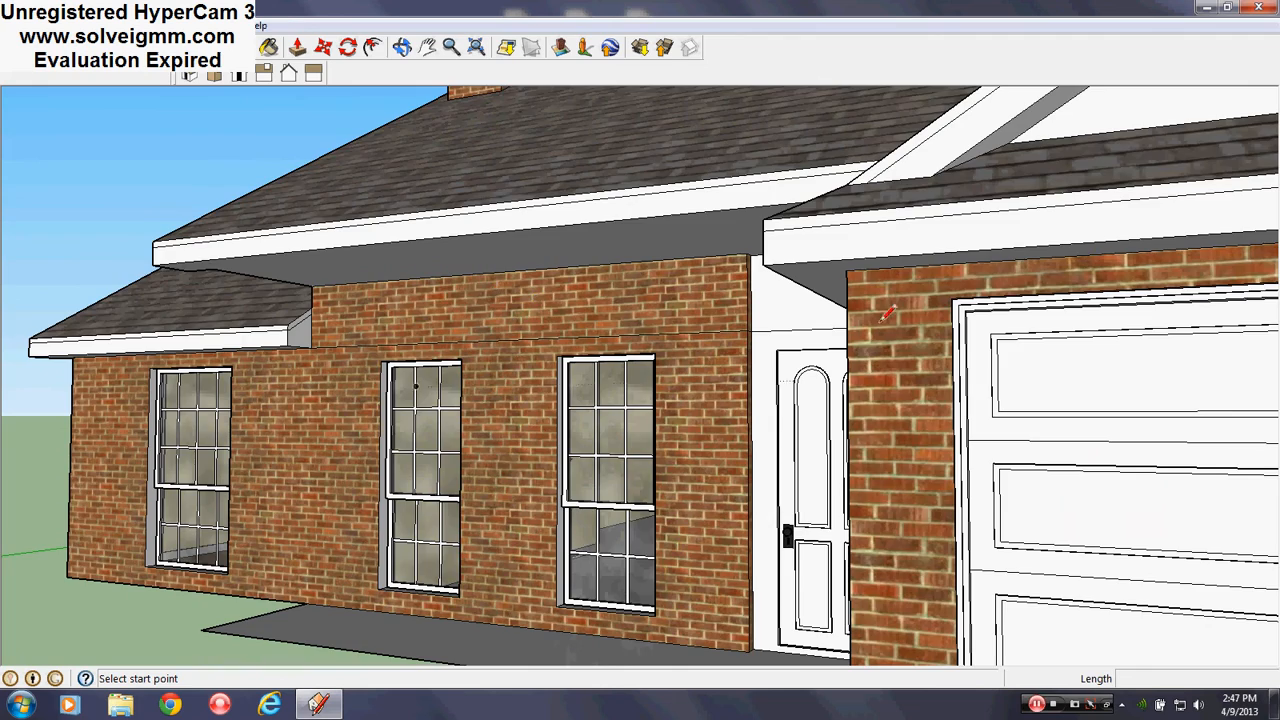
# Orbit and zoom around the house to bring its front wall into view
pyautogui.moveTo(531, 409); pyautogui.dragTo(597, 360, button='middle')
pyautogui.scroll(-1, 596, 360)
pyautogui.scroll(-2, 433, 362)
pyautogui.scroll(2, 899, 460)
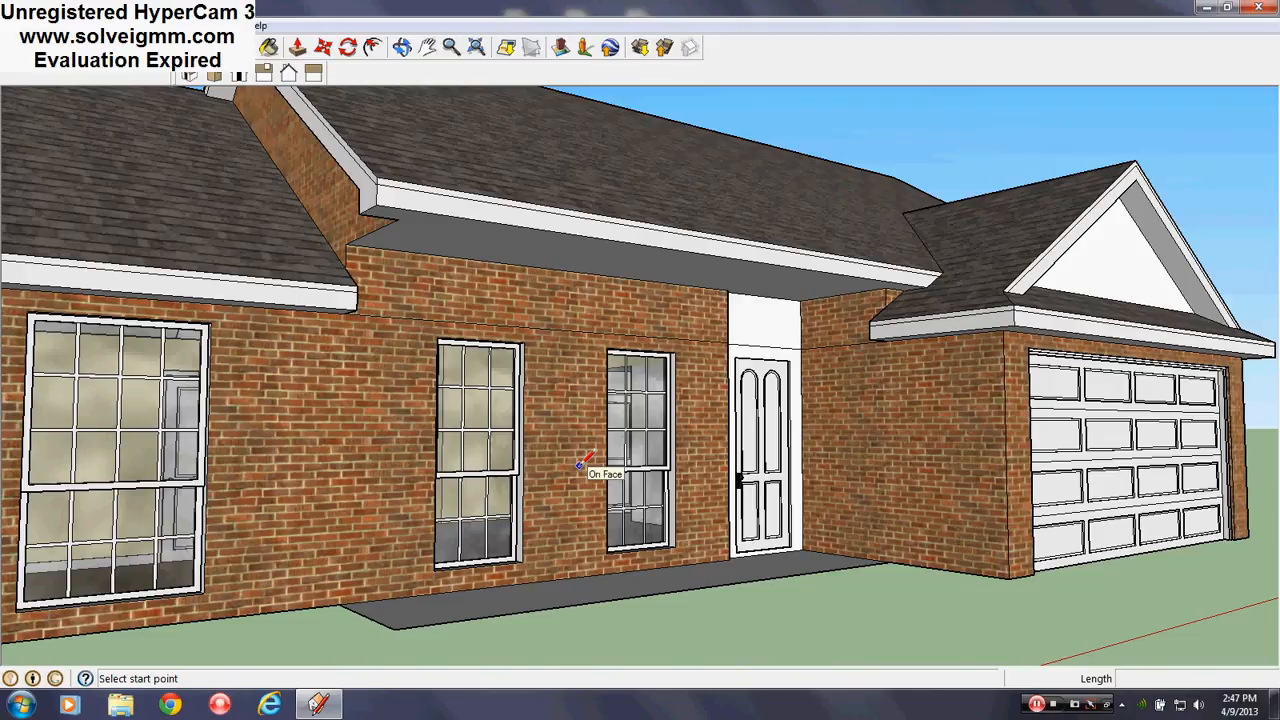
pyautogui.scroll(2, 527, 356)
pyautogui.moveTo(527, 358)
pyautogui.mouseDown(button='middle')
pyautogui.moveTo(523, 374)
pyautogui.moveTo(469, 377)
pyautogui.mouseUp(button='middle')
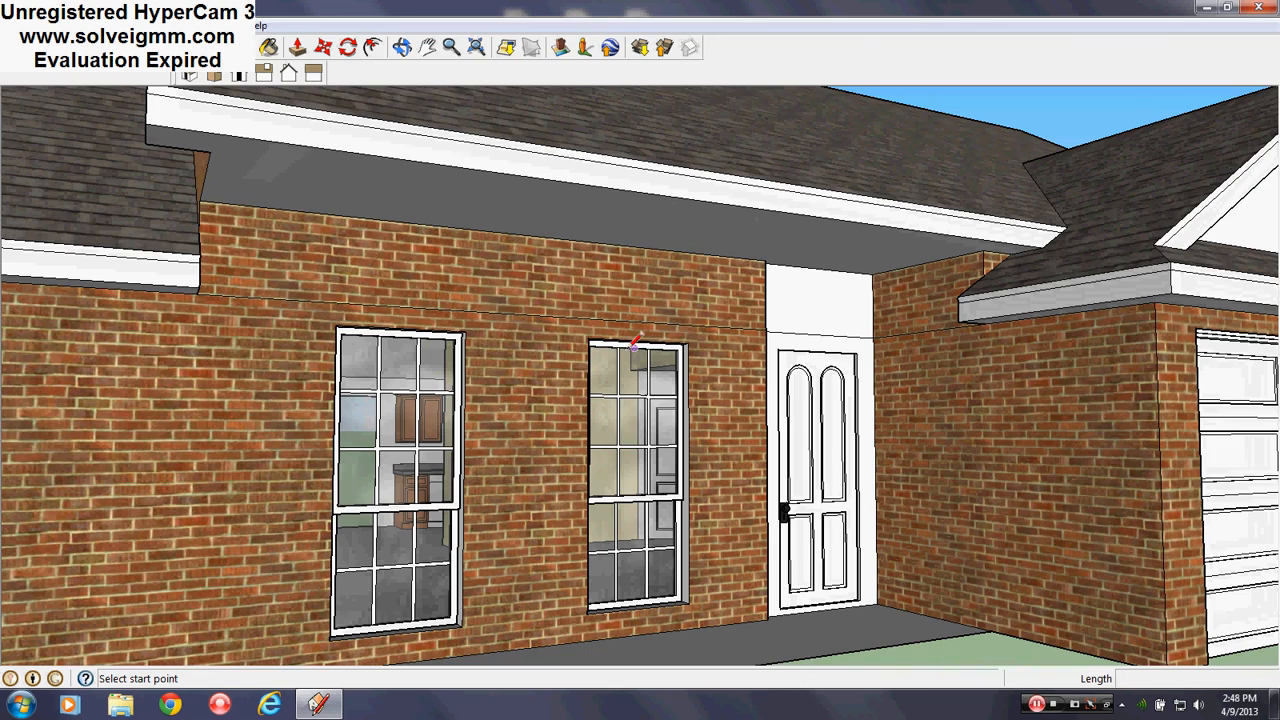
pyautogui.scroll(-2, 633, 346)
pyautogui.scroll(1, 610, 500)
pyautogui.moveTo(610, 500); pyautogui.dragTo(375, 532, button='middle')
pyautogui.scroll(-2, 375, 532)
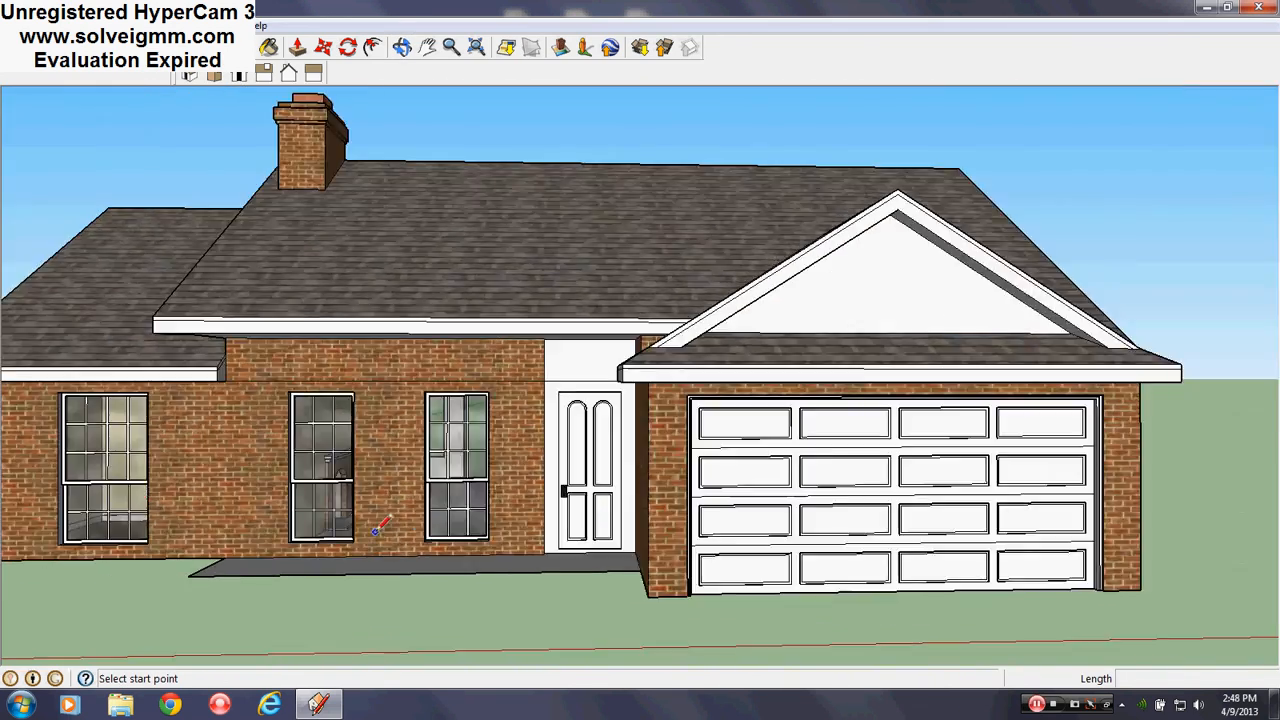
pyautogui.scroll(2, 378, 528)
pyautogui.scroll(2, 463, 312)
pyautogui.moveTo(445, 318); pyautogui.dragTo(300, 300, button='middle')
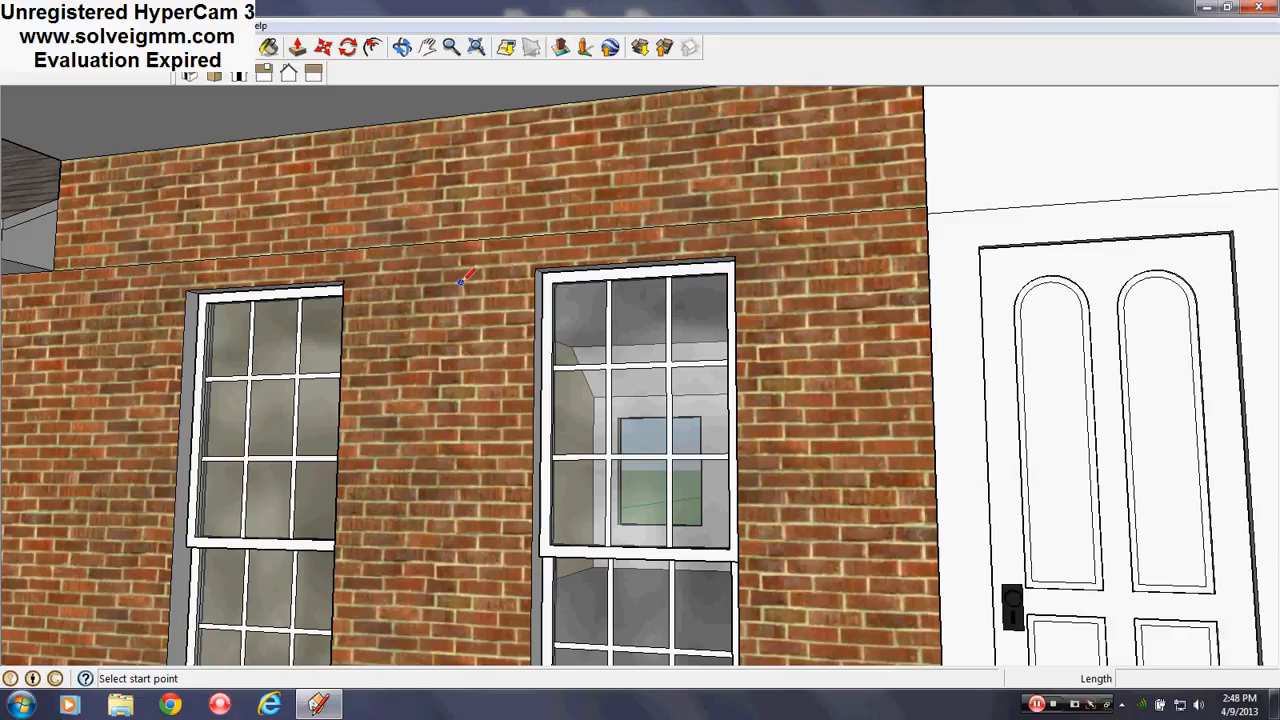
pyautogui.scroll(-5, 423, 280)
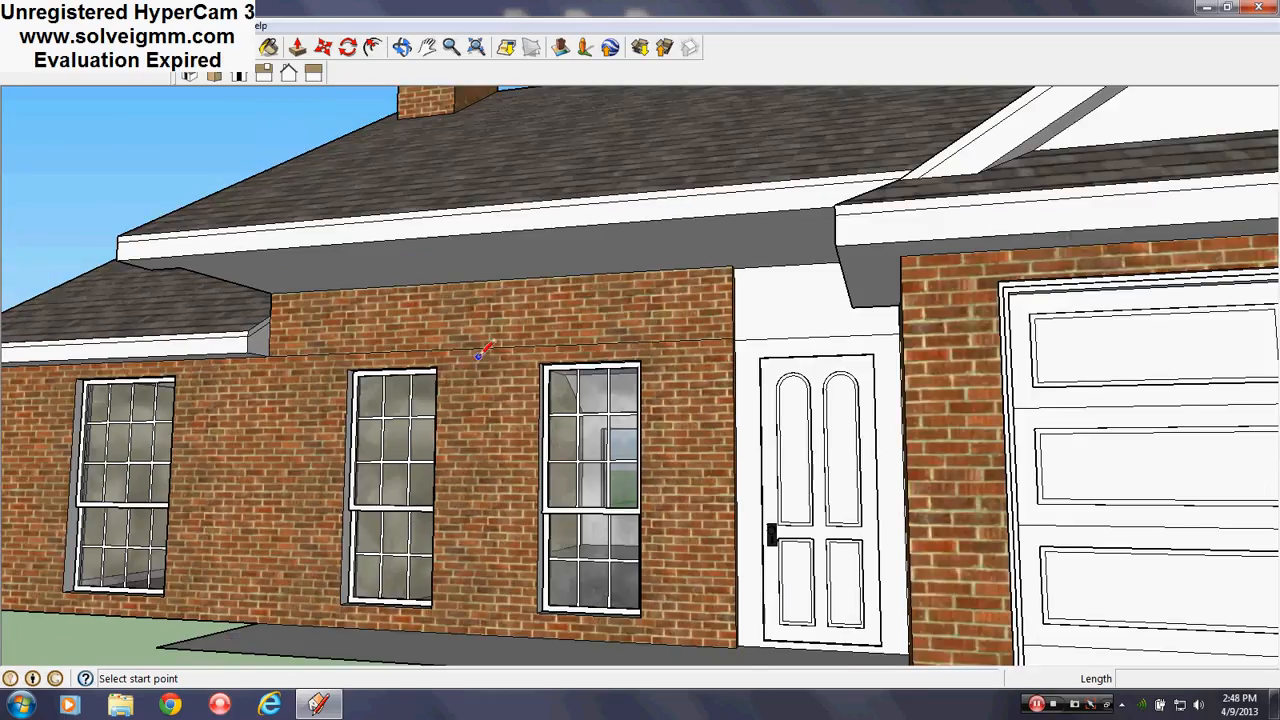
pyautogui.scroll(-1, 478, 356)
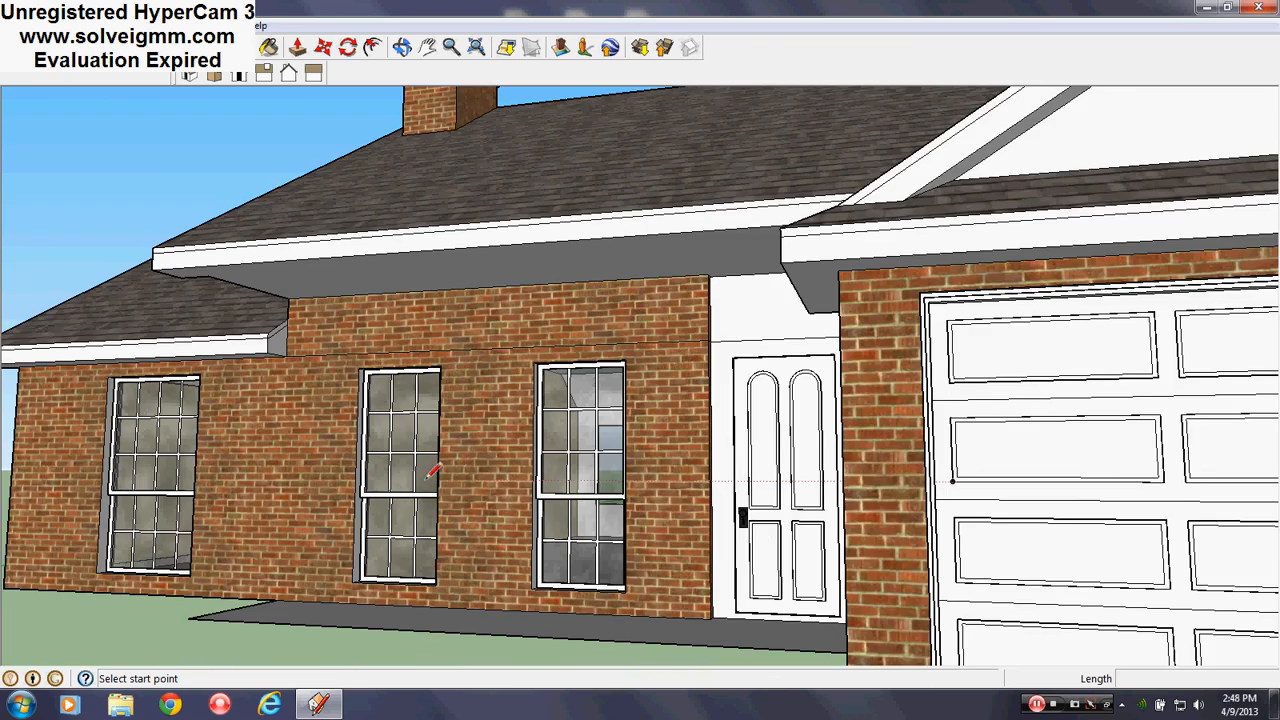
pyautogui.scroll(2, 415, 430)
pyautogui.scroll(-4, 465, 385)
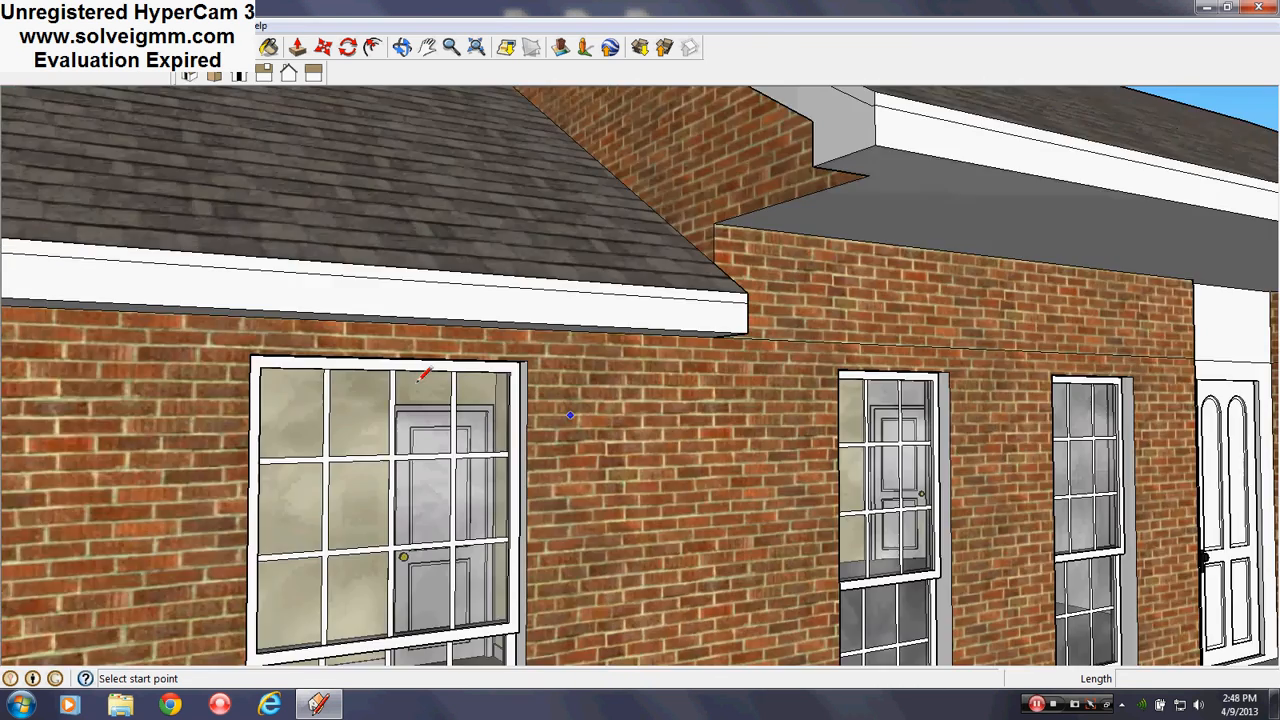
# Open the Layers panel from the Window menu, then close it again
pyautogui.click(218, 25)
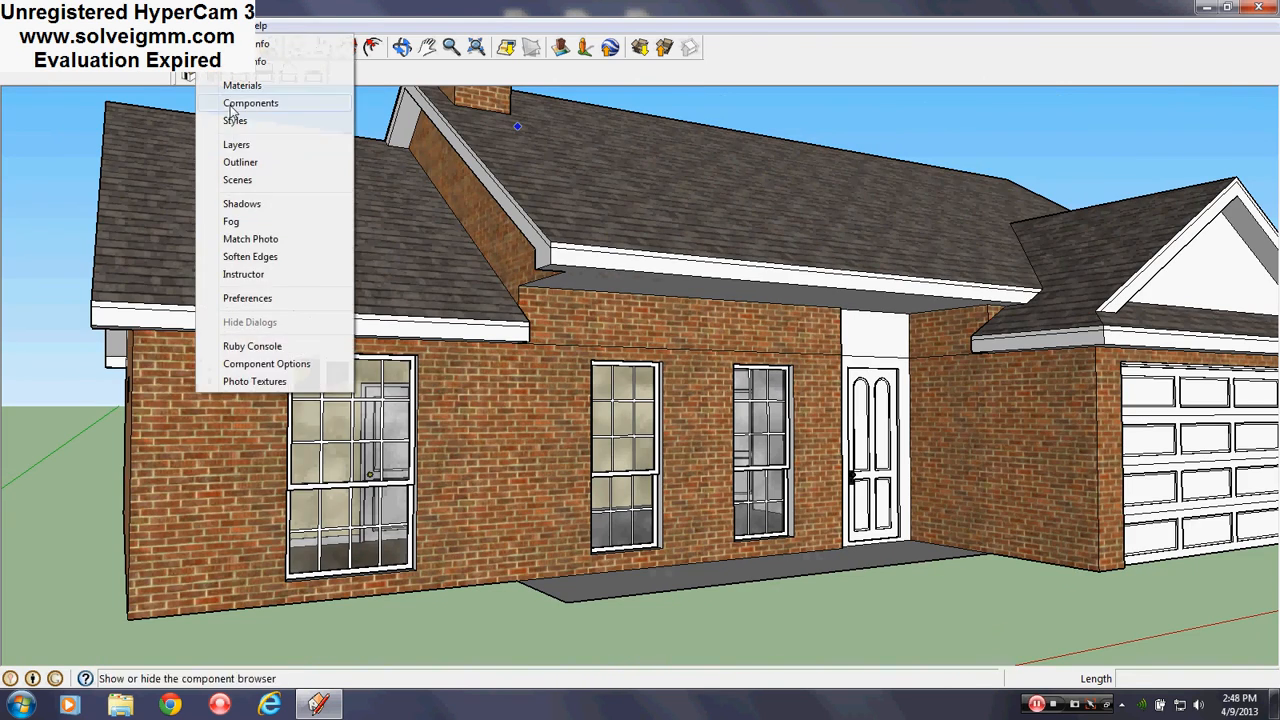
pyautogui.click(236, 146)
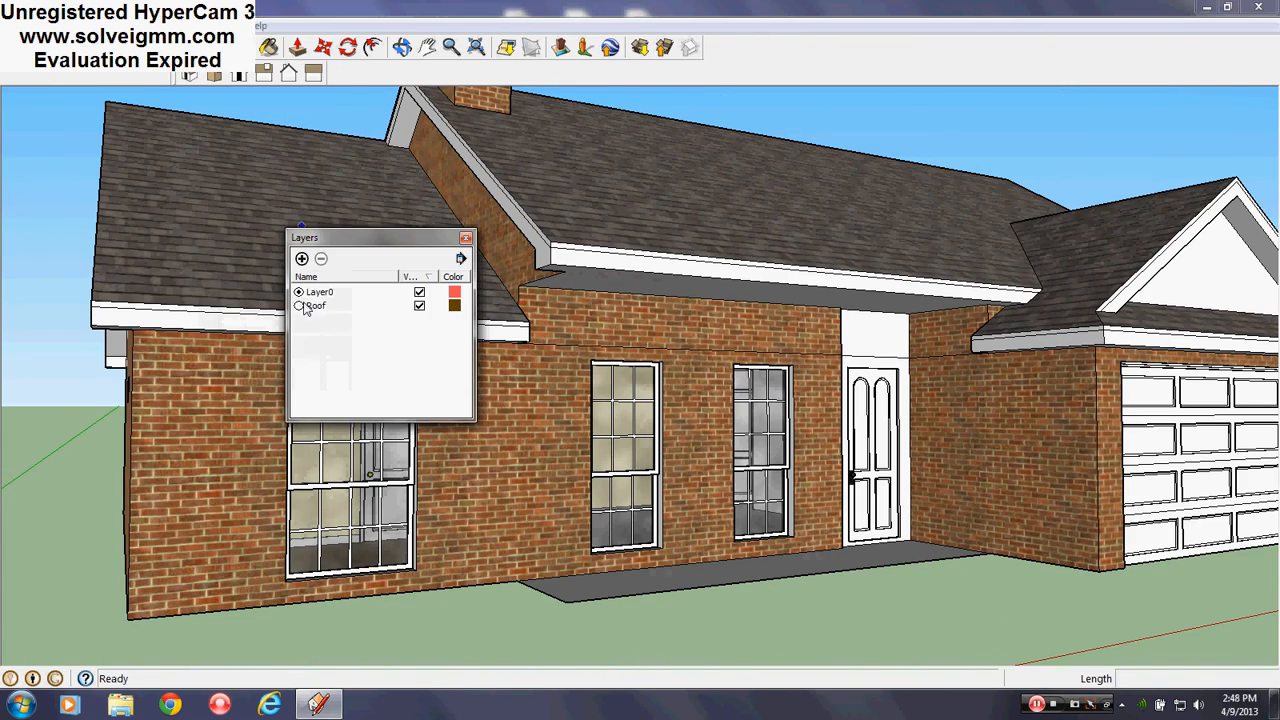
pyautogui.click(465, 240)
pyautogui.moveTo(656, 191); pyautogui.dragTo(640, 251, button='middle')
pyautogui.scroll(-5, 829, 466)
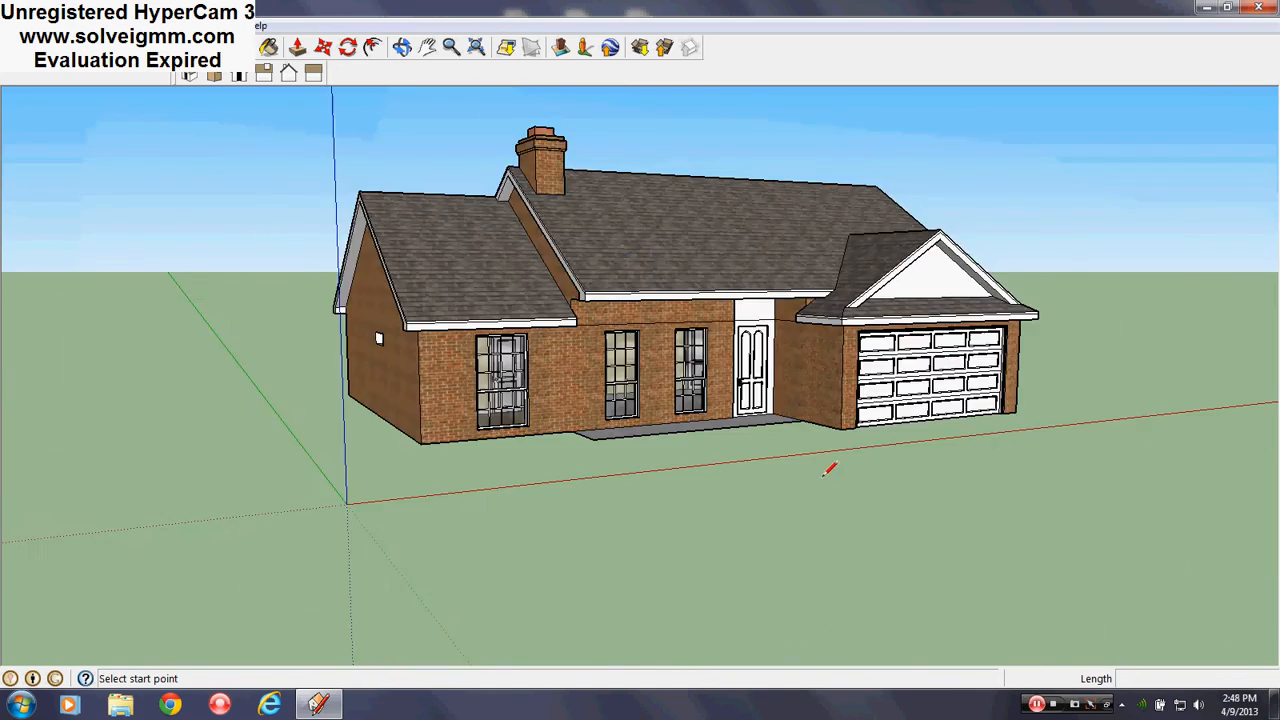
pyautogui.scroll(6, 560, 373)
pyautogui.moveTo(560, 373); pyautogui.dragTo(595, 445, button='middle')
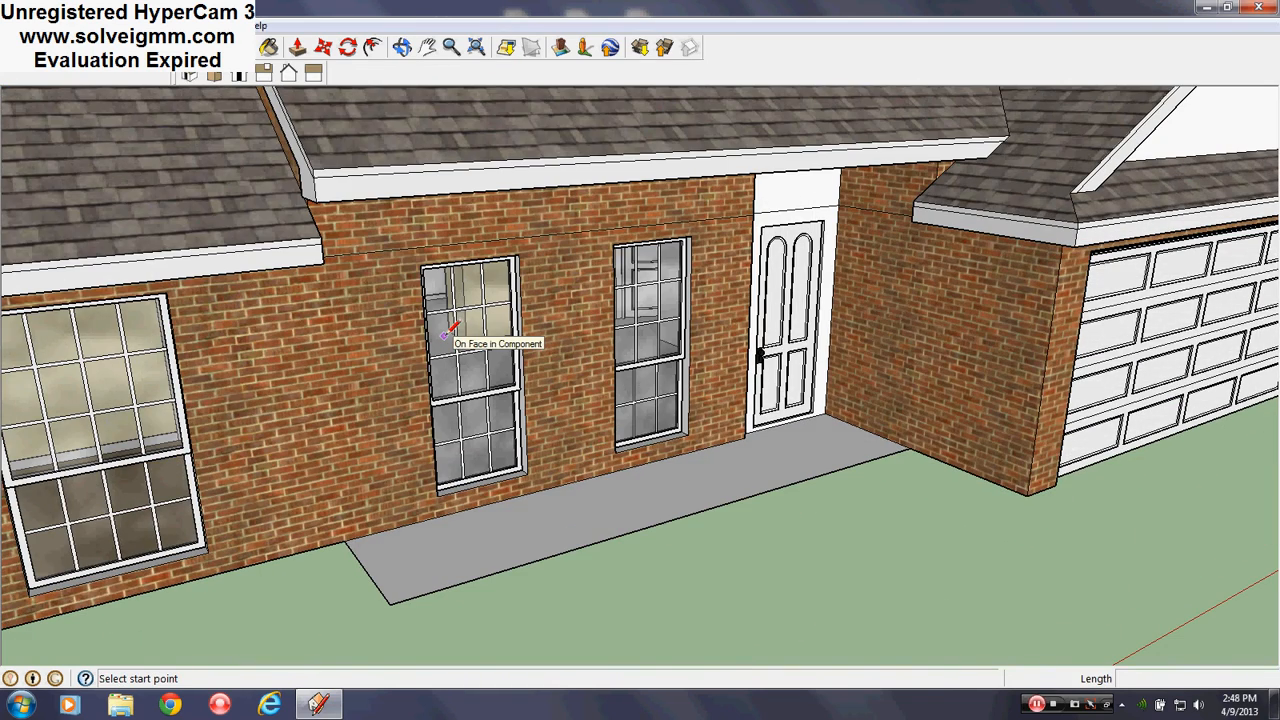
# Copy a tall front window with Move plus Ctrl and place it on the lawn
pyautogui.press('m')
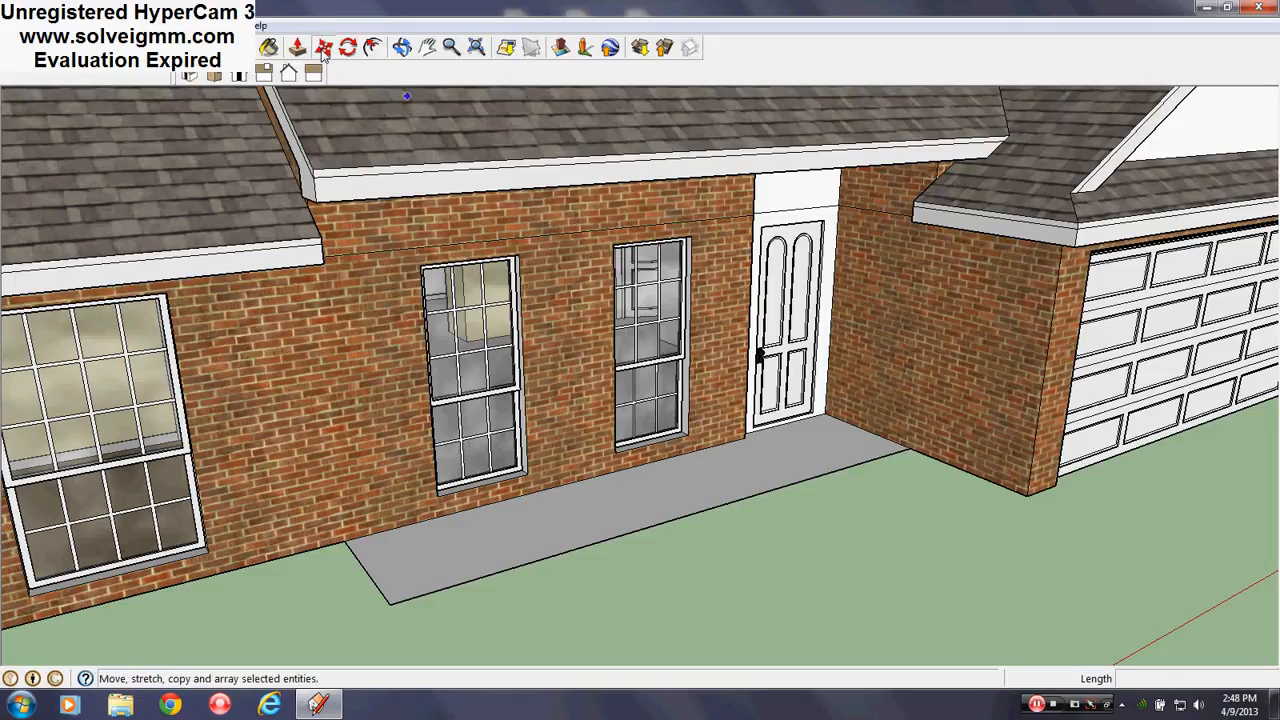
pyautogui.press('q')
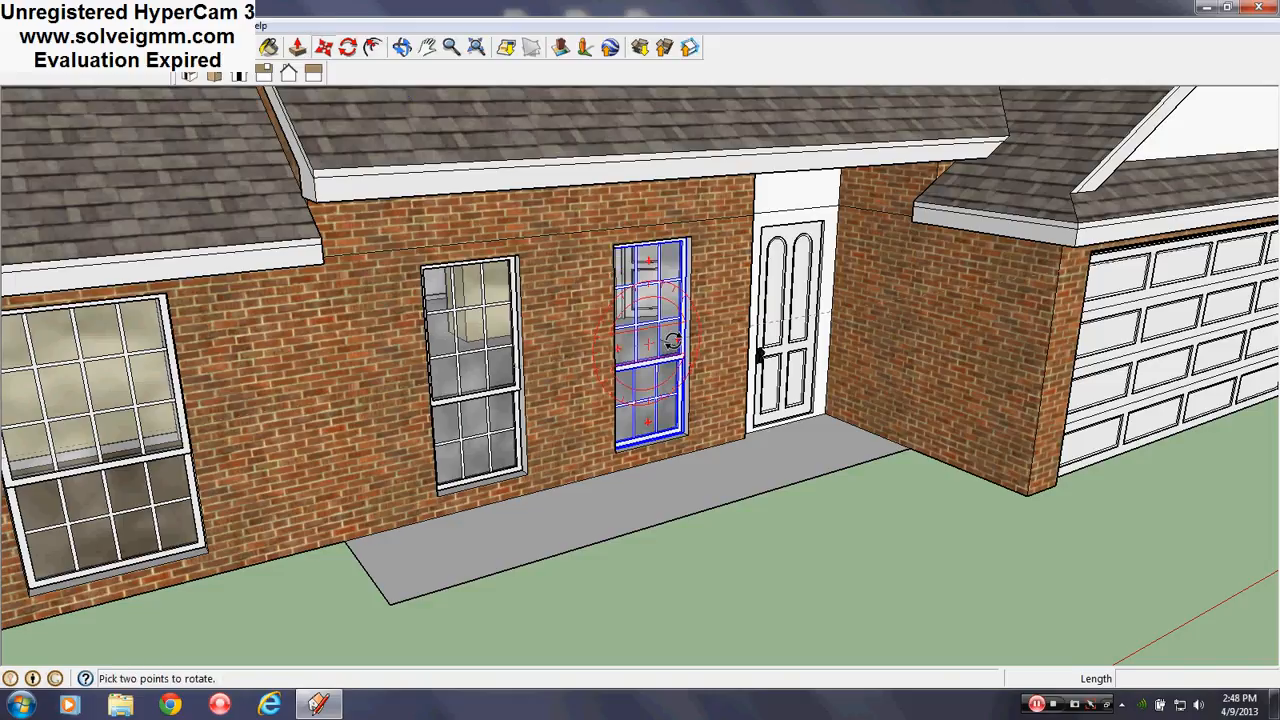
pyautogui.press('m')
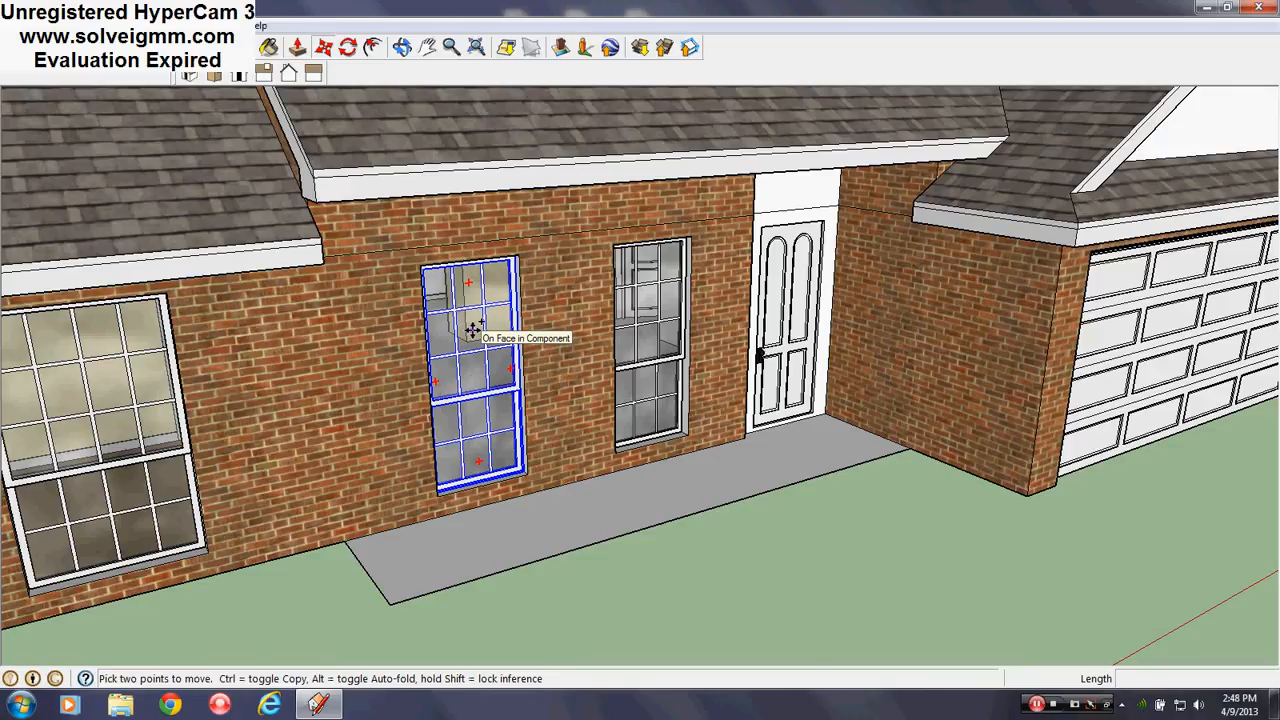
pyautogui.press('ctrl')
pyautogui.click(472, 330)
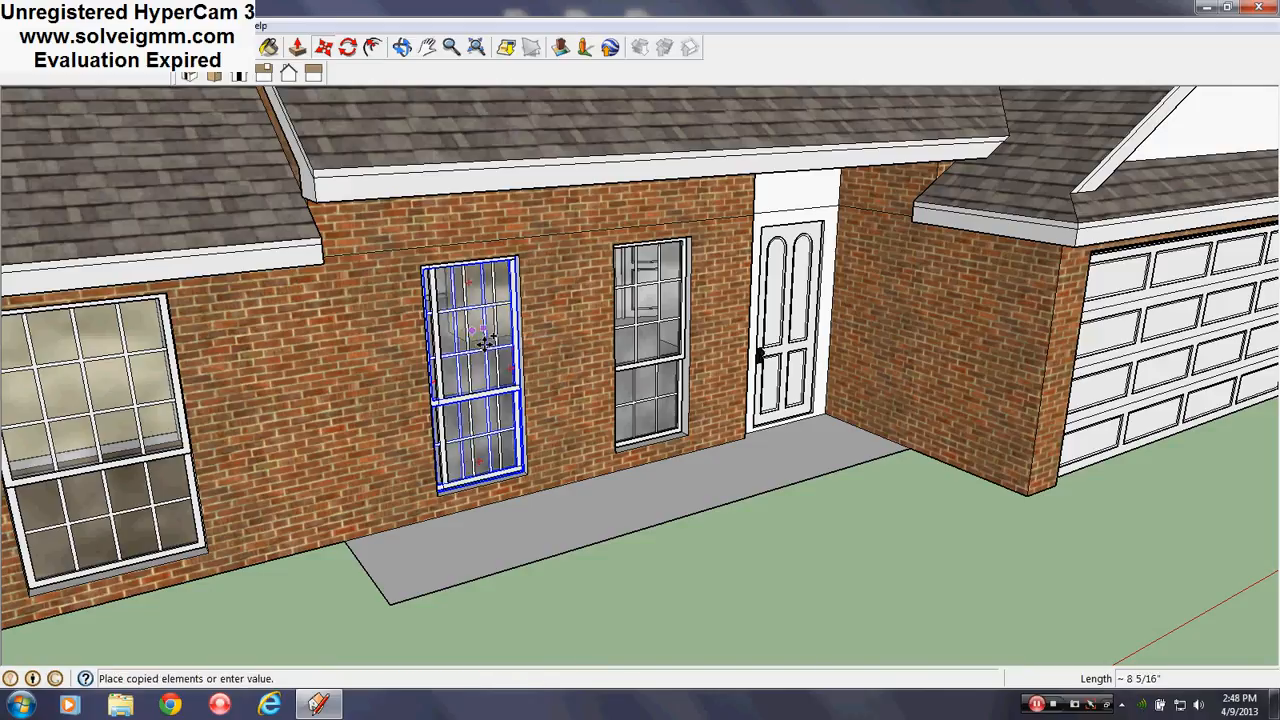
pyautogui.scroll(-3, 550, 368)
pyautogui.scroll(-1, 560, 365)
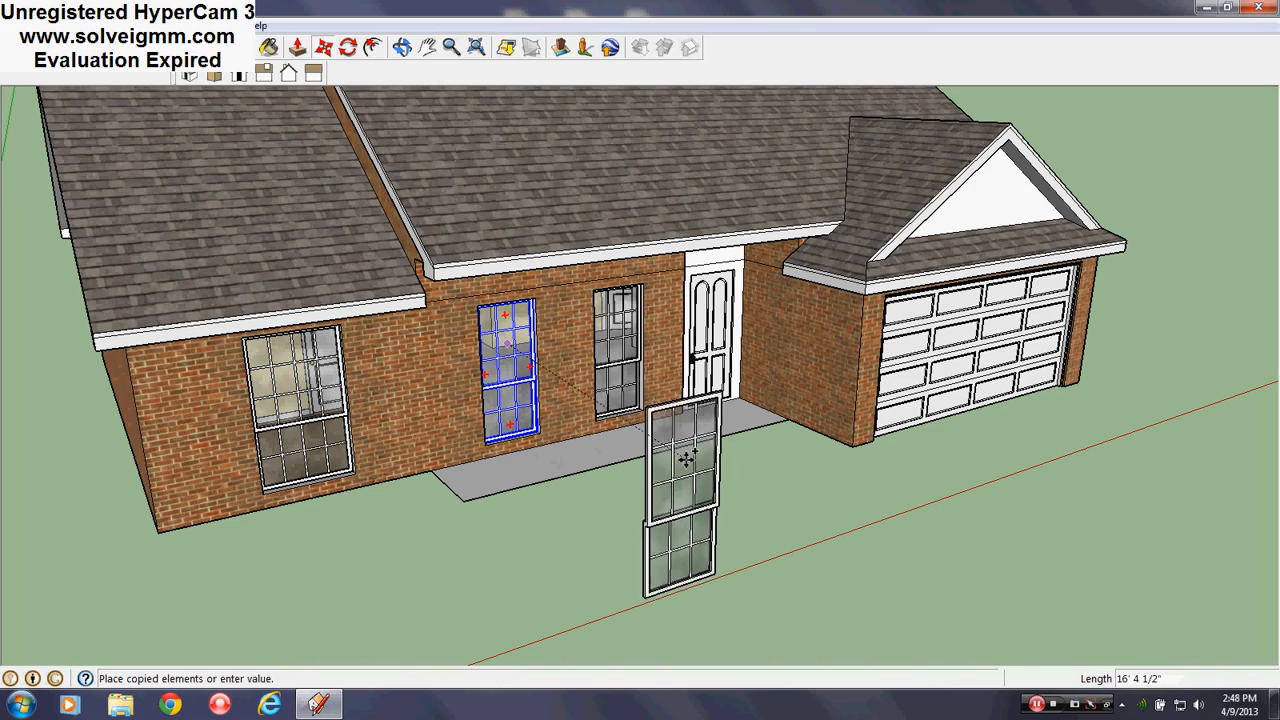
pyautogui.click(698, 450)
pyautogui.scroll(3, 686, 466)
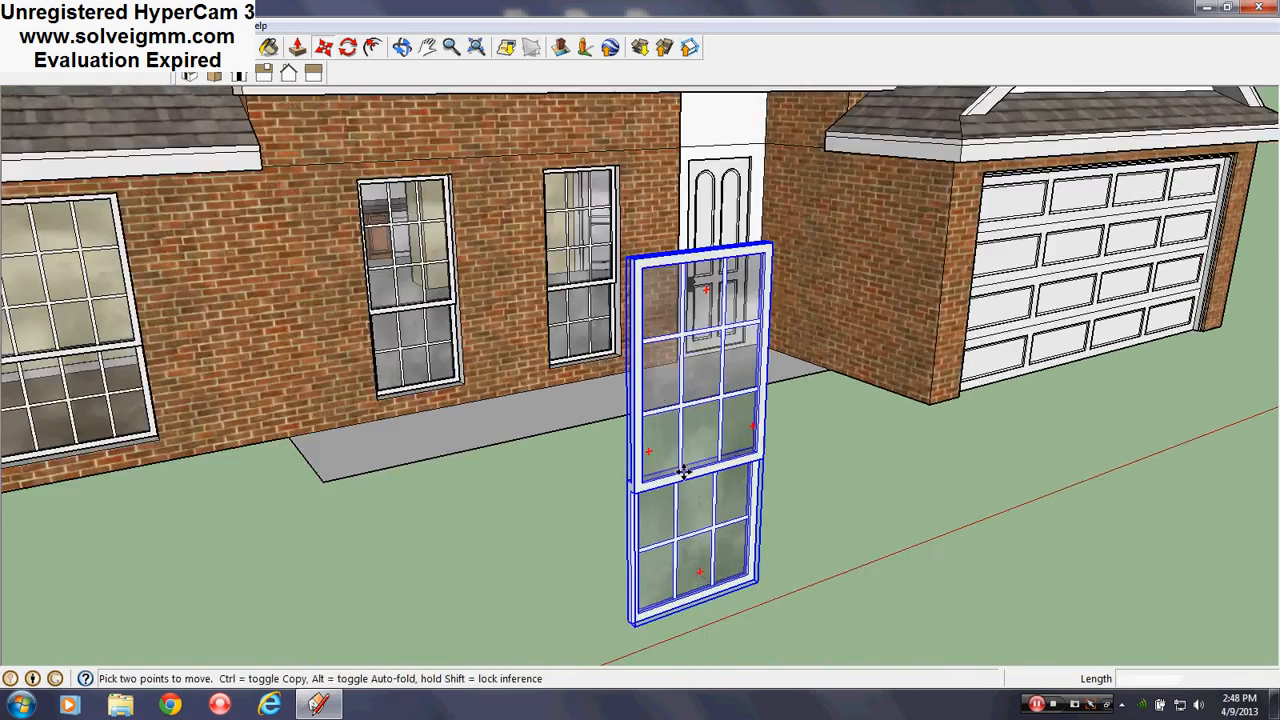
pyautogui.moveTo(686, 466); pyautogui.dragTo(563, 509, button='middle')
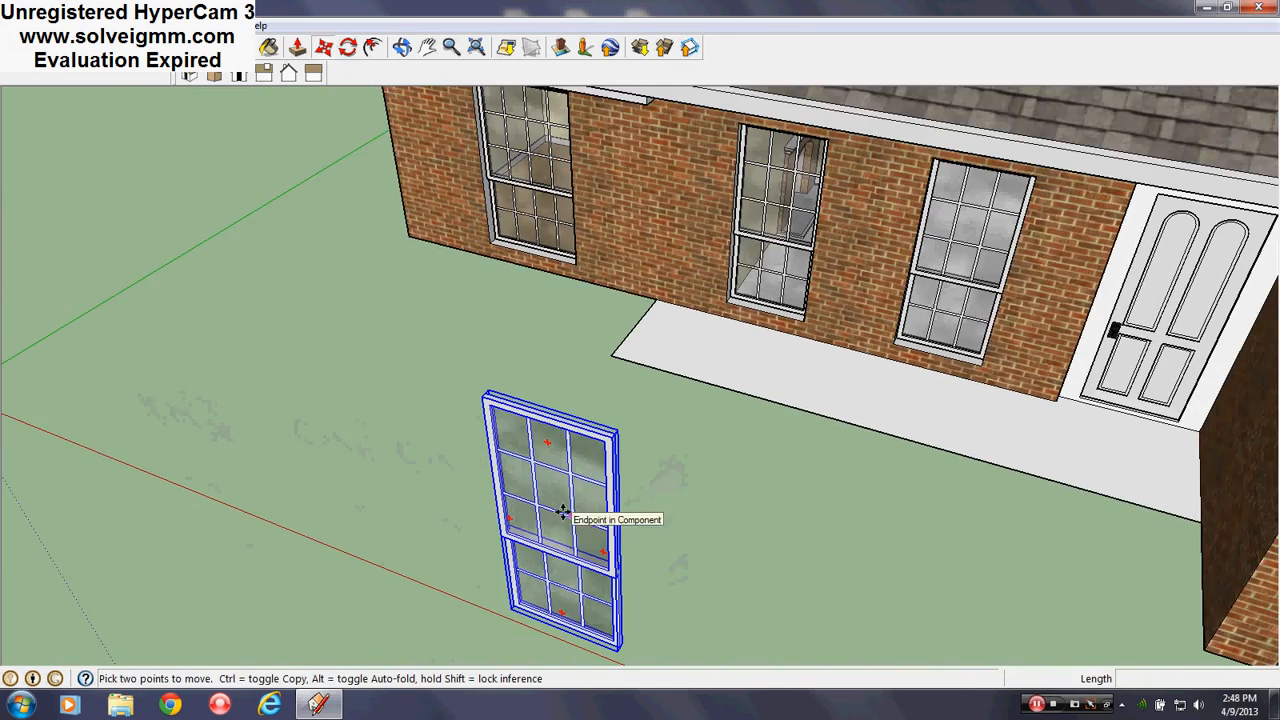
pyautogui.moveTo(571, 573); pyautogui.dragTo(625, 550, button='middle')
pyautogui.scroll(-3, 625, 550)
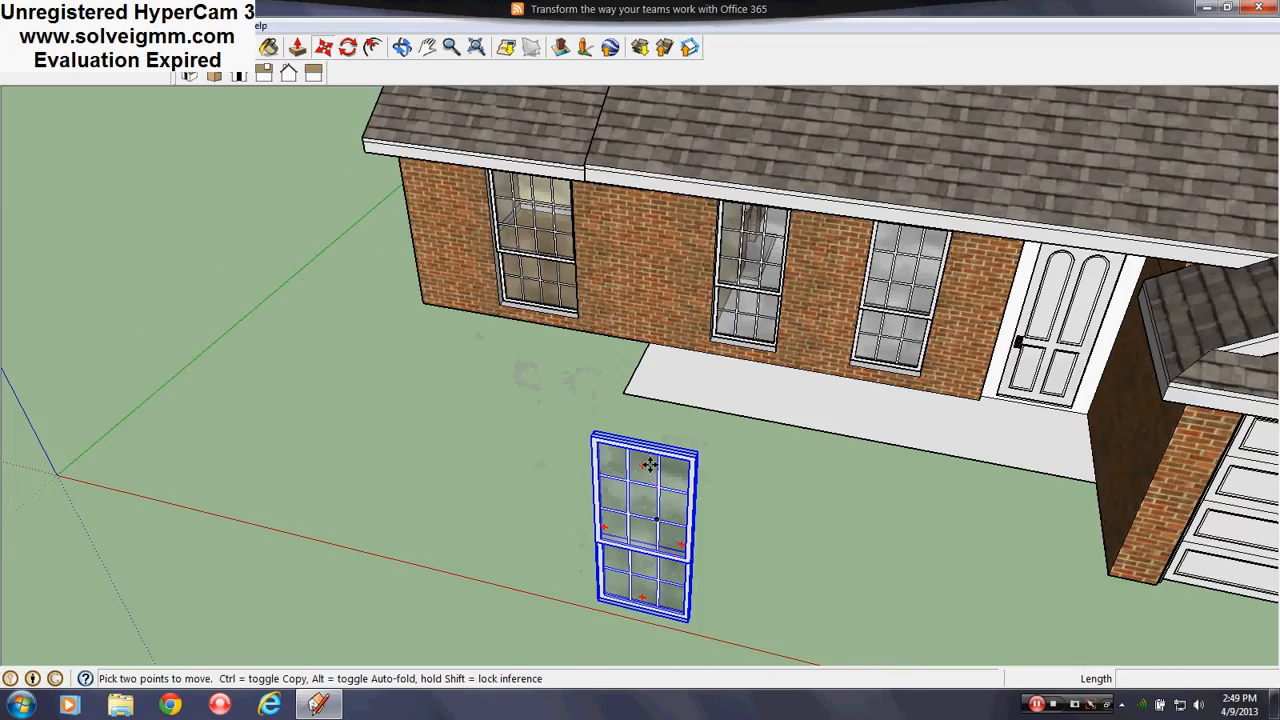
pyautogui.moveTo(650, 465); pyautogui.dragTo(628, 437, button='middle')
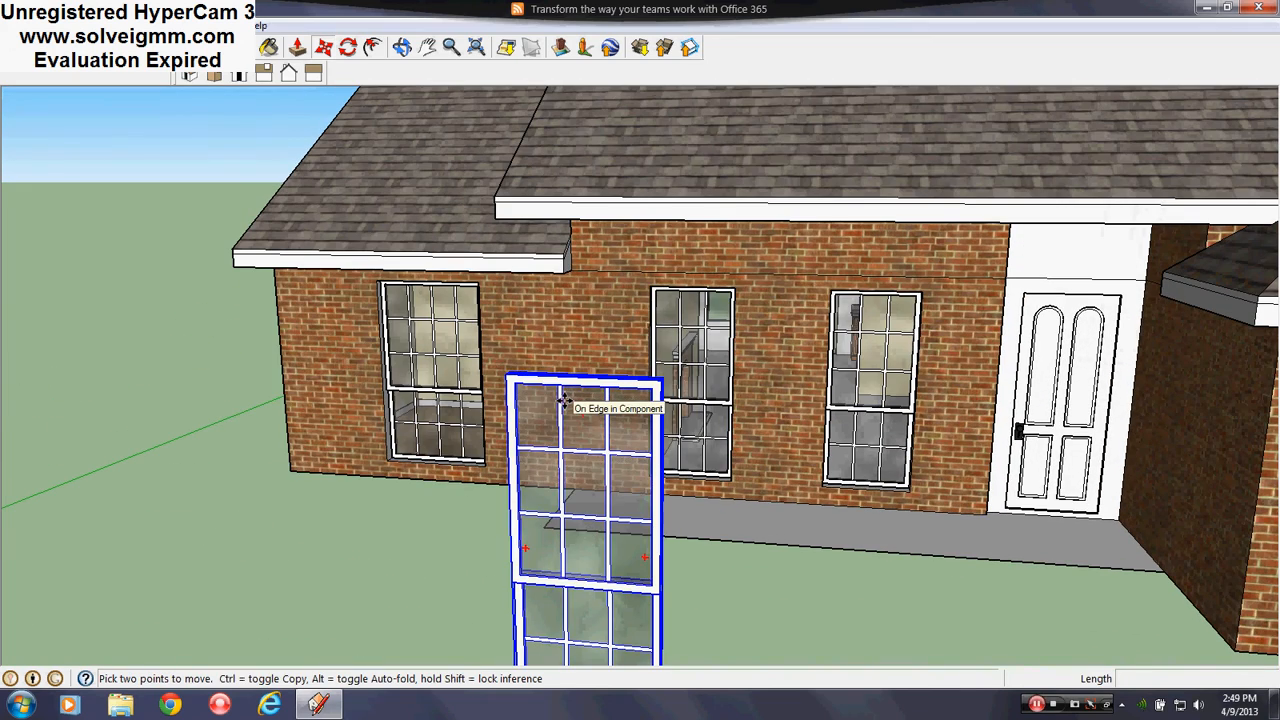
pyautogui.moveTo(565, 400); pyautogui.dragTo(586, 583, button='middle')
# Open the copied window component for editing and turn the view toward its top
pyautogui.rightClick(494, 437)
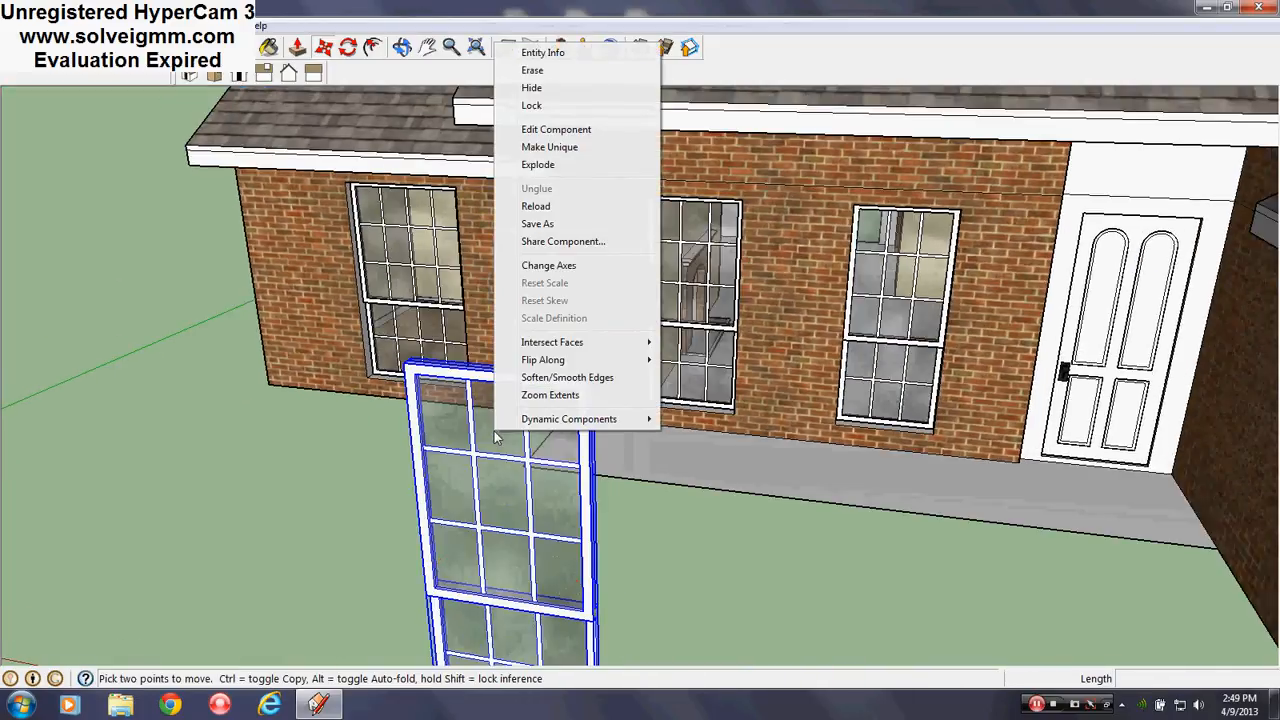
pyautogui.click(567, 138)
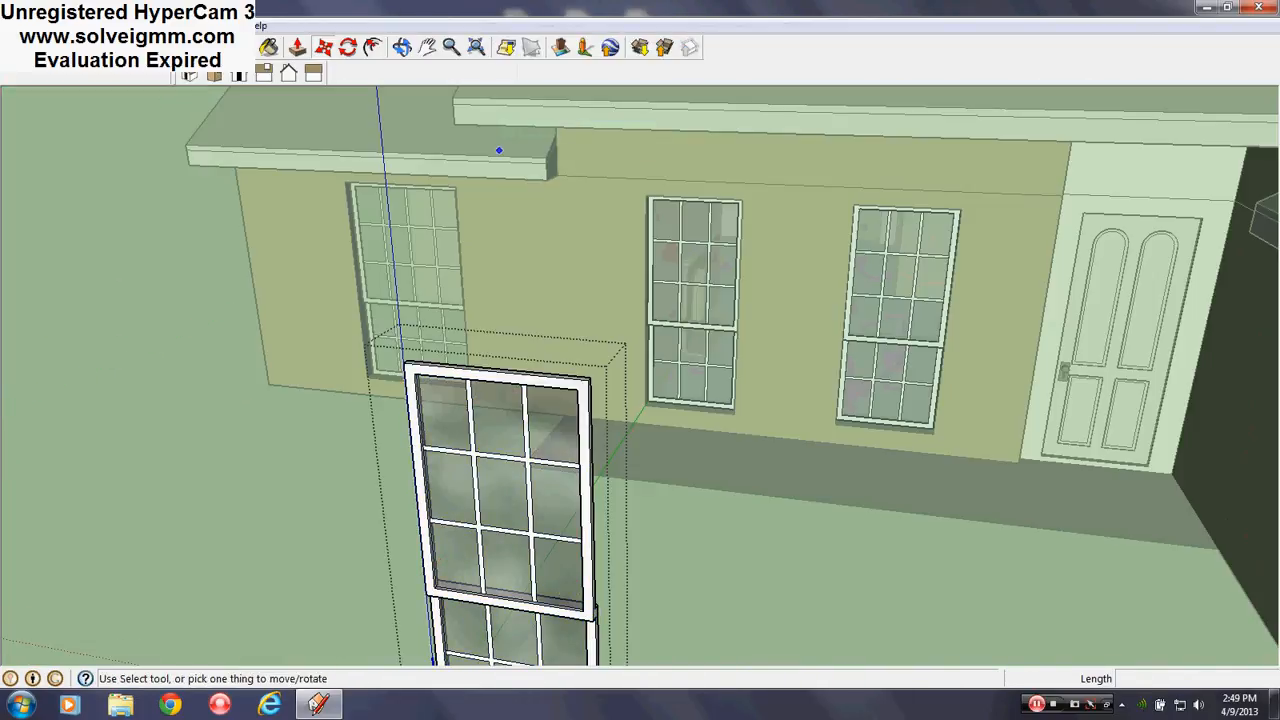
pyautogui.press('l')
pyautogui.moveTo(583, 471)
pyautogui.mouseDown(button='middle')
pyautogui.moveTo(549, 449)
pyautogui.moveTo(909, 373)
pyautogui.moveTo(735, 340)
pyautogui.moveTo(680, 400)
pyautogui.moveTo(600, 414)
pyautogui.moveTo(513, 262)
pyautogui.moveTo(437, 280)
pyautogui.mouseUp(button='middle')
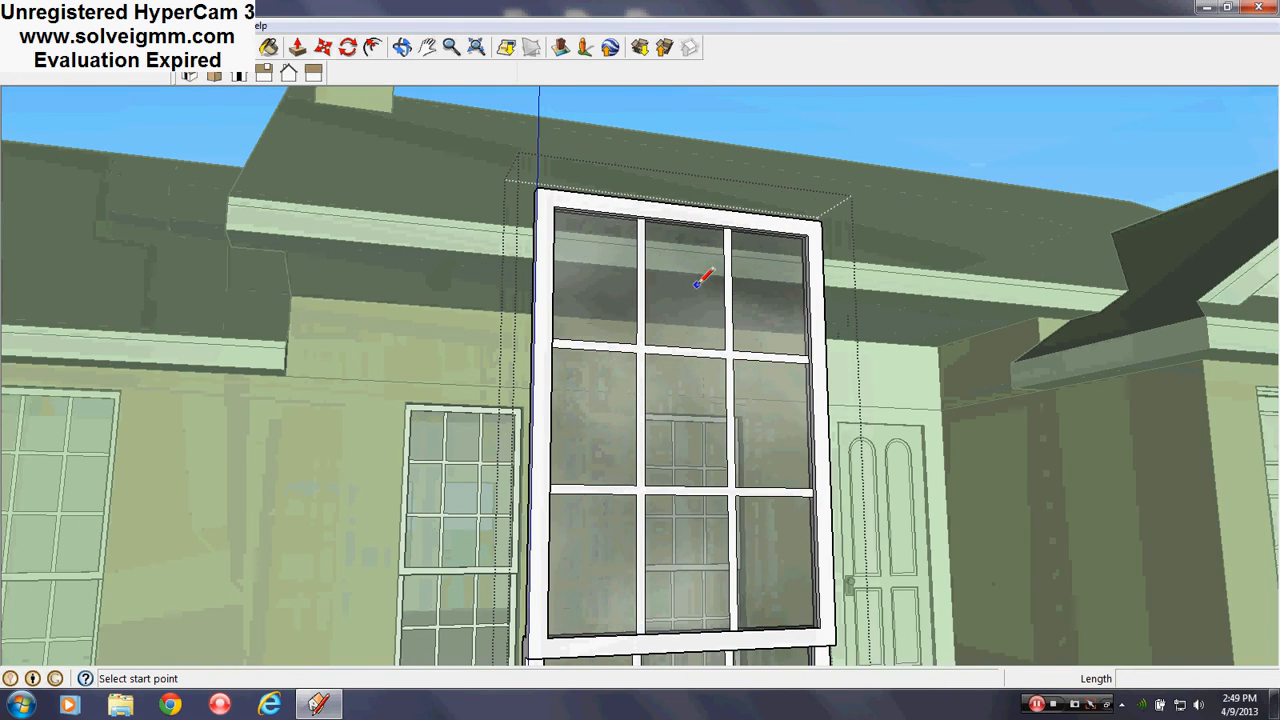
pyautogui.scroll(-2, 656, 453)
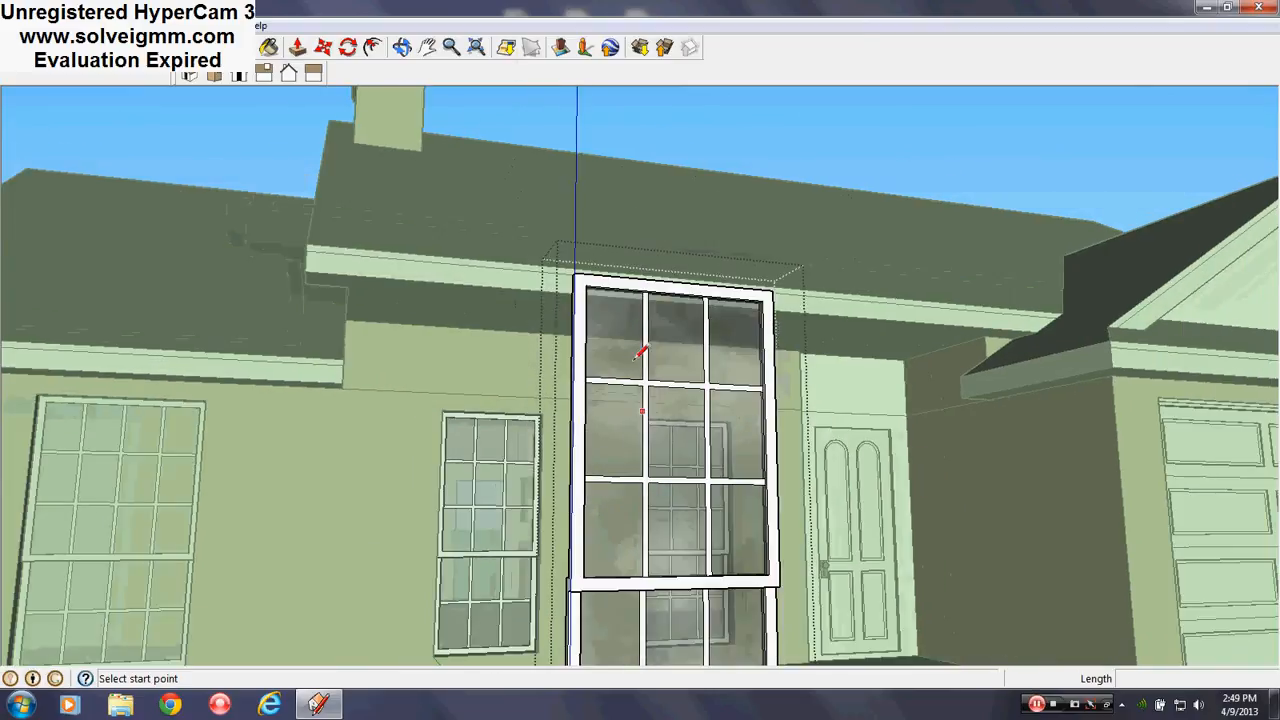
pyautogui.scroll(2, 646, 354)
pyautogui.moveTo(646, 354); pyautogui.dragTo(646, 322, button='middle')
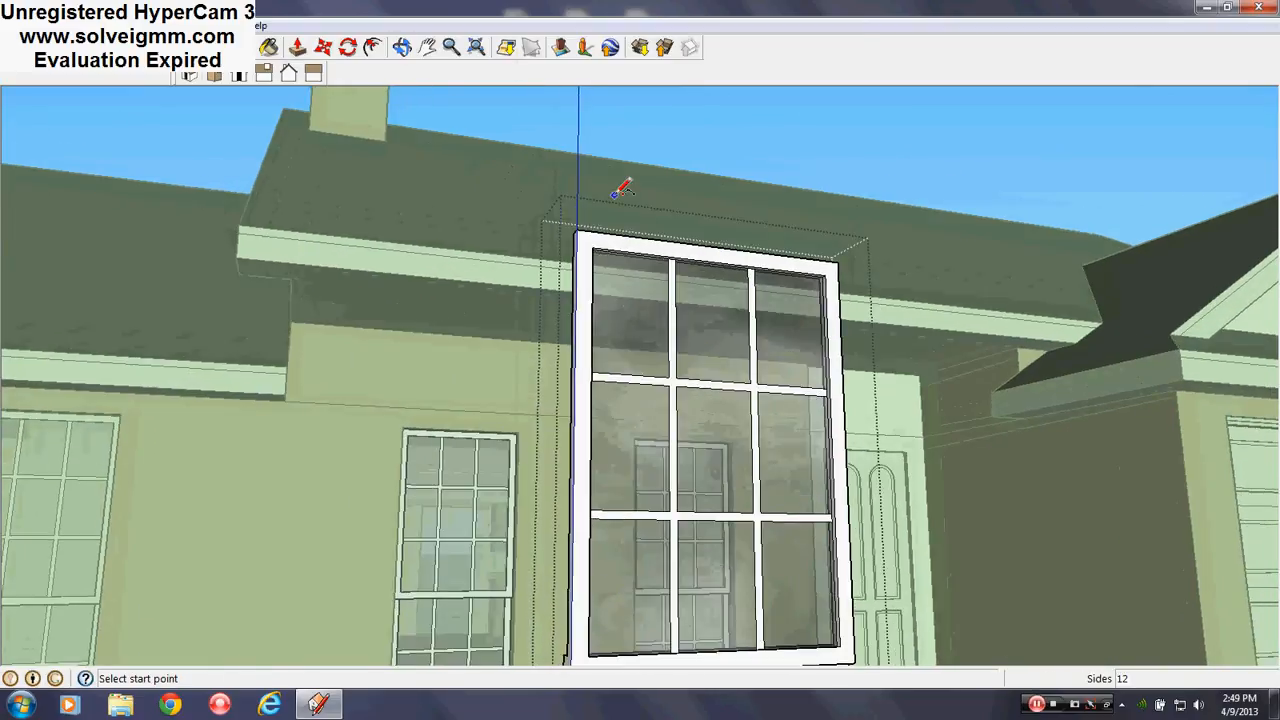
# Draw an arc between the window's top corners with a 1'6" bulge
pyautogui.click(577, 231)
pyautogui.click(840, 254)
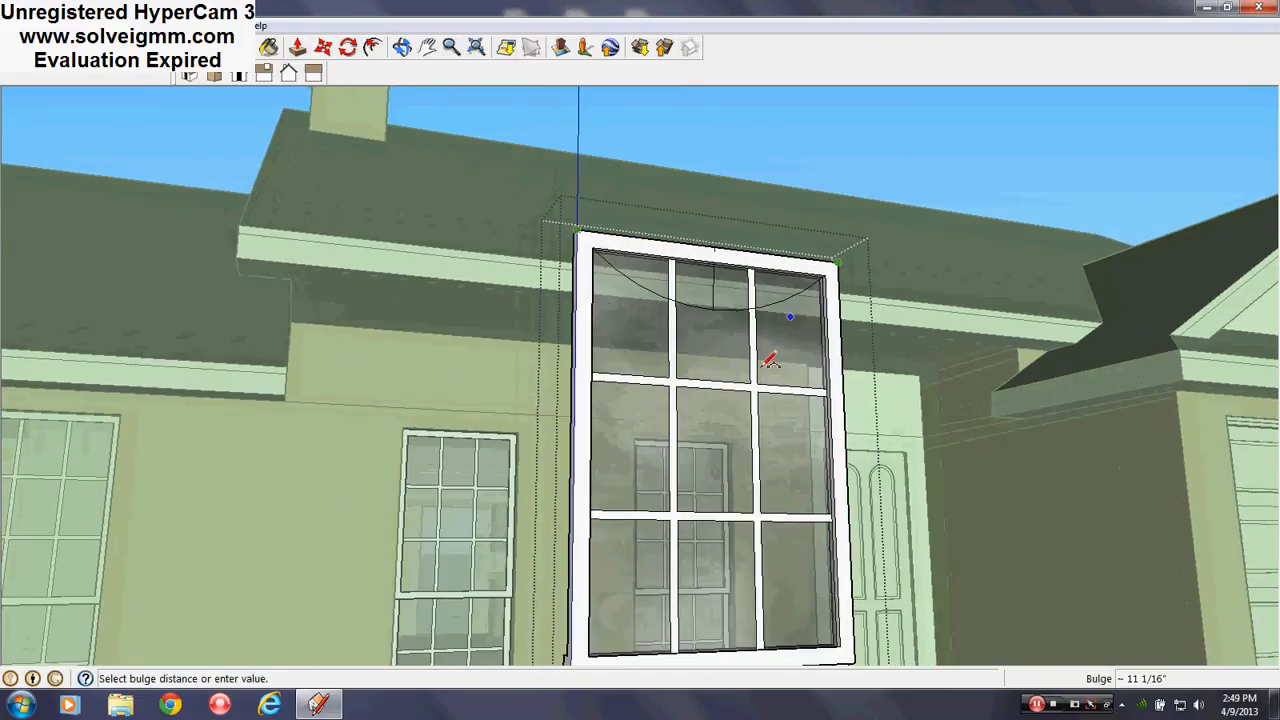
pyautogui.moveTo(766, 363); pyautogui.dragTo(714, 257, button='middle')
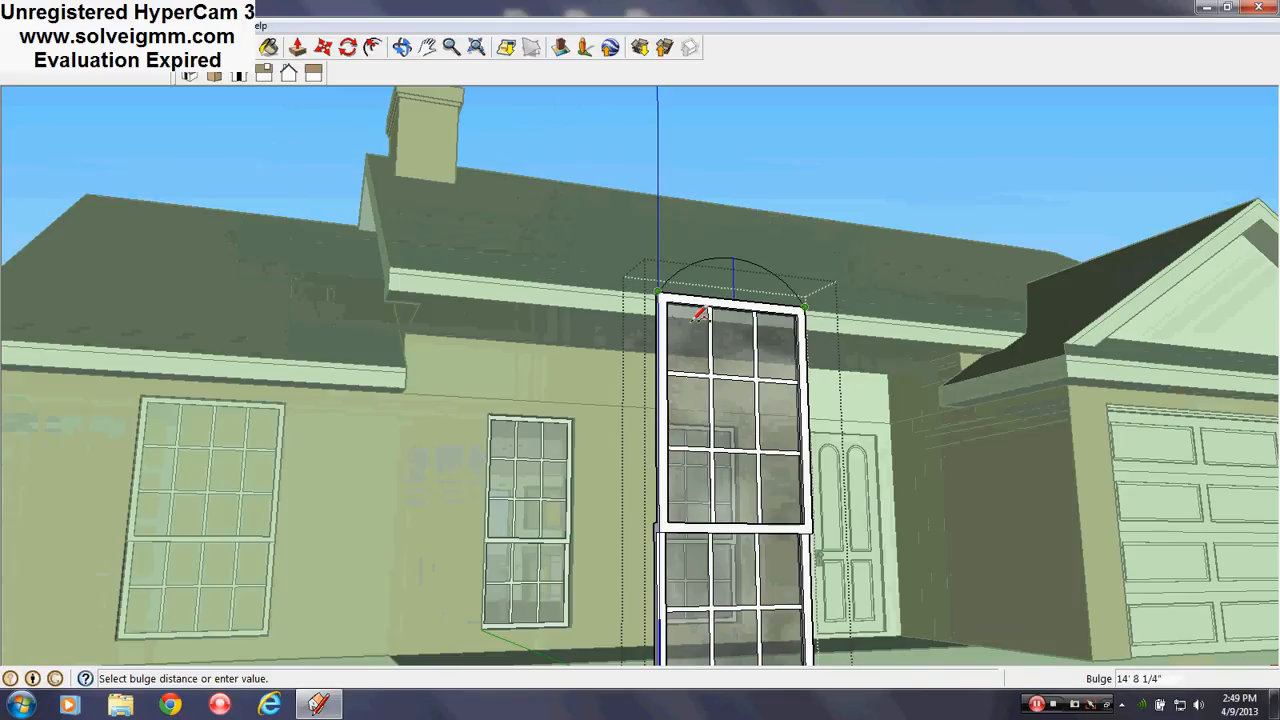
pyautogui.moveTo(694, 309); pyautogui.dragTo(720, 275, button='middle')
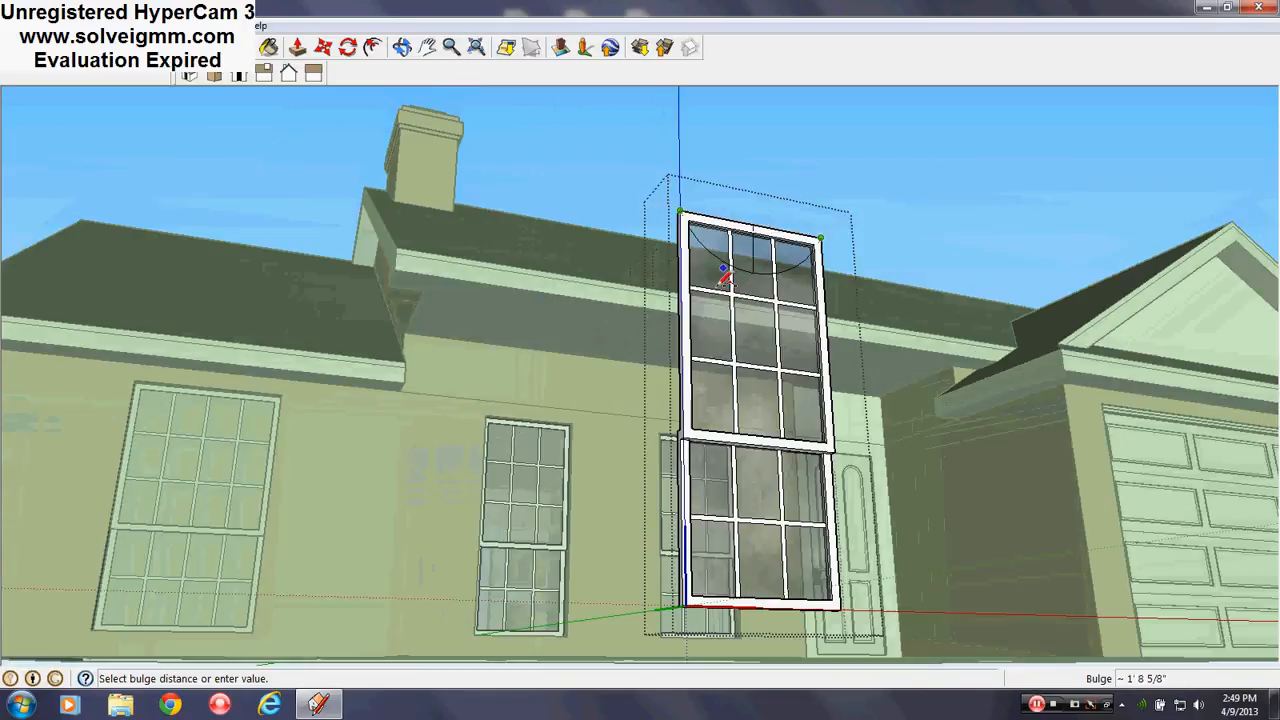
pyautogui.click(760, 146)
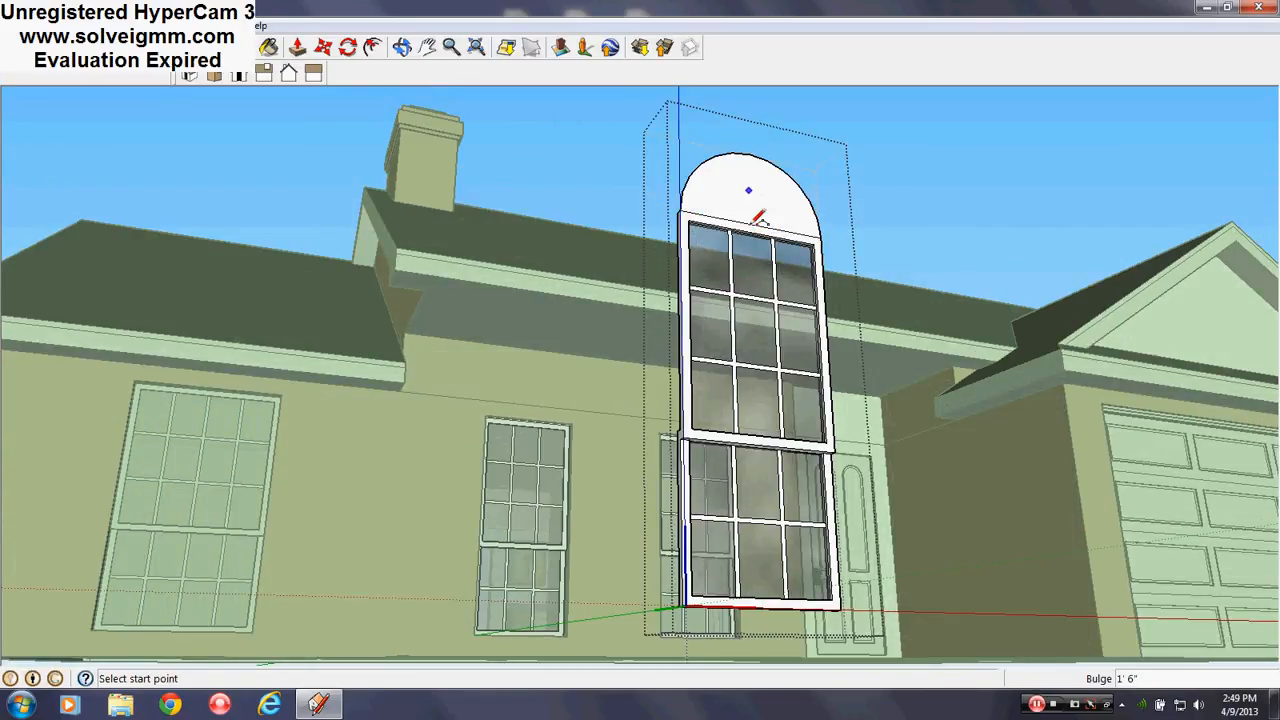
pyautogui.scroll(5, 766, 204)
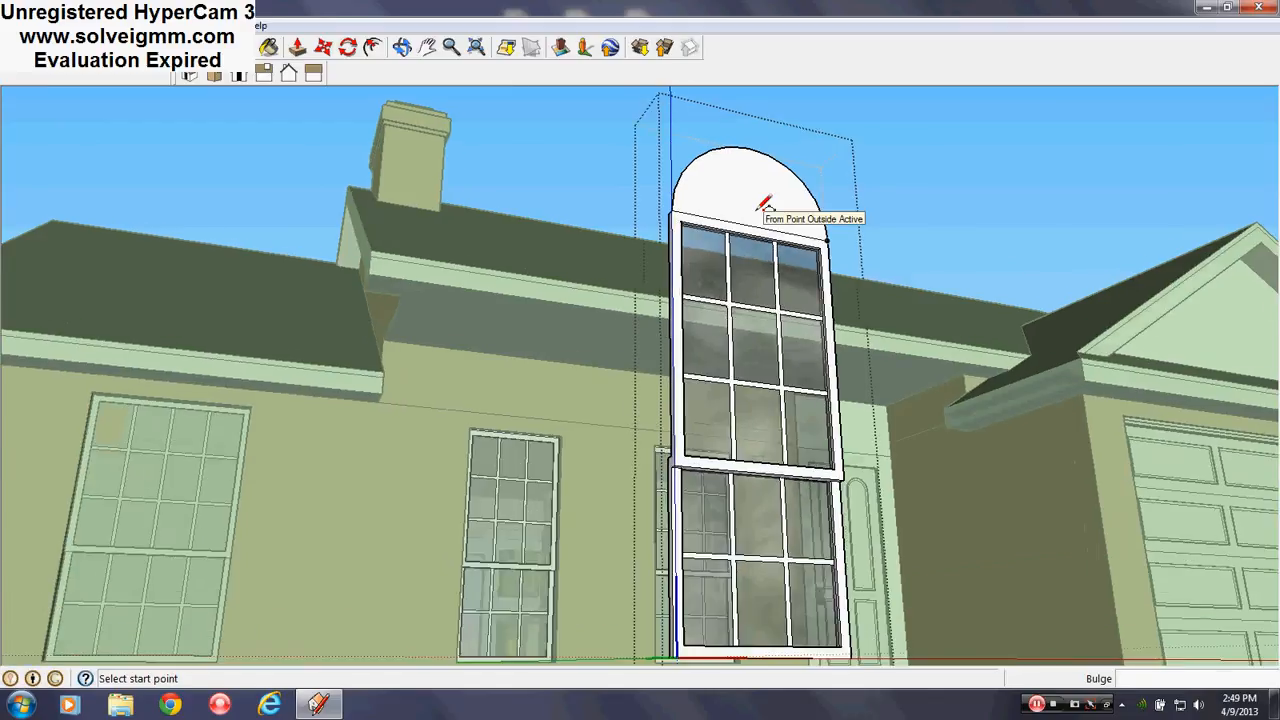
pyautogui.moveTo(764, 205); pyautogui.dragTo(551, 589, button='middle')
pyautogui.scroll(2, 716, 289)
pyautogui.moveTo(716, 289); pyautogui.dragTo(646, 303, button='middle')
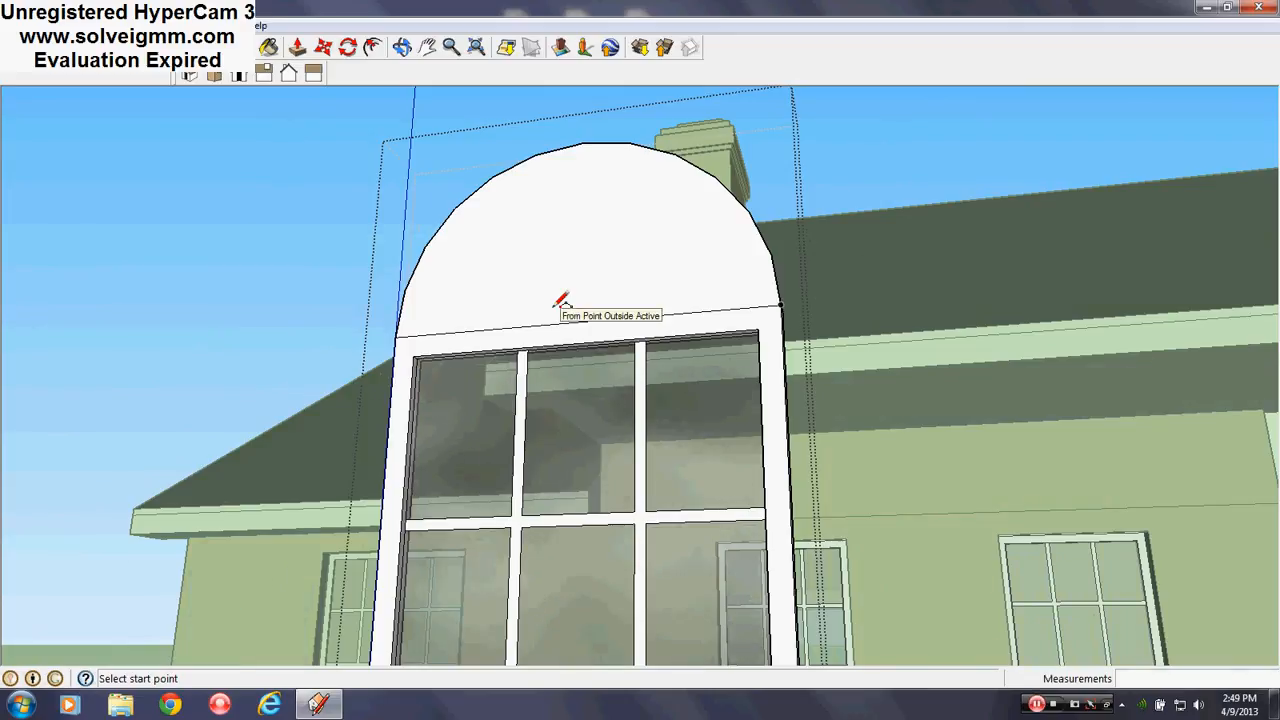
# Undo the arched top and draw a vertical edge up from the frame's top corner
pyautogui.hotkey('ctrl', 'z')
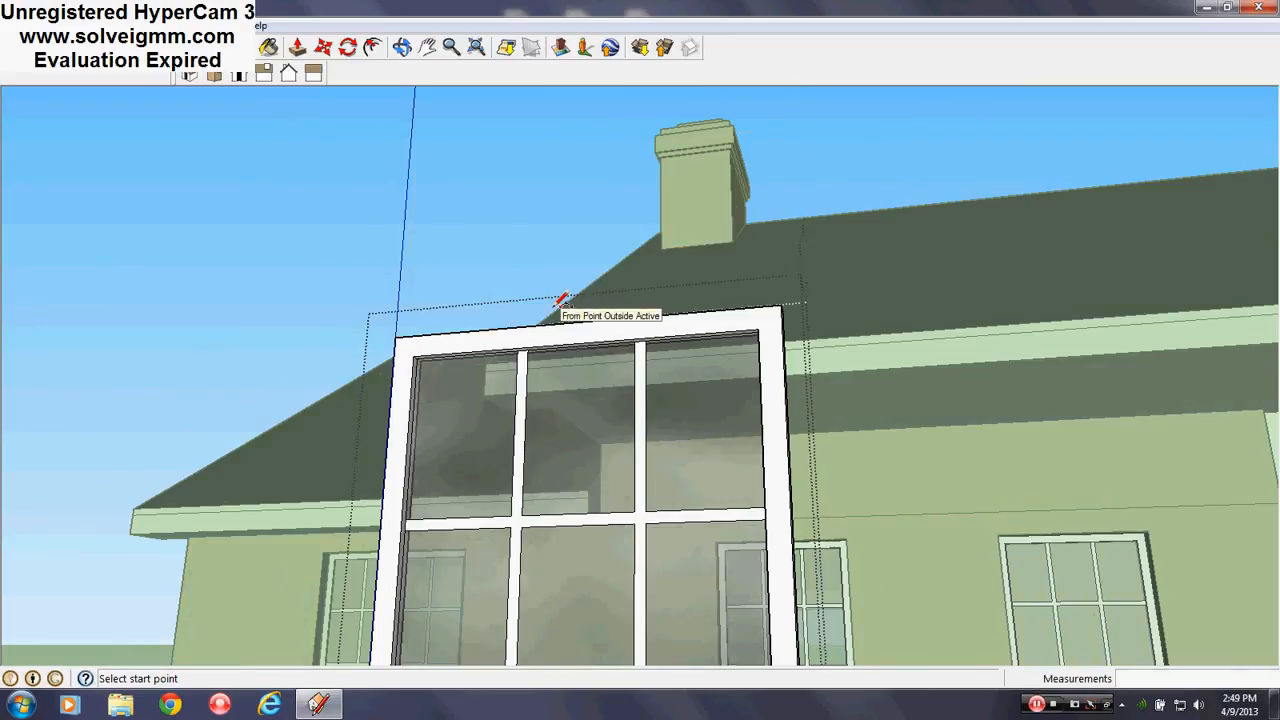
pyautogui.press('l')
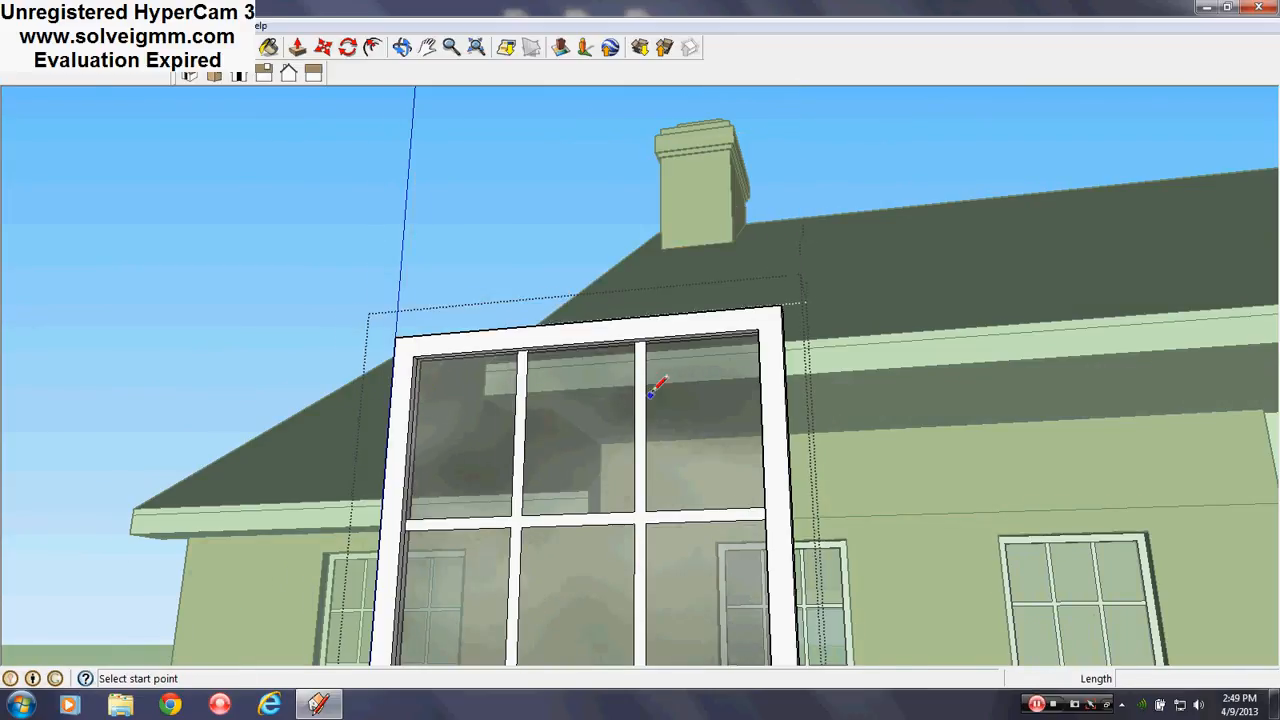
pyautogui.scroll(4, 638, 380)
pyautogui.moveTo(626, 354); pyautogui.dragTo(708, 258, button='middle')
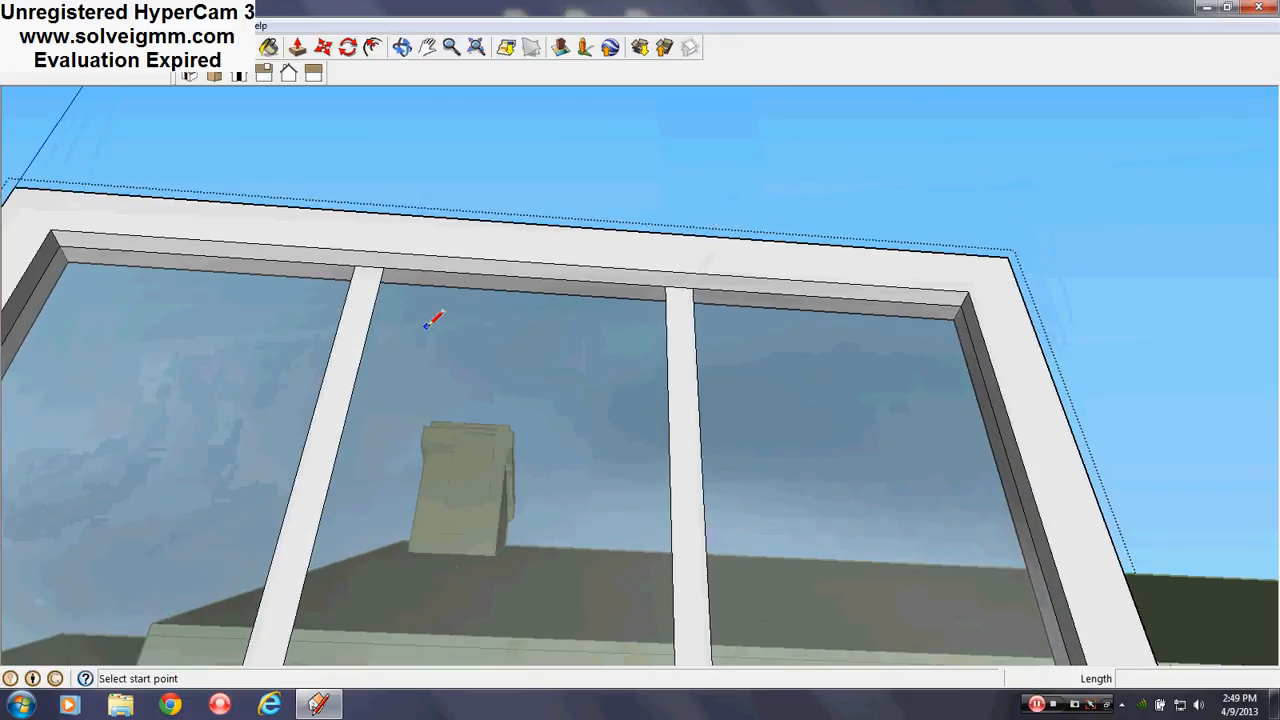
pyautogui.moveTo(663, 357); pyautogui.dragTo(426, 272, button='middle')
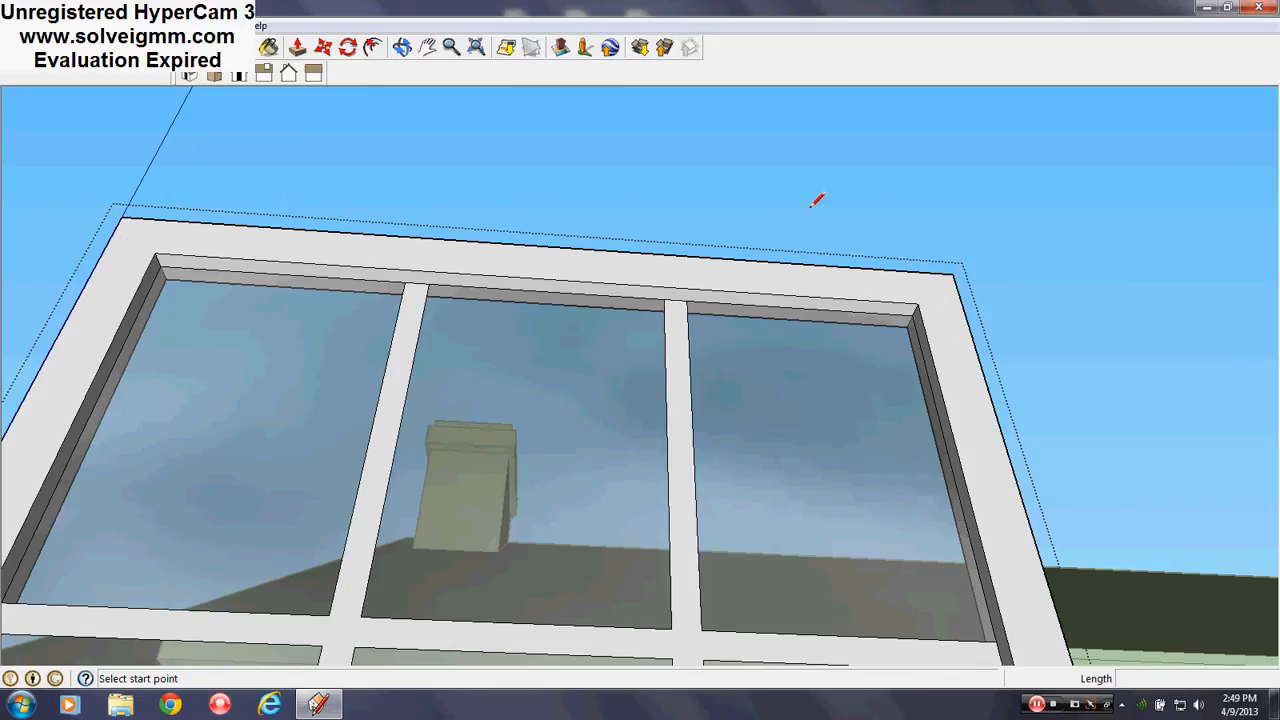
pyautogui.scroll(3, 427, 285)
pyautogui.moveTo(427, 285); pyautogui.dragTo(286, 288, button='middle')
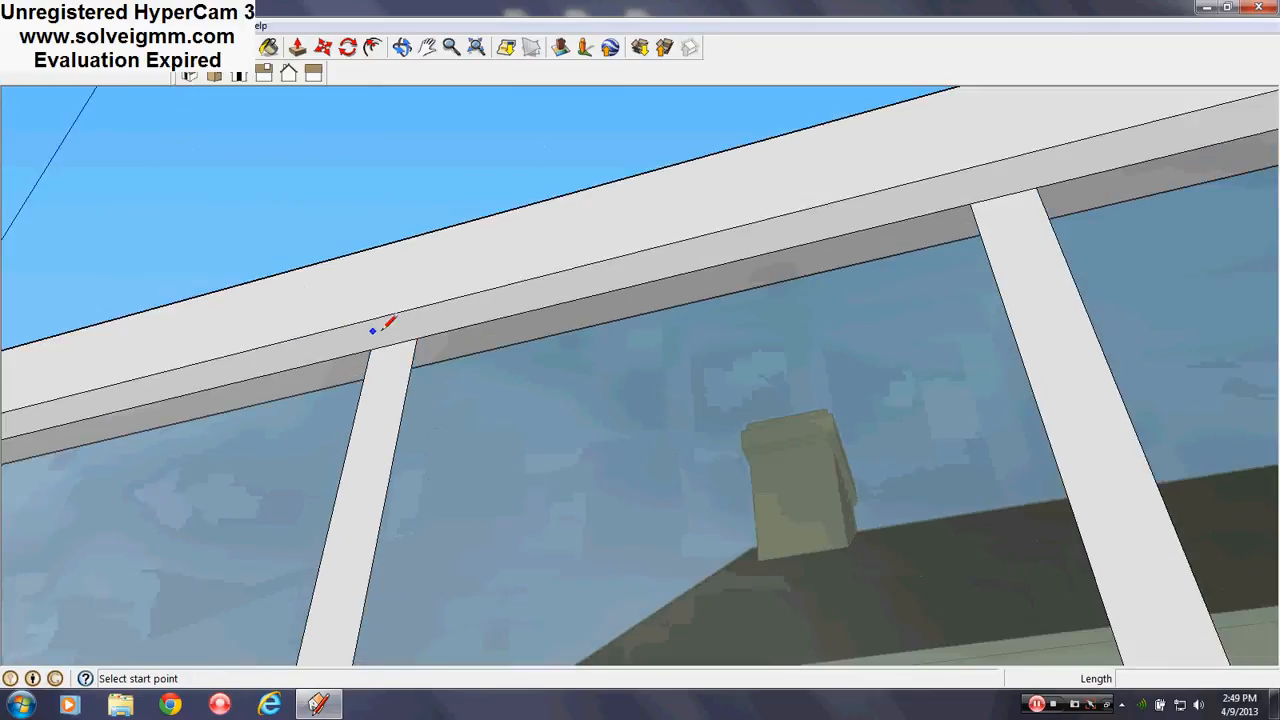
pyautogui.click(417, 338)
pyautogui.scroll(-5, 514, 537)
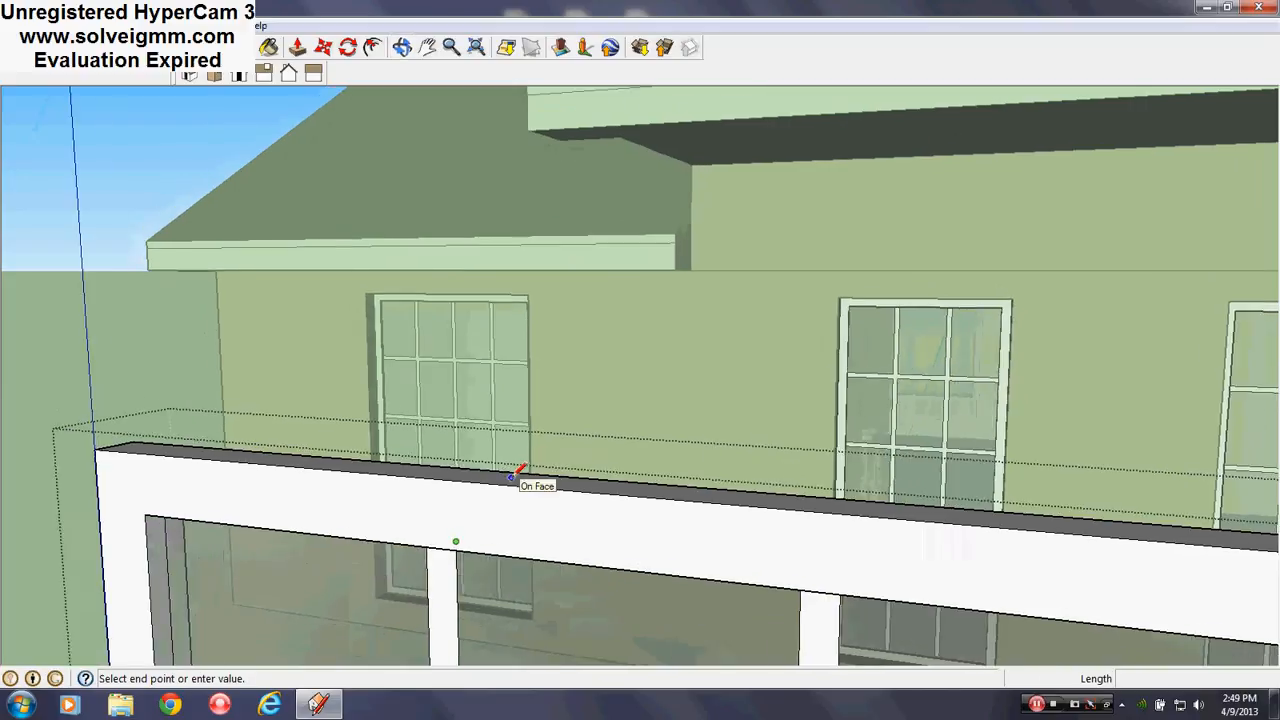
pyautogui.scroll(2, 518, 602)
pyautogui.moveTo(518, 602); pyautogui.dragTo(597, 656, button='middle')
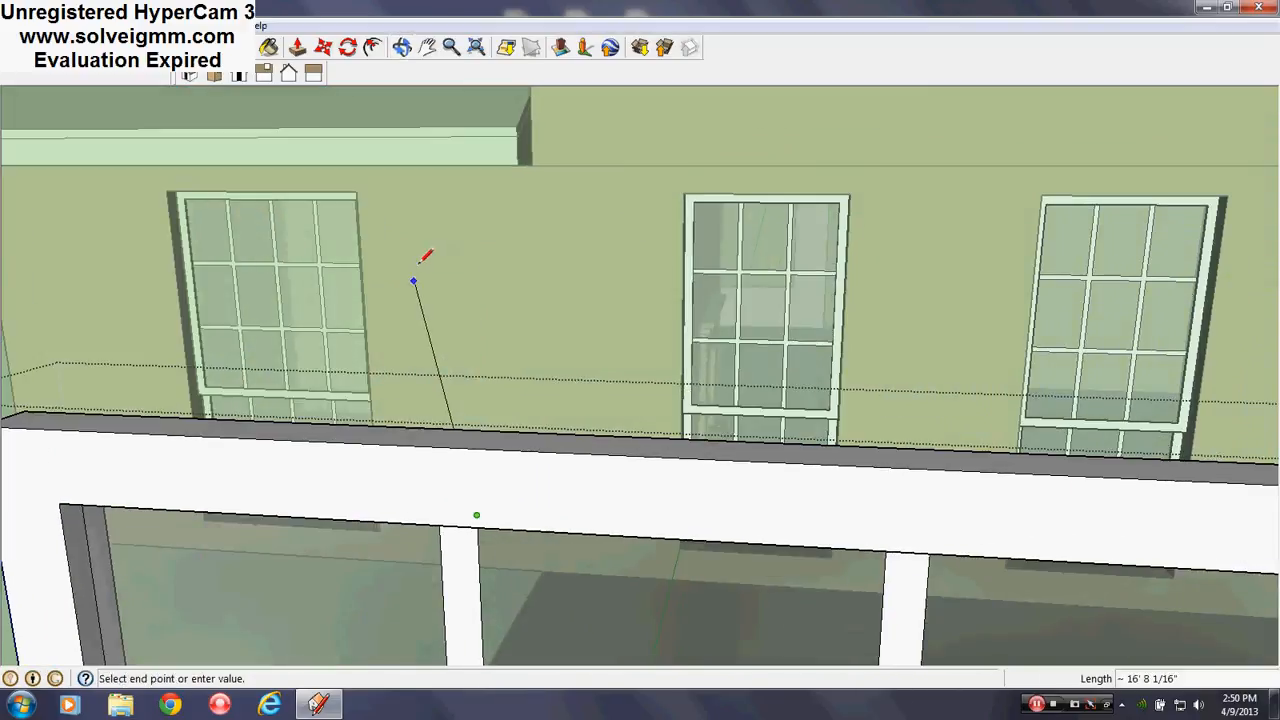
pyautogui.click(469, 308)
pyautogui.press('Escape')
# Join the verticals with horizontal lines, closing a white face and splitting it in two
pyautogui.moveTo(469, 308); pyautogui.dragTo(963, 406, button='middle')
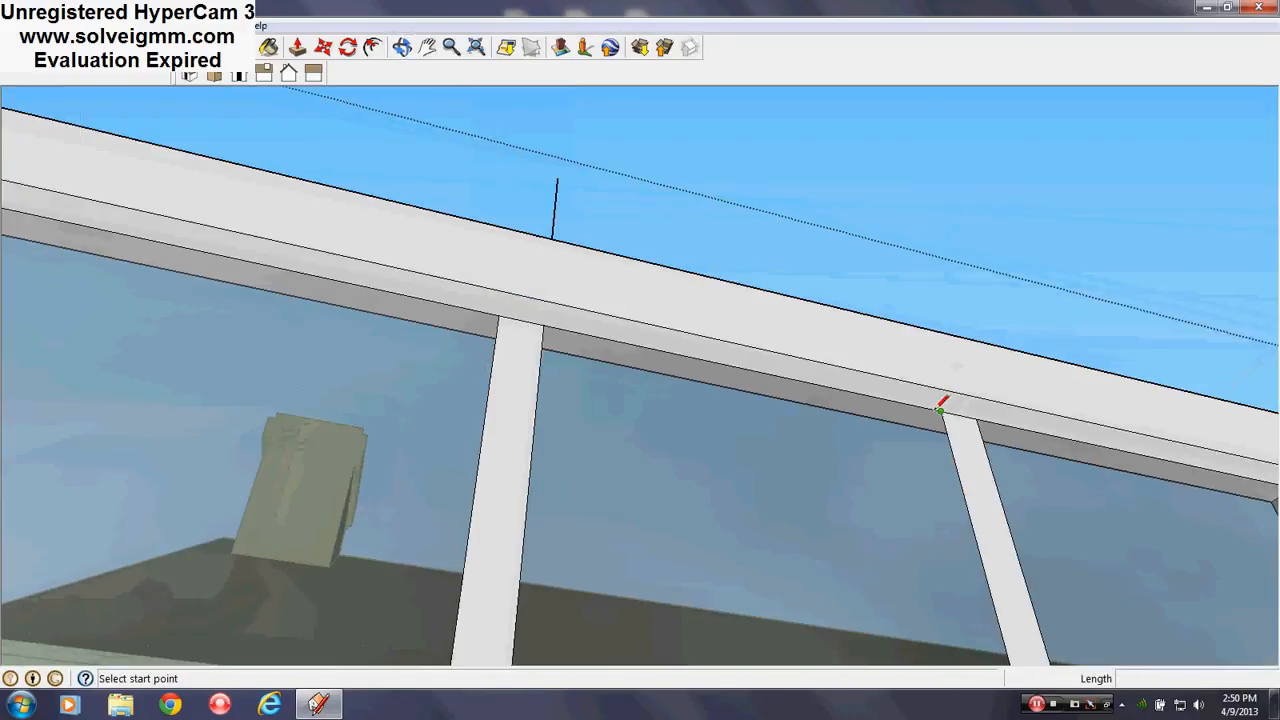
pyautogui.click(940, 410)
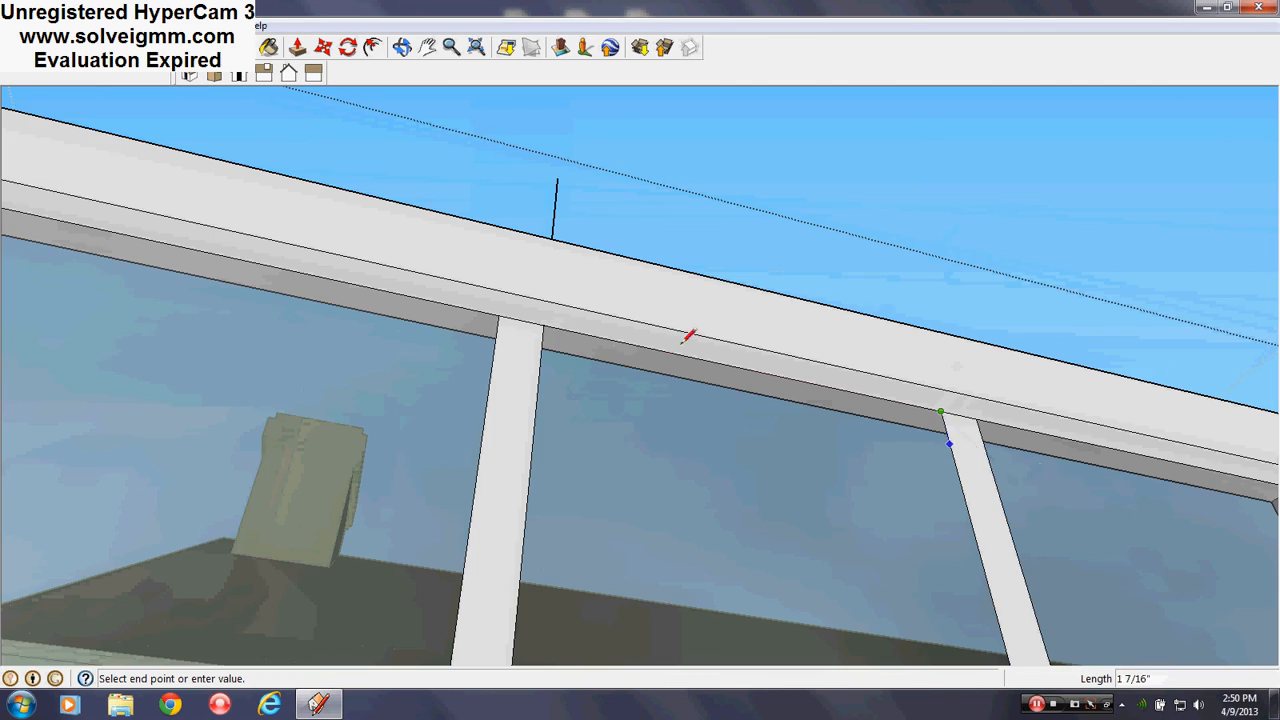
pyautogui.scroll(-3, 688, 336)
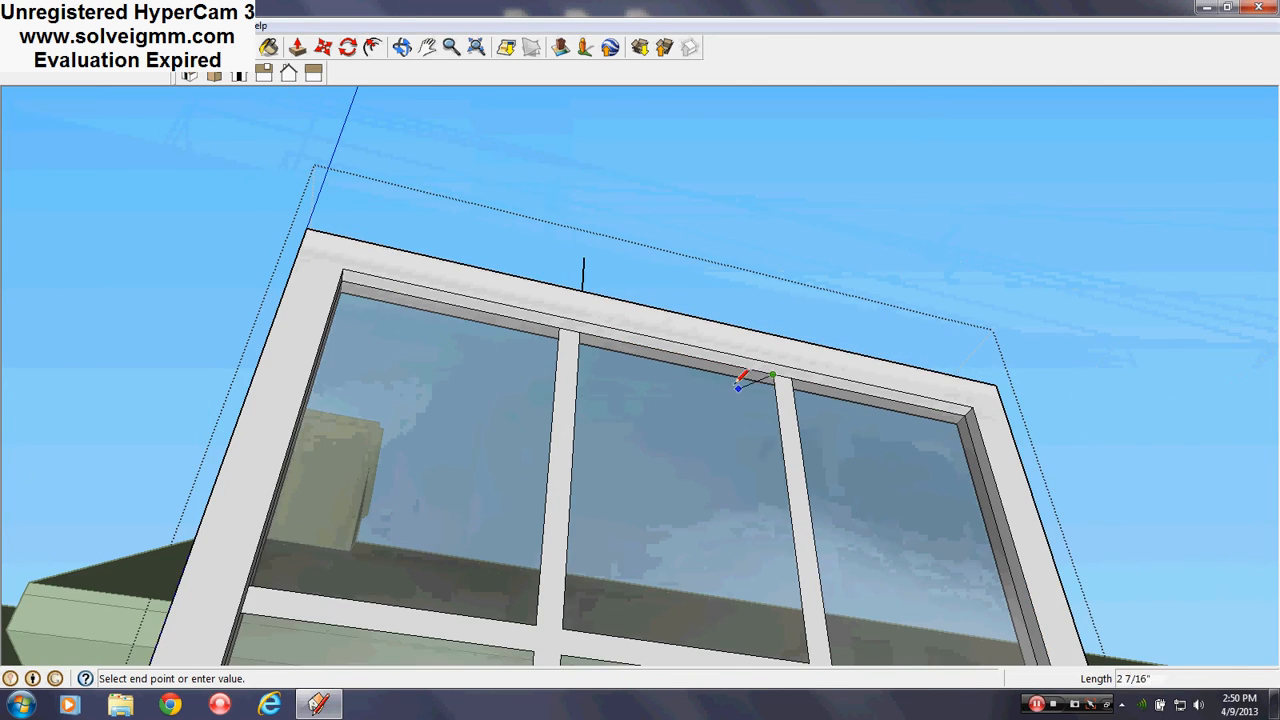
pyautogui.moveTo(740, 382); pyautogui.dragTo(777, 330, button='middle')
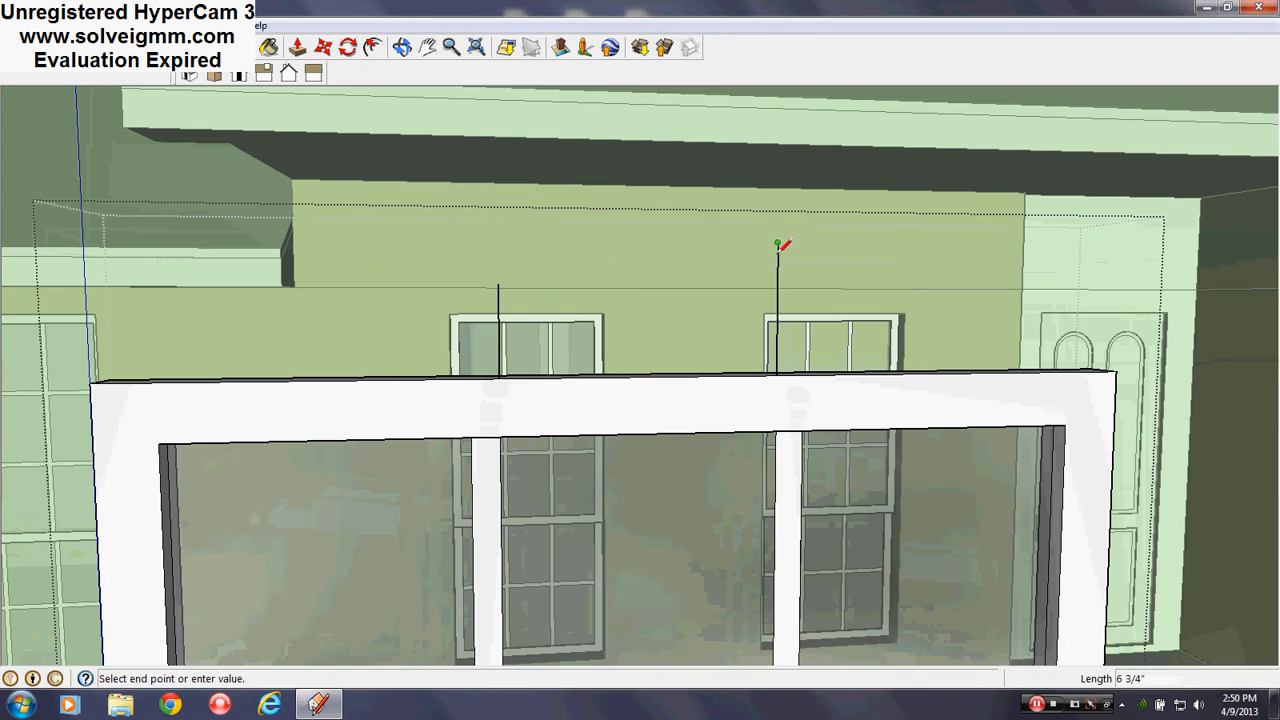
pyautogui.moveTo(685, 472); pyautogui.dragTo(526, 650, button='middle')
pyautogui.press('Escape')
pyautogui.scroll(-4, 535, 418)
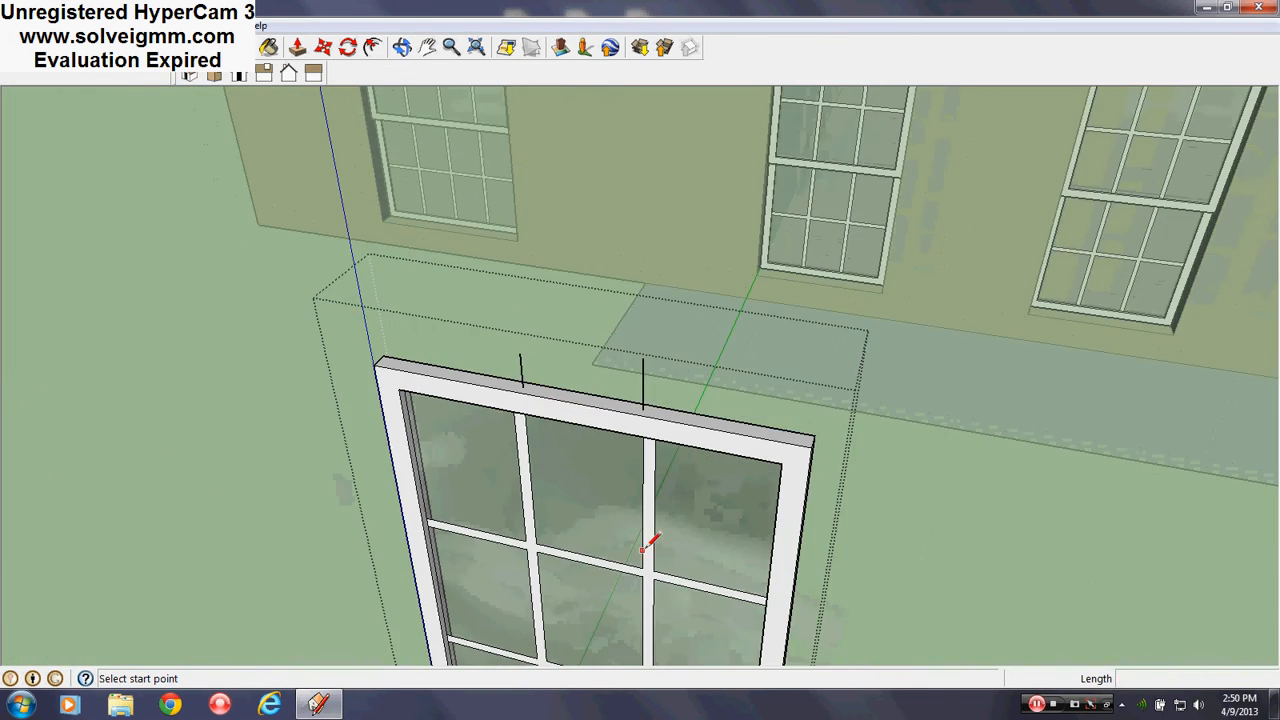
pyautogui.scroll(4, 643, 550)
pyautogui.moveTo(643, 550); pyautogui.dragTo(669, 543, button='middle')
pyautogui.scroll(-3, 557, 429)
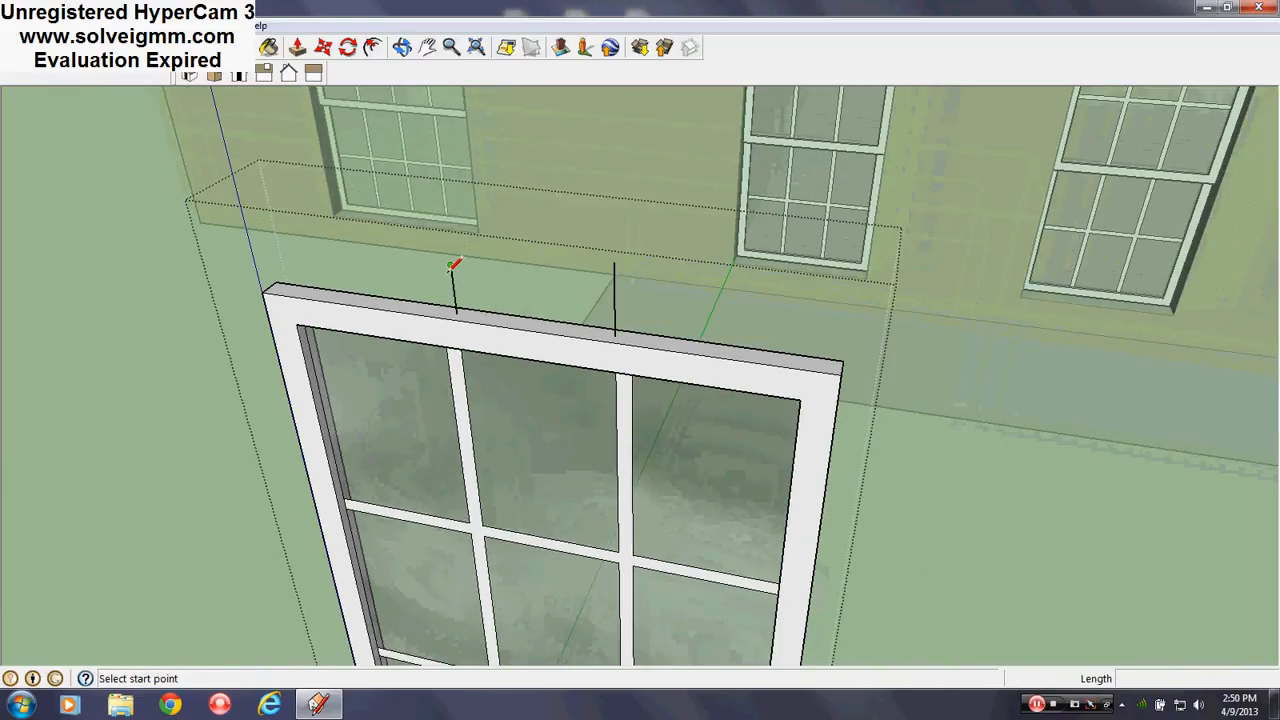
pyautogui.click(453, 267)
pyautogui.click(615, 268)
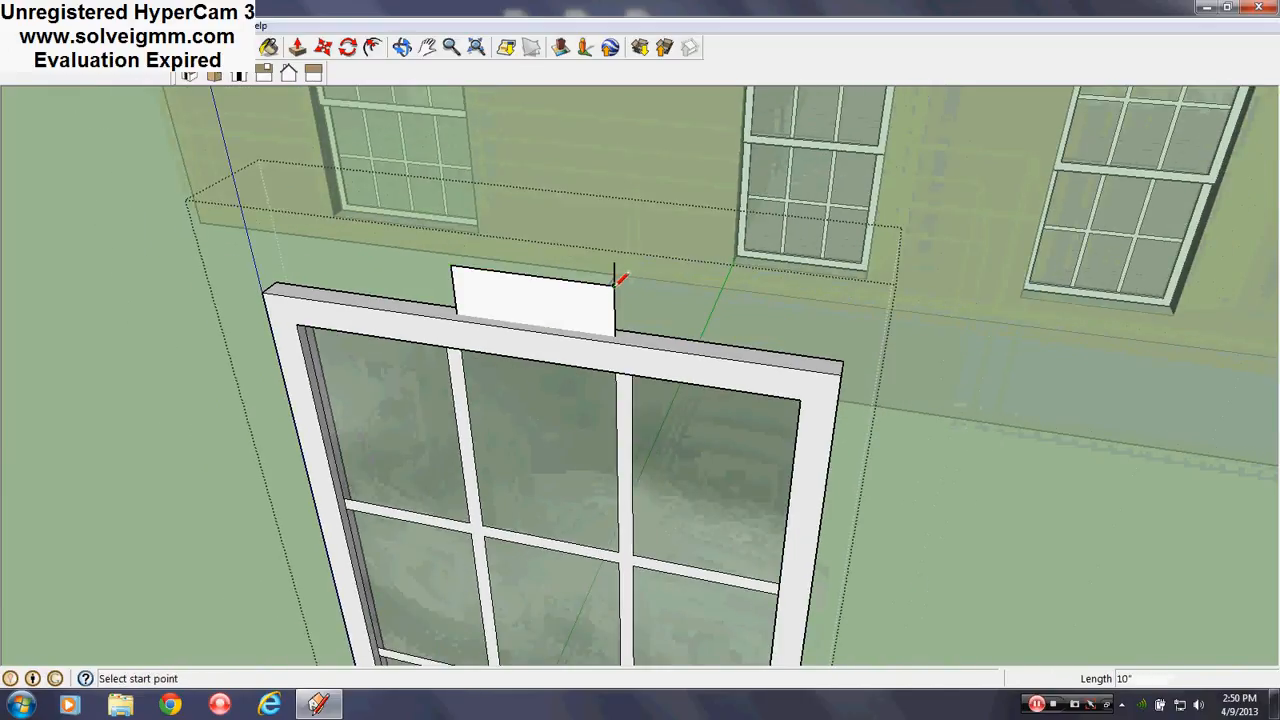
pyautogui.click(456, 286)
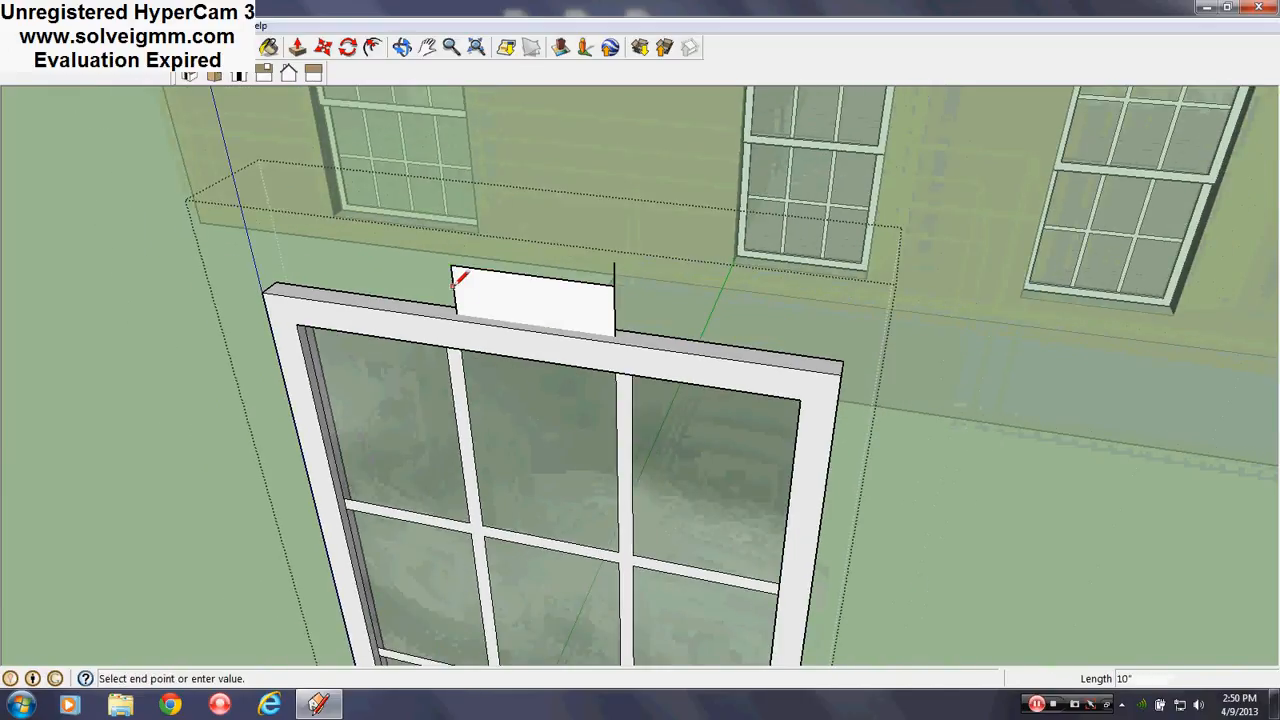
pyautogui.click(614, 291)
# Erase the thin stray panel in front of the window top
pyautogui.press('e')
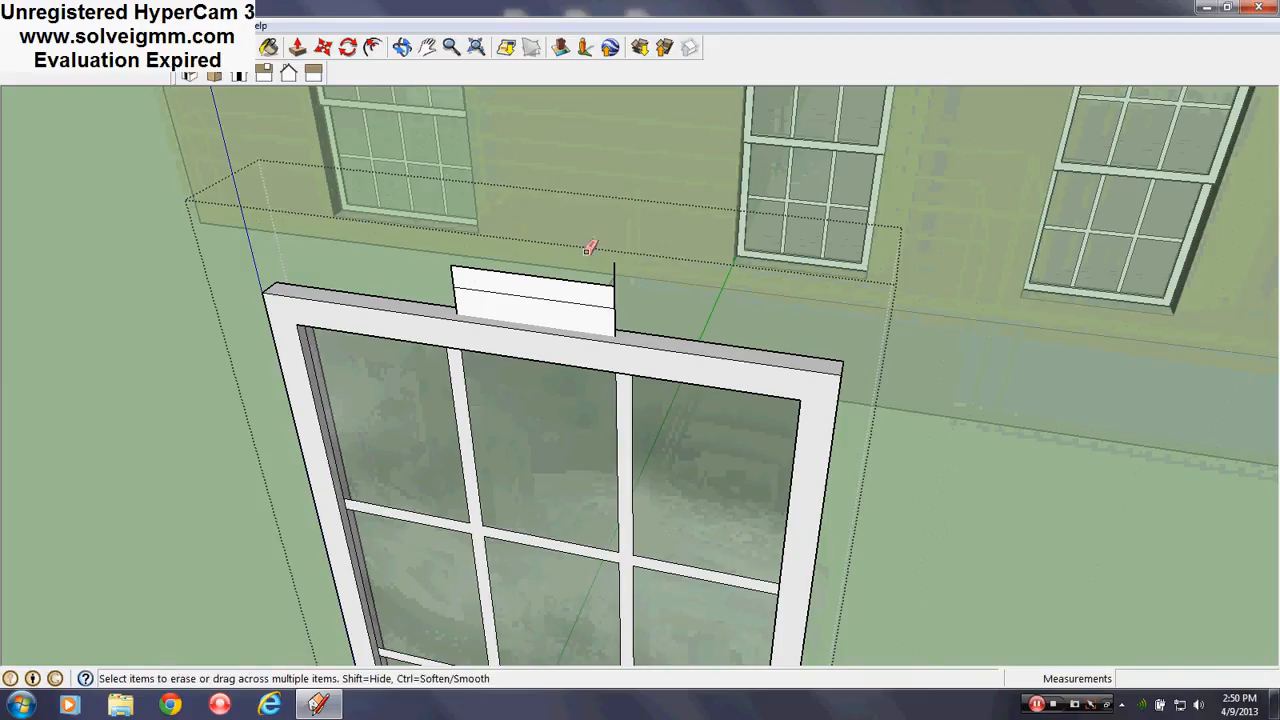
pyautogui.scroll(5, 829, 371)
pyautogui.moveTo(829, 371)
pyautogui.mouseDown(button='middle')
pyautogui.moveTo(786, 380)
pyautogui.moveTo(337, 186)
pyautogui.moveTo(251, 191)
pyautogui.moveTo(1034, 443)
pyautogui.mouseUp(button='middle')
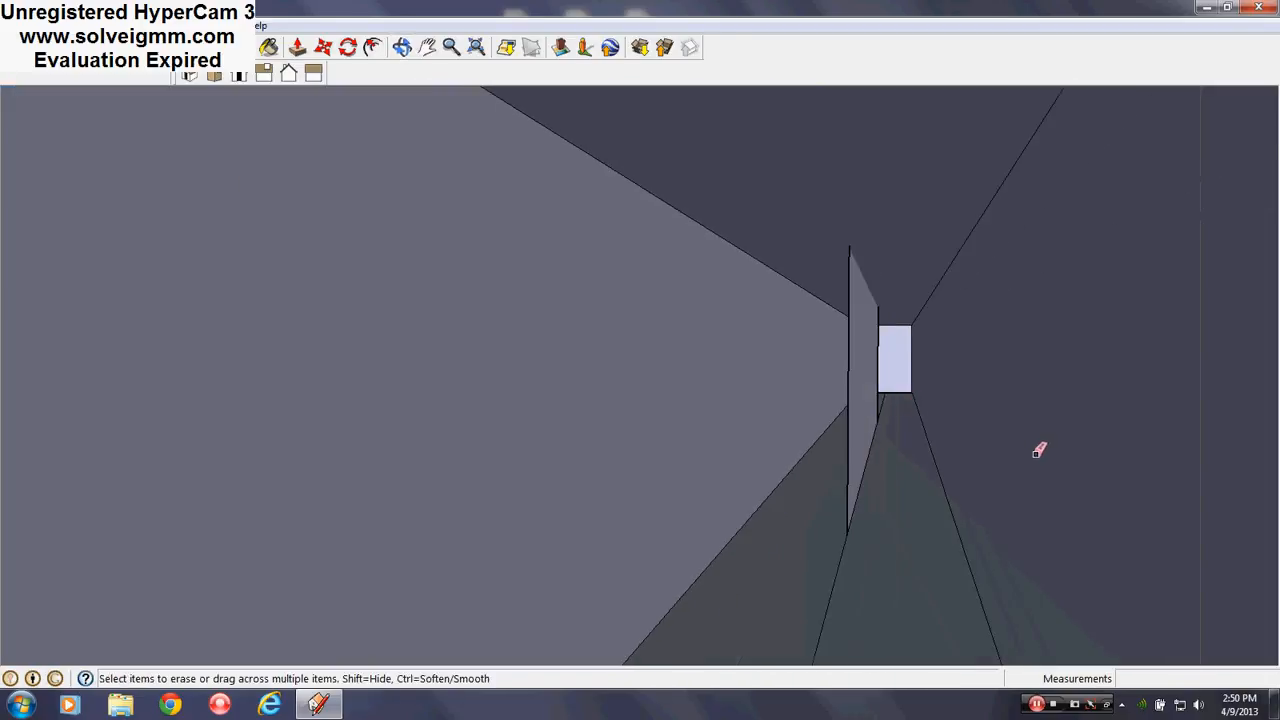
pyautogui.click(849, 353)
pyautogui.moveTo(885, 355); pyautogui.dragTo(1034, 494, button='middle')
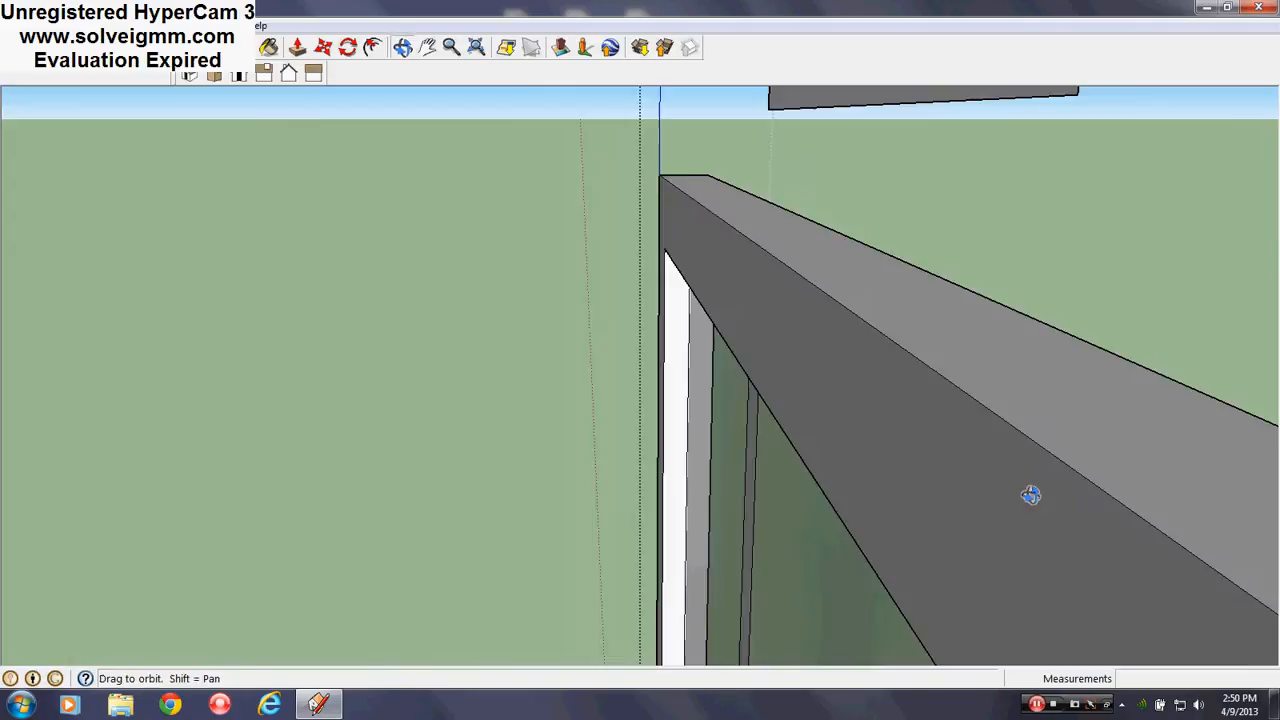
pyautogui.scroll(-5, 746, 400)
# Select the small rectangle with its connected edges, make it a group, and edit the group
pyautogui.rightClick(736, 368)
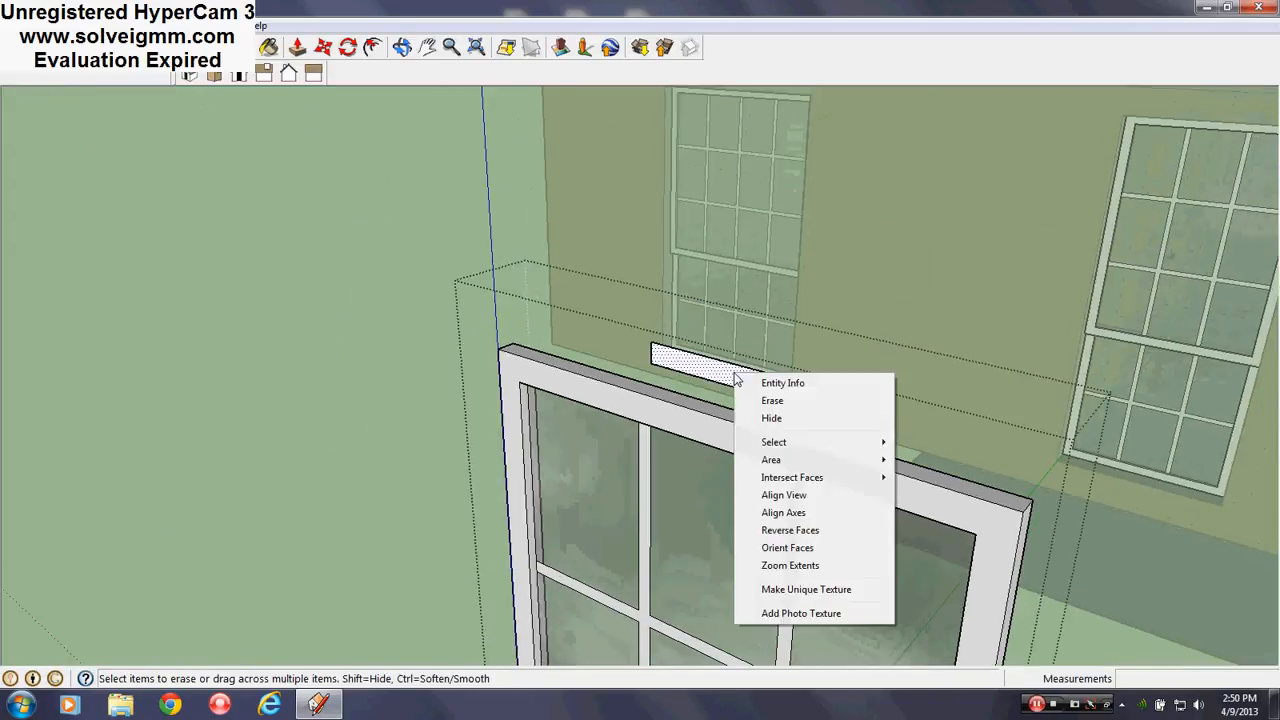
pyautogui.moveTo(800, 442)
pyautogui.click(965, 471)
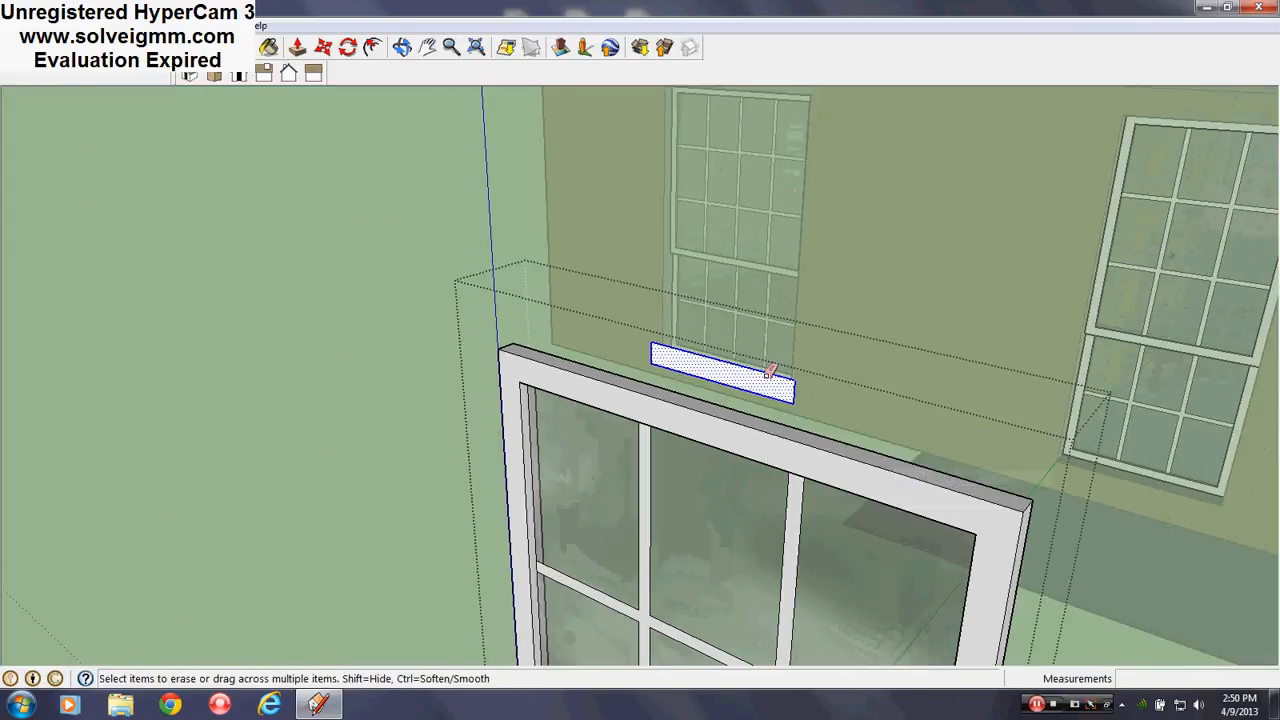
pyautogui.rightClick(768, 376)
pyautogui.click(826, 517)
pyautogui.press('e')
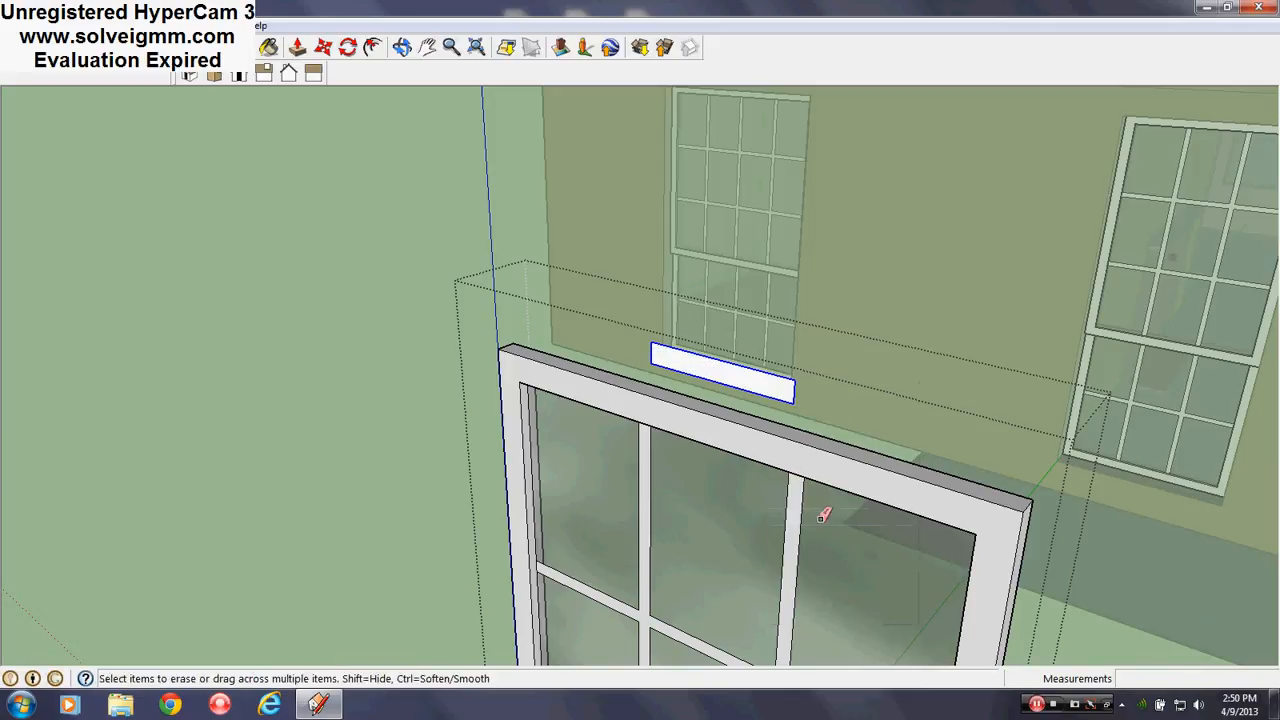
pyautogui.moveTo(823, 514)
pyautogui.mouseDown(button='middle')
pyautogui.moveTo(742, 447)
pyautogui.moveTo(676, 346)
pyautogui.mouseUp(button='middle')
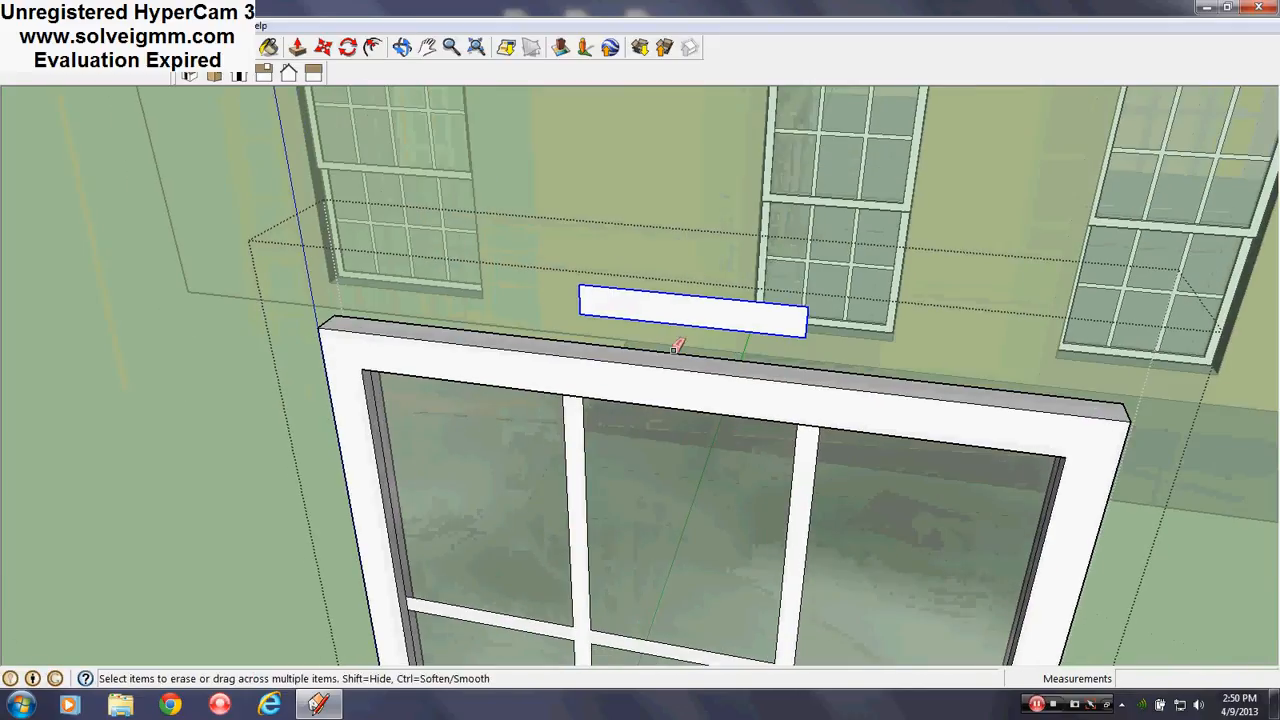
pyautogui.rightClick(696, 298)
pyautogui.click(769, 405)
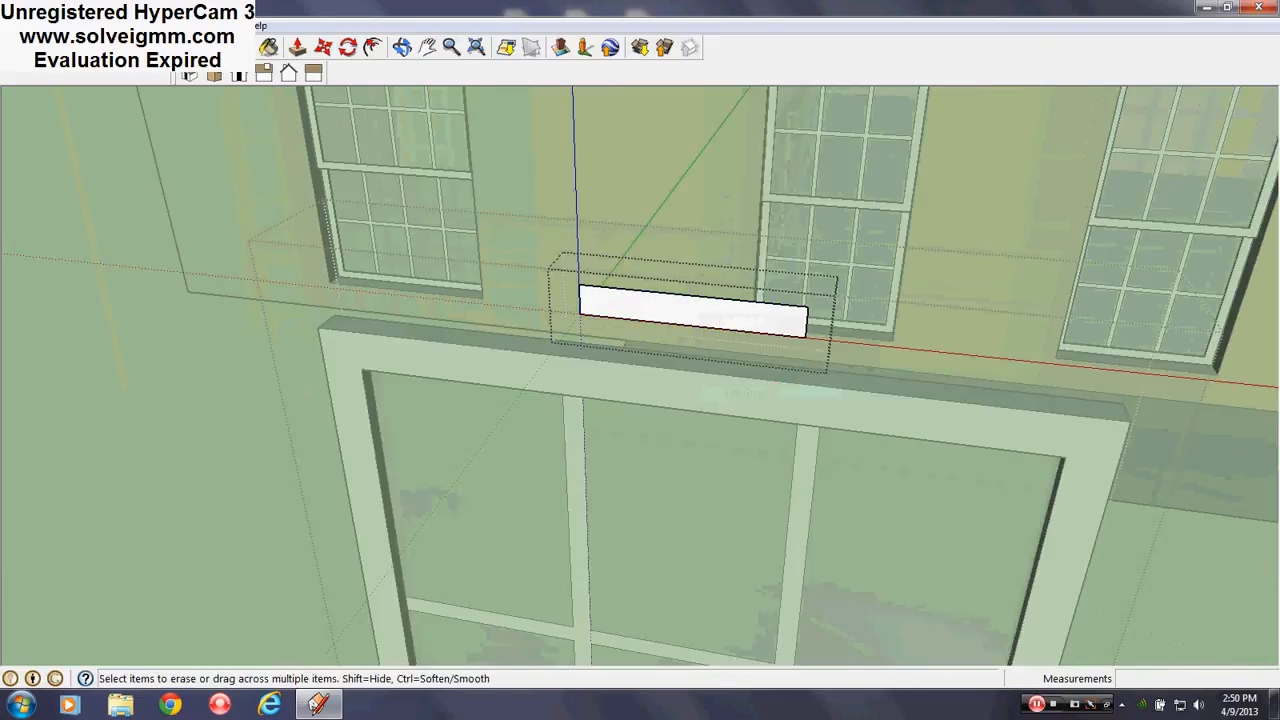
# Add a taller rectangle below the panel's corner and erase the middle edge
pyautogui.press('l')
pyautogui.scroll(5, 732, 470)
pyautogui.moveTo(732, 470); pyautogui.dragTo(687, 541, button='middle')
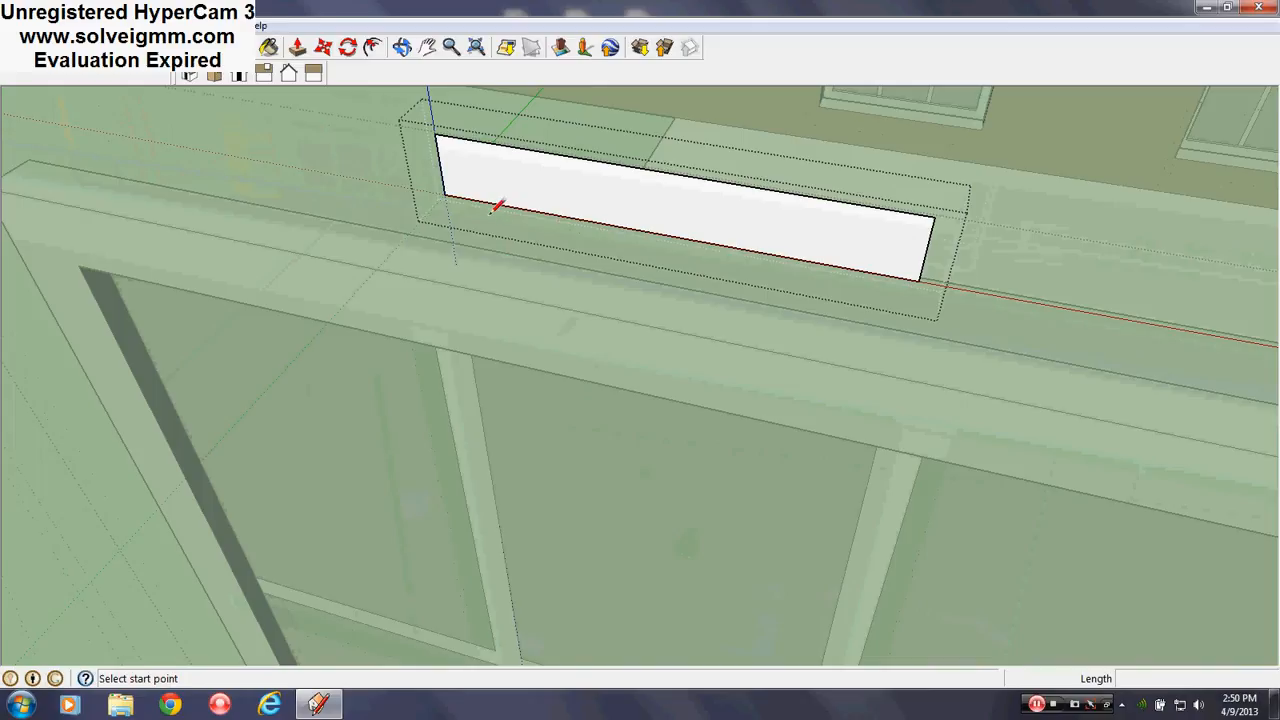
pyautogui.click(445, 192)
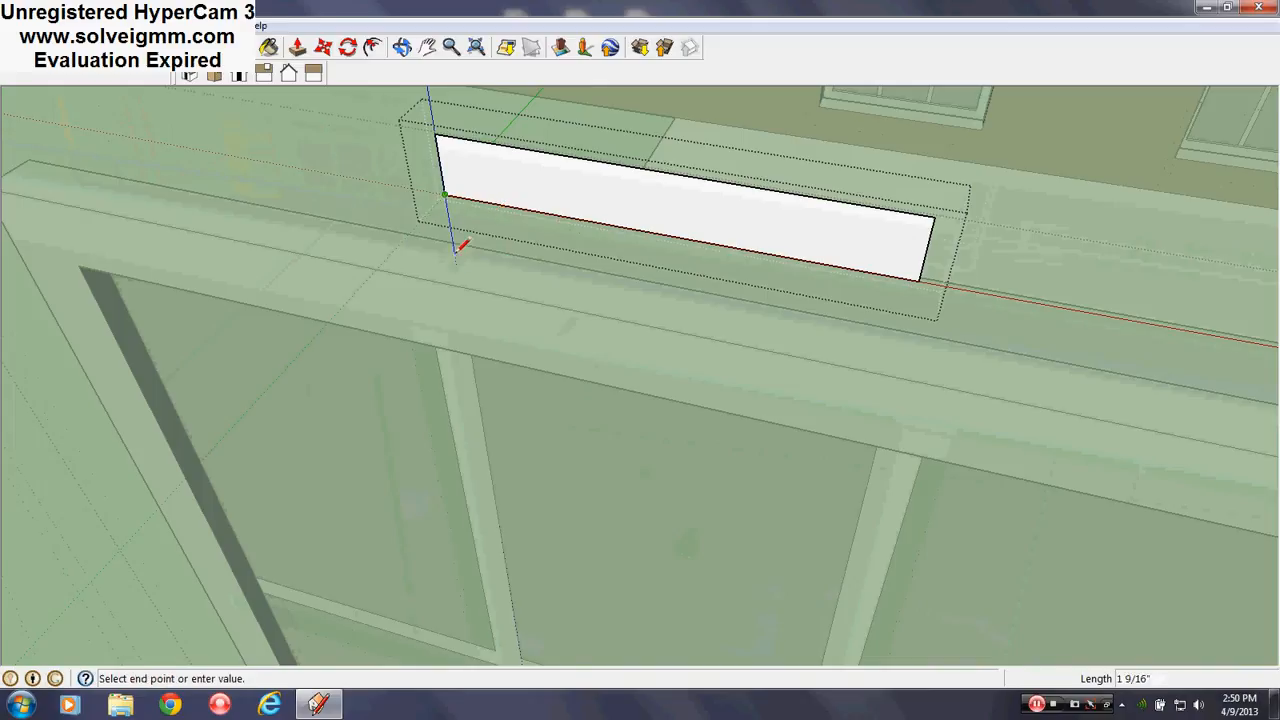
pyautogui.click(456, 263)
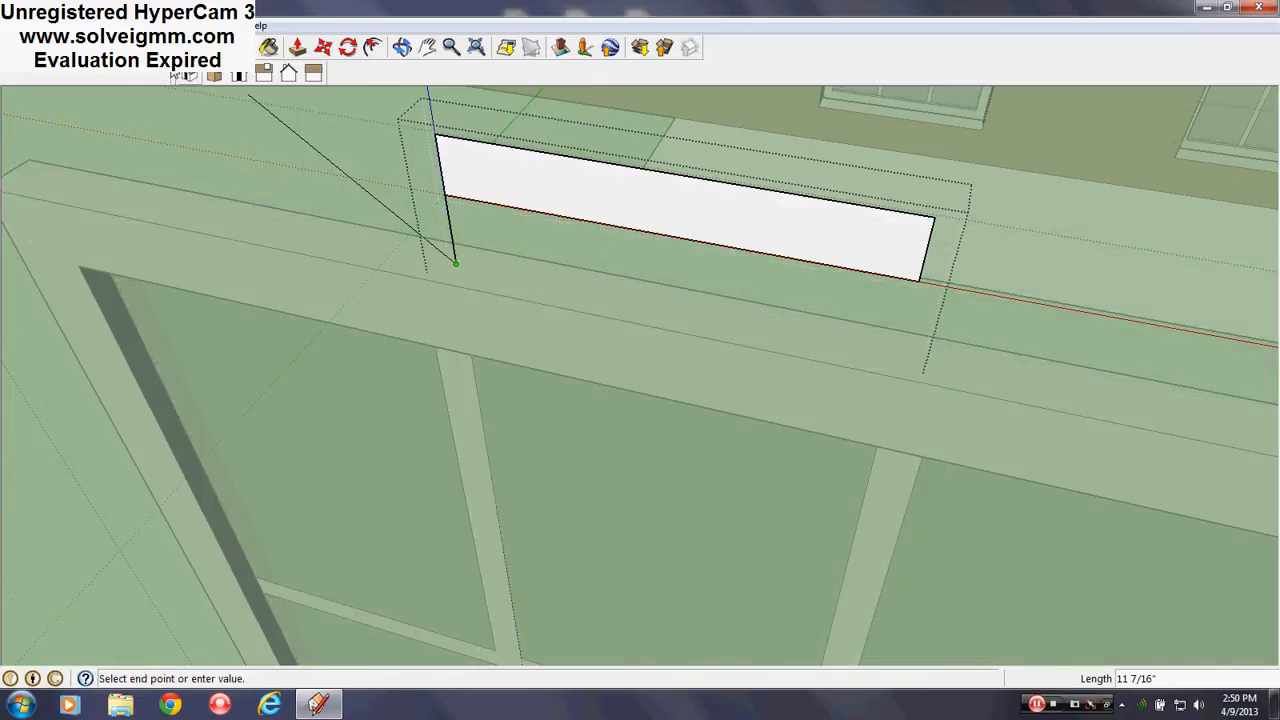
pyautogui.press('r')
pyautogui.click(457, 260)
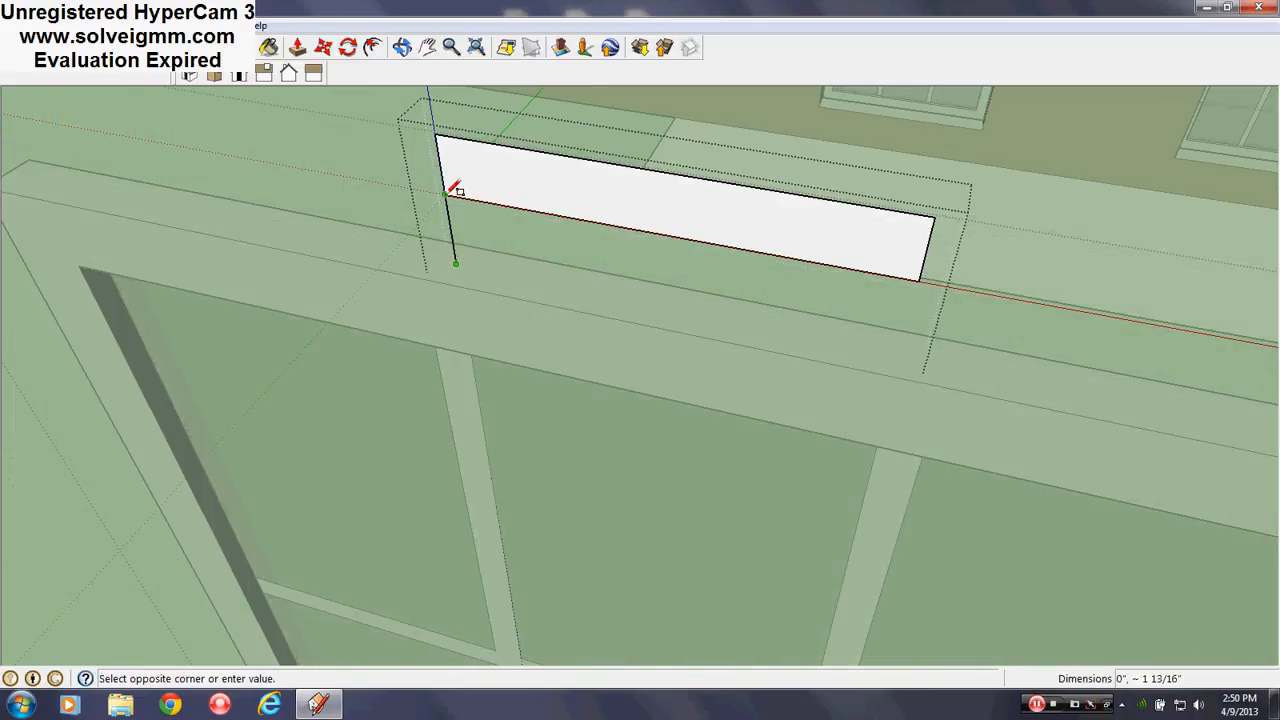
pyautogui.click(920, 270)
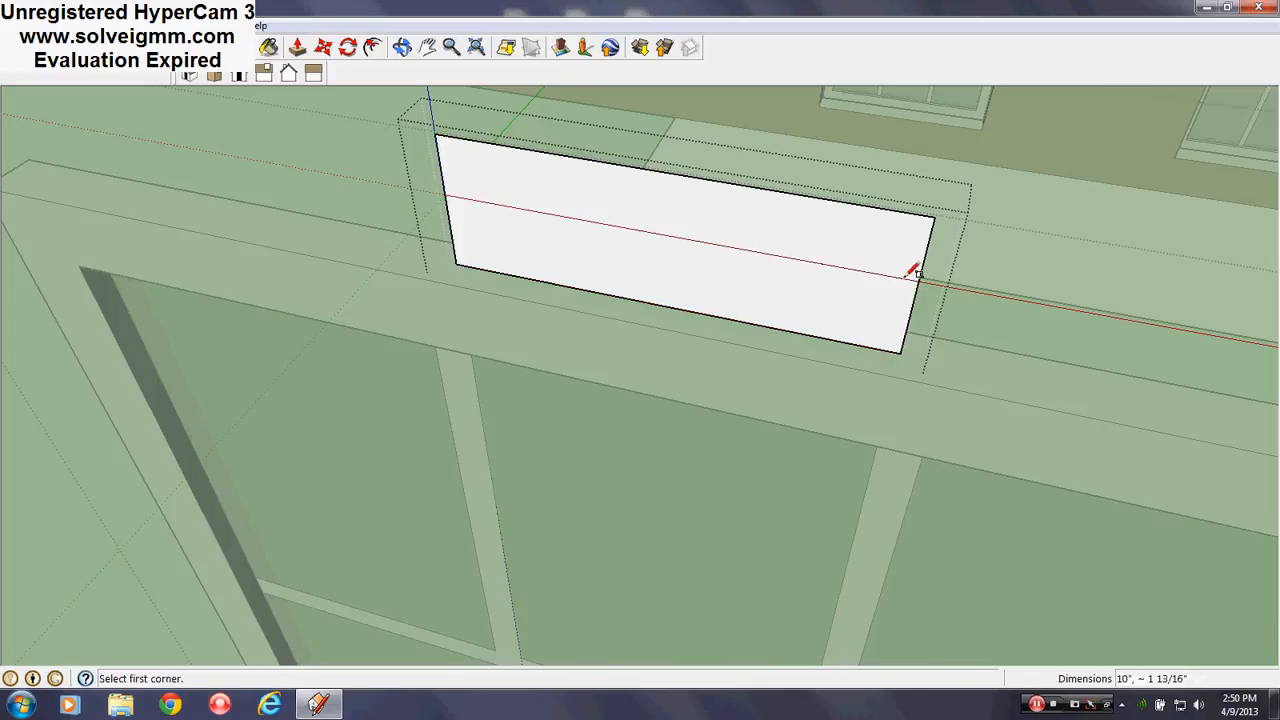
pyautogui.rightClick(902, 282)
pyautogui.click(951, 310)
pyautogui.scroll(-3, 551, 449)
pyautogui.moveTo(553, 449)
pyautogui.mouseDown(button='middle')
pyautogui.moveTo(603, 395)
pyautogui.moveTo(571, 320)
pyautogui.mouseUp(button='middle')
# Extend the panel upward with a vertical edge and rectangle, then erase the dividing line
pyautogui.click(84, 47)
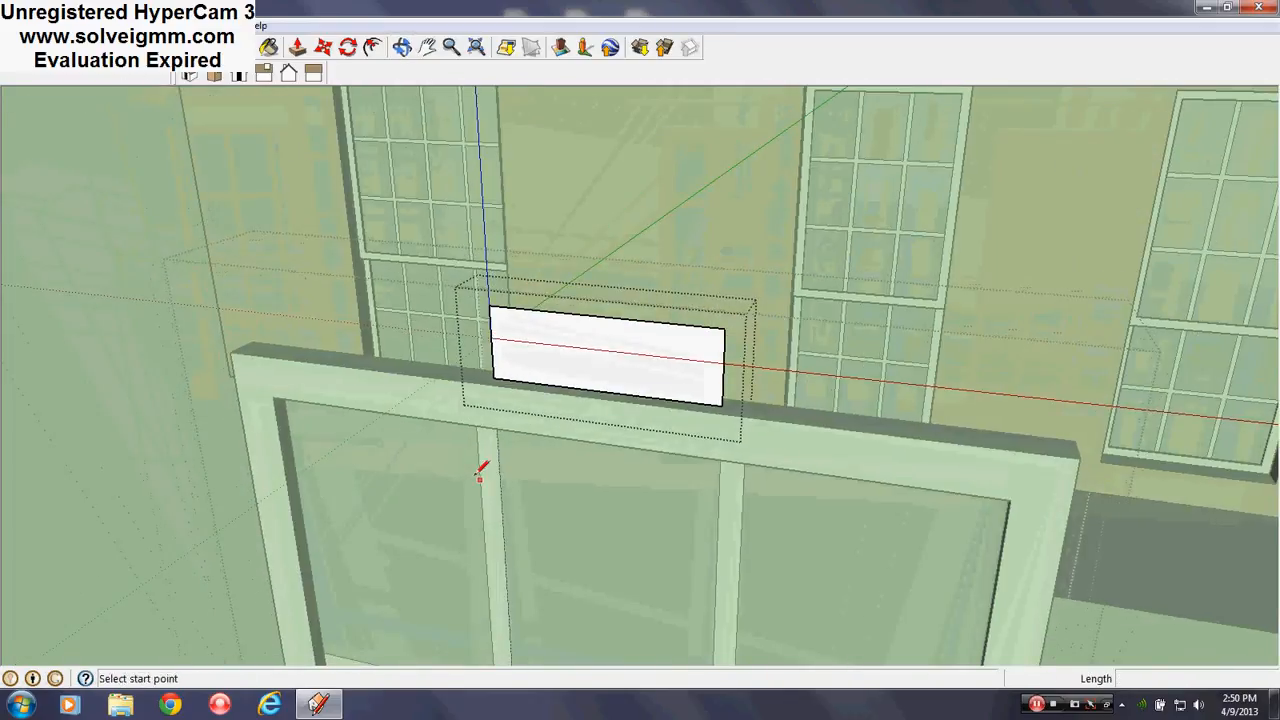
pyautogui.moveTo(483, 471); pyautogui.dragTo(285, 439, button='middle')
pyautogui.click(699, 330)
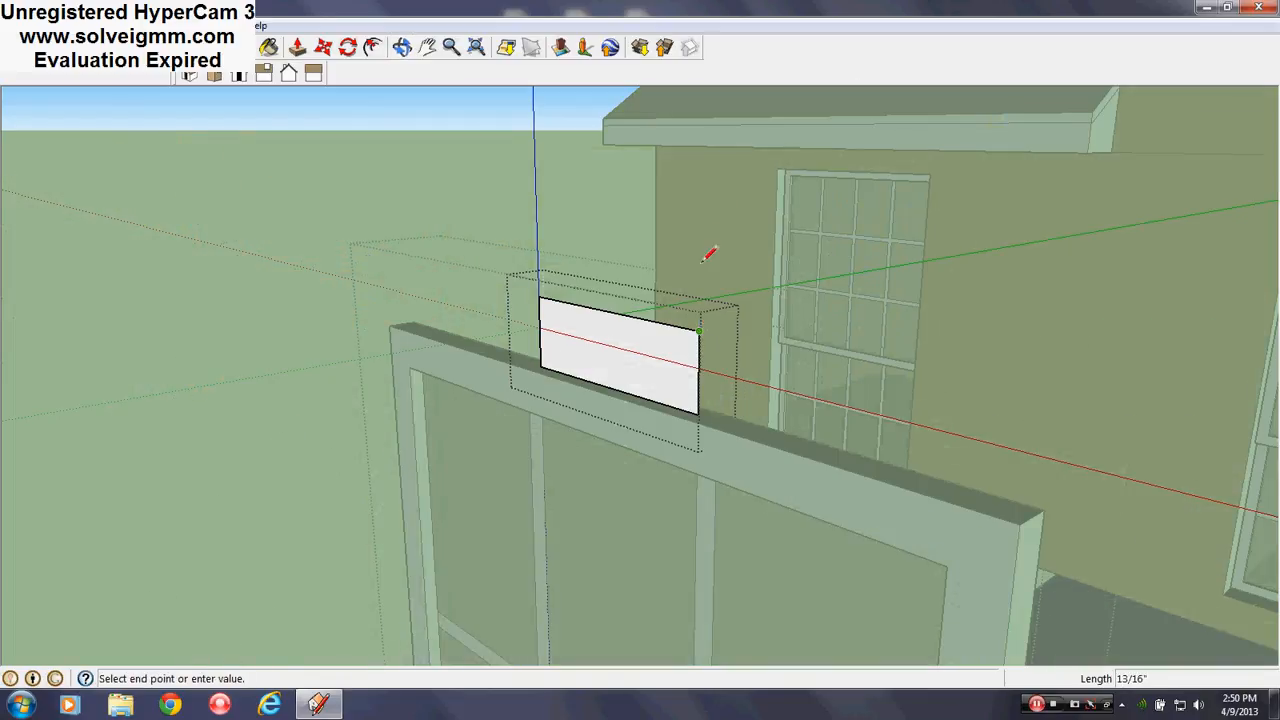
pyautogui.click(703, 198)
pyautogui.click(110, 47)
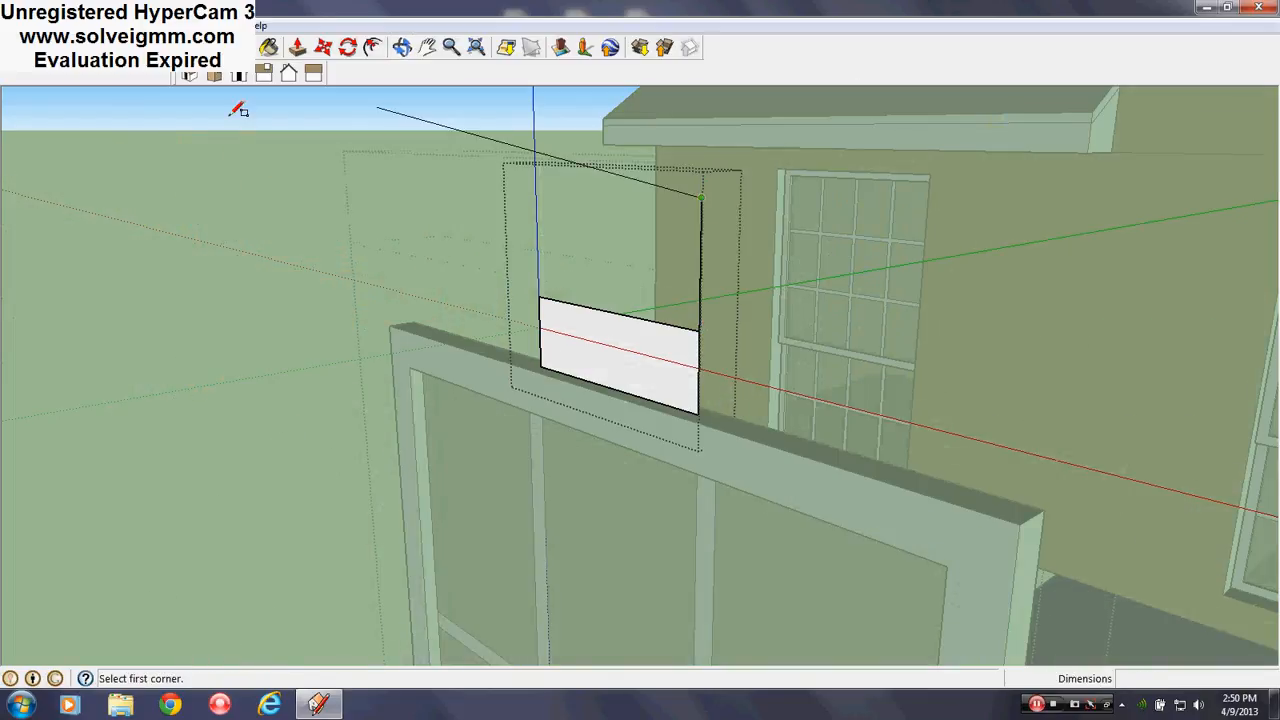
pyautogui.click(541, 295)
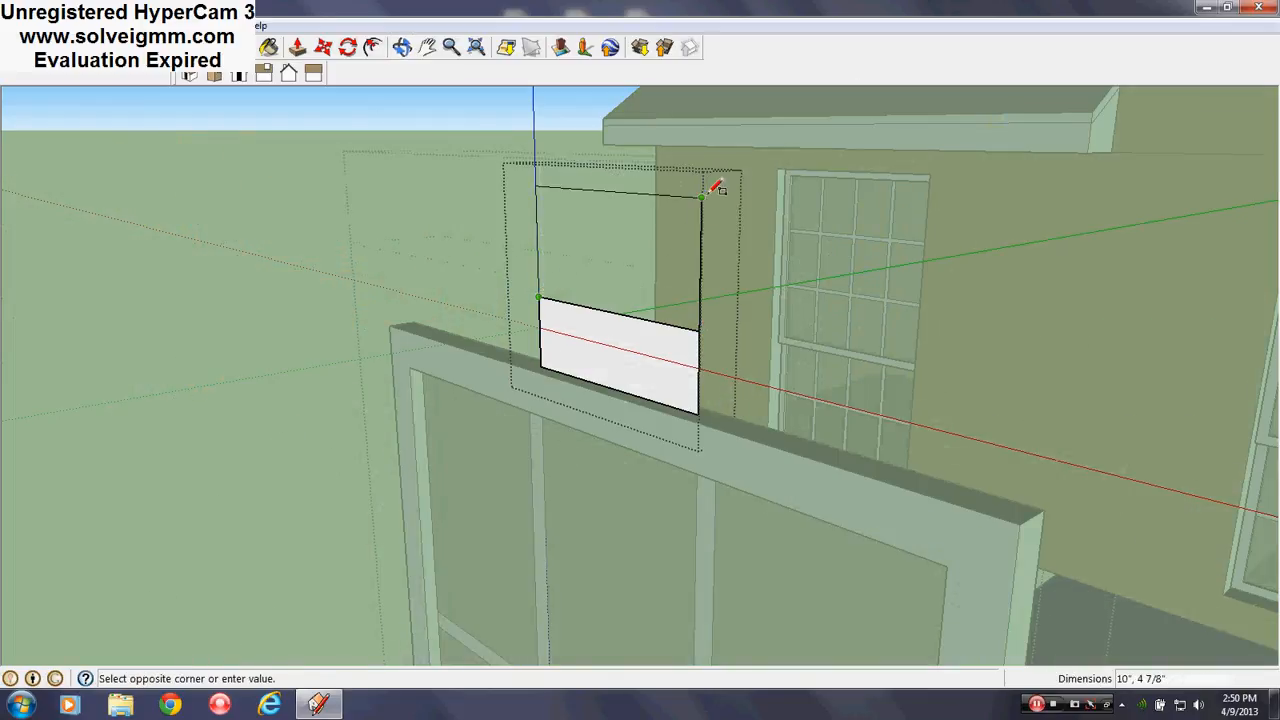
pyautogui.click(702, 198)
pyautogui.rightClick(652, 313)
pyautogui.click(680, 346)
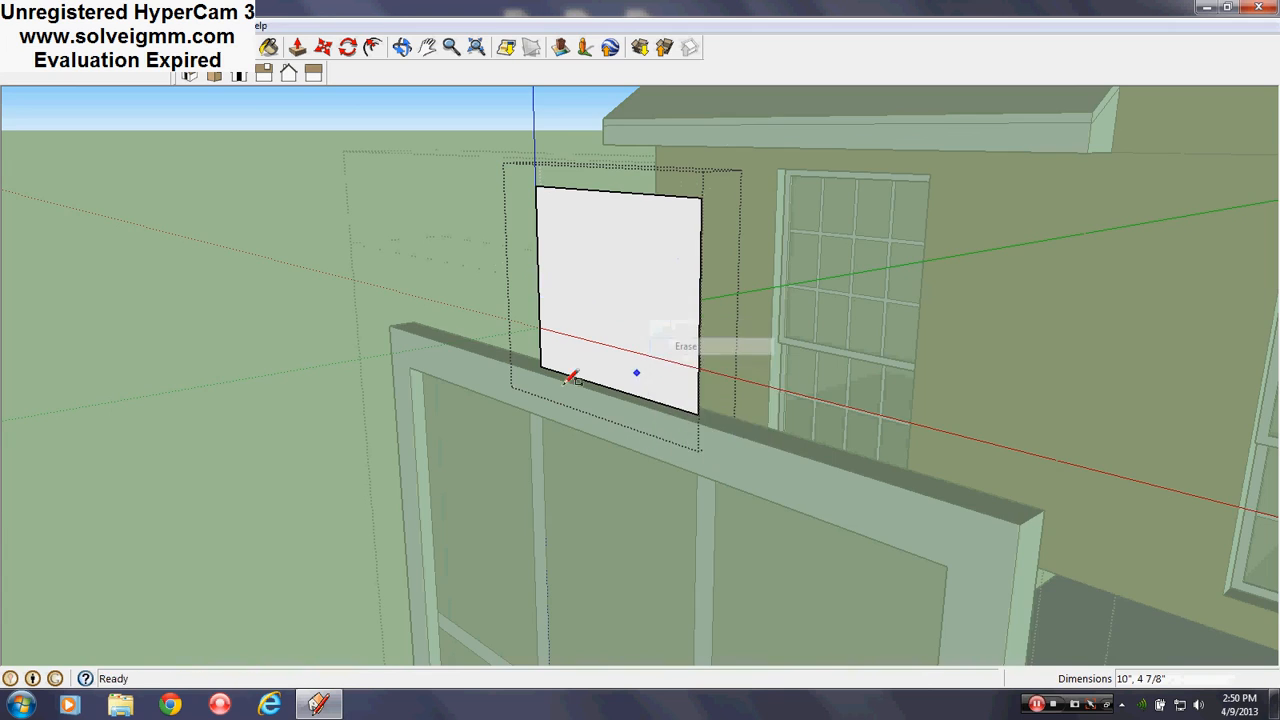
pyautogui.moveTo(571, 371)
pyautogui.mouseDown(button='middle')
pyautogui.moveTo(943, 409)
pyautogui.moveTo(866, 440)
pyautogui.moveTo(663, 366)
pyautogui.moveTo(603, 383)
pyautogui.moveTo(711, 423)
pyautogui.moveTo(612, 436)
pyautogui.mouseUp(button='middle')
# Close editing of the white panel group
pyautogui.scroll(3, 749, 374)
pyautogui.moveTo(749, 374); pyautogui.dragTo(674, 398, button='middle')
pyautogui.rightClick(714, 250)
pyautogui.moveTo(770, 329)
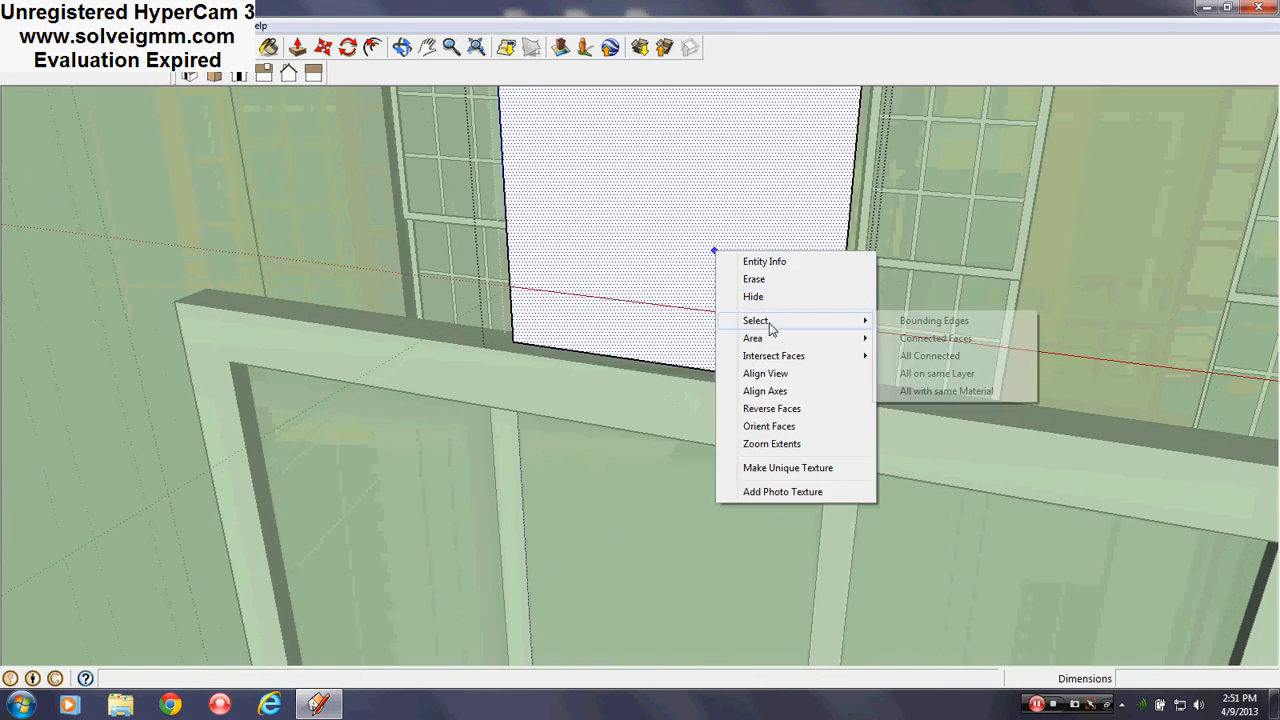
pyautogui.rightClick(165, 250)
pyautogui.click(210, 265)
# Move the panel group 3/4" lower so it rests on the window frame's top edge
pyautogui.moveTo(749, 437); pyautogui.dragTo(703, 323, button='middle')
pyautogui.rightClick(700, 323)
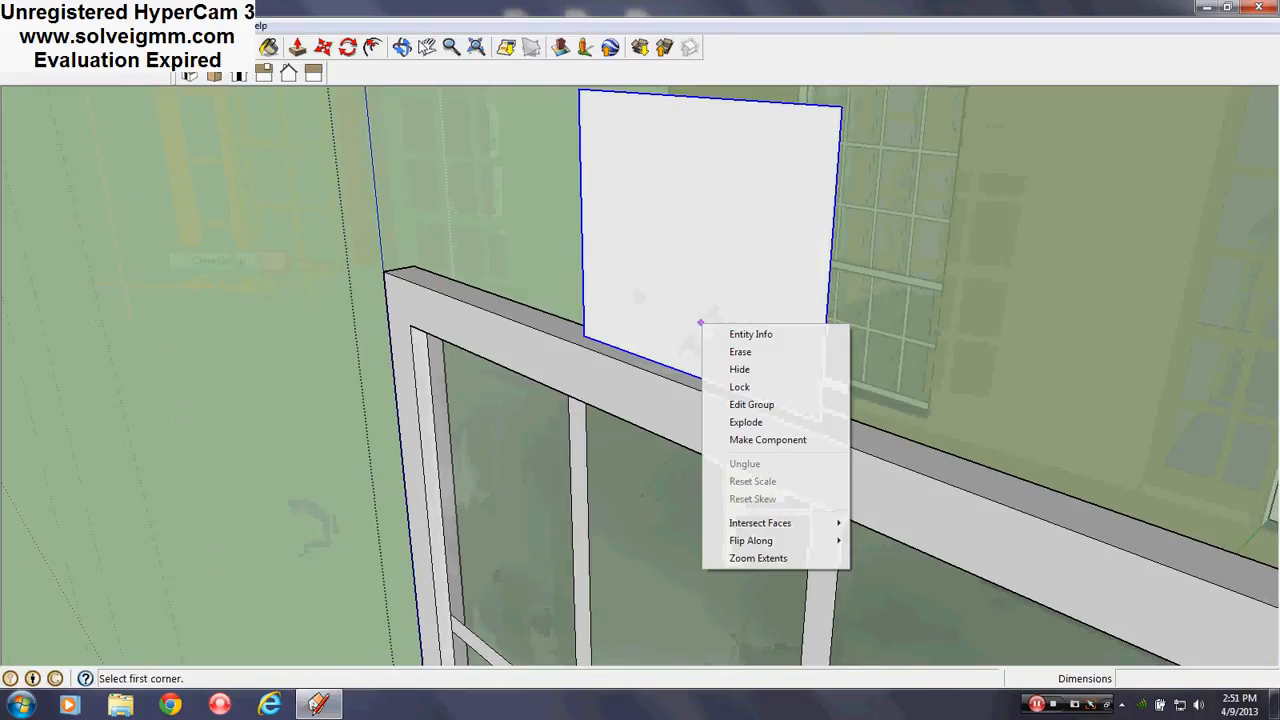
pyautogui.click(323, 48)
pyautogui.scroll(2, 820, 420)
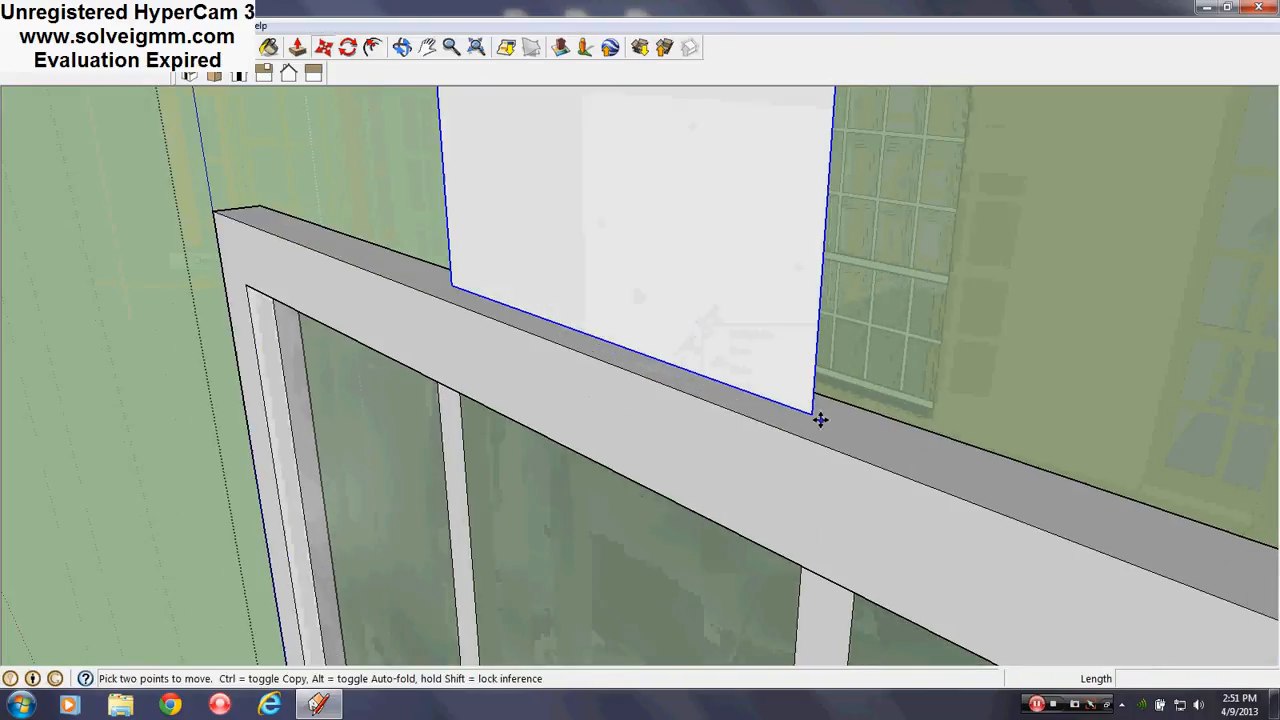
pyautogui.click(594, 336)
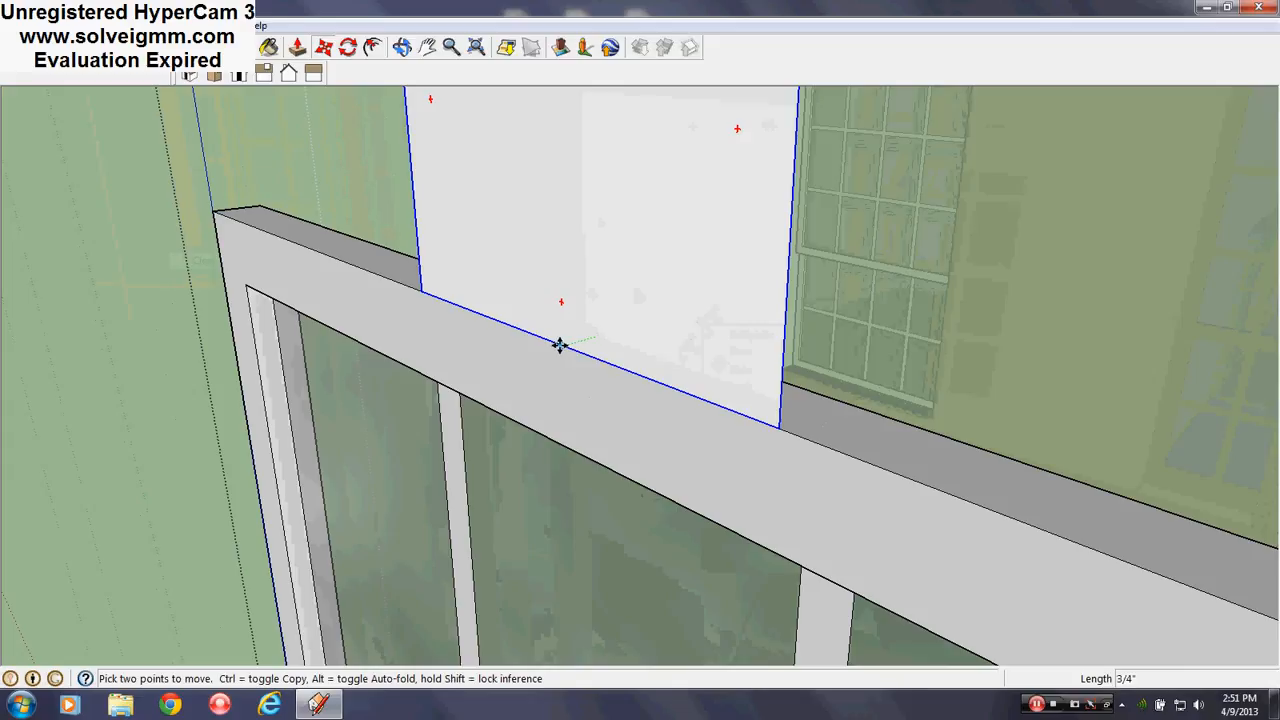
pyautogui.click(561, 346)
pyautogui.scroll(-3, 621, 376)
pyautogui.moveTo(660, 387); pyautogui.dragTo(852, 349, button='middle')
pyautogui.scroll(-3, 852, 349)
# Draw a line from the panel's bottom edge to the frame's top corner, then edit the group
pyautogui.click(85, 47)
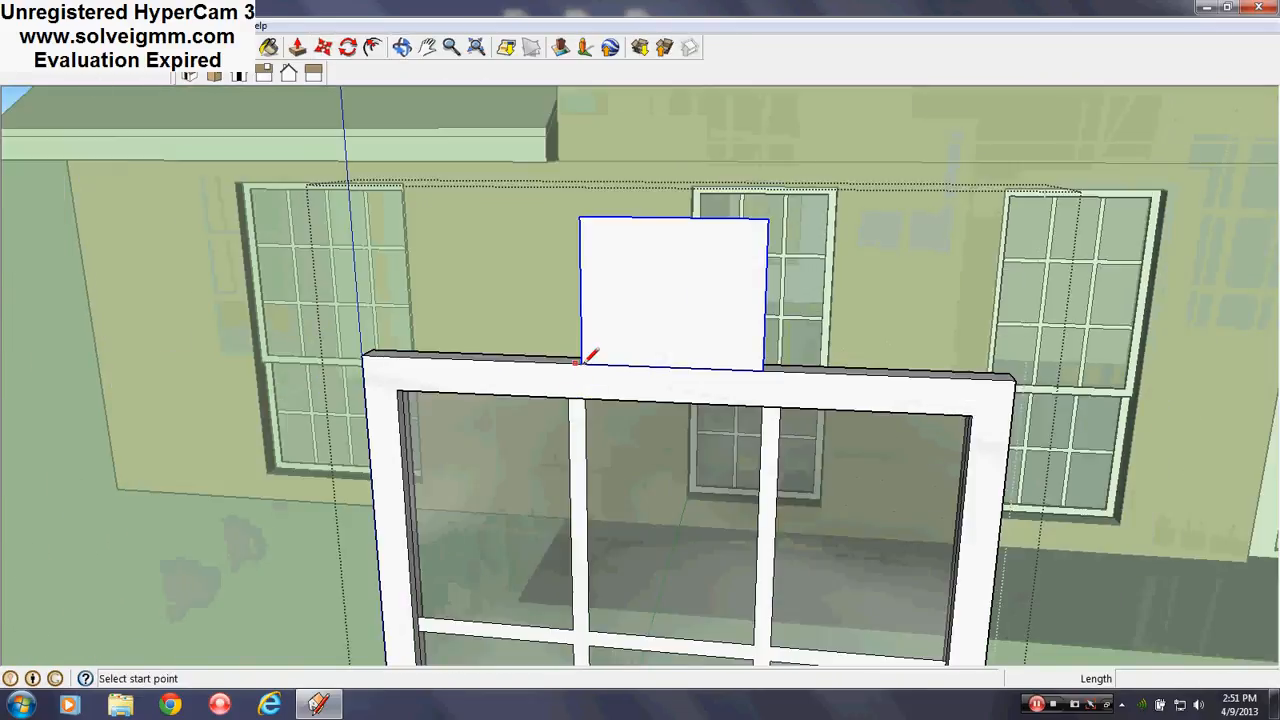
pyautogui.click(671, 367)
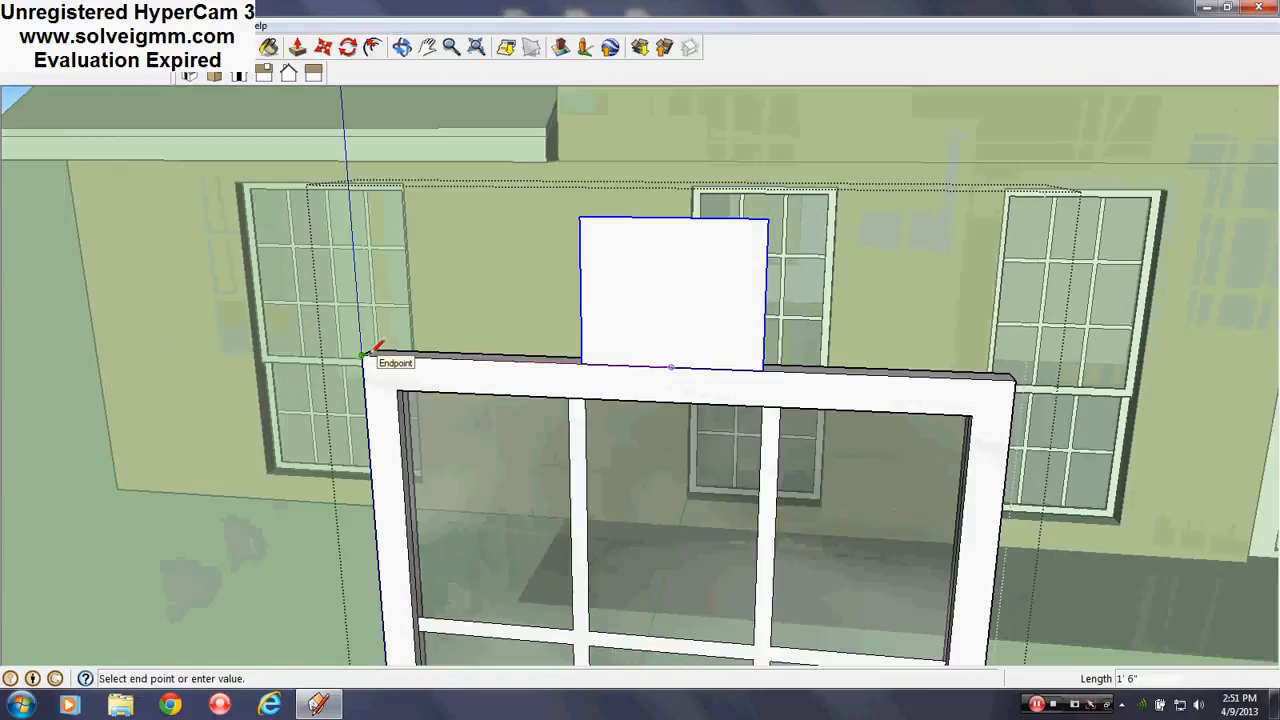
pyautogui.click(1015, 376)
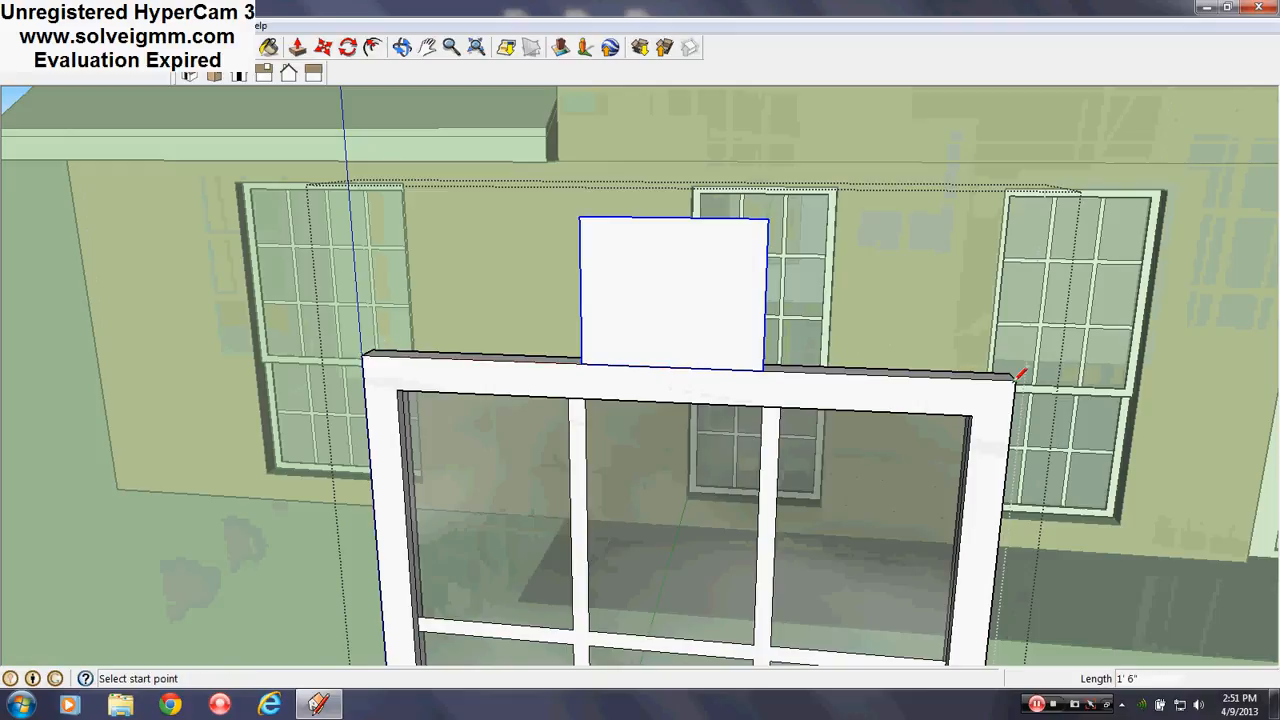
pyautogui.rightClick(700, 303)
pyautogui.click(738, 376)
pyautogui.scroll(3, 686, 300)
pyautogui.moveTo(686, 306); pyautogui.dragTo(298, 92, button='middle')
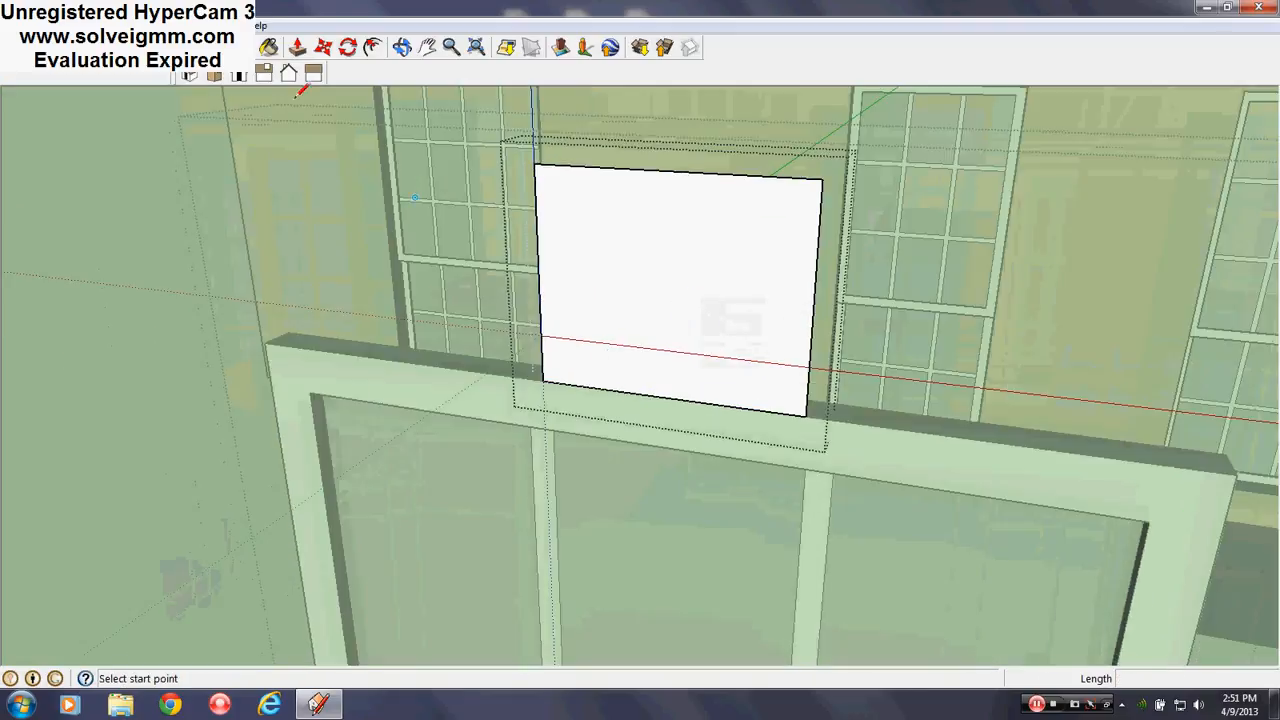
# Draw a half-circle arc between the panel's bottom-left and bottom-right corners
pyautogui.click(161, 47)
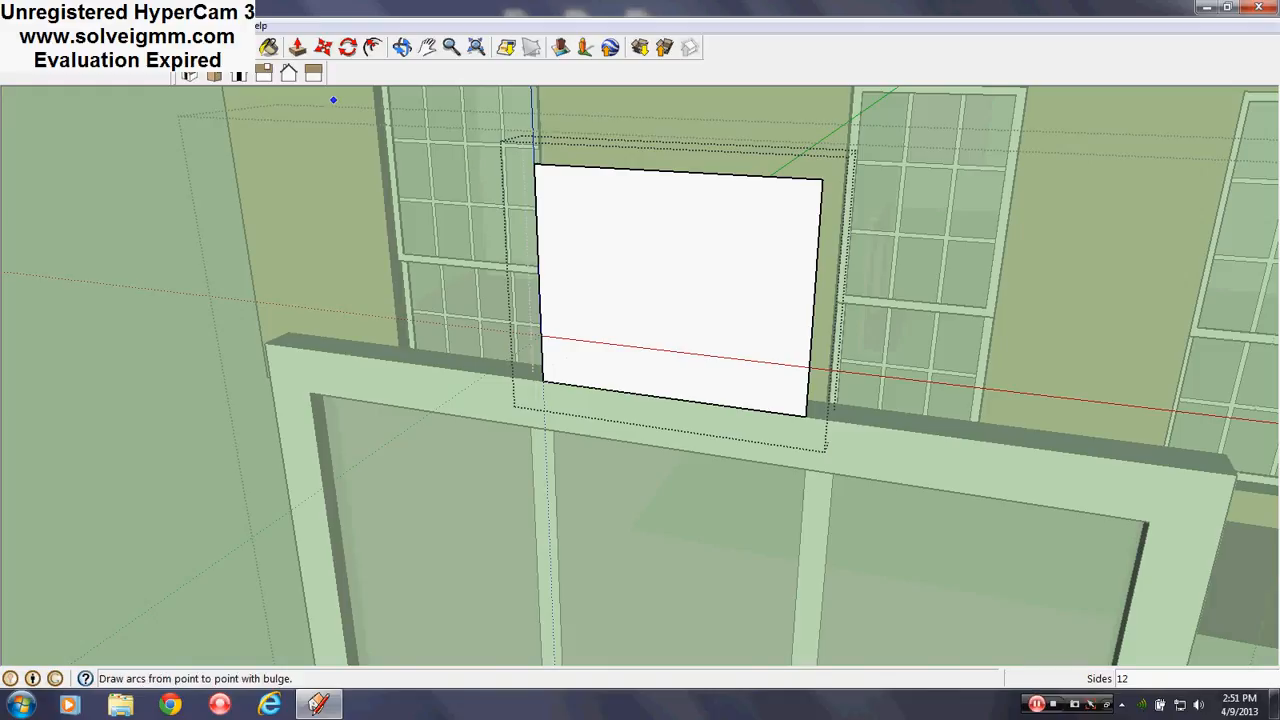
pyautogui.click(545, 378)
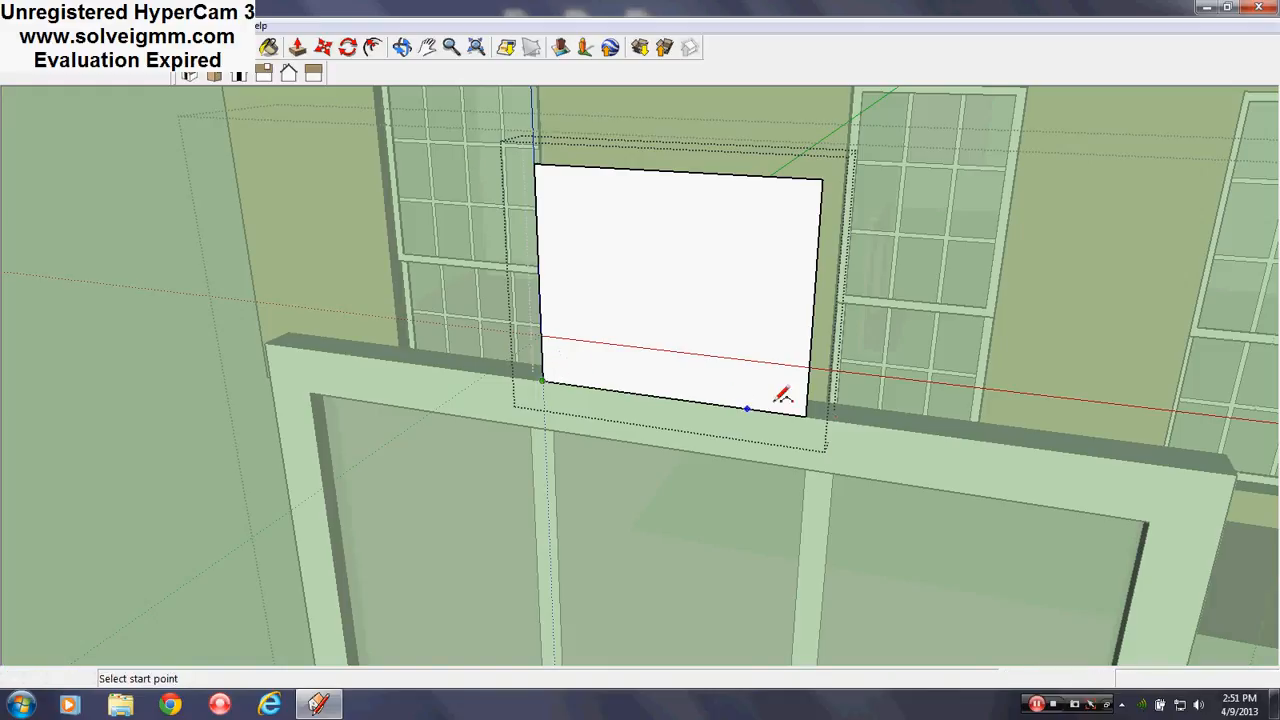
pyautogui.click(805, 415)
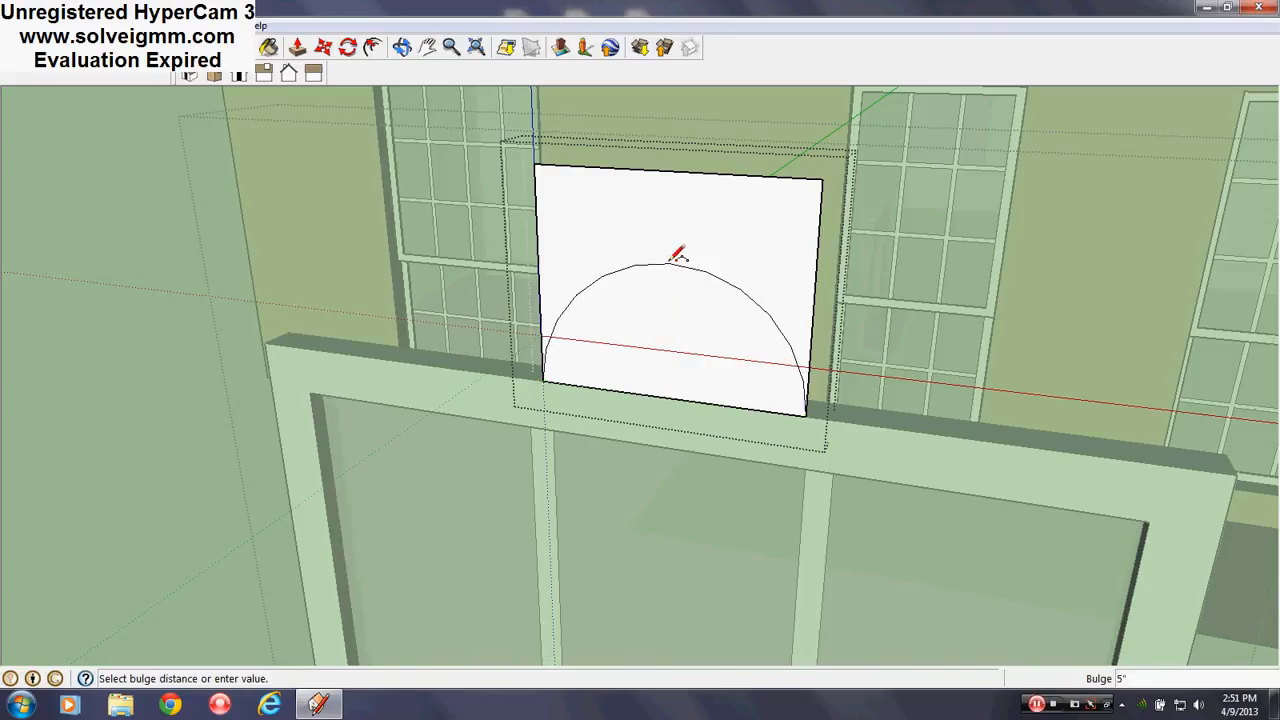
pyautogui.click(670, 261)
pyautogui.scroll(-2, 651, 437)
pyautogui.moveTo(651, 437); pyautogui.dragTo(624, 510, button='middle')
pyautogui.scroll(2, 624, 510)
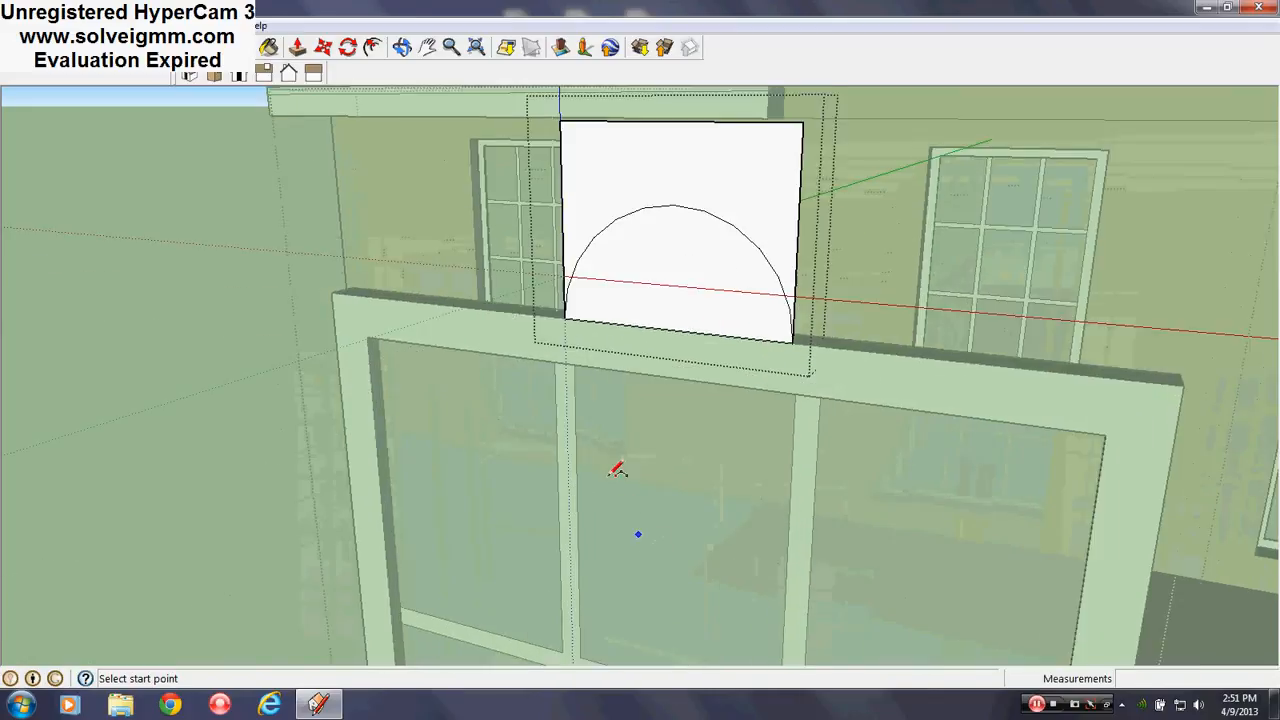
# Draw a thin rectangle along the frame top, then erase its stray edge
pyautogui.press('l')
pyautogui.click(565, 360)
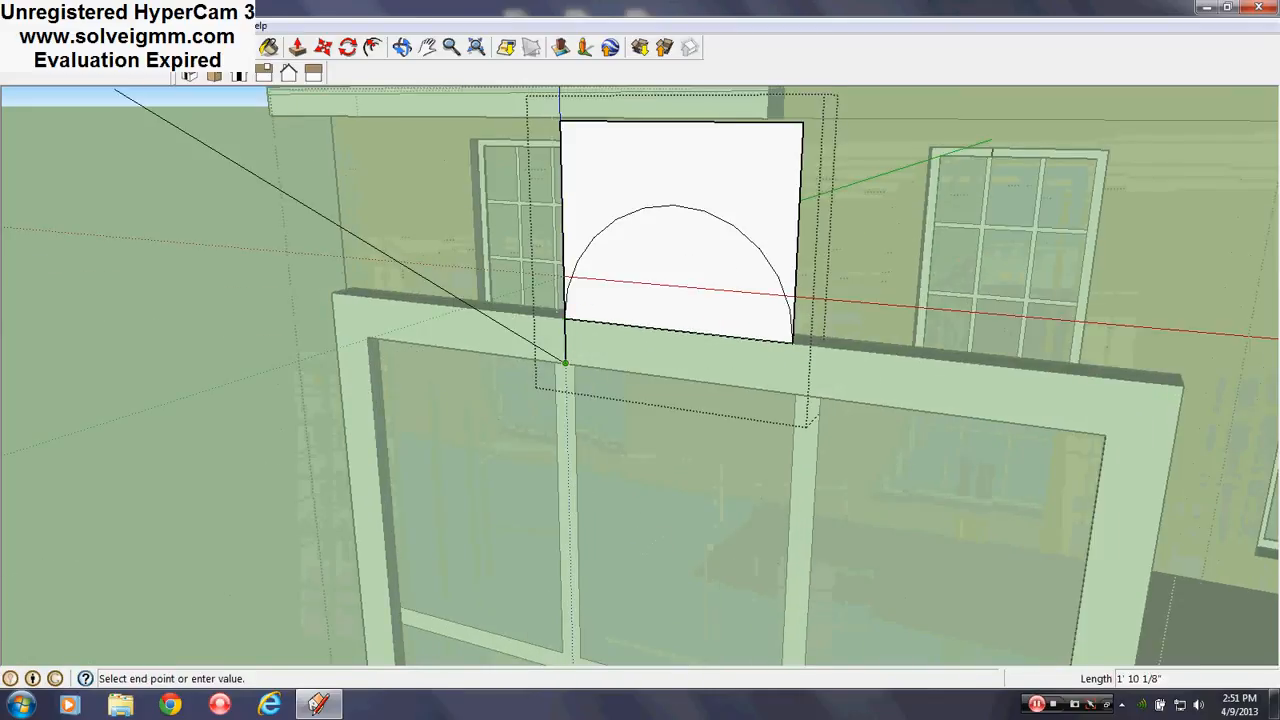
pyautogui.press('r')
pyautogui.click(566, 355)
pyautogui.click(790, 341)
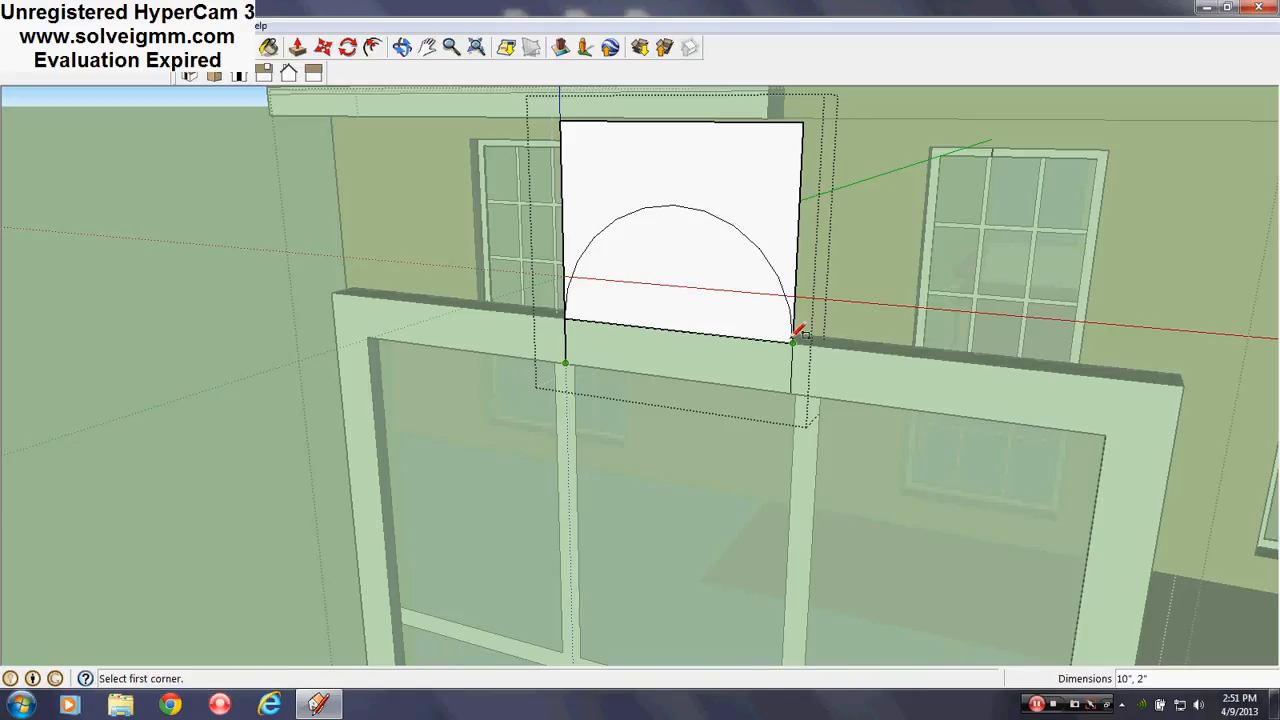
pyautogui.rightClick(770, 341)
pyautogui.click(808, 369)
# Erase the panel's top, left and right edges, leaving the arch shape
pyautogui.moveTo(794, 366)
pyautogui.mouseDown(button='middle')
pyautogui.moveTo(680, 366)
pyautogui.moveTo(714, 366)
pyautogui.moveTo(669, 319)
pyautogui.mouseUp(button='middle')
pyautogui.press('e')
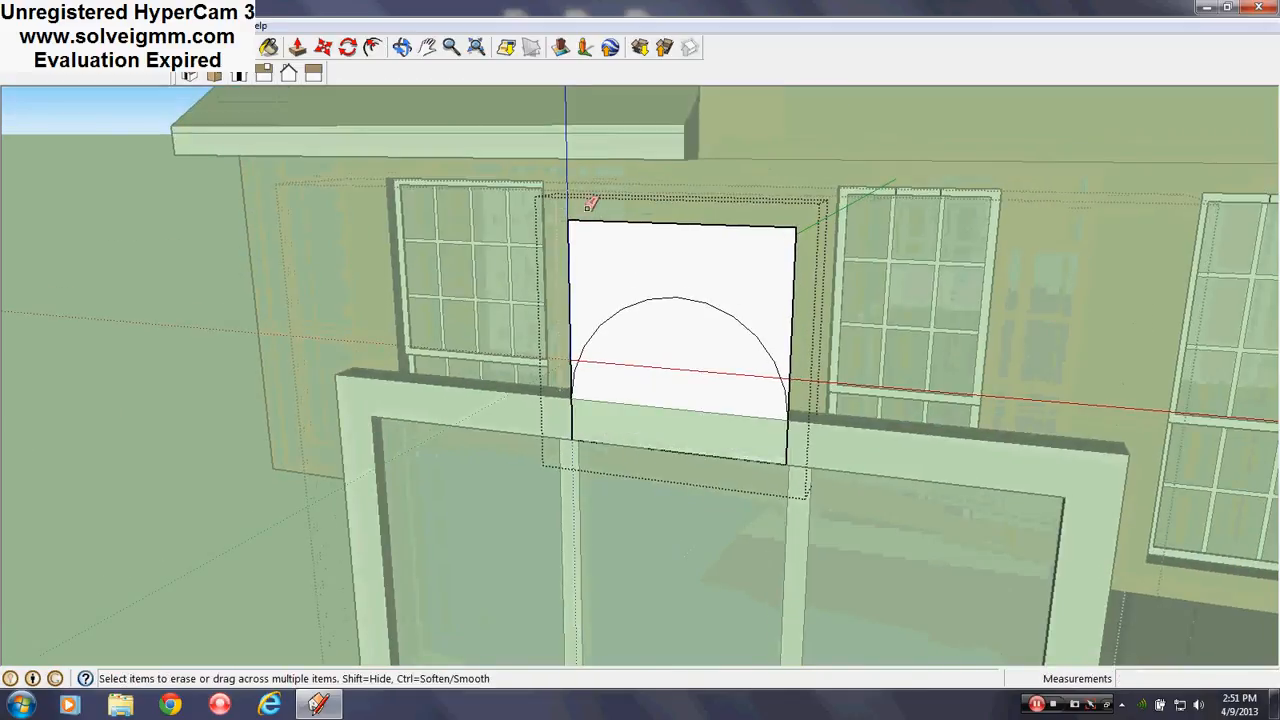
pyautogui.moveTo(571, 219); pyautogui.dragTo(592, 222)
pyautogui.click(793, 280)
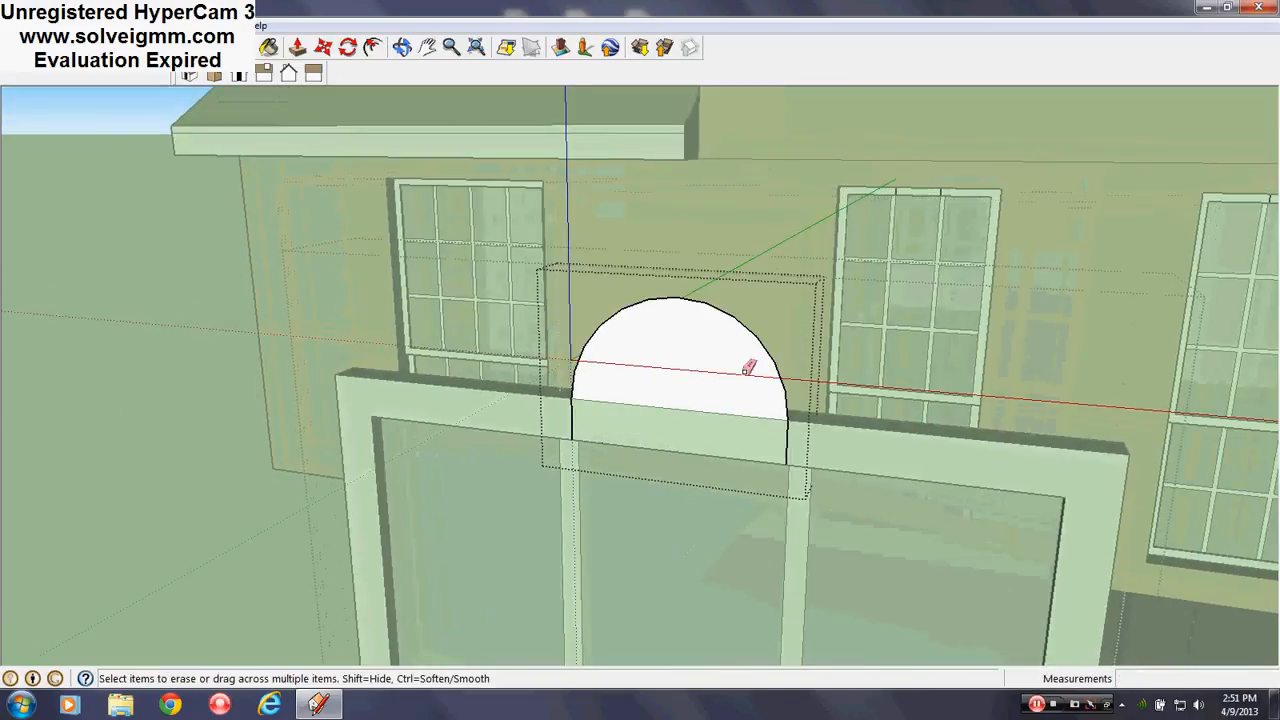
# Start moving the arch group away from the window frame
pyautogui.moveTo(209, 370); pyautogui.dragTo(641, 374, button='middle')
pyautogui.rightClick(641, 374)
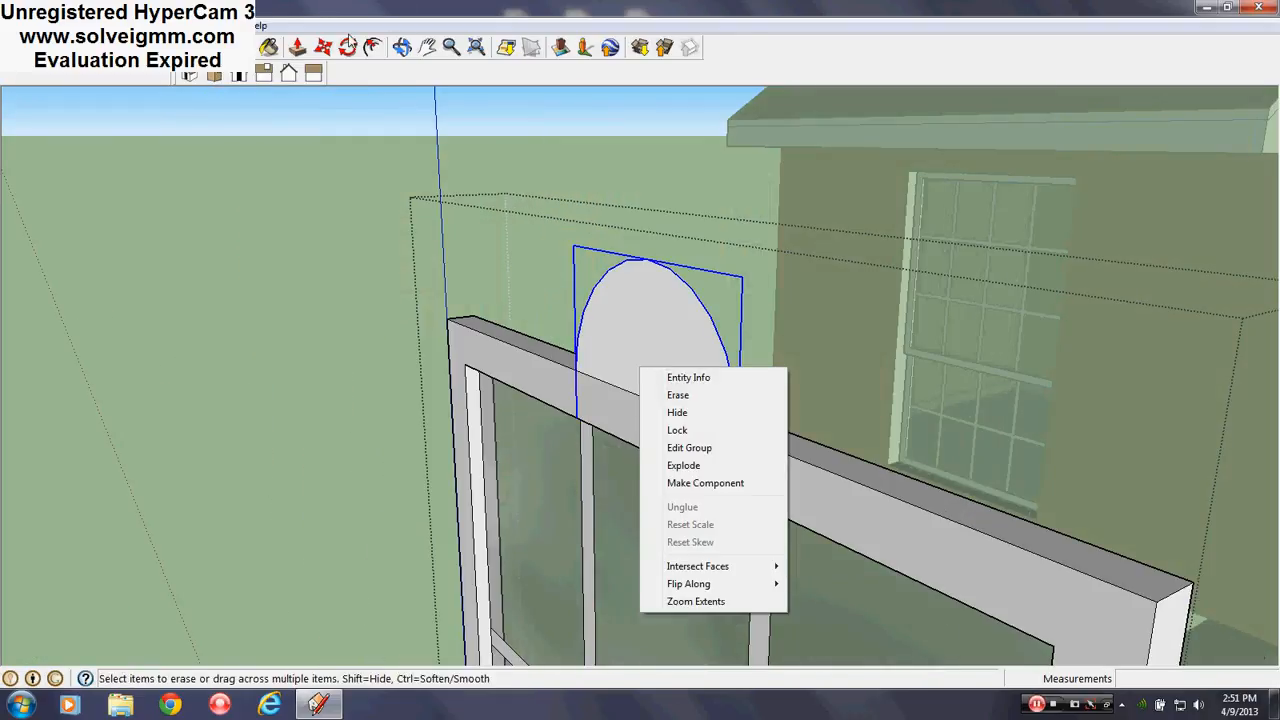
pyautogui.click(321, 49)
pyautogui.click(651, 320)
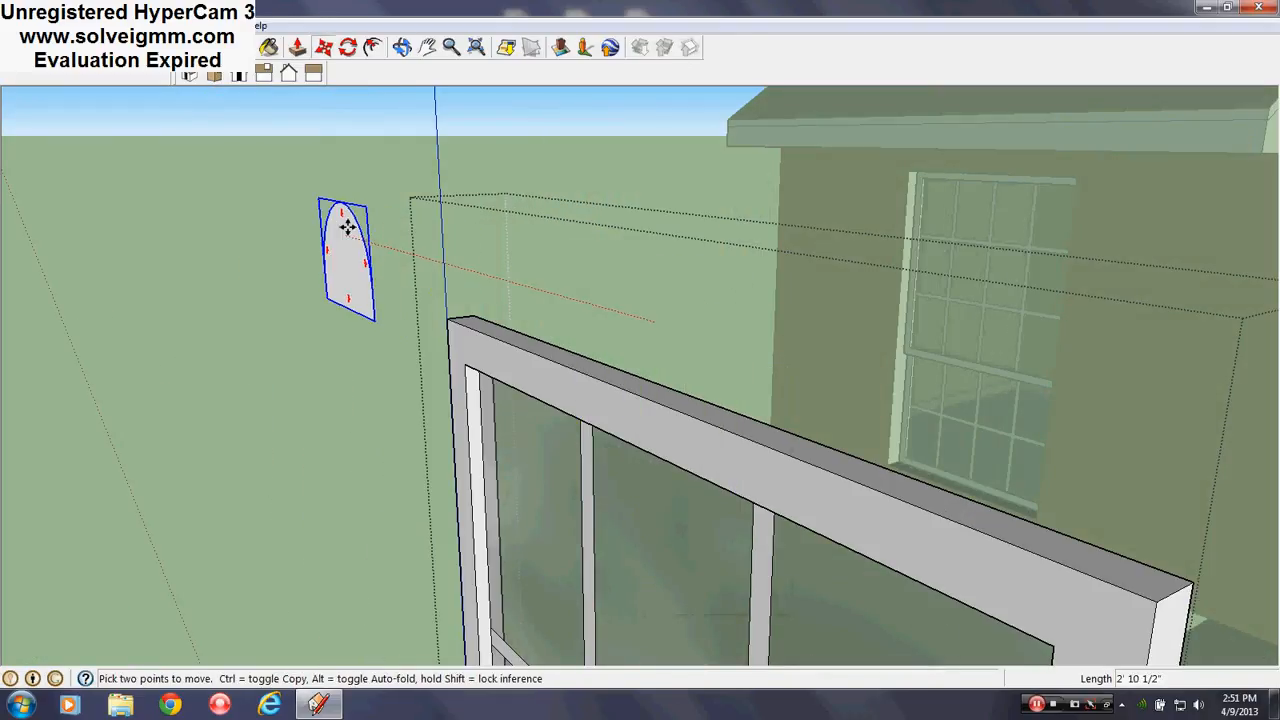
pyautogui.click(356, 285)
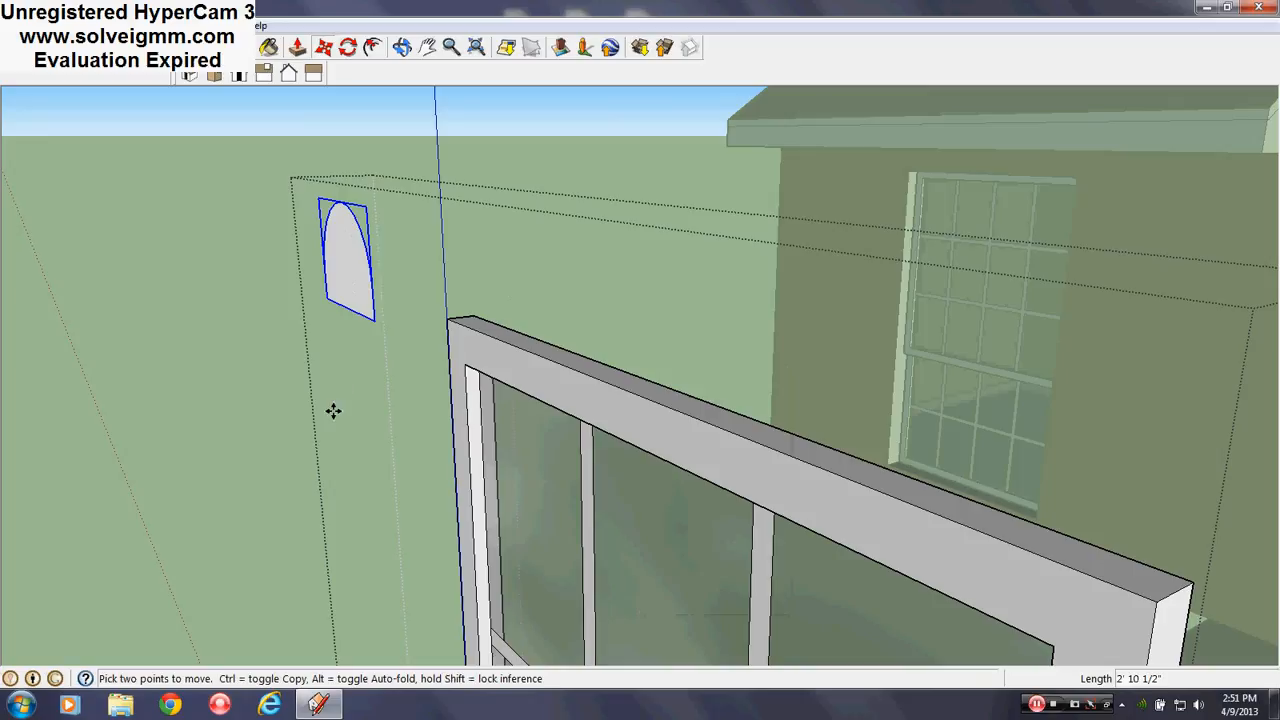
pyautogui.hotkey('ctrl', 'z')
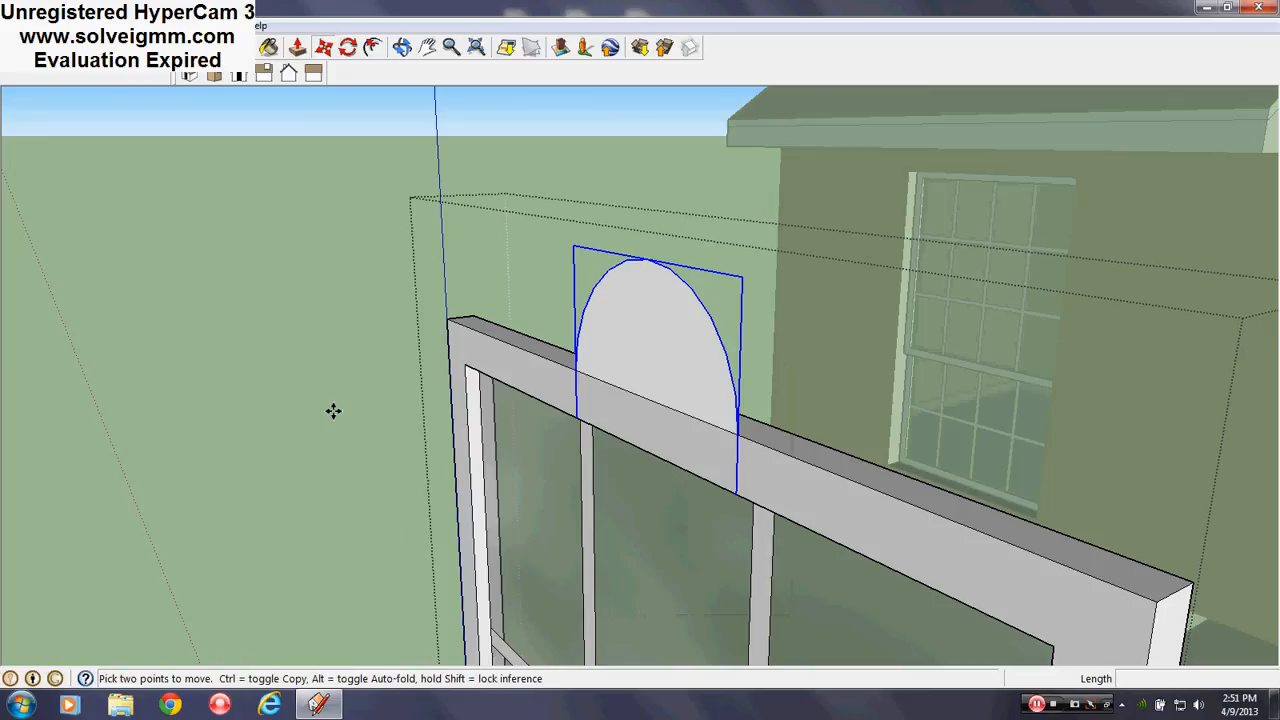
pyautogui.moveTo(660, 349); pyautogui.dragTo(691, 463, button='middle')
pyautogui.press('m')
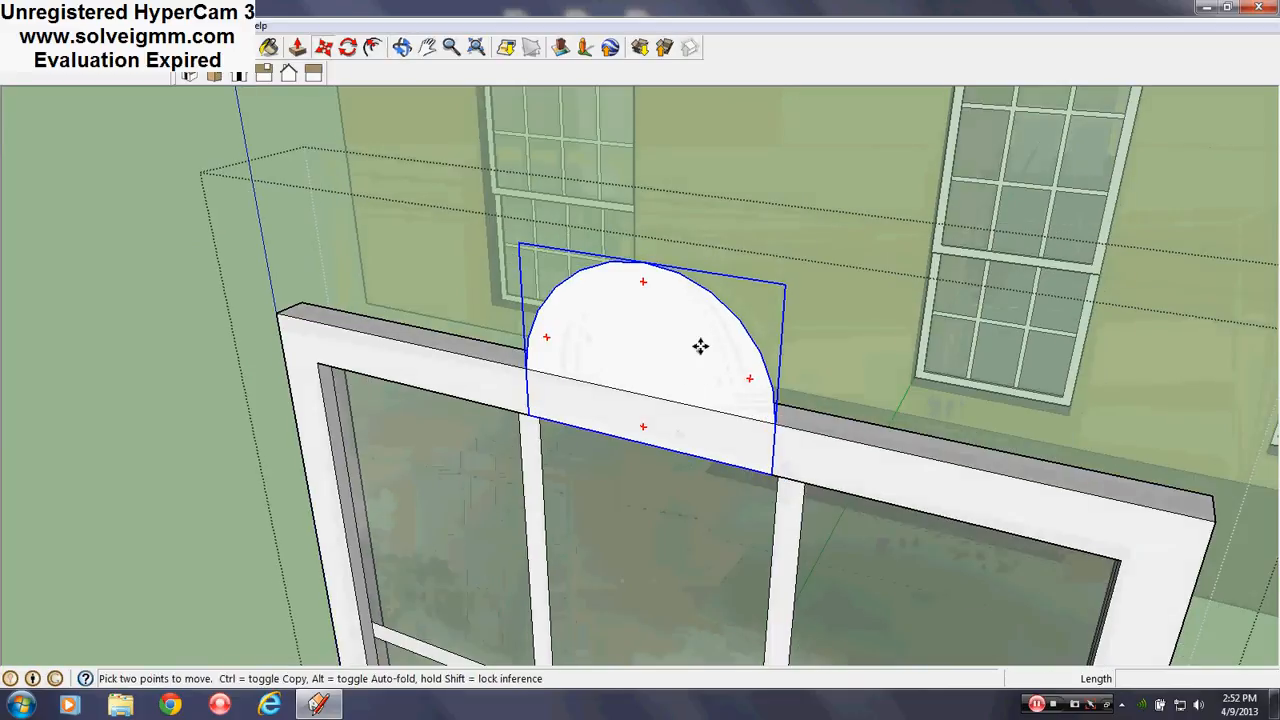
pyautogui.moveTo(700, 346); pyautogui.dragTo(154, 242)
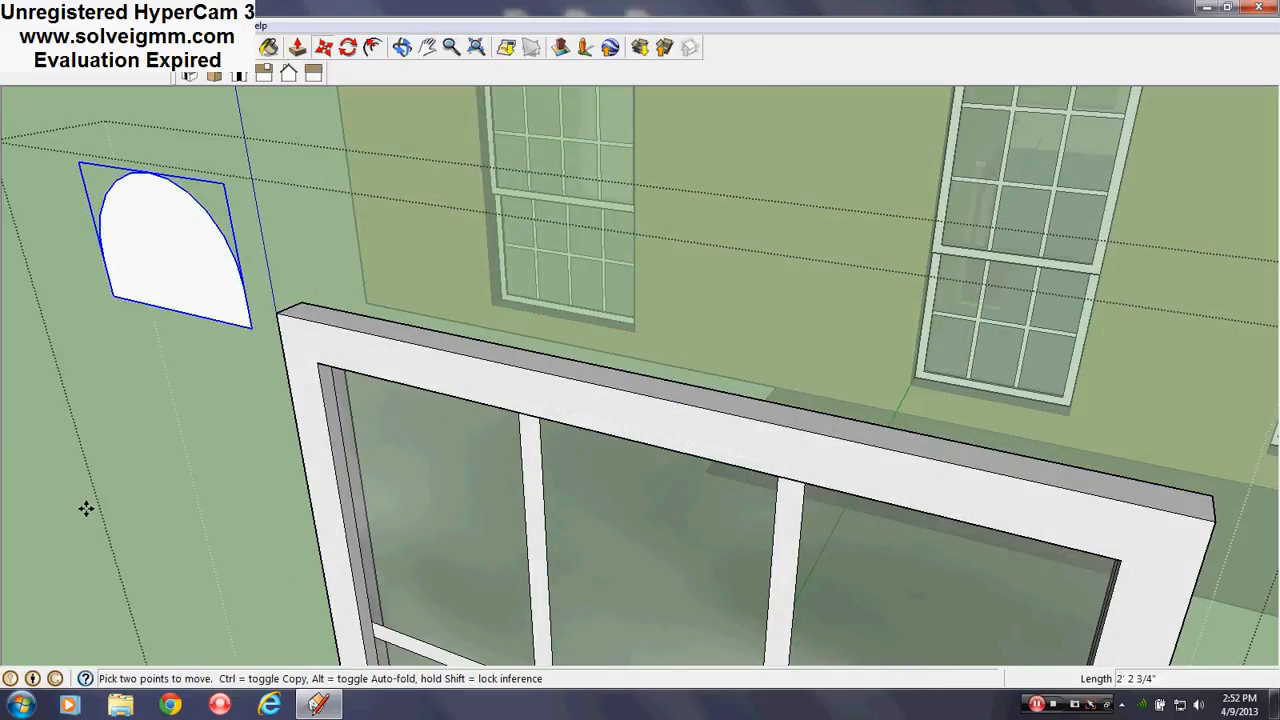
pyautogui.hotkey('ctrl', 'z')
# Open the arch group for editing and orbit around the white arch
pyautogui.rightClick(631, 331)
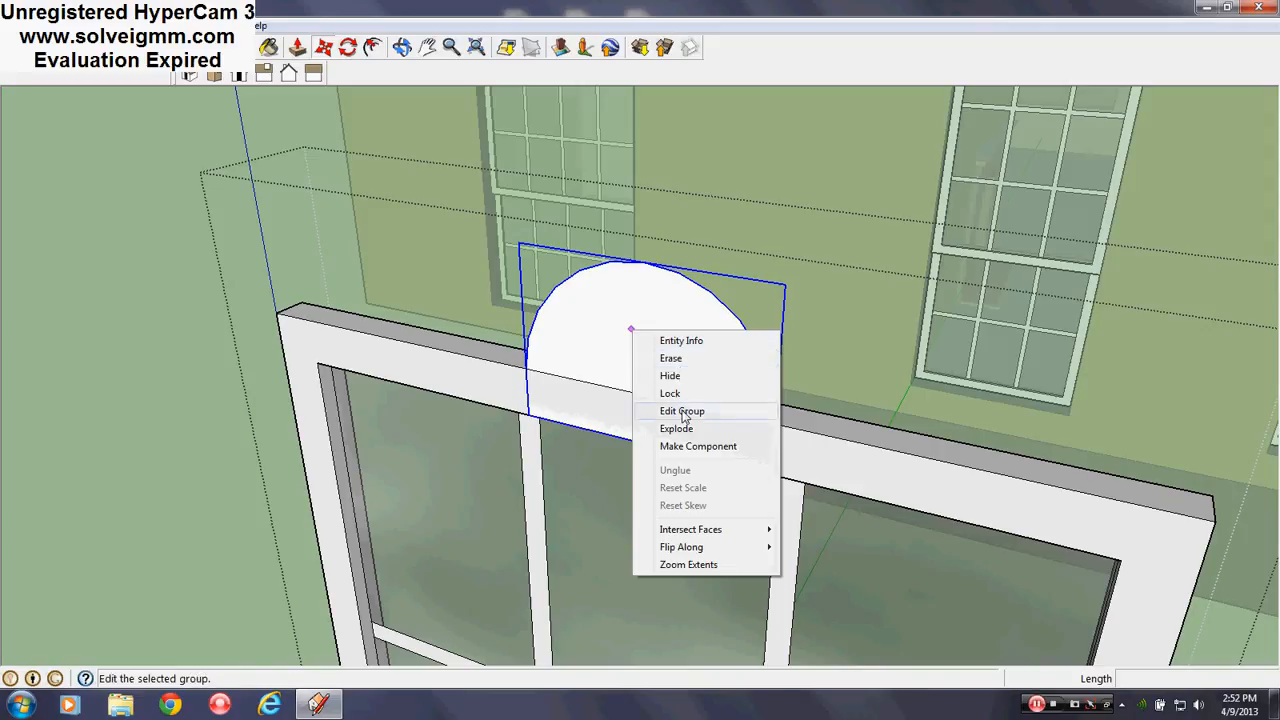
pyautogui.click(684, 413)
pyautogui.scroll(-4, 700, 254)
pyautogui.scroll(2, 778, 343)
pyautogui.scroll(-3, 650, 375)
pyautogui.scroll(6, 648, 350)
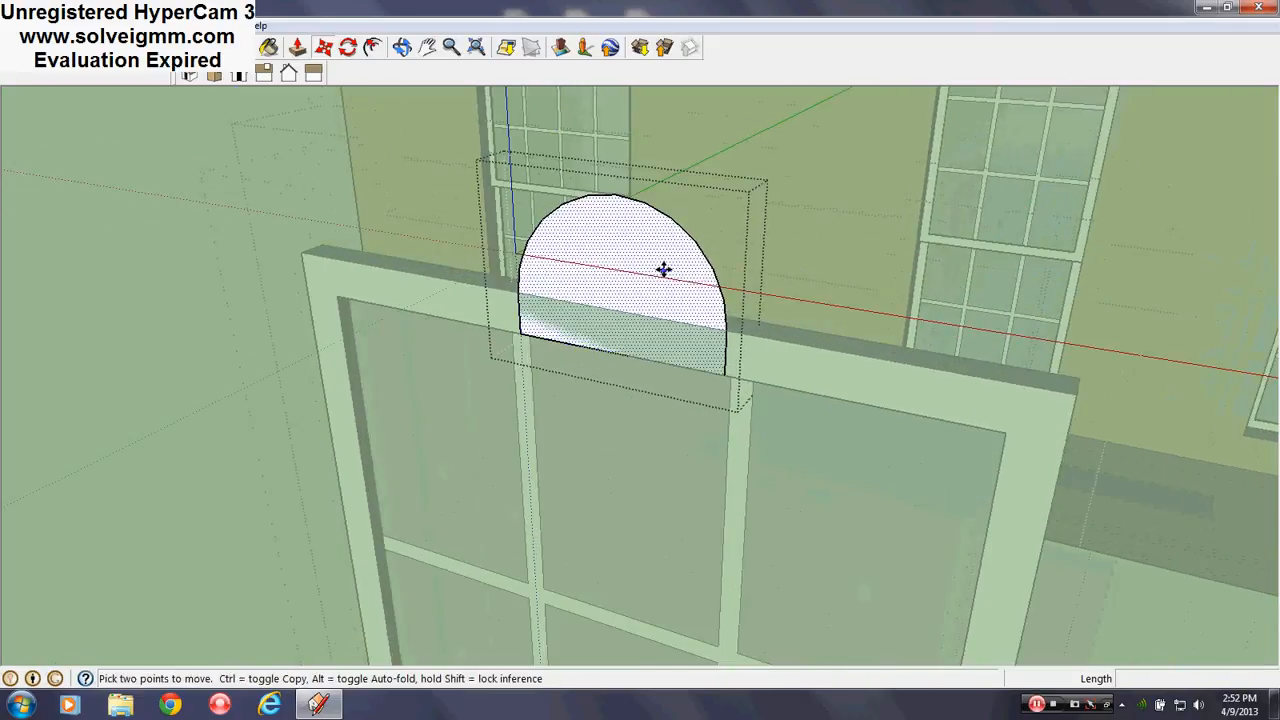
pyautogui.moveTo(690, 250); pyautogui.dragTo(500, 343, button='middle')
pyautogui.scroll(-2, 500, 343)
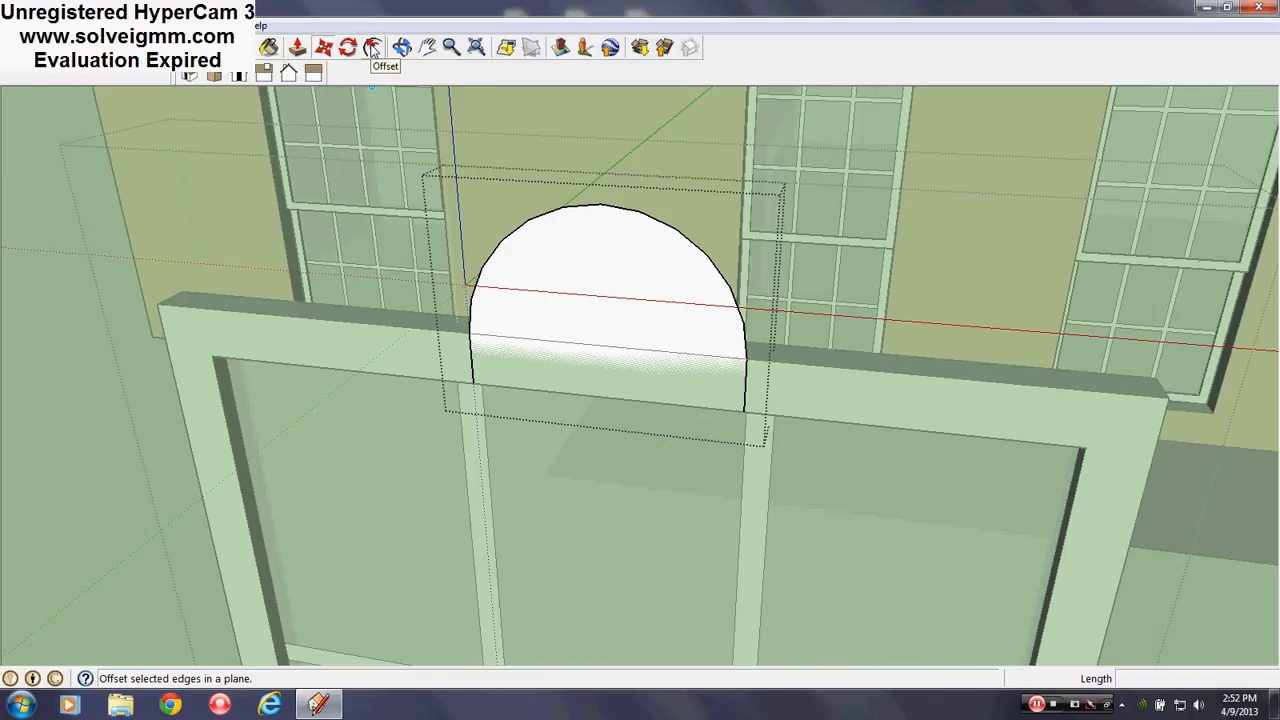
# Offset the arch's outline to form a band around it
pyautogui.click(372, 48)
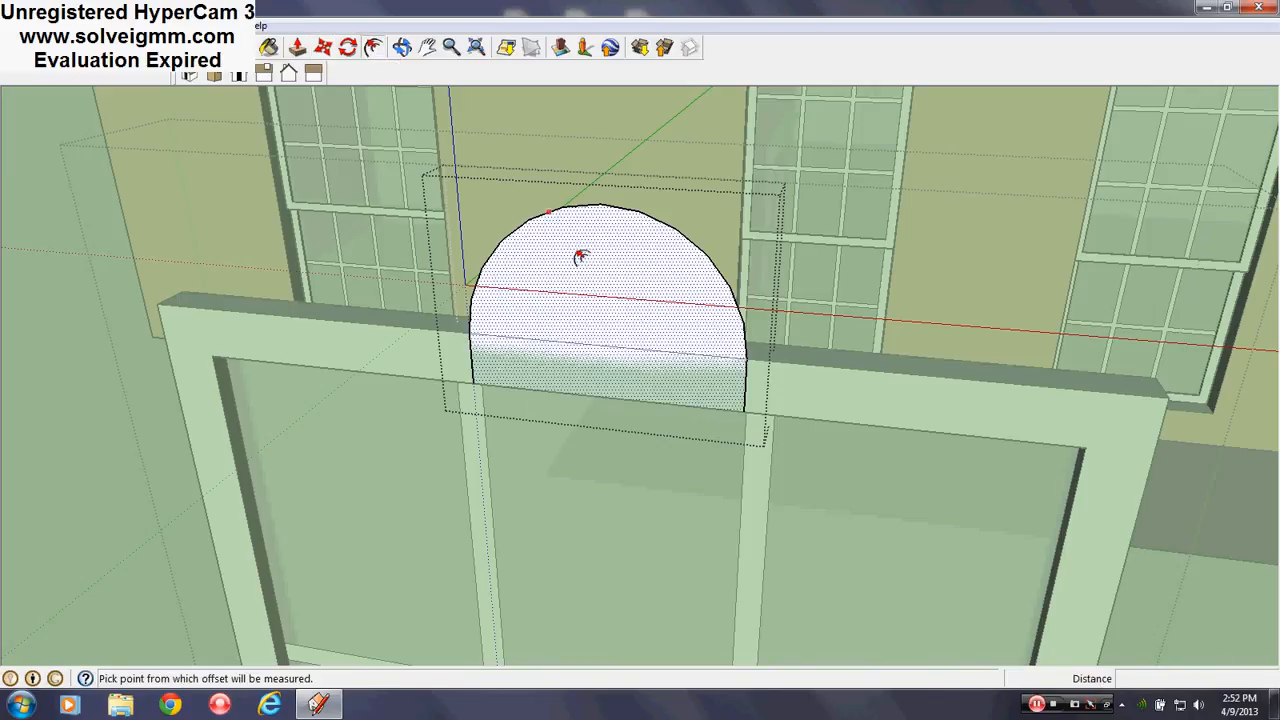
pyautogui.moveTo(580, 257); pyautogui.dragTo(534, 337, button='middle')
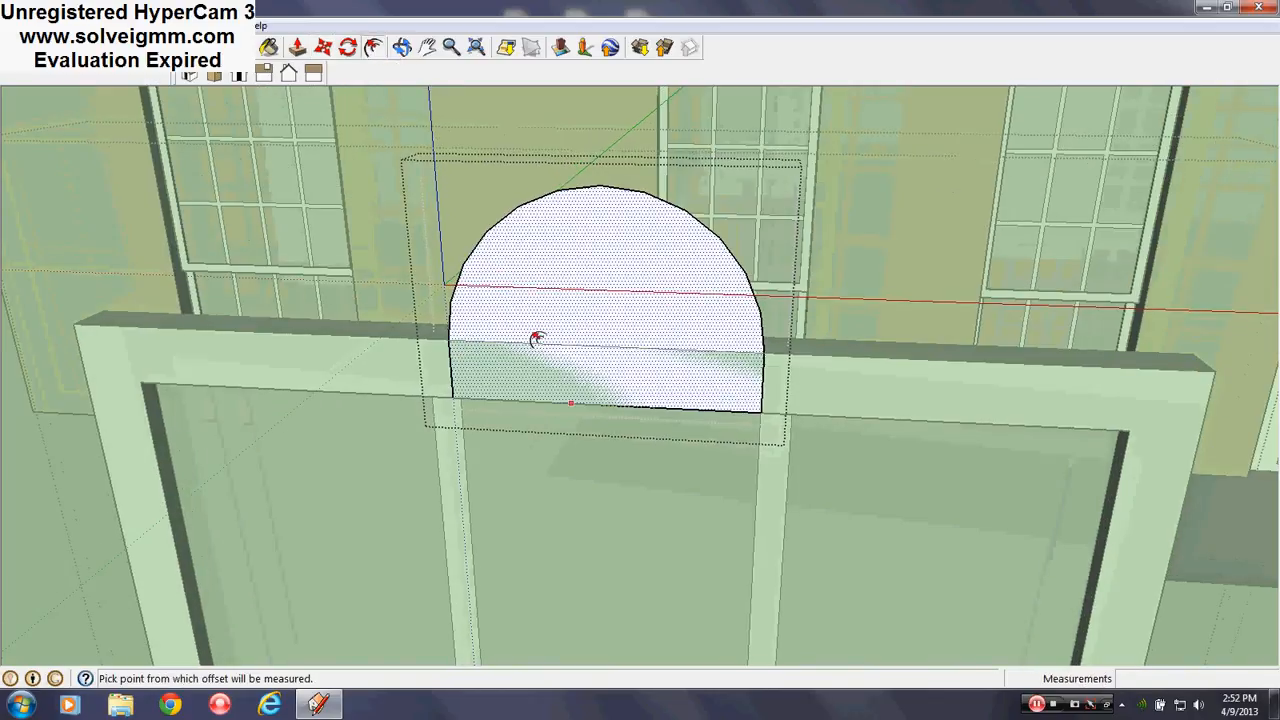
pyautogui.click(477, 376)
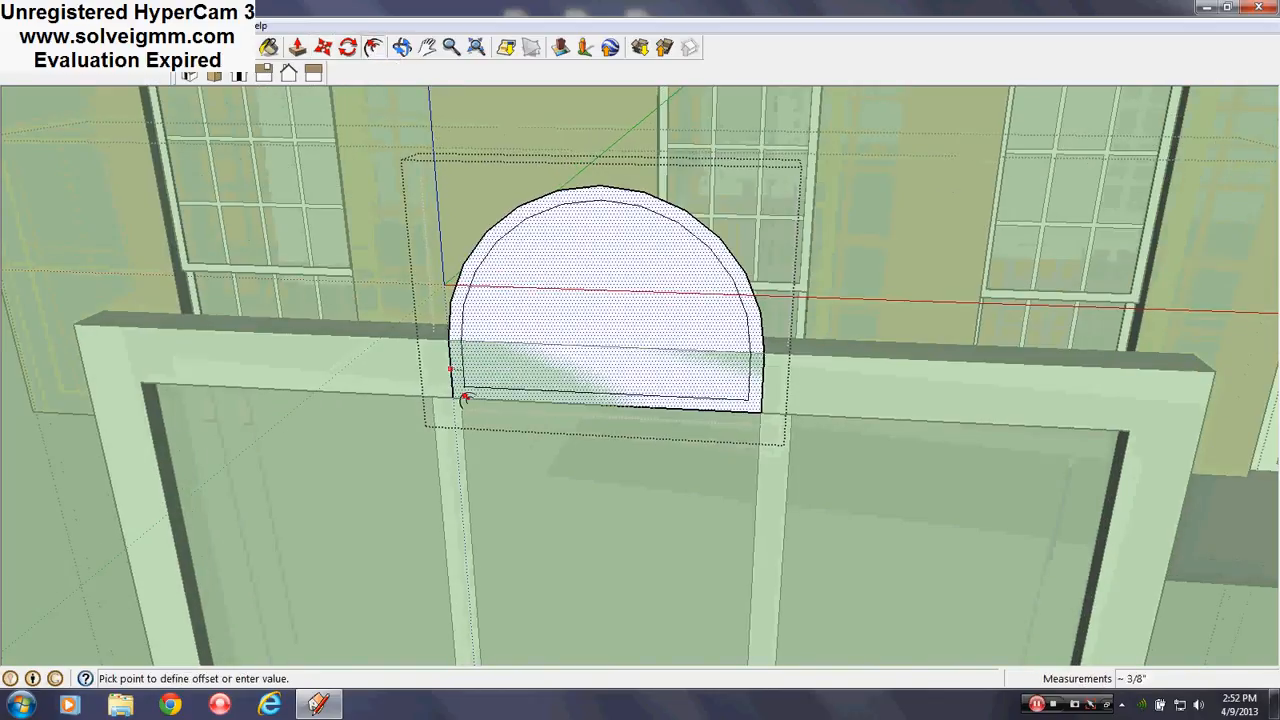
pyautogui.click(441, 473)
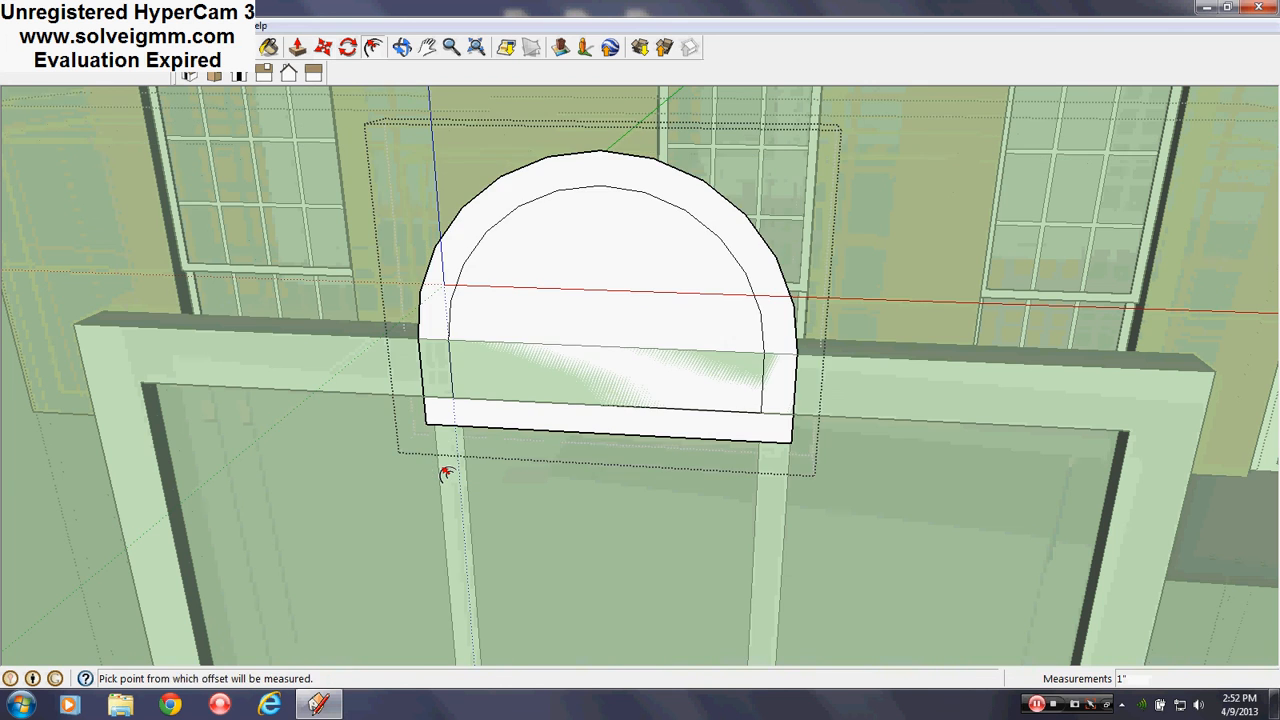
pyautogui.moveTo(443, 466); pyautogui.dragTo(538, 435, button='middle')
pyautogui.scroll(3, 480, 503)
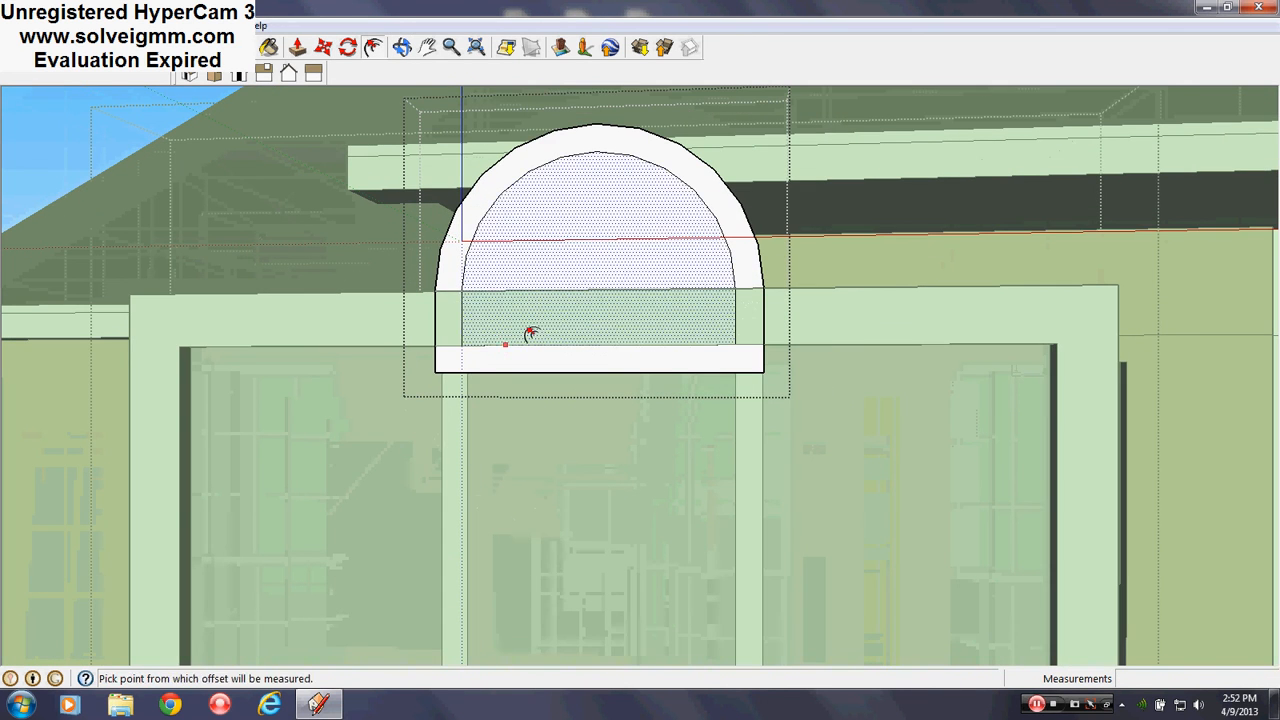
pyautogui.moveTo(529, 334); pyautogui.dragTo(606, 520, button='middle')
pyautogui.scroll(-3, 620, 609)
pyautogui.moveTo(637, 452); pyautogui.dragTo(575, 469, button='middle')
pyautogui.scroll(-2, 640, 420)
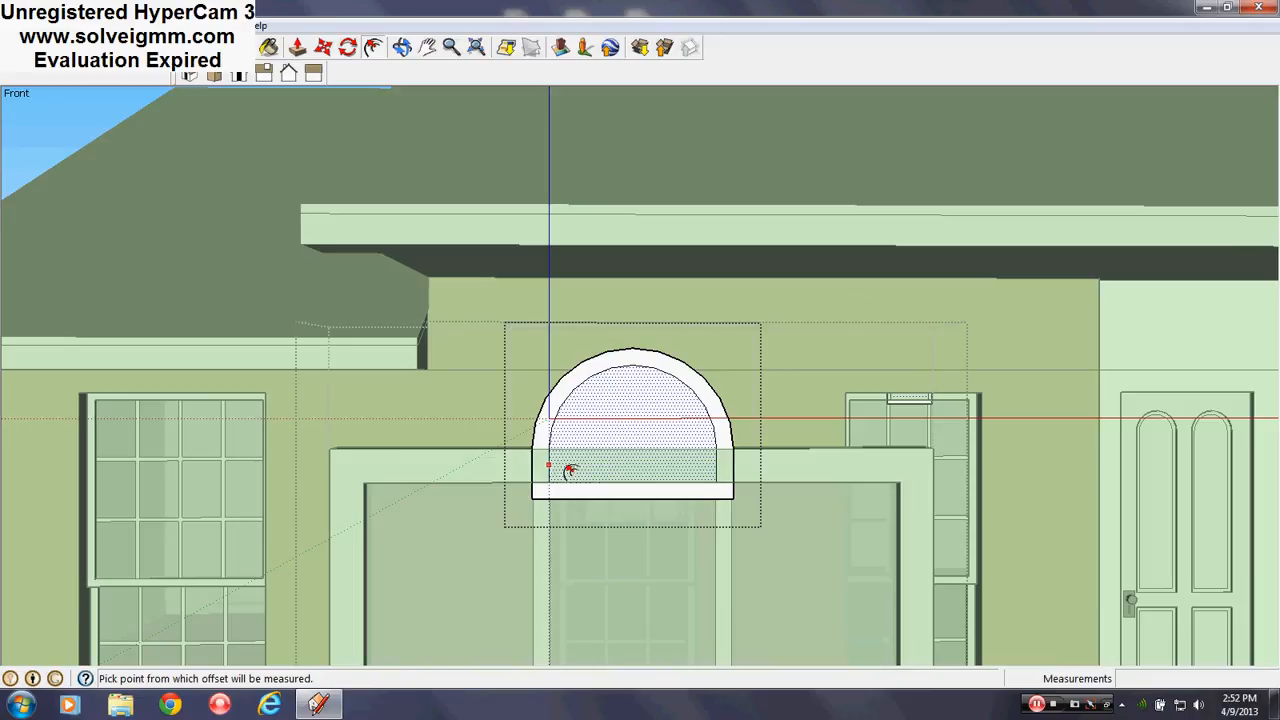
# Begin another offset from the arch outline and re-angle the view
pyautogui.click(567, 472)
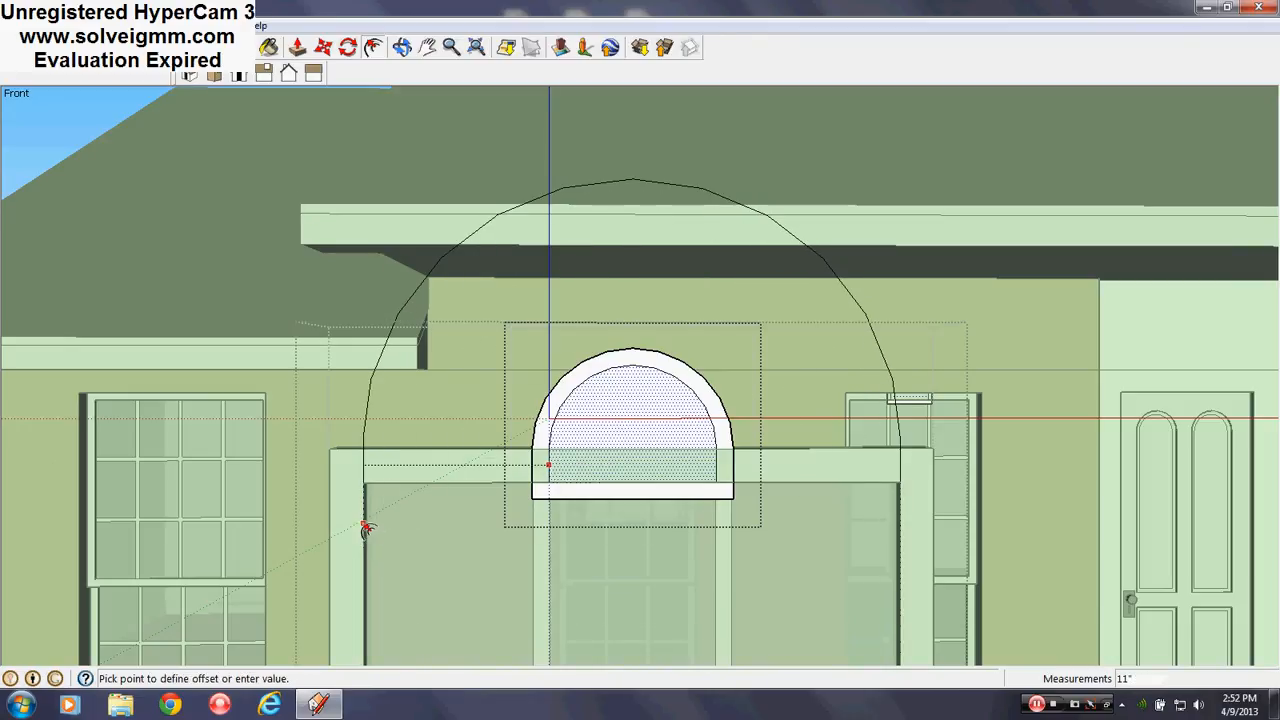
pyautogui.scroll(3, 366, 530)
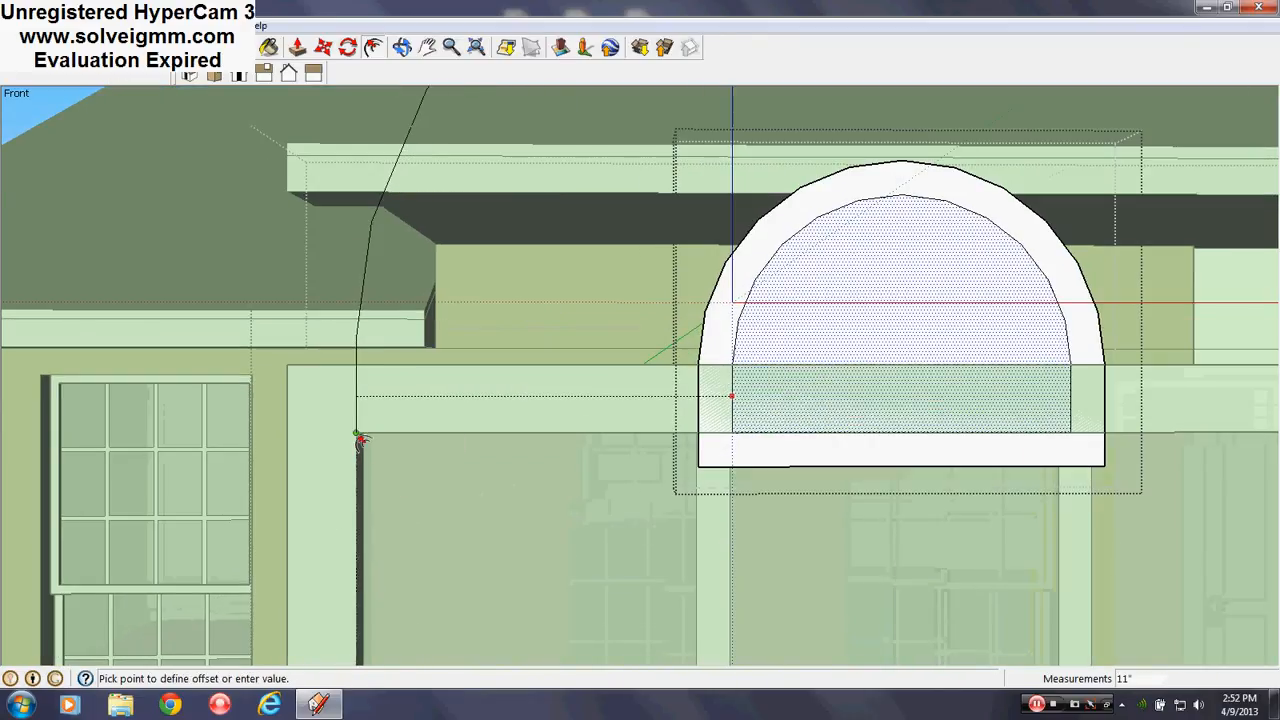
pyautogui.moveTo(357, 434); pyautogui.dragTo(471, 406, button='middle')
pyautogui.scroll(-2, 528, 378)
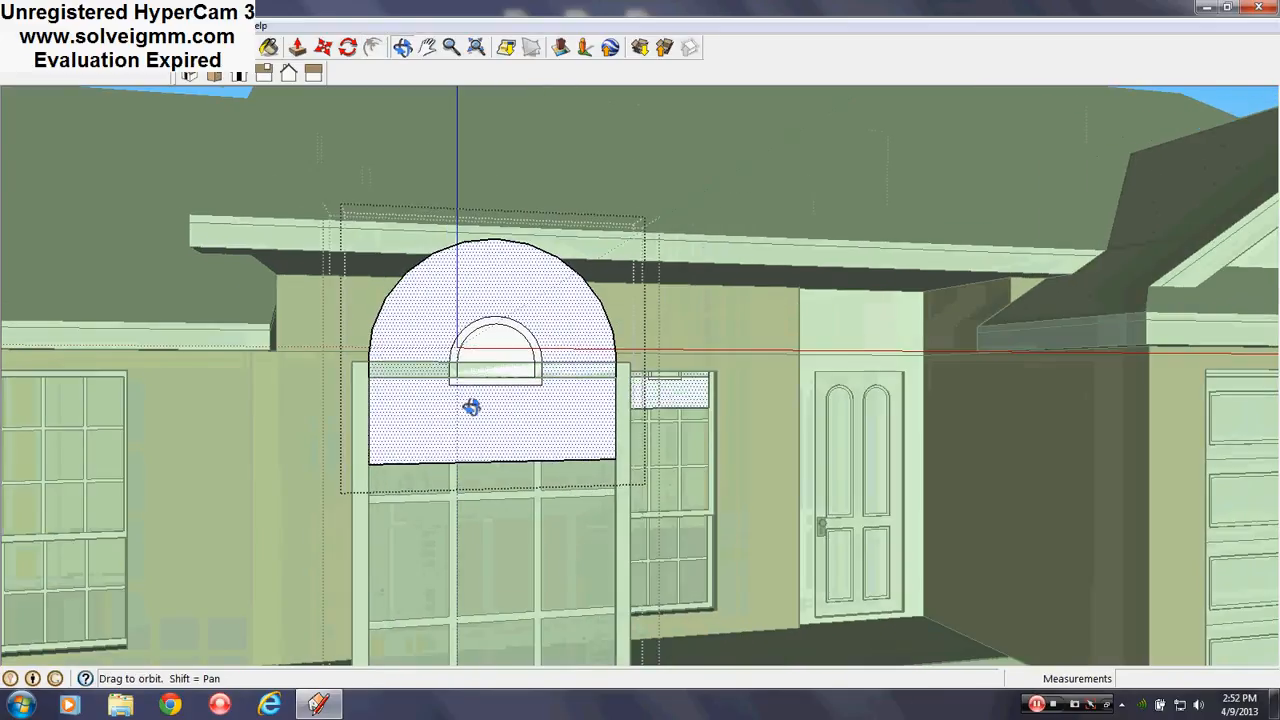
pyautogui.scroll(-3, 623, 489)
pyautogui.scroll(2, 450, 462)
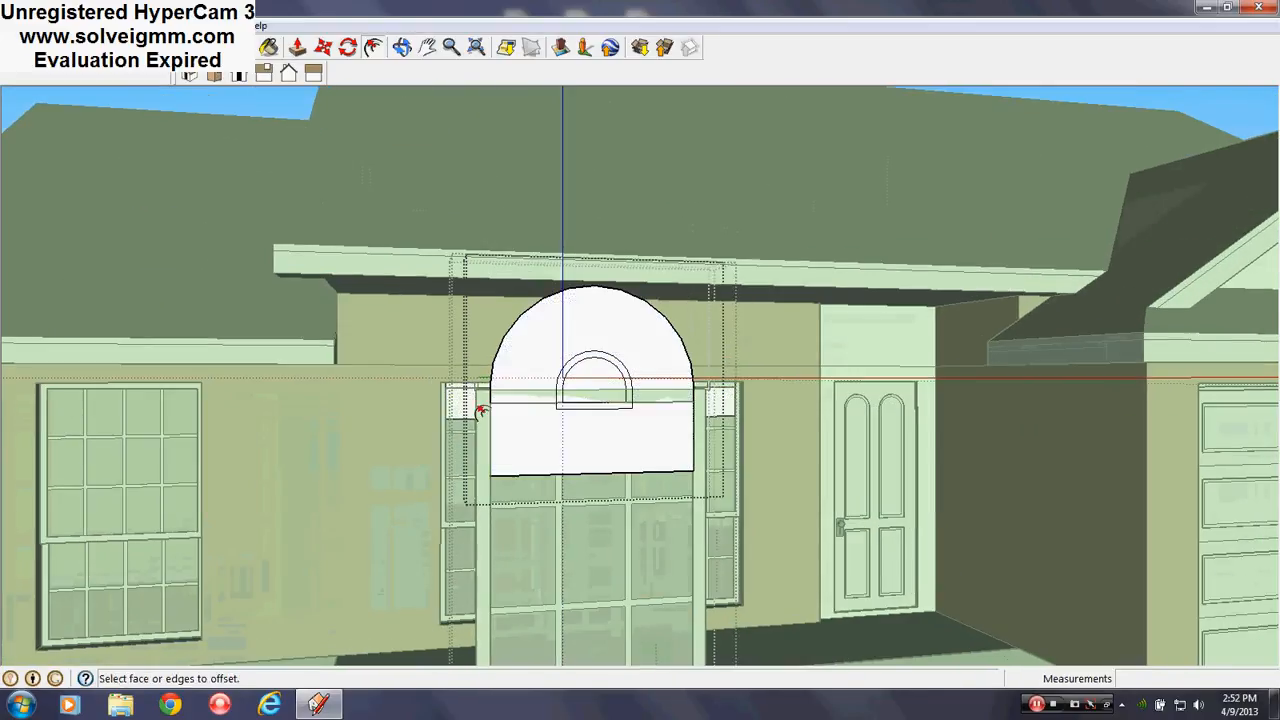
pyautogui.scroll(2, 590, 440)
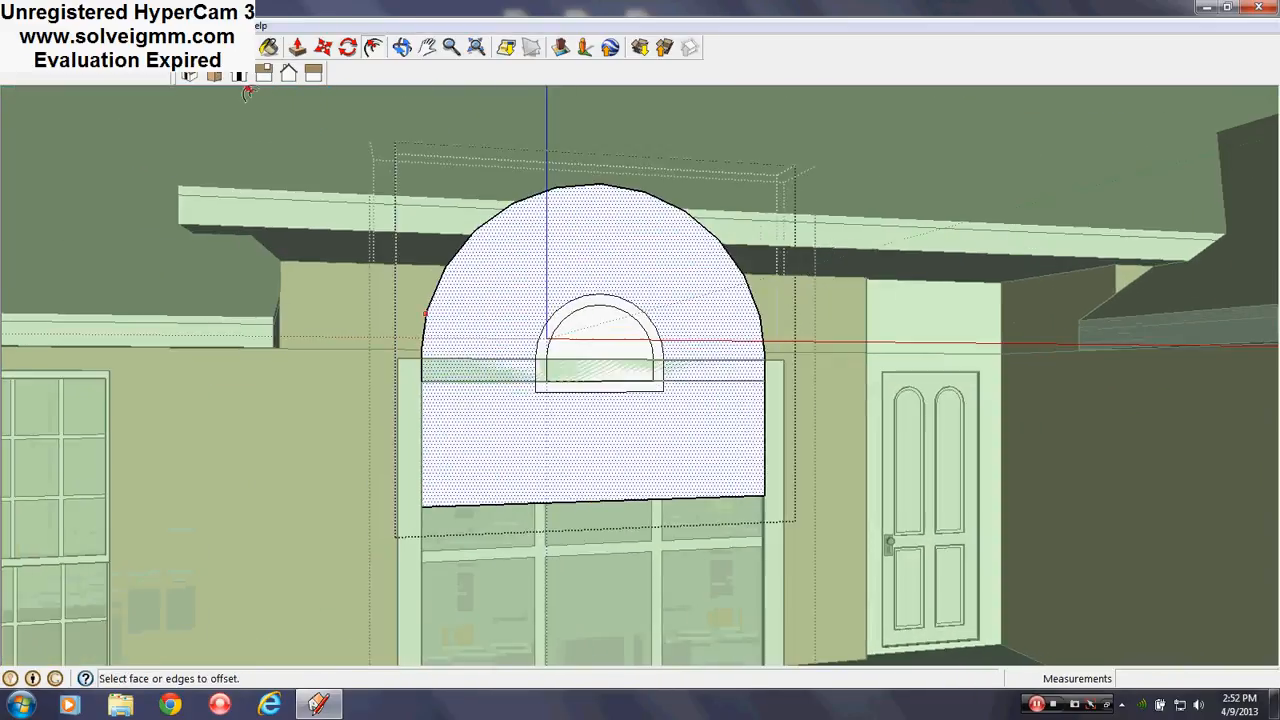
# Offset the arch face 2" outward to add a border band
pyautogui.click(85, 47)
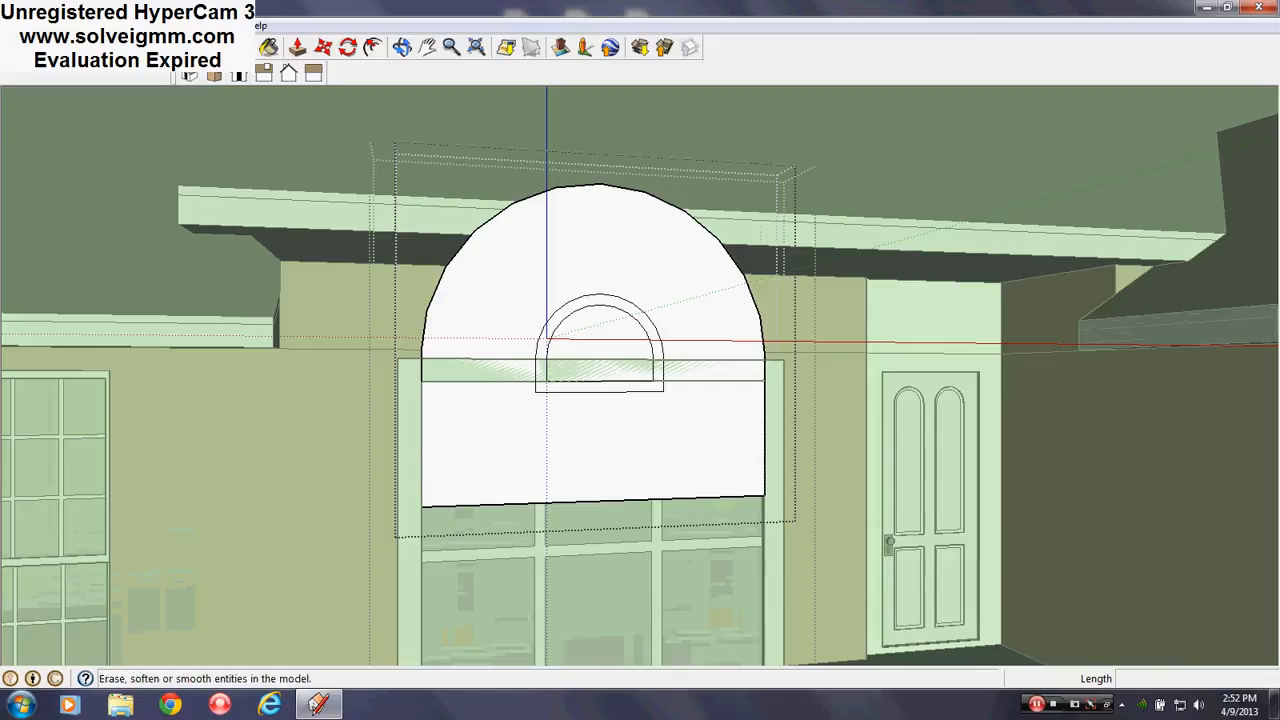
pyautogui.click(373, 47)
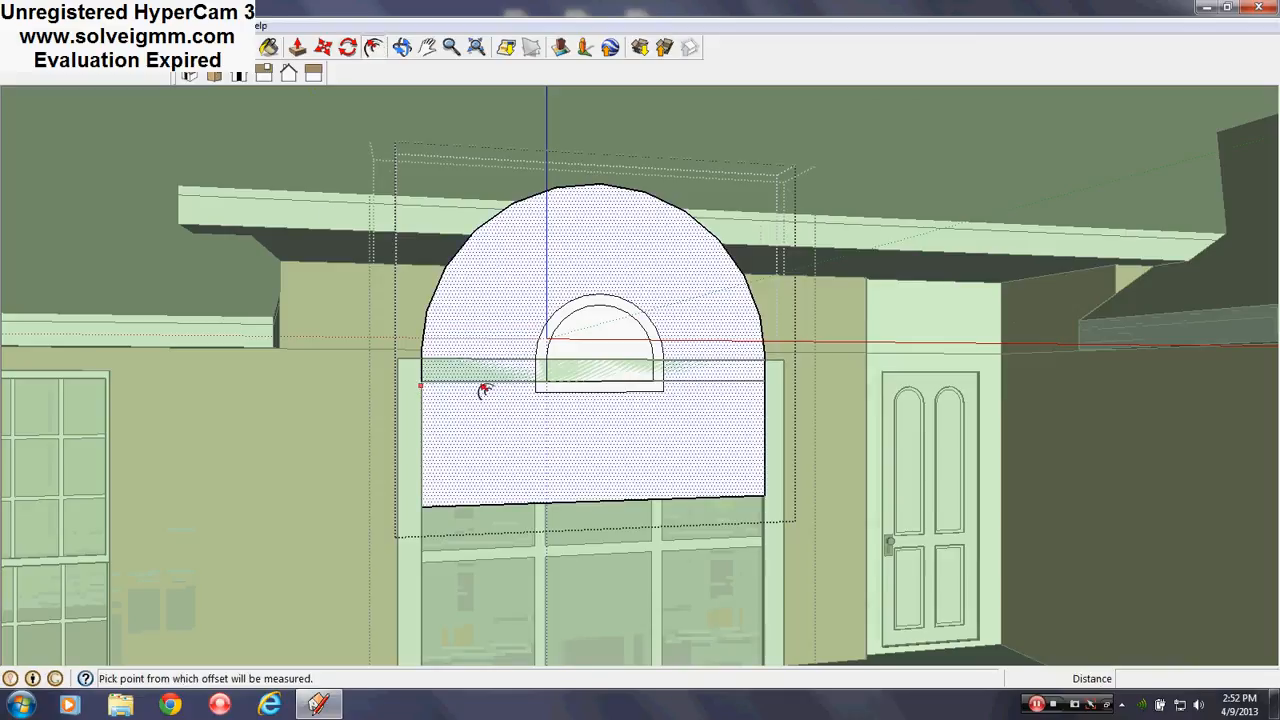
pyautogui.click(455, 433)
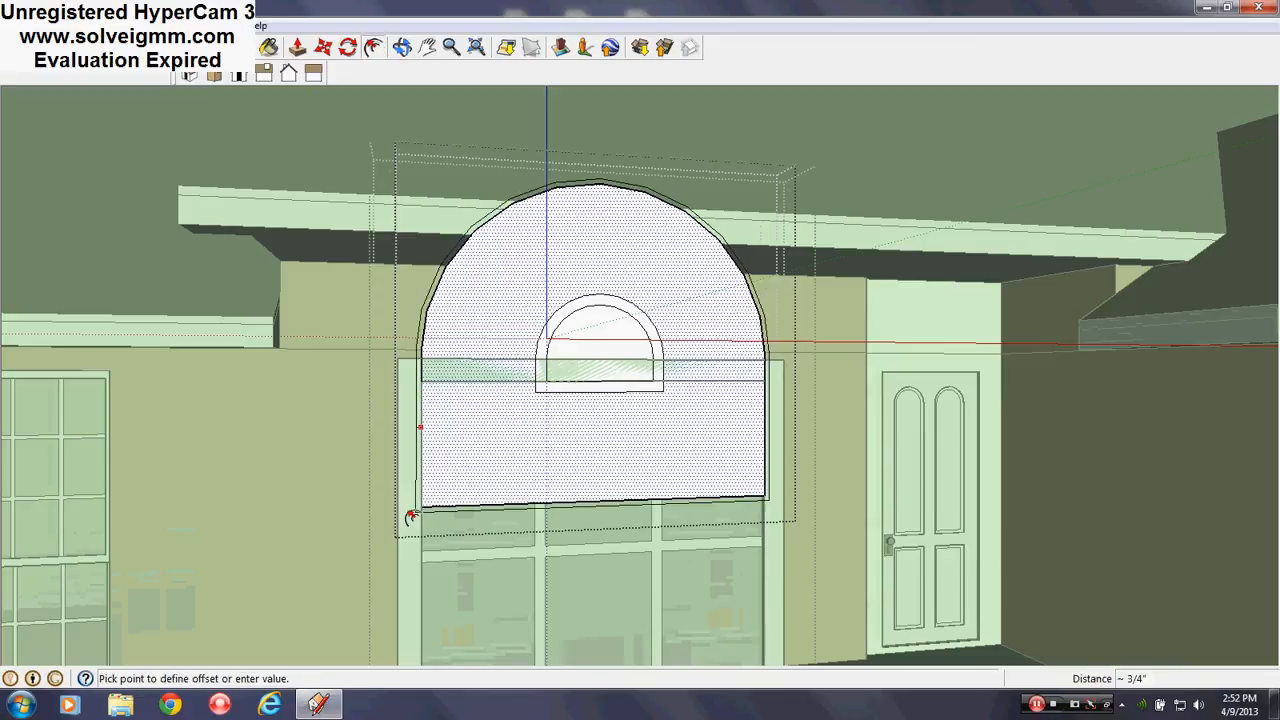
pyautogui.click(403, 585)
pyautogui.moveTo(529, 366); pyautogui.dragTo(600, 409, button='middle')
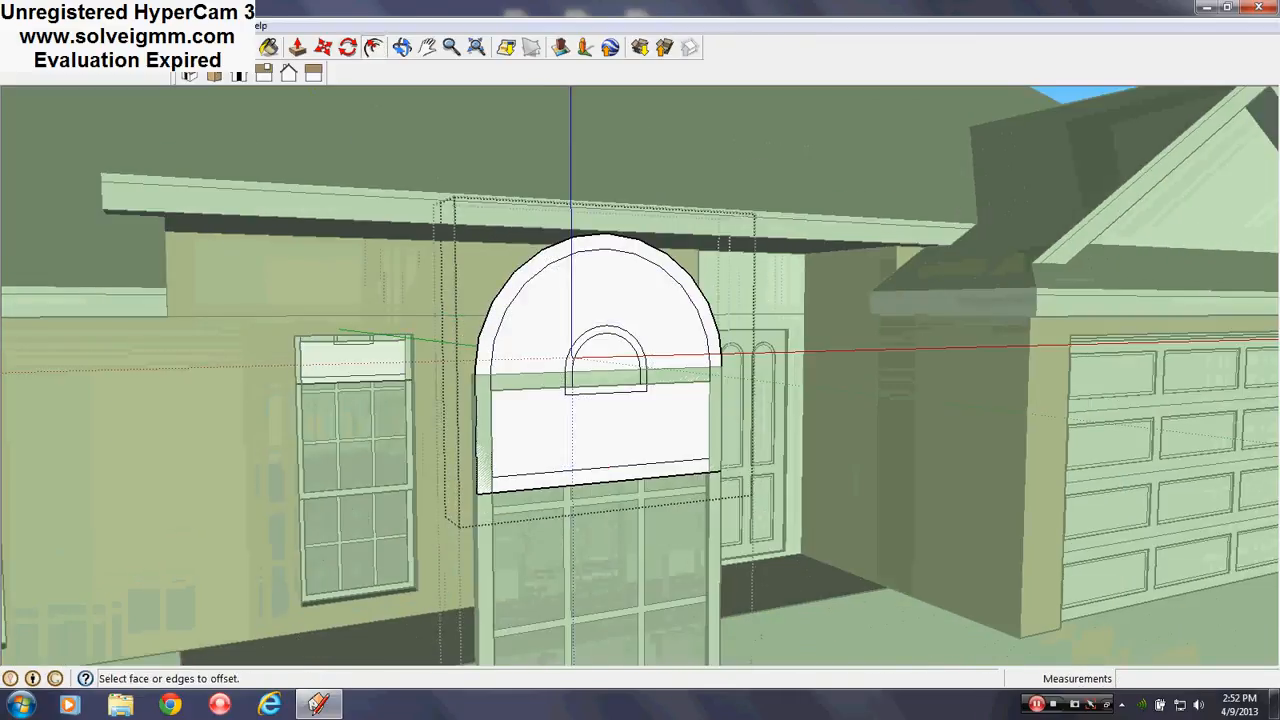
# Draw a line across the arch's base, splitting it from the lower panel
pyautogui.press('e')
pyautogui.scroll(3, 564, 438)
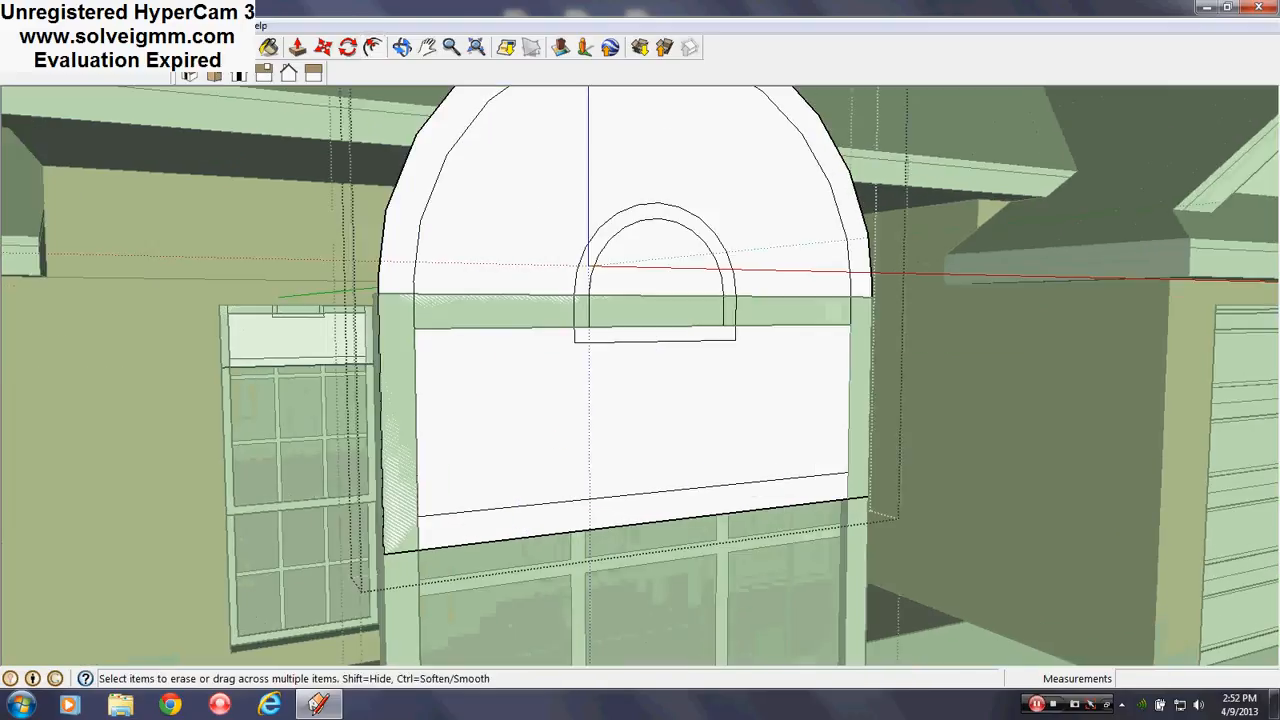
pyautogui.press('l')
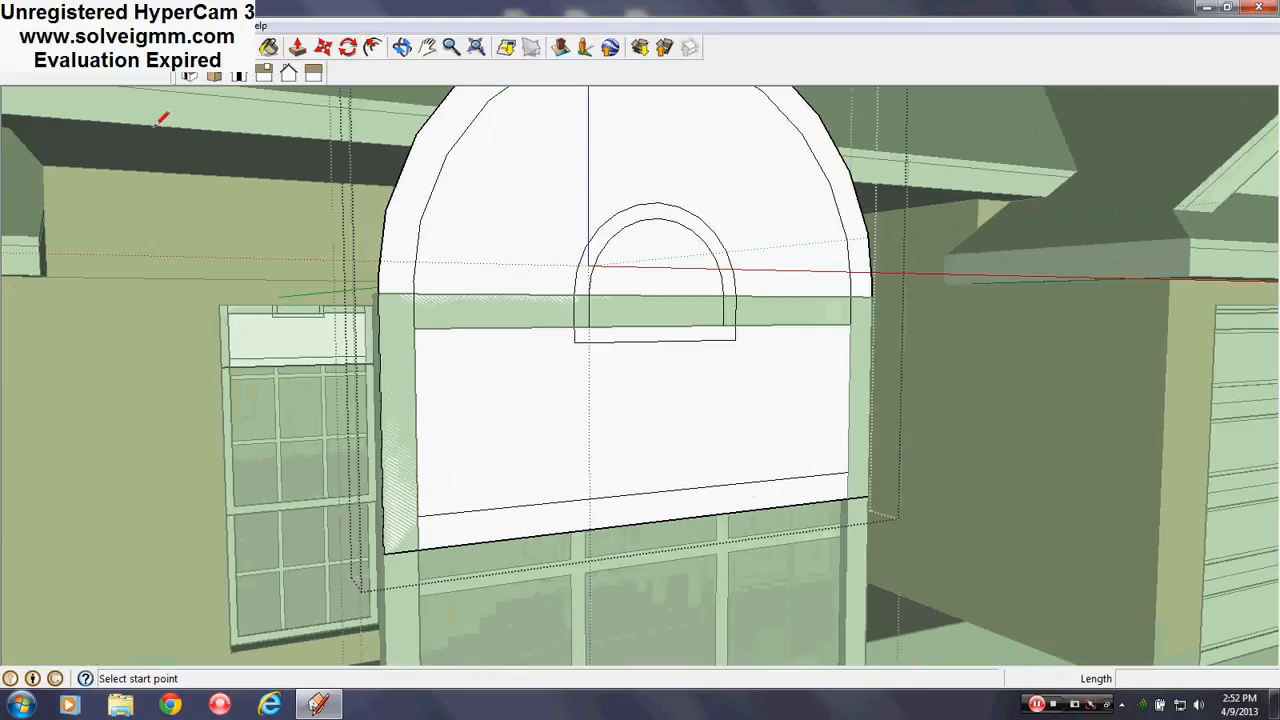
pyautogui.click(378, 294)
pyautogui.click(872, 295)
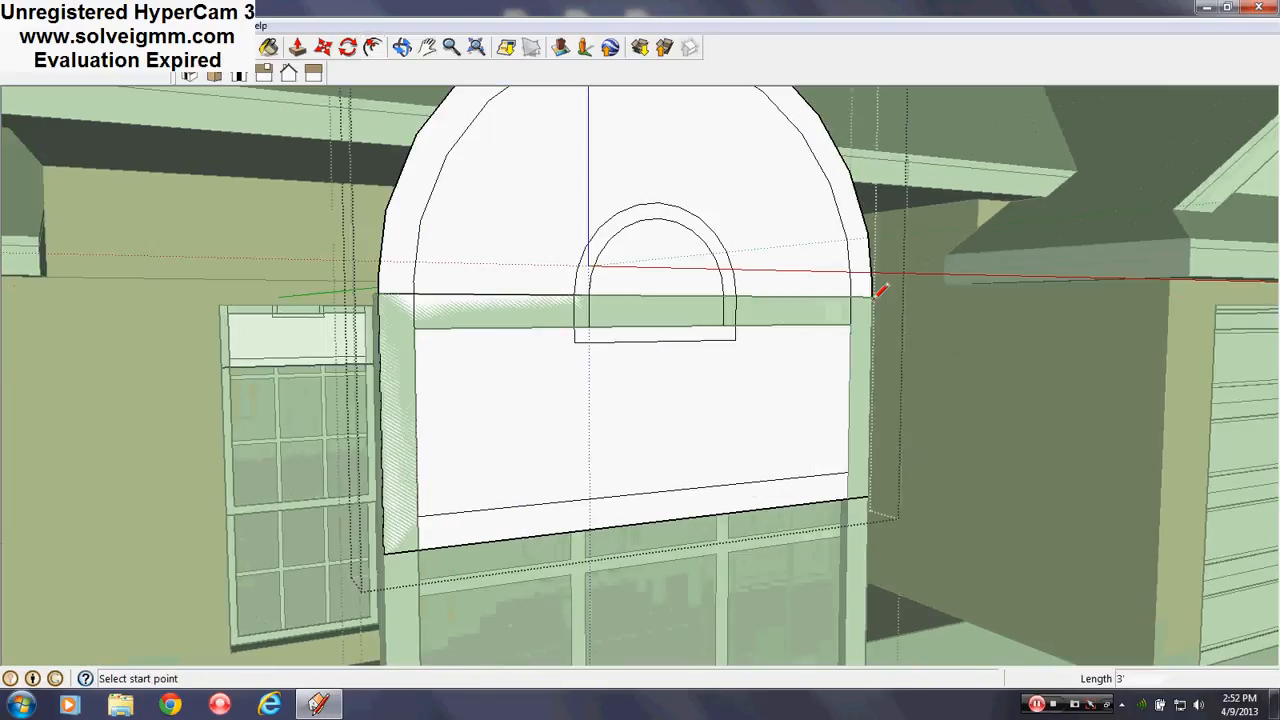
# Erase the lower panel's vertical edges and bring up the group's options to close it
pyautogui.click(219, 47)
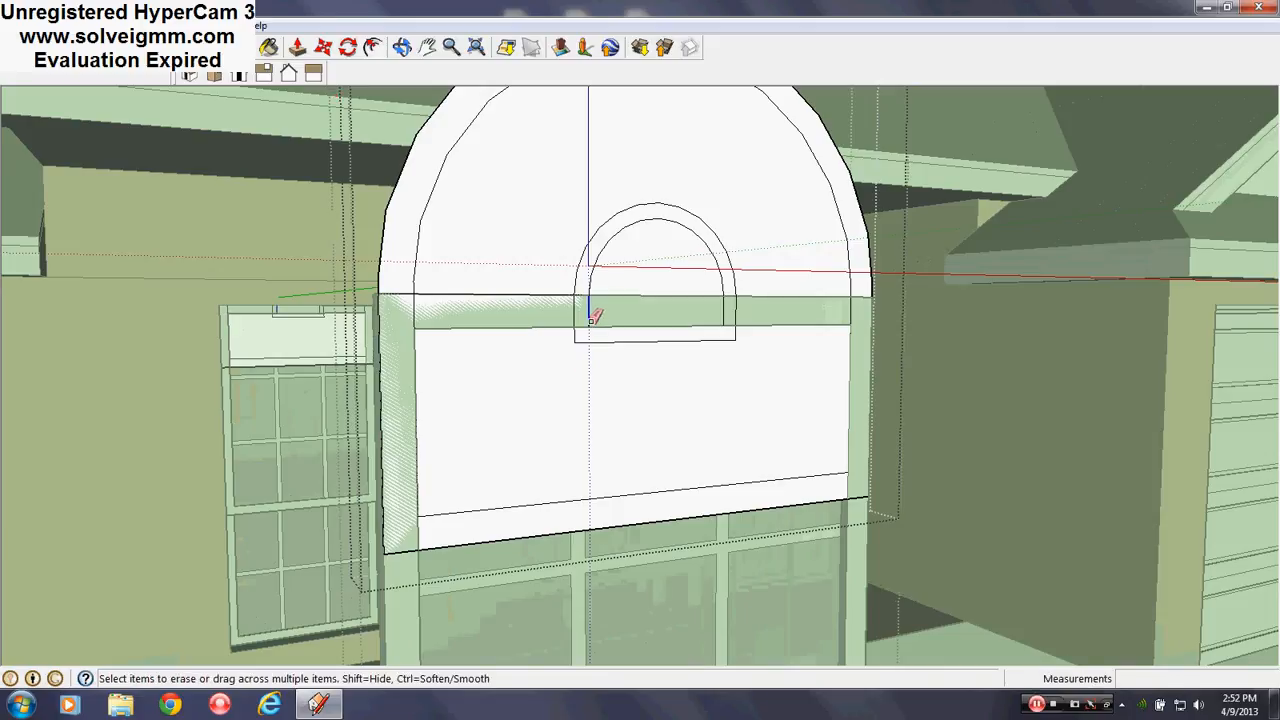
pyautogui.moveTo(591, 318)
pyautogui.mouseDown()
pyautogui.moveTo(586, 334)
pyautogui.moveTo(601, 333)
pyautogui.mouseUp()
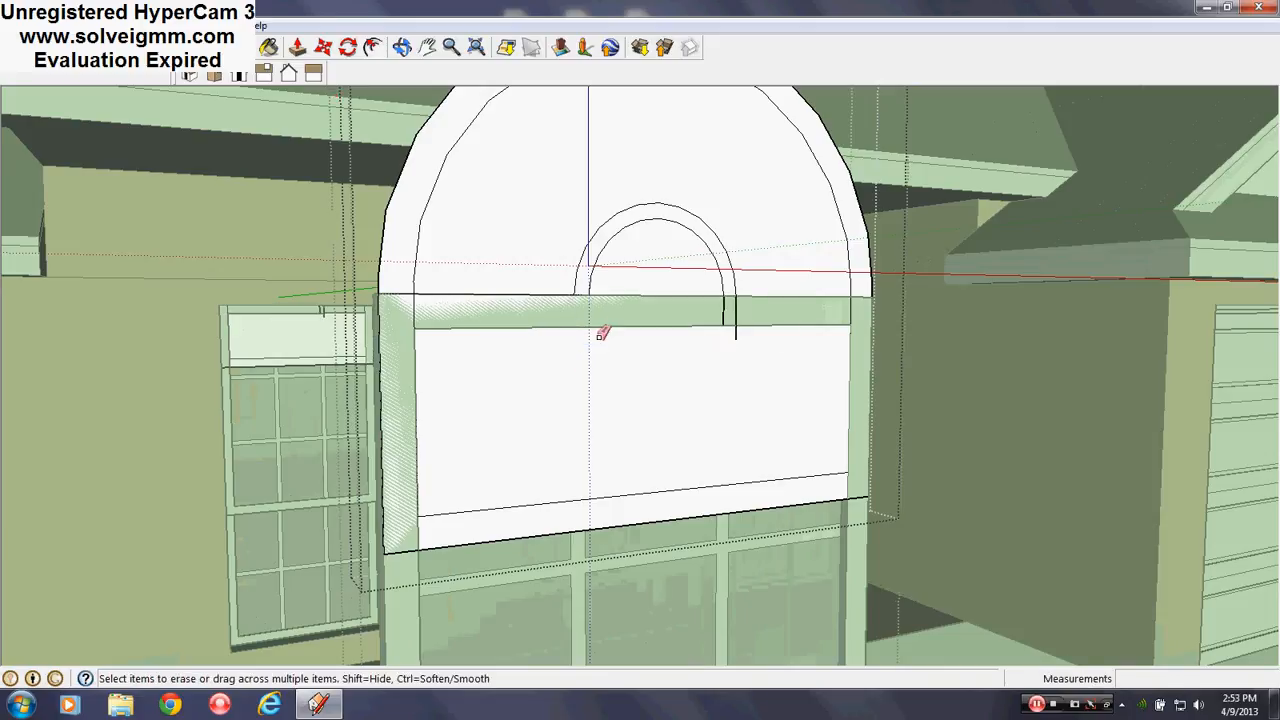
pyautogui.click(731, 316)
pyautogui.scroll(-3, 703, 320)
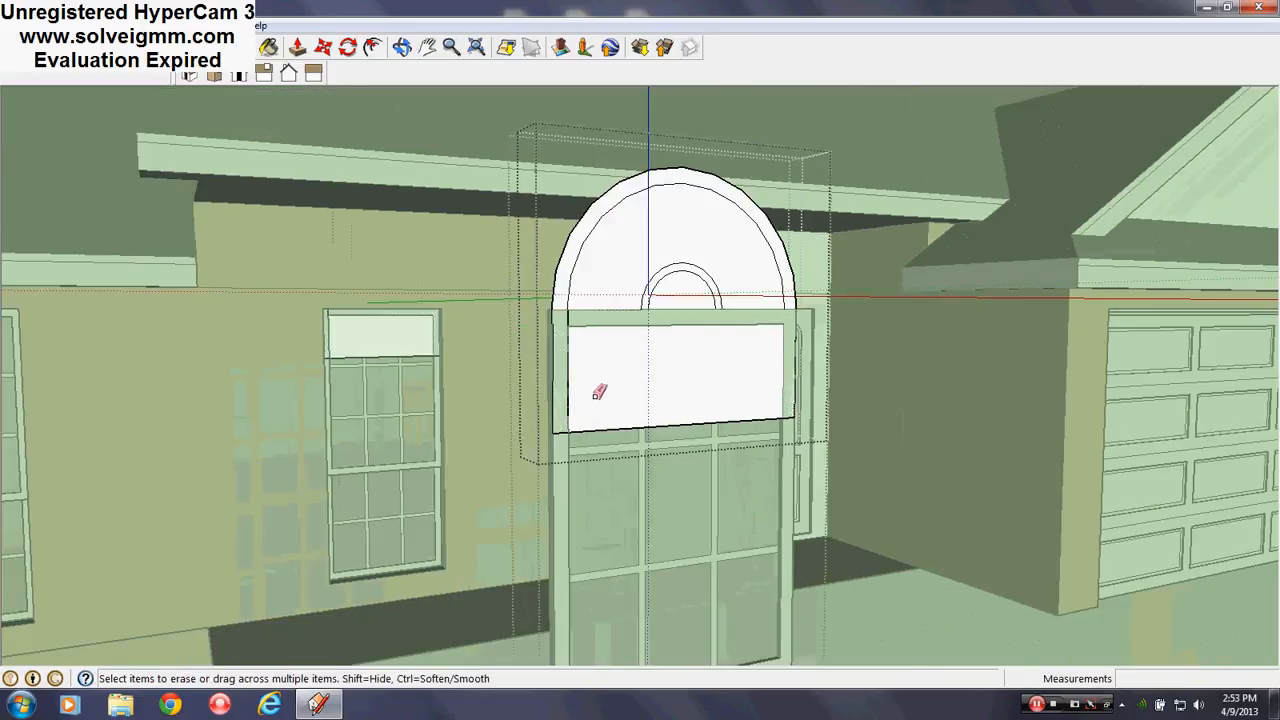
pyautogui.moveTo(575, 400)
pyautogui.mouseDown()
pyautogui.moveTo(557, 428)
pyautogui.moveTo(786, 363)
pyautogui.mouseUp()
pyautogui.rightClick(932, 621)
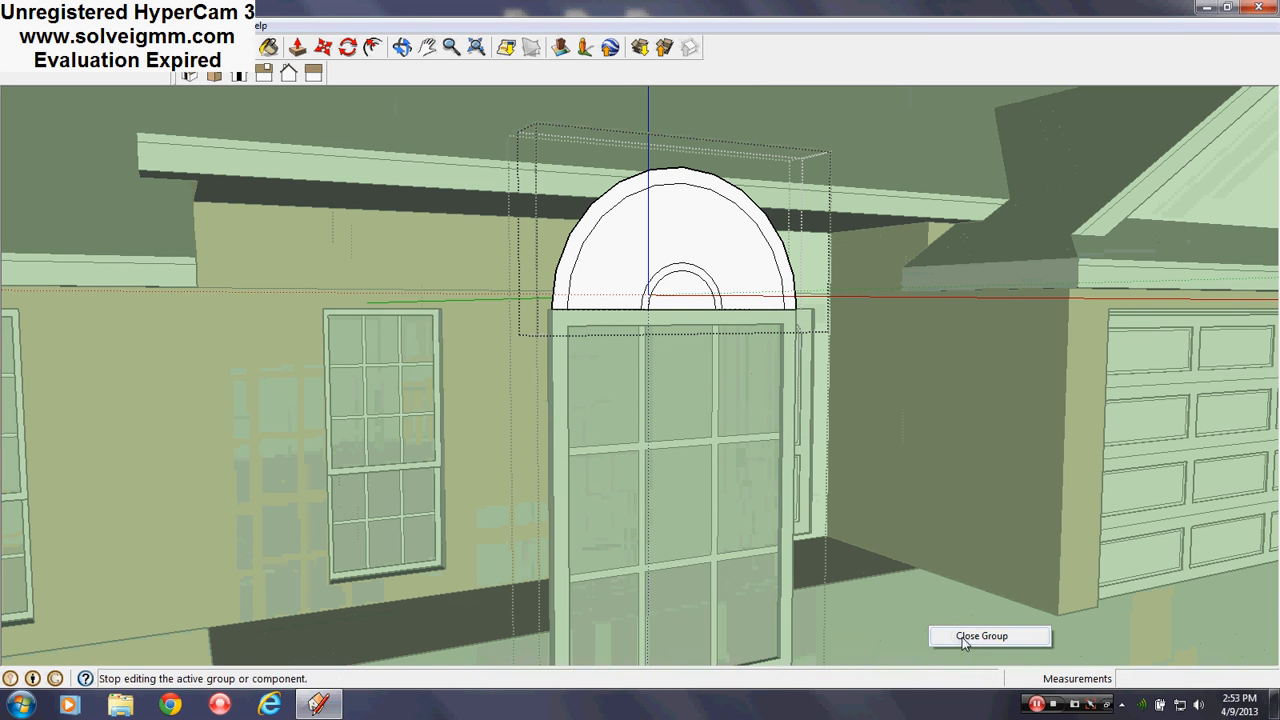
pyautogui.click(958, 636)
pyautogui.moveTo(594, 400)
pyautogui.mouseDown(button='middle')
pyautogui.moveTo(306, 491)
pyautogui.moveTo(950, 467)
pyautogui.mouseUp(button='middle')
pyautogui.scroll(4, 551, 405)
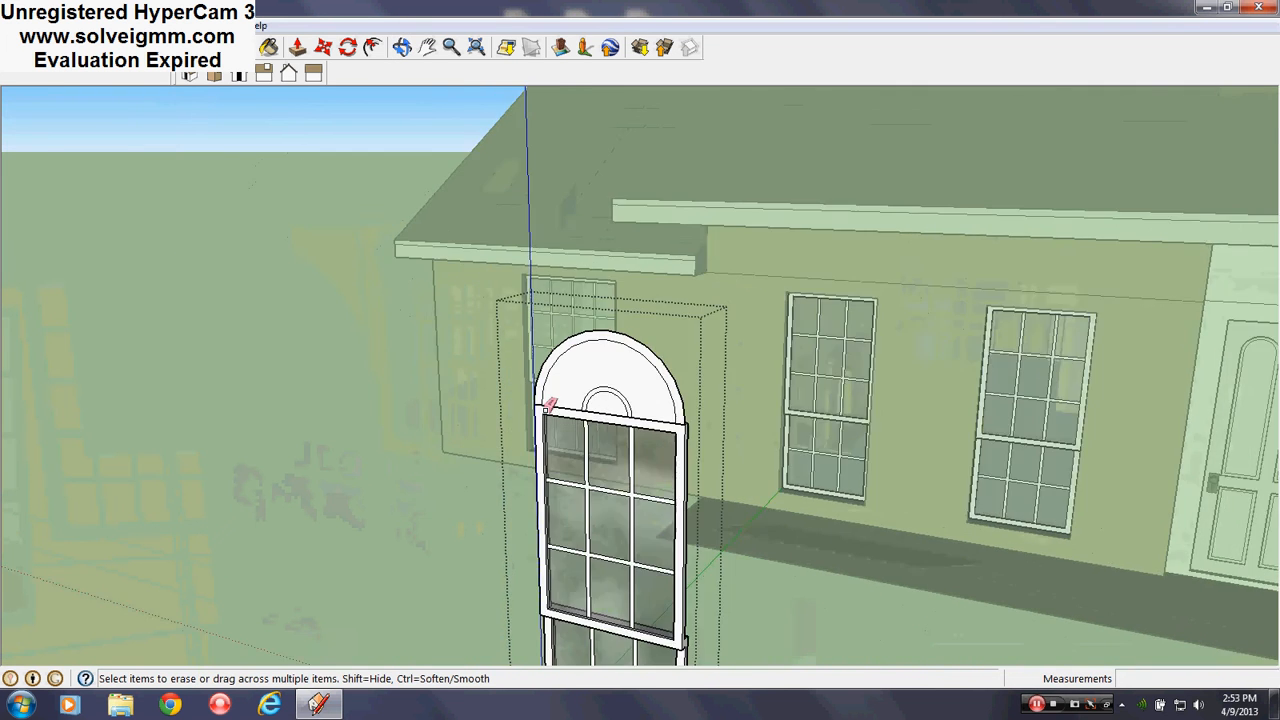
pyautogui.scroll(4, 630, 374)
pyautogui.moveTo(612, 374)
pyautogui.mouseDown(button='middle')
pyautogui.moveTo(606, 331)
pyautogui.moveTo(622, 320)
pyautogui.mouseUp(button='middle')
pyautogui.scroll(-3, 632, 378)
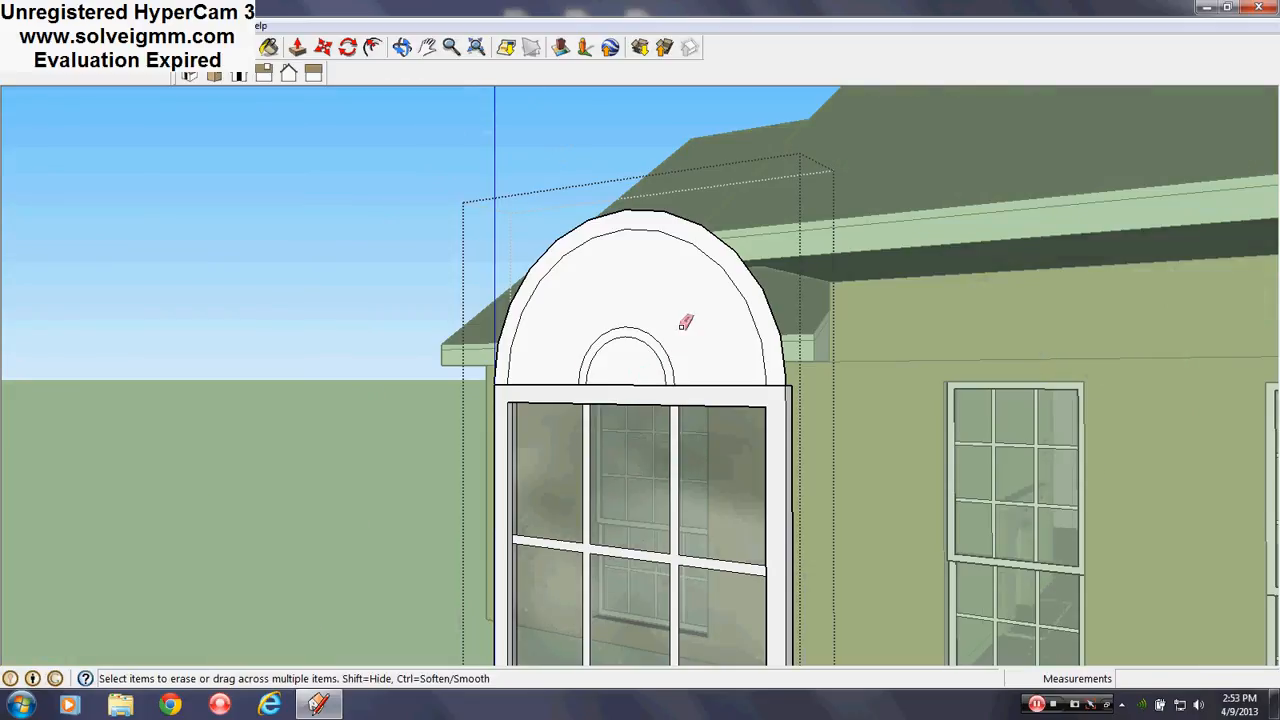
pyautogui.scroll(3, 632, 313)
pyautogui.moveTo(640, 318)
pyautogui.mouseDown(button='middle')
pyautogui.moveTo(666, 329)
pyautogui.moveTo(717, 409)
pyautogui.mouseUp(button='middle')
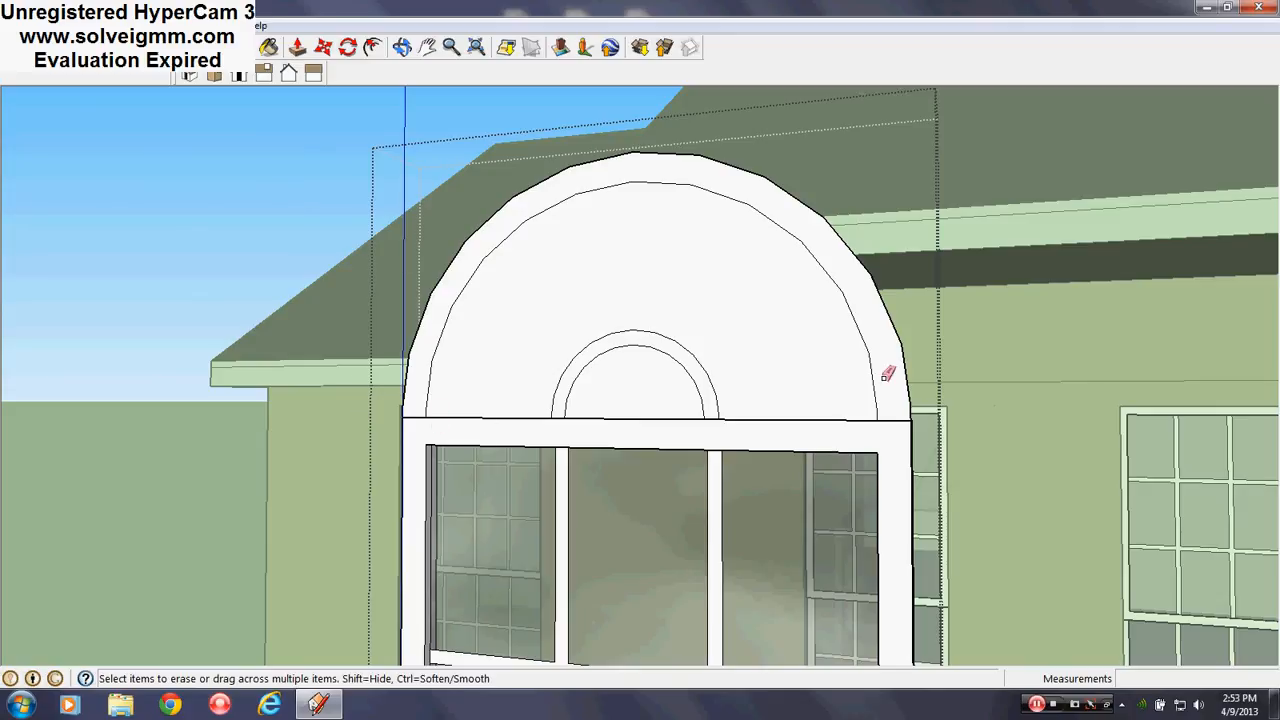
pyautogui.moveTo(887, 374)
pyautogui.mouseDown(button='middle')
pyautogui.moveTo(834, 434)
pyautogui.moveTo(929, 423)
pyautogui.moveTo(686, 486)
pyautogui.moveTo(616, 490)
pyautogui.moveTo(701, 483)
pyautogui.mouseUp(button='middle')
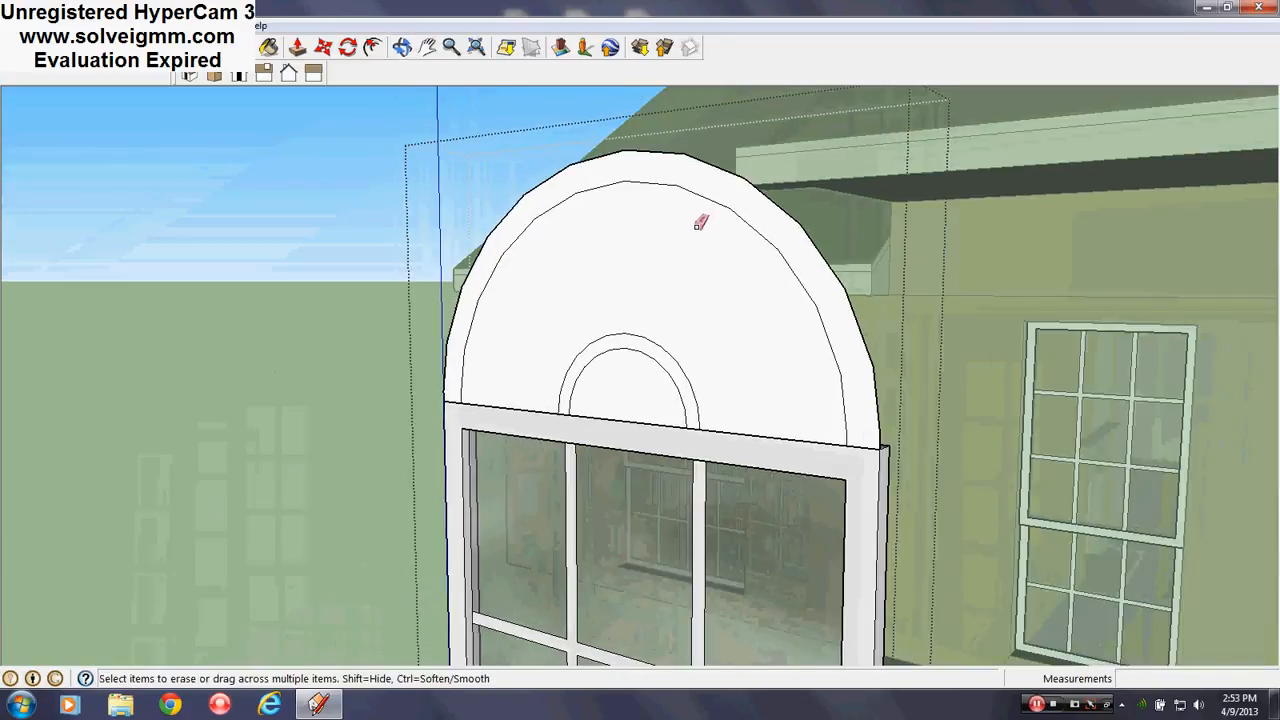
# Edit the semicircular transom group again and orbit around to view the arch's base
pyautogui.rightClick(709, 309)
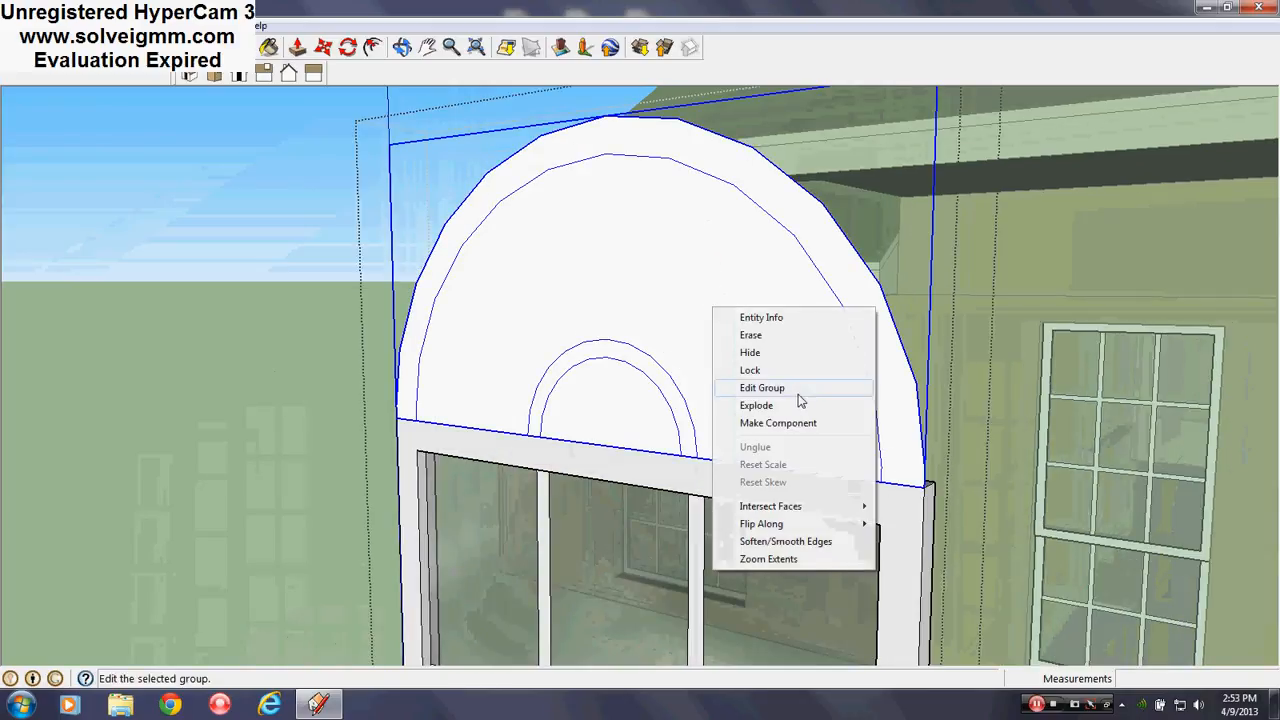
pyautogui.click(802, 400)
pyautogui.scroll(-2, 600, 332)
pyautogui.scroll(5, 709, 397)
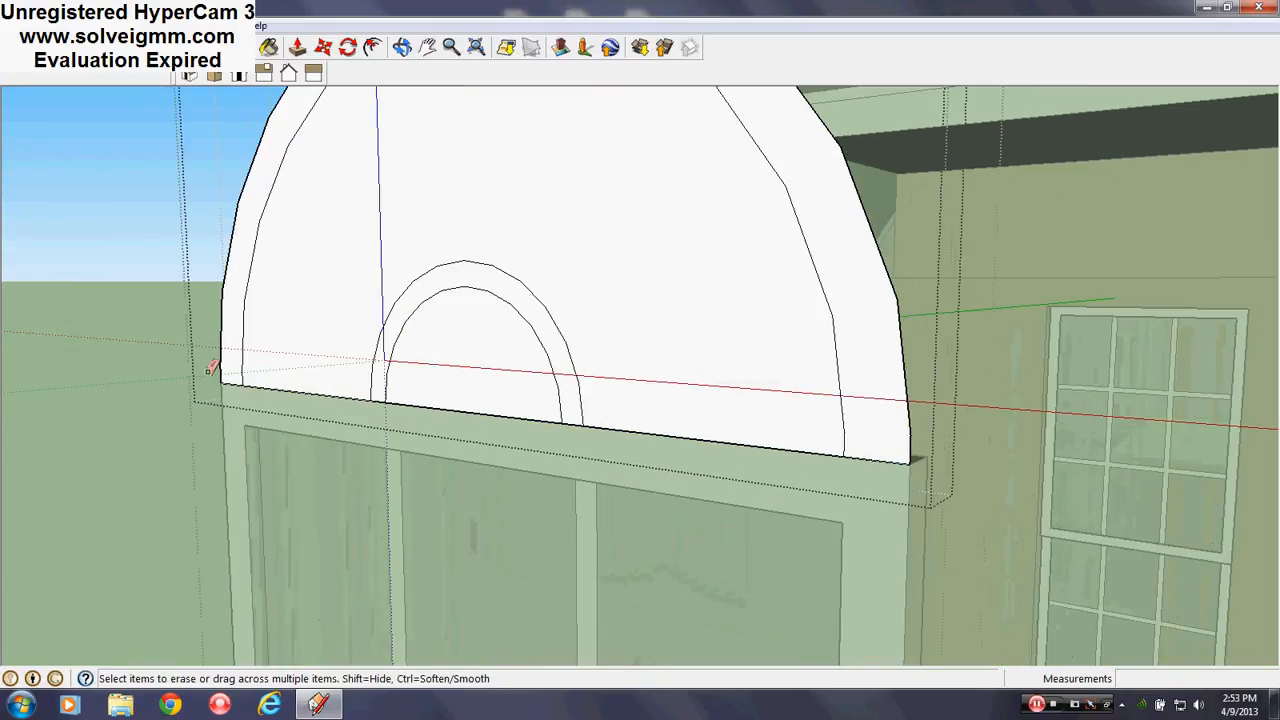
pyautogui.press('l')
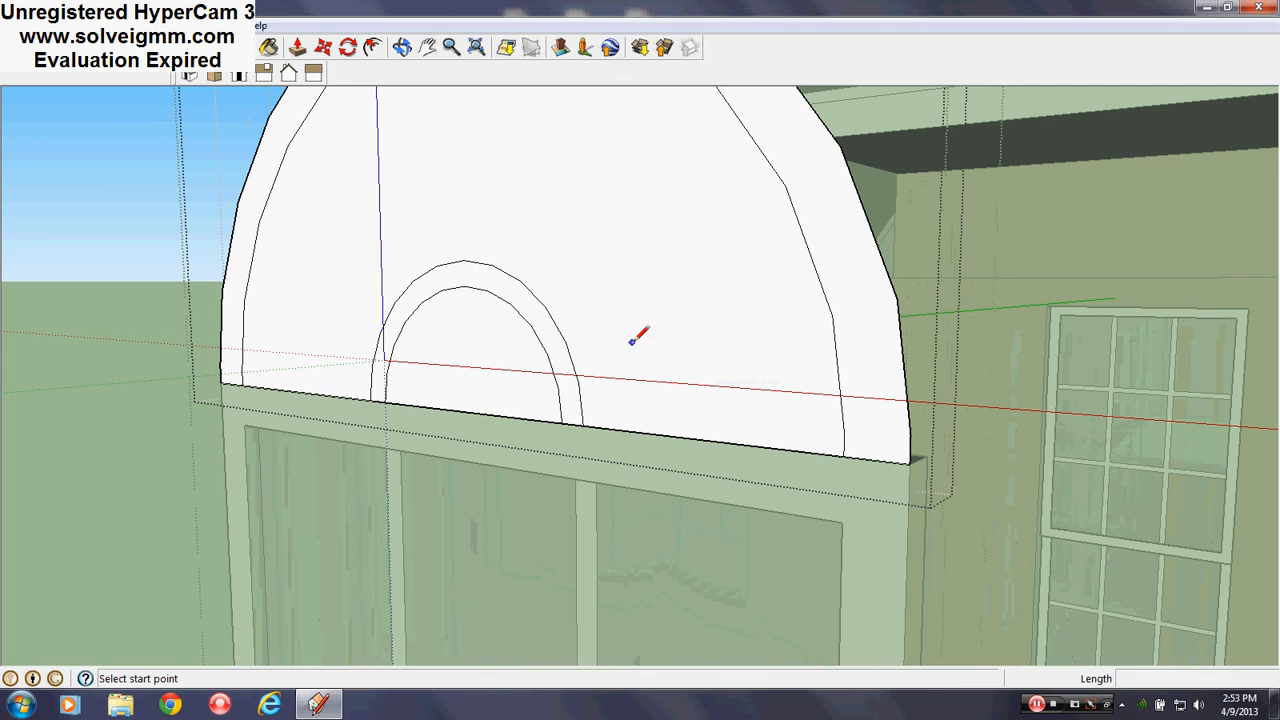
pyautogui.moveTo(731, 409); pyautogui.dragTo(110, 490, button='middle')
pyautogui.scroll(-3, 655, 380)
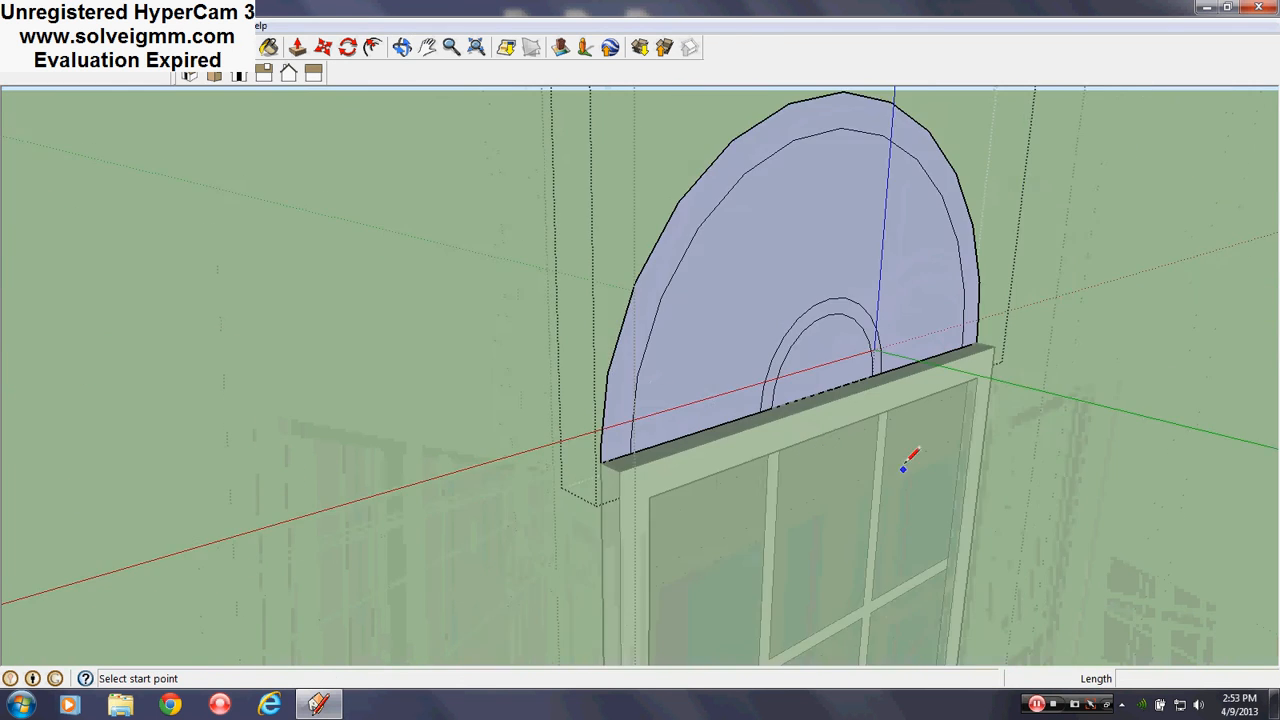
pyautogui.scroll(3, 903, 471)
pyautogui.moveTo(903, 471)
pyautogui.mouseDown(button='middle')
pyautogui.moveTo(599, 484)
pyautogui.moveTo(549, 260)
pyautogui.mouseUp(button='middle')
pyautogui.scroll(-1, 549, 260)
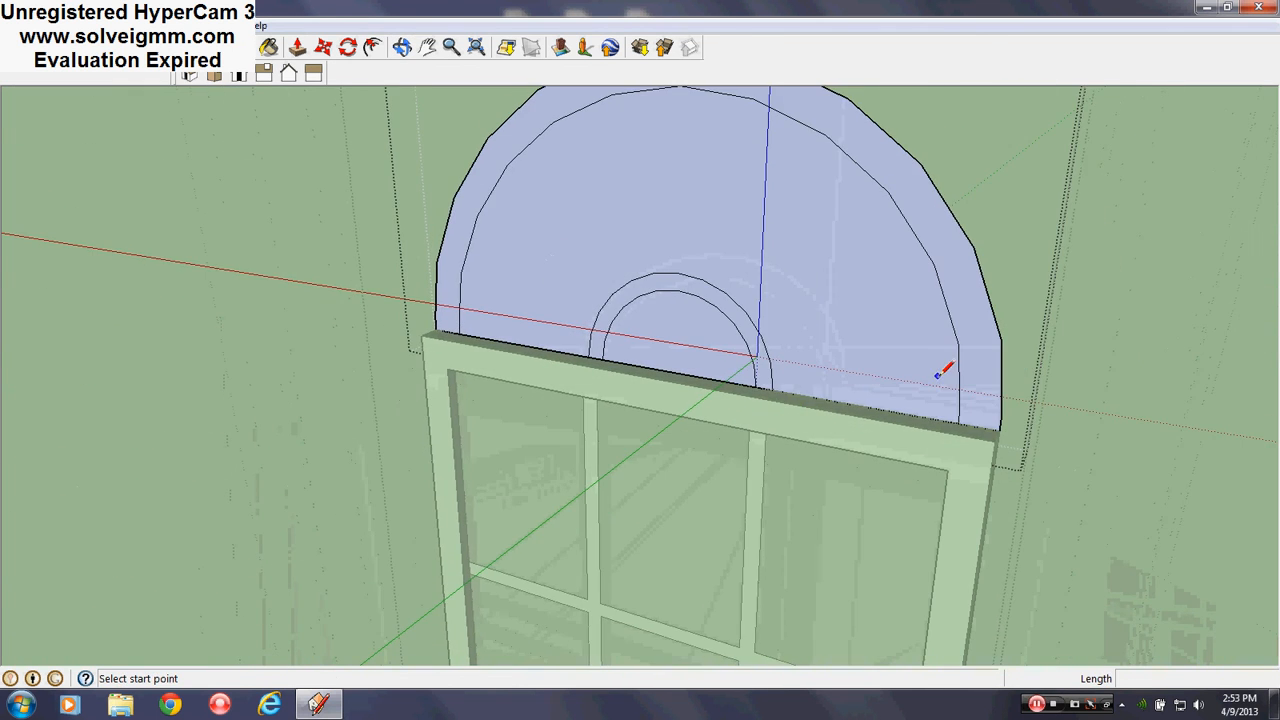
pyautogui.scroll(2, 938, 374)
pyautogui.moveTo(938, 374); pyautogui.dragTo(264, 376, button='middle')
pyautogui.scroll(-4, 437, 350)
pyautogui.scroll(2, 695, 411)
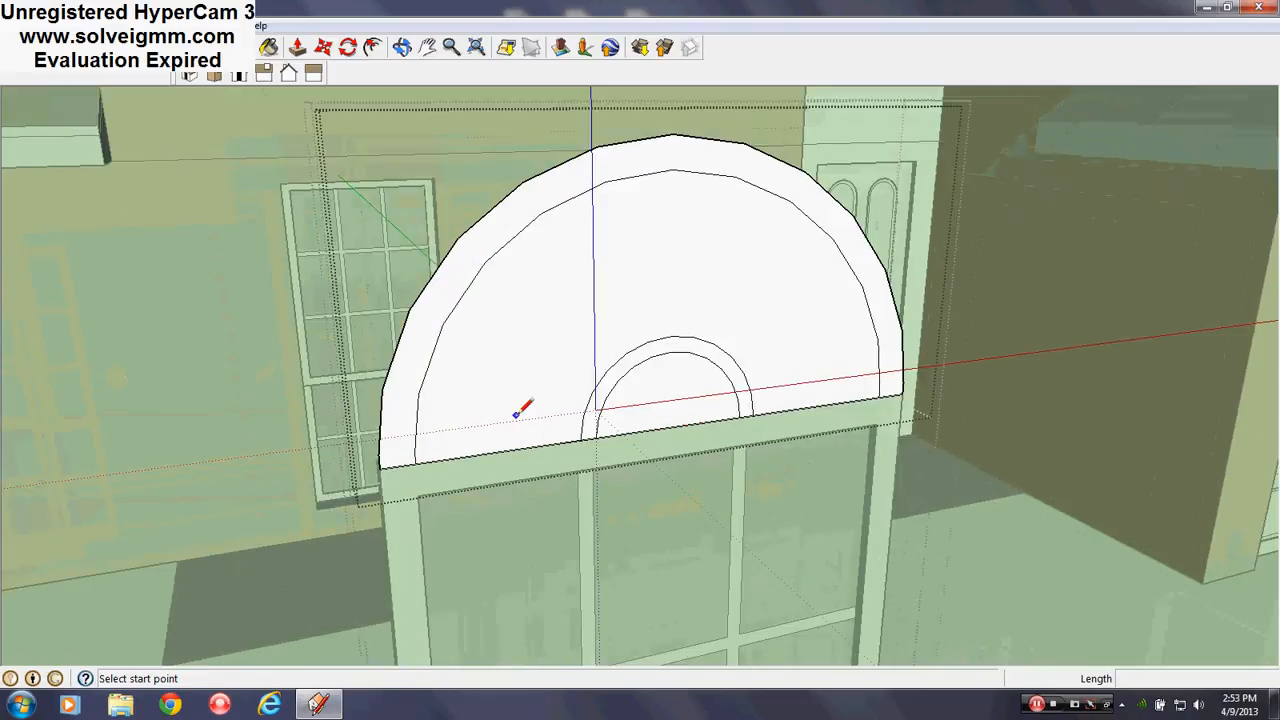
pyautogui.scroll(2, 517, 411)
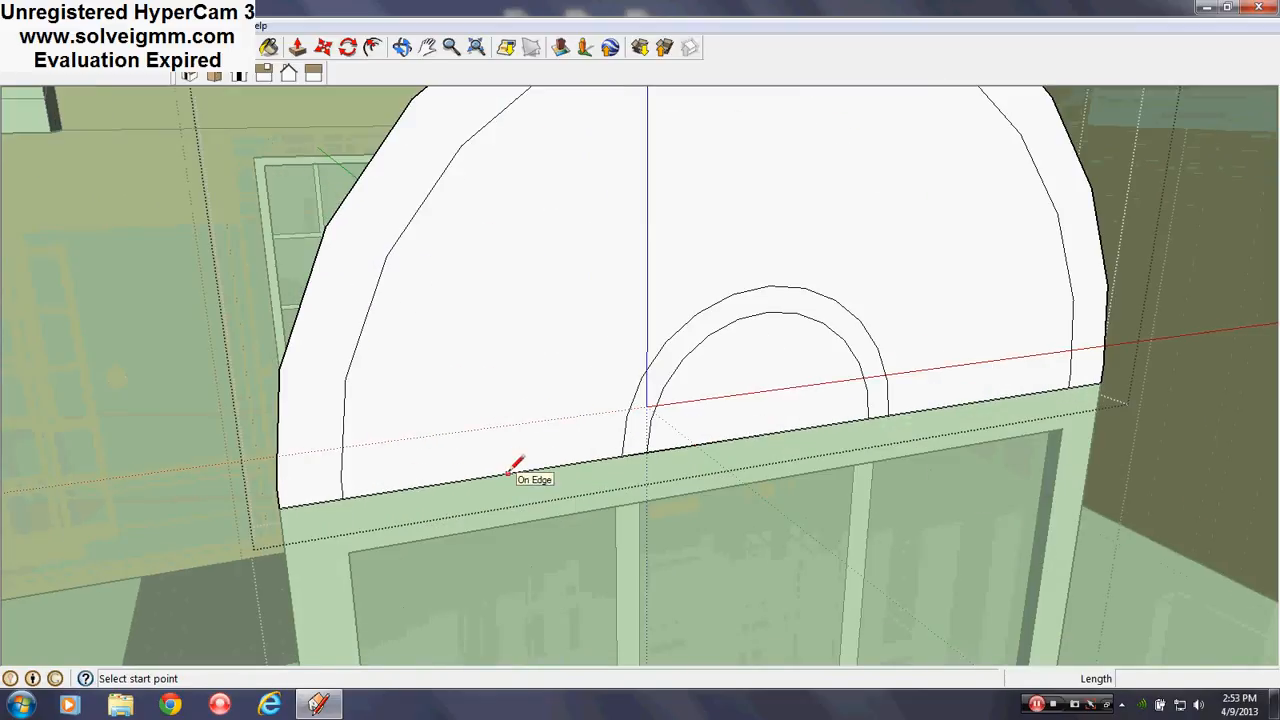
# Erase the two bottom edges under the arch, removing its middle face
pyautogui.rightClick(508, 472)
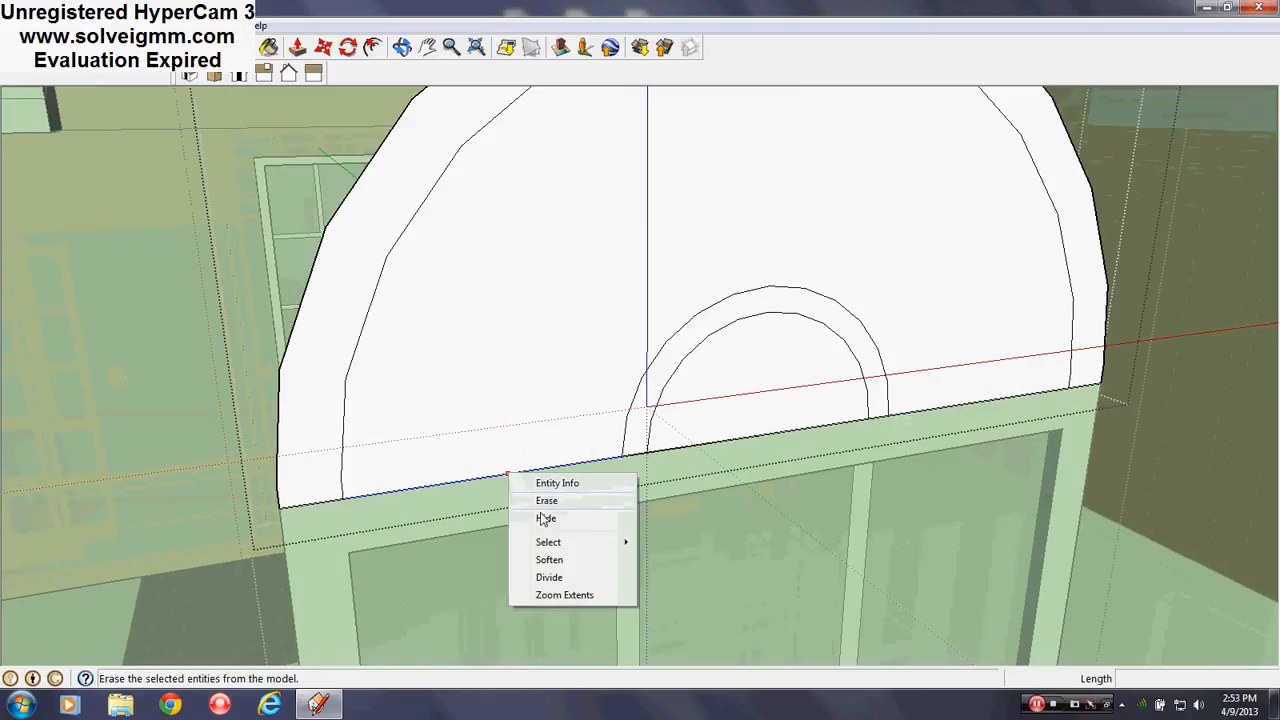
pyautogui.click(546, 501)
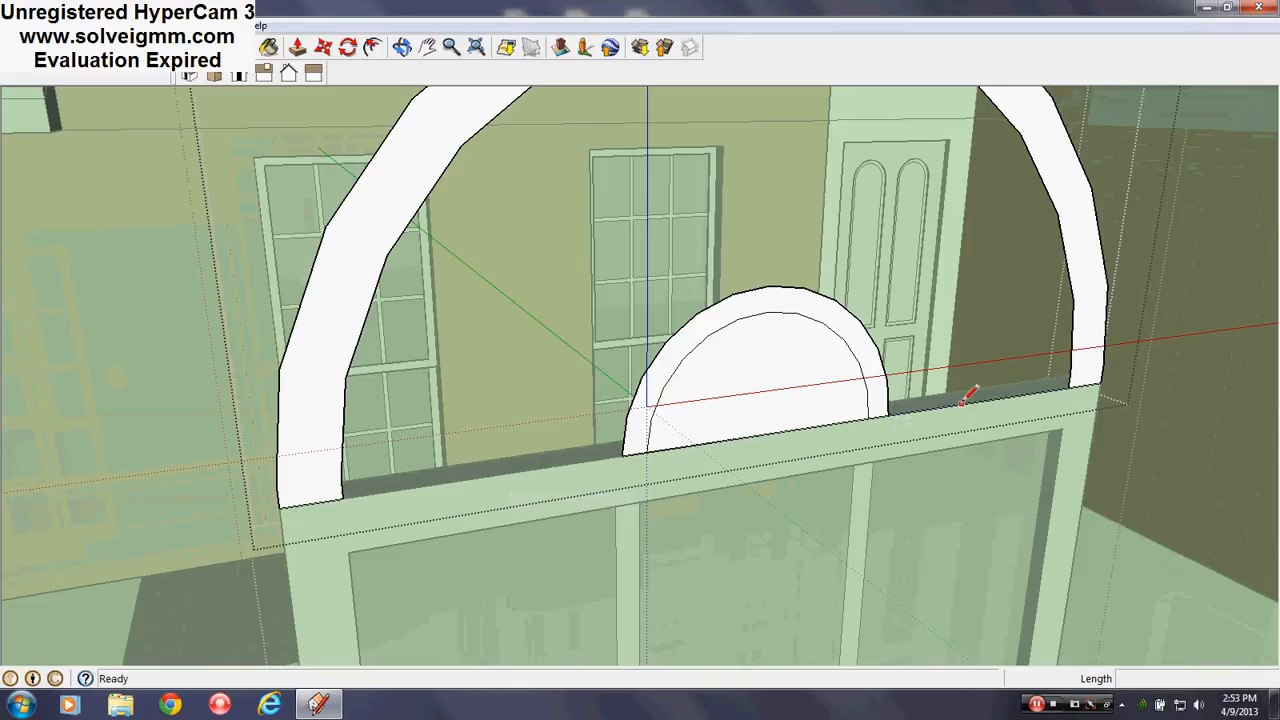
pyautogui.rightClick(966, 398)
pyautogui.click(1000, 441)
pyautogui.moveTo(757, 463)
pyautogui.mouseDown(button='middle')
pyautogui.moveTo(651, 534)
pyautogui.moveTo(1200, 520)
pyautogui.mouseUp(button='middle')
pyautogui.scroll(-3, 593, 423)
pyautogui.scroll(2, 593, 423)
pyautogui.moveTo(593, 423); pyautogui.dragTo(622, 517, button='middle')
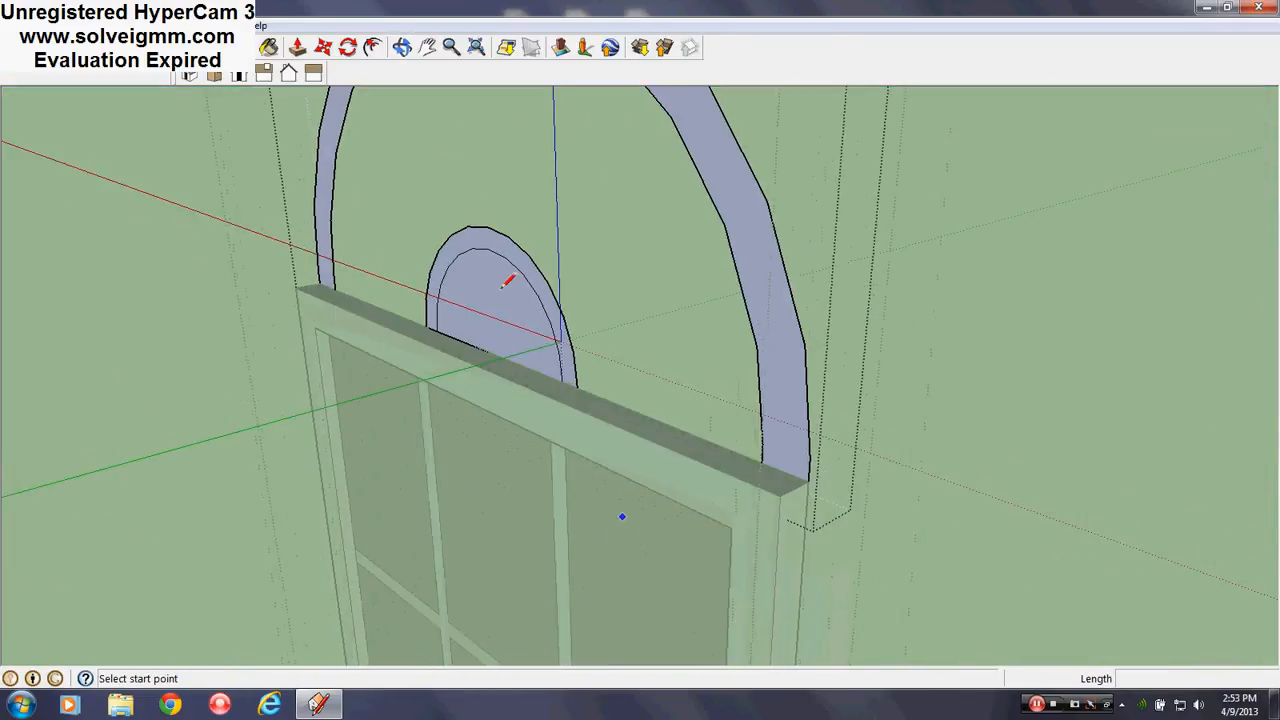
pyautogui.click(269, 50)
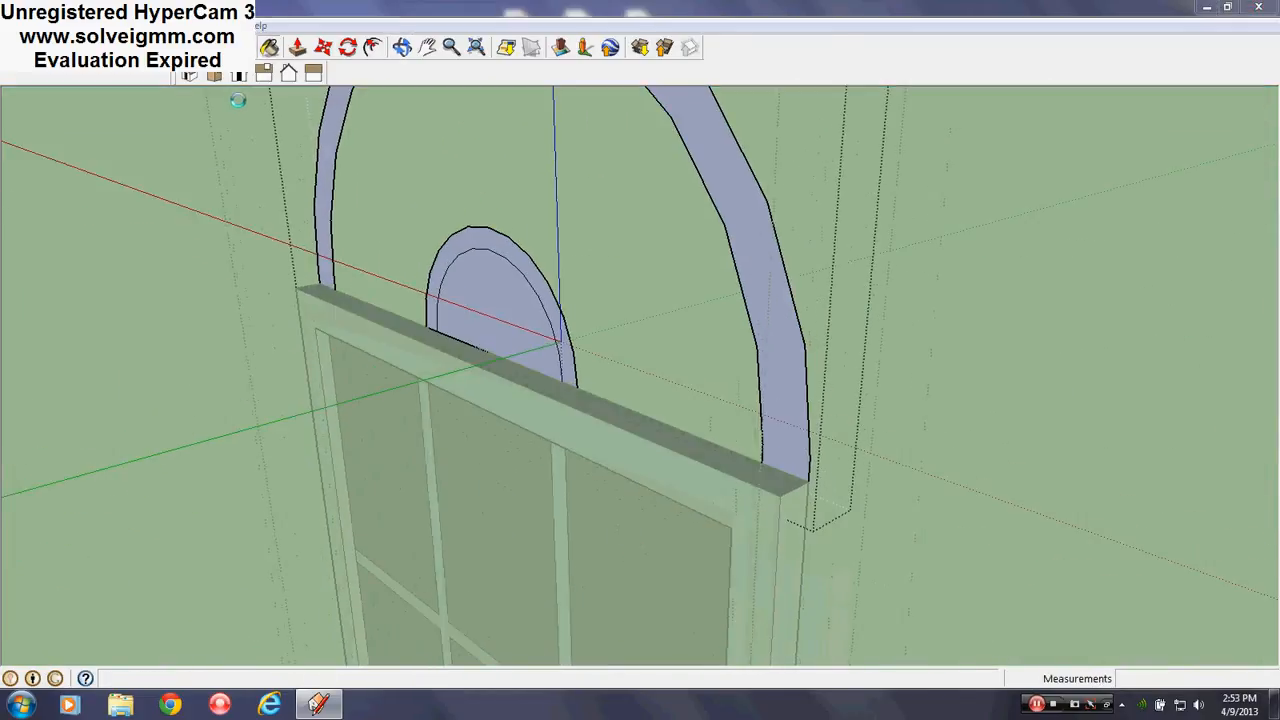
# Sample the header beam's material and paint the arch's bluish back face with it
pyautogui.press('b')
pyautogui.click(232, 232)
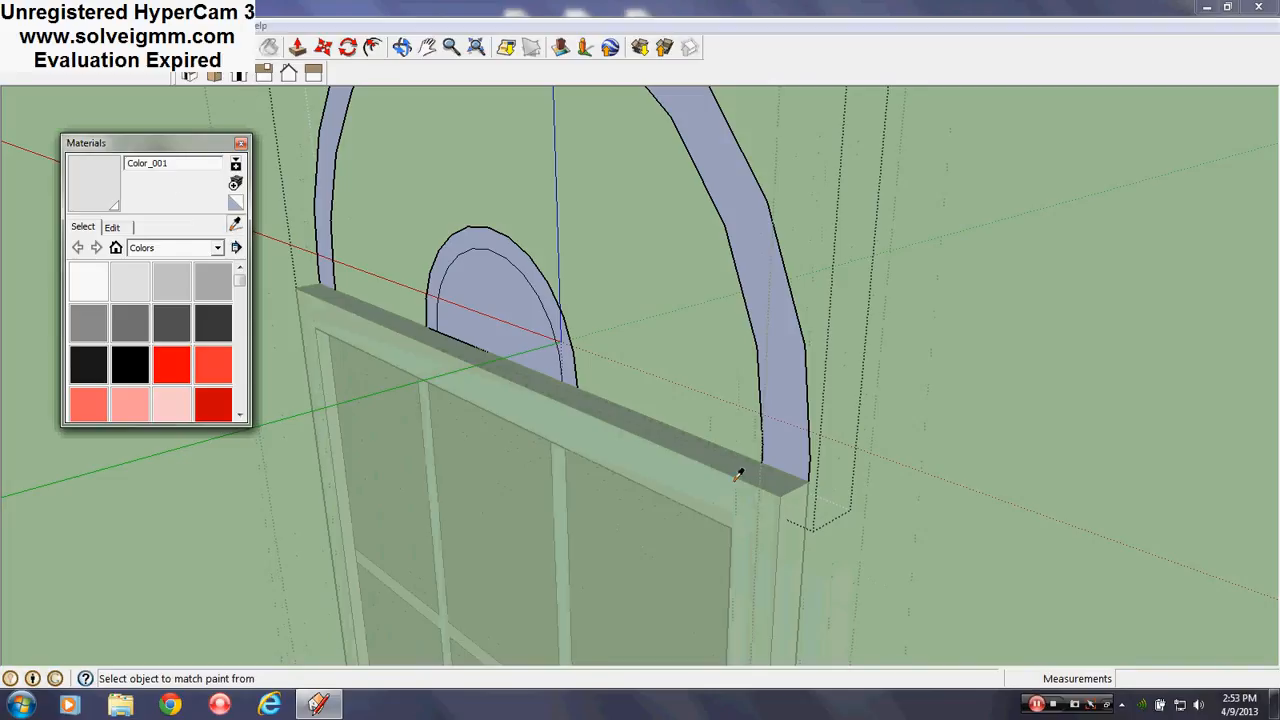
pyautogui.moveTo(740, 471); pyautogui.dragTo(130, 462, button='middle')
pyautogui.click(690, 542)
pyautogui.moveTo(693, 538)
pyautogui.mouseDown(button='middle')
pyautogui.moveTo(775, 450)
pyautogui.moveTo(748, 451)
pyautogui.mouseUp(button='middle')
pyautogui.click(786, 405)
pyautogui.scroll(-3, 783, 335)
pyautogui.scroll(3, 777, 429)
# Push/Pull the outer arch band 1 1/2" into a solid 3D arch
pyautogui.click(296, 50)
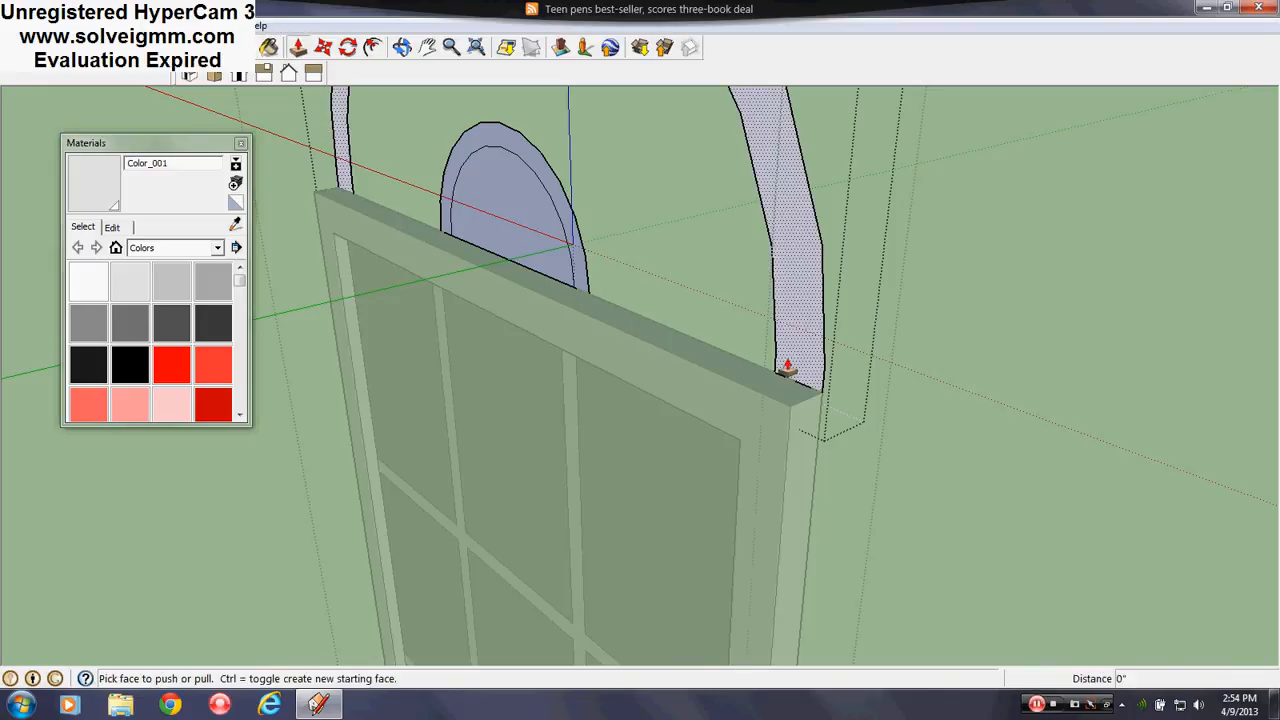
pyautogui.moveTo(786, 366); pyautogui.dragTo(766, 491)
pyautogui.moveTo(810, 503); pyautogui.dragTo(807, 283, button='middle')
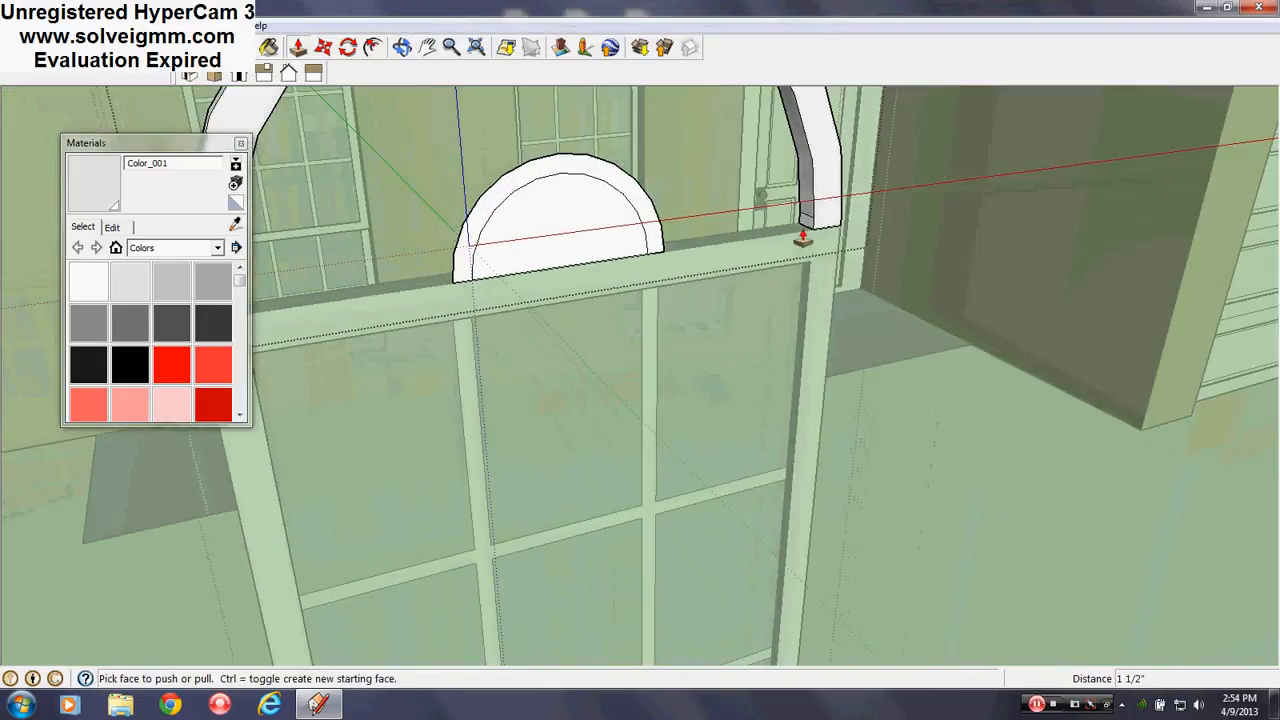
pyautogui.scroll(-3, 795, 265)
pyautogui.scroll(4, 390, 328)
pyautogui.scroll(-3, 422, 475)
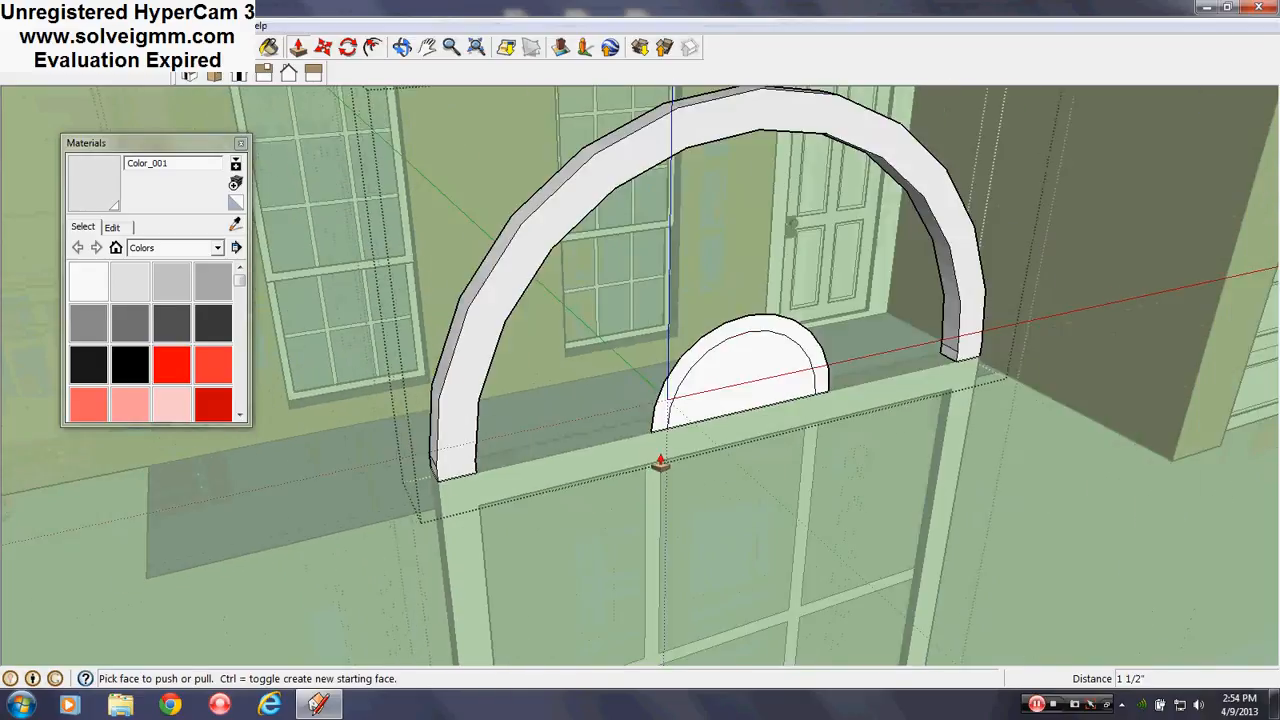
pyautogui.scroll(2, 662, 464)
pyautogui.moveTo(666, 508); pyautogui.dragTo(327, 487, button='middle')
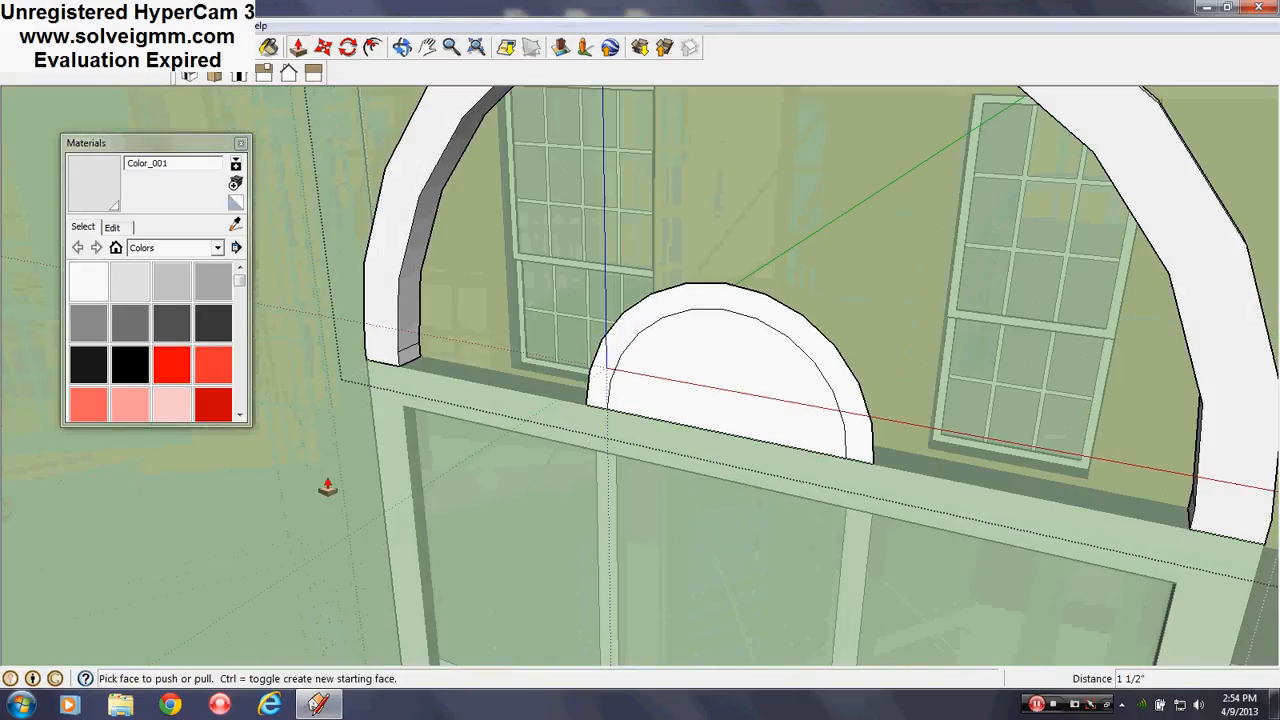
pyautogui.click(240, 144)
pyautogui.press('l')
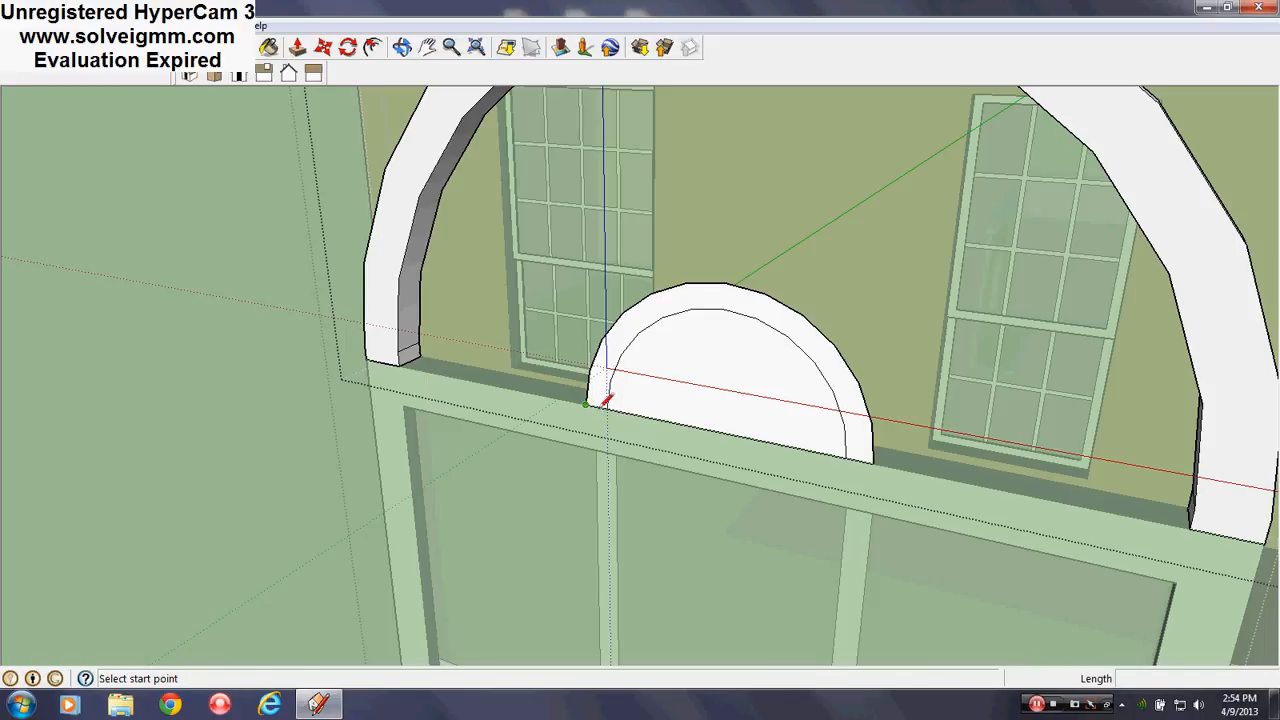
# Draw a line between the arch's base endpoints to refill the pane face
pyautogui.rightClick(709, 369)
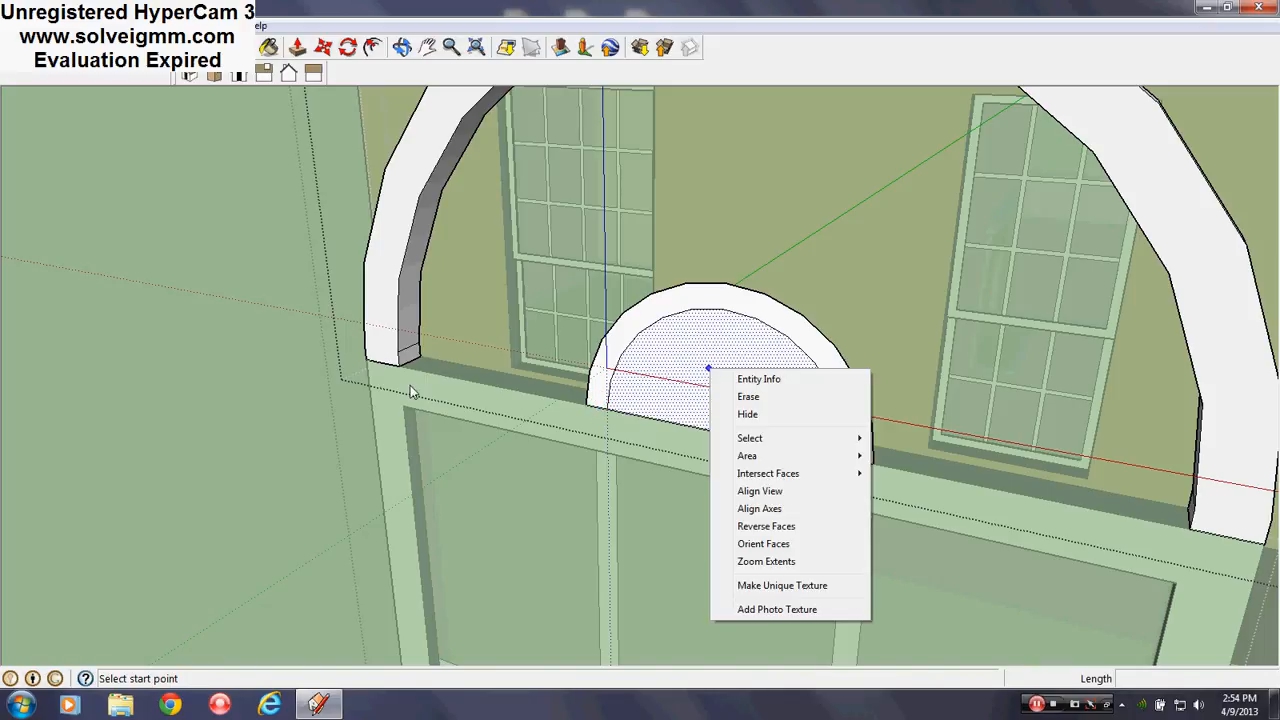
pyautogui.click(276, 403)
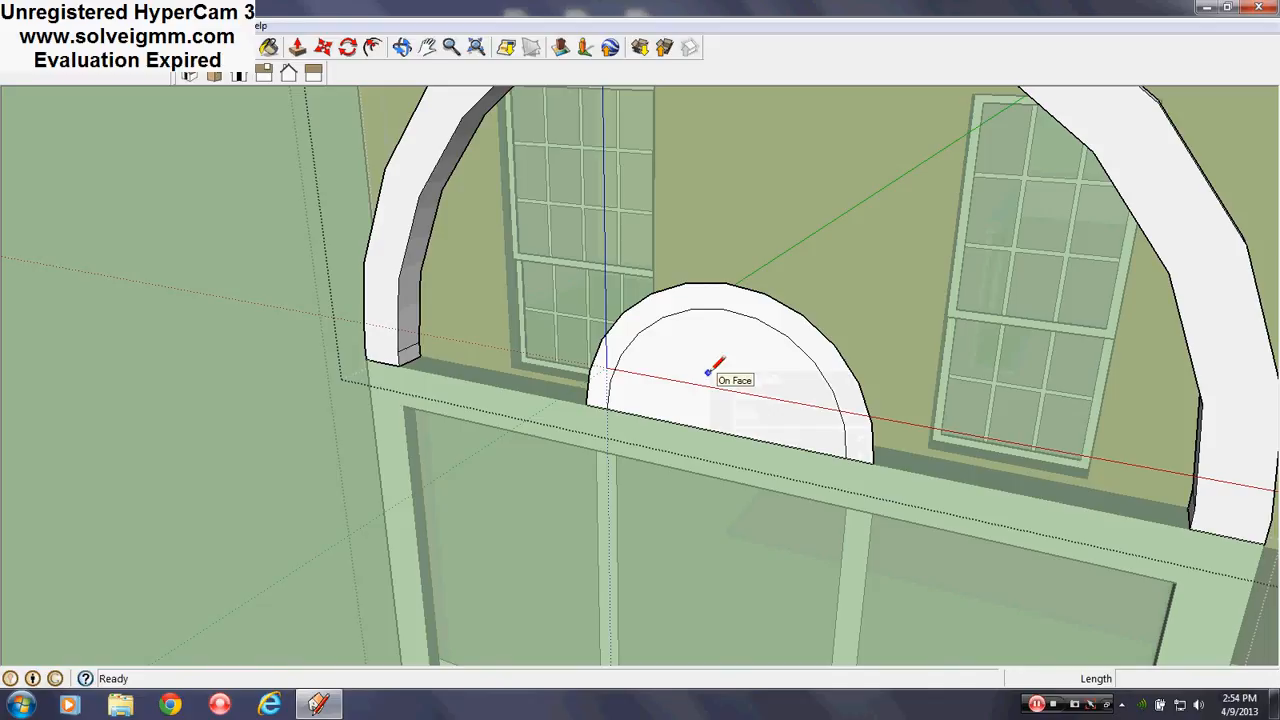
pyautogui.scroll(2, 765, 455)
pyautogui.moveTo(765, 454); pyautogui.dragTo(843, 617, button='middle')
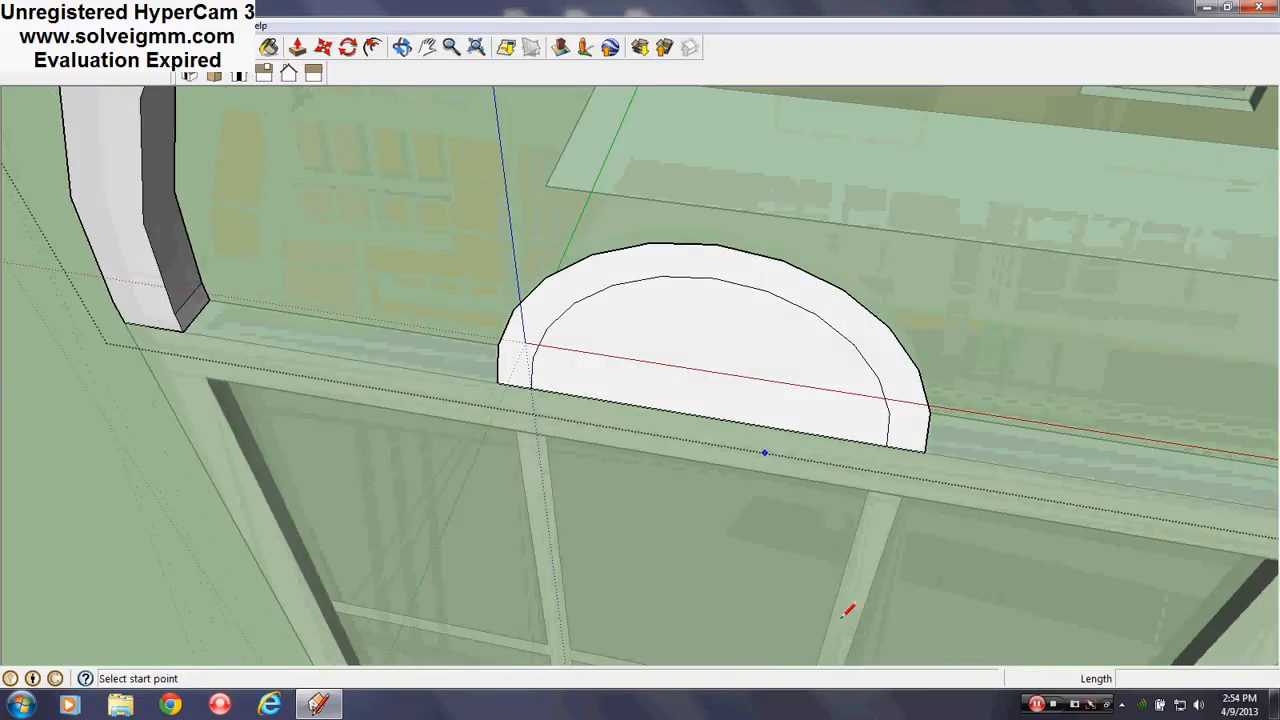
pyautogui.click(211, 298)
pyautogui.scroll(-3, 252, 344)
pyautogui.scroll(2, 806, 456)
pyautogui.moveTo(808, 457); pyautogui.dragTo(86, 312, button='middle')
pyautogui.click(1003, 367)
pyautogui.scroll(-3, 1000, 363)
pyautogui.moveTo(680, 387); pyautogui.dragTo(487, 205, button='middle')
pyautogui.scroll(4, 480, 196)
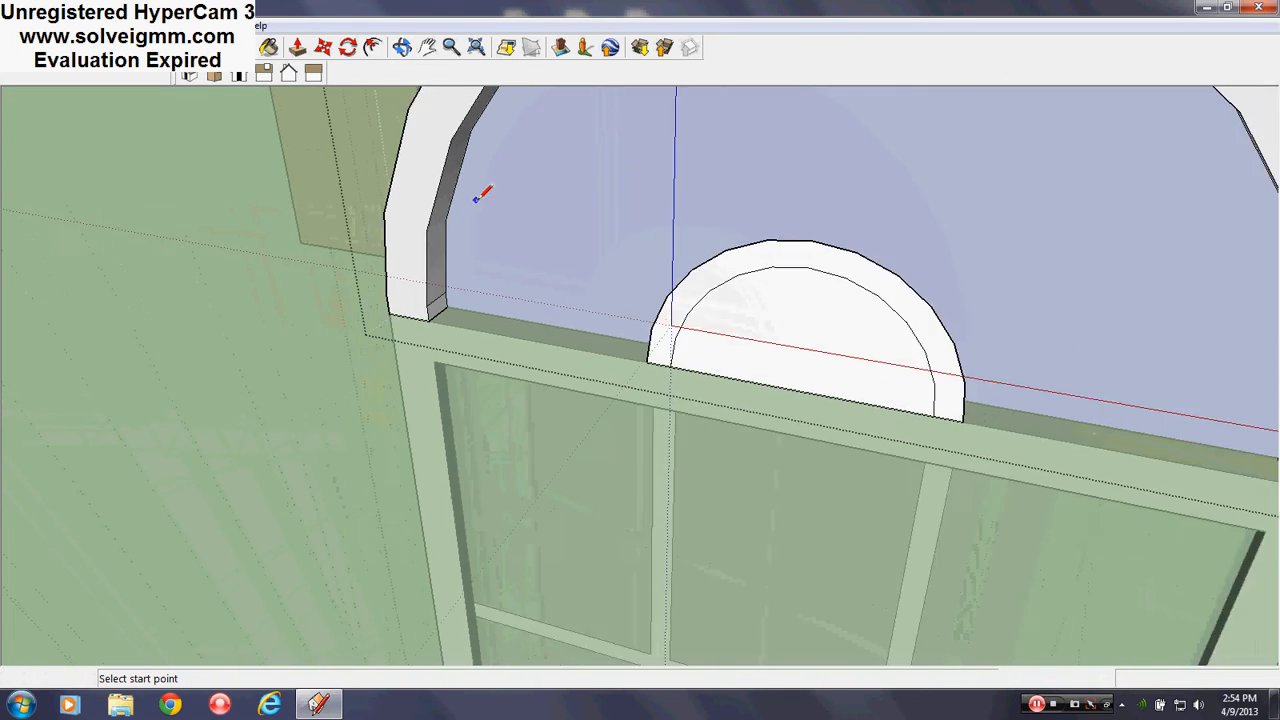
# Copy the pane face 3/4" inward with Move and Ctrl, then erase the leftover edge
pyautogui.rightClick(531, 260)
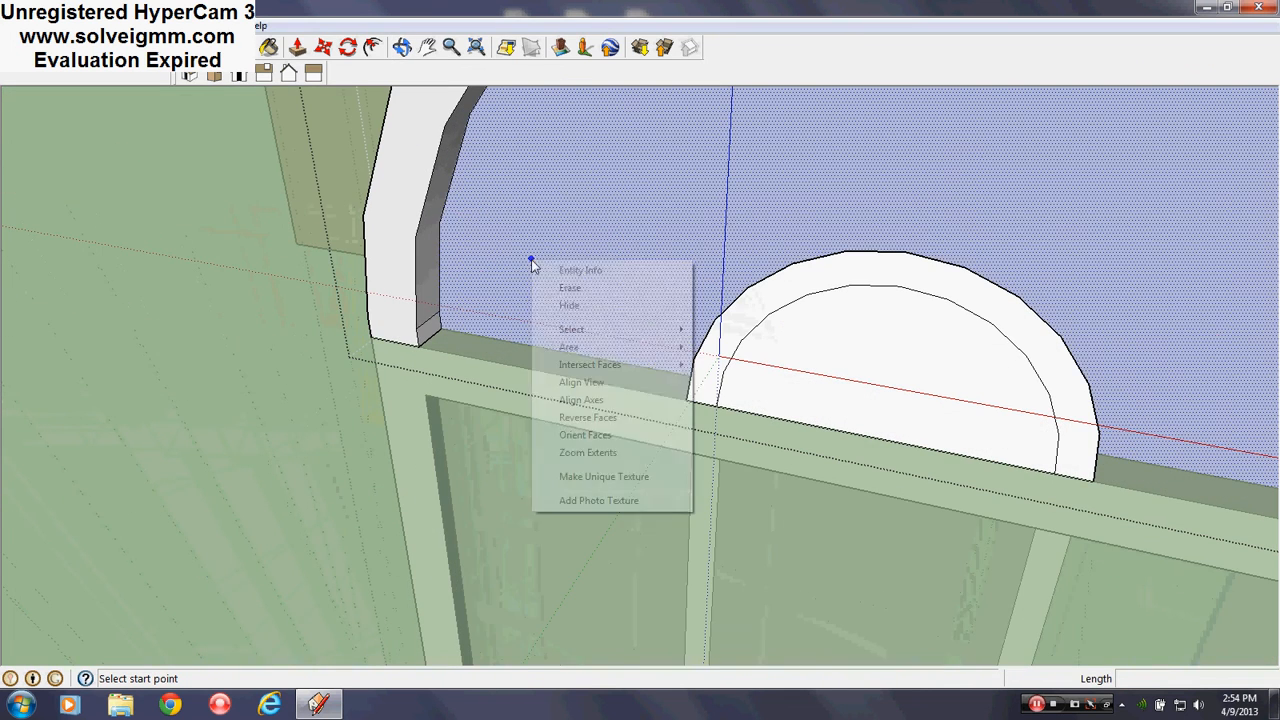
pyautogui.click(323, 47)
pyautogui.scroll(4, 460, 310)
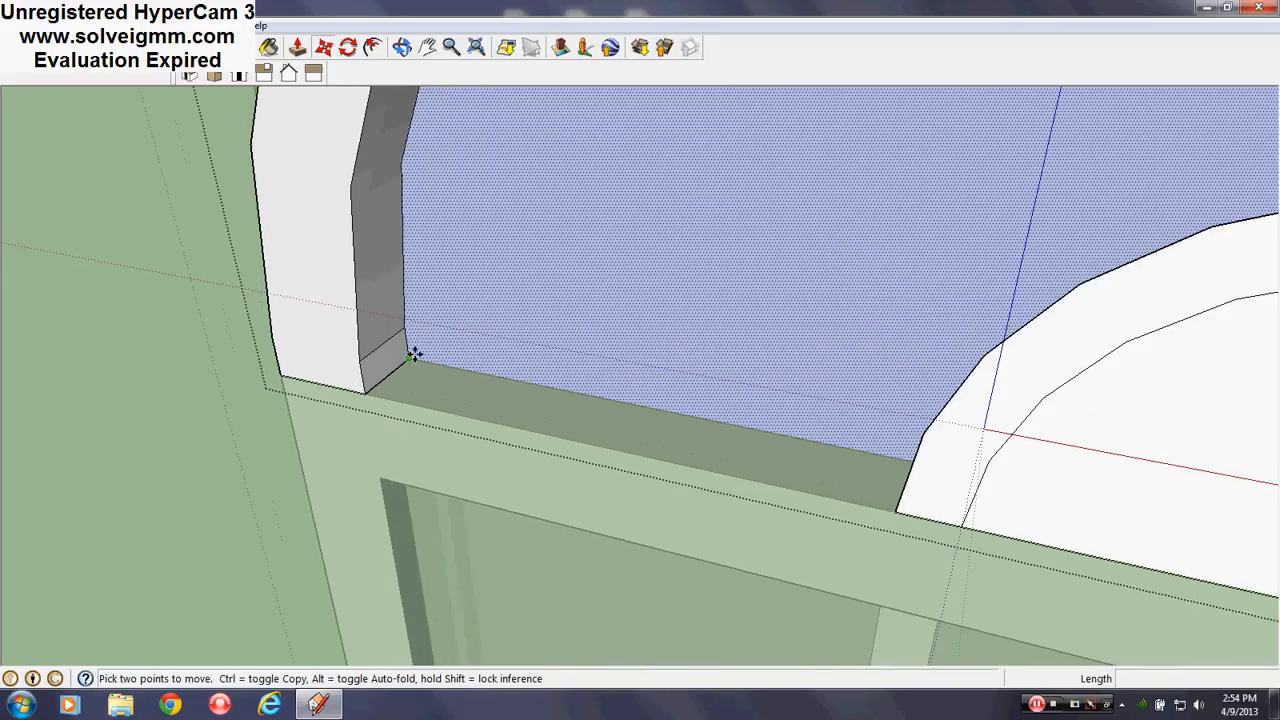
pyautogui.click(415, 355)
pyautogui.press('ctrl')
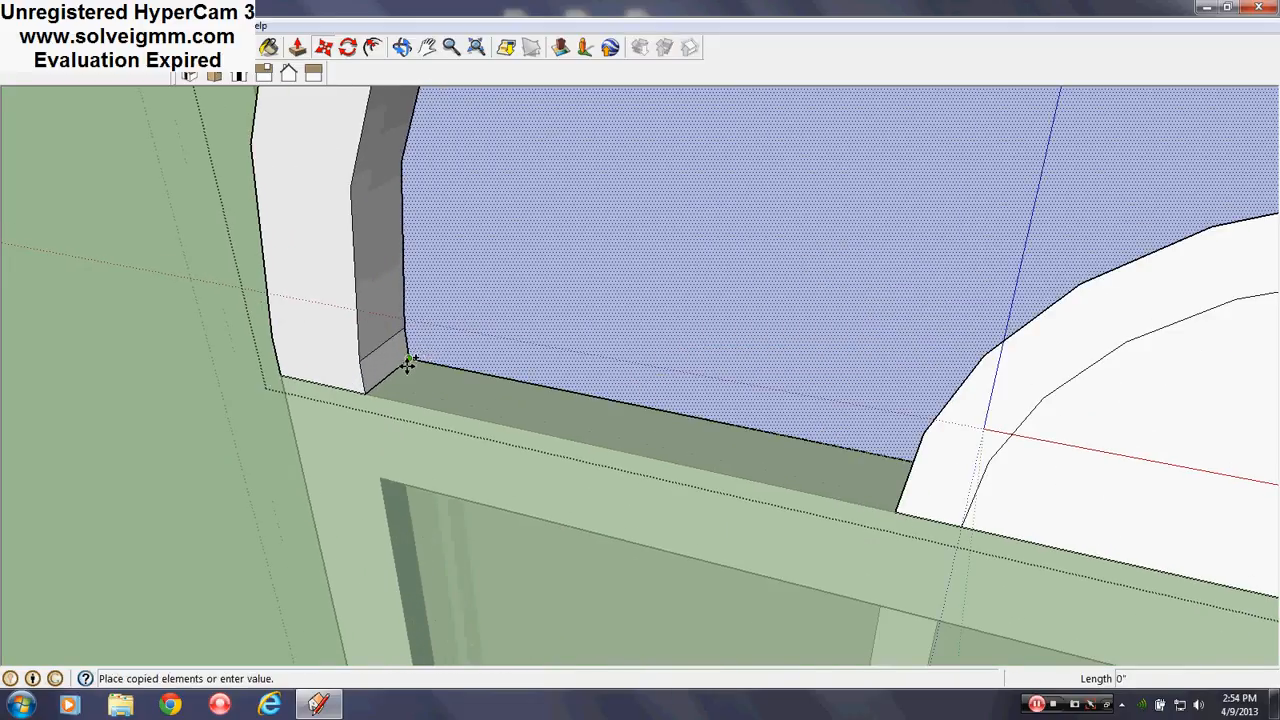
pyautogui.click(393, 375)
pyautogui.scroll(-4, 343, 360)
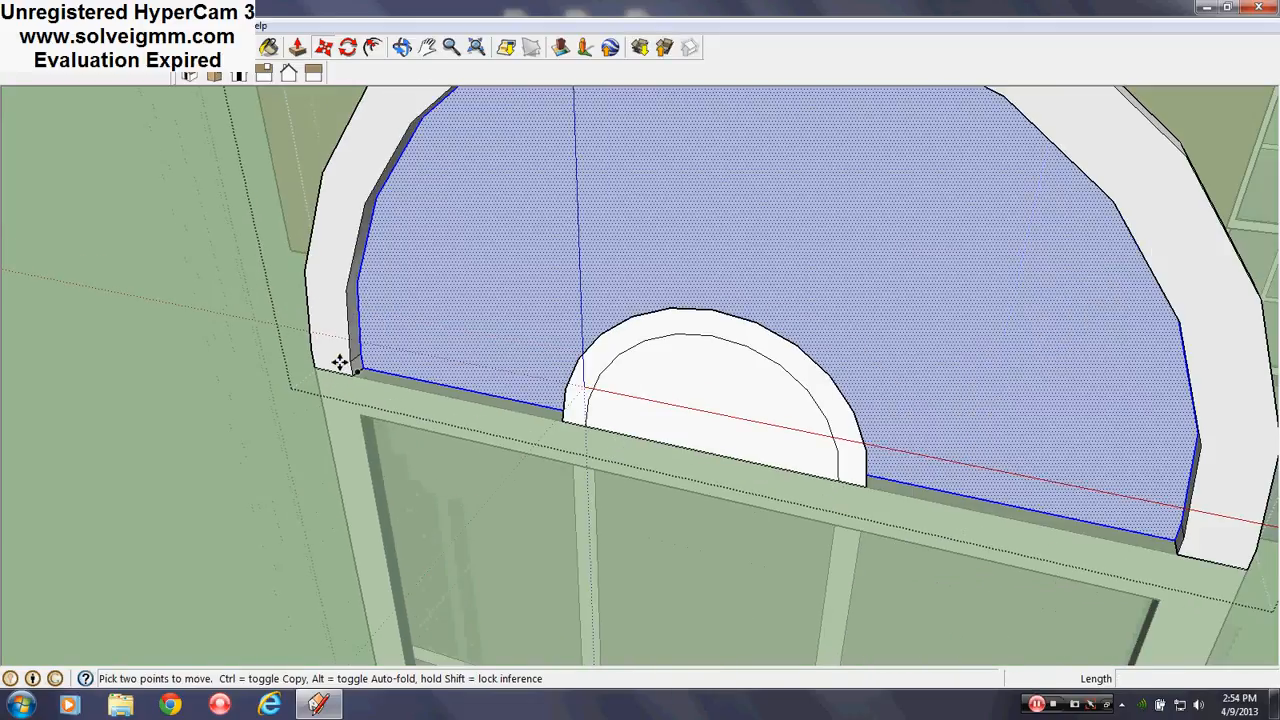
pyautogui.moveTo(466, 548); pyautogui.dragTo(667, 465, button='middle')
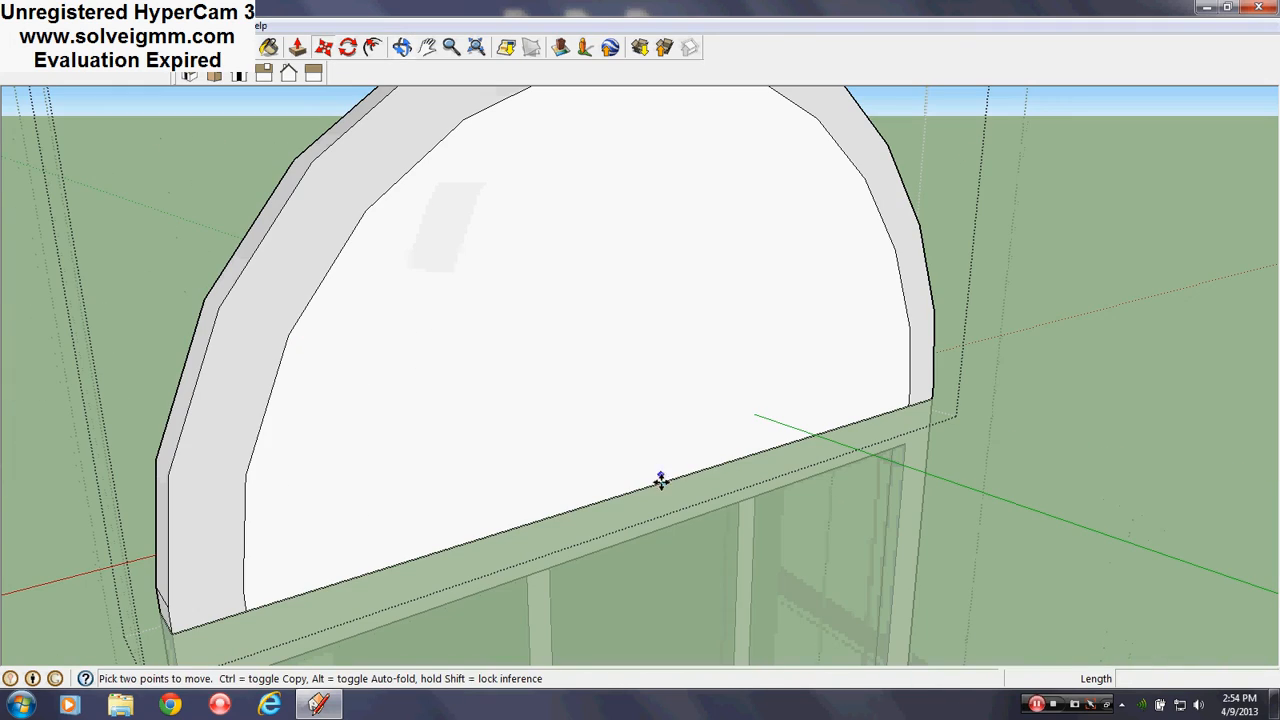
pyautogui.rightClick(663, 483)
pyautogui.click(703, 509)
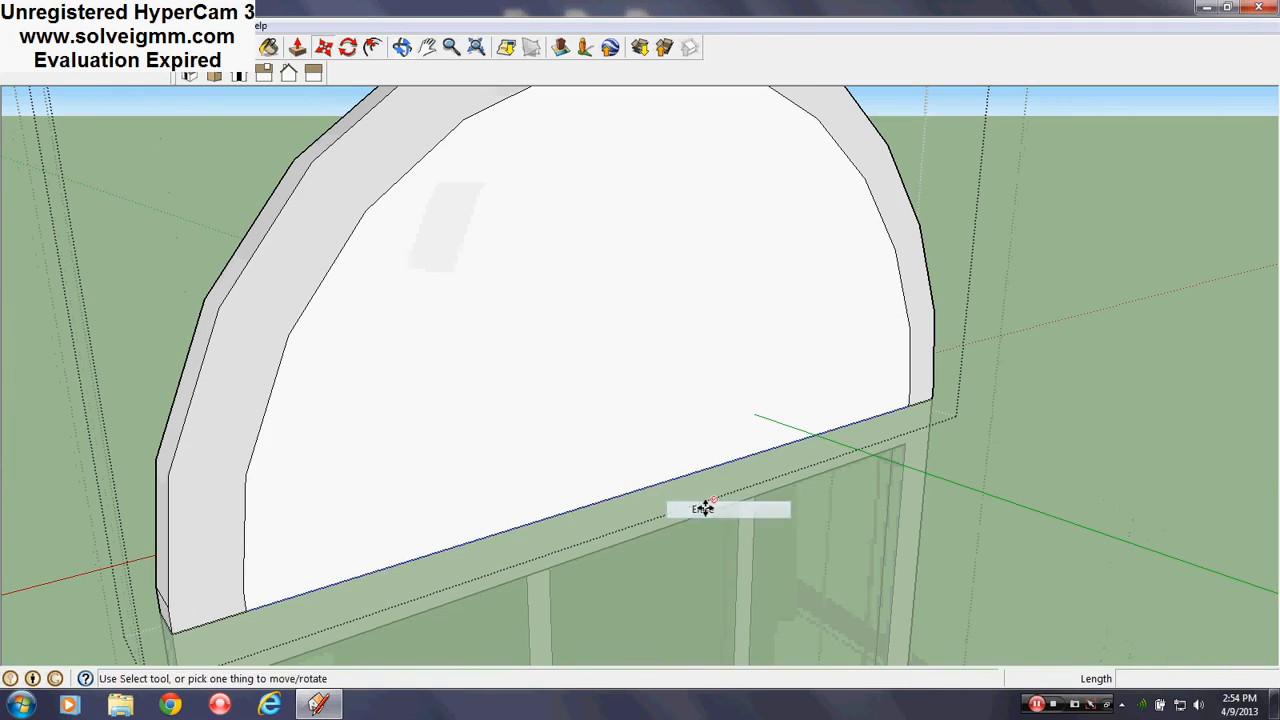
pyautogui.moveTo(703, 509)
pyautogui.mouseDown(button='middle')
pyautogui.moveTo(654, 457)
pyautogui.moveTo(980, 503)
pyautogui.mouseUp(button='middle')
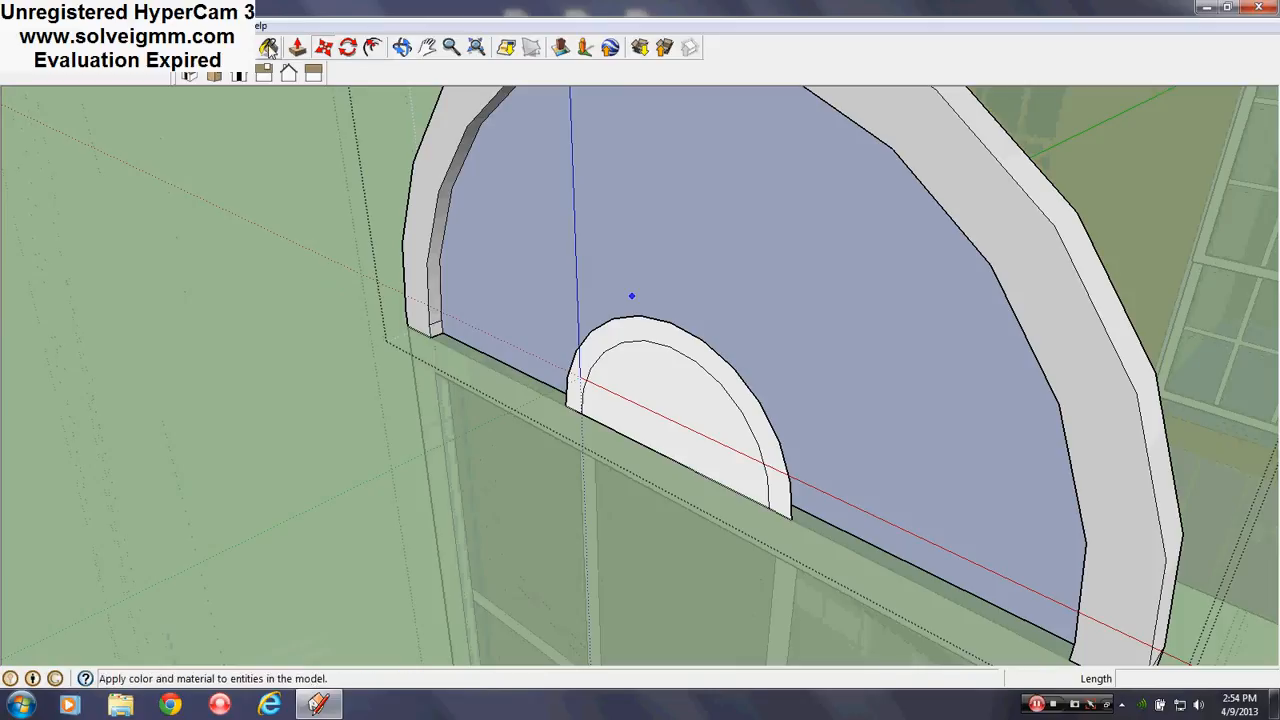
# Select the whole connected small semicircular arch
pyautogui.click(84, 47)
pyautogui.moveTo(778, 462); pyautogui.dragTo(837, 457, button='middle')
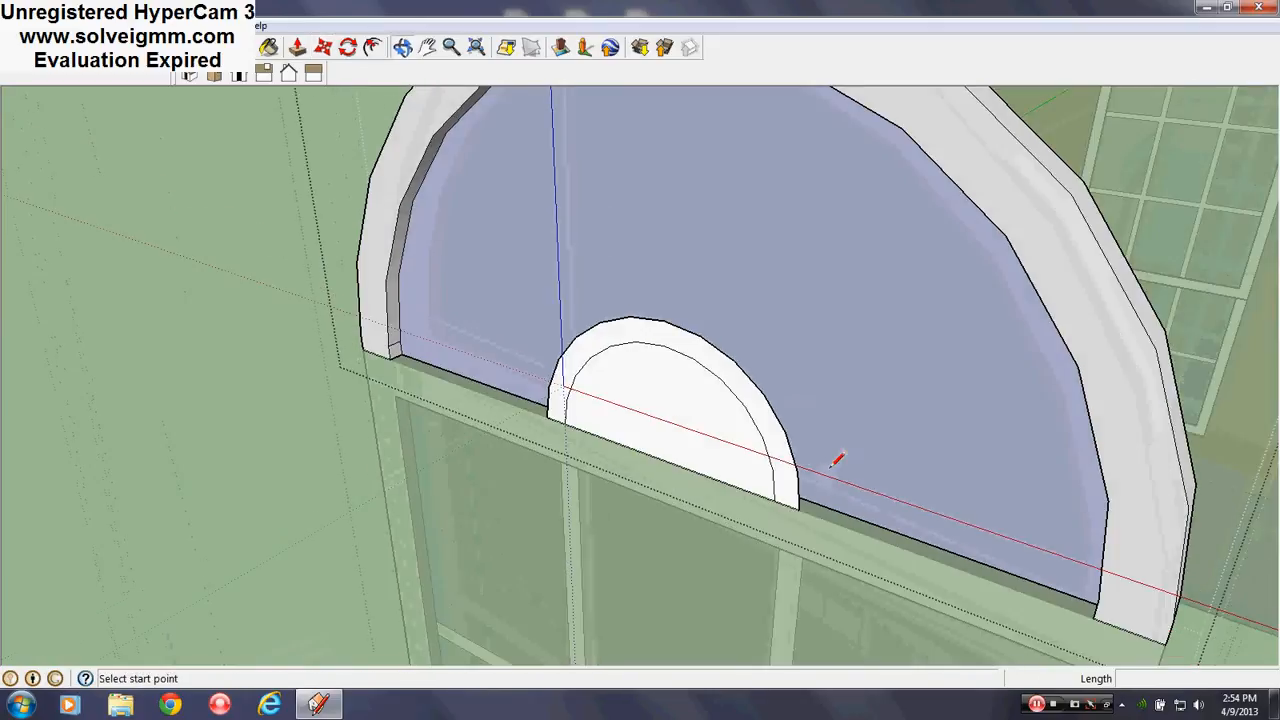
pyautogui.rightClick(676, 362)
pyautogui.moveTo(757, 437)
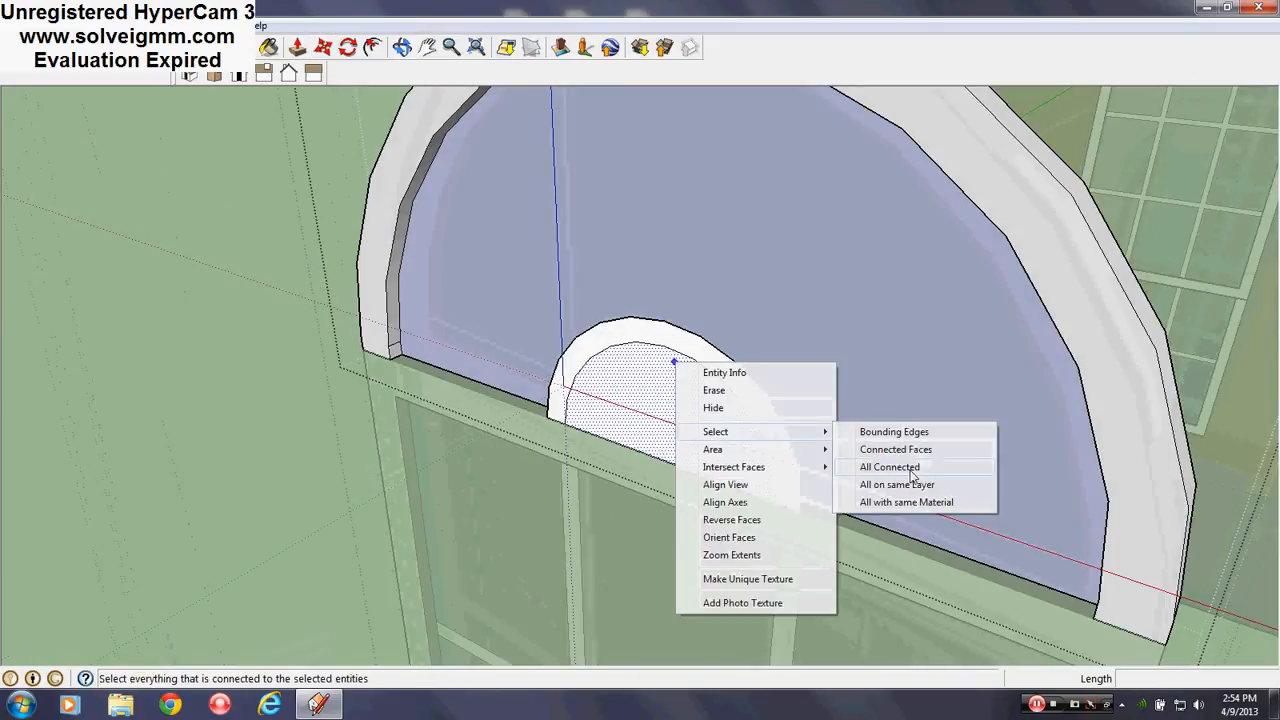
pyautogui.click(890, 467)
# Move the small arch 3/4" back into the pane and check the result
pyautogui.click(323, 47)
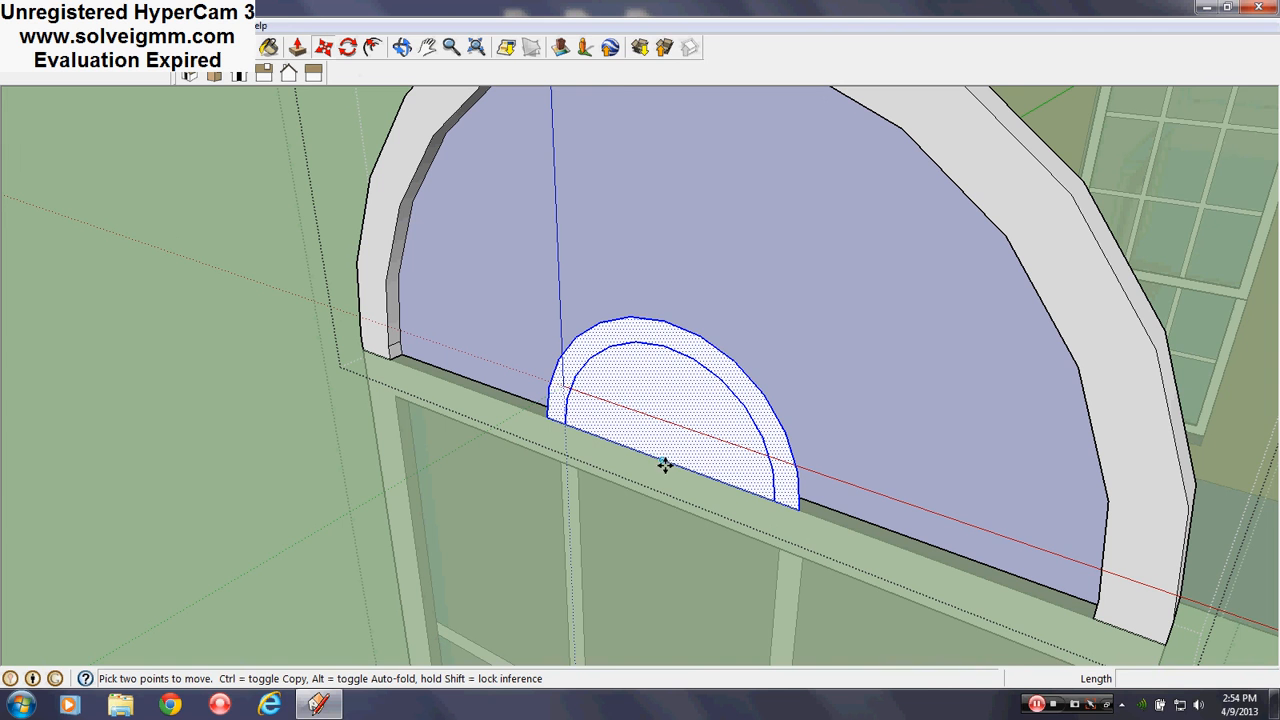
pyautogui.click(662, 455)
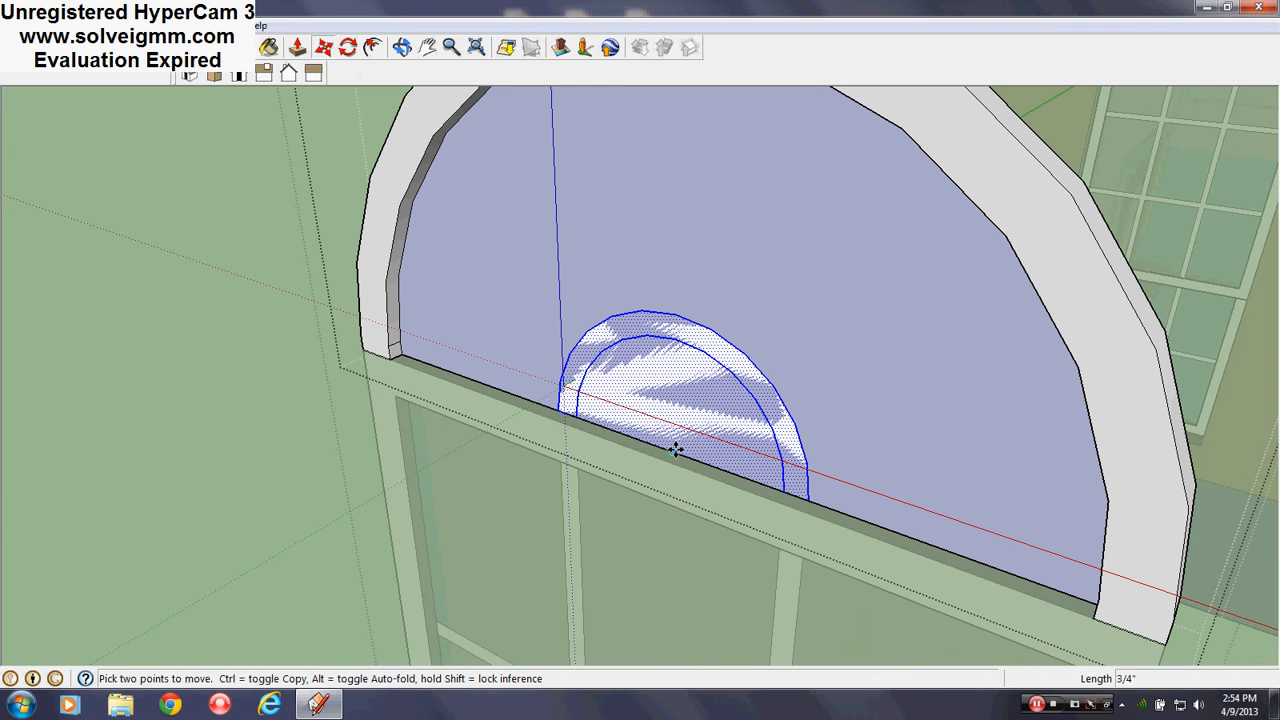
pyautogui.click(676, 451)
pyautogui.moveTo(674, 448); pyautogui.dragTo(318, 326, button='middle')
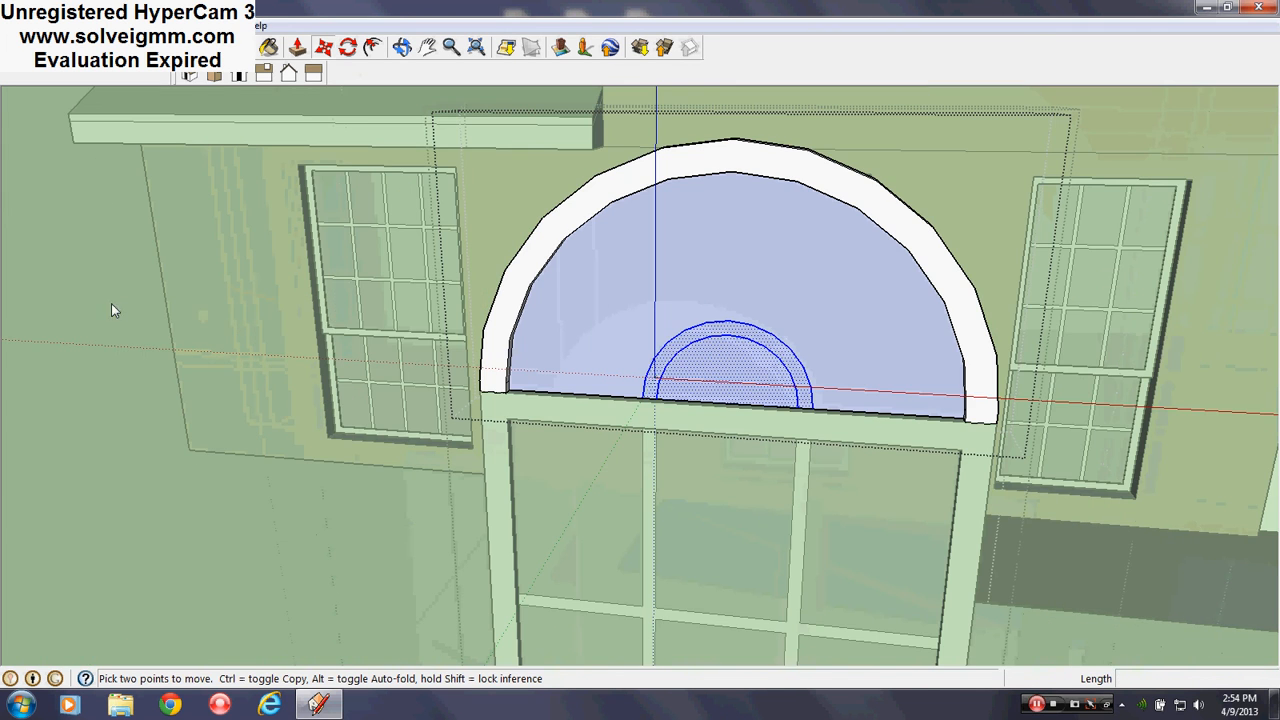
pyautogui.hotkey('ctrl', 'z')
pyautogui.moveTo(830, 429); pyautogui.dragTo(1008, 281, button='middle')
pyautogui.scroll(3, 711, 516)
pyautogui.moveTo(711, 516); pyautogui.dragTo(727, 466, button='middle')
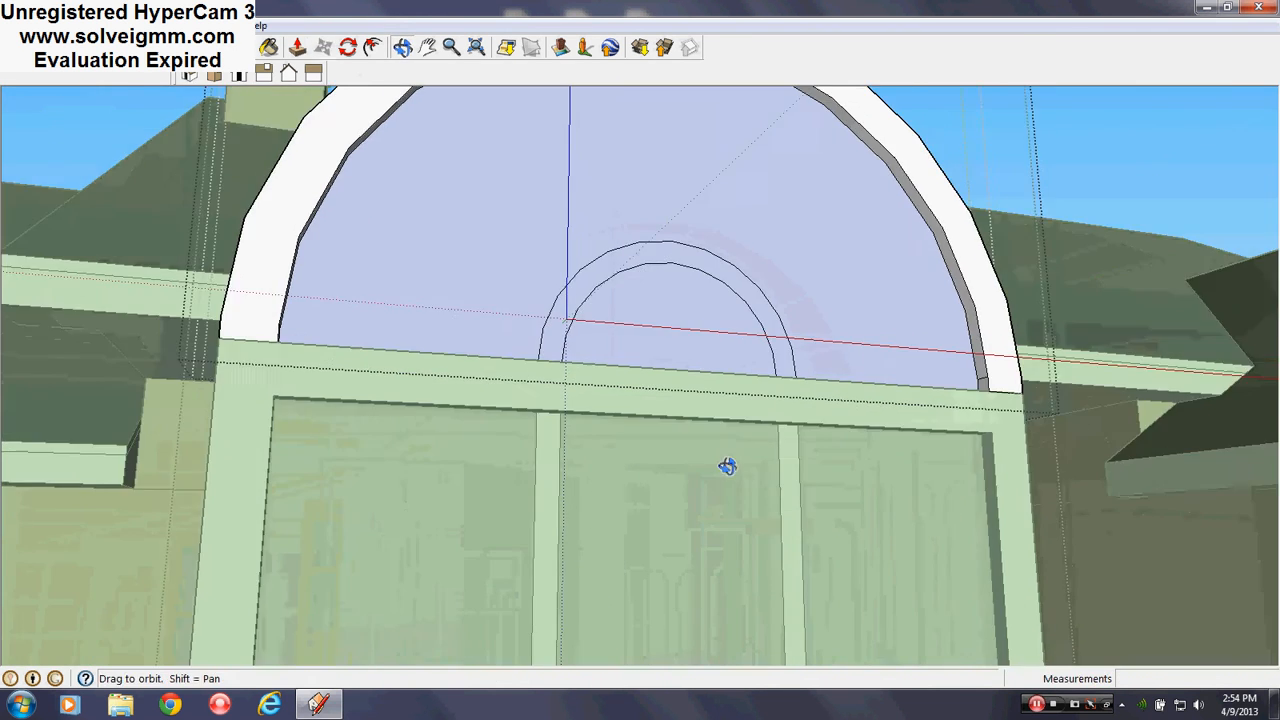
# Paint the inner semicircle, small arch band and large arch face in light and darker grey
pyautogui.scroll(-5, 727, 466)
pyautogui.press('b')
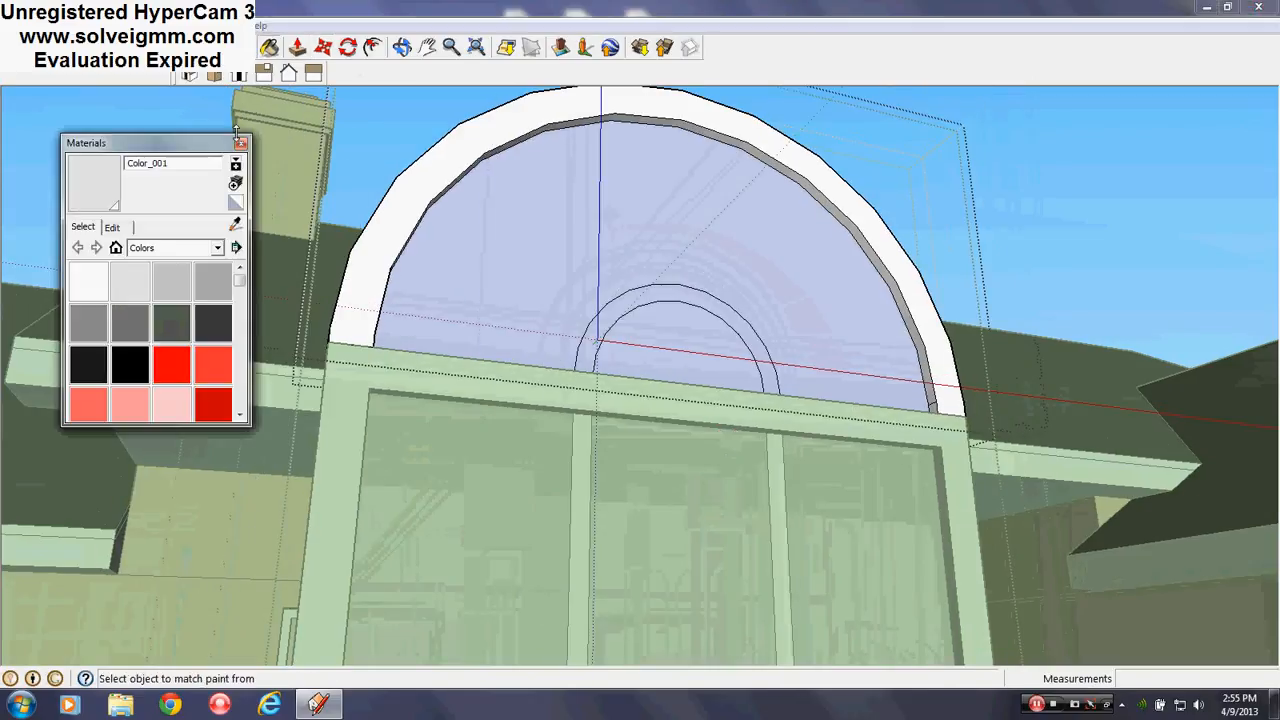
pyautogui.moveTo(518, 287); pyautogui.dragTo(672, 276, button='middle')
pyautogui.scroll(6, 680, 266)
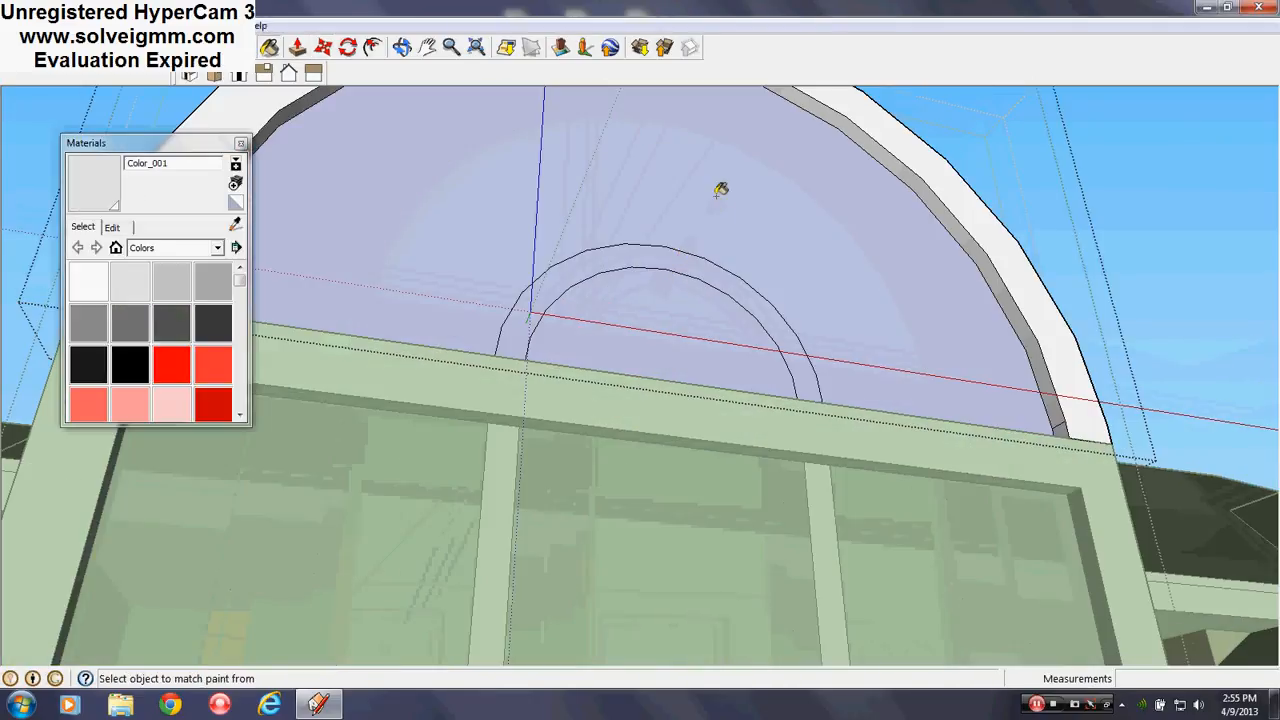
pyautogui.click(704, 318)
pyautogui.click(732, 278)
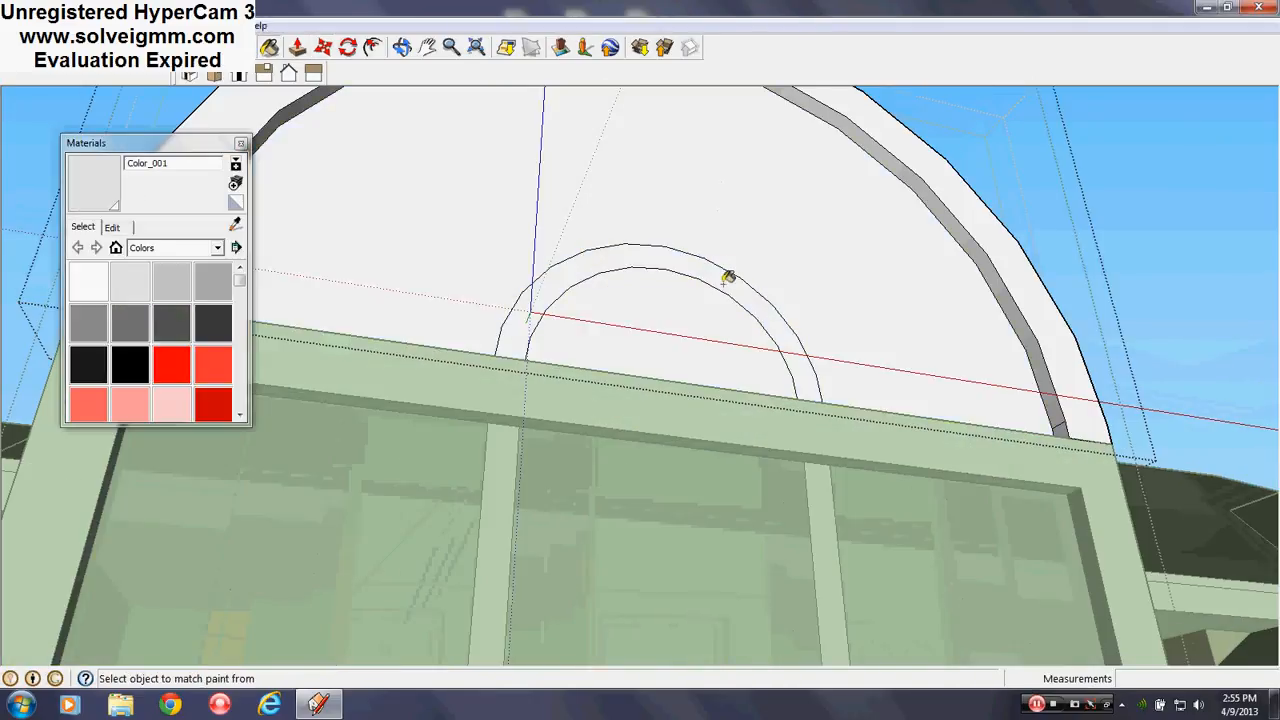
pyautogui.moveTo(731, 274)
pyautogui.mouseDown(button='middle')
pyautogui.moveTo(1043, 337)
pyautogui.moveTo(971, 449)
pyautogui.mouseUp(button='middle')
pyautogui.scroll(3, 942, 430)
pyautogui.click(936, 436)
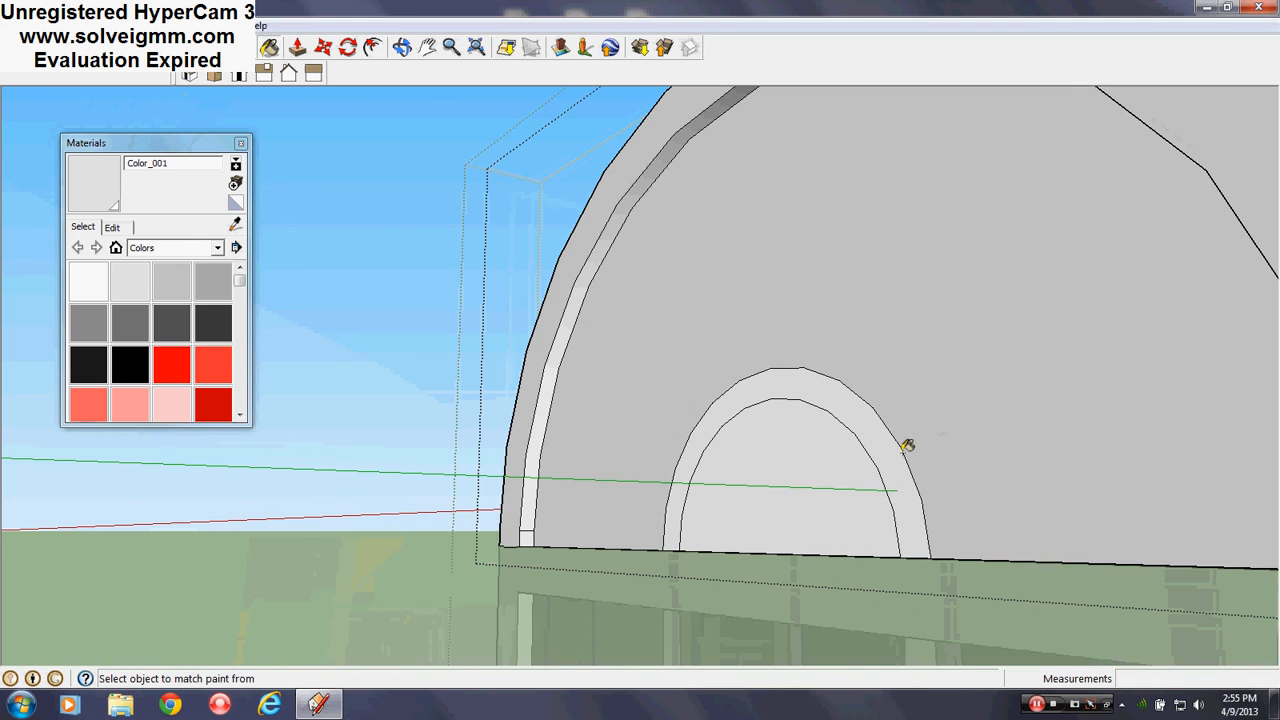
pyautogui.click(894, 457)
pyautogui.click(806, 459)
# Orbit to the front of the arch, close the Materials browser and take the Line tool
pyautogui.scroll(-6, 798, 312)
pyautogui.moveTo(860, 342); pyautogui.dragTo(438, 427, button='middle')
pyautogui.moveTo(740, 443); pyautogui.dragTo(850, 400, button='middle')
pyautogui.scroll(2, 735, 369)
pyautogui.scroll(3, 823, 307)
pyautogui.moveTo(823, 307); pyautogui.dragTo(771, 177, button='middle')
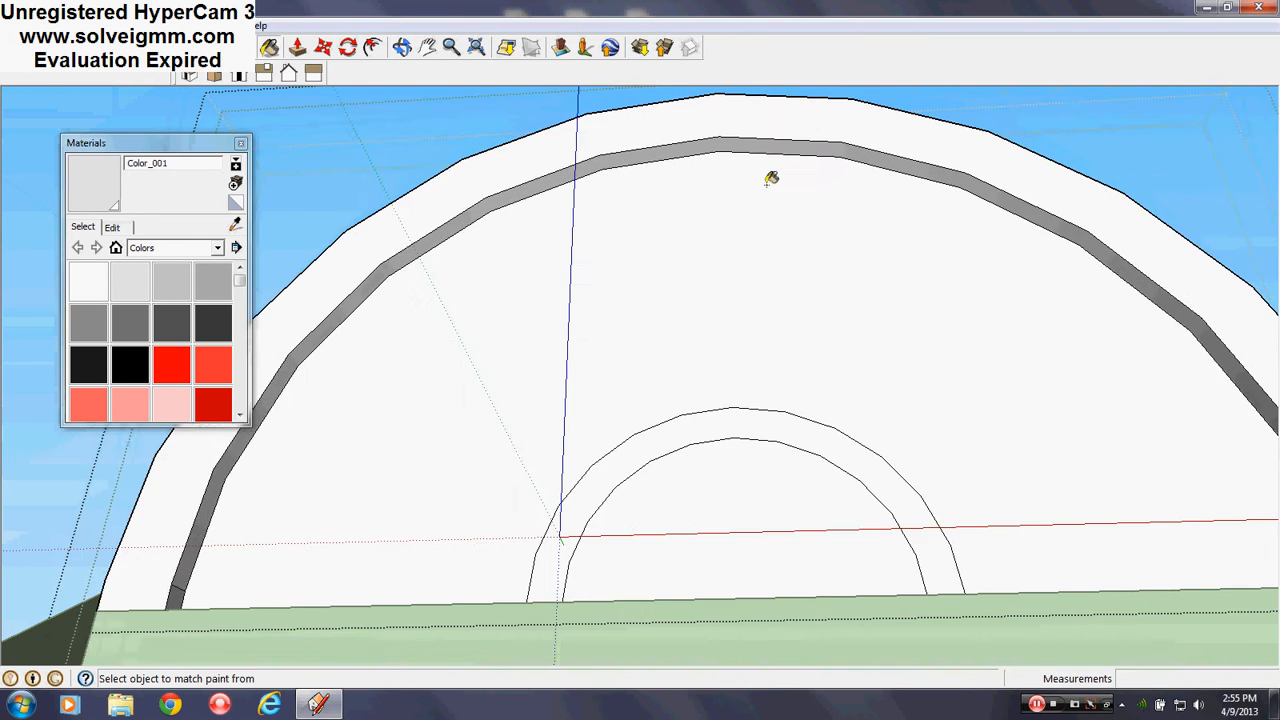
pyautogui.scroll(-2, 771, 177)
pyautogui.click(241, 145)
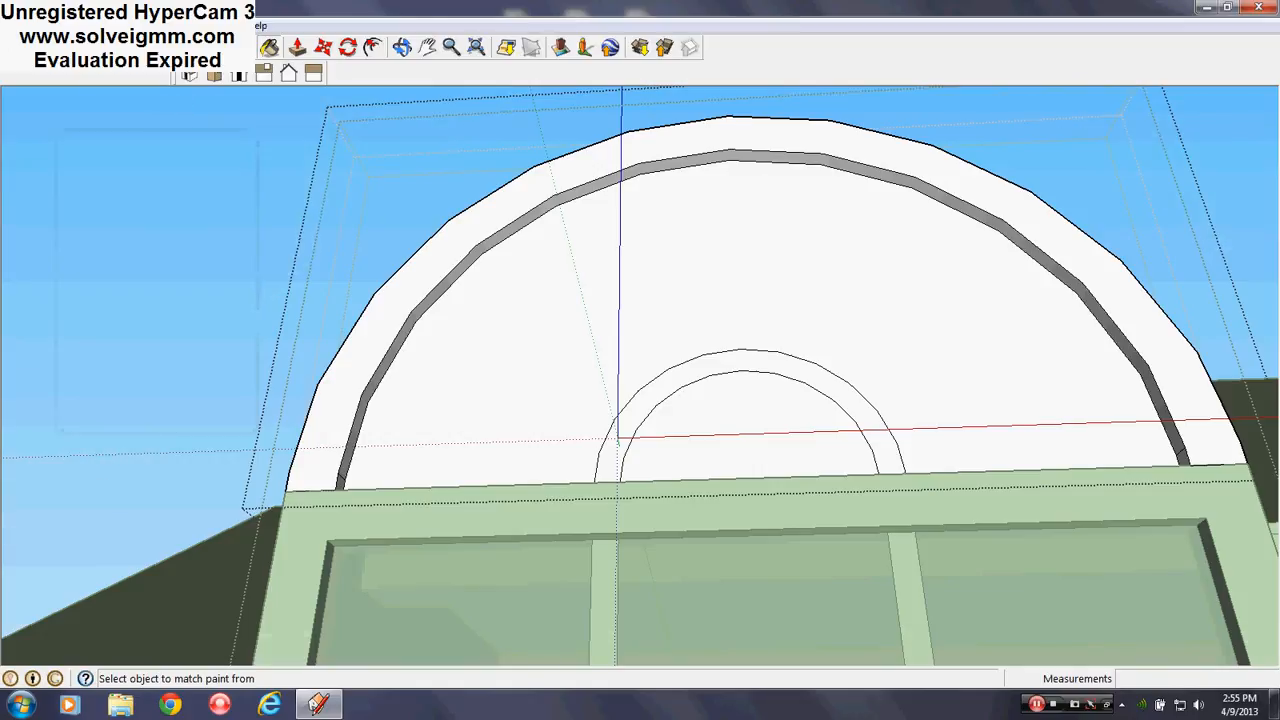
pyautogui.press('l')
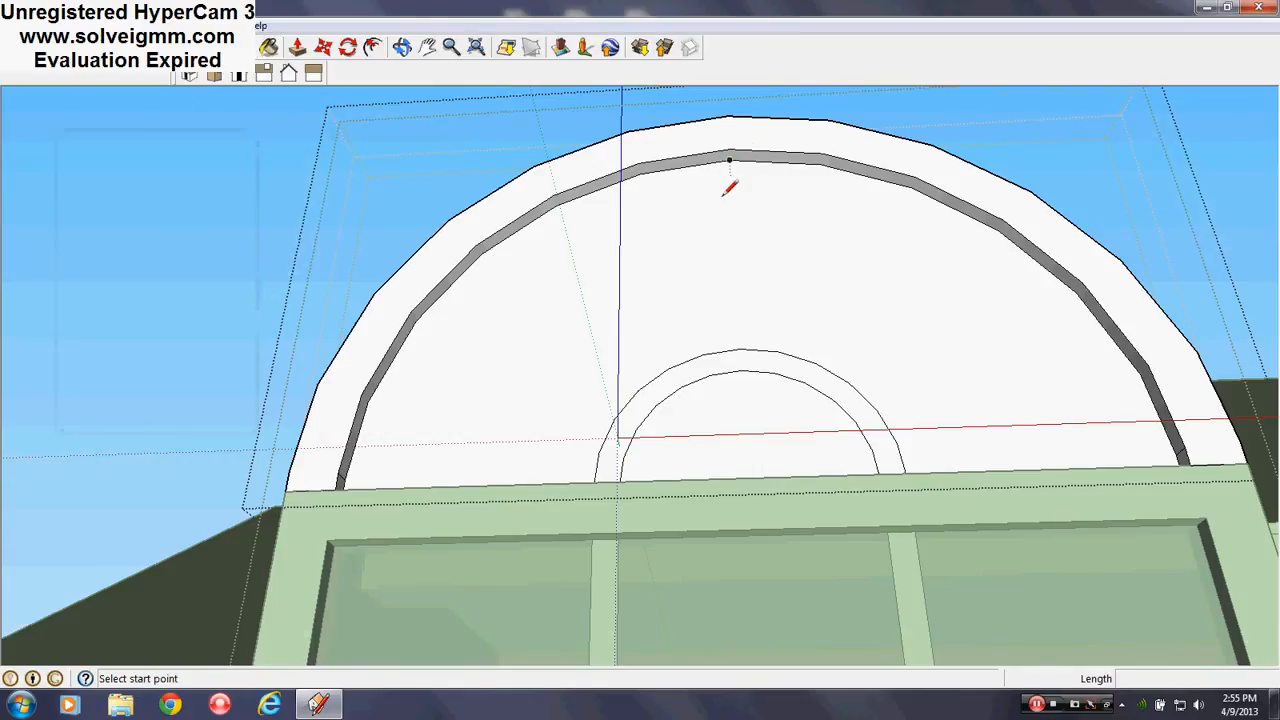
# Draw the vertical centre muntin from the inner arc's top up to the grey band
pyautogui.click(740, 348)
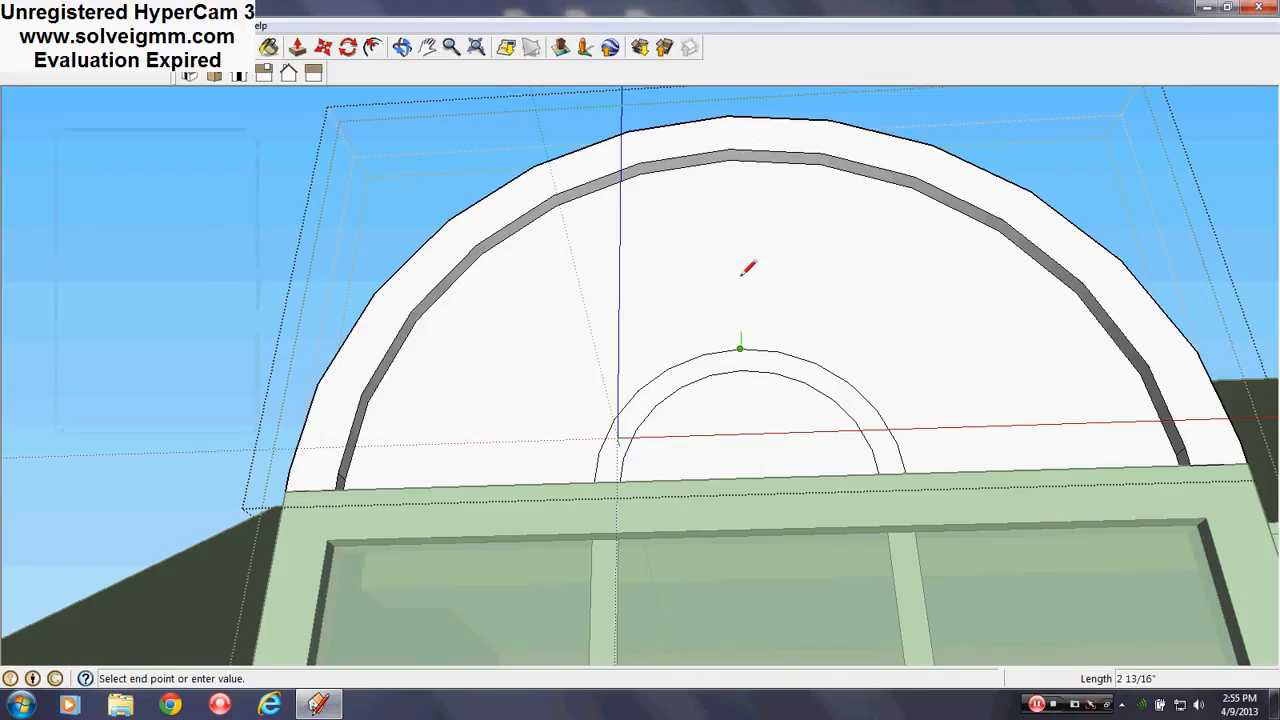
pyautogui.click(734, 152)
pyautogui.scroll(-1, 748, 420)
pyautogui.scroll(1, 749, 410)
pyautogui.moveTo(773, 290); pyautogui.dragTo(774, 251, button='middle')
pyautogui.scroll(1, 774, 252)
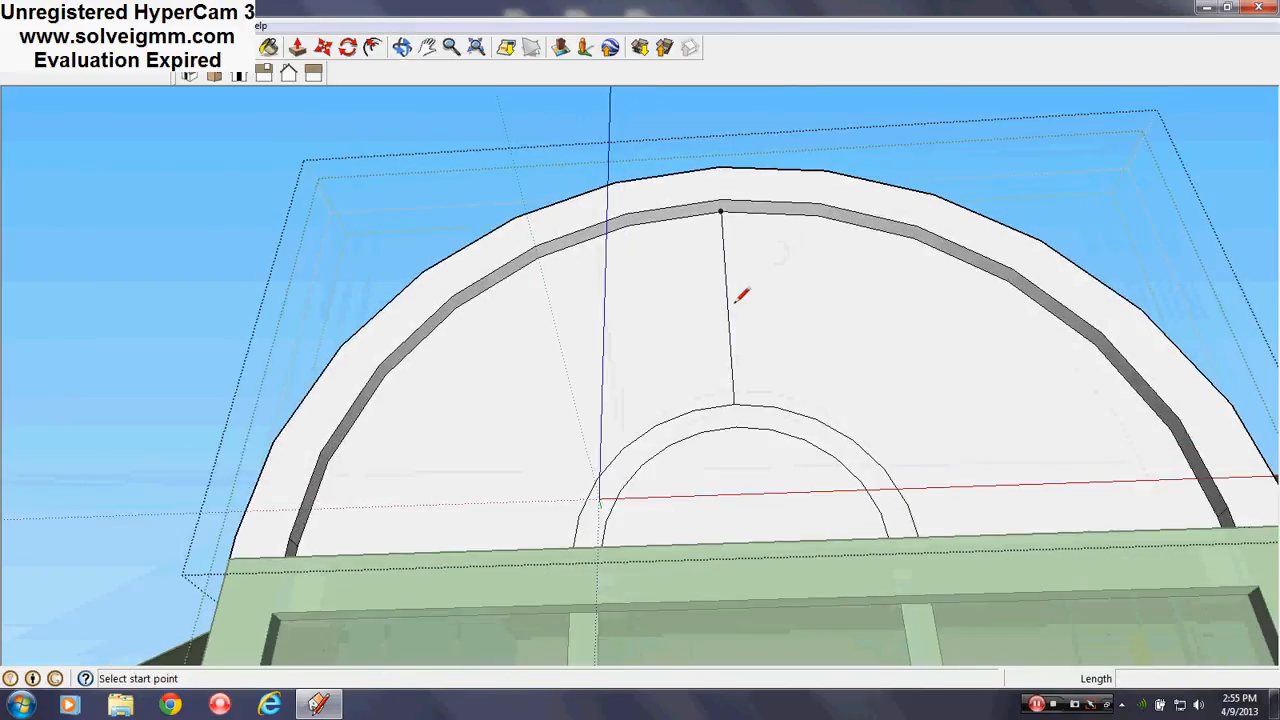
# Draw a right-hand radiating line from the inner arc to the grey band
pyautogui.click(853, 434)
pyautogui.click(1014, 271)
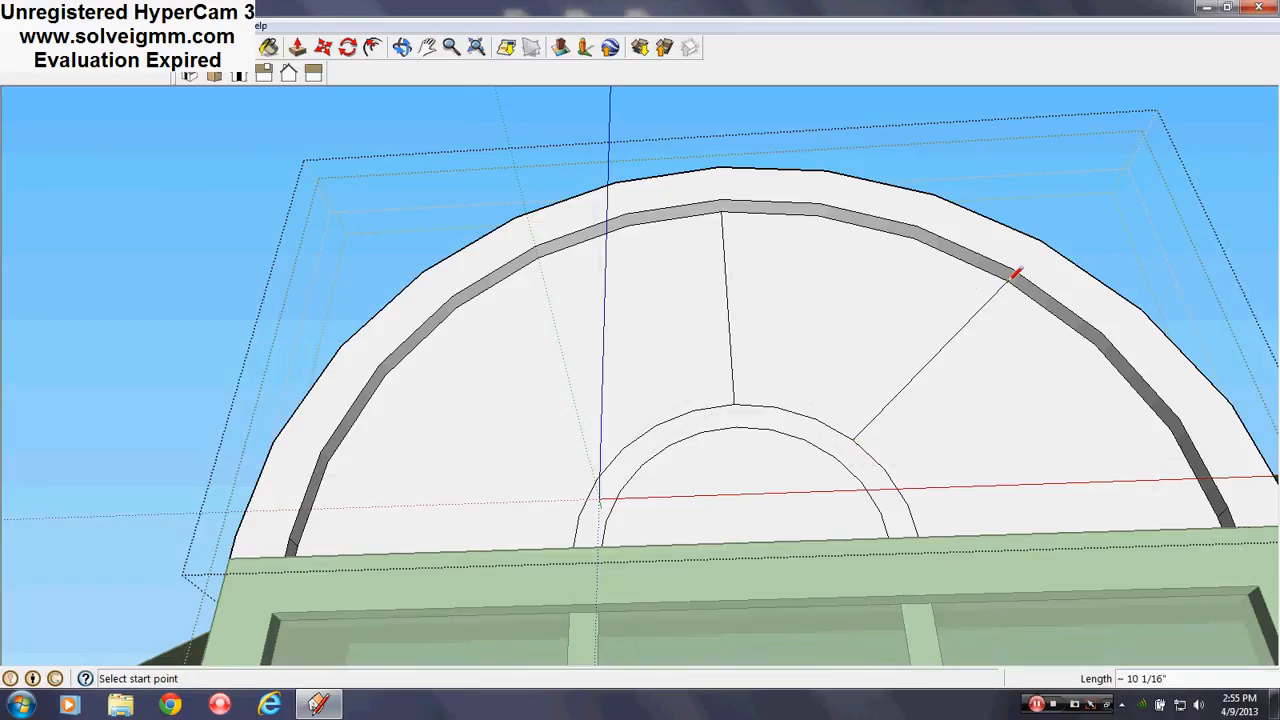
pyautogui.moveTo(1014, 271)
pyautogui.mouseDown(button='middle')
pyautogui.moveTo(876, 457)
pyautogui.moveTo(871, 406)
pyautogui.mouseUp(button='middle')
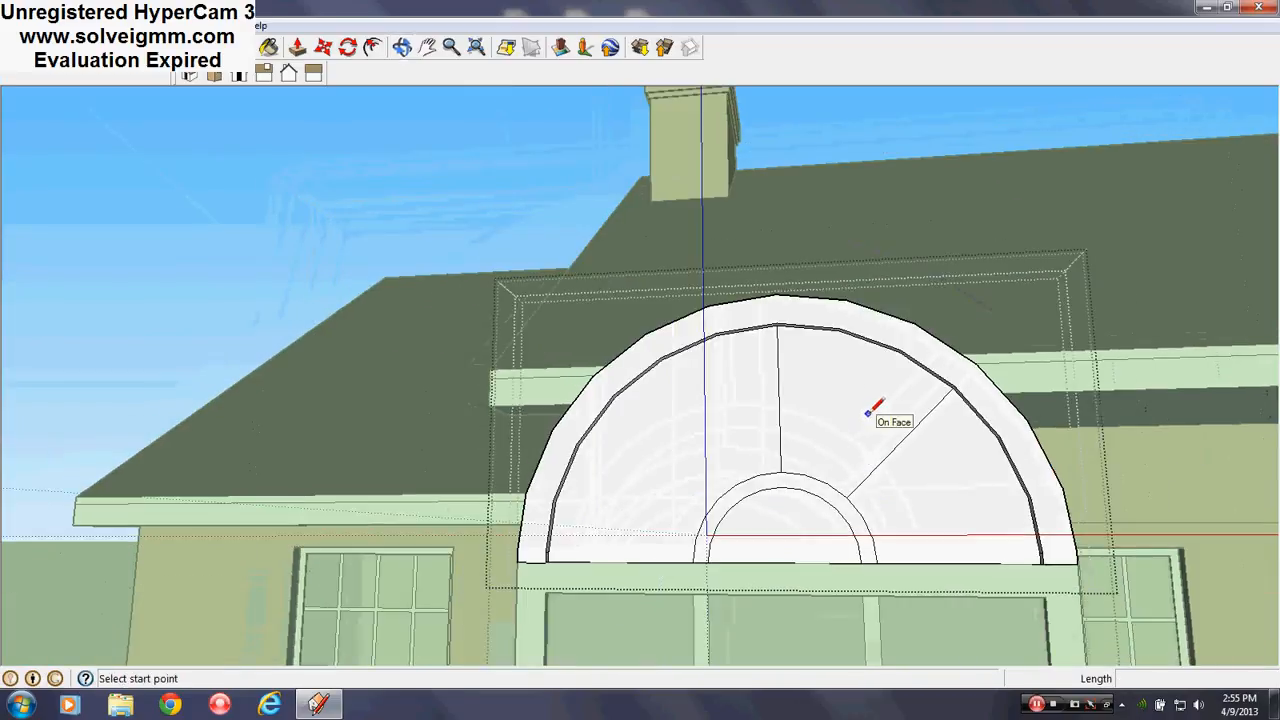
pyautogui.moveTo(888, 511)
pyautogui.mouseDown(button='middle')
pyautogui.moveTo(923, 406)
pyautogui.moveTo(923, 432)
pyautogui.mouseUp(button='middle')
pyautogui.scroll(-2, 924, 434)
pyautogui.scroll(3, 960, 465)
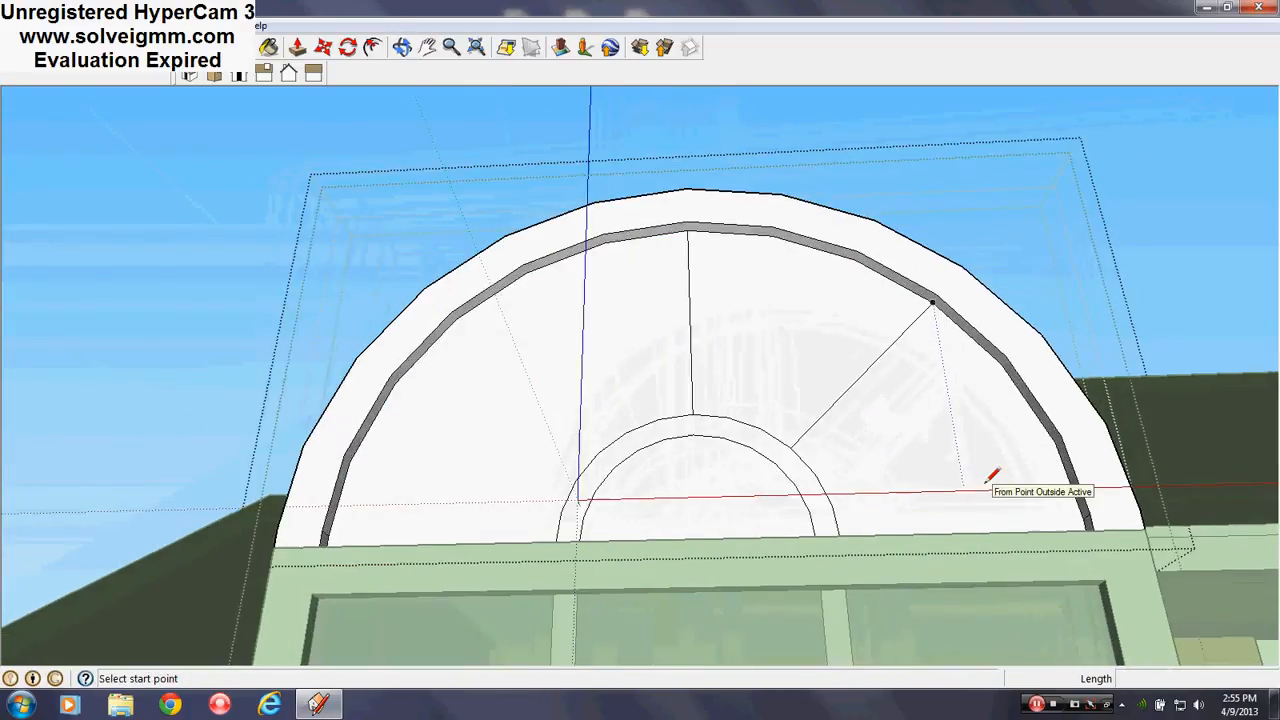
pyautogui.scroll(3, 862, 445)
pyautogui.moveTo(714, 403); pyautogui.dragTo(748, 384, button='middle')
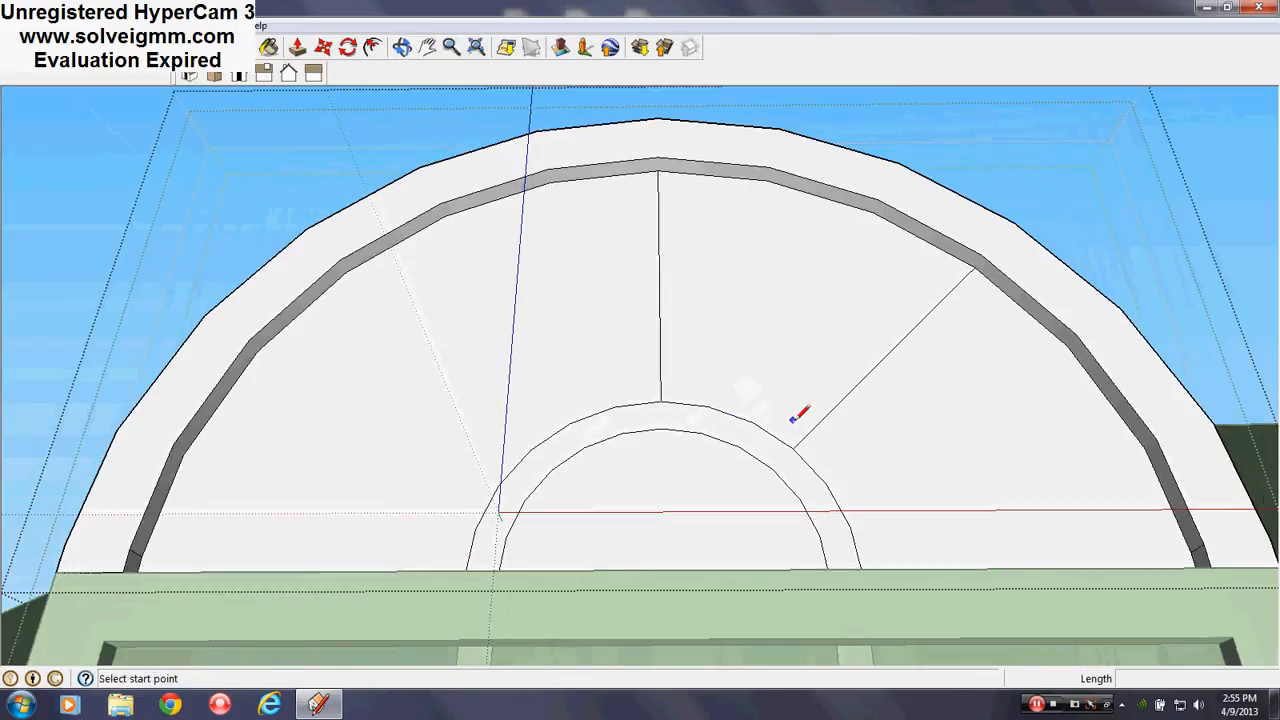
# Draw a matching left-side line to the grey band, then undo the diagonal muntins
pyautogui.click(531, 449)
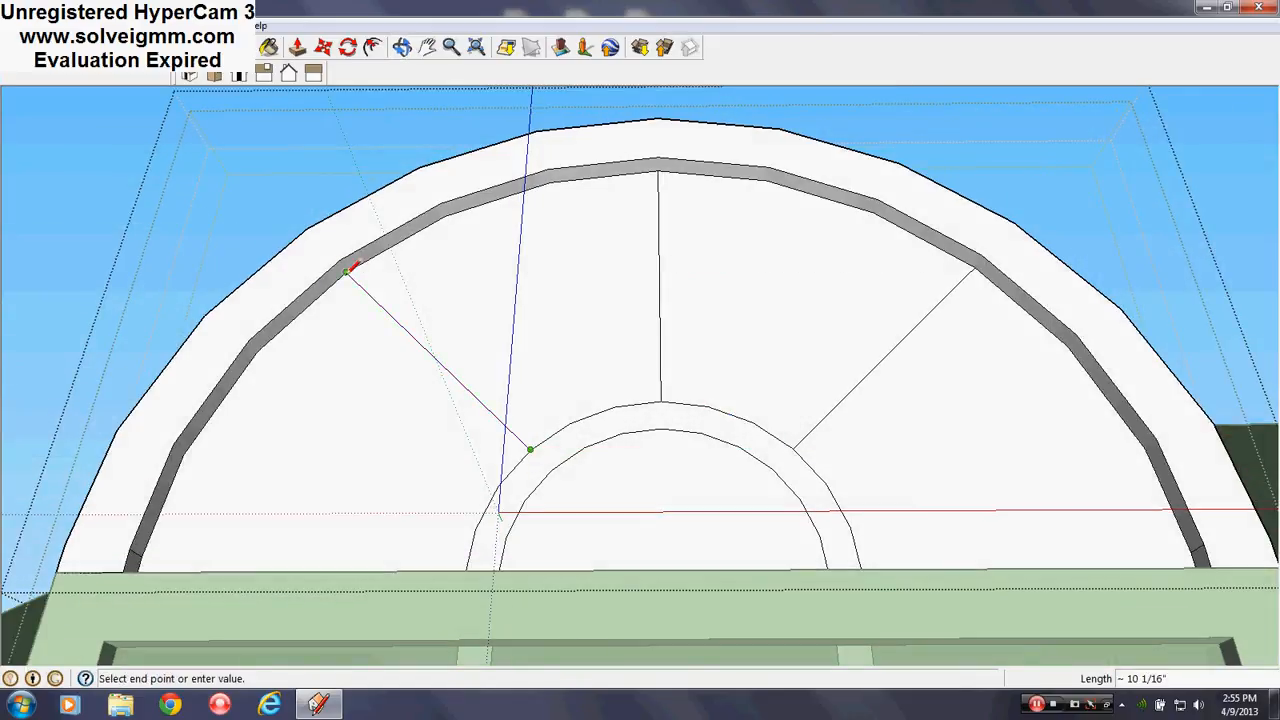
pyautogui.click(350, 270)
pyautogui.scroll(-5, 677, 286)
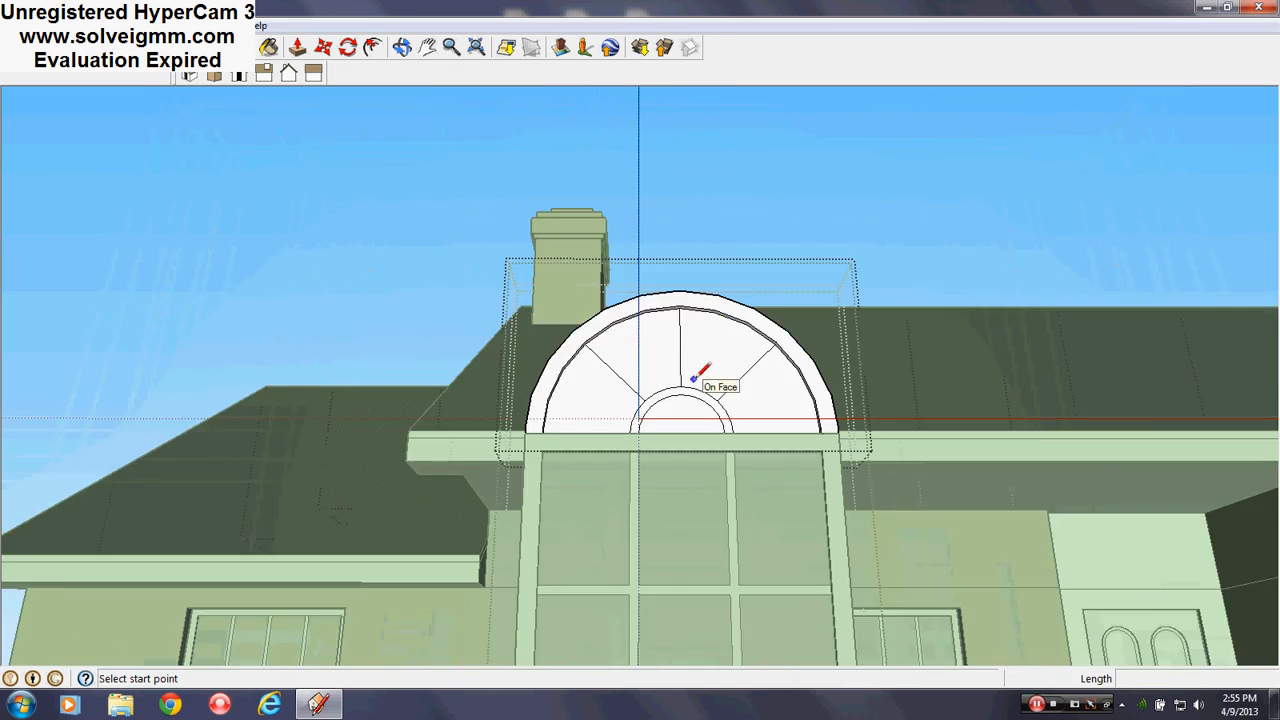
pyautogui.moveTo(694, 366); pyautogui.dragTo(714, 460, button='middle')
pyautogui.scroll(-3, 714, 460)
pyautogui.scroll(5, 693, 428)
pyautogui.scroll(3, 702, 376)
pyautogui.moveTo(702, 374)
pyautogui.mouseDown(button='middle')
pyautogui.moveTo(708, 326)
pyautogui.moveTo(751, 270)
pyautogui.mouseUp(button='middle')
pyautogui.hotkey('ctrl', 'z')
pyautogui.hotkey('ctrl', 'z')
# Draw a guide diagonal from the grey band's top to the arch's lower-right corner, plus a base-to-top inner-arc line
pyautogui.moveTo(871, 366)
pyautogui.mouseDown(button='middle')
pyautogui.moveTo(854, 489)
pyautogui.moveTo(983, 510)
pyautogui.moveTo(737, 297)
pyautogui.moveTo(686, 189)
pyautogui.mouseUp(button='middle')
pyautogui.click(668, 186)
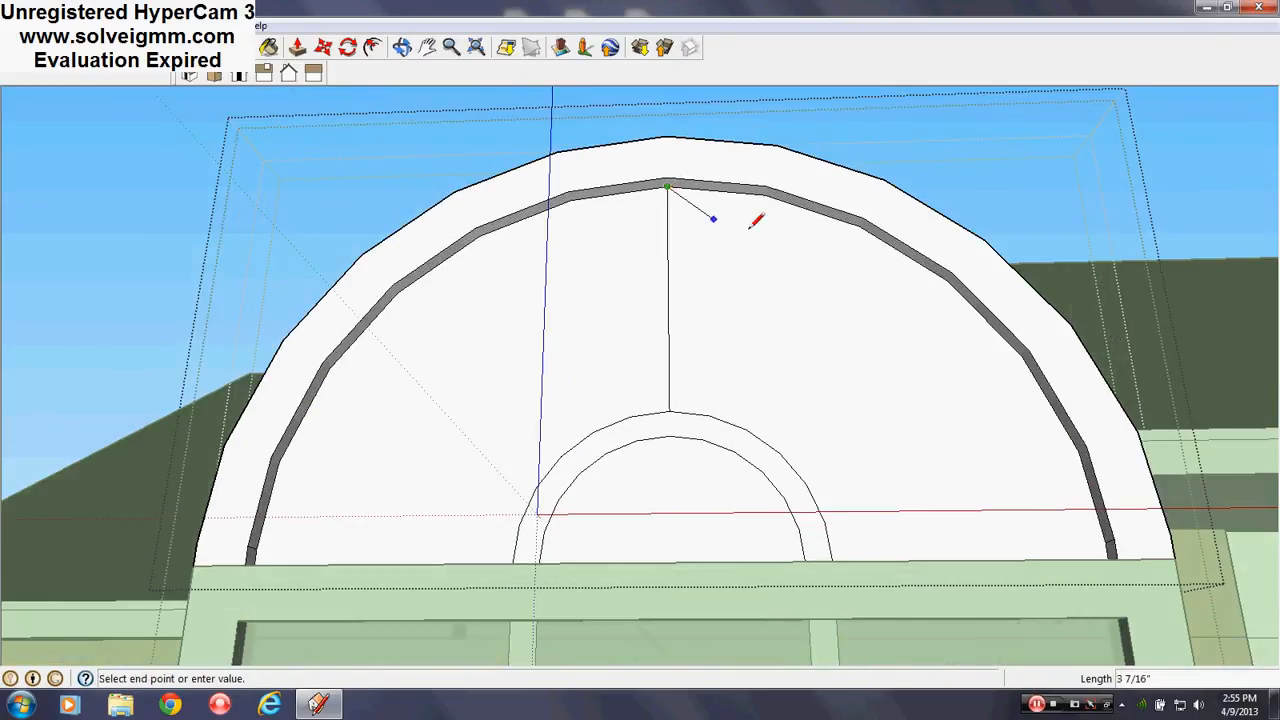
pyautogui.scroll(3, 1020, 500)
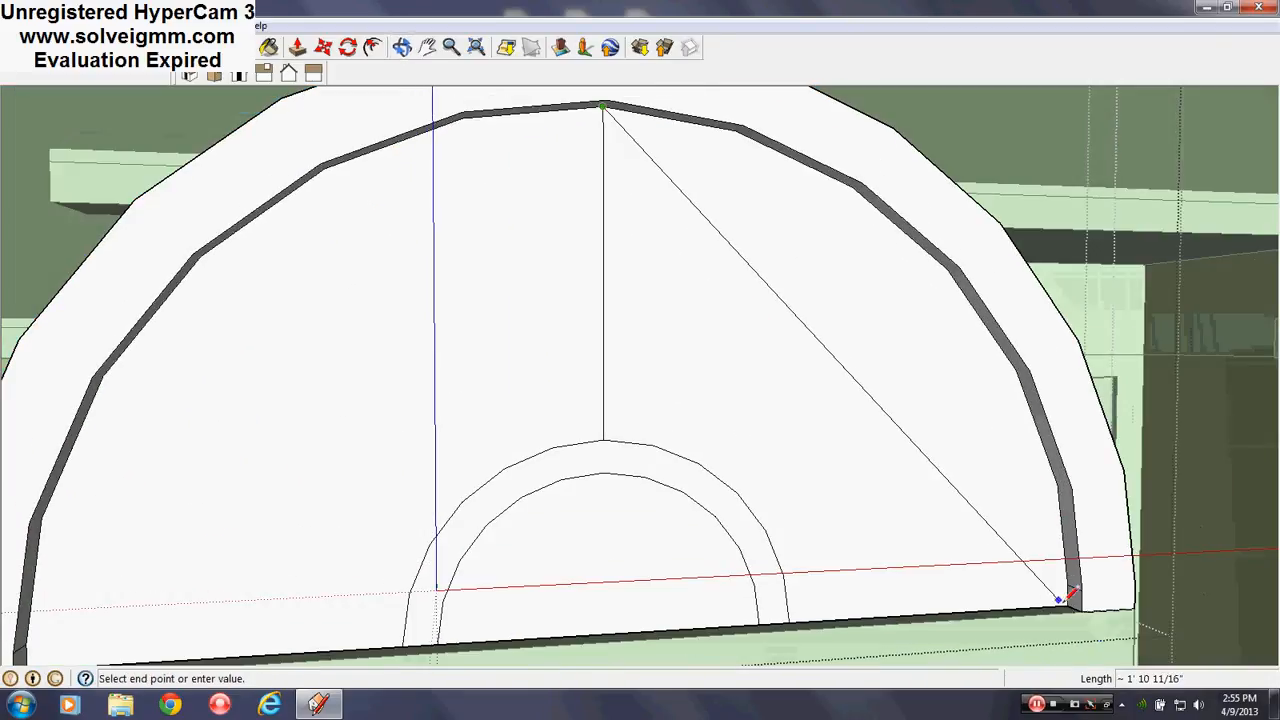
pyautogui.click(1067, 604)
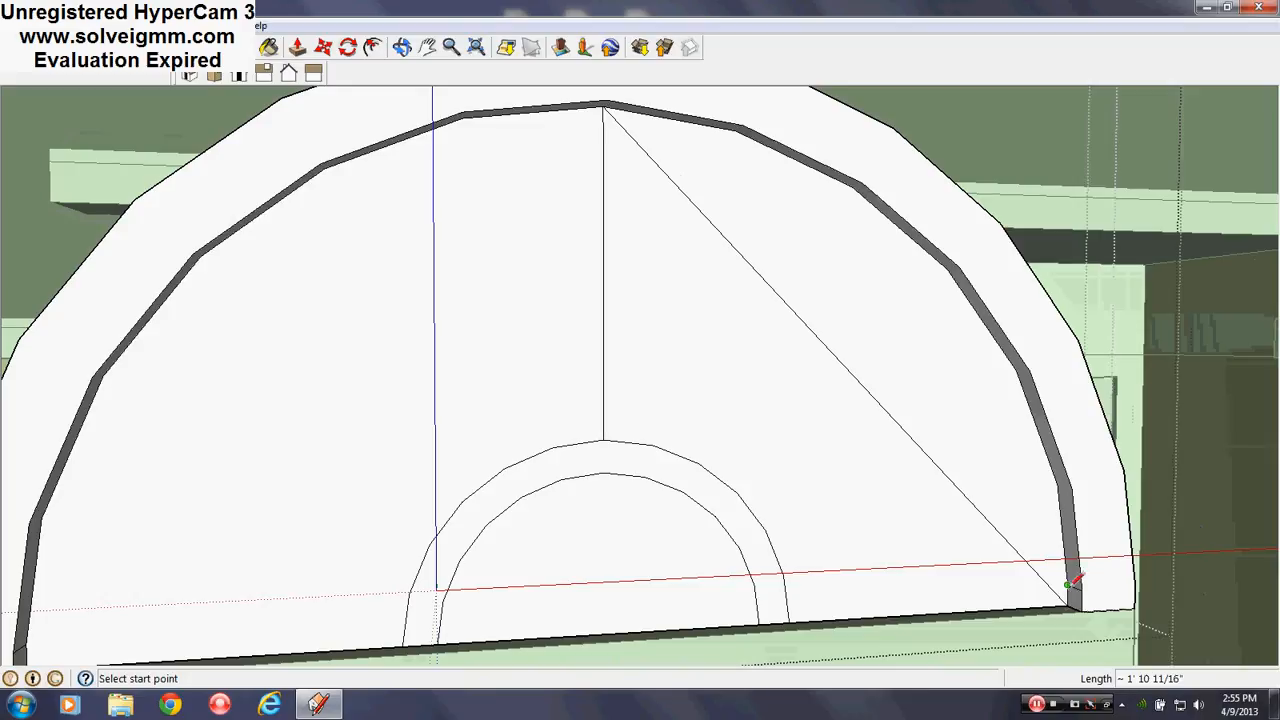
pyautogui.click(603, 440)
pyautogui.click(789, 620)
pyautogui.scroll(4, 789, 620)
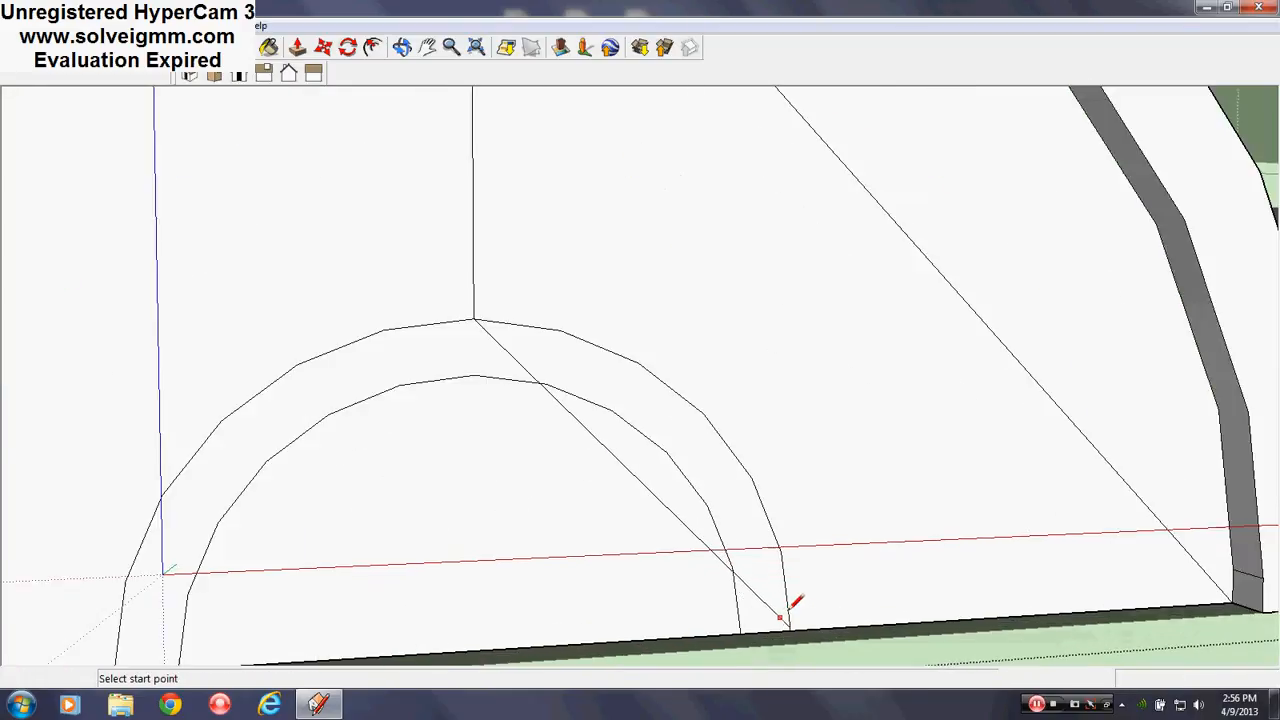
pyautogui.hotkey('ctrl', 'z')
pyautogui.click(789, 632)
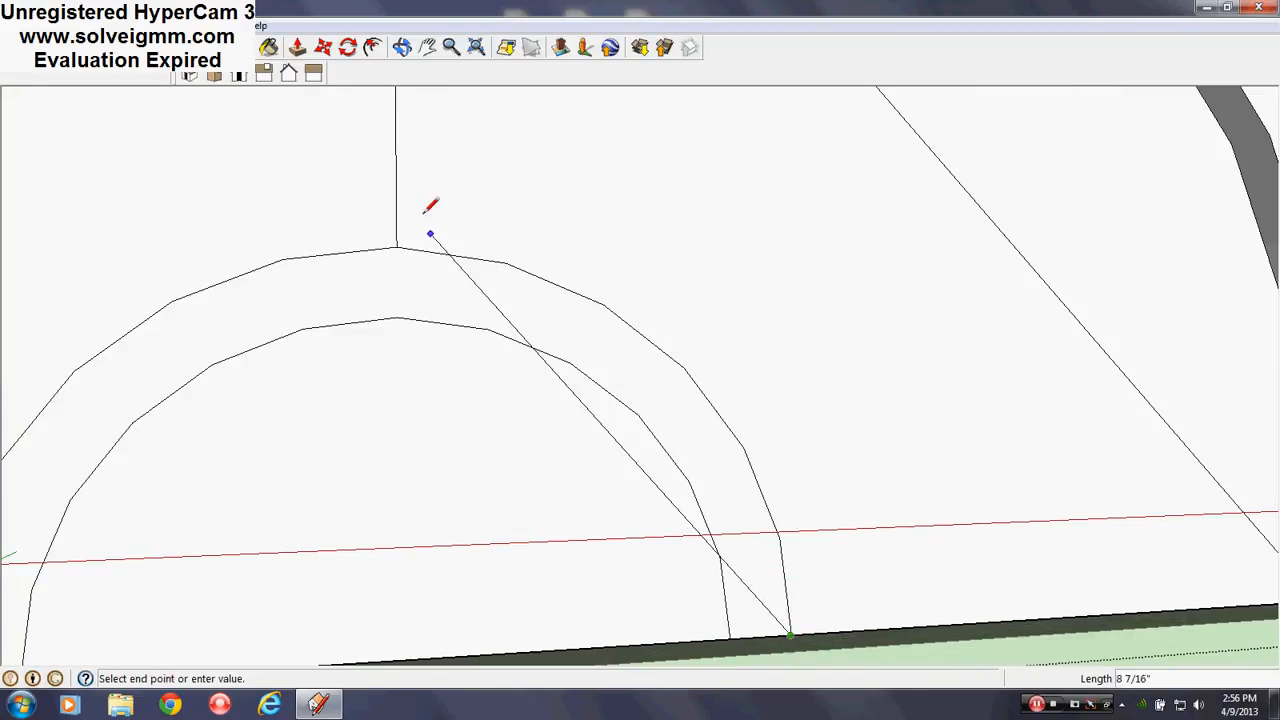
pyautogui.click(397, 247)
# Draw a short line from the long diagonal guide down to the inner arc
pyautogui.scroll(2, 799, 620)
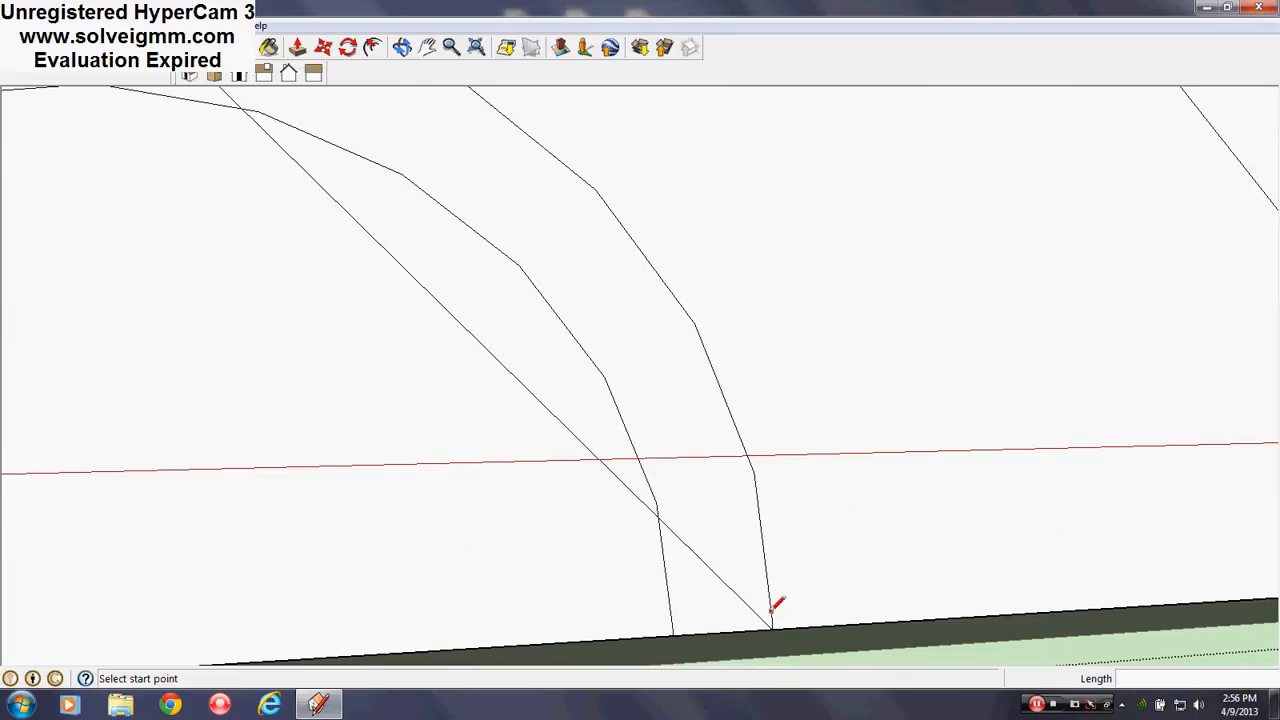
pyautogui.scroll(-6, 773, 626)
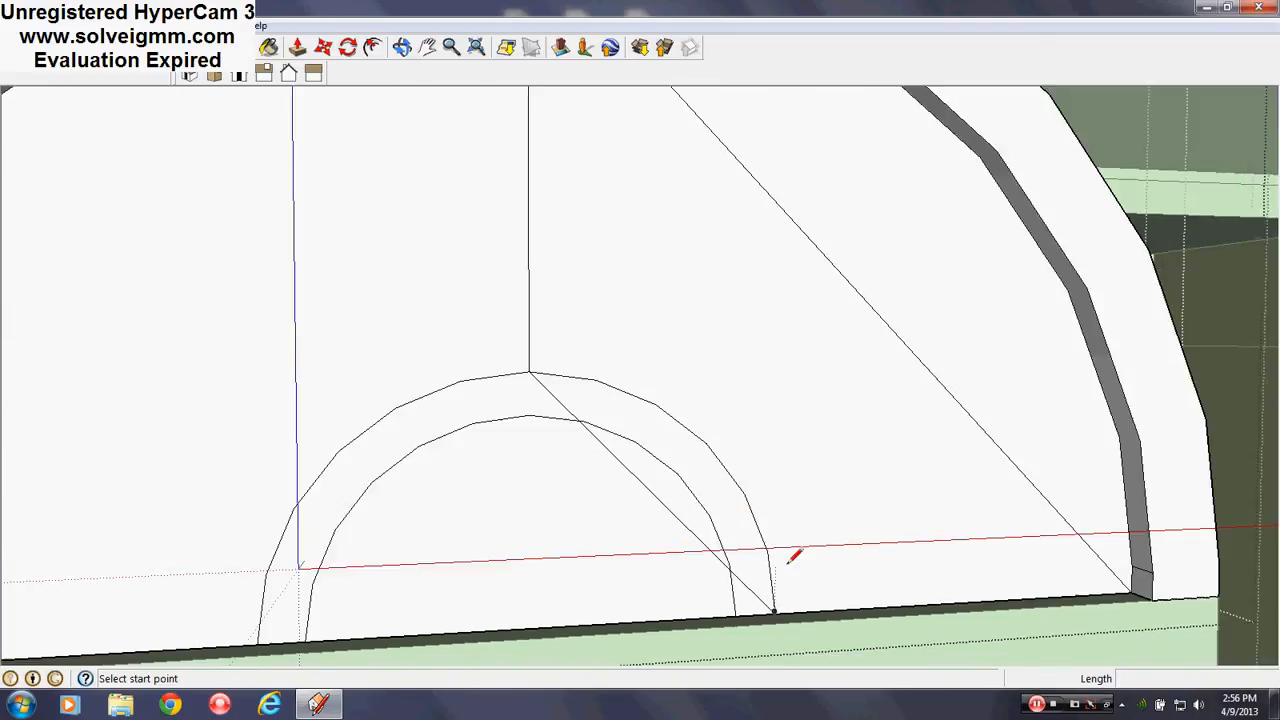
pyautogui.moveTo(794, 554)
pyautogui.mouseDown(button='middle')
pyautogui.moveTo(743, 491)
pyautogui.moveTo(714, 498)
pyautogui.mouseUp(button='middle')
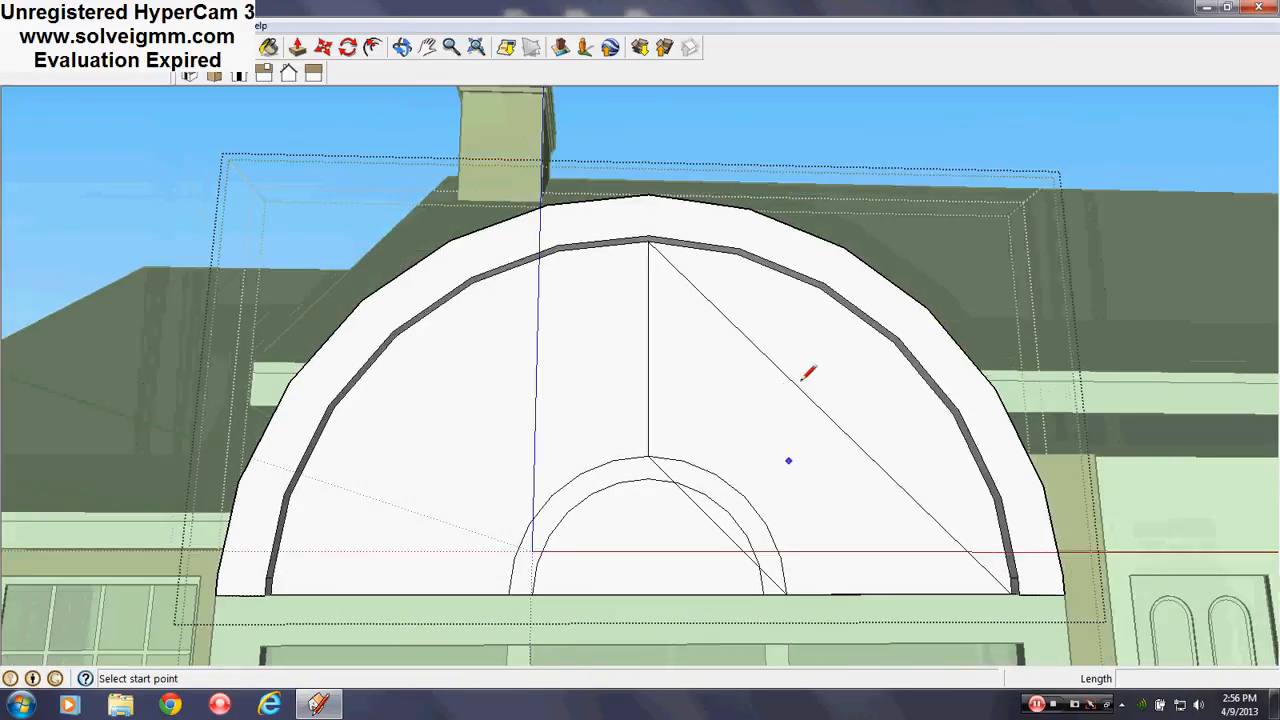
pyautogui.scroll(-2, 791, 520)
pyautogui.scroll(4, 745, 510)
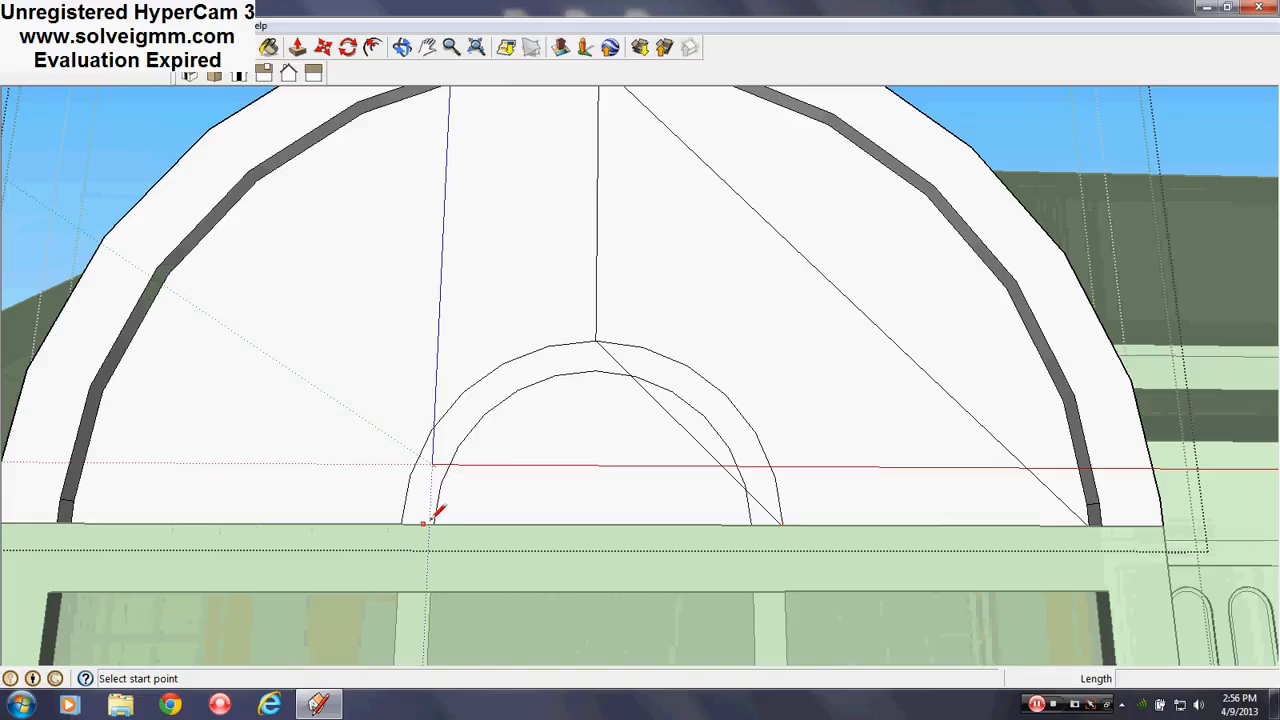
pyautogui.click(688, 431)
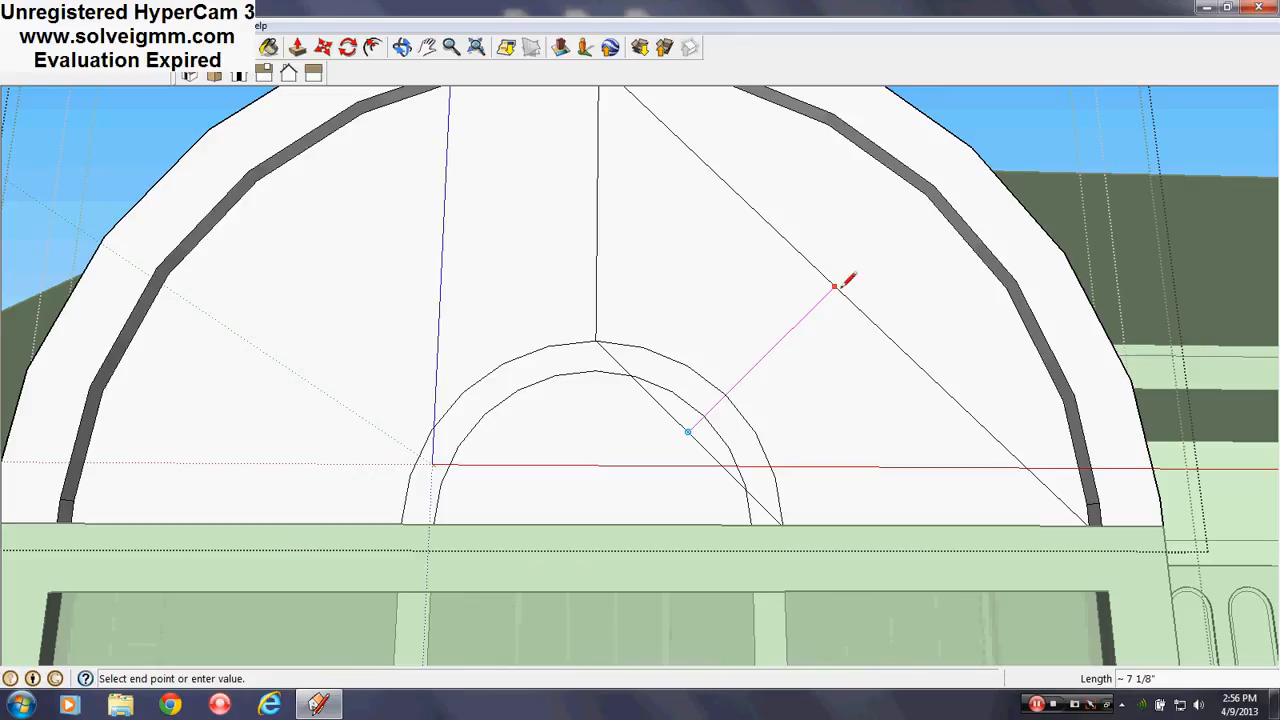
pyautogui.moveTo(866, 303); pyautogui.dragTo(680, 423, button='middle')
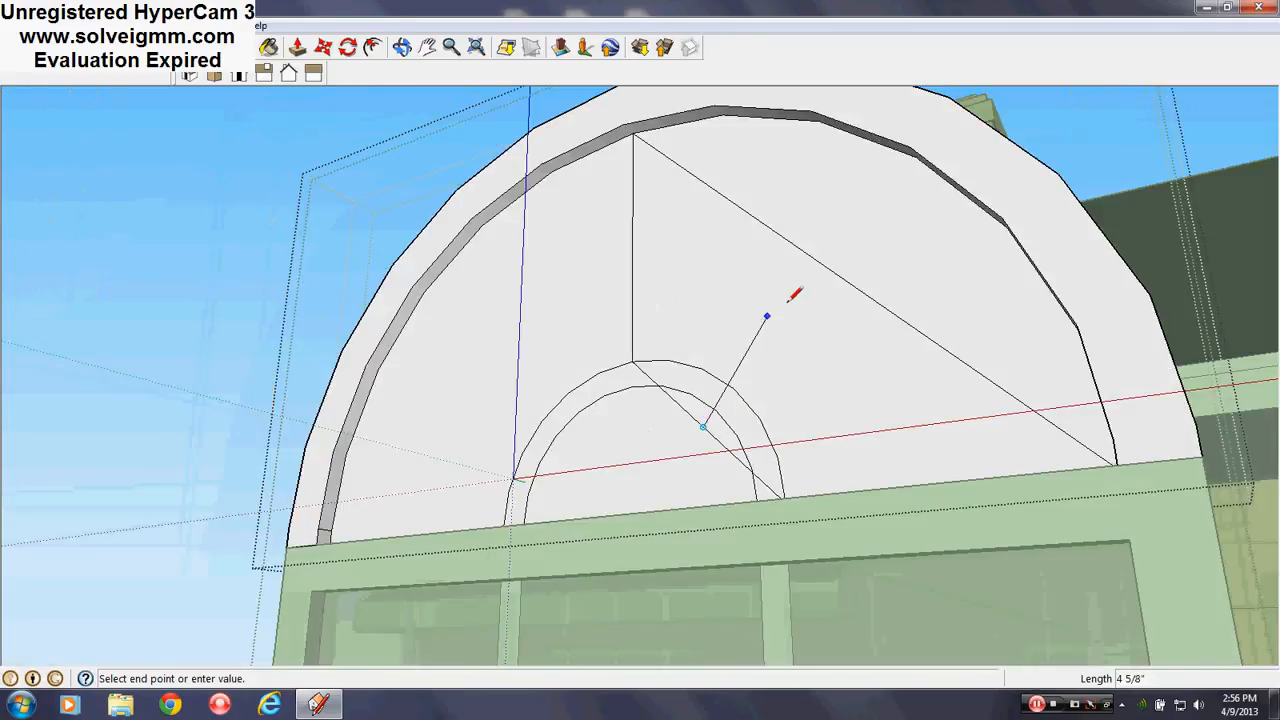
pyautogui.press('Escape')
pyautogui.click(828, 267)
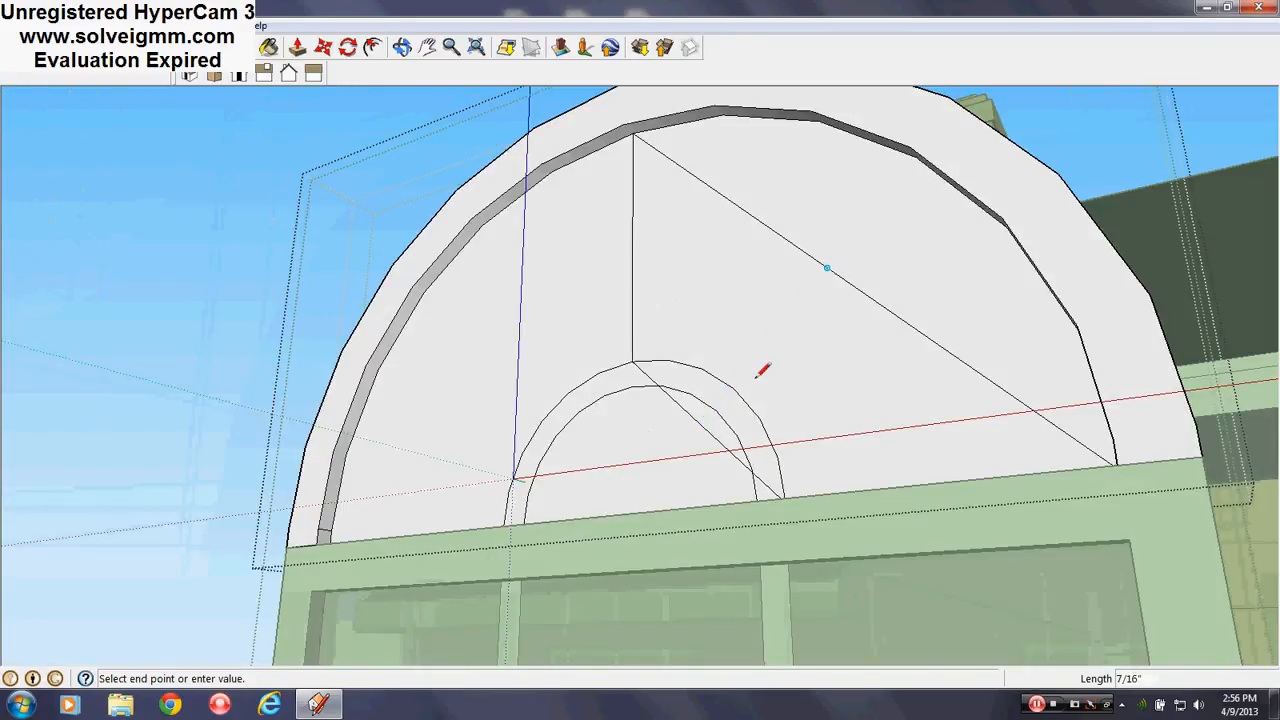
pyautogui.click(704, 425)
# Begin a radiating muntin where the short line meets the inner arc
pyautogui.moveTo(786, 417); pyautogui.dragTo(960, 342, button='middle')
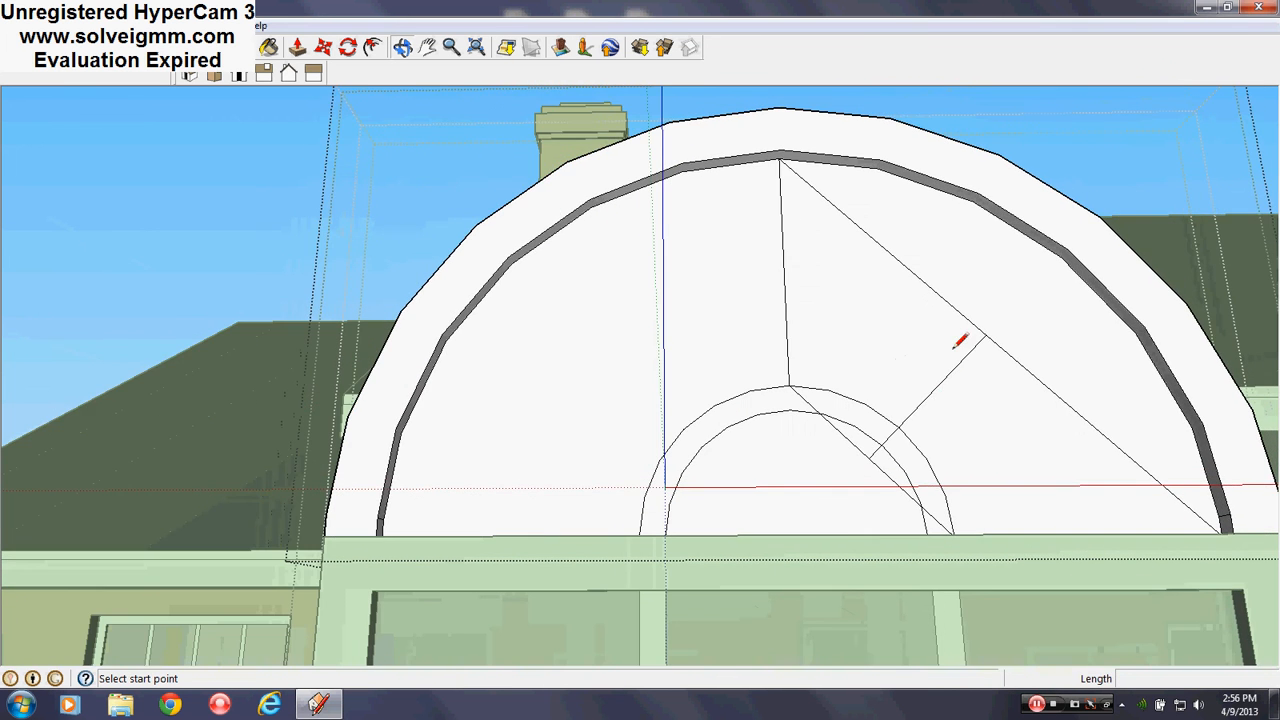
pyautogui.scroll(6, 985, 440)
pyautogui.scroll(-2, 710, 430)
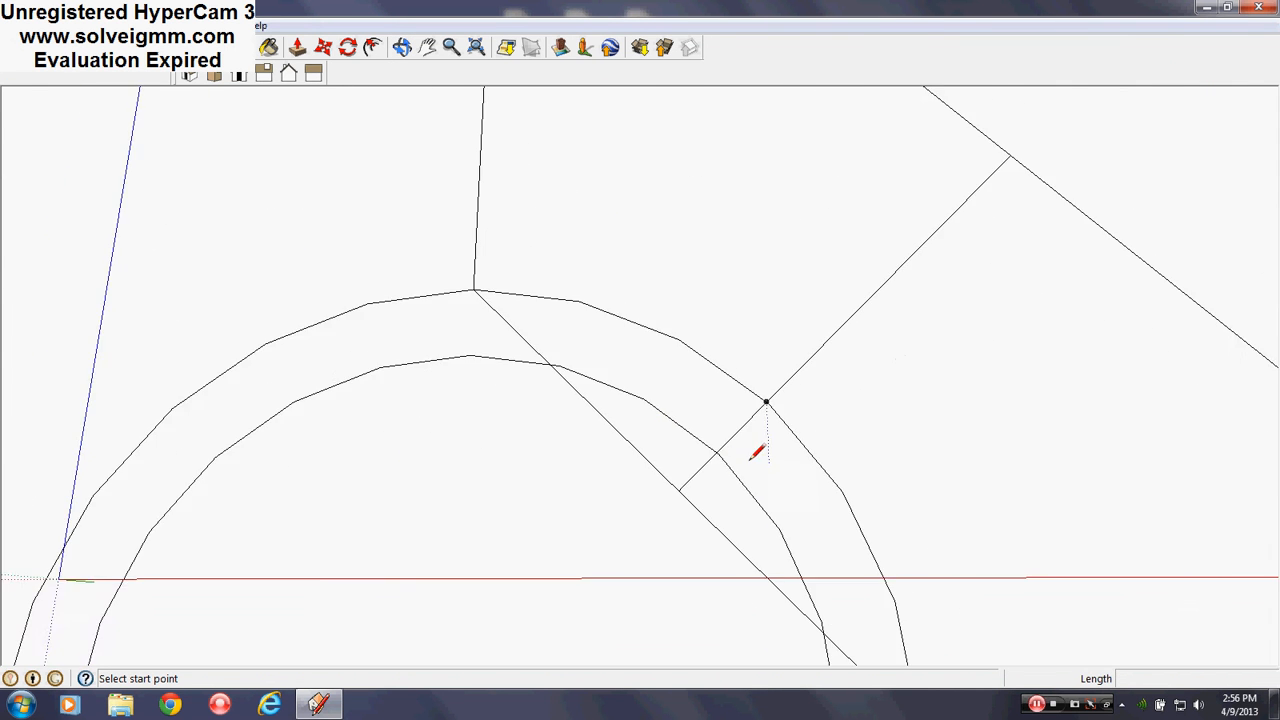
pyautogui.scroll(-5, 755, 455)
pyautogui.click(798, 383)
pyautogui.scroll(4, 845, 322)
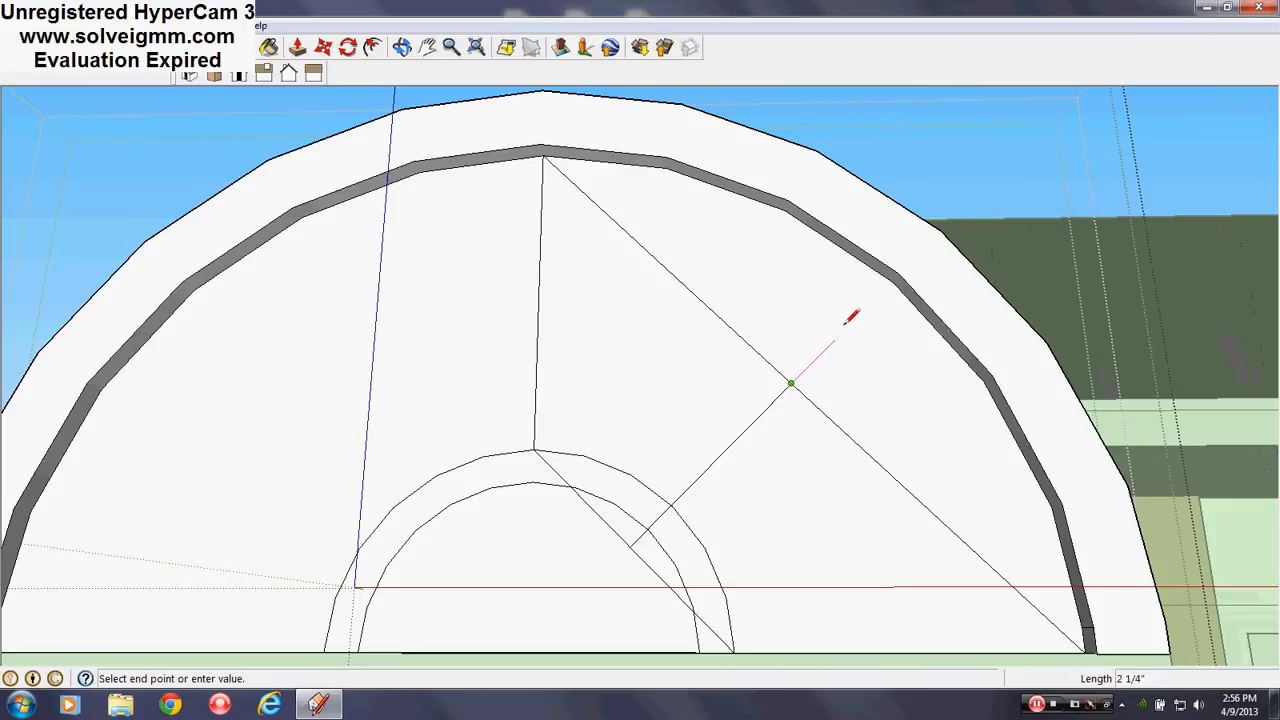
pyautogui.scroll(-3, 869, 331)
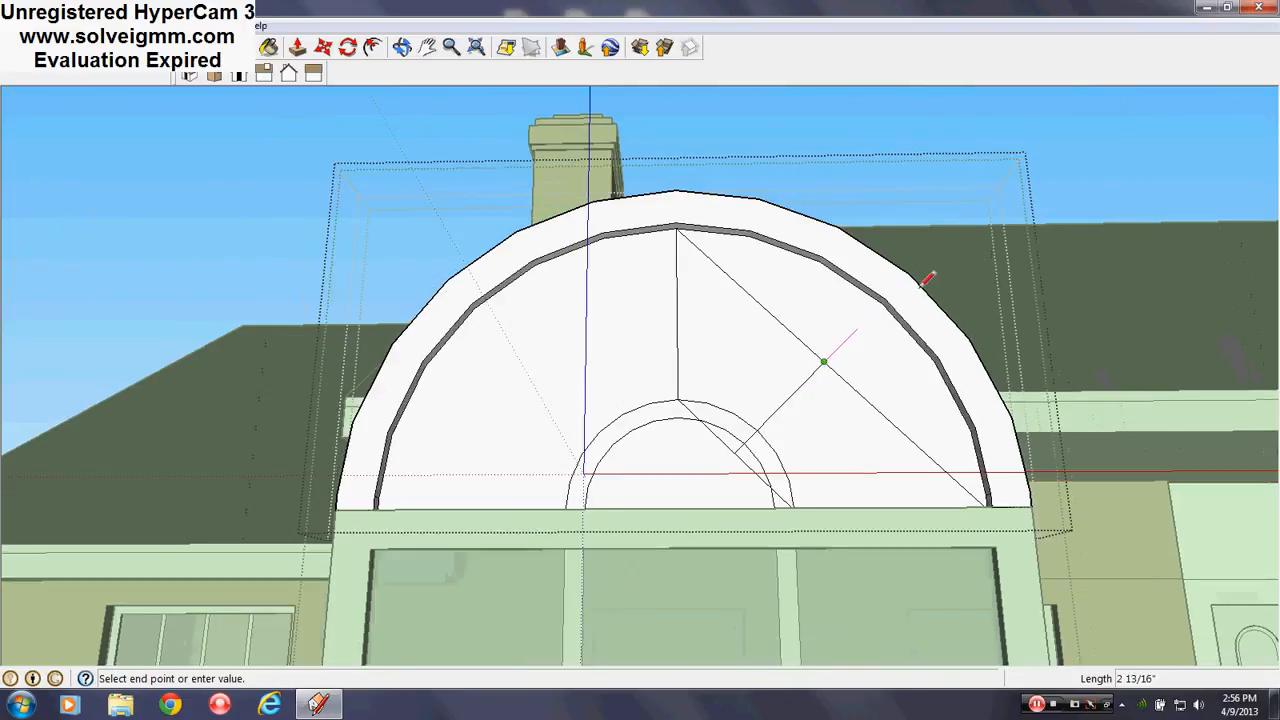
# Finish the muntin at the grey band, delete the stray short line and erase the long diagonal guide
pyautogui.click(914, 270)
pyautogui.rightClick(932, 254)
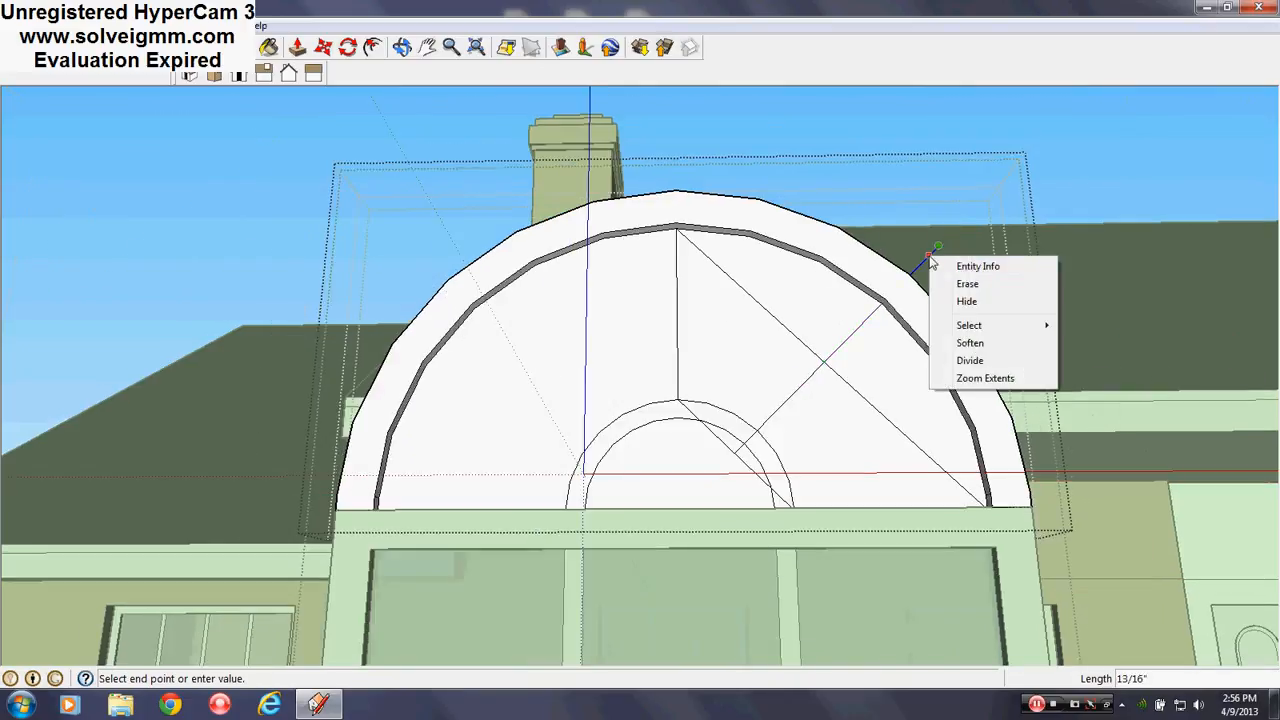
pyautogui.click(966, 285)
pyautogui.press('e')
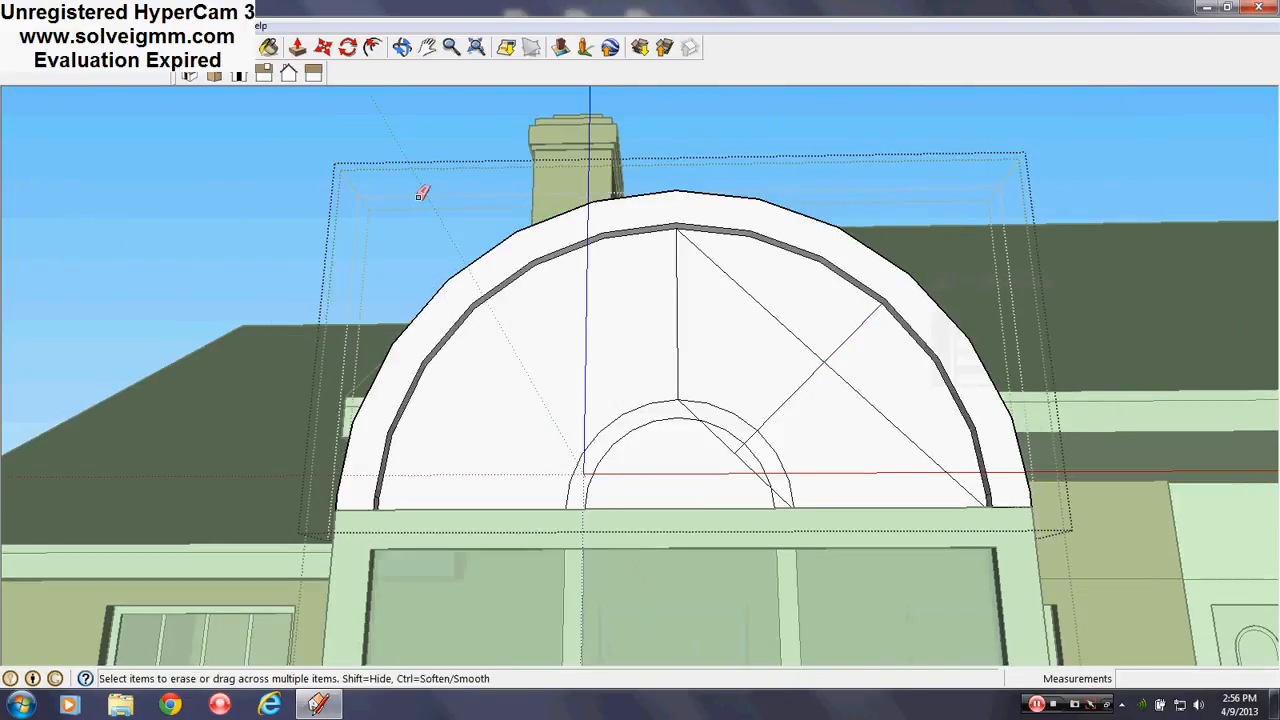
pyautogui.click(740, 291)
pyautogui.moveTo(909, 400)
pyautogui.mouseDown()
pyautogui.moveTo(770, 448)
pyautogui.moveTo(640, 390)
pyautogui.mouseUp()
pyautogui.scroll(3, 770, 450)
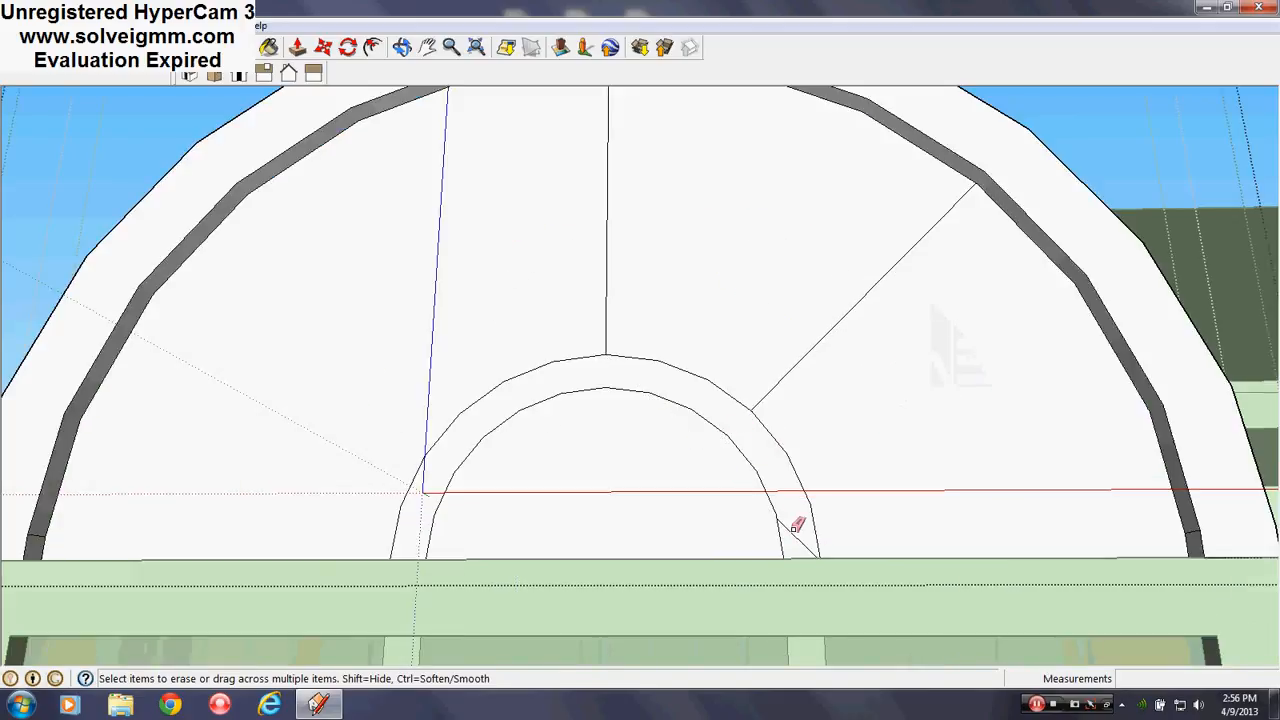
pyautogui.scroll(-4, 759, 363)
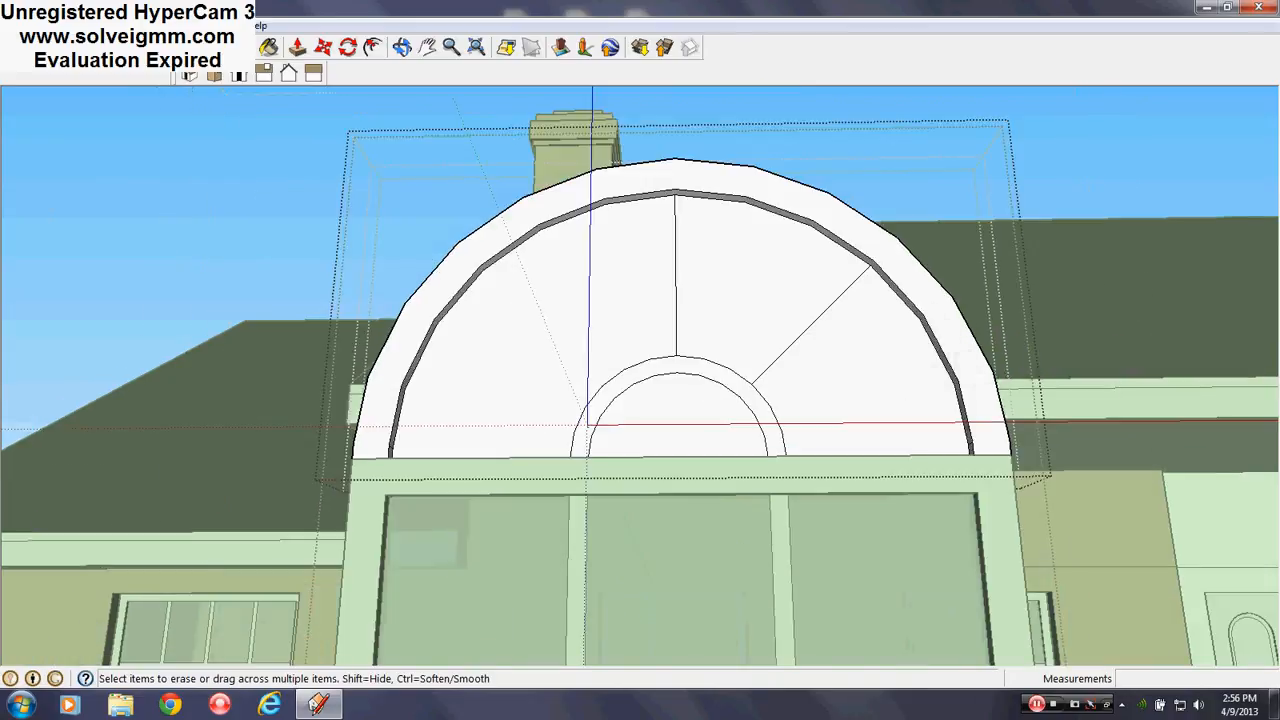
# Draw guide diagonals from the inner arc's top to the lower left, and from the lower-left corner to the arch top
pyautogui.press('l')
pyautogui.scroll(3, 666, 330)
pyautogui.click(701, 317)
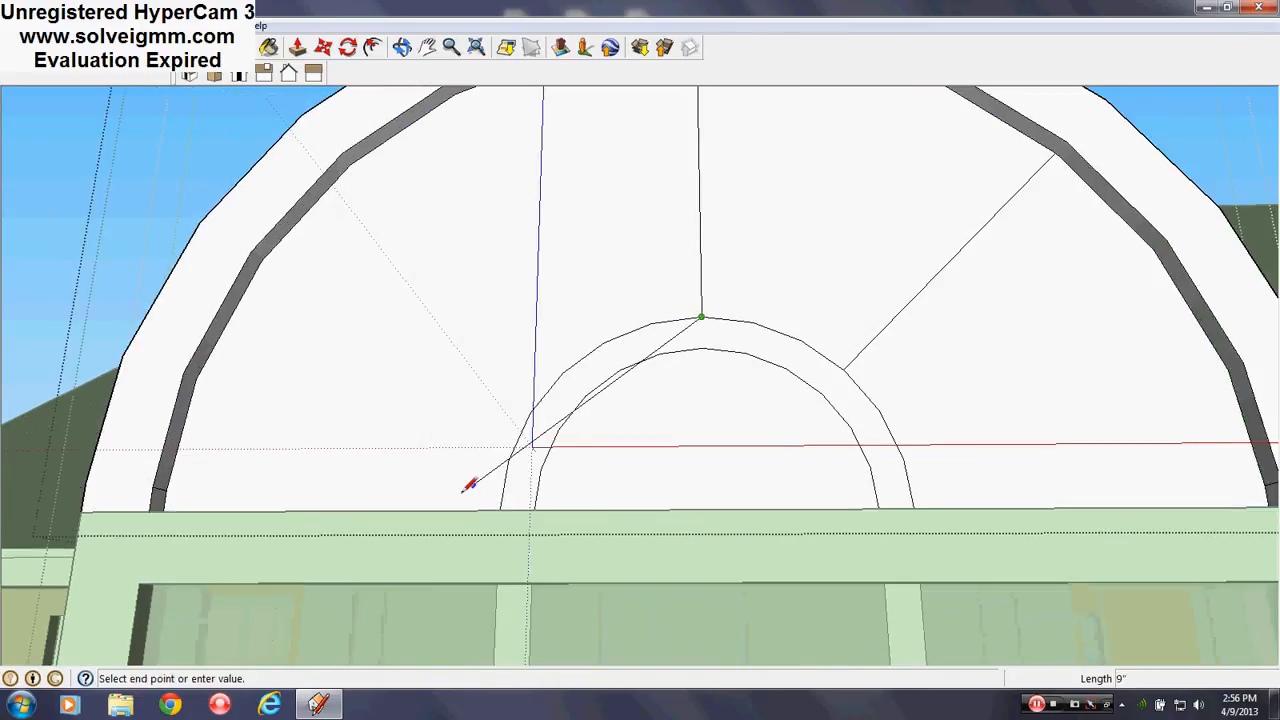
pyautogui.scroll(3, 468, 485)
pyautogui.click(546, 534)
pyautogui.scroll(-3, 745, 484)
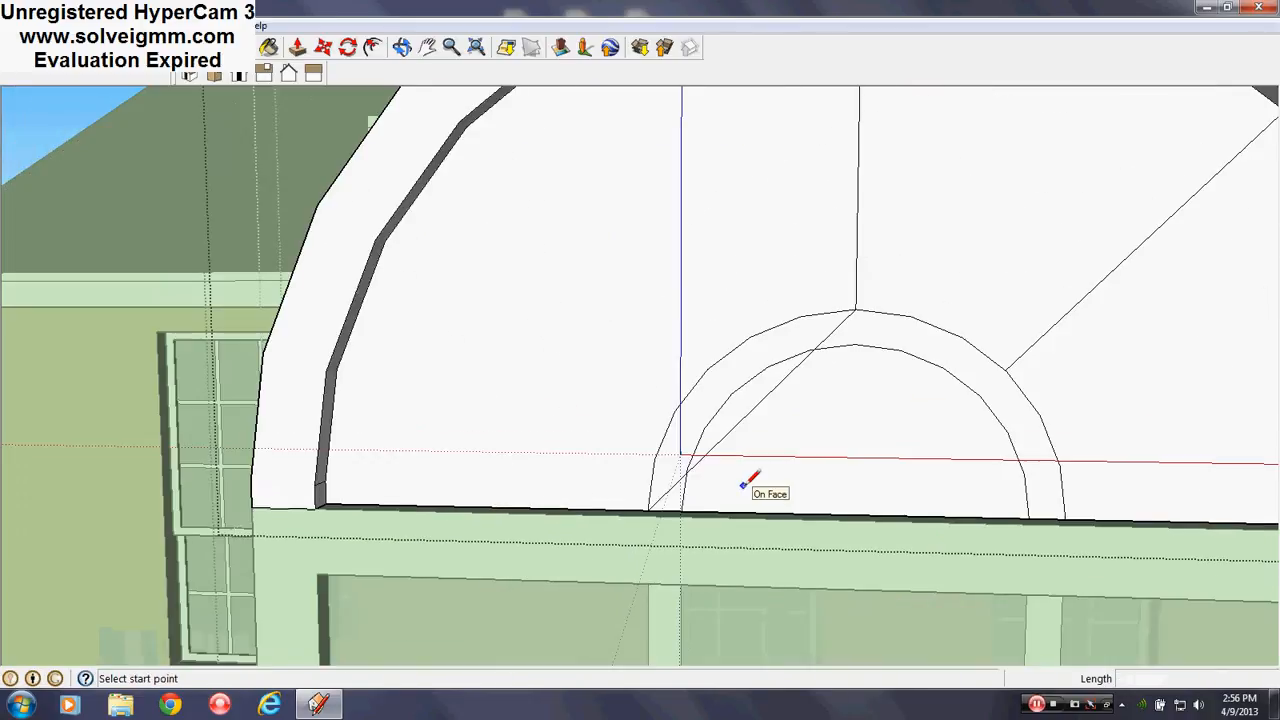
pyautogui.scroll(-3, 716, 484)
pyautogui.scroll(5, 600, 480)
pyautogui.click(341, 516)
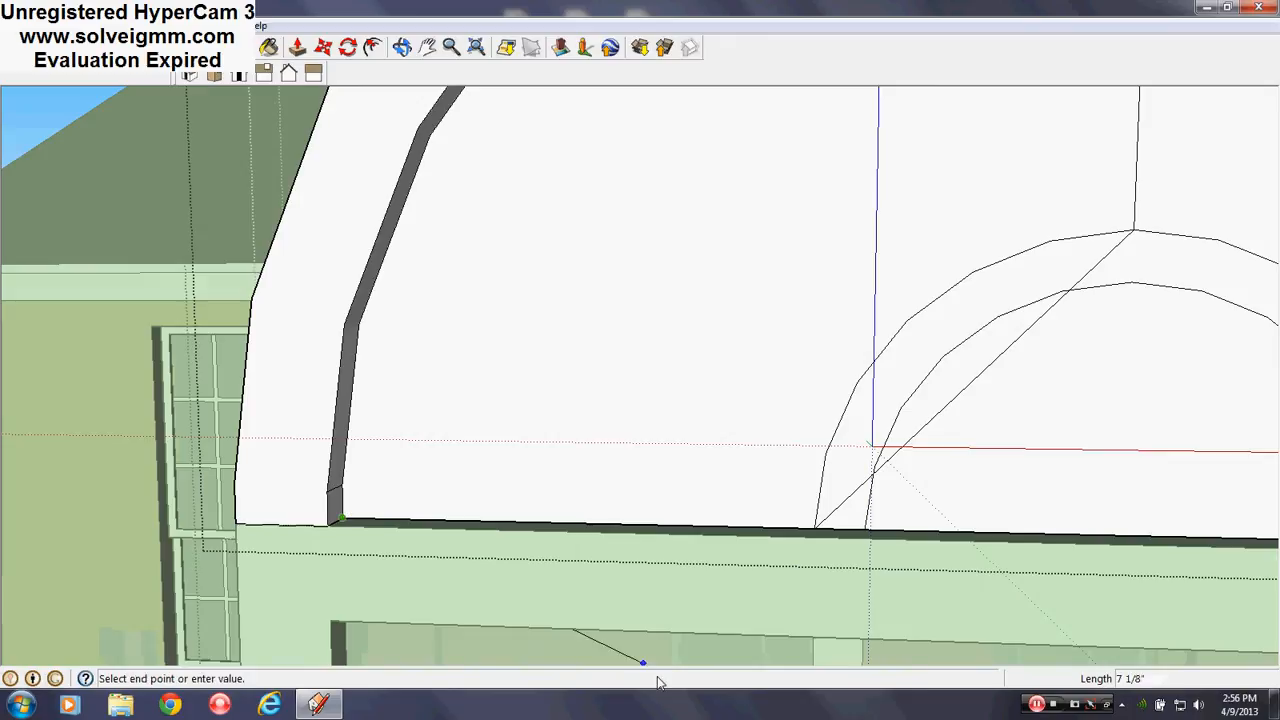
pyautogui.scroll(-3, 811, 223)
pyautogui.moveTo(811, 223); pyautogui.dragTo(897, 180, button='middle')
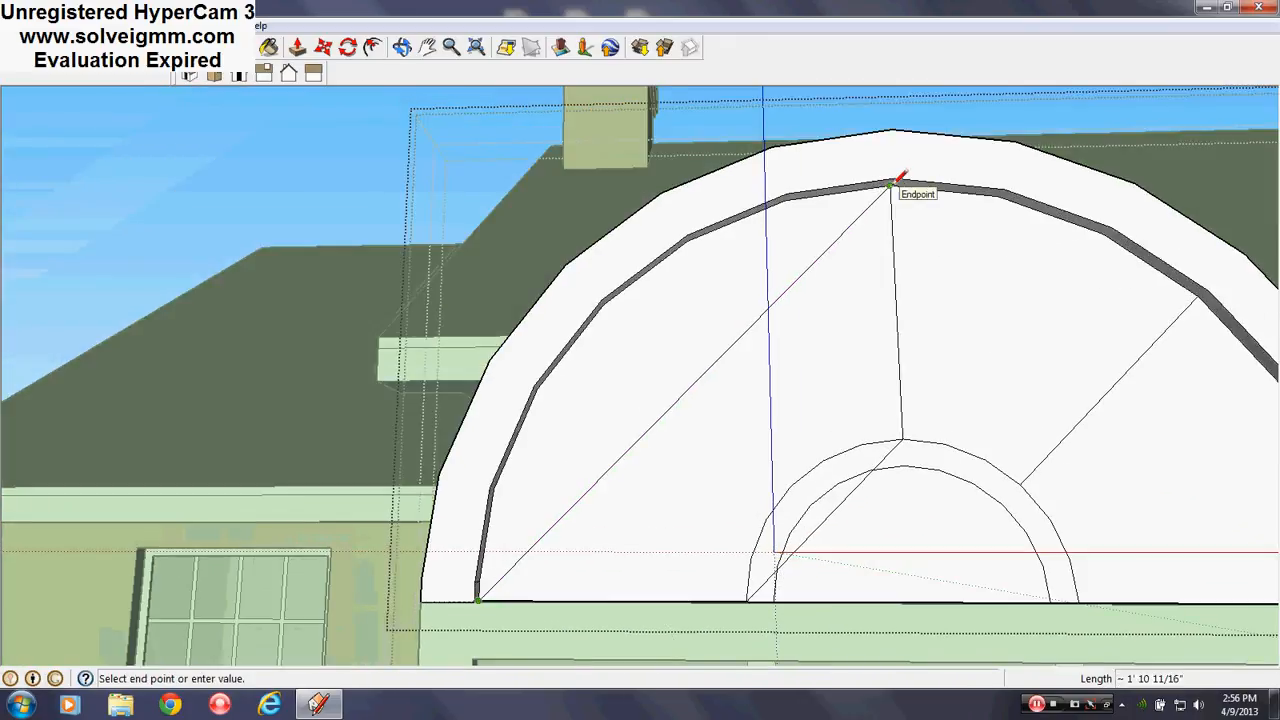
pyautogui.click(893, 183)
pyautogui.scroll(-2, 557, 314)
pyautogui.scroll(2, 975, 390)
pyautogui.moveTo(975, 390); pyautogui.dragTo(926, 348, button='middle')
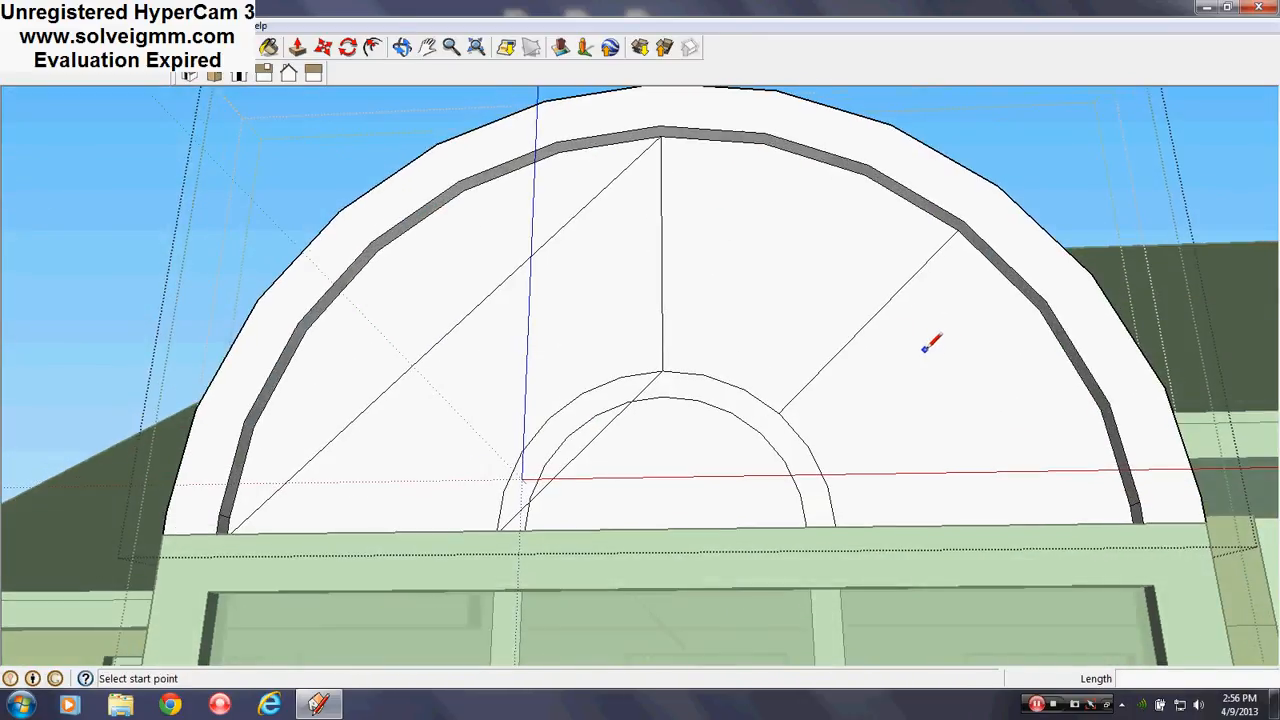
# Draw the left spoke from the inner arc out to the outer frame ring
pyautogui.click(580, 449)
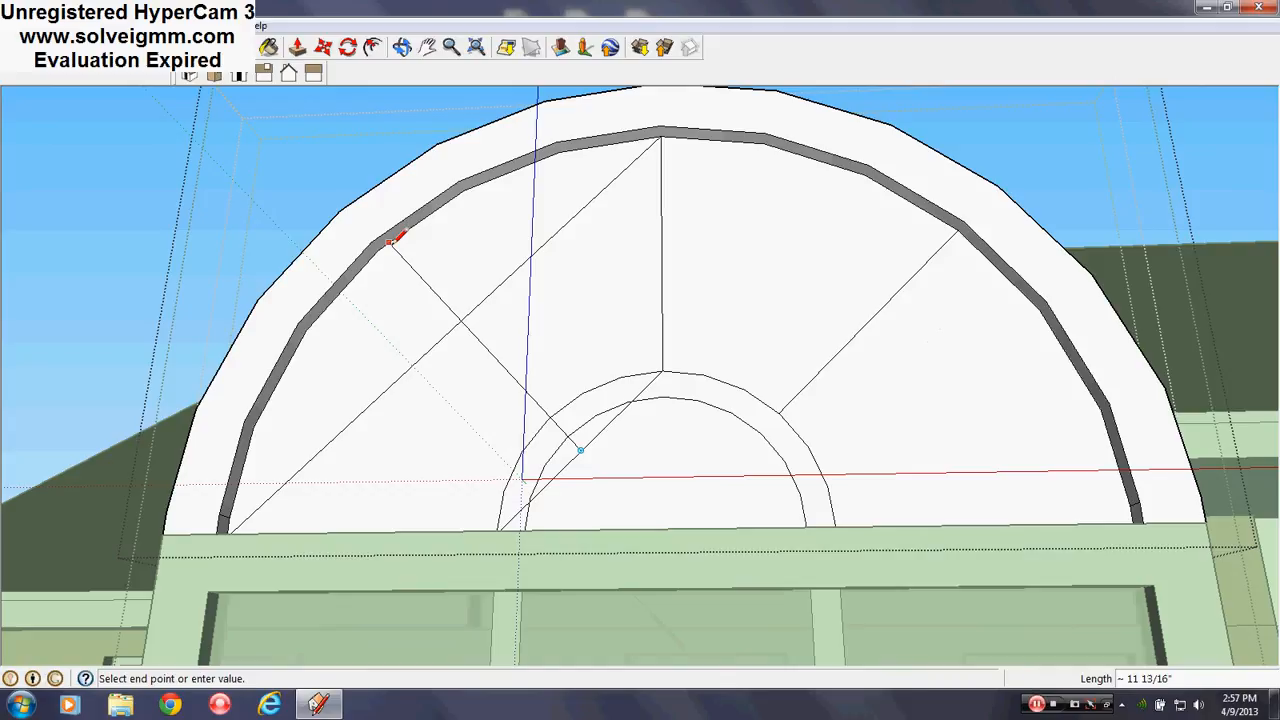
pyautogui.scroll(2, 395, 238)
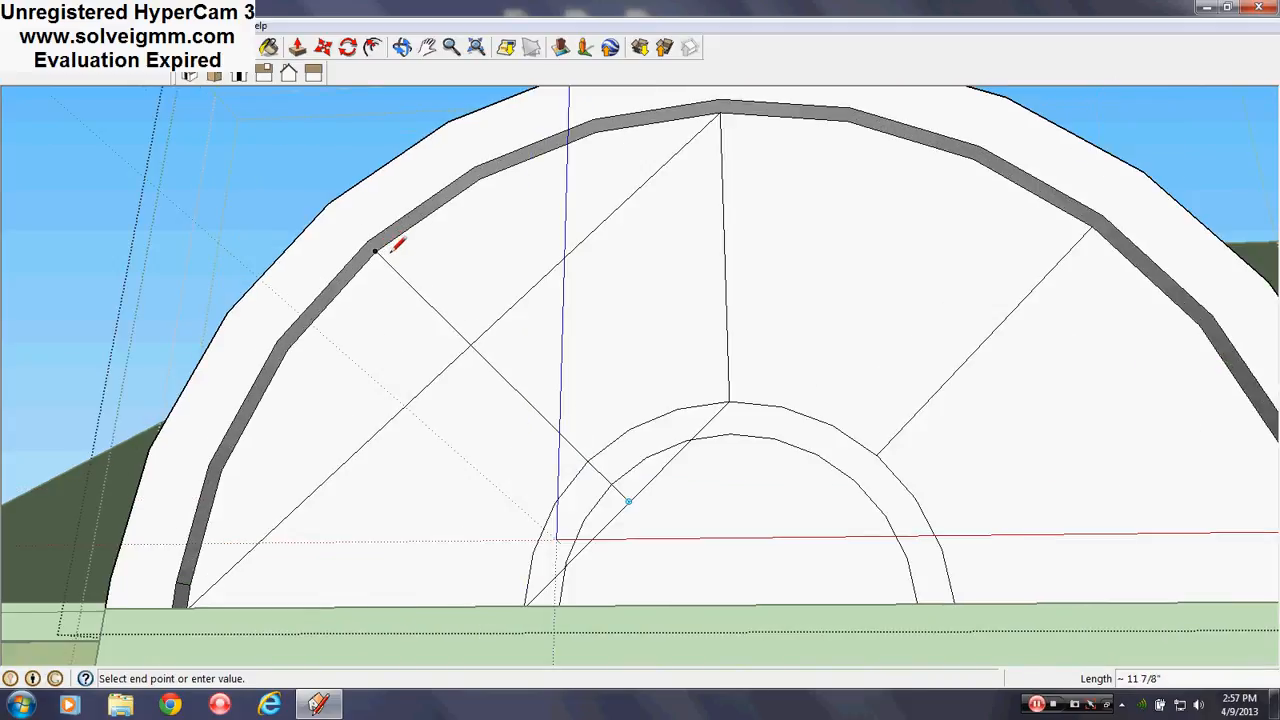
pyautogui.scroll(3, 393, 240)
pyautogui.click(373, 250)
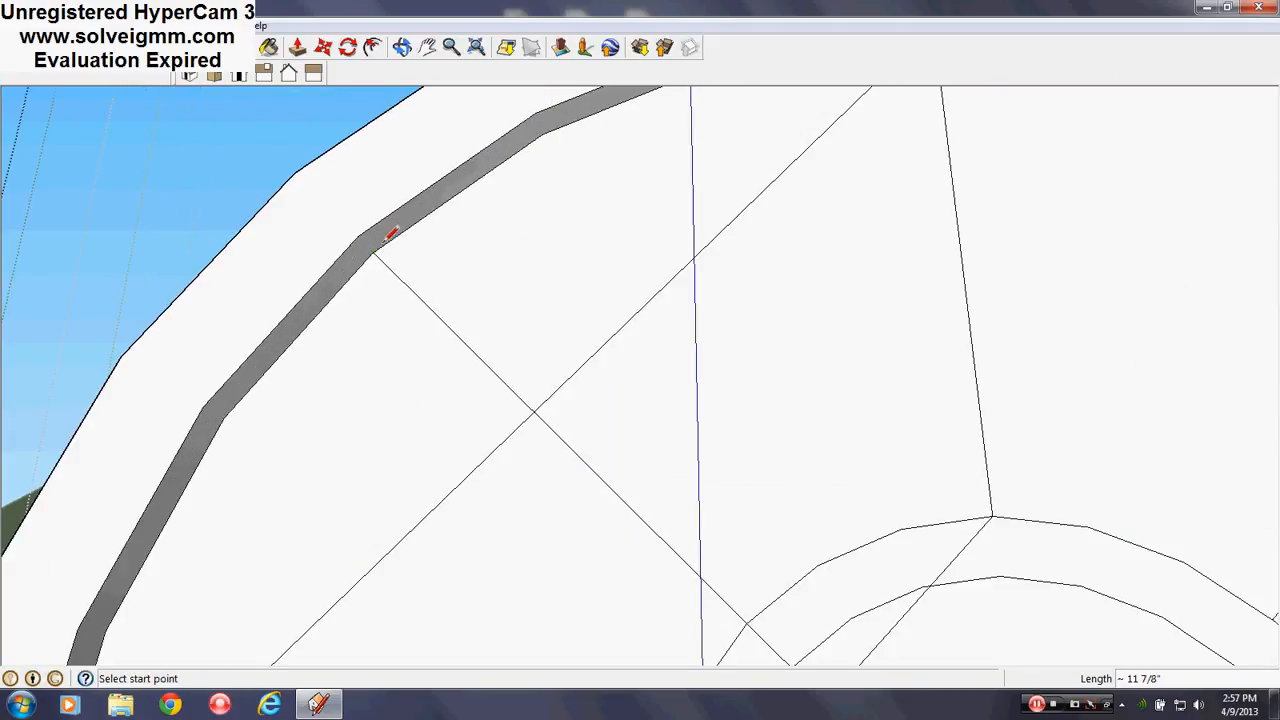
pyautogui.scroll(-5, 373, 248)
# Erase the long construction diagonal, including its leftover piece inside the inner arch
pyautogui.press('e')
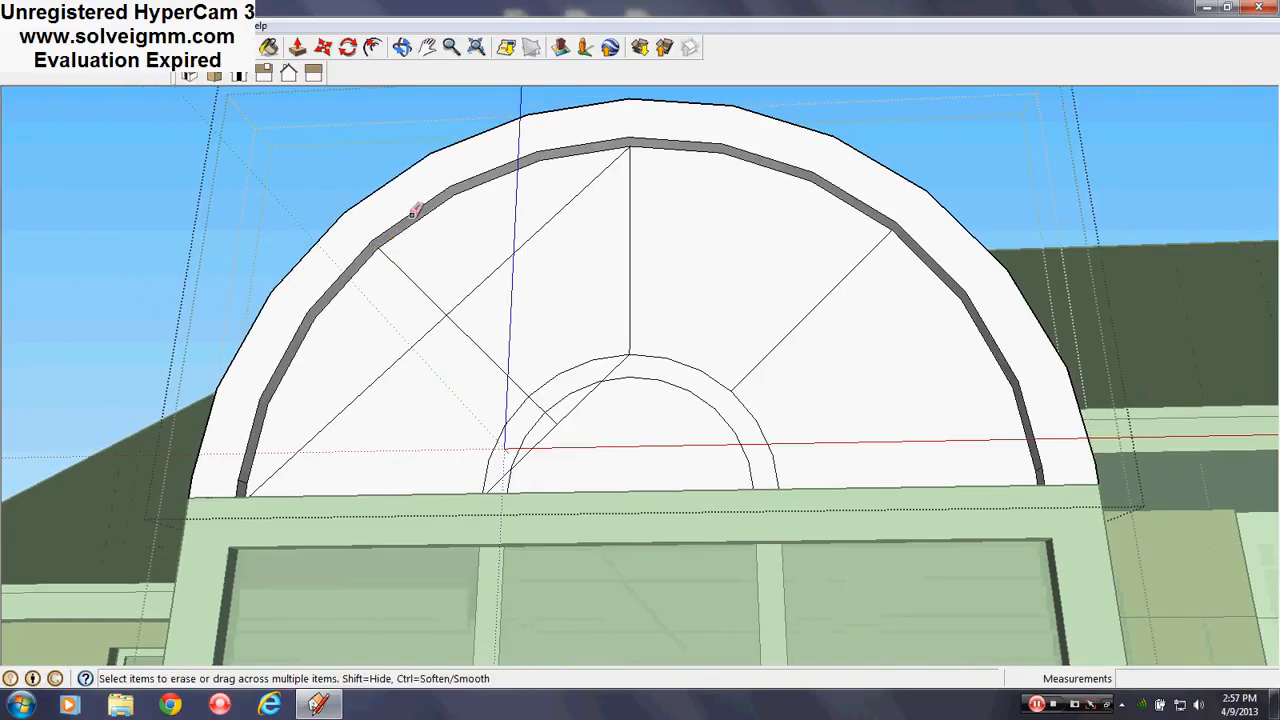
pyautogui.click(466, 277)
pyautogui.click(440, 354)
pyautogui.scroll(1, 570, 425)
pyautogui.scroll(1, 571, 426)
pyautogui.moveTo(571, 426); pyautogui.dragTo(531, 404)
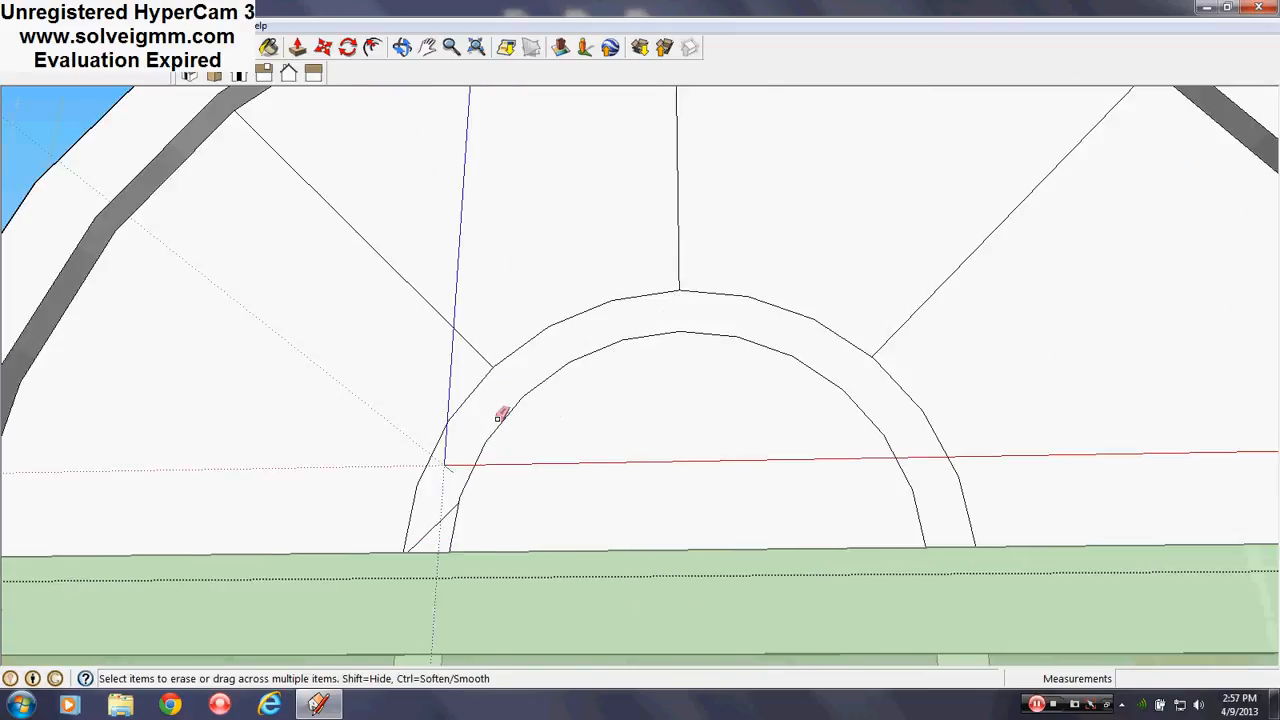
pyautogui.scroll(-6, 506, 400)
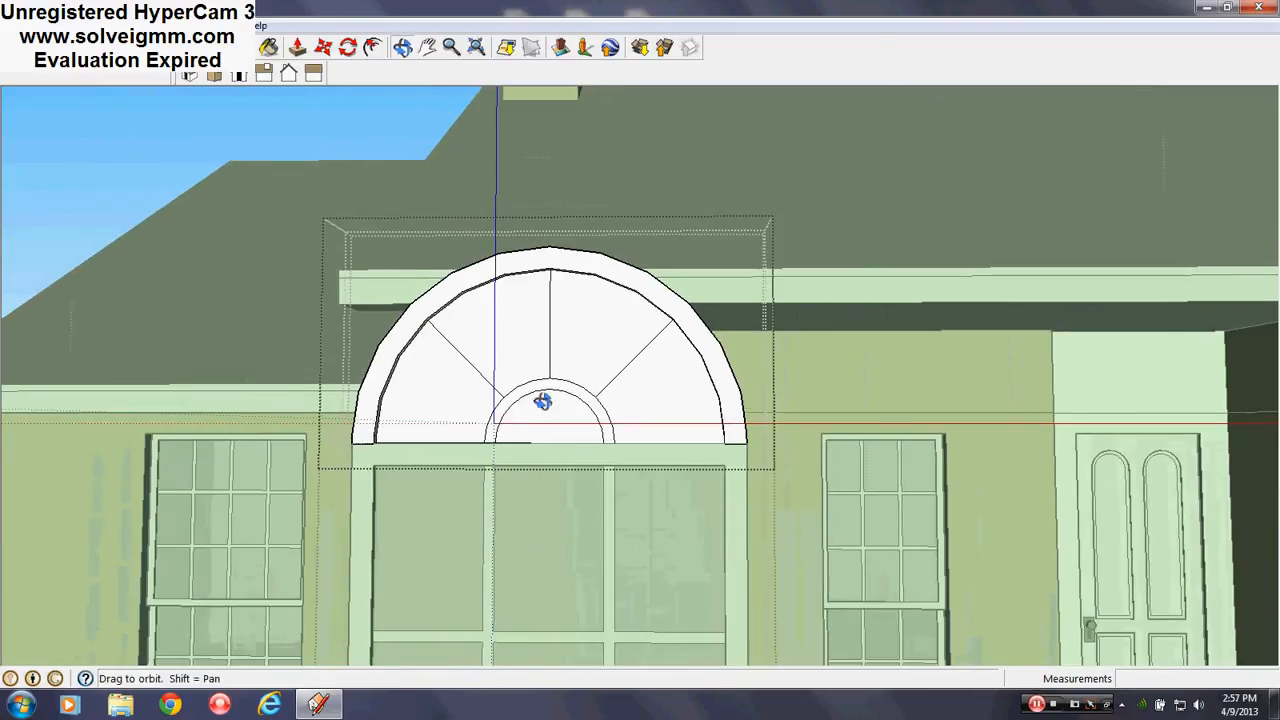
pyautogui.scroll(3, 534, 403)
pyautogui.scroll(3, 504, 364)
pyautogui.moveTo(612, 409); pyautogui.dragTo(617, 343, button='middle')
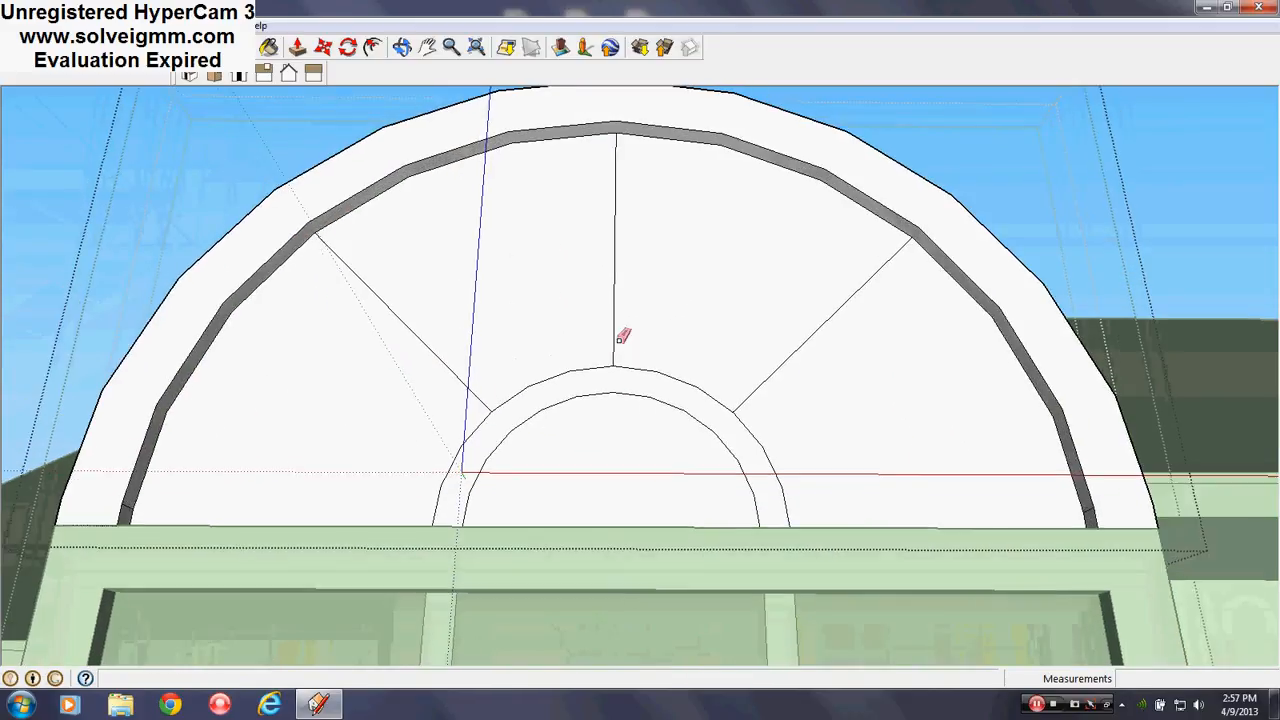
# Draw half-inch offset edges parallel to the left diagonal spoke, from the inner arc past the outer frame
pyautogui.click(87, 47)
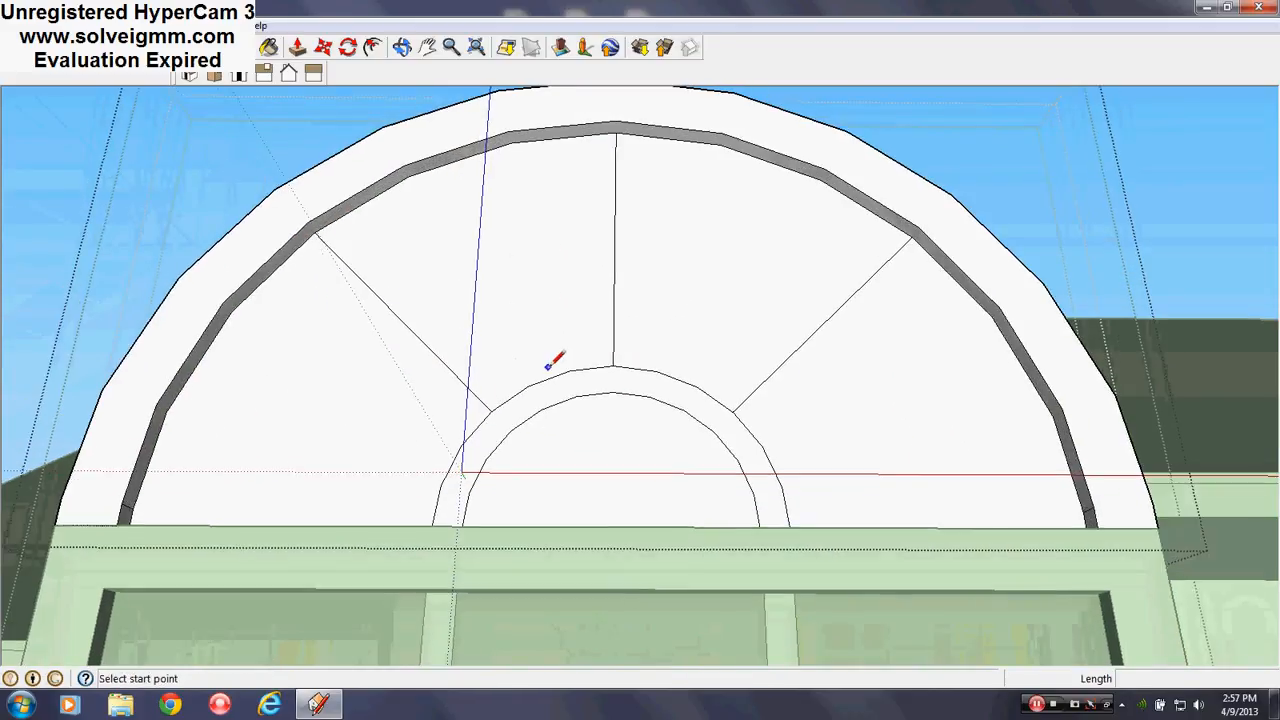
pyautogui.scroll(-3, 540, 363)
pyautogui.scroll(2, 520, 363)
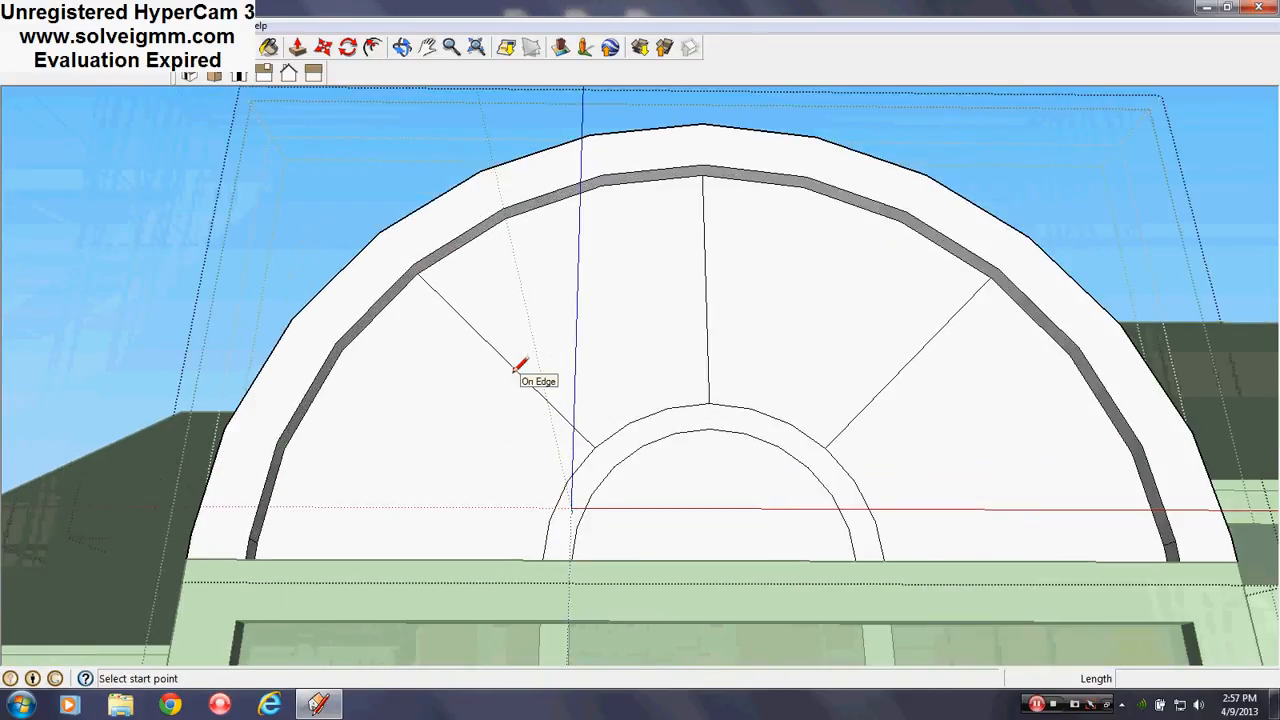
pyautogui.click(502, 357)
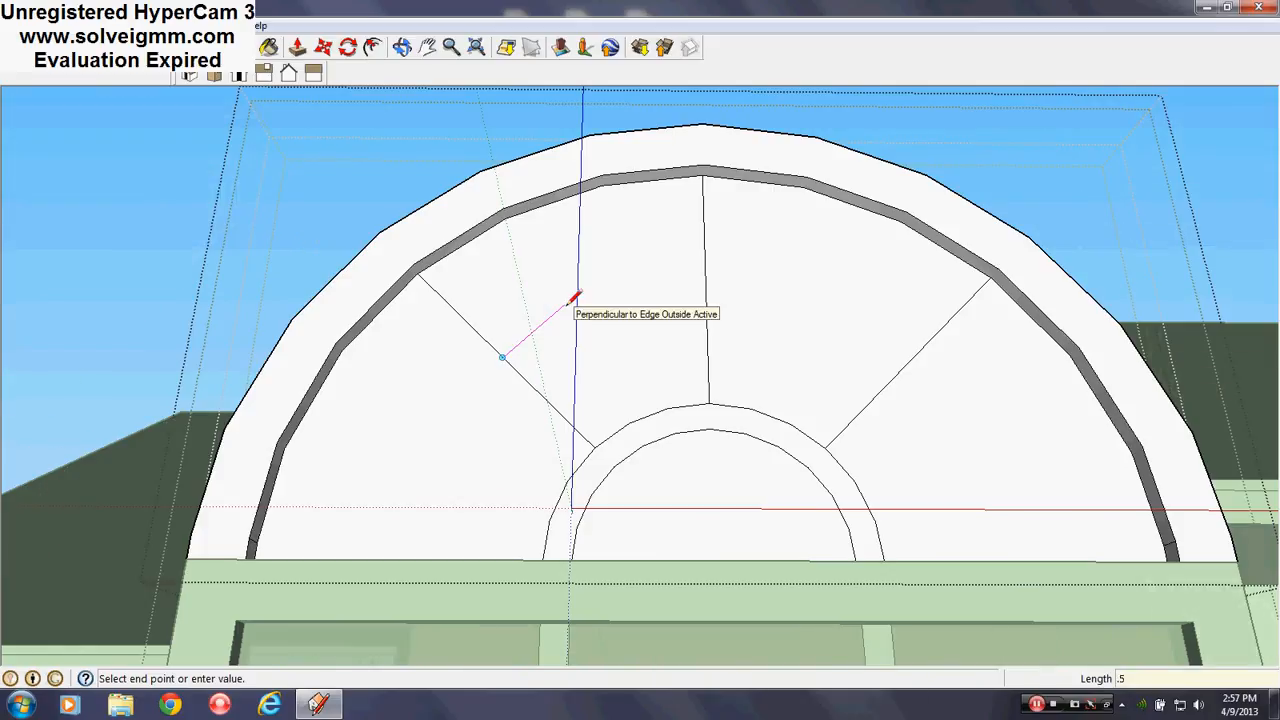
pyautogui.press('Return')
pyautogui.click(351, 191)
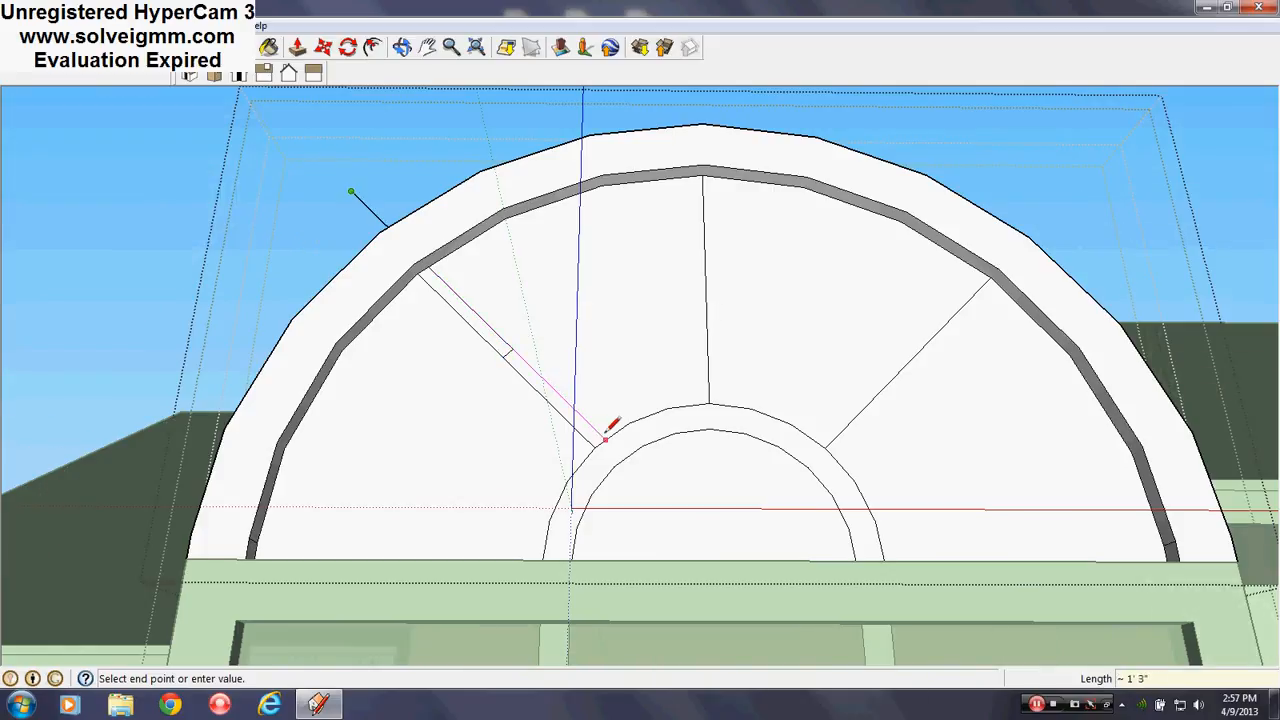
pyautogui.click(502, 357)
pyautogui.click(502, 357)
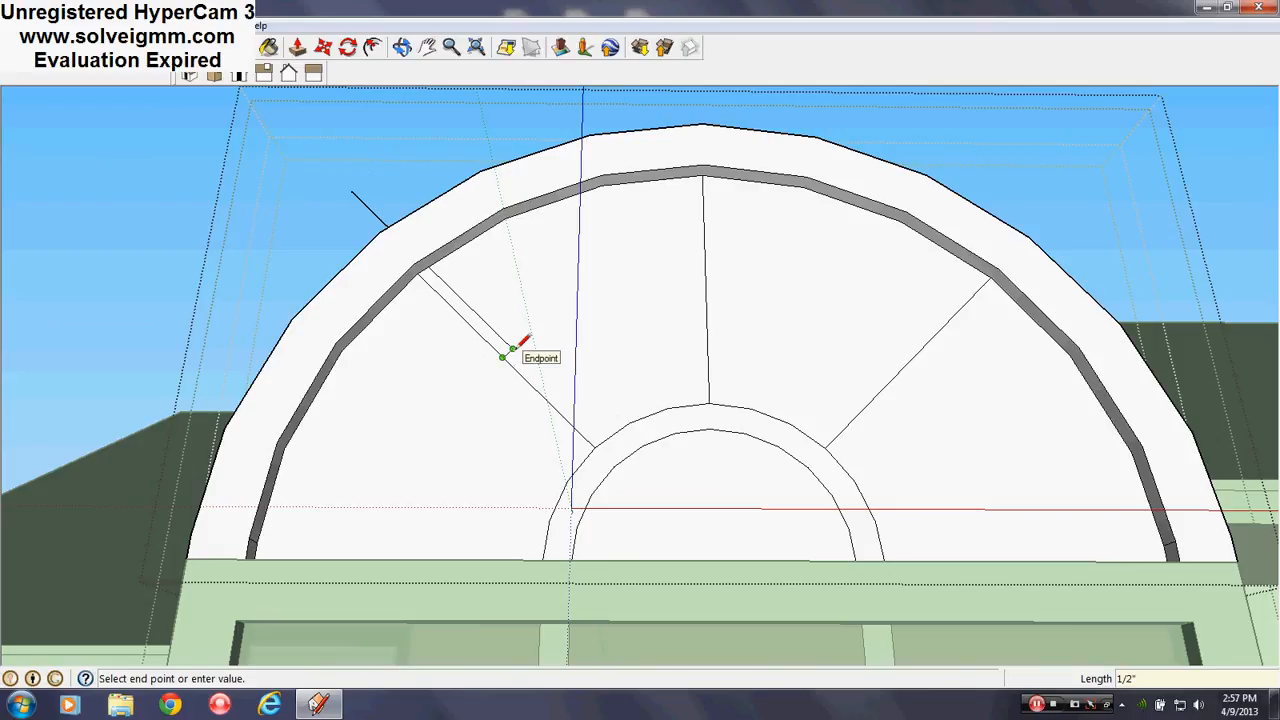
pyautogui.scroll(1, 514, 348)
pyautogui.press('Escape')
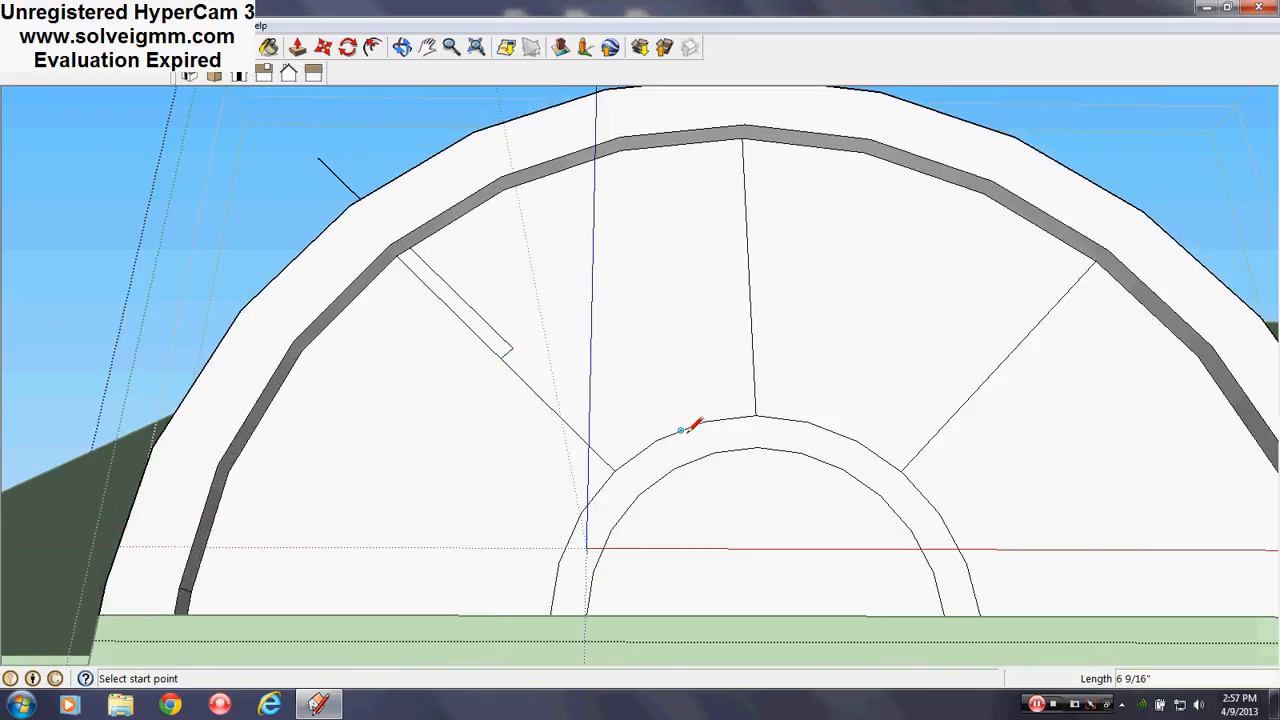
pyautogui.click(510, 349)
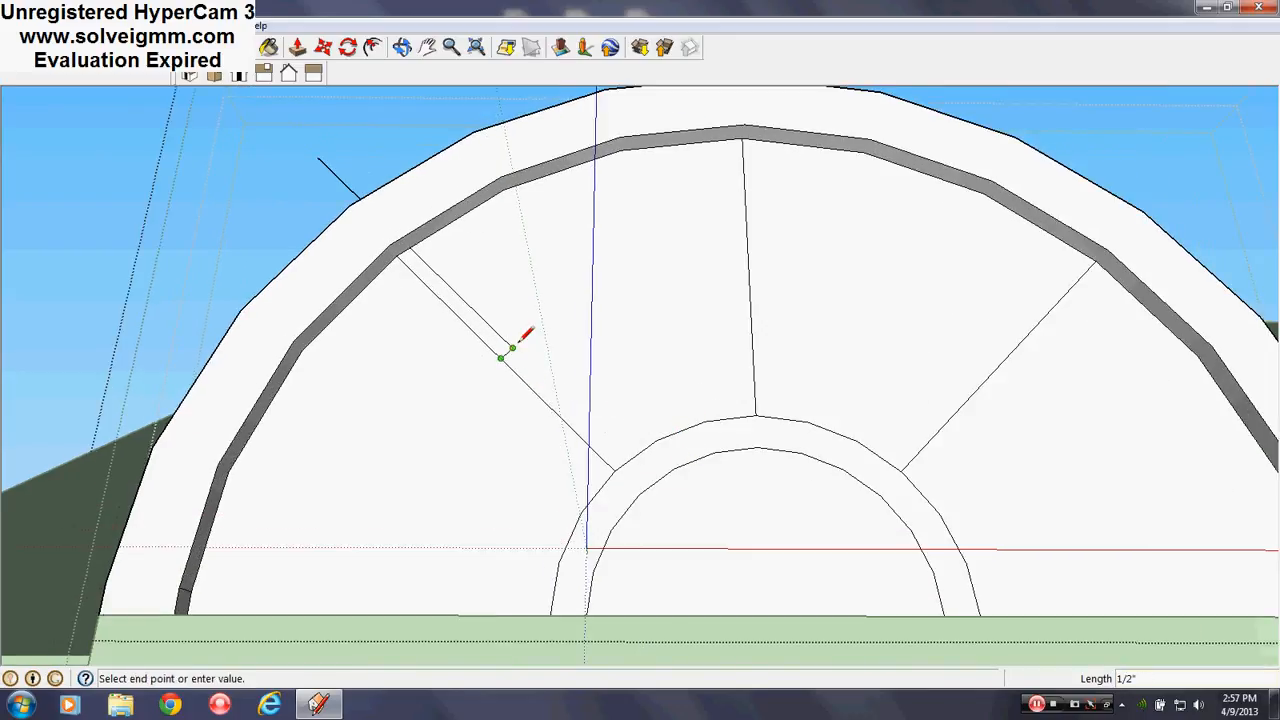
pyautogui.click(638, 469)
pyautogui.click(500, 356)
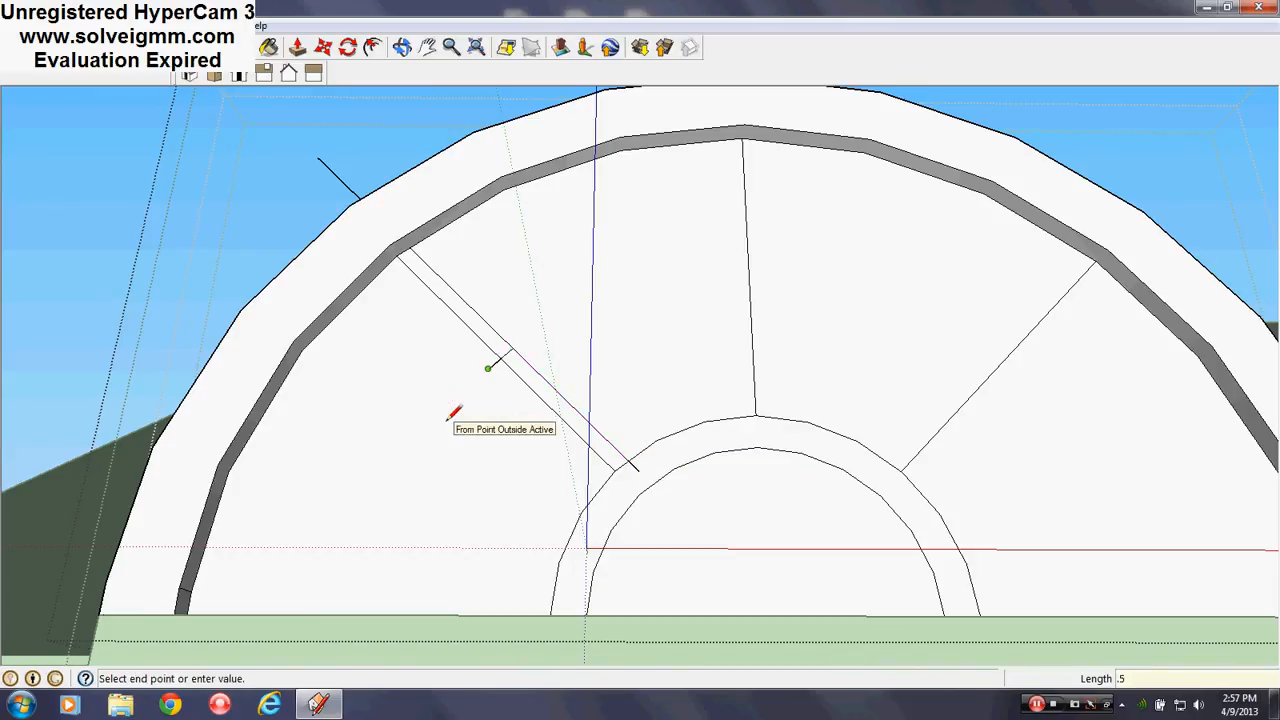
pyautogui.click(617, 497)
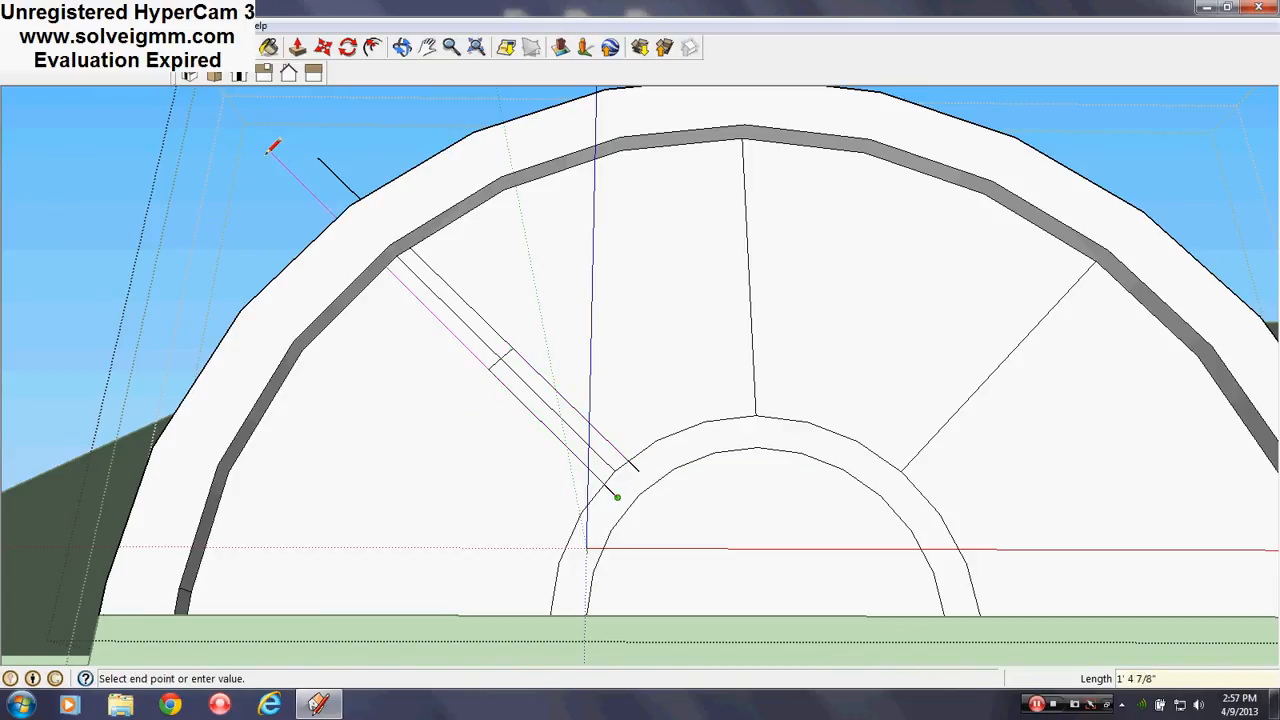
pyautogui.click(268, 150)
# Erase the stray line stubs outside the arch and the extra edges inside the left muntin
pyautogui.press('e')
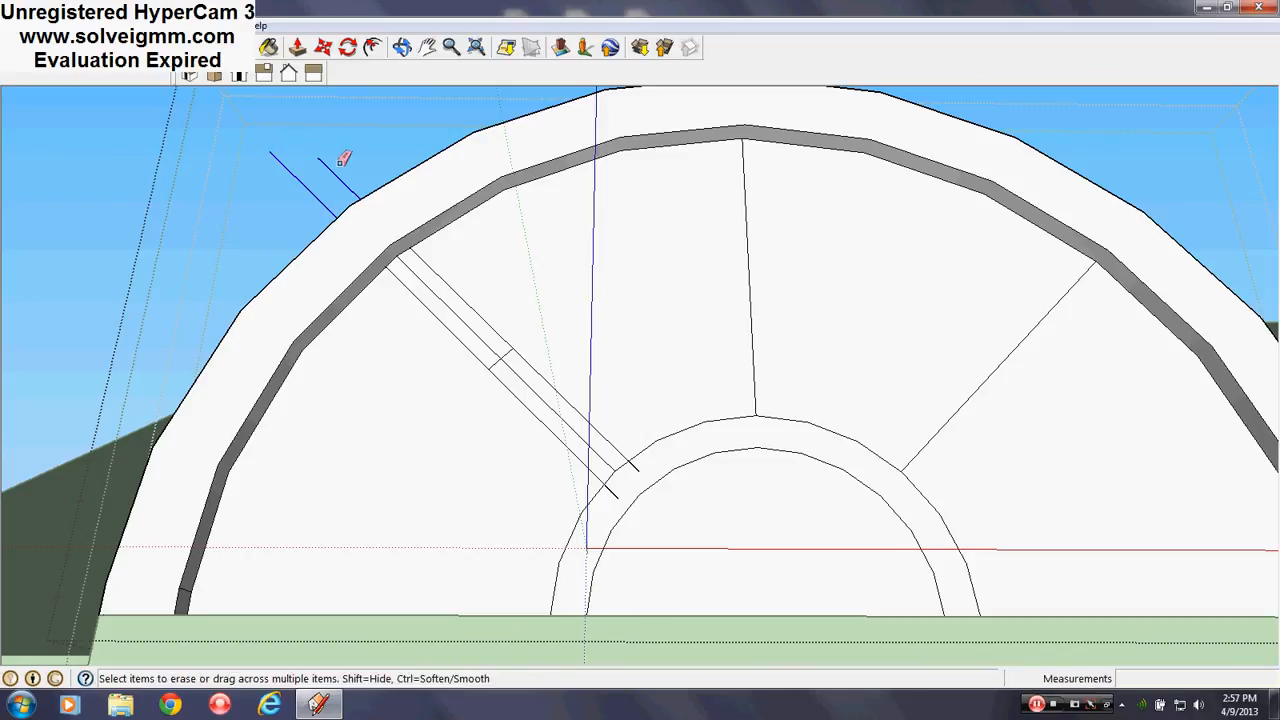
pyautogui.moveTo(340, 162); pyautogui.dragTo(343, 160)
pyautogui.moveTo(495, 357); pyautogui.dragTo(516, 369)
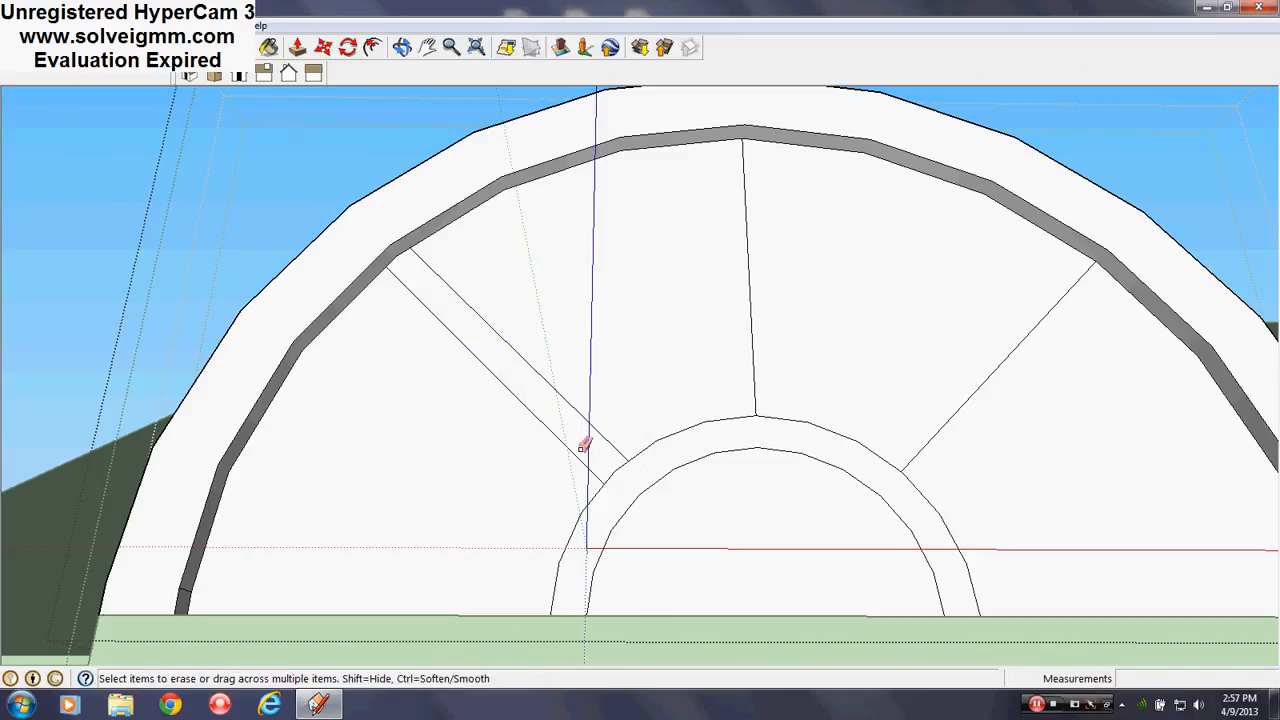
pyautogui.scroll(-3, 575, 358)
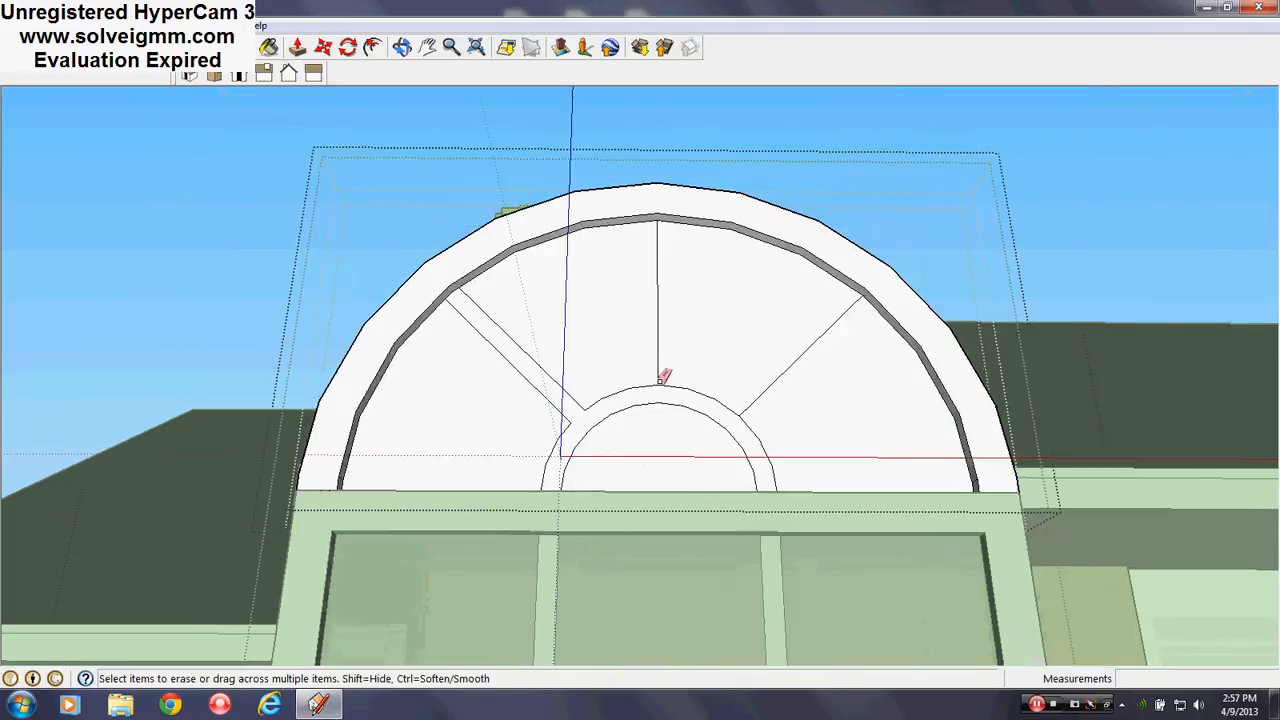
pyautogui.scroll(3, 640, 414)
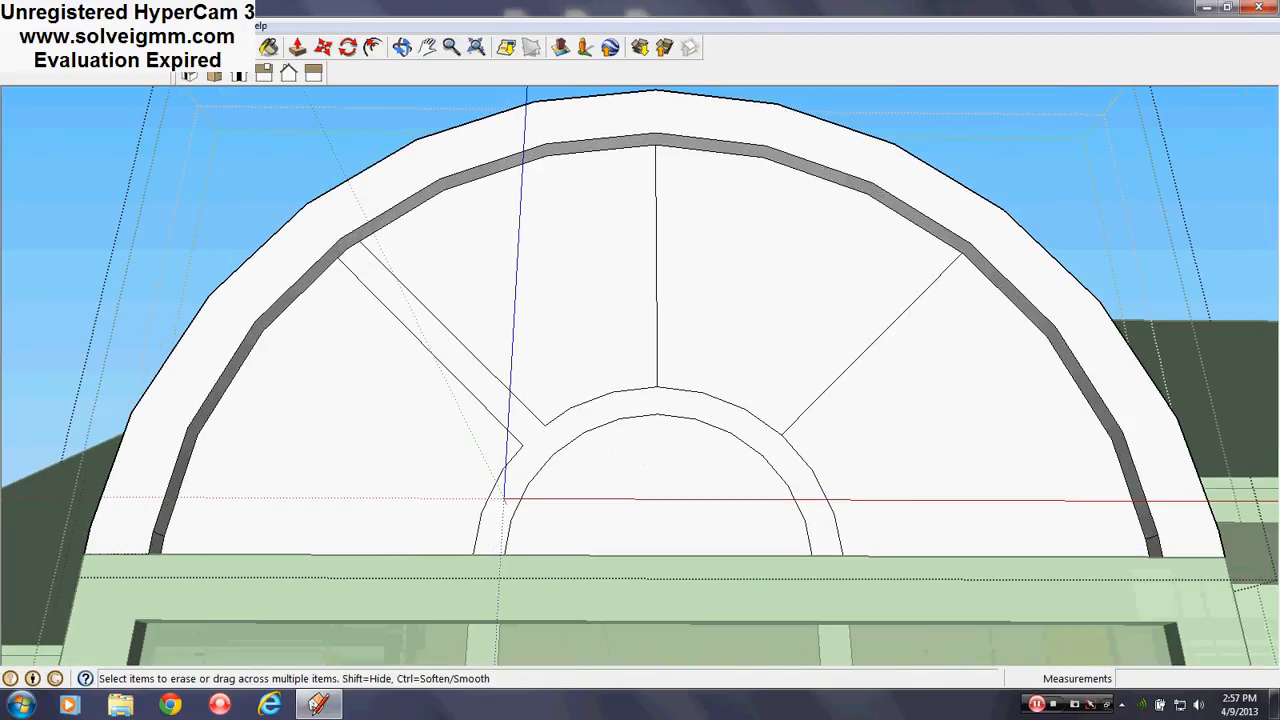
# Using 0.5 and 1-inch offsets, draw a parallel edge for the right muntin from inner arc past the frame
pyautogui.press('l')
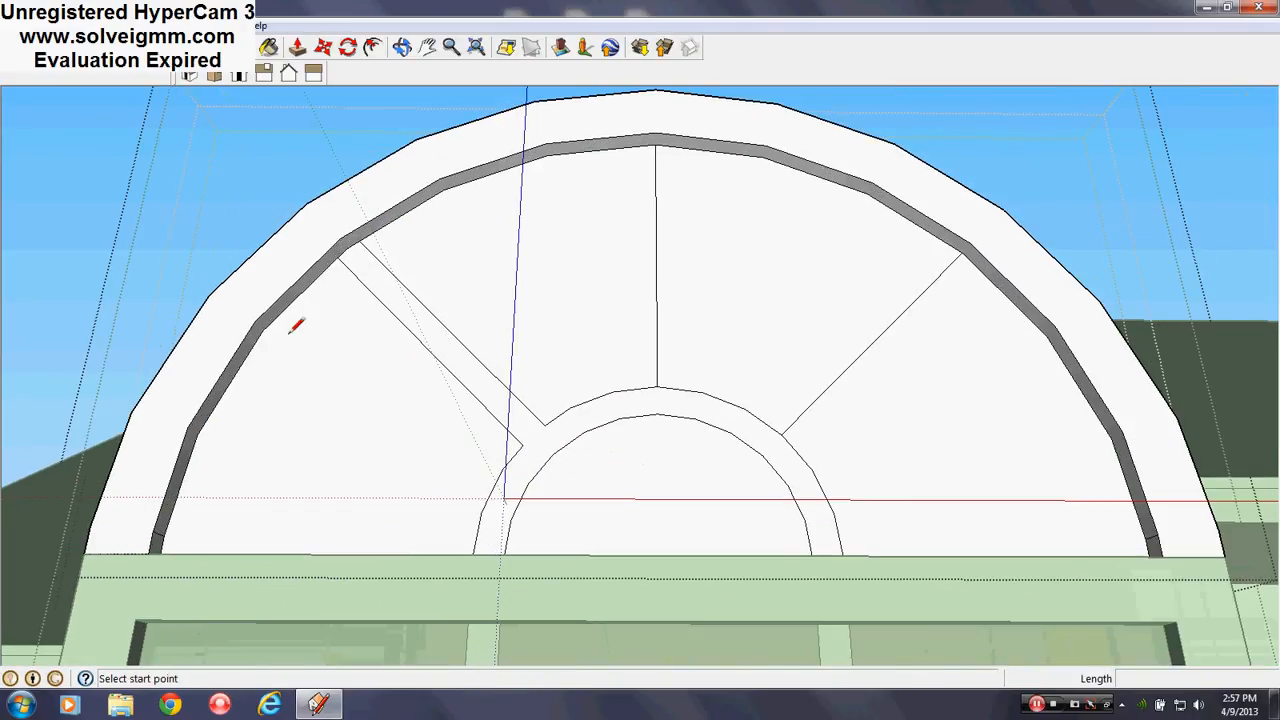
pyautogui.scroll(-2, 505, 500)
pyautogui.scroll(3, 718, 443)
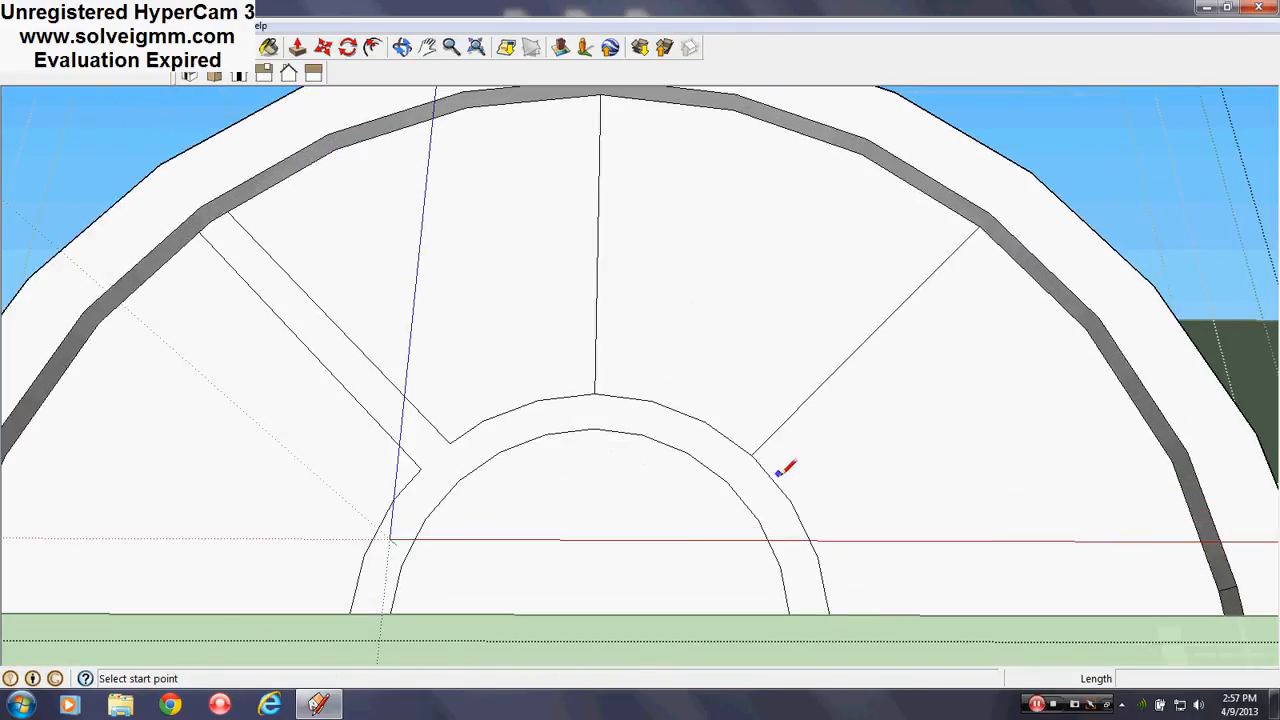
pyautogui.click(871, 335)
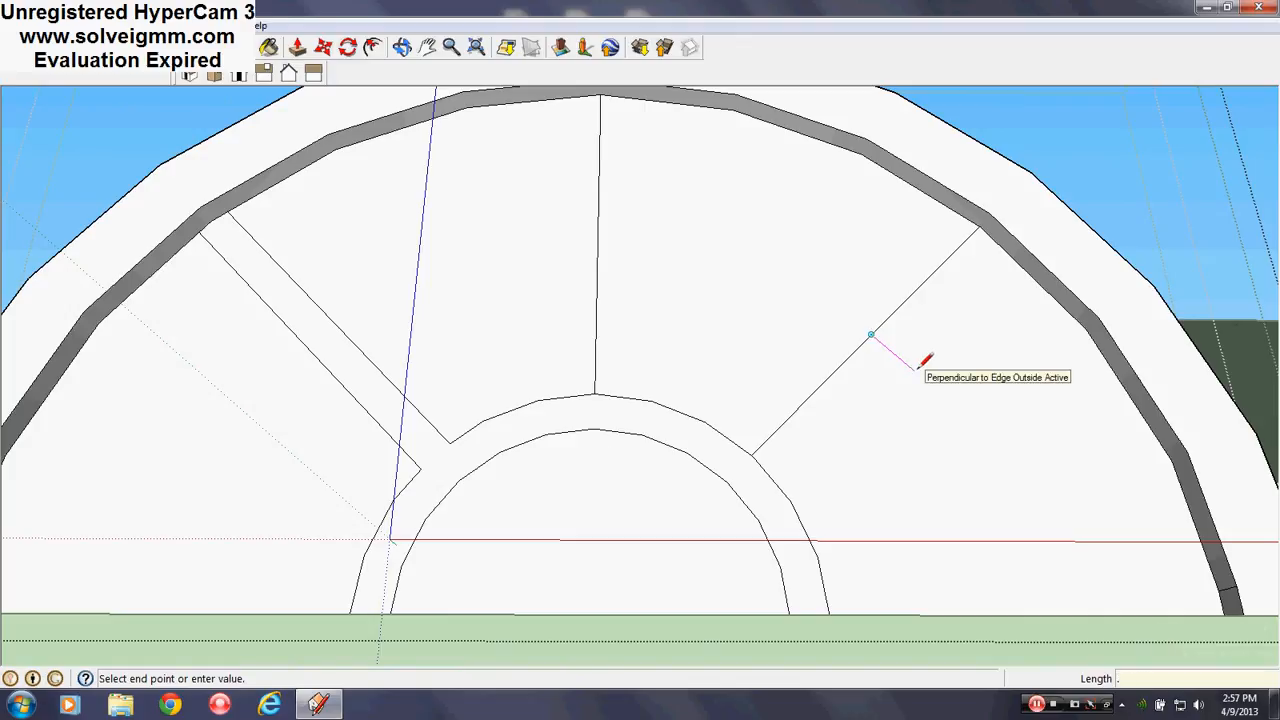
pyautogui.write('.5')
pyautogui.press('Return')
pyautogui.write('1')
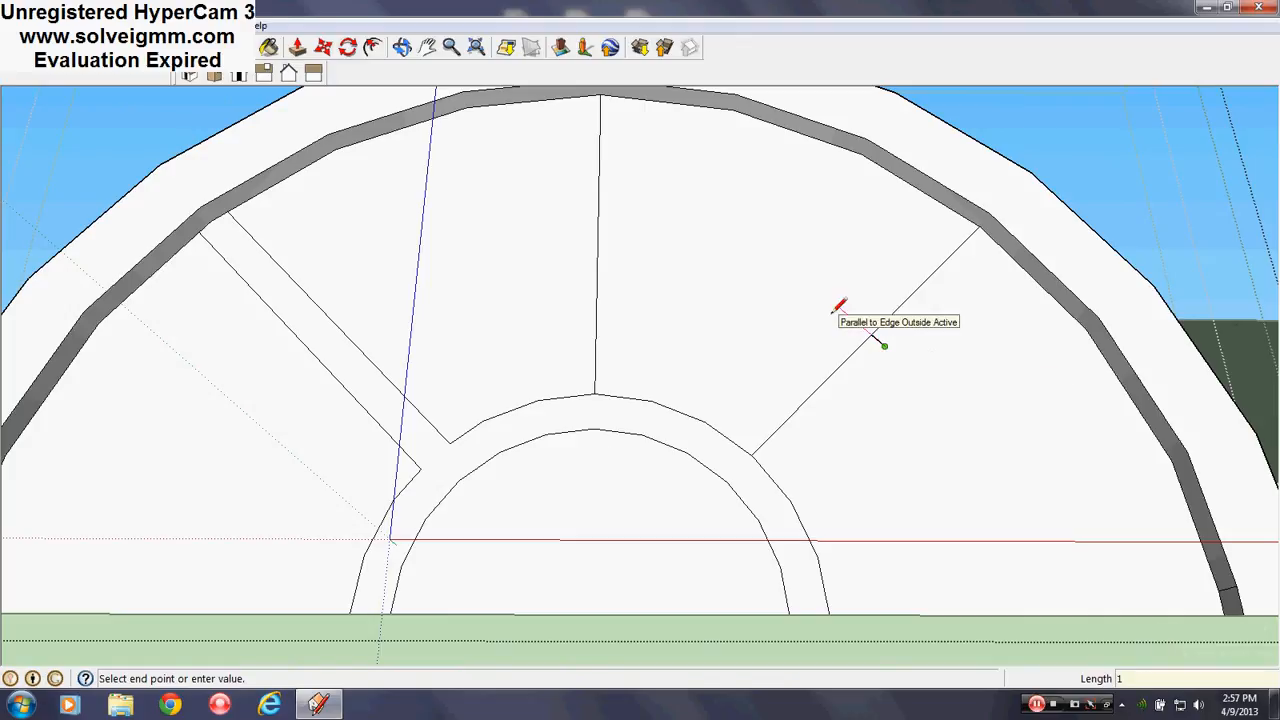
pyautogui.press('Return')
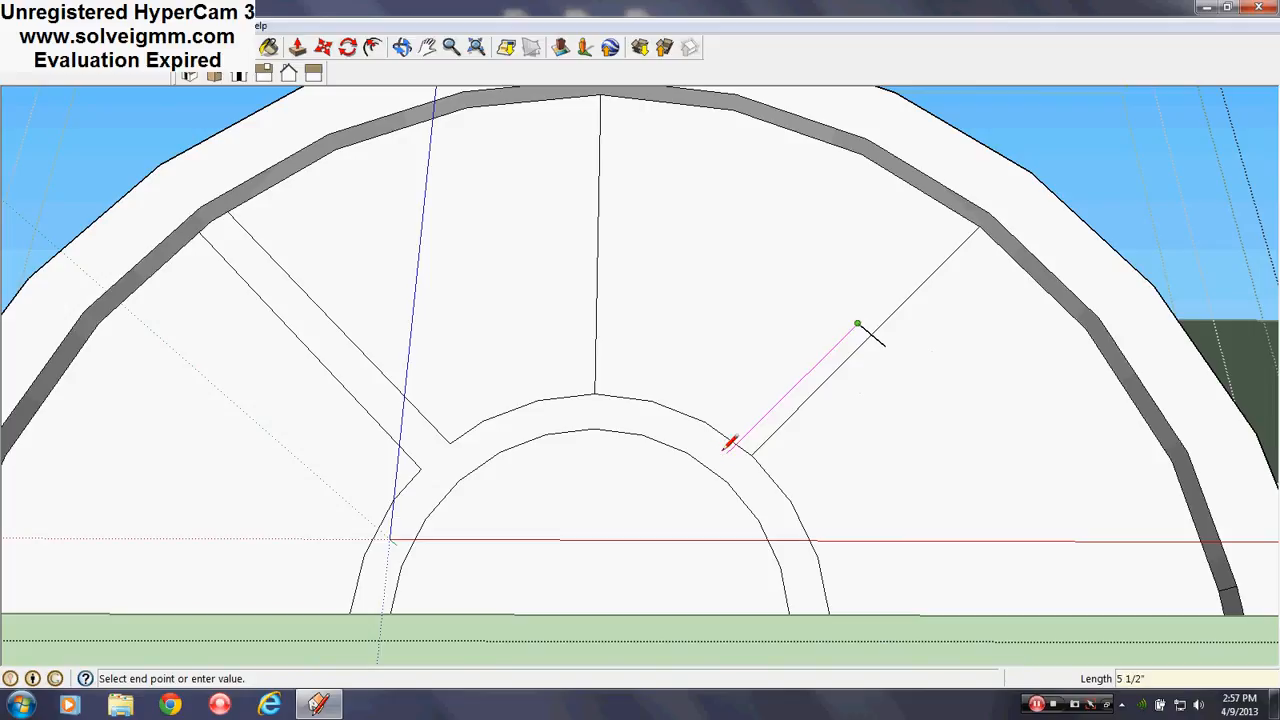
pyautogui.click(726, 448)
pyautogui.scroll(-2, 726, 448)
pyautogui.press('Escape')
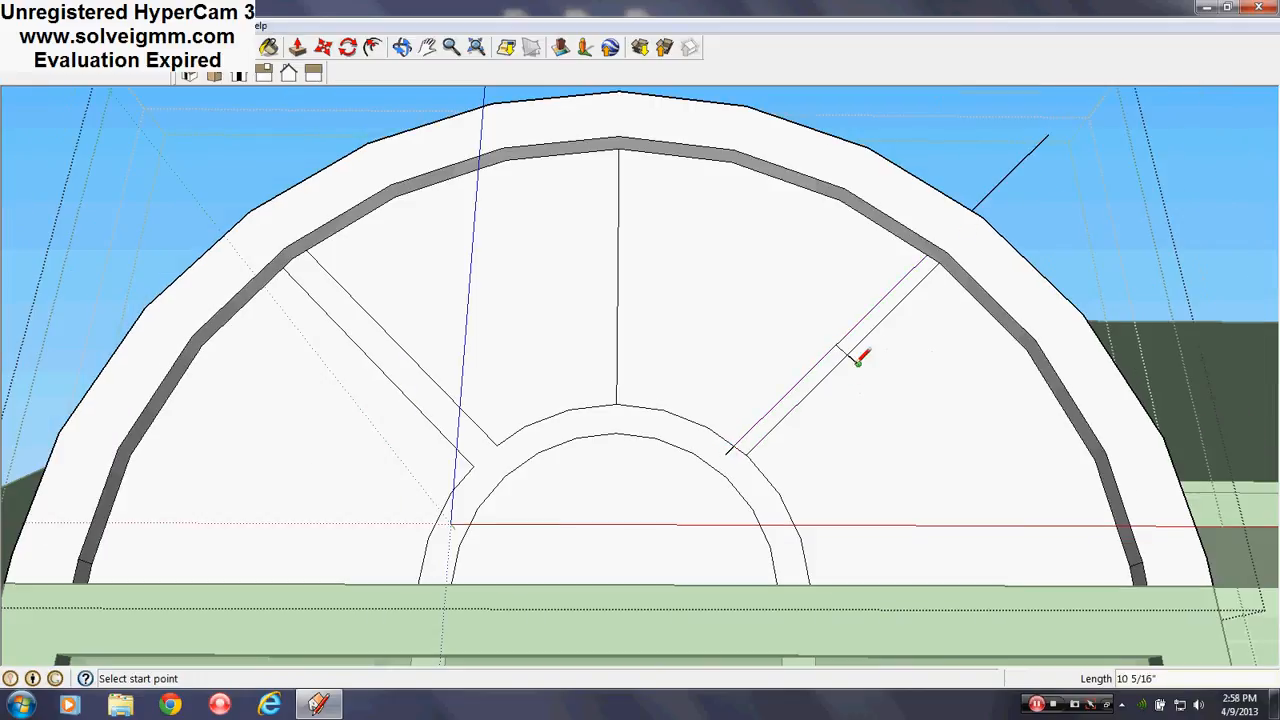
pyautogui.click(858, 364)
pyautogui.click(1059, 161)
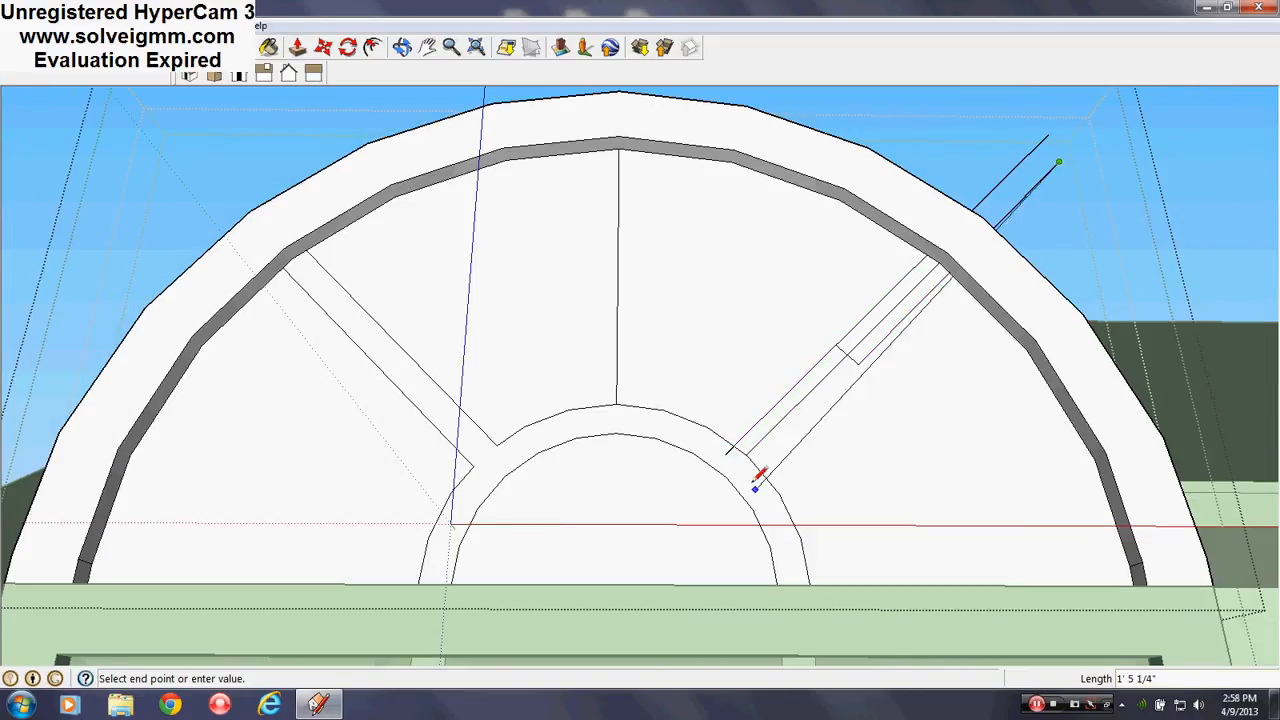
pyautogui.press('Escape')
# Erase the leftover construction lines, the arc piece crossing the angled bar, and the upper-right stray line
pyautogui.click(268, 47)
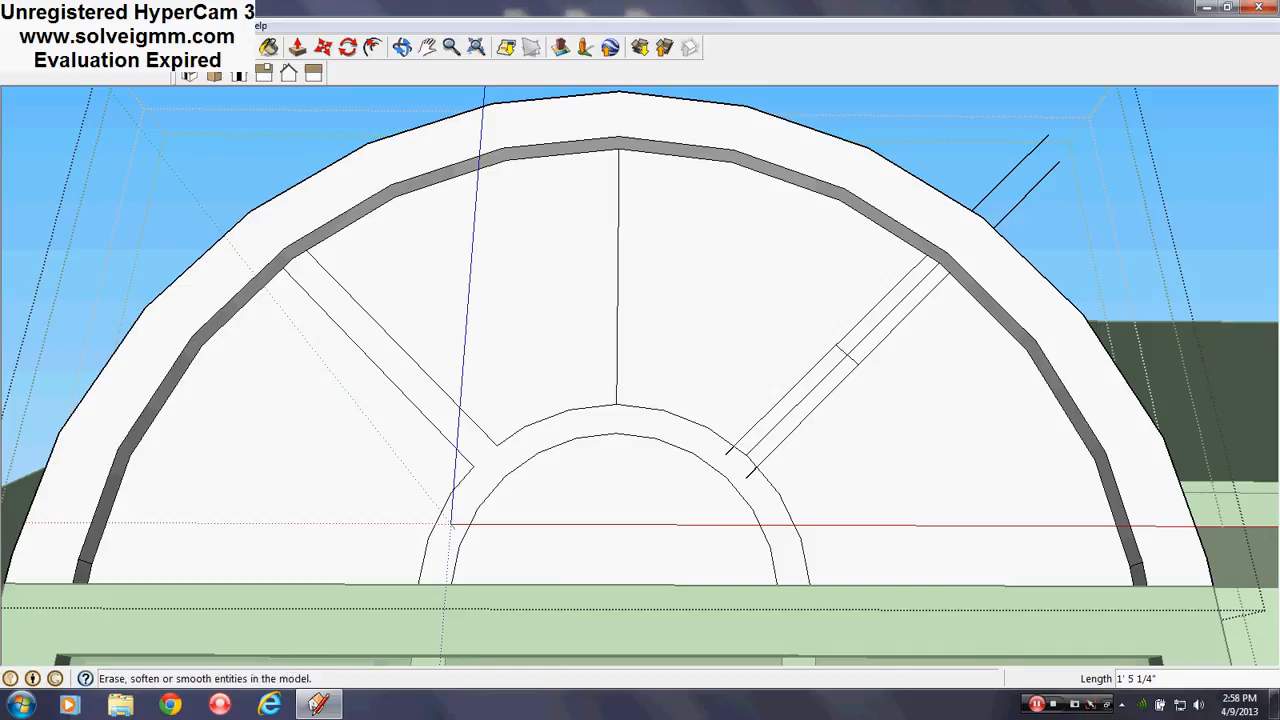
pyautogui.moveTo(1012, 172); pyautogui.dragTo(1016, 212)
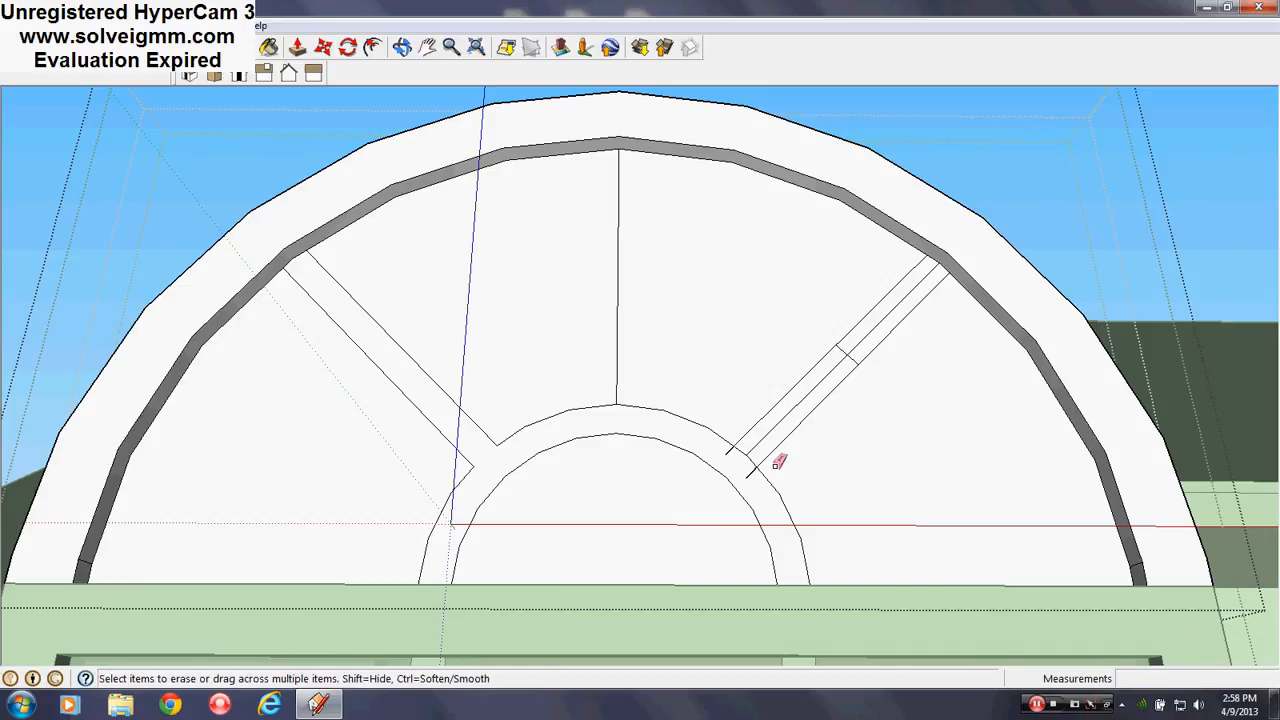
pyautogui.scroll(4, 723, 462)
pyautogui.moveTo(688, 427)
pyautogui.mouseDown()
pyautogui.moveTo(732, 428)
pyautogui.moveTo(909, 311)
pyautogui.mouseUp()
pyautogui.click(910, 257)
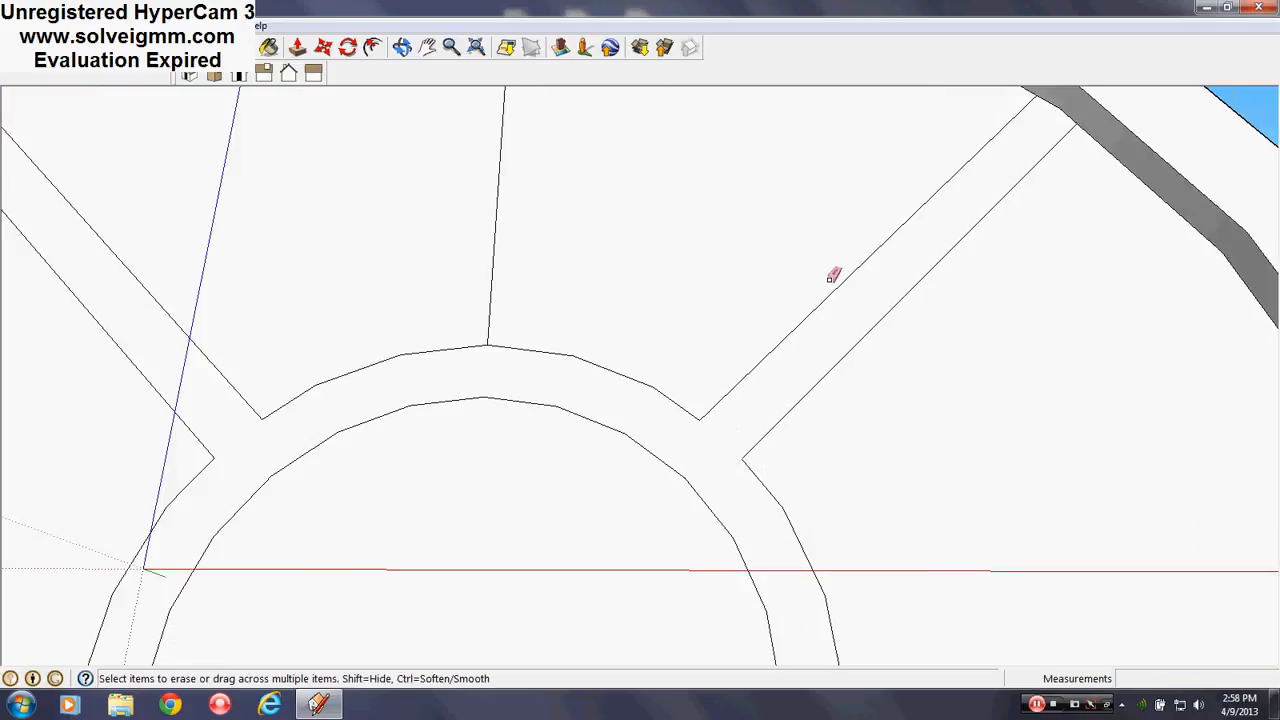
pyautogui.scroll(-5, 780, 254)
pyautogui.scroll(3, 729, 357)
pyautogui.moveTo(716, 266); pyautogui.dragTo(640, 249, button='middle')
# Draw the centre muntin's two parallel edges running from the inner arc up to the outer arc
pyautogui.press('l')
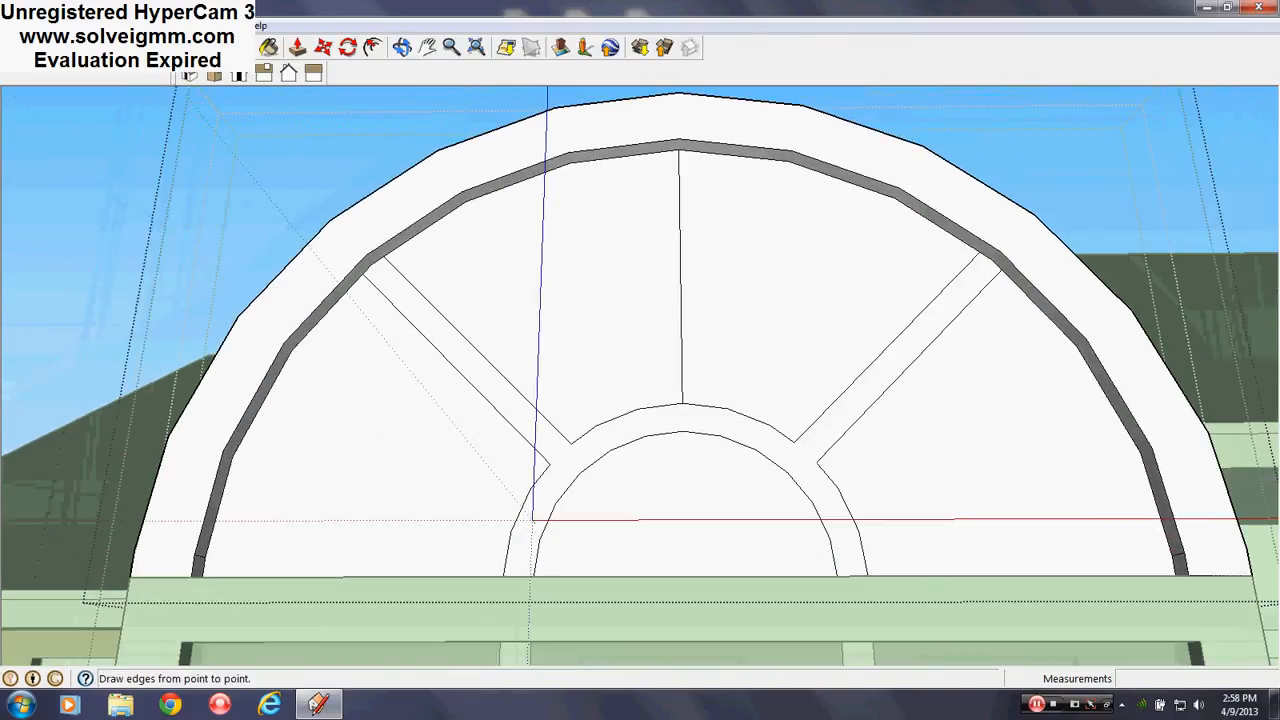
pyautogui.click(680, 270)
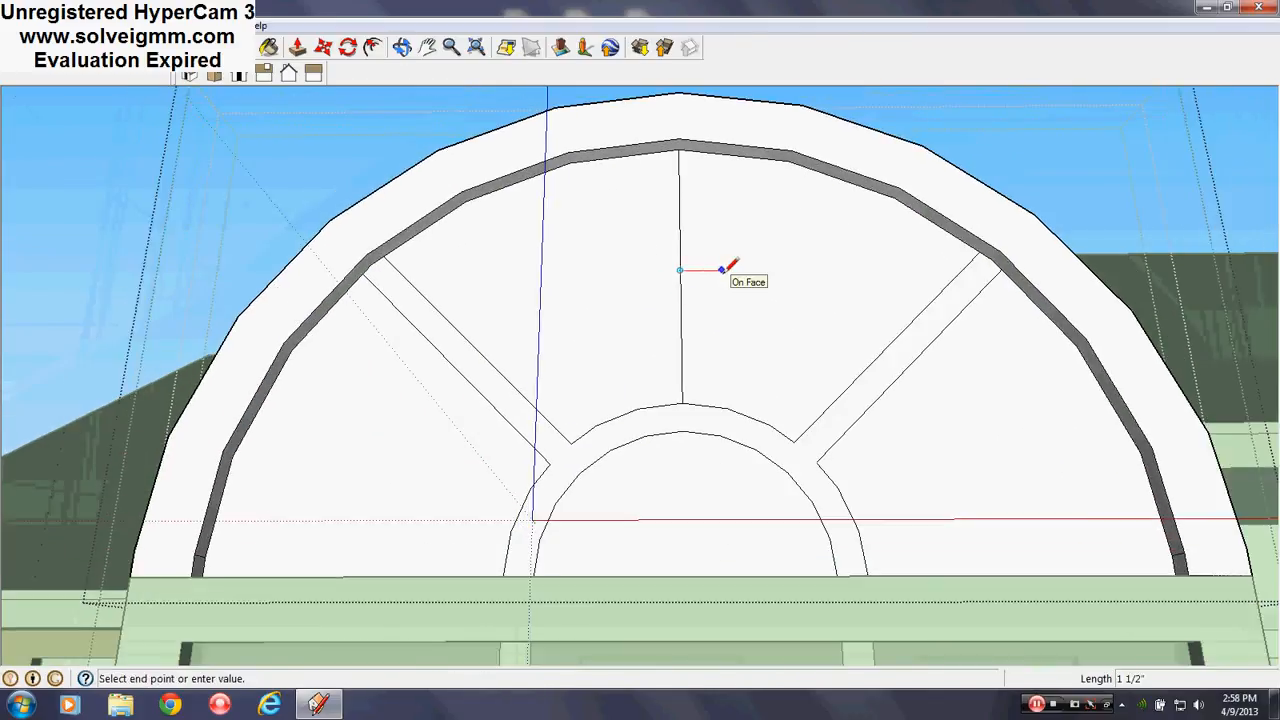
pyautogui.click(692, 407)
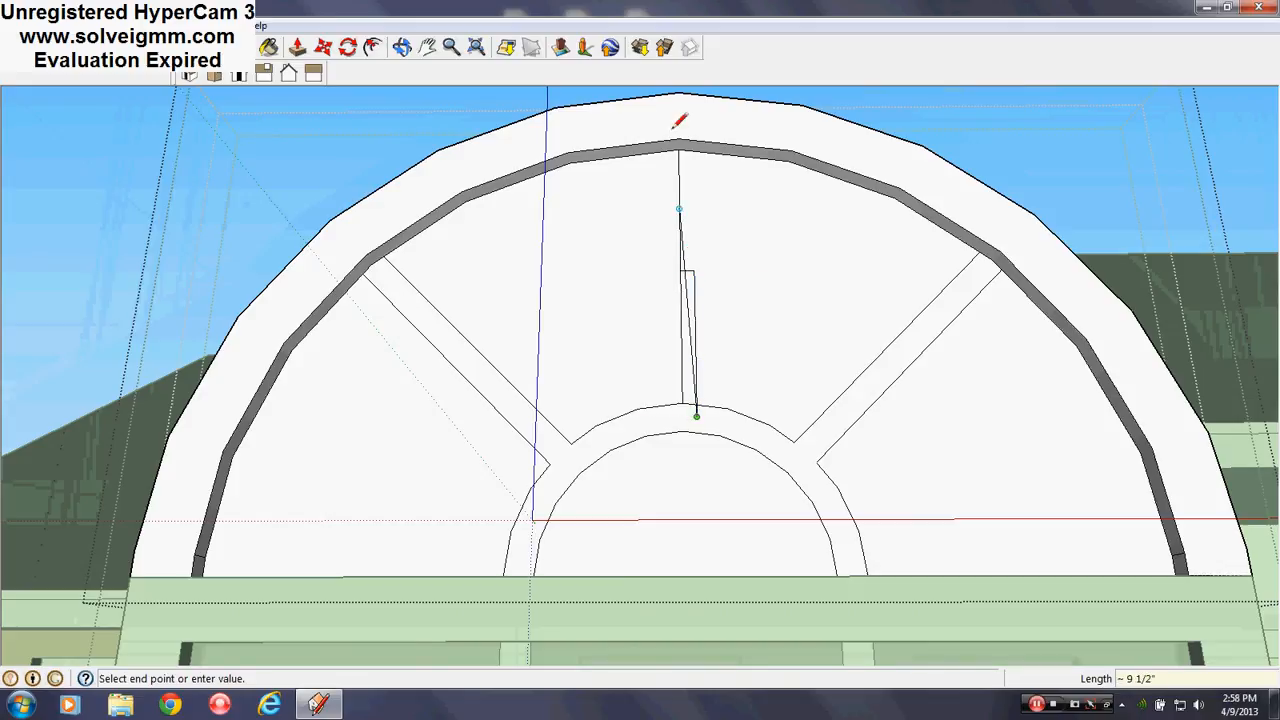
pyautogui.scroll(-2, 689, 286)
pyautogui.click(677, 99)
pyautogui.press('Escape')
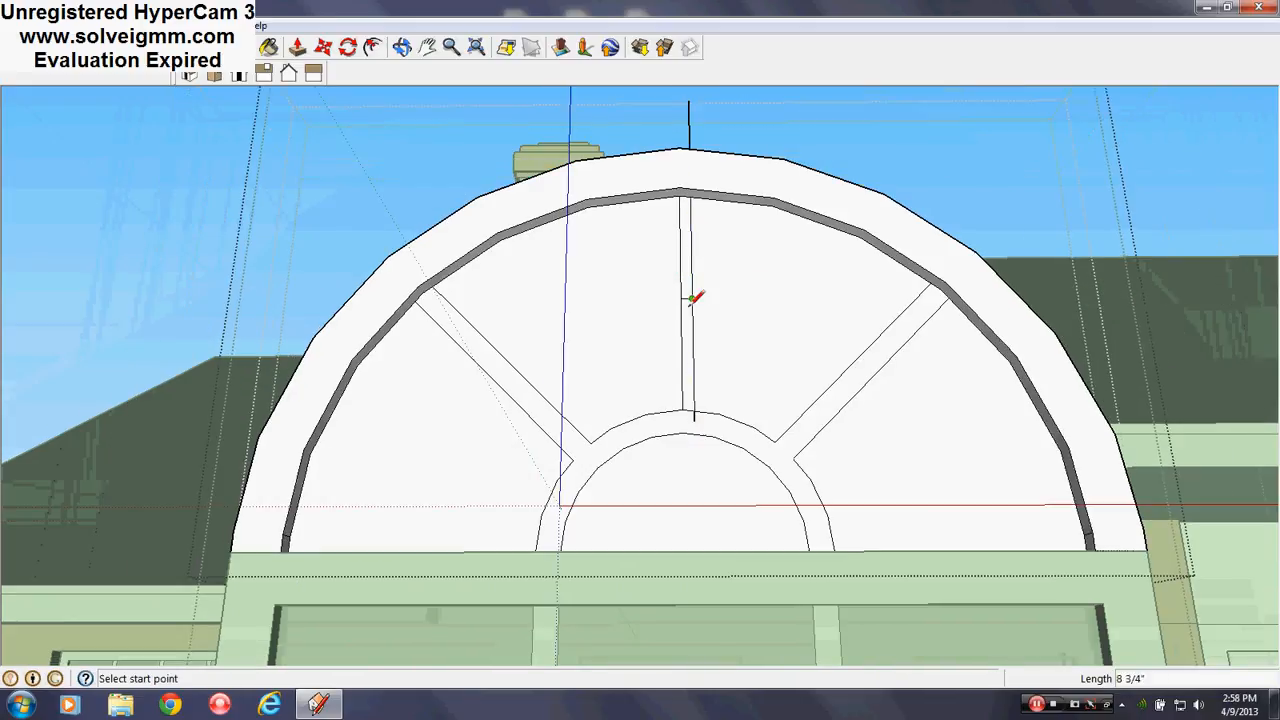
pyautogui.click(684, 298)
pyautogui.click(671, 297)
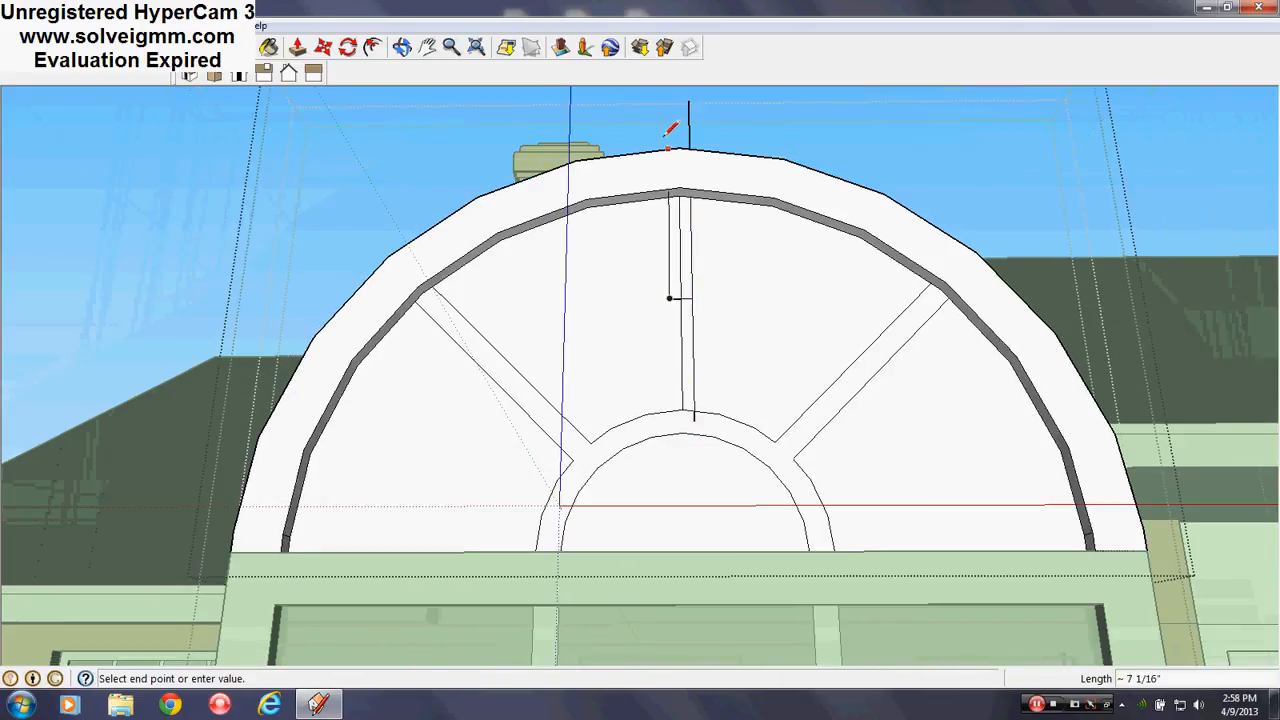
pyautogui.click(667, 101)
pyautogui.click(670, 419)
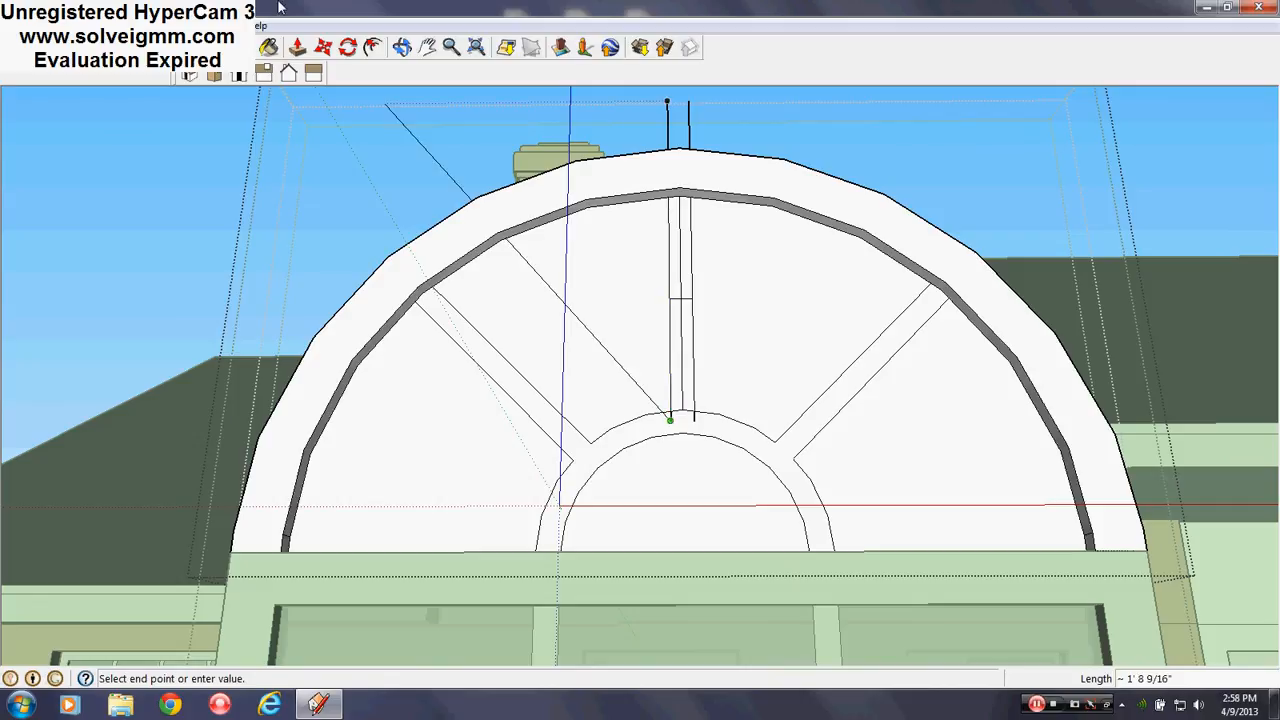
# Erase the lines poking above the arch and the old single centre line with its cross segment
pyautogui.press('e')
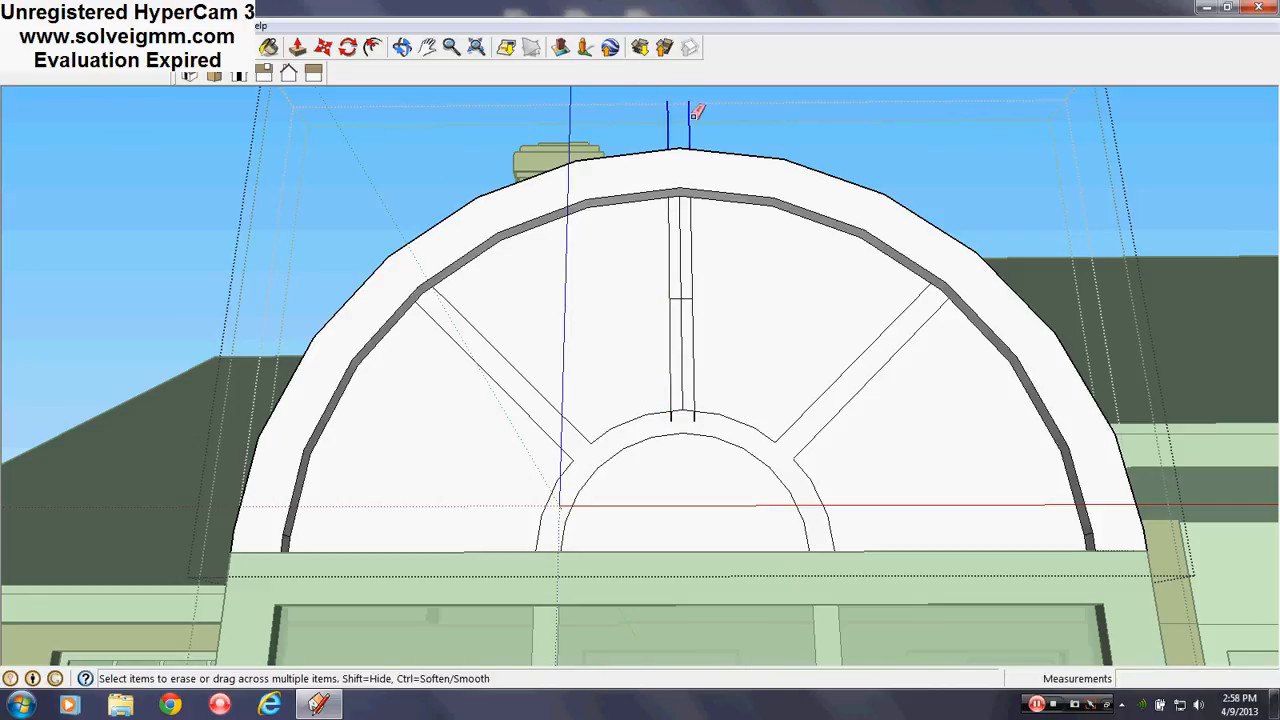
pyautogui.moveTo(694, 116); pyautogui.dragTo(695, 117)
pyautogui.moveTo(687, 270); pyautogui.dragTo(677, 312)
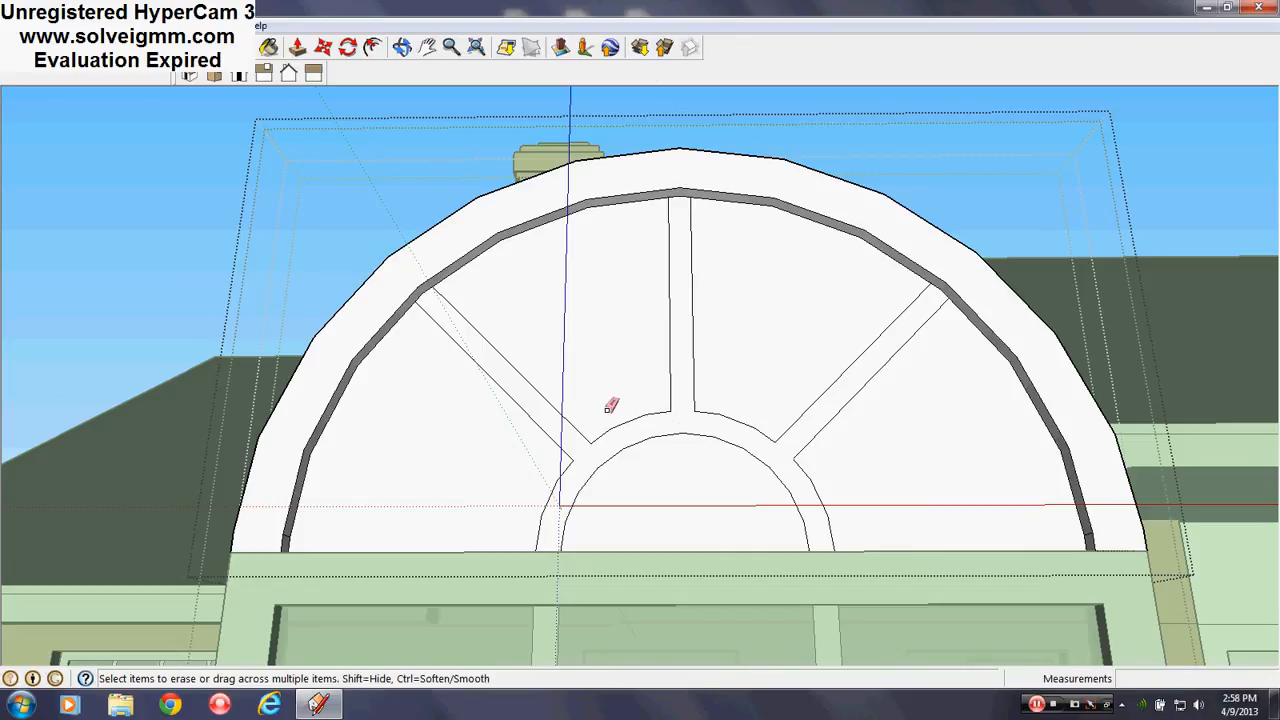
pyautogui.scroll(-3, 611, 405)
pyautogui.scroll(-4, 673, 326)
pyautogui.scroll(3, 668, 446)
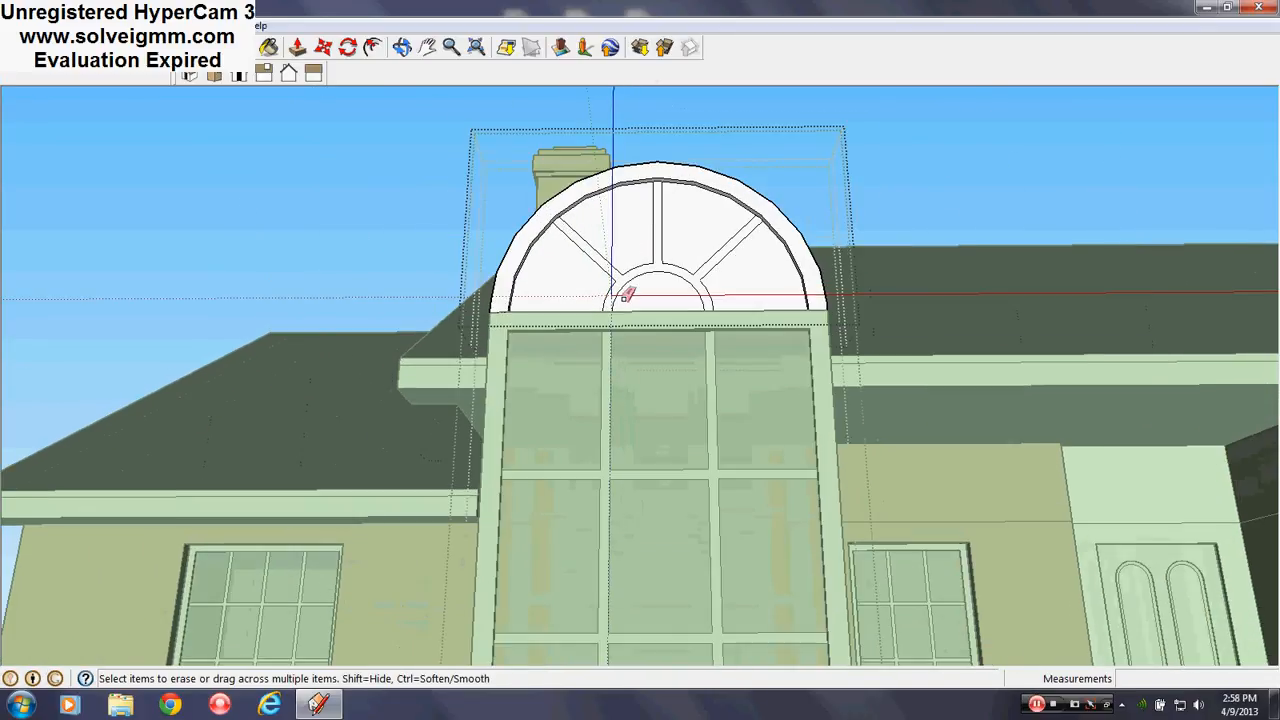
pyautogui.scroll(4, 627, 295)
pyautogui.moveTo(627, 295); pyautogui.dragTo(681, 299, button='middle')
pyautogui.scroll(-1, 681, 299)
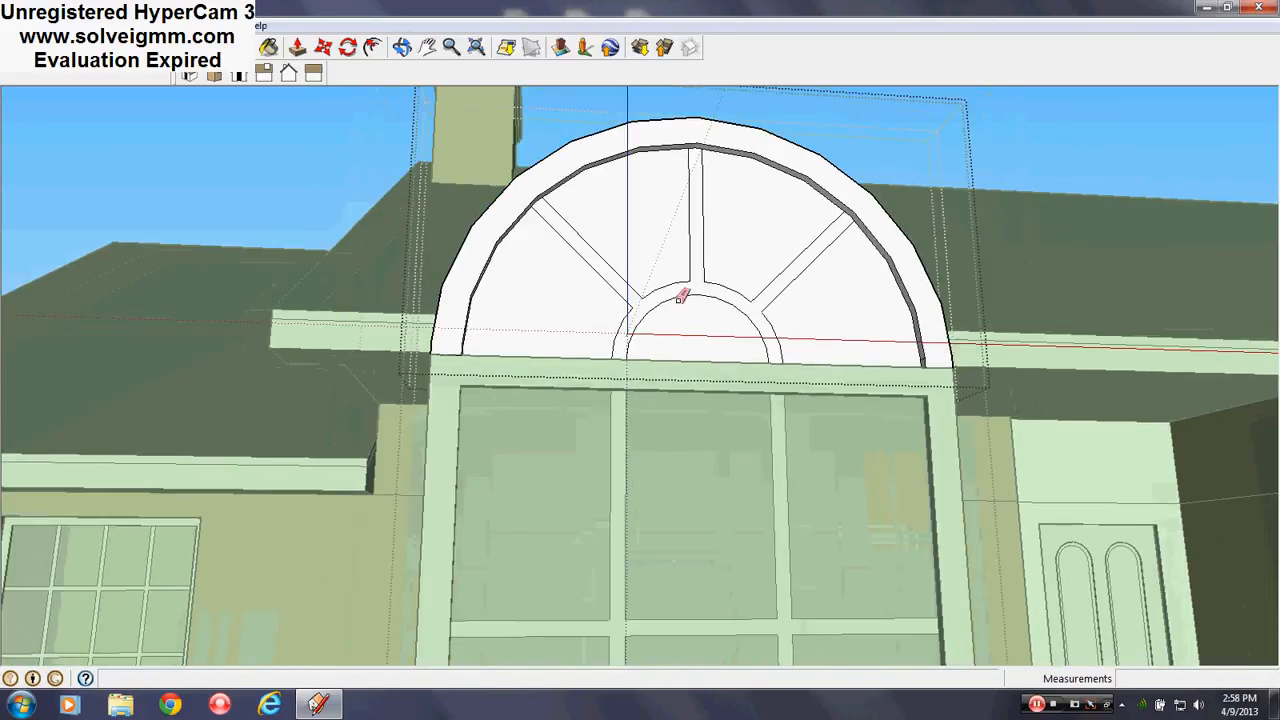
# Sample the lower pane's glass and paint the half-round centre and four arch panes with it
pyautogui.click(268, 49)
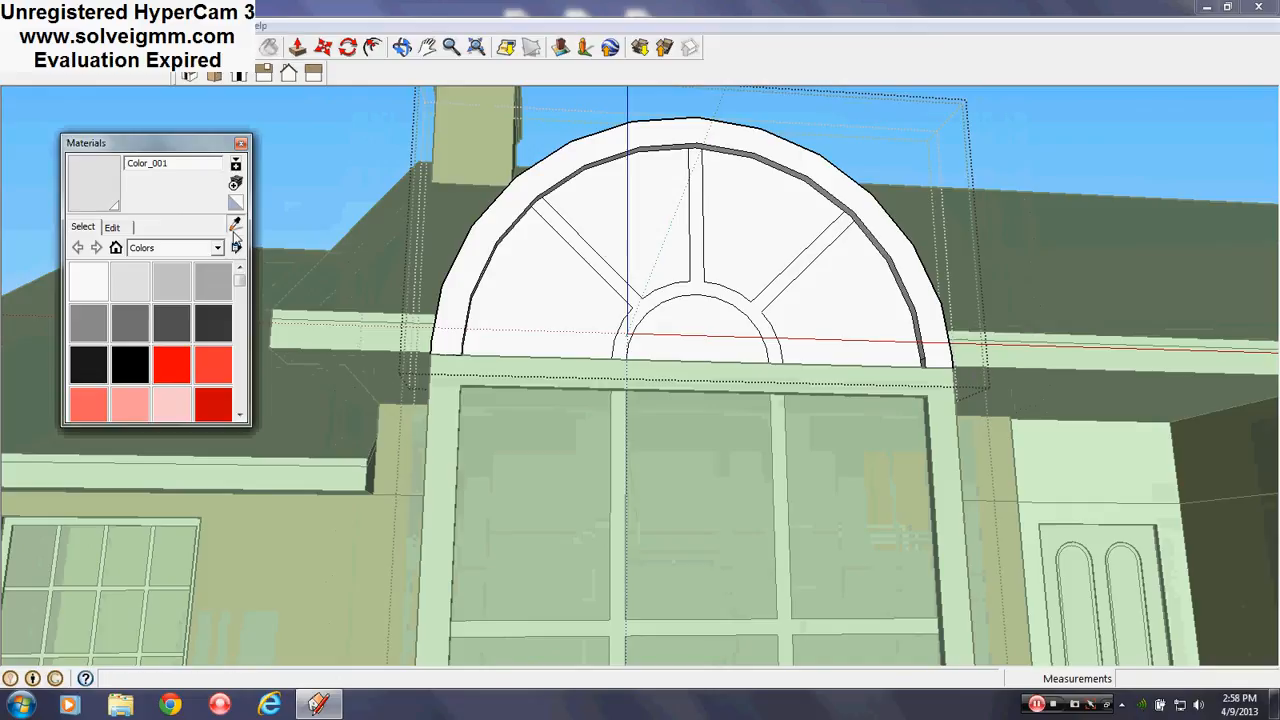
pyautogui.moveTo(622, 243); pyautogui.dragTo(637, 203, button='middle')
pyautogui.scroll(-2, 637, 203)
pyautogui.scroll(1, 711, 375)
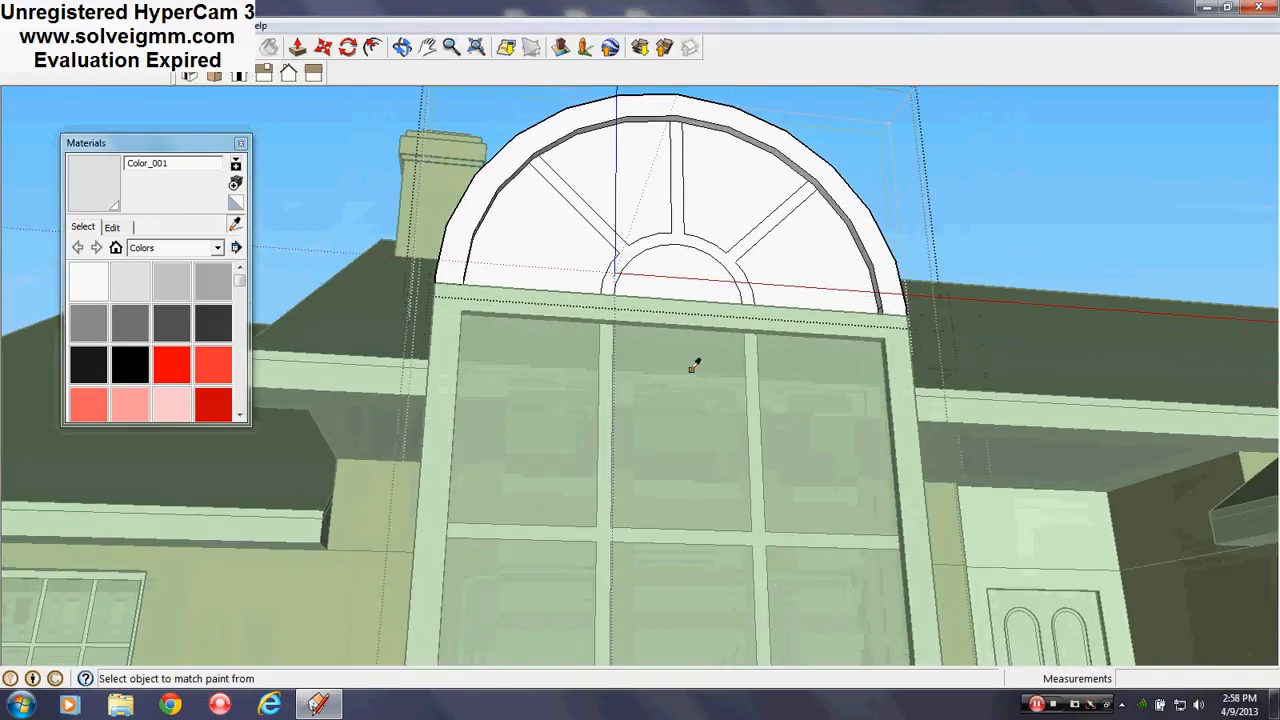
pyautogui.keyDown('alt'); pyautogui.click(693, 366); pyautogui.keyUp('alt')
pyautogui.click(694, 262)
pyautogui.click(690, 202)
pyautogui.click(620, 205)
pyautogui.click(830, 267)
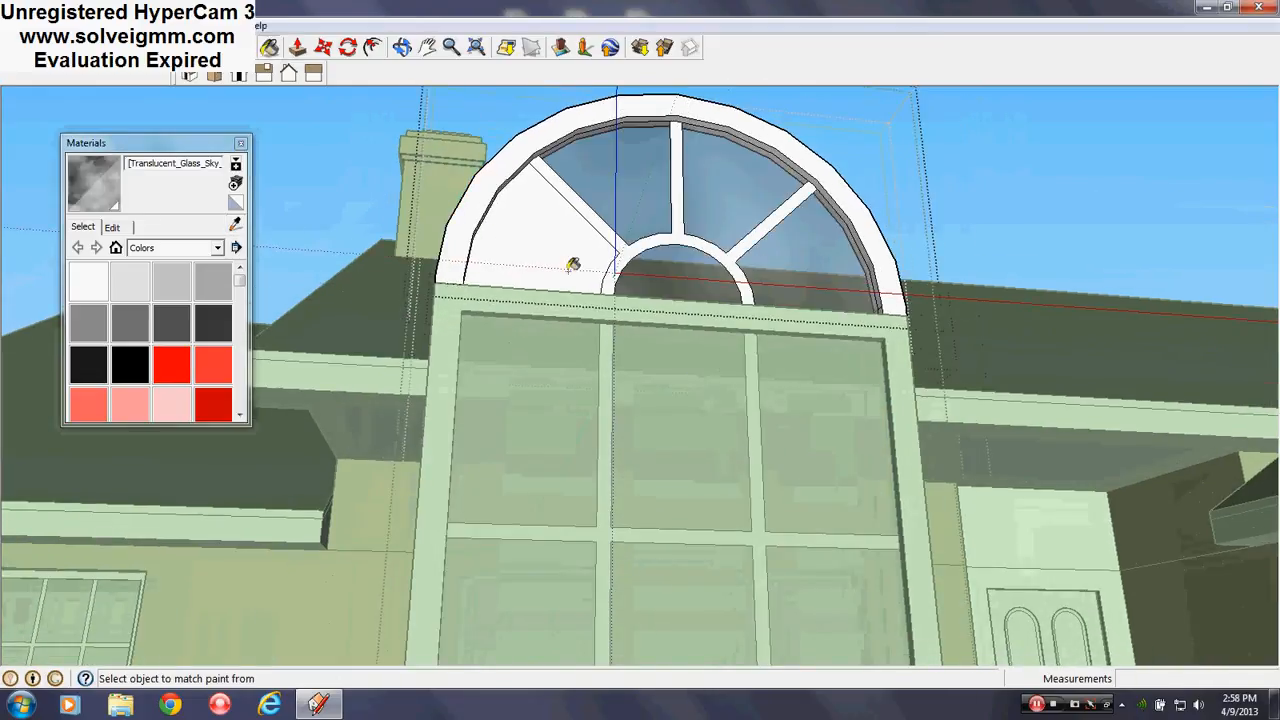
pyautogui.click(573, 264)
pyautogui.moveTo(573, 264)
pyautogui.mouseDown(button='middle')
pyautogui.moveTo(737, 457)
pyautogui.moveTo(942, 407)
pyautogui.mouseUp(button='middle')
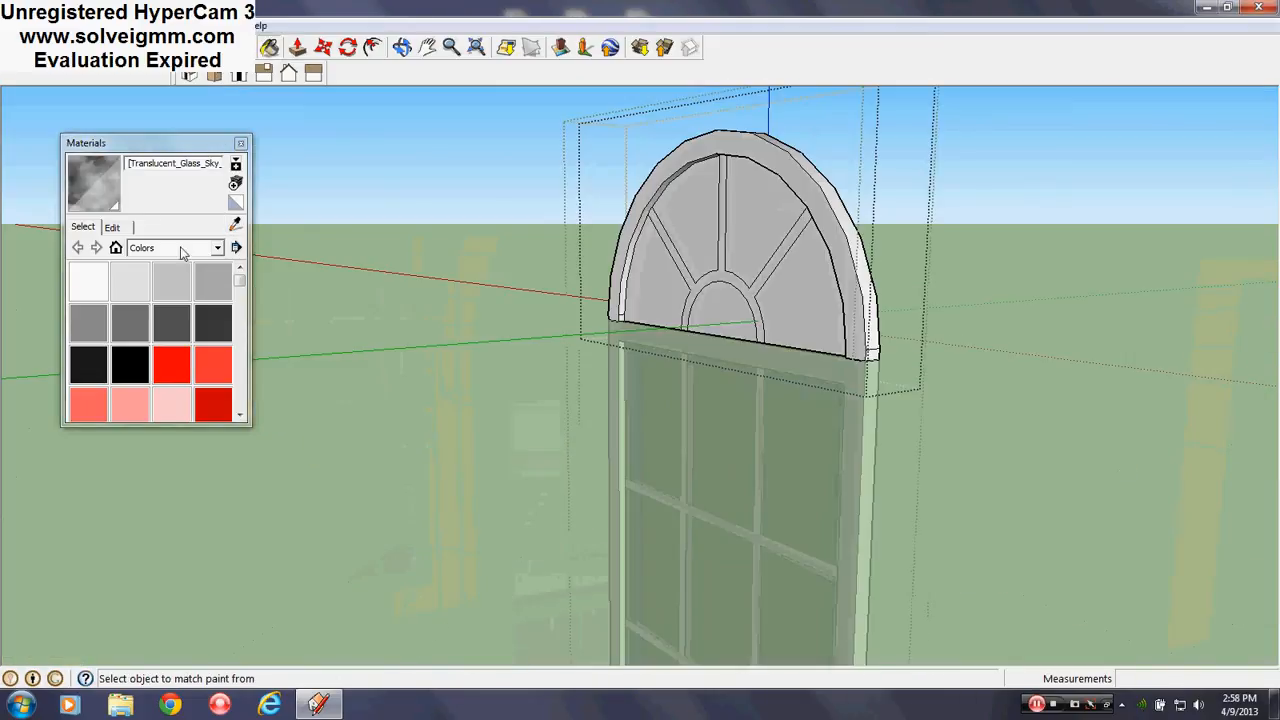
# From a new angle, resample the gray glass and paint the centre and all arch panes again
pyautogui.keyDown('alt'); pyautogui.click(751, 440); pyautogui.keyUp('alt')
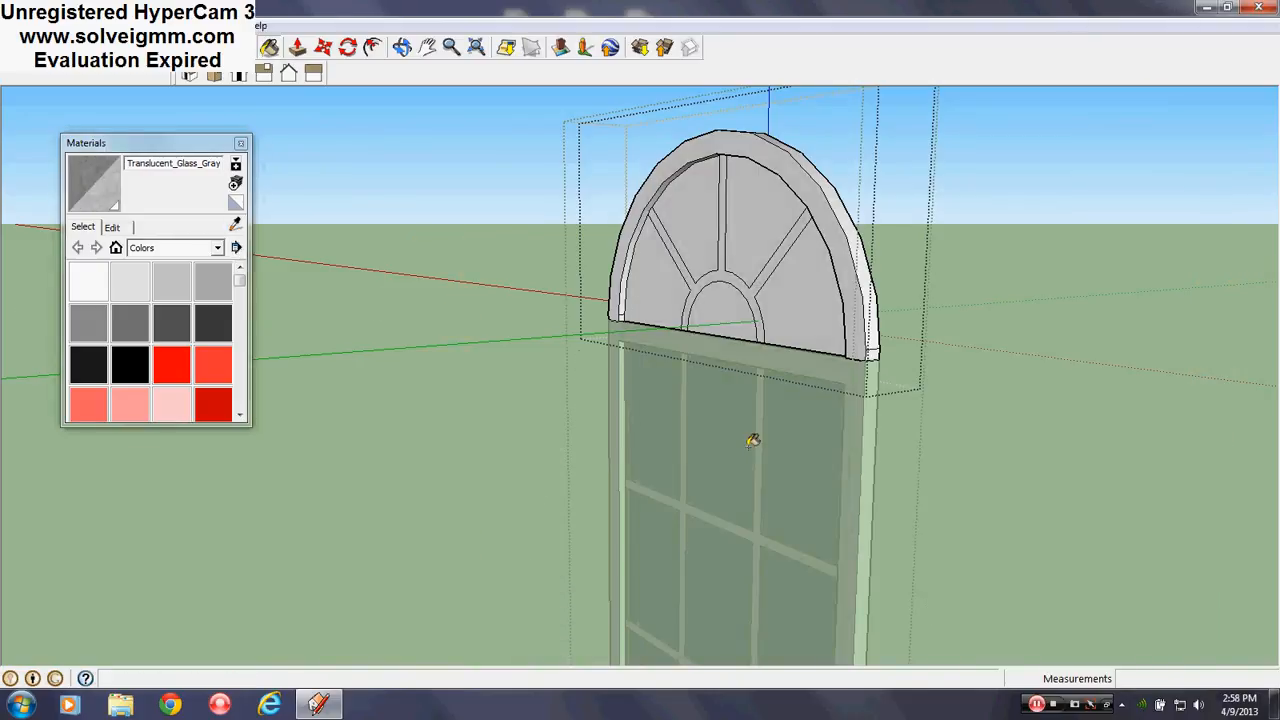
pyautogui.click(735, 330)
pyautogui.click(811, 289)
pyautogui.click(767, 235)
pyautogui.click(705, 232)
pyautogui.click(641, 289)
pyautogui.moveTo(825, 403)
pyautogui.mouseDown(button='middle')
pyautogui.moveTo(540, 371)
pyautogui.moveTo(938, 555)
pyautogui.mouseUp(button='middle')
pyautogui.scroll(-6, 649, 343)
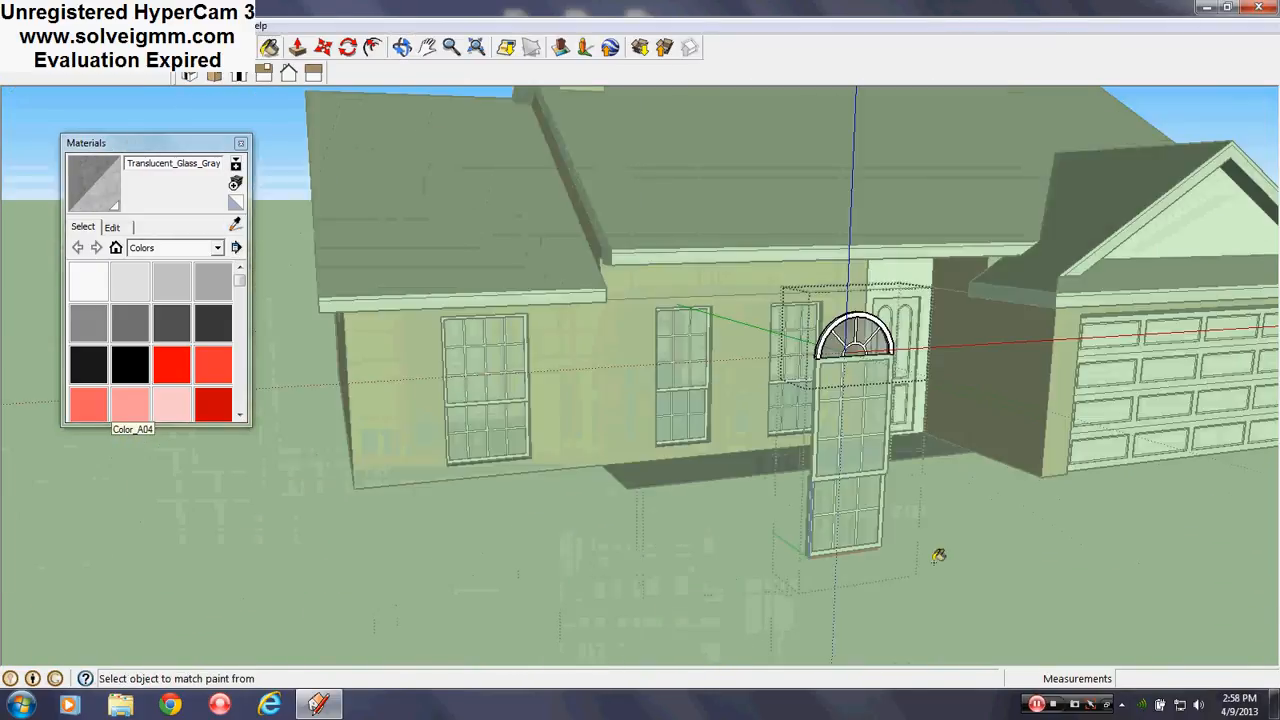
pyautogui.rightClick(1017, 538)
# Close the open group and the window component, then orbit to face the house front
pyautogui.click(1057, 547)
pyautogui.rightClick(992, 530)
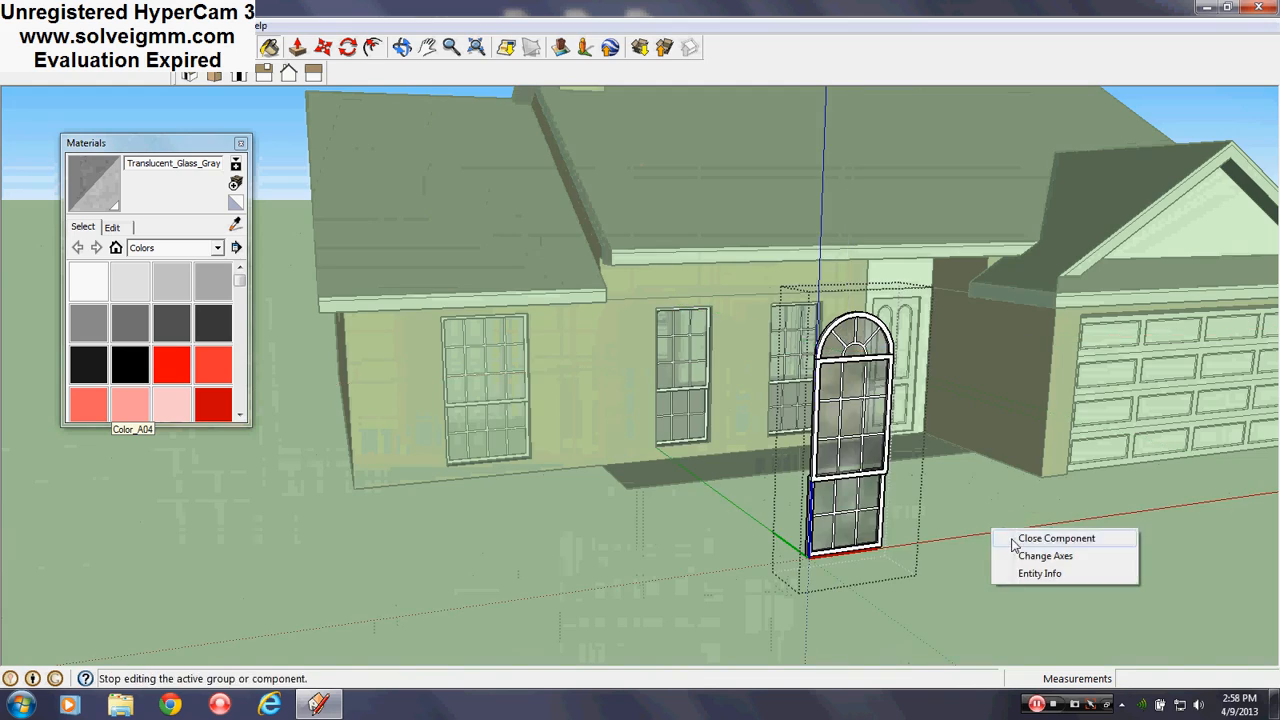
pyautogui.click(1030, 539)
pyautogui.moveTo(830, 540); pyautogui.dragTo(608, 529, button='middle')
pyautogui.scroll(4, 520, 400)
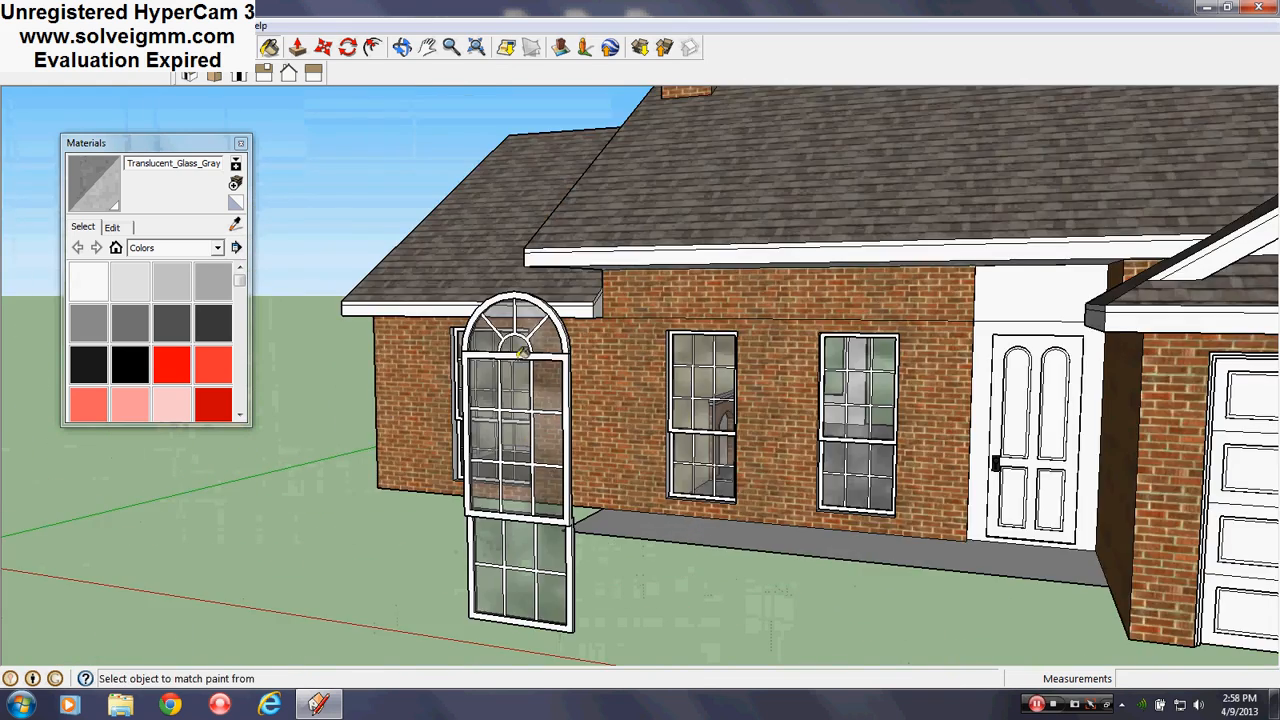
pyautogui.scroll(-3, 522, 352)
pyautogui.moveTo(508, 432); pyautogui.dragTo(704, 480, button='middle')
pyautogui.scroll(-3, 710, 478)
pyautogui.scroll(4, 1165, 396)
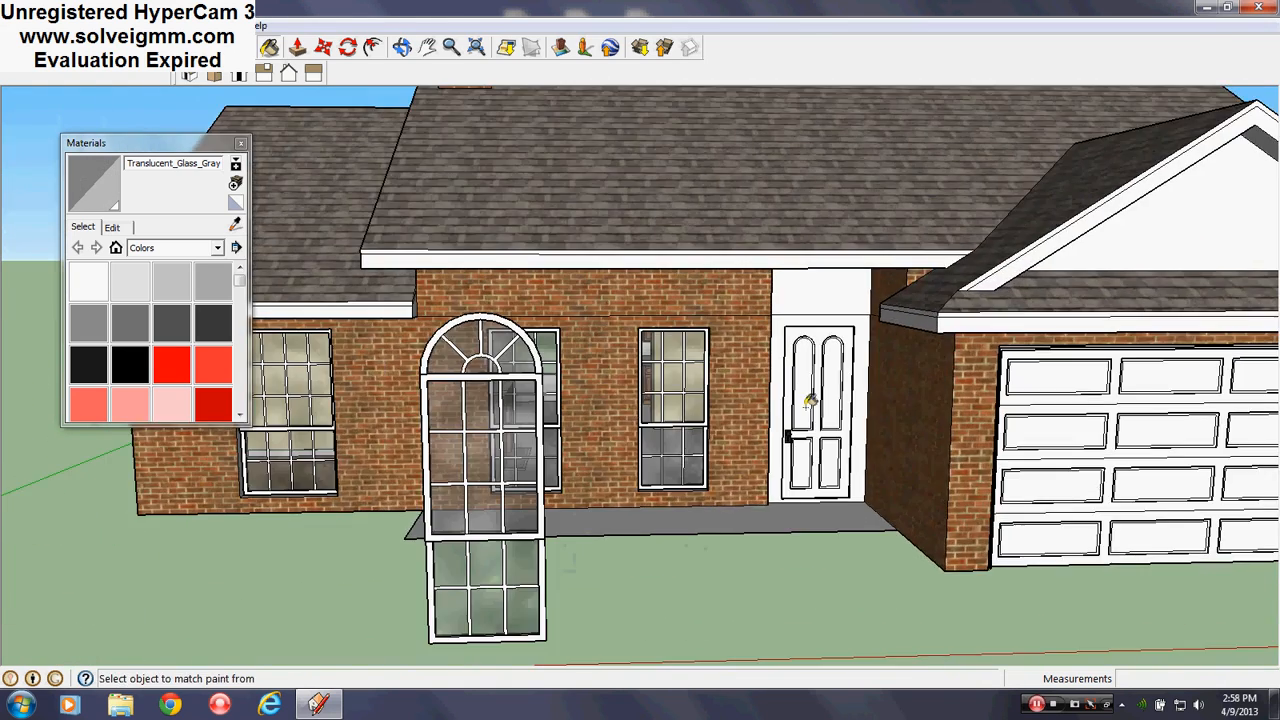
pyautogui.moveTo(810, 400); pyautogui.dragTo(788, 350, button='middle')
pyautogui.scroll(5, 780, 348)
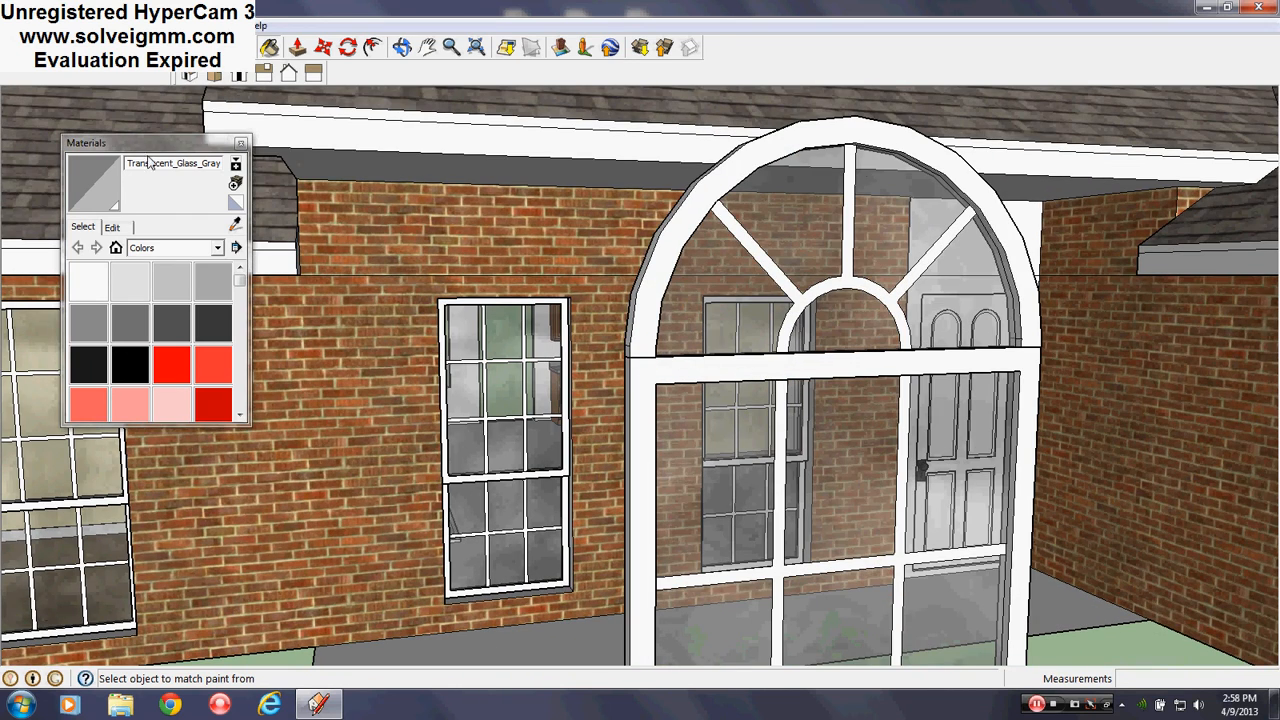
# Close the Materials panel and orbit so the house's left side shows
pyautogui.click(241, 143)
pyautogui.scroll(-3, 615, 460)
pyautogui.scroll(4, 640, 375)
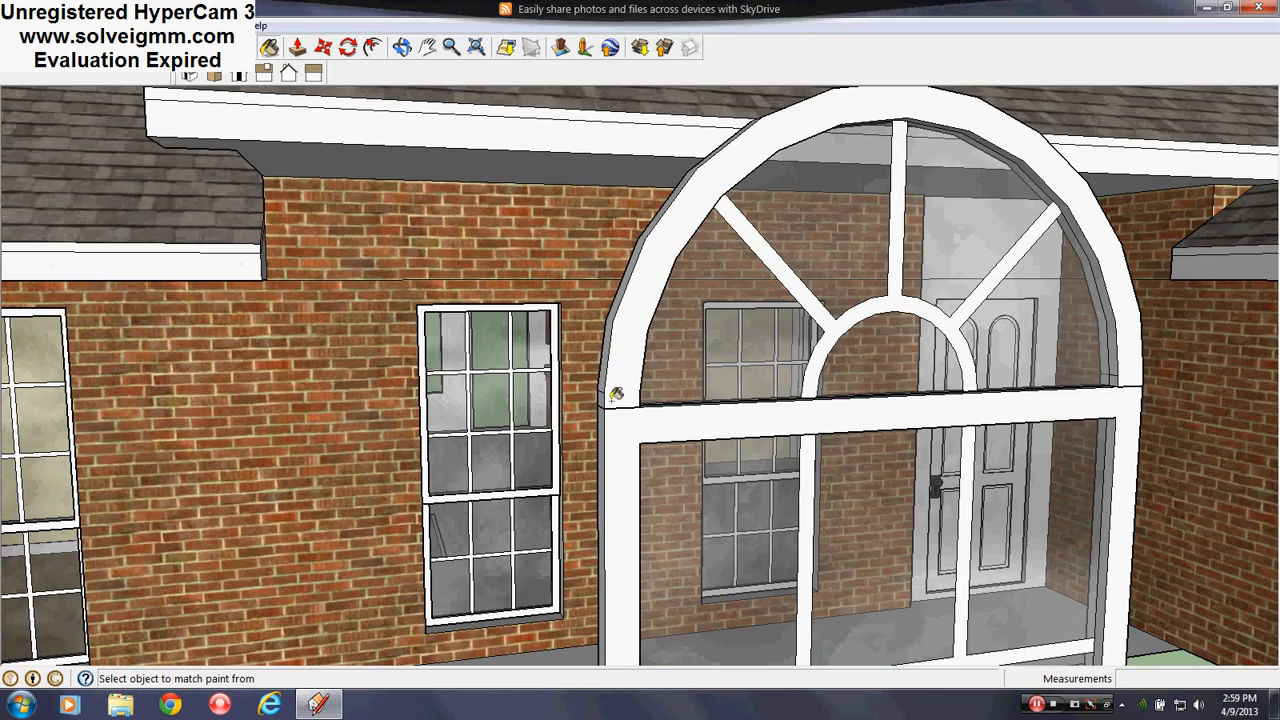
pyautogui.scroll(-3, 852, 322)
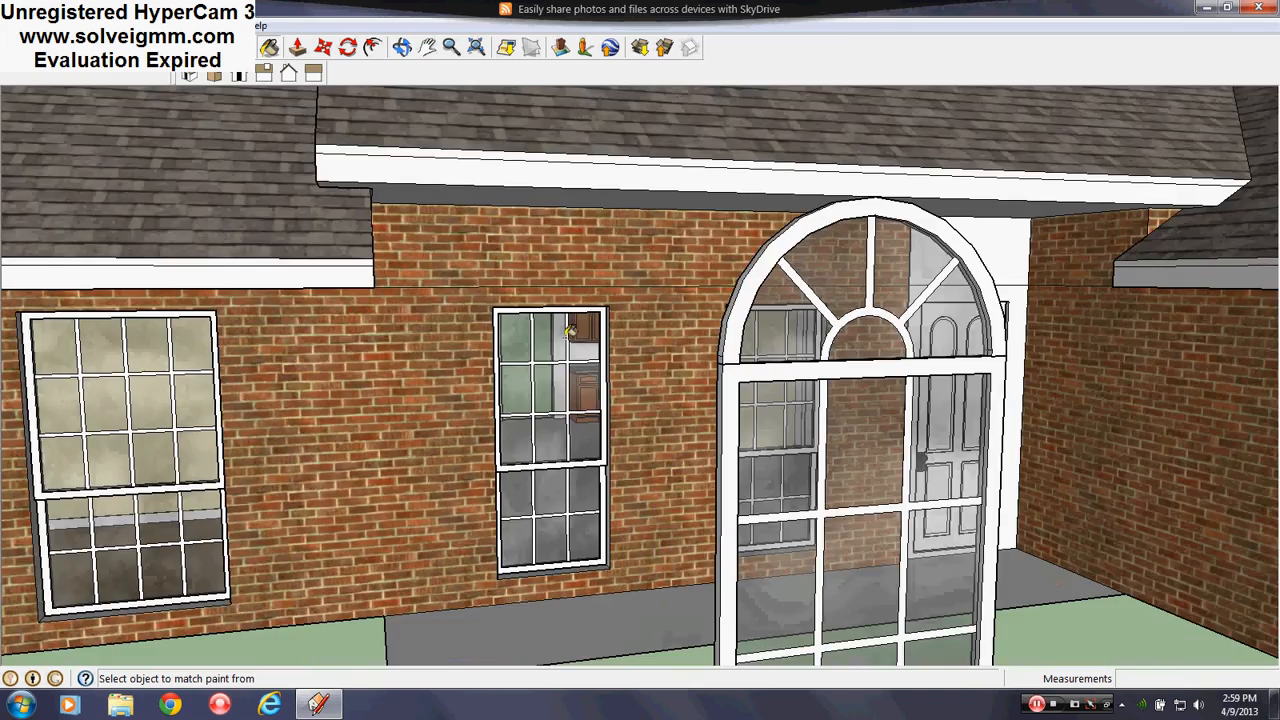
pyautogui.scroll(-3, 562, 368)
pyautogui.moveTo(627, 470); pyautogui.dragTo(777, 378, button='middle')
pyautogui.scroll(3, 779, 373)
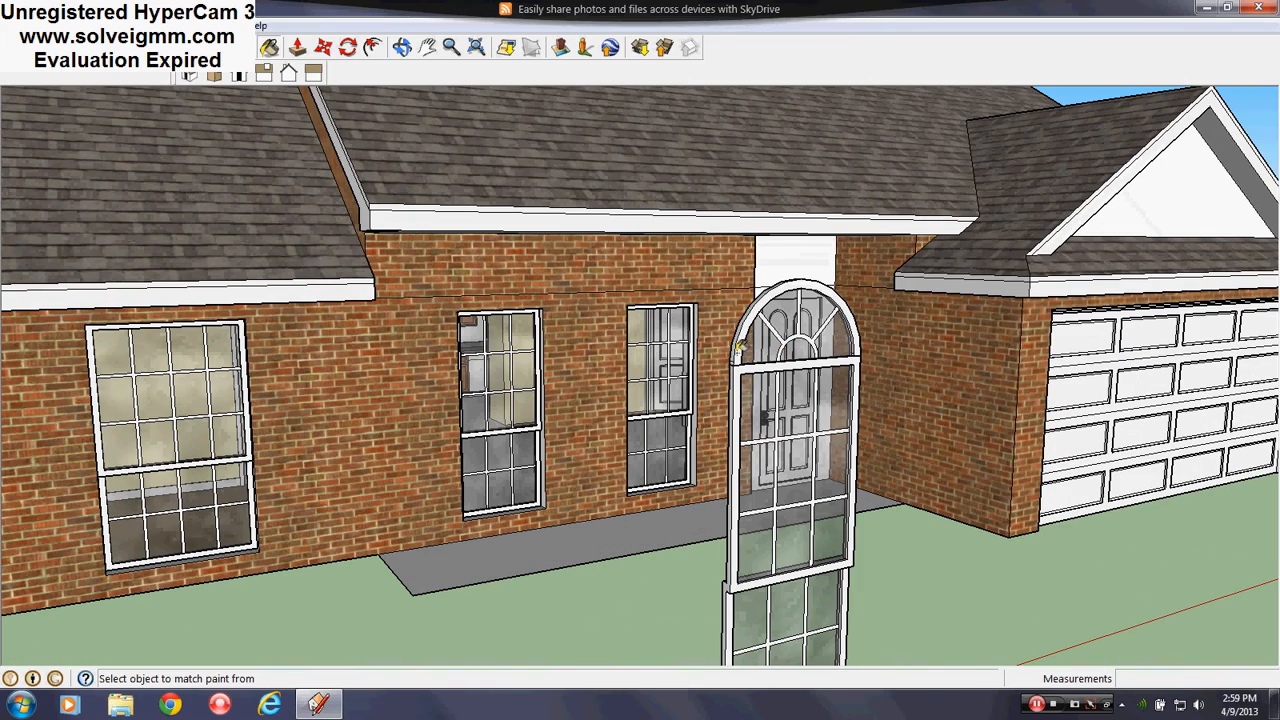
pyautogui.press('l')
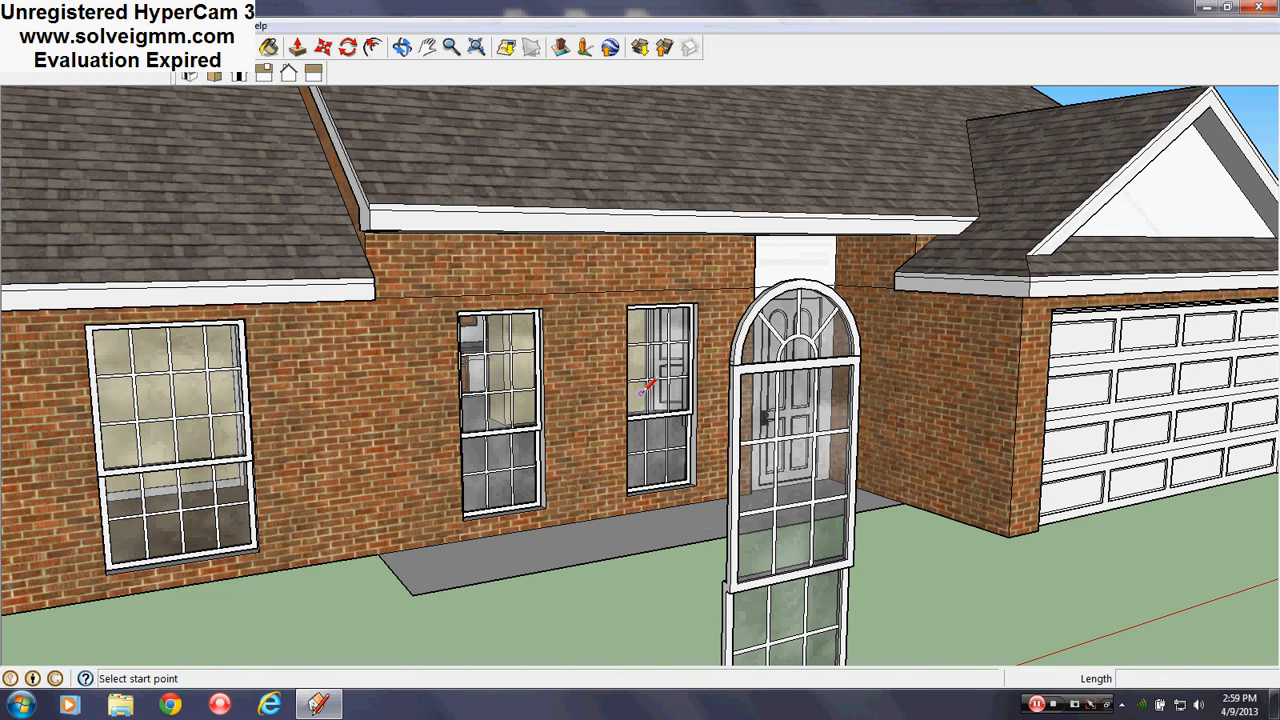
# Trace an arc from the arch's left base to its right base, bulging up to the arch top
pyautogui.scroll(-3, 652, 238)
pyautogui.scroll(9, 600, 255)
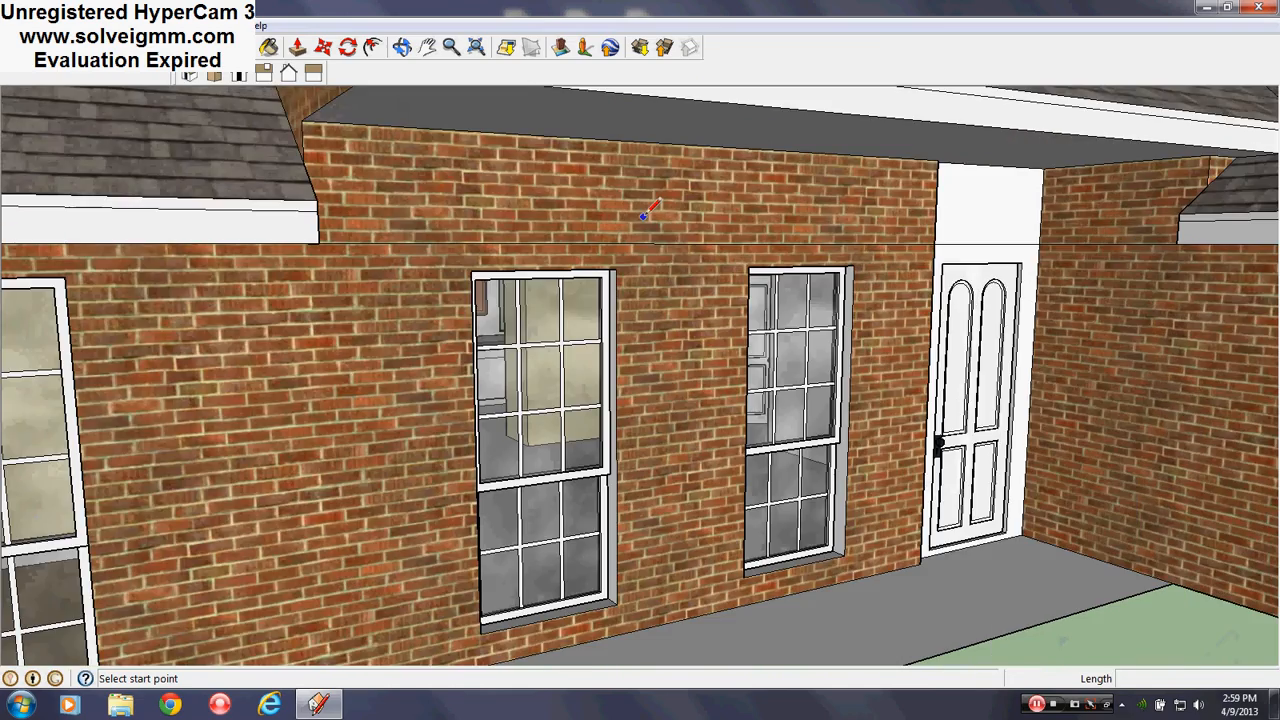
pyautogui.moveTo(500, 262)
pyautogui.mouseDown(button='middle')
pyautogui.moveTo(761, 379)
pyautogui.moveTo(771, 348)
pyautogui.moveTo(808, 326)
pyautogui.moveTo(829, 367)
pyautogui.moveTo(356, 318)
pyautogui.mouseUp(button='middle')
pyautogui.scroll(-3, 420, 282)
pyautogui.scroll(-2, 478, 252)
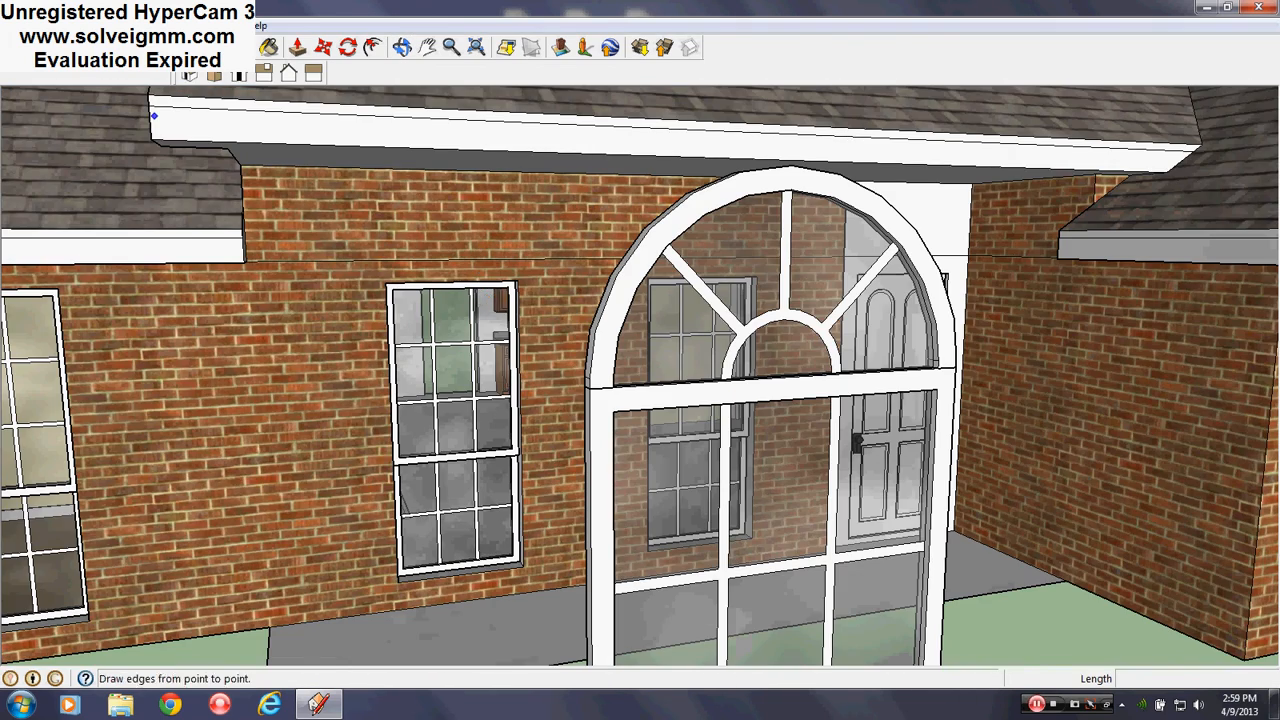
pyautogui.scroll(-2, 660, 384)
pyautogui.scroll(-1, 664, 378)
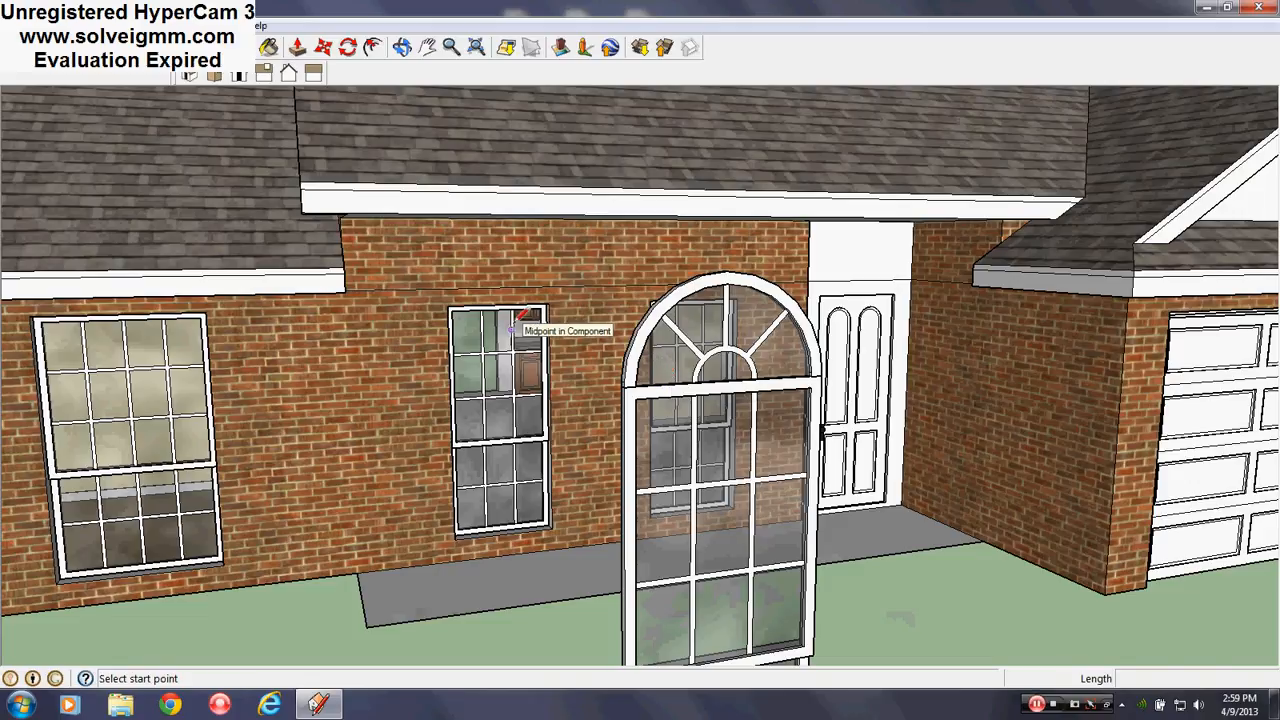
pyautogui.scroll(3, 730, 335)
pyautogui.scroll(1, 730, 300)
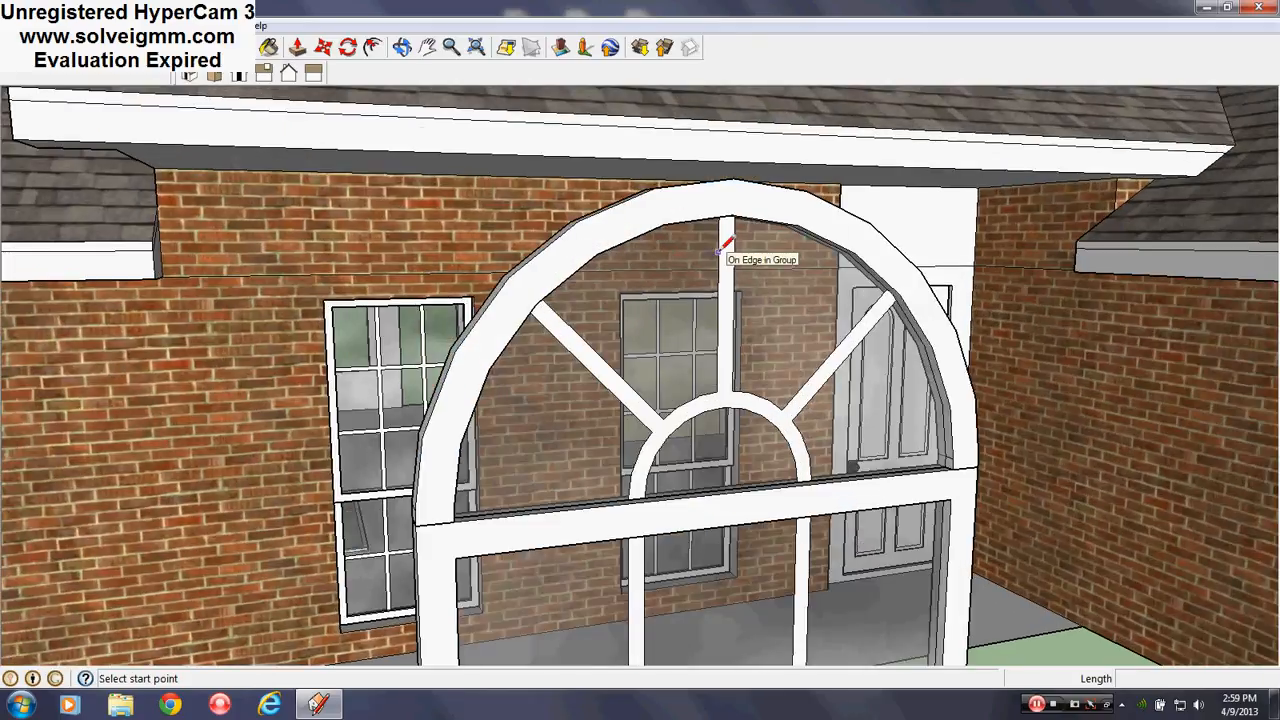
pyautogui.press('c')
pyautogui.press('a')
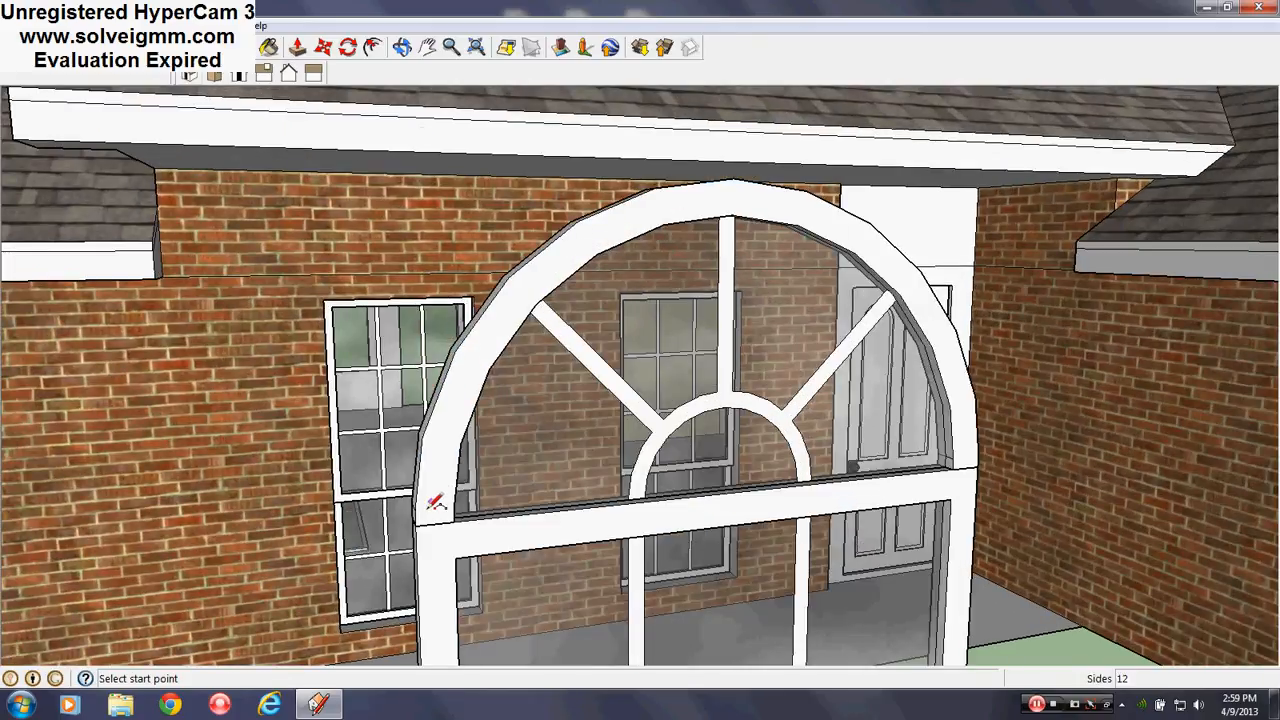
pyautogui.click(414, 510)
pyautogui.click(978, 455)
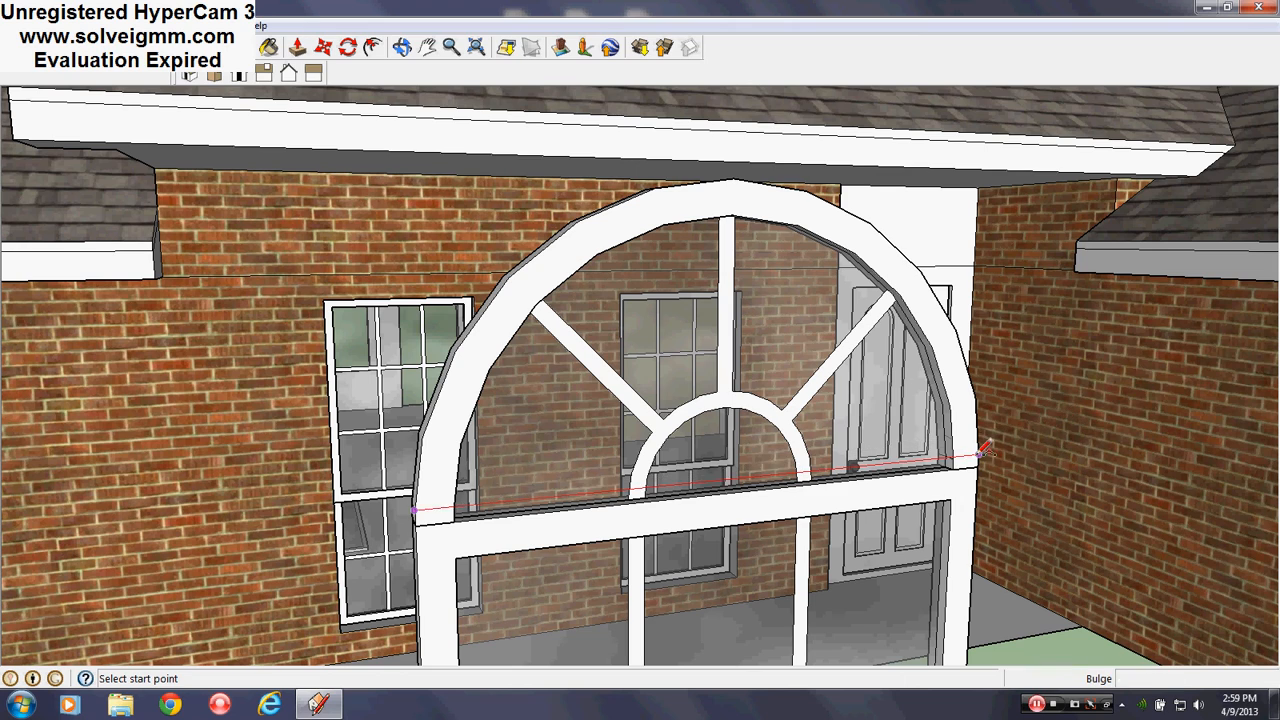
pyautogui.scroll(1, 750, 170)
pyautogui.scroll(1, 748, 172)
pyautogui.click(741, 178)
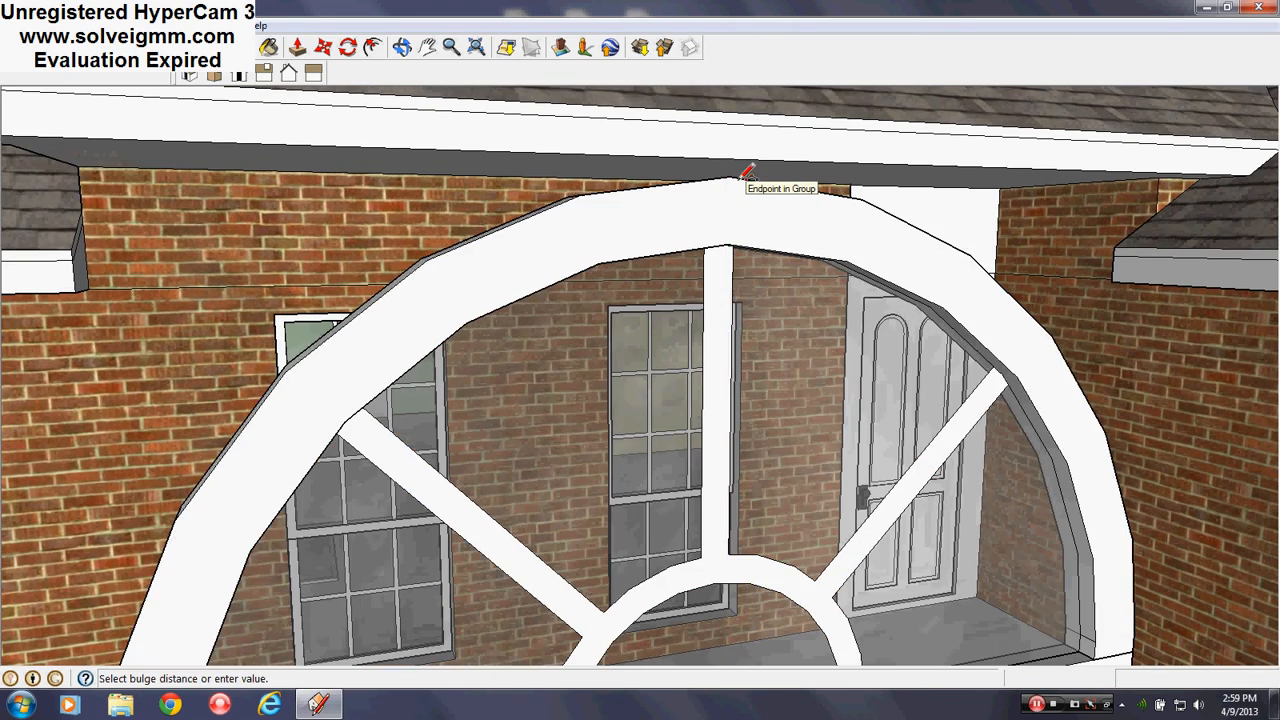
# Orbit around the house to bring the front window sill into view
pyautogui.scroll(-5, 741, 180)
pyautogui.moveTo(727, 355); pyautogui.dragTo(467, 410, button='middle')
pyautogui.scroll(-3, 467, 410)
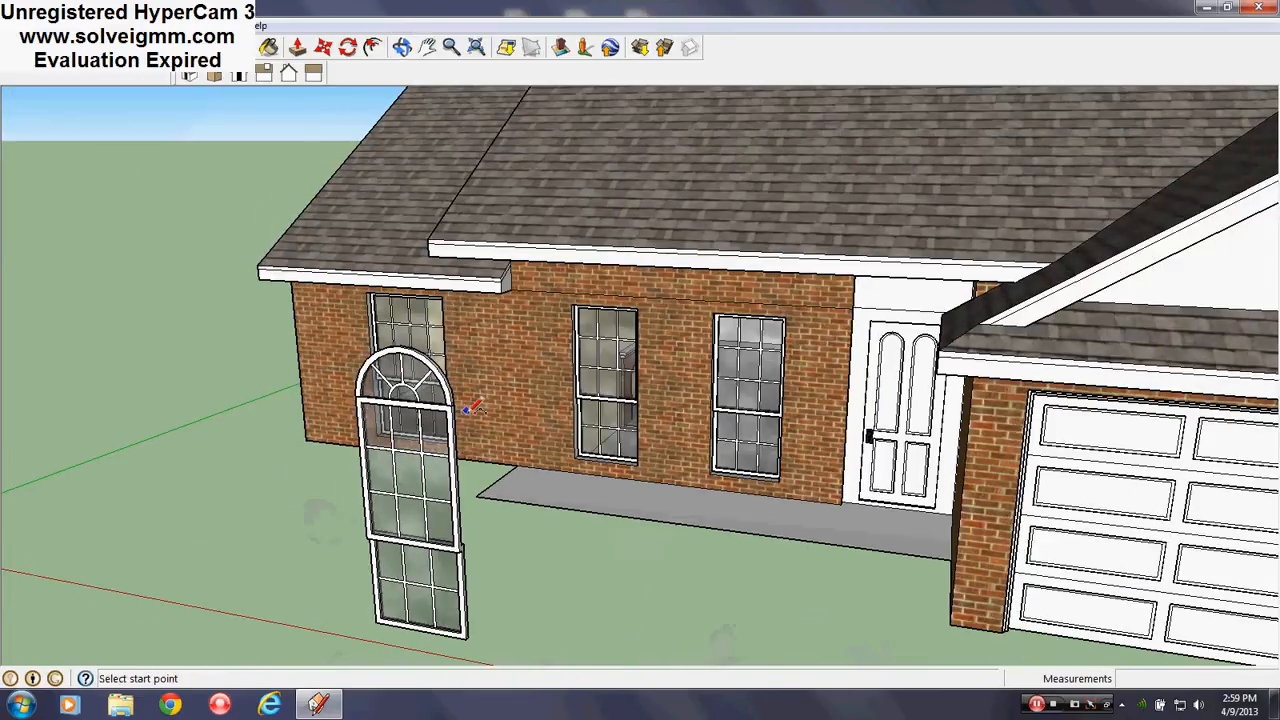
pyautogui.moveTo(648, 360); pyautogui.dragTo(720, 308, button='middle')
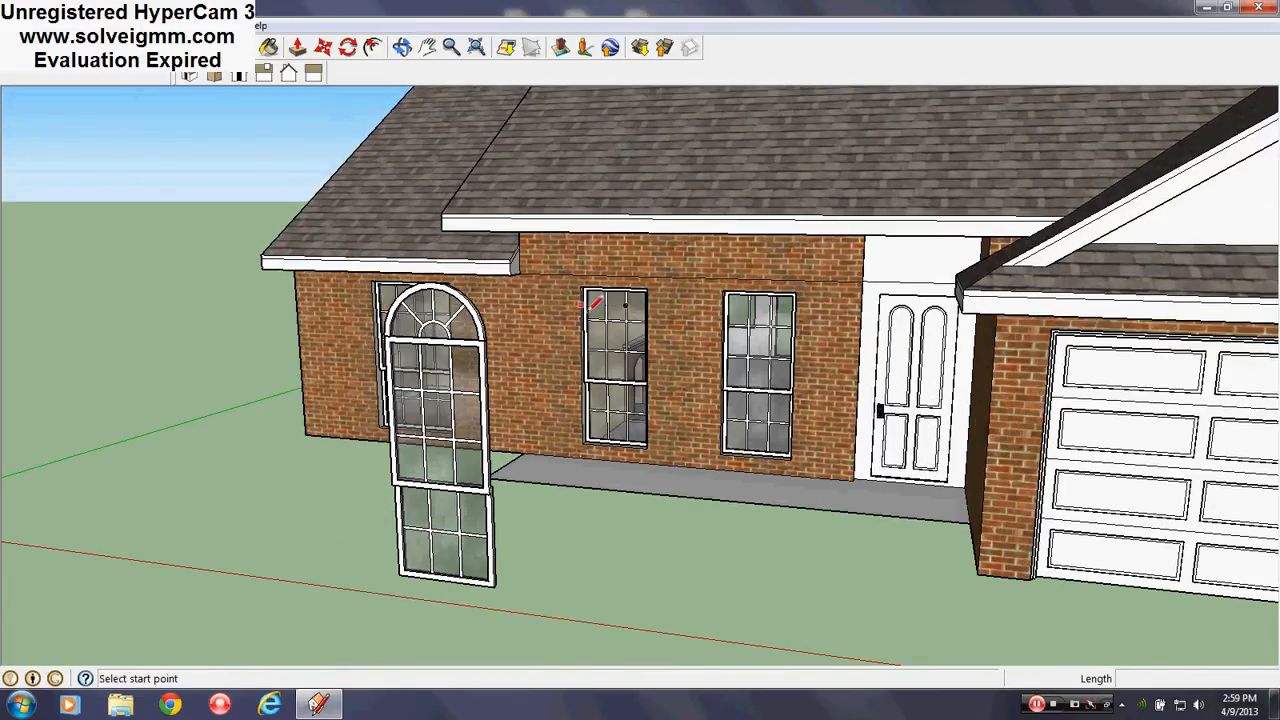
pyautogui.scroll(5, 627, 265)
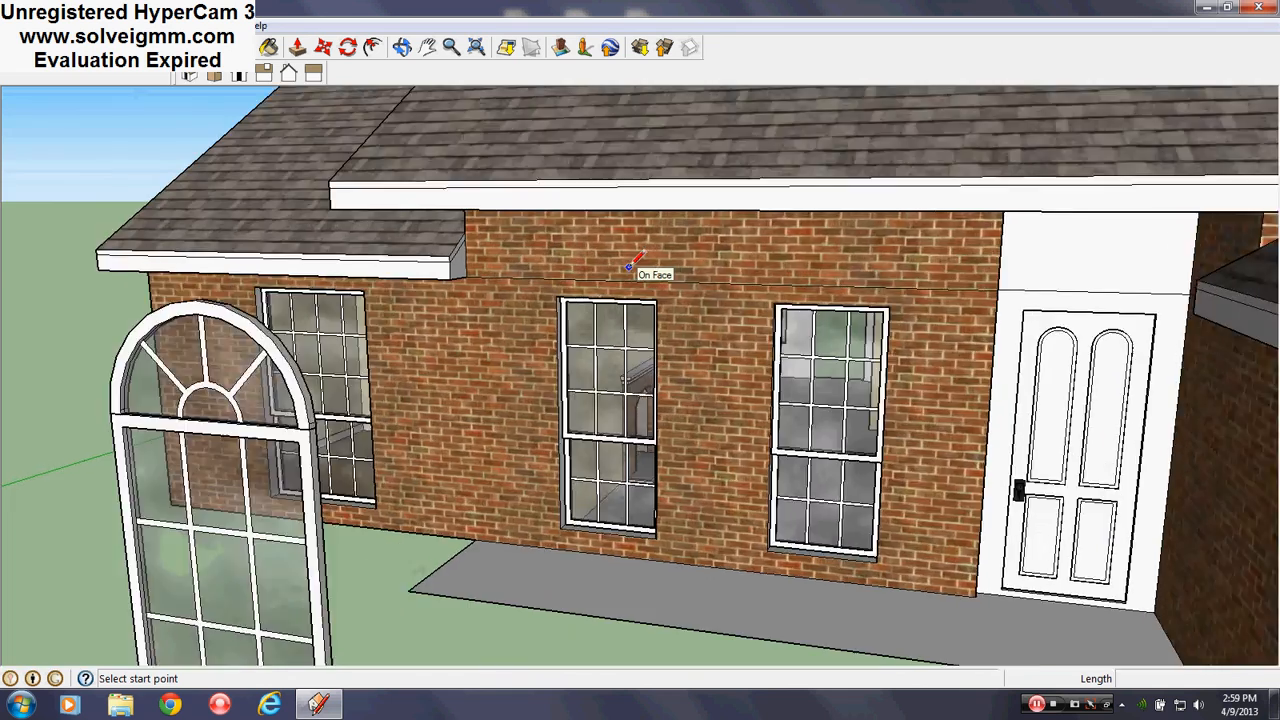
pyautogui.scroll(-5, 627, 268)
pyautogui.moveTo(632, 270); pyautogui.dragTo(817, 347, button='middle')
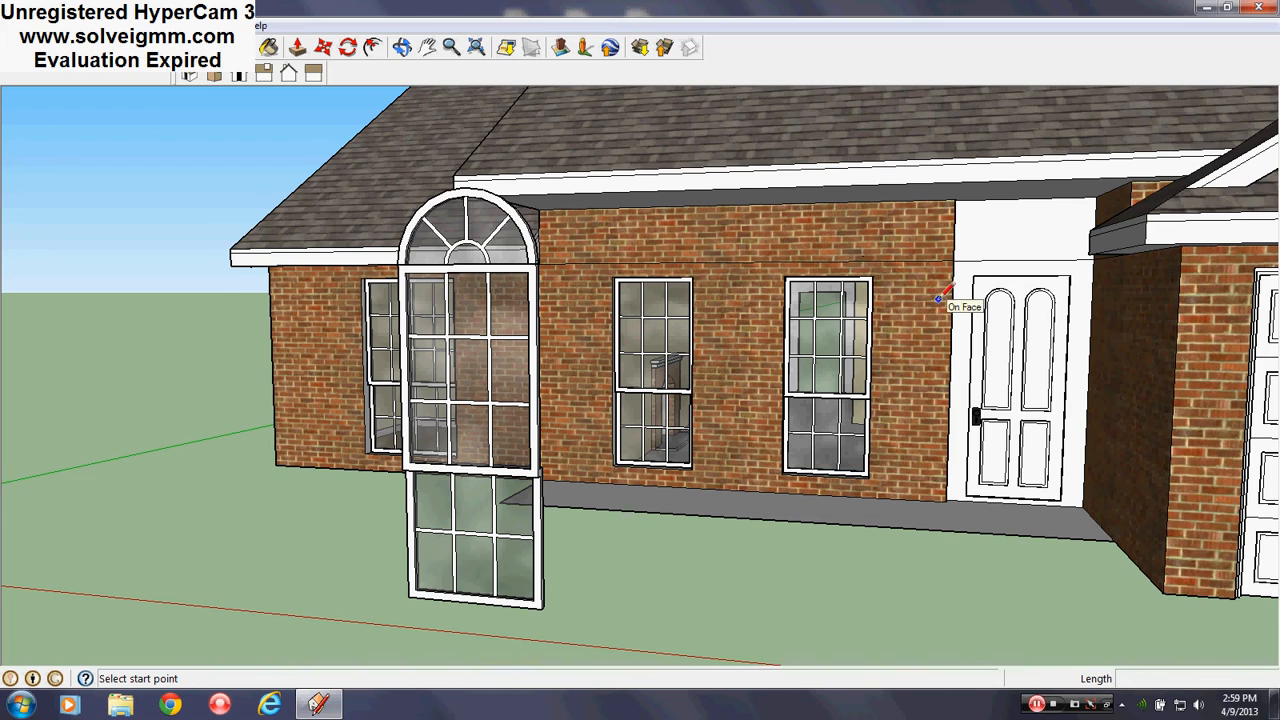
pyautogui.scroll(5, 940, 298)
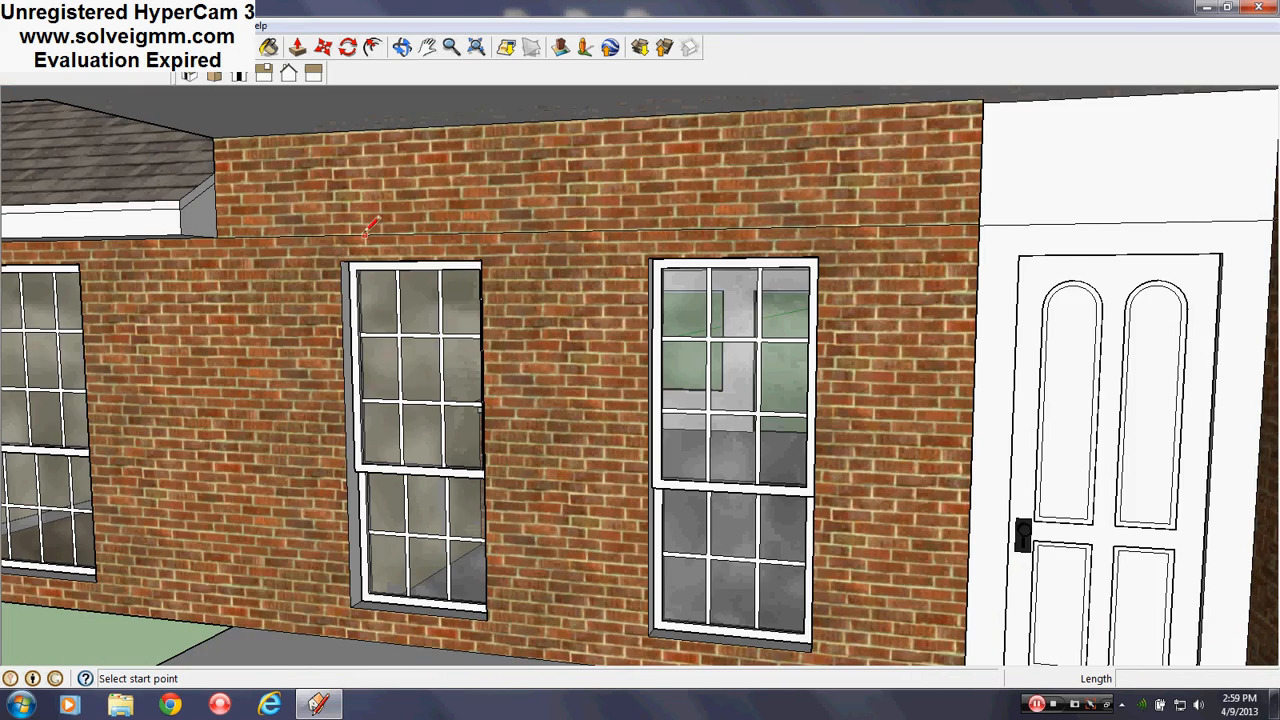
pyautogui.scroll(3, 368, 228)
pyautogui.moveTo(370, 238)
pyautogui.mouseDown(button='middle')
pyautogui.moveTo(609, 194)
pyautogui.moveTo(476, 357)
pyautogui.mouseUp(button='middle')
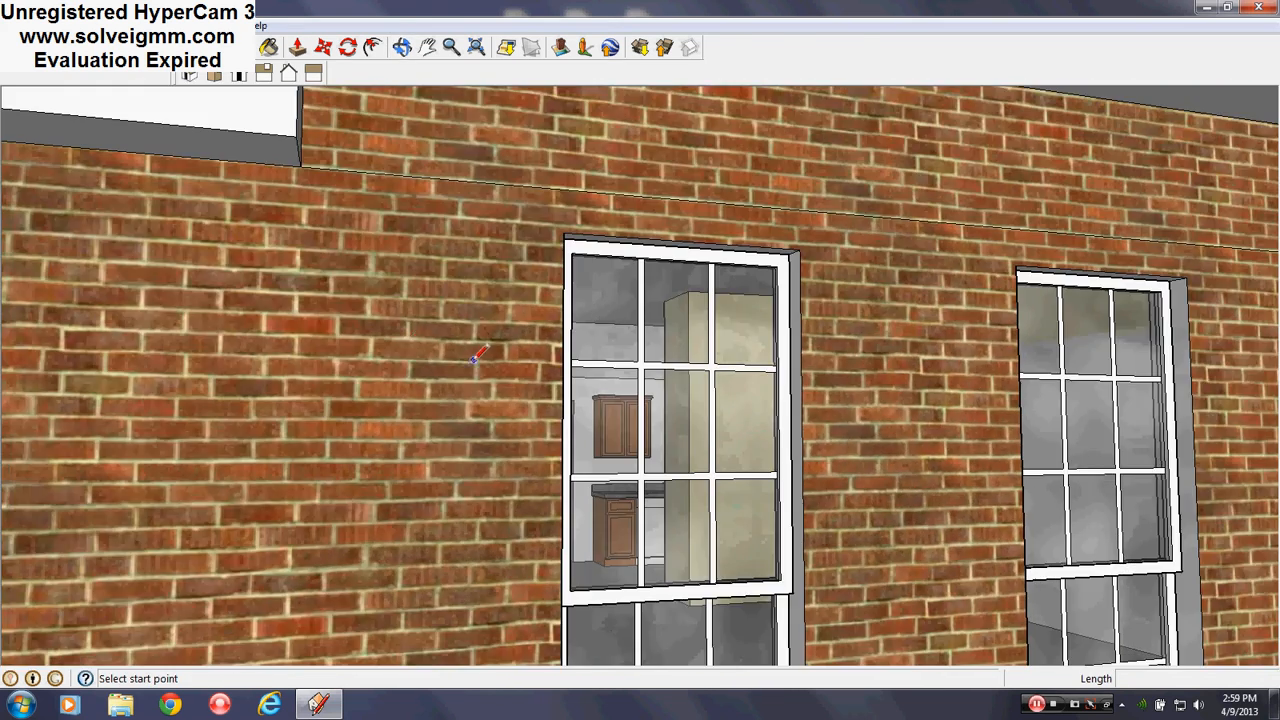
pyautogui.scroll(-6, 406, 342)
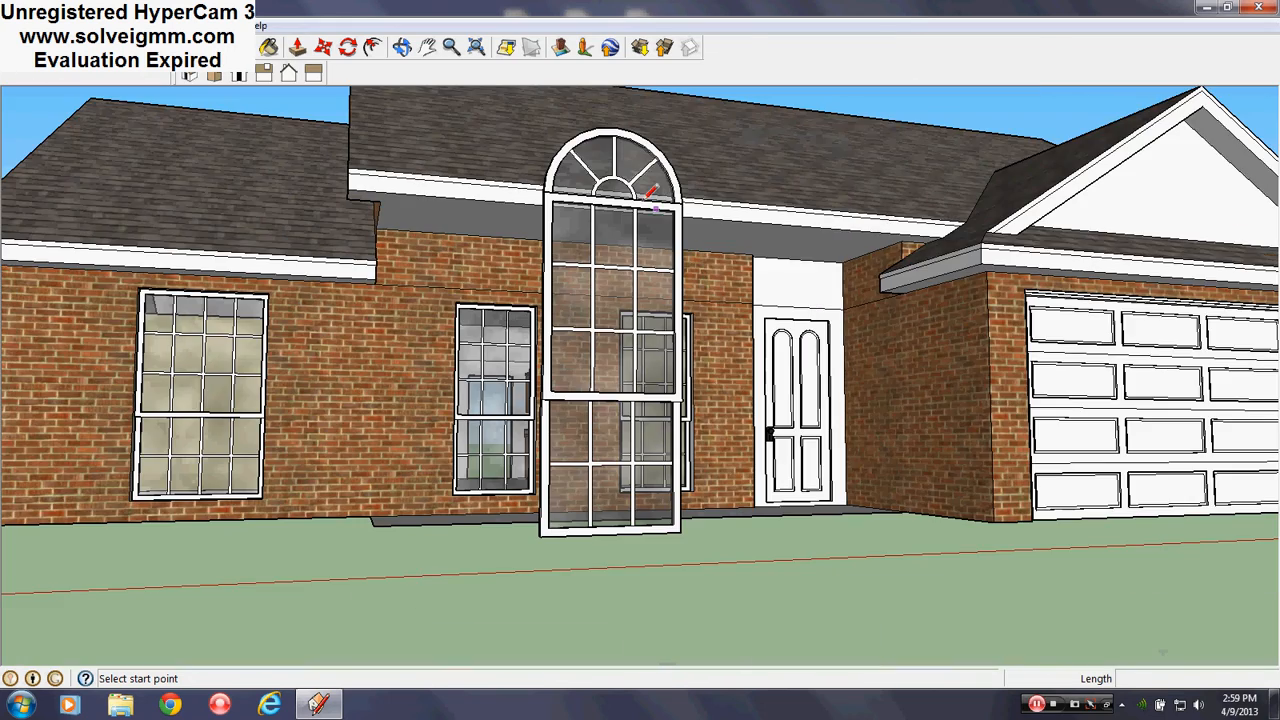
pyautogui.scroll(2, 466, 463)
pyautogui.moveTo(466, 463); pyautogui.dragTo(620, 570, button='middle')
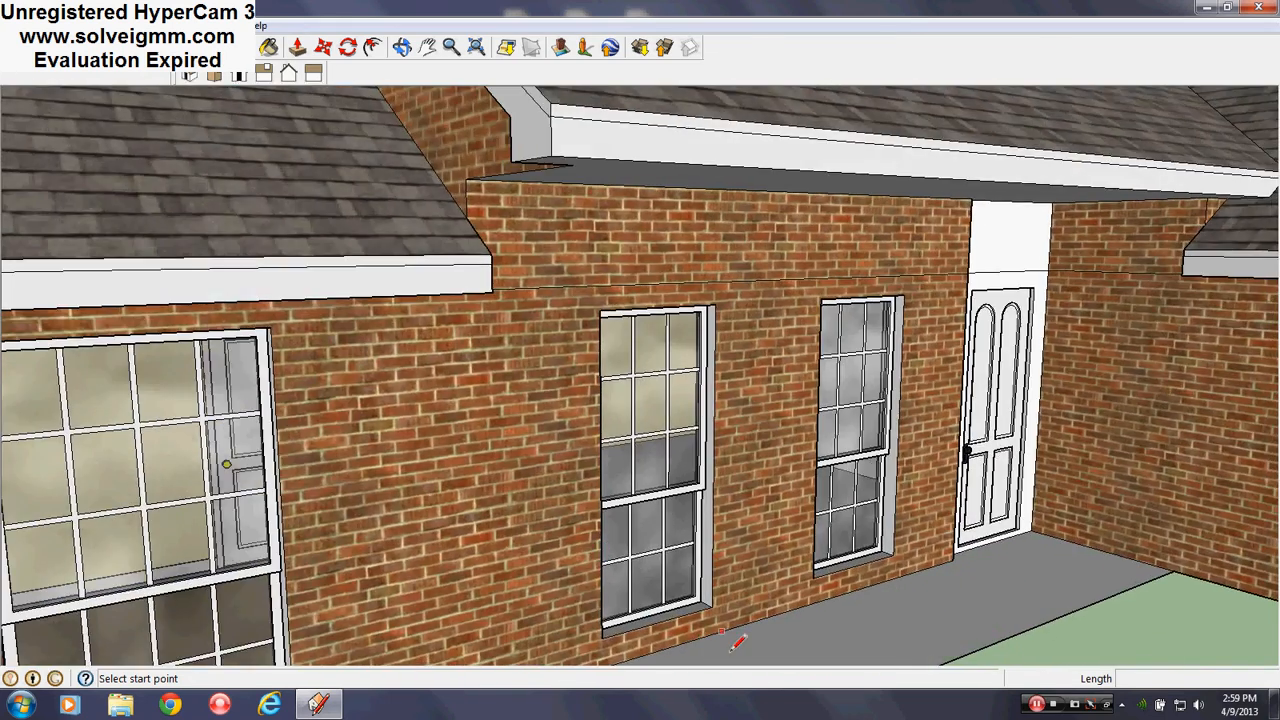
pyautogui.scroll(4, 740, 640)
pyautogui.scroll(3, 745, 595)
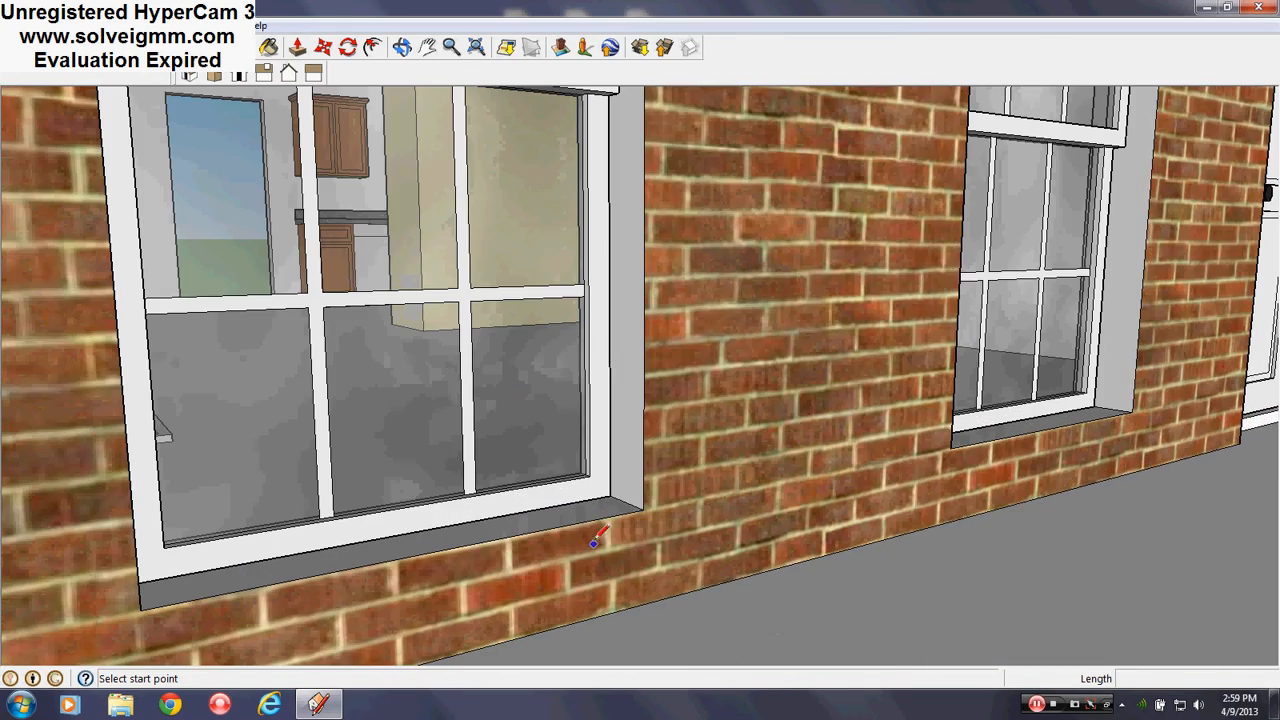
# Draw short line edges along the front window sill
pyautogui.click(643, 510)
pyautogui.scroll(5, 614, 480)
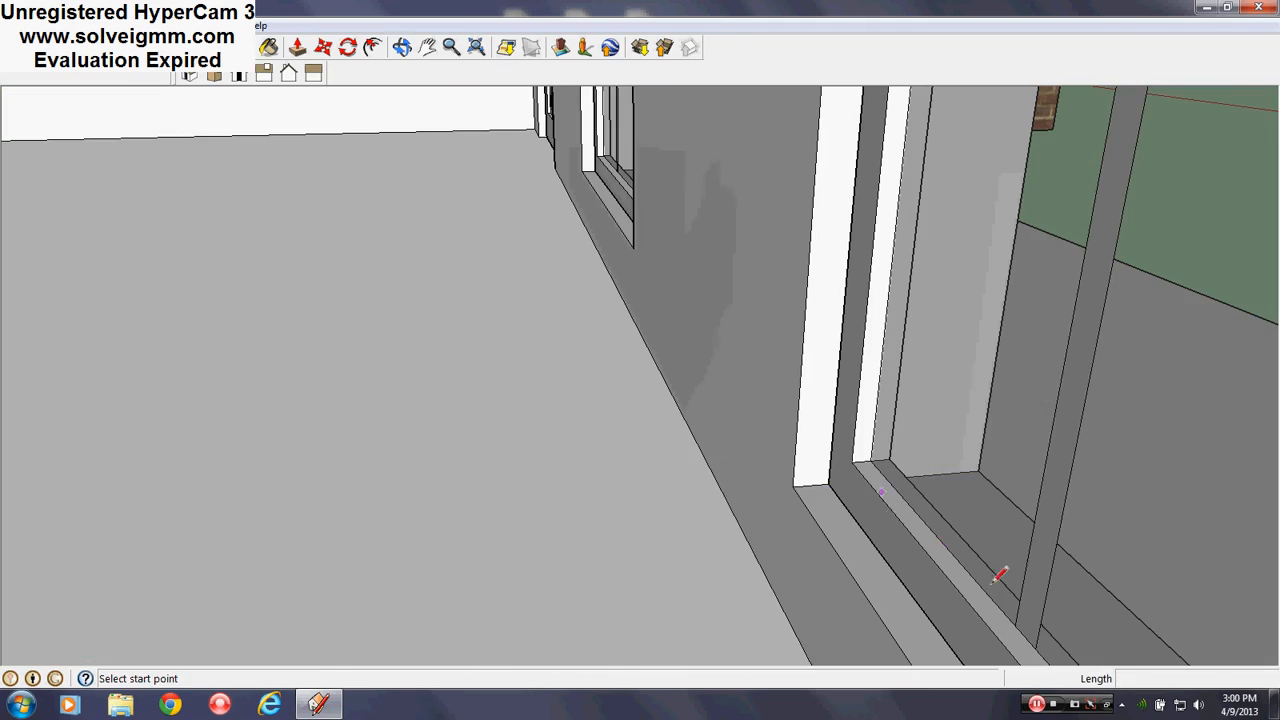
pyautogui.click(805, 483)
pyautogui.click(794, 485)
pyautogui.scroll(-10, 794, 485)
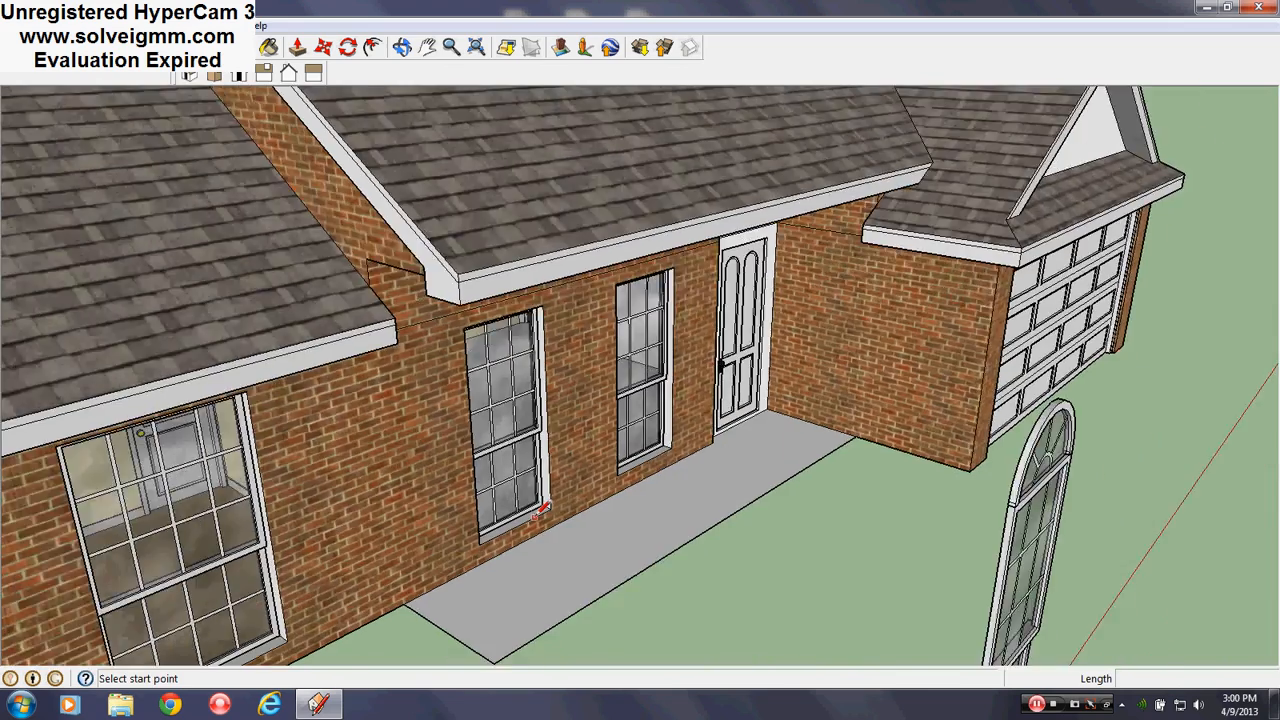
pyautogui.scroll(-2, 534, 518)
pyautogui.moveTo(534, 518); pyautogui.dragTo(468, 436, button='middle')
pyautogui.scroll(10, 511, 330)
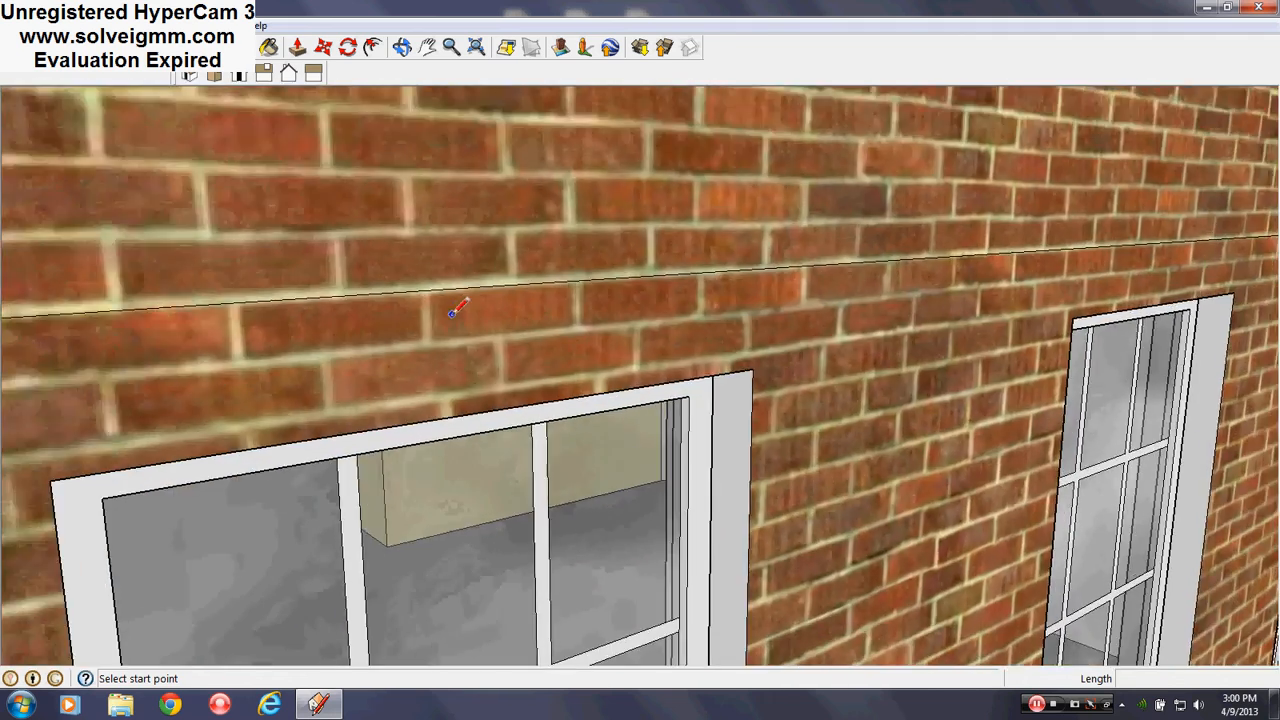
pyautogui.moveTo(511, 330); pyautogui.dragTo(814, 356, button='middle')
# Briefly open the window component for editing, then exit it
pyautogui.rightClick(803, 254)
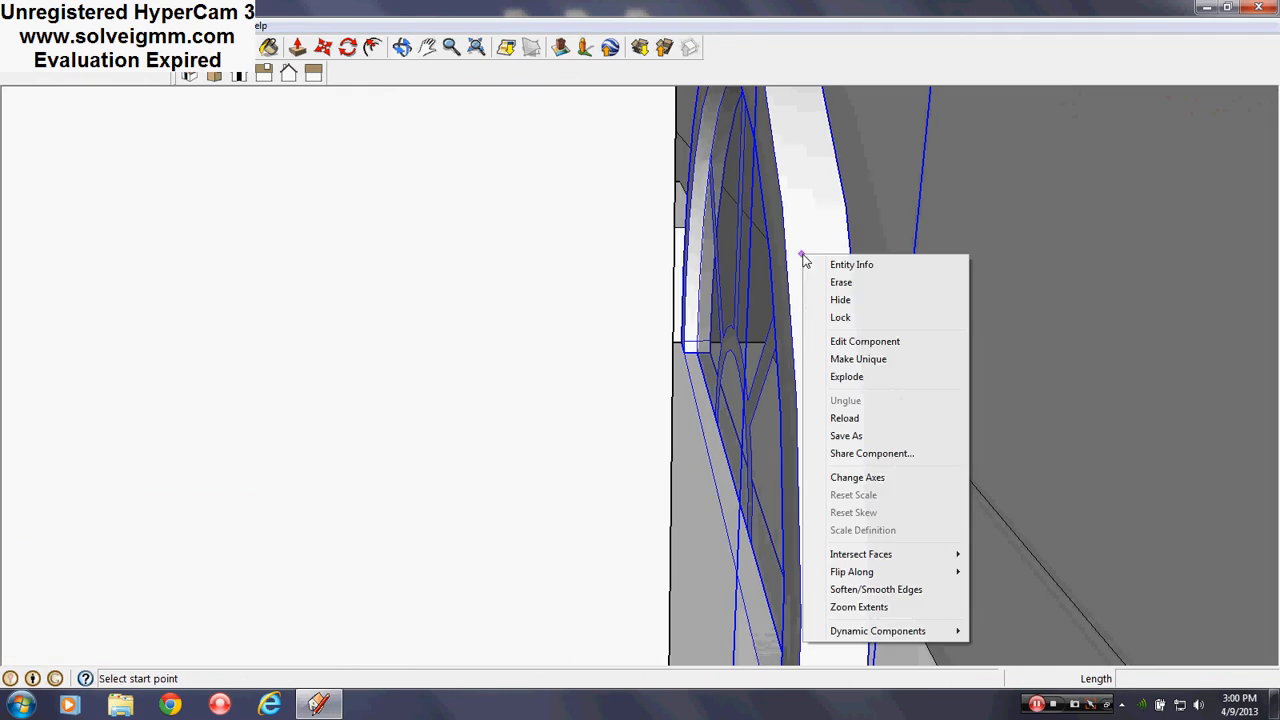
pyautogui.click(860, 339)
pyautogui.moveTo(594, 400); pyautogui.dragTo(570, 392, button='middle')
pyautogui.scroll(-4, 570, 392)
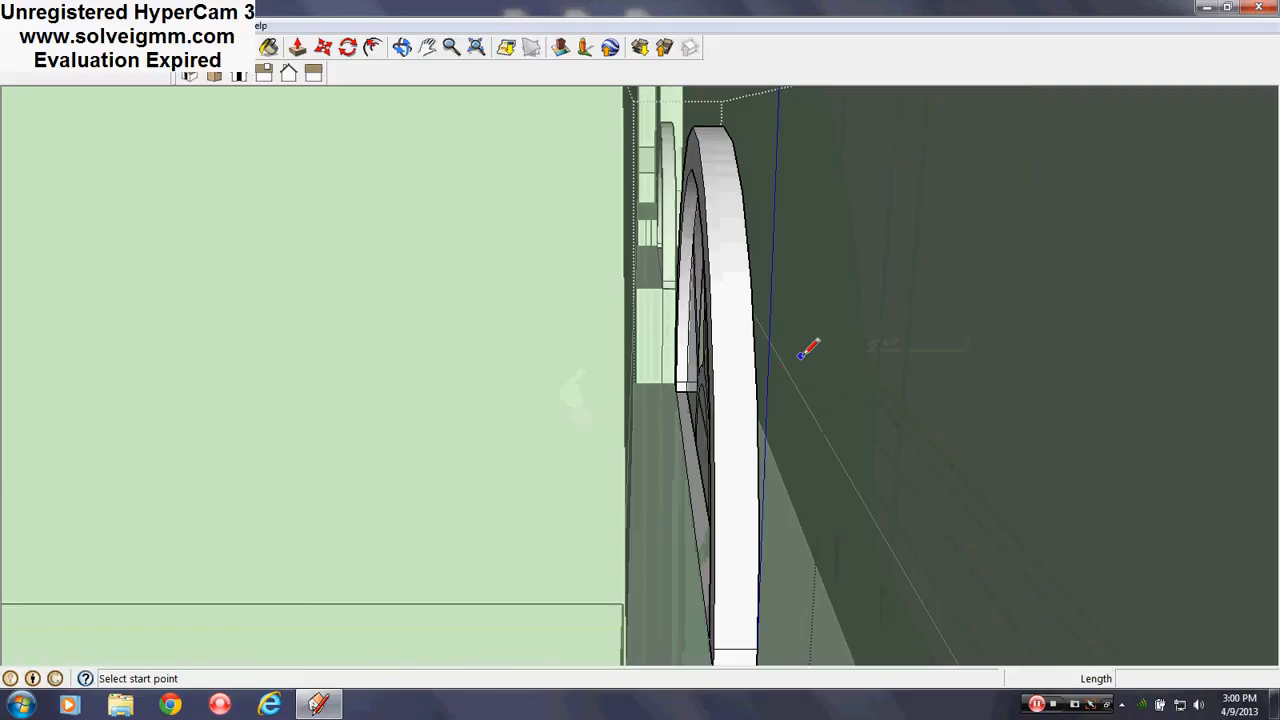
pyautogui.press('Escape')
pyautogui.moveTo(412, 428); pyautogui.dragTo(1190, 280, button='middle')
pyautogui.scroll(-3, 740, 203)
# Erase the face covering the arched window and open the arched window component for editing
pyautogui.rightClick(663, 228)
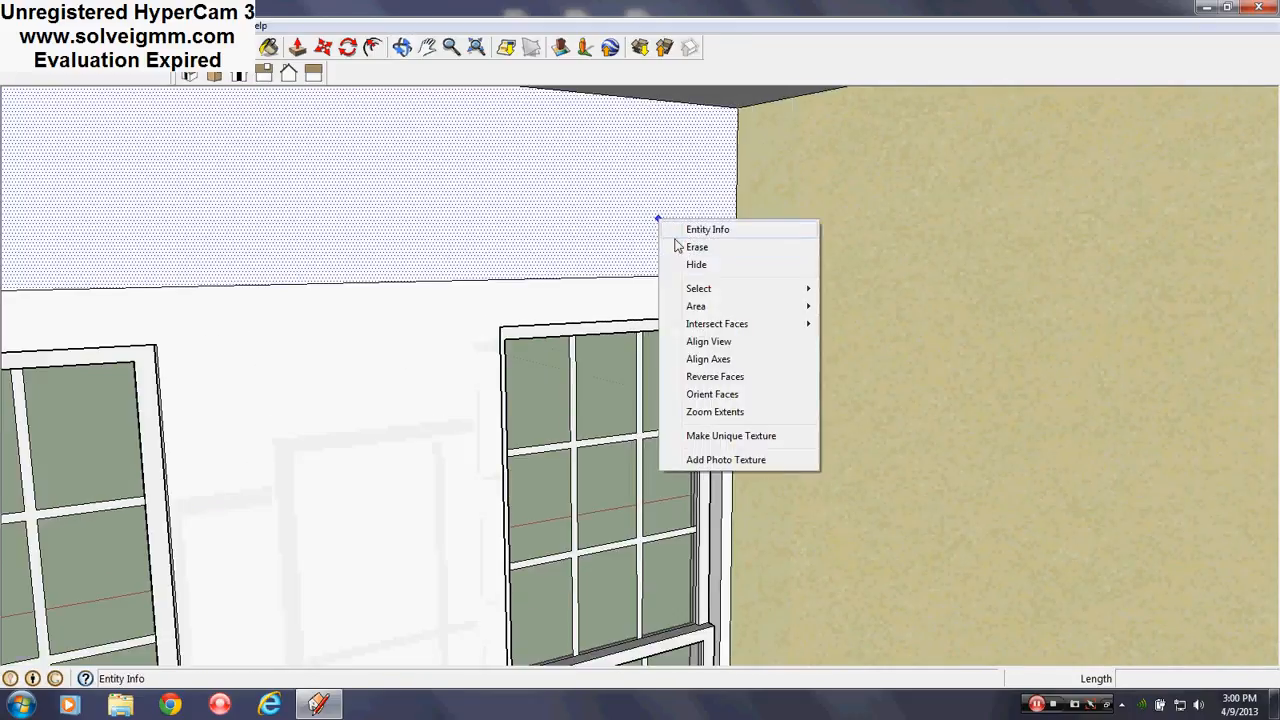
pyautogui.click(683, 246)
pyautogui.moveTo(690, 235); pyautogui.dragTo(708, 302, button='middle')
pyautogui.scroll(3, 705, 290)
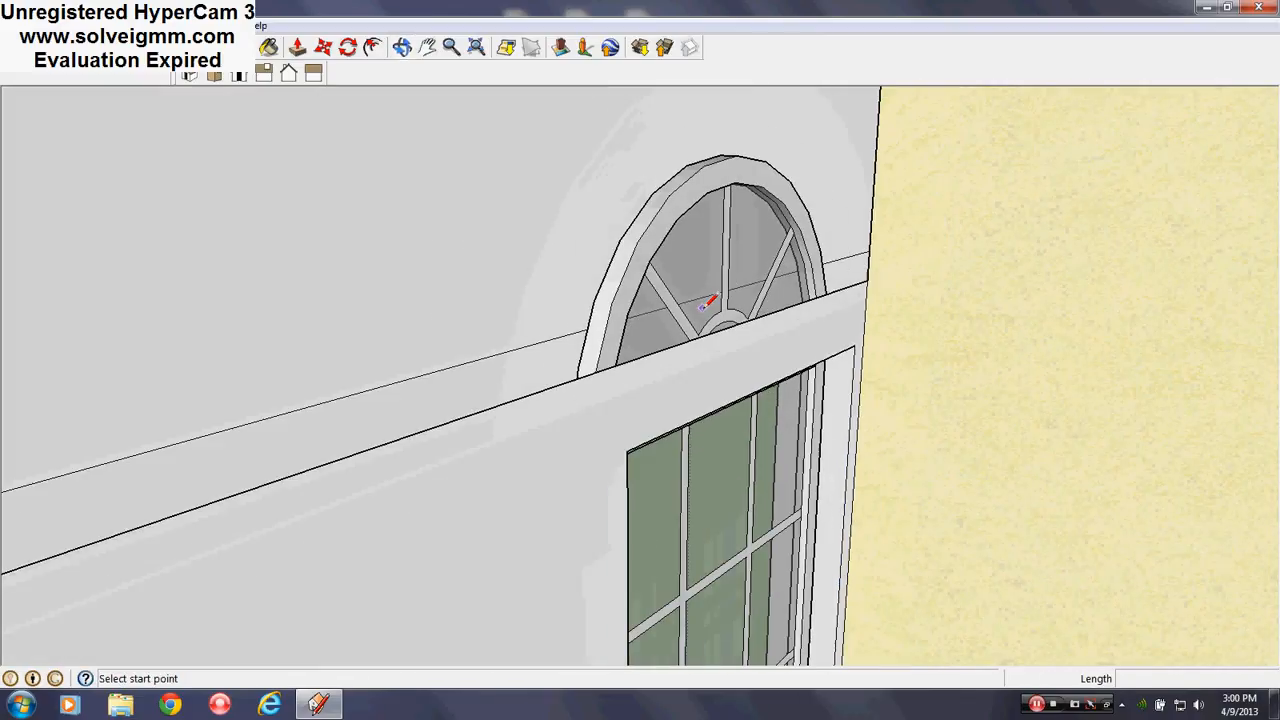
pyautogui.rightClick(707, 245)
pyautogui.click(768, 334)
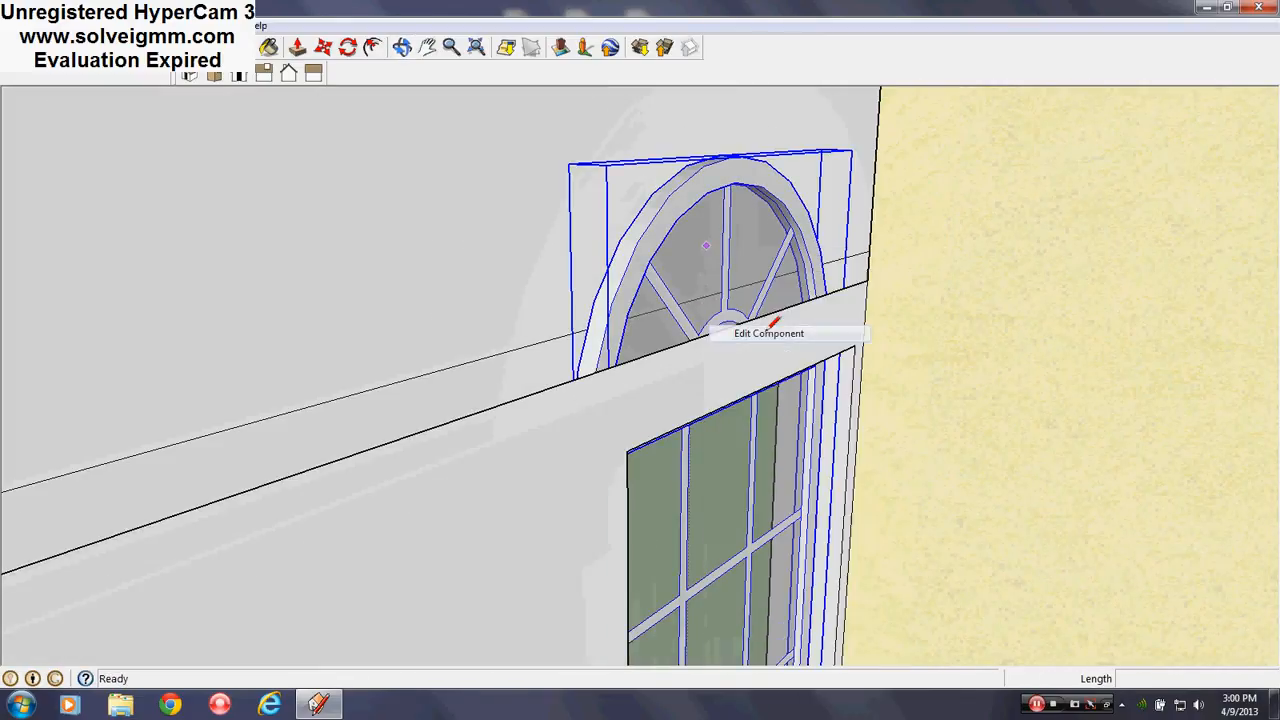
pyautogui.moveTo(743, 334)
pyautogui.mouseDown(button='middle')
pyautogui.moveTo(746, 362)
pyautogui.moveTo(720, 383)
pyautogui.moveTo(649, 346)
pyautogui.moveTo(650, 333)
pyautogui.moveTo(703, 366)
pyautogui.moveTo(653, 219)
pyautogui.mouseUp(button='middle')
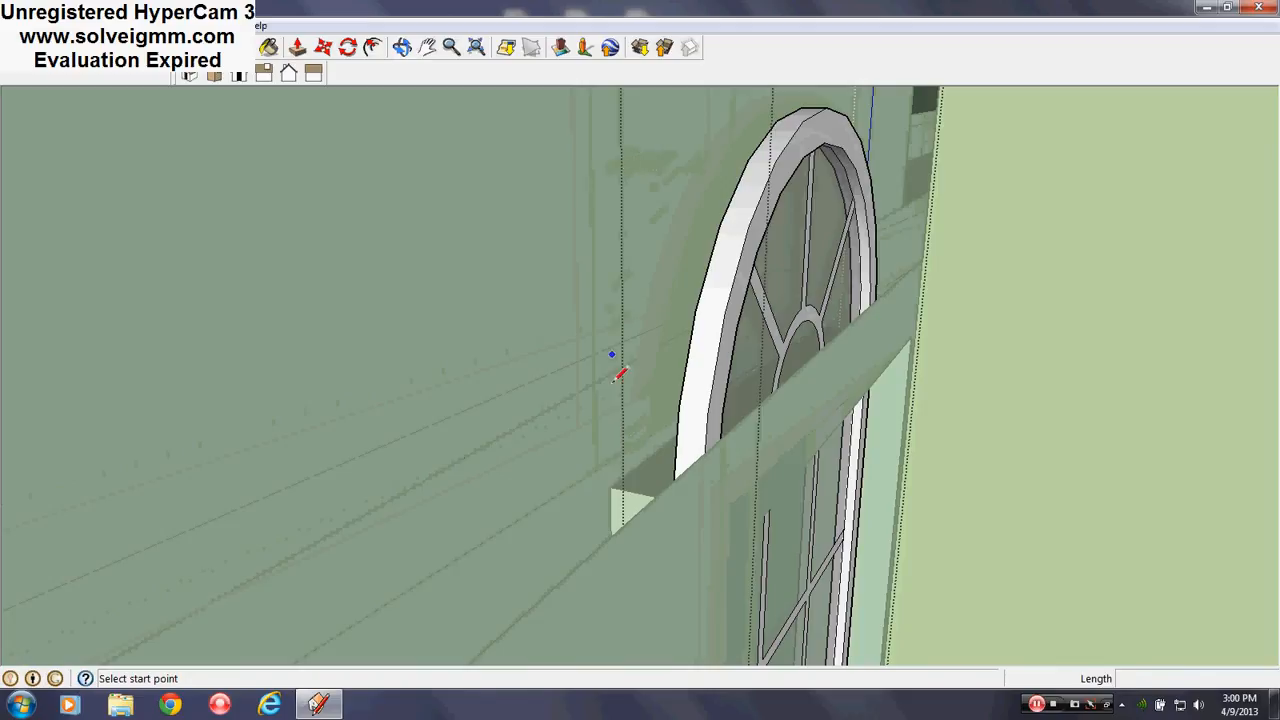
# Open the window group for editing and erase a face in the window sill
pyautogui.moveTo(667, 488)
pyautogui.mouseDown(button='middle')
pyautogui.moveTo(734, 509)
pyautogui.moveTo(854, 431)
pyautogui.moveTo(820, 420)
pyautogui.moveTo(650, 542)
pyautogui.moveTo(658, 521)
pyautogui.mouseUp(button='middle')
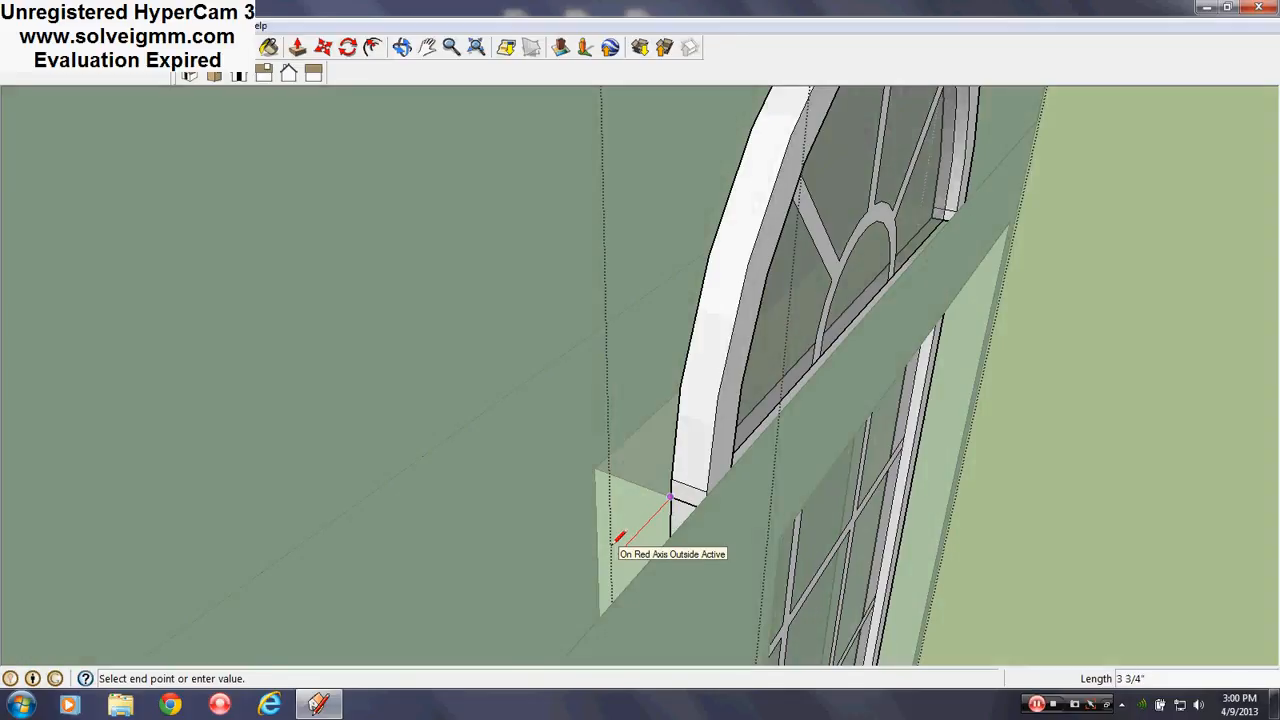
pyautogui.press('Escape')
pyautogui.click(268, 47)
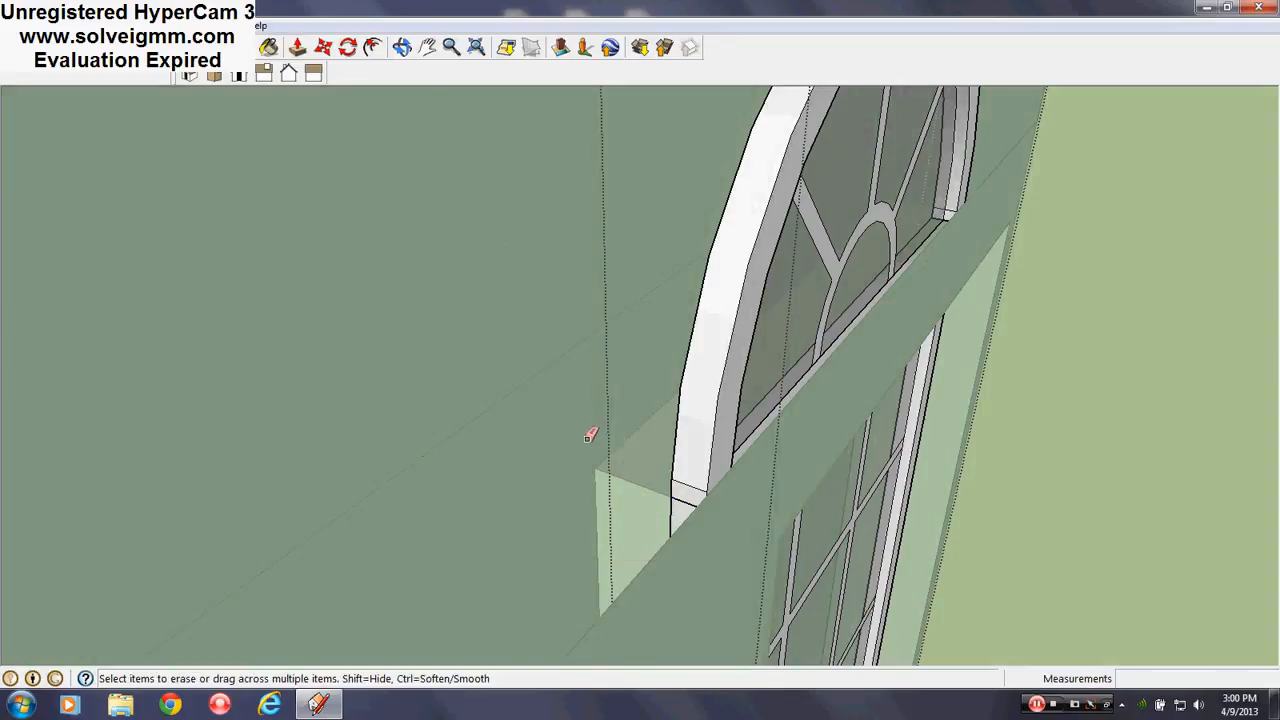
pyautogui.scroll(3, 680, 475)
pyautogui.rightClick(732, 408)
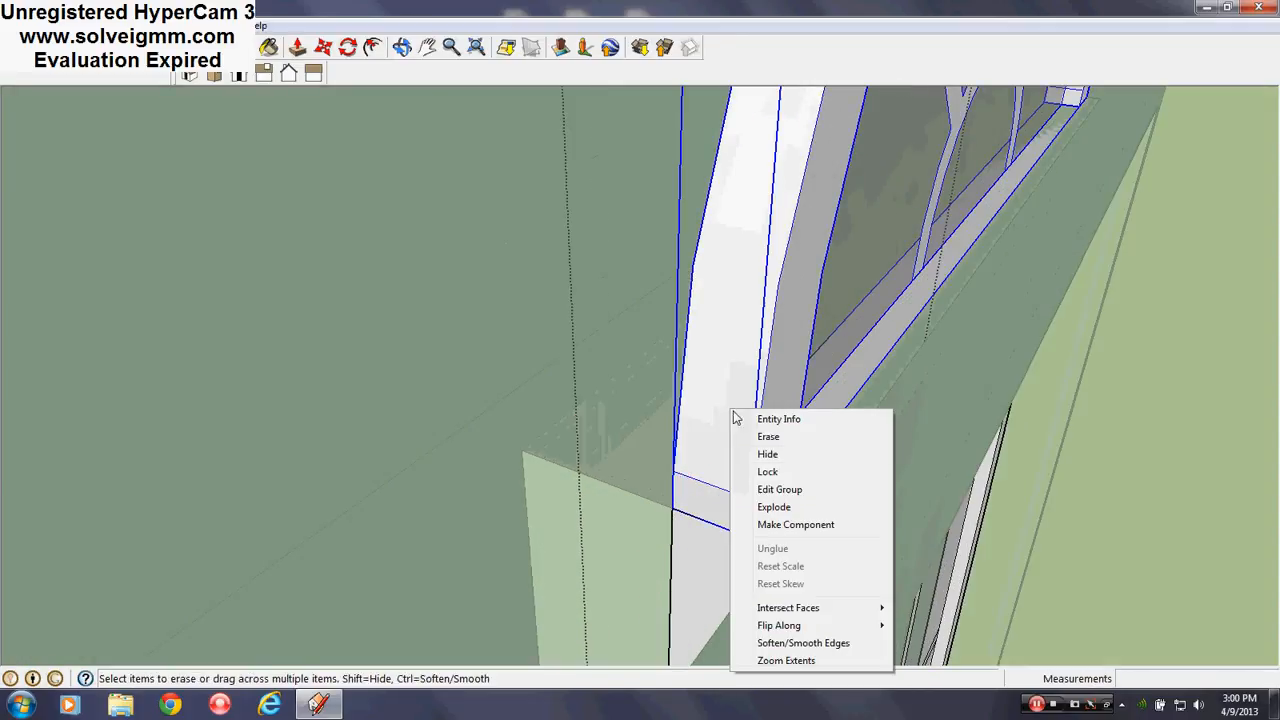
pyautogui.click(780, 489)
pyautogui.click(733, 477)
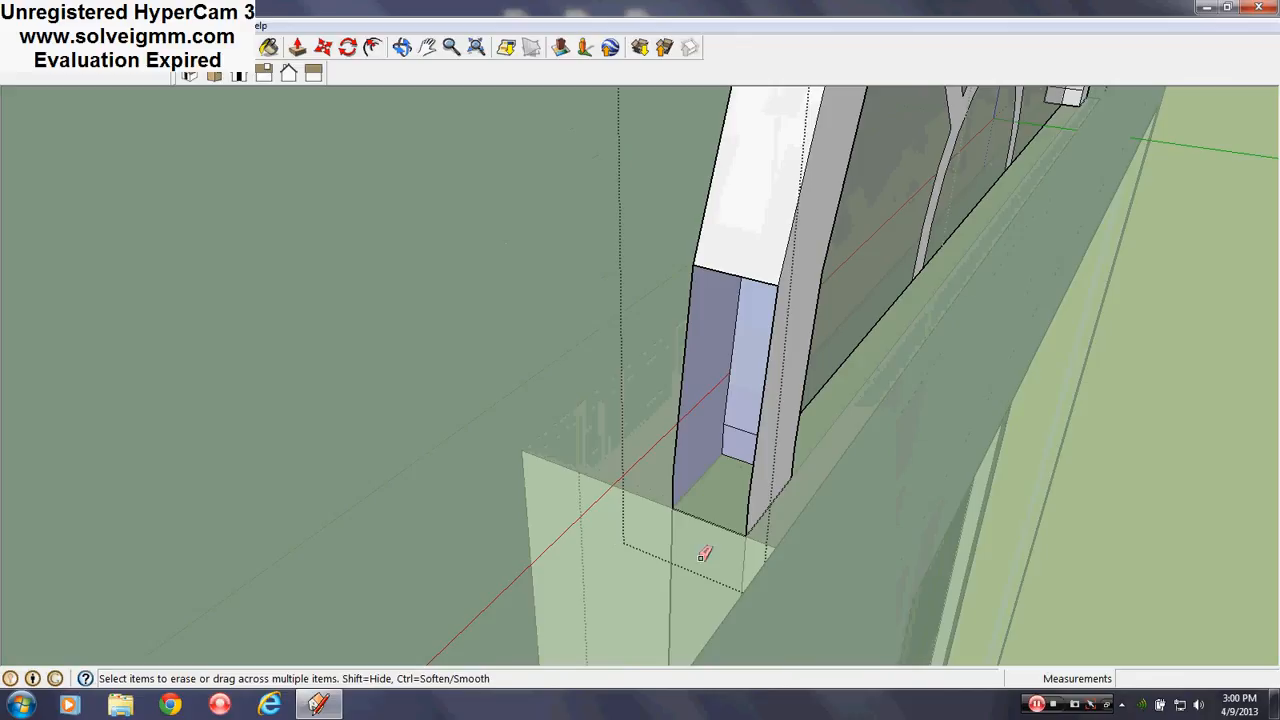
# Delete the leftover arch face
pyautogui.scroll(-3, 702, 553)
pyautogui.moveTo(700, 551); pyautogui.dragTo(711, 414, button='middle')
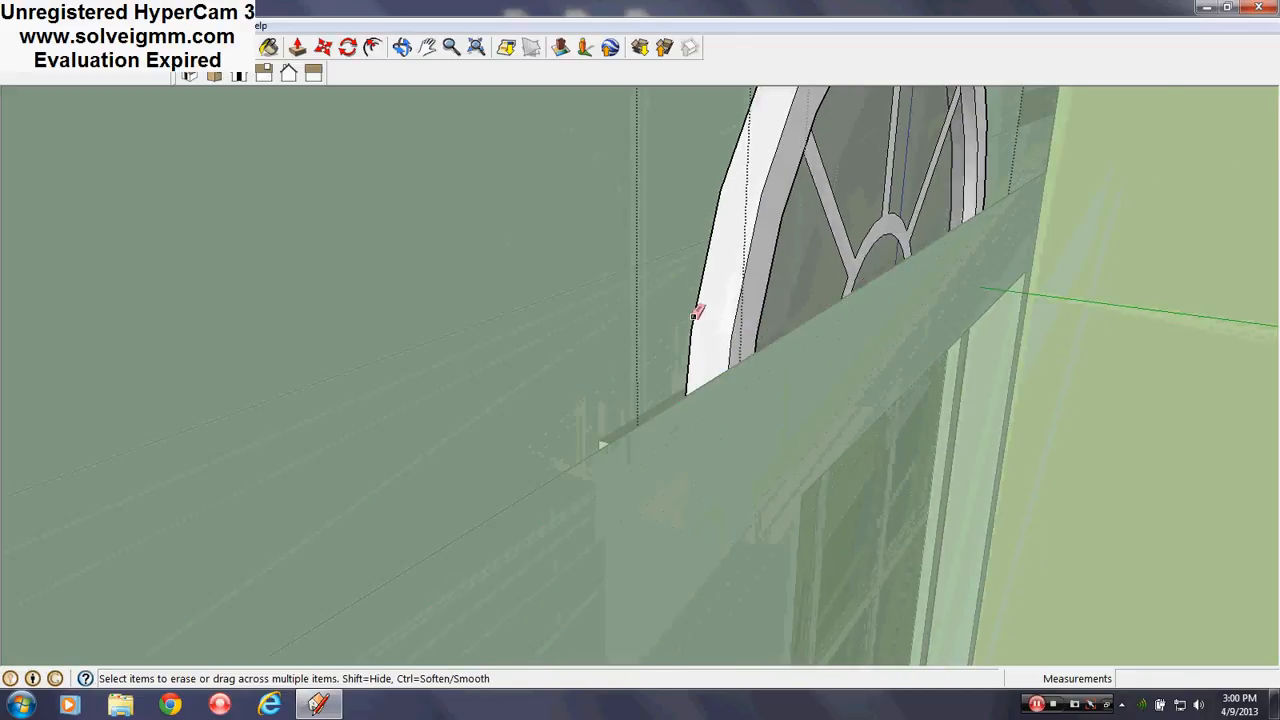
pyautogui.moveTo(697, 312); pyautogui.dragTo(729, 334, button='middle')
pyautogui.rightClick(724, 348)
pyautogui.click(760, 374)
pyautogui.scroll(3, 694, 488)
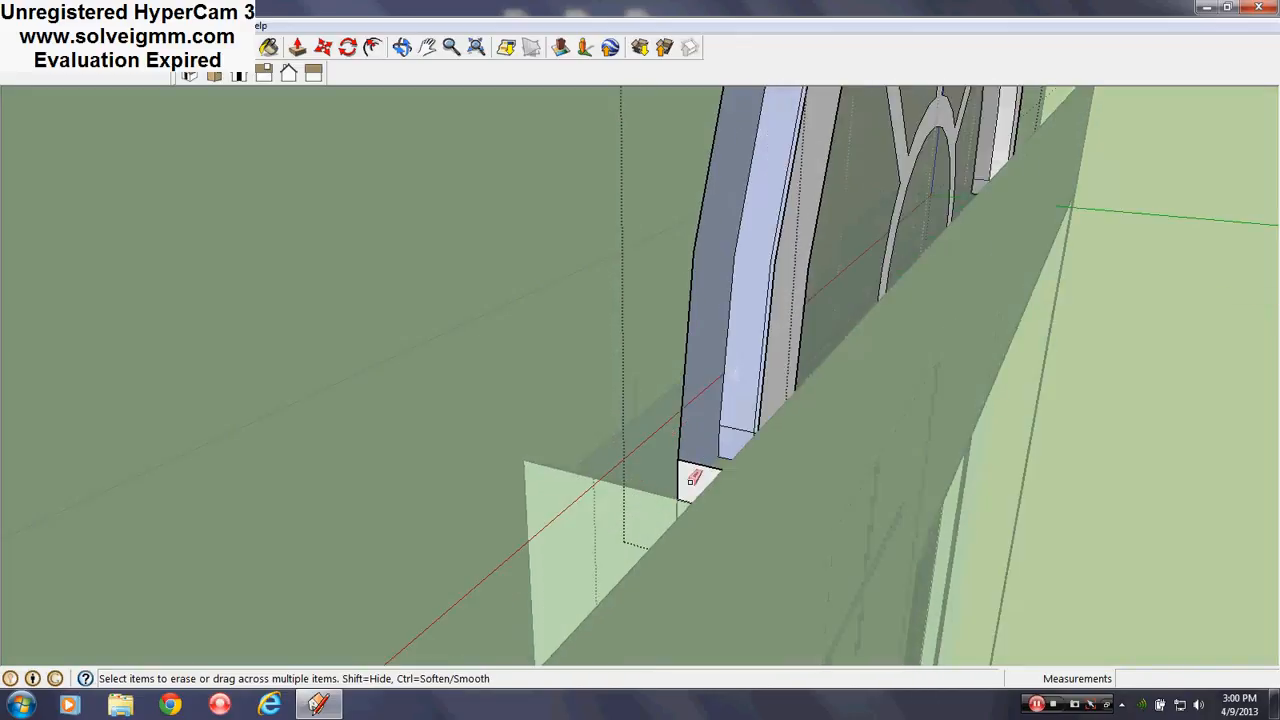
# Erase the white front face of the sill with the Eraser
pyautogui.moveTo(701, 451); pyautogui.dragTo(297, 314, button='middle')
pyautogui.scroll(-2, 297, 314)
pyautogui.moveTo(1118, 297)
pyautogui.keyDown('shift'); pyautogui.mouseDown(button='middle')
pyautogui.moveTo(340, 433)
pyautogui.moveTo(751, 360)
pyautogui.moveTo(349, 460)
pyautogui.mouseUp(button='middle'); pyautogui.keyUp('shift')
pyautogui.press('e')
pyautogui.moveTo(683, 563)
pyautogui.mouseDown(button='middle')
pyautogui.moveTo(674, 234)
pyautogui.moveTo(668, 367)
pyautogui.mouseUp(button='middle')
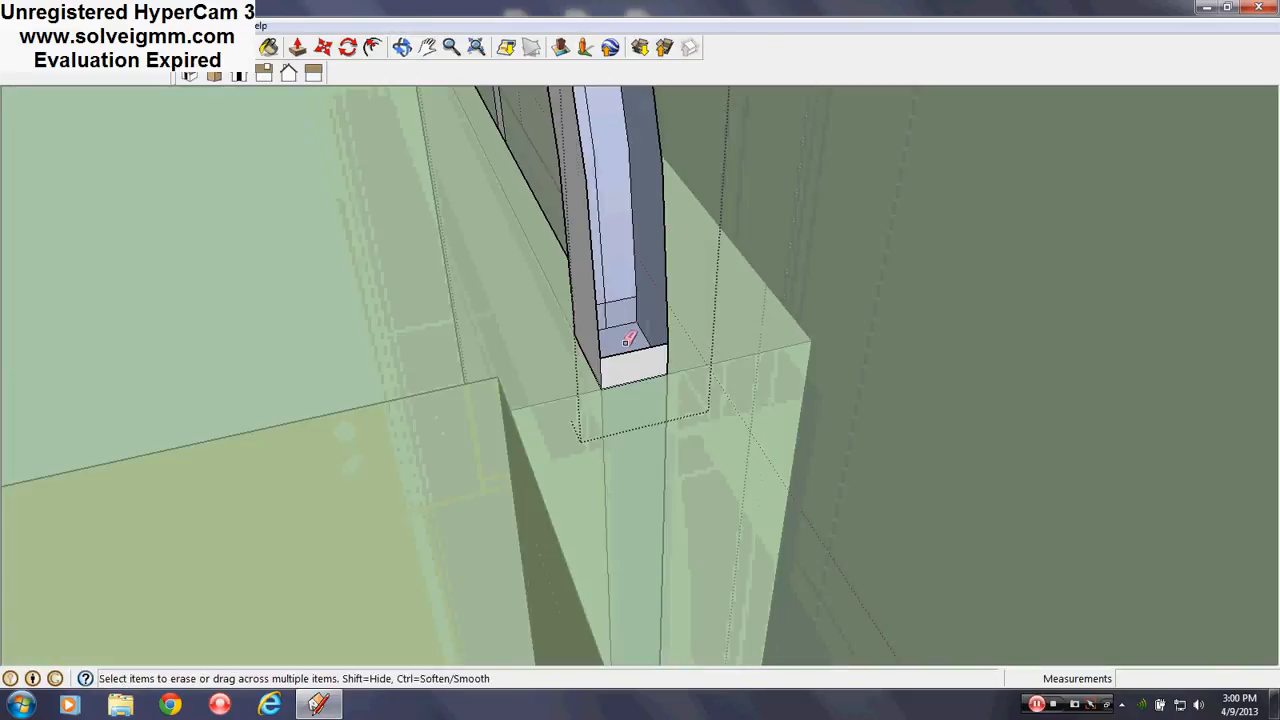
pyautogui.click(626, 345)
pyautogui.moveTo(690, 314)
pyautogui.mouseDown(button='middle')
pyautogui.moveTo(709, 528)
pyautogui.moveTo(680, 520)
pyautogui.mouseUp(button='middle')
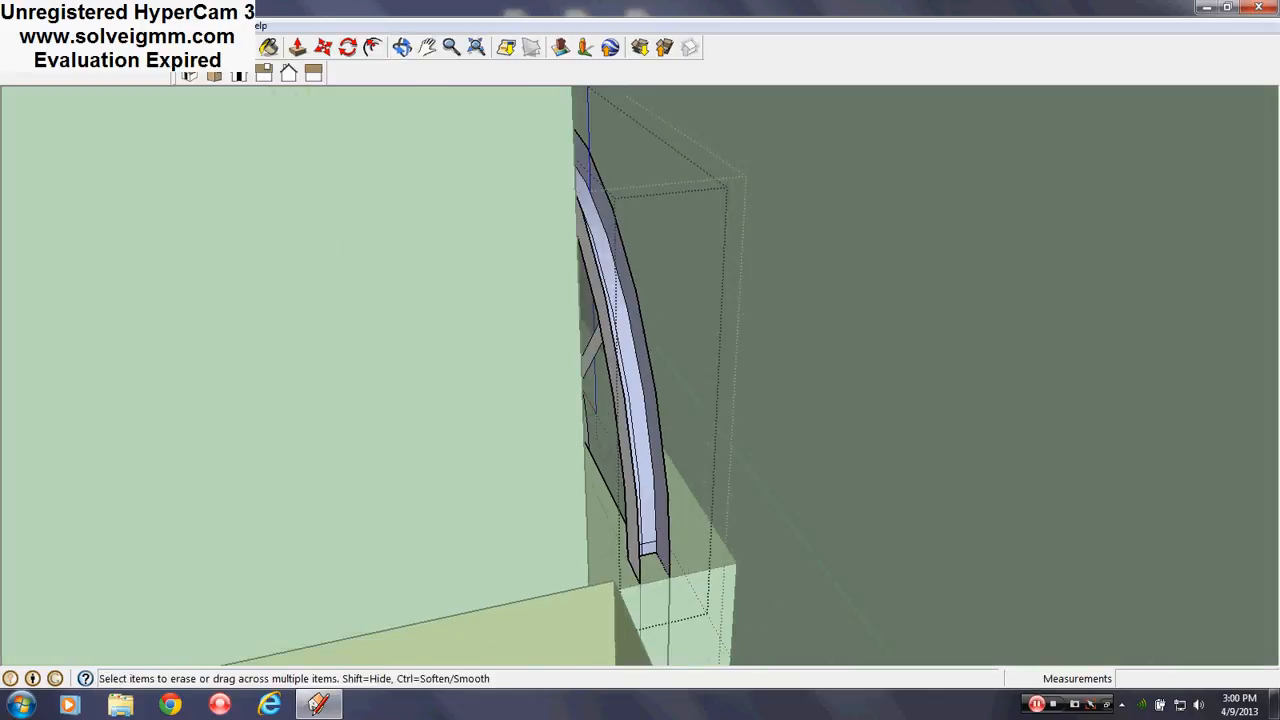
# Start a new line from the frame's base edge
pyautogui.press('l')
pyautogui.click(680, 568)
pyautogui.moveTo(680, 568); pyautogui.dragTo(913, 319, button='middle')
pyautogui.scroll(-3, 829, 369)
pyautogui.moveTo(829, 369); pyautogui.dragTo(597, 217, button='middle')
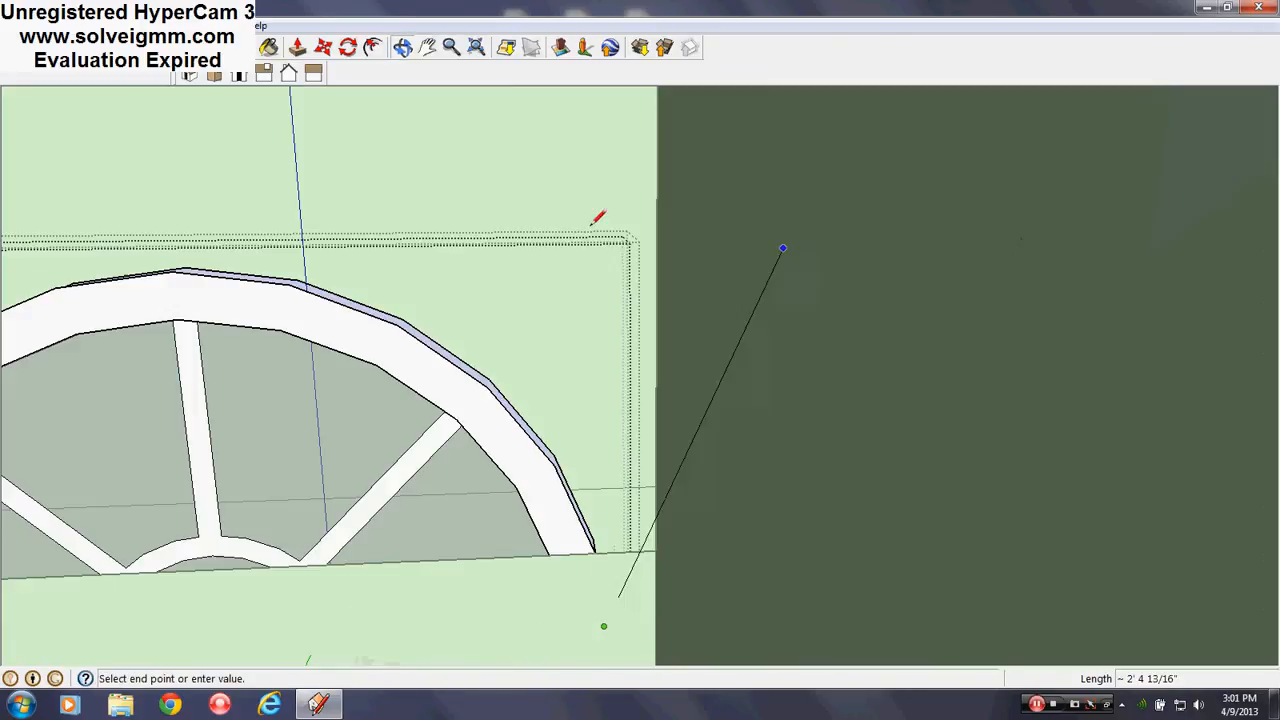
# Draw lines closing a face over the arch and erase the leftover top line
pyautogui.moveTo(575, 272); pyautogui.dragTo(837, 306, button='middle')
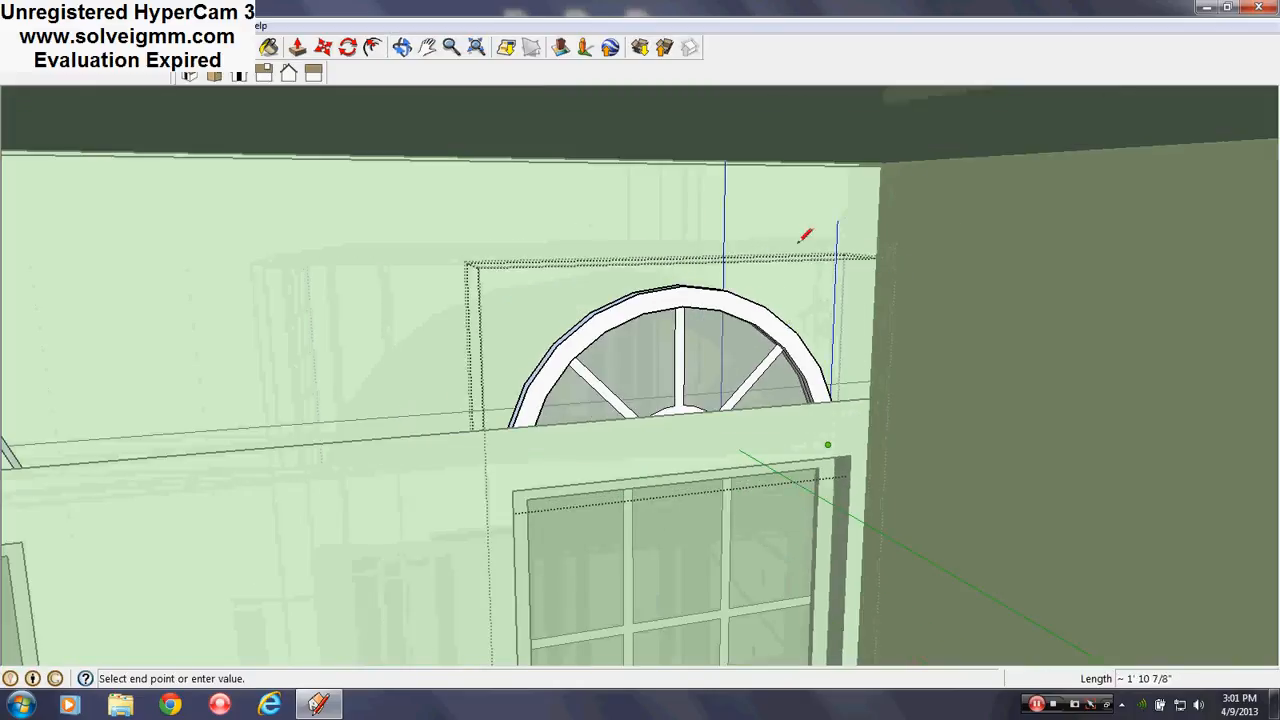
pyautogui.click(837, 222)
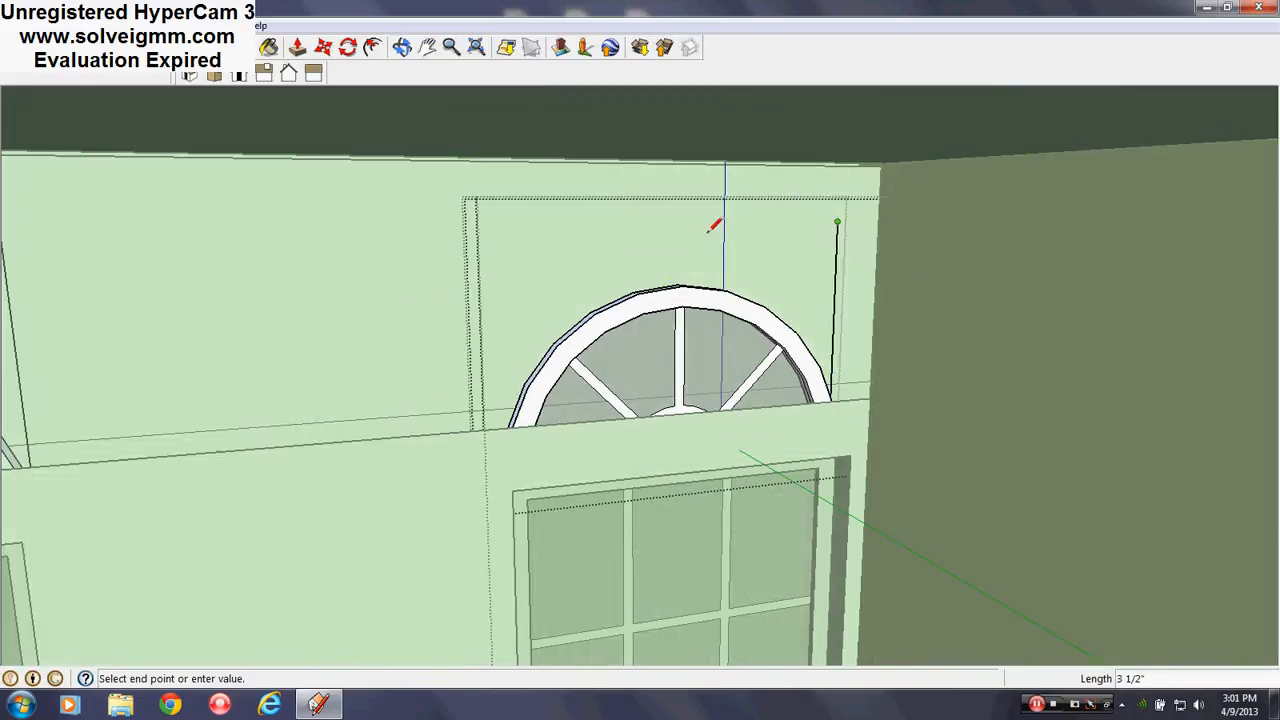
pyautogui.moveTo(483, 378); pyautogui.dragTo(685, 455, button='middle')
pyautogui.press('Escape')
pyautogui.scroll(2, 574, 602)
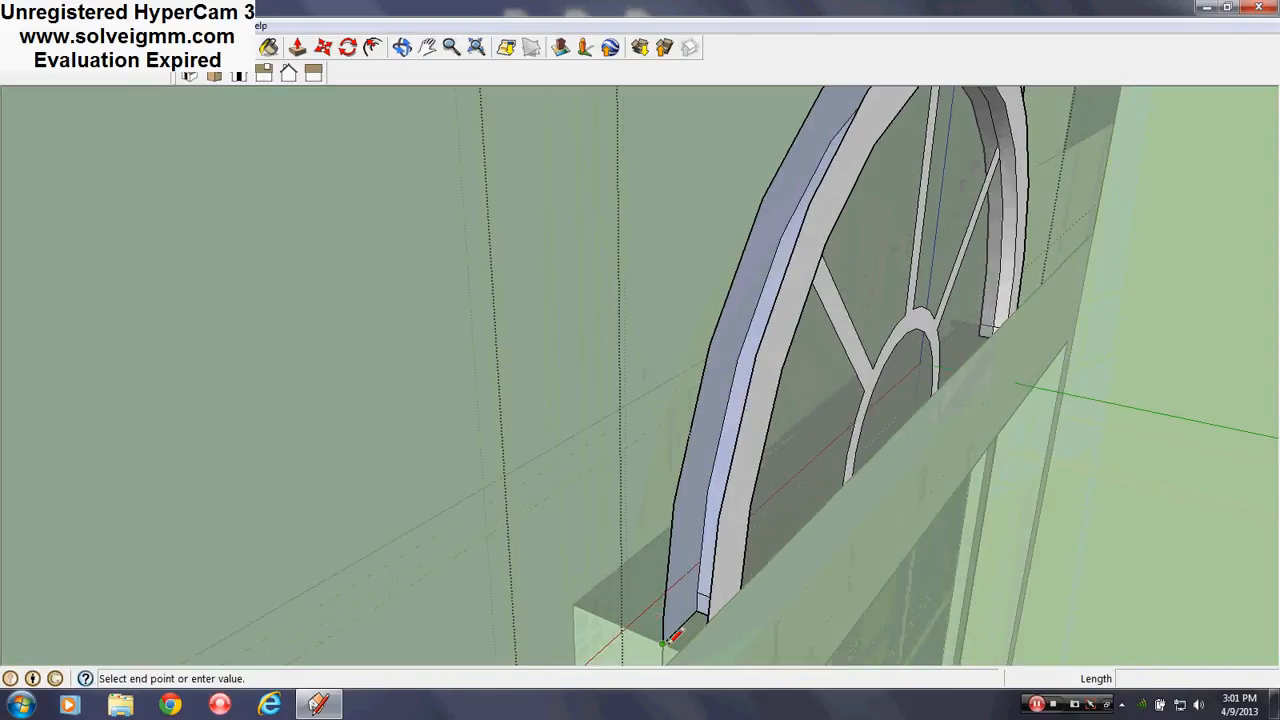
pyautogui.moveTo(783, 614); pyautogui.dragTo(591, 455, button='middle')
pyautogui.scroll(-5, 590, 438)
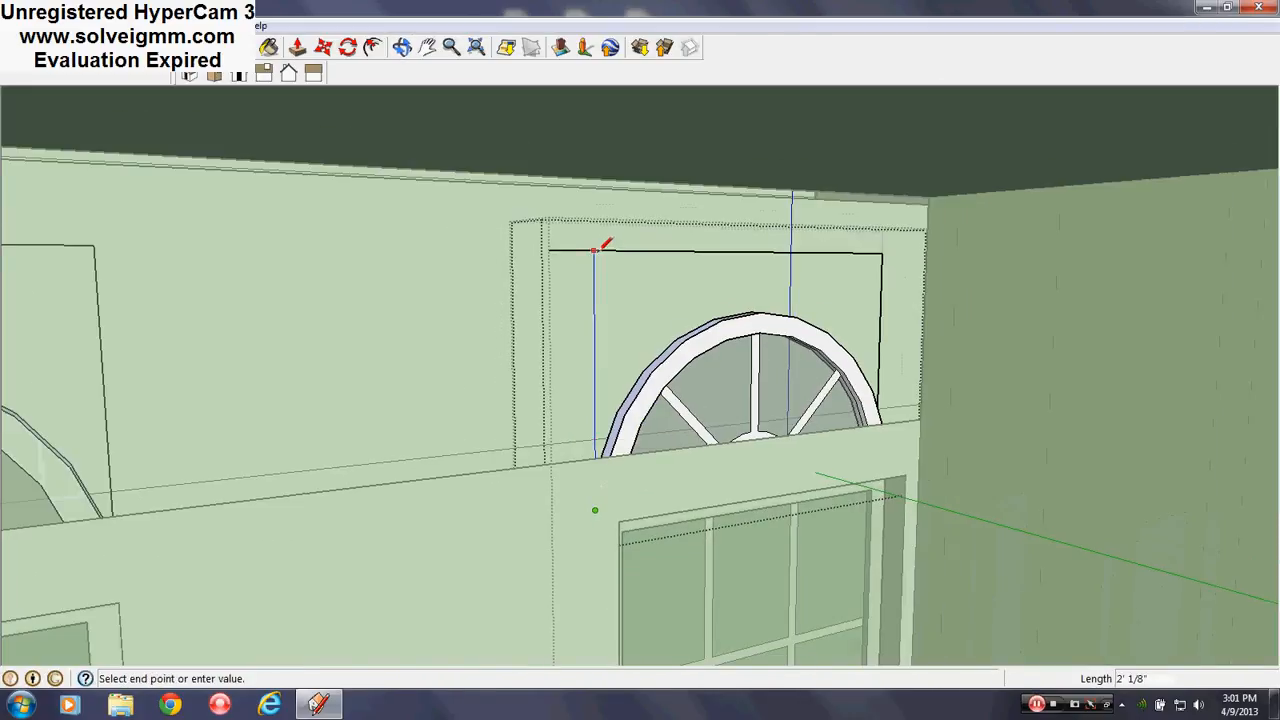
pyautogui.click(595, 250)
pyautogui.rightClick(580, 249)
pyautogui.click(613, 277)
pyautogui.scroll(4, 621, 449)
pyautogui.moveTo(621, 449)
pyautogui.mouseDown(button='middle')
pyautogui.moveTo(866, 480)
pyautogui.moveTo(726, 517)
pyautogui.mouseUp(button='middle')
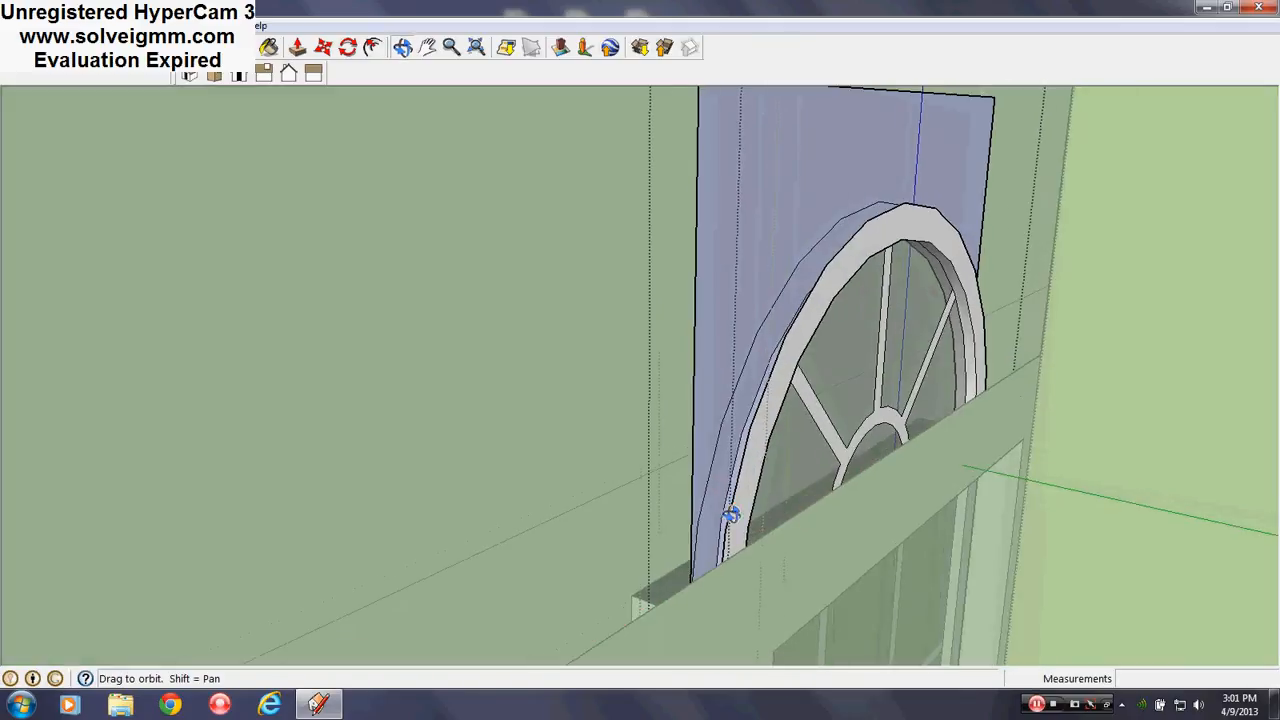
# Push/Pull the face around the arch out 3 1/2 inches into a box
pyautogui.click(297, 46)
pyautogui.click(763, 246)
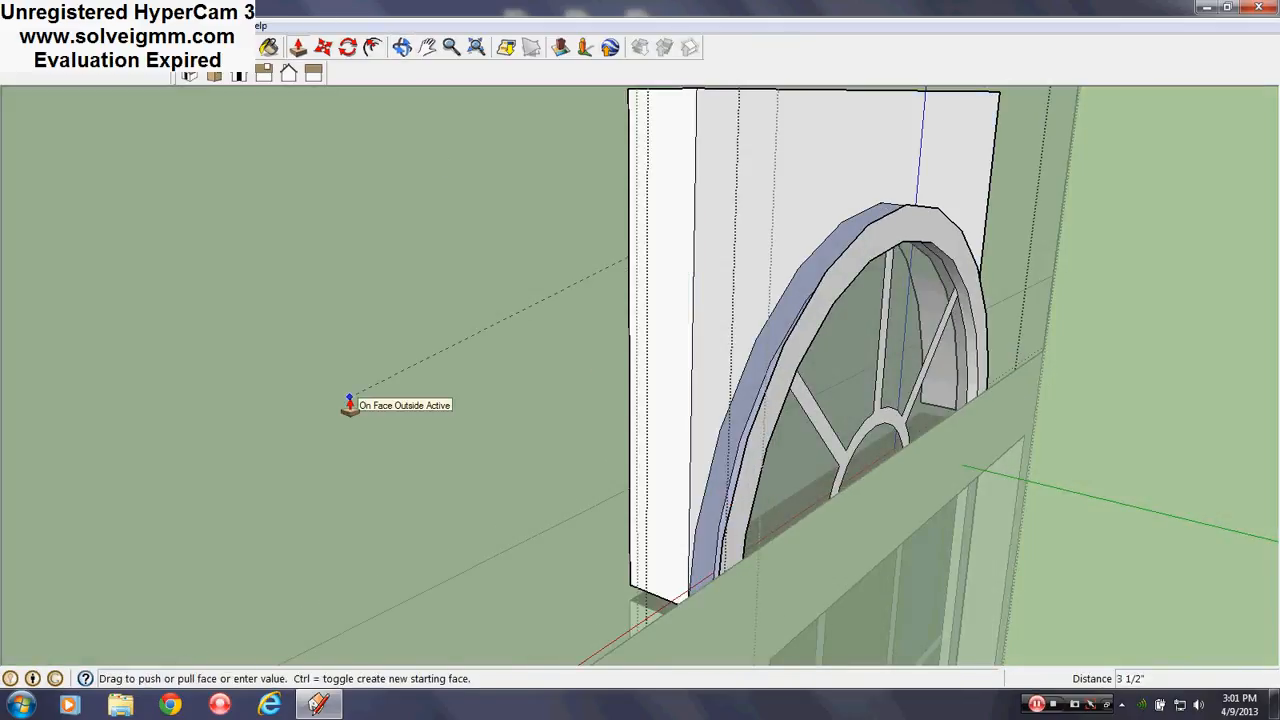
pyautogui.press('Escape')
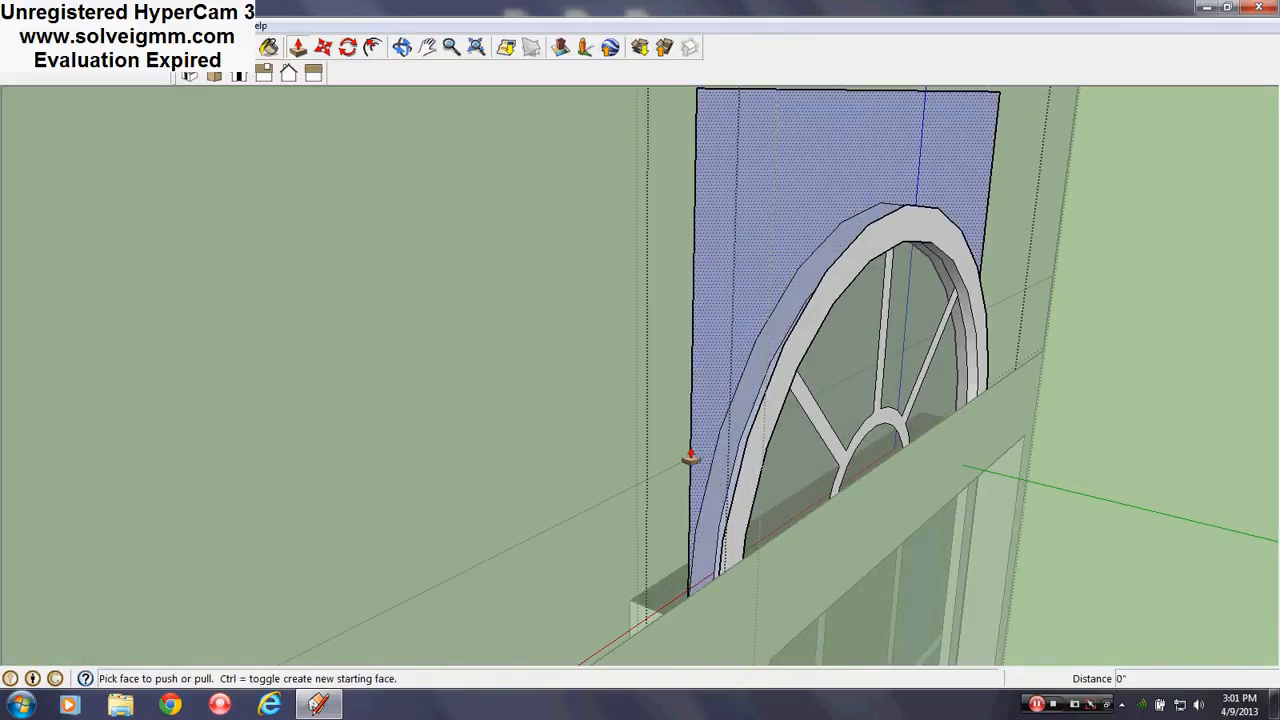
pyautogui.moveTo(826, 235); pyautogui.dragTo(966, 253, button='middle')
pyautogui.click(1106, 216)
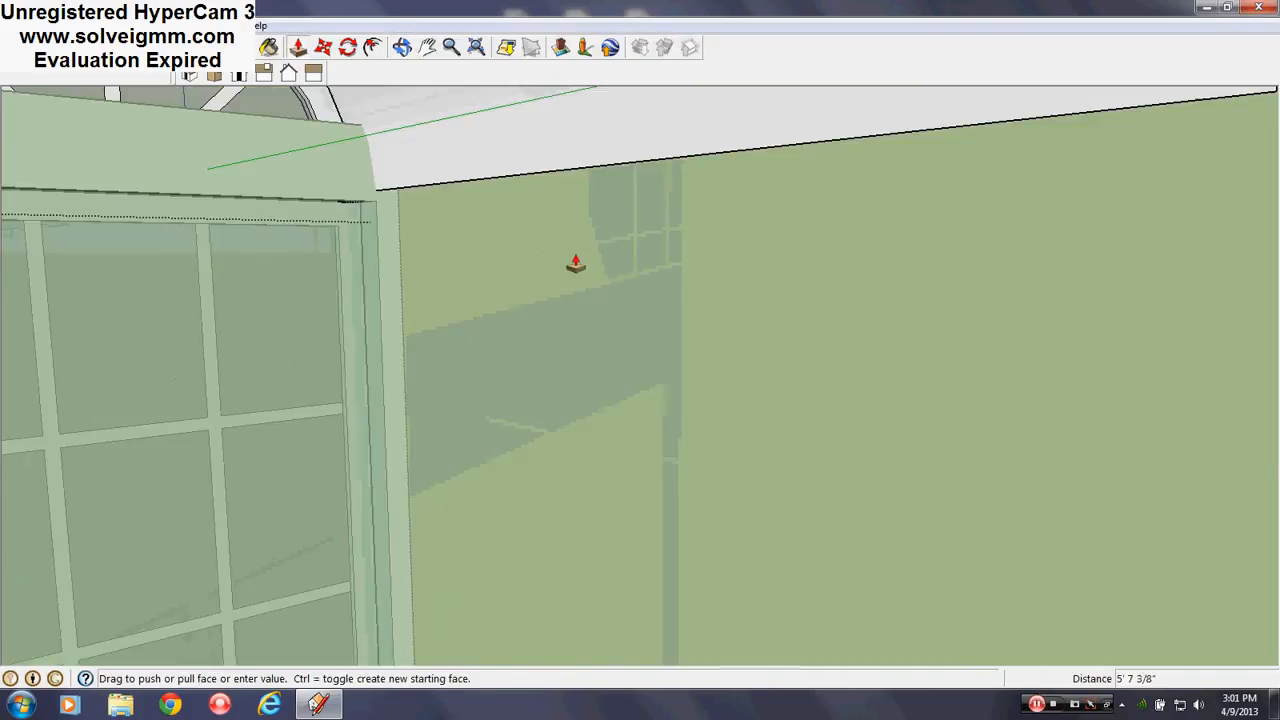
pyautogui.scroll(-4, 708, 308)
pyautogui.moveTo(320, 217); pyautogui.dragTo(760, 360, button='middle')
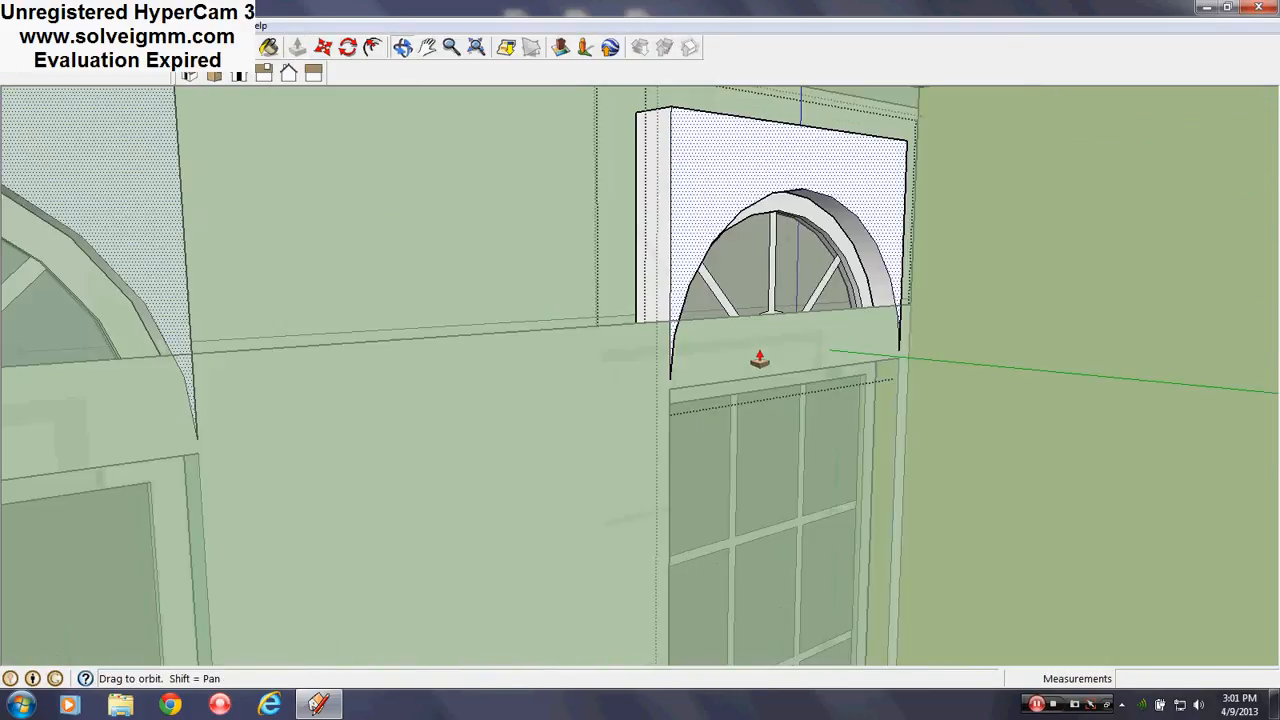
pyautogui.click(454, 224)
pyautogui.moveTo(451, 217); pyautogui.dragTo(506, 292, button='middle')
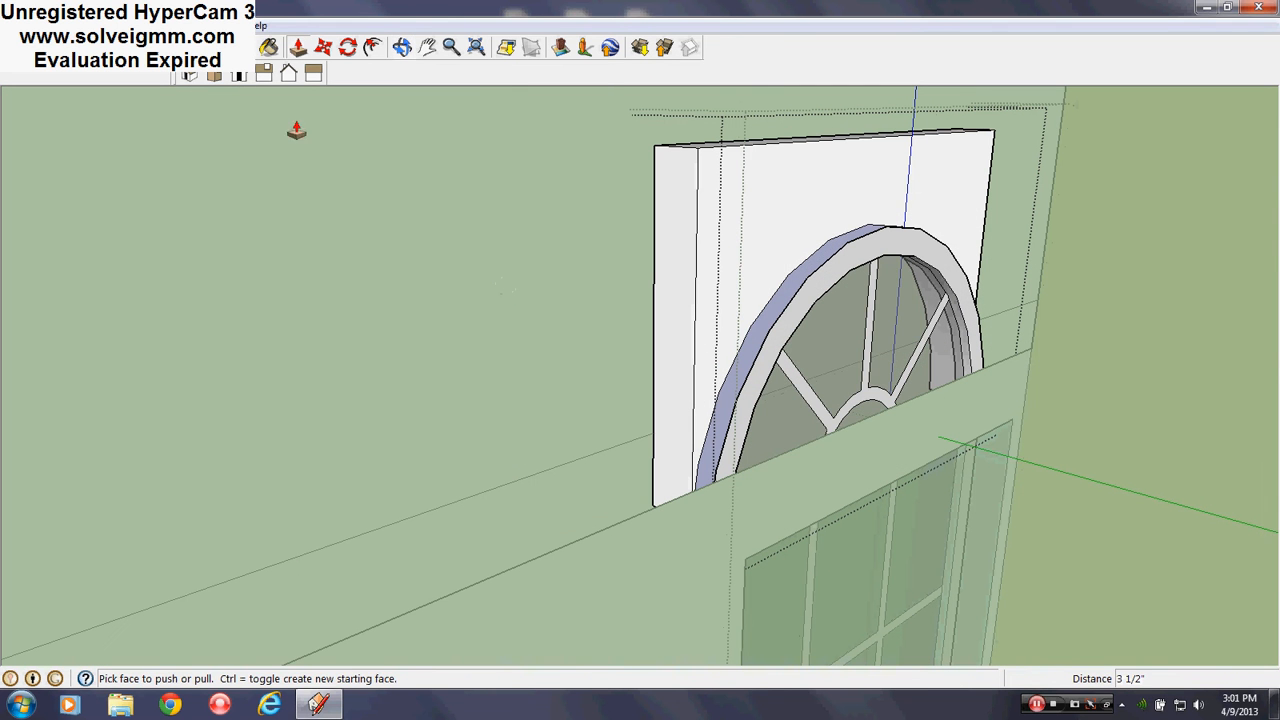
# Move the box along the blue axis and push the arch face back 3 inches
pyautogui.press('l')
pyautogui.rightClick(754, 220)
pyautogui.press('Escape')
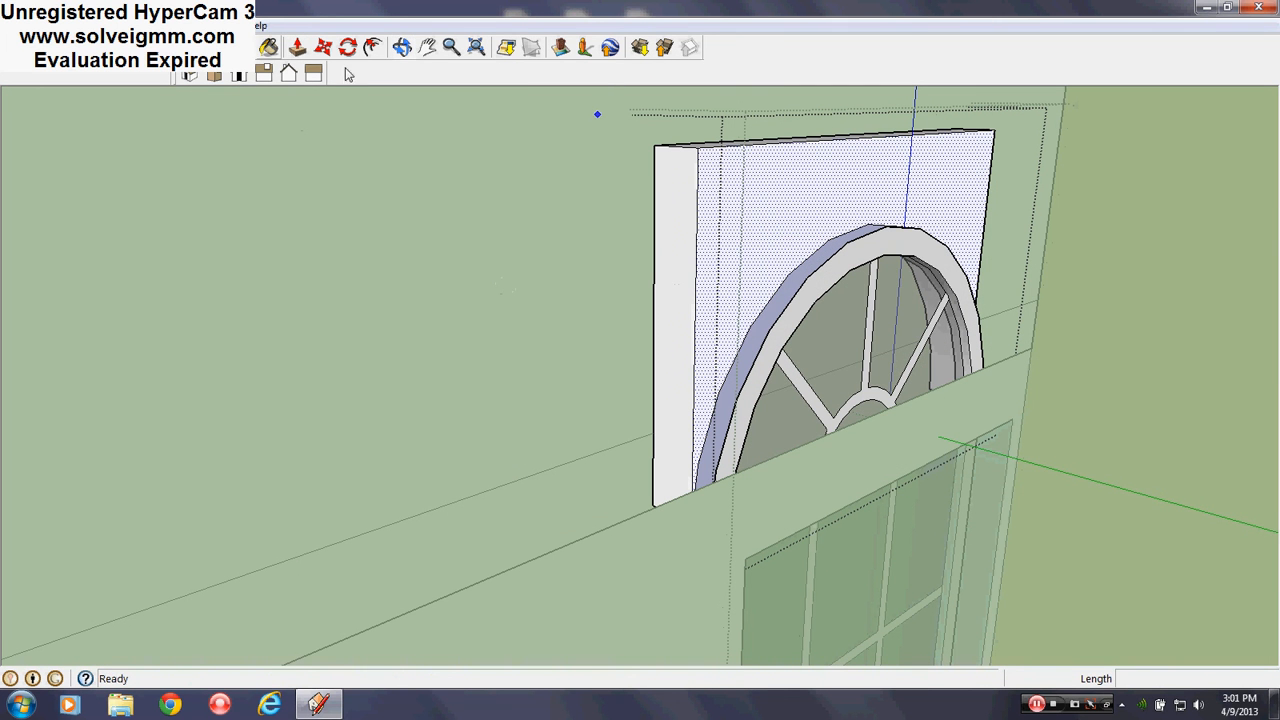
pyautogui.click(323, 47)
pyautogui.moveTo(717, 543)
pyautogui.mouseDown(button='middle')
pyautogui.moveTo(791, 566)
pyautogui.moveTo(766, 586)
pyautogui.moveTo(707, 541)
pyautogui.mouseUp(button='middle')
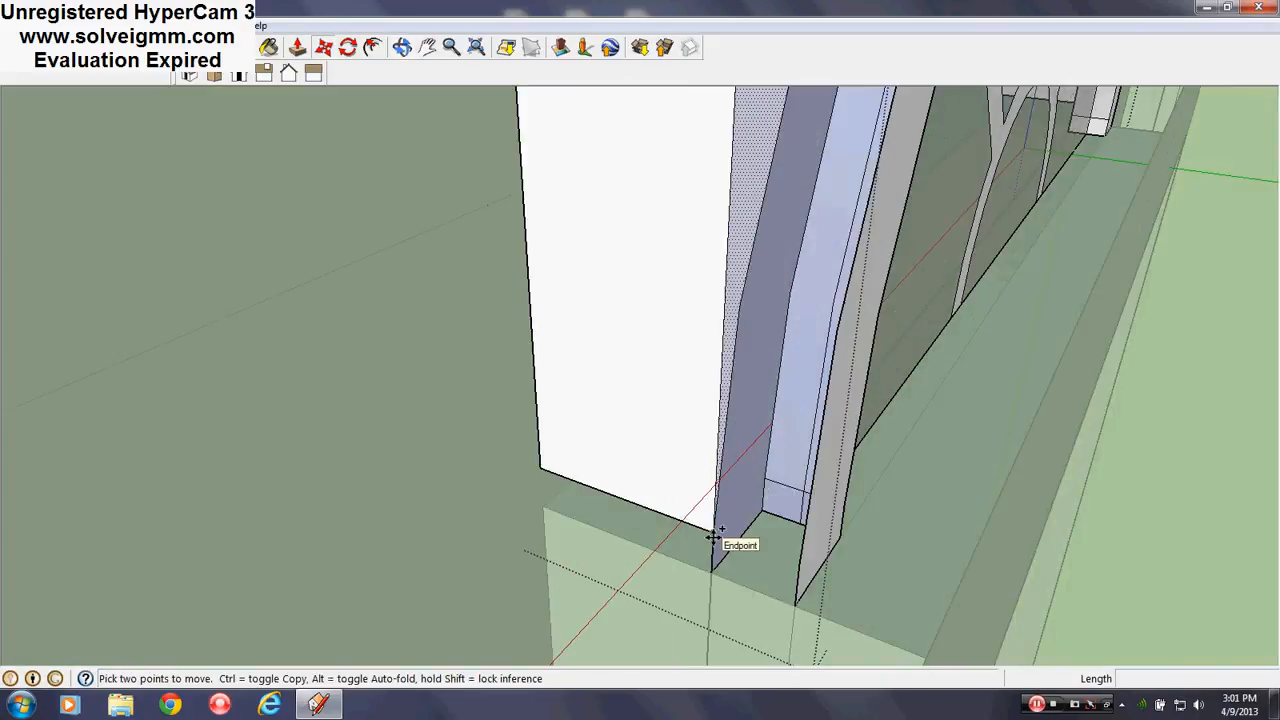
pyautogui.click(712, 537)
pyautogui.moveTo(803, 560); pyautogui.dragTo(597, 343, button='middle')
pyautogui.scroll(-3, 726, 531)
pyautogui.press('Escape')
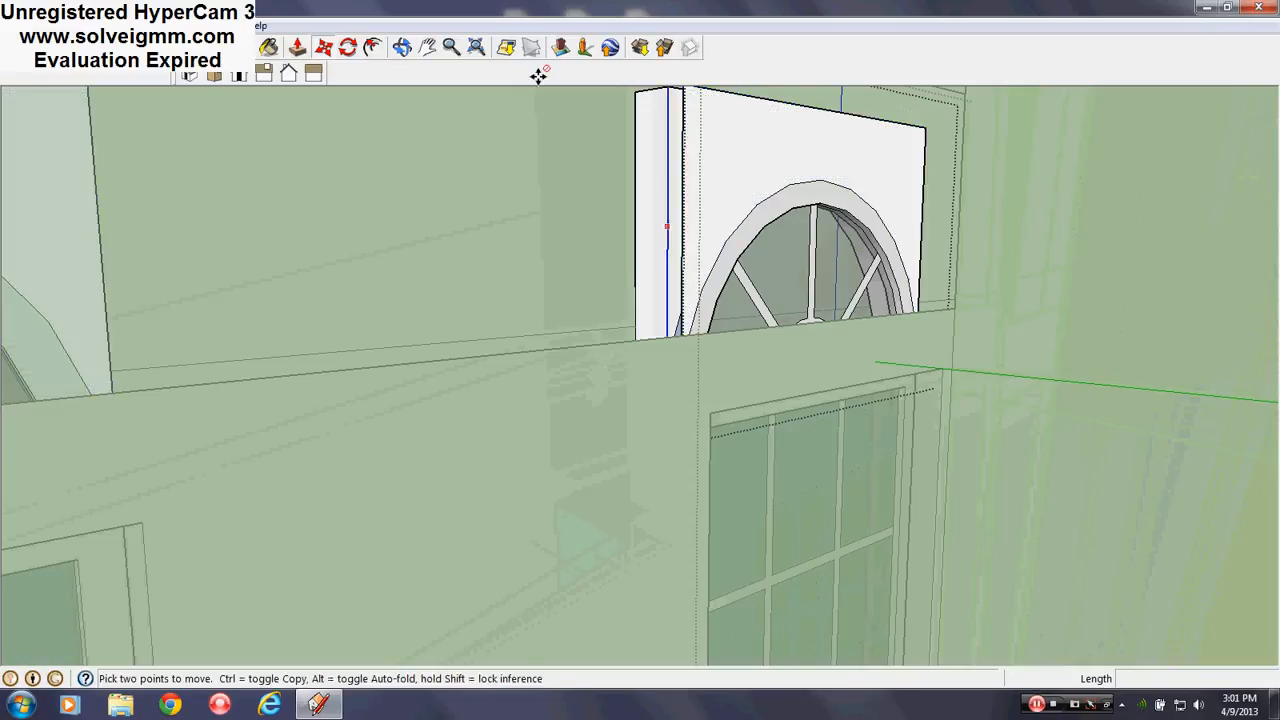
pyautogui.click(297, 47)
pyautogui.moveTo(700, 220); pyautogui.dragTo(677, 409)
# Erase the block's outer corner edges and an adjoining face
pyautogui.press('e')
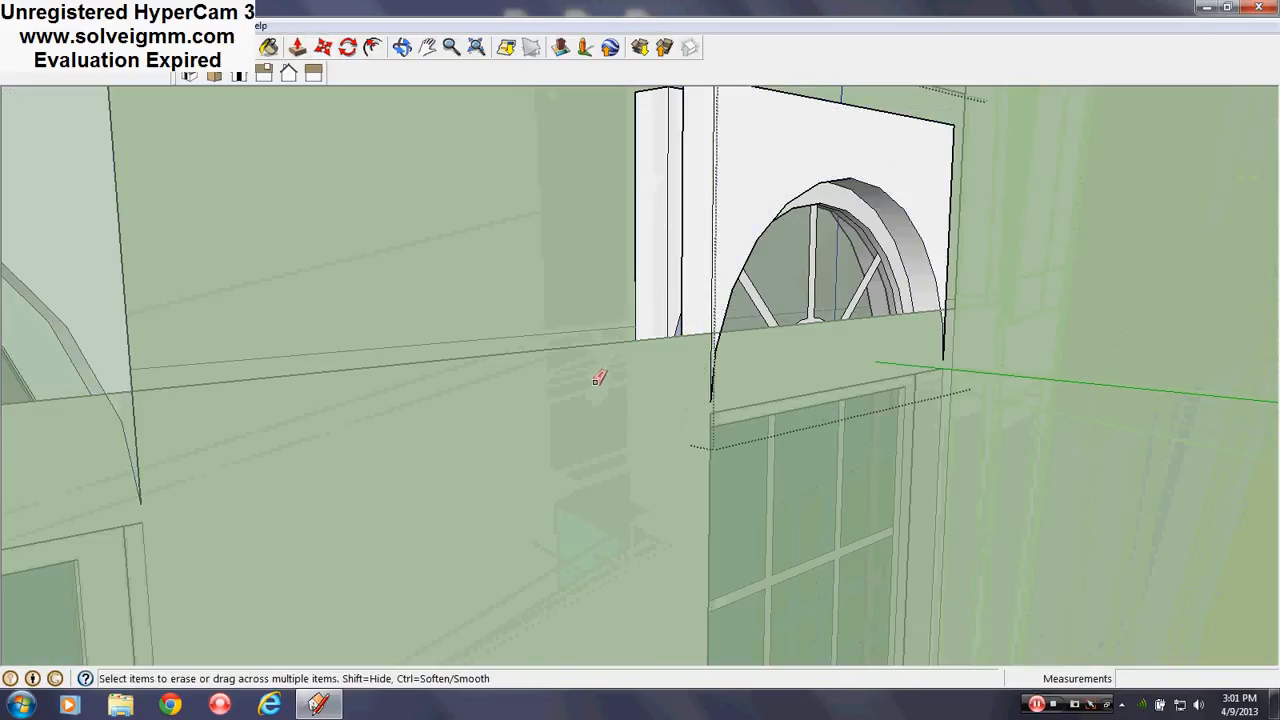
pyautogui.scroll(-1, 600, 374)
pyautogui.scroll(3, 671, 149)
pyautogui.moveTo(671, 149)
pyautogui.mouseDown(button='middle')
pyautogui.moveTo(730, 143)
pyautogui.moveTo(742, 180)
pyautogui.moveTo(760, 138)
pyautogui.mouseUp(button='middle')
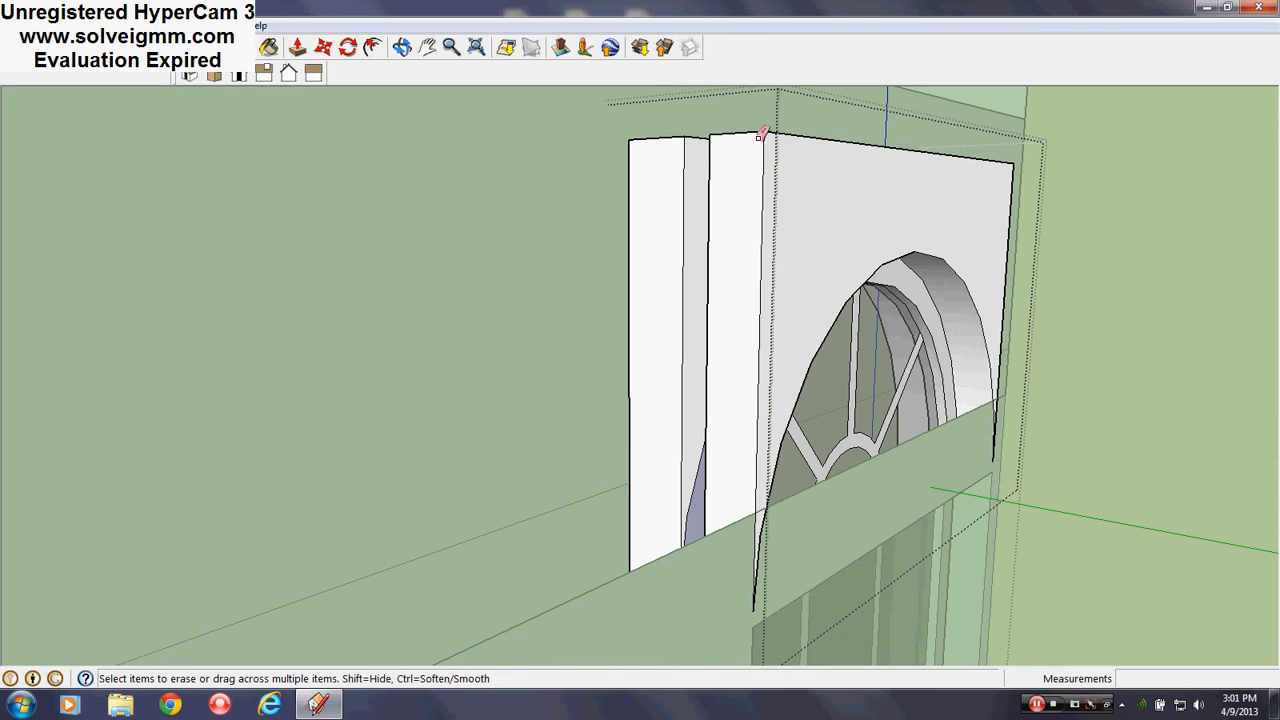
pyautogui.moveTo(760, 138)
pyautogui.mouseDown()
pyautogui.moveTo(770, 125)
pyautogui.moveTo(718, 133)
pyautogui.mouseUp()
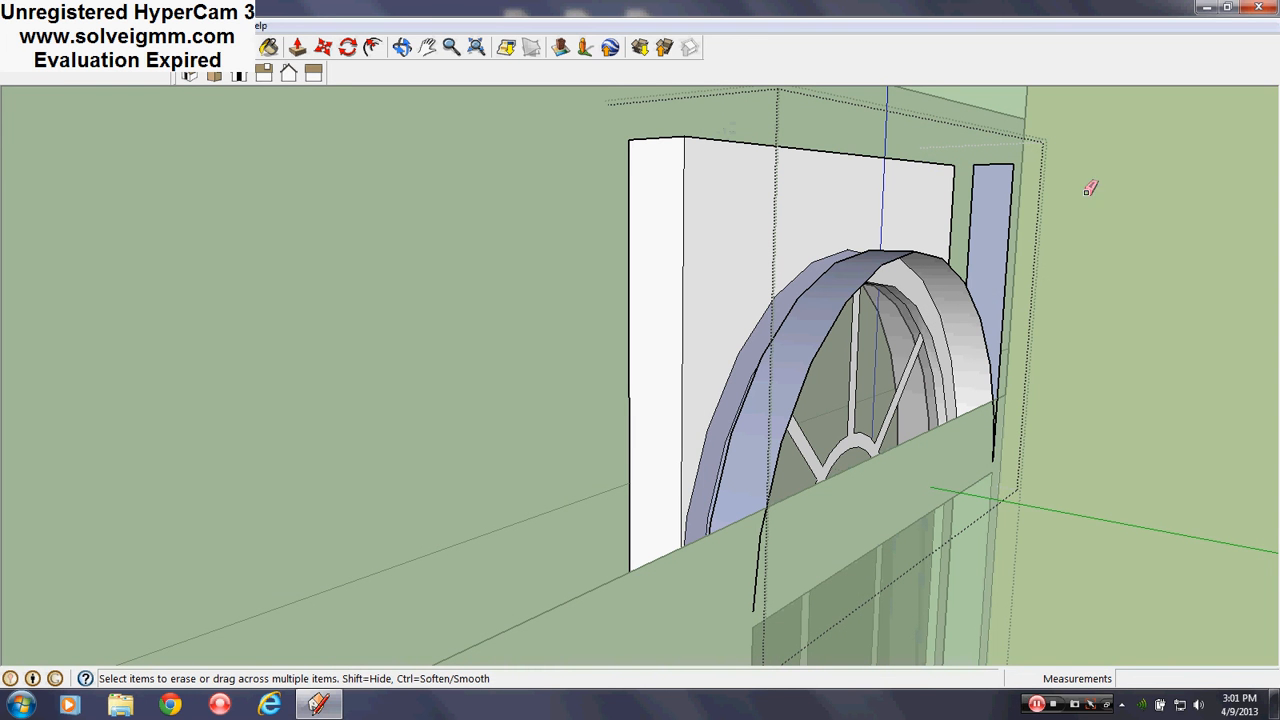
pyautogui.moveTo(973, 169); pyautogui.dragTo(975, 171)
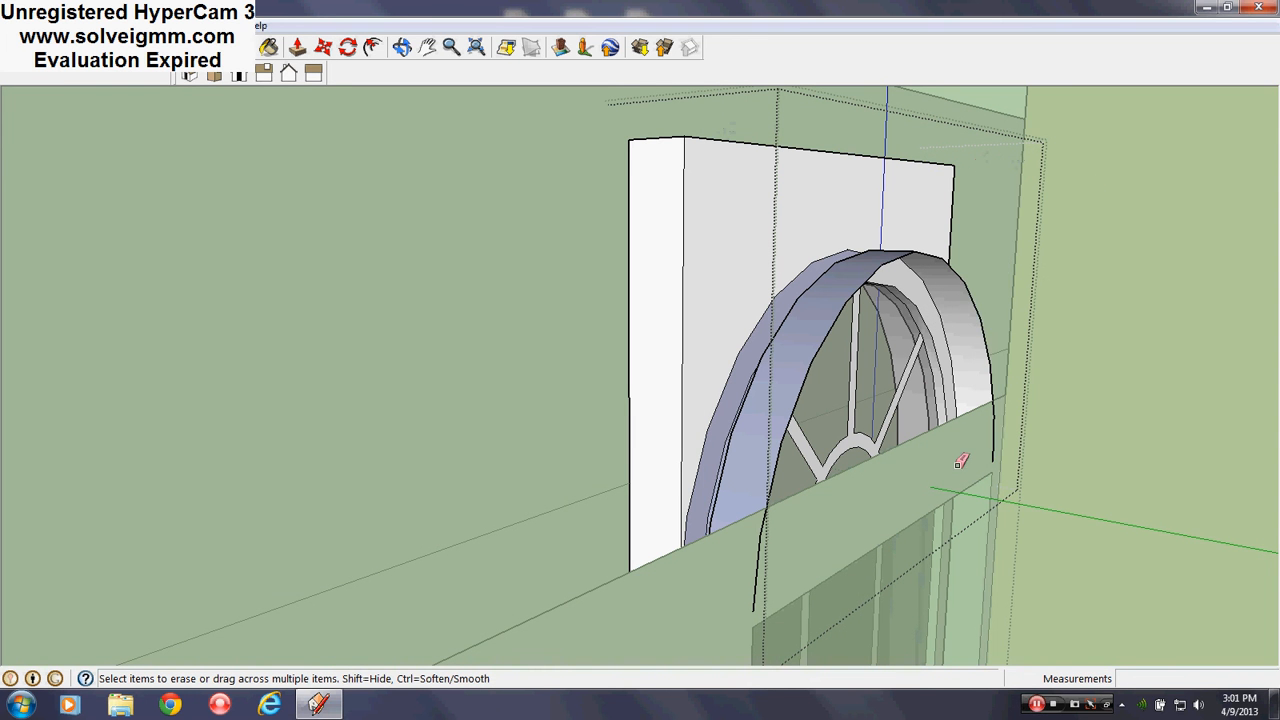
pyautogui.scroll(4, 957, 463)
# Erase the box's front faces and leftover edges, leaving the curved arch band
pyautogui.moveTo(957, 463)
pyautogui.mouseDown(button='middle')
pyautogui.moveTo(794, 609)
pyautogui.moveTo(707, 572)
pyautogui.moveTo(643, 457)
pyautogui.moveTo(917, 403)
pyautogui.mouseUp(button='middle')
pyautogui.scroll(-3, 838, 441)
pyautogui.moveTo(655, 270); pyautogui.dragTo(668, 303, button='middle')
pyautogui.scroll(-3, 668, 303)
pyautogui.scroll(4, 641, 191)
pyautogui.moveTo(641, 191)
pyautogui.mouseDown(button='middle')
pyautogui.moveTo(628, 267)
pyautogui.moveTo(731, 283)
pyautogui.moveTo(726, 177)
pyautogui.mouseUp(button='middle')
pyautogui.moveTo(748, 175)
pyautogui.mouseDown()
pyautogui.moveTo(687, 193)
pyautogui.moveTo(703, 178)
pyautogui.mouseUp()
pyautogui.moveTo(941, 226); pyautogui.dragTo(967, 215)
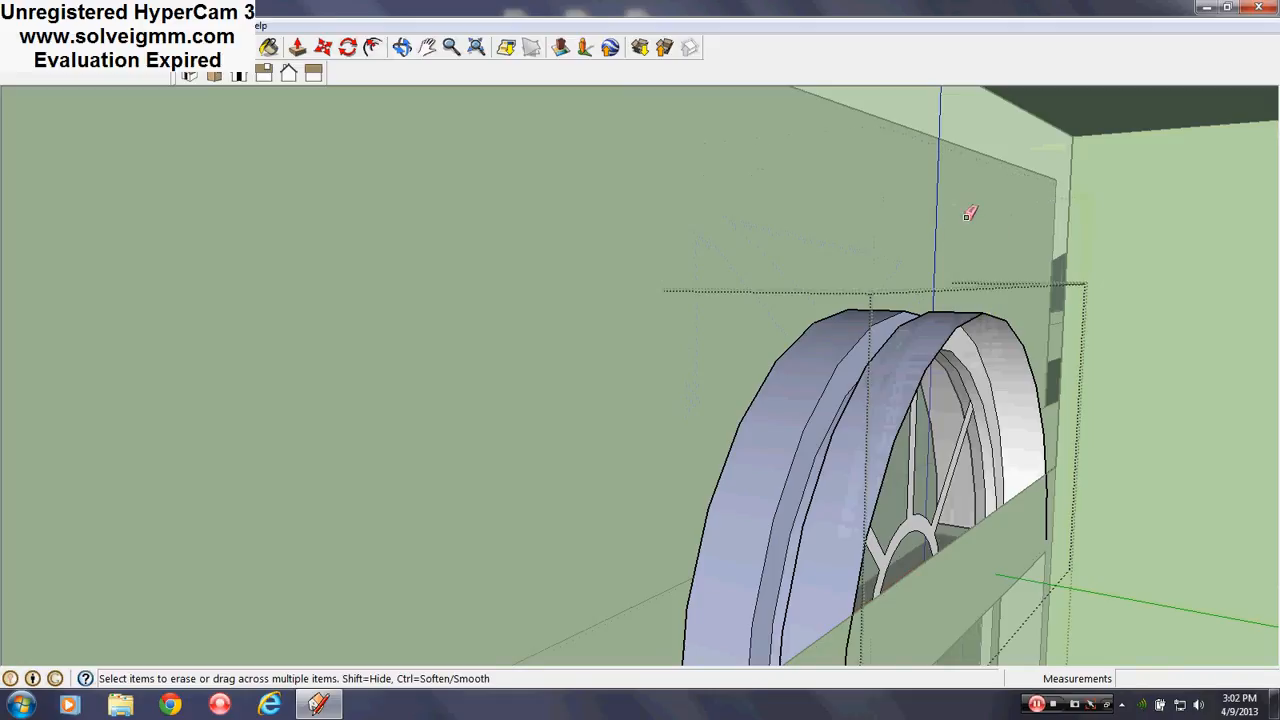
pyautogui.moveTo(928, 348)
pyautogui.mouseDown(button='middle')
pyautogui.moveTo(754, 340)
pyautogui.moveTo(685, 229)
pyautogui.mouseUp(button='middle')
pyautogui.moveTo(615, 153); pyautogui.dragTo(512, 88, button='middle')
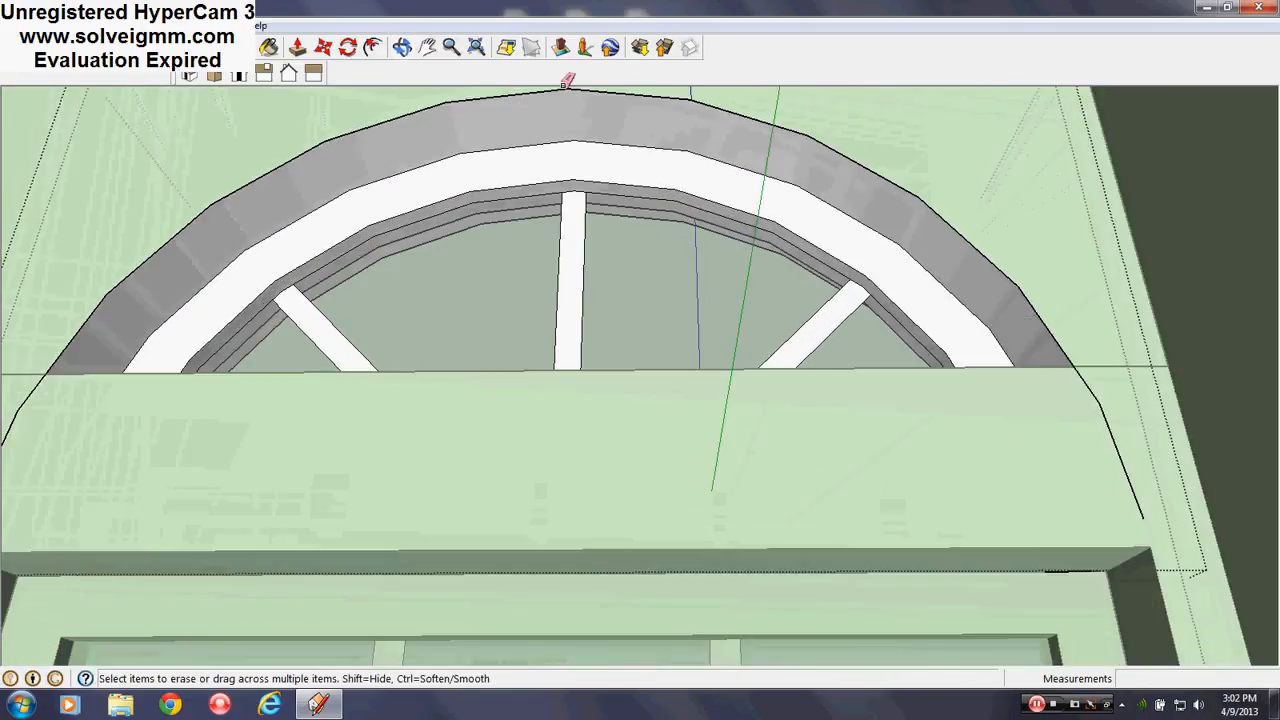
pyautogui.scroll(-5, 863, 343)
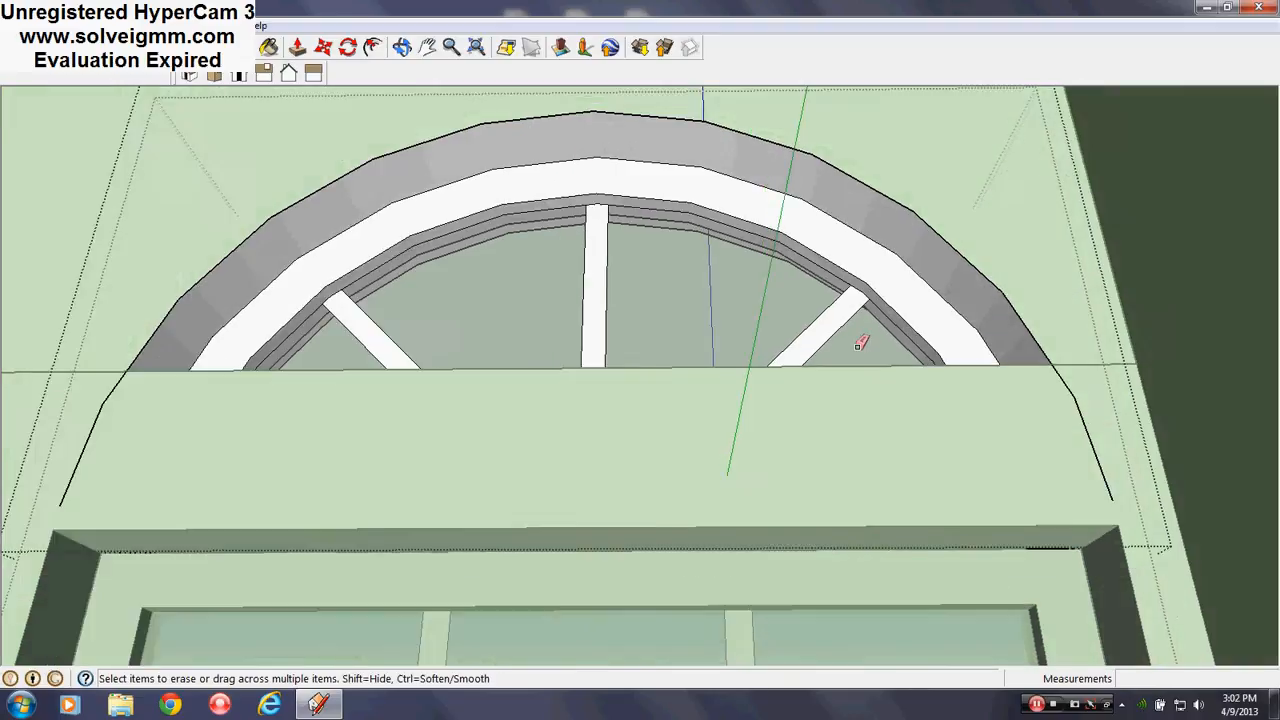
pyautogui.moveTo(586, 314); pyautogui.dragTo(637, 263, button='middle')
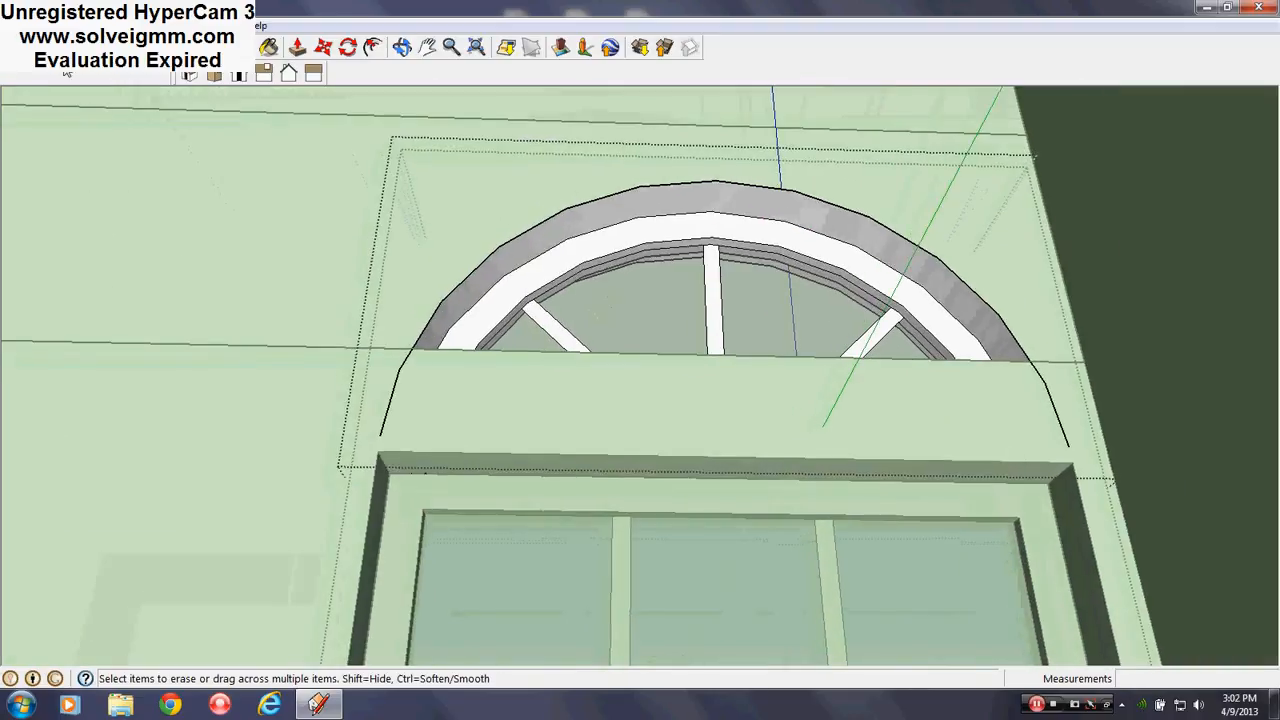
pyautogui.press('l')
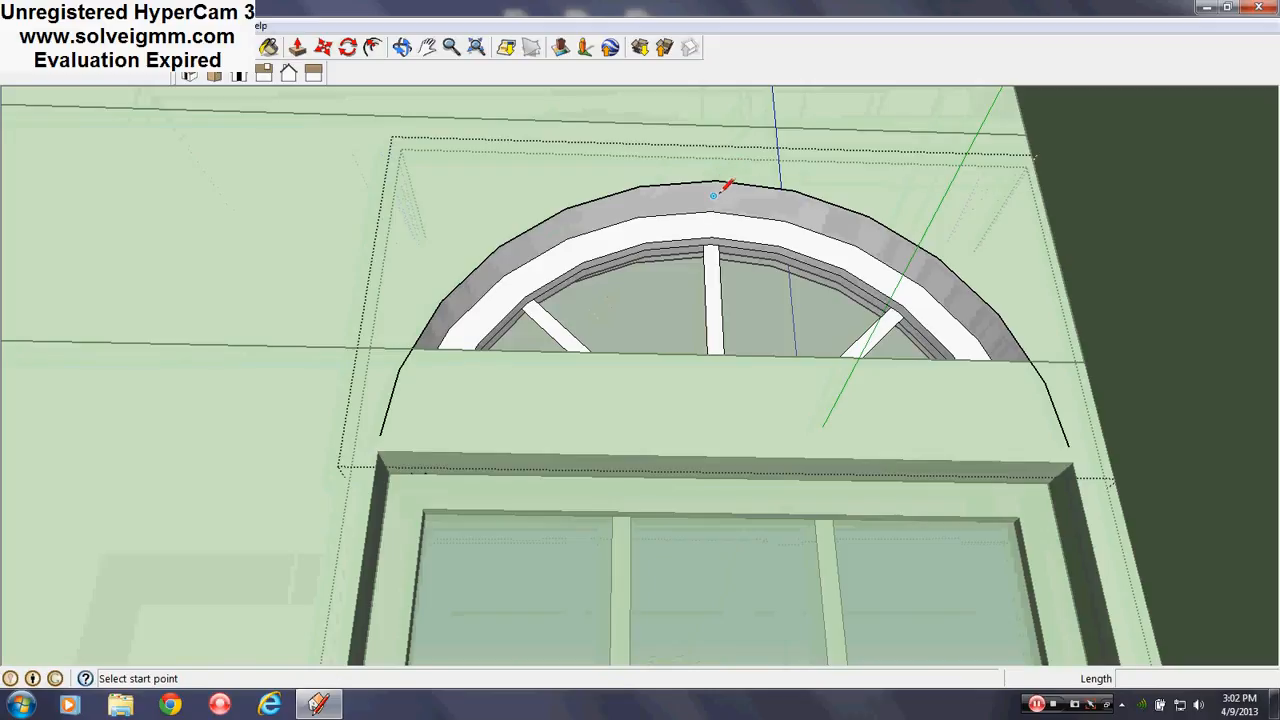
# Close the arch group and the window component to show the whole house again
pyautogui.scroll(-4, 571, 229)
pyautogui.moveTo(571, 229); pyautogui.dragTo(715, 397, button='middle')
pyautogui.moveTo(654, 351); pyautogui.dragTo(520, 270, button='middle')
pyautogui.rightClick(201, 180)
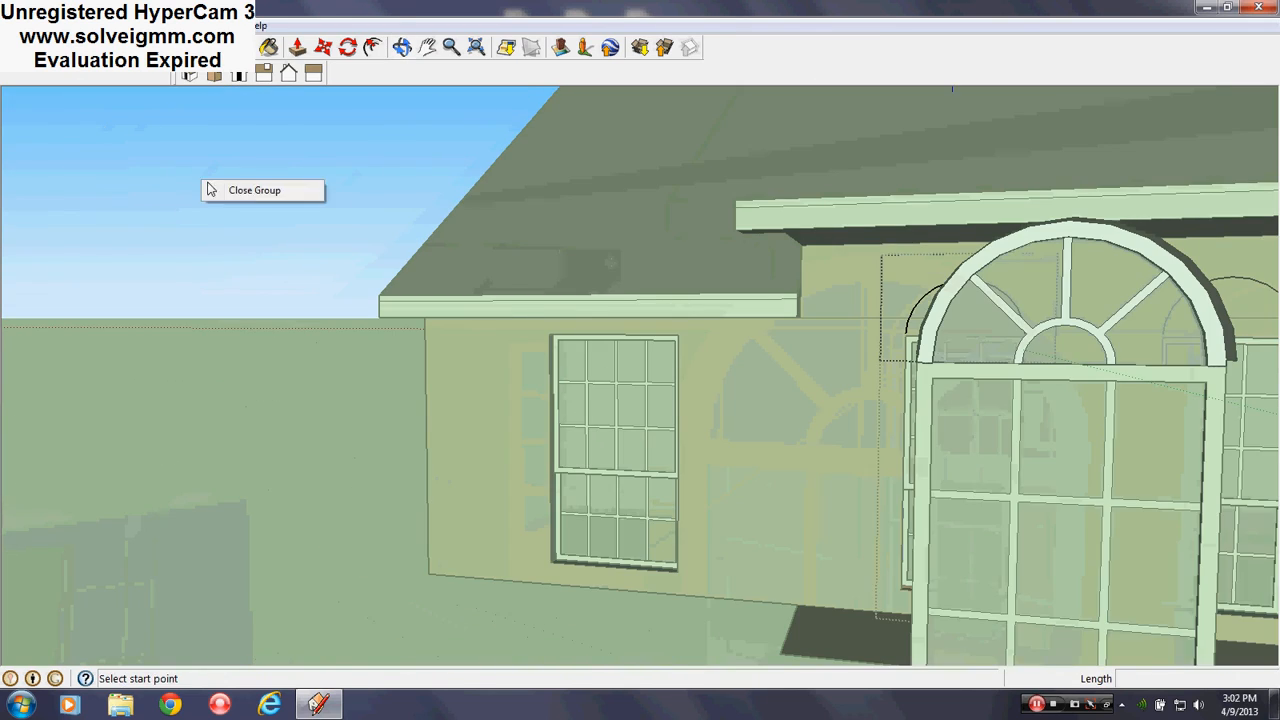
pyautogui.click(236, 192)
pyautogui.rightClick(220, 234)
pyautogui.click(257, 245)
# Swing the view round to the interior side of the front wall
pyautogui.scroll(-3, 270, 300)
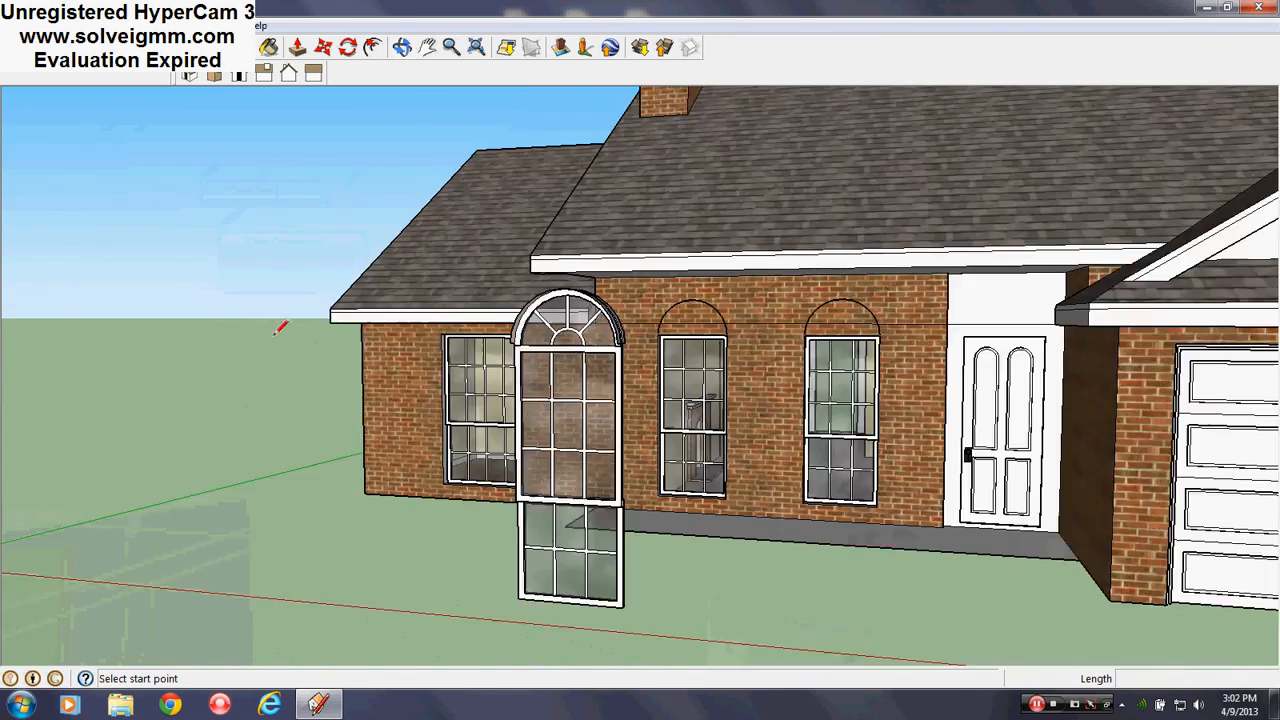
pyautogui.scroll(5, 836, 300)
pyautogui.scroll(-3, 547, 315)
pyautogui.scroll(4, 884, 342)
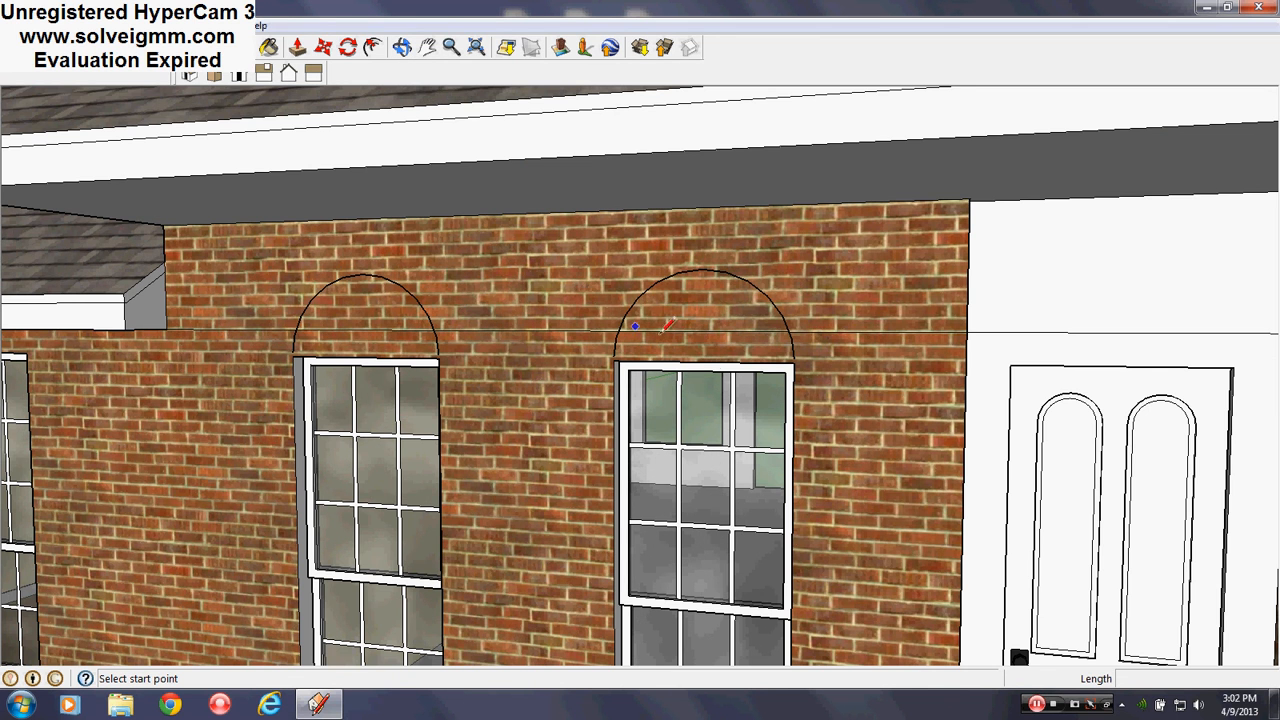
pyautogui.scroll(8, 795, 385)
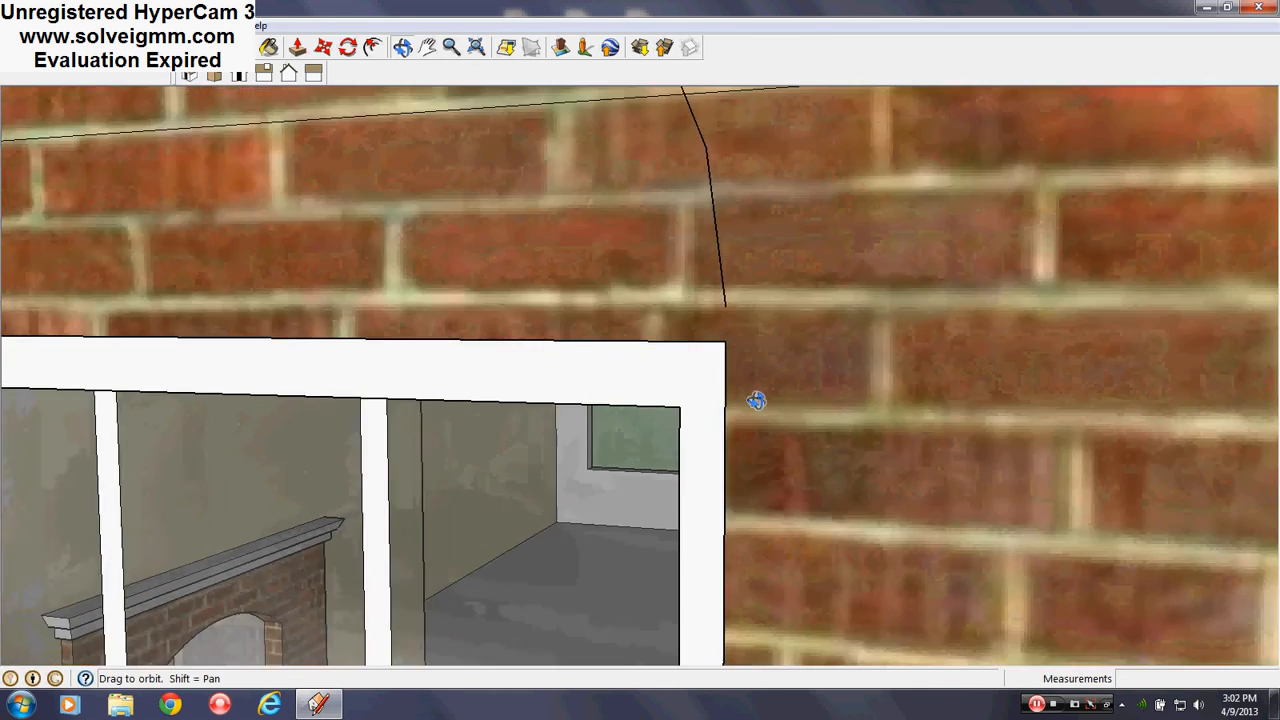
pyautogui.scroll(-4, 757, 532)
pyautogui.scroll(4, 945, 424)
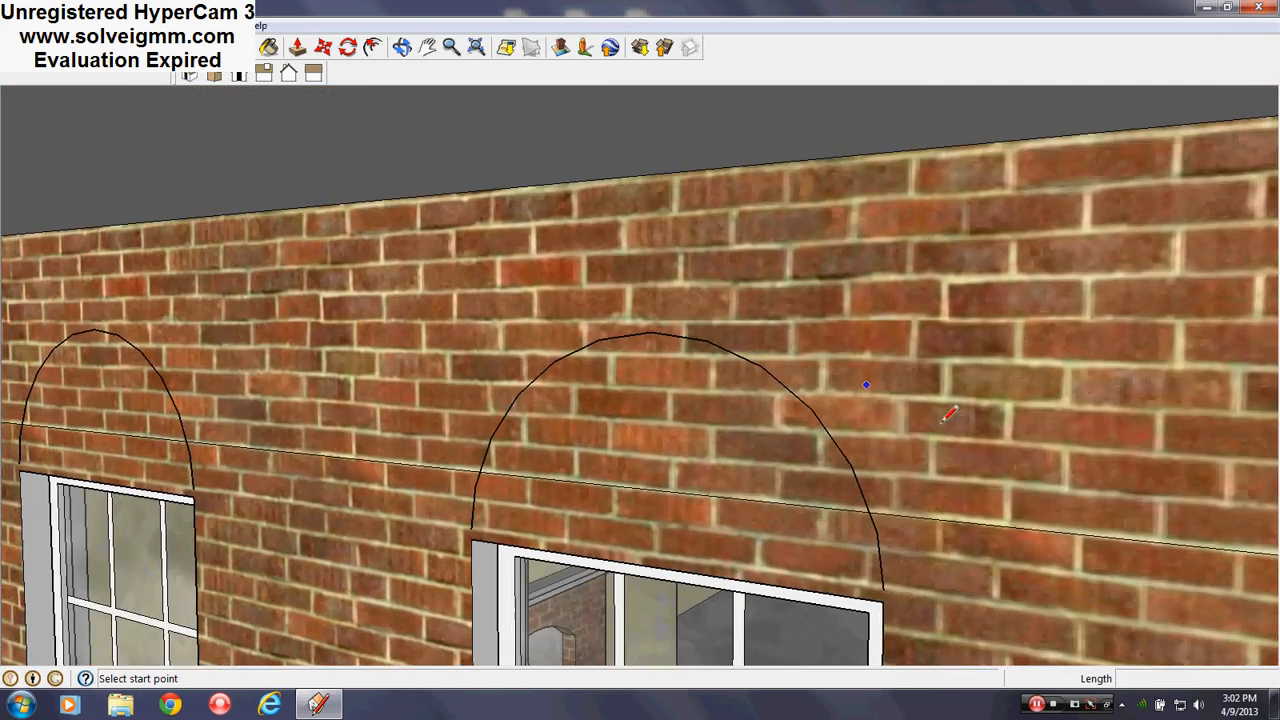
pyautogui.moveTo(945, 424); pyautogui.dragTo(380, 289, button='middle')
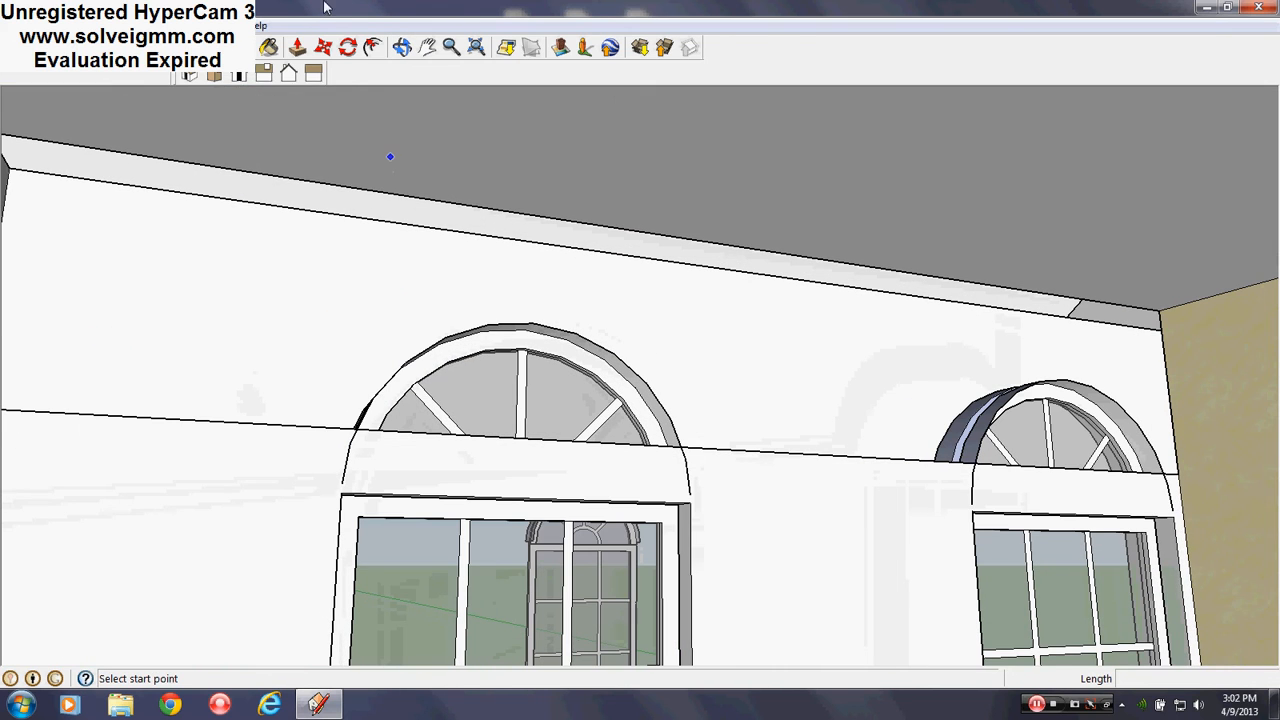
# Show the Layers panel from the Window menu and make Roof the current layer
pyautogui.click(200, 25)
pyautogui.click(230, 142)
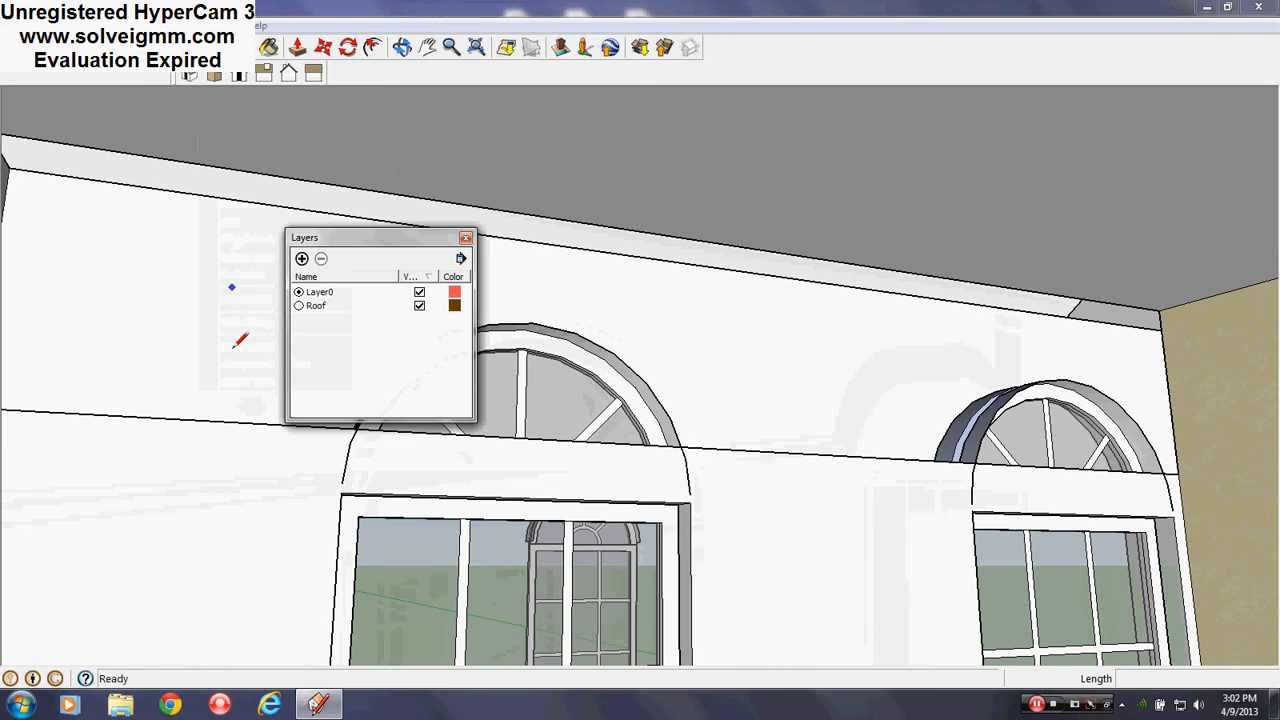
pyautogui.click(299, 306)
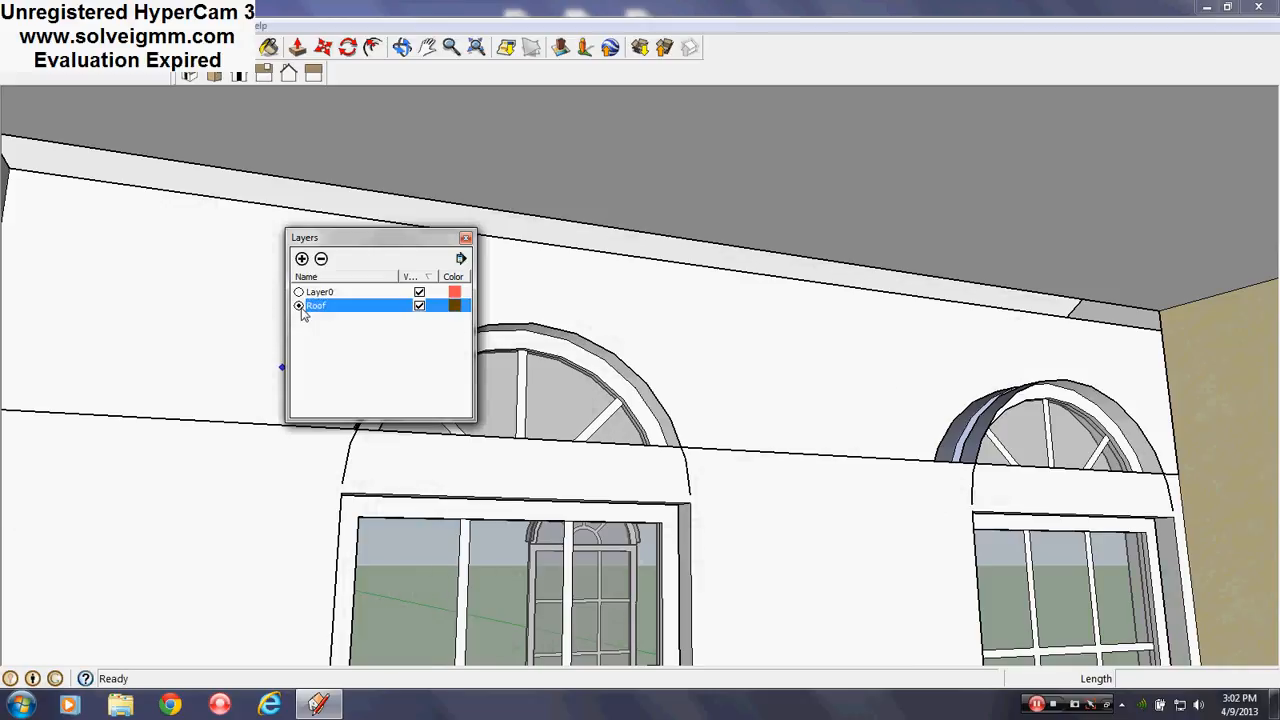
# Draw a line up the wall face and erase it again
pyautogui.click(722, 449)
pyautogui.click(740, 242)
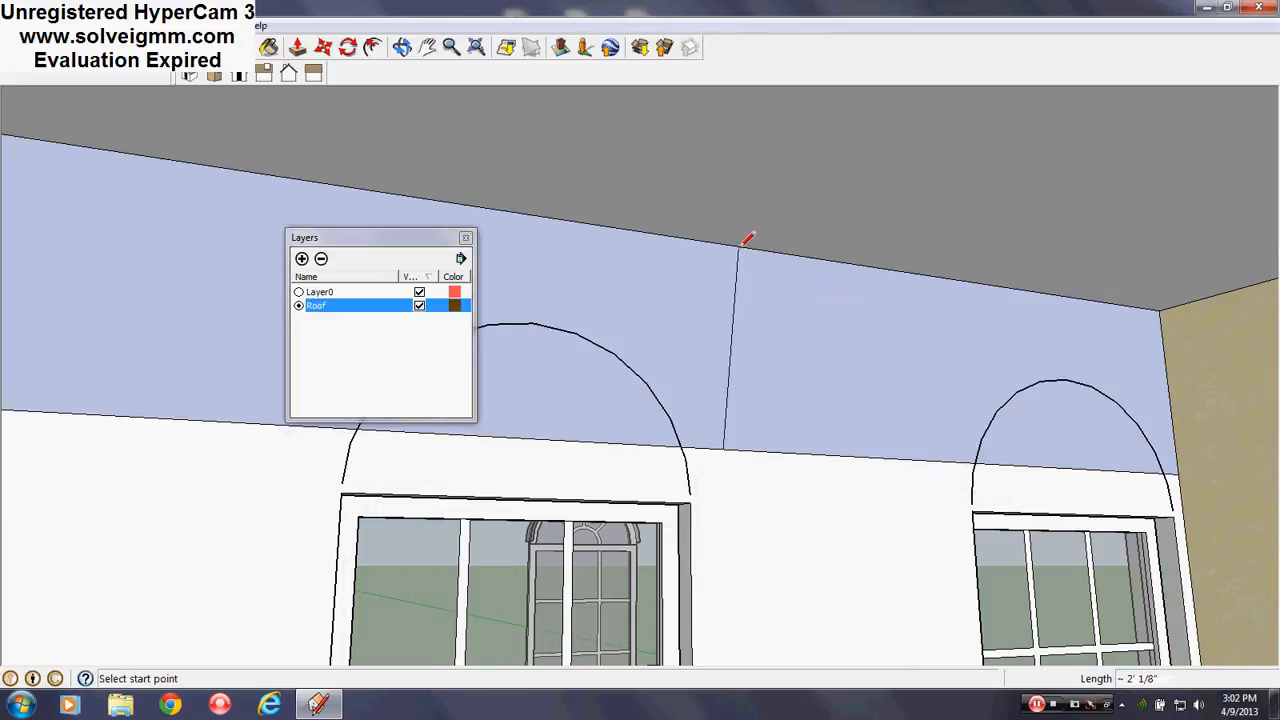
pyautogui.rightClick(739, 258)
pyautogui.click(768, 277)
# Orbit out to a near-frontal view showing the house's brick exterior and left side
pyautogui.press('o')
pyautogui.moveTo(726, 357); pyautogui.dragTo(753, 346, button='middle')
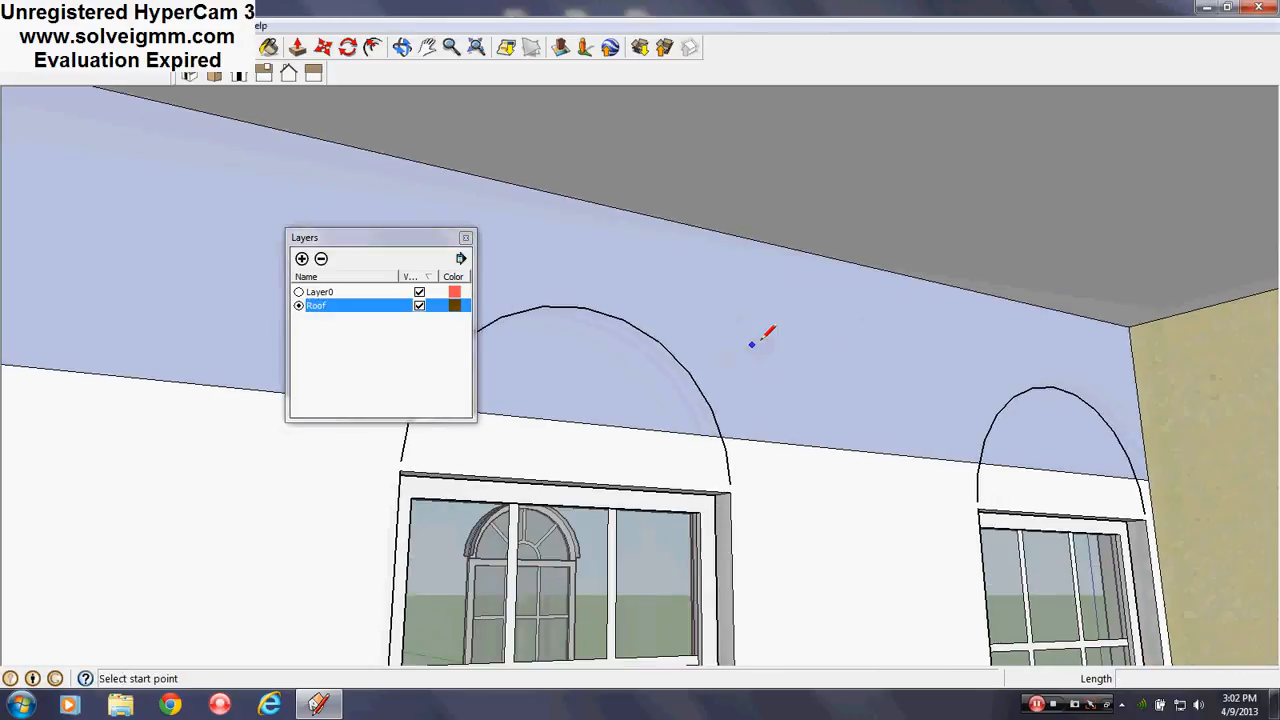
pyautogui.moveTo(640, 339); pyautogui.dragTo(988, 408, button='middle')
pyautogui.scroll(-4, 812, 341)
pyautogui.moveTo(660, 362); pyautogui.dragTo(790, 362, button='middle')
pyautogui.scroll(-4, 522, 303)
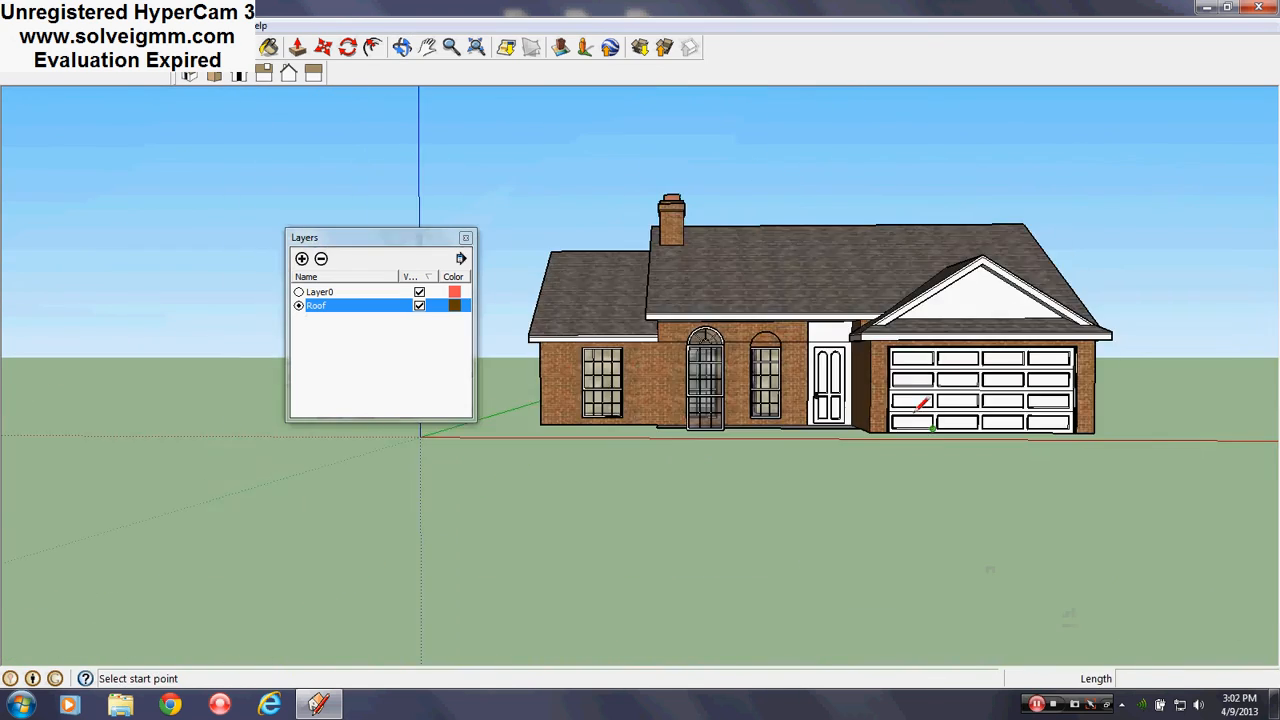
pyautogui.scroll(4, 915, 406)
pyautogui.moveTo(872, 401)
pyautogui.mouseDown(button='middle')
pyautogui.moveTo(891, 417)
pyautogui.moveTo(985, 425)
pyautogui.mouseUp(button='middle')
pyautogui.scroll(-2, 760, 380)
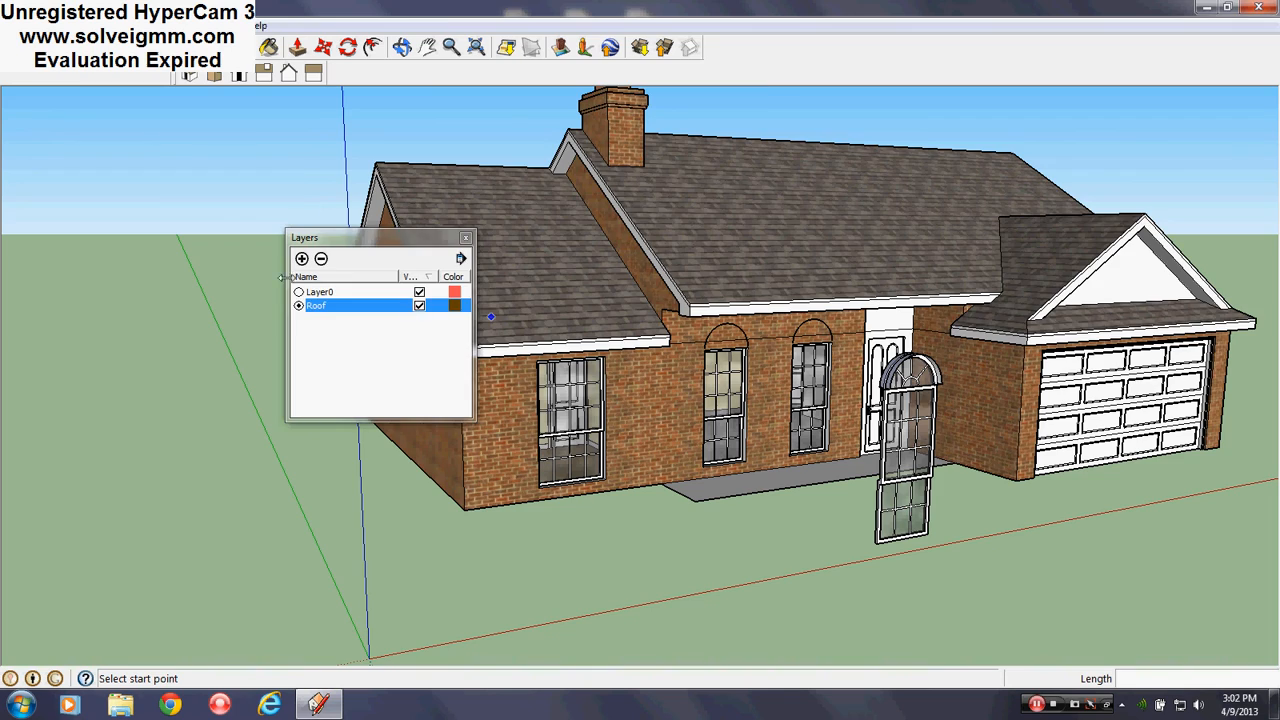
# Make Layer0 current, hide the Roof layer, and look down into the roofless interior
pyautogui.click(298, 292)
pyautogui.click(419, 306)
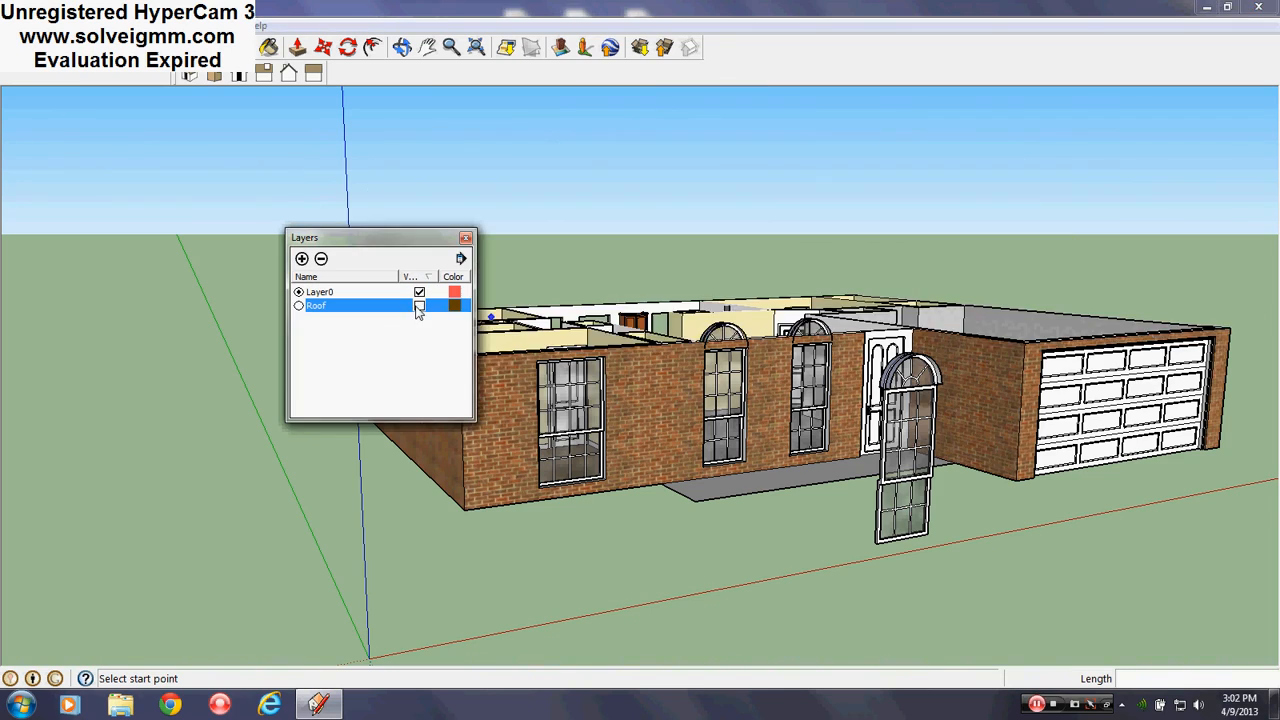
pyautogui.moveTo(850, 420); pyautogui.dragTo(830, 440, button='middle')
pyautogui.scroll(5, 815, 418)
pyautogui.scroll(5, 814, 419)
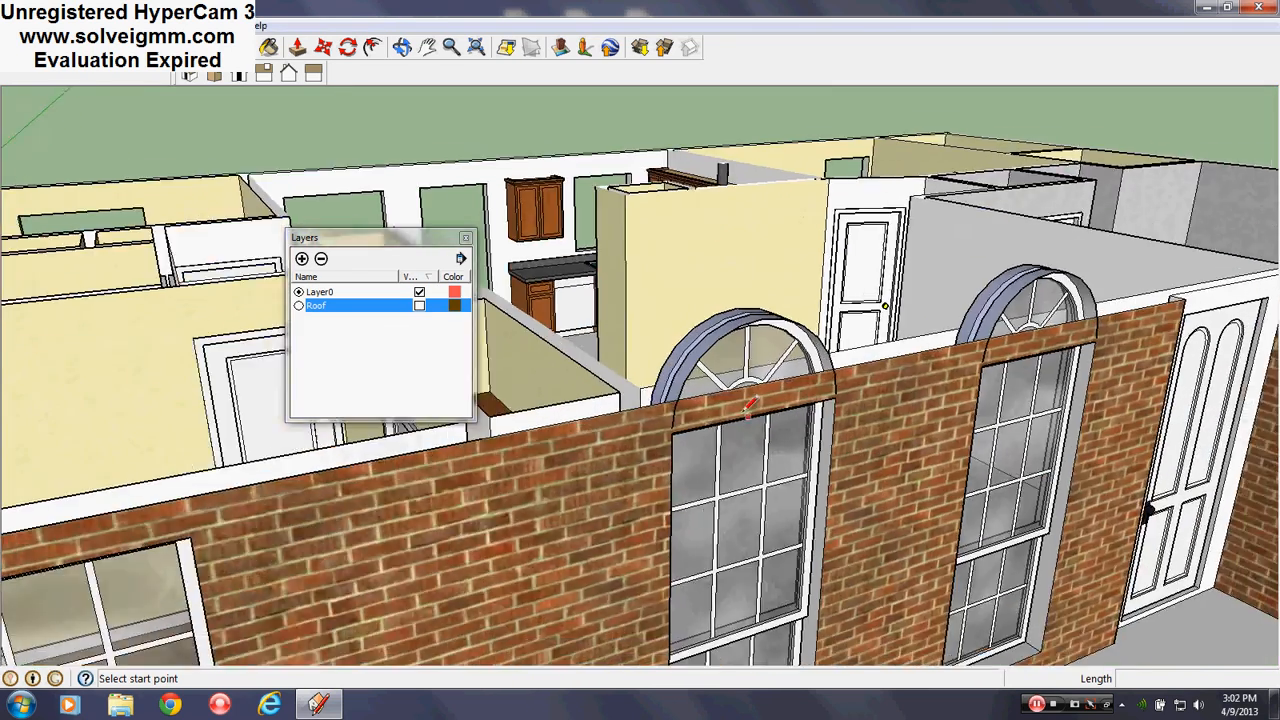
pyautogui.moveTo(710, 414); pyautogui.dragTo(777, 357, button='middle')
pyautogui.scroll(-5, 775, 360)
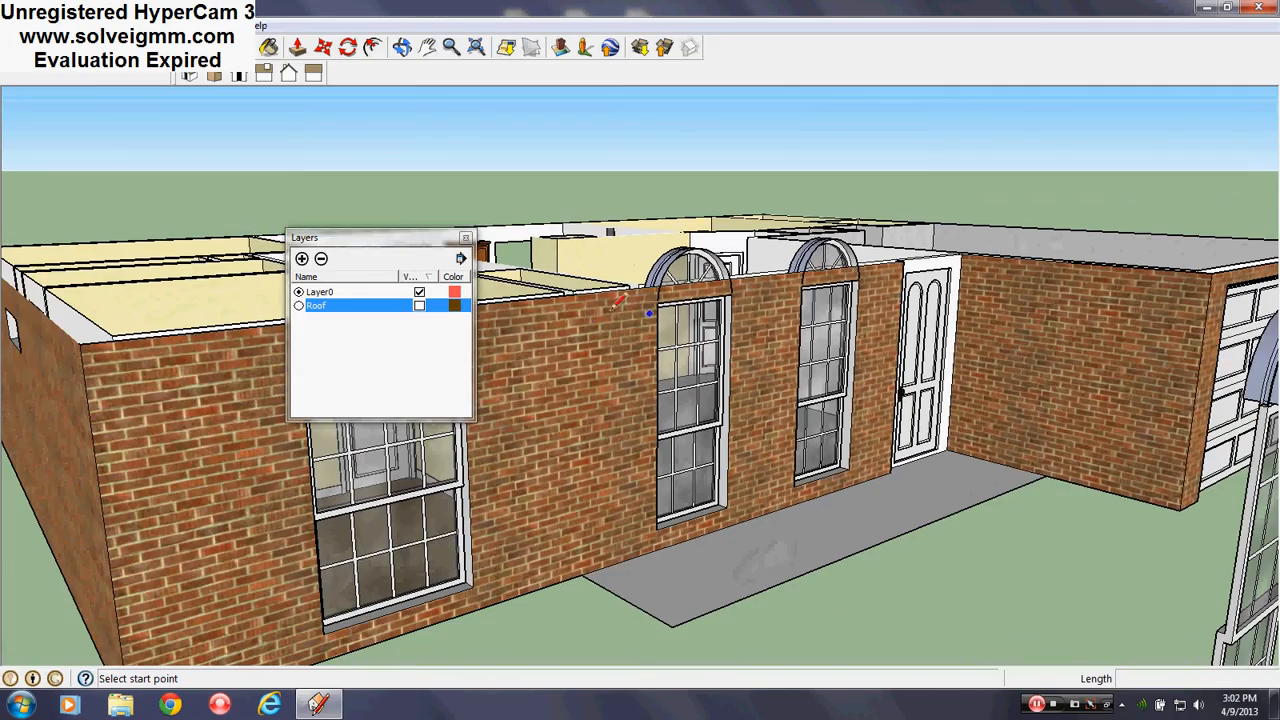
pyautogui.moveTo(614, 306); pyautogui.dragTo(762, 312, button='middle')
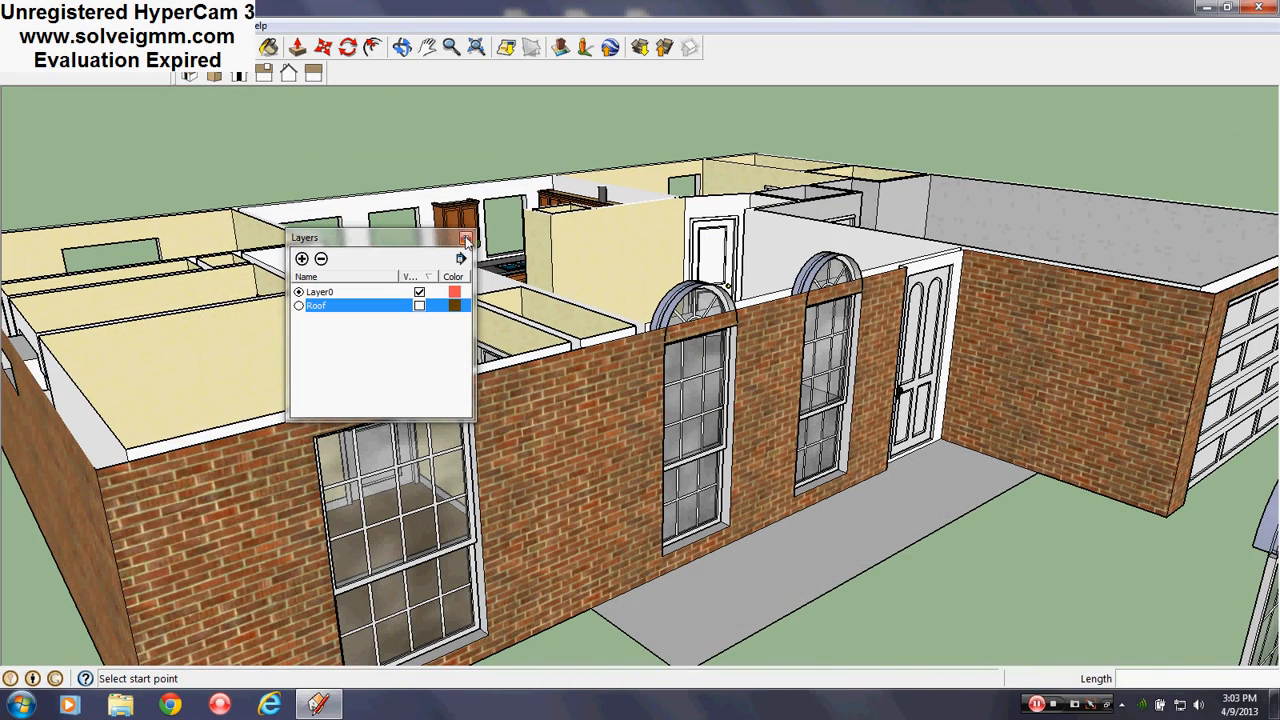
pyautogui.click(466, 241)
# Enter the arched window component and then its arch group for editing
pyautogui.scroll(5, 810, 350)
pyautogui.moveTo(592, 330); pyautogui.dragTo(629, 343, button='middle')
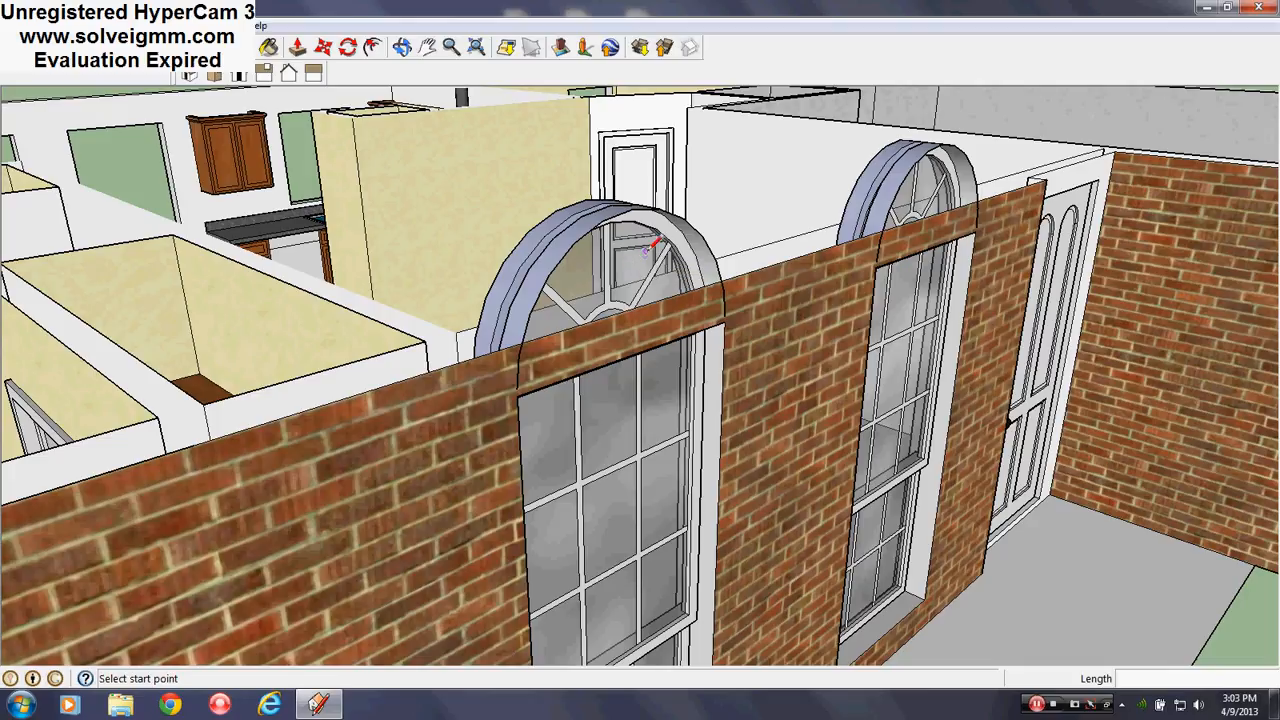
pyautogui.rightClick(650, 245)
pyautogui.click(670, 336)
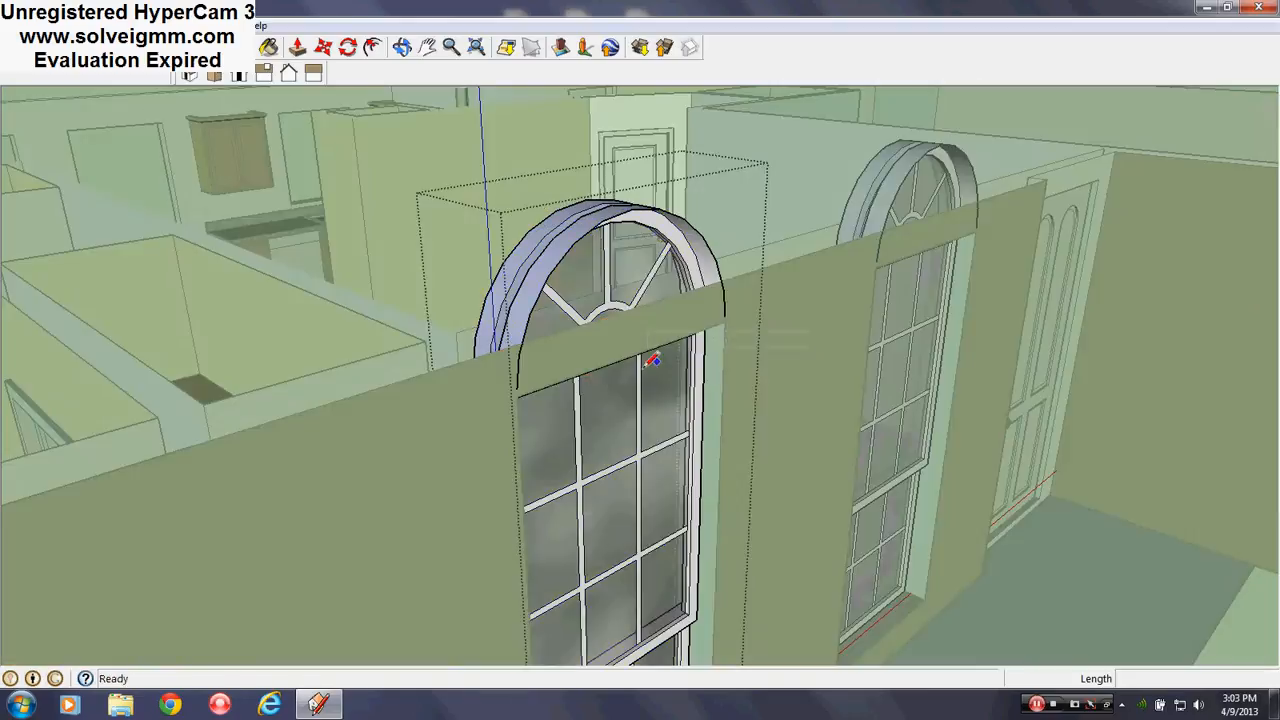
pyautogui.moveTo(650, 360)
pyautogui.mouseDown(button='middle')
pyautogui.moveTo(660, 408)
pyautogui.moveTo(665, 371)
pyautogui.mouseUp(button='middle')
pyautogui.rightClick(666, 284)
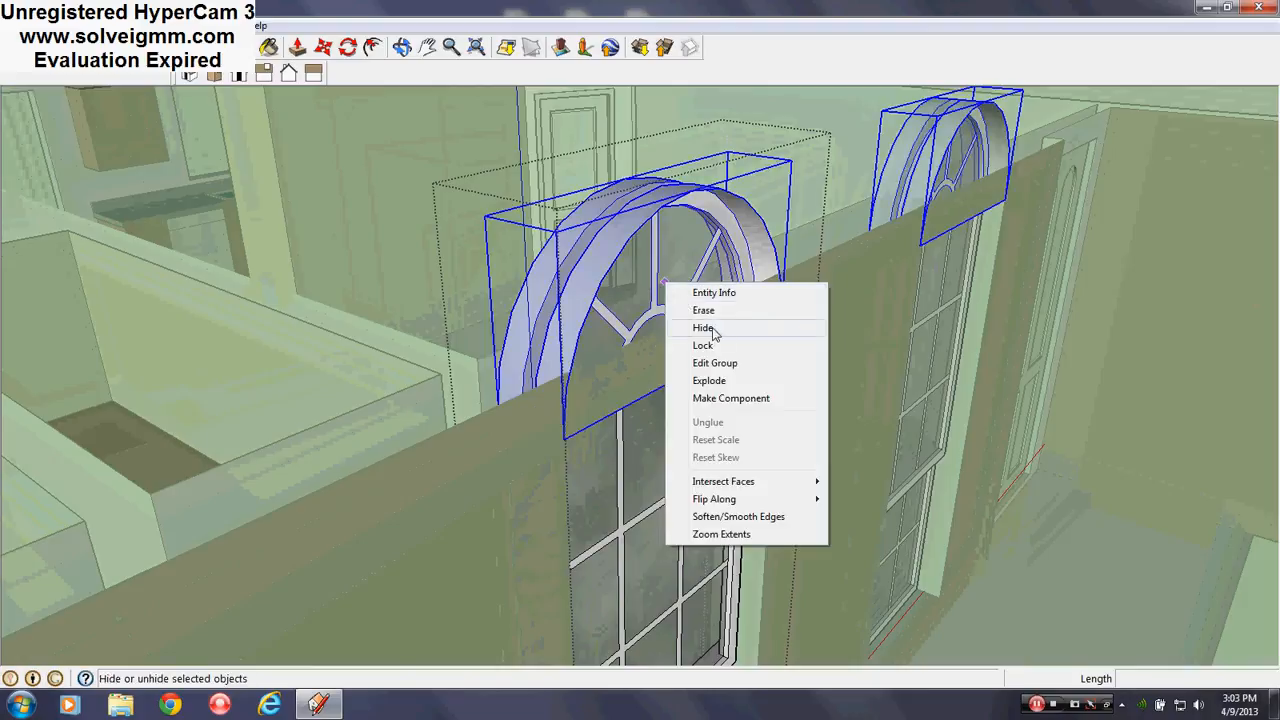
pyautogui.click(727, 364)
# Draw a rectangle across the wall top extending past the arch
pyautogui.moveTo(588, 371); pyautogui.dragTo(522, 370, button='middle')
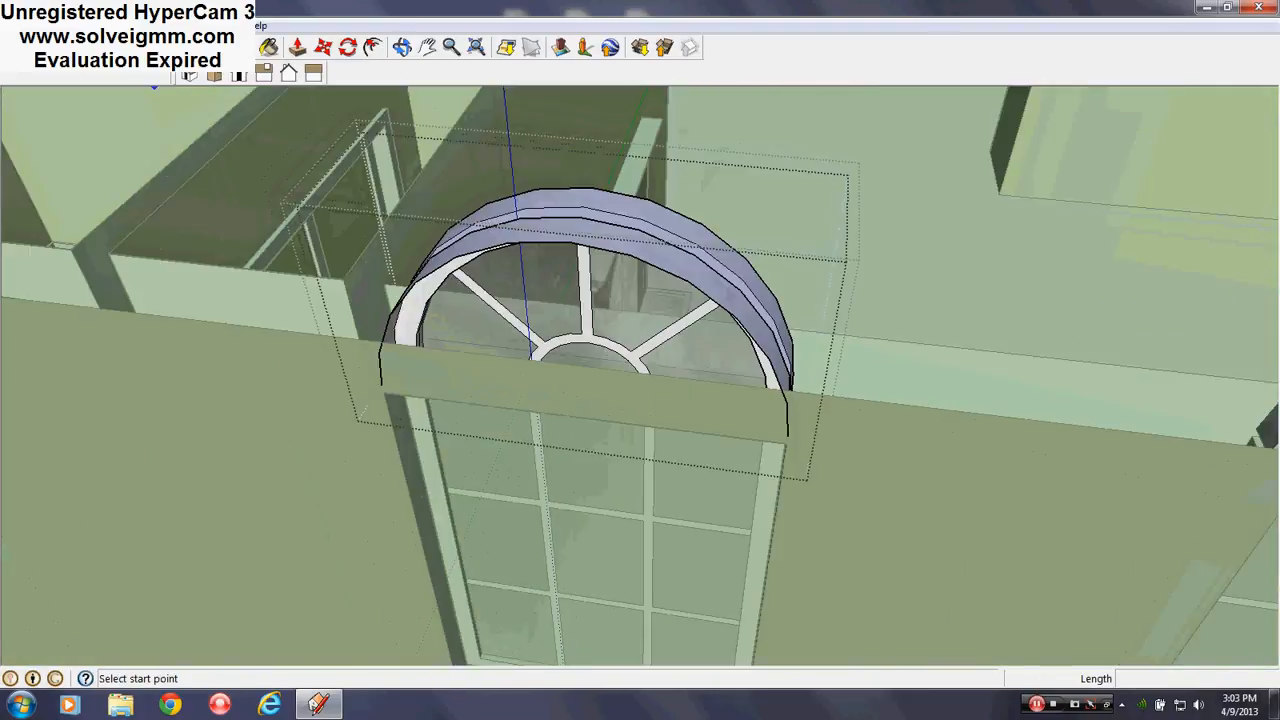
pyautogui.press('r')
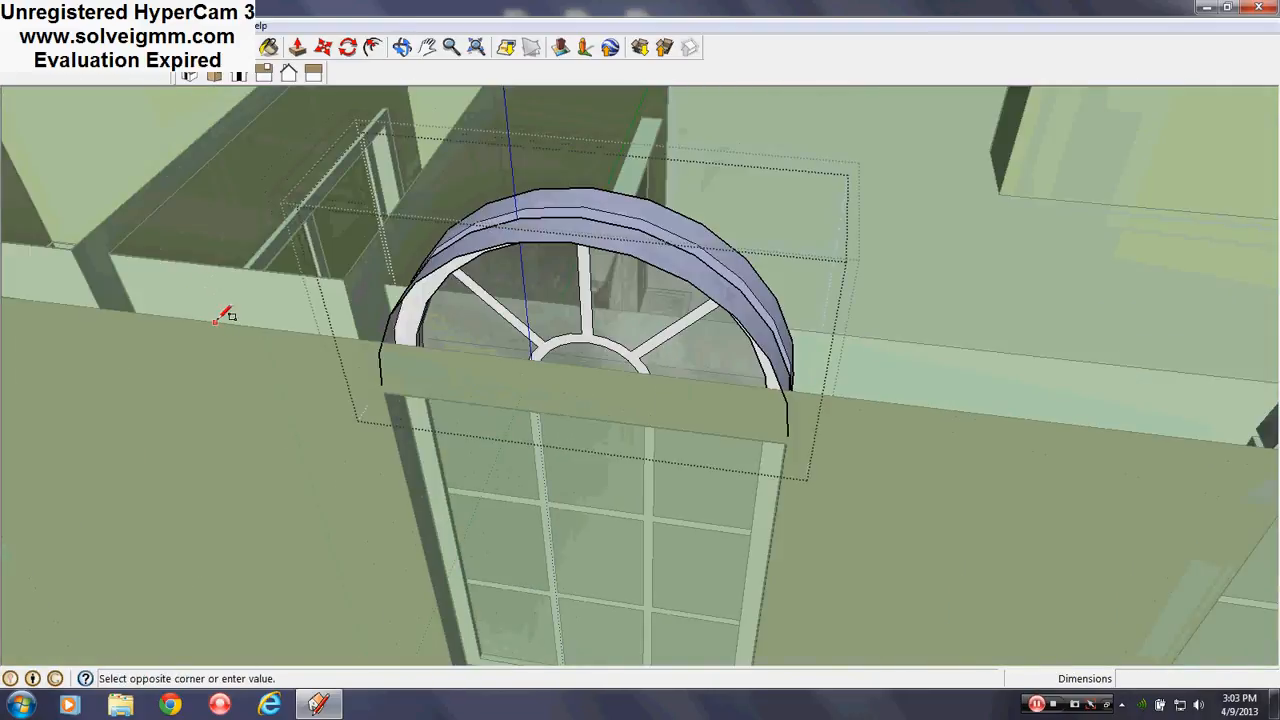
pyautogui.click(865, 335)
pyautogui.moveTo(865, 366); pyautogui.dragTo(690, 390, button='middle')
pyautogui.rightClick(655, 362)
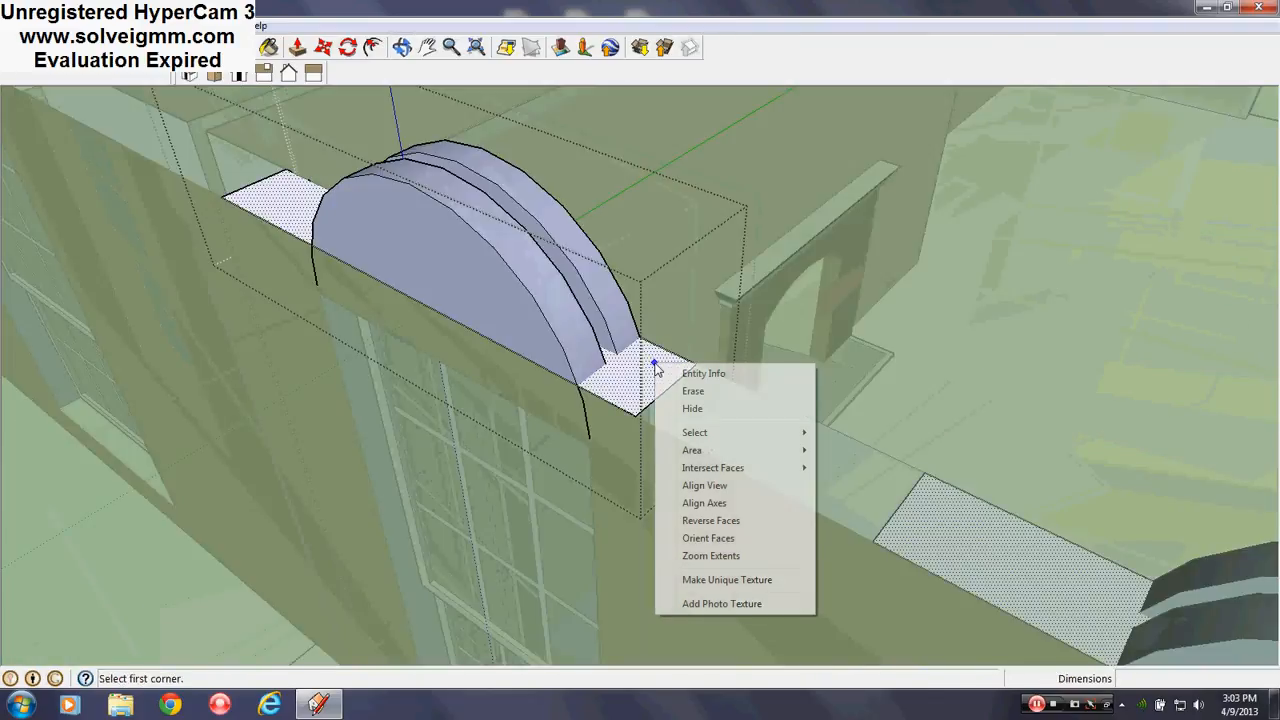
# Intersect the faces with the model and erase the leftover faces left and right of the arch
pyautogui.moveTo(705, 467)
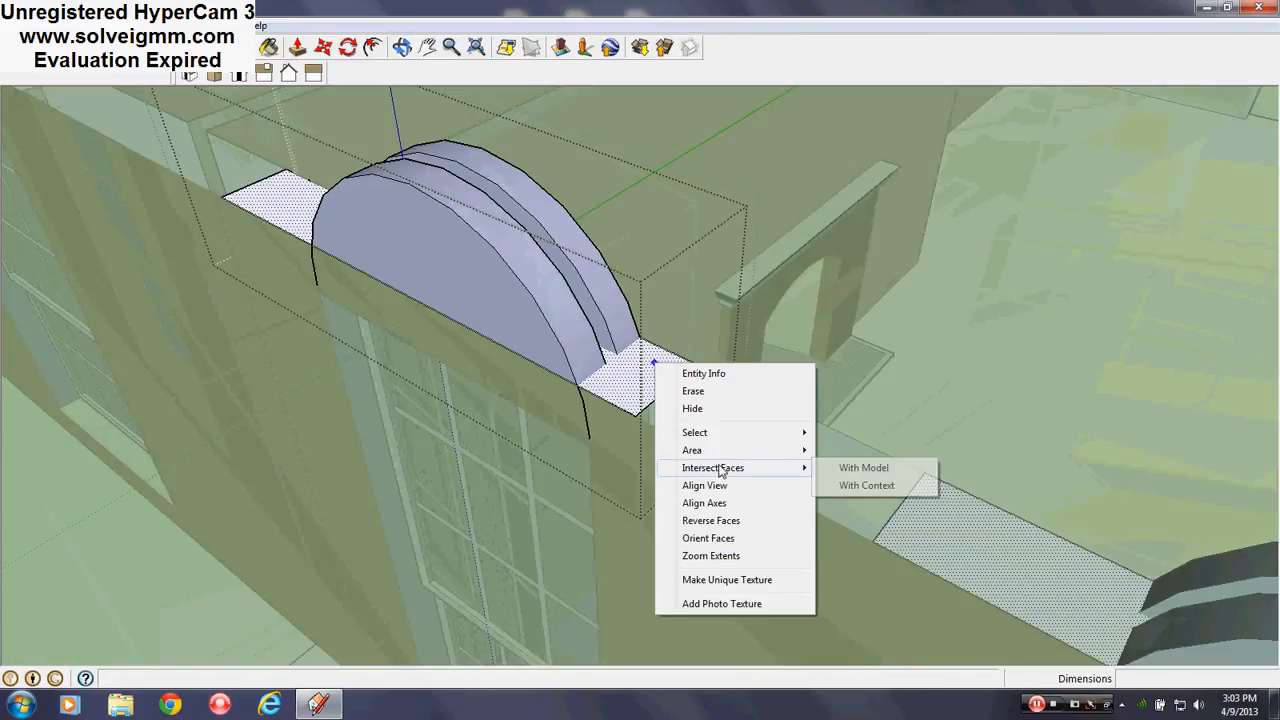
pyautogui.click(896, 466)
pyautogui.press('e')
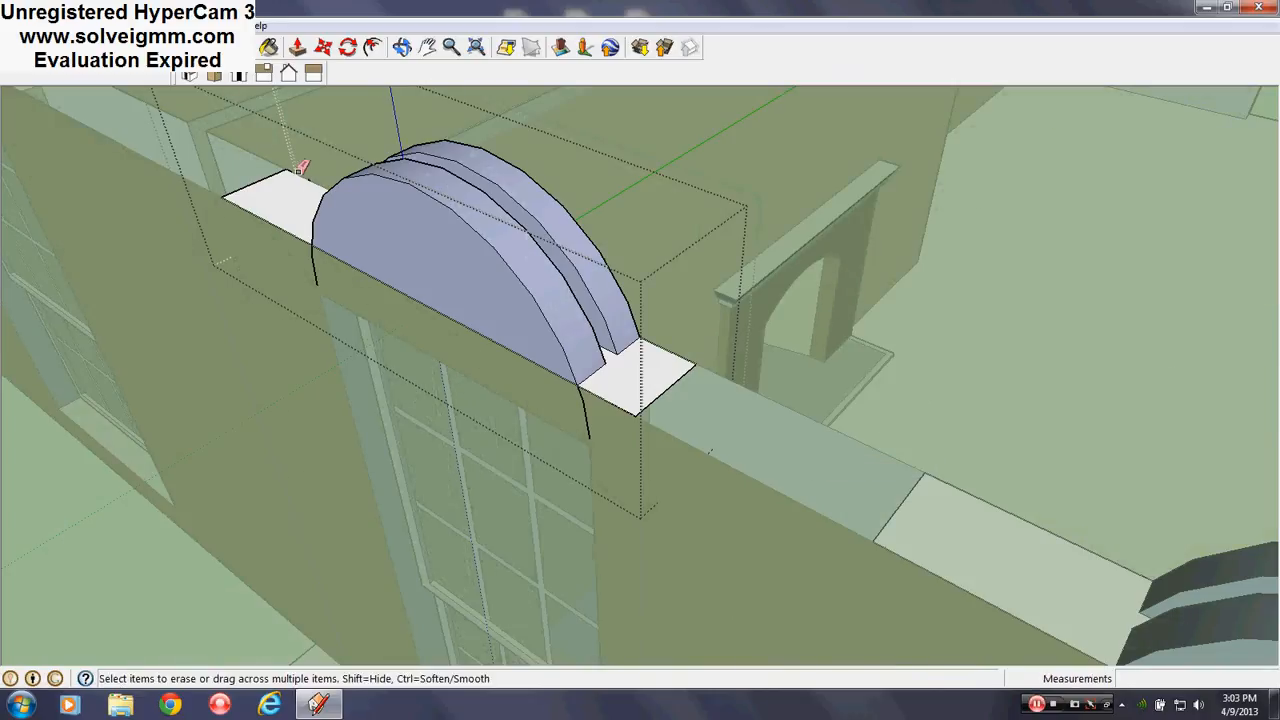
pyautogui.click(281, 166)
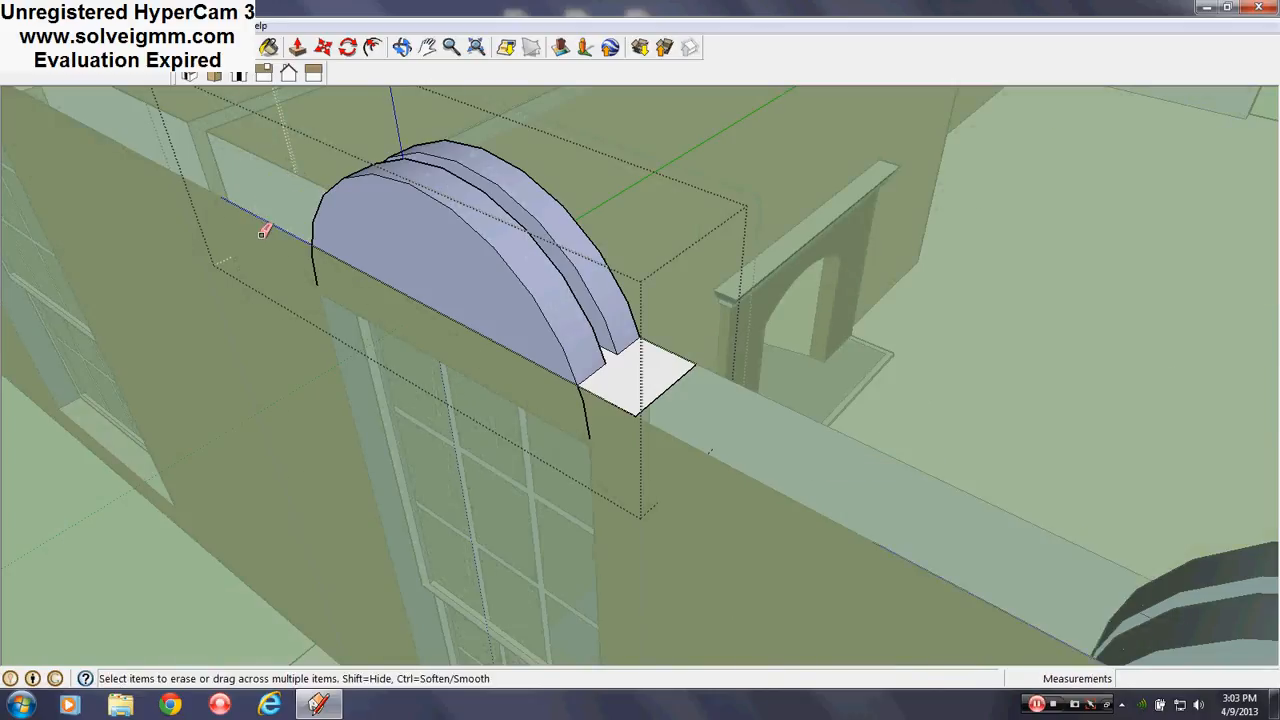
pyautogui.click(636, 409)
# Orbit around the arched window to check the trimmed arch from front and side
pyautogui.moveTo(538, 361); pyautogui.dragTo(497, 90, button='middle')
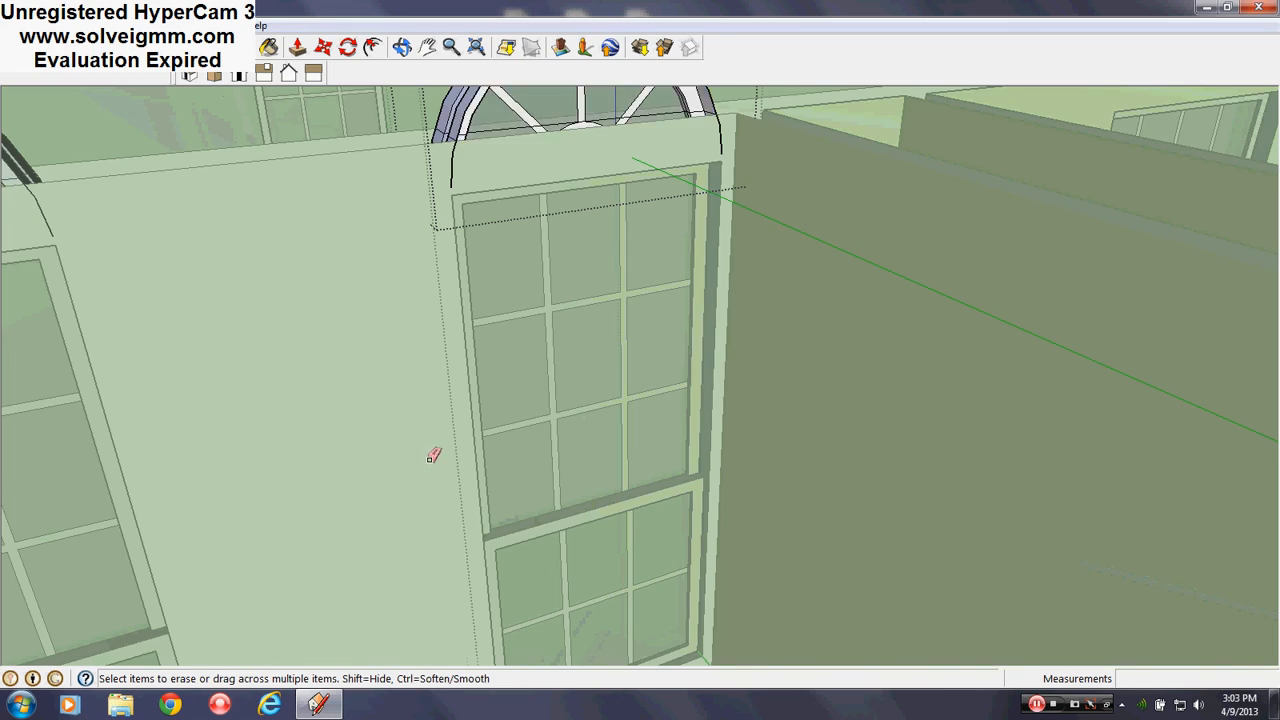
pyautogui.moveTo(434, 451); pyautogui.dragTo(629, 363, button='middle')
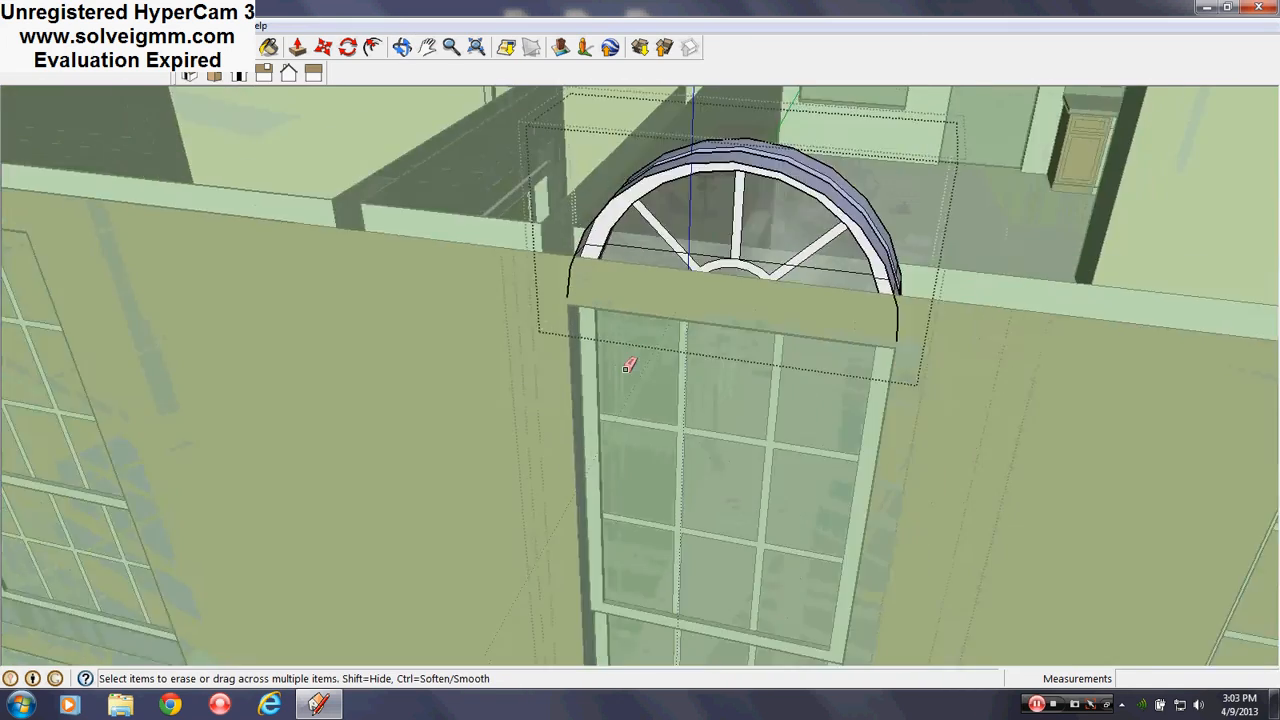
pyautogui.scroll(-3, 629, 366)
pyautogui.scroll(-3, 371, 247)
pyautogui.scroll(3, 650, 289)
pyautogui.moveTo(650, 292)
pyautogui.mouseDown(button='middle')
pyautogui.moveTo(752, 317)
pyautogui.moveTo(551, 423)
pyautogui.moveTo(866, 229)
pyautogui.moveTo(549, 341)
pyautogui.mouseUp(button='middle')
pyautogui.scroll(3, 946, 226)
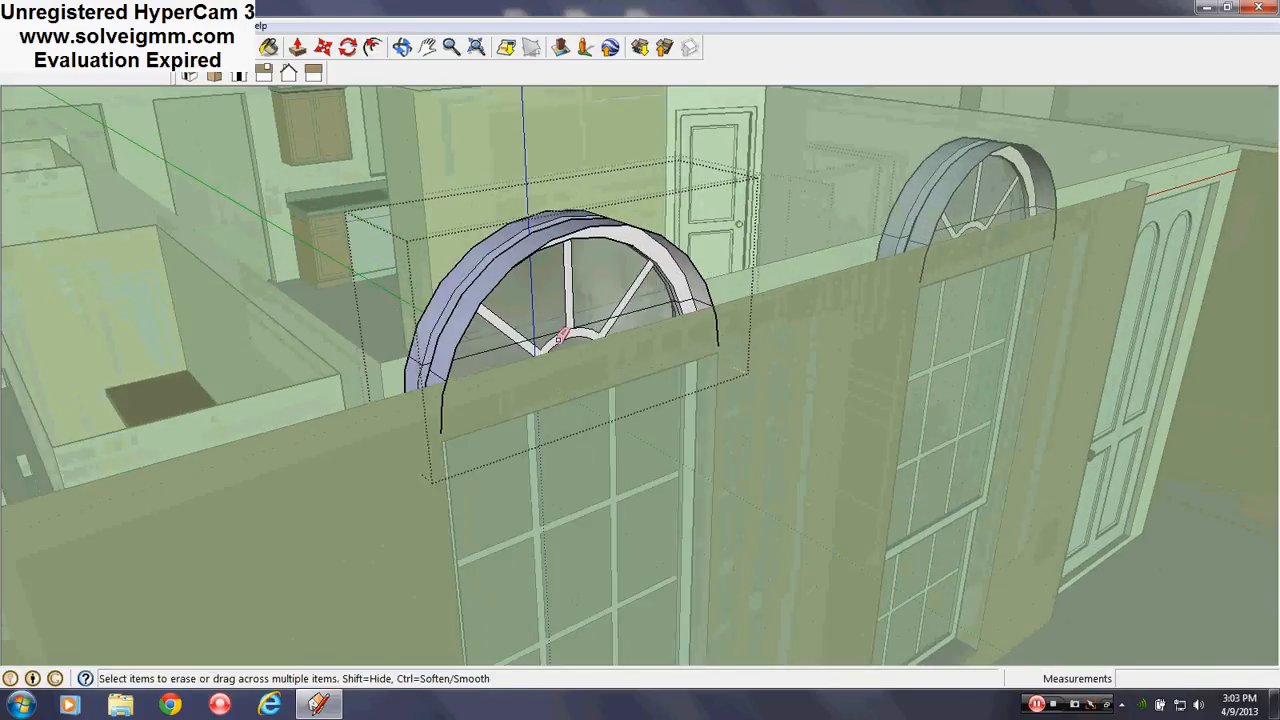
pyautogui.moveTo(622, 340)
pyautogui.mouseDown(button='middle')
pyautogui.moveTo(597, 369)
pyautogui.moveTo(429, 380)
pyautogui.moveTo(597, 334)
pyautogui.moveTo(597, 323)
pyautogui.mouseUp(button='middle')
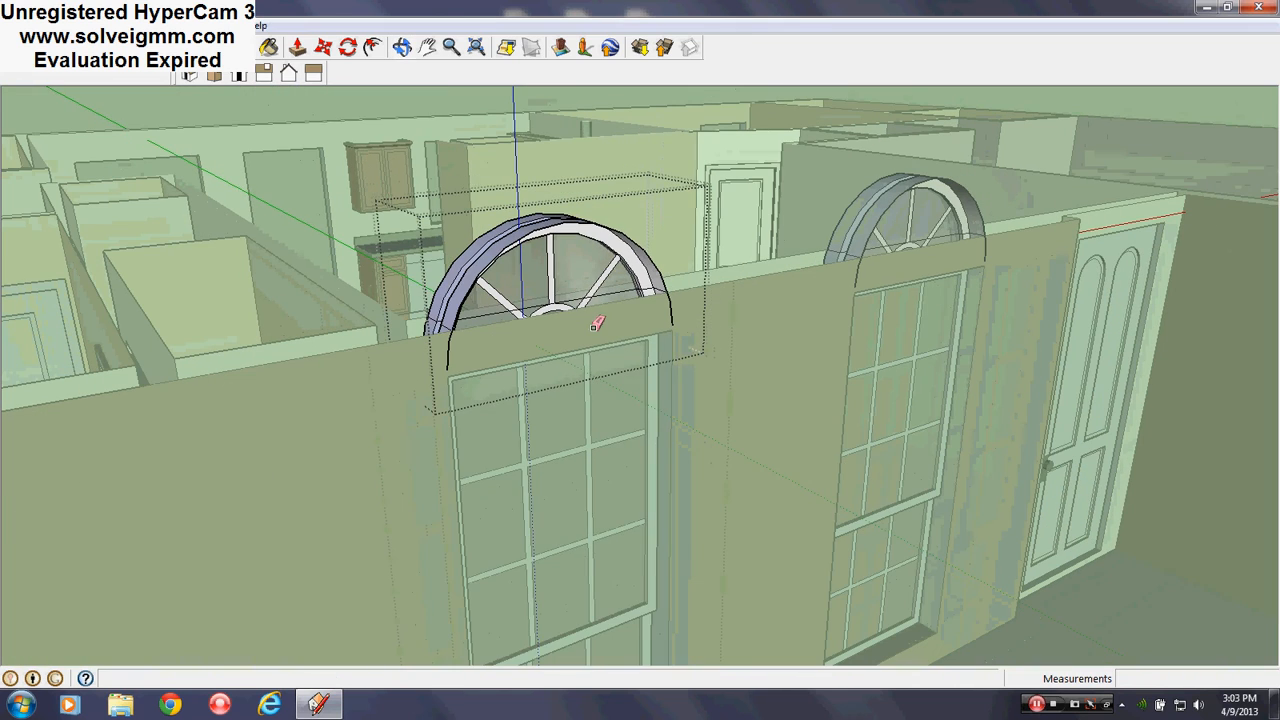
# Close the arch group and the window component
pyautogui.click(315, 115)
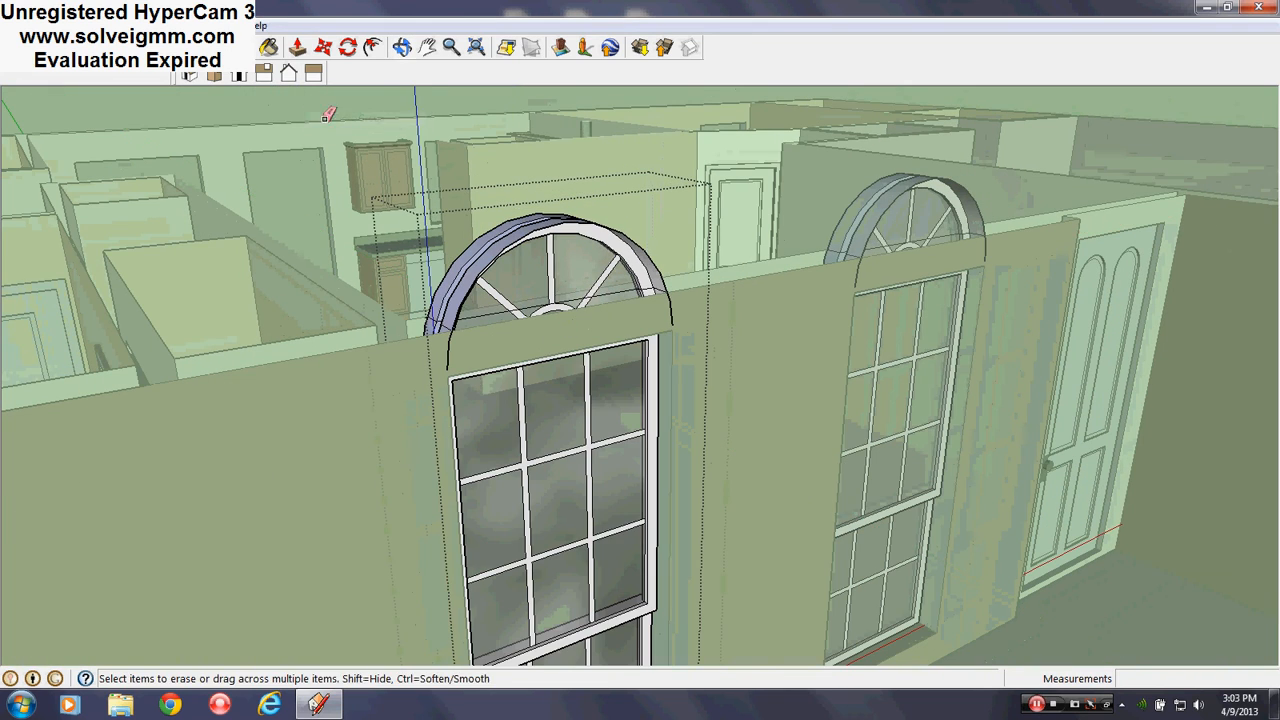
pyautogui.rightClick(328, 115)
pyautogui.click(370, 117)
pyautogui.moveTo(370, 117); pyautogui.dragTo(440, 211, button='middle')
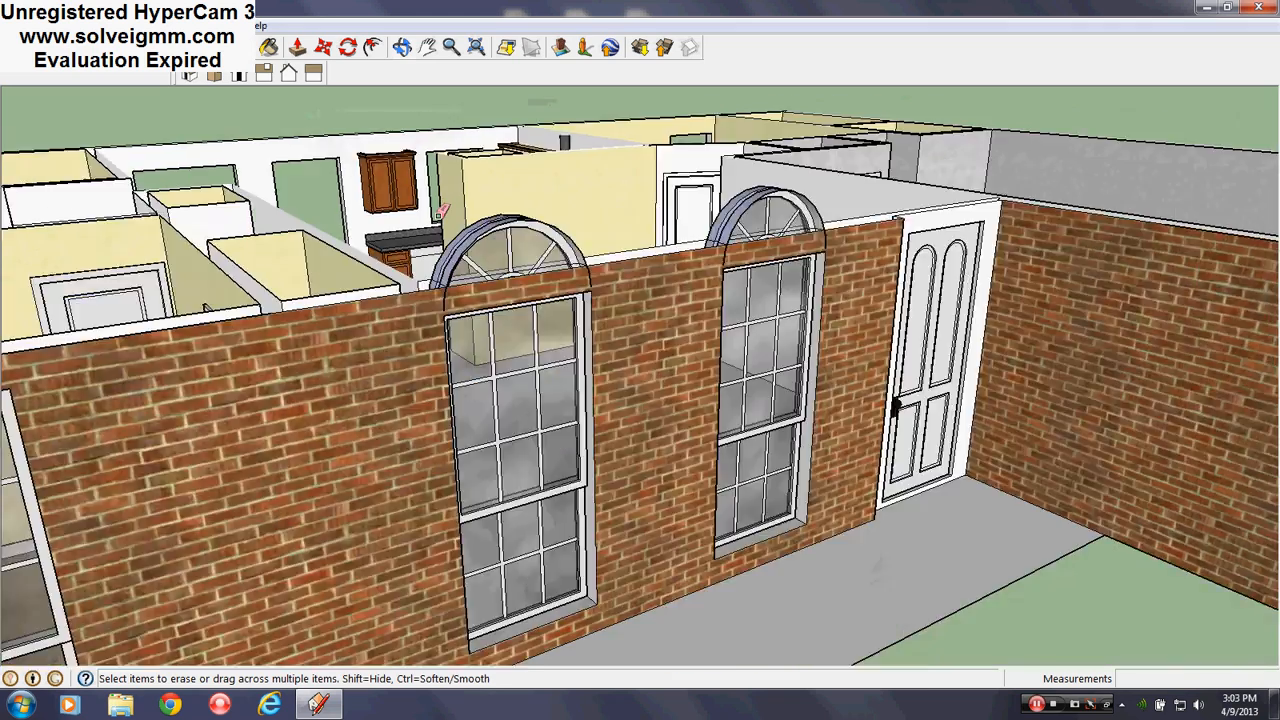
# Copy the arched window with Move onto the ground in front of the wall
pyautogui.scroll(-5, 440, 211)
pyautogui.scroll(5, 618, 270)
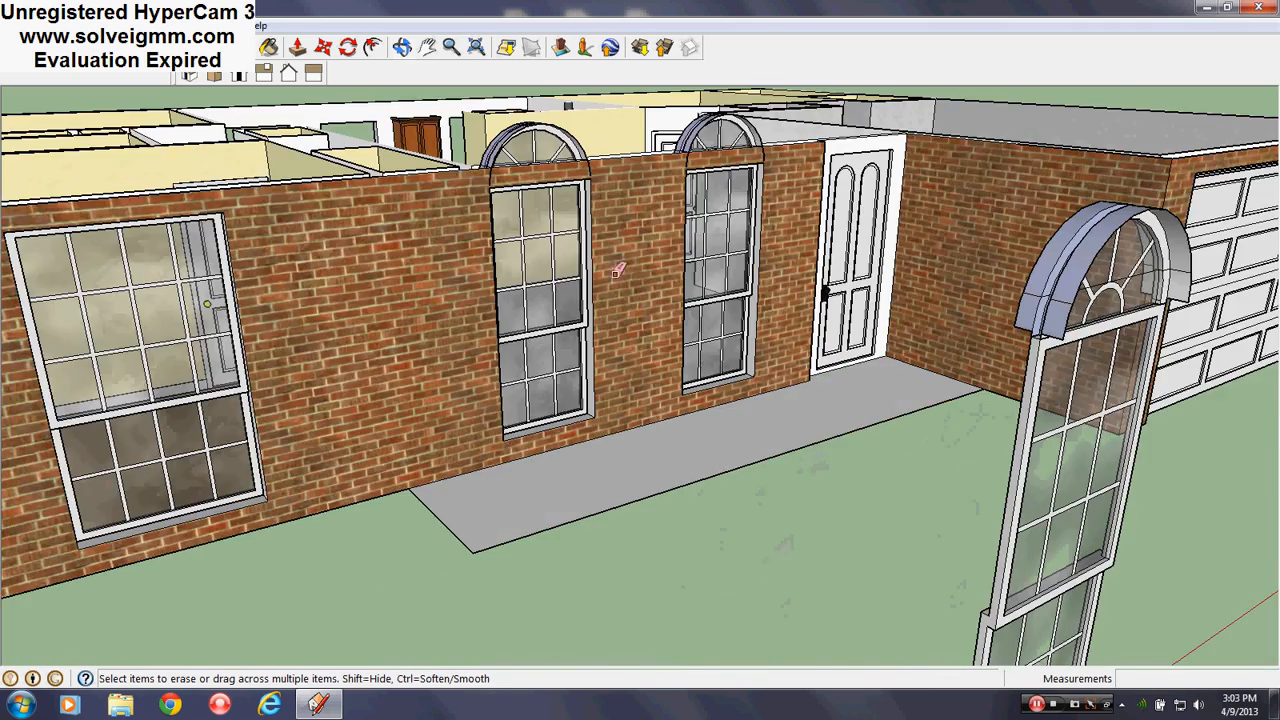
pyautogui.moveTo(618, 270); pyautogui.dragTo(812, 398, button='middle')
pyautogui.scroll(-3, 474, 280)
pyautogui.scroll(2, 588, 272)
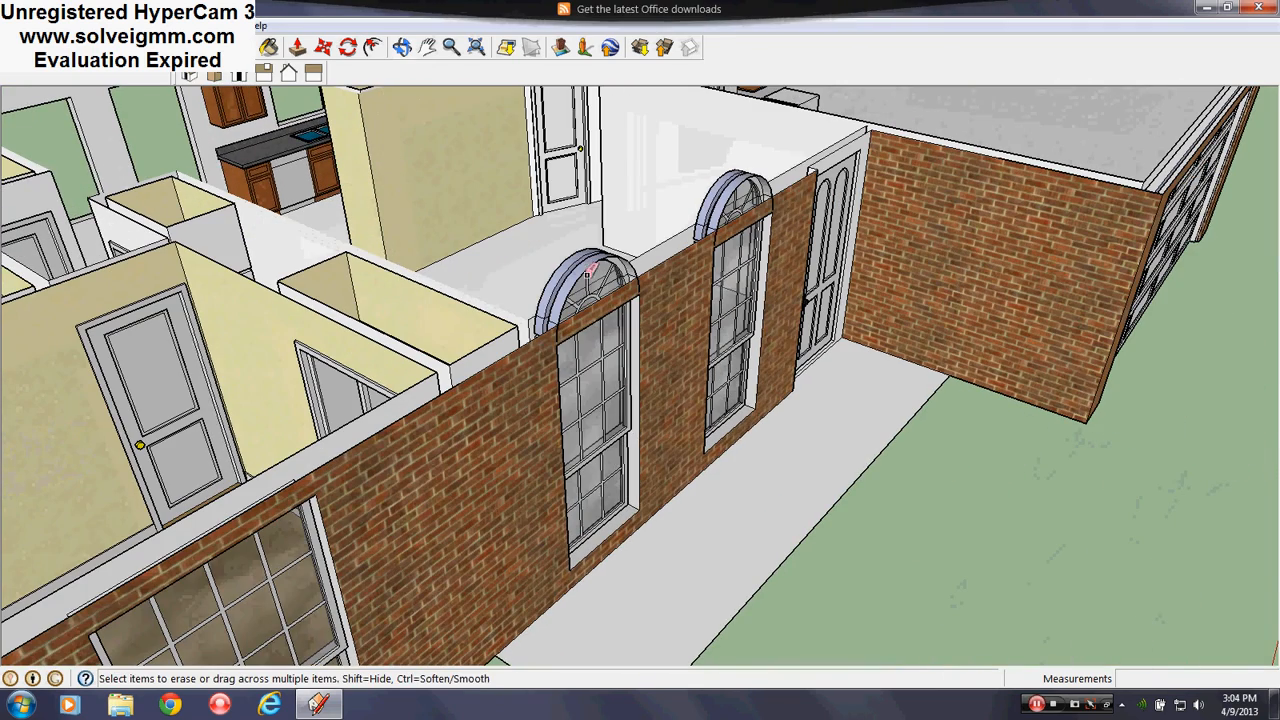
pyautogui.click(323, 48)
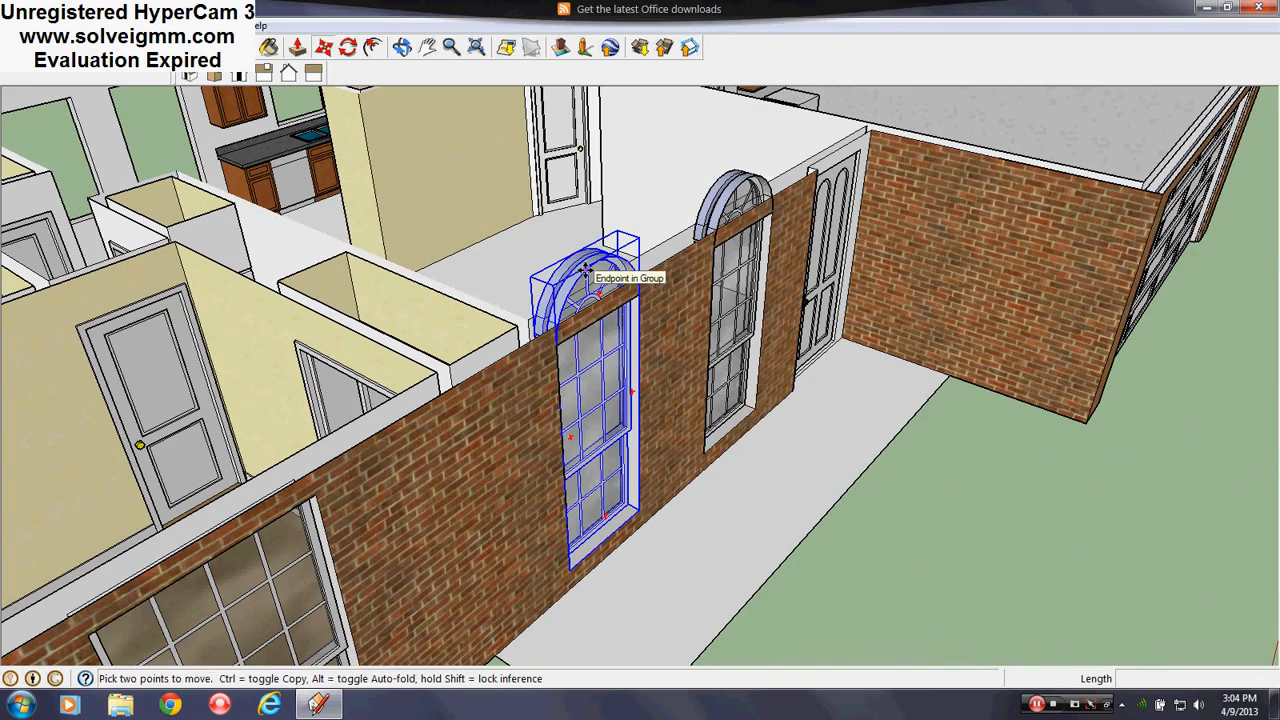
pyautogui.click(586, 270)
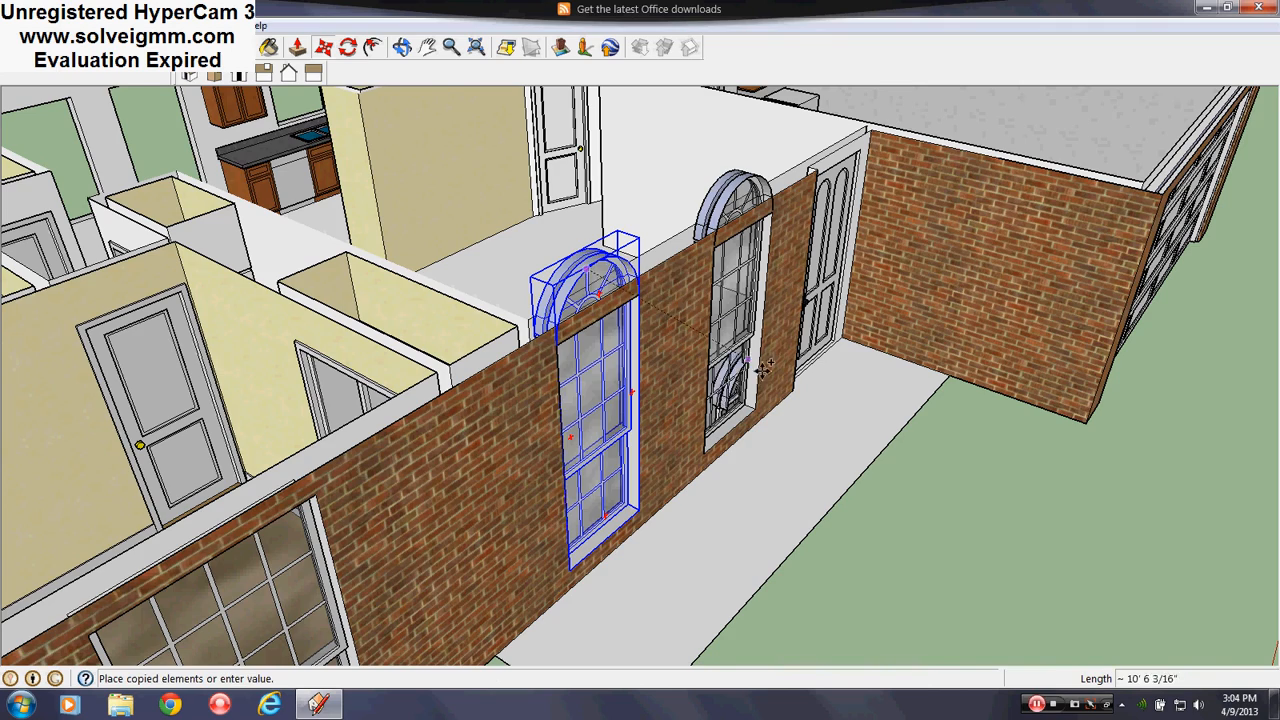
pyautogui.scroll(-4, 557, 298)
pyautogui.click(616, 348)
pyautogui.press('Escape')
pyautogui.moveTo(722, 415); pyautogui.dragTo(596, 352, button='middle')
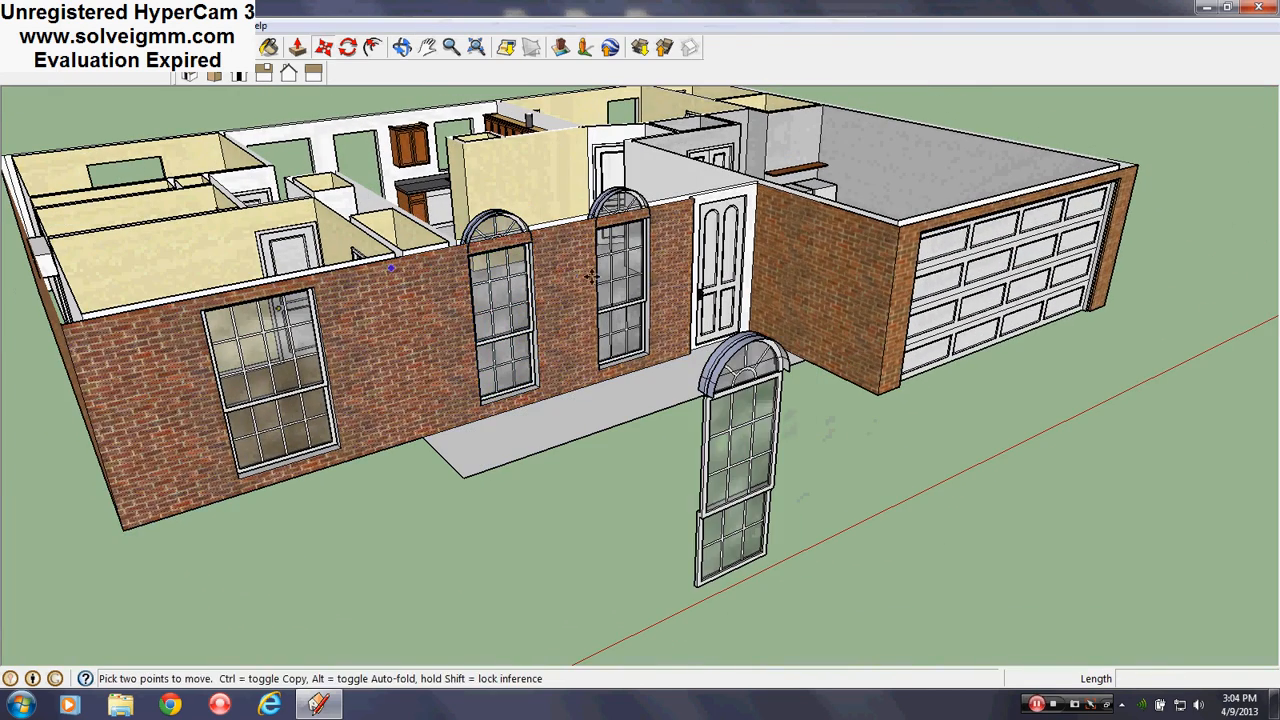
# Make the standalone window copy unique, then open the left arched wall window for editing
pyautogui.rightClick(742, 438)
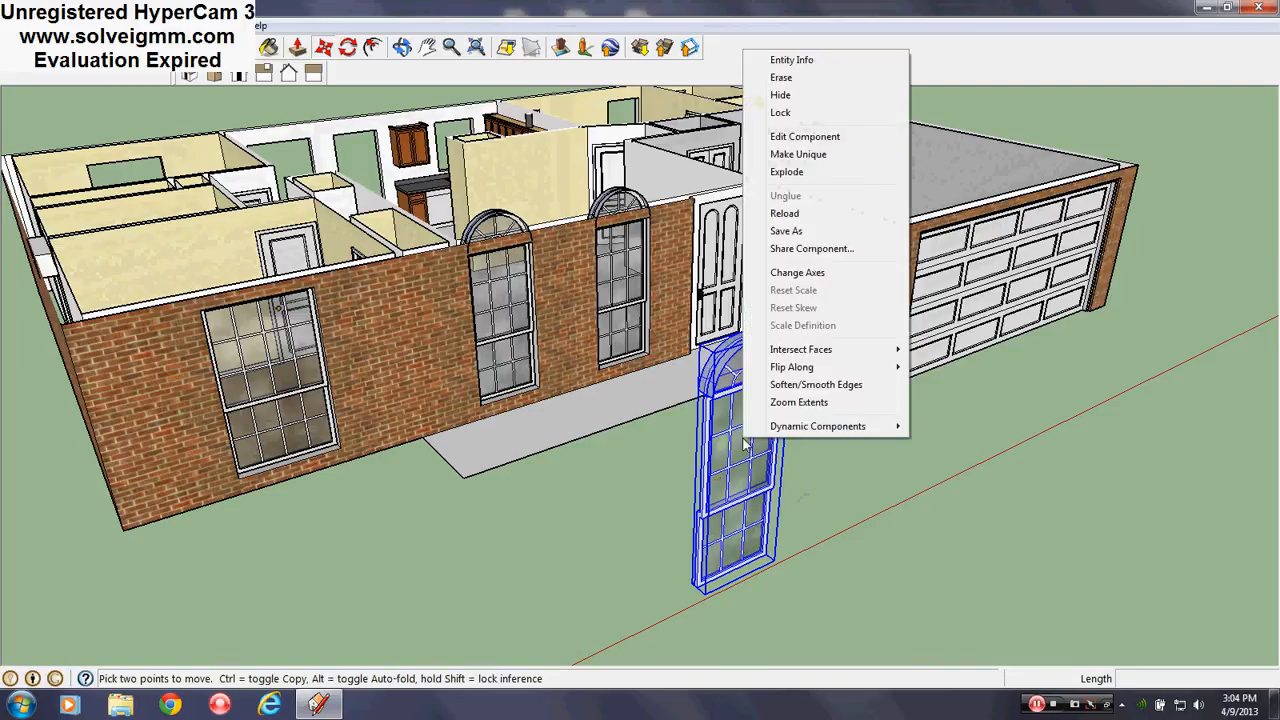
pyautogui.click(797, 155)
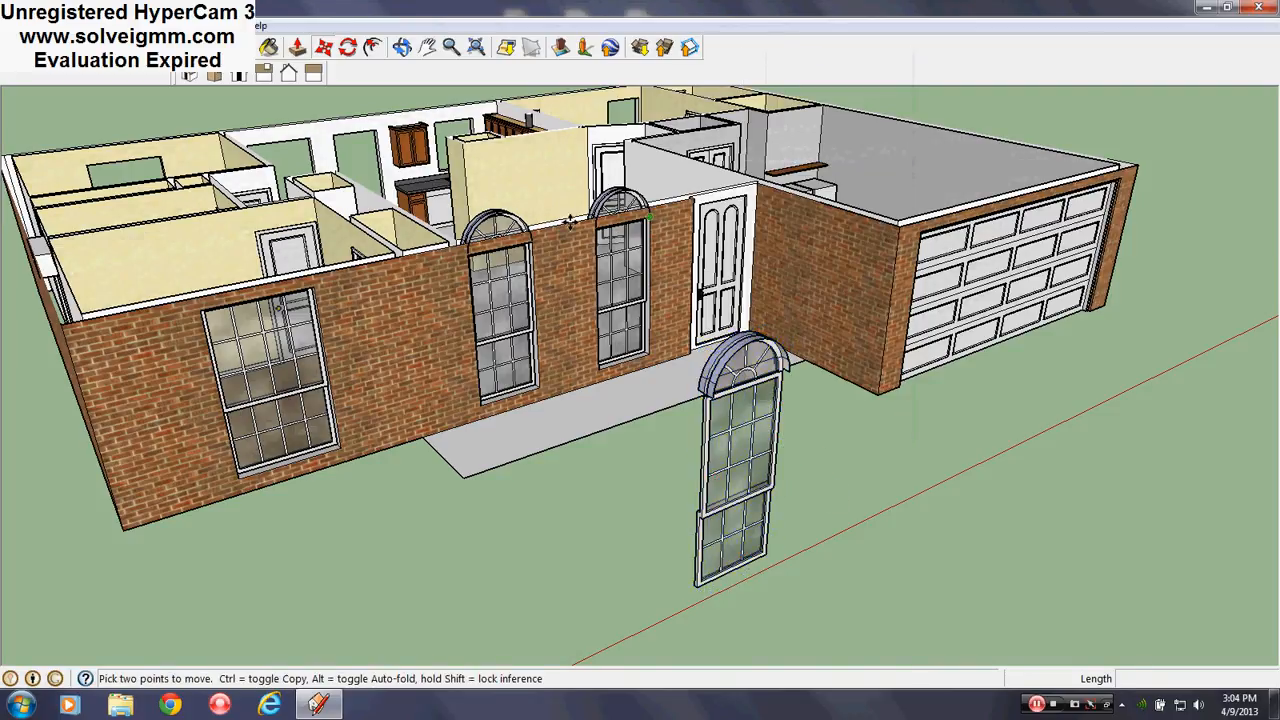
pyautogui.scroll(2, 514, 242)
pyautogui.scroll(-2, 514, 243)
pyautogui.rightClick(748, 430)
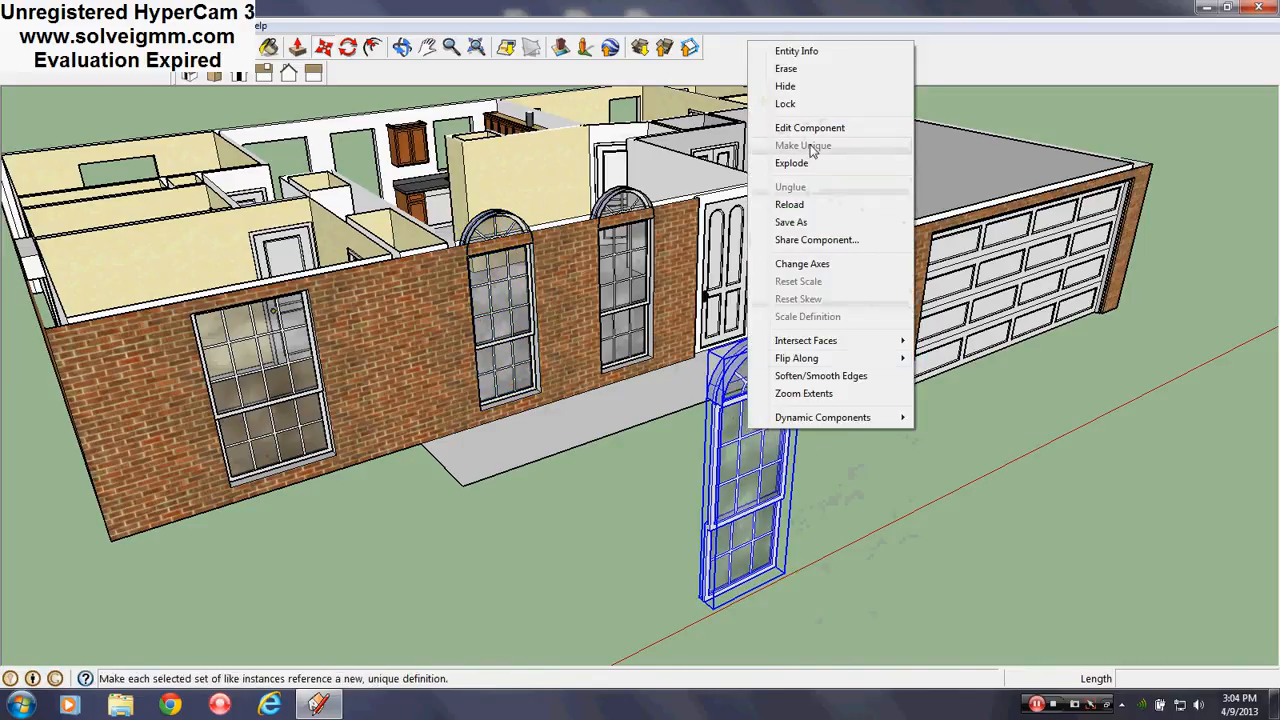
pyautogui.rightClick(960, 490)
pyautogui.press('Escape')
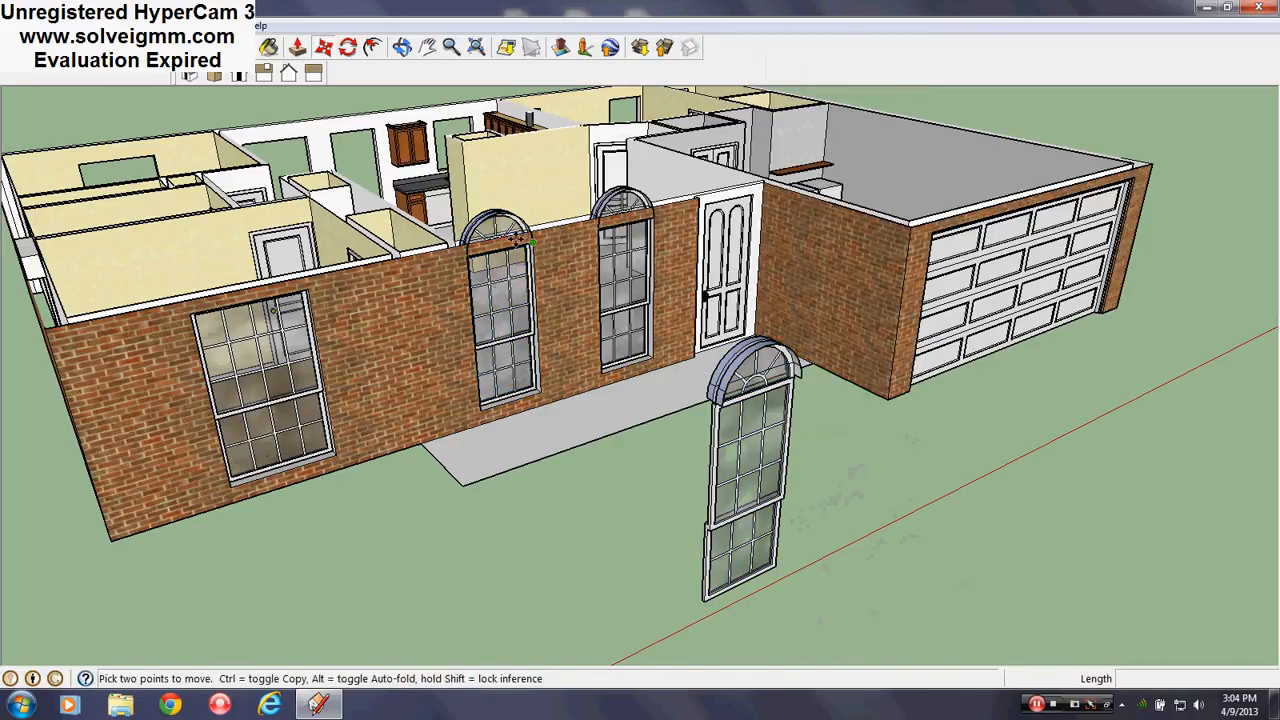
pyautogui.scroll(4, 475, 300)
pyautogui.rightClick(474, 222)
pyautogui.click(543, 311)
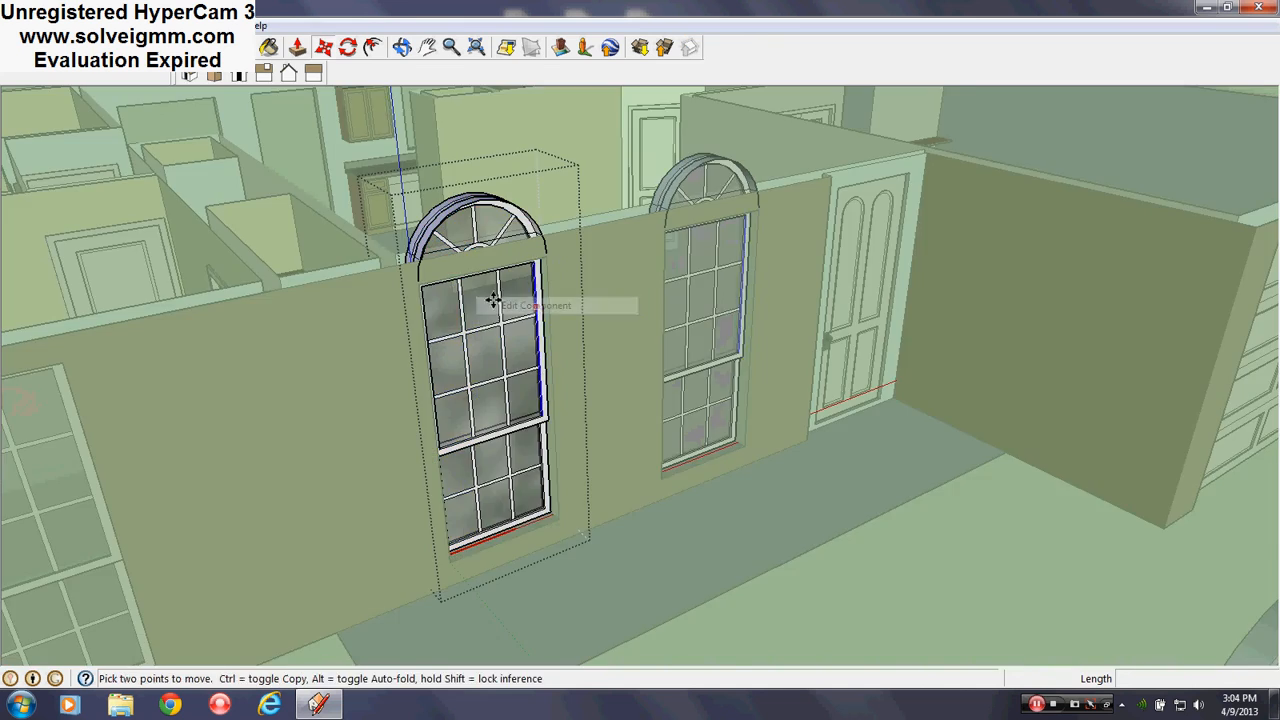
# Enter the wall window component and its arch group, selecting both arched tops
pyautogui.keyDown('shift'); pyautogui.moveTo(502, 308); pyautogui.dragTo(729, 391, button='middle'); pyautogui.keyUp('shift')
pyautogui.scroll(4, 749, 526)
pyautogui.press('space')
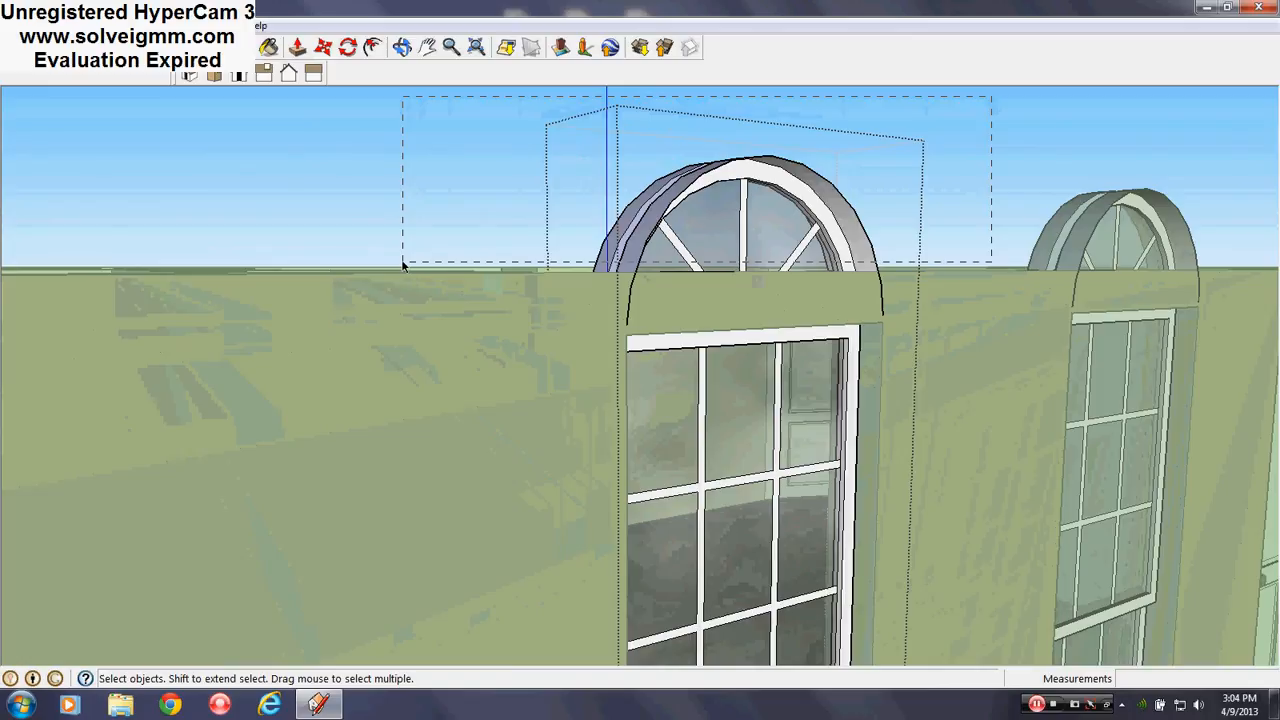
pyautogui.moveTo(403, 263); pyautogui.dragTo(403, 265)
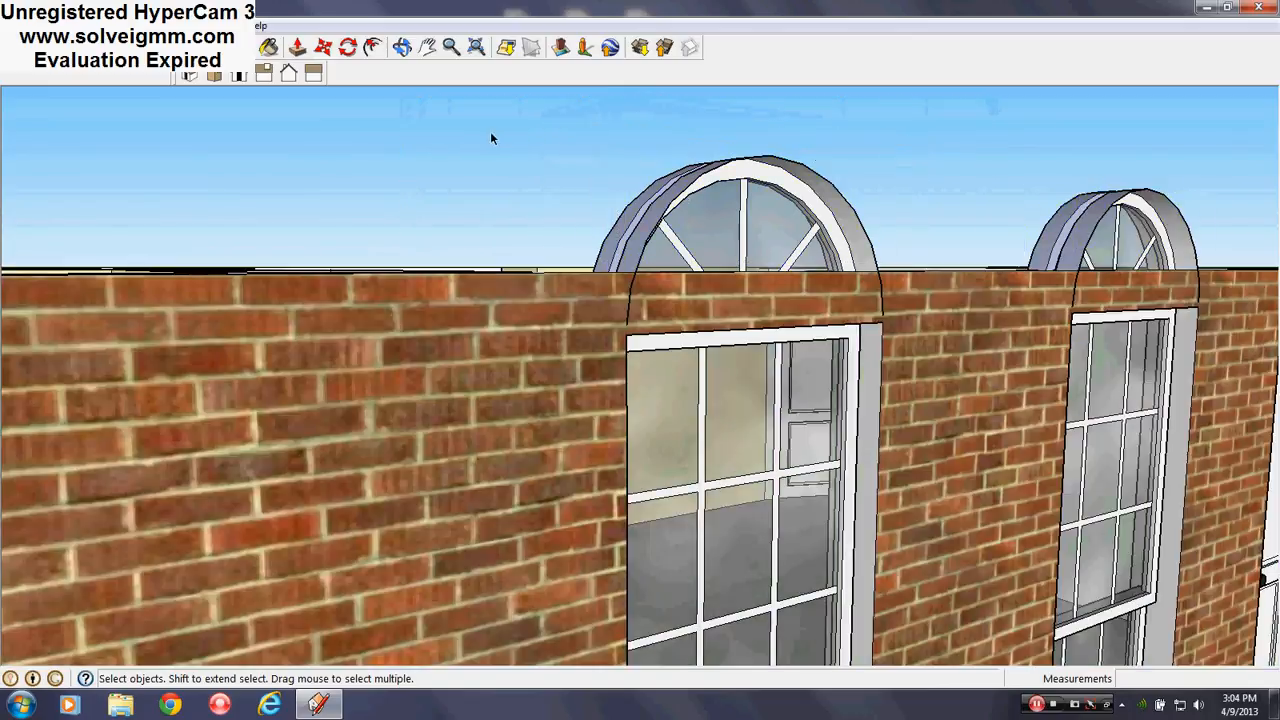
pyautogui.rightClick(624, 181)
pyautogui.click(763, 277)
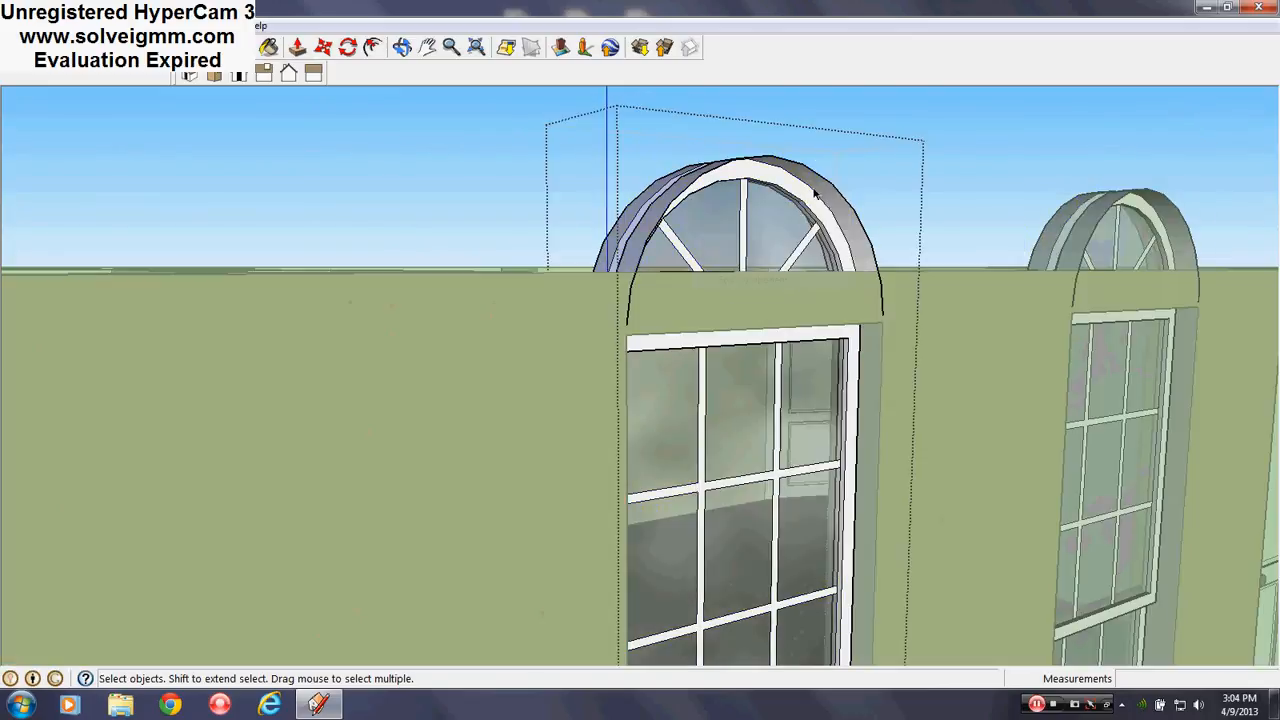
pyautogui.rightClick(790, 202)
pyautogui.click(838, 280)
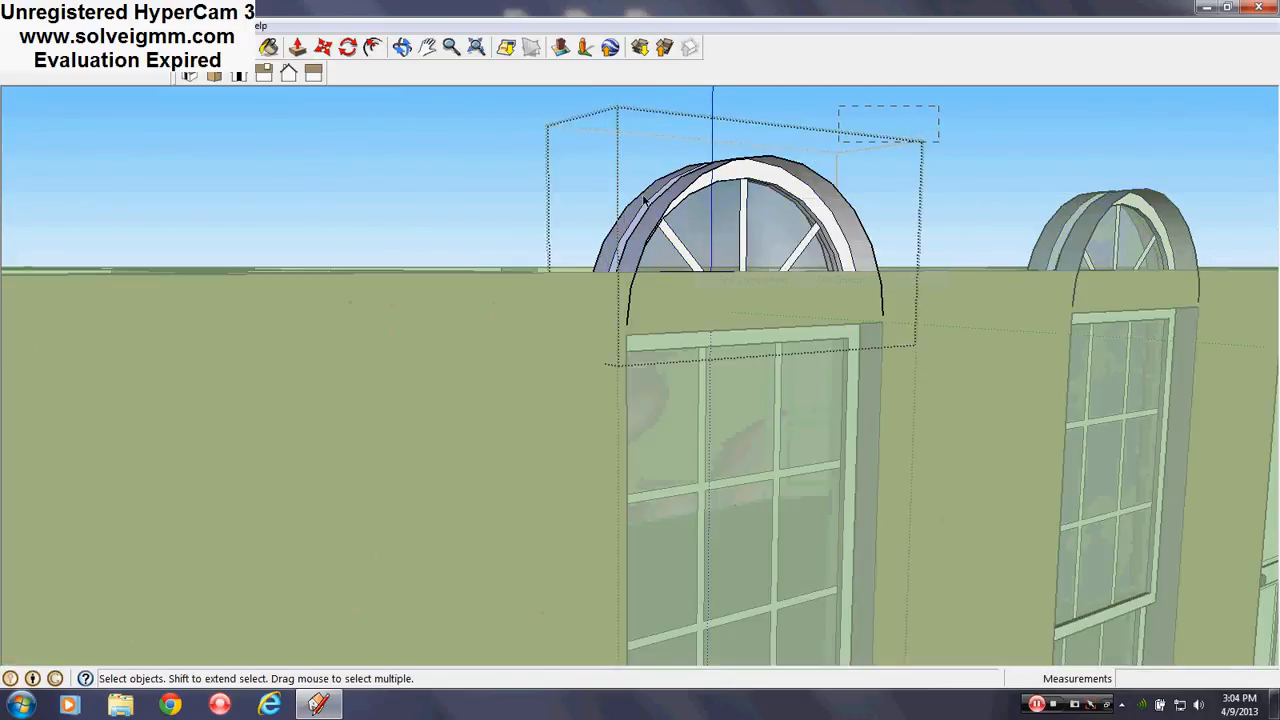
# Remove both arch tops, close the group and component, and open the standalone copy
pyautogui.moveTo(363, 267); pyautogui.dragTo(363, 267)
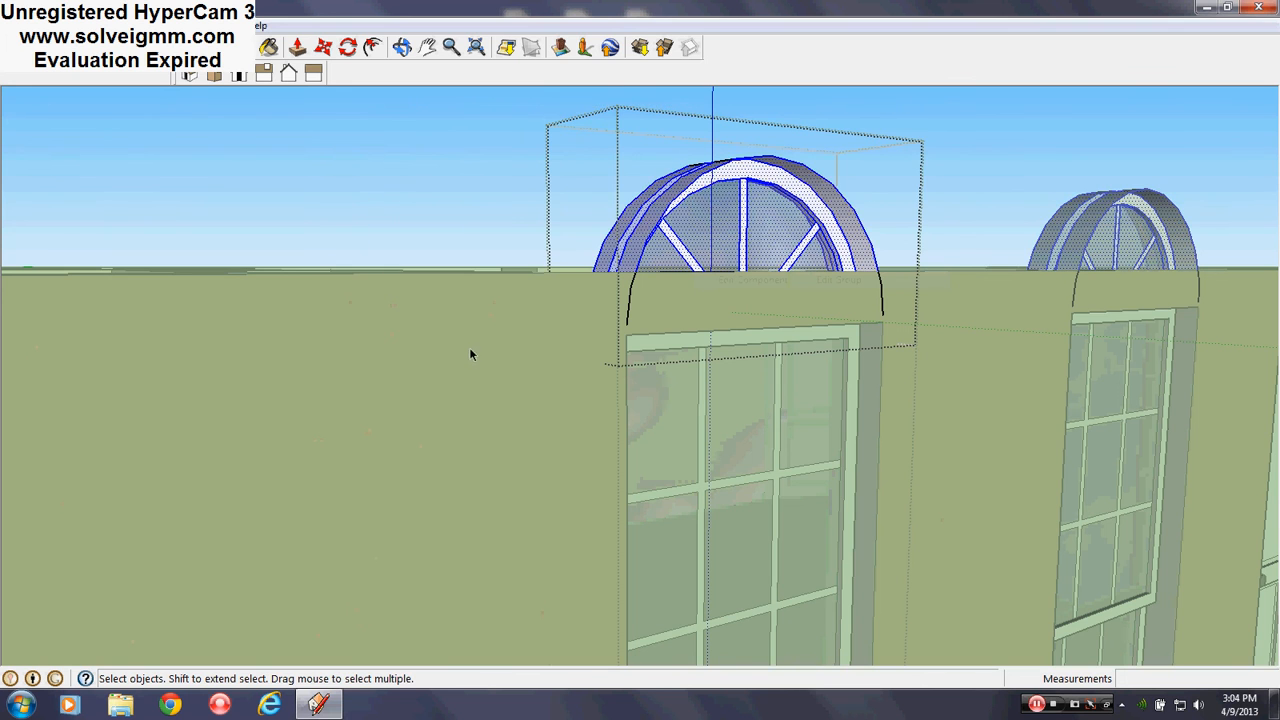
pyautogui.moveTo(470, 355)
pyautogui.mouseDown(button='middle')
pyautogui.moveTo(671, 420)
pyautogui.moveTo(723, 394)
pyautogui.moveTo(750, 557)
pyautogui.moveTo(731, 480)
pyautogui.moveTo(604, 235)
pyautogui.mouseUp(button='middle')
pyautogui.scroll(-5, 577, 262)
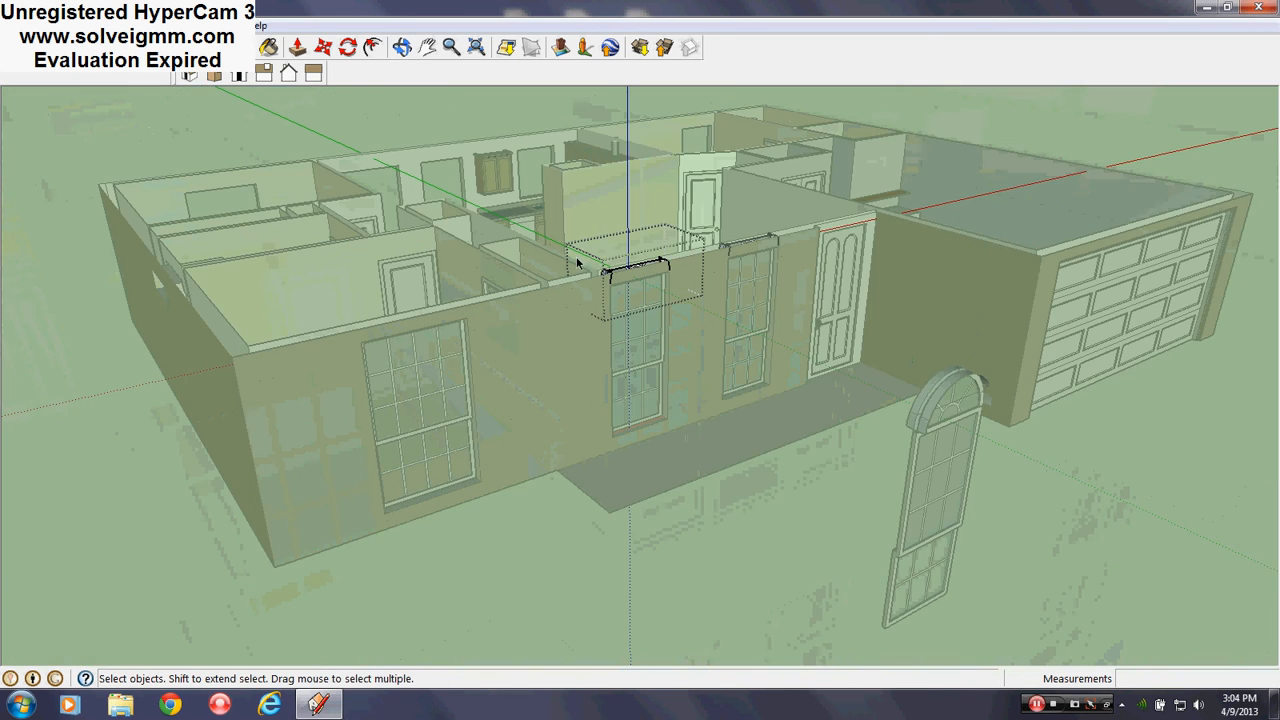
pyautogui.rightClick(605, 573)
pyautogui.click(650, 581)
pyautogui.rightClick(808, 522)
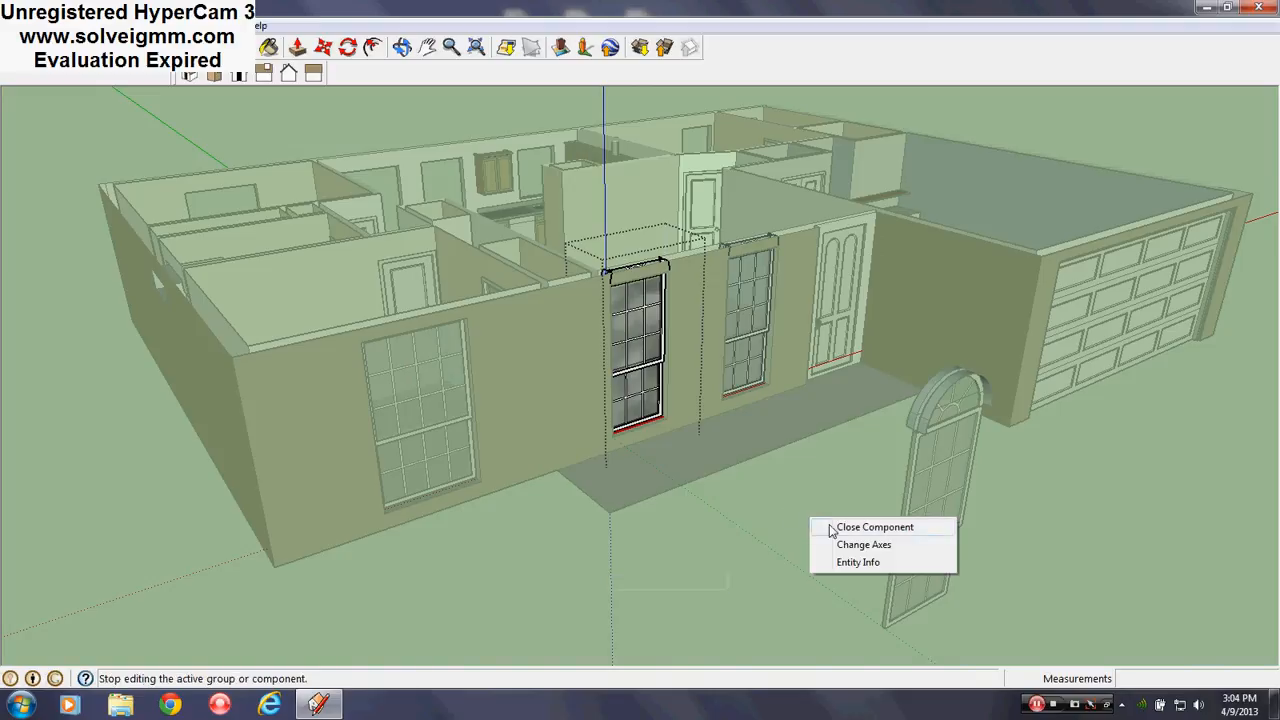
pyautogui.click(838, 528)
pyautogui.rightClick(940, 420)
pyautogui.click(1002, 117)
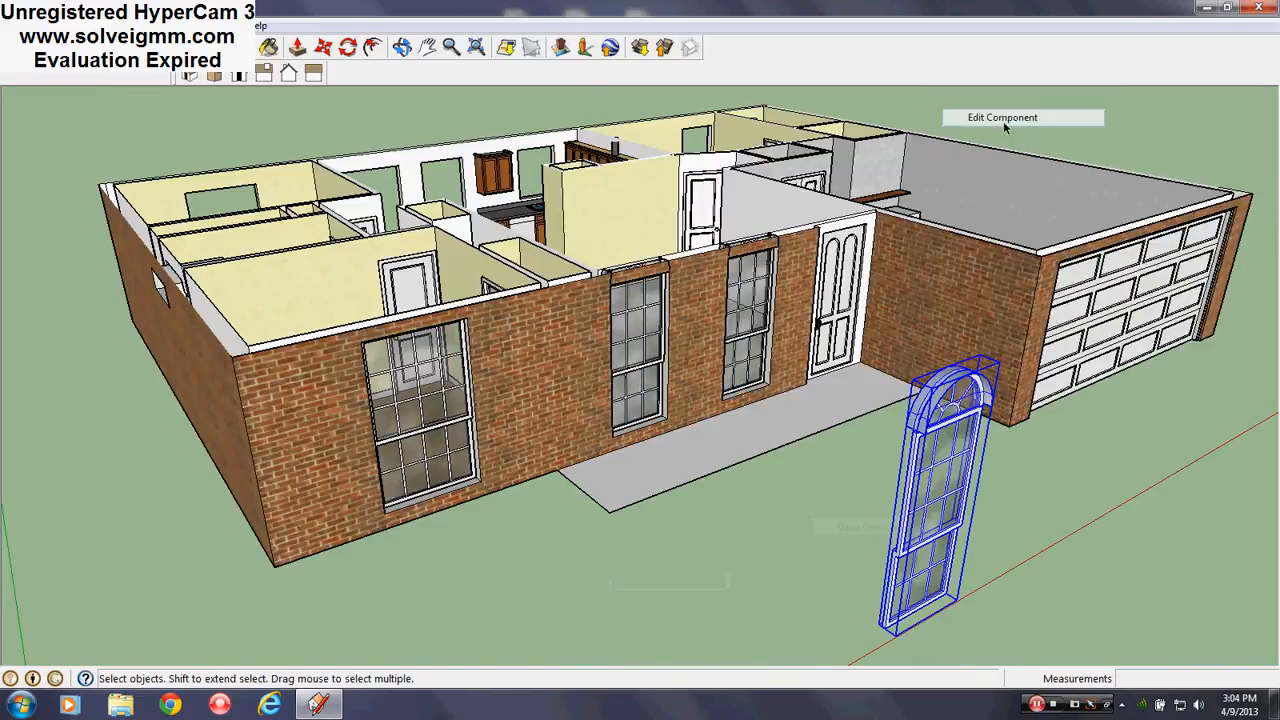
# Delete the standalone window's lower rectangular sash, leaving only its half-round fanlight
pyautogui.scroll(5, 909, 434)
pyautogui.moveTo(909, 434); pyautogui.dragTo(757, 340, button='middle')
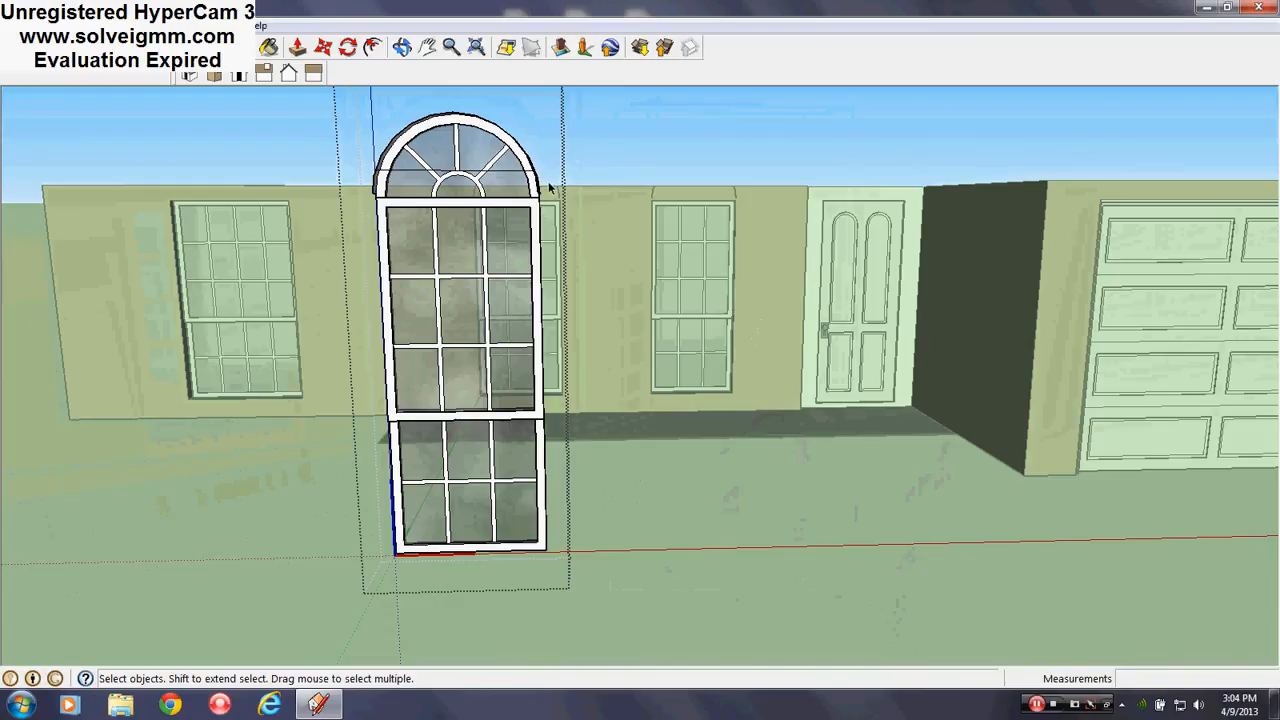
pyautogui.moveTo(627, 213); pyautogui.dragTo(607, 166)
pyautogui.scroll(2, 517, 185)
pyautogui.moveTo(517, 185); pyautogui.dragTo(543, 206, button='middle')
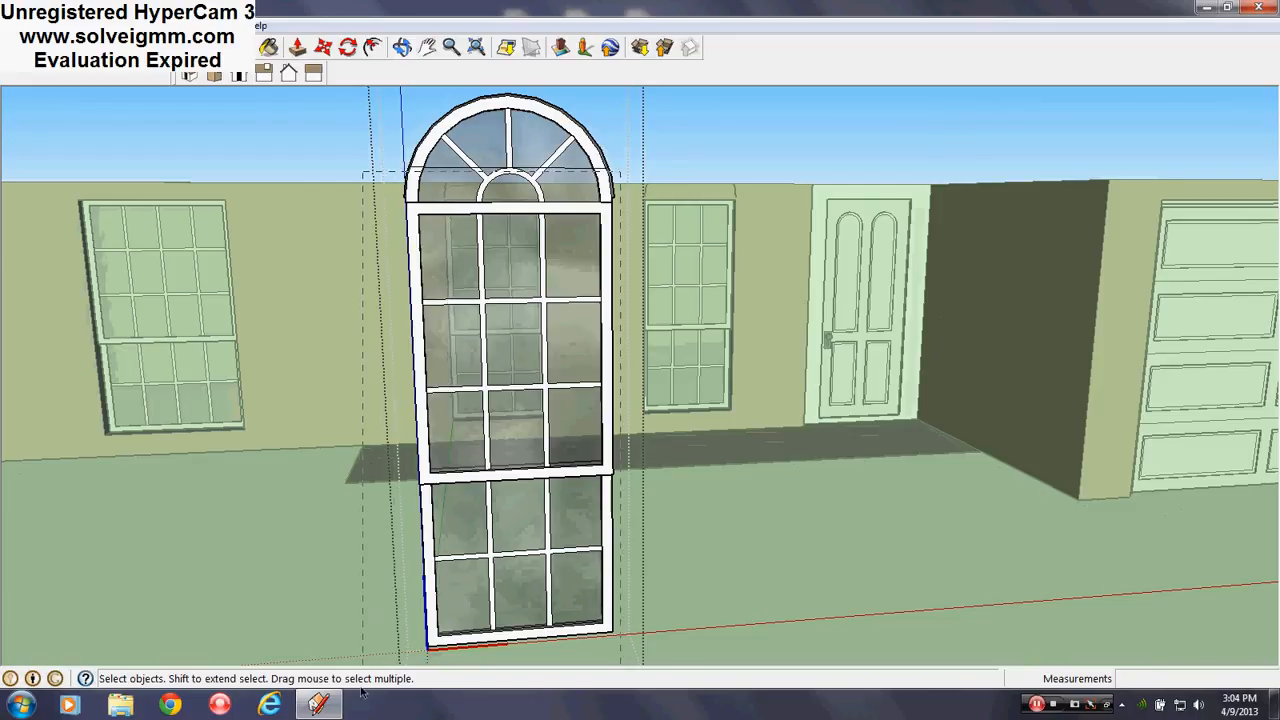
pyautogui.moveTo(378, 659); pyautogui.dragTo(378, 659)
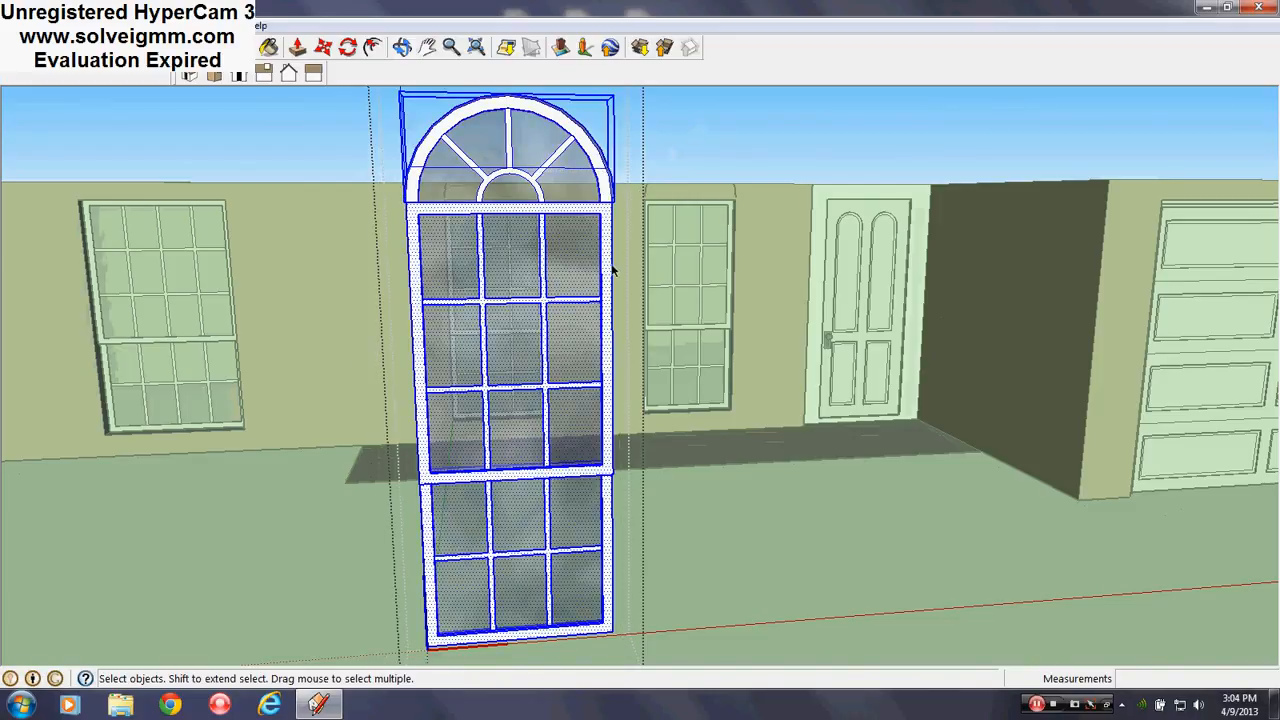
pyautogui.click(712, 122)
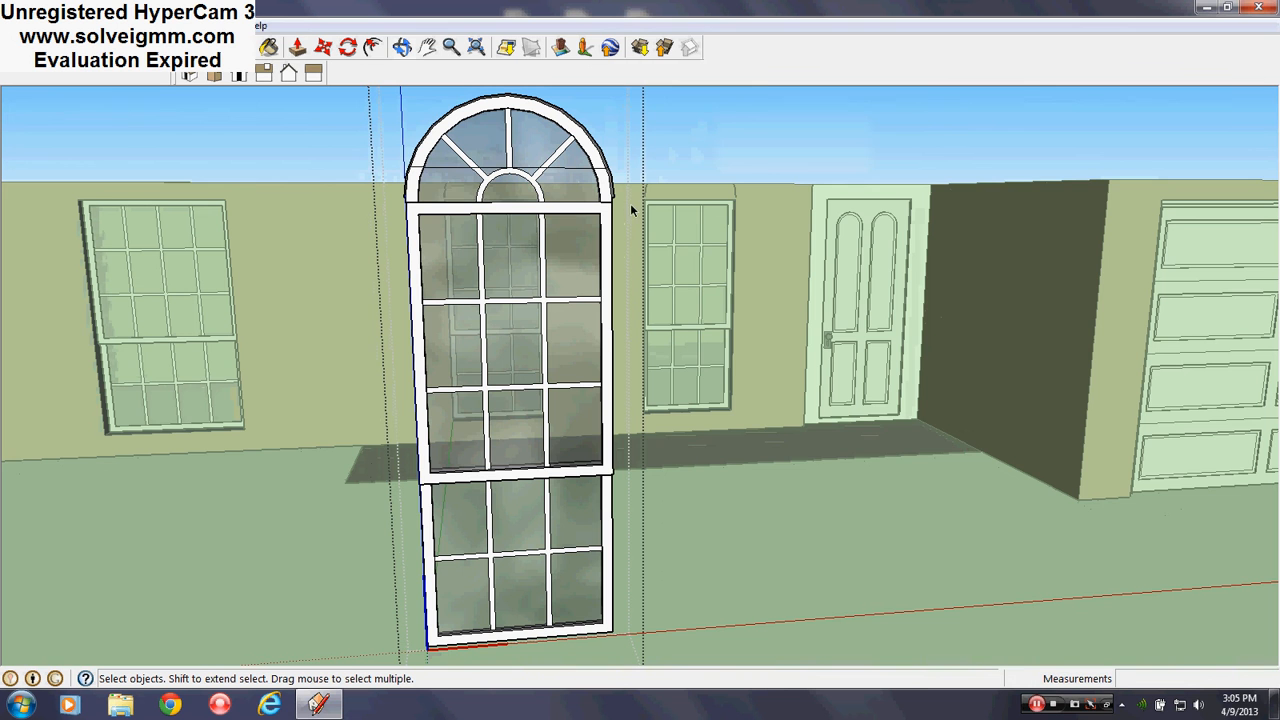
pyautogui.moveTo(394, 588); pyautogui.dragTo(394, 588)
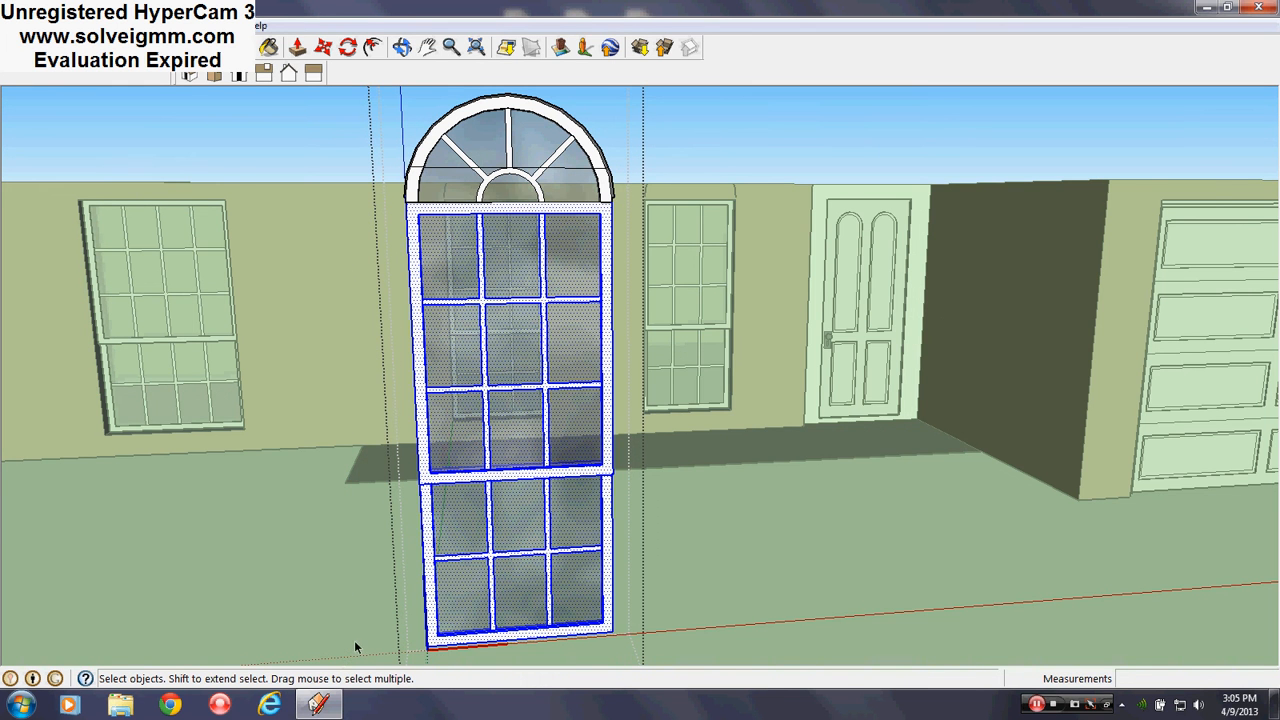
pyautogui.press('Delete')
pyautogui.moveTo(531, 134); pyautogui.dragTo(504, 236, button='middle')
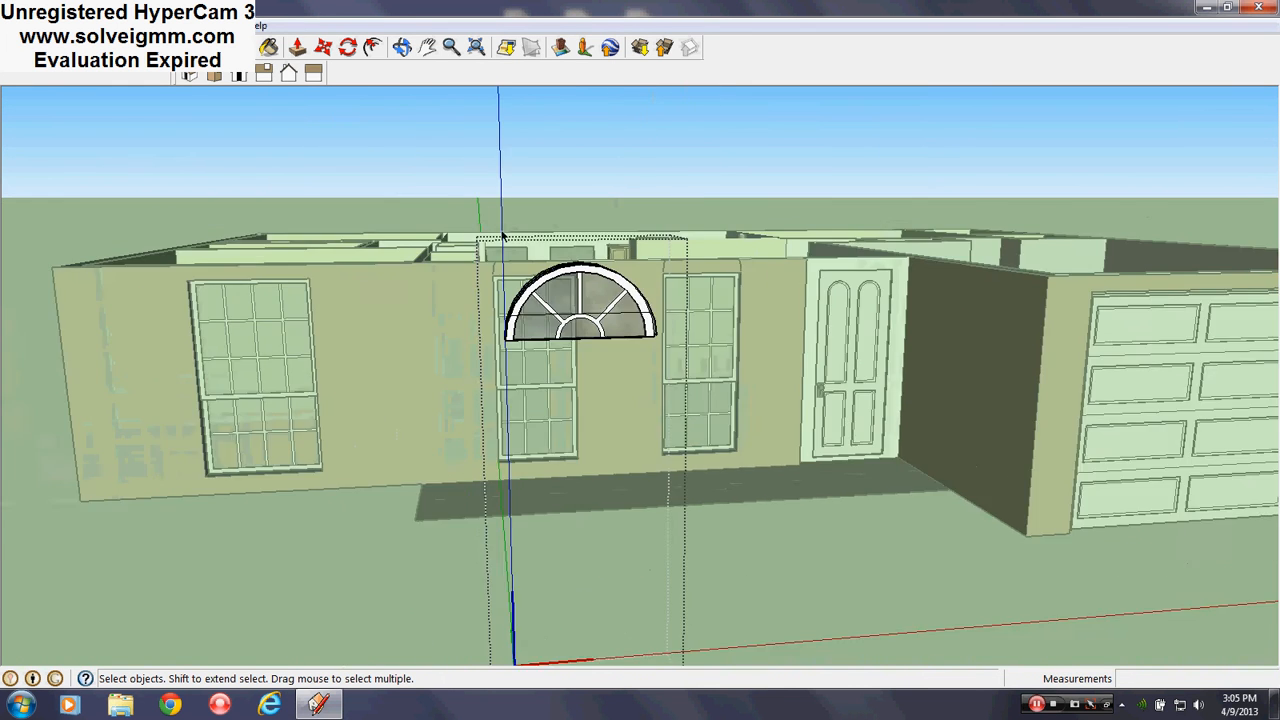
pyautogui.scroll(4, 503, 236)
pyautogui.moveTo(622, 389); pyautogui.dragTo(586, 275, button='middle')
# Inside the fanlight group, select and delete the leftover lower faces
pyautogui.scroll(-3, 584, 273)
pyautogui.scroll(5, 645, 383)
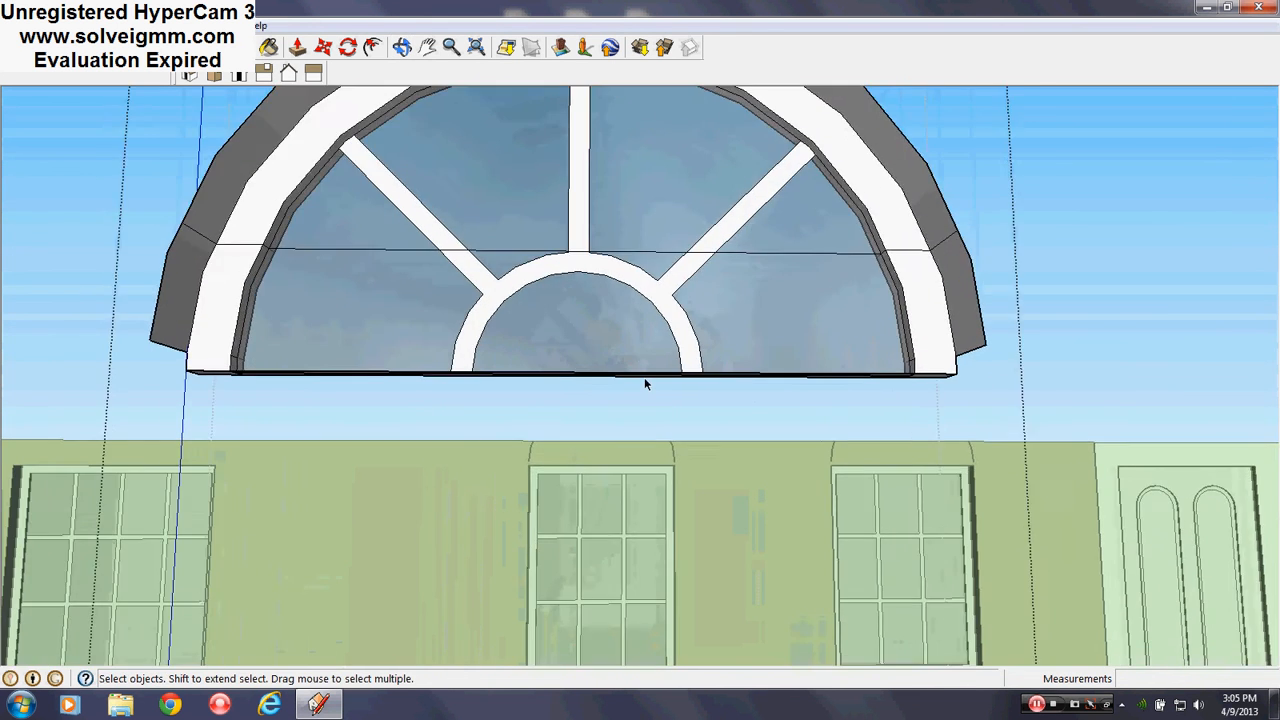
pyautogui.scroll(-5, 644, 383)
pyautogui.rightClick(644, 352)
pyautogui.click(705, 445)
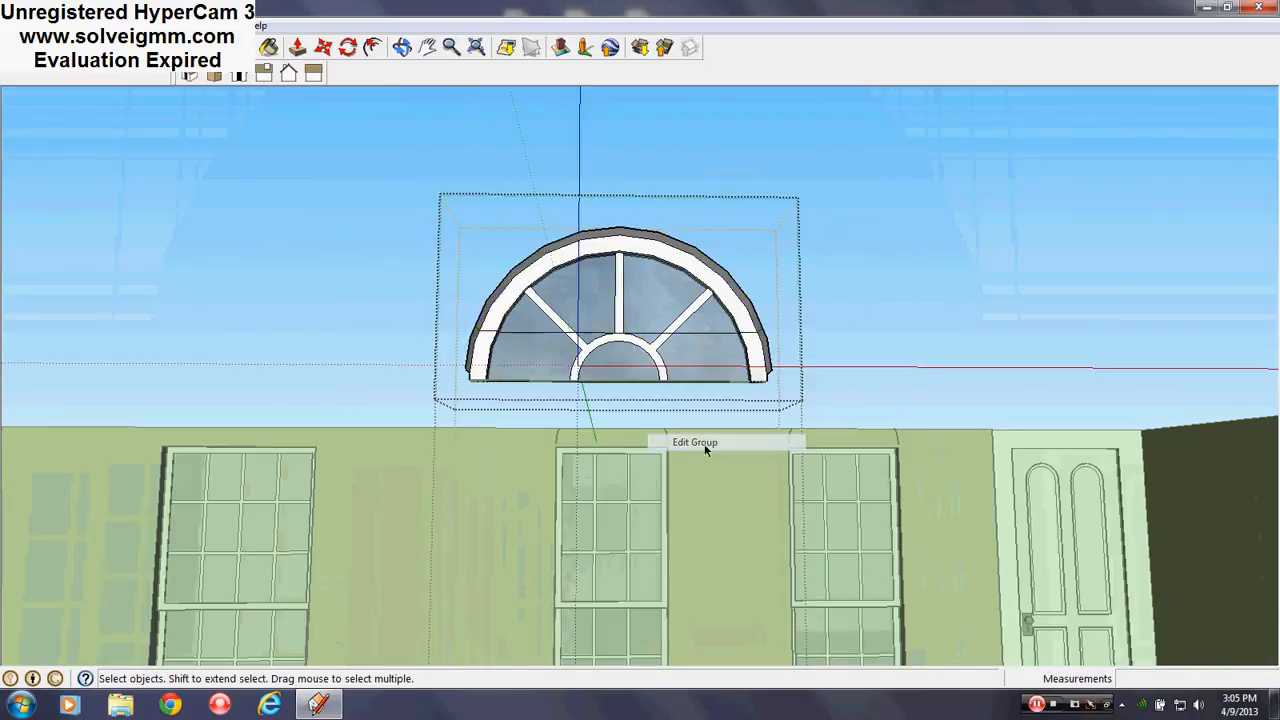
pyautogui.scroll(3, 690, 360)
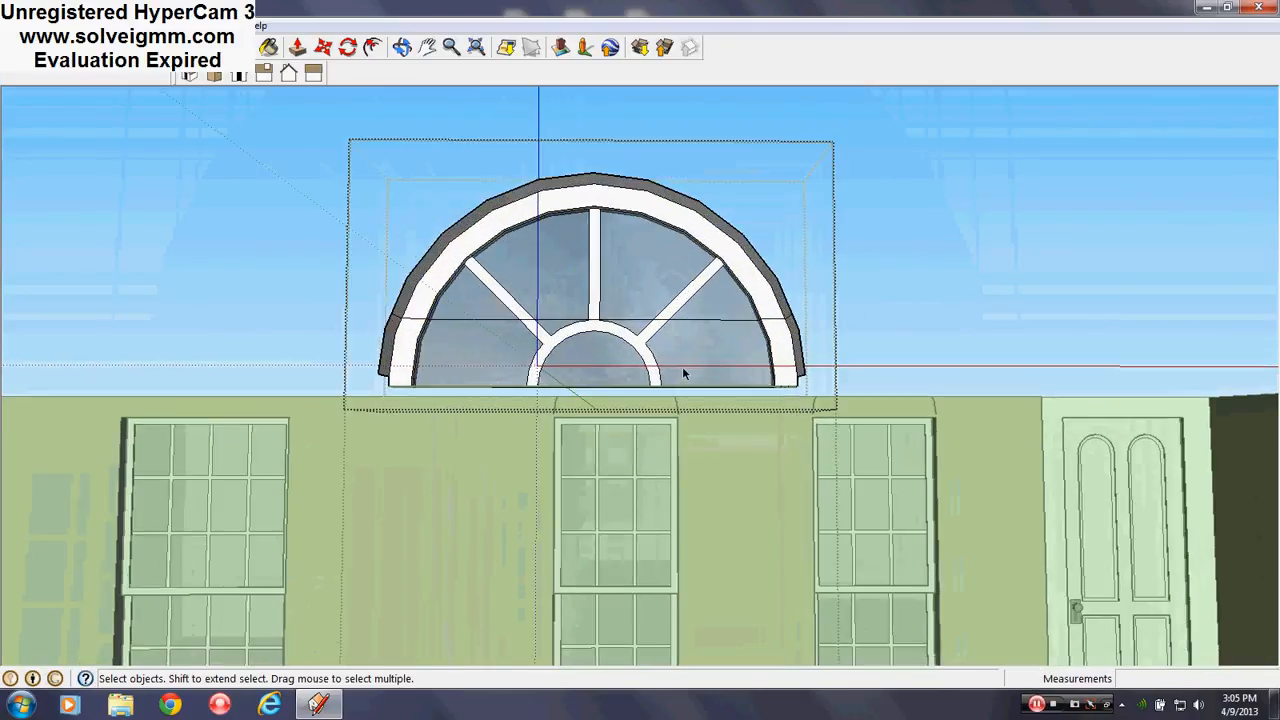
pyautogui.moveTo(856, 326); pyautogui.dragTo(246, 532)
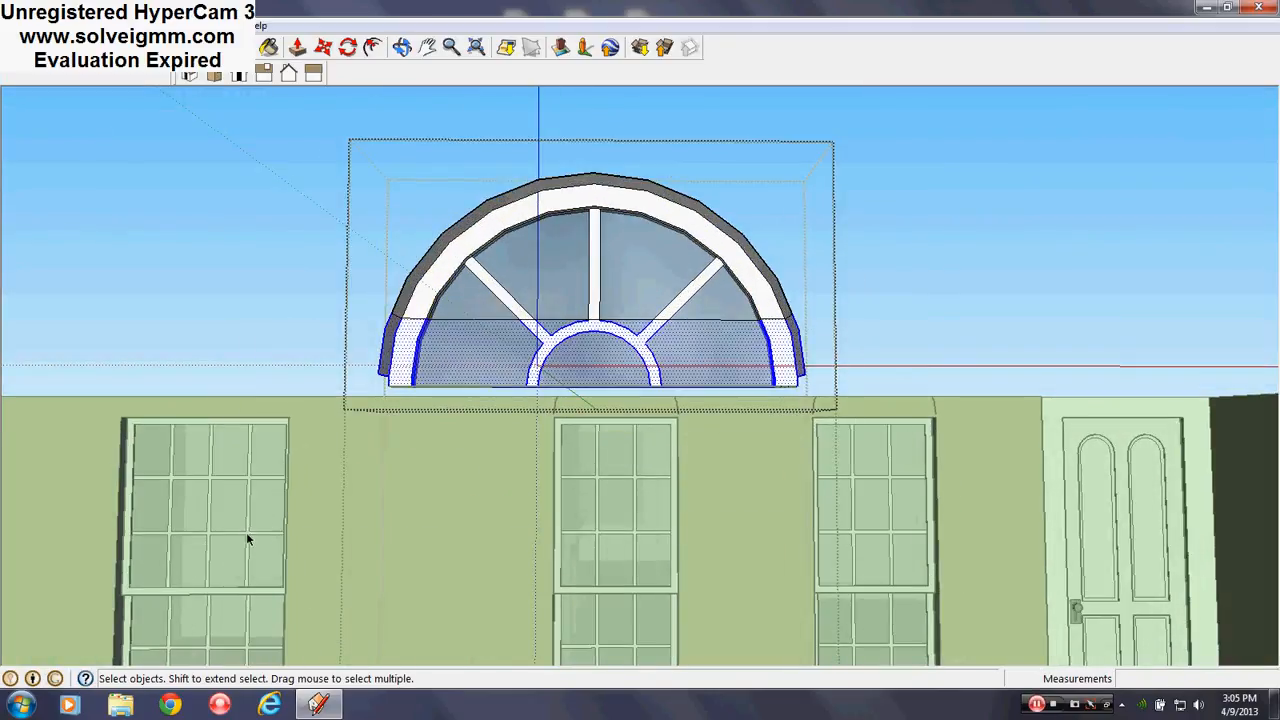
pyautogui.press('Delete')
# Check the fanlight from the side and close the group
pyautogui.moveTo(551, 266); pyautogui.dragTo(684, 343, button='middle')
pyautogui.scroll(6, 684, 343)
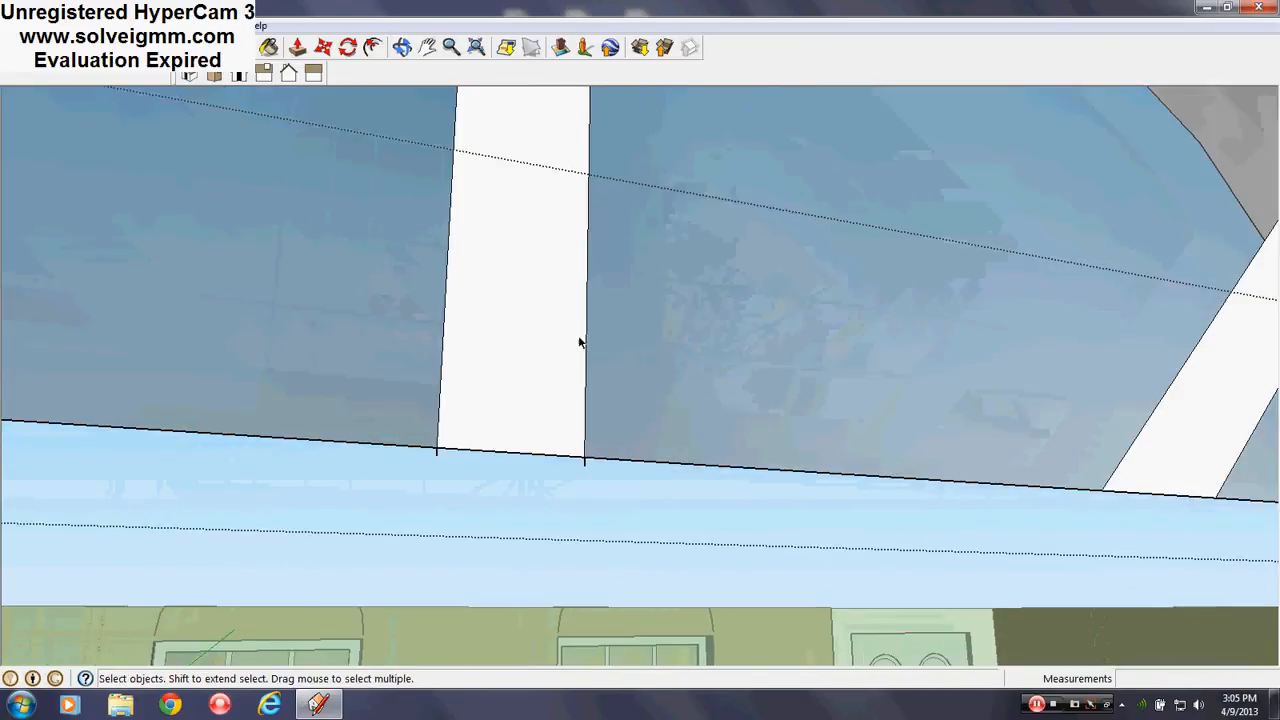
pyautogui.click(268, 47)
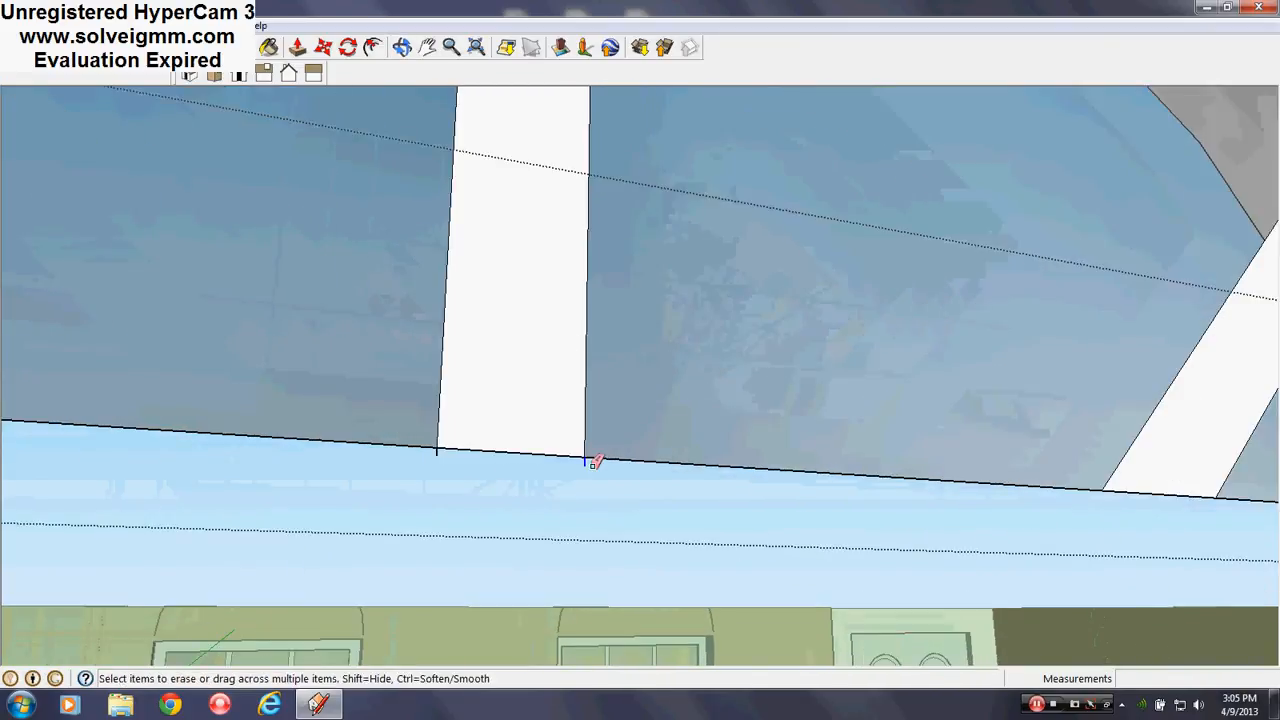
pyautogui.scroll(-2, 391, 317)
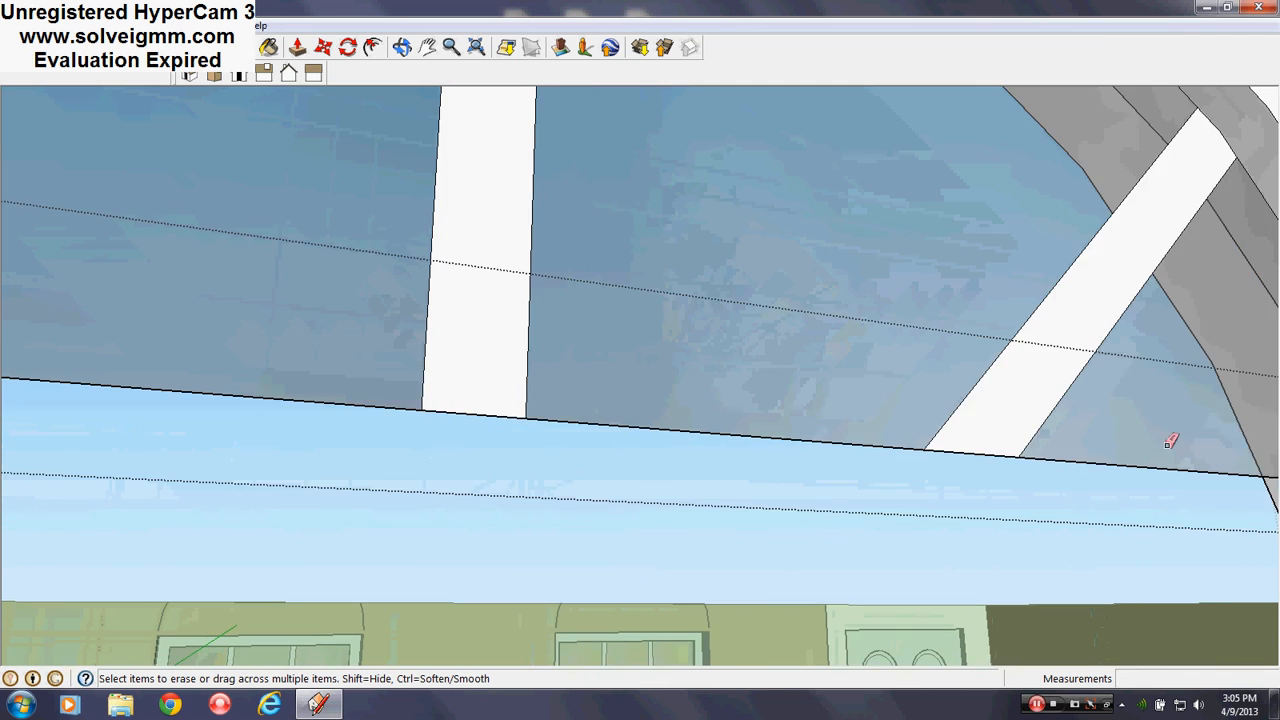
pyautogui.scroll(-4, 813, 365)
pyautogui.scroll(-2, 1056, 367)
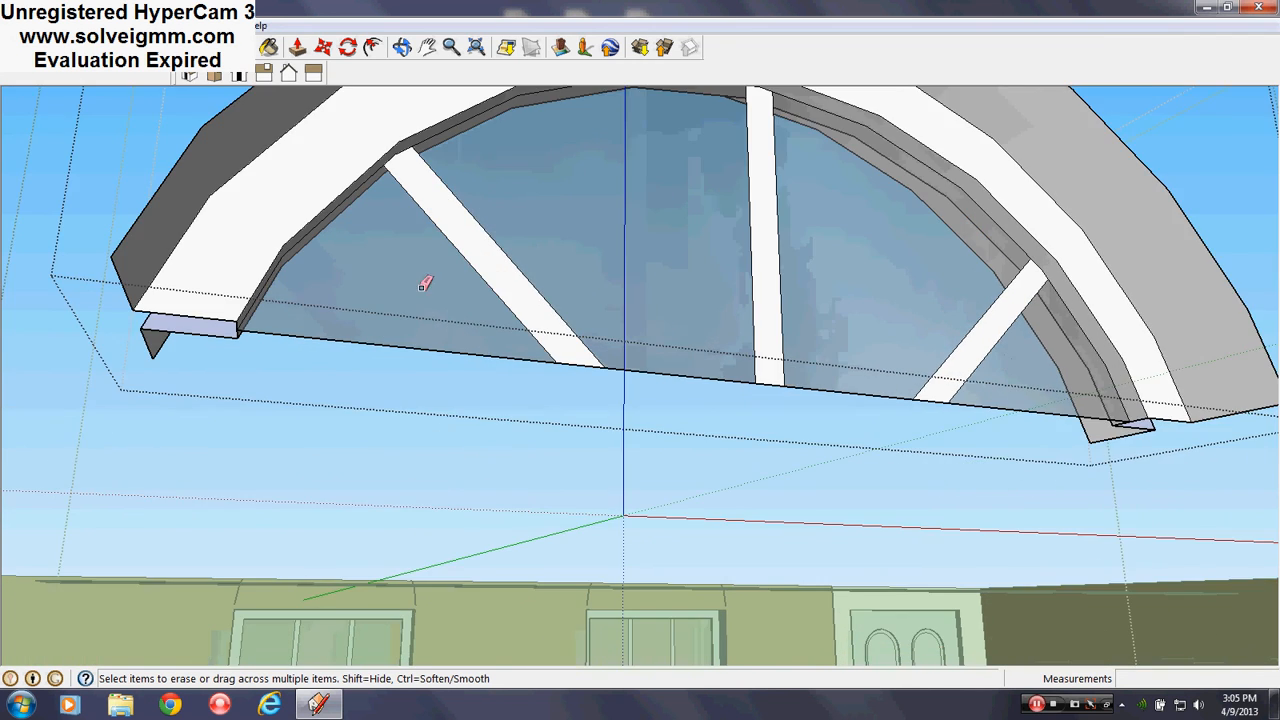
pyautogui.scroll(1, 438, 287)
pyautogui.scroll(-3, 340, 288)
pyautogui.moveTo(483, 194); pyautogui.dragTo(1025, 432, button='middle')
pyautogui.scroll(-3, 788, 294)
pyautogui.moveTo(788, 294); pyautogui.dragTo(490, 296, button='middle')
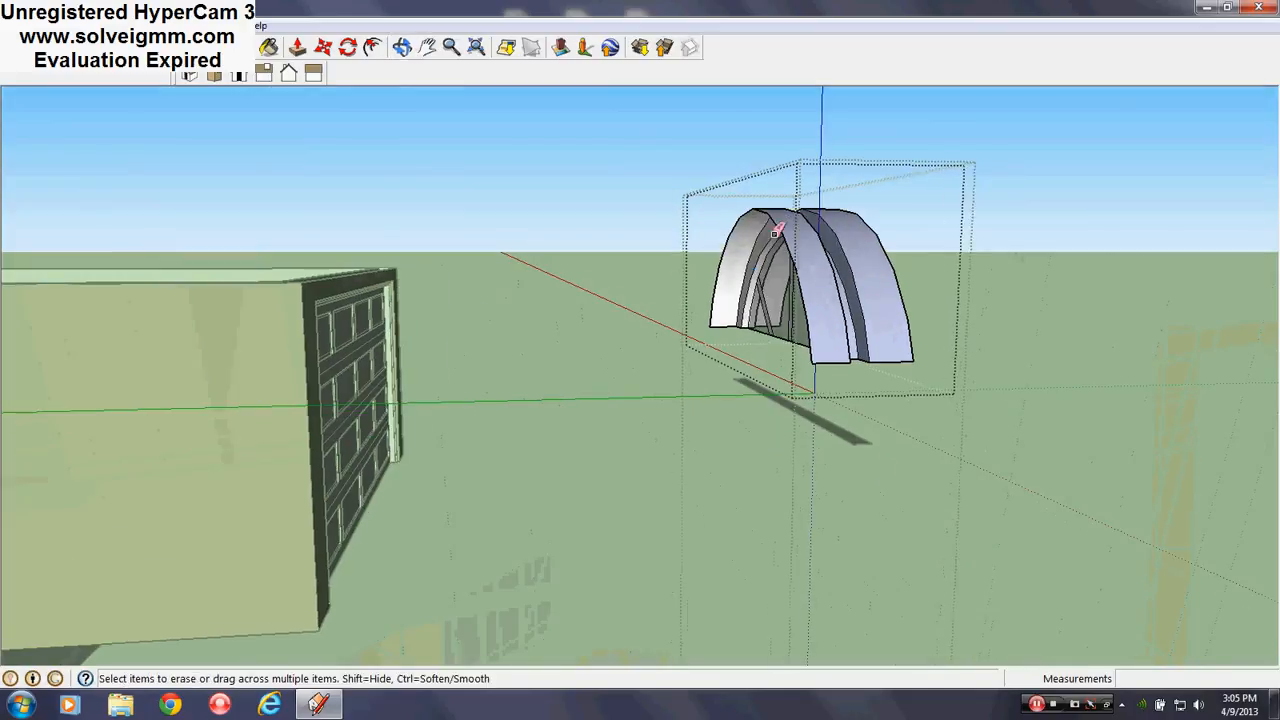
pyautogui.rightClick(494, 298)
pyautogui.click(510, 305)
# Select everything connected to the stray dark edge below the arch and delete it
pyautogui.rightClick(808, 416)
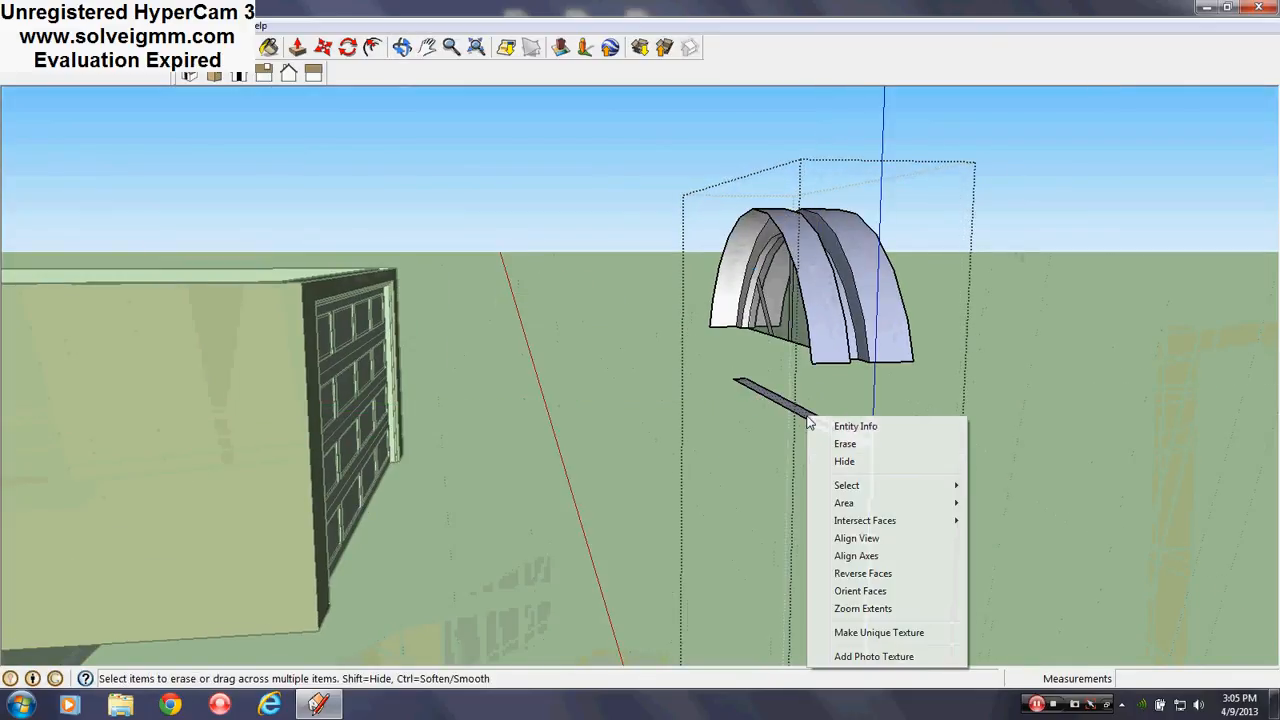
pyautogui.moveTo(857, 488)
pyautogui.click(1021, 520)
pyautogui.press('Delete')
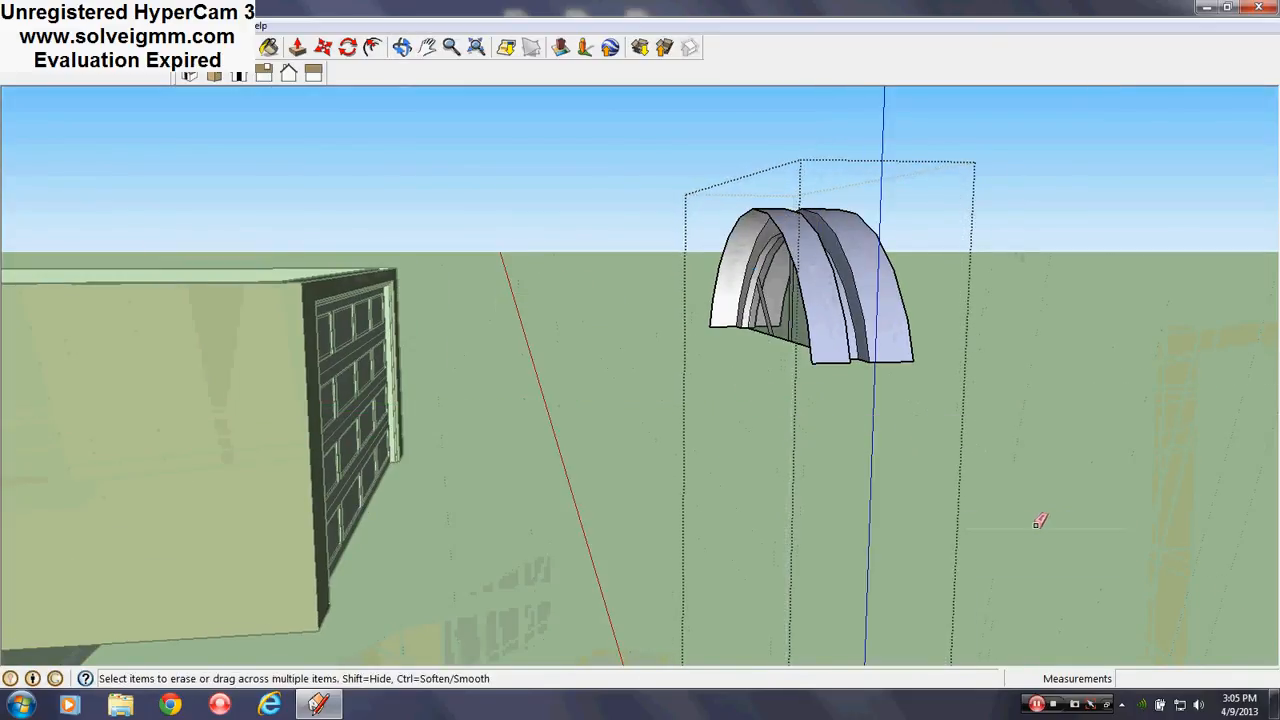
# Explode the arch group into loose geometry
pyautogui.moveTo(1040, 517); pyautogui.dragTo(688, 332, button='middle')
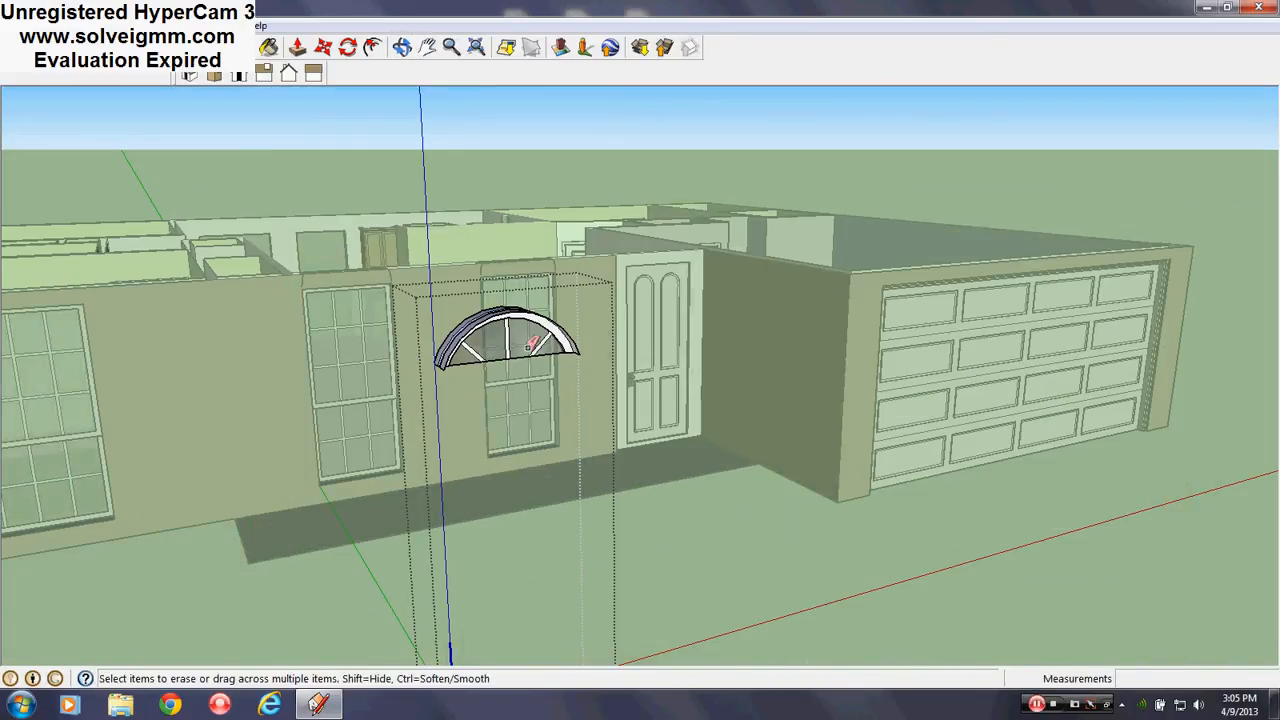
pyautogui.rightClick(530, 323)
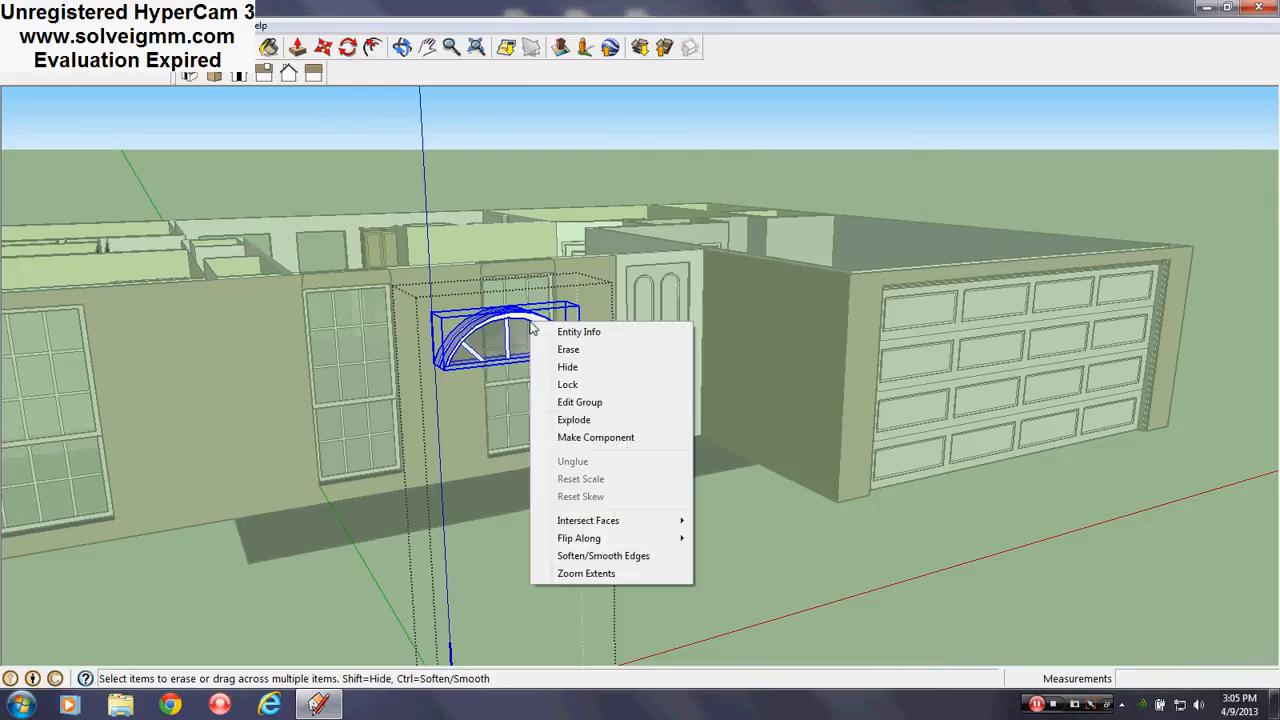
pyautogui.click(588, 421)
pyautogui.rightClick(748, 543)
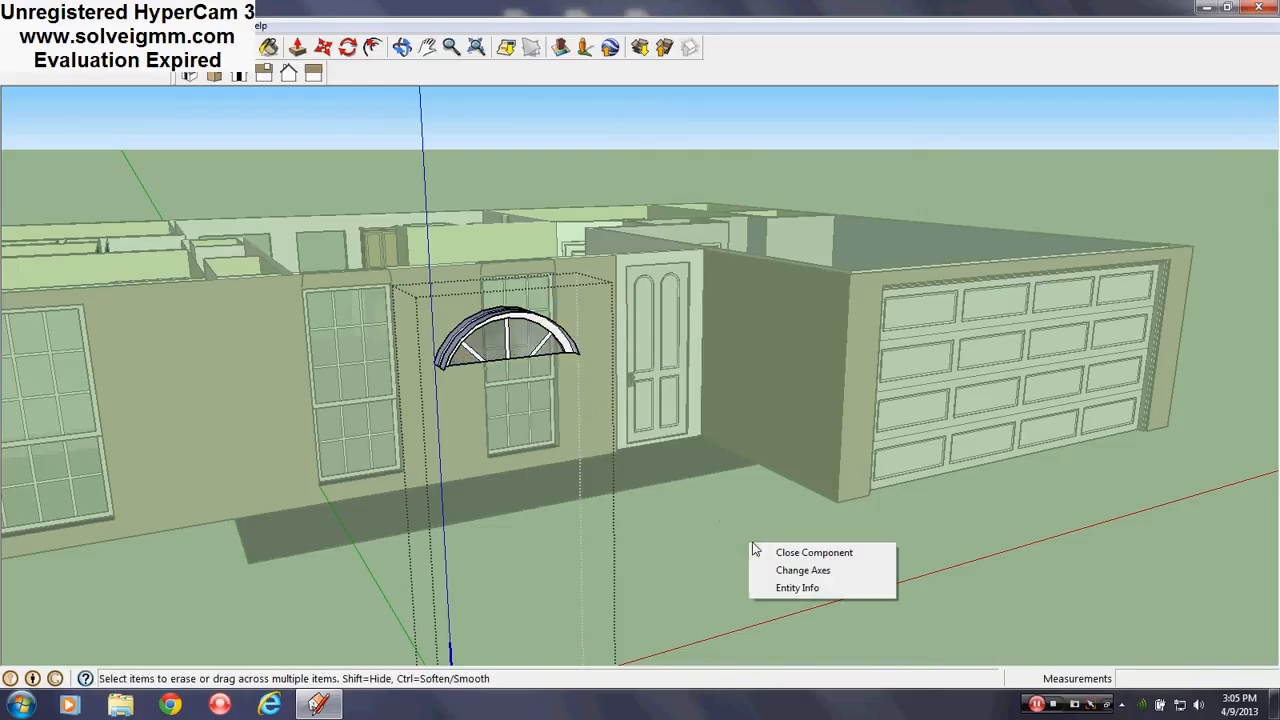
pyautogui.click(530, 333)
pyautogui.scroll(-3, 885, 433)
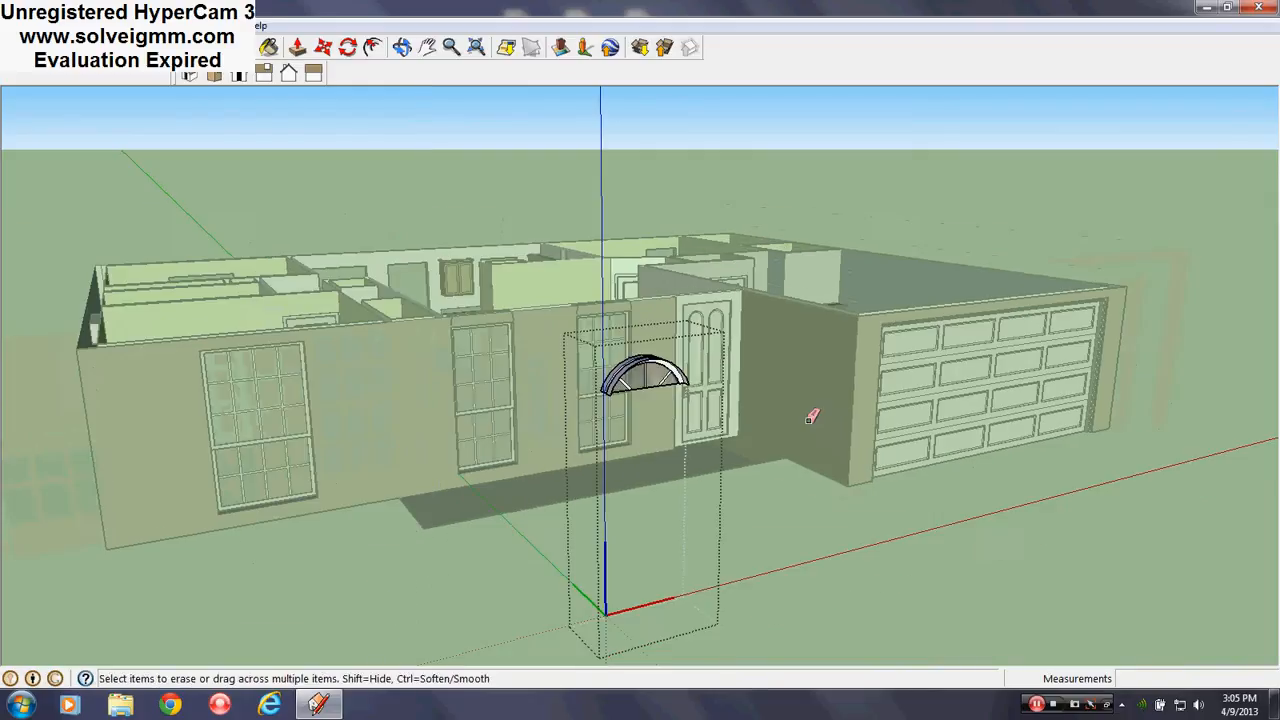
pyautogui.scroll(3, 650, 371)
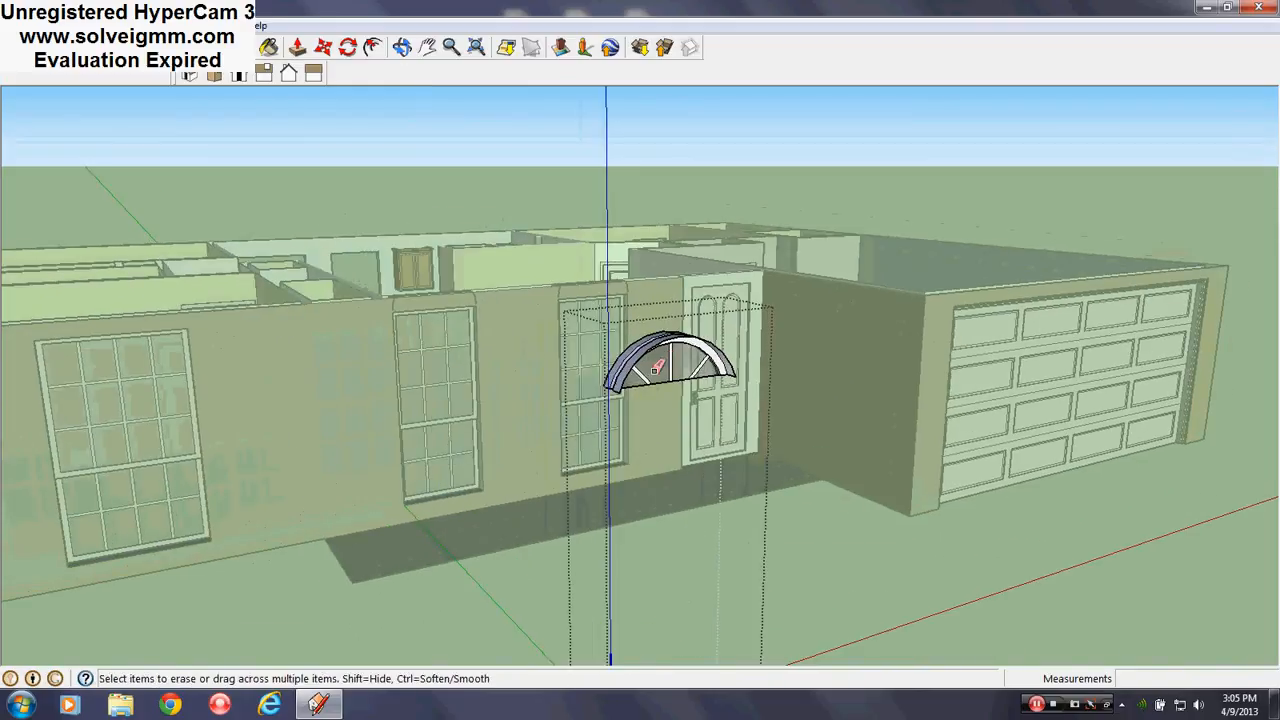
# Close the window component and open the arch component for editing
pyautogui.rightClick(836, 512)
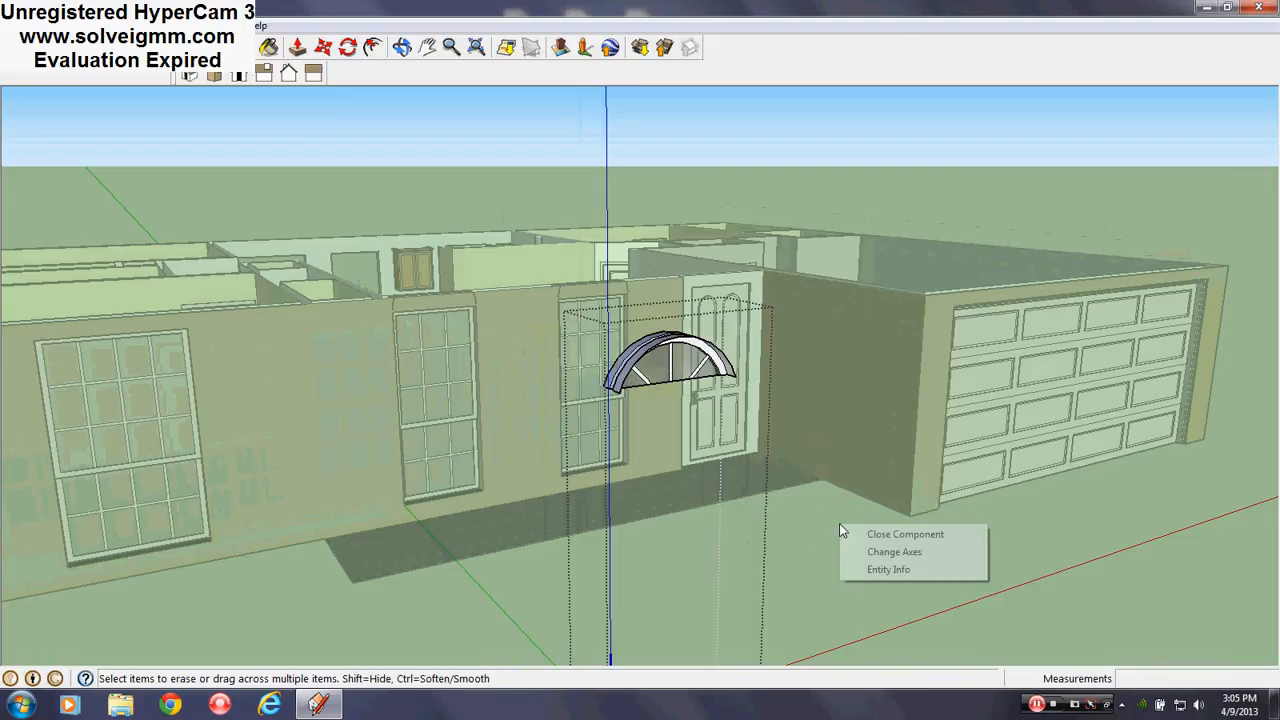
pyautogui.click(870, 522)
pyautogui.rightClick(686, 362)
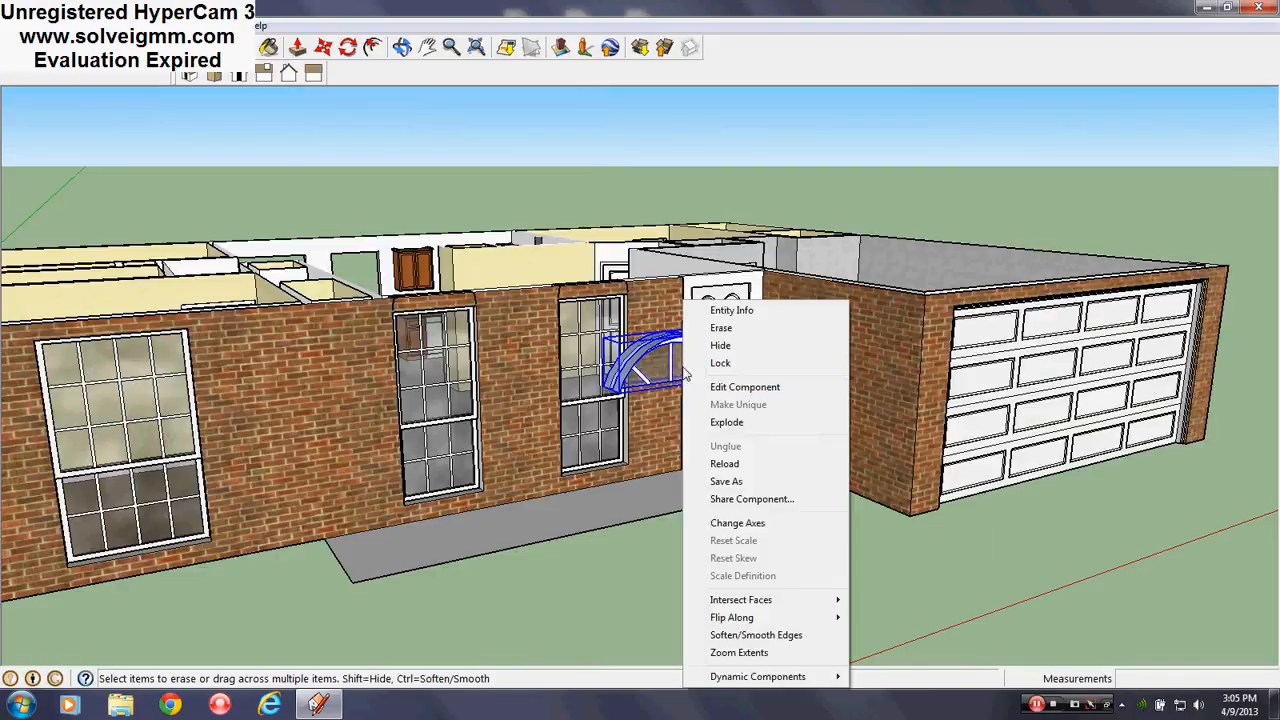
pyautogui.click(730, 384)
pyautogui.scroll(2, 665, 355)
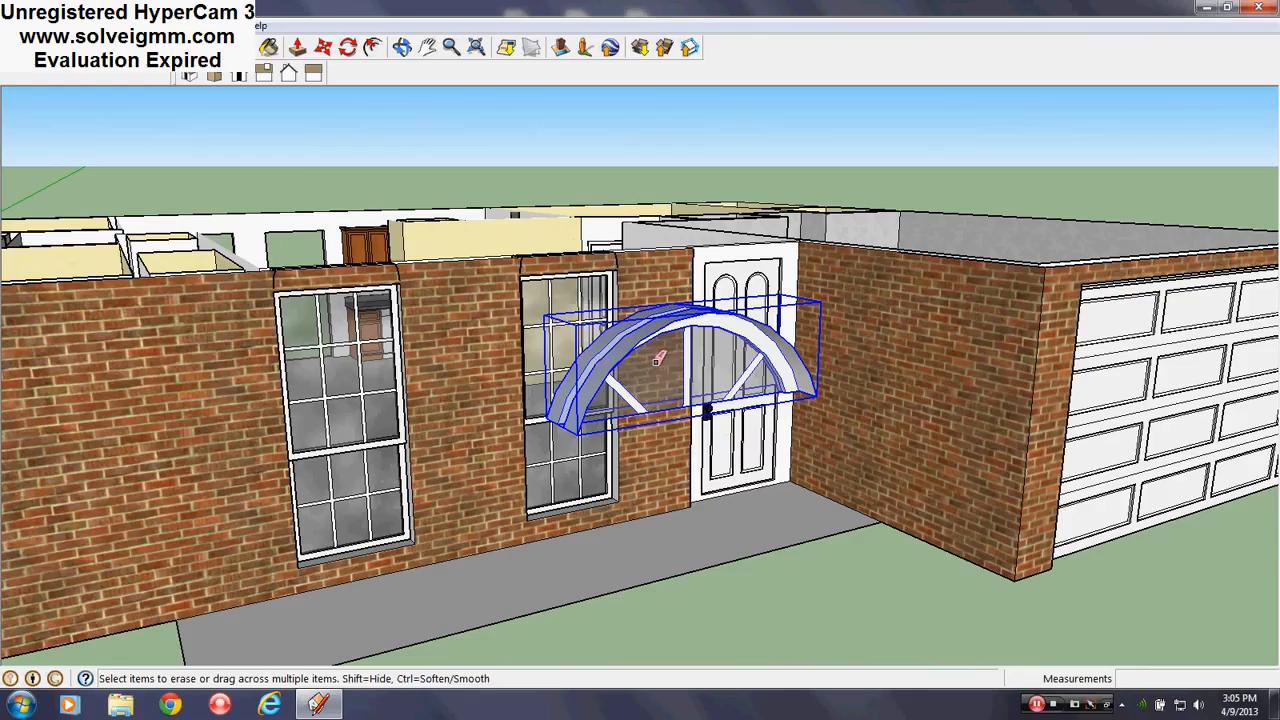
pyautogui.moveTo(668, 370); pyautogui.dragTo(466, 446, button='middle')
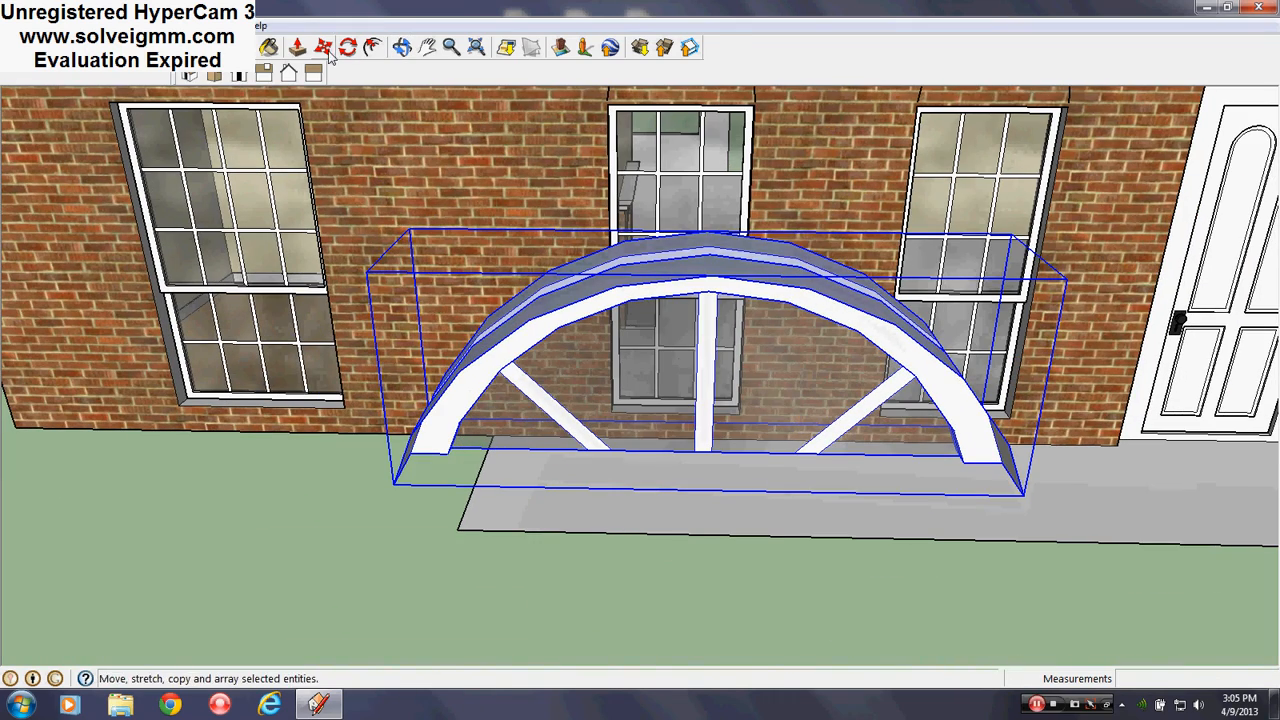
# Move the arch by its lower-right corner onto the top of the window
pyautogui.click(323, 47)
pyautogui.moveTo(1015, 440); pyautogui.dragTo(1069, 277, button='middle')
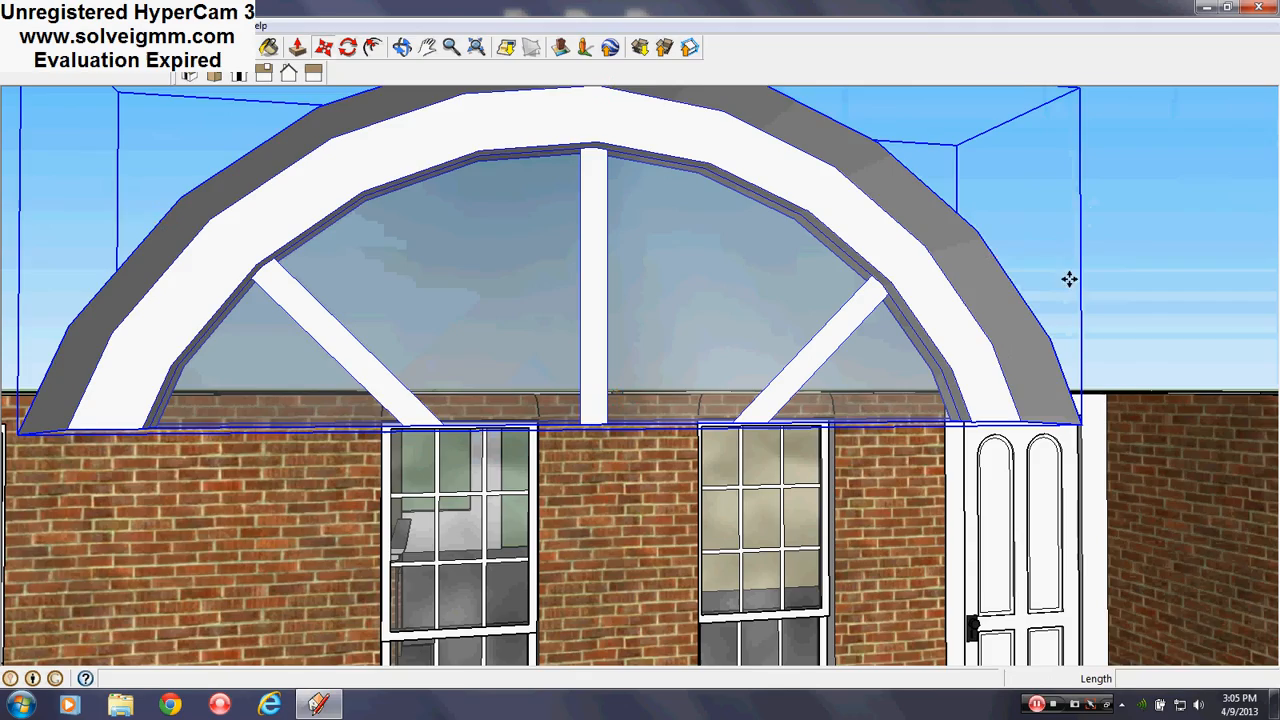
pyautogui.scroll(2, 1004, 300)
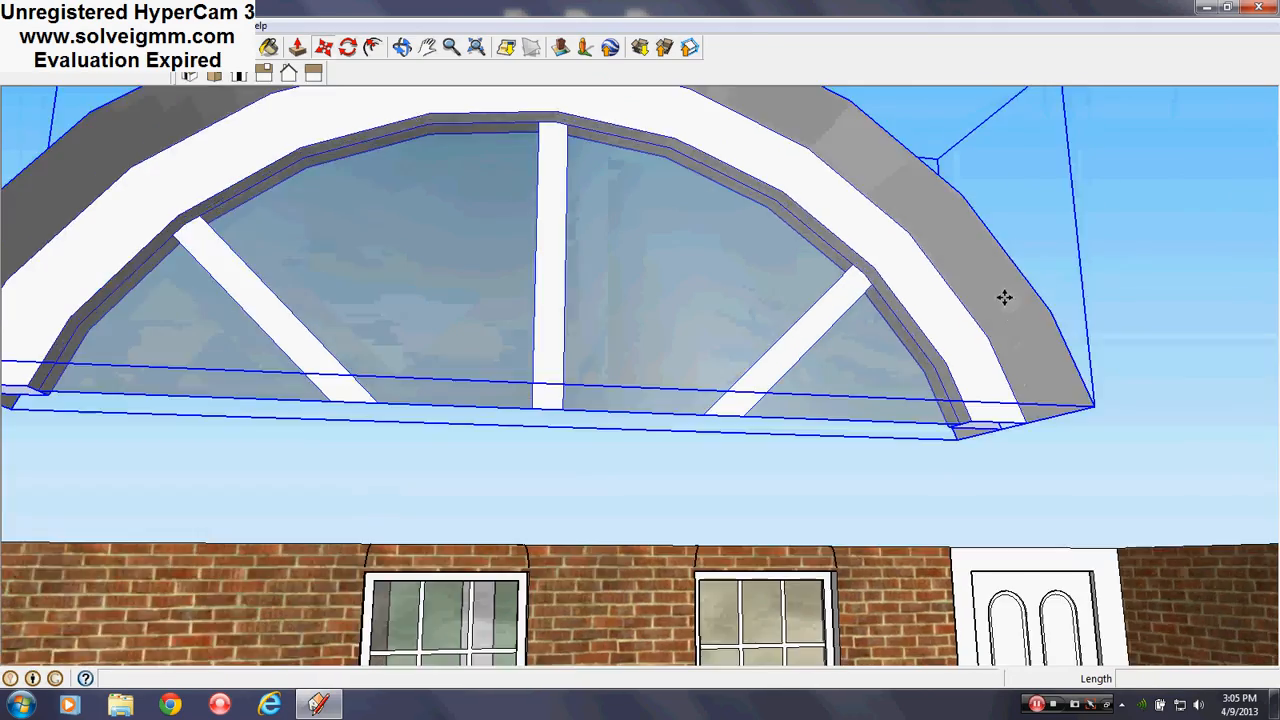
pyautogui.click(1027, 425)
pyautogui.scroll(1, 778, 572)
pyautogui.scroll(6, 843, 580)
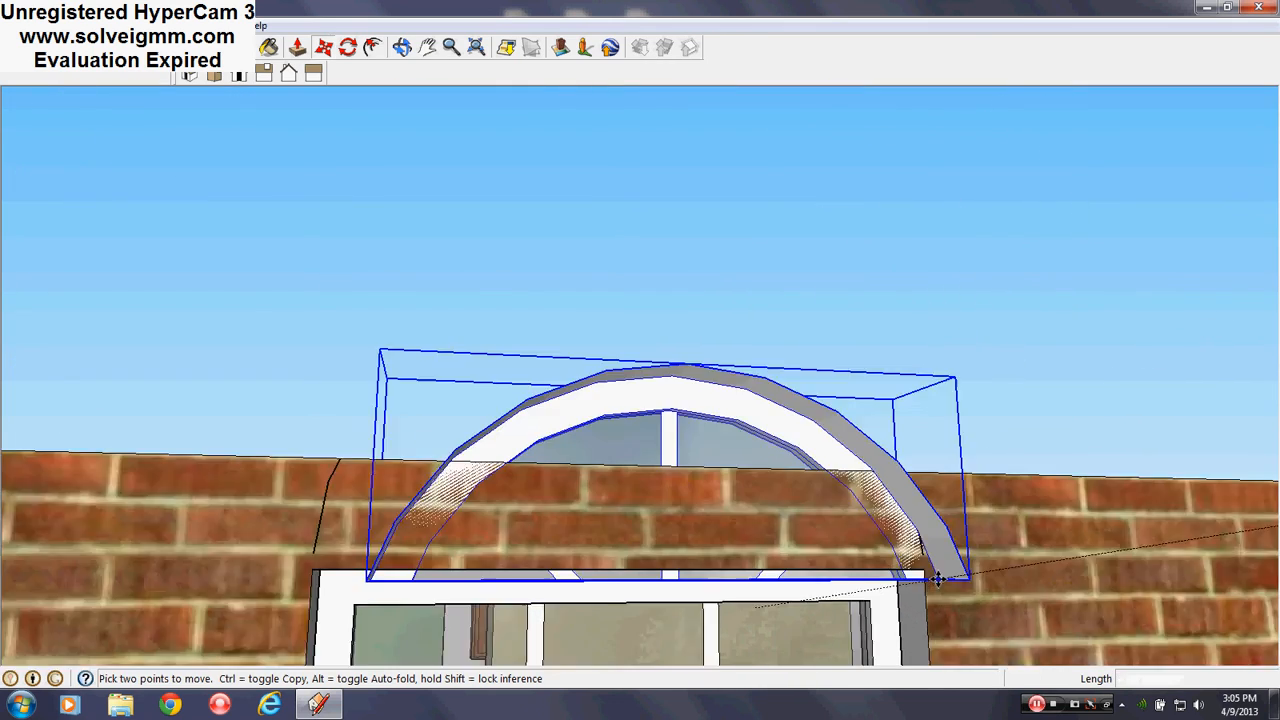
pyautogui.moveTo(914, 551); pyautogui.dragTo(888, 638, button='middle')
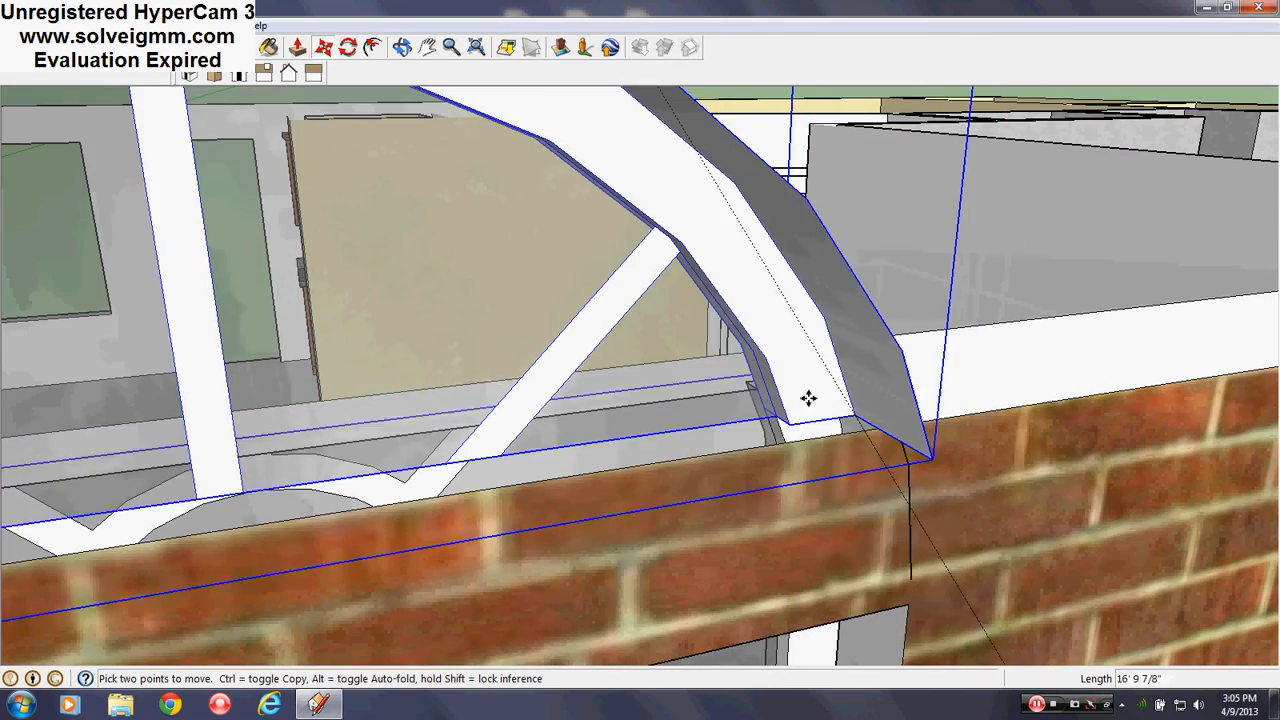
pyautogui.click(828, 386)
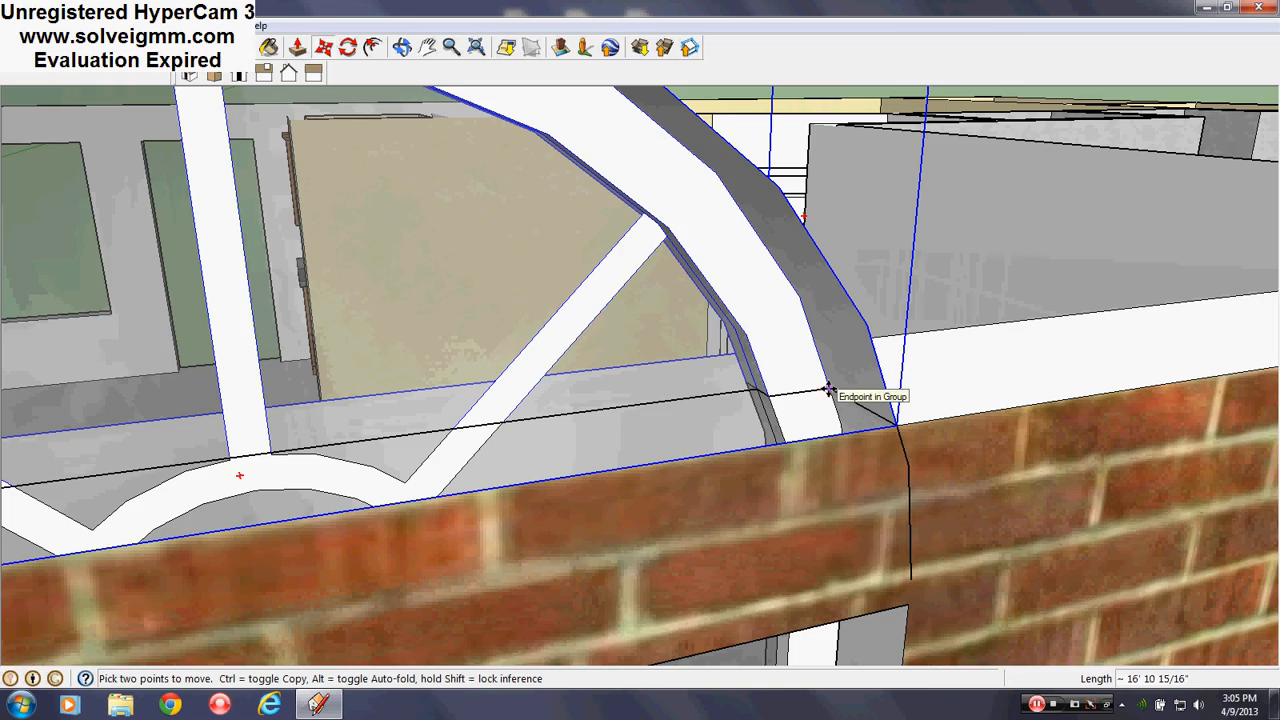
# Copy the arch onto the top of the neighbouring front window
pyautogui.click(828, 388)
pyautogui.scroll(-6, 1090, 323)
pyautogui.moveTo(882, 376); pyautogui.dragTo(1080, 392, button='middle')
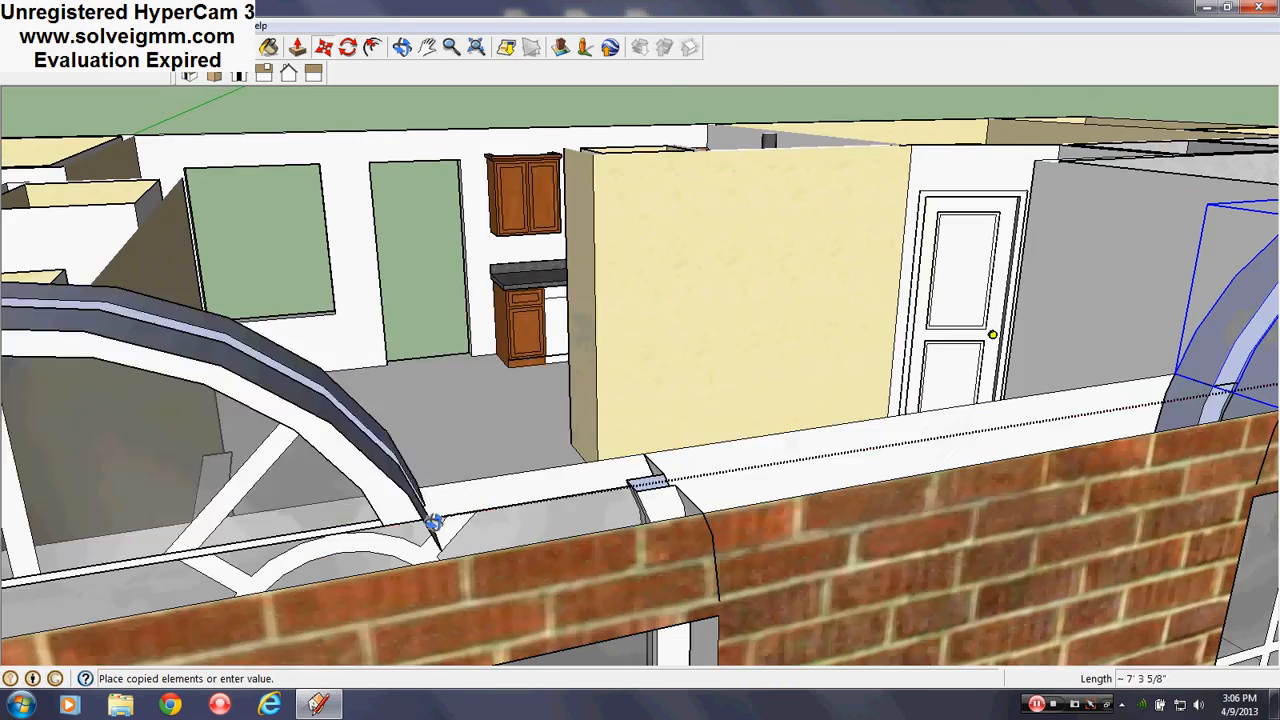
pyautogui.moveTo(700, 465); pyautogui.dragTo(770, 415, button='middle')
pyautogui.scroll(3, 780, 412)
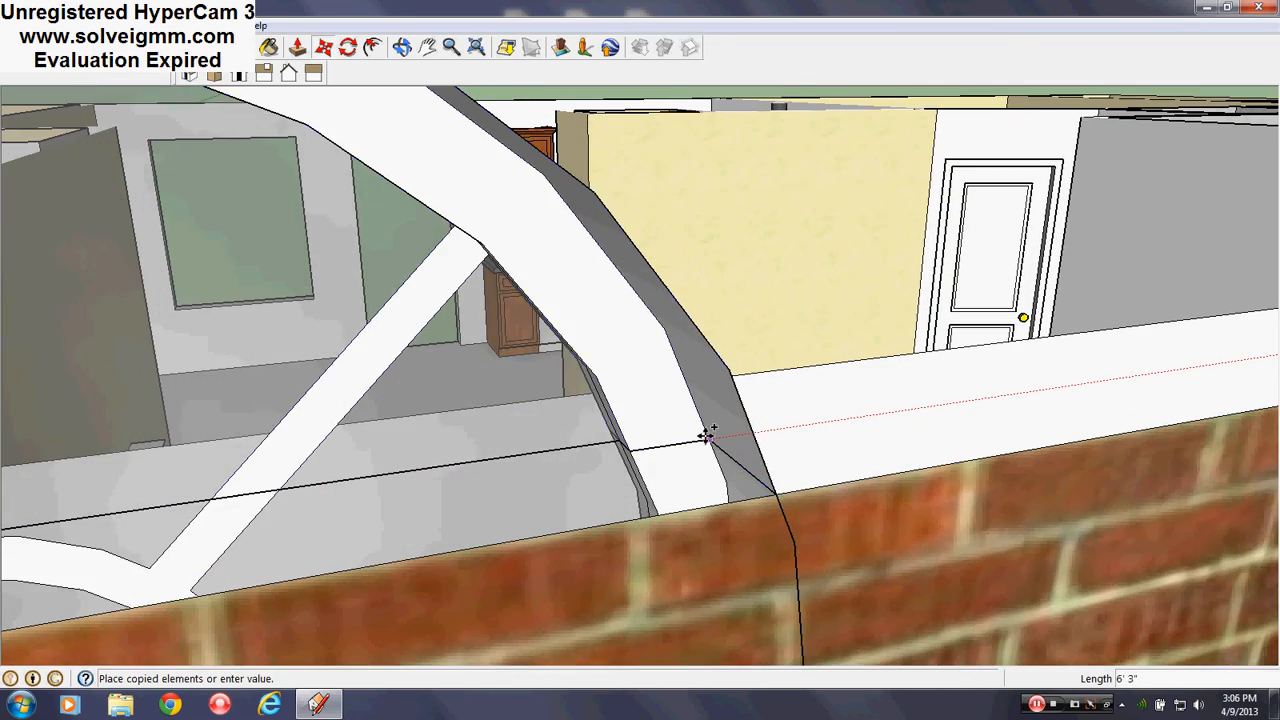
pyautogui.click(706, 434)
pyautogui.scroll(-1, 800, 390)
pyautogui.scroll(-4, 800, 390)
pyautogui.moveTo(600, 440); pyautogui.dragTo(570, 321, button='middle')
pyautogui.press('space')
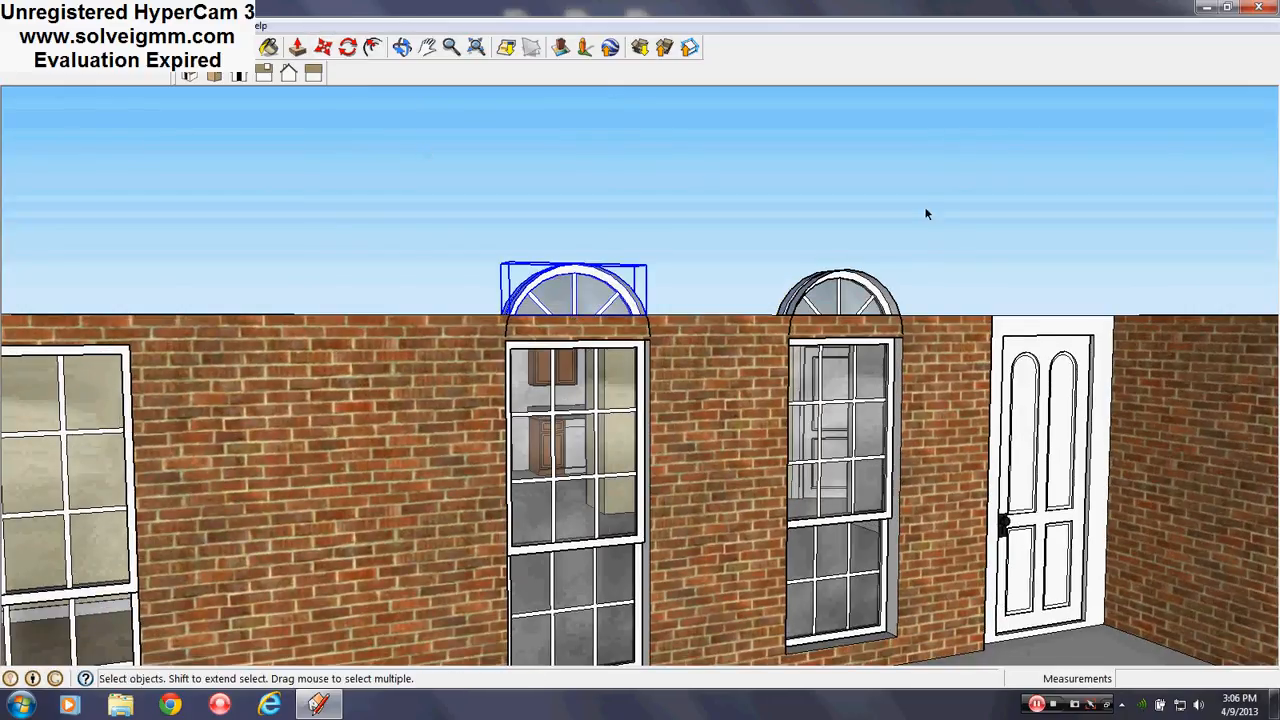
# Select both window arches and set their layer to Roof in Entity Info
pyautogui.moveTo(655, 266); pyautogui.dragTo(422, 308)
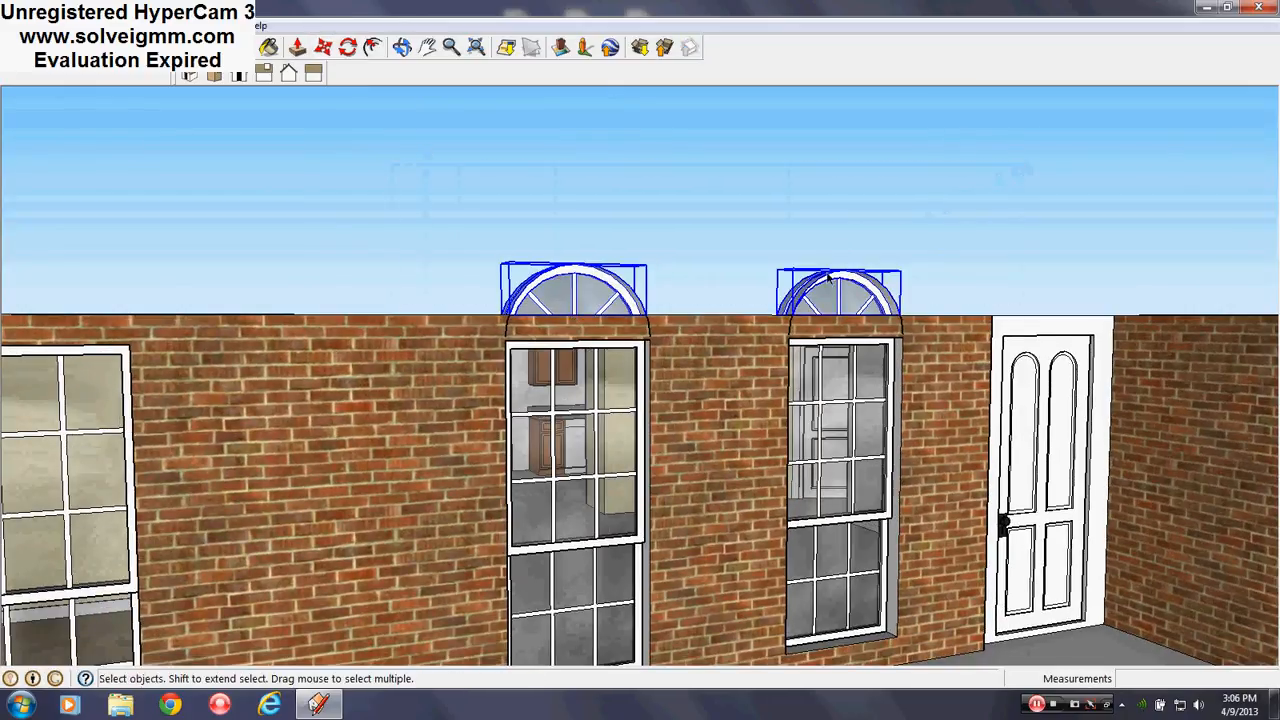
pyautogui.rightClick(848, 298)
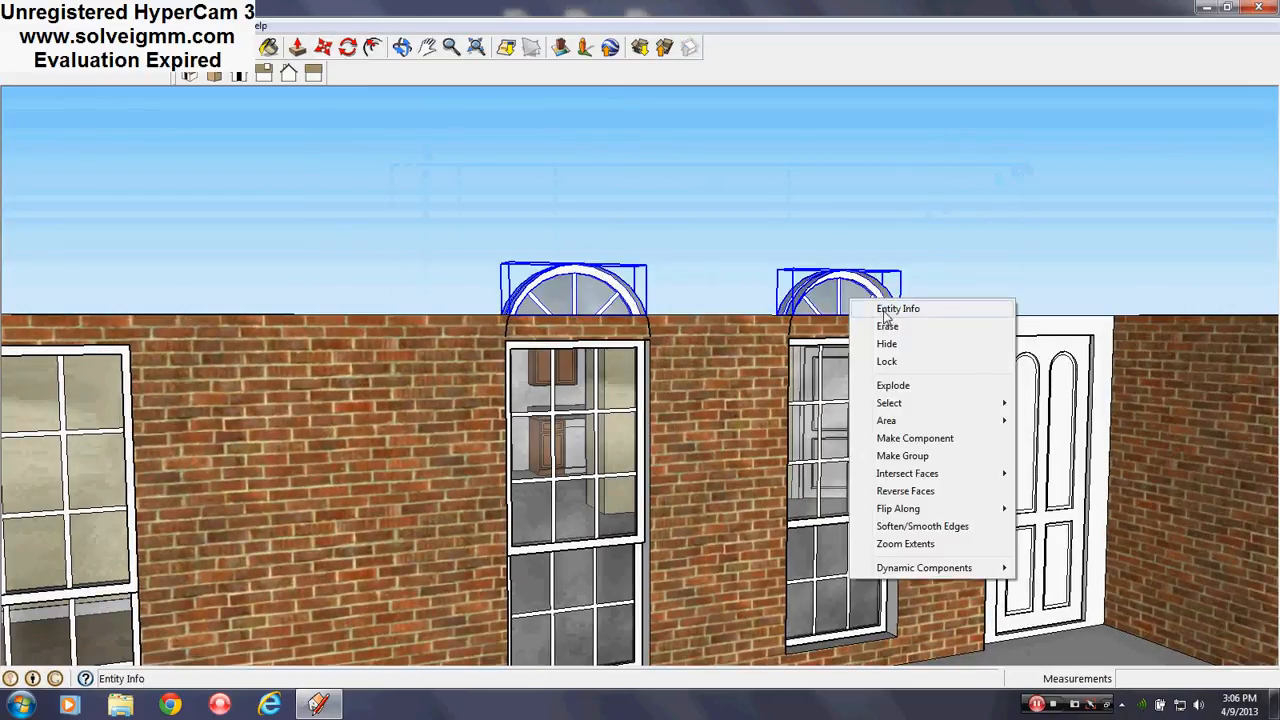
pyautogui.click(897, 309)
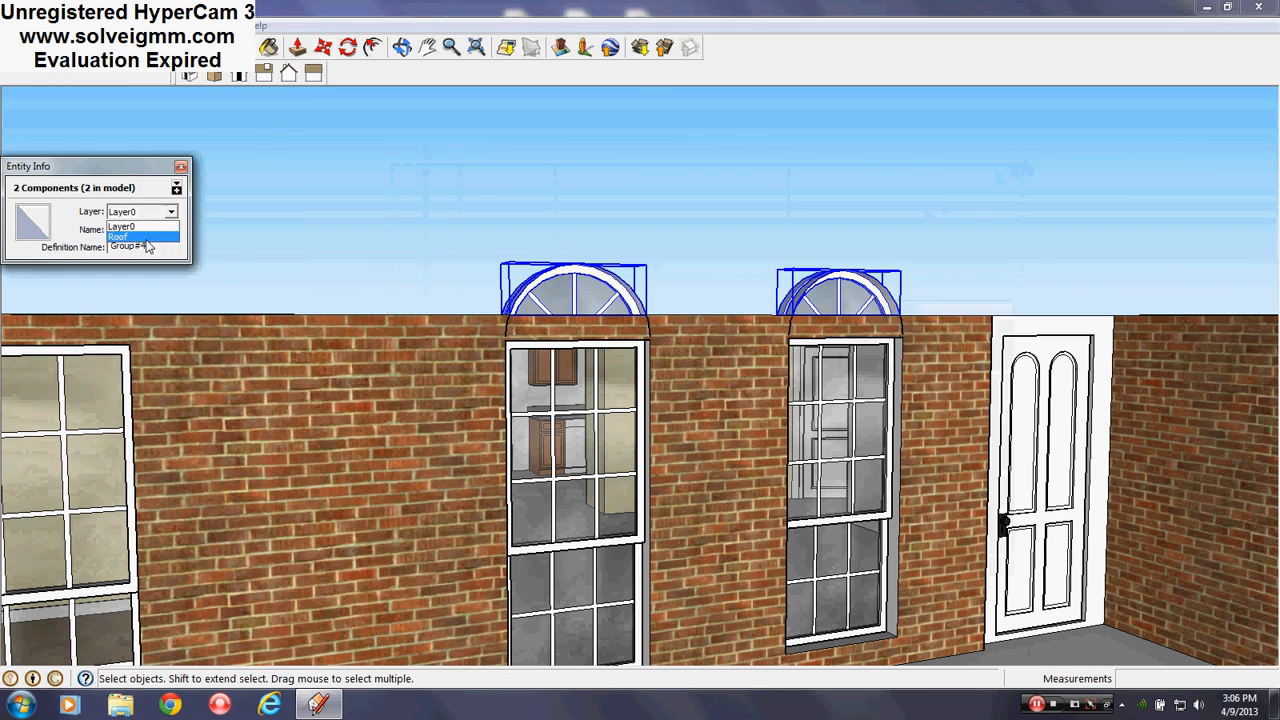
pyautogui.click(143, 238)
pyautogui.click(180, 166)
pyautogui.moveTo(194, 200); pyautogui.dragTo(320, 135, button='middle')
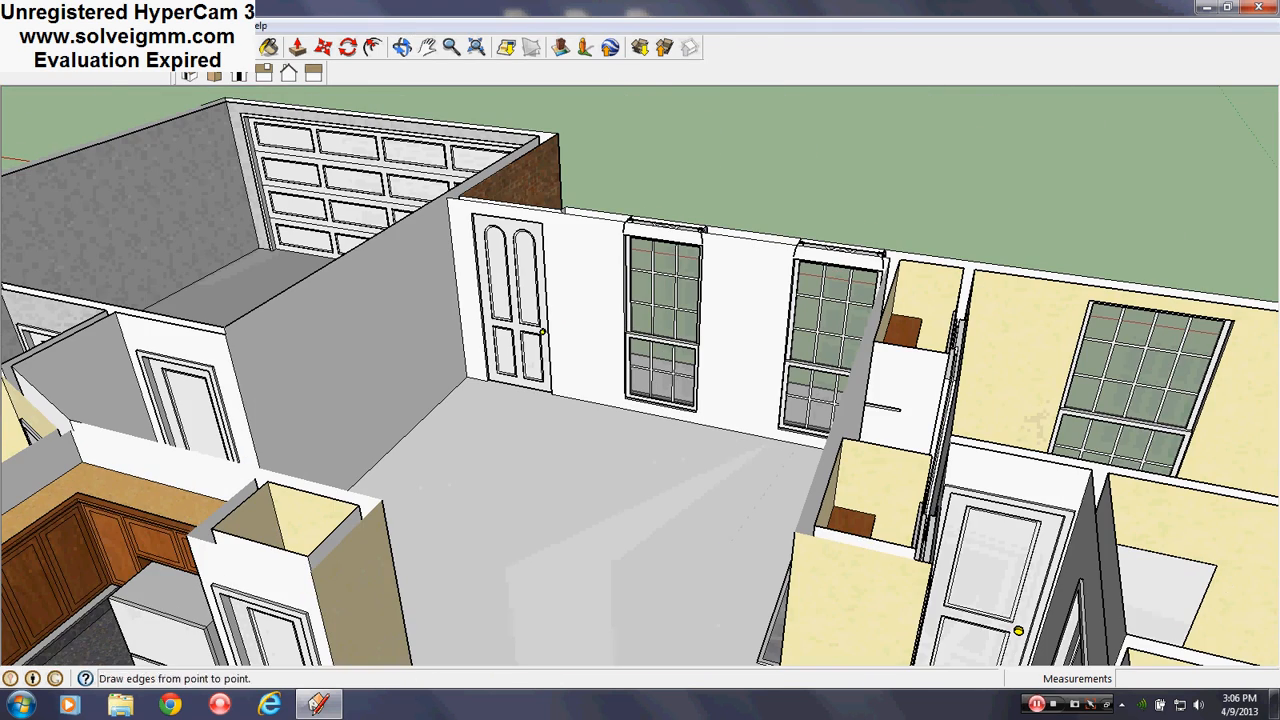
# Copy the second front window to a spot outside the house wall
pyautogui.click(78, 47)
pyautogui.scroll(4, 874, 306)
pyautogui.moveTo(874, 306)
pyautogui.mouseDown(button='middle')
pyautogui.moveTo(574, 386)
pyautogui.moveTo(774, 399)
pyautogui.mouseUp(button='middle')
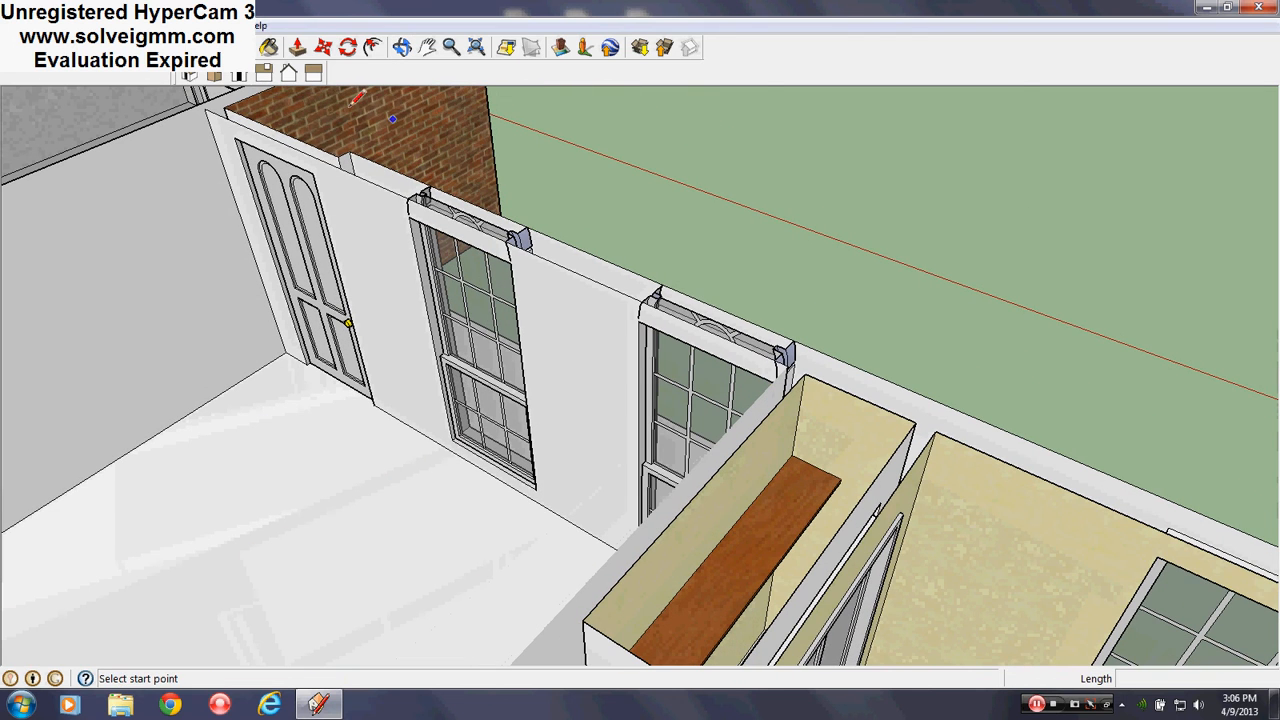
pyautogui.click(323, 47)
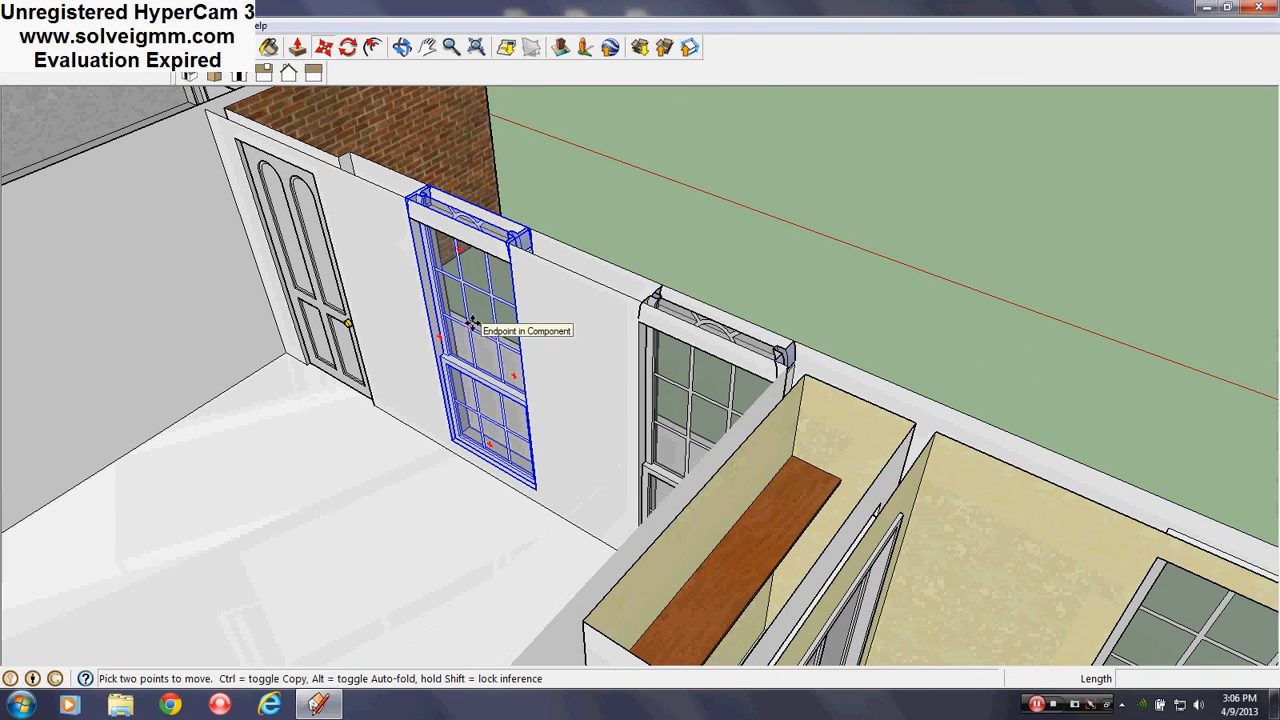
pyautogui.click(472, 323)
pyautogui.moveTo(665, 325); pyautogui.dragTo(296, 394, button='middle')
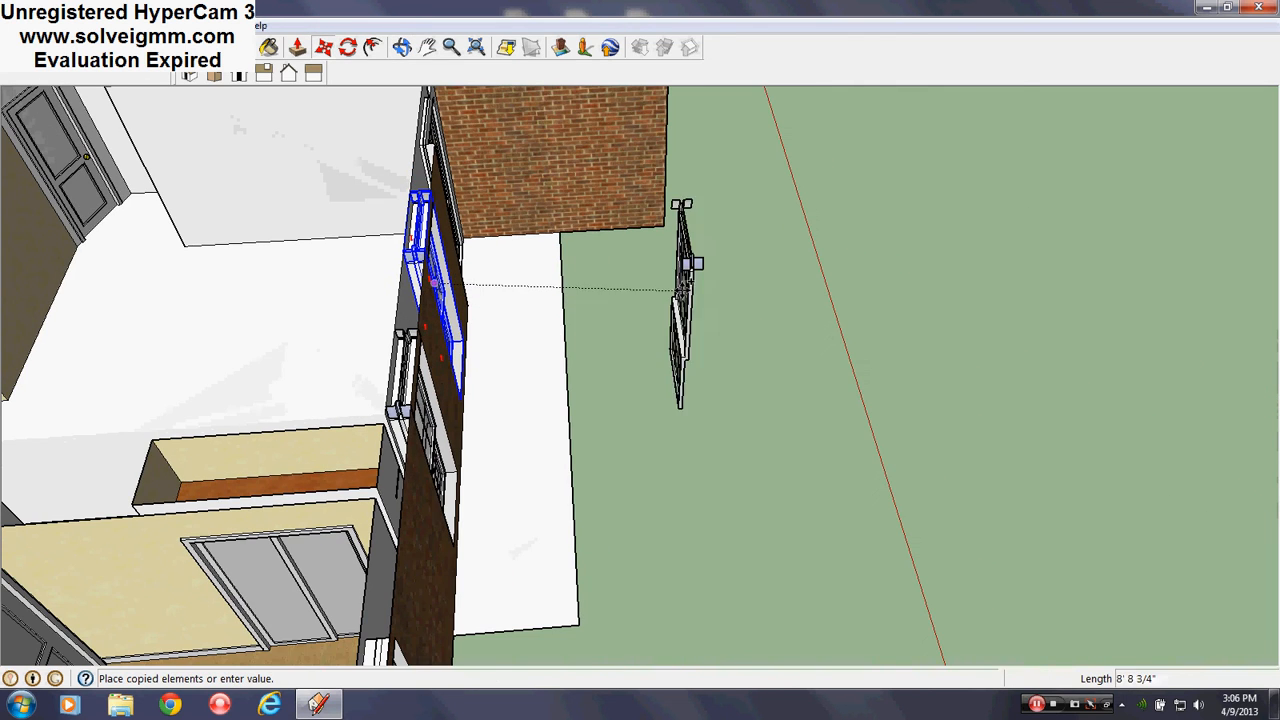
pyautogui.click(699, 267)
pyautogui.moveTo(706, 289); pyautogui.dragTo(163, 194, button='middle')
pyautogui.scroll(-4, 580, 460)
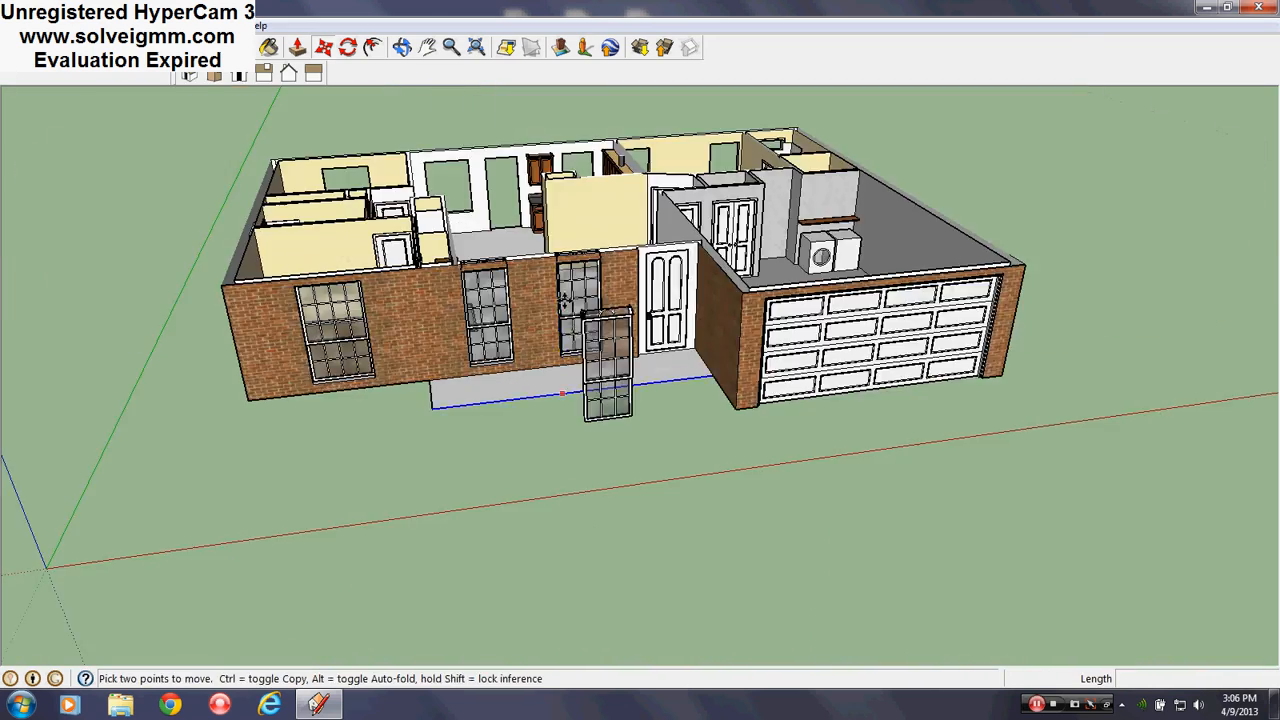
pyautogui.scroll(4, 598, 355)
pyautogui.scroll(3, 680, 244)
pyautogui.moveTo(640, 275); pyautogui.dragTo(691, 299, button='middle')
# Edit the window copy and explode its header into loose geometry
pyautogui.rightClick(746, 300)
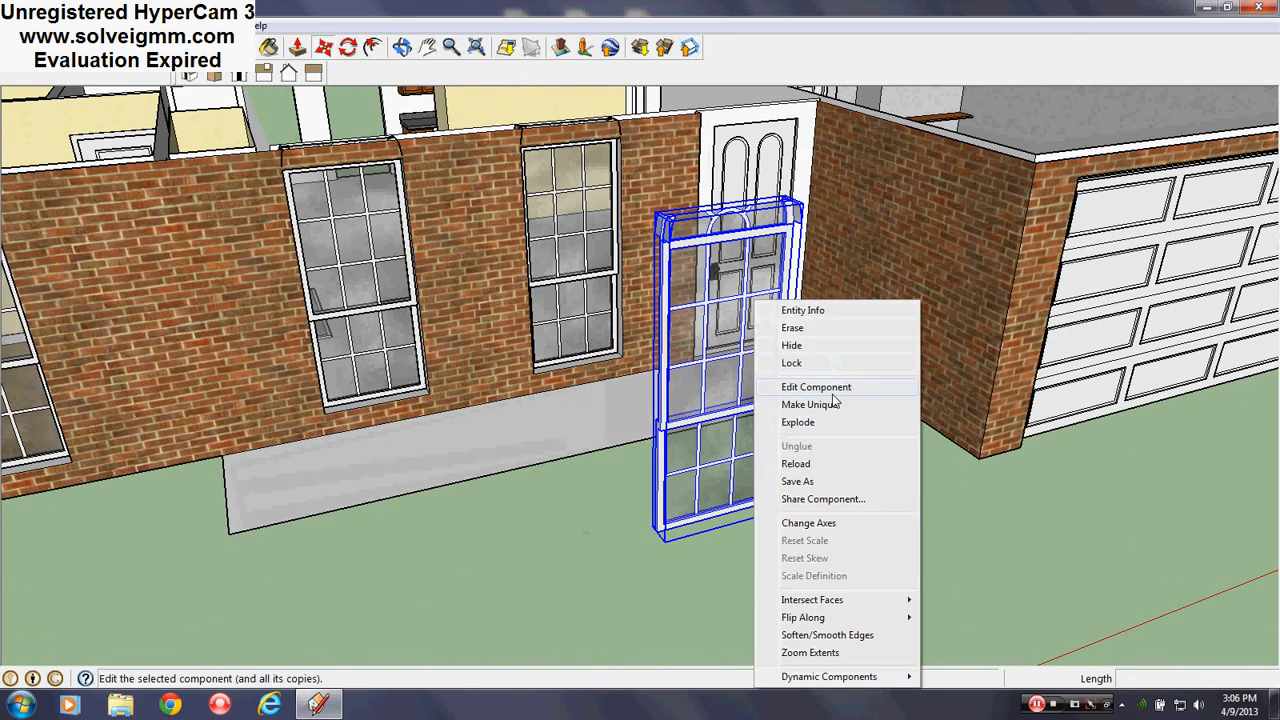
pyautogui.click(830, 387)
pyautogui.scroll(5, 745, 280)
pyautogui.rightClick(740, 270)
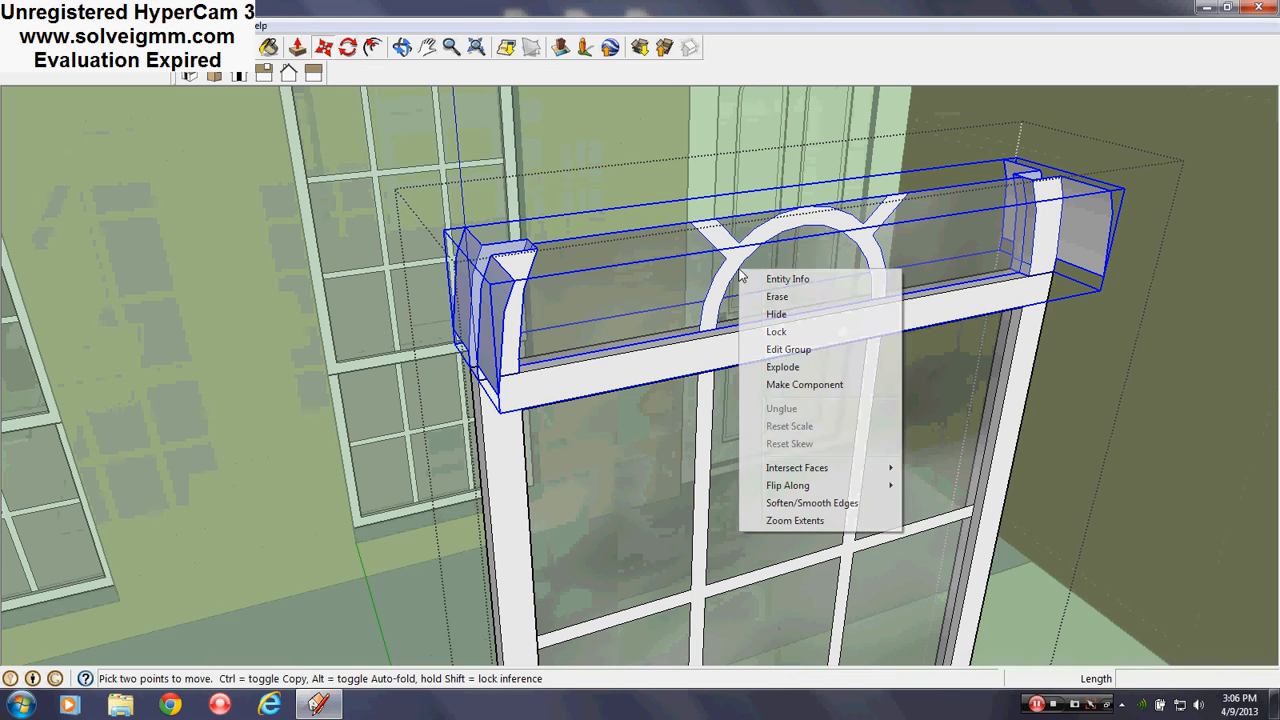
pyautogui.click(783, 367)
pyautogui.rightClick(1136, 313)
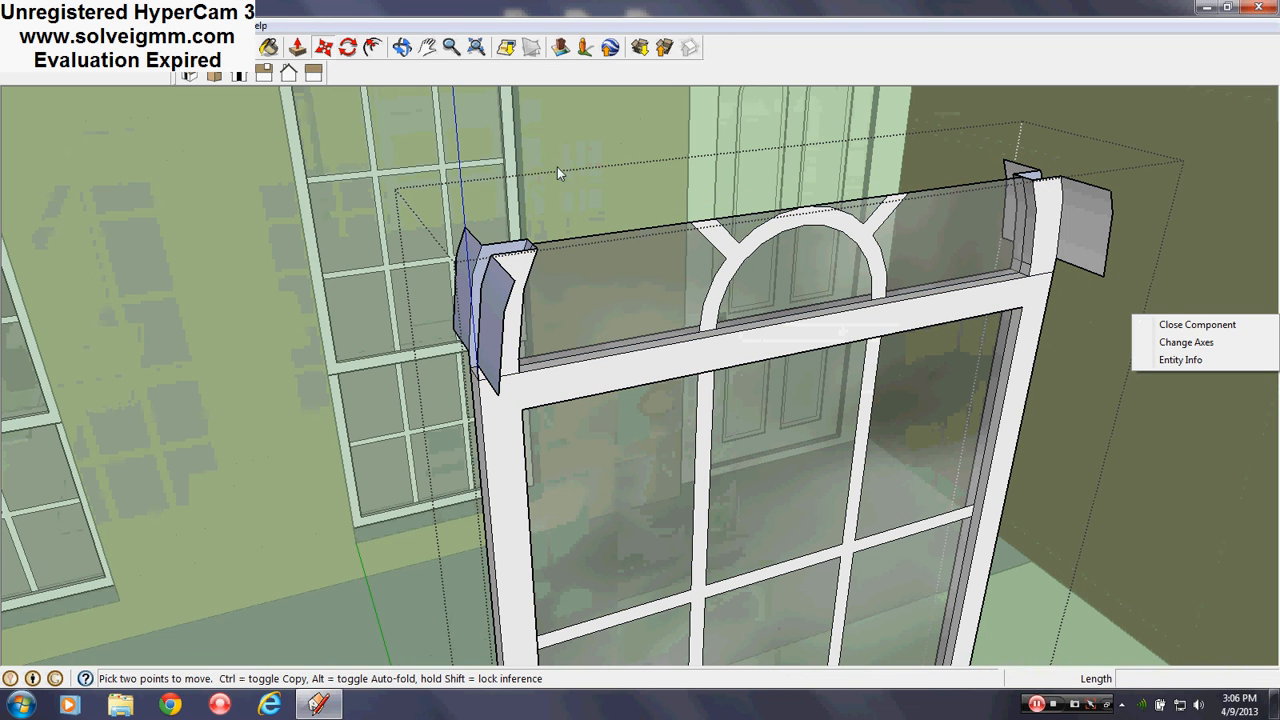
pyautogui.click(20, 47)
# Erase the stray edges and white end face at the header's ends
pyautogui.scroll(2, 680, 358)
pyautogui.moveTo(680, 358); pyautogui.dragTo(415, 292, button='middle')
pyautogui.press('e')
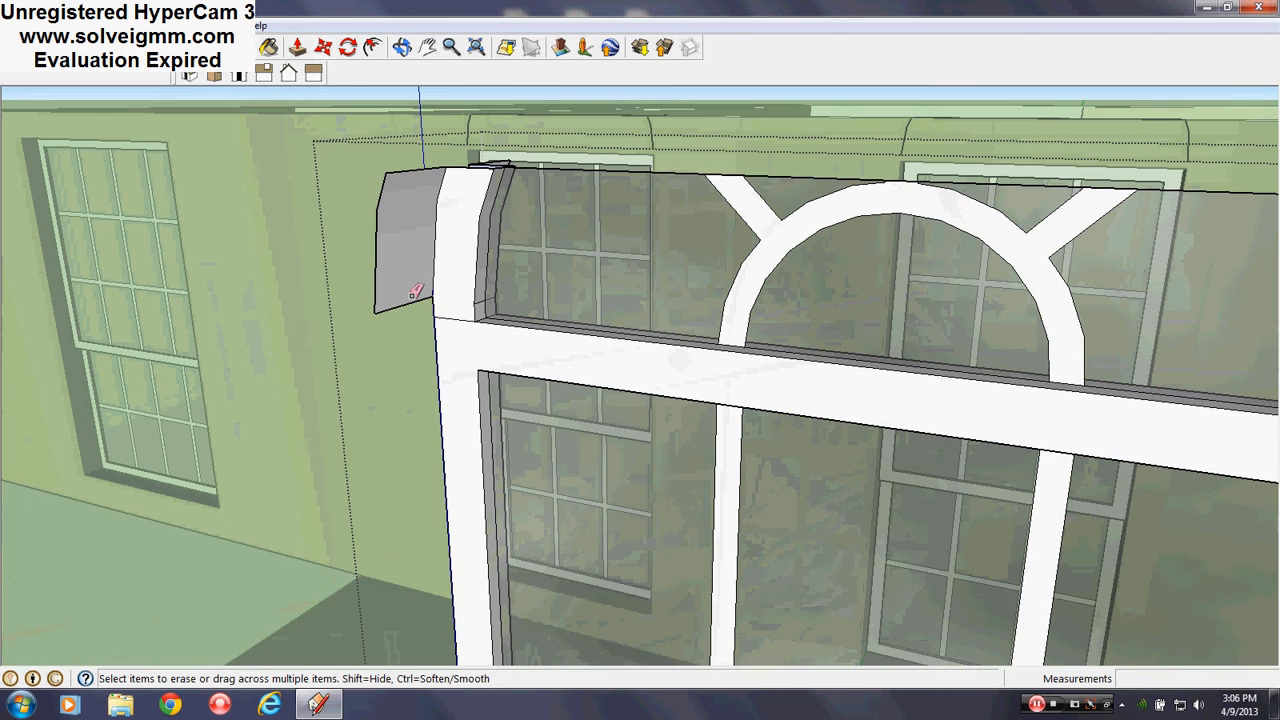
pyautogui.scroll(-5, 256, 212)
pyautogui.scroll(5, 563, 303)
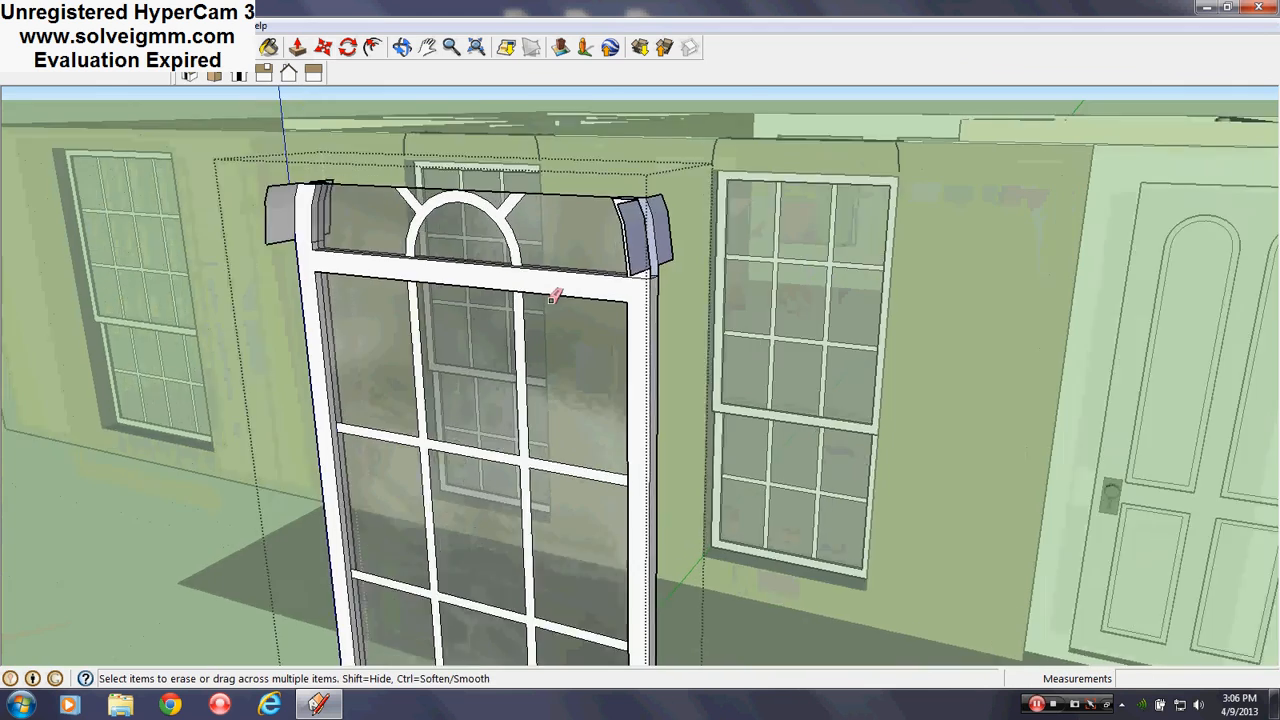
pyautogui.moveTo(563, 303)
pyautogui.mouseDown(button='middle')
pyautogui.moveTo(750, 352)
pyautogui.moveTo(850, 395)
pyautogui.mouseUp(button='middle')
pyautogui.moveTo(740, 245)
pyautogui.mouseDown(button='middle')
pyautogui.moveTo(466, 329)
pyautogui.moveTo(788, 356)
pyautogui.mouseUp(button='middle')
pyautogui.click(375, 394)
pyautogui.moveTo(429, 396)
pyautogui.mouseDown(button='middle')
pyautogui.moveTo(797, 289)
pyautogui.moveTo(900, 296)
pyautogui.mouseUp(button='middle')
pyautogui.scroll(-1, 520, 388)
pyautogui.scroll(5, 831, 349)
pyautogui.moveTo(831, 349)
pyautogui.mouseDown(button='middle')
pyautogui.moveTo(607, 328)
pyautogui.moveTo(651, 379)
pyautogui.mouseUp(button='middle')
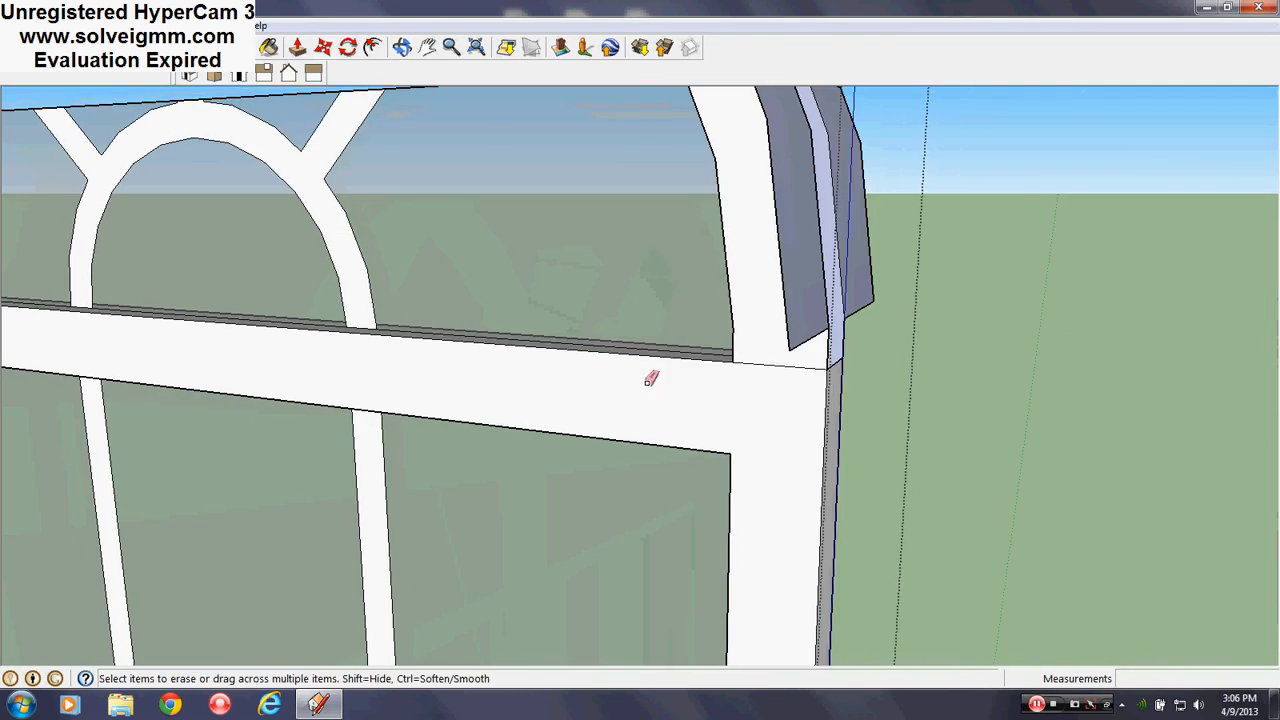
pyautogui.moveTo(771, 371)
pyautogui.mouseDown(button='middle')
pyautogui.moveTo(757, 377)
pyautogui.moveTo(760, 446)
pyautogui.mouseUp(button='middle')
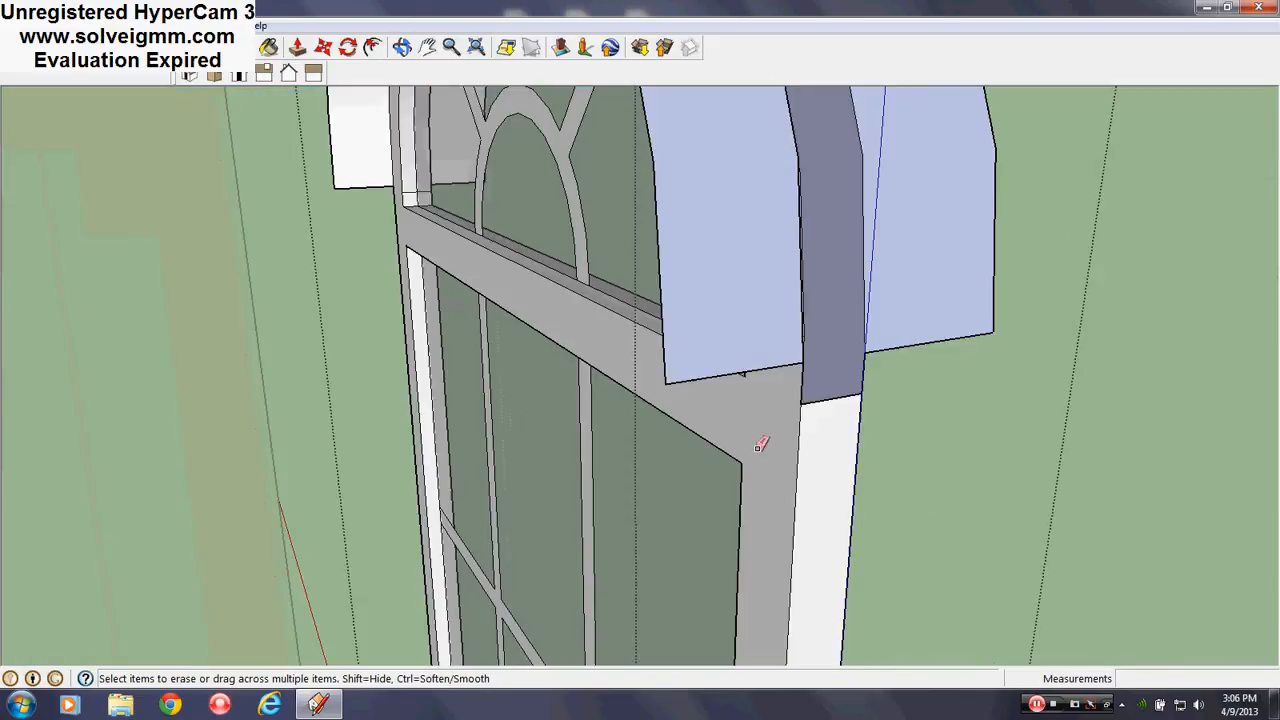
pyautogui.click(834, 392)
# Erase the edge and side face at the frame's bottom left corner
pyautogui.moveTo(834, 392)
pyautogui.mouseDown(button='middle')
pyautogui.moveTo(780, 537)
pyautogui.moveTo(637, 251)
pyautogui.mouseUp(button='middle')
pyautogui.keyDown('shift'); pyautogui.moveTo(634, 600); pyautogui.dragTo(638, 250, button='middle'); pyautogui.keyUp('shift')
pyautogui.scroll(1, 640, 534)
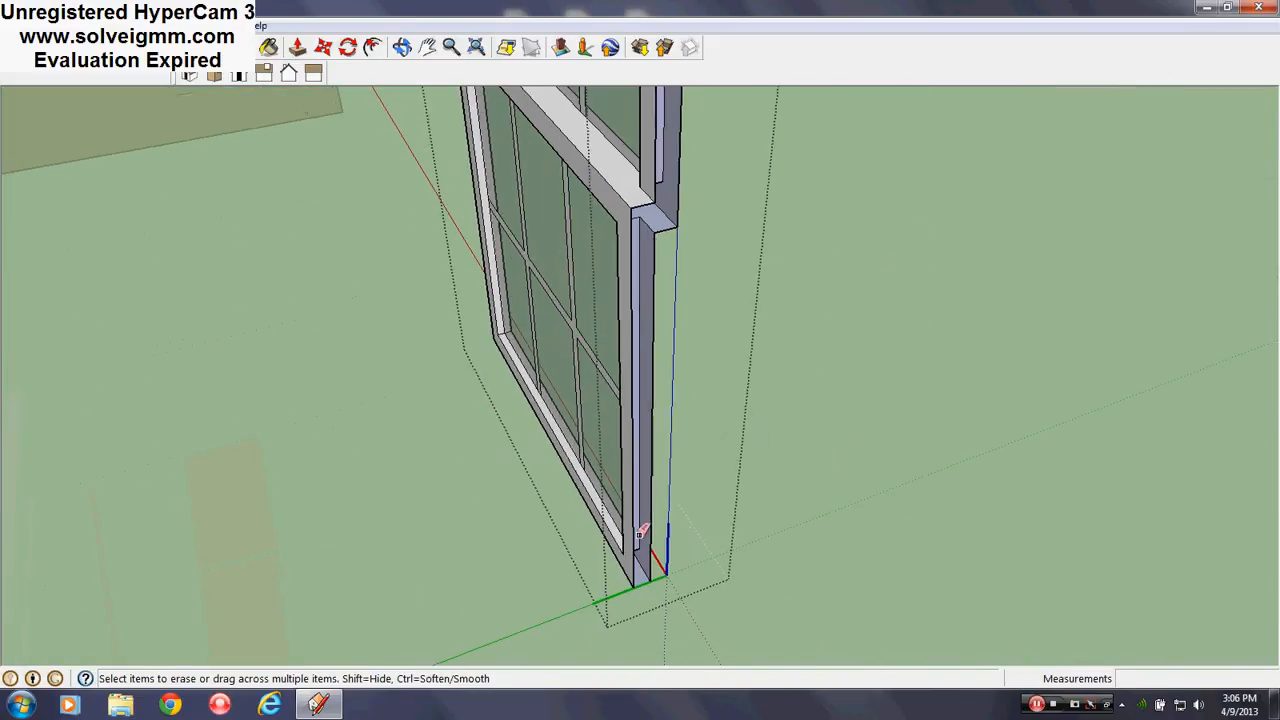
pyautogui.scroll(1, 641, 531)
pyautogui.moveTo(648, 623); pyautogui.dragTo(703, 472, button='middle')
pyautogui.click(671, 527)
# Orbit around the window to review the cleaned corner pieces
pyautogui.keyDown('shift'); pyautogui.moveTo(704, 240); pyautogui.dragTo(701, 708, button='middle'); pyautogui.keyUp('shift')
pyautogui.keyDown('shift'); pyautogui.moveTo(704, 300); pyautogui.dragTo(670, 610, button='middle'); pyautogui.keyUp('shift')
pyautogui.scroll(-5, 673, 366)
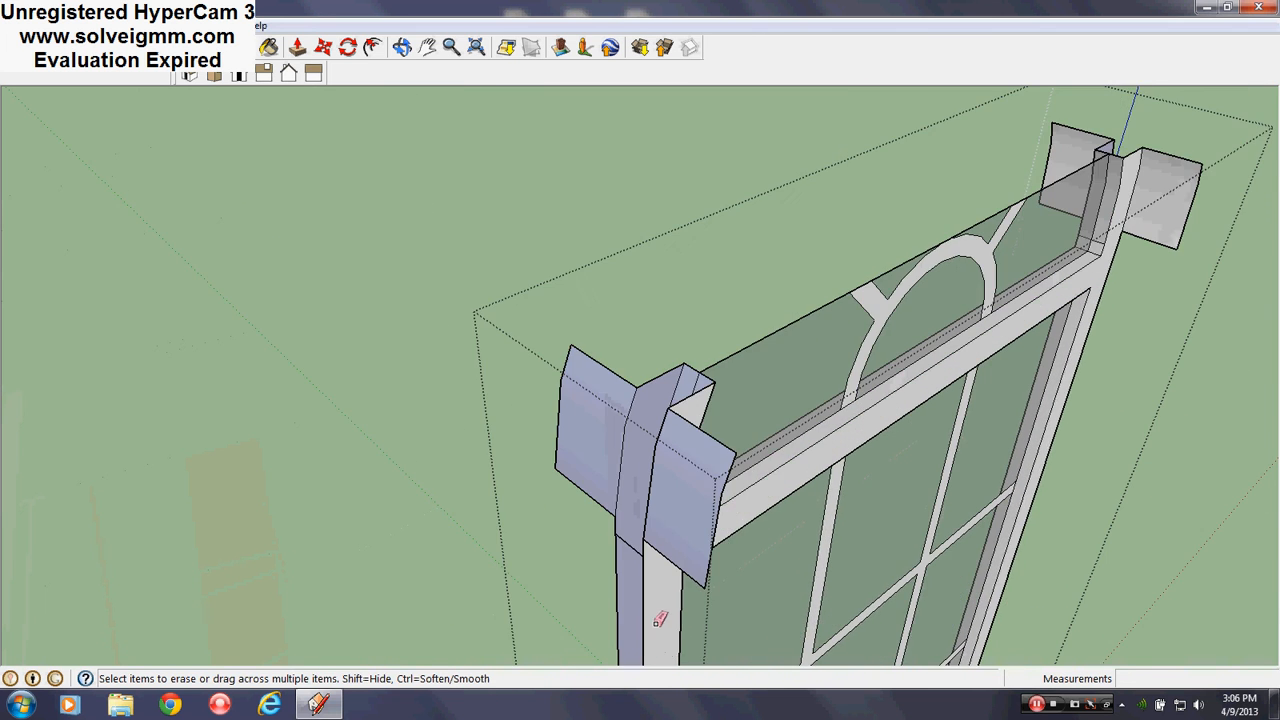
pyautogui.scroll(4, 608, 471)
pyautogui.moveTo(600, 452)
pyautogui.mouseDown(button='middle')
pyautogui.moveTo(786, 457)
pyautogui.moveTo(557, 486)
pyautogui.moveTo(837, 491)
pyautogui.moveTo(897, 553)
pyautogui.moveTo(489, 417)
pyautogui.moveTo(556, 443)
pyautogui.mouseUp(button='middle')
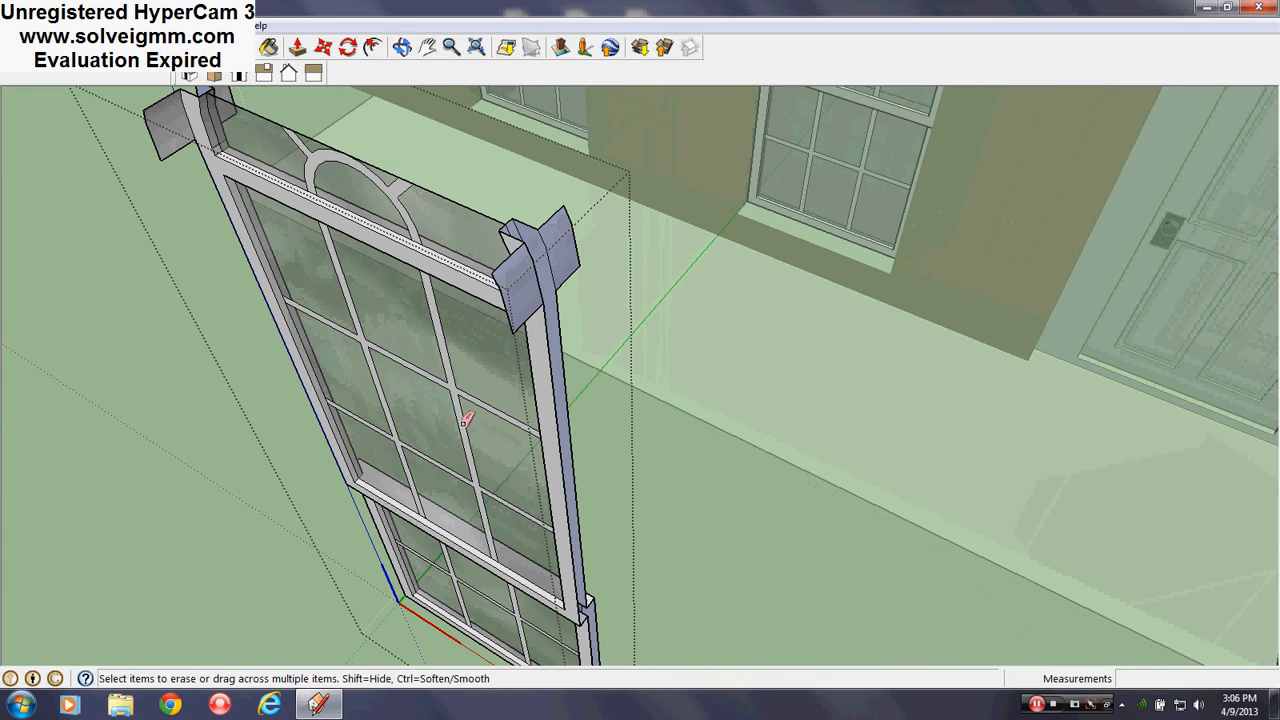
pyautogui.moveTo(465, 420)
pyautogui.mouseDown(button='middle')
pyautogui.moveTo(663, 366)
pyautogui.moveTo(857, 357)
pyautogui.moveTo(830, 470)
pyautogui.mouseUp(button='middle')
pyautogui.scroll(-3, 817, 505)
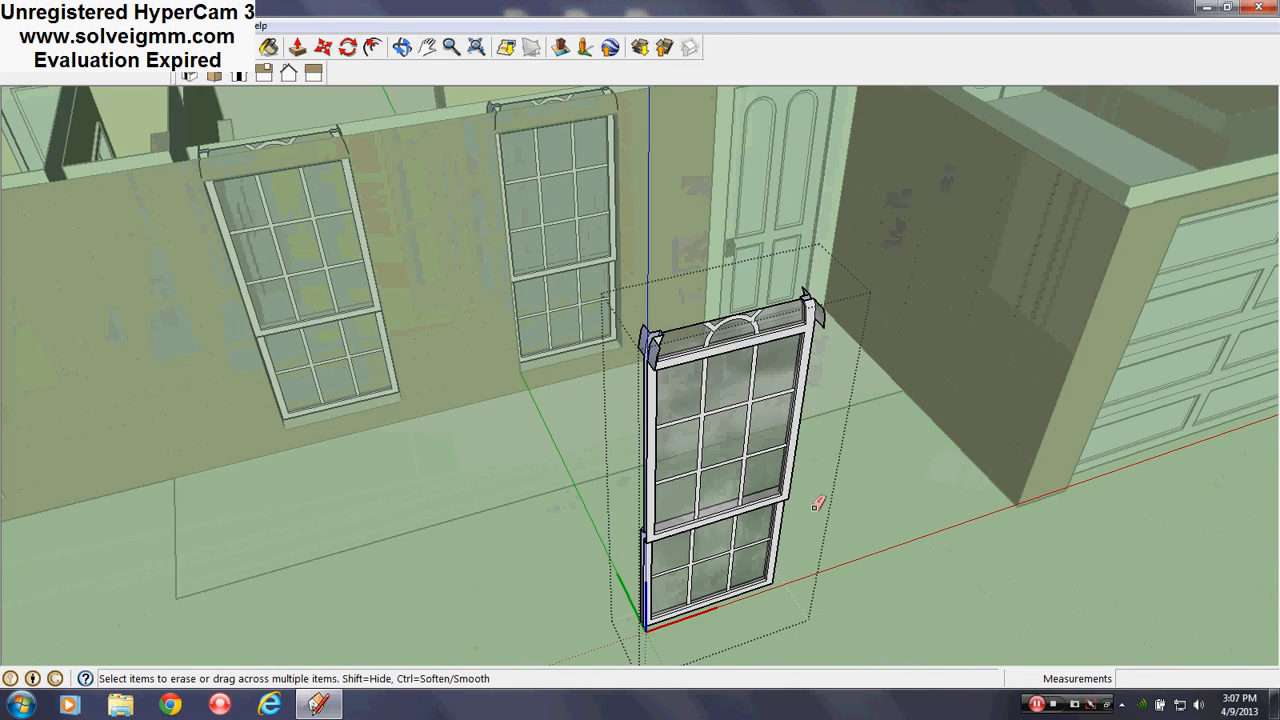
# Close the window component and orbit in to the front wall windows
pyautogui.rightClick(893, 461)
pyautogui.click(930, 467)
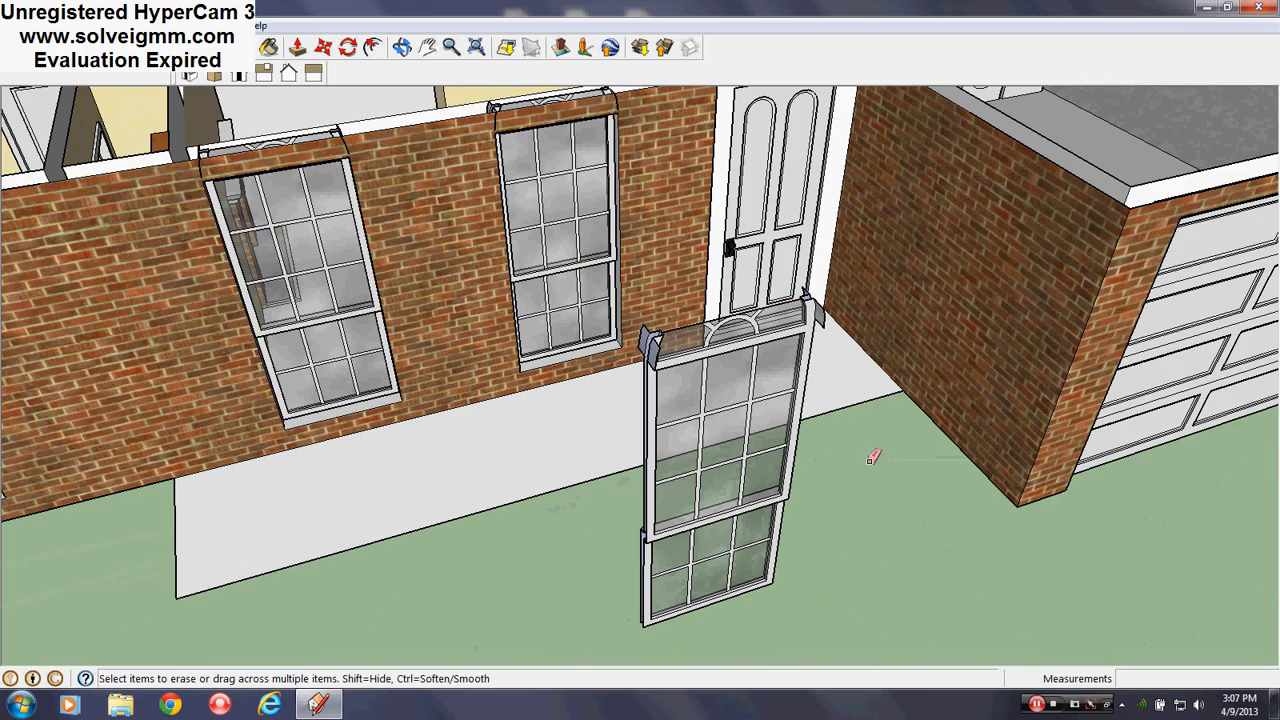
pyautogui.press('l')
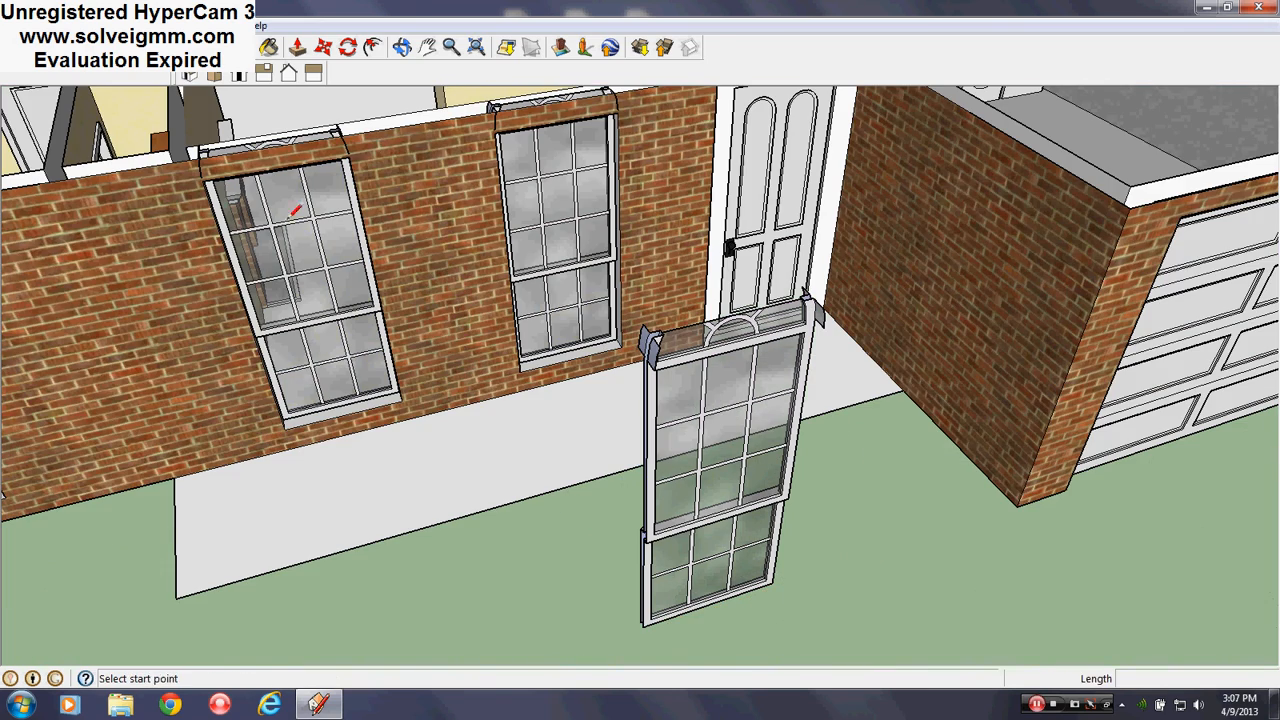
pyautogui.moveTo(504, 259); pyautogui.dragTo(502, 316, button='middle')
pyautogui.moveTo(606, 448)
pyautogui.mouseDown(button='middle')
pyautogui.moveTo(766, 337)
pyautogui.moveTo(735, 458)
pyautogui.mouseUp(button='middle')
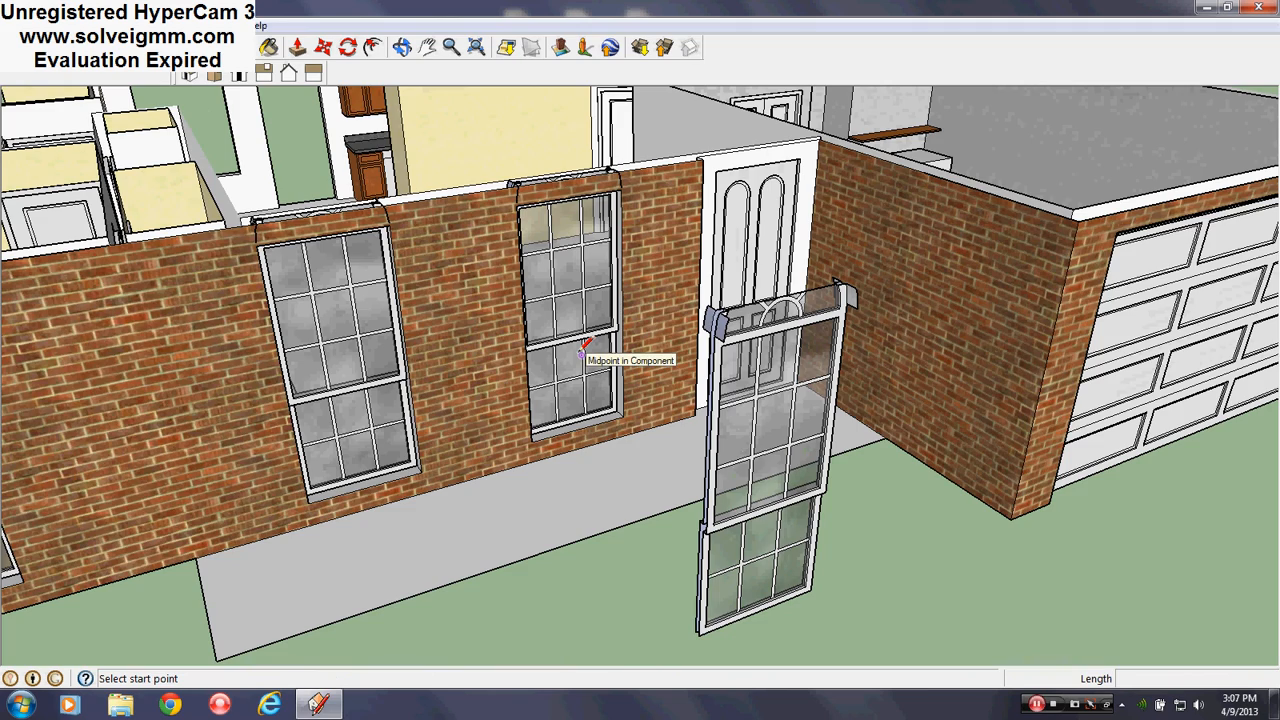
pyautogui.scroll(3, 549, 220)
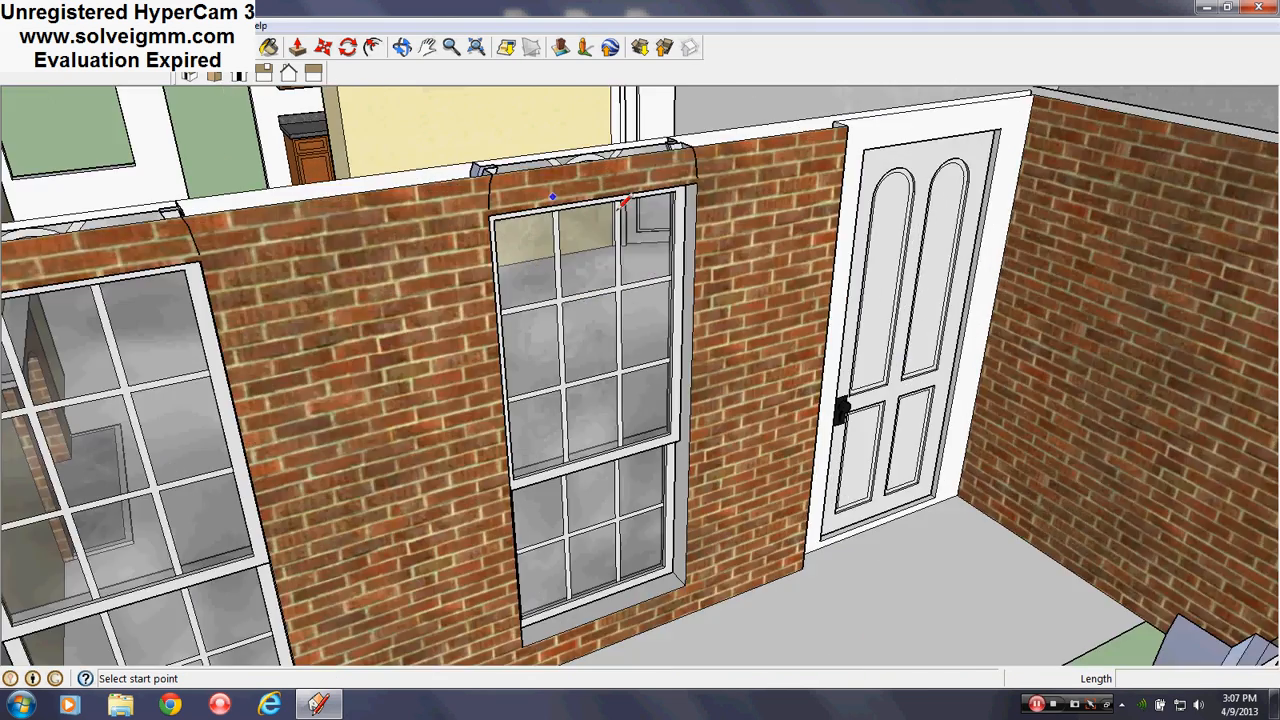
pyautogui.scroll(3, 672, 182)
pyautogui.moveTo(640, 195); pyautogui.dragTo(267, 314, button='middle')
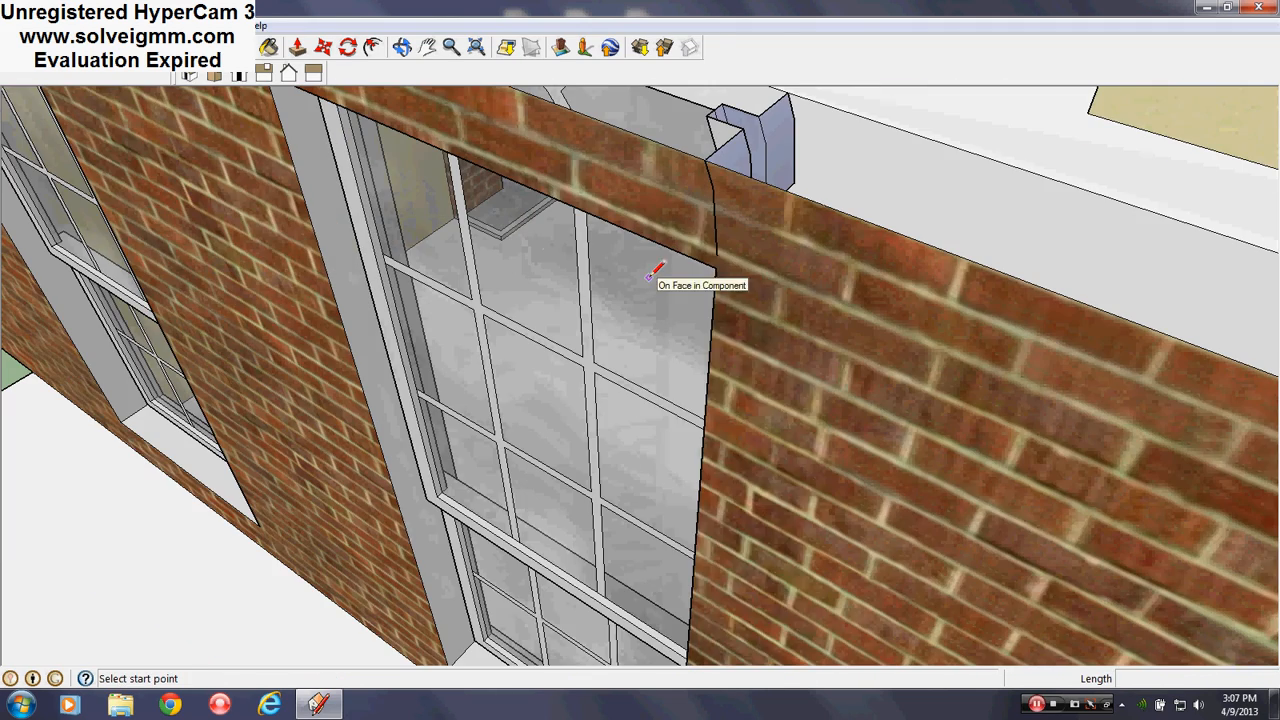
# Open the free-standing arched window for editing and view its header corner piece
pyautogui.rightClick(648, 278)
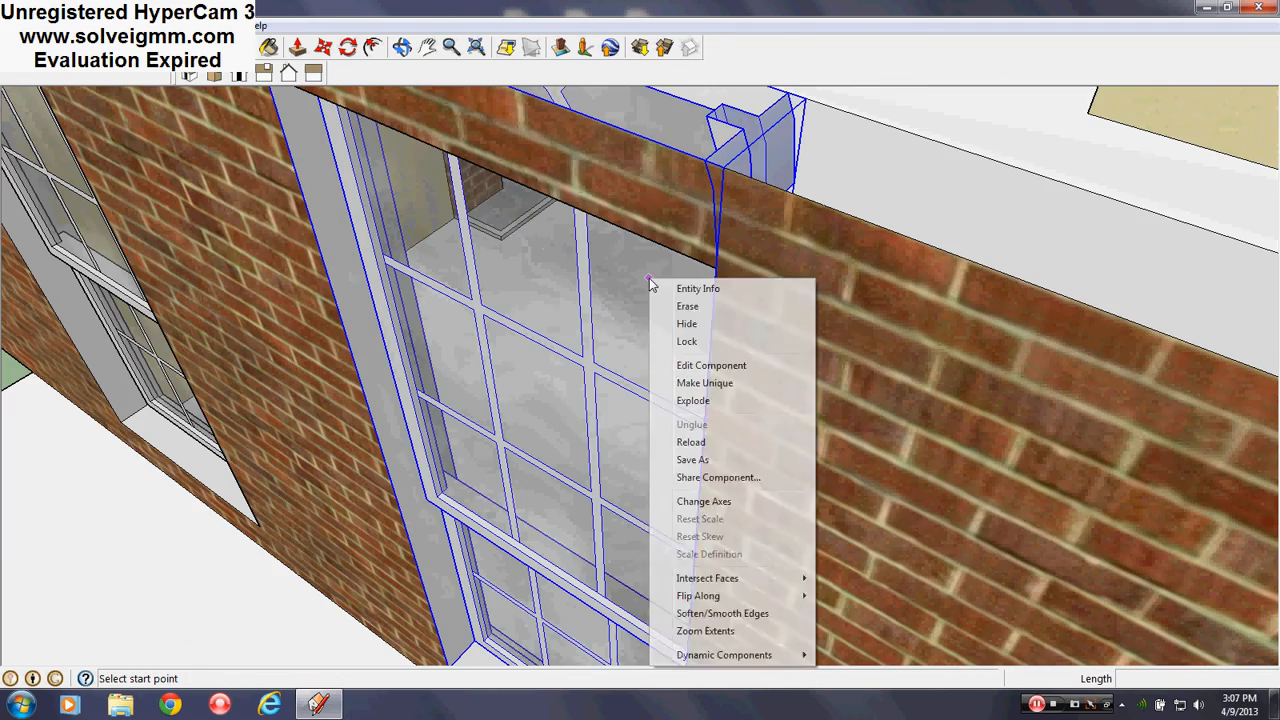
pyautogui.click(721, 381)
pyautogui.scroll(-5, 805, 178)
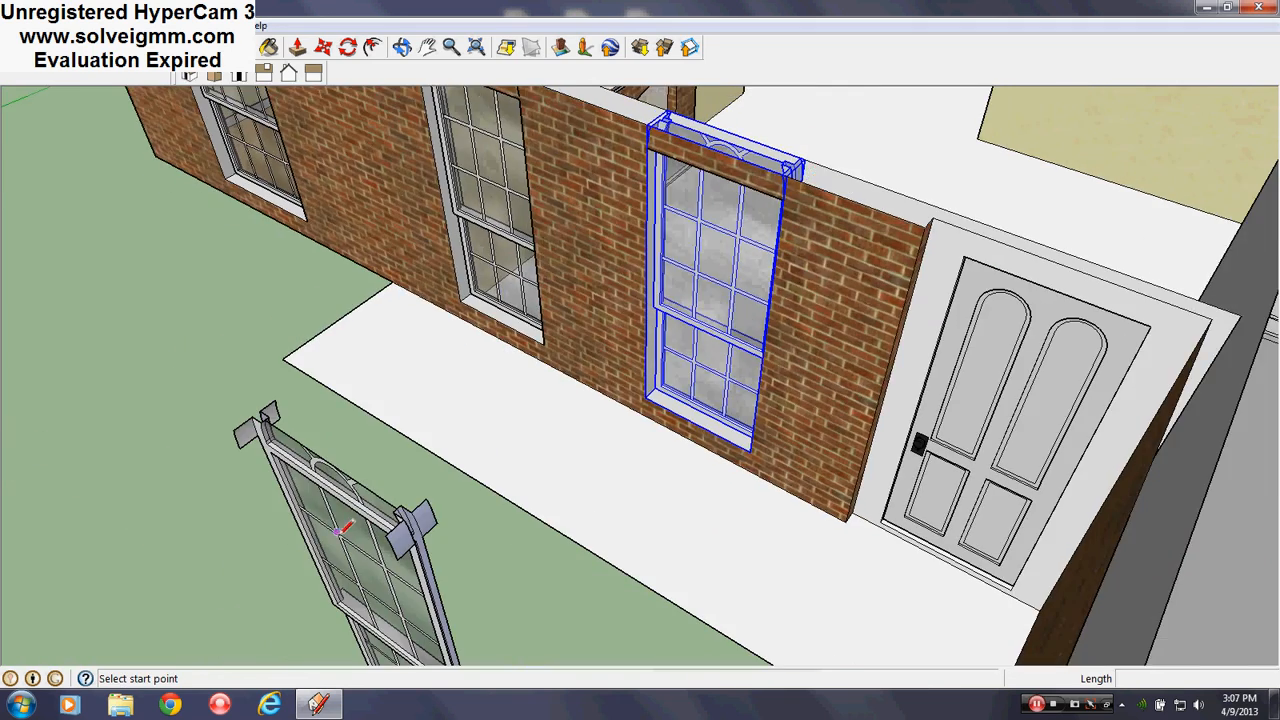
pyautogui.scroll(3, 337, 532)
pyautogui.moveTo(337, 532); pyautogui.dragTo(331, 476, button='middle')
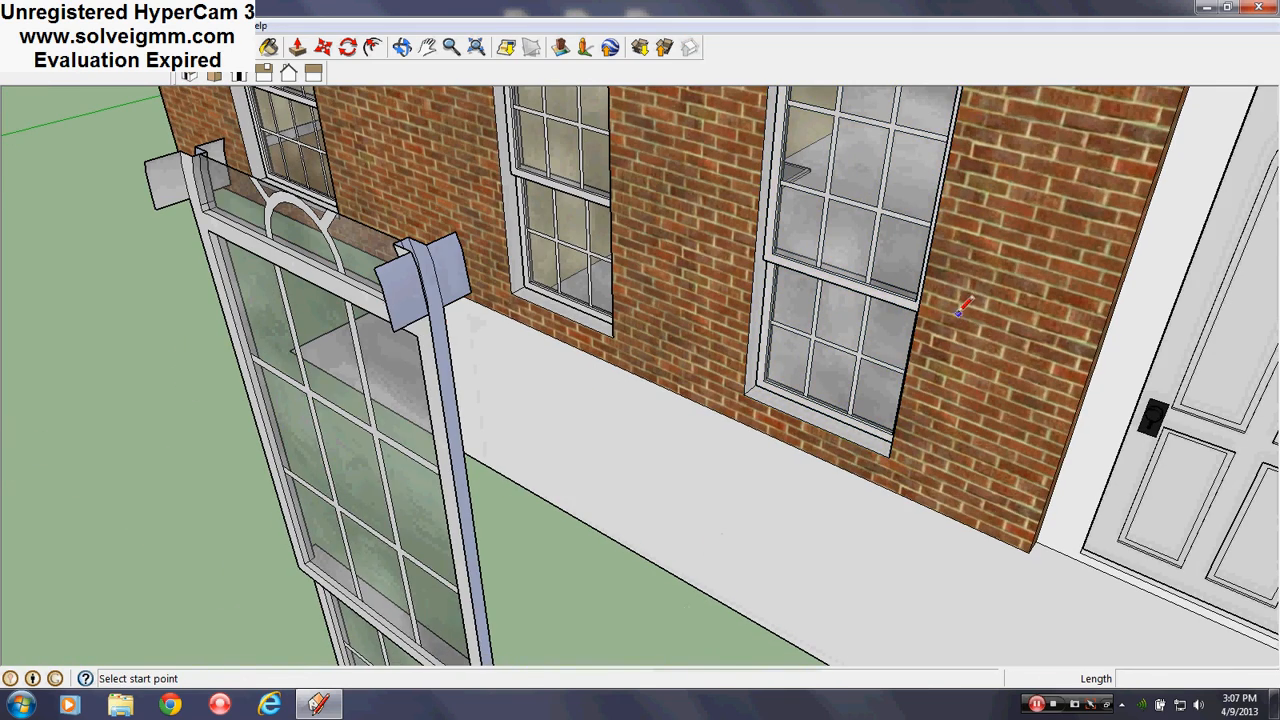
pyautogui.rightClick(360, 292)
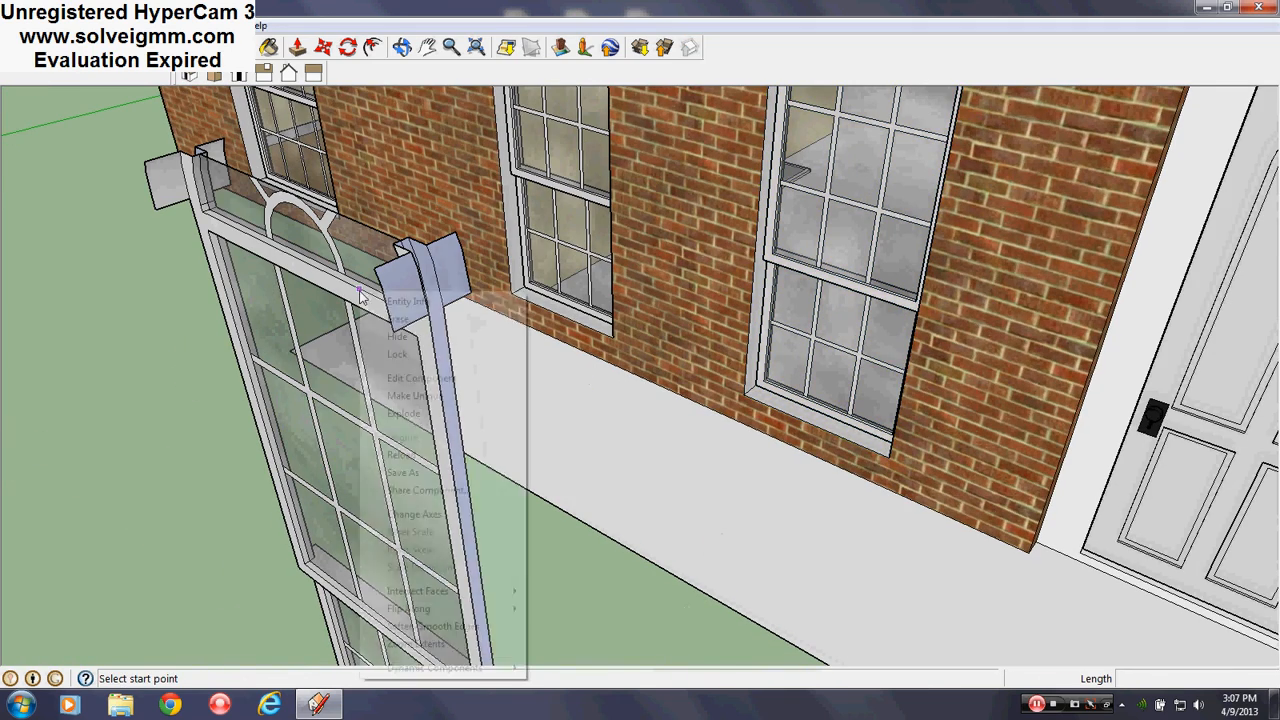
pyautogui.click(452, 377)
pyautogui.scroll(5, 389, 334)
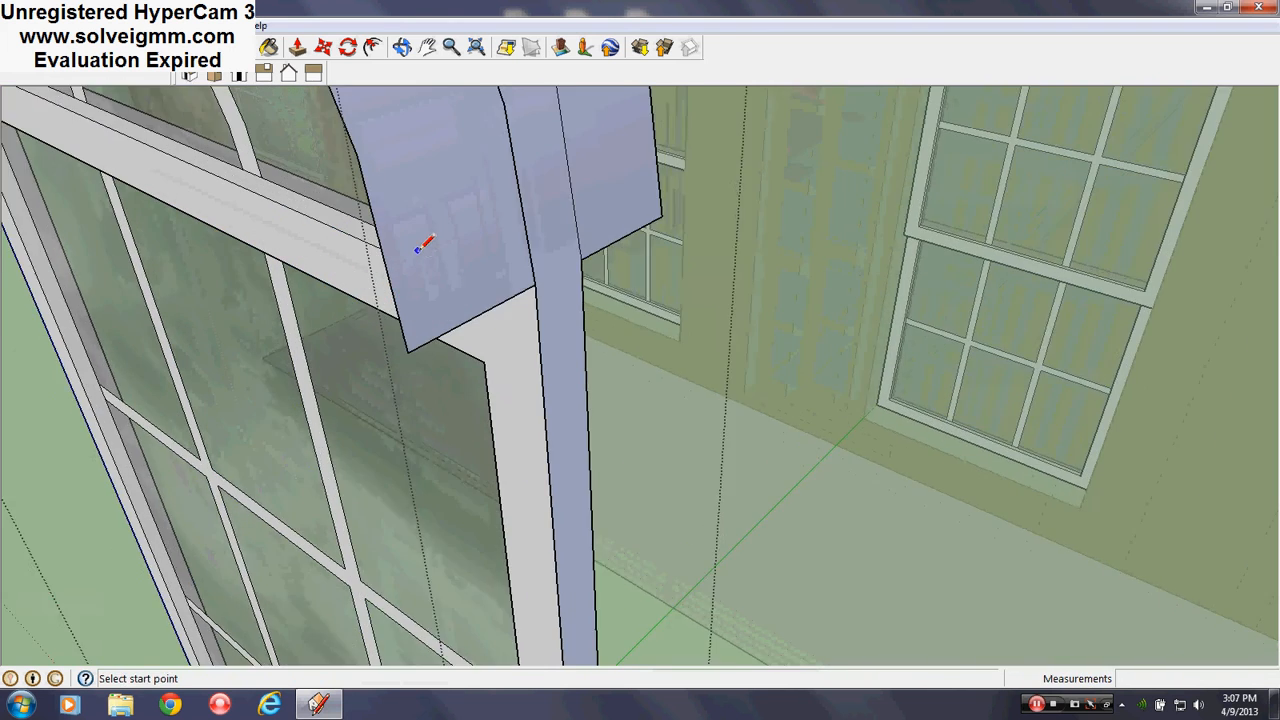
pyautogui.moveTo(423, 240); pyautogui.dragTo(470, 168, button='middle')
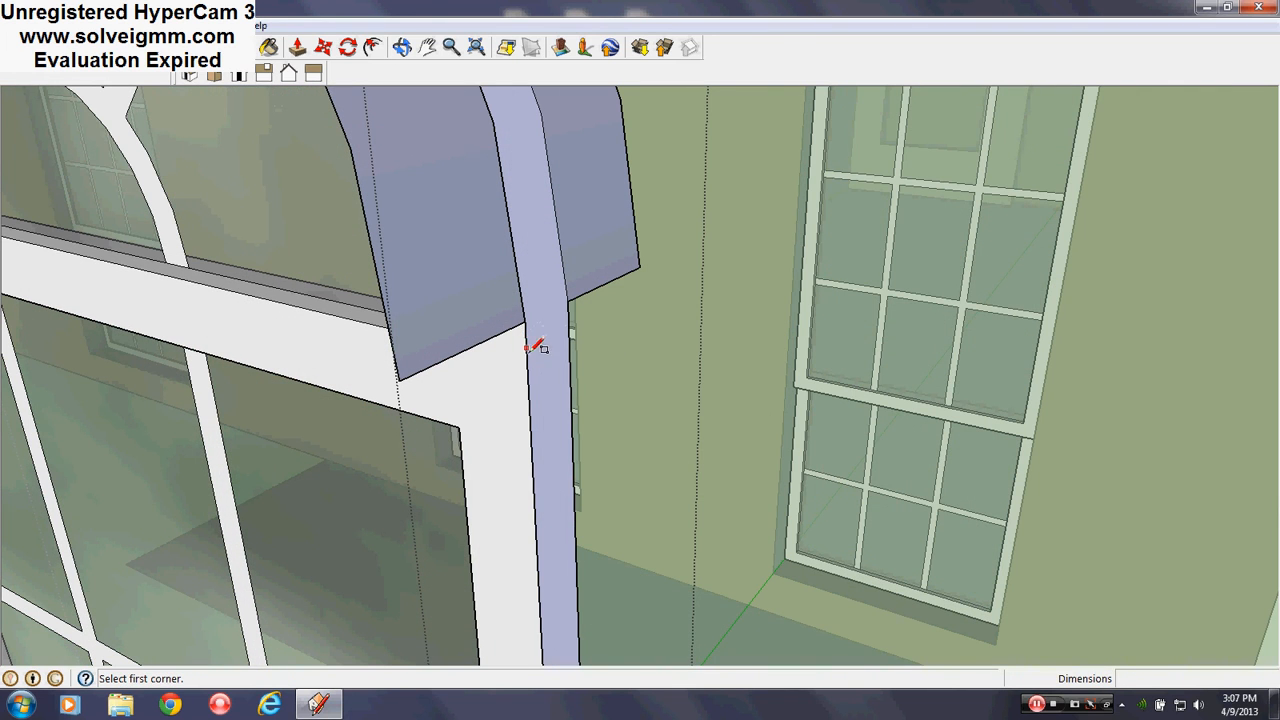
pyautogui.moveTo(472, 293); pyautogui.dragTo(731, 233, button='middle')
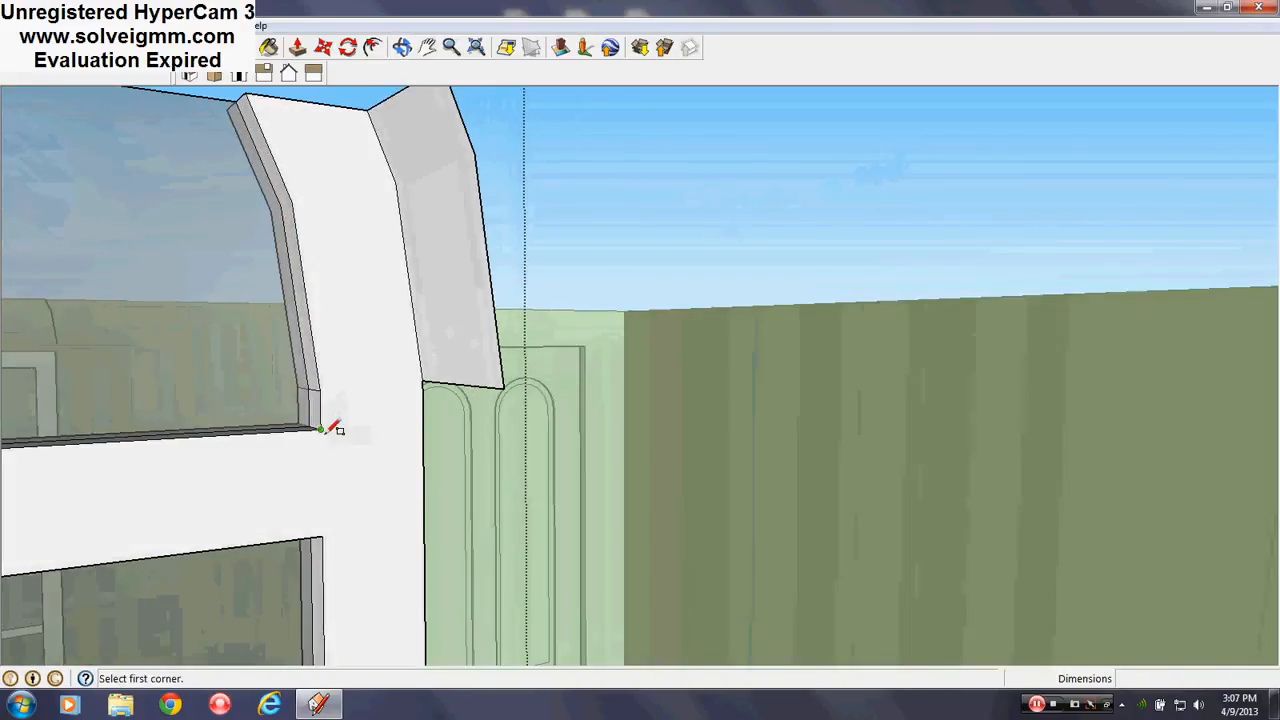
pyautogui.scroll(-5, 707, 386)
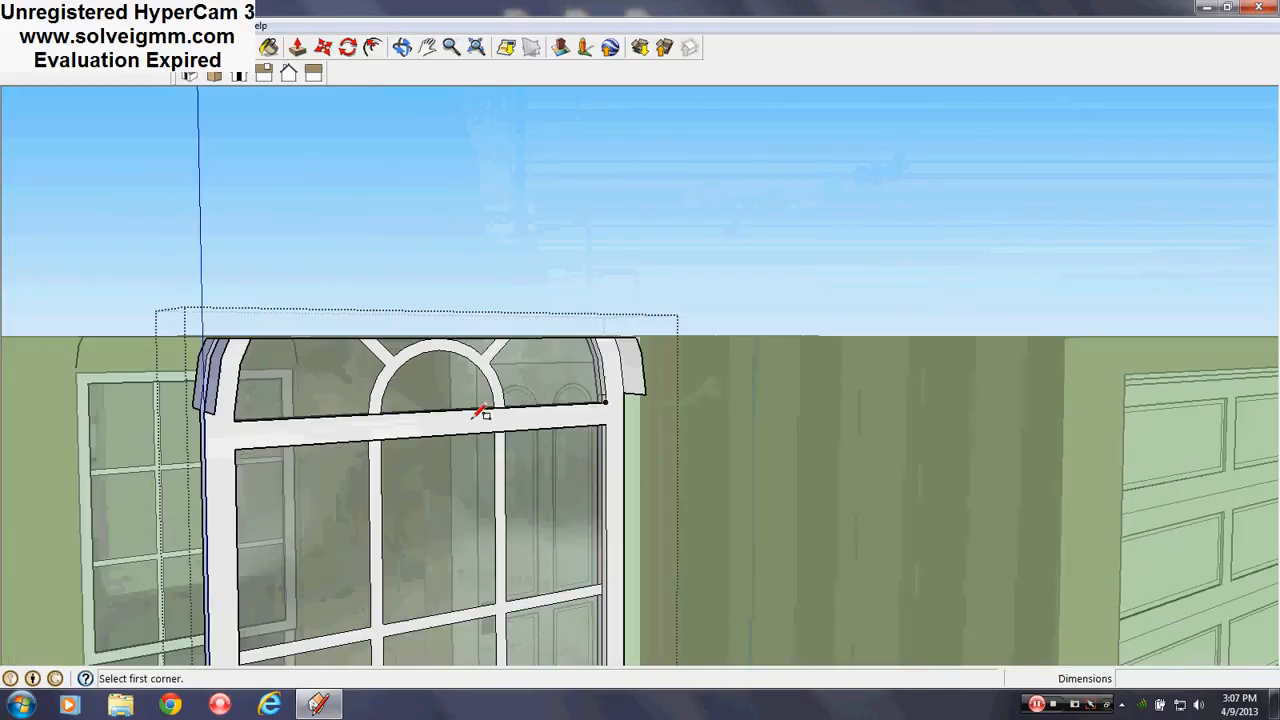
pyautogui.scroll(3, 482, 400)
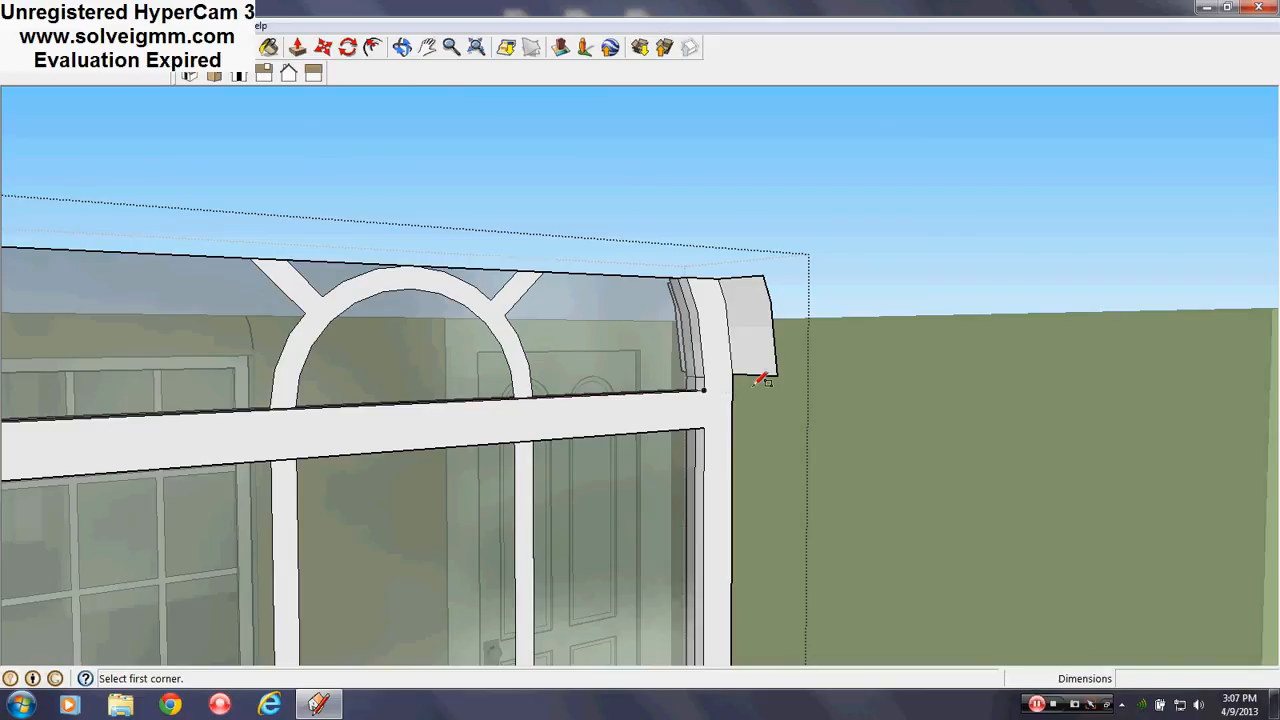
# Draw two rectangles from the crossbar to the header piece's edge, closing the corner gap
pyautogui.click(705, 390)
pyautogui.scroll(2, 708, 389)
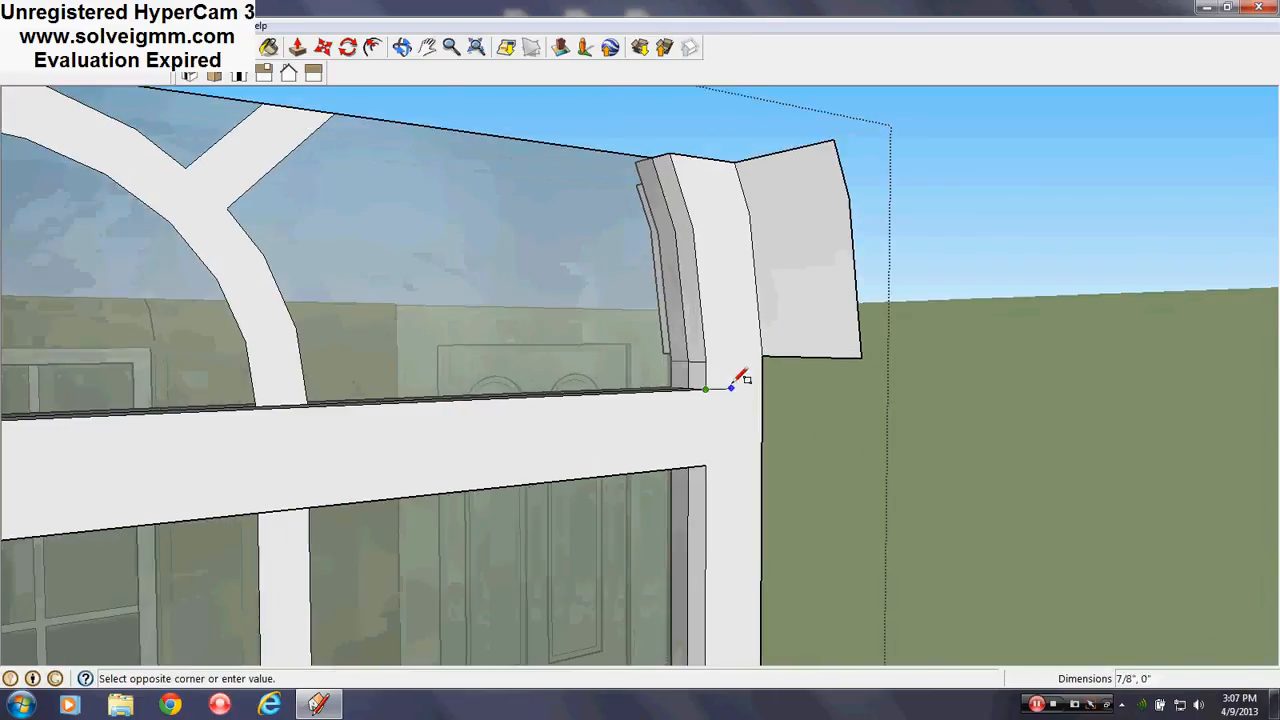
pyautogui.press('Escape')
pyautogui.scroll(3, 731, 386)
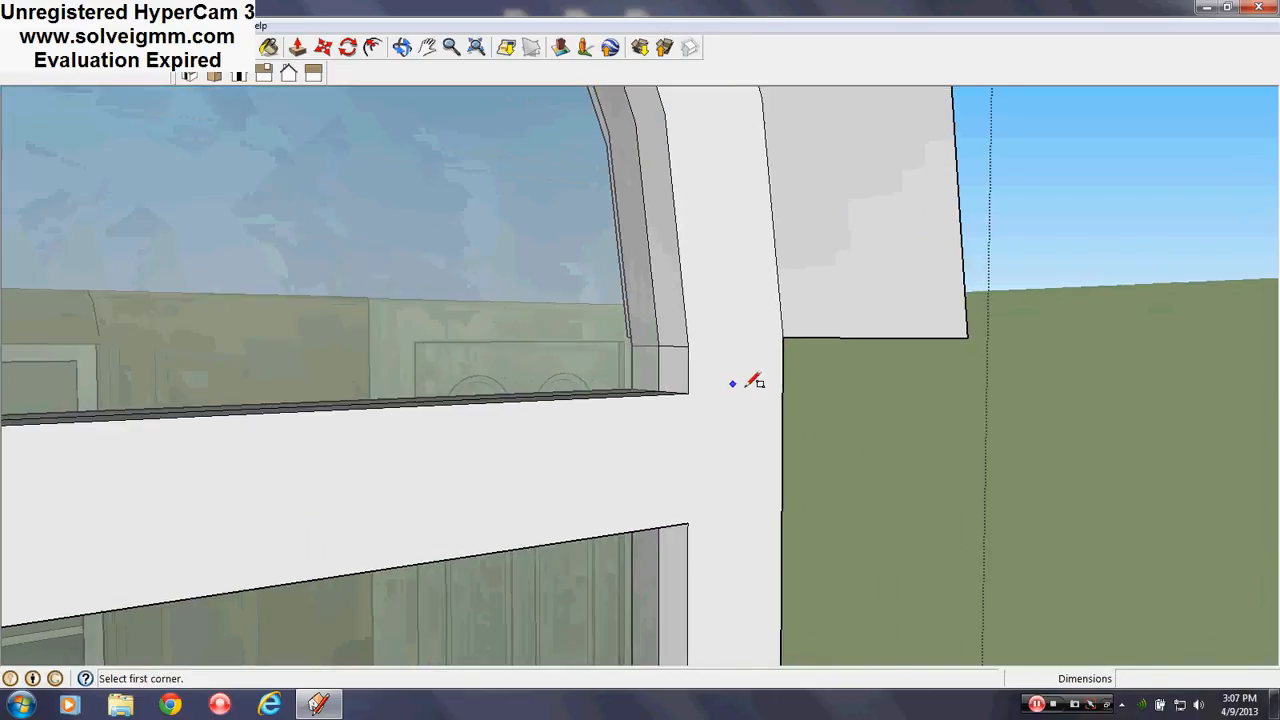
pyautogui.click(687, 392)
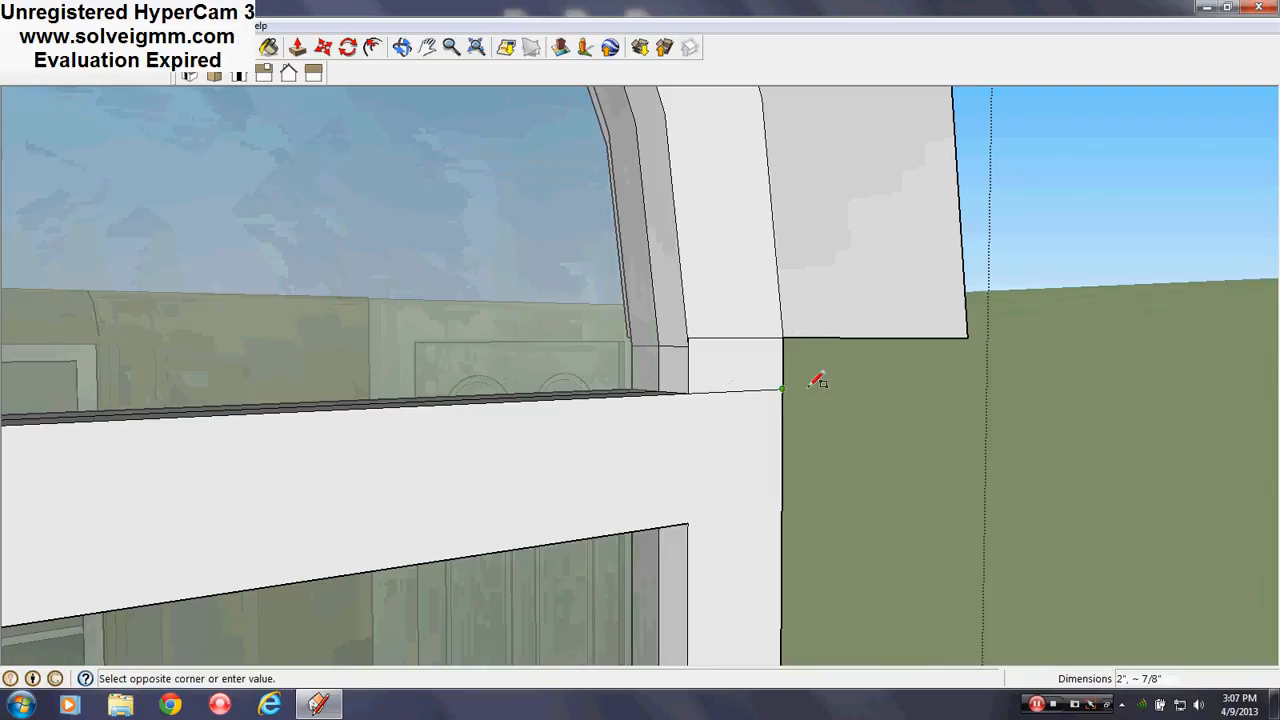
pyautogui.click(966, 329)
pyautogui.moveTo(963, 329)
pyautogui.mouseDown(button='middle')
pyautogui.moveTo(919, 406)
pyautogui.moveTo(811, 361)
pyautogui.mouseUp(button='middle')
pyautogui.click(766, 364)
pyautogui.click(969, 347)
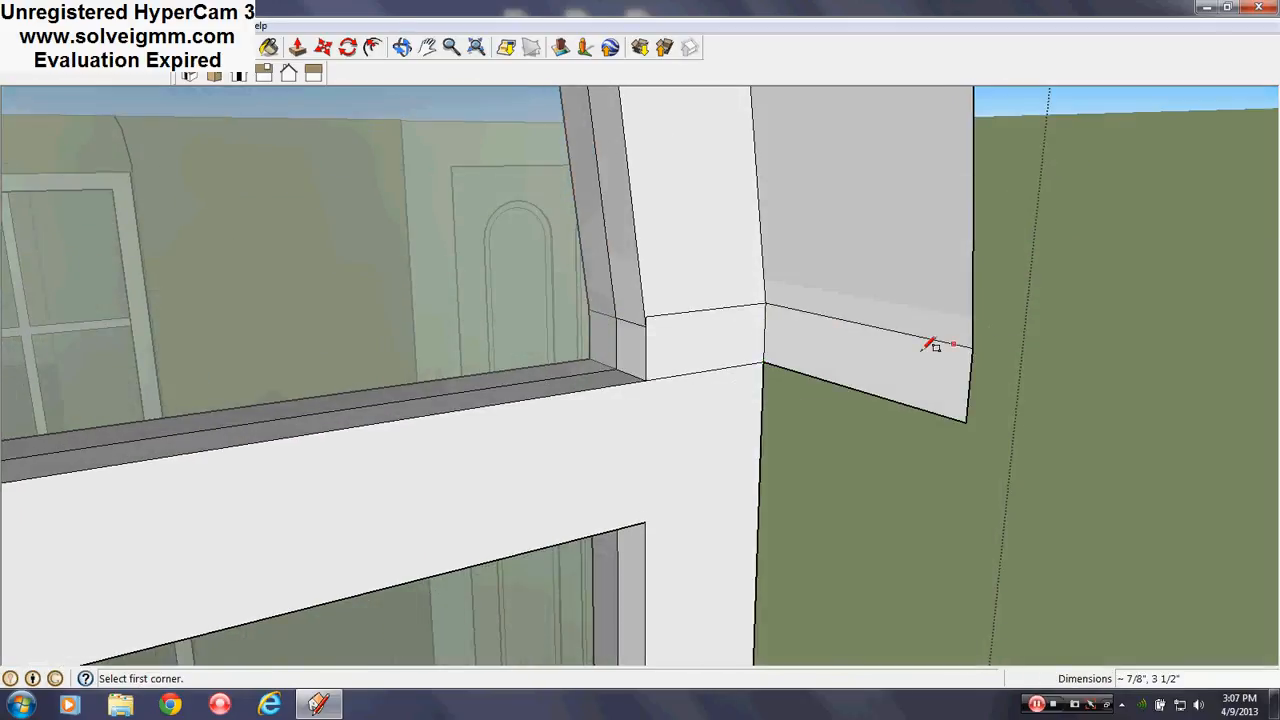
# Erase an edge beside the new corner face, then undo that erase
pyautogui.press('e')
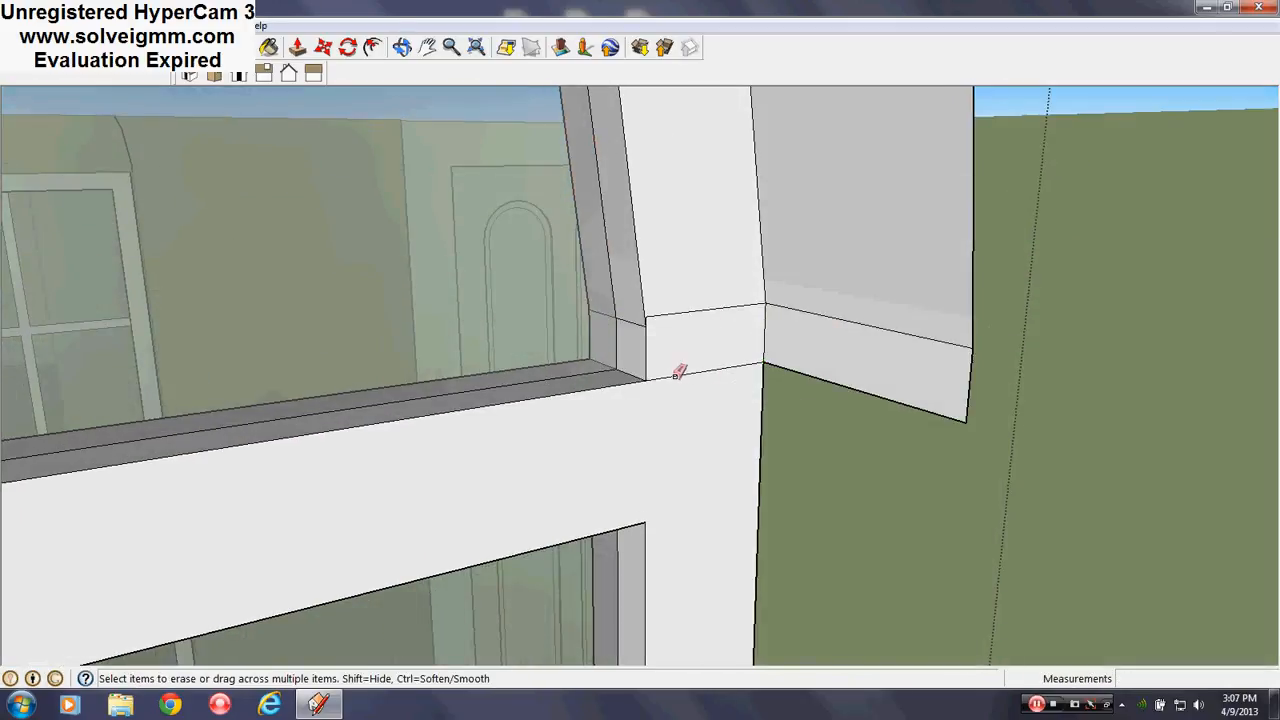
pyautogui.click(647, 319)
pyautogui.scroll(2, 629, 325)
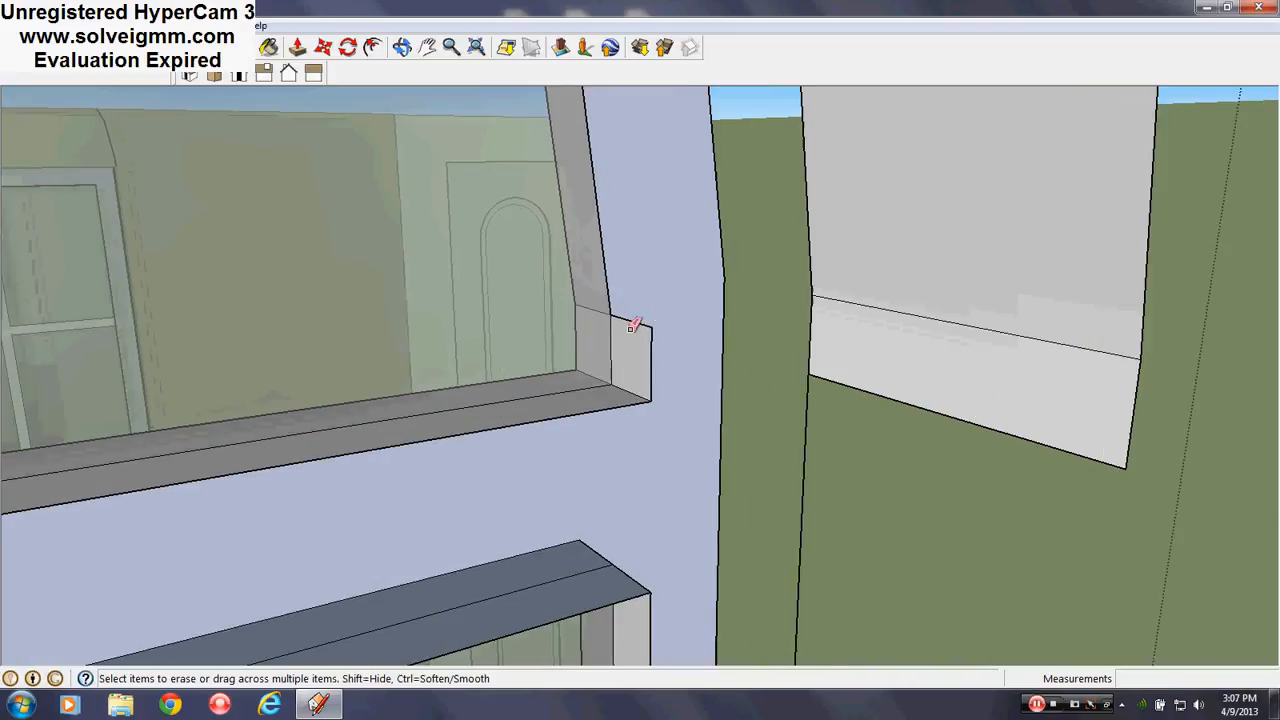
pyautogui.hotkey('ctrl', 'z')
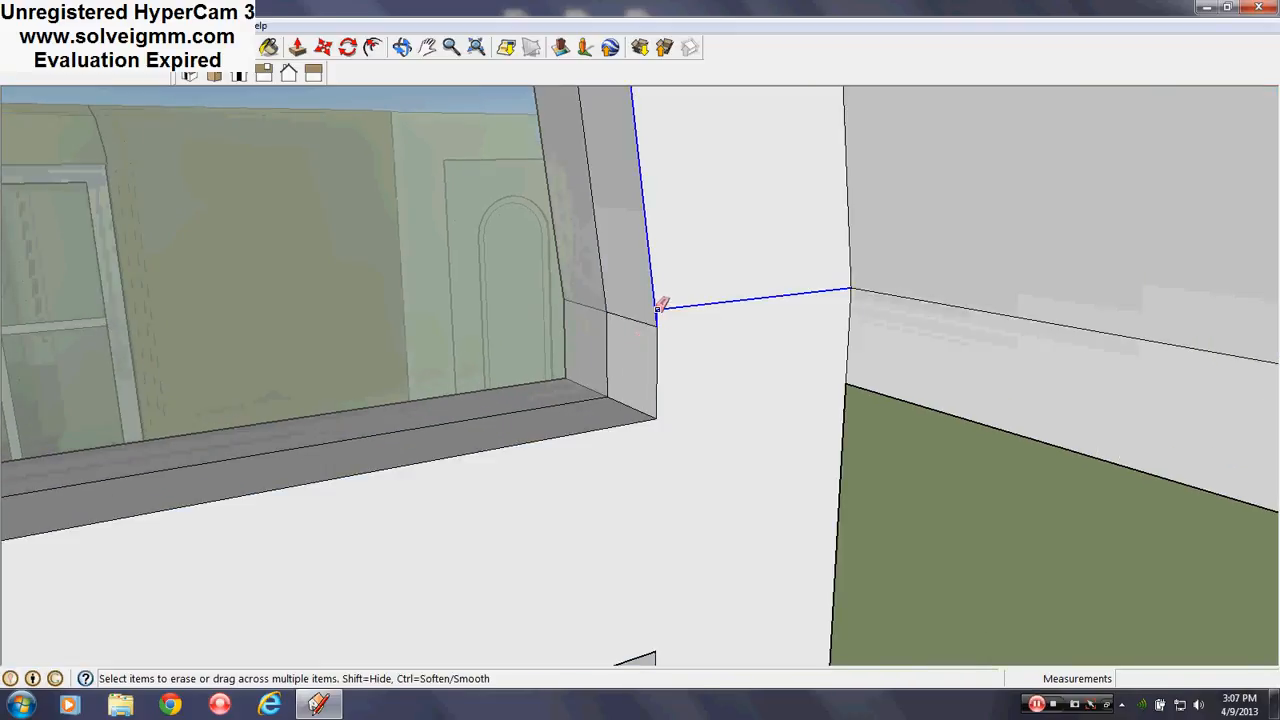
pyautogui.scroll(2, 660, 305)
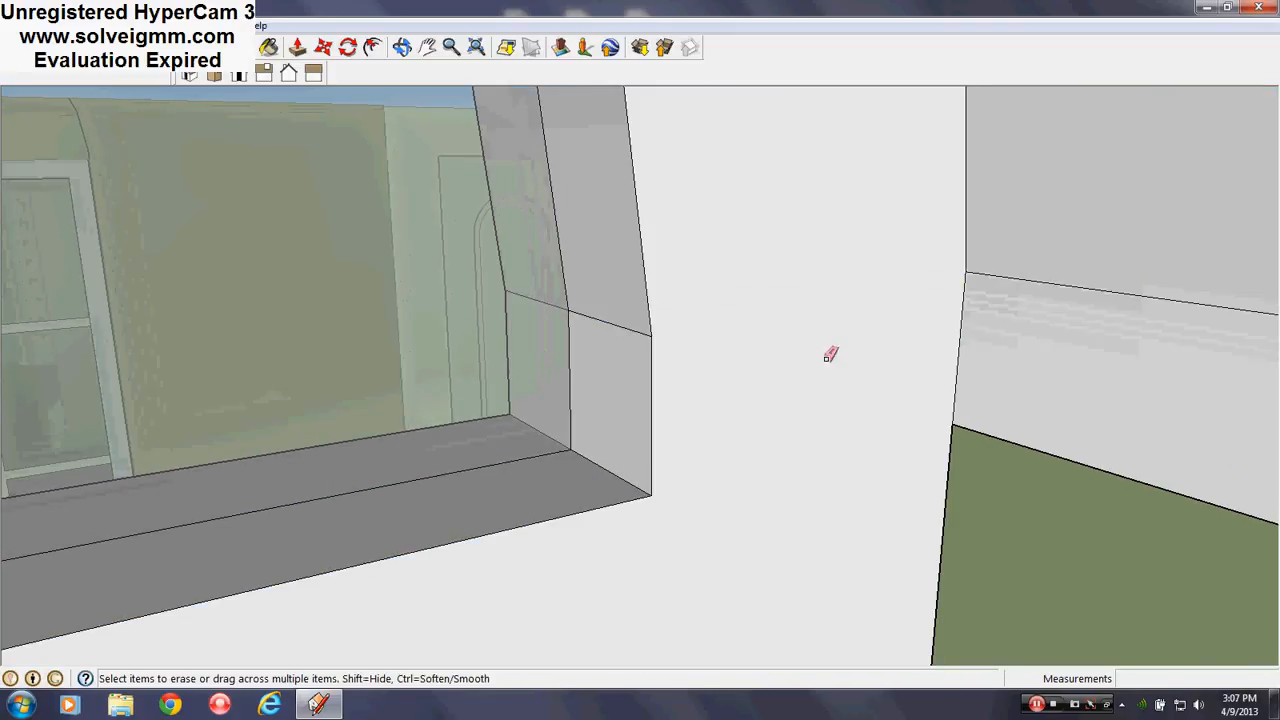
pyautogui.scroll(-5, 931, 451)
# Close the current window edit and open the middle front window component for editing
pyautogui.rightClick(991, 501)
pyautogui.click(1010, 511)
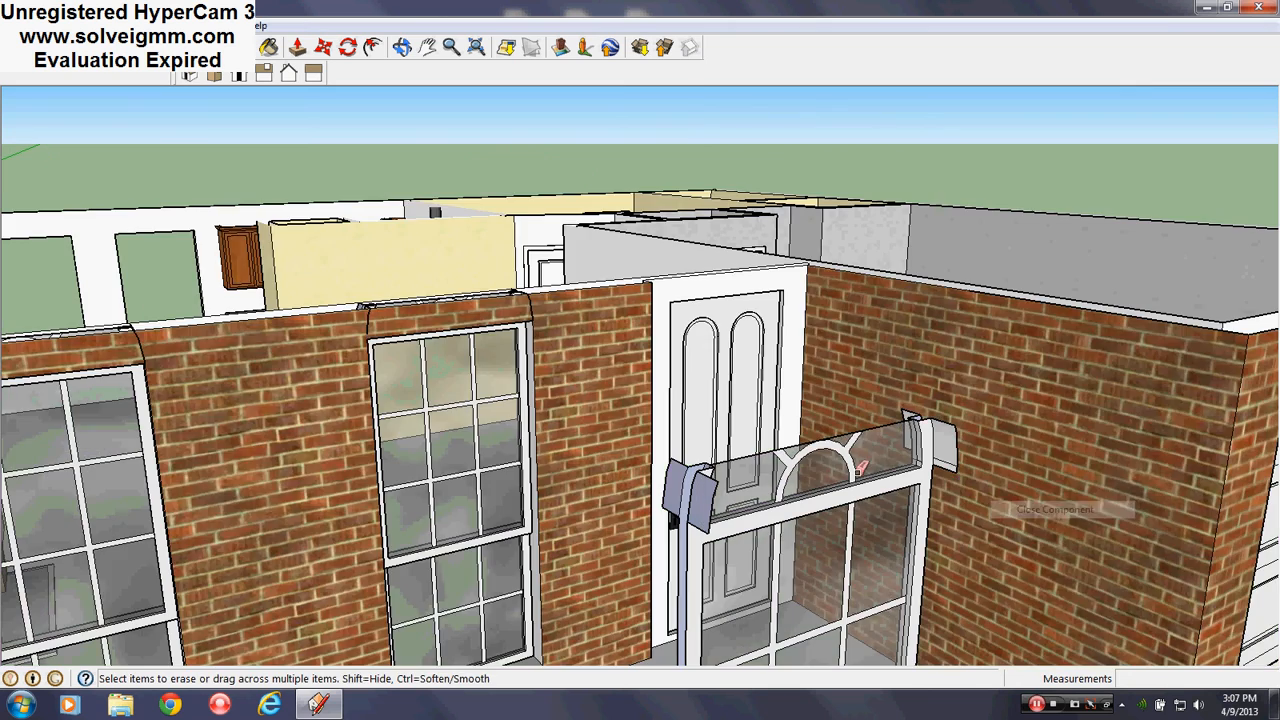
pyautogui.scroll(3, 415, 338)
pyautogui.moveTo(558, 288); pyautogui.dragTo(300, 288, button='middle')
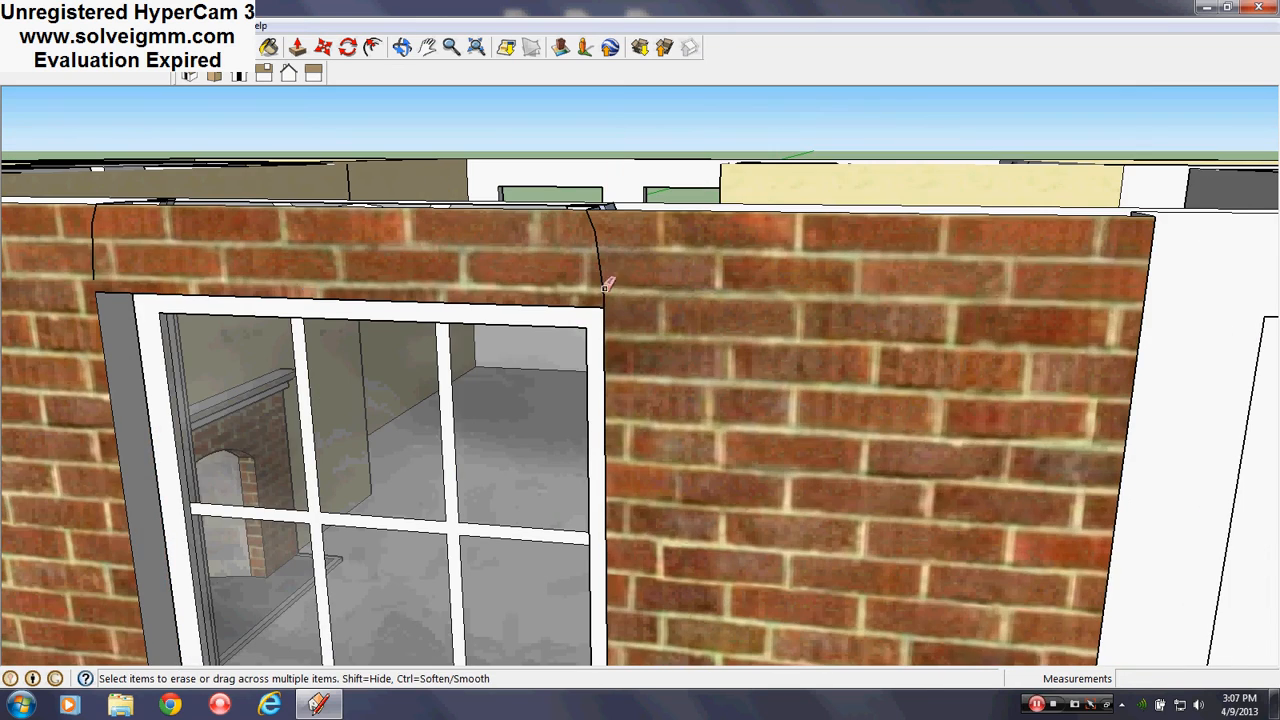
pyautogui.scroll(3, 120, 300)
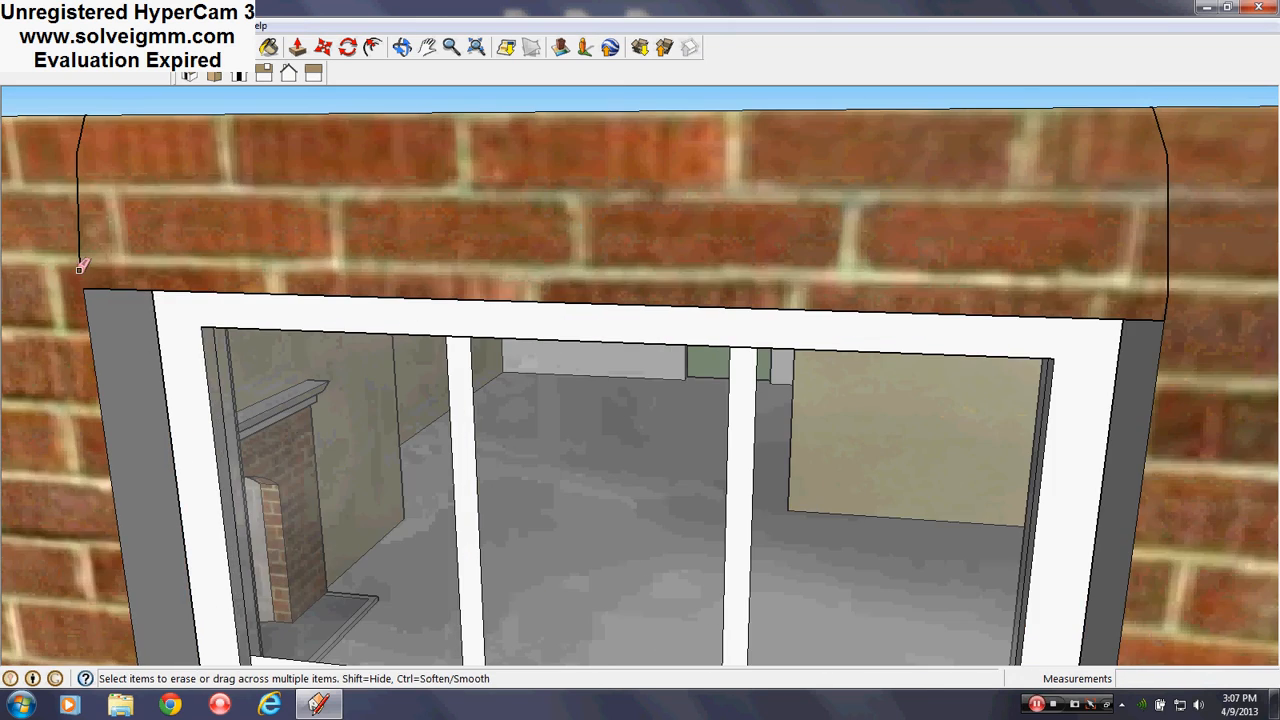
pyautogui.scroll(-6, 437, 283)
pyautogui.scroll(5, 378, 270)
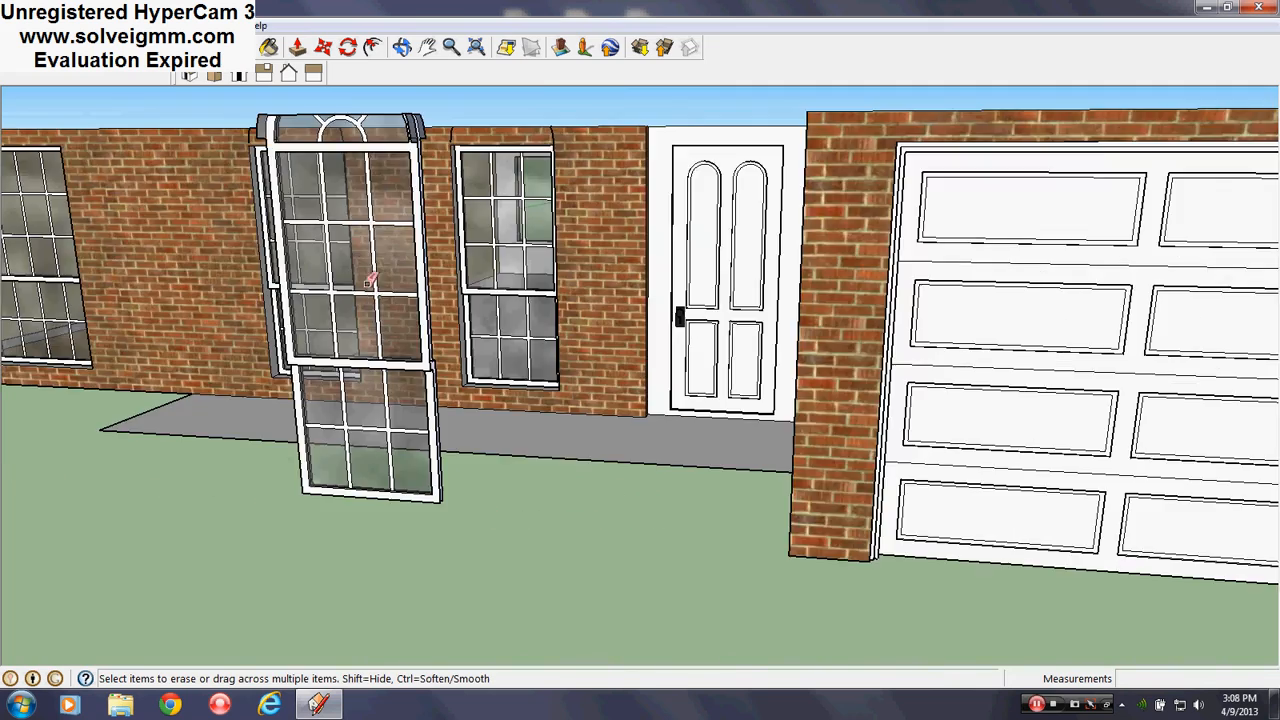
pyautogui.moveTo(372, 279); pyautogui.dragTo(805, 290, button='middle')
pyautogui.scroll(4, 810, 278)
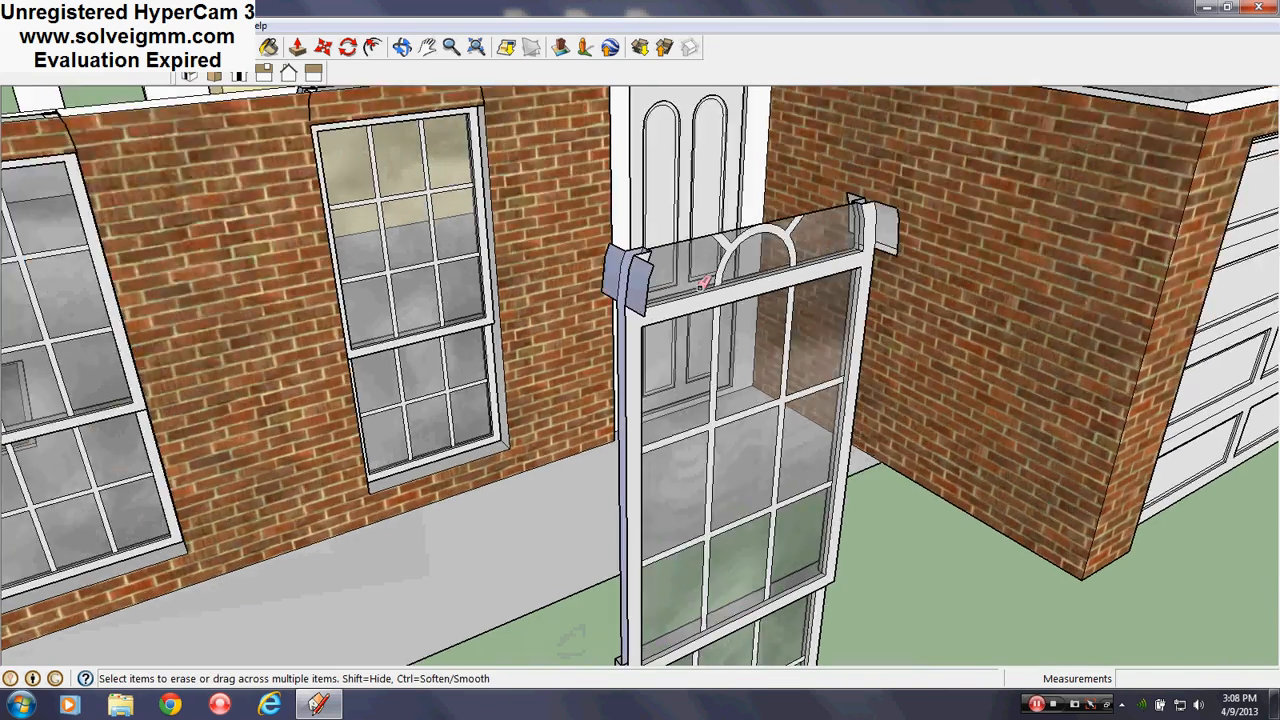
pyautogui.rightClick(745, 262)
pyautogui.click(820, 343)
# Draw rectangles capping the frame top, the upright's corner and the left window edge
pyautogui.press('e')
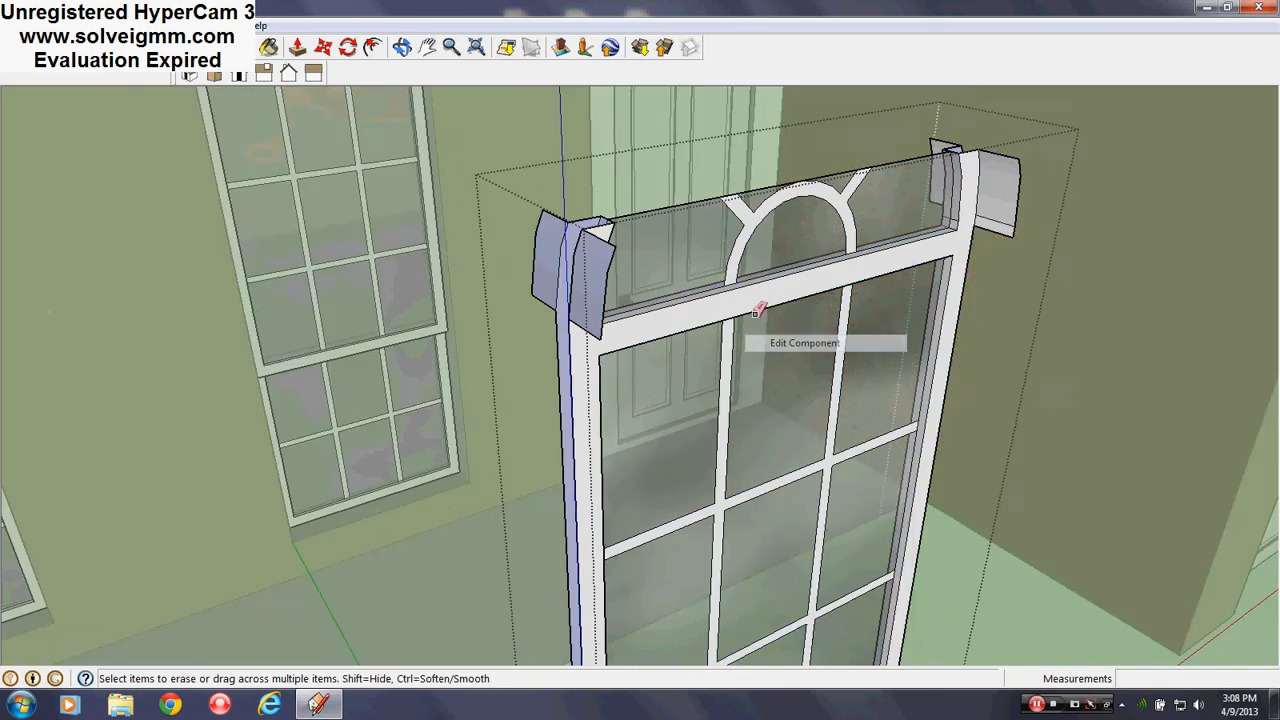
pyautogui.scroll(4, 629, 286)
pyautogui.press('r')
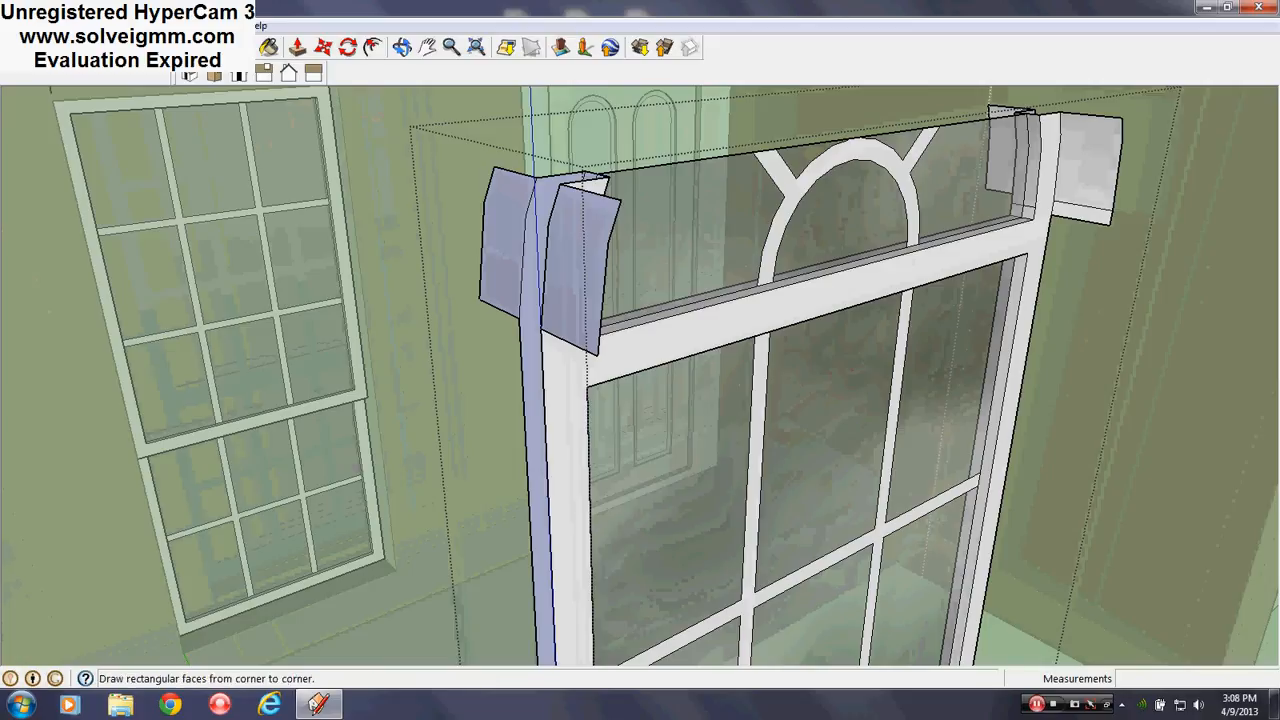
pyautogui.click(1112, 220)
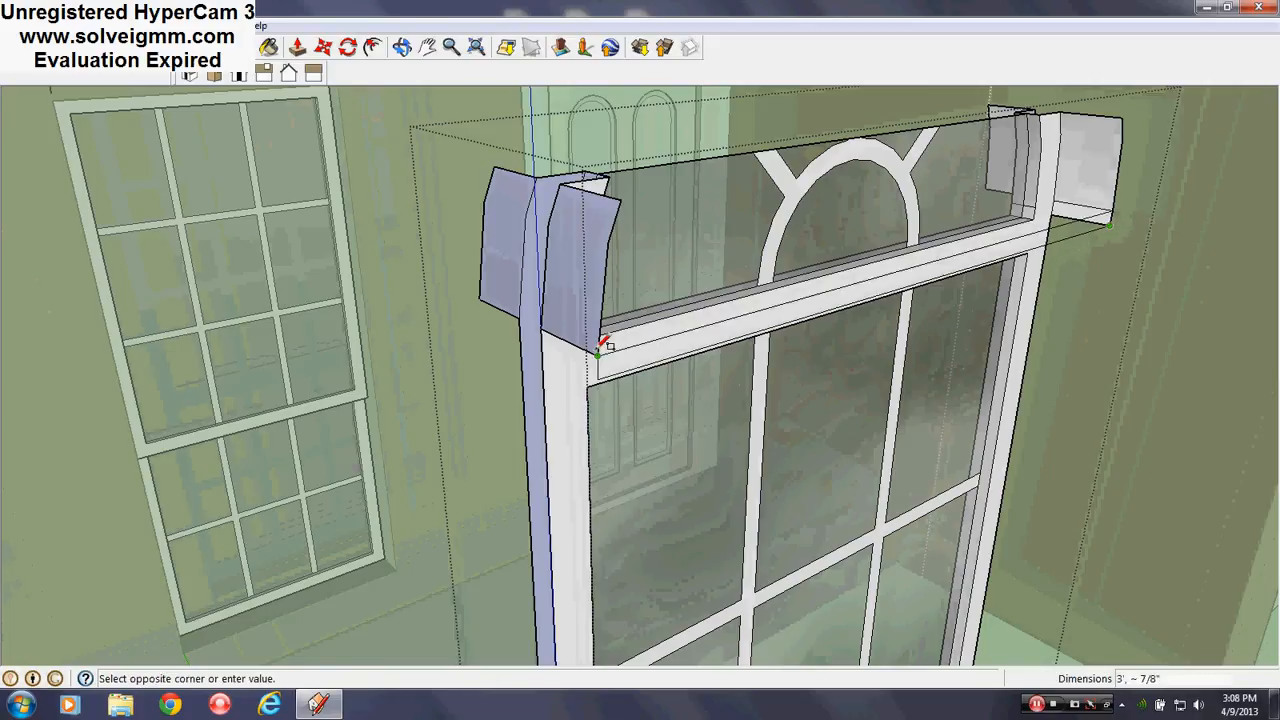
pyautogui.click(600, 366)
pyautogui.click(603, 370)
pyautogui.click(548, 336)
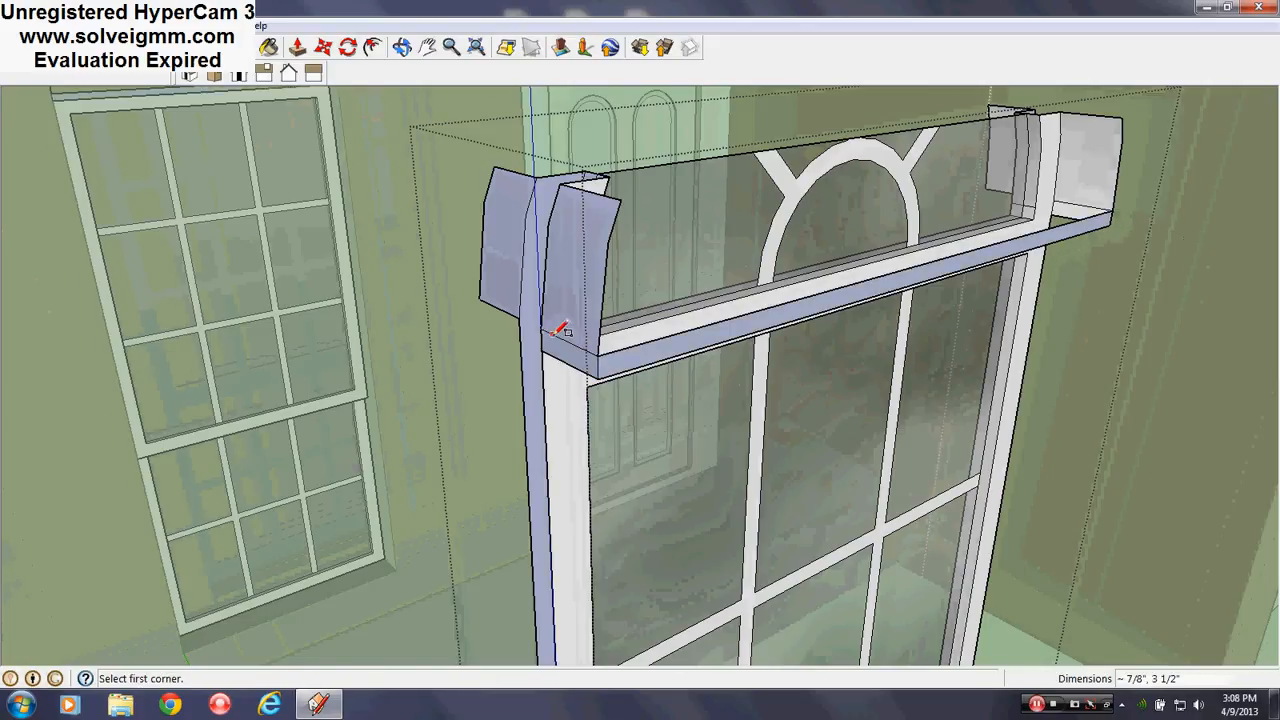
pyautogui.moveTo(552, 336); pyautogui.dragTo(1164, 371, button='middle')
pyautogui.click(552, 447)
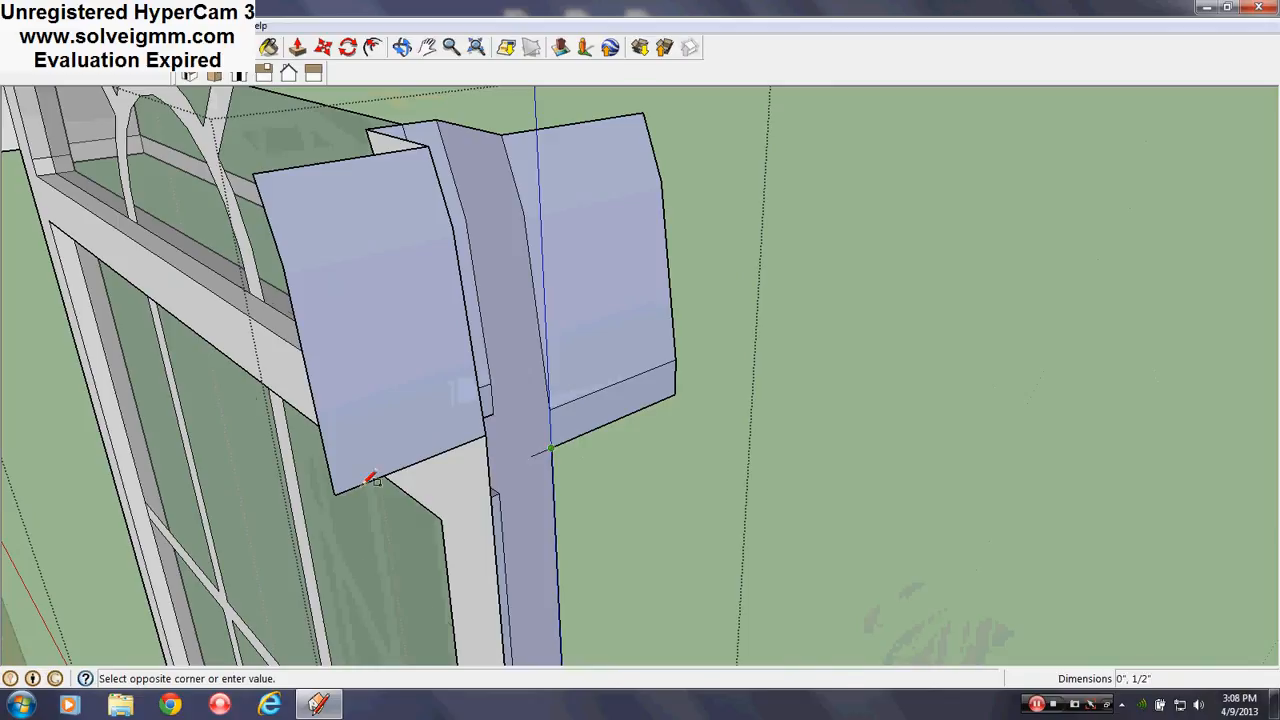
pyautogui.click(343, 487)
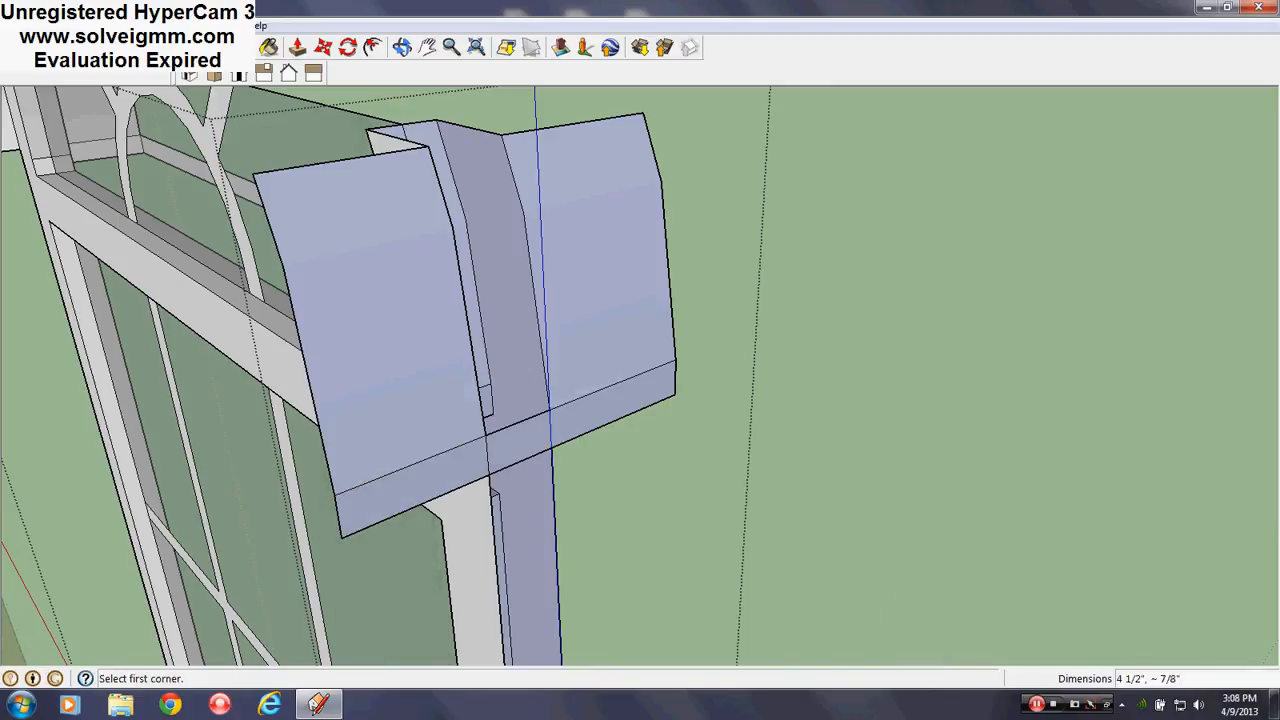
# Fill the back of the upright with a rectangle and erase leftover edges below the cap
pyautogui.press('e')
pyautogui.moveTo(535, 463); pyautogui.dragTo(320, 317, button='middle')
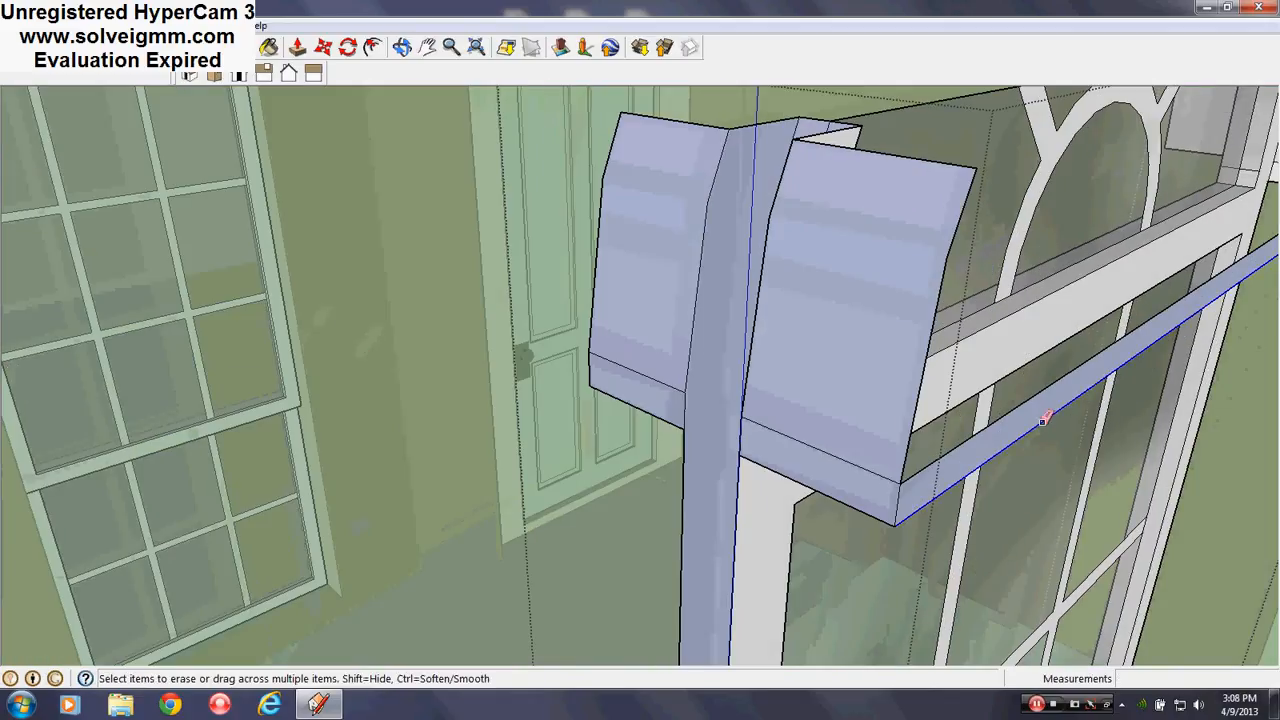
pyautogui.moveTo(1049, 371); pyautogui.dragTo(735, 470, button='middle')
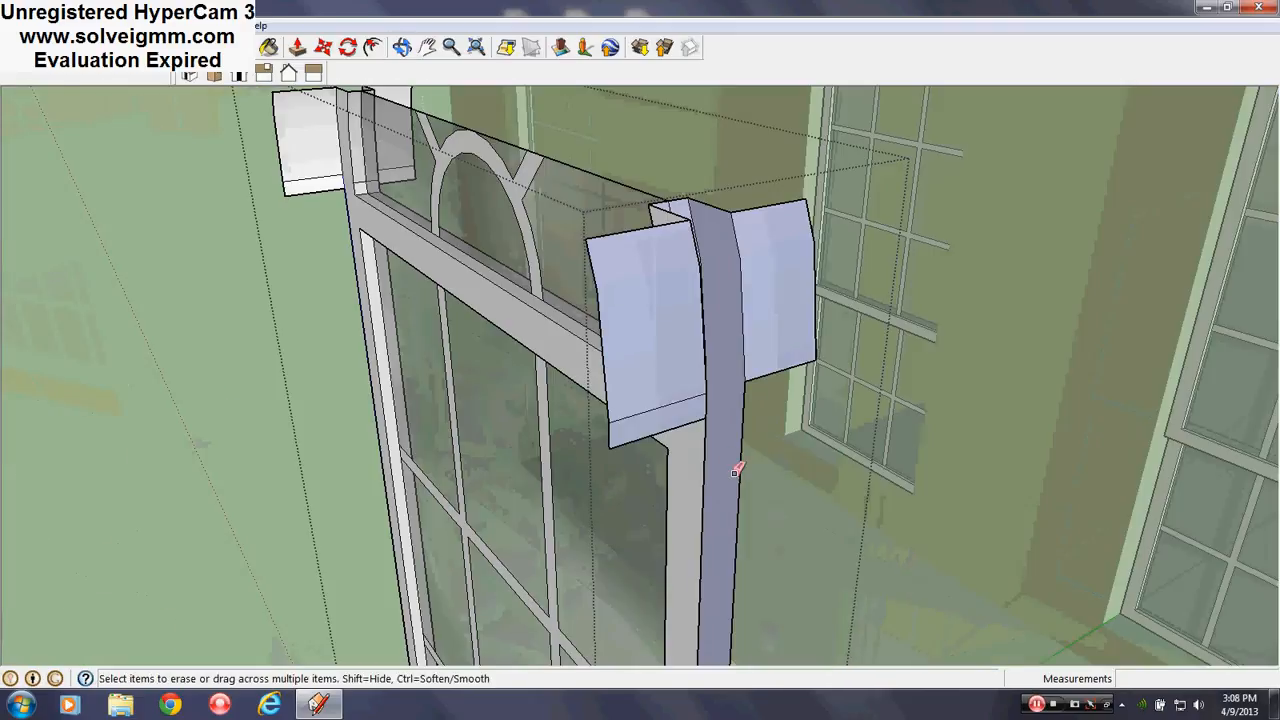
pyautogui.press('r')
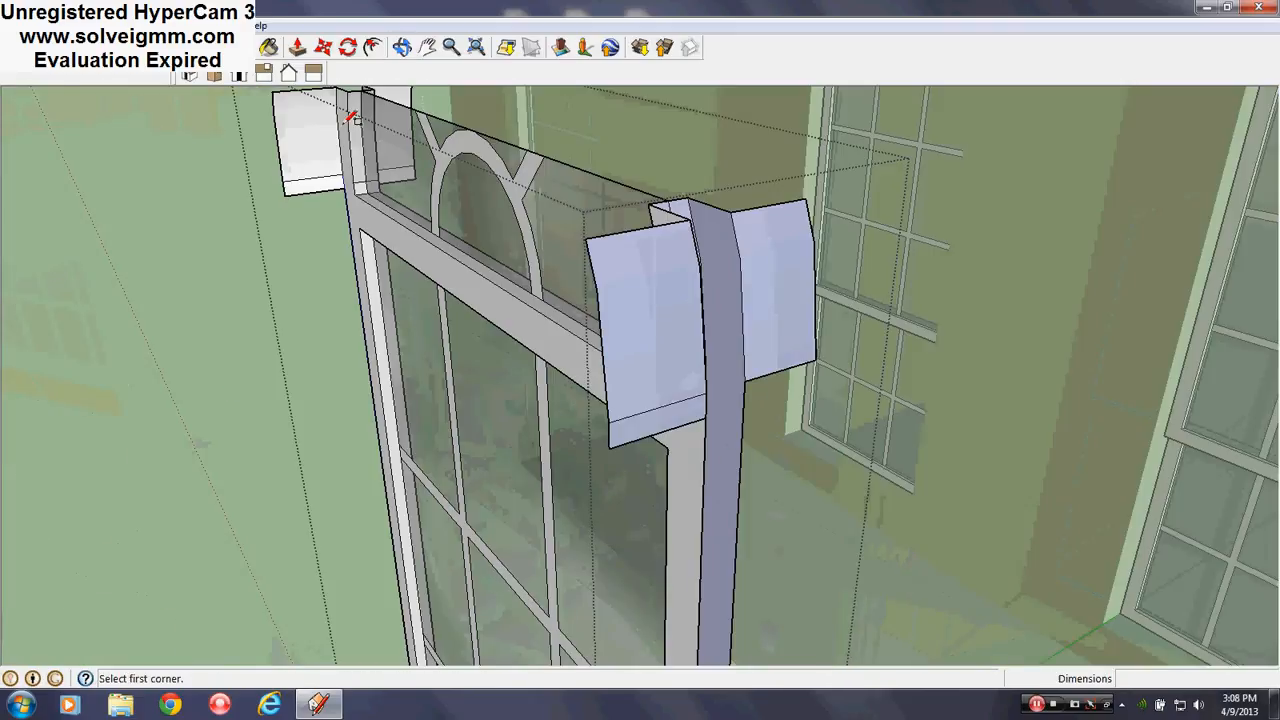
pyautogui.click(708, 420)
pyautogui.click(819, 358)
pyautogui.scroll(2, 763, 380)
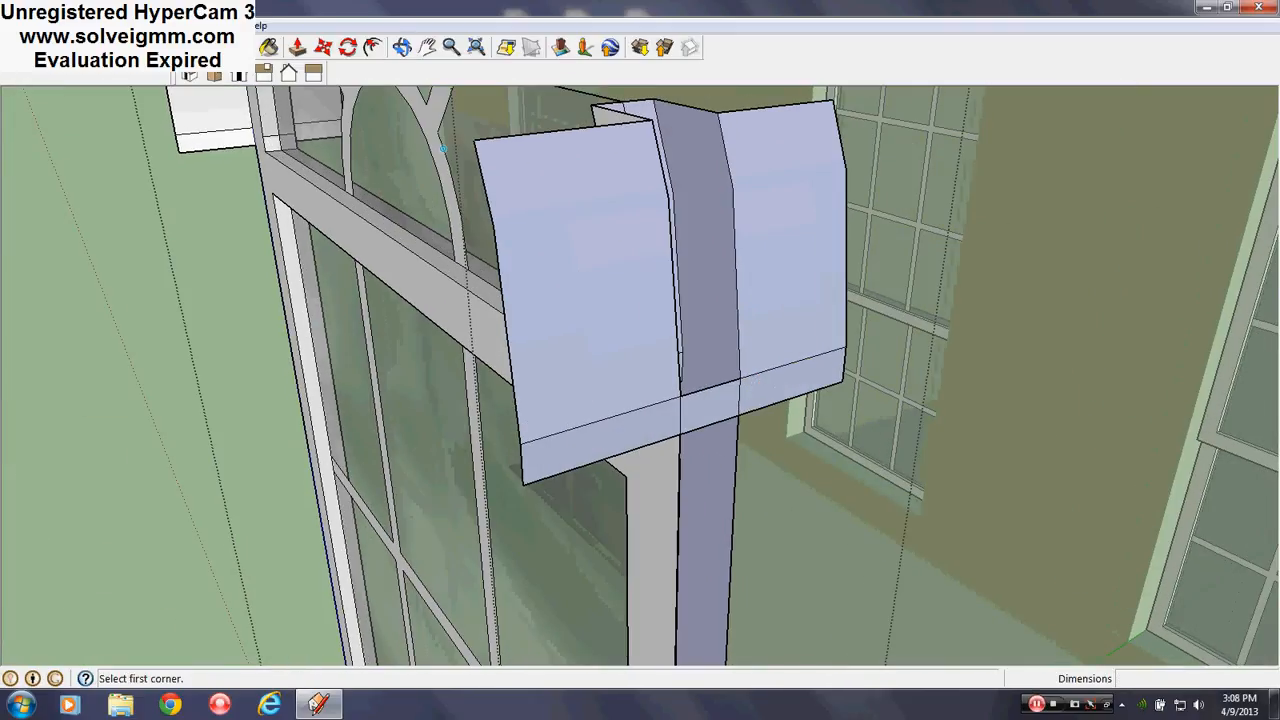
pyautogui.press('e')
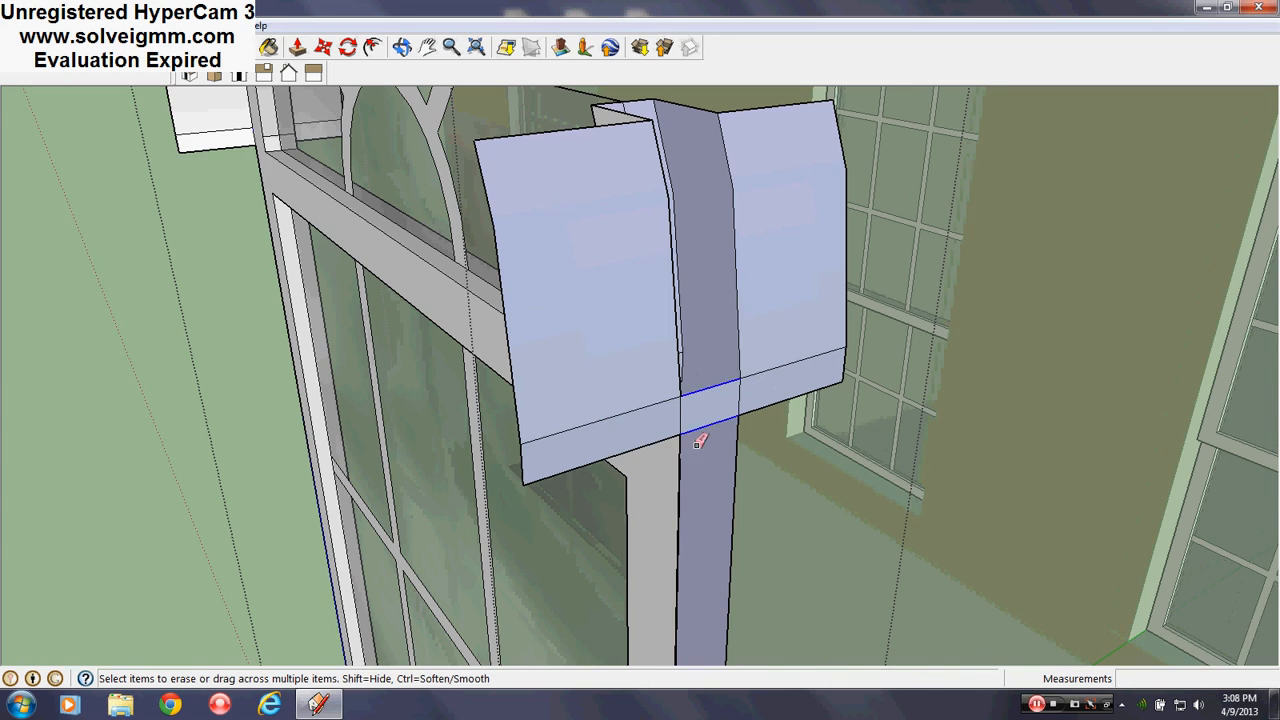
pyautogui.moveTo(697, 445); pyautogui.dragTo(694, 441)
pyautogui.scroll(-4, 677, 425)
pyautogui.moveTo(438, 376); pyautogui.dragTo(1170, 440, button='middle')
pyautogui.scroll(-6, 449, 399)
pyautogui.scroll(2, 687, 417)
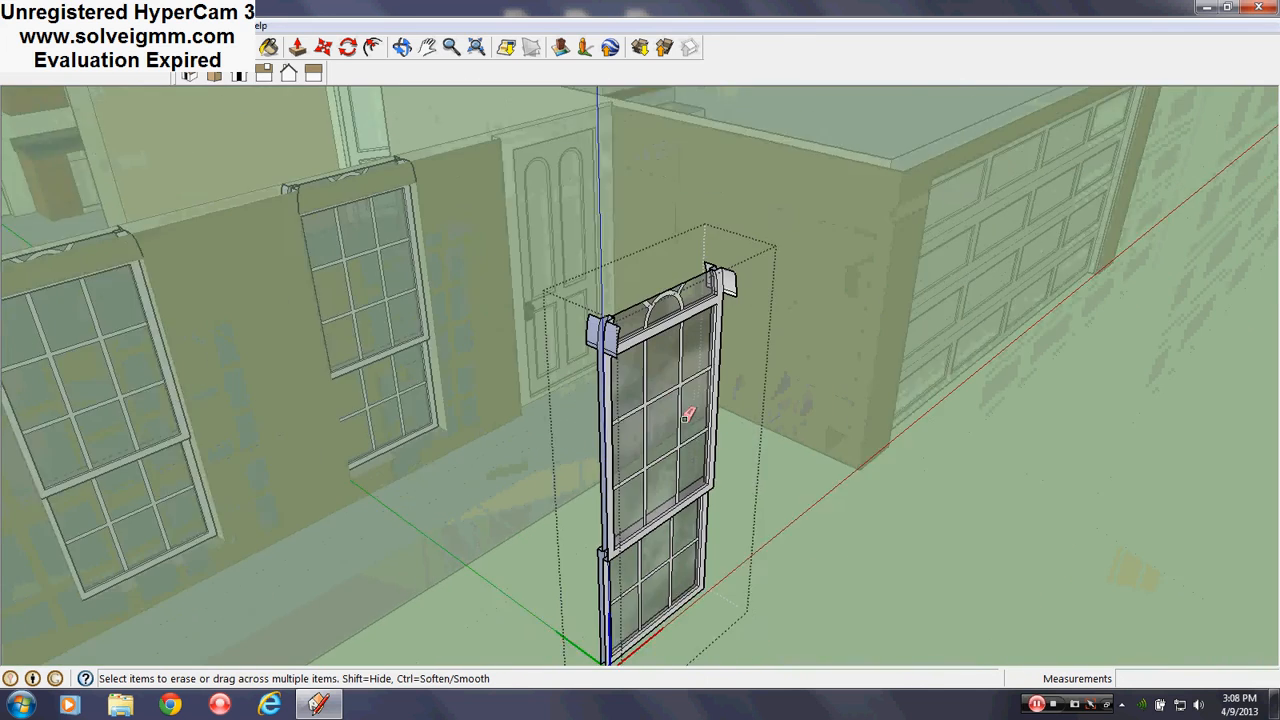
# Close the front window component and orbit around to the house interior
pyautogui.scroll(-2, 830, 517)
pyautogui.rightClick(798, 466)
pyautogui.click(830, 485)
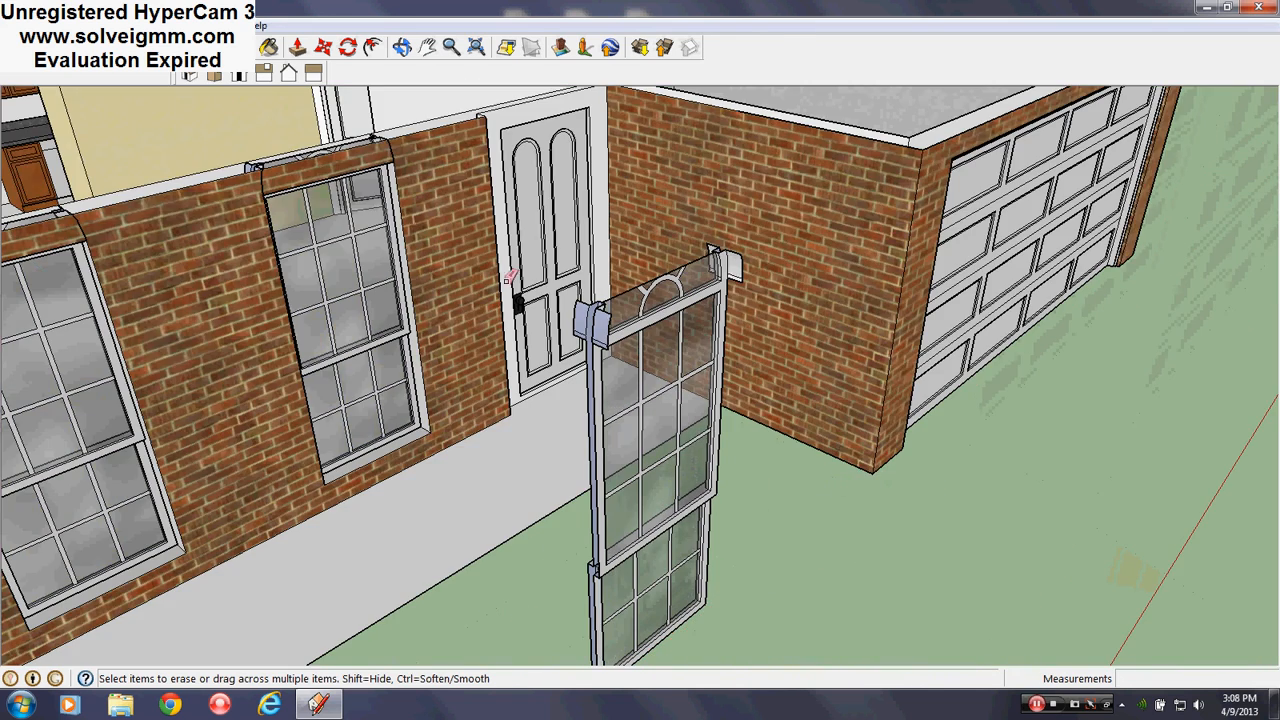
pyautogui.scroll(-4, 895, 373)
pyautogui.moveTo(394, 374); pyautogui.dragTo(1124, 526, button='middle')
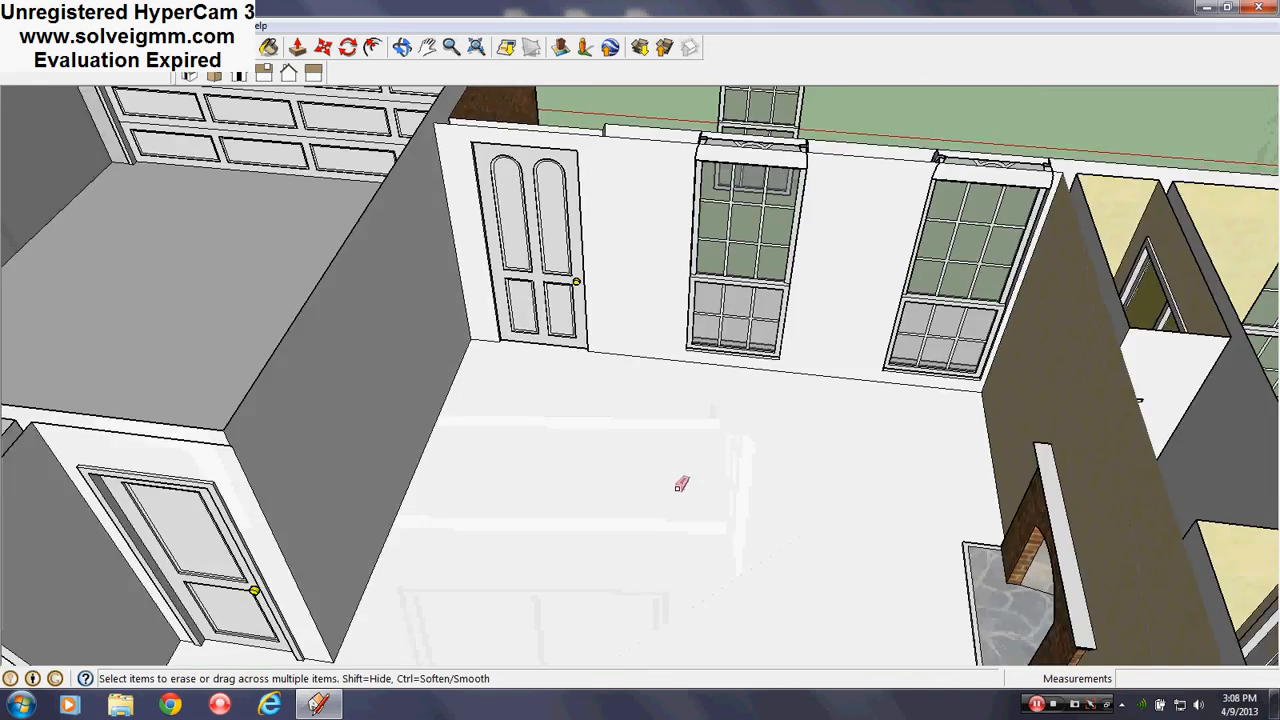
pyautogui.scroll(3, 848, 305)
pyautogui.scroll(2, 830, 320)
# Explode the middle and right interior windows into loose geometry, then clear the selection
pyautogui.rightClick(523, 229)
pyautogui.rightClick(590, 186)
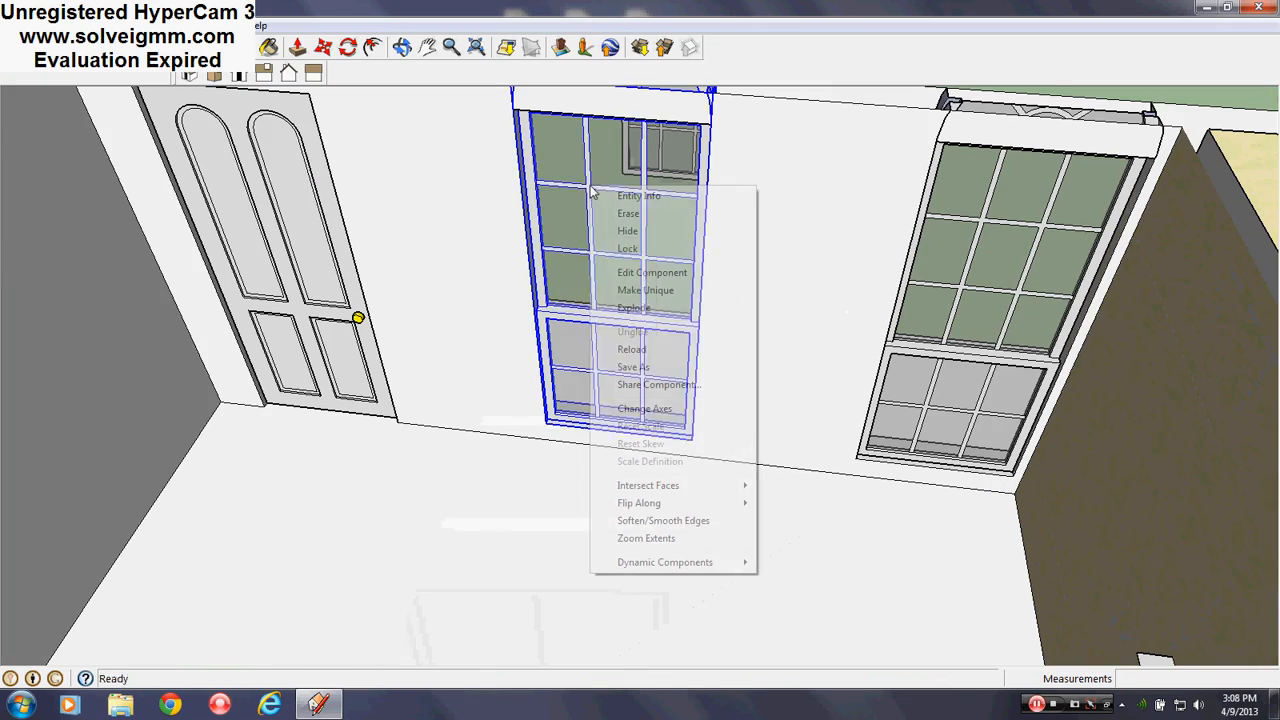
pyautogui.click(654, 308)
pyautogui.rightClick(1071, 214)
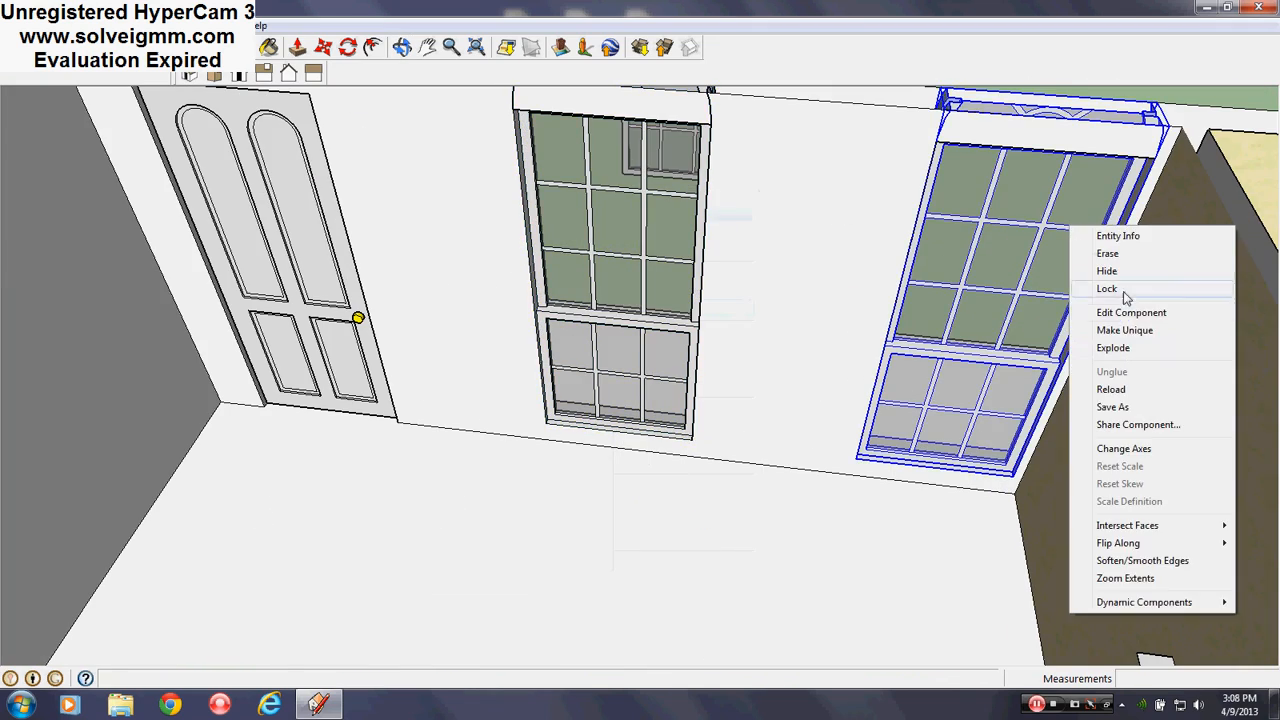
pyautogui.click(1120, 354)
pyautogui.scroll(-3, 855, 525)
pyautogui.moveTo(855, 525); pyautogui.dragTo(790, 430, button='middle')
pyautogui.scroll(3, 734, 486)
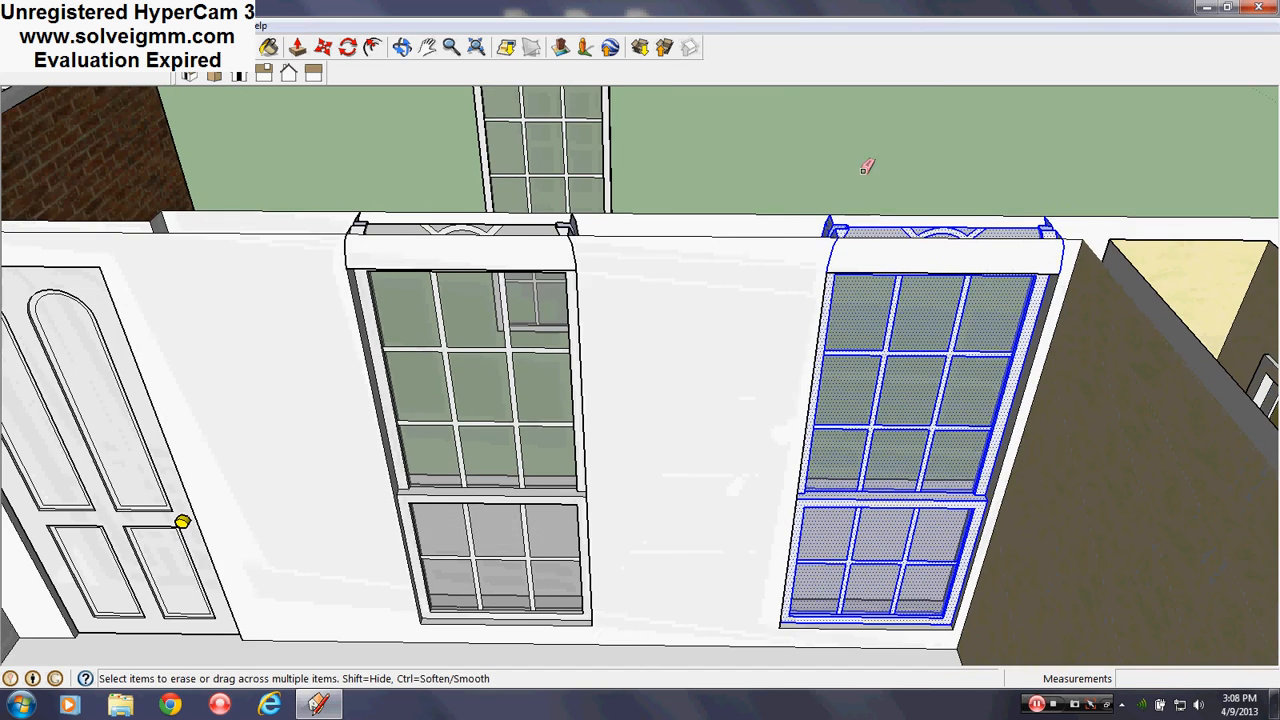
pyautogui.click(850, 138)
pyautogui.moveTo(570, 379)
pyautogui.keyDown('shift'); pyautogui.mouseDown(button='middle')
pyautogui.moveTo(704, 545)
pyautogui.moveTo(746, 434)
pyautogui.moveTo(985, 153)
pyautogui.moveTo(640, 474)
pyautogui.mouseUp(button='middle'); pyautogui.keyUp('shift')
pyautogui.scroll(3, 704, 545)
# Inspect the window-frame face's Entity Info with the Line tool active
pyautogui.scroll(3, 615, 310)
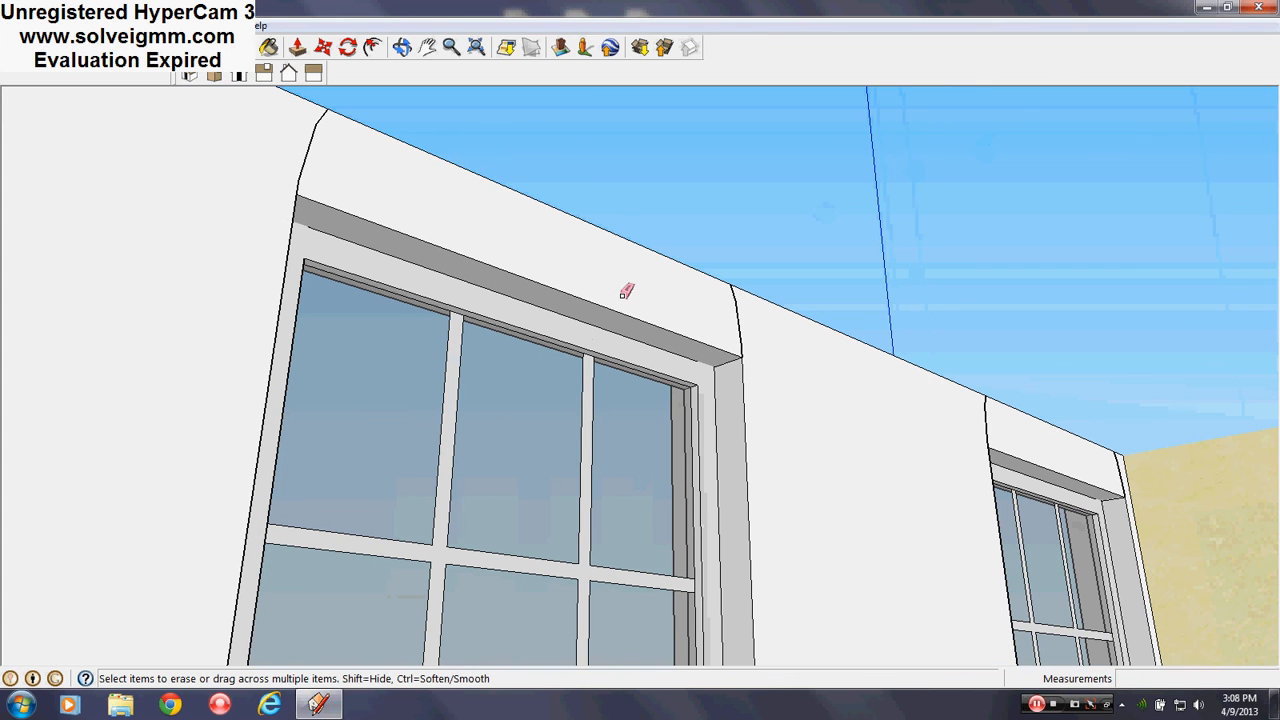
pyautogui.press('l')
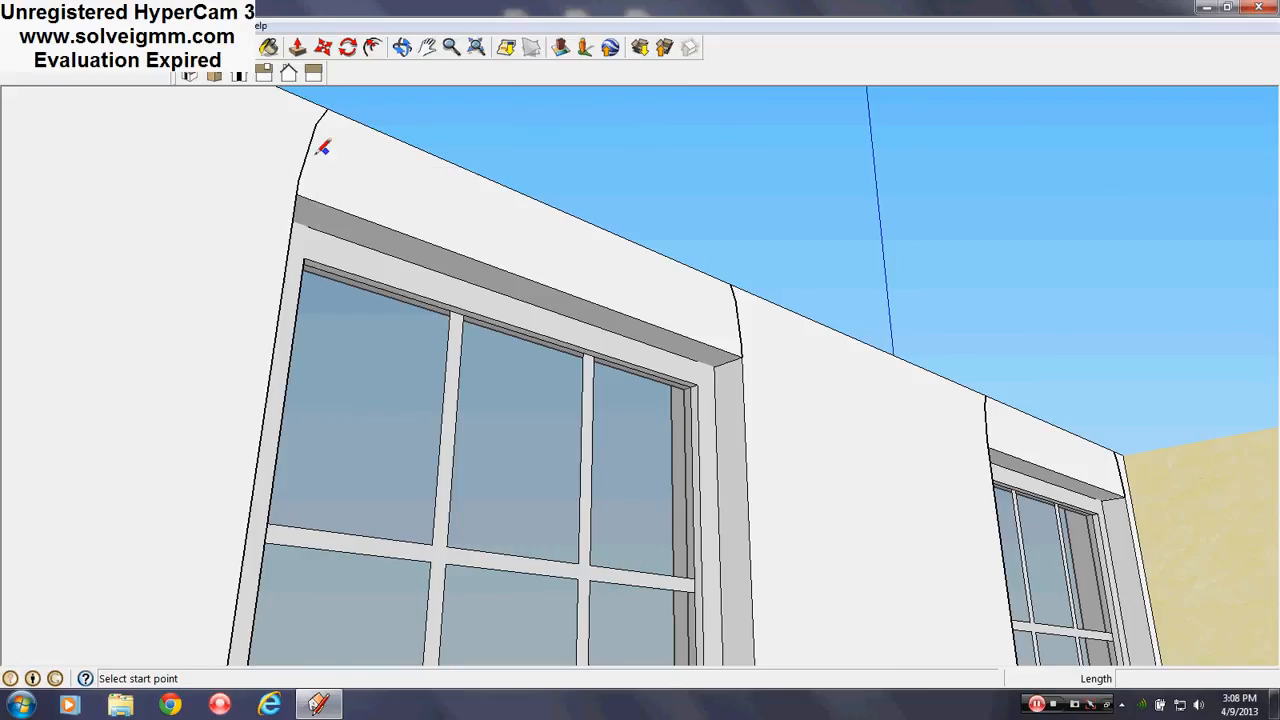
pyautogui.rightClick(315, 167)
pyautogui.rightClick(298, 250)
pyautogui.click(303, 259)
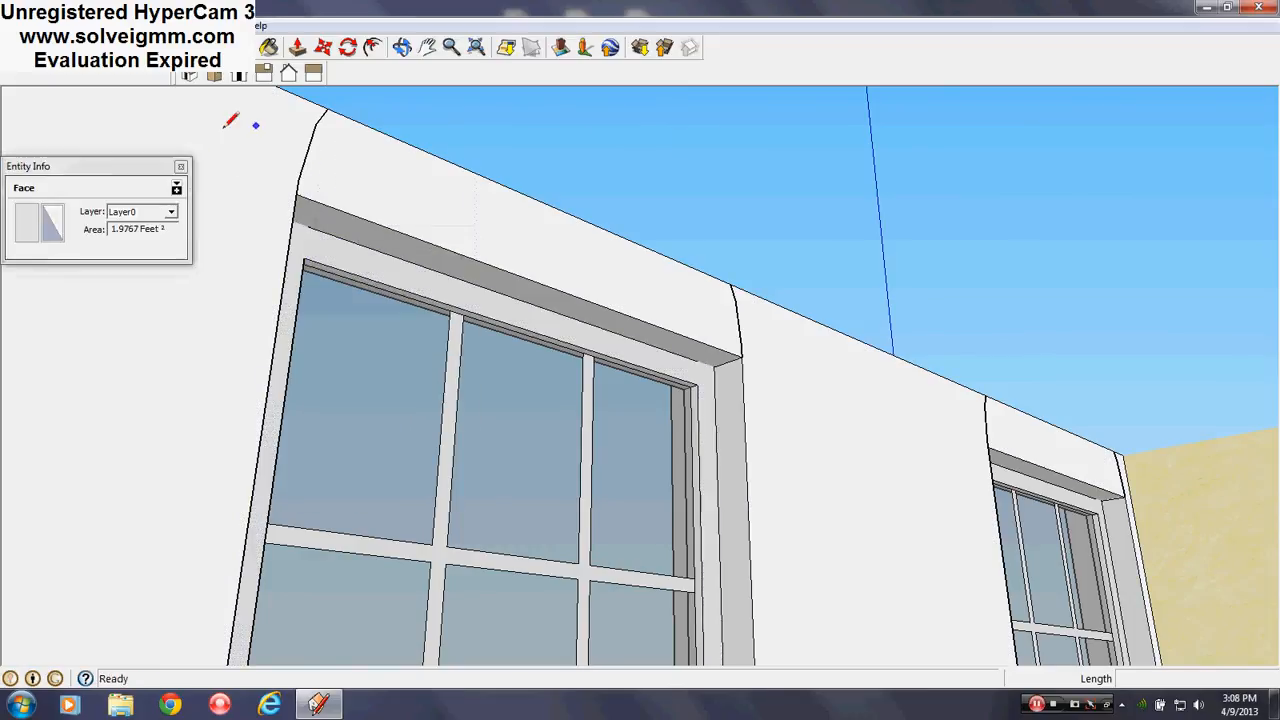
pyautogui.click(181, 166)
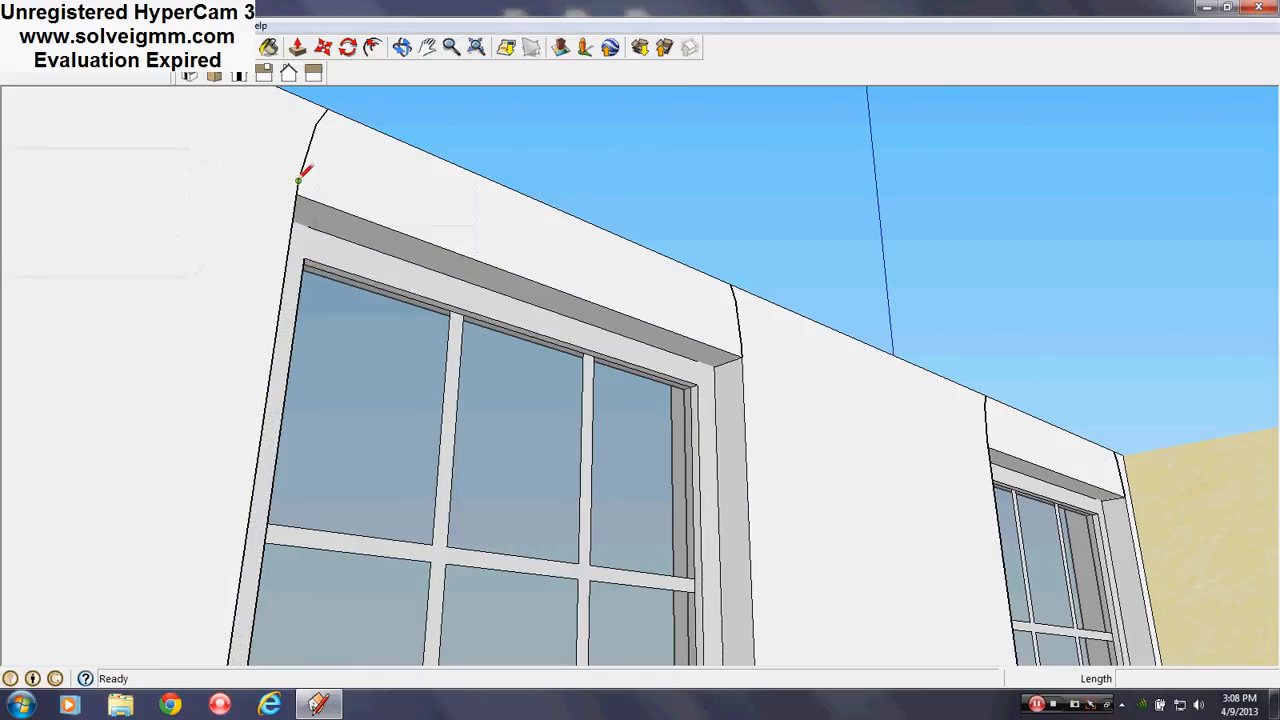
# Erase the window-frame edges and the faces covering the window from the inside
pyautogui.rightClick(728, 347)
pyautogui.click(763, 375)
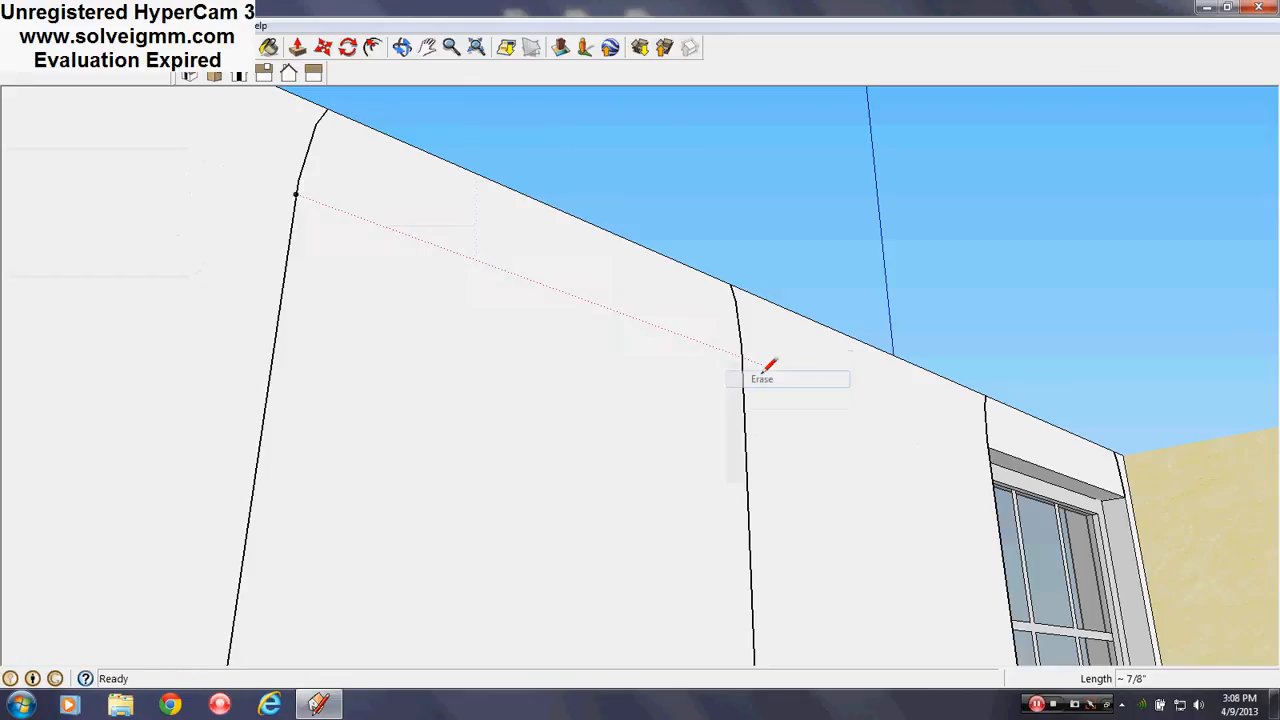
pyautogui.rightClick(1043, 460)
pyautogui.click(1066, 494)
pyautogui.moveTo(1043, 480)
pyautogui.mouseDown(button='middle')
pyautogui.moveTo(894, 643)
pyautogui.moveTo(851, 513)
pyautogui.moveTo(857, 403)
pyautogui.moveTo(889, 486)
pyautogui.moveTo(828, 375)
pyautogui.mouseUp(button='middle')
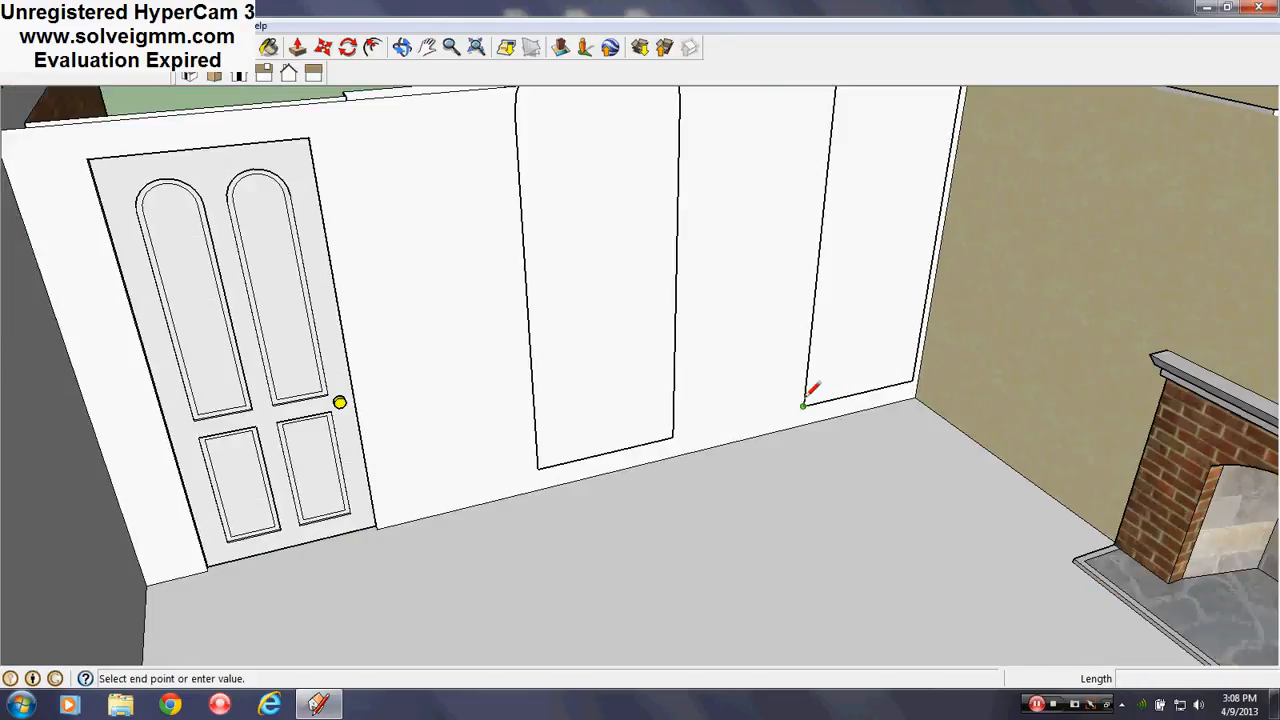
pyautogui.click(909, 378)
pyautogui.rightClick(874, 302)
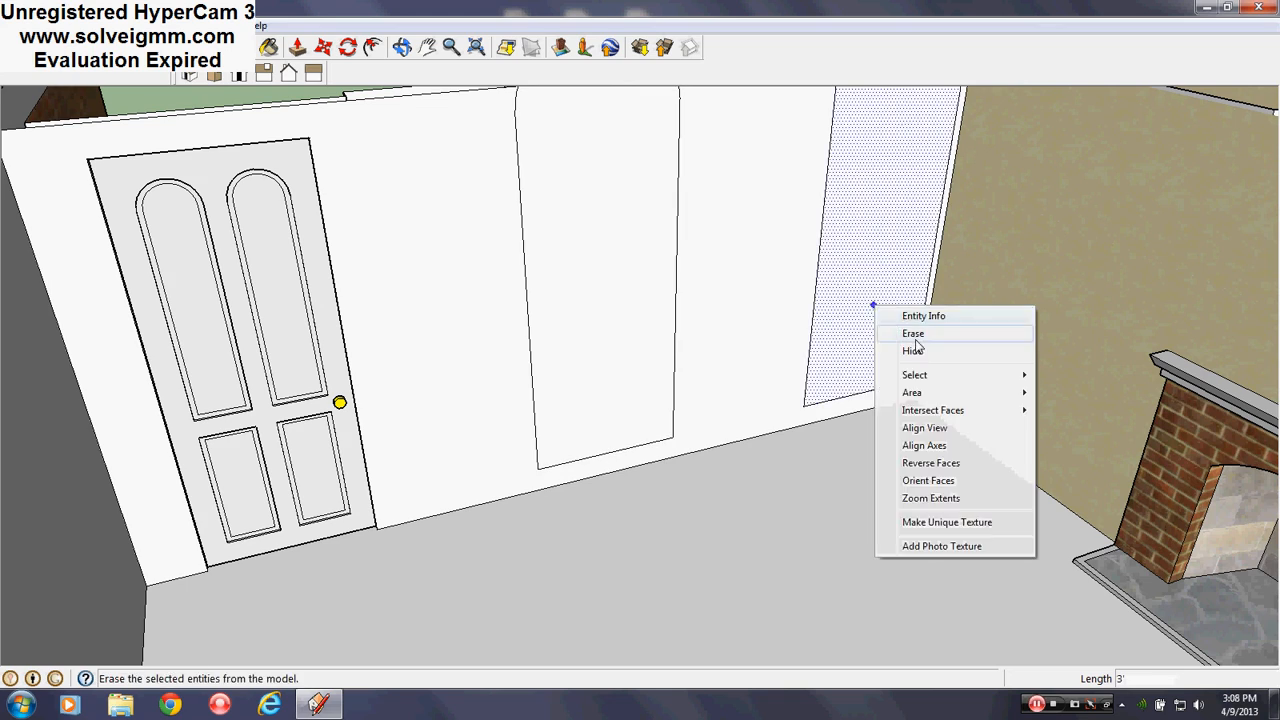
pyautogui.click(900, 331)
pyautogui.rightClick(651, 360)
pyautogui.click(674, 391)
# From the brick exterior, erase the parts at the top of both middle windows
pyautogui.scroll(-3, 638, 506)
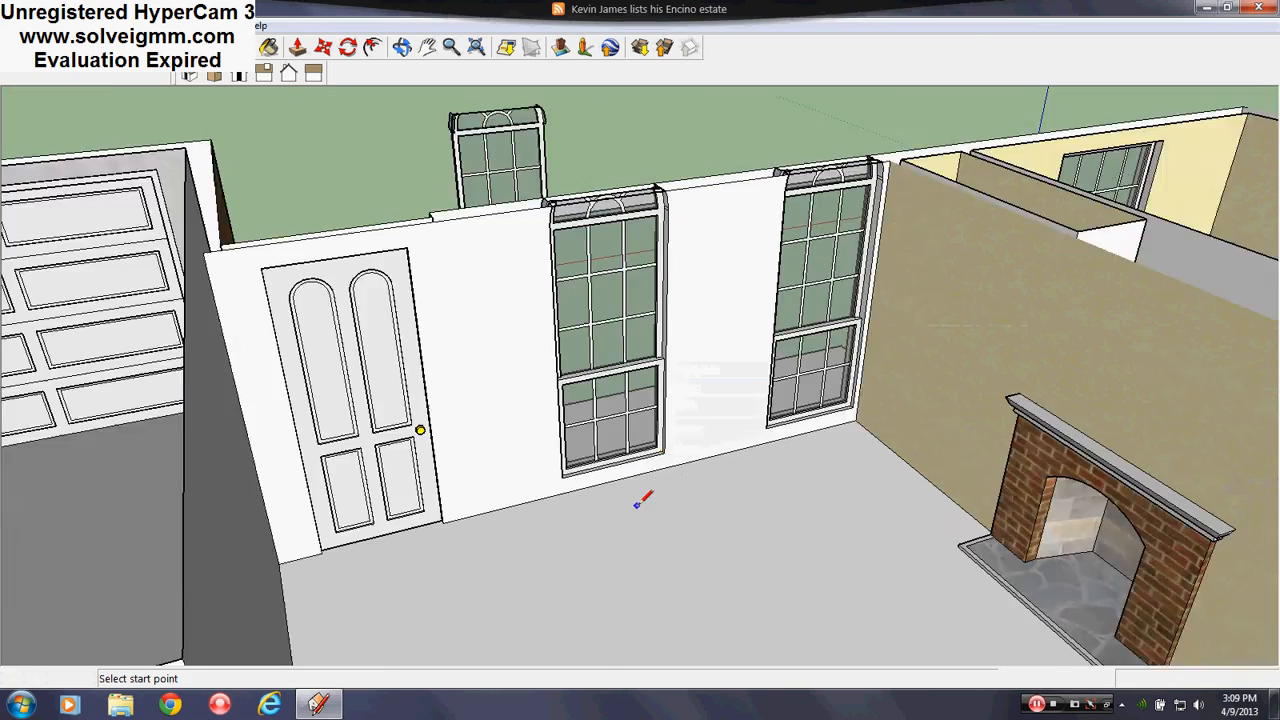
pyautogui.scroll(4, 573, 325)
pyautogui.moveTo(577, 318); pyautogui.dragTo(643, 357, button='middle')
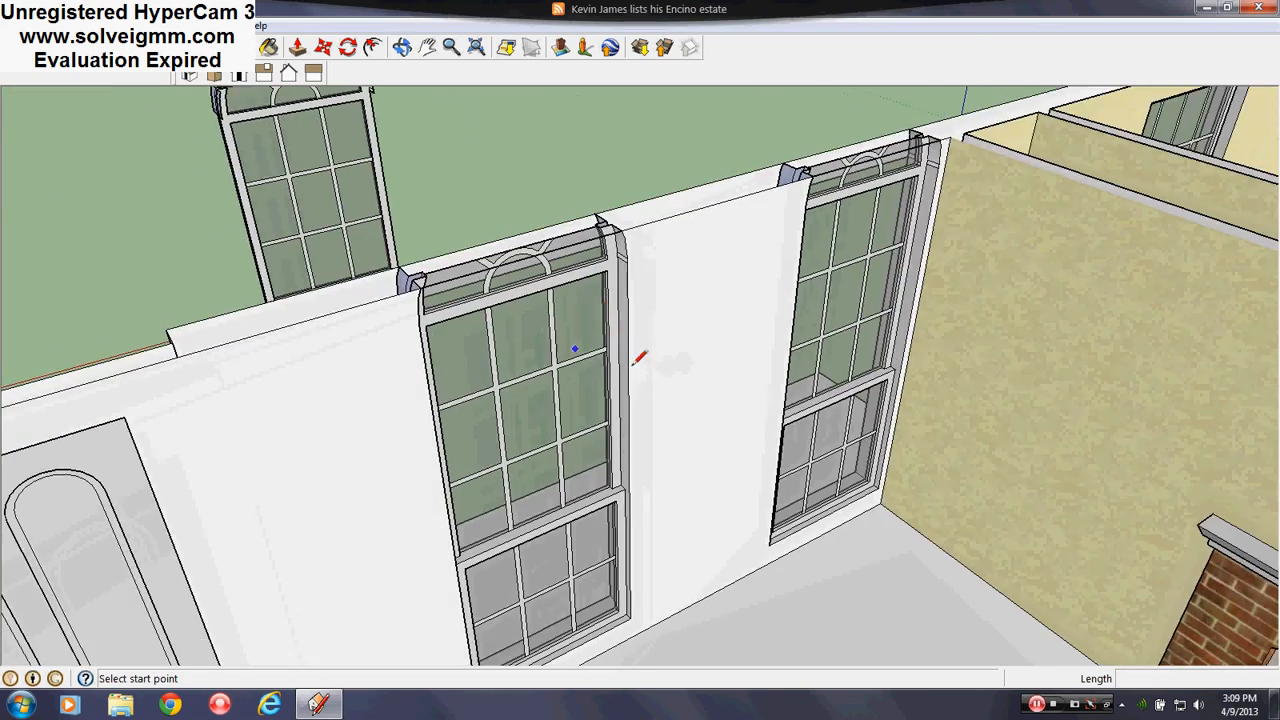
pyautogui.scroll(2, 512, 296)
pyautogui.moveTo(512, 296); pyautogui.dragTo(722, 341, button='middle')
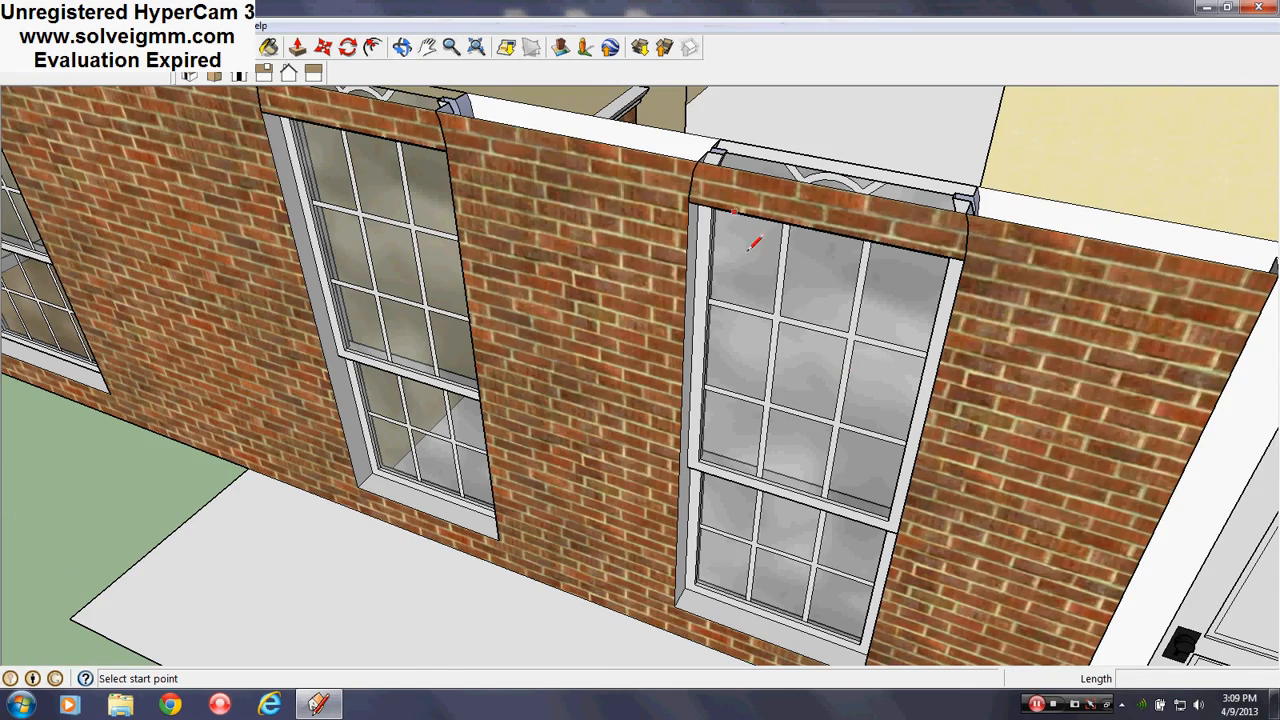
pyautogui.scroll(-2, 716, 485)
pyautogui.scroll(4, 523, 289)
pyautogui.moveTo(523, 289); pyautogui.dragTo(825, 67, button='middle')
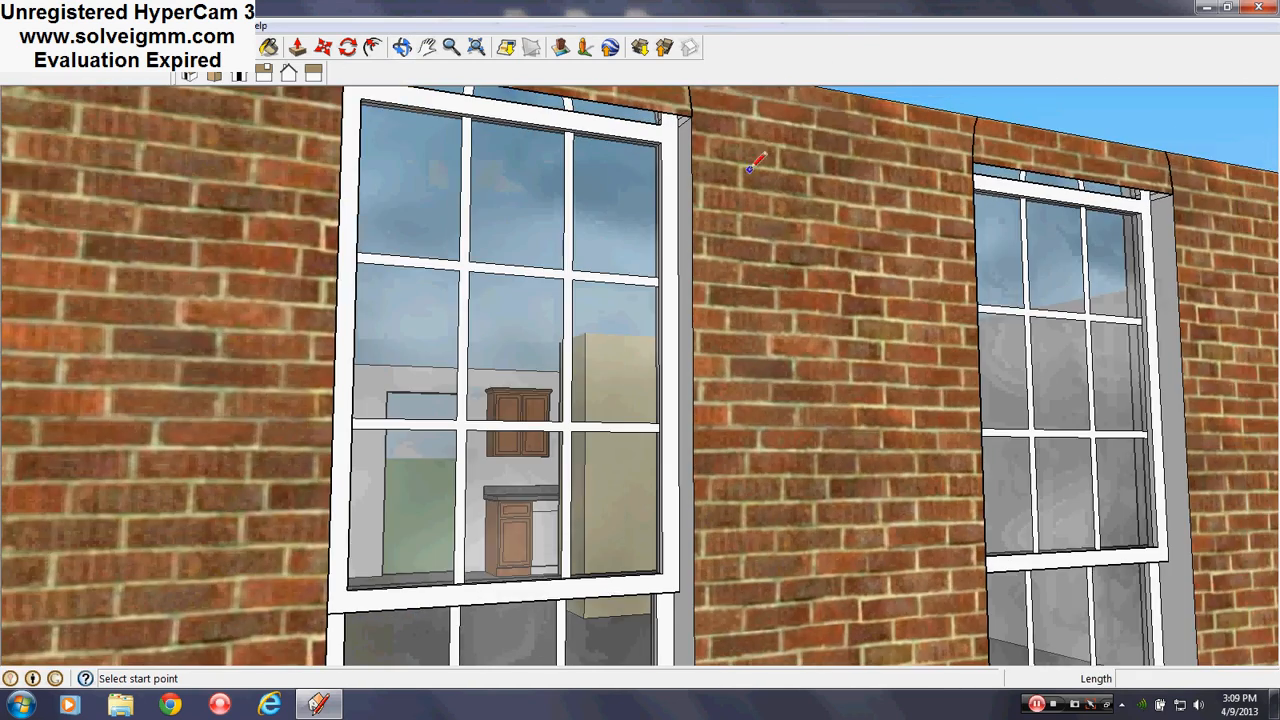
pyautogui.moveTo(750, 170); pyautogui.dragTo(832, 357, button='middle')
pyautogui.scroll(3, 832, 357)
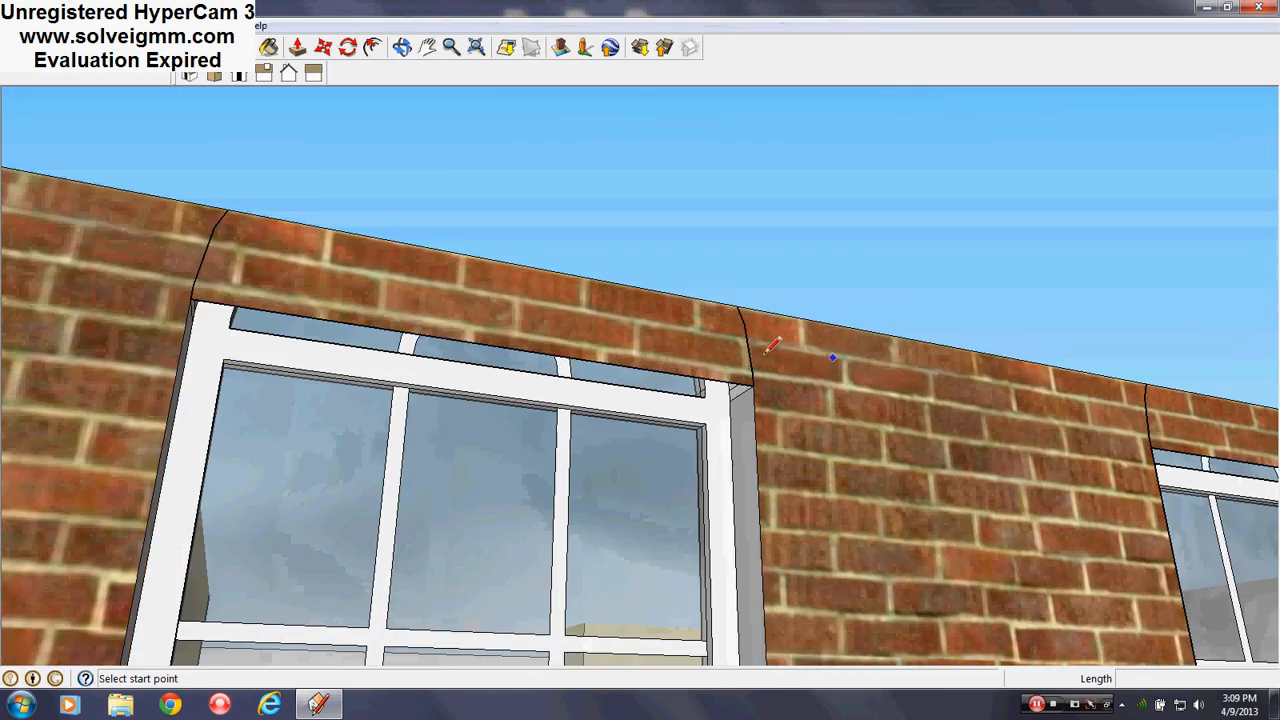
pyautogui.rightClick(680, 372)
pyautogui.rightClick(676, 372)
pyautogui.click(705, 403)
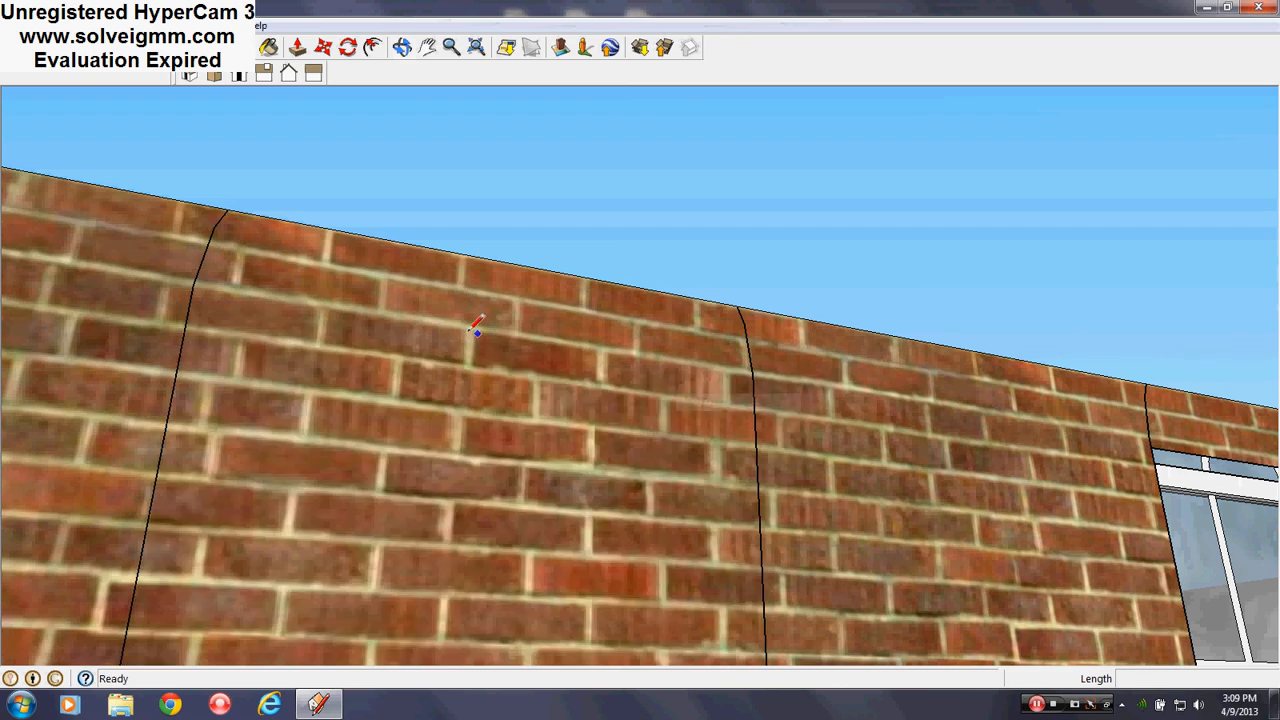
pyautogui.scroll(-3, 470, 332)
pyautogui.scroll(3, 950, 459)
pyautogui.rightClick(928, 376)
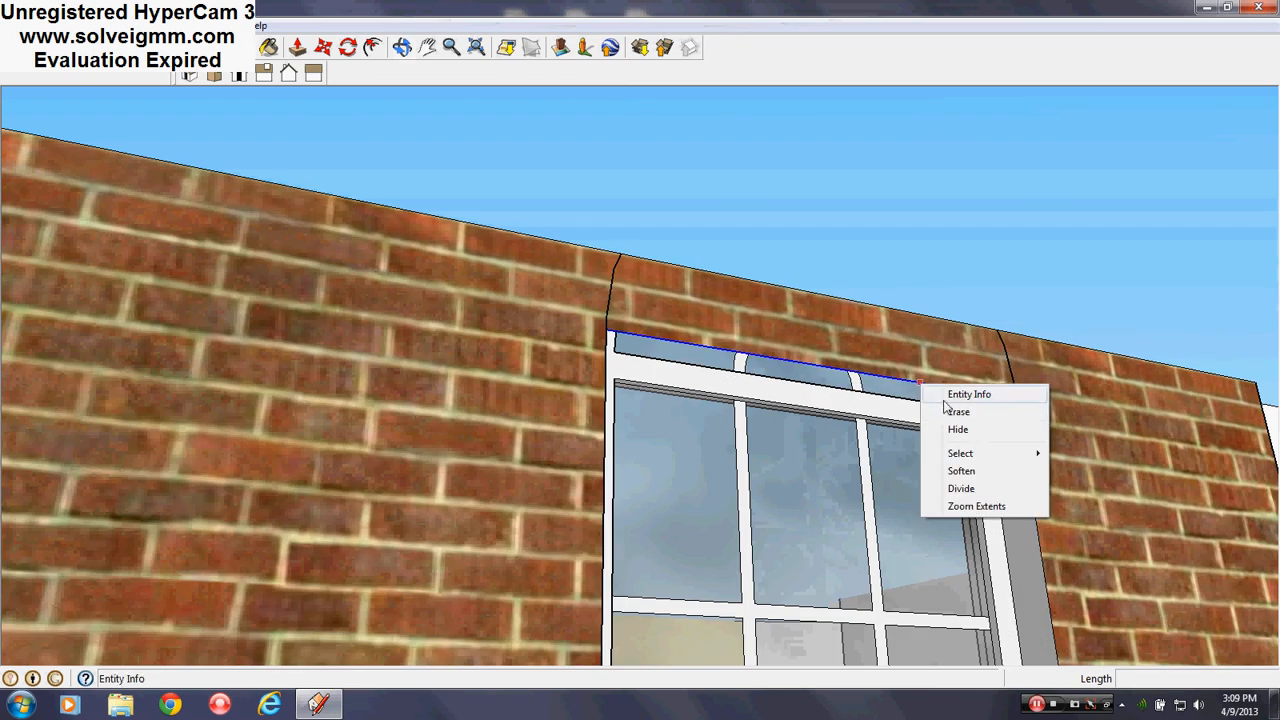
pyautogui.click(955, 410)
# Close the rectangle outline and erase the right and left brick rectangles over the windows
pyautogui.scroll(-5, 716, 310)
pyautogui.moveTo(705, 382); pyautogui.dragTo(670, 650, button='middle')
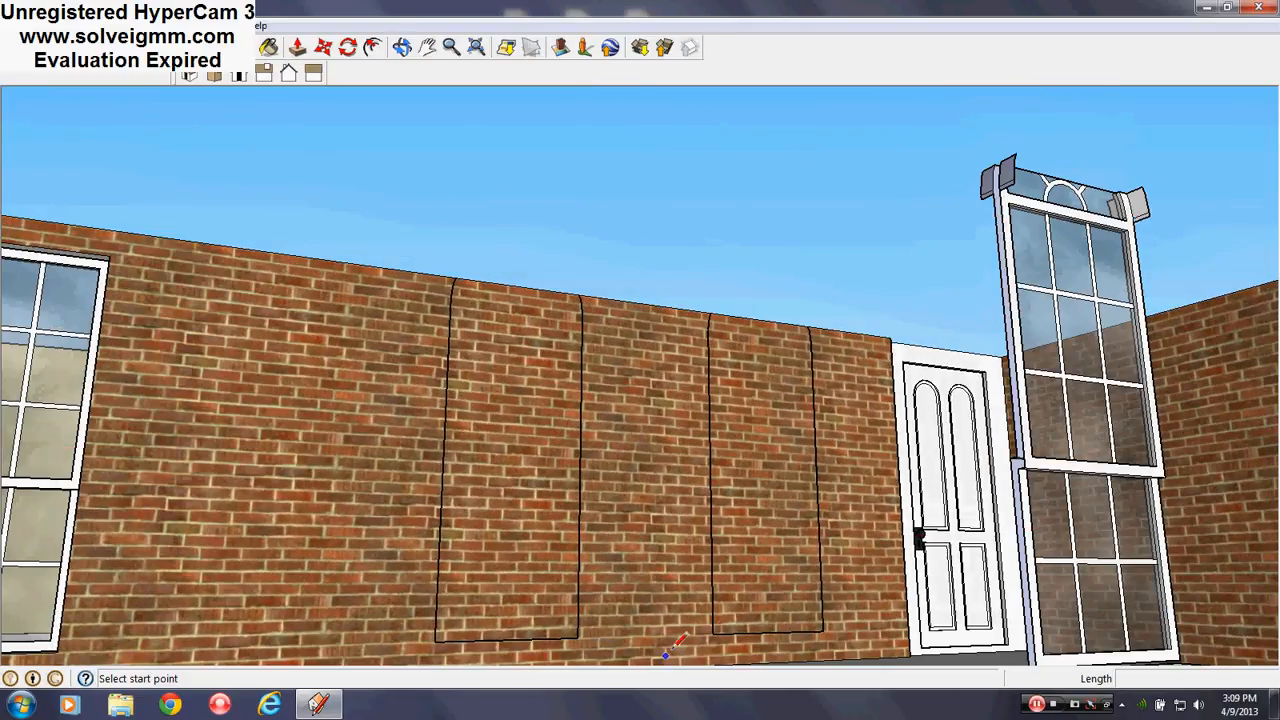
pyautogui.click(822, 630)
pyautogui.rightClick(743, 401)
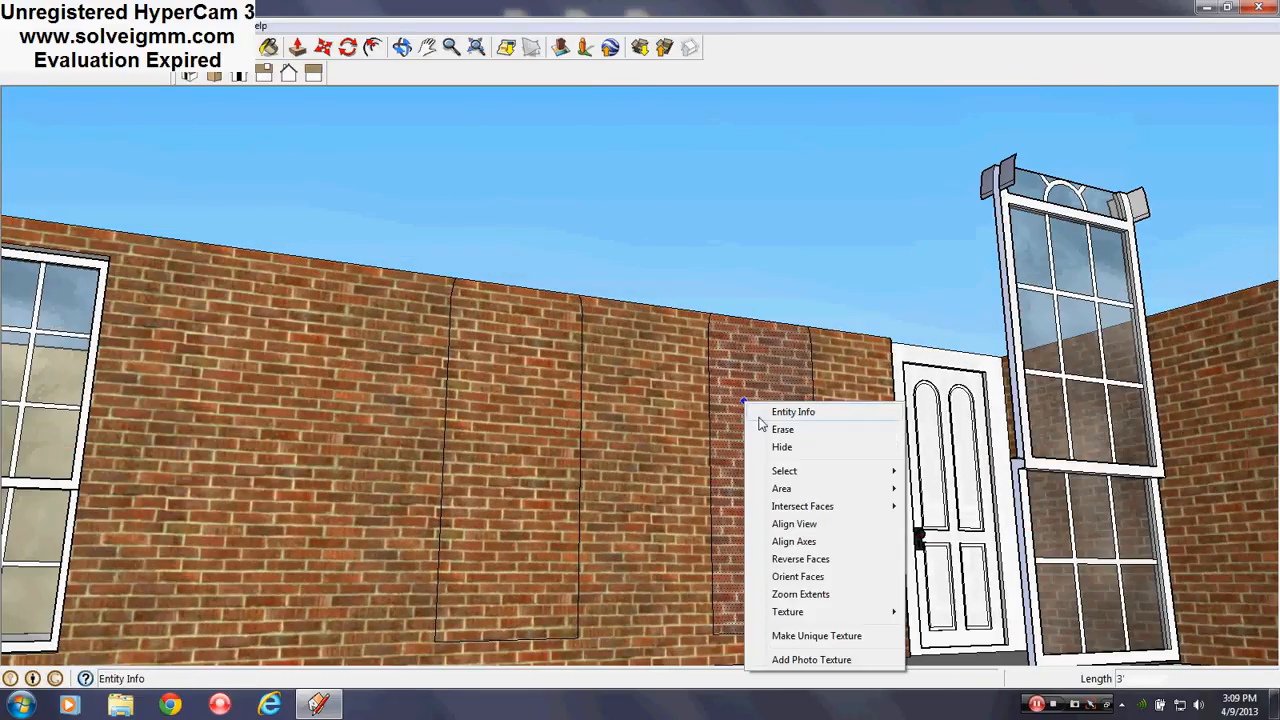
pyautogui.click(770, 432)
pyautogui.rightClick(522, 356)
pyautogui.click(560, 385)
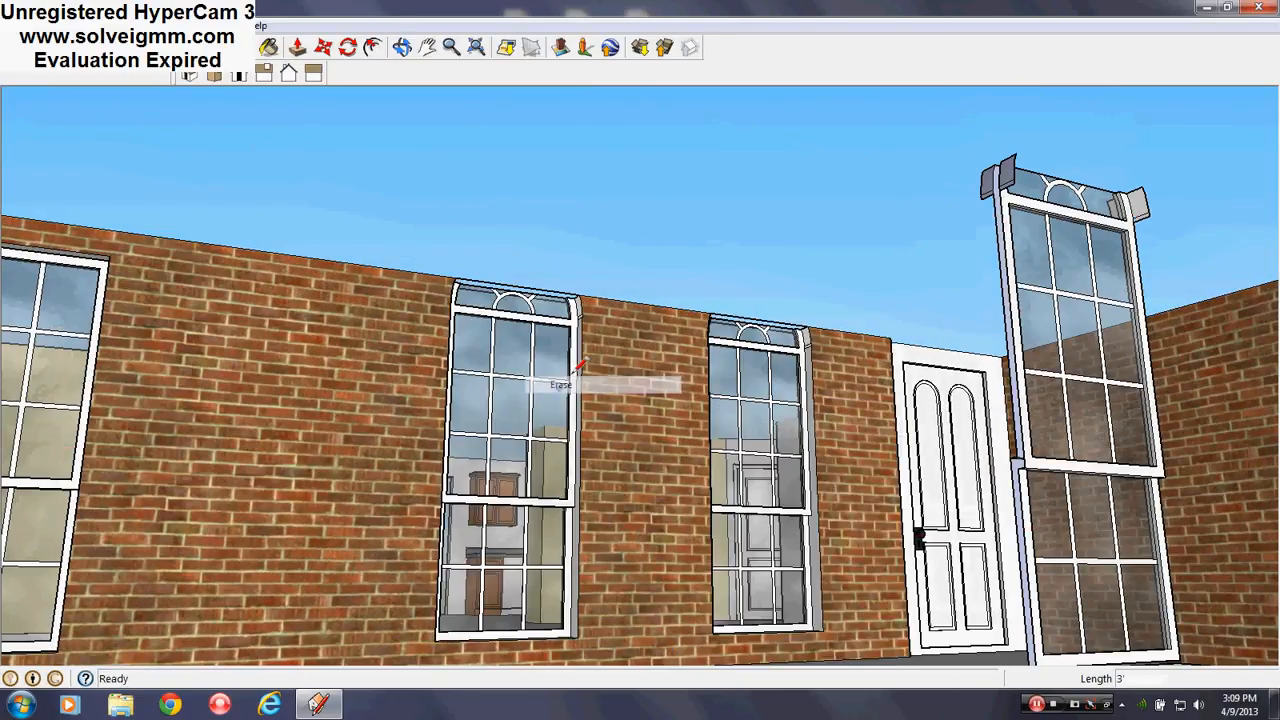
pyautogui.moveTo(598, 372); pyautogui.dragTo(626, 417, button='middle')
pyautogui.scroll(-3, 626, 417)
pyautogui.click(210, 25)
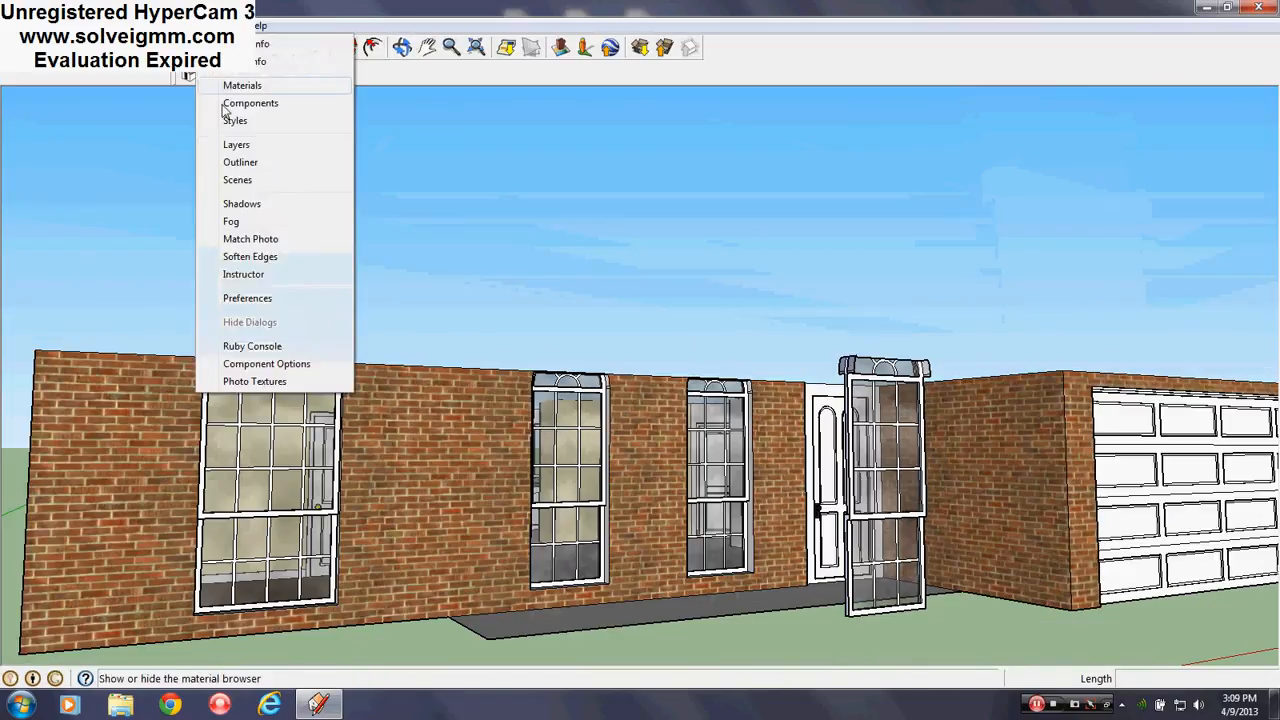
# Make the Roof layer visible again in the Layers panel
pyautogui.click(240, 140)
pyautogui.click(419, 307)
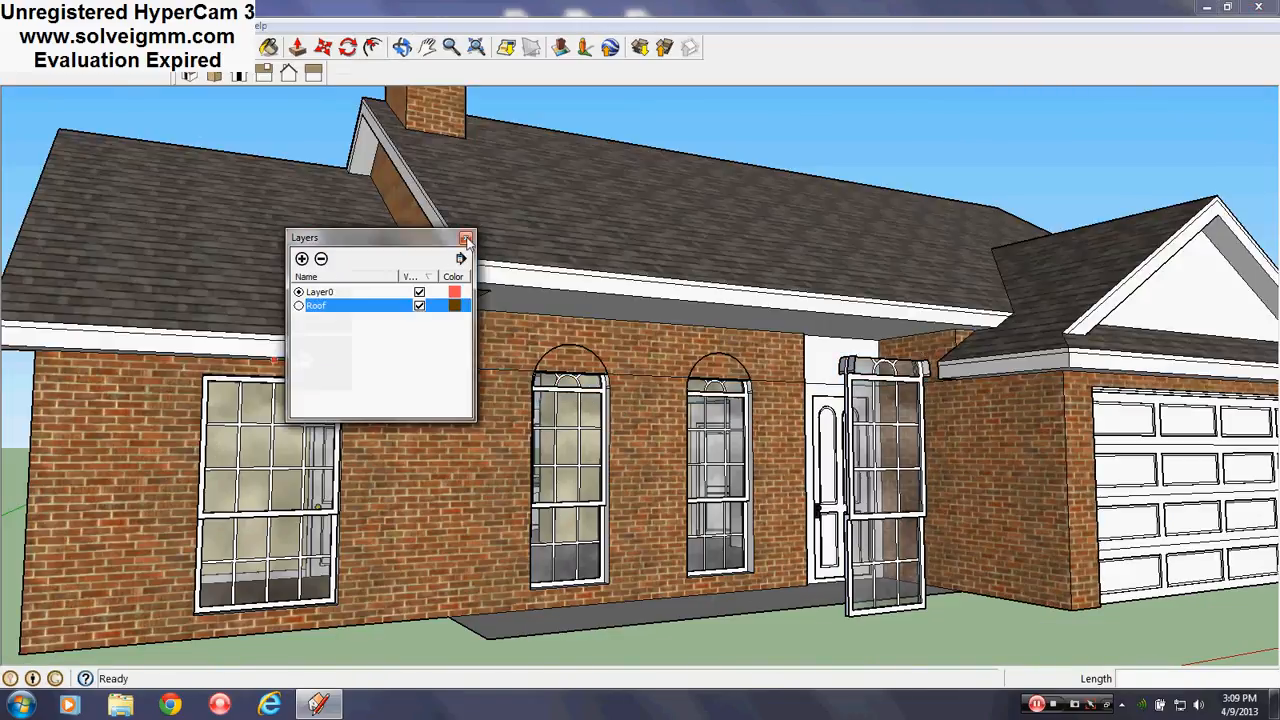
pyautogui.click(466, 240)
pyautogui.scroll(10, 577, 373)
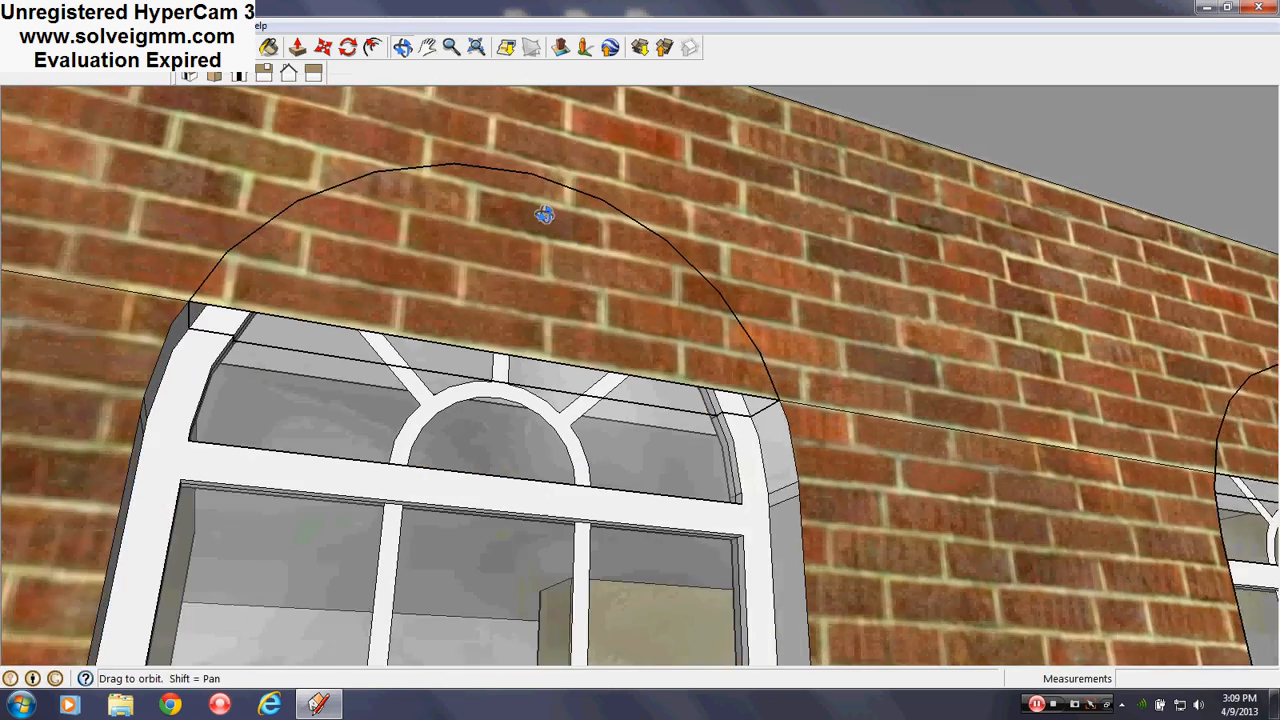
pyautogui.scroll(-5, 543, 214)
# Make Roof the active layer for the new line work
pyautogui.press('l')
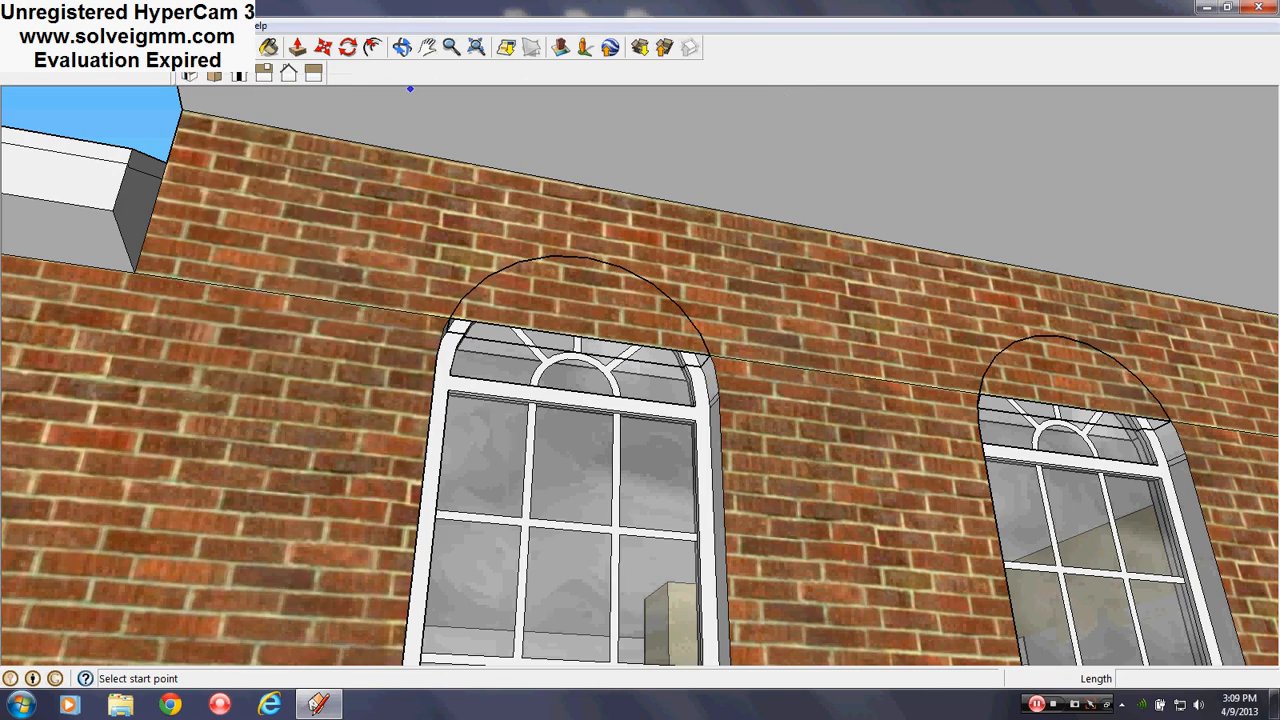
pyautogui.click(232, 25)
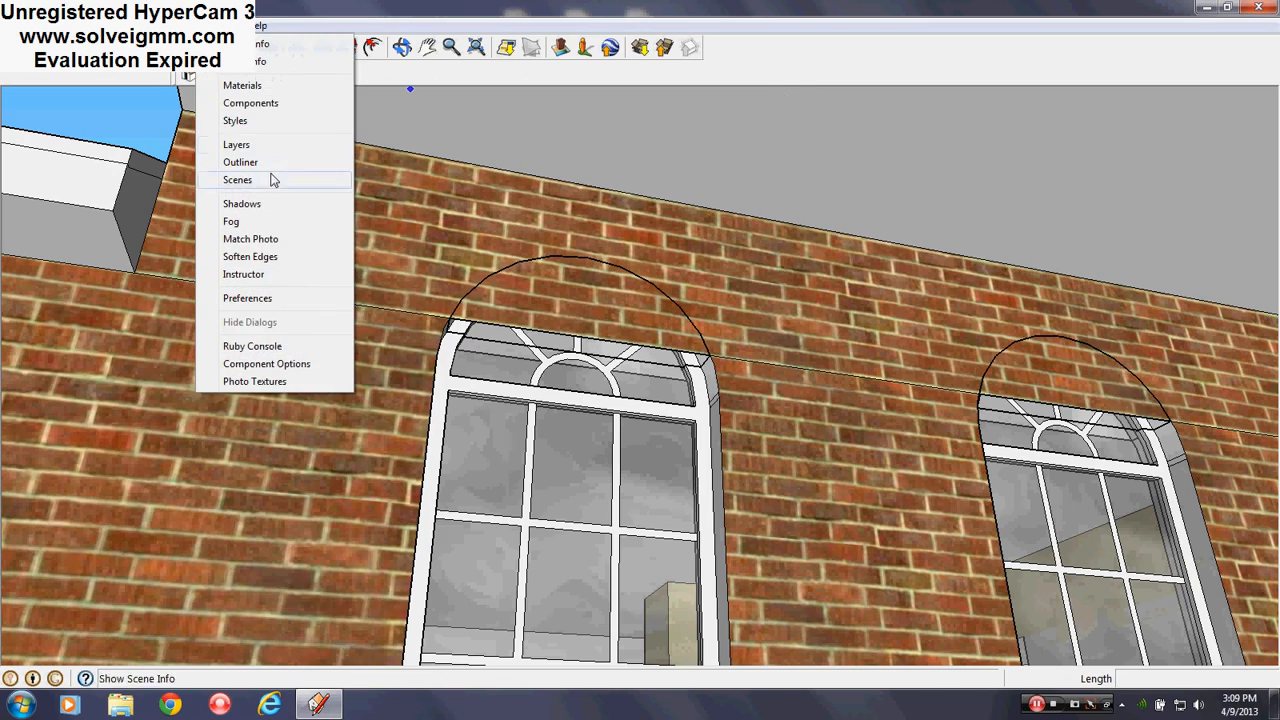
pyautogui.click(237, 145)
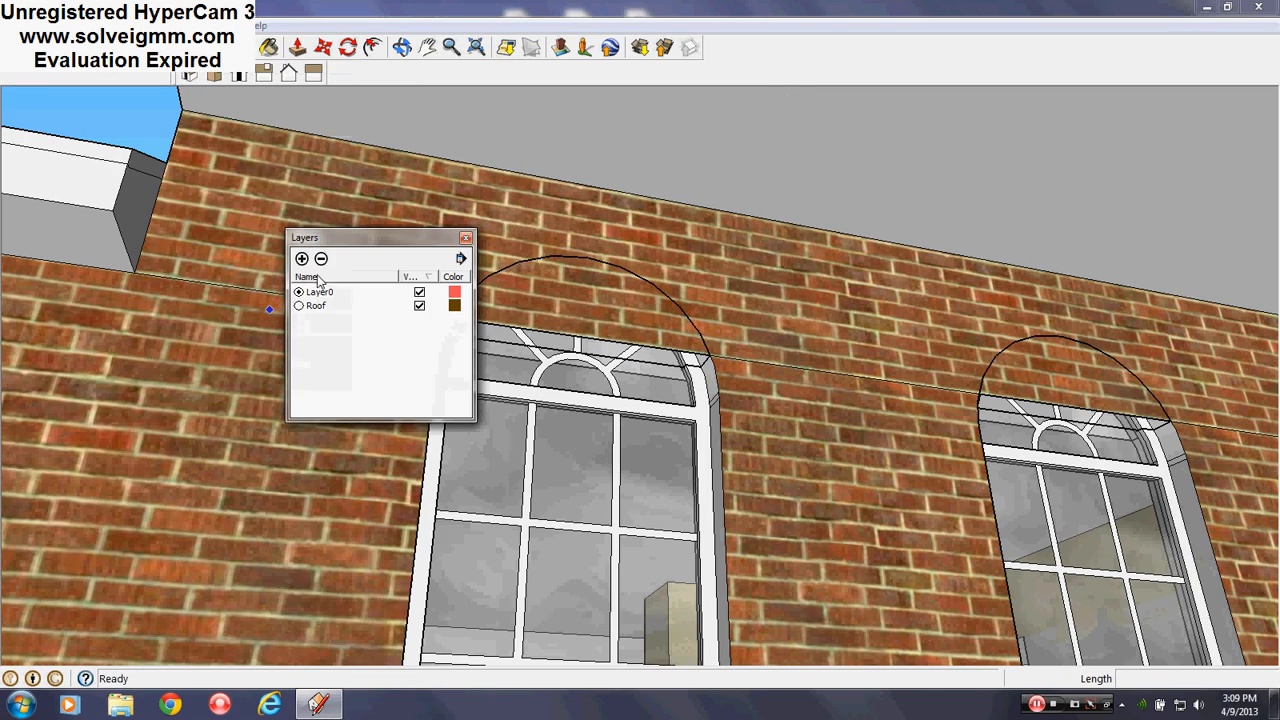
pyautogui.click(300, 306)
pyautogui.click(465, 237)
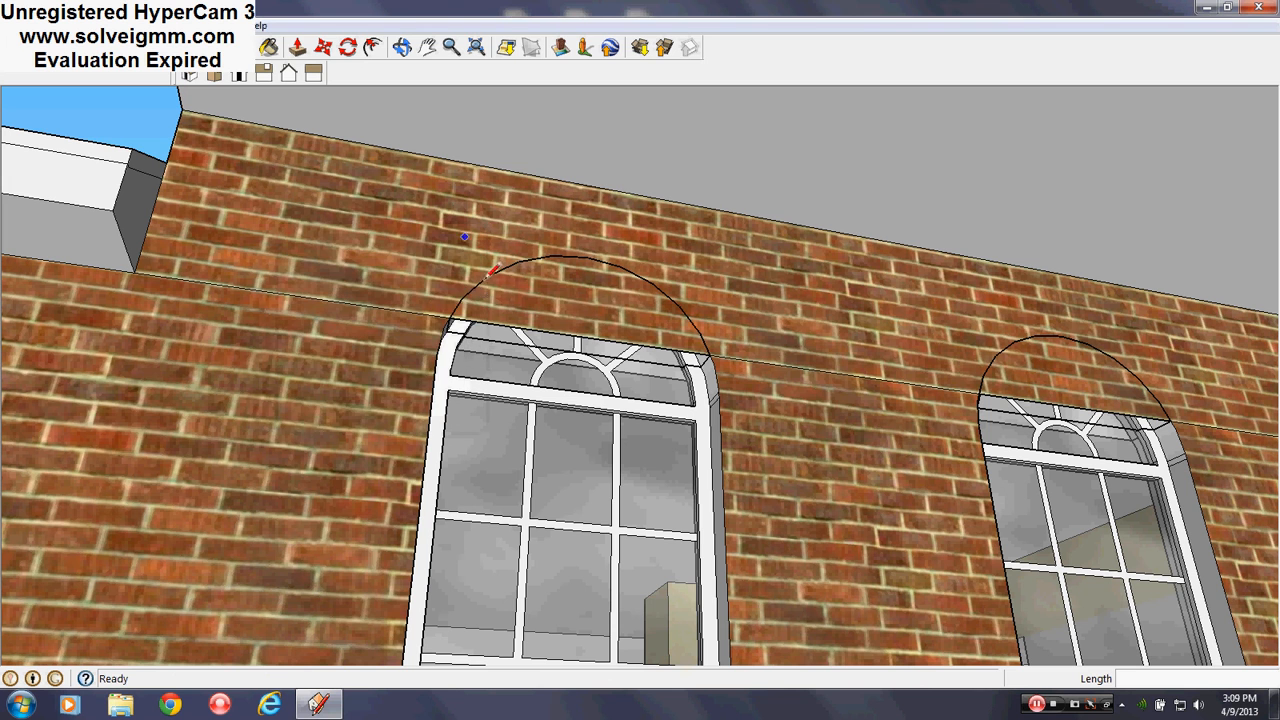
# Close a face over the first window's arch with a line and erase it
pyautogui.click(706, 345)
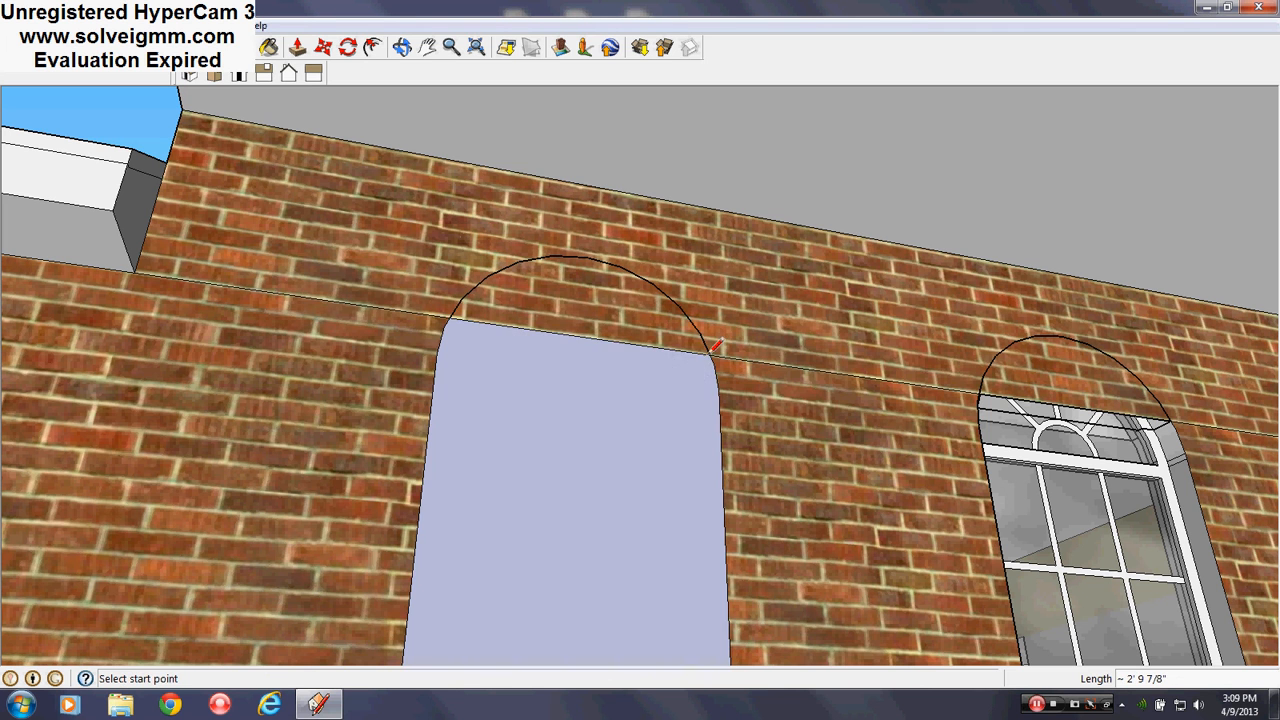
pyautogui.rightClick(694, 357)
pyautogui.click(720, 376)
pyautogui.scroll(-5, 390, 288)
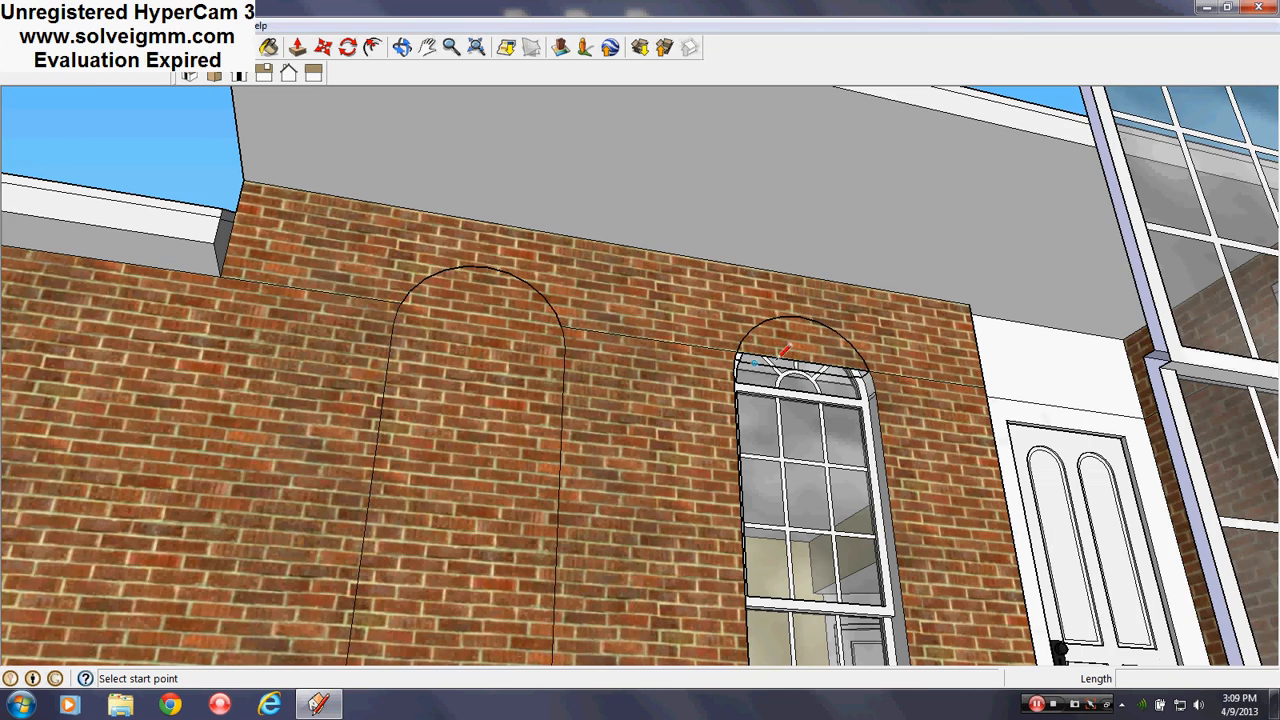
pyautogui.scroll(5, 670, 350)
# Line across the second arch, erasing the stray face and the brick inside the arch
pyautogui.click(693, 335)
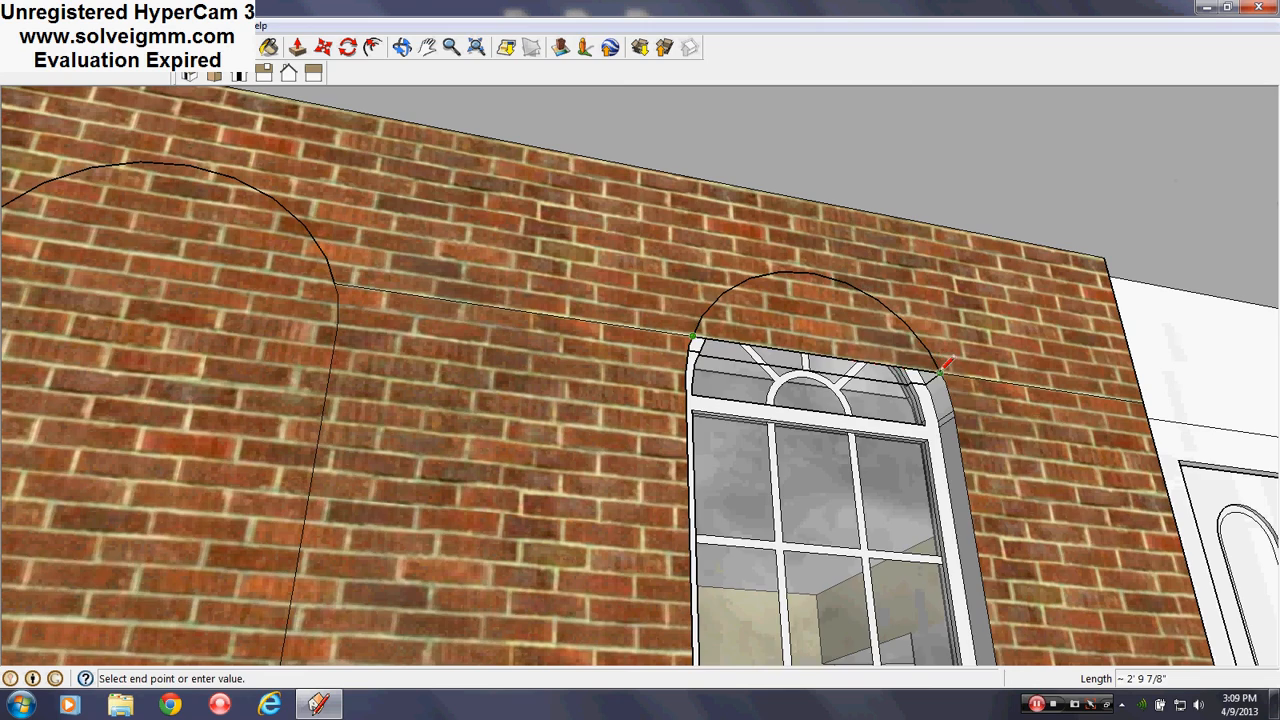
pyautogui.click(941, 373)
pyautogui.rightClick(924, 371)
pyautogui.click(957, 400)
pyautogui.rightClick(828, 343)
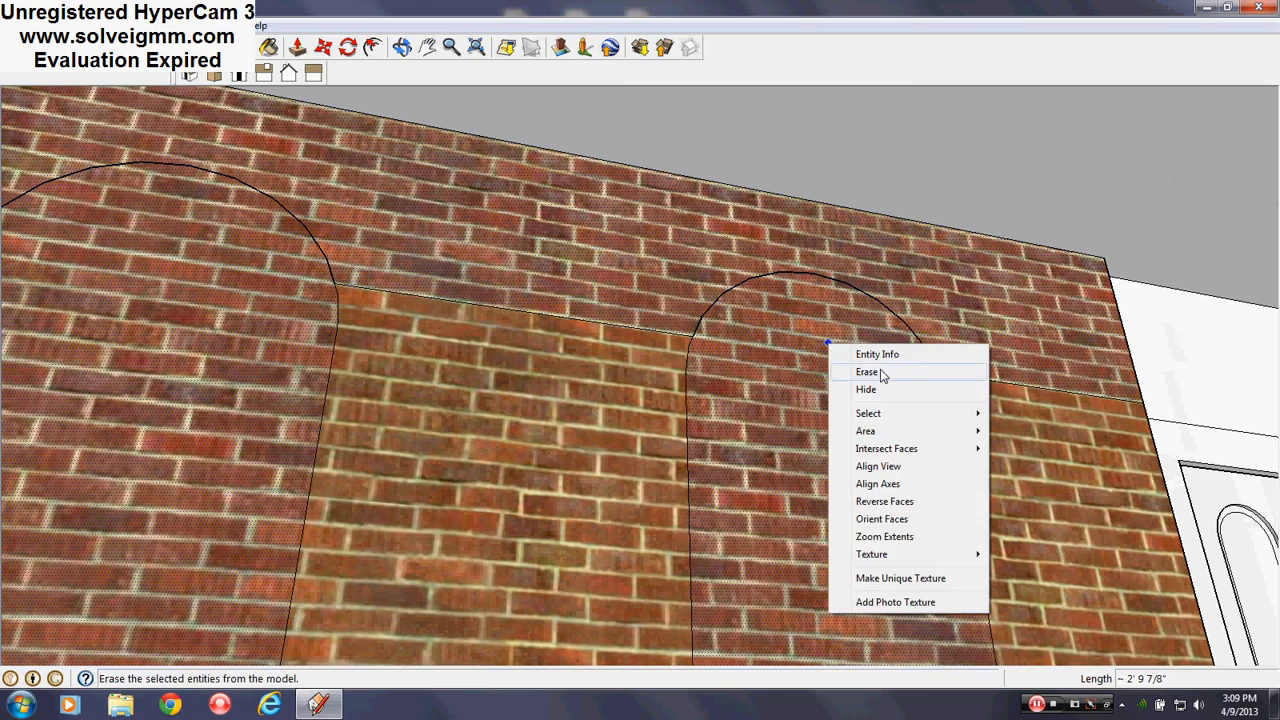
pyautogui.click(882, 374)
pyautogui.moveTo(777, 337)
pyautogui.mouseDown(button='middle')
pyautogui.moveTo(586, 363)
pyautogui.moveTo(665, 390)
pyautogui.mouseUp(button='middle')
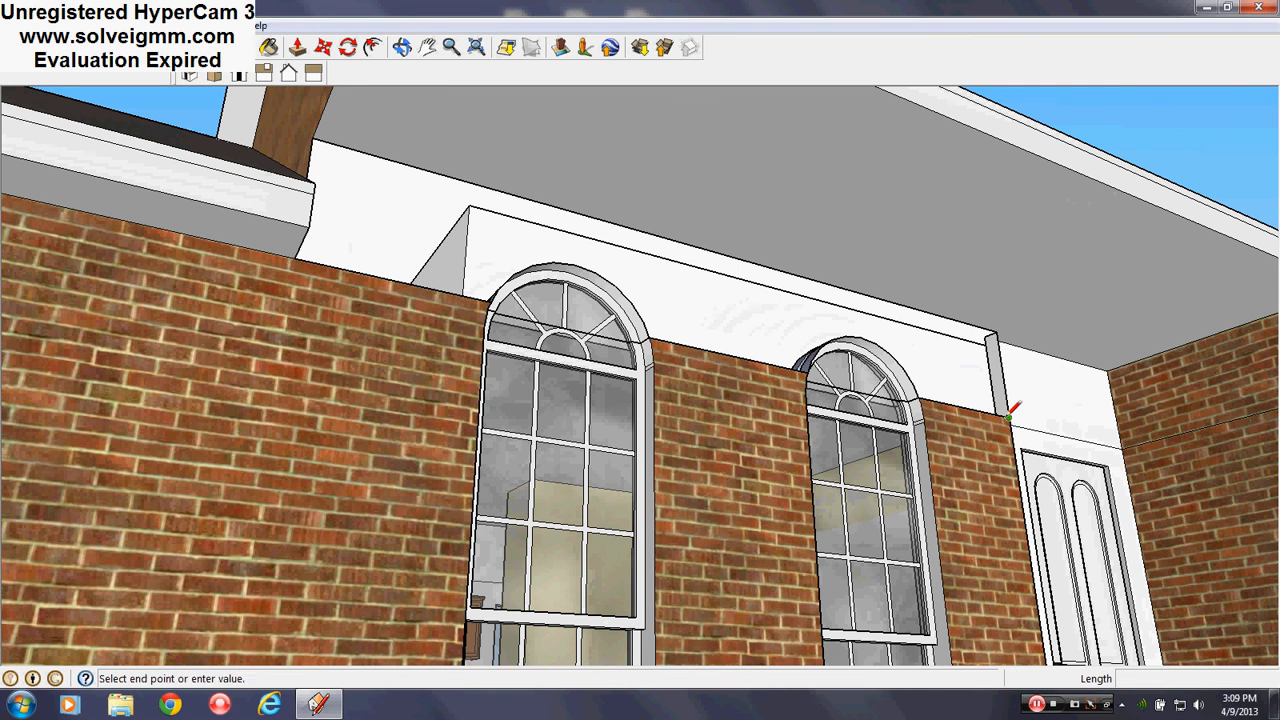
# Close the wall face with a line and erase the blue face to reveal the windows
pyautogui.click(998, 333)
pyautogui.rightClick(871, 401)
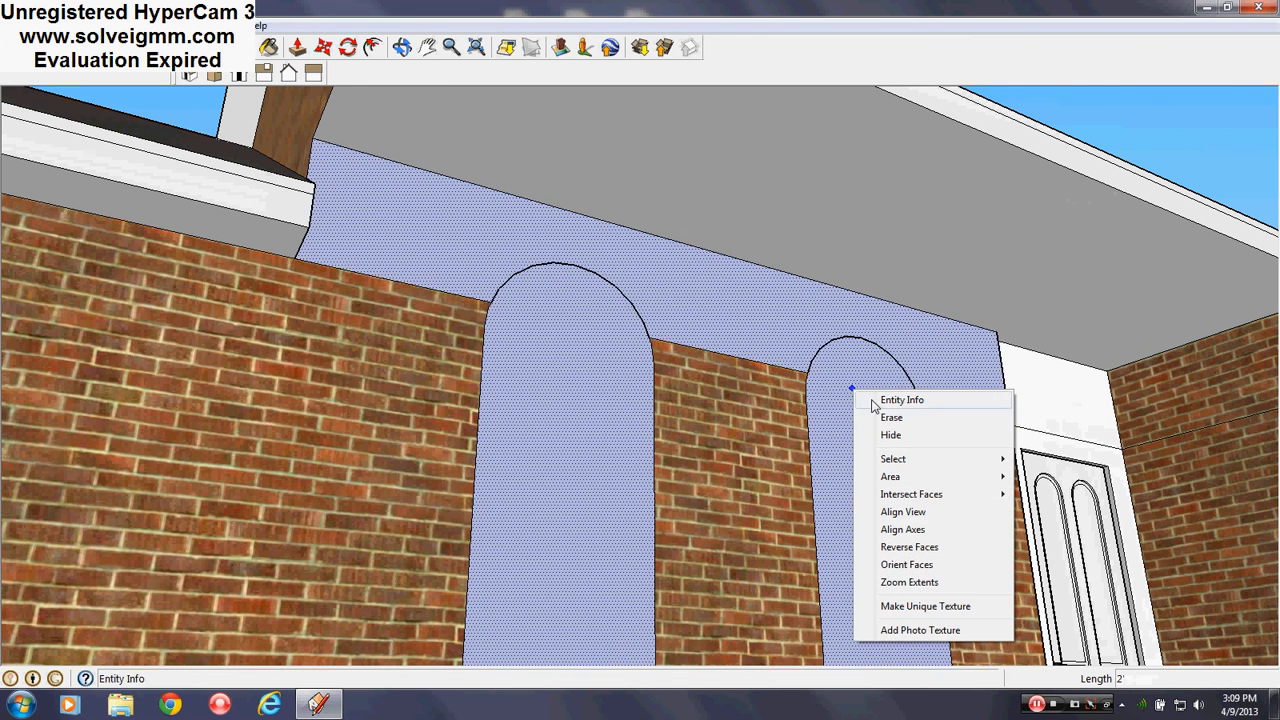
pyautogui.click(877, 416)
pyautogui.scroll(2, 998, 412)
pyautogui.scroll(5, 998, 412)
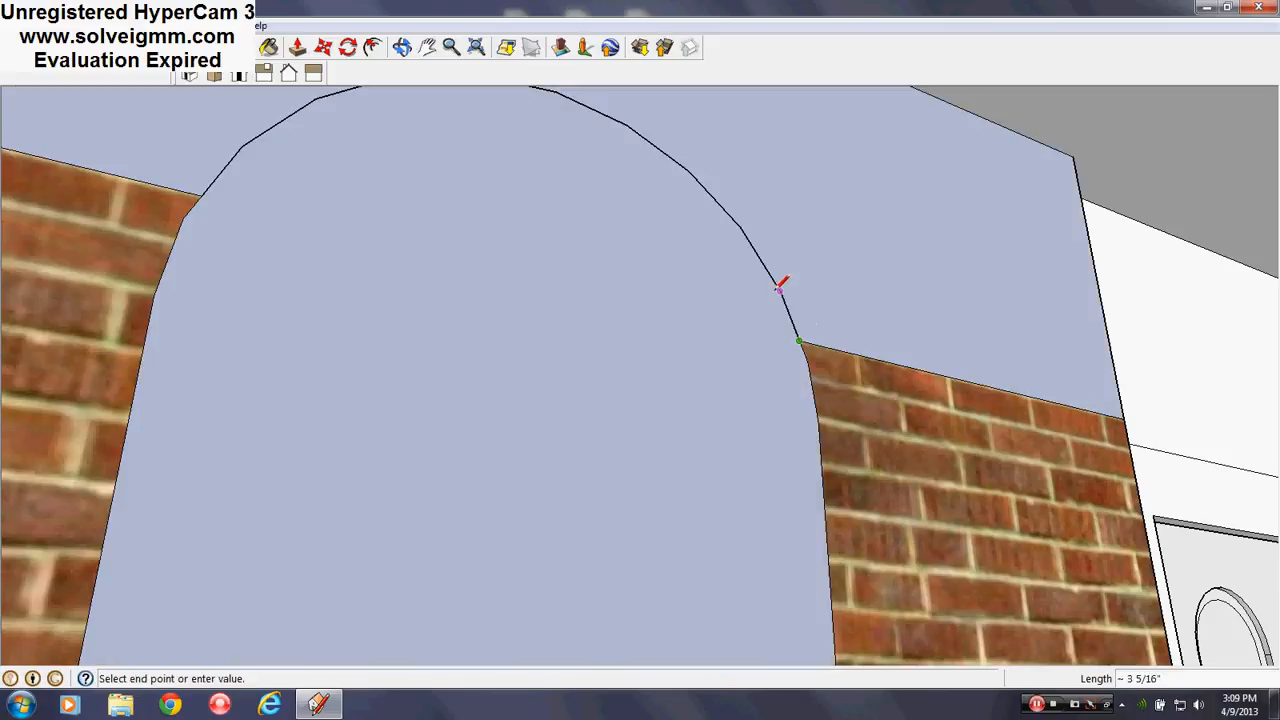
# End a line at the arc endpoint and erase the new blue face over the arch
pyautogui.click(781, 287)
pyautogui.scroll(-3, 781, 290)
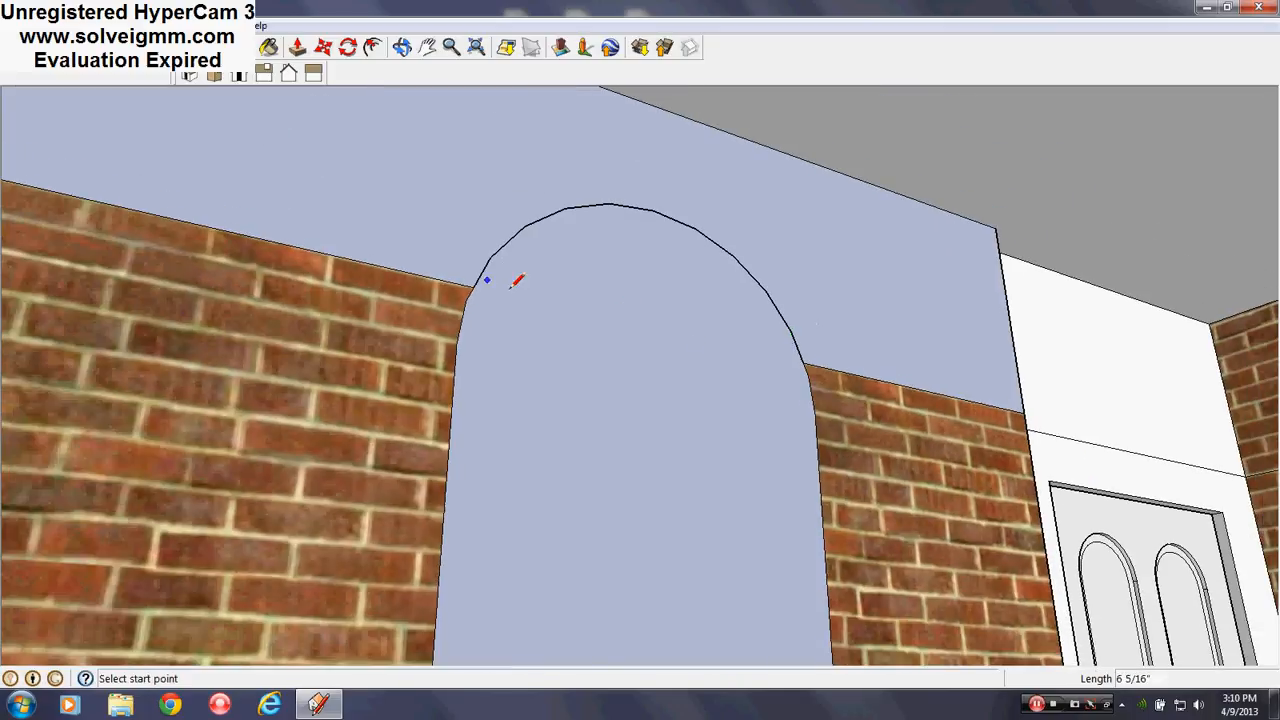
pyautogui.rightClick(537, 297)
pyautogui.click(594, 331)
pyautogui.rightClick(790, 347)
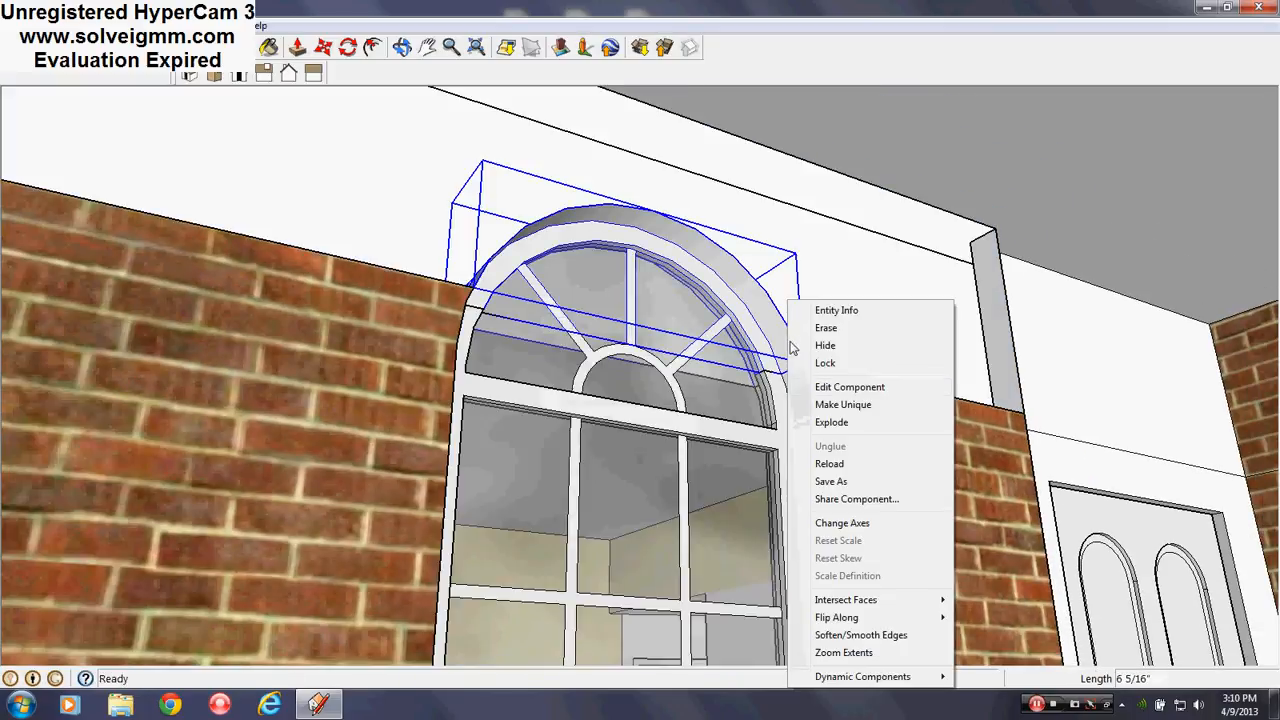
pyautogui.click(849, 421)
# Explode the left and right arched window components
pyautogui.moveTo(924, 383); pyautogui.dragTo(915, 409, button='middle')
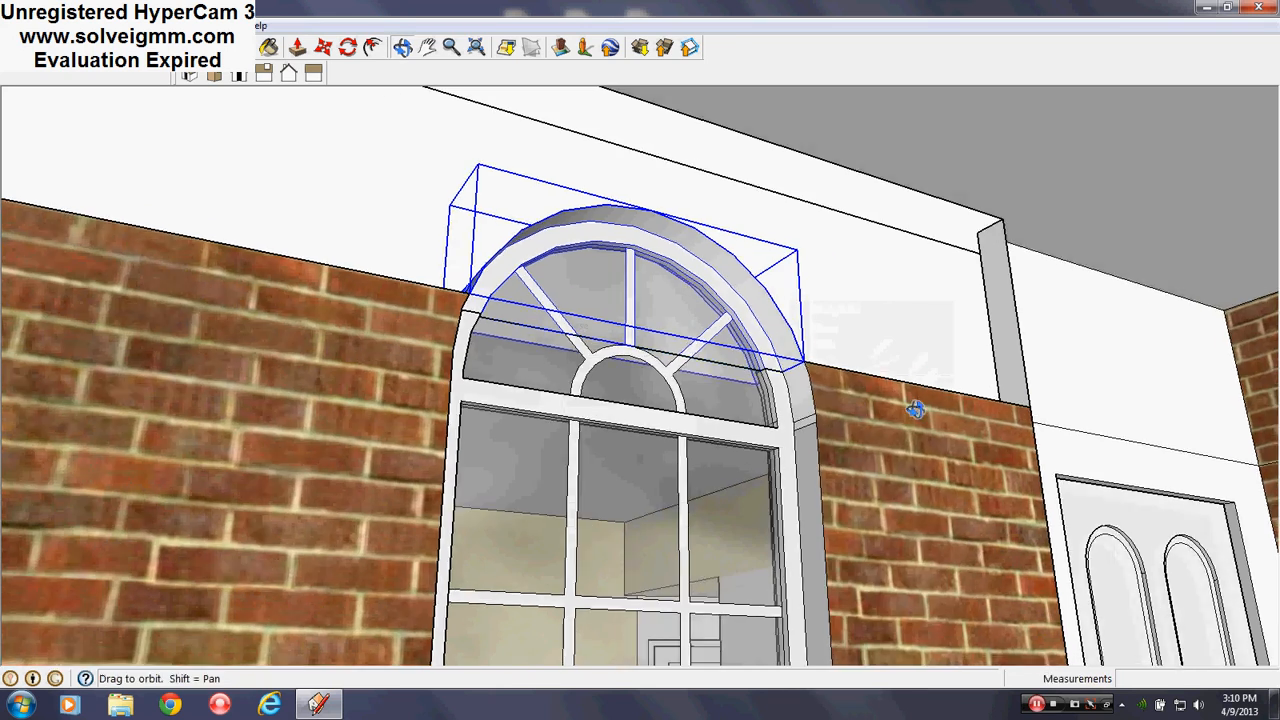
pyautogui.scroll(-3, 509, 280)
pyautogui.scroll(3, 494, 286)
pyautogui.rightClick(495, 287)
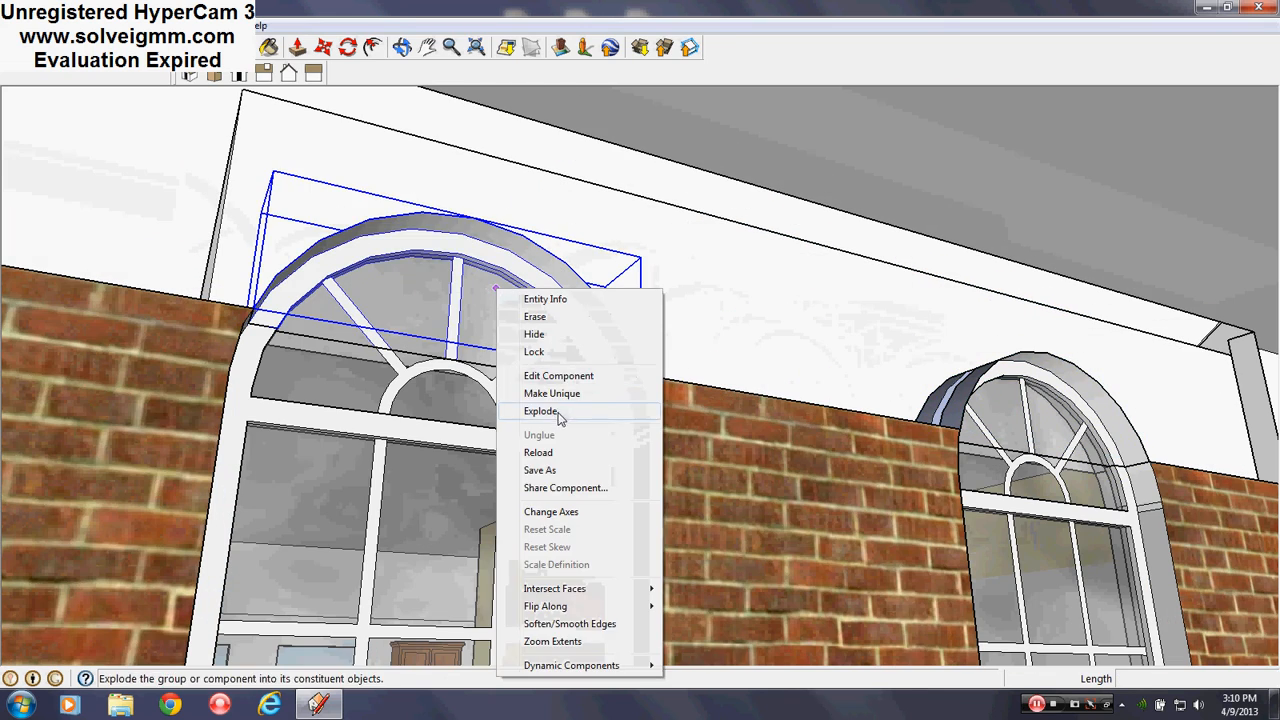
pyautogui.click(560, 418)
pyautogui.rightClick(1001, 400)
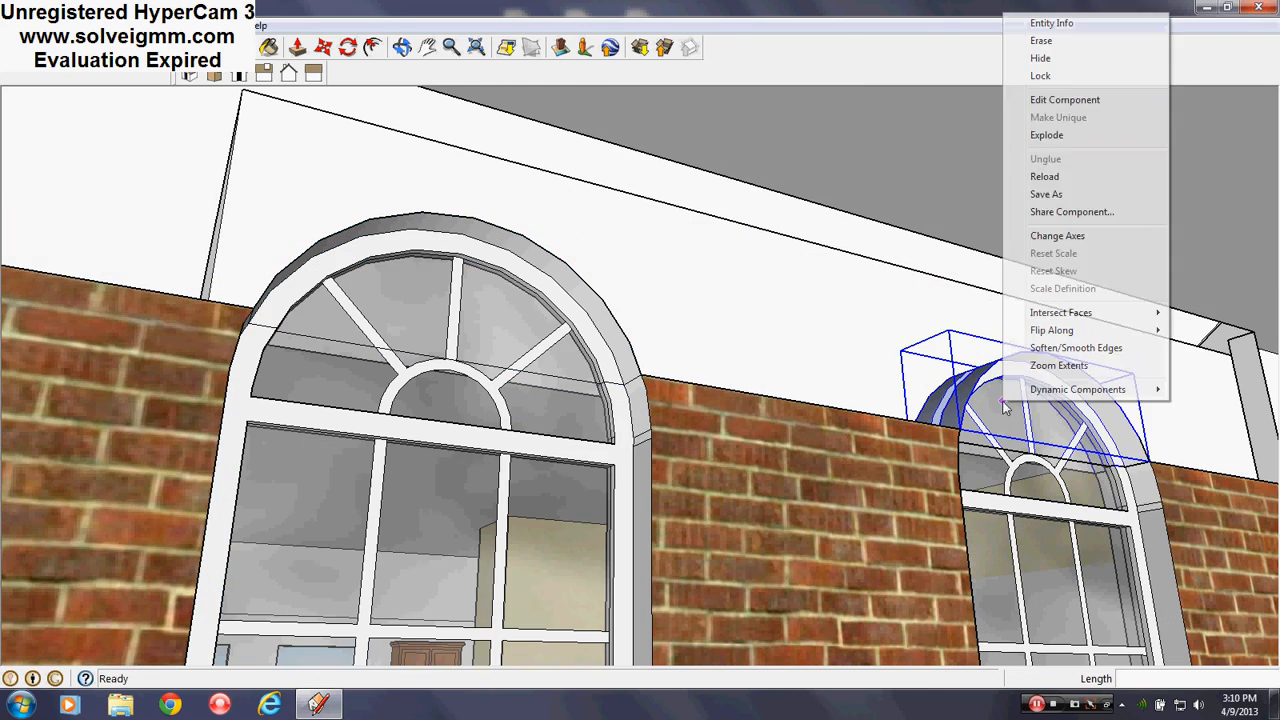
pyautogui.click(1046, 135)
# Close the wall gap above the windows with a new face
pyautogui.moveTo(763, 314); pyautogui.dragTo(690, 403, button='middle')
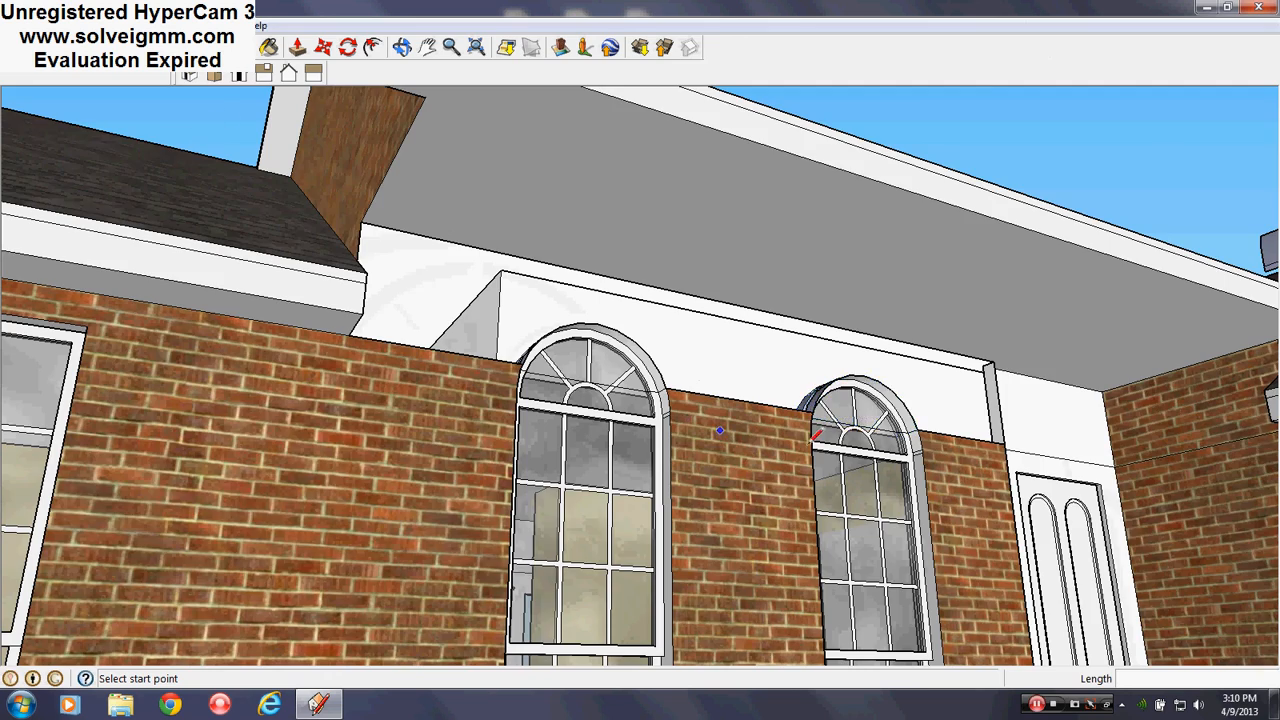
pyautogui.scroll(4, 912, 432)
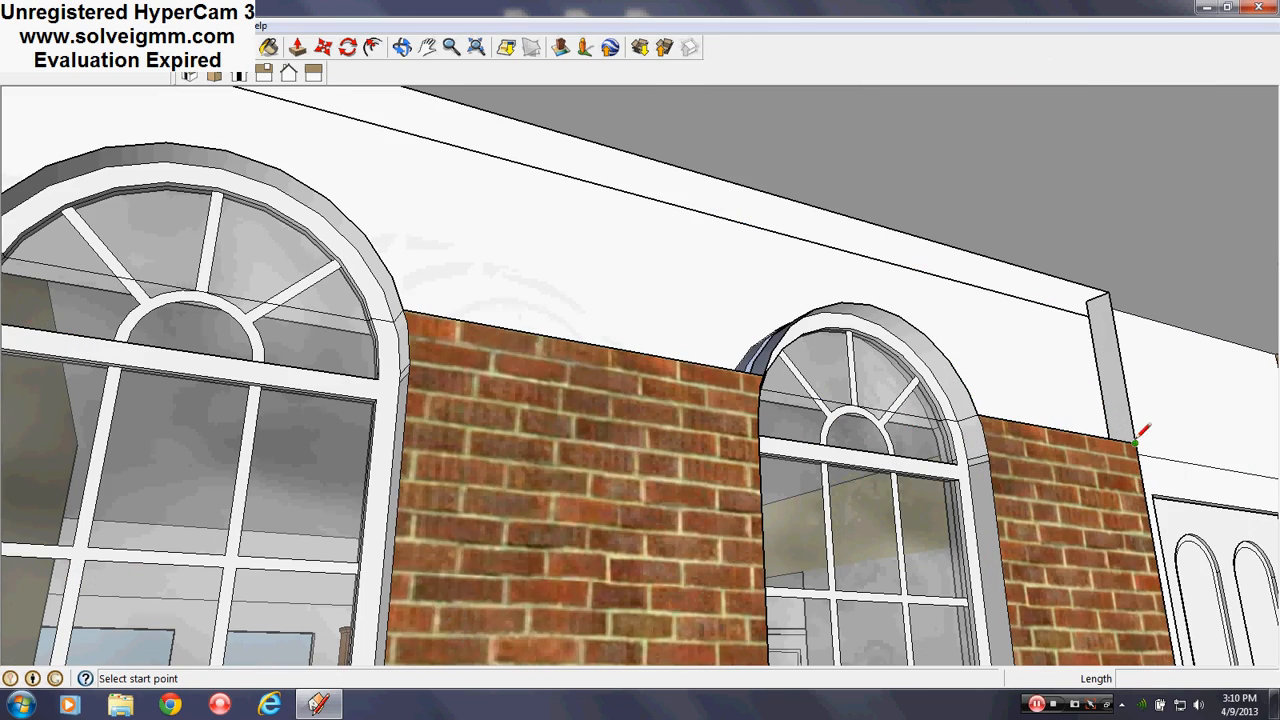
pyautogui.click(1108, 292)
pyautogui.moveTo(757, 356); pyautogui.dragTo(640, 350, button='middle')
pyautogui.scroll(-4, 563, 318)
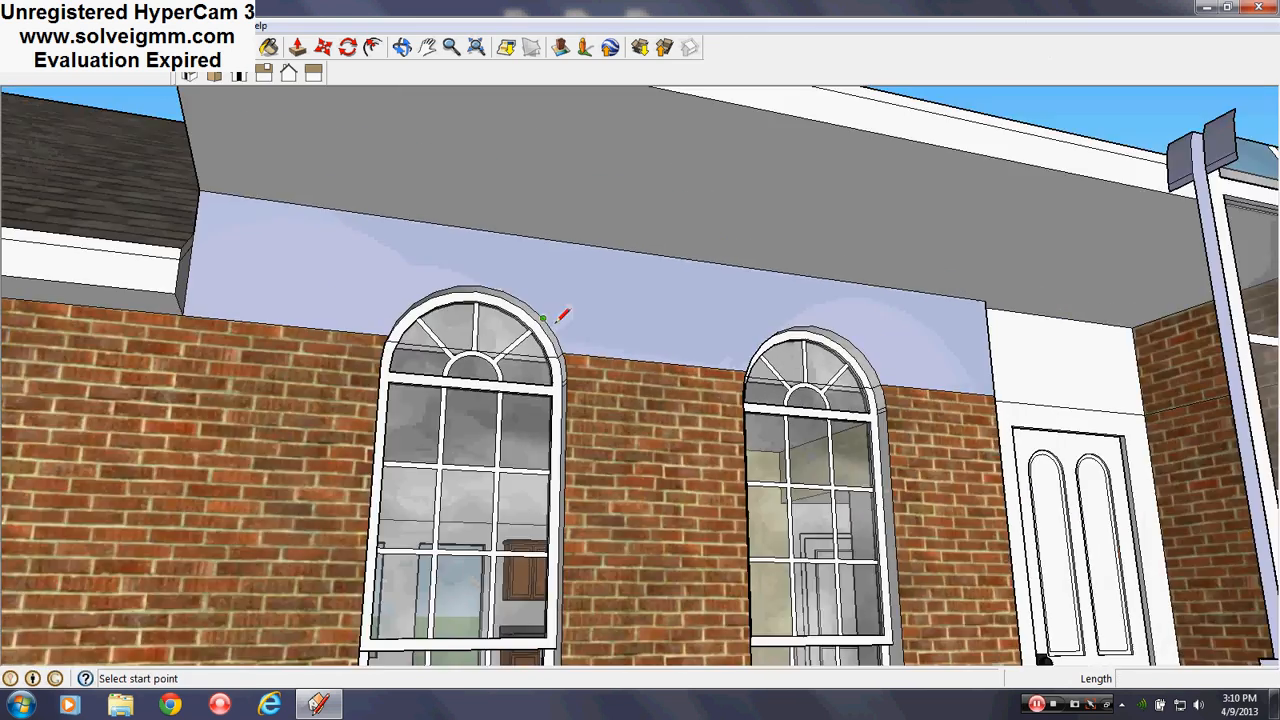
pyautogui.moveTo(560, 320); pyautogui.dragTo(555, 350, button='middle')
pyautogui.scroll(-4, 555, 345)
pyautogui.moveTo(540, 430); pyautogui.dragTo(612, 487, button='middle')
# Sample Brick_Antique from the wall and paint the upper wall face above the windows
pyautogui.press('l')
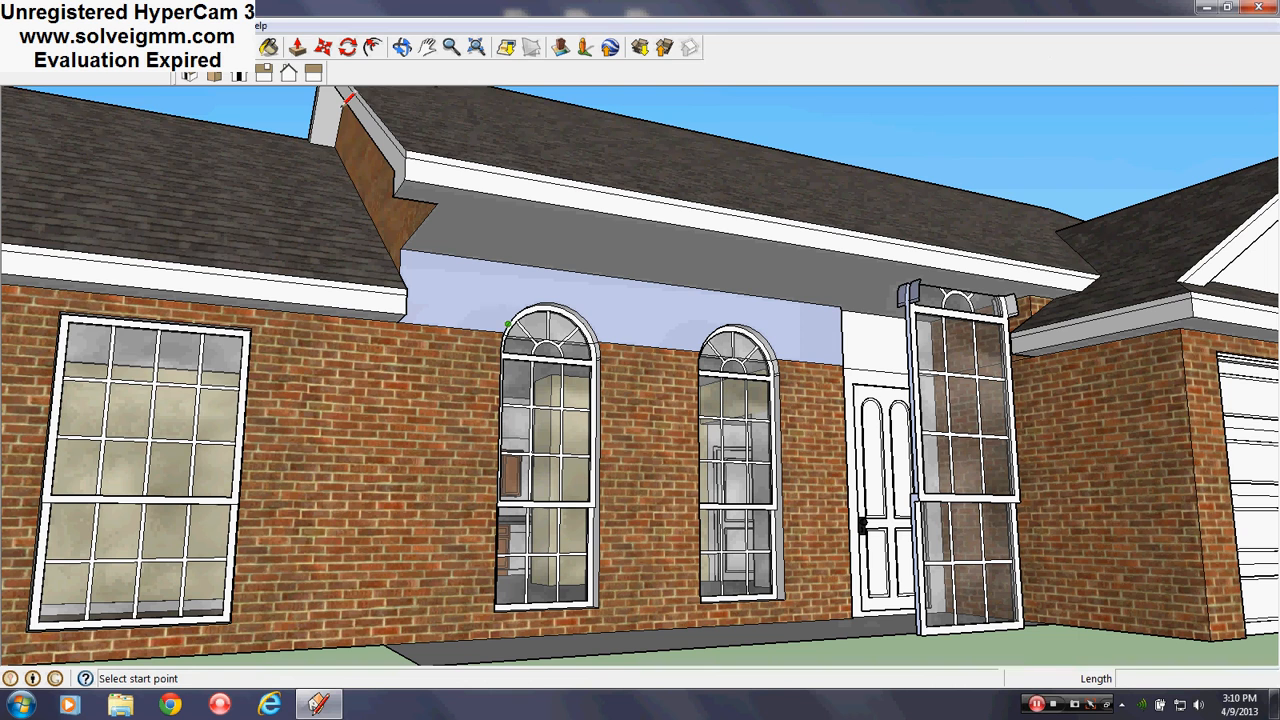
pyautogui.click(268, 48)
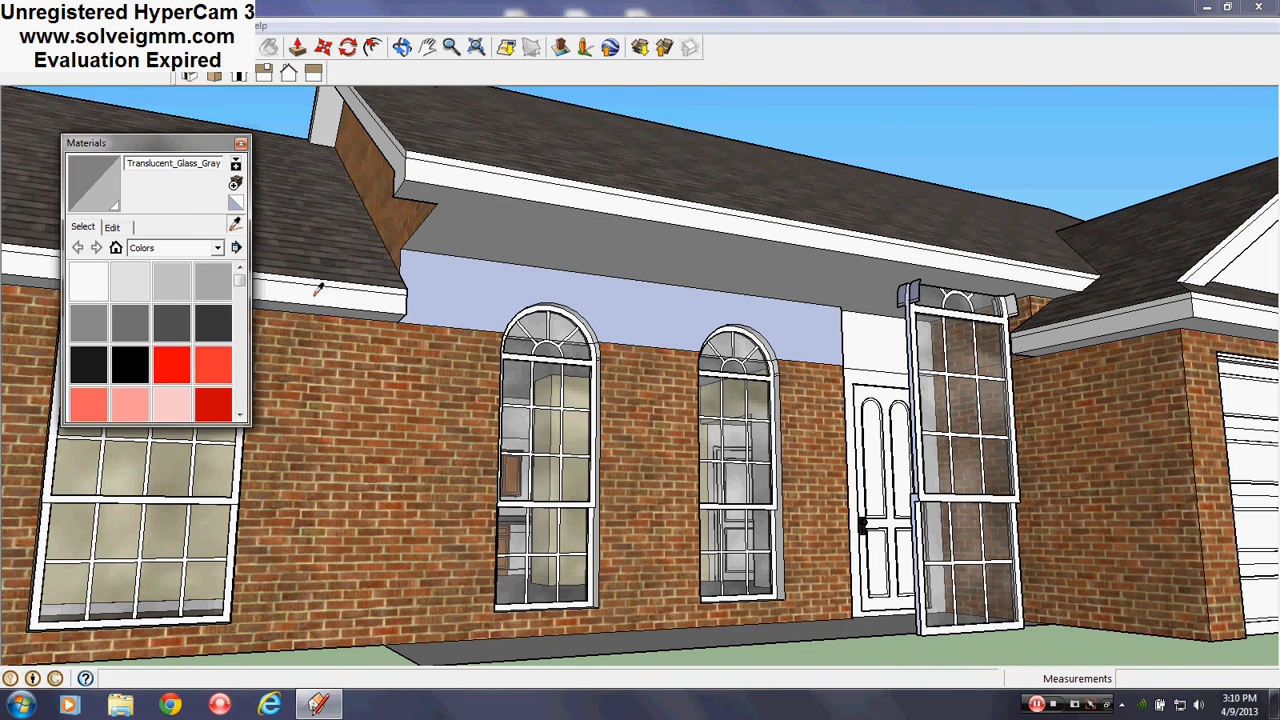
pyautogui.keyDown('alt'); pyautogui.click(655, 355); pyautogui.keyUp('alt')
pyautogui.click(664, 314)
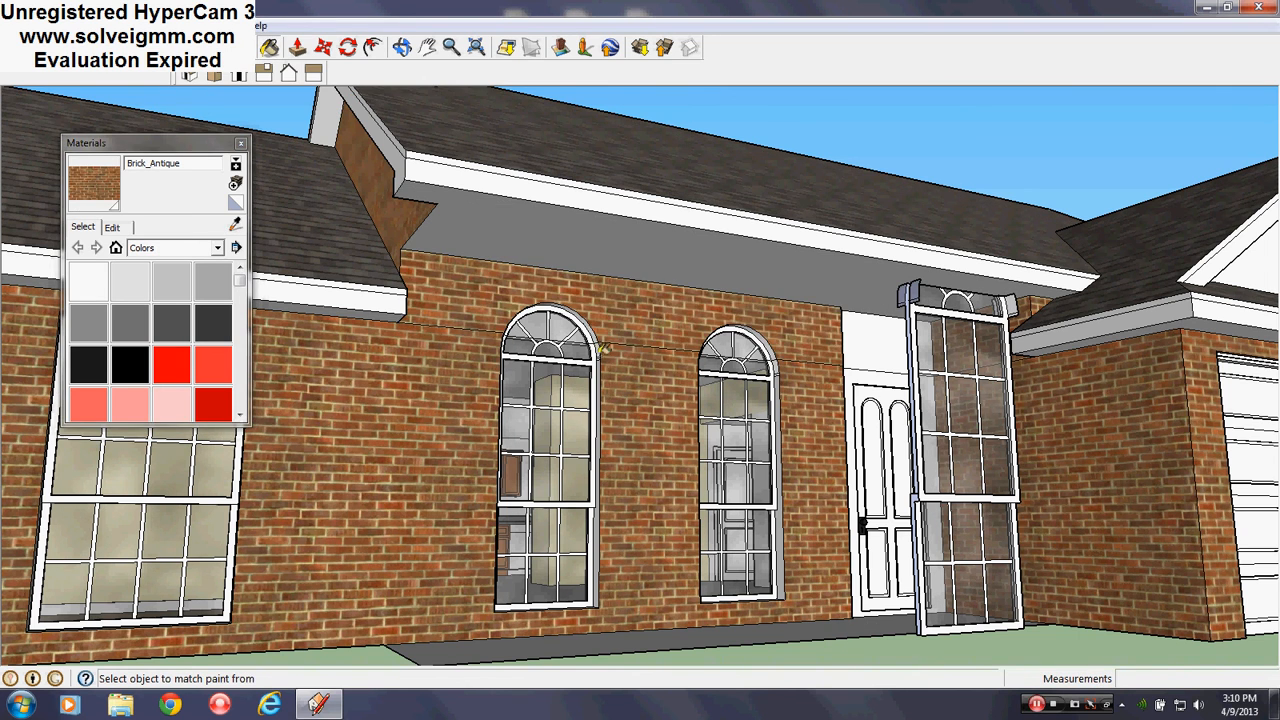
pyautogui.scroll(3, 602, 348)
pyautogui.moveTo(600, 350)
pyautogui.mouseDown(button='middle')
pyautogui.moveTo(606, 360)
pyautogui.moveTo(652, 290)
pyautogui.mouseUp(button='middle')
# Paint the interior side of the upper wall band Color_000 white
pyautogui.scroll(1, 655, 236)
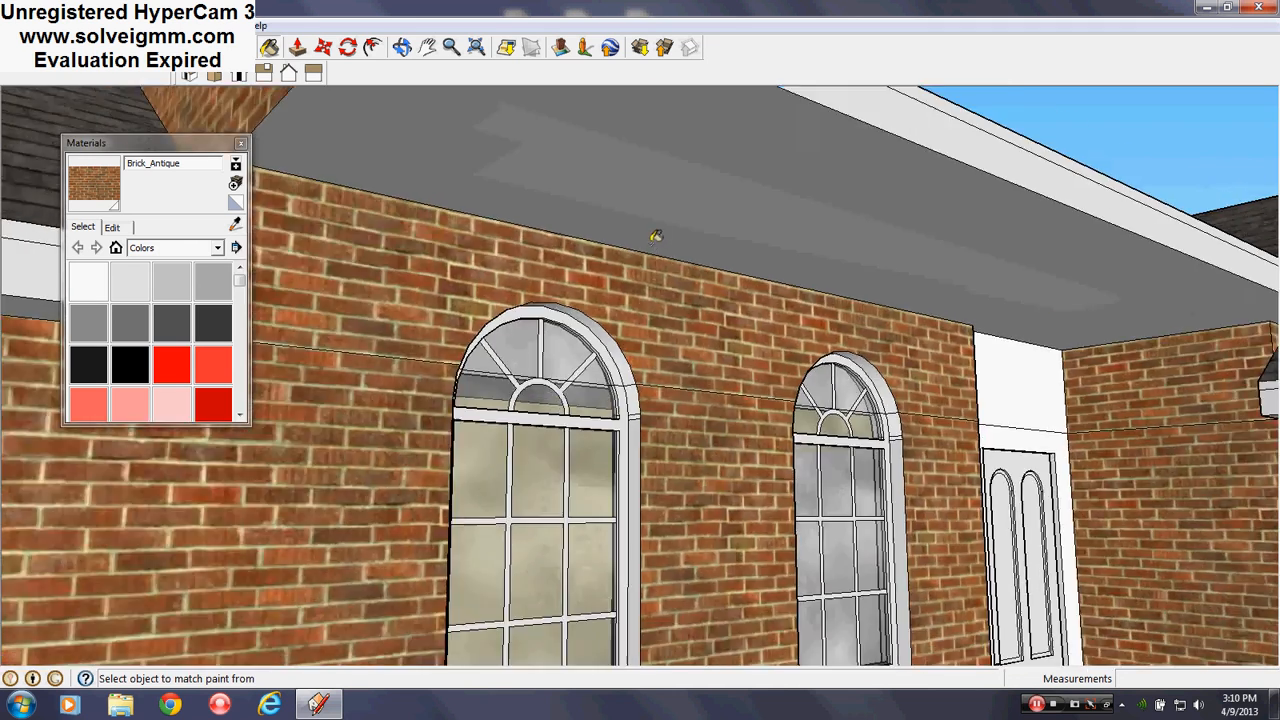
pyautogui.scroll(5, 603, 337)
pyautogui.moveTo(551, 389)
pyautogui.mouseDown(button='middle')
pyautogui.moveTo(1034, 363)
pyautogui.moveTo(1277, 391)
pyautogui.mouseUp(button='middle')
pyautogui.moveTo(803, 370)
pyautogui.mouseDown(button='middle')
pyautogui.moveTo(906, 343)
pyautogui.moveTo(807, 284)
pyautogui.mouseUp(button='middle')
pyautogui.press('e')
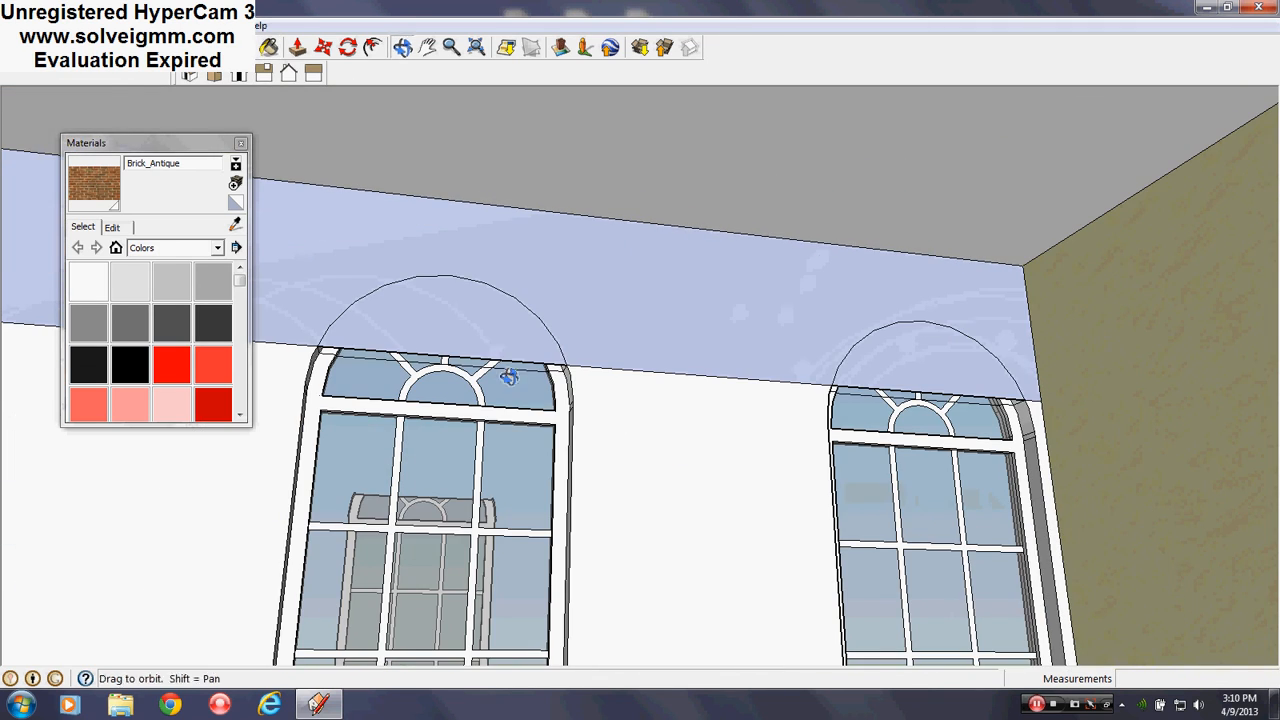
pyautogui.scroll(4, 457, 349)
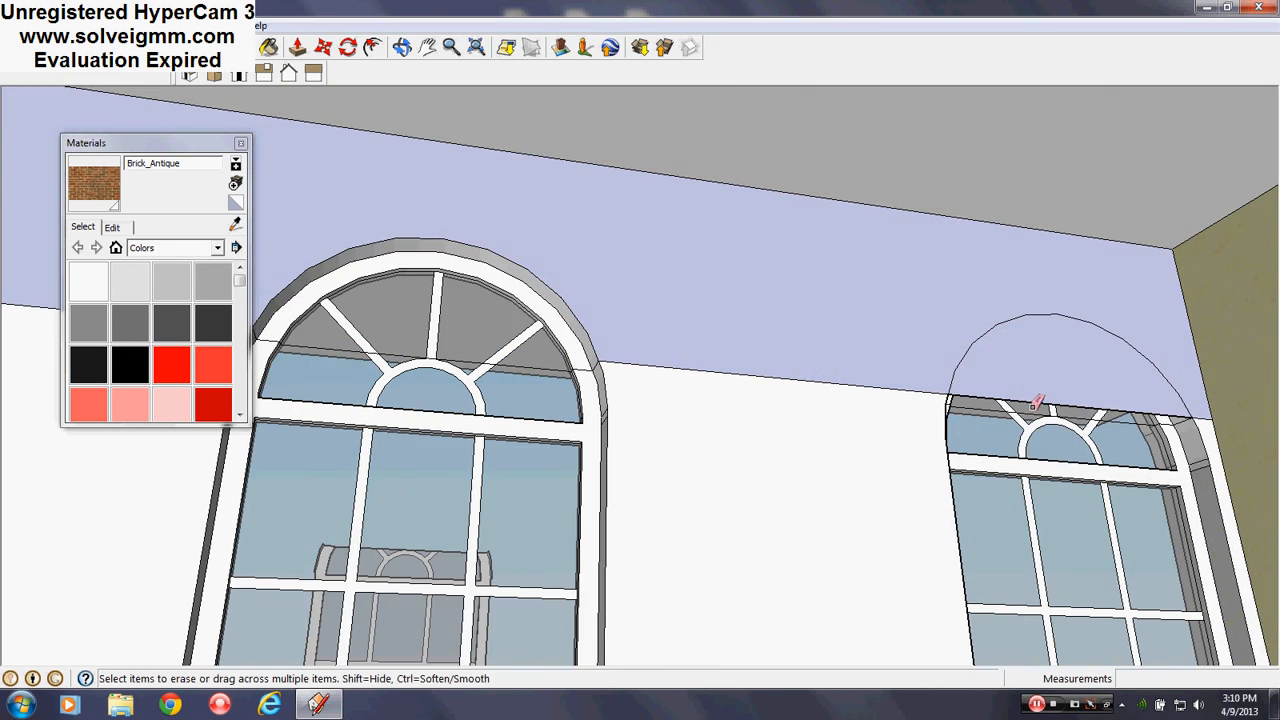
pyautogui.scroll(-6, 723, 306)
pyautogui.moveTo(729, 331)
pyautogui.mouseDown(button='middle')
pyautogui.moveTo(766, 417)
pyautogui.moveTo(720, 400)
pyautogui.mouseUp(button='middle')
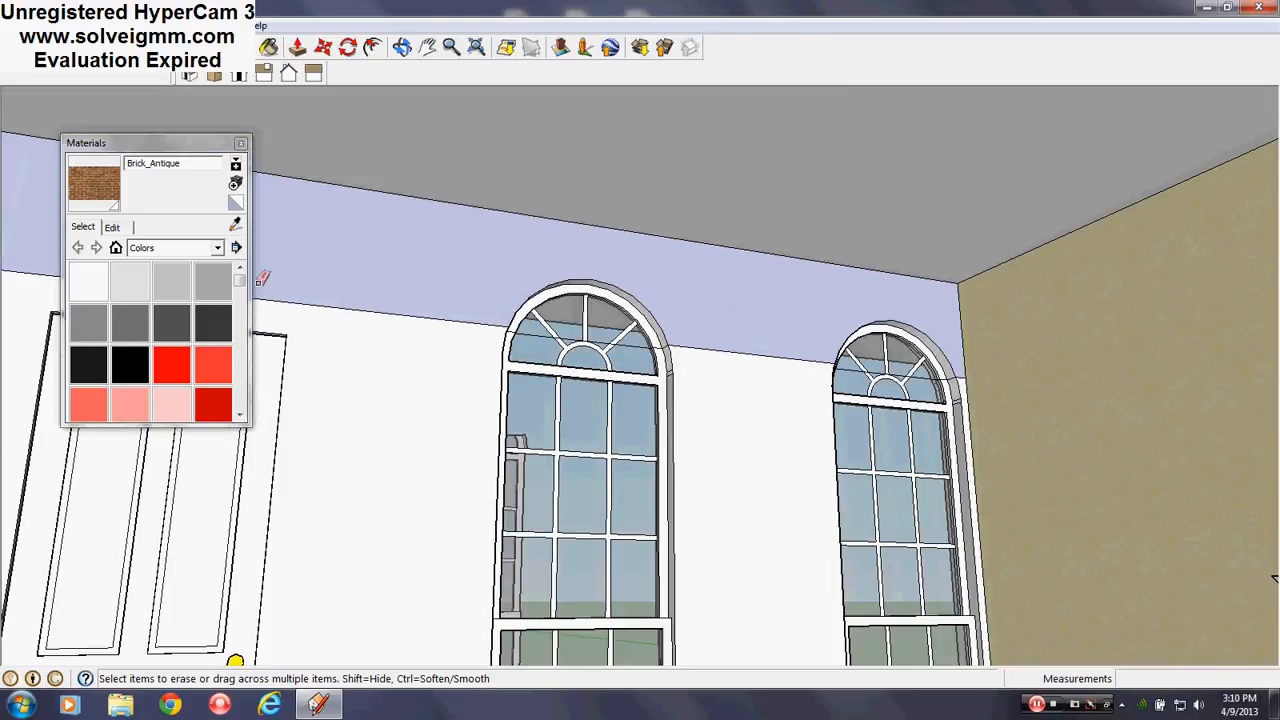
pyautogui.click(87, 283)
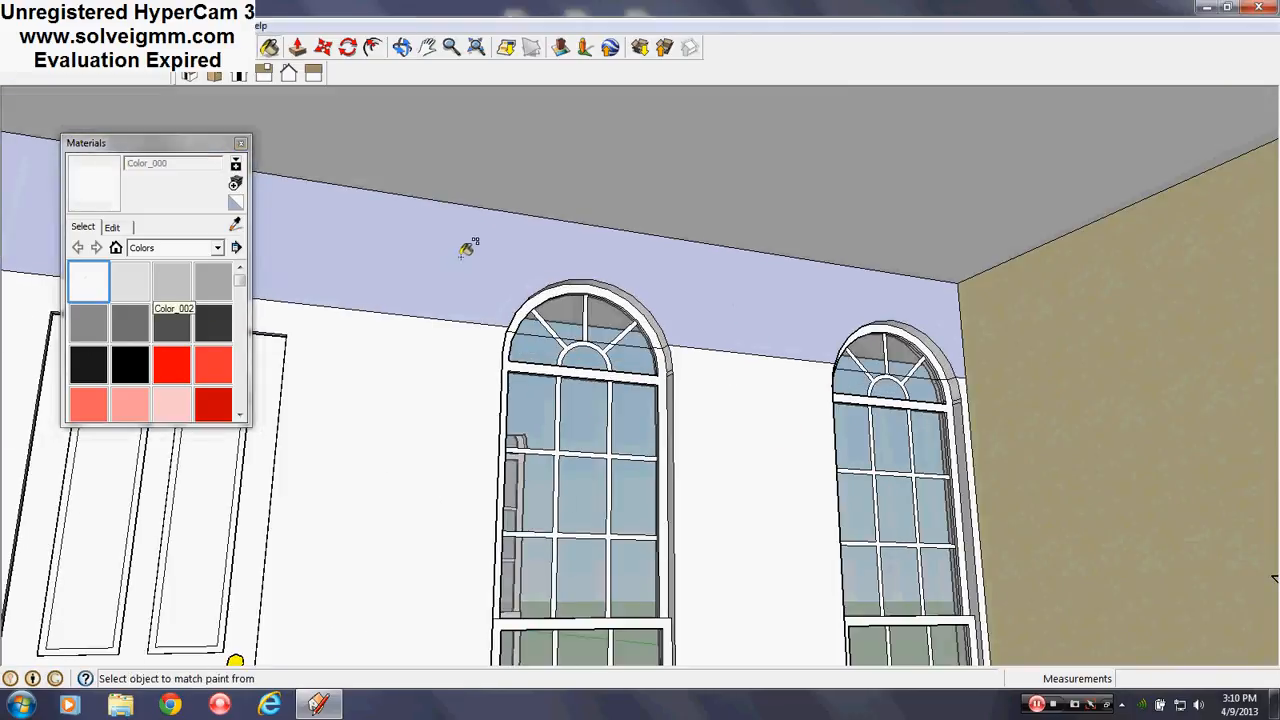
pyautogui.click(460, 259)
# Close the Materials panel and view the porch door from an angle
pyautogui.moveTo(654, 417)
pyautogui.mouseDown(button='middle')
pyautogui.moveTo(654, 306)
pyautogui.moveTo(735, 430)
pyautogui.moveTo(689, 384)
pyautogui.mouseUp(button='middle')
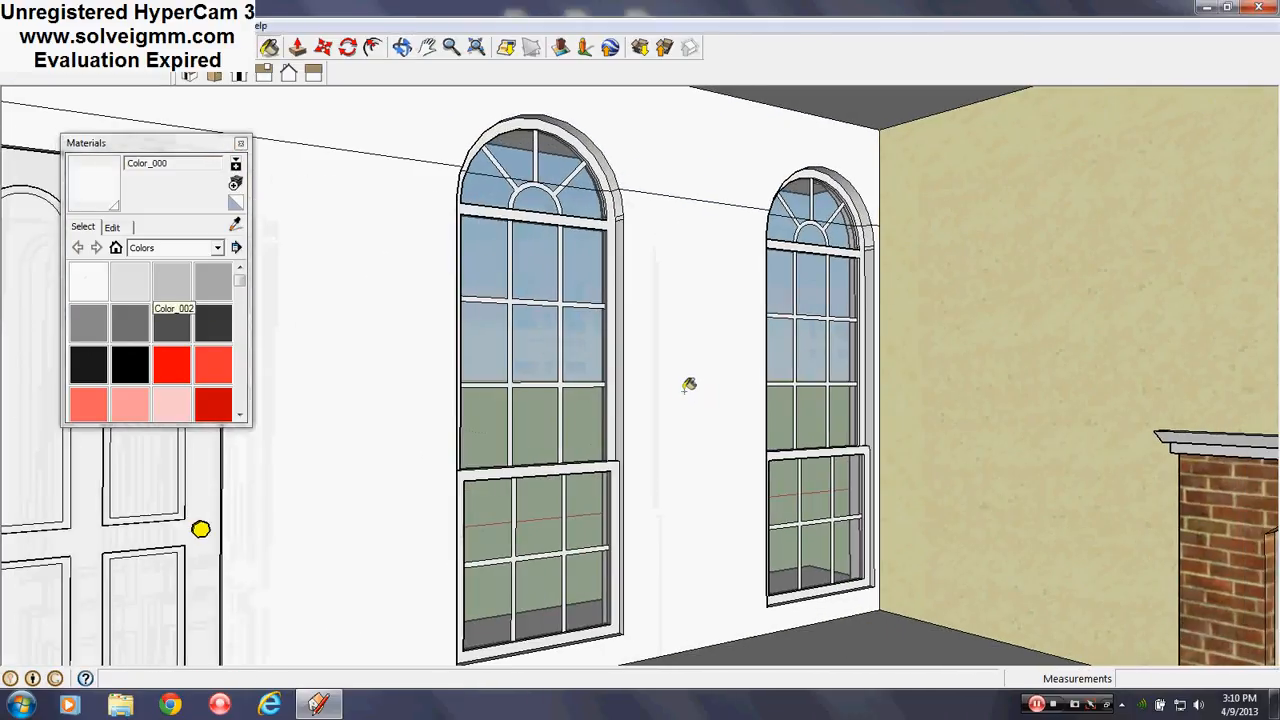
pyautogui.scroll(-1, 689, 388)
pyautogui.moveTo(507, 329)
pyautogui.mouseDown(button='middle')
pyautogui.moveTo(640, 366)
pyautogui.moveTo(960, 358)
pyautogui.moveTo(1079, 339)
pyautogui.moveTo(686, 334)
pyautogui.moveTo(701, 328)
pyautogui.mouseUp(button='middle')
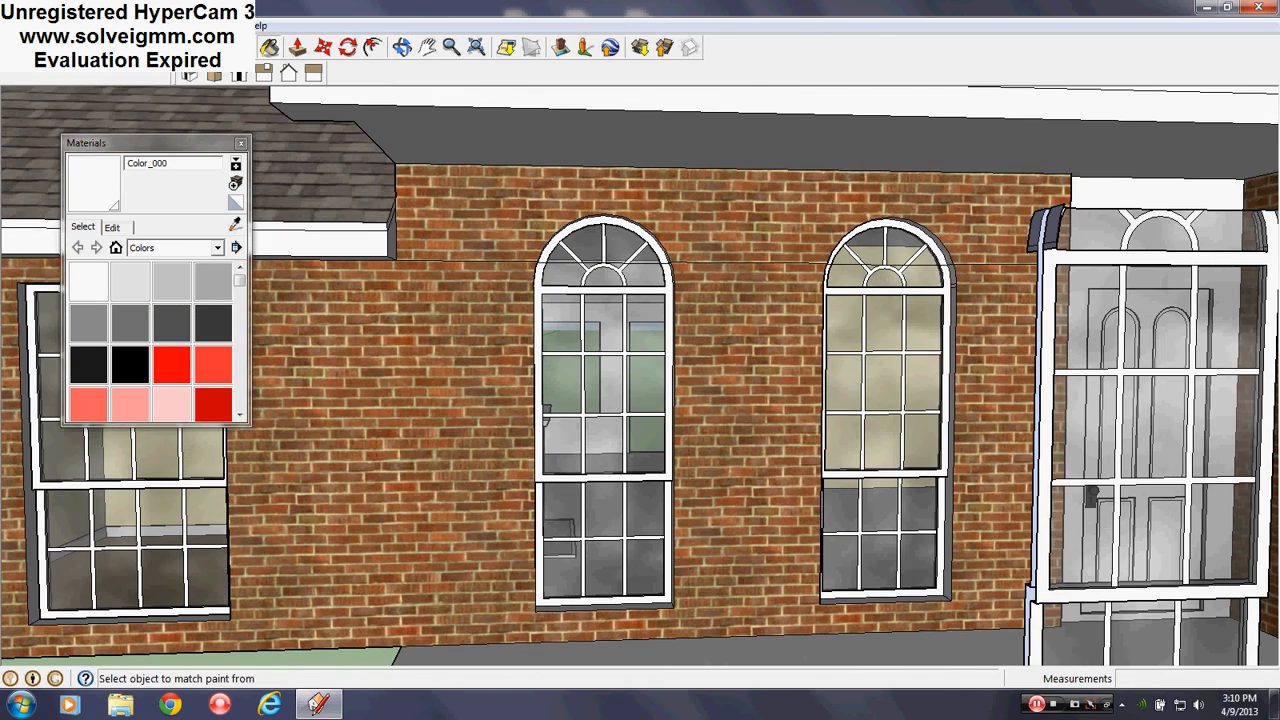
pyautogui.click(240, 143)
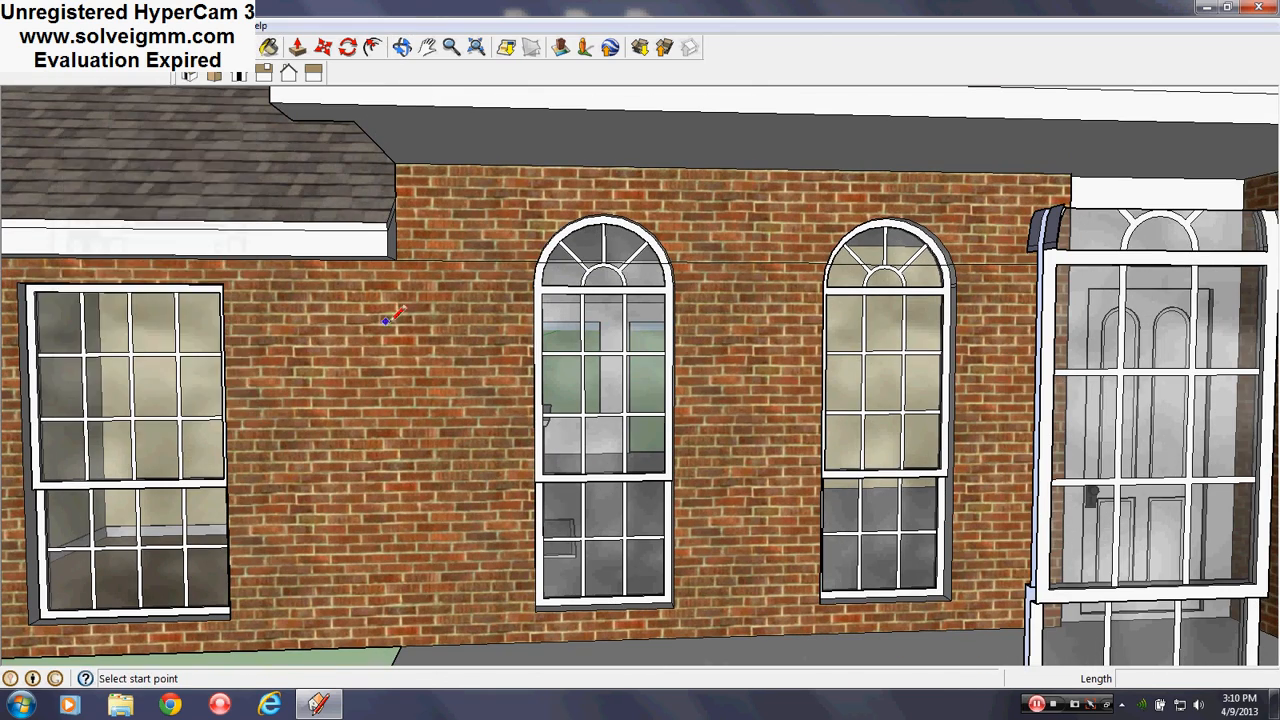
pyautogui.moveTo(388, 318)
pyautogui.mouseDown(button='middle')
pyautogui.moveTo(851, 337)
pyautogui.moveTo(818, 320)
pyautogui.mouseUp(button='middle')
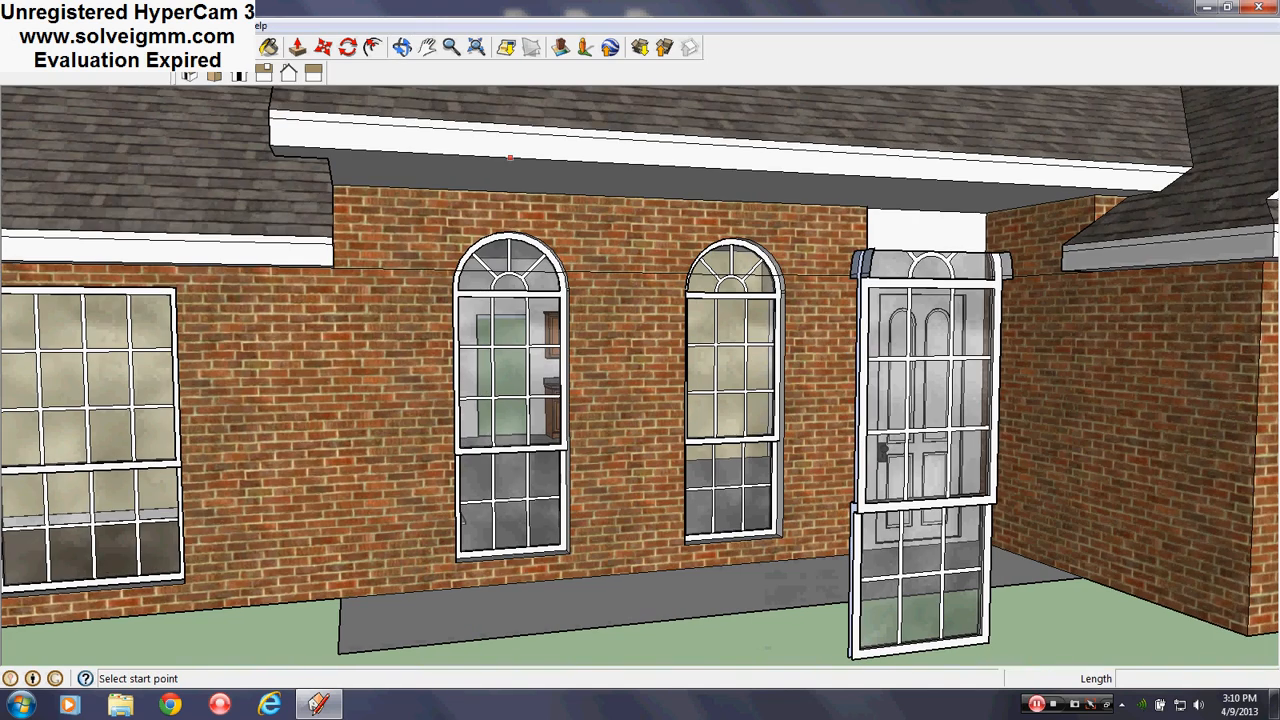
pyautogui.scroll(4, 560, 274)
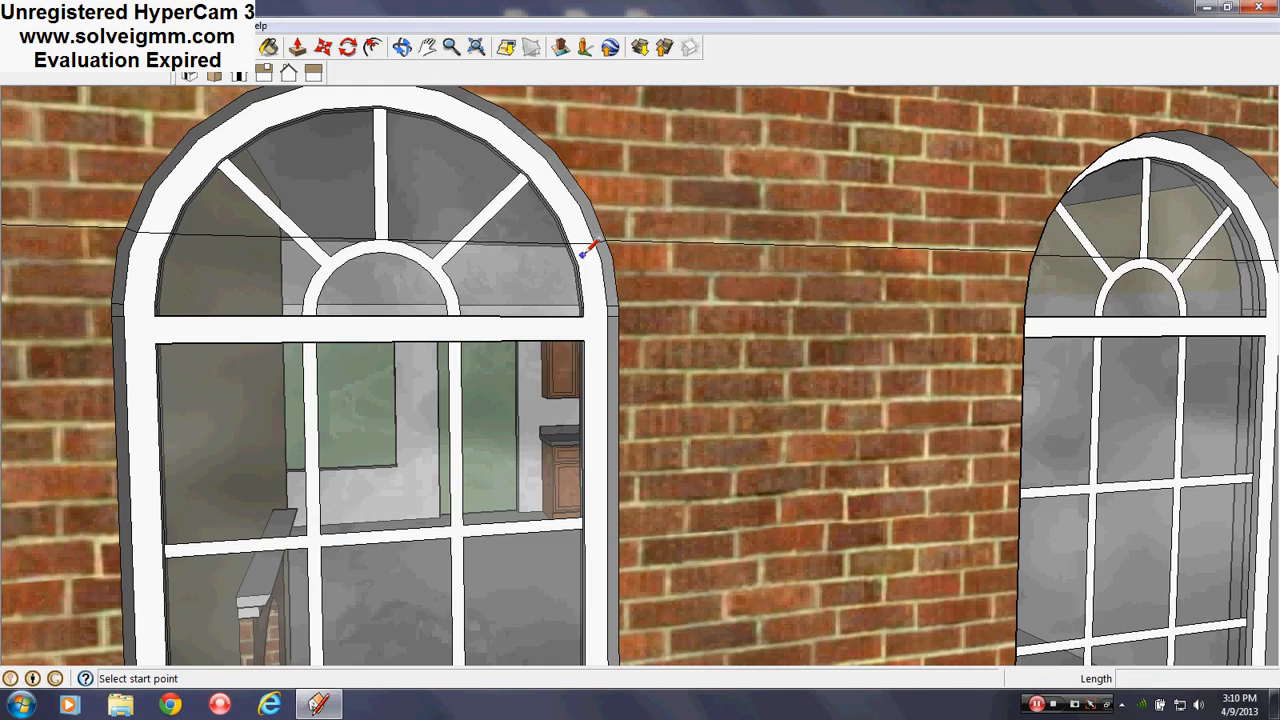
pyautogui.scroll(-3, 391, 246)
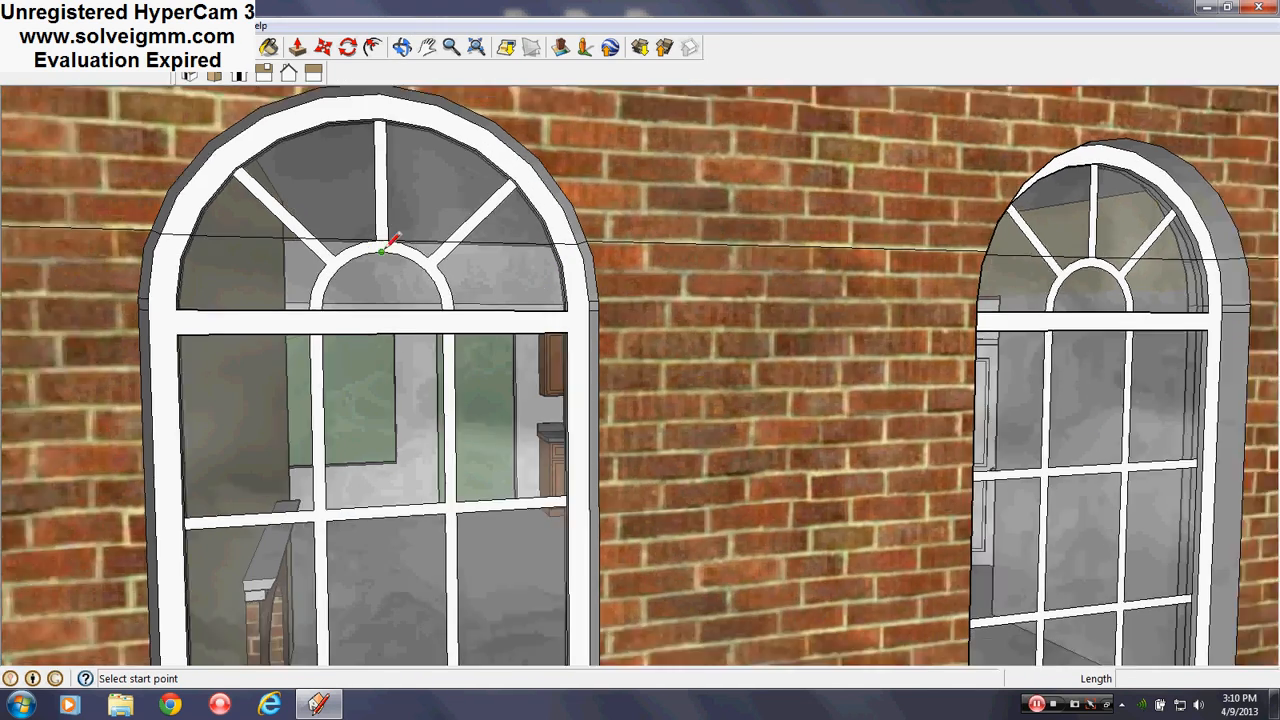
pyautogui.scroll(5, 1002, 295)
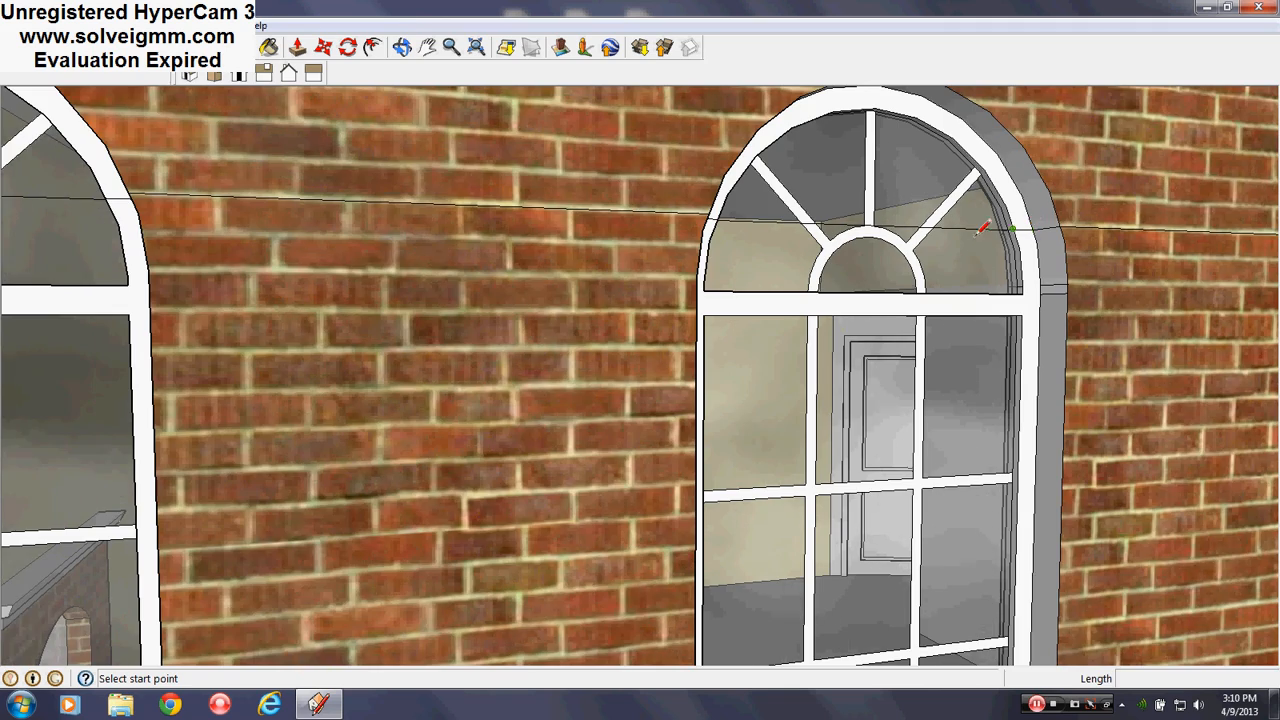
pyautogui.moveTo(990, 243)
pyautogui.mouseDown(button='middle')
pyautogui.moveTo(608, 263)
pyautogui.moveTo(894, 271)
pyautogui.mouseUp(button='middle')
pyautogui.scroll(-5, 814, 277)
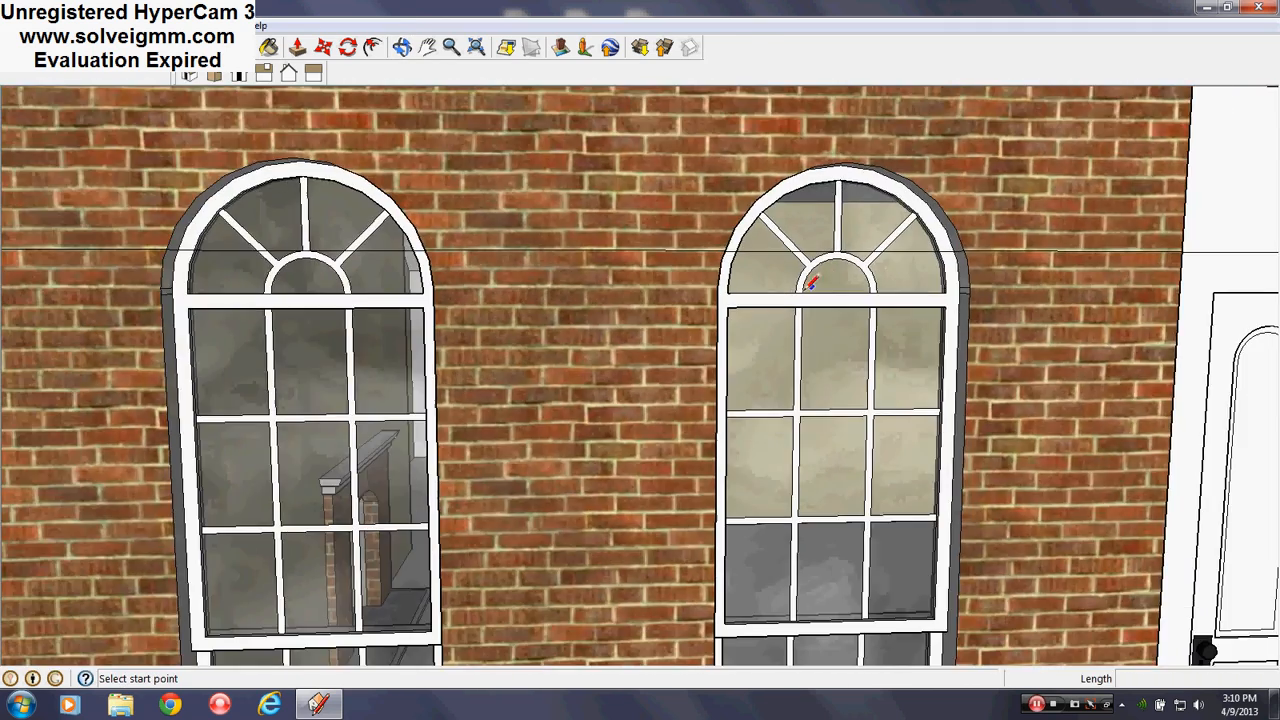
pyautogui.moveTo(666, 430); pyautogui.dragTo(712, 375, button='middle')
pyautogui.scroll(-5, 712, 375)
pyautogui.scroll(3, 717, 489)
pyautogui.moveTo(717, 489)
pyautogui.mouseDown(button='middle')
pyautogui.moveTo(737, 517)
pyautogui.moveTo(738, 502)
pyautogui.mouseUp(button='middle')
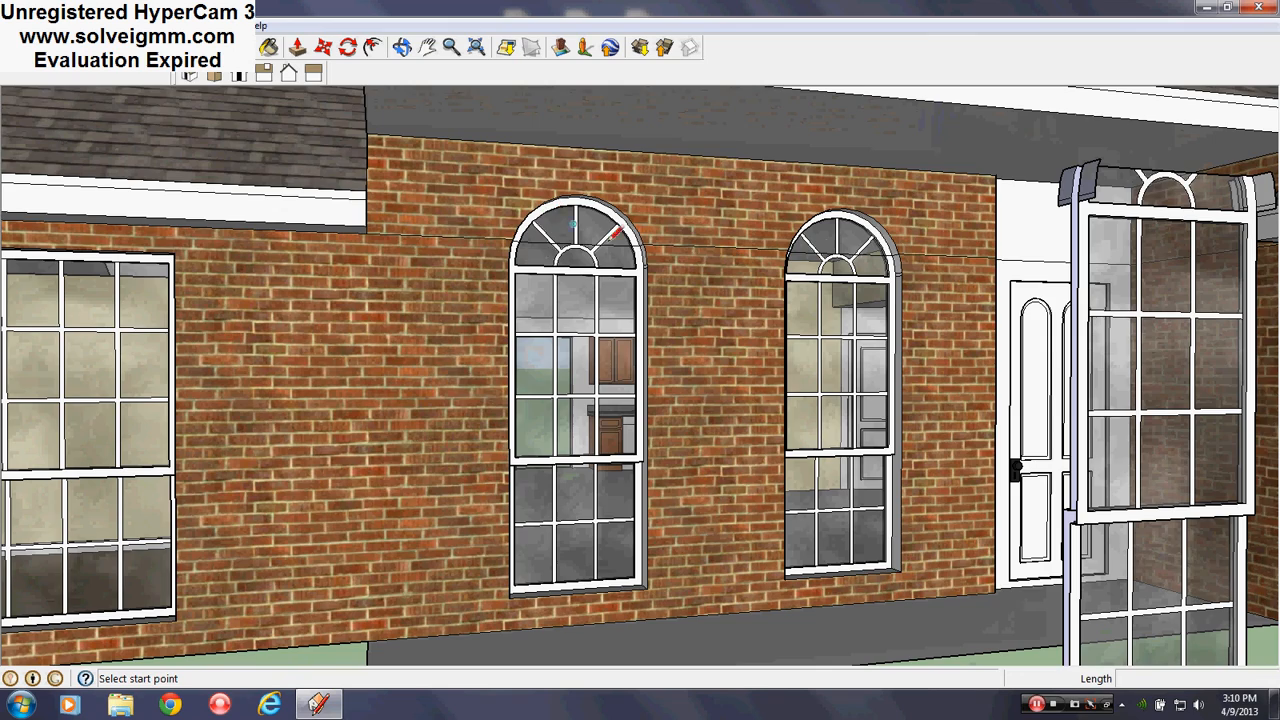
pyautogui.scroll(-4, 840, 283)
pyautogui.moveTo(840, 283); pyautogui.dragTo(586, 323, button='middle')
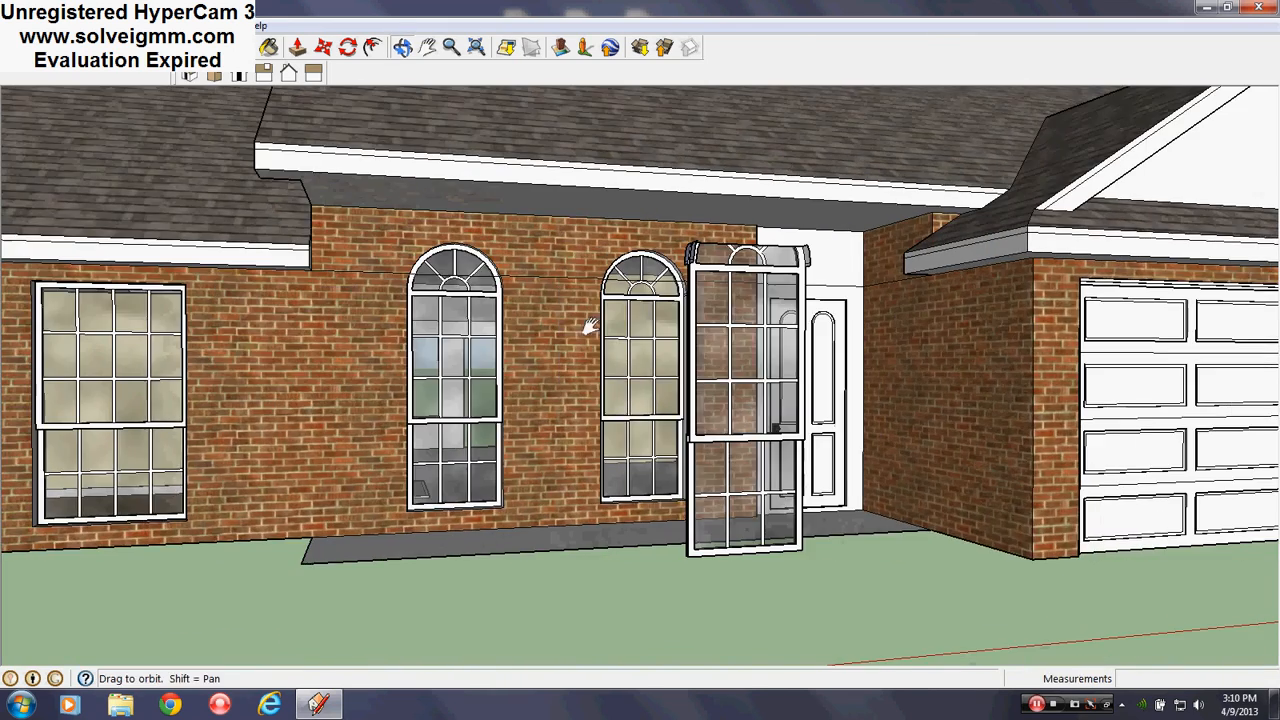
pyautogui.scroll(2, 842, 331)
pyautogui.moveTo(842, 331)
pyautogui.mouseDown(button='middle')
pyautogui.moveTo(791, 366)
pyautogui.moveTo(609, 327)
pyautogui.mouseUp(button='middle')
pyautogui.scroll(3, 639, 341)
pyautogui.scroll(-3, 609, 327)
pyautogui.scroll(2, 540, 338)
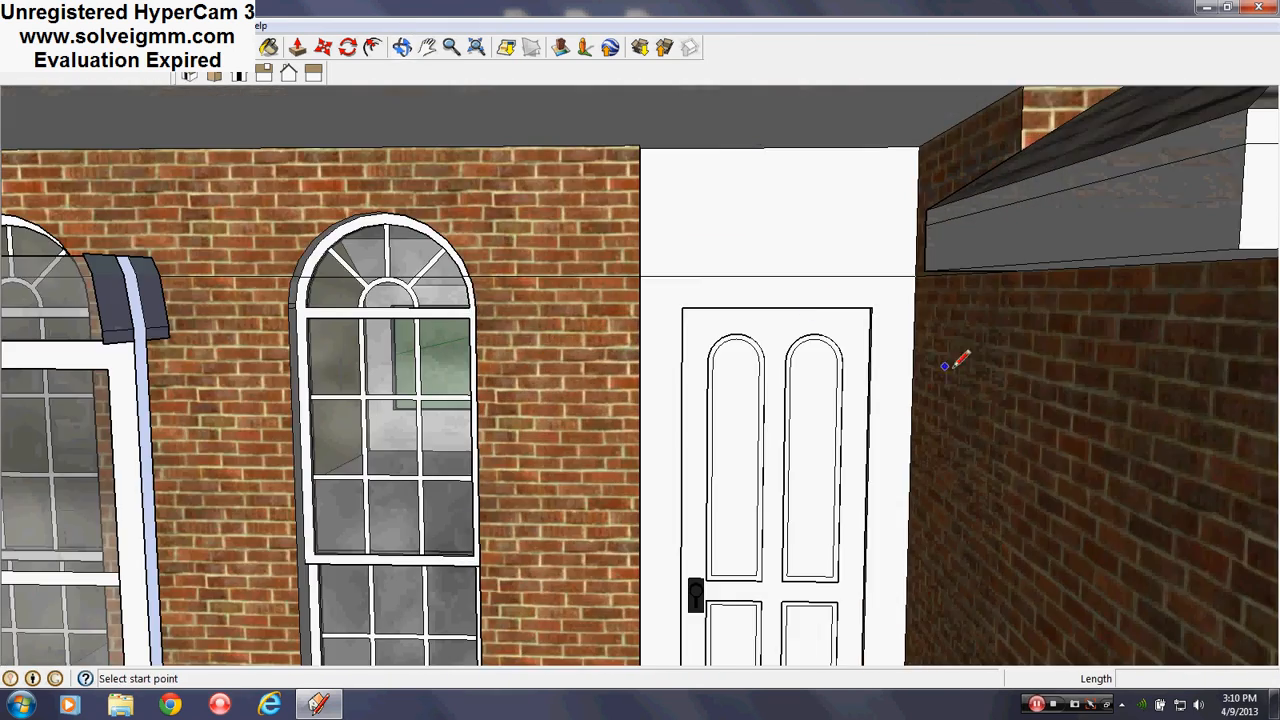
pyautogui.scroll(-3, 945, 366)
pyautogui.scroll(3, 748, 316)
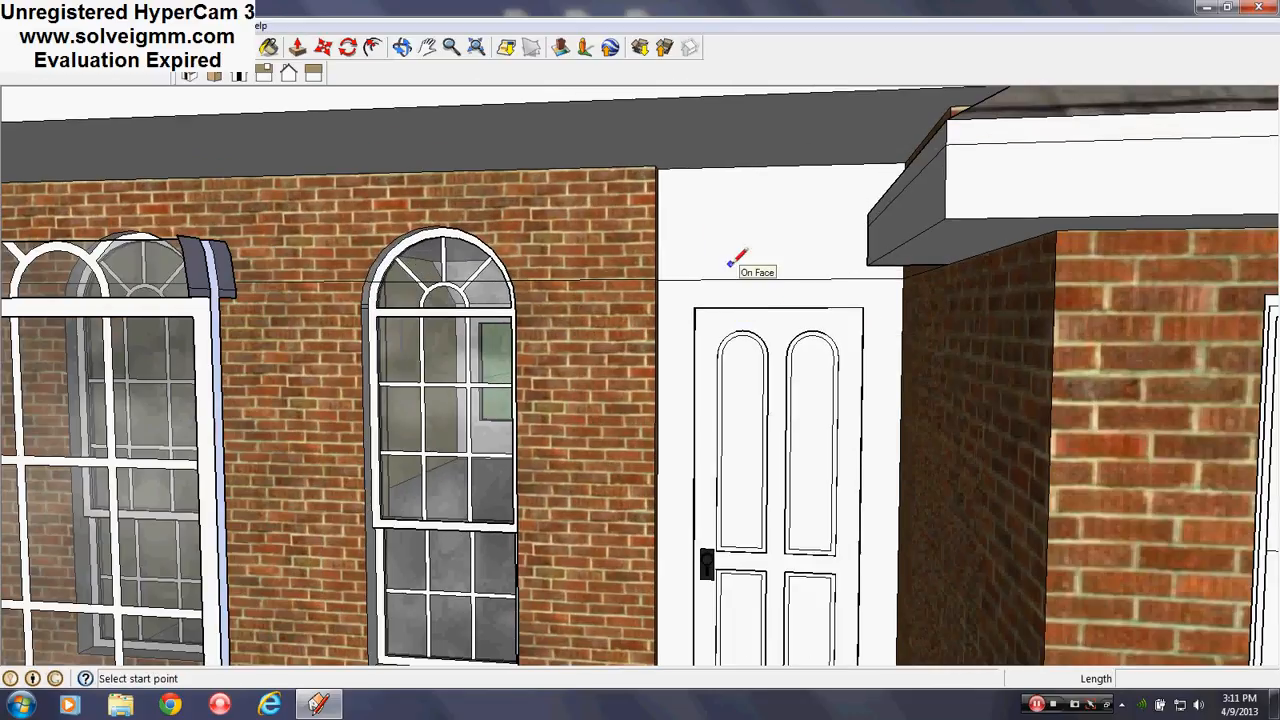
# Hide the Roof layer in the Layers panel
pyautogui.click(228, 25)
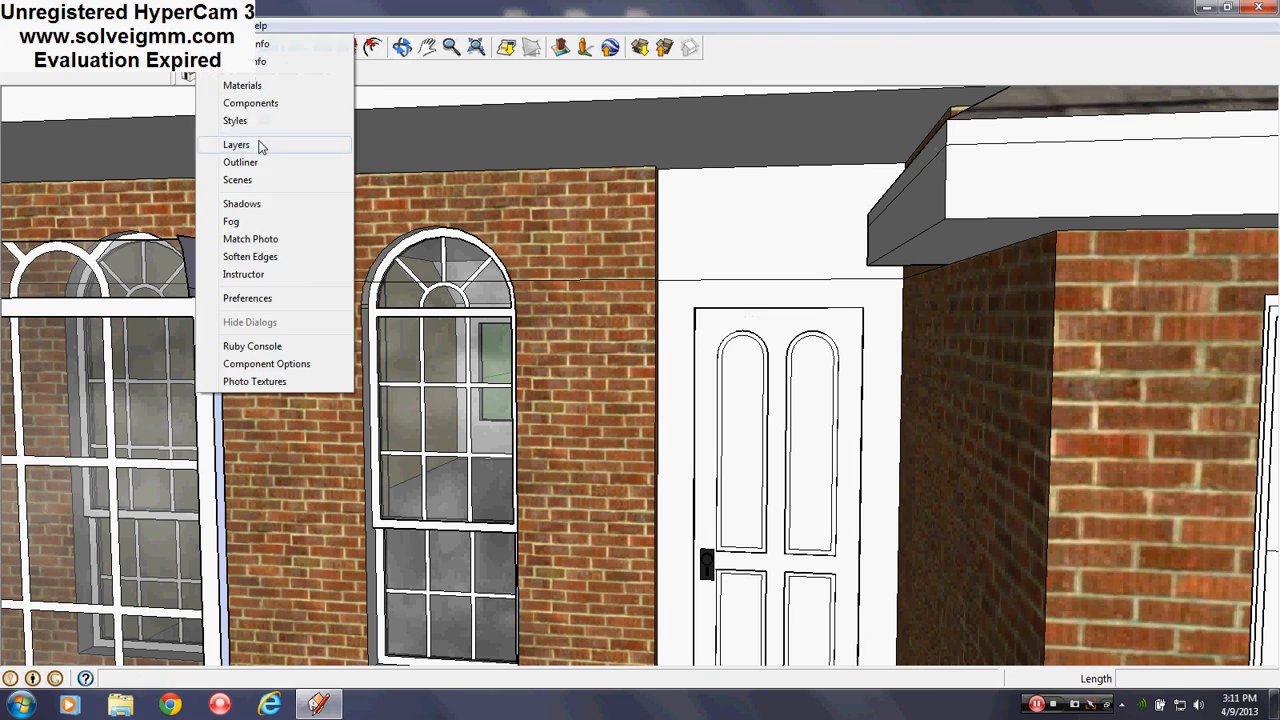
pyautogui.click(258, 147)
pyautogui.click(318, 292)
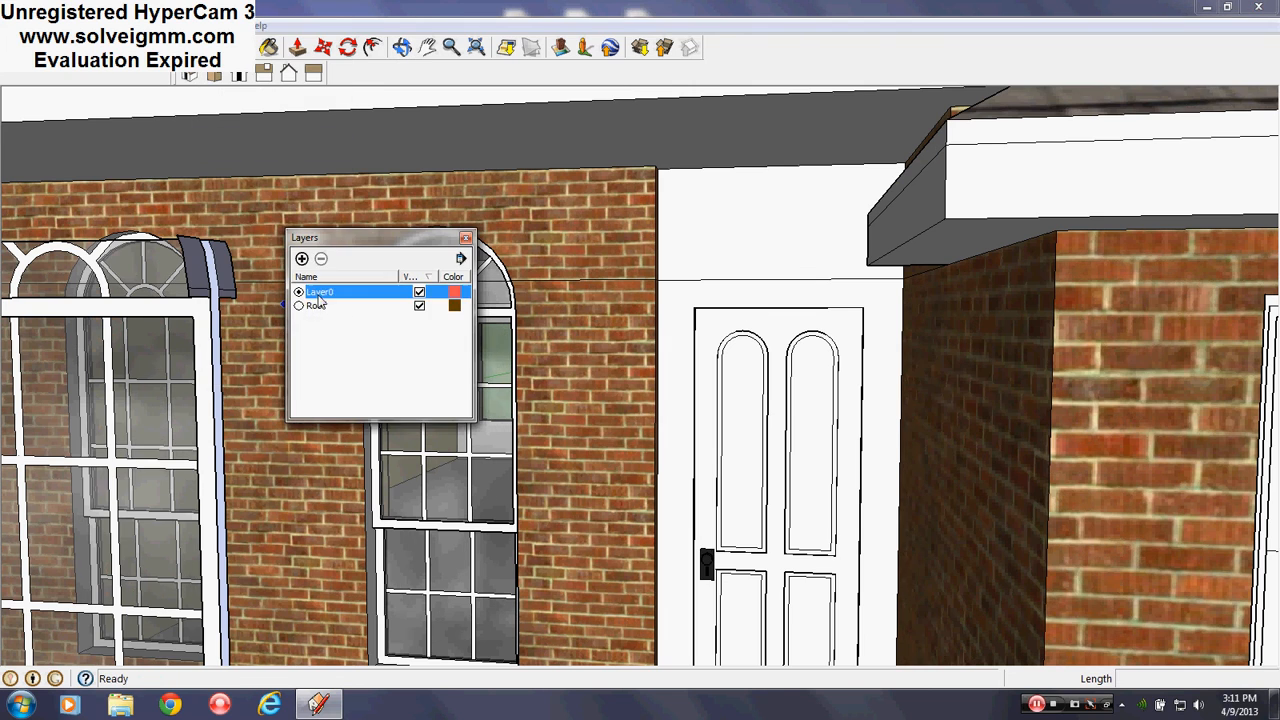
pyautogui.click(419, 306)
pyautogui.click(465, 237)
pyautogui.scroll(5, 569, 443)
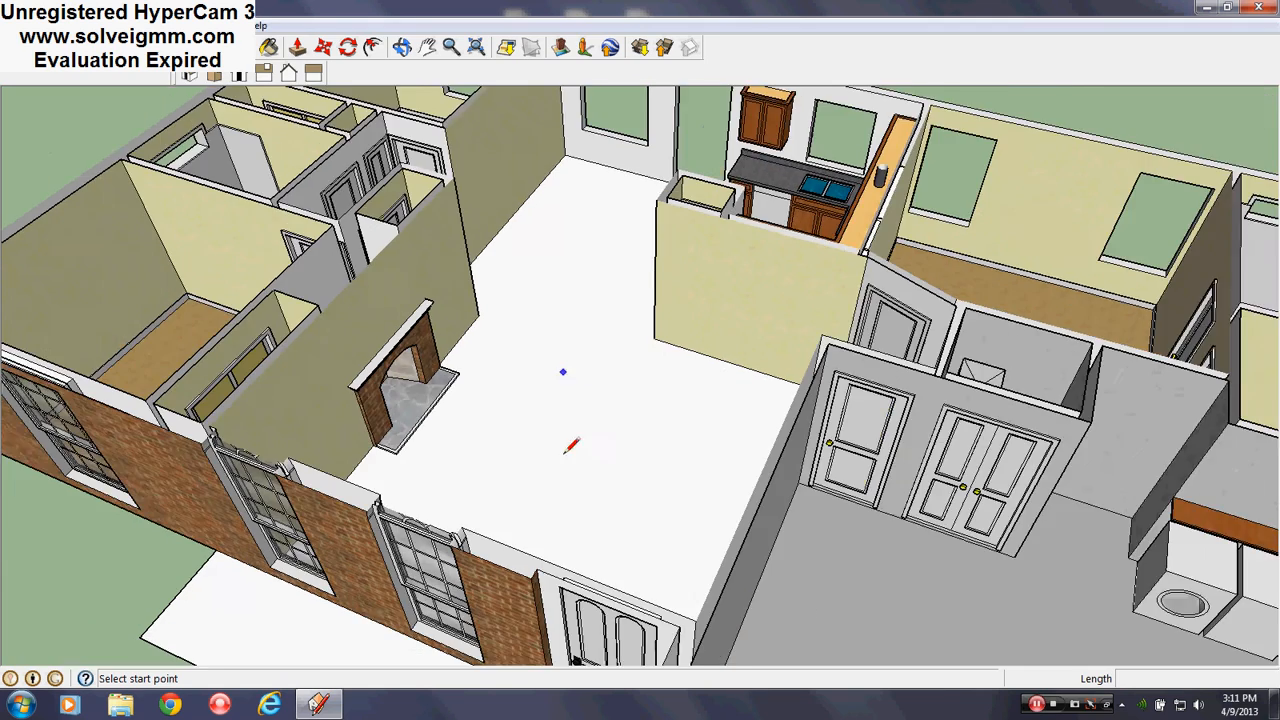
# Draw a line along the door surround to split off its face
pyautogui.click(531, 513)
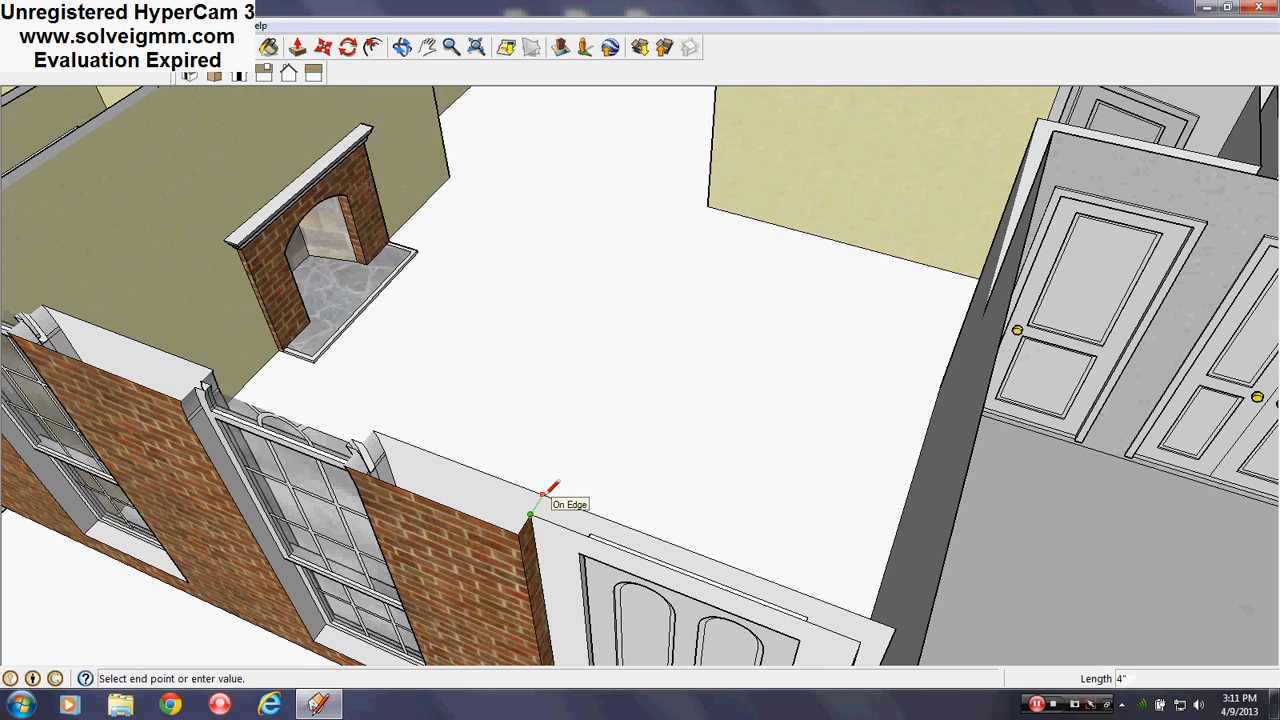
pyautogui.click(543, 494)
pyautogui.scroll(-4, 599, 355)
pyautogui.scroll(5, 600, 556)
pyautogui.moveTo(599, 560); pyautogui.dragTo(600, 581, button='middle')
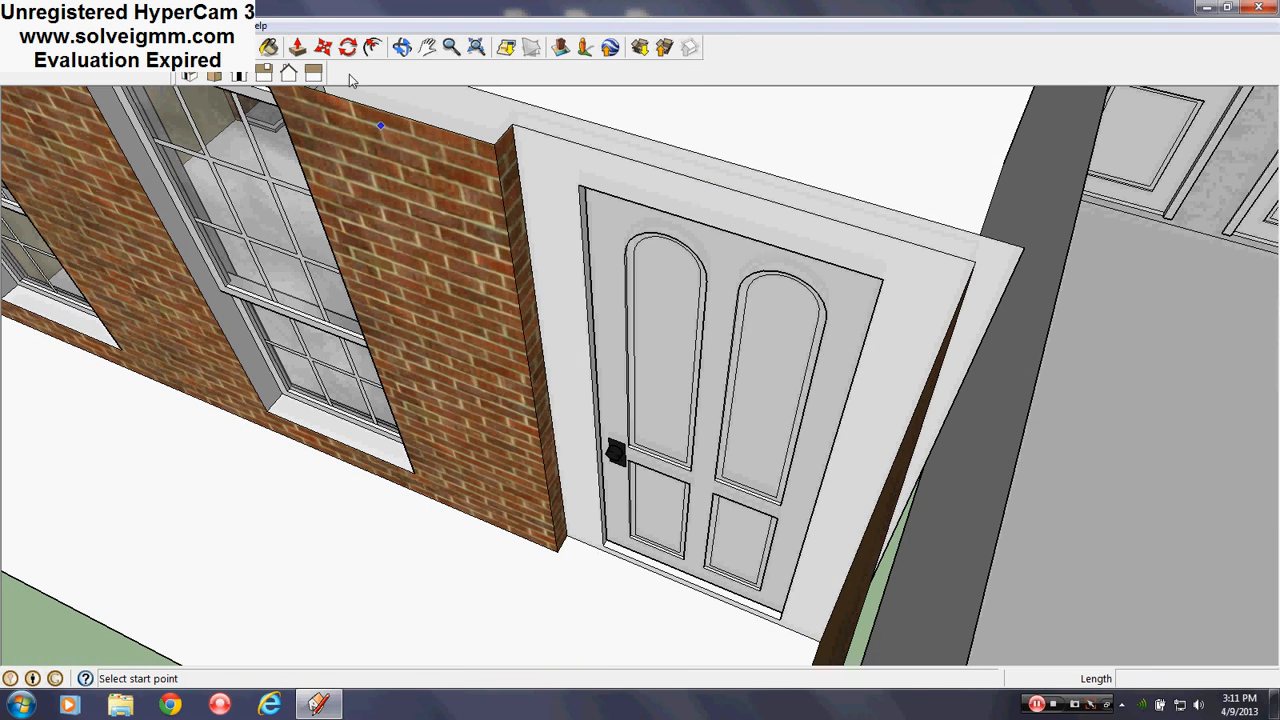
# Push/Pull the door surround face into the wall
pyautogui.click(298, 47)
pyautogui.click(551, 206)
pyautogui.click(449, 197)
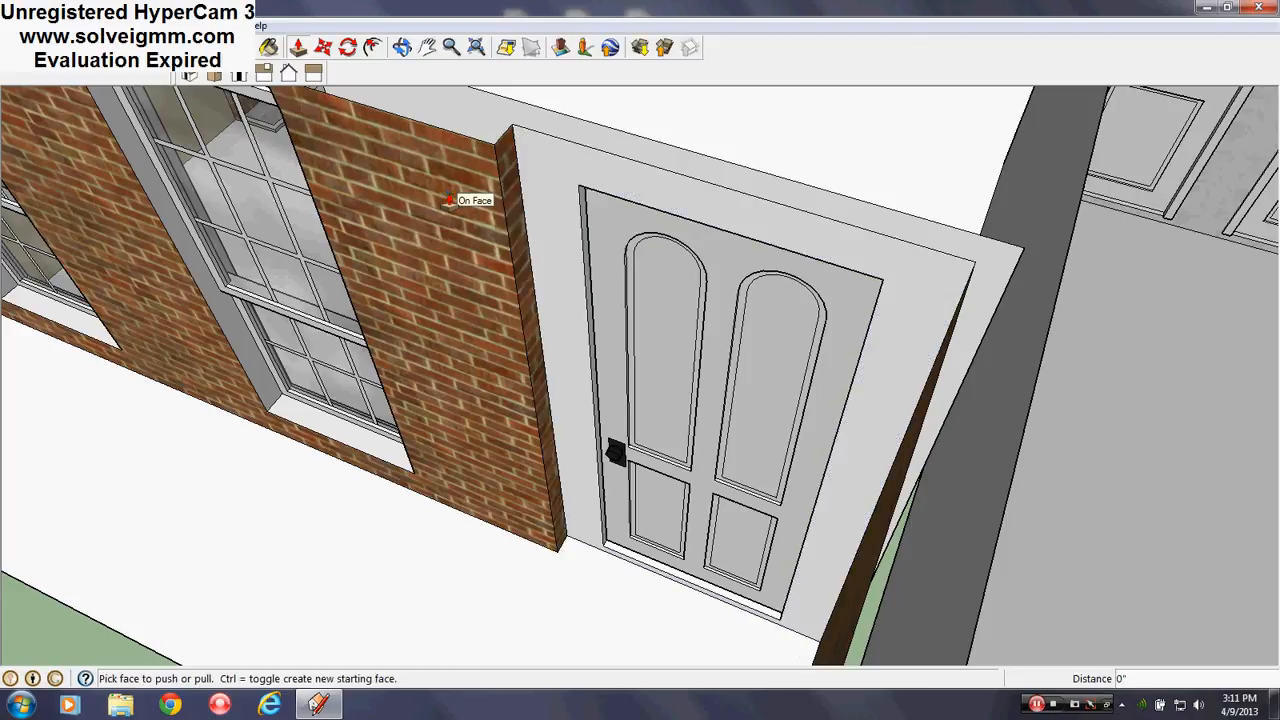
pyautogui.click(323, 48)
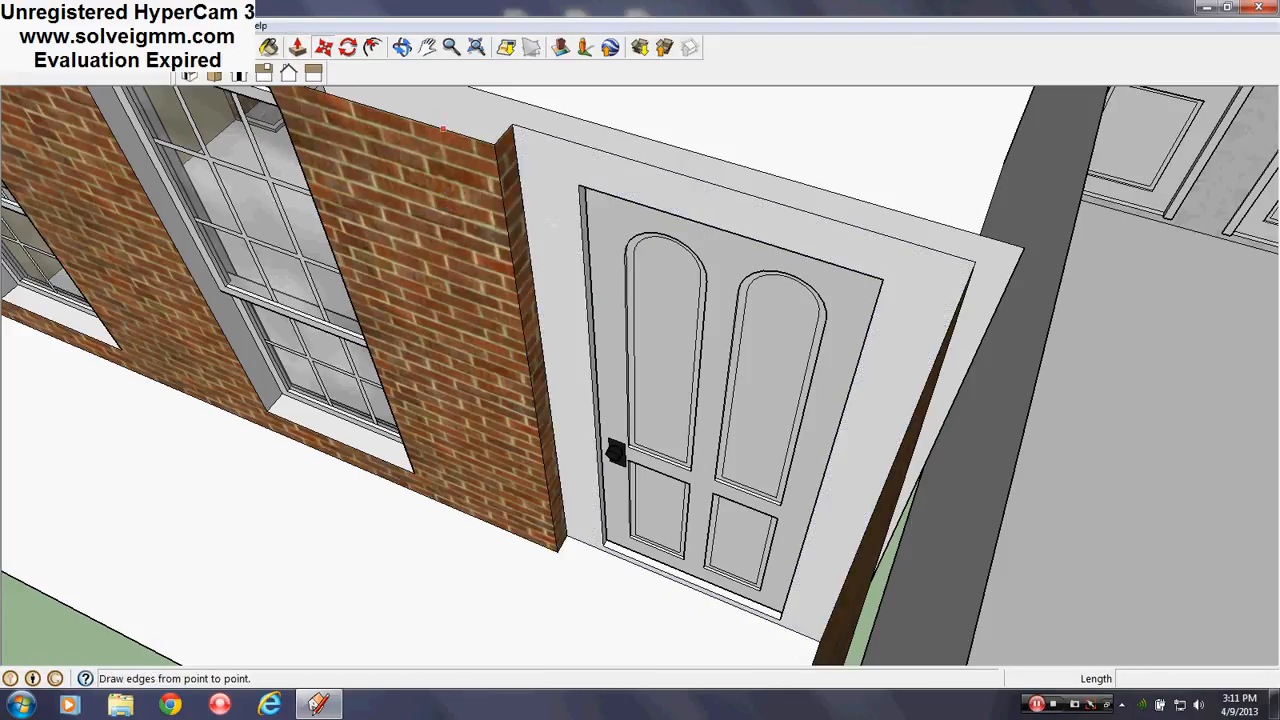
pyautogui.click(85, 47)
# Recess the door surround 4" into the brick wall with Push/Pull
pyautogui.moveTo(610, 390)
pyautogui.mouseDown(button='middle')
pyautogui.moveTo(760, 420)
pyautogui.moveTo(845, 418)
pyautogui.mouseUp(button='middle')
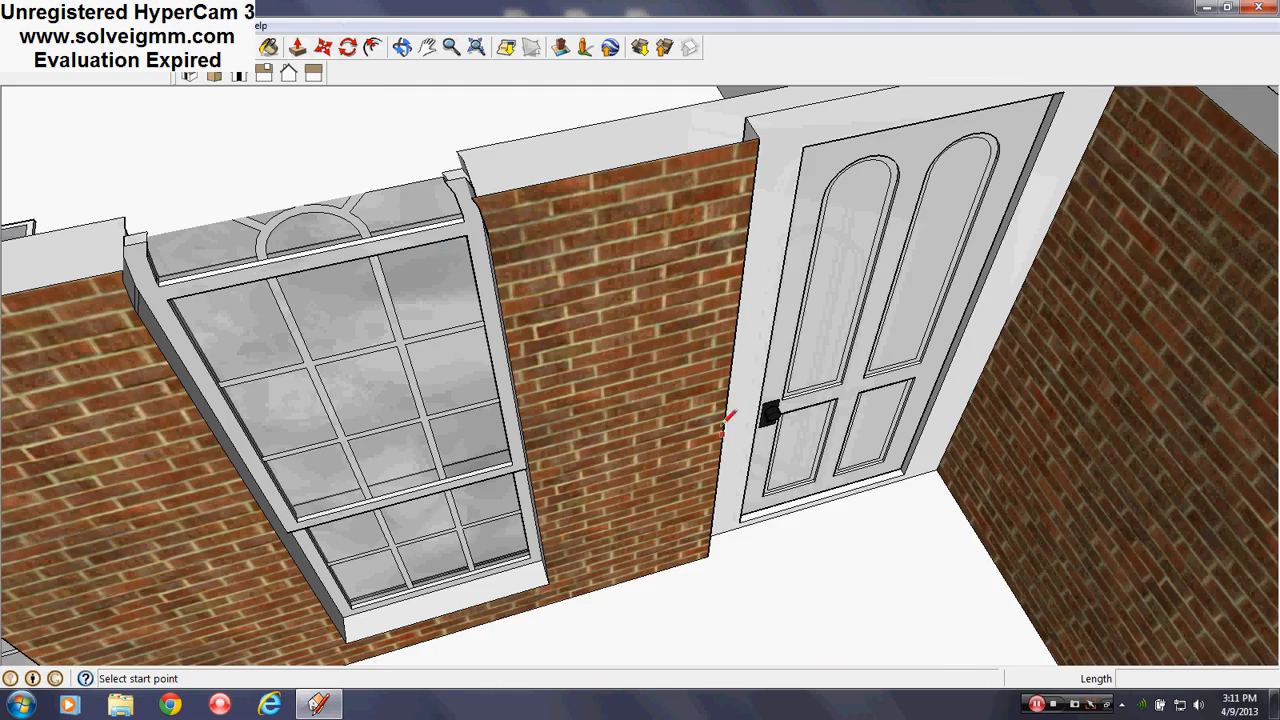
pyautogui.moveTo(974, 538); pyautogui.dragTo(430, 286, button='middle')
pyautogui.scroll(-4, 430, 286)
pyautogui.scroll(5, 605, 385)
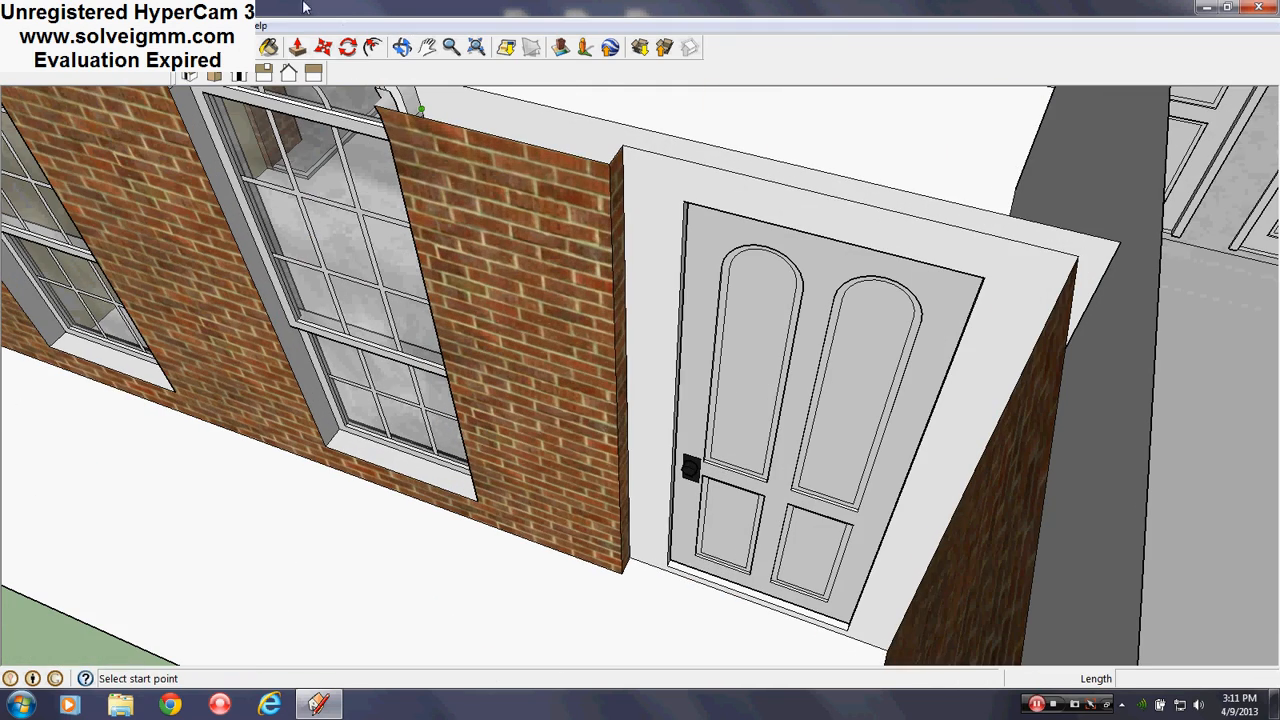
pyautogui.click(297, 47)
pyautogui.click(642, 258)
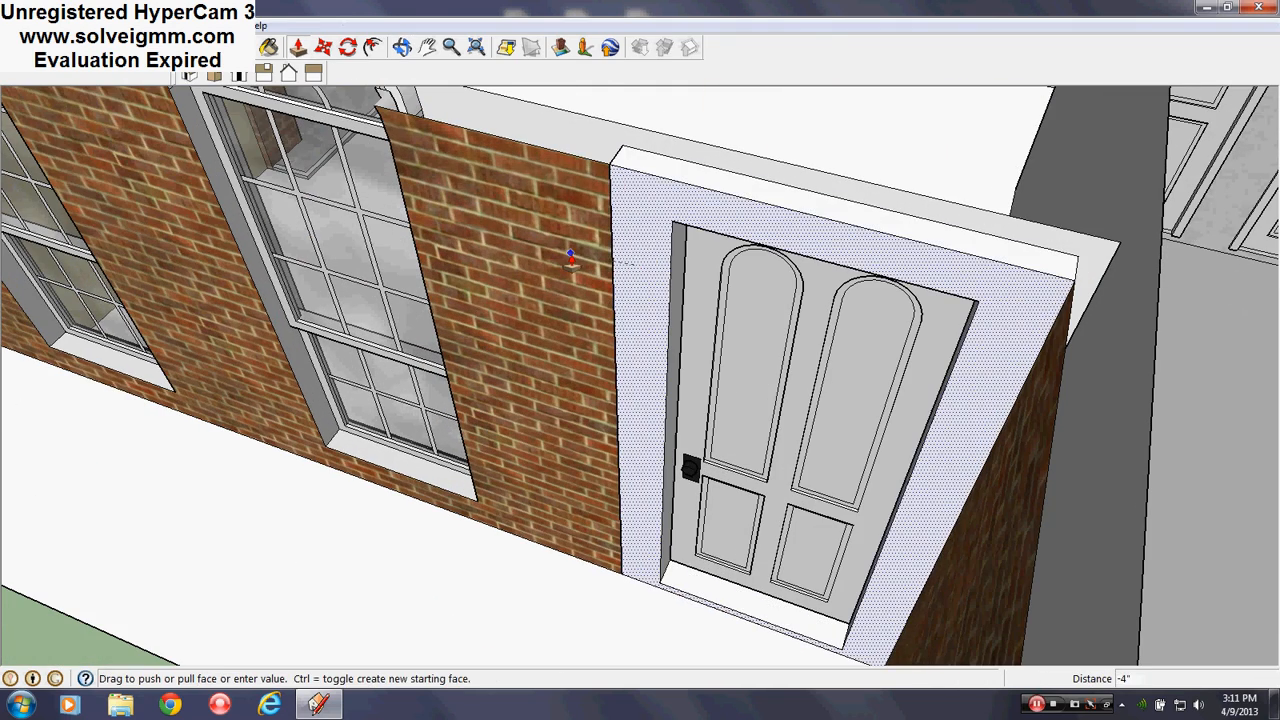
pyautogui.click(571, 260)
pyautogui.moveTo(571, 260)
pyautogui.mouseDown(button='middle')
pyautogui.moveTo(843, 174)
pyautogui.moveTo(694, 563)
pyautogui.moveTo(802, 258)
pyautogui.moveTo(818, 150)
pyautogui.mouseUp(button='middle')
pyautogui.keyDown('shift'); pyautogui.moveTo(745, 502); pyautogui.dragTo(697, 380, button='middle'); pyautogui.keyUp('shift')
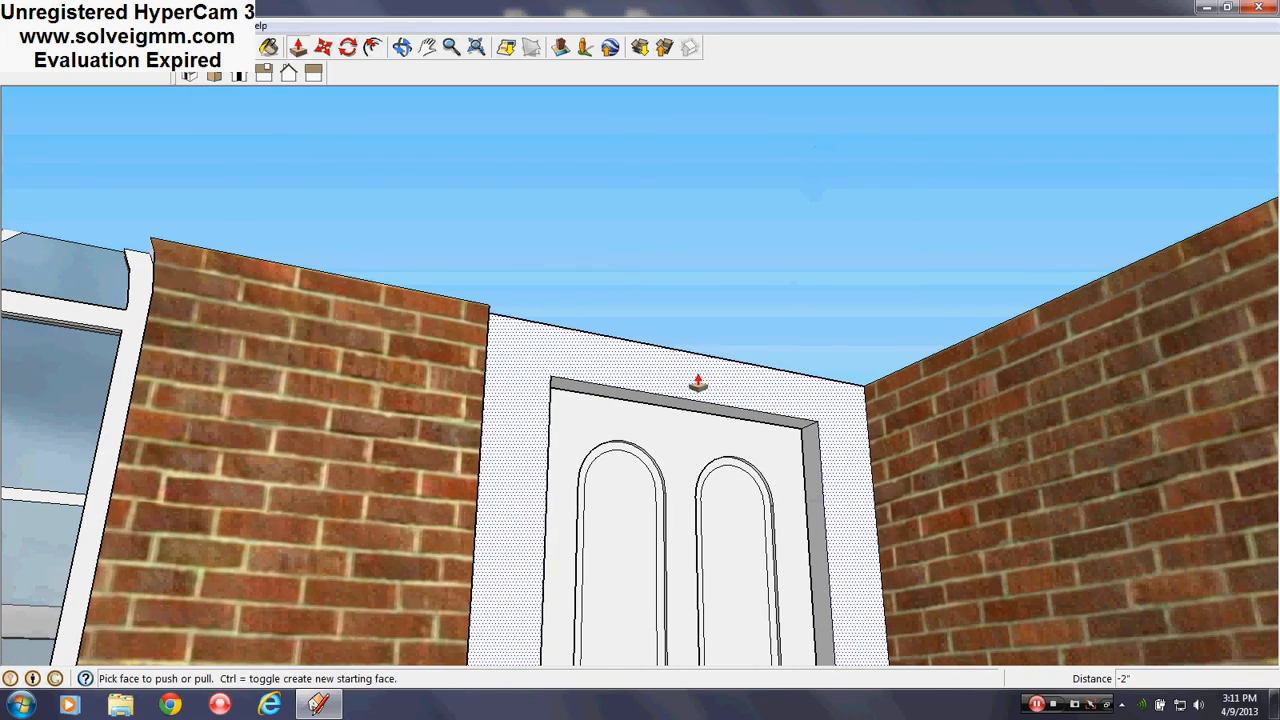
pyautogui.click(212, 25)
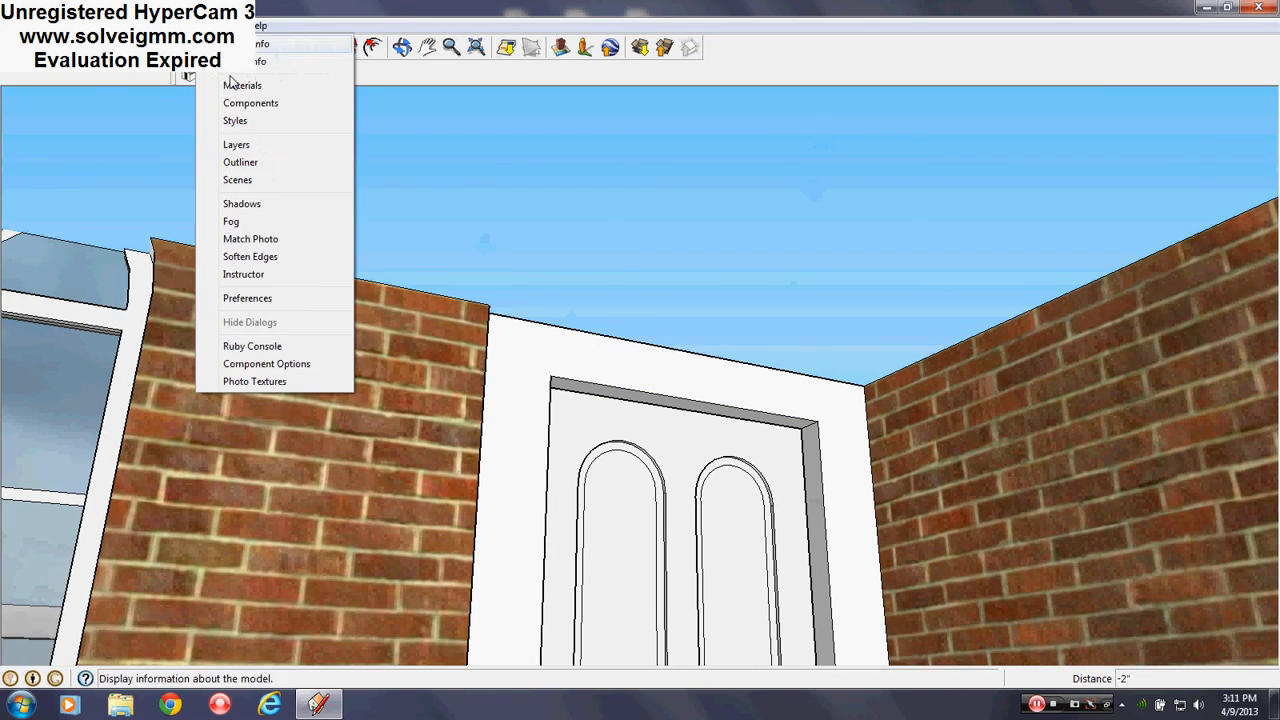
# Tick the Roof layer's Visible box and orbit around the house front
pyautogui.click(266, 146)
pyautogui.click(420, 306)
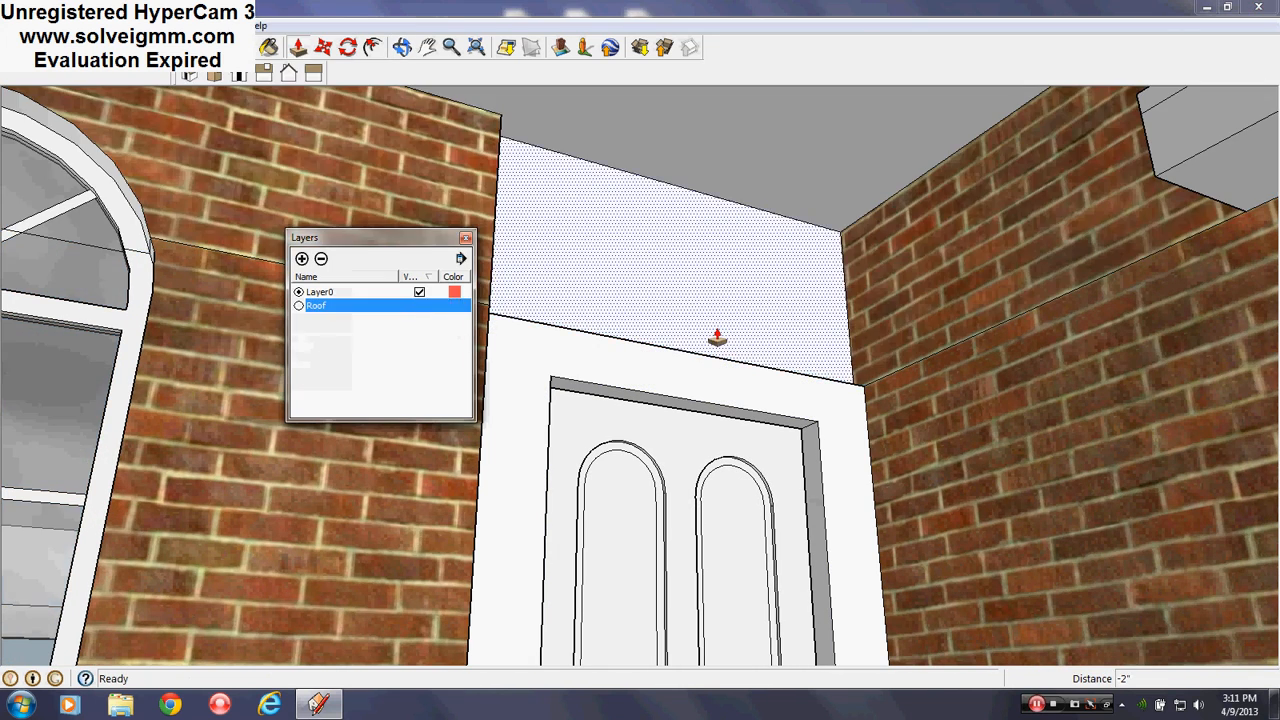
pyautogui.moveTo(718, 338); pyautogui.dragTo(620, 326, button='middle')
pyautogui.scroll(-2, 680, 246)
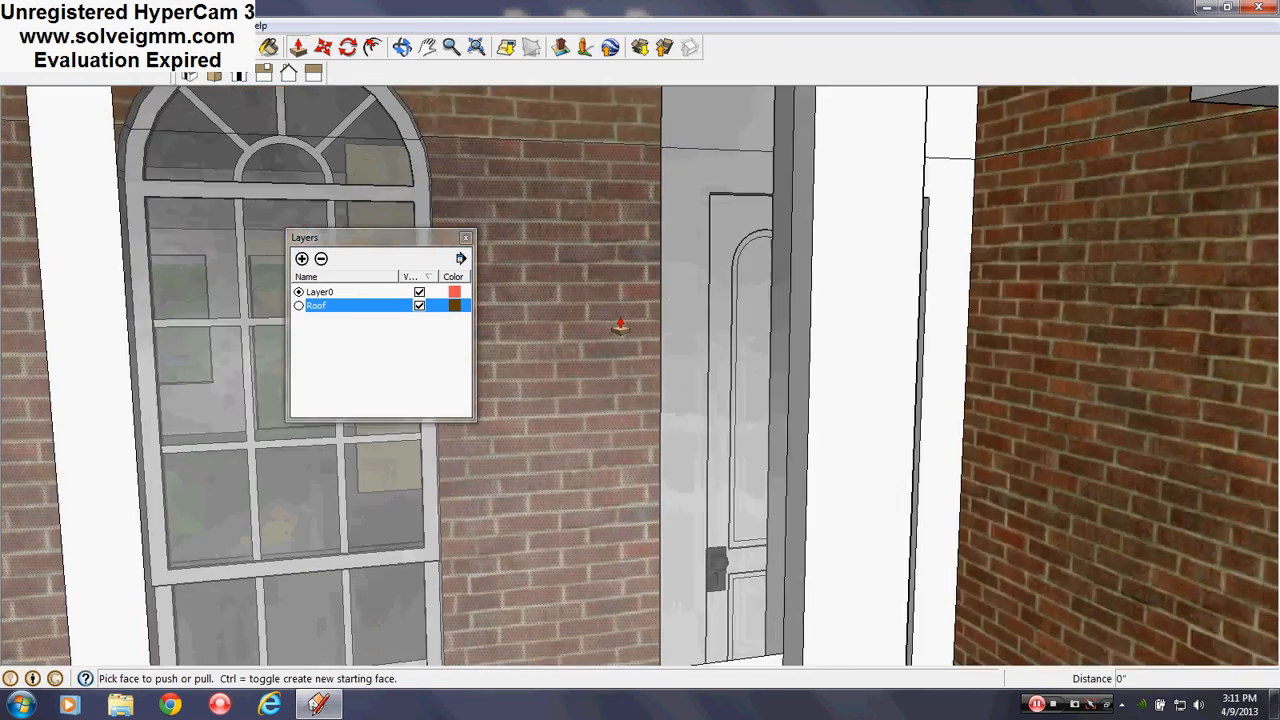
pyautogui.scroll(-4, 620, 326)
pyautogui.scroll(-5, 697, 480)
pyautogui.moveTo(694, 480); pyautogui.dragTo(749, 497, button='middle')
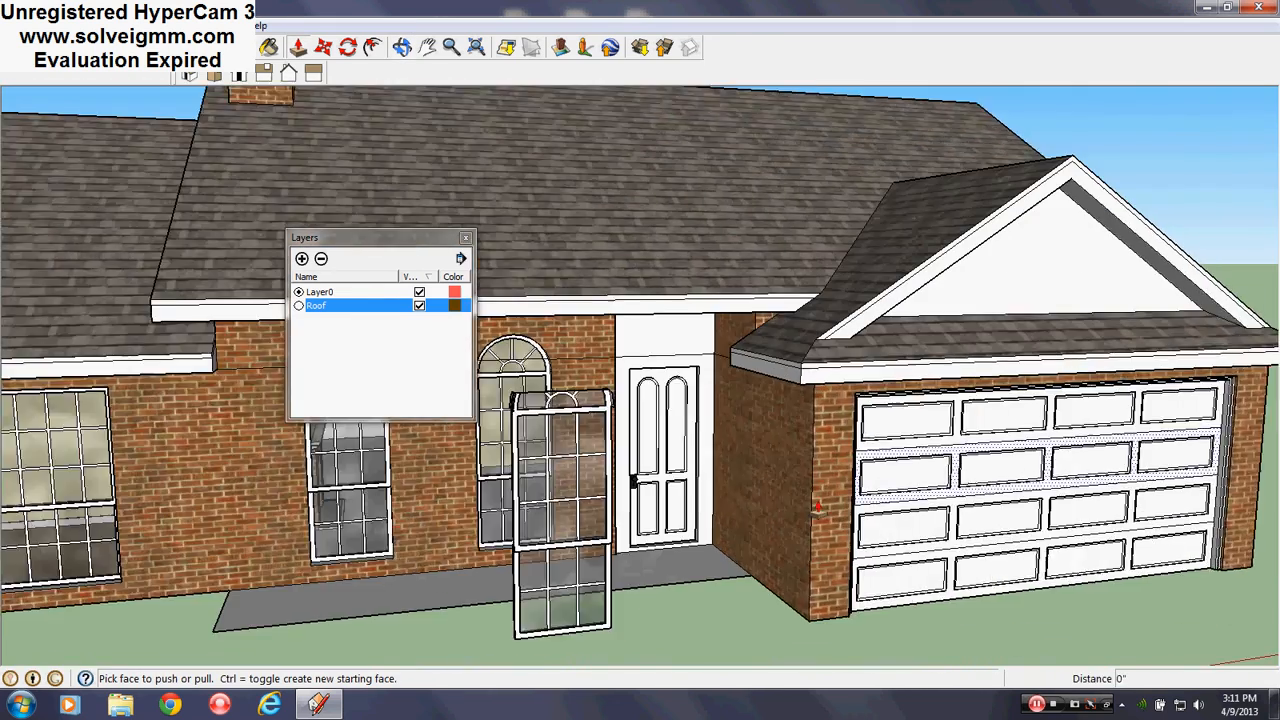
pyautogui.scroll(2, 825, 511)
pyautogui.moveTo(728, 395); pyautogui.dragTo(731, 371, button='middle')
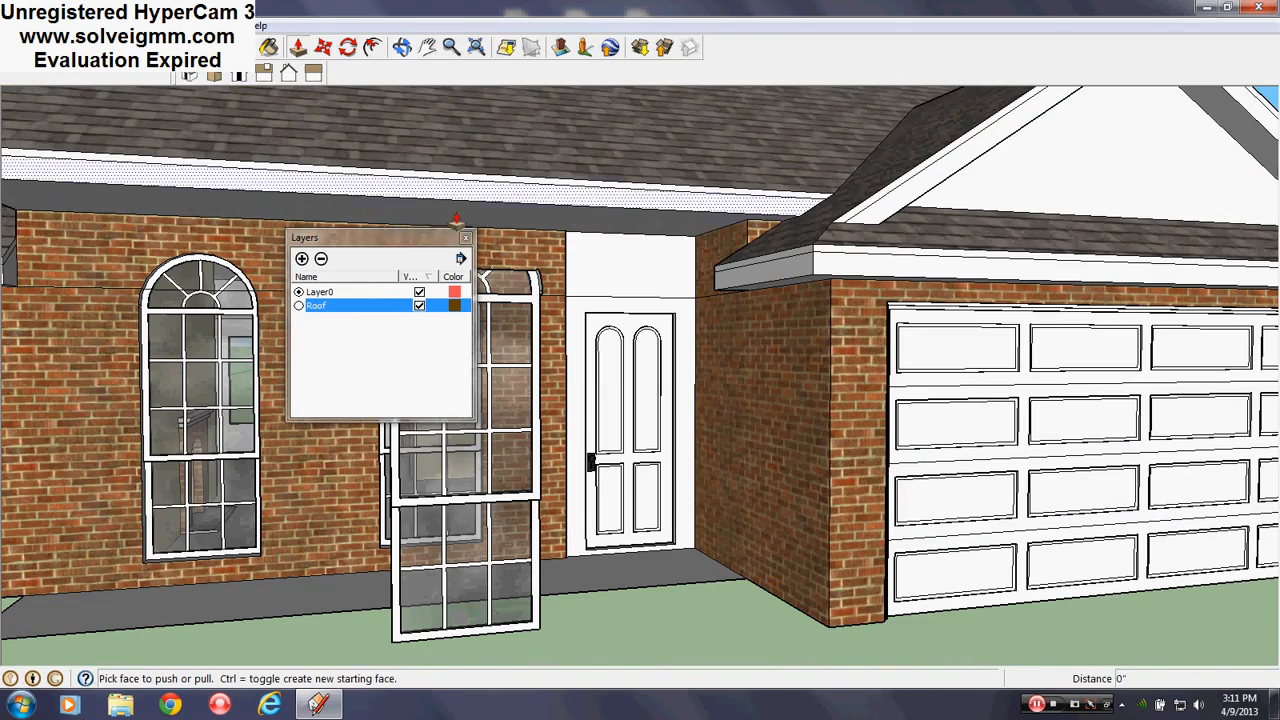
# Check the roof over the entry and garage, then close the Layers panel
pyautogui.press('l')
pyautogui.scroll(-3, 646, 435)
pyautogui.moveTo(625, 330); pyautogui.dragTo(615, 311, button='middle')
pyautogui.scroll(3, 615, 311)
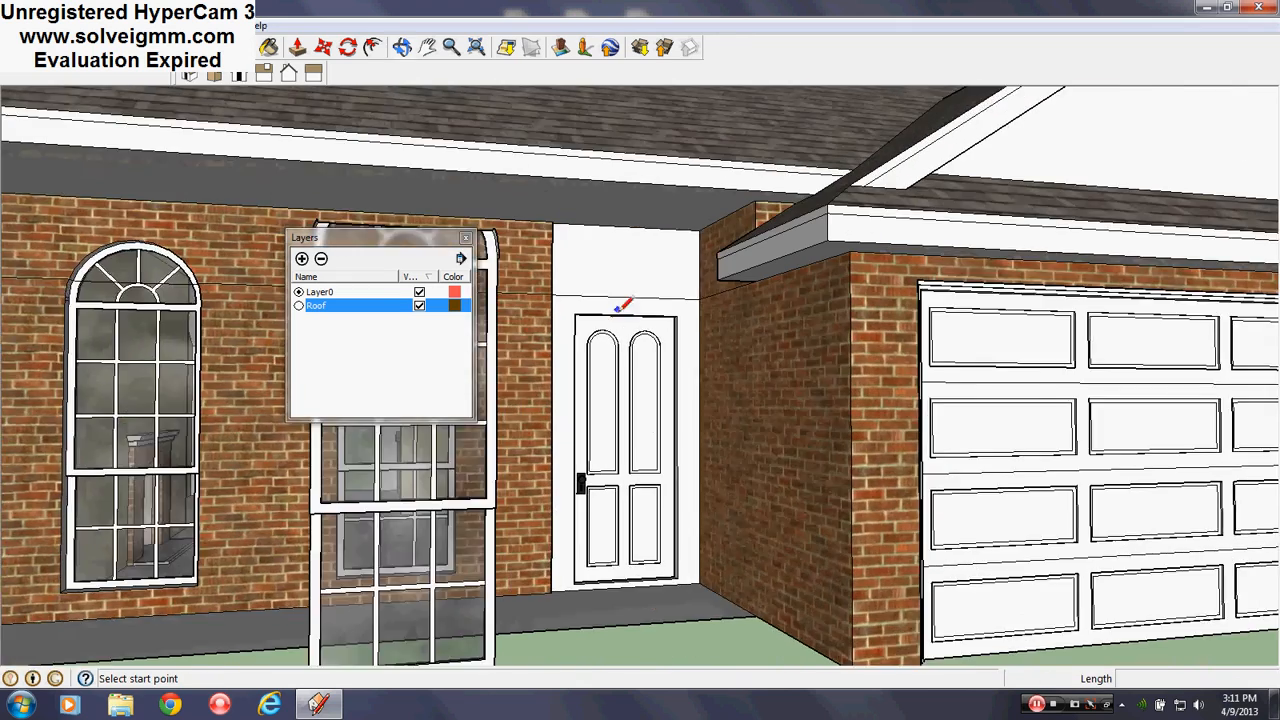
pyautogui.scroll(3, 752, 452)
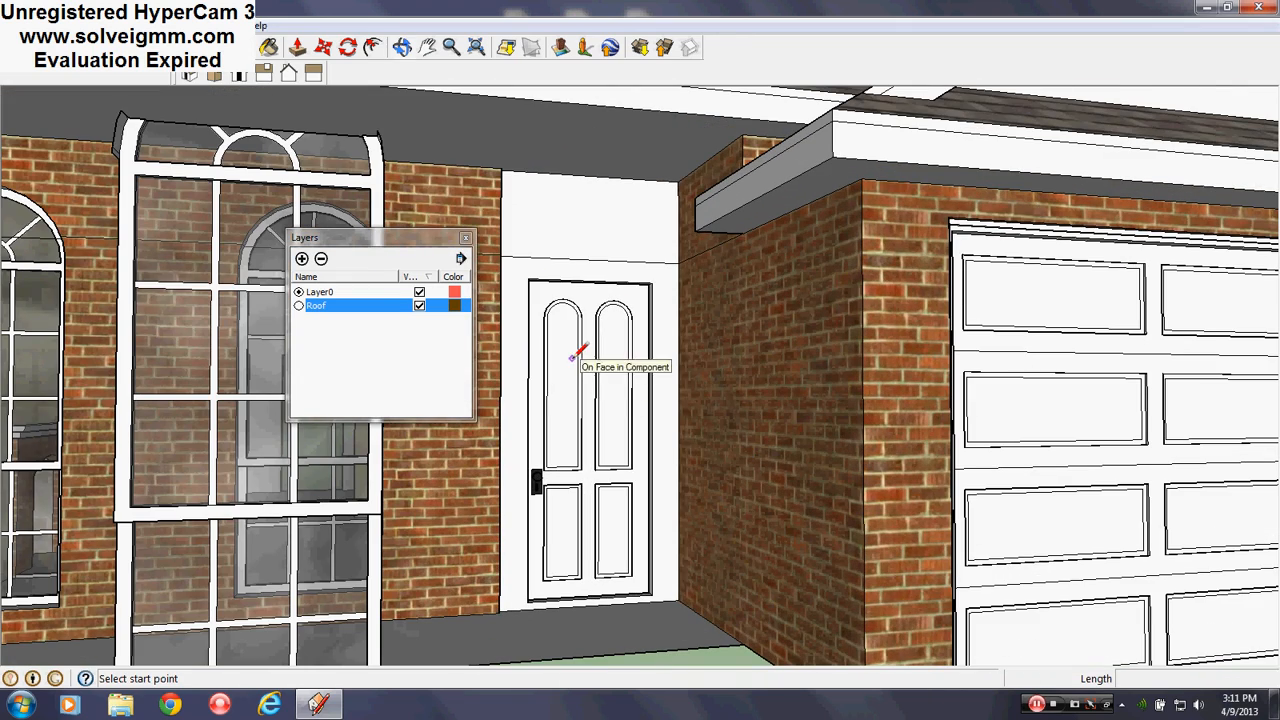
pyautogui.scroll(3, 578, 253)
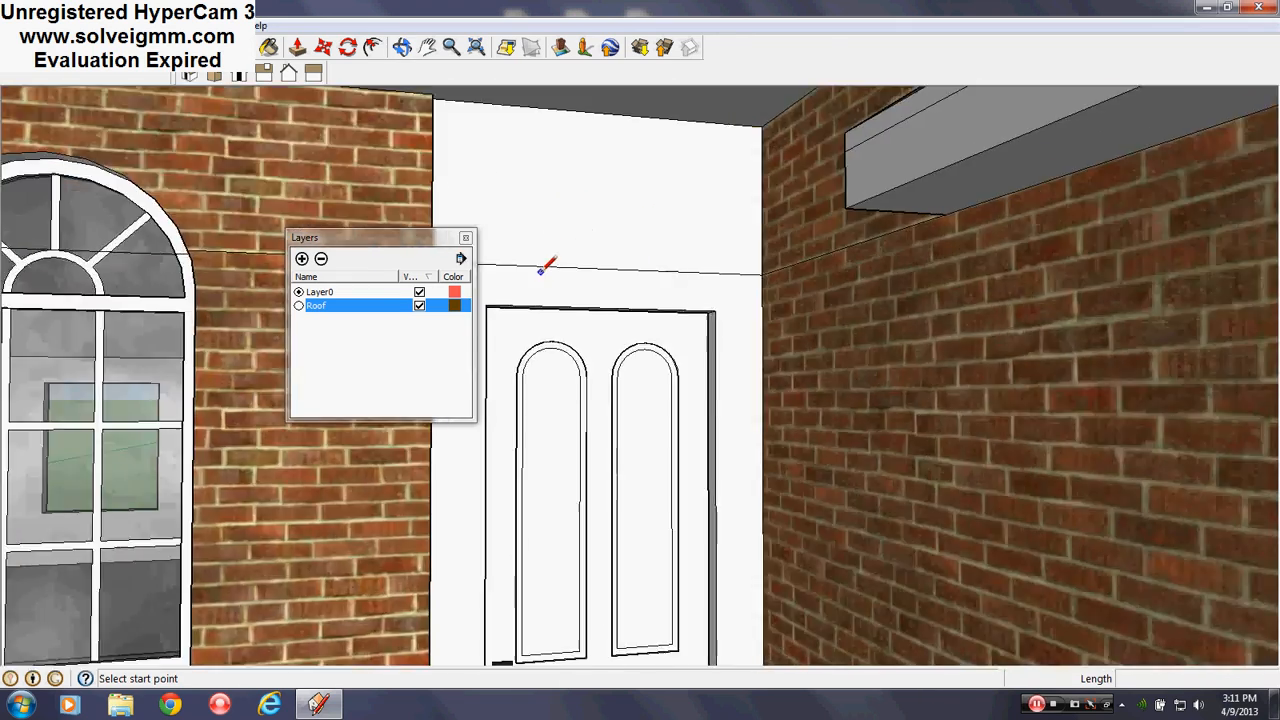
pyautogui.moveTo(543, 270); pyautogui.dragTo(668, 401, button='middle')
pyautogui.scroll(-5, 711, 297)
pyautogui.scroll(1, 674, 396)
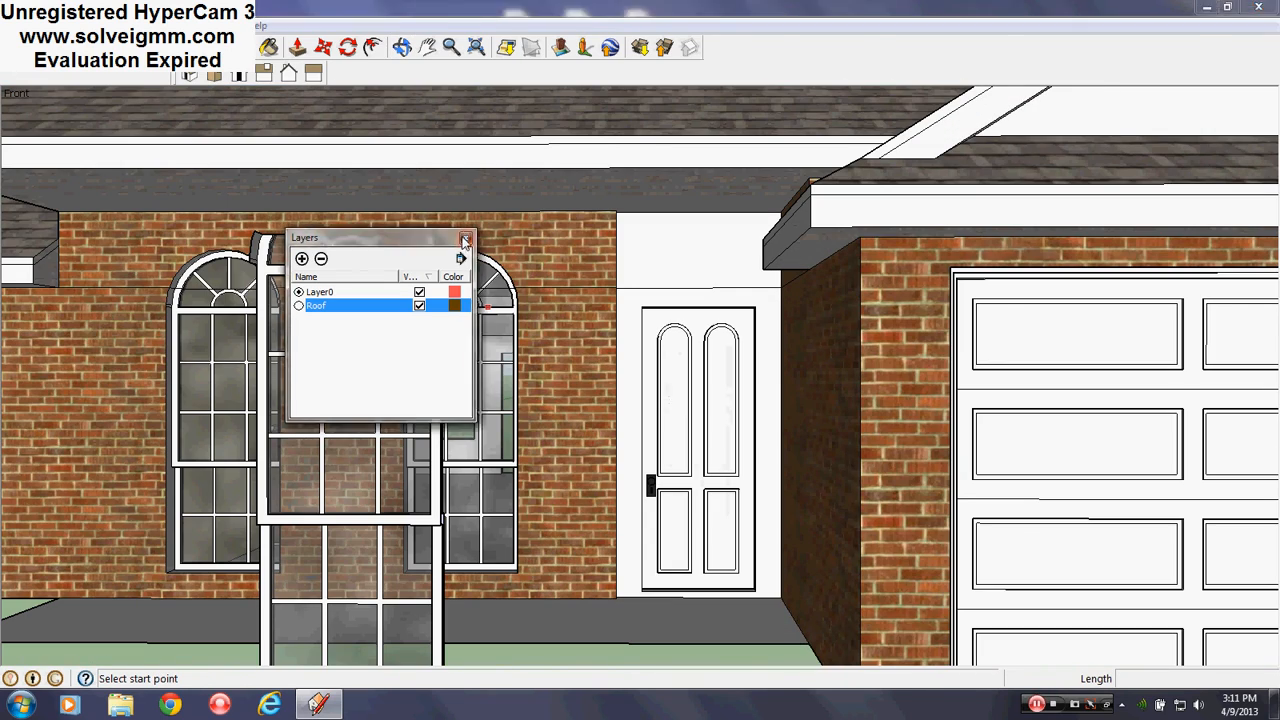
pyautogui.click(465, 240)
pyautogui.scroll(6, 750, 615)
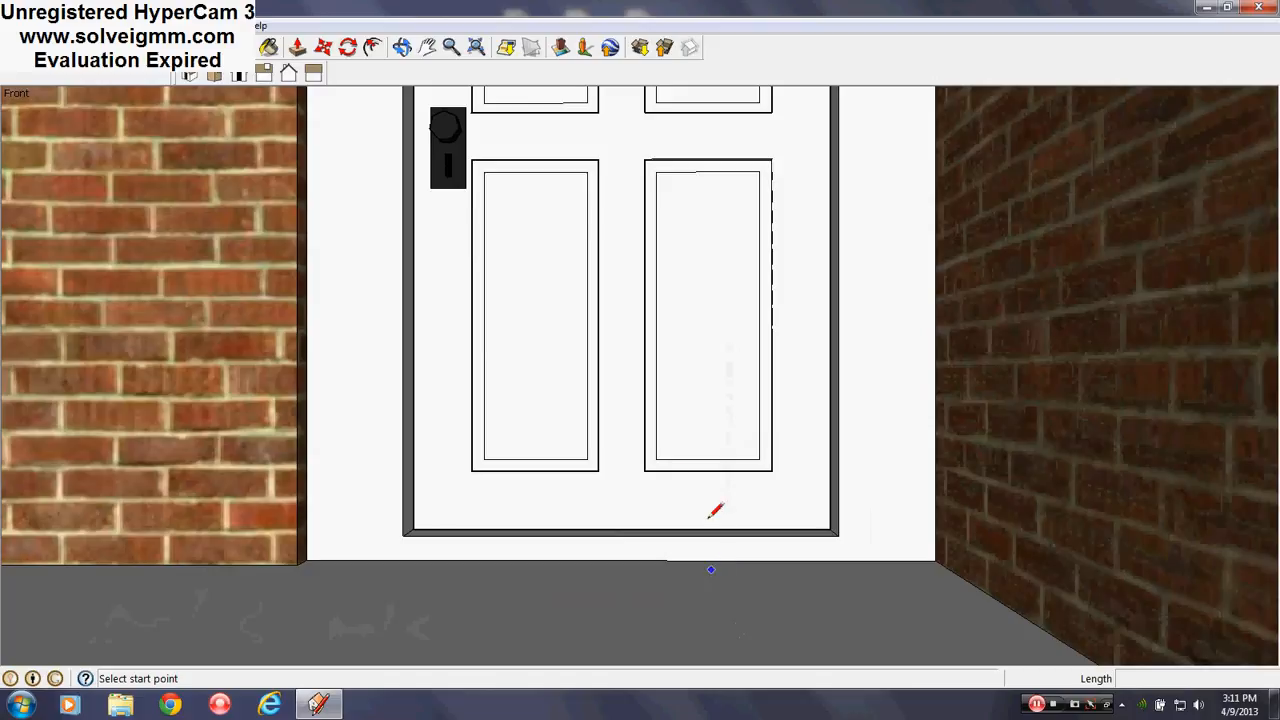
# Move the front door 1 unit along the green axis into its white surround
pyautogui.moveTo(714, 509); pyautogui.dragTo(647, 565, button='middle')
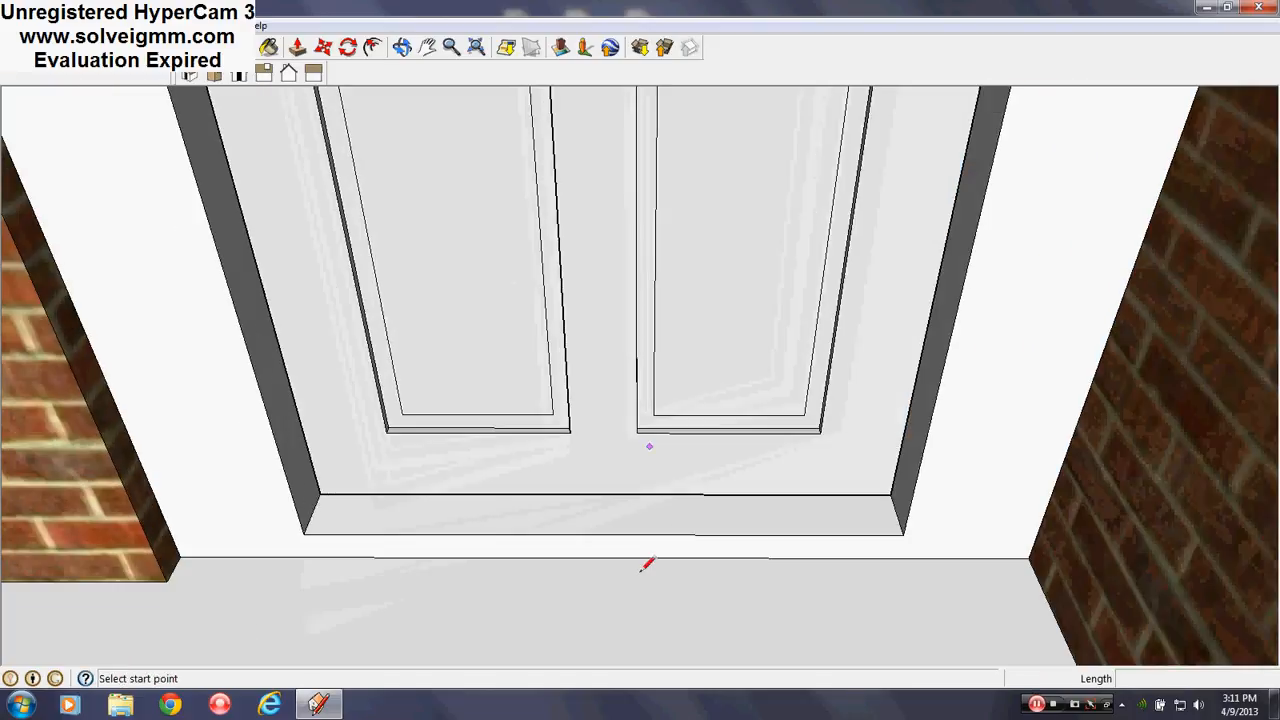
pyautogui.click(323, 47)
pyautogui.click(471, 291)
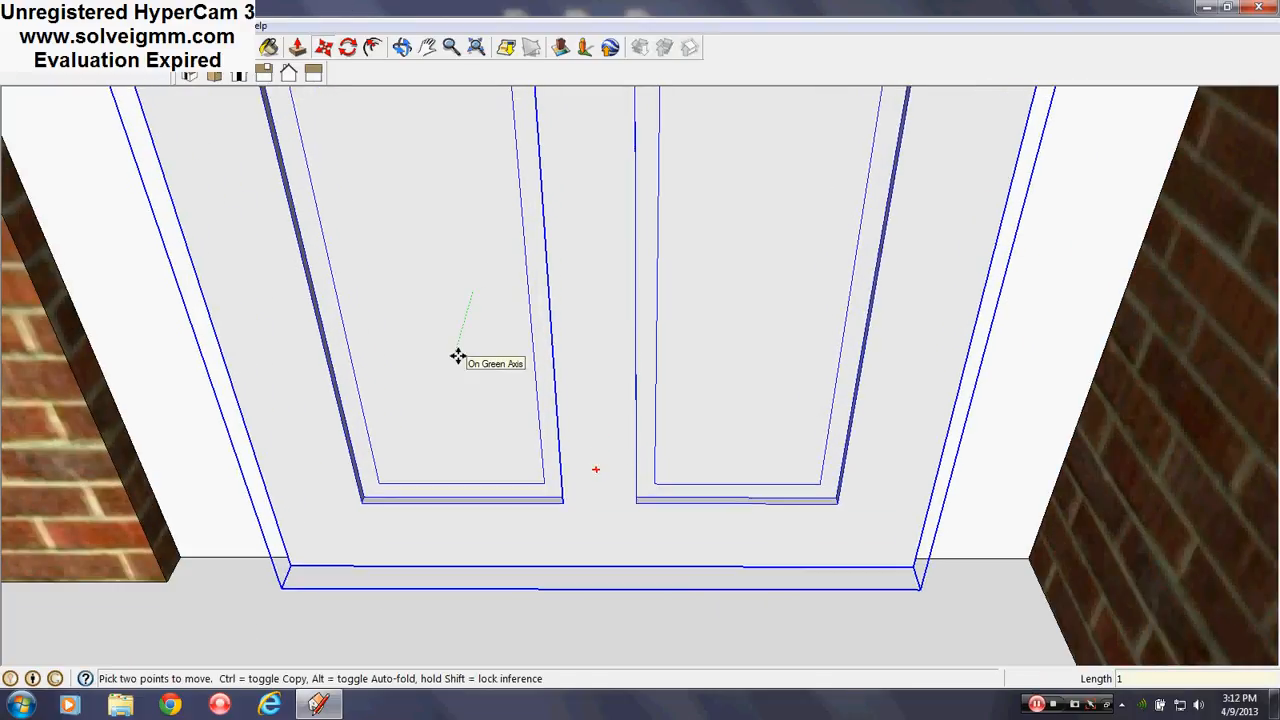
pyautogui.click(457, 356)
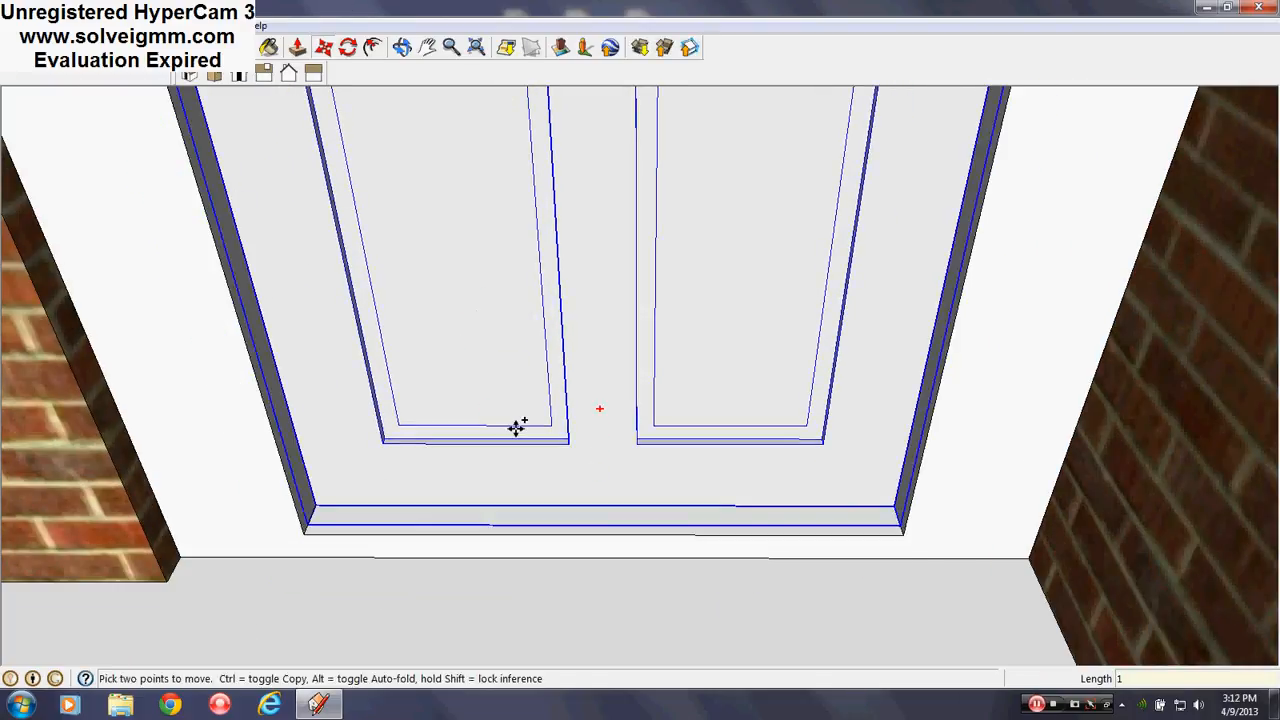
pyautogui.click(482, 292)
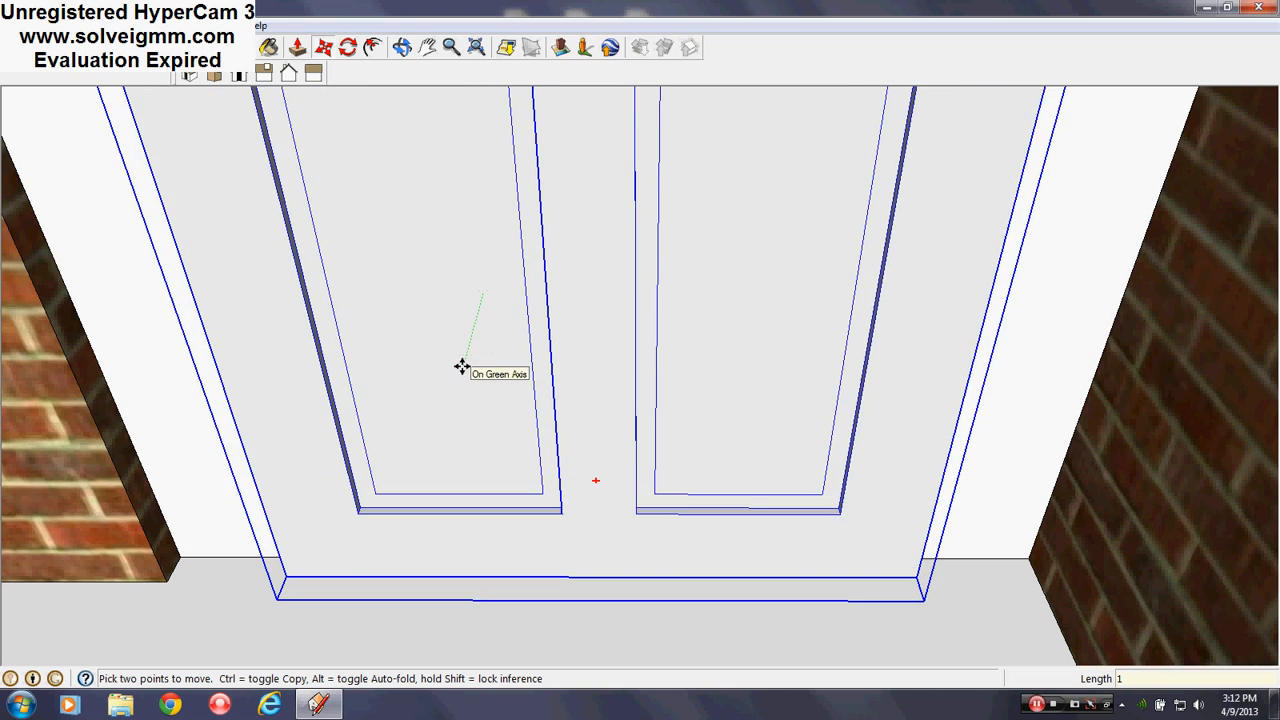
pyautogui.write('1')
pyautogui.press('Return')
pyautogui.scroll(-8, 563, 446)
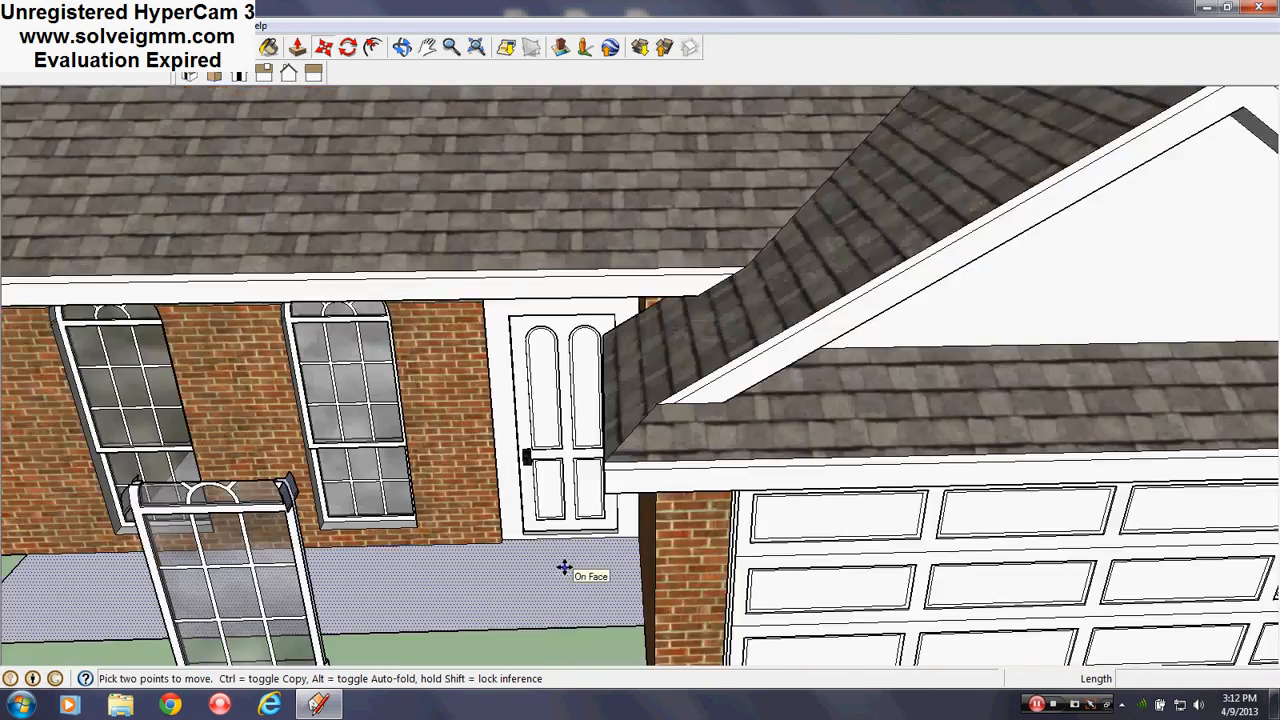
pyautogui.scroll(-3, 565, 567)
pyautogui.moveTo(565, 560); pyautogui.dragTo(577, 470, button='middle')
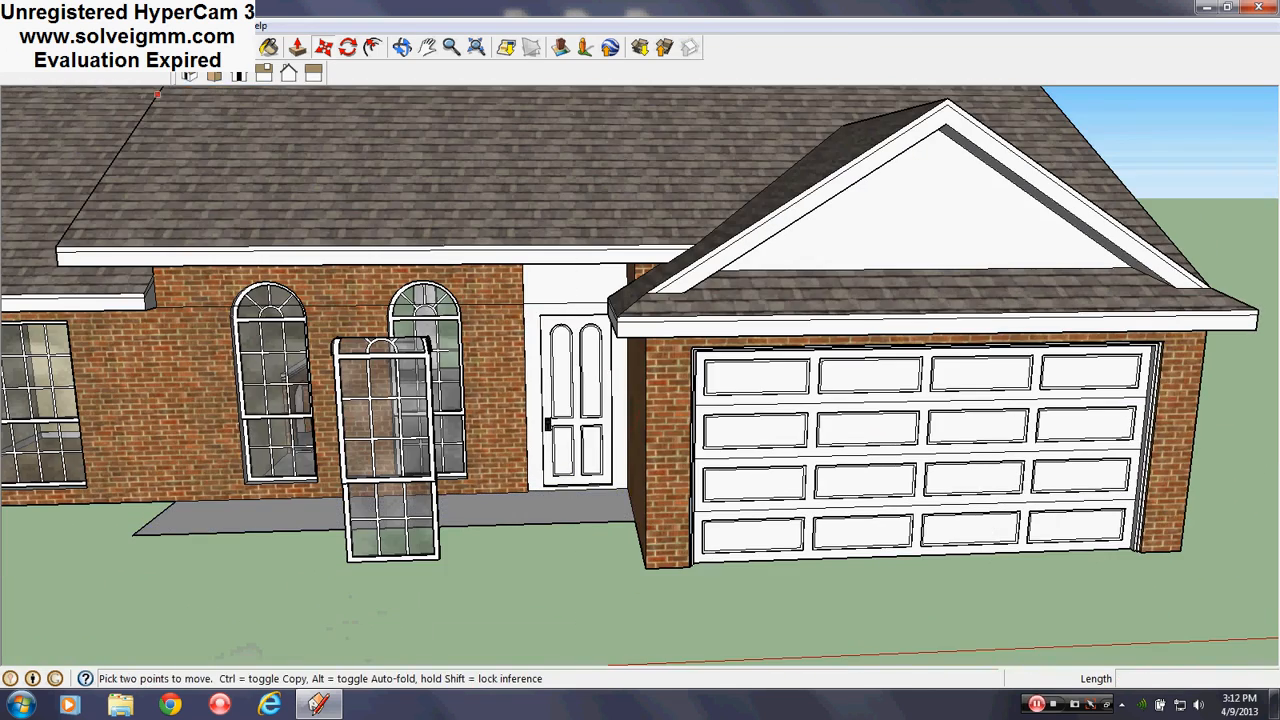
# Erase the freestanding window component standing in front of the house
pyautogui.press('l')
pyautogui.rightClick(400, 393)
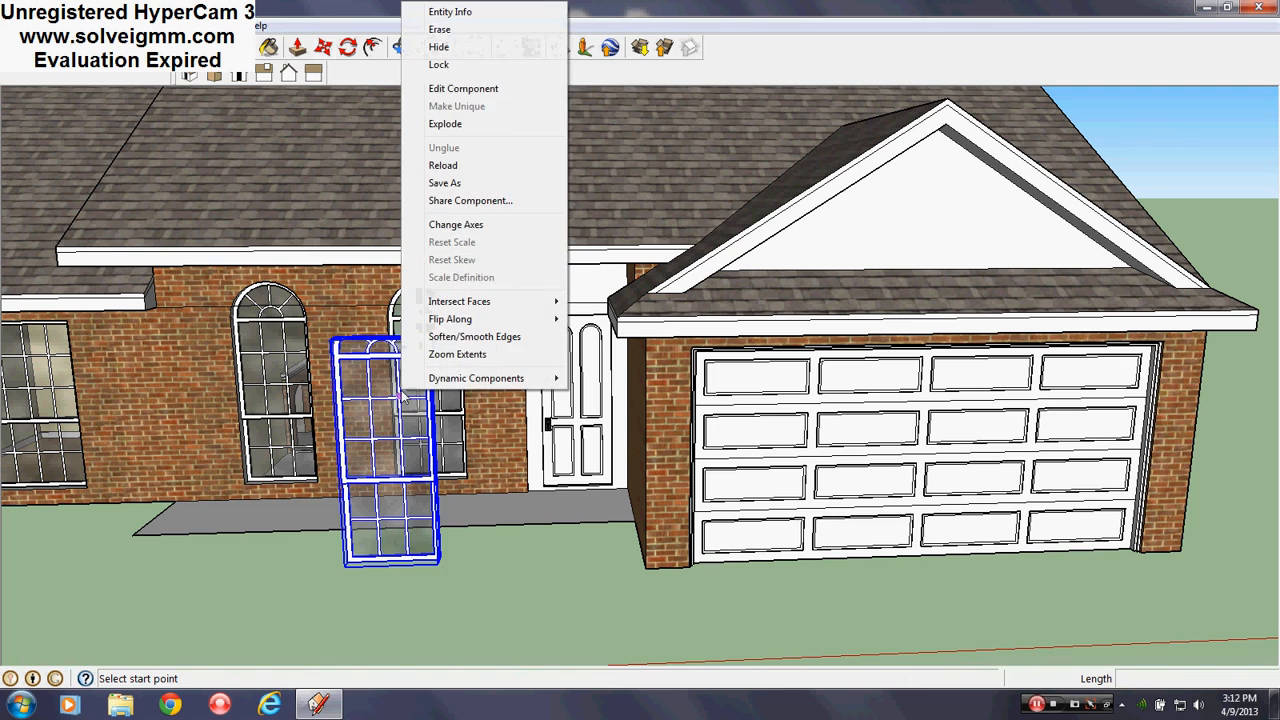
pyautogui.click(440, 30)
pyautogui.scroll(5, 757, 305)
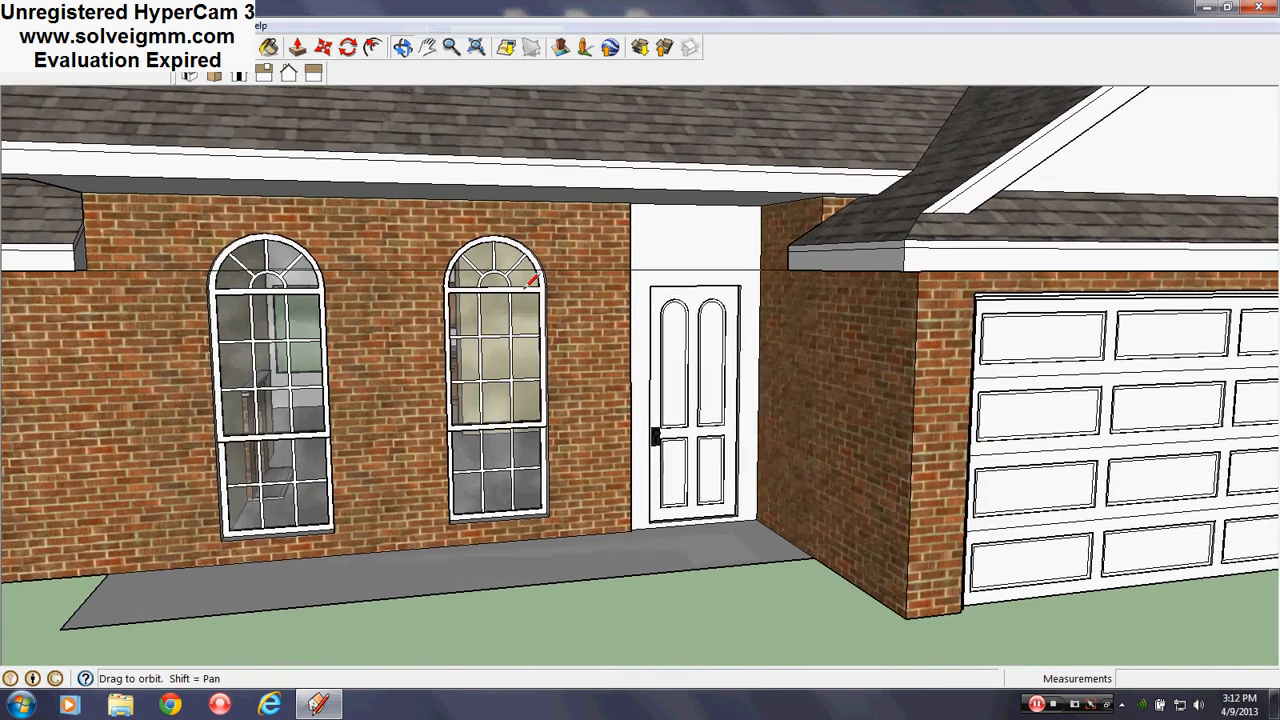
pyautogui.scroll(2, 752, 310)
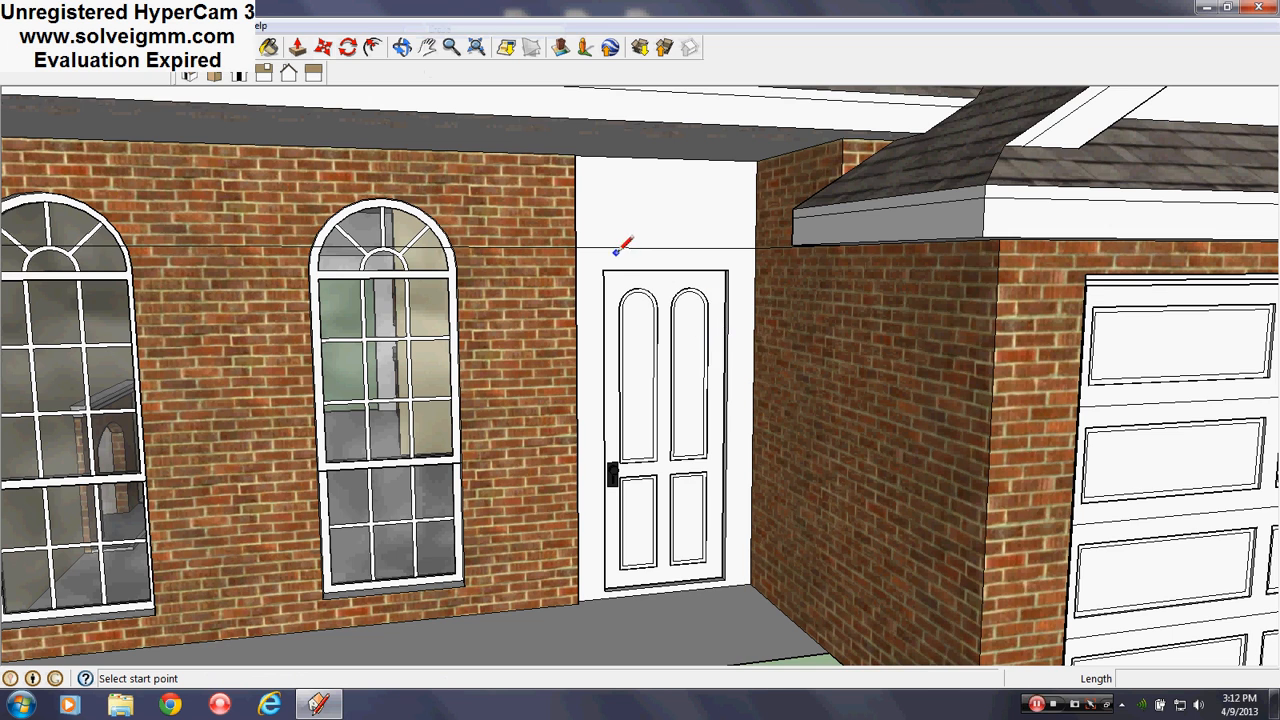
pyautogui.scroll(-2, 930, 377)
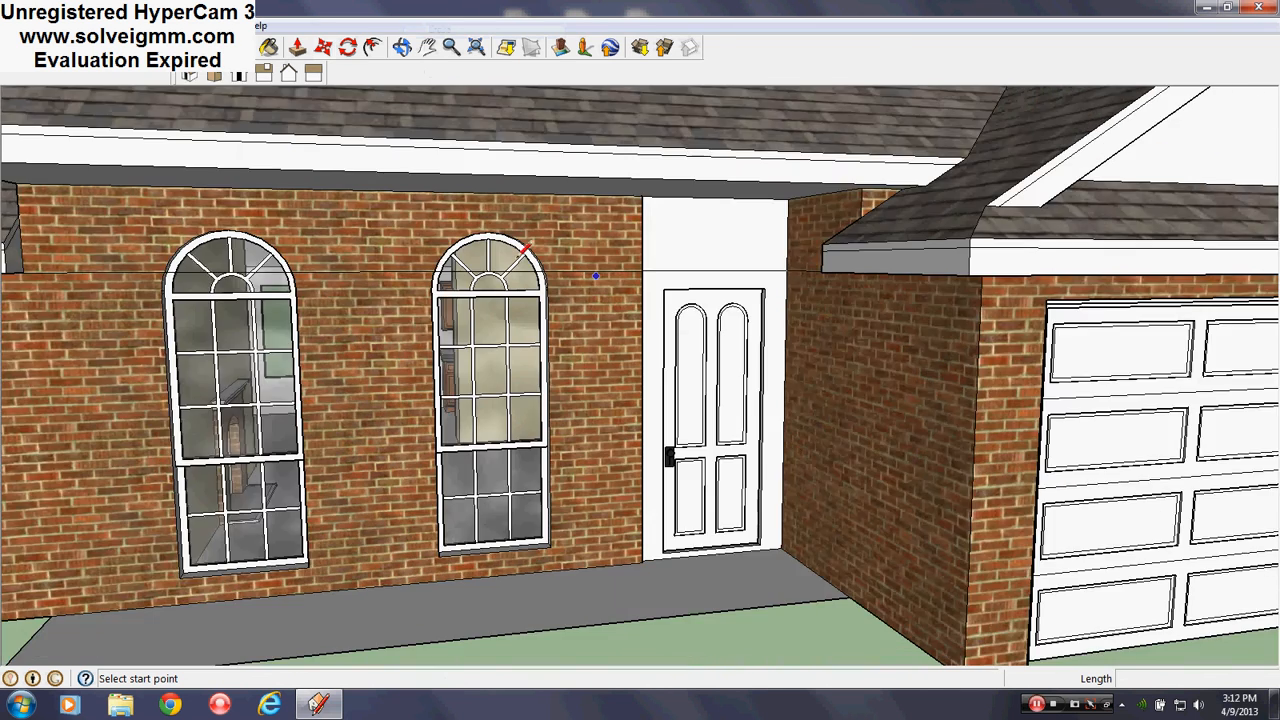
pyautogui.moveTo(594, 279); pyautogui.dragTo(499, 240, button='middle')
pyautogui.scroll(-2, 807, 396)
pyautogui.scroll(1, 372, 266)
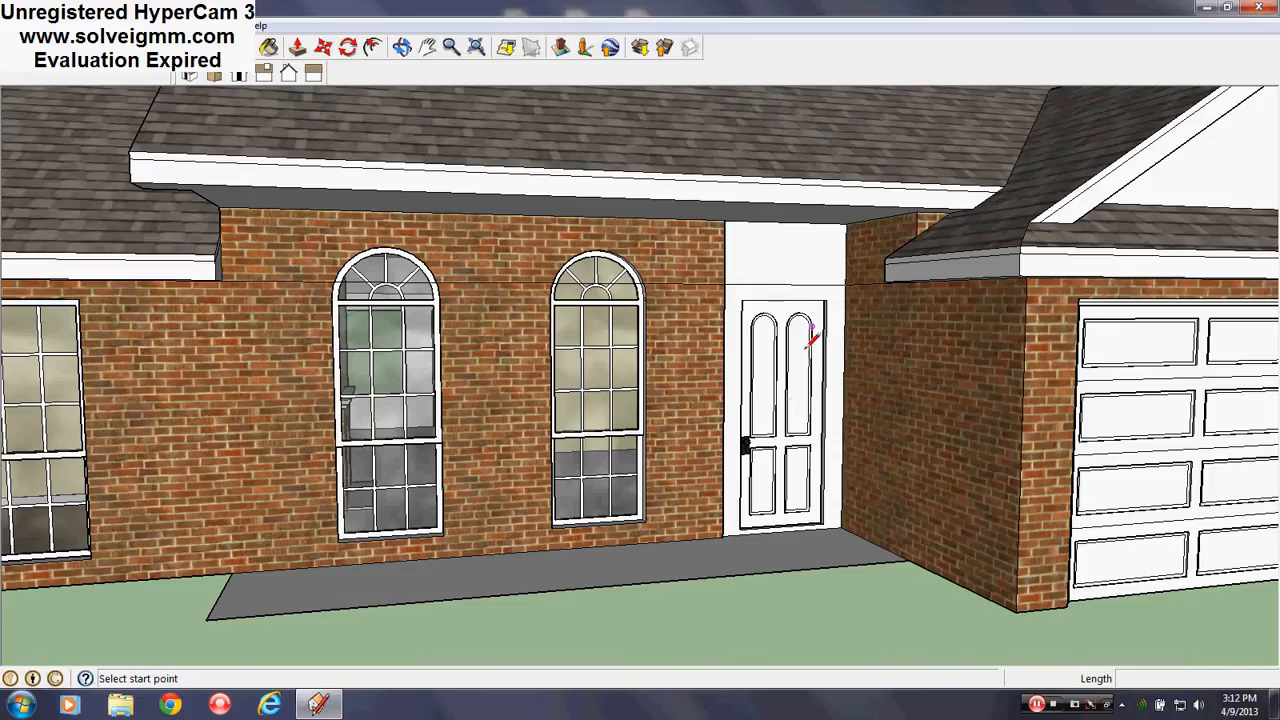
# Open the front door component for editing
pyautogui.scroll(2, 765, 435)
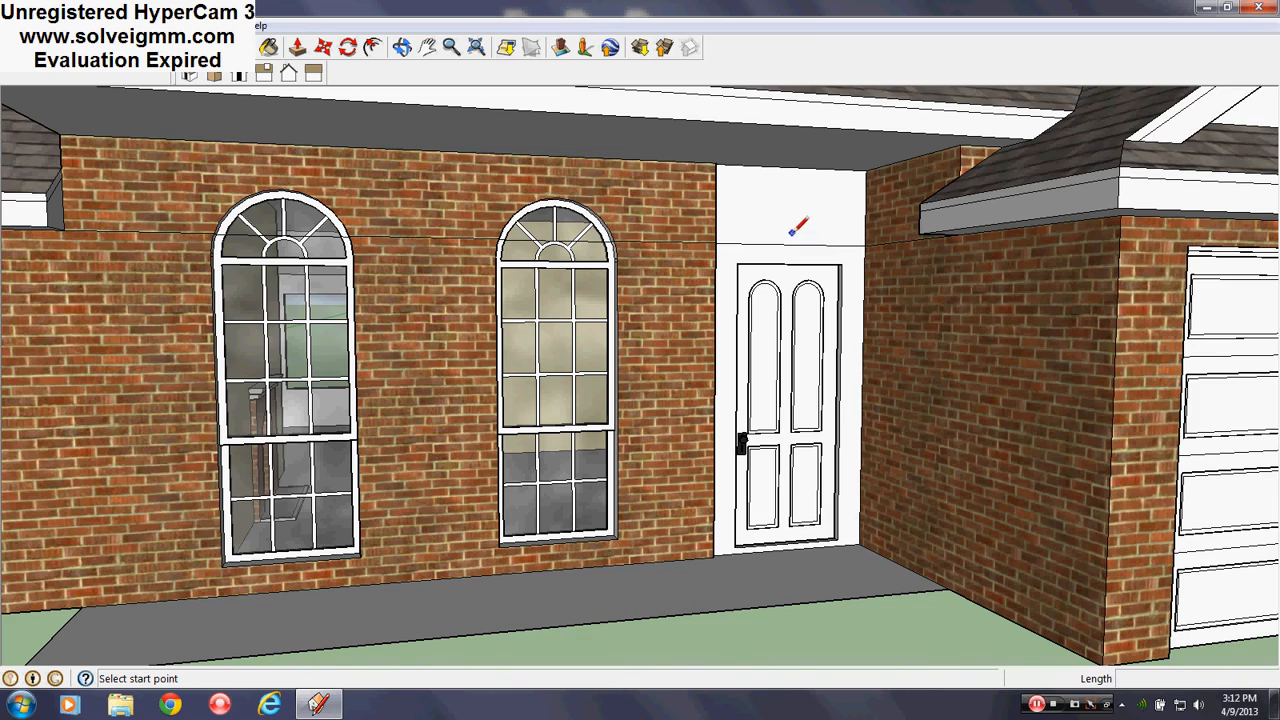
pyautogui.scroll(-3, 794, 222)
pyautogui.scroll(3, 775, 265)
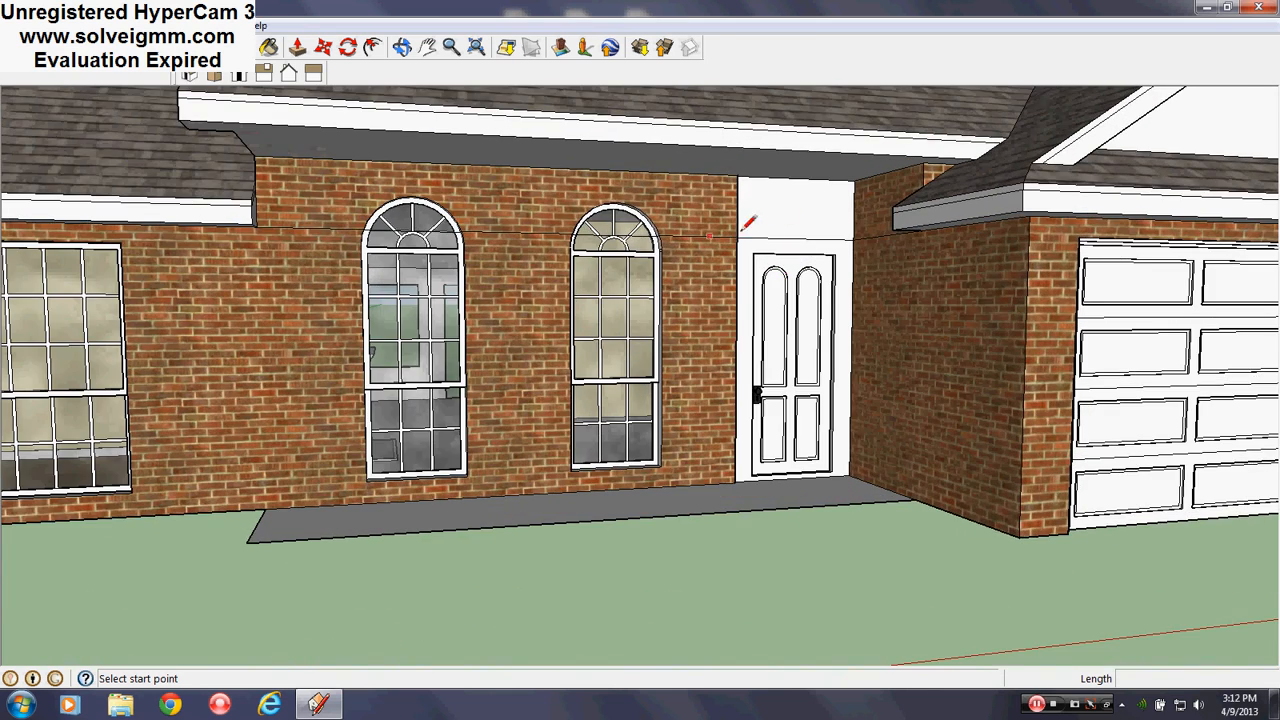
pyautogui.scroll(-3, 580, 365)
pyautogui.scroll(4, 534, 277)
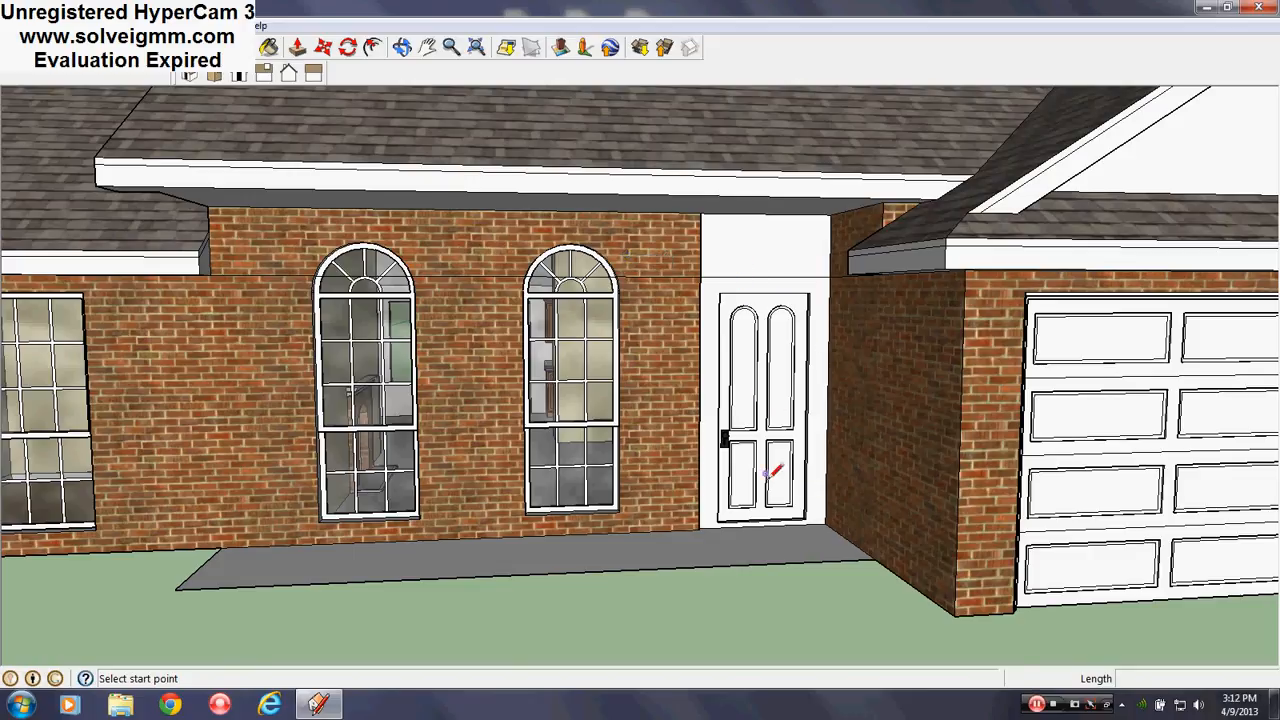
pyautogui.rightClick(785, 338)
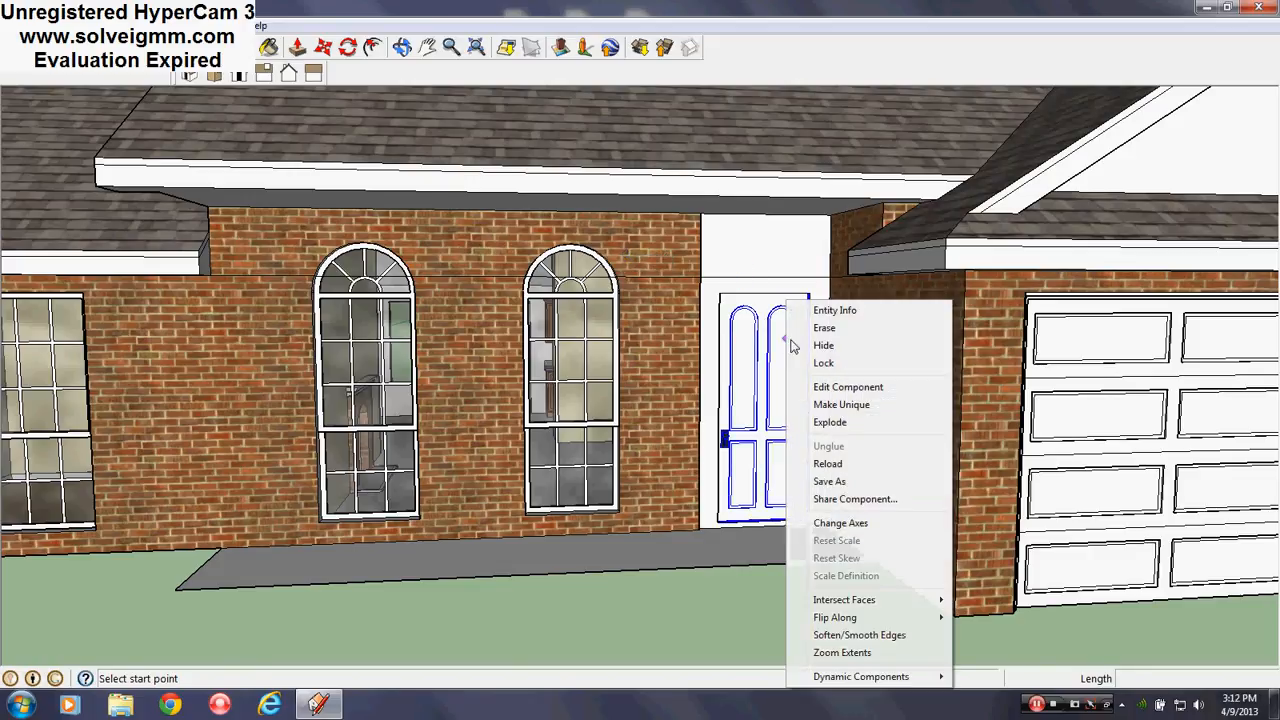
pyautogui.click(846, 387)
# Raise the door's top edge and arched panels 2 inches up the blue axis
pyautogui.scroll(6, 834, 329)
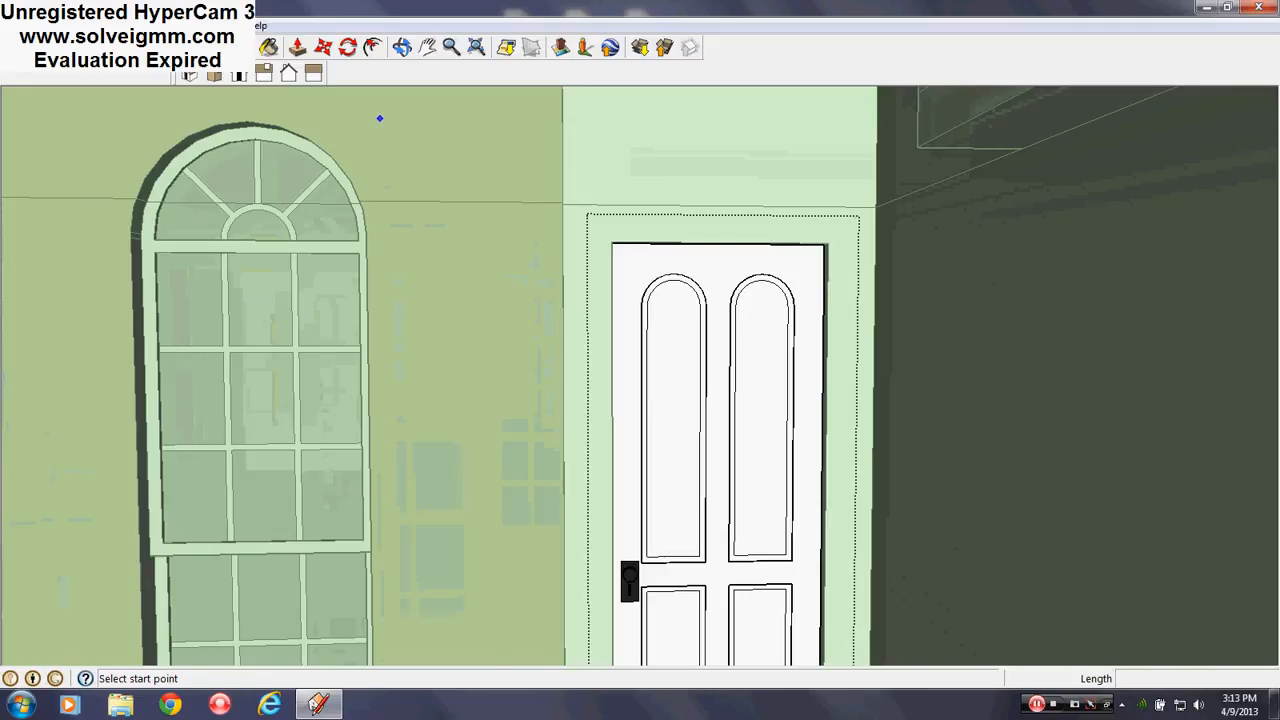
pyautogui.press('space')
pyautogui.scroll(-3, 640, 365)
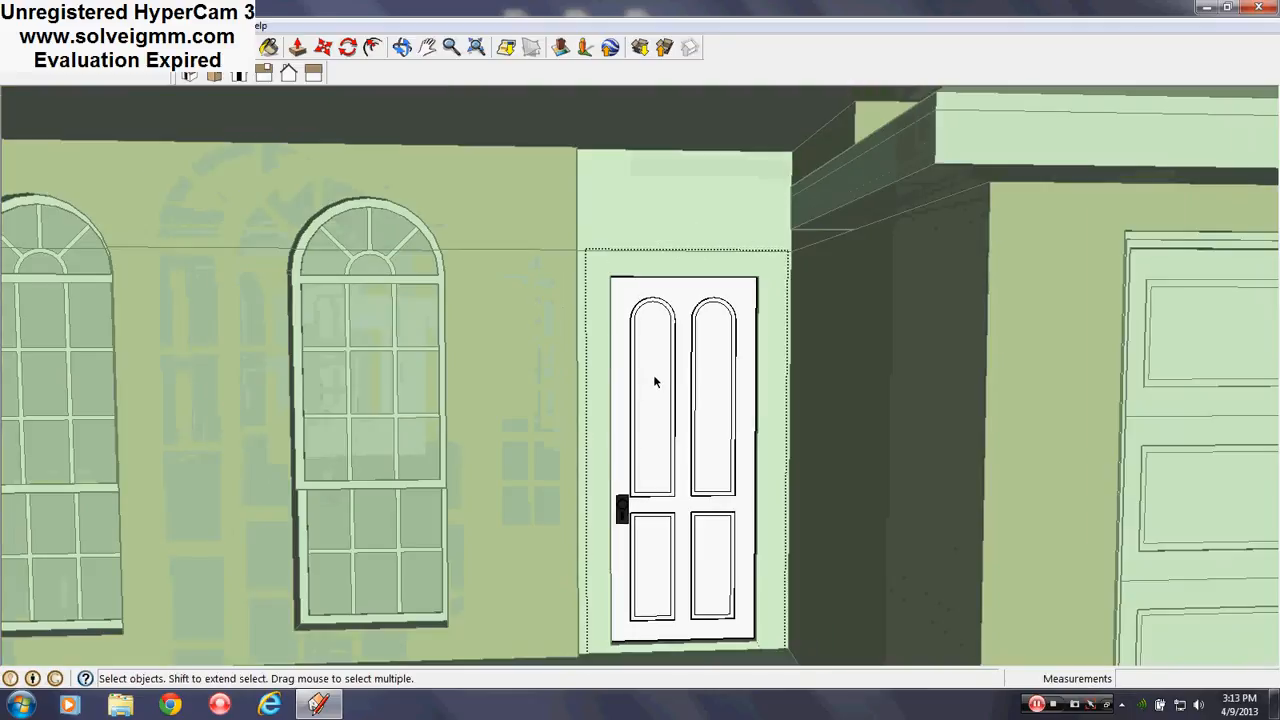
pyautogui.scroll(3, 653, 377)
pyautogui.moveTo(482, 359); pyautogui.dragTo(950, 133)
pyautogui.scroll(4, 780, 251)
pyautogui.moveTo(680, 240); pyautogui.dragTo(774, 183, button='middle')
pyautogui.click(323, 47)
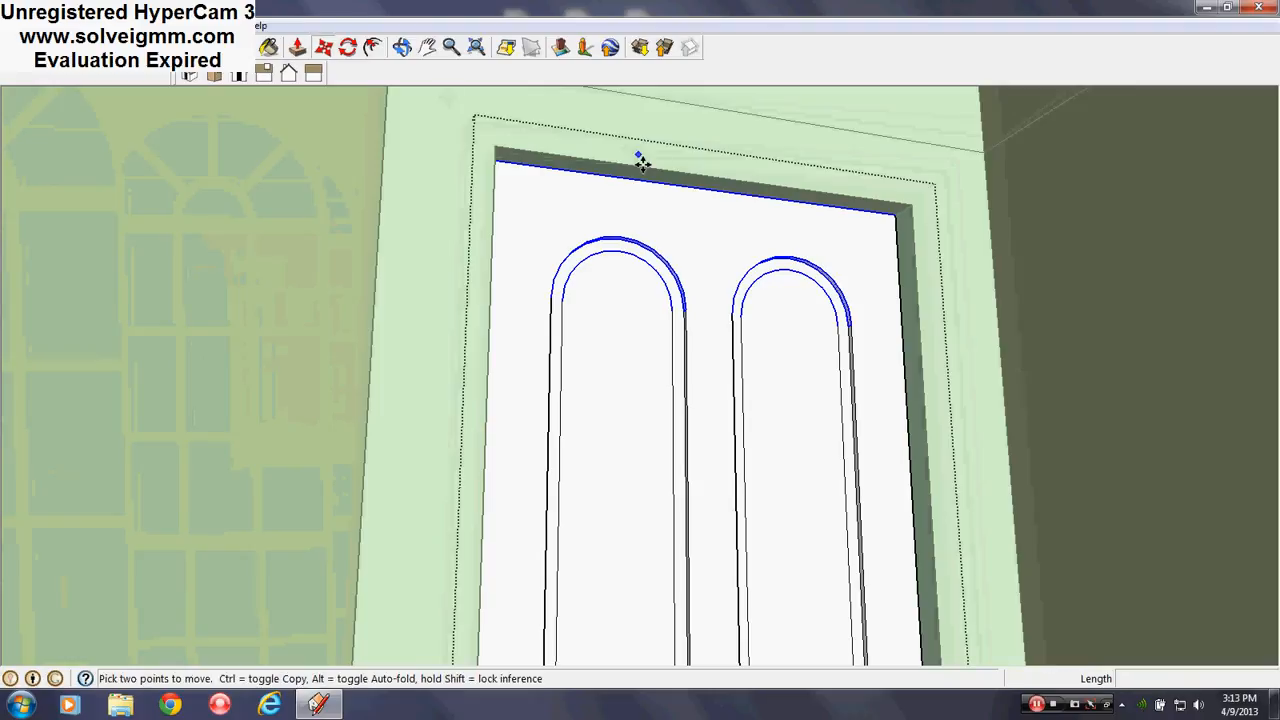
pyautogui.click(645, 181)
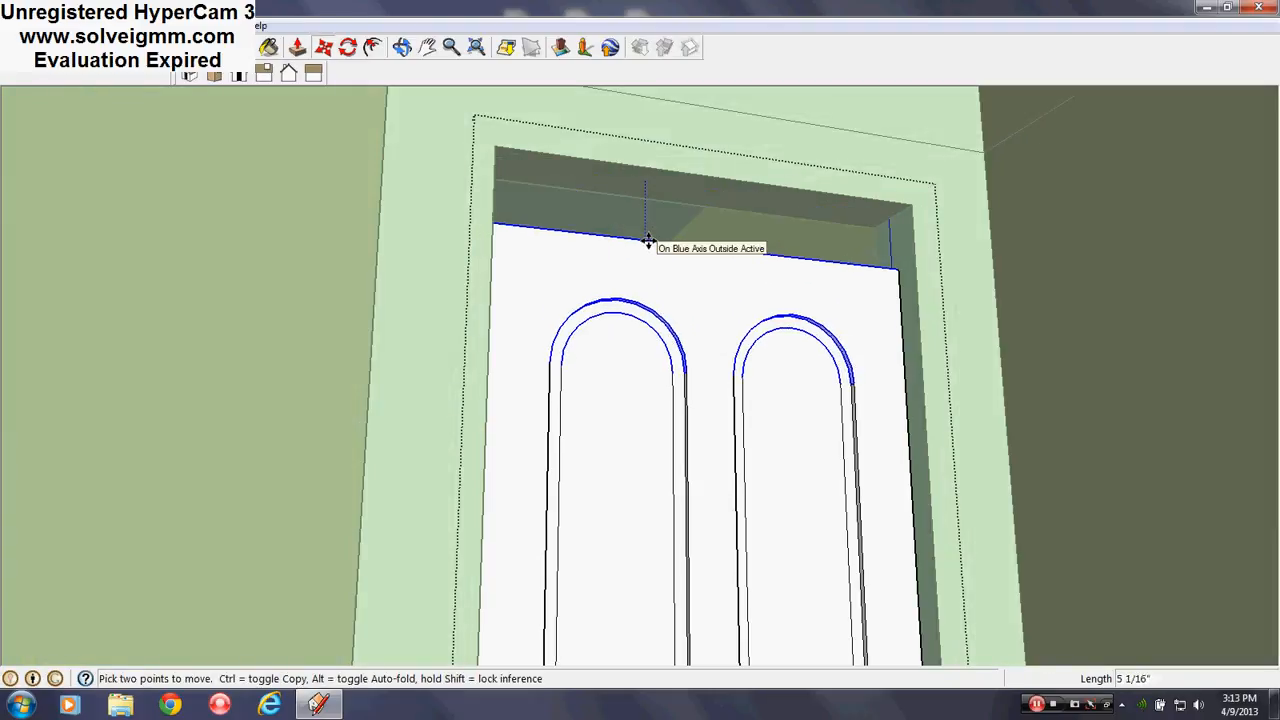
pyautogui.press('Return')
# Close the door component after viewing the whole taller door
pyautogui.moveTo(726, 145); pyautogui.dragTo(677, 302, button='middle')
pyautogui.scroll(-4, 677, 302)
pyautogui.scroll(-3, 677, 301)
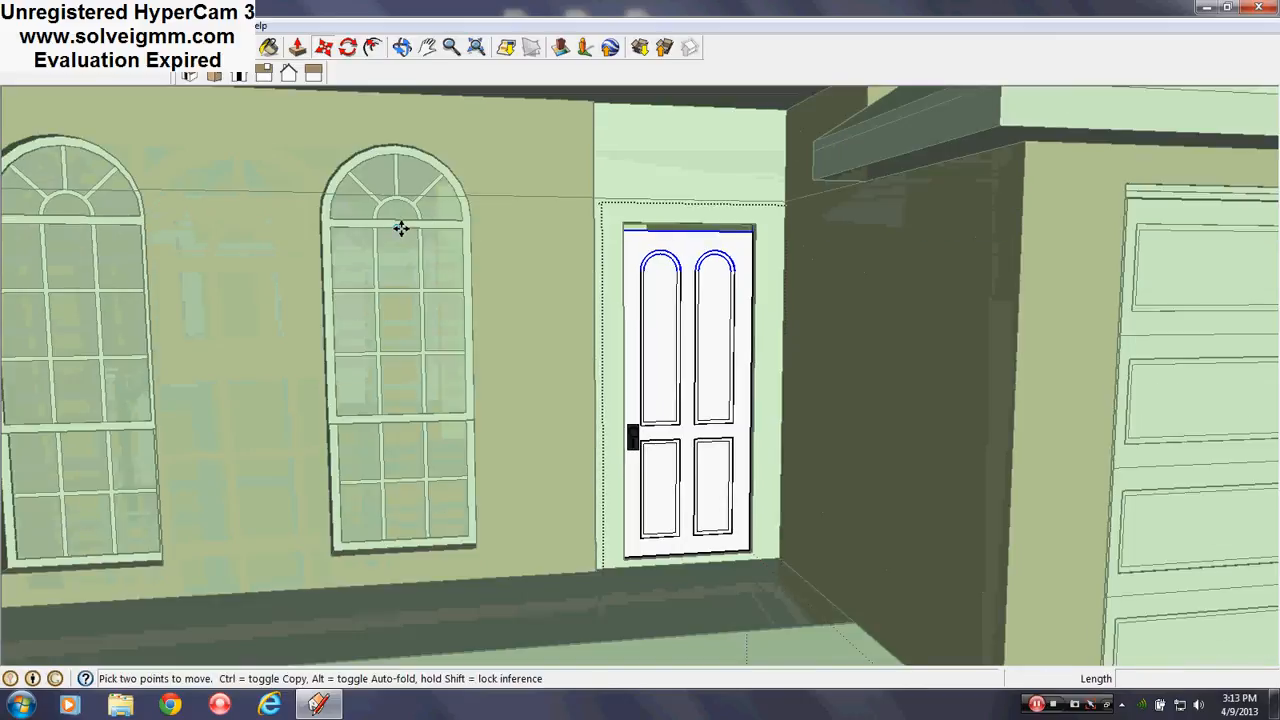
pyautogui.scroll(5, 397, 251)
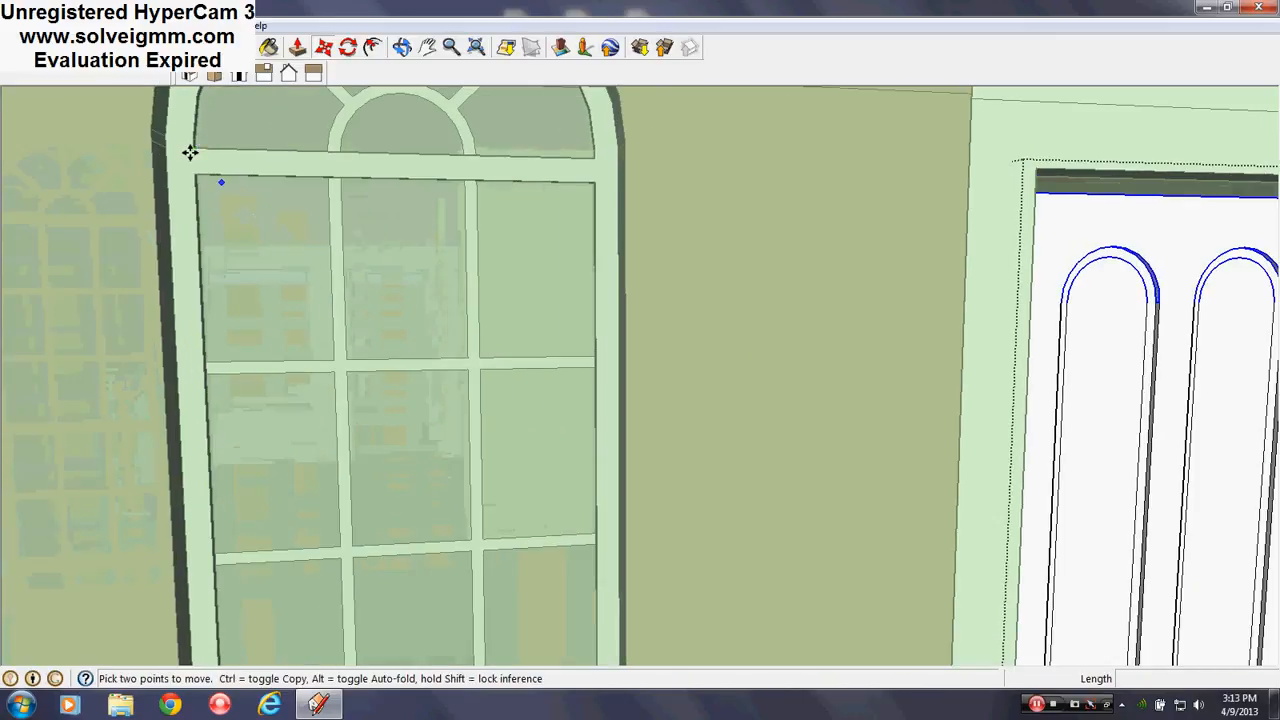
pyautogui.scroll(-6, 491, 203)
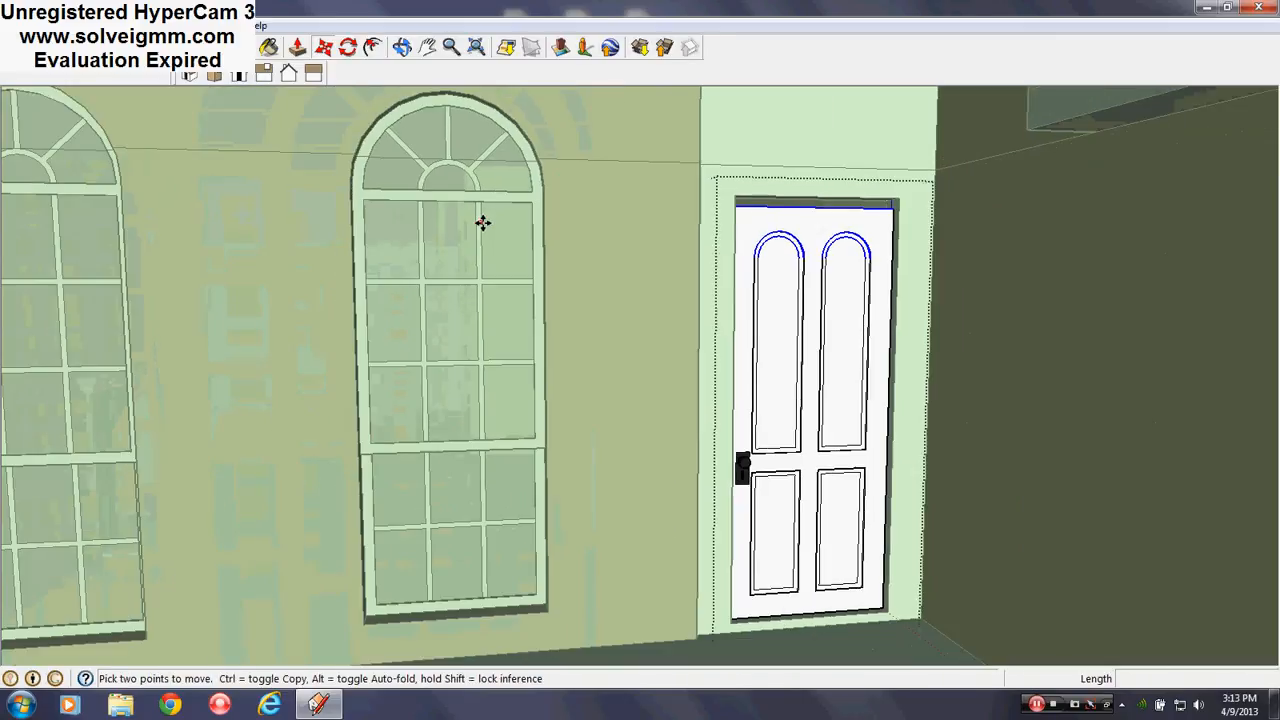
pyautogui.rightClick(678, 502)
pyautogui.click(704, 507)
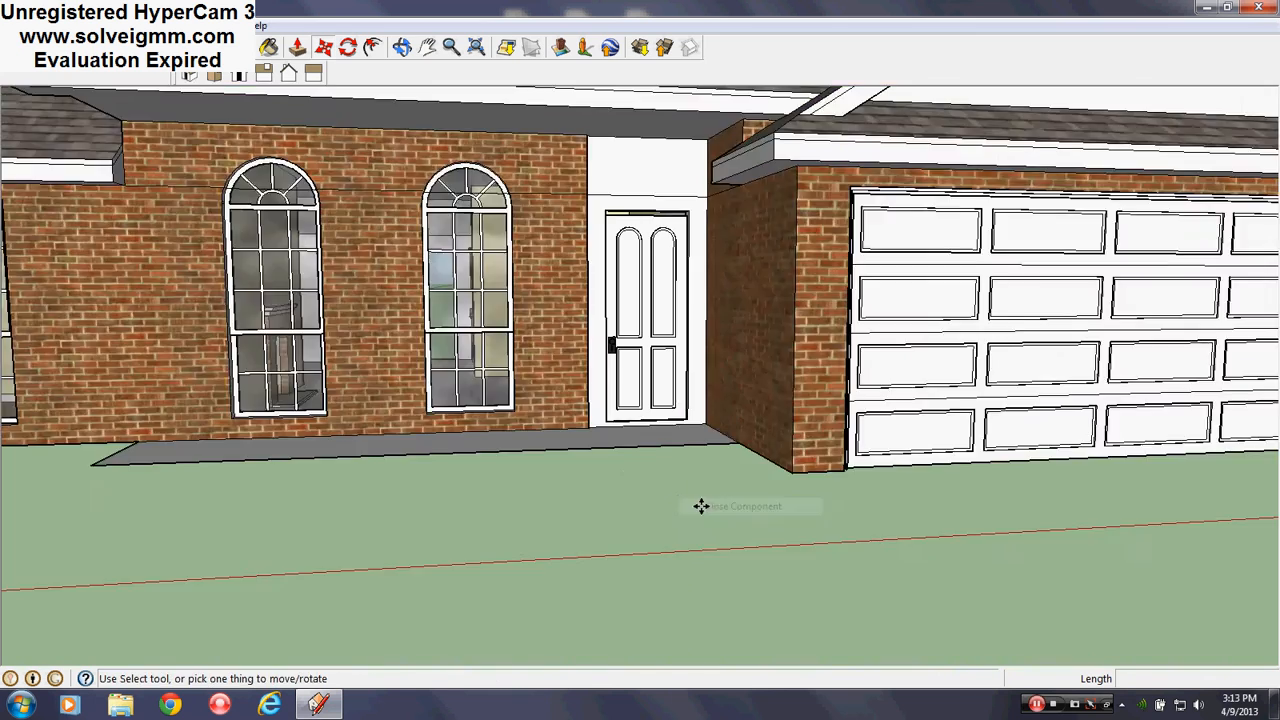
pyautogui.scroll(-5, 700, 509)
pyautogui.press('l')
pyautogui.scroll(8, 771, 300)
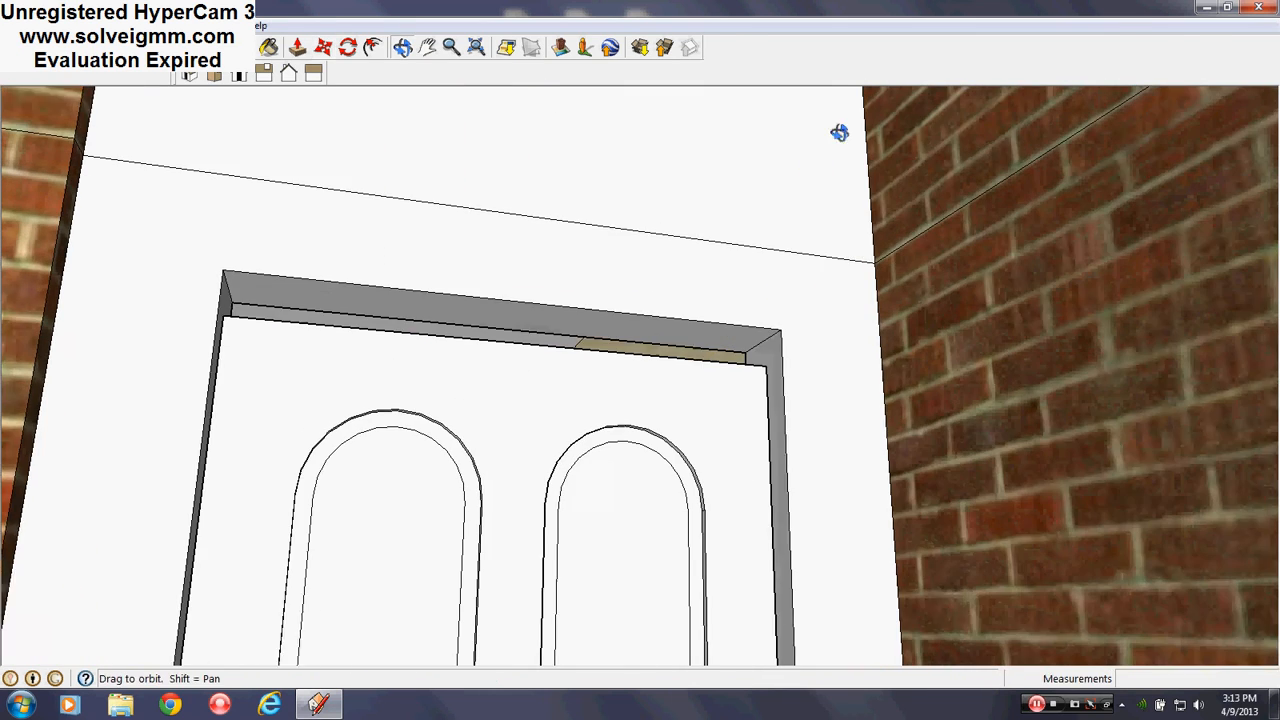
# Push the lintel strip above the door back 2 inches
pyautogui.moveTo(839, 132); pyautogui.dragTo(826, 128, button='middle')
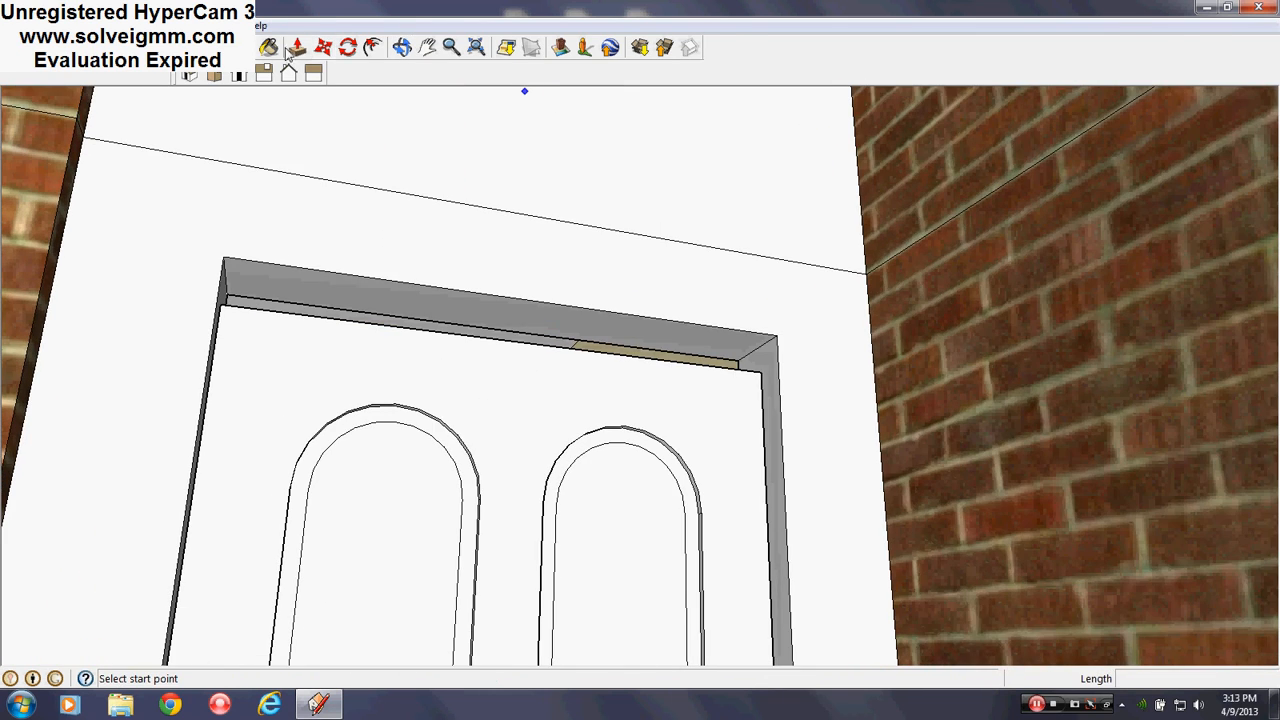
pyautogui.click(296, 47)
pyautogui.moveTo(729, 354); pyautogui.dragTo(670, 373)
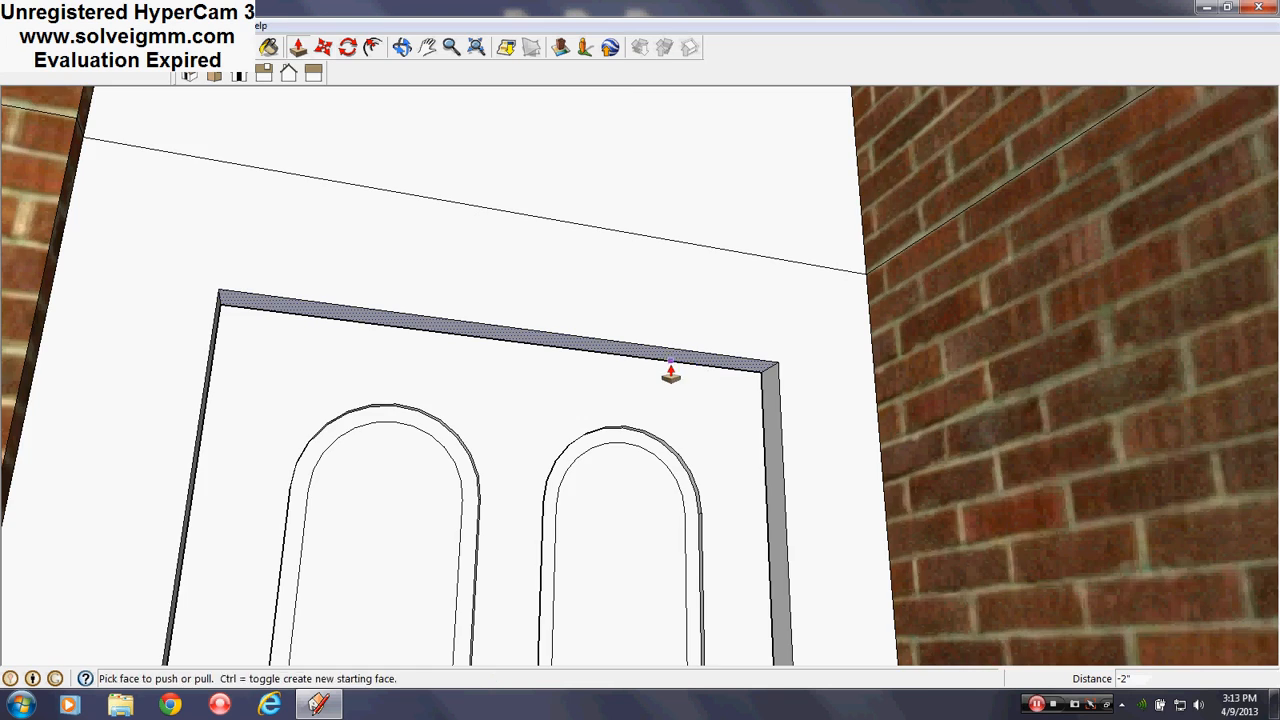
pyautogui.scroll(-10, 670, 373)
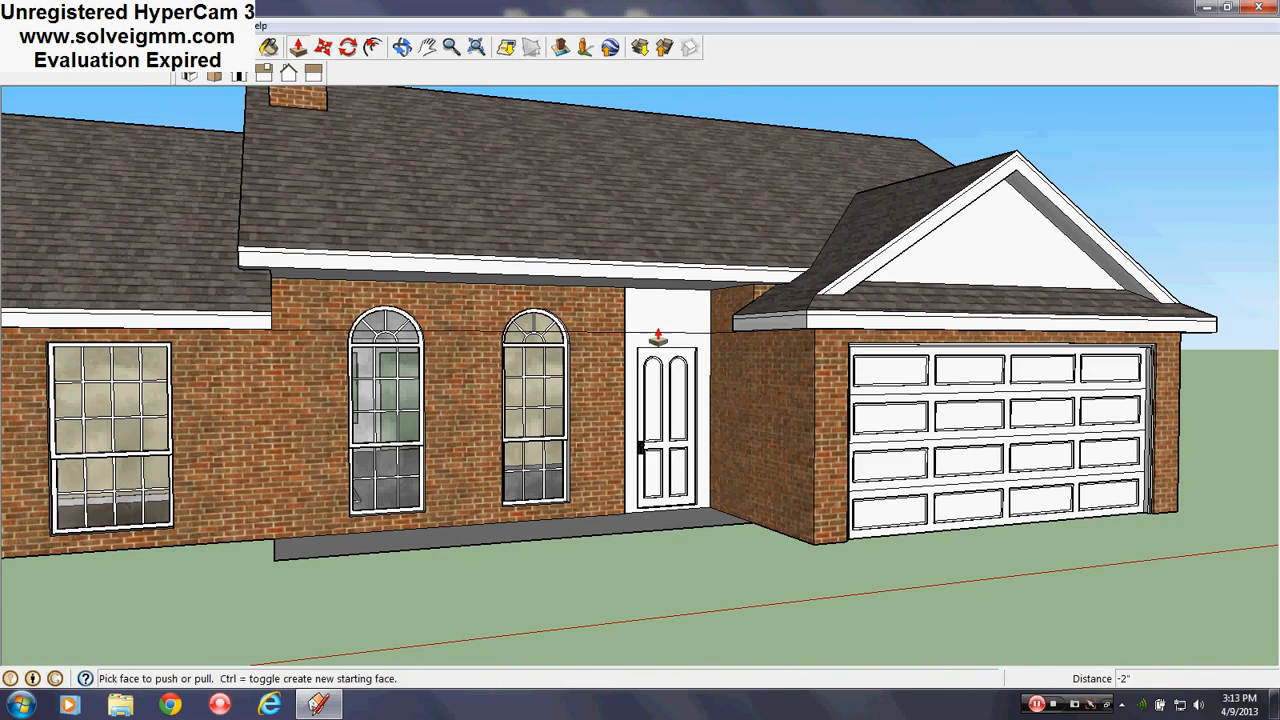
# Orbit up to a high view over the roof and open the Window menu
pyautogui.press('l')
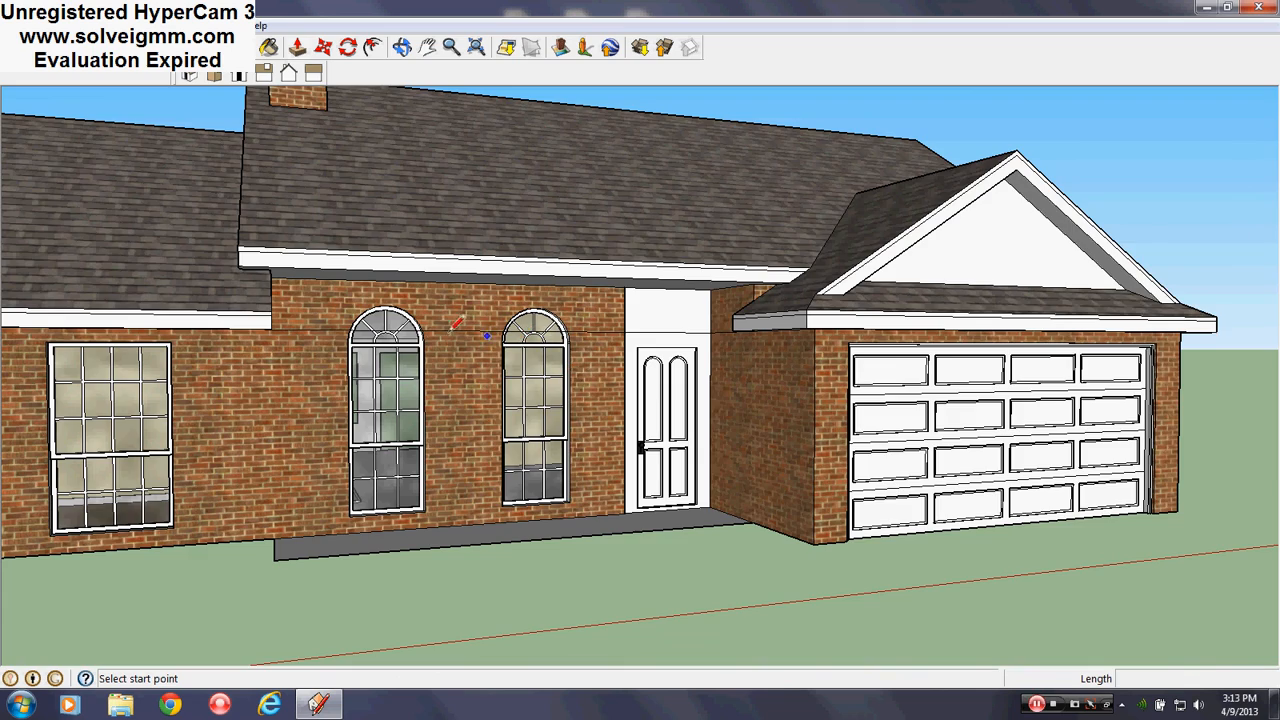
pyautogui.moveTo(504, 366); pyautogui.dragTo(472, 366, button='middle')
pyautogui.scroll(3, 472, 366)
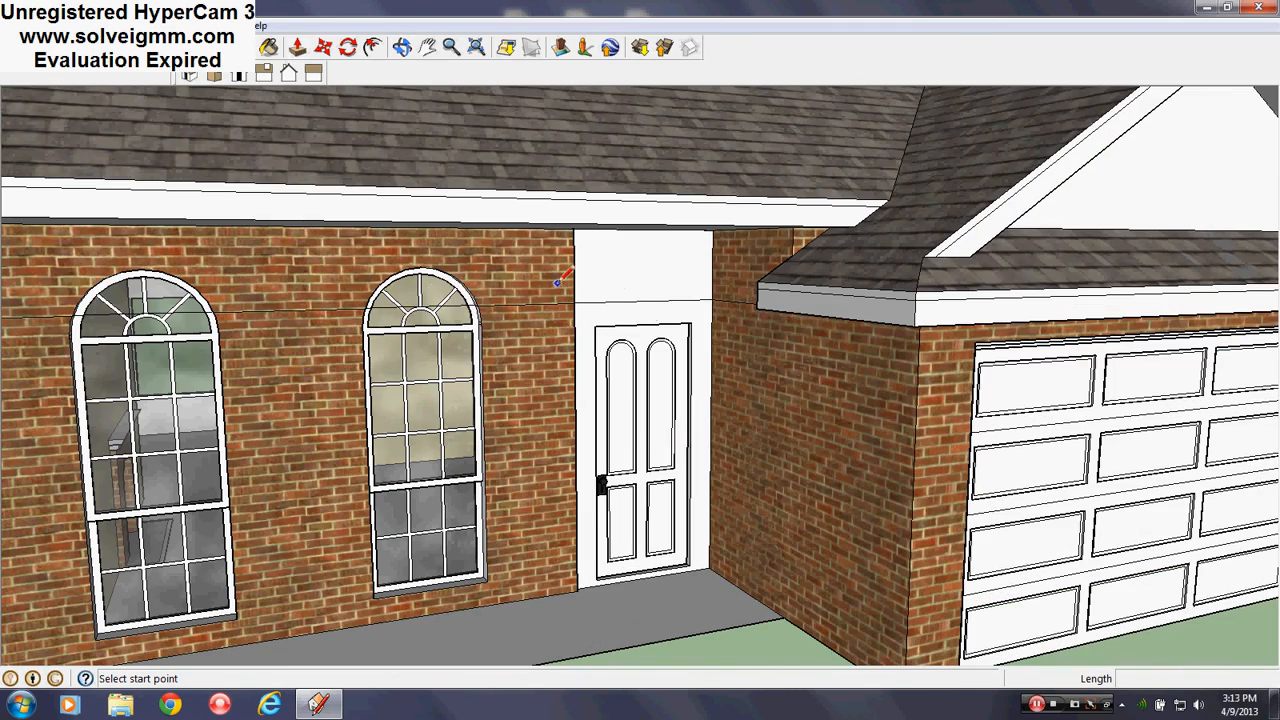
pyautogui.scroll(-4, 560, 278)
pyautogui.click(218, 26)
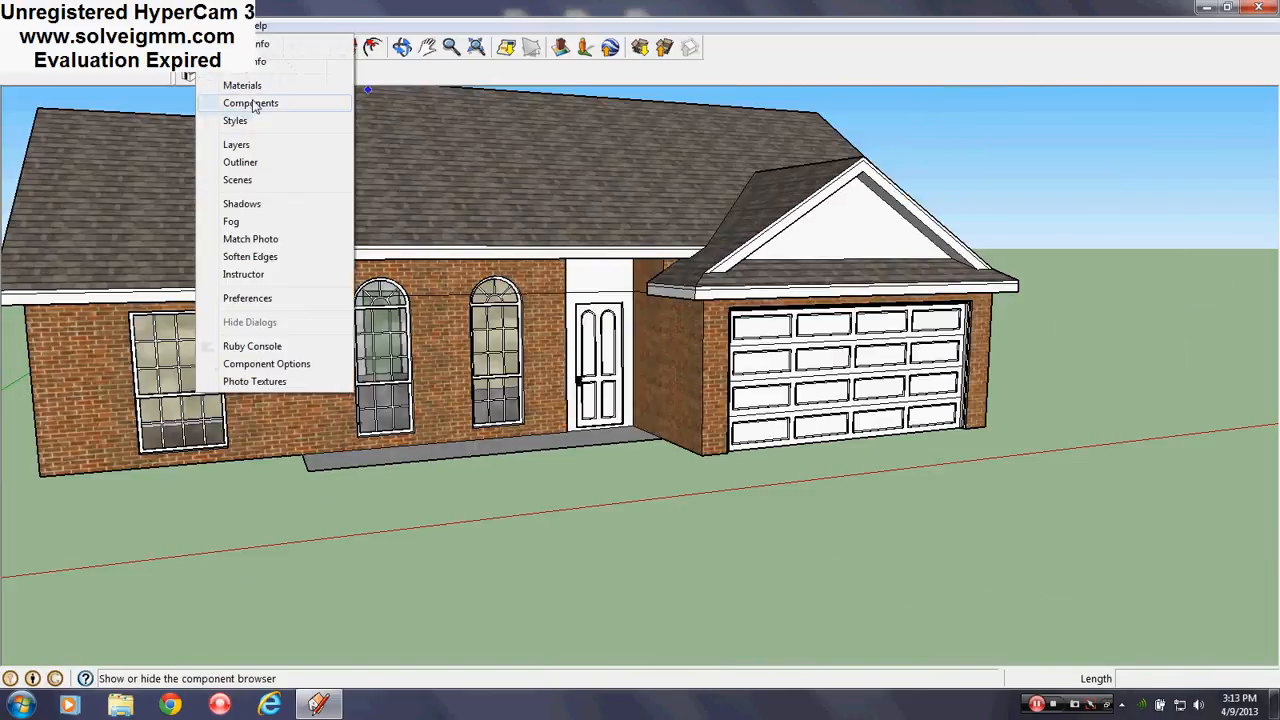
# Browse the Help menu, then draw a line closing the door outline along its bottom
pyautogui.click(264, 5)
pyautogui.scroll(6, 600, 345)
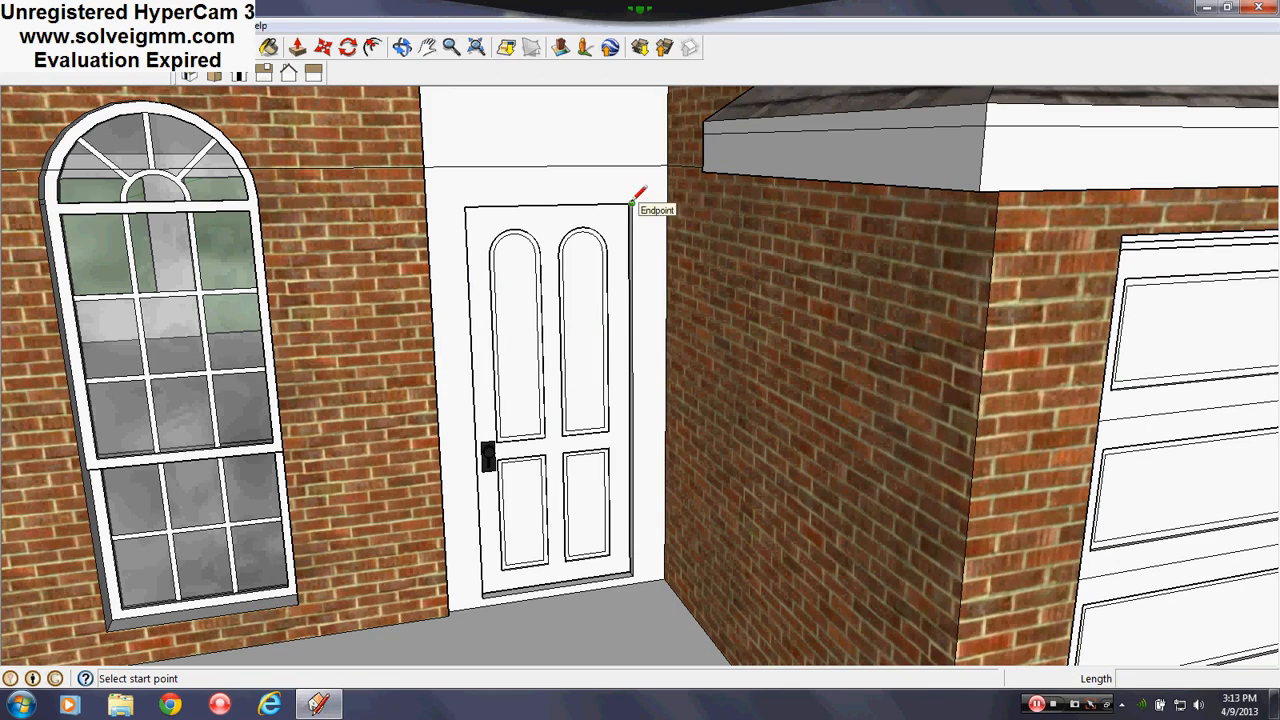
pyautogui.click(633, 568)
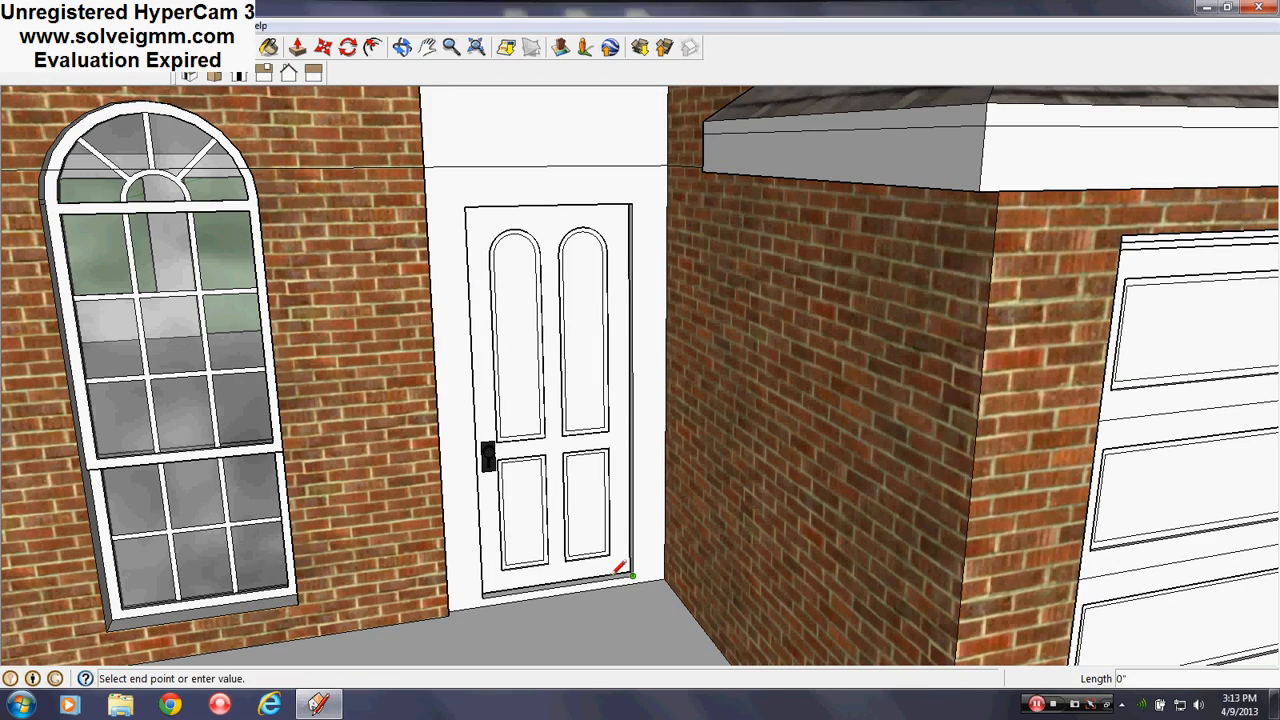
pyautogui.click(484, 593)
pyautogui.moveTo(634, 423)
pyautogui.mouseDown(button='middle')
pyautogui.moveTo(524, 428)
pyautogui.moveTo(478, 244)
pyautogui.mouseUp(button='middle')
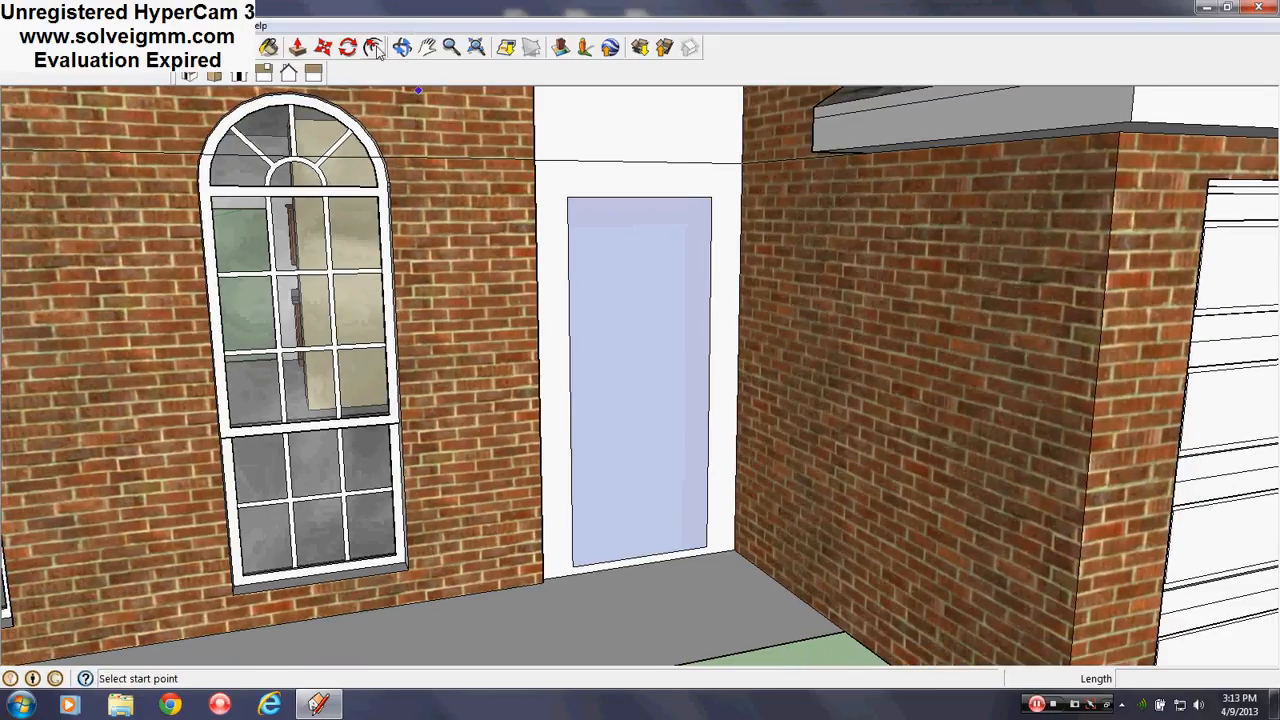
# Abandon a 2-inch offset of the door top, then draw short lines from the door's bottom corners to the frame
pyautogui.click(373, 48)
pyautogui.click(618, 197)
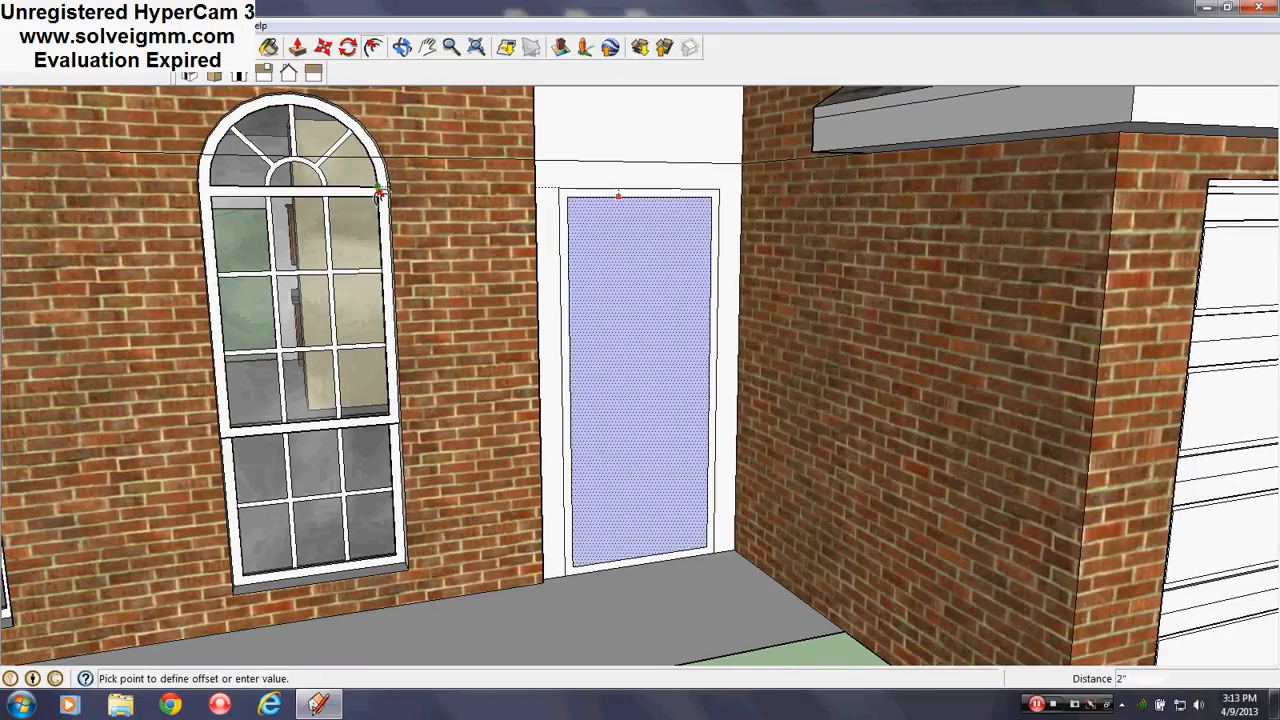
pyautogui.press('Escape')
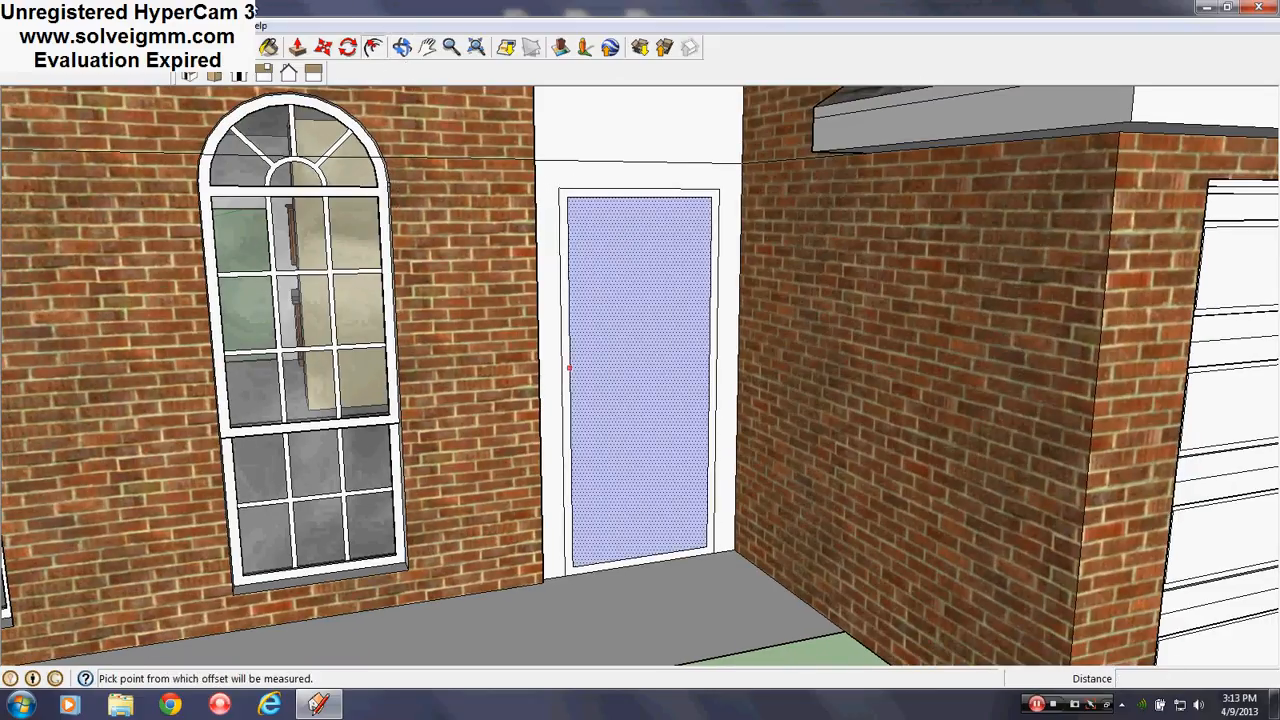
pyautogui.press('l')
pyautogui.scroll(5, 578, 565)
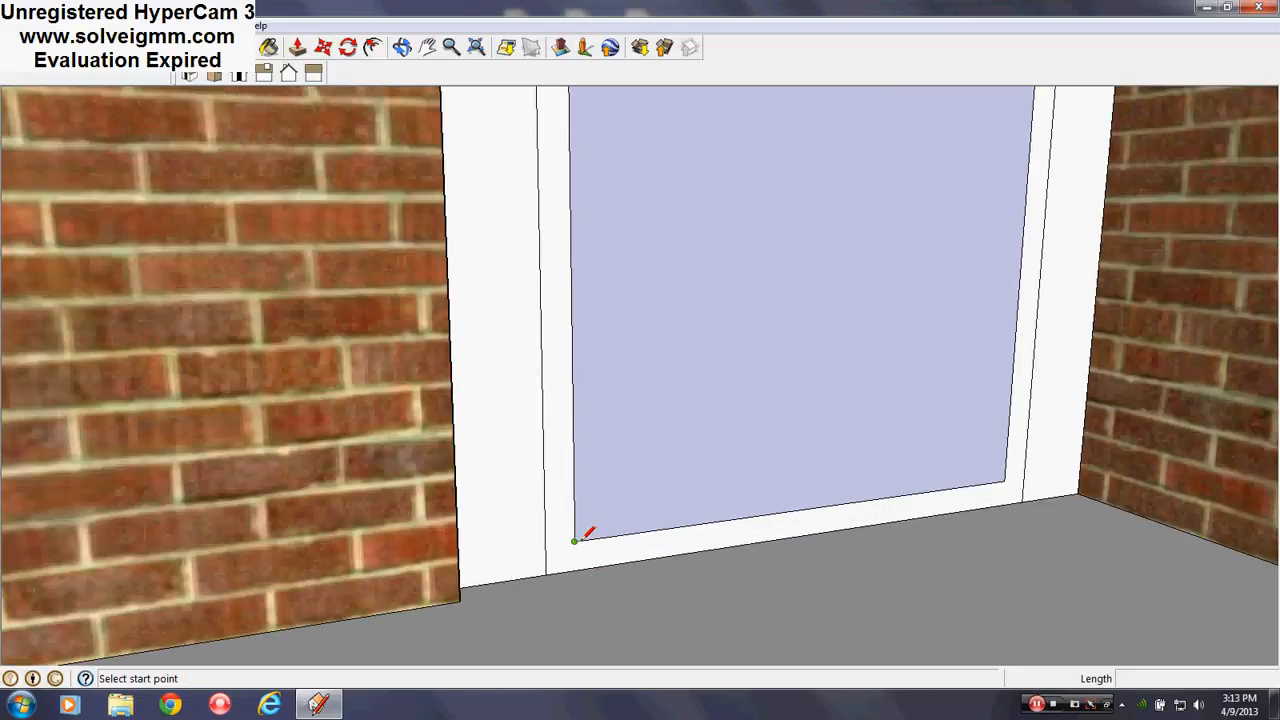
pyautogui.click(574, 540)
pyautogui.click(546, 544)
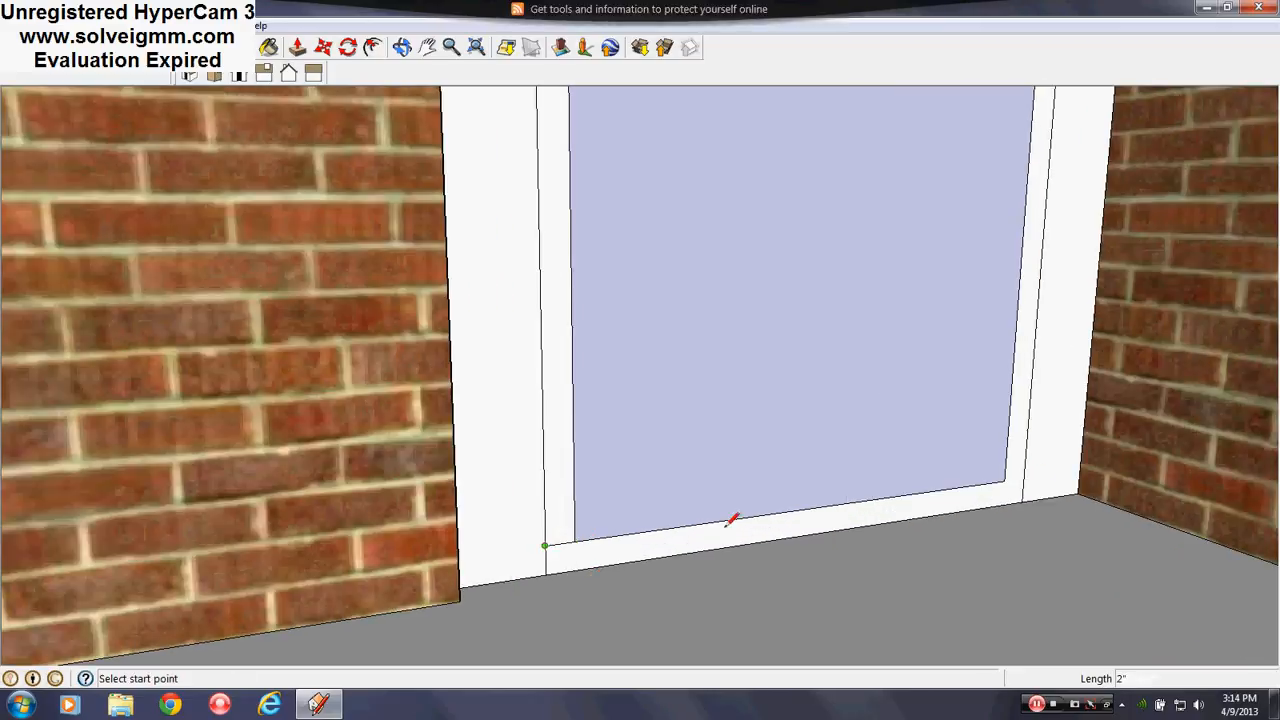
pyautogui.click(1004, 481)
pyautogui.click(1023, 478)
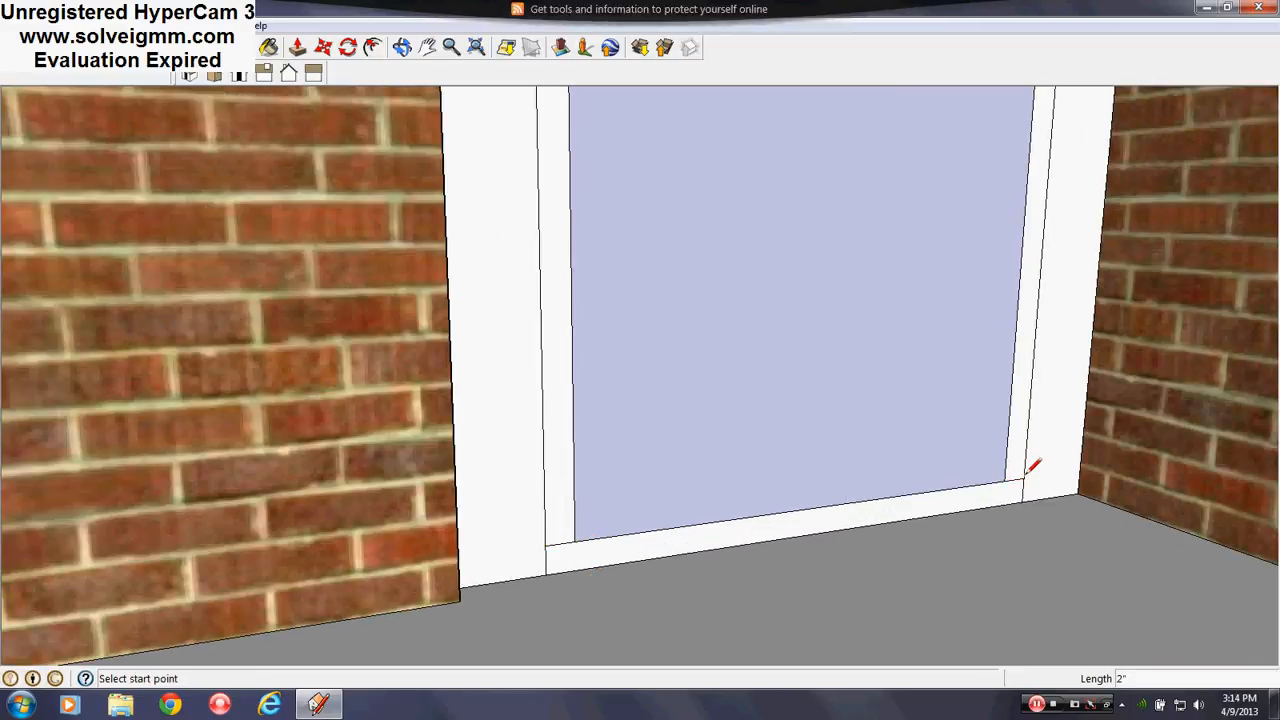
# Erase the face covering the door opening
pyautogui.click(238, 76)
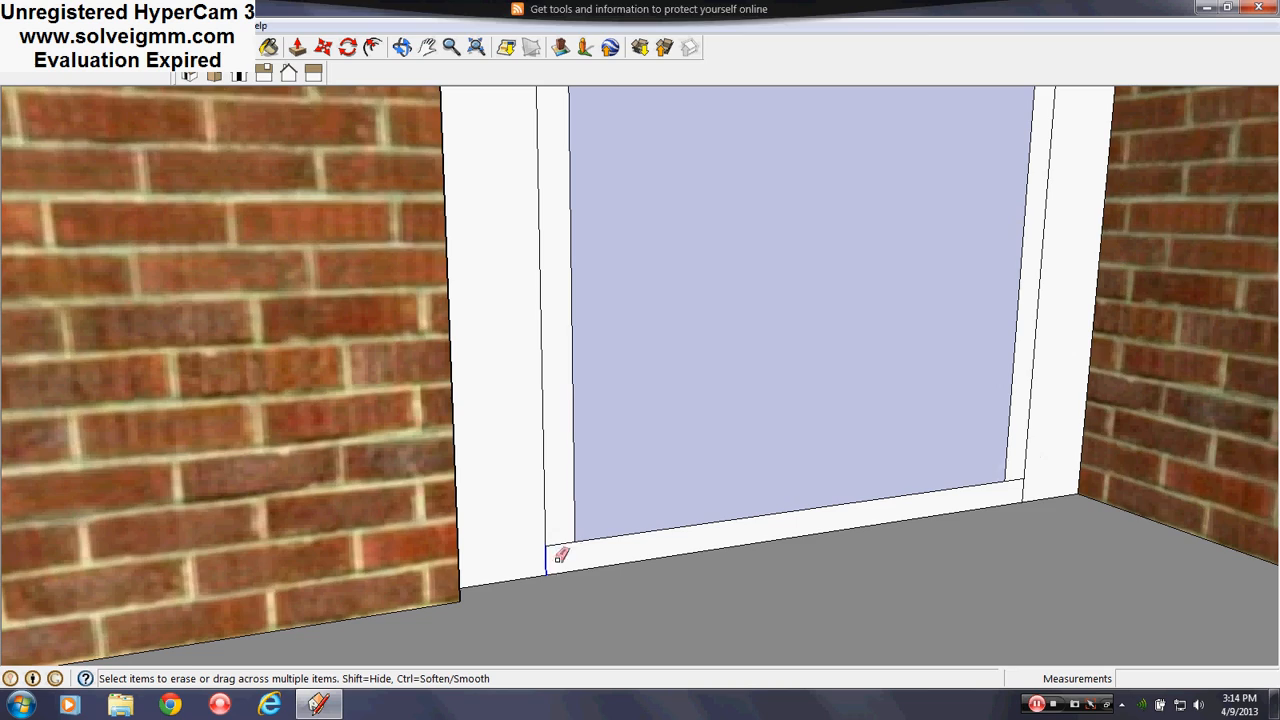
pyautogui.scroll(-6, 651, 537)
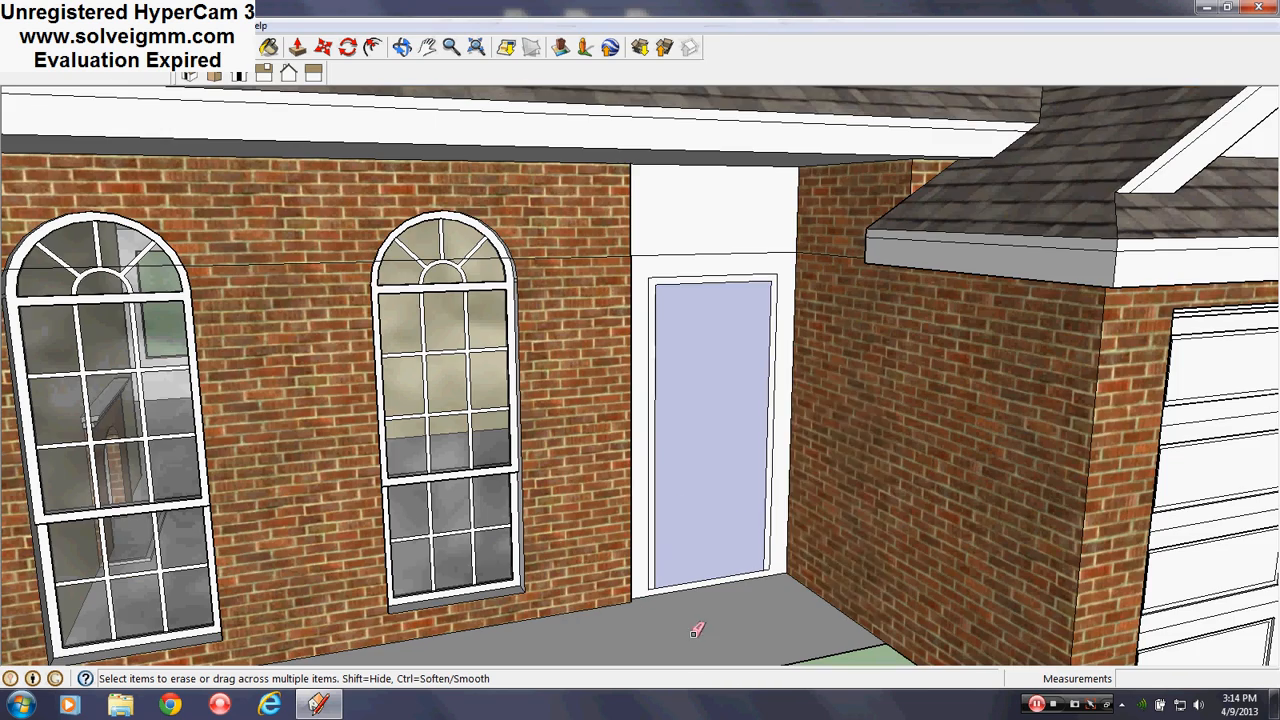
pyautogui.rightClick(745, 387)
pyautogui.click(752, 401)
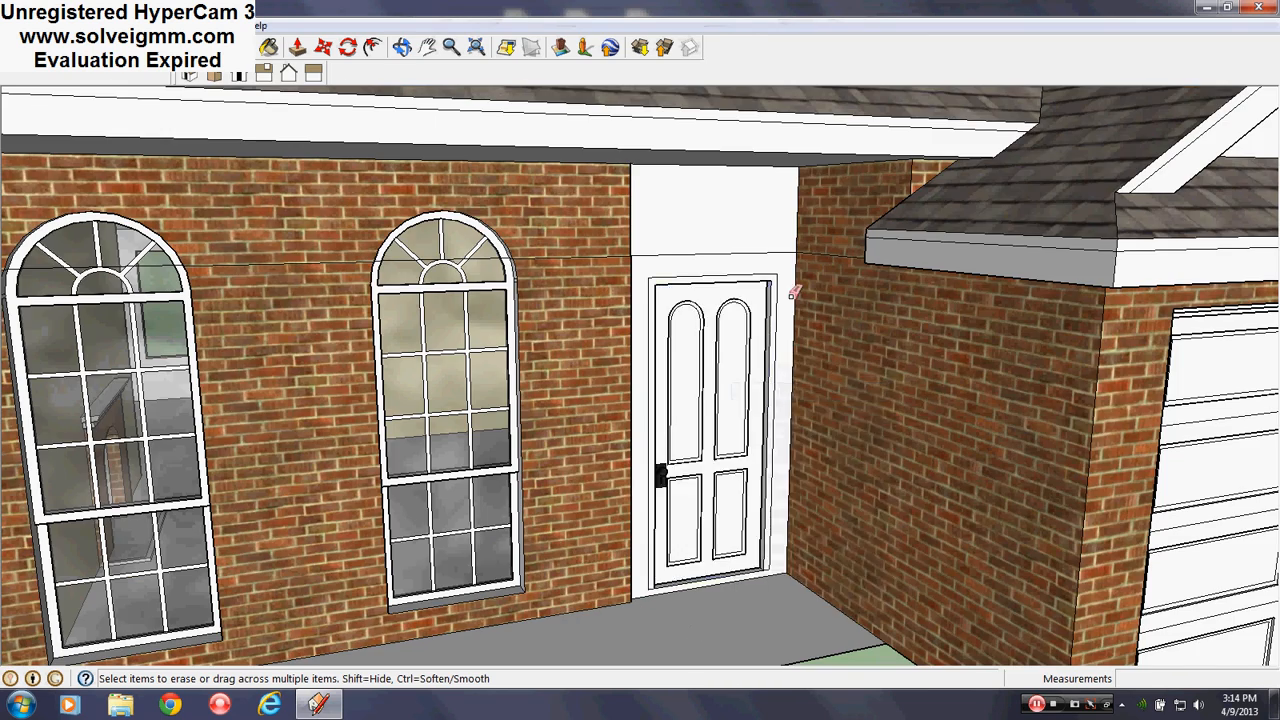
pyautogui.scroll(-3, 752, 328)
pyautogui.scroll(5, 729, 486)
# Orbit out to view the brick wall, windows and roof, and open the Window menu
pyautogui.moveTo(737, 543); pyautogui.dragTo(623, 551, button='middle')
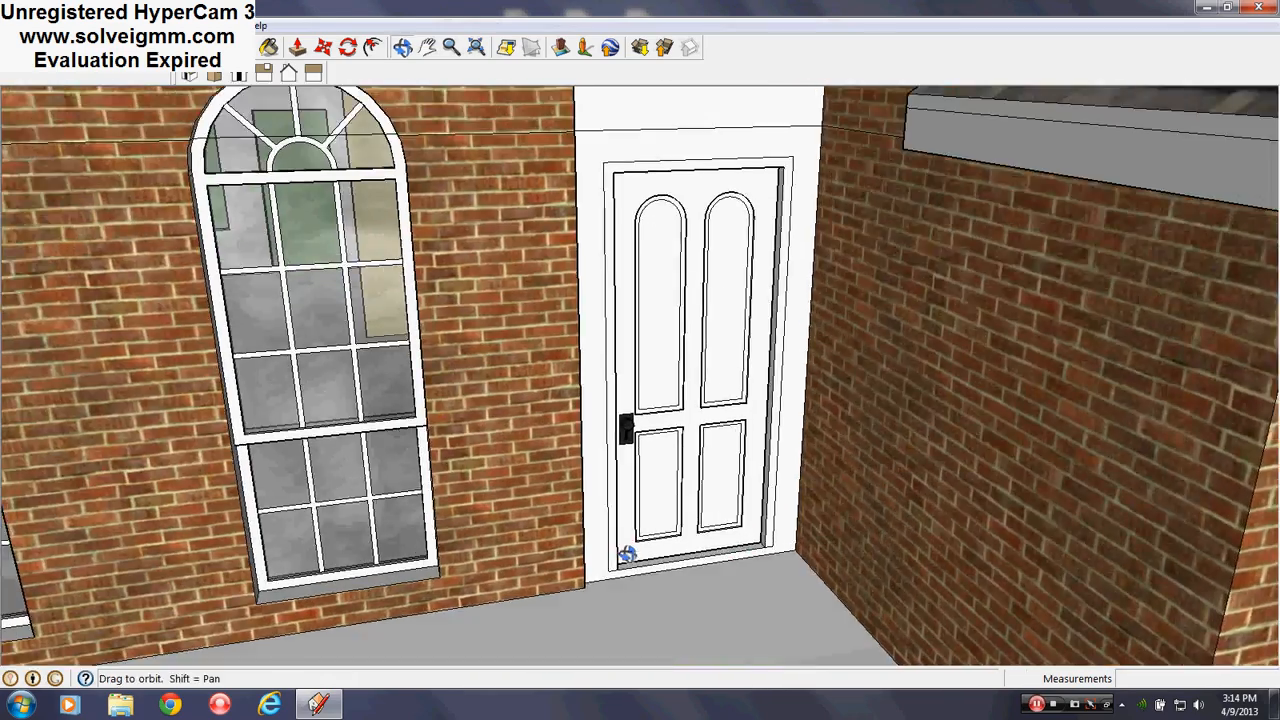
pyautogui.press('l')
pyautogui.scroll(-3, 687, 445)
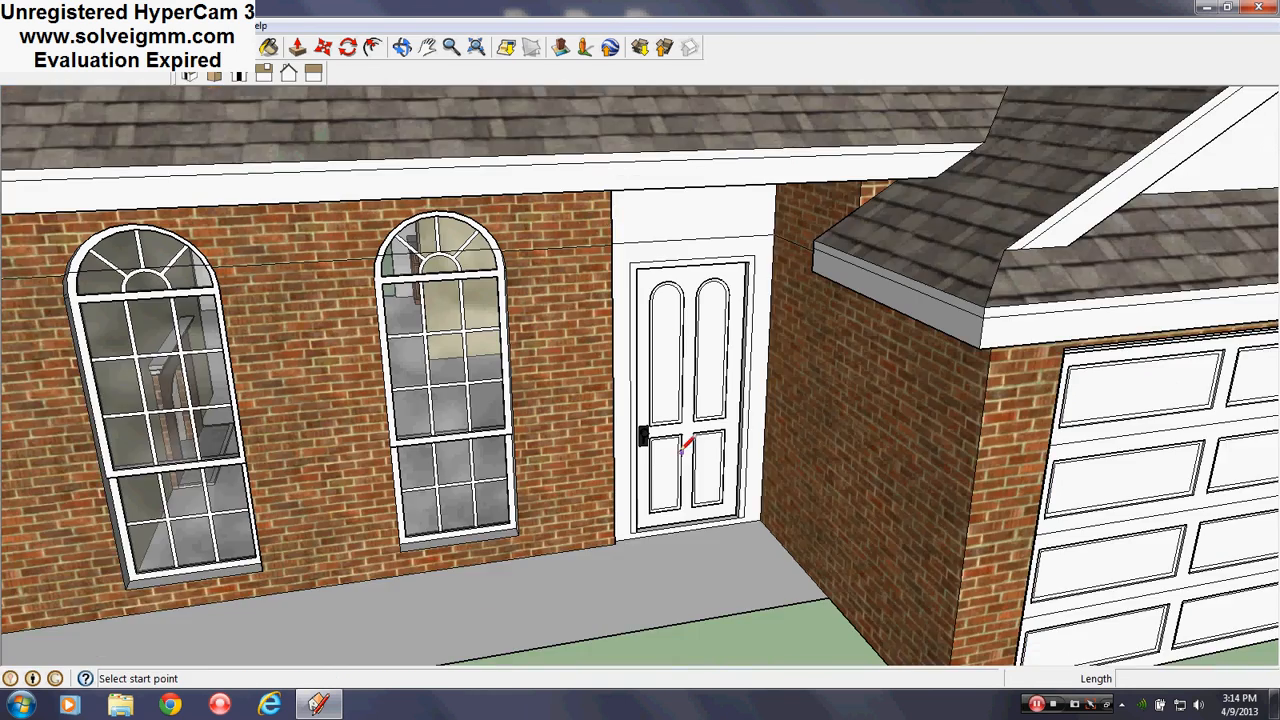
pyautogui.moveTo(594, 162); pyautogui.dragTo(588, 130, button='middle')
pyautogui.moveTo(641, 282); pyautogui.dragTo(644, 255, button='middle')
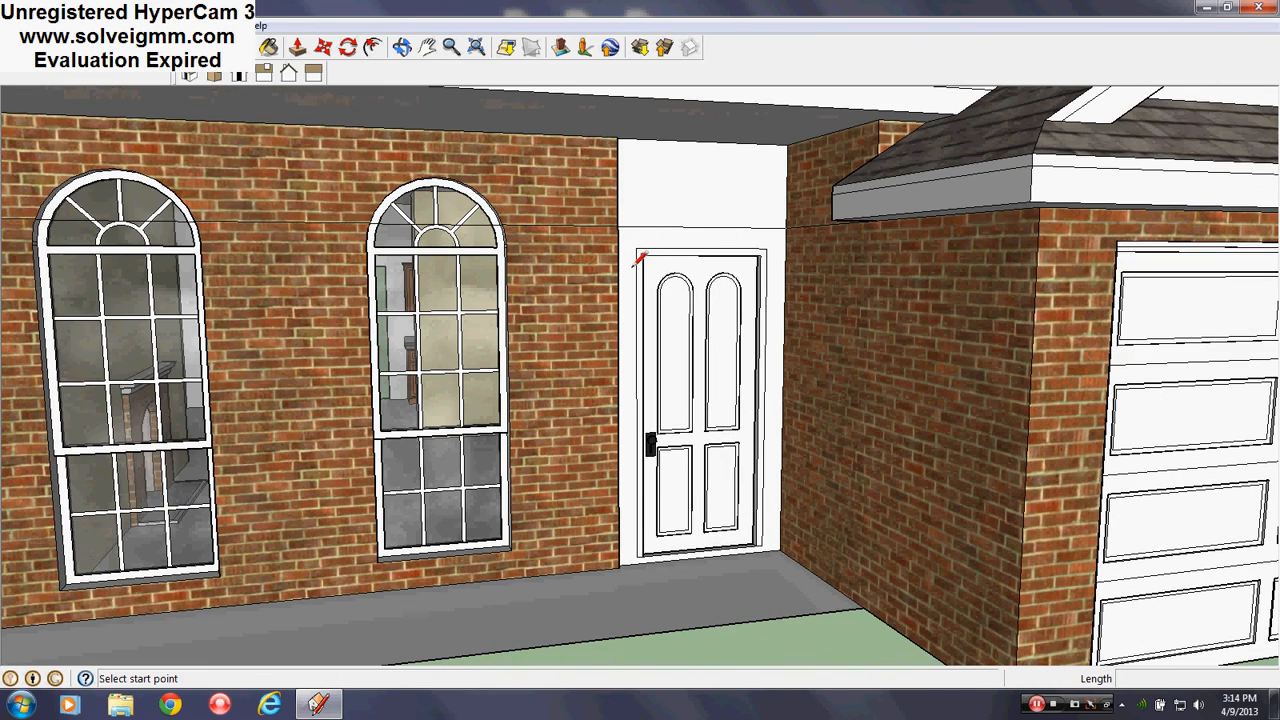
pyautogui.scroll(-3, 634, 267)
pyautogui.click(218, 26)
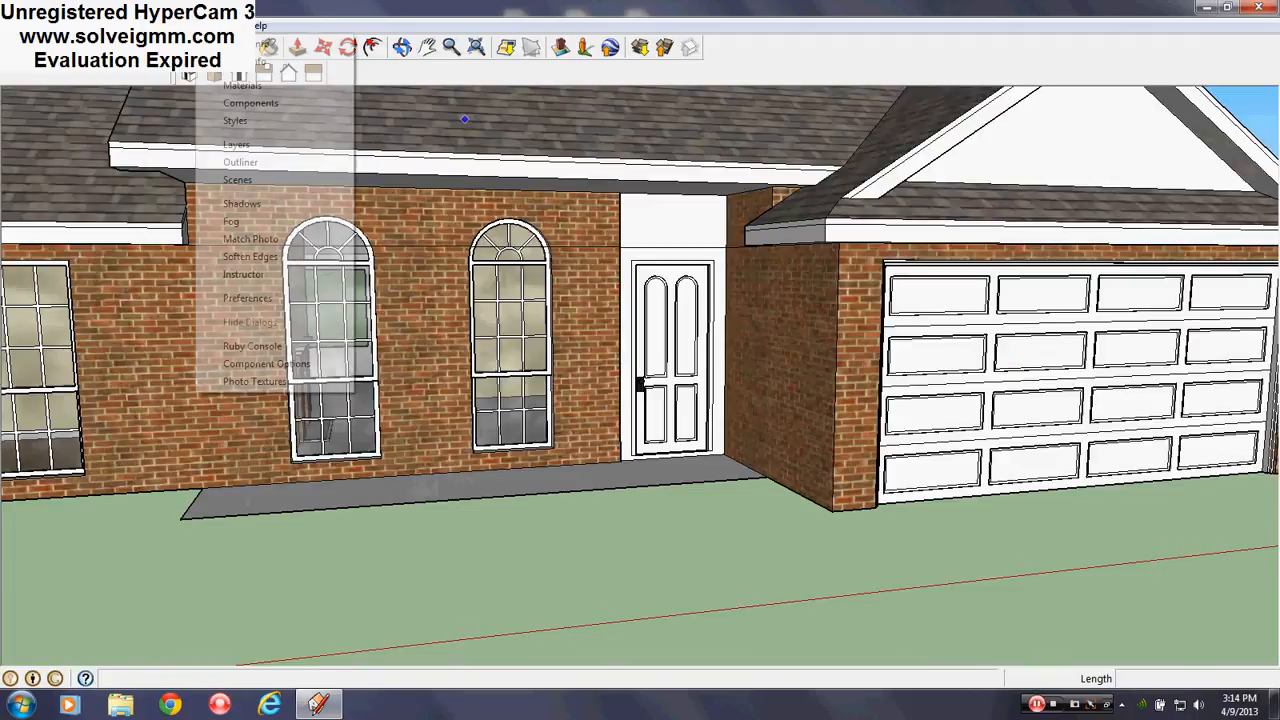
# Turn off the Roof layer's visibility and orbit to look down into the interior rooms
pyautogui.click(251, 103)
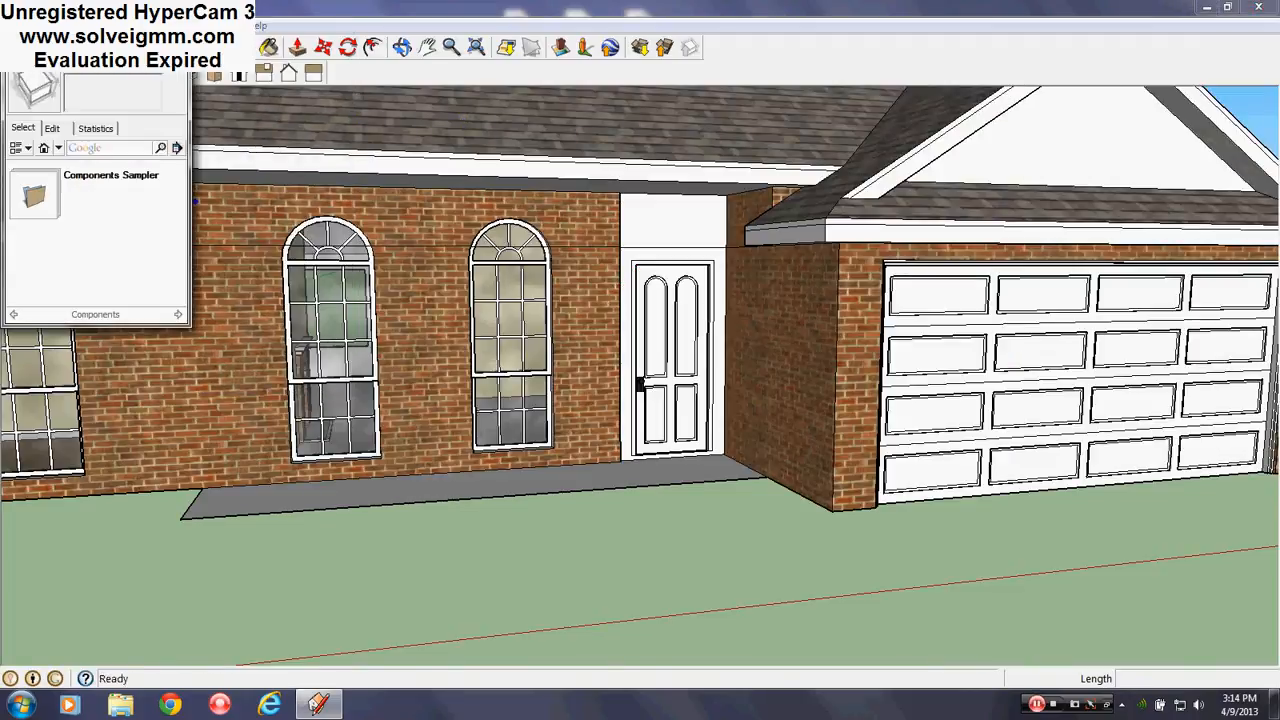
pyautogui.click(178, 50)
pyautogui.click(218, 26)
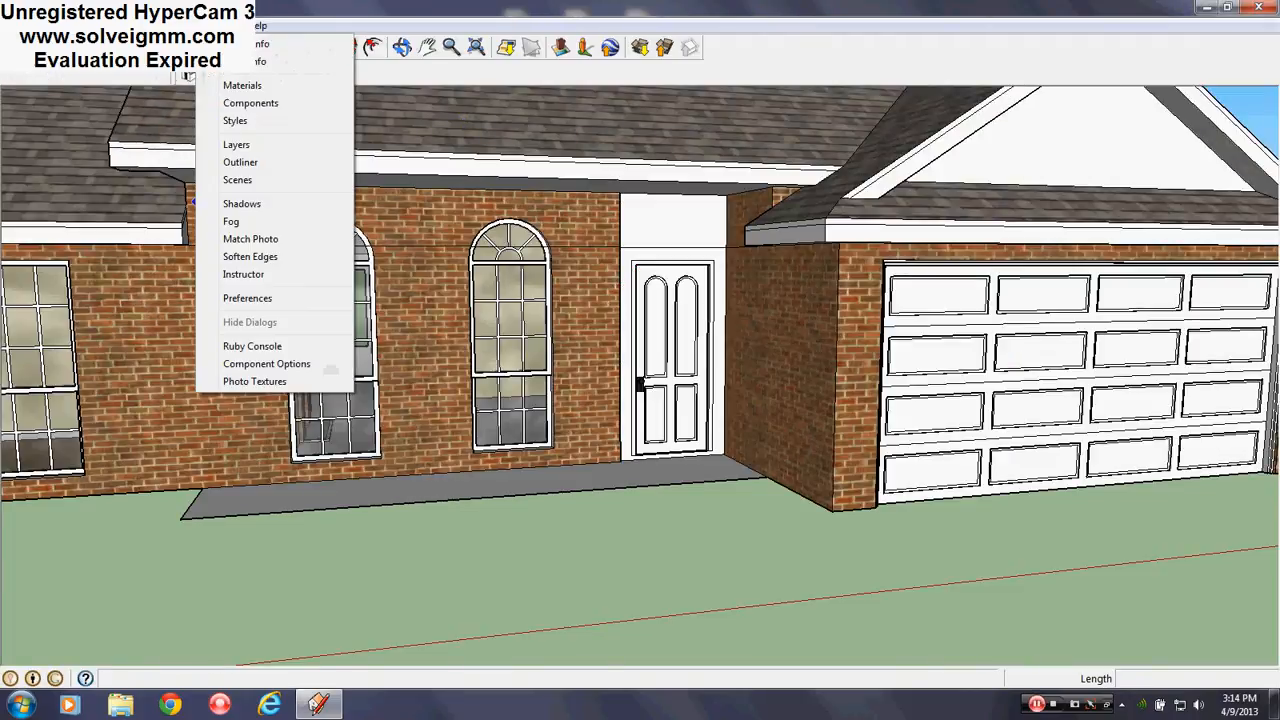
pyautogui.click(240, 145)
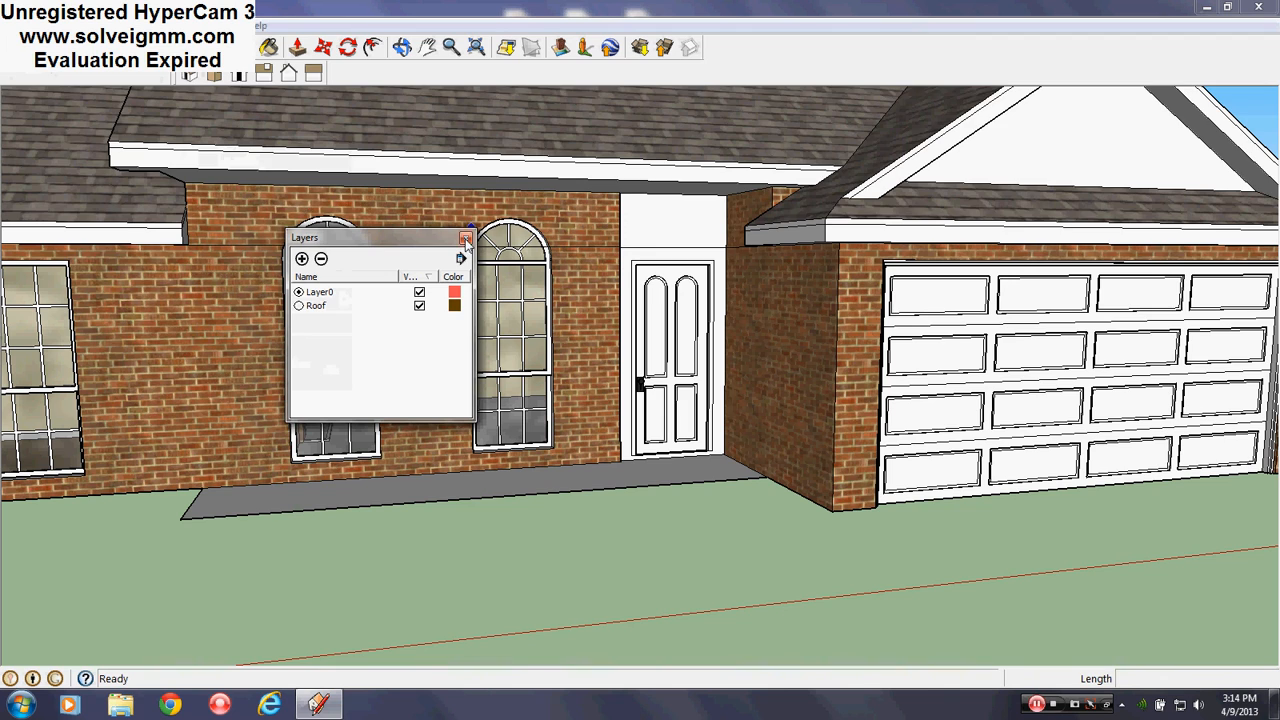
pyautogui.click(420, 305)
pyautogui.click(420, 305)
pyautogui.click(465, 237)
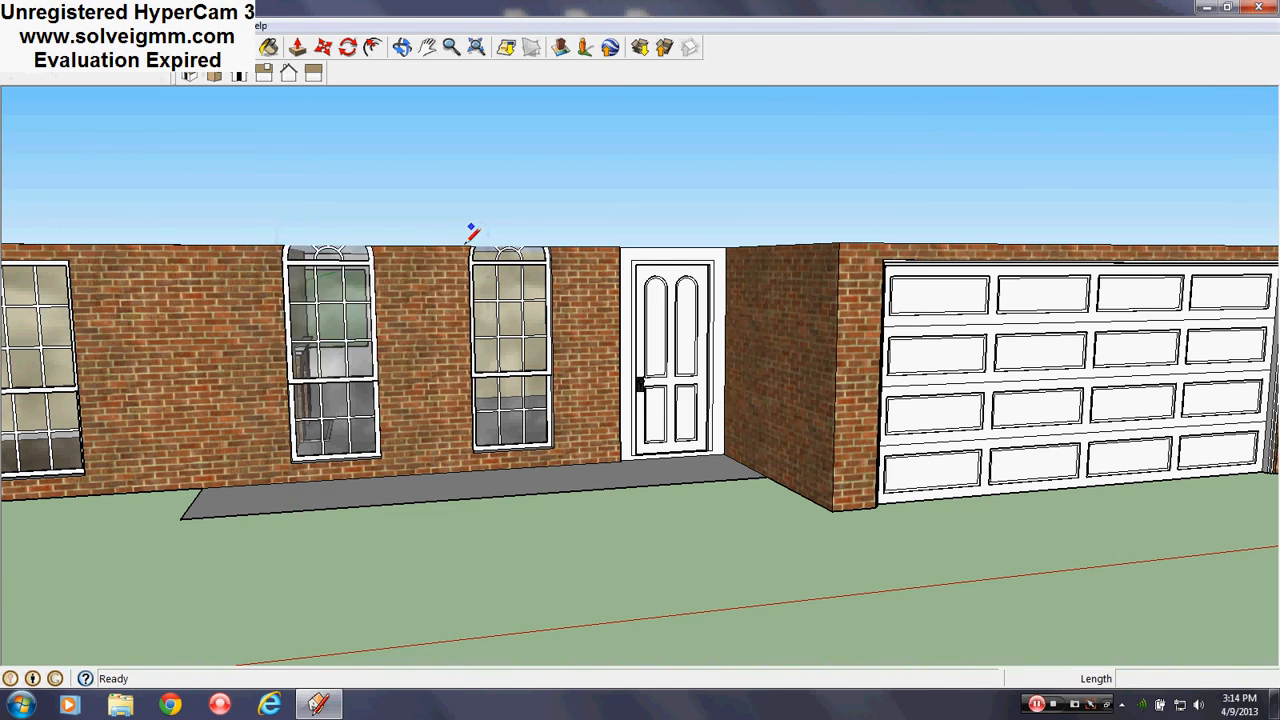
pyautogui.moveTo(469, 232)
pyautogui.mouseDown(button='middle')
pyautogui.moveTo(567, 517)
pyautogui.moveTo(585, 507)
pyautogui.mouseUp(button='middle')
pyautogui.scroll(-5, 638, 326)
pyautogui.scroll(6, 573, 393)
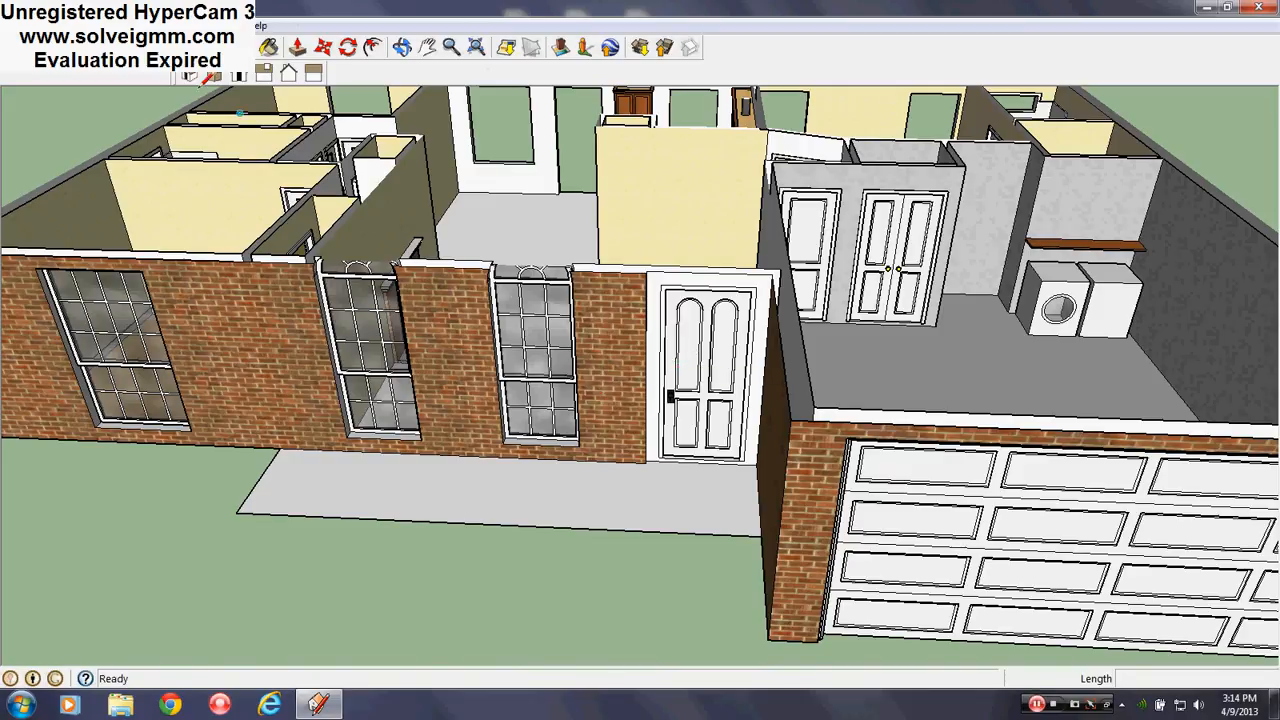
# From the In Model components, place the Group#4 arched transom on the front walkway
pyautogui.click(228, 26)
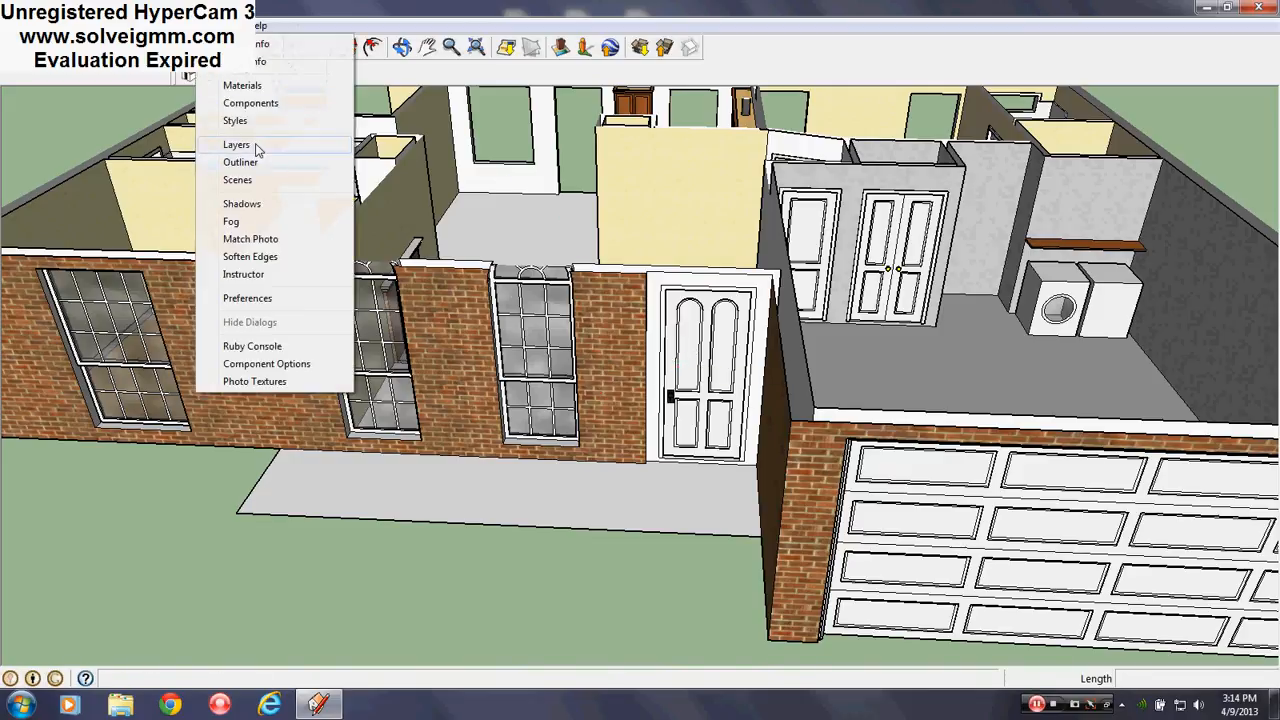
pyautogui.click(252, 103)
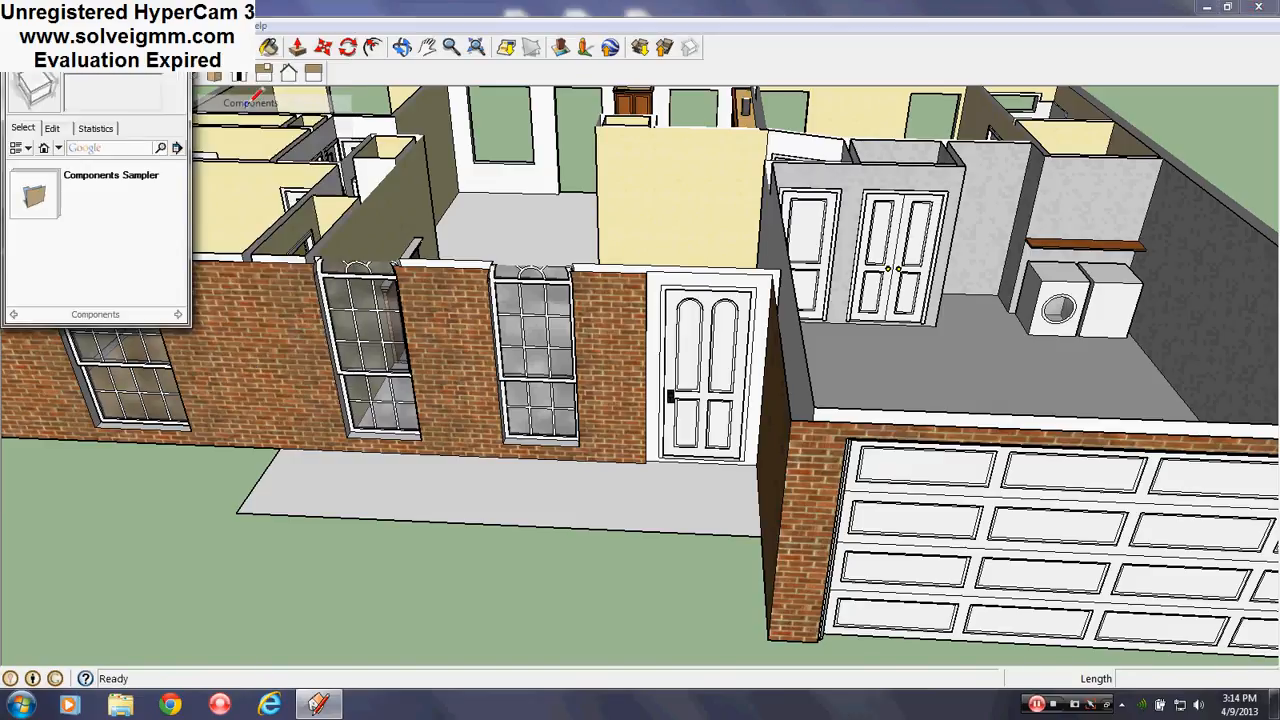
pyautogui.click(59, 148)
pyautogui.click(80, 164)
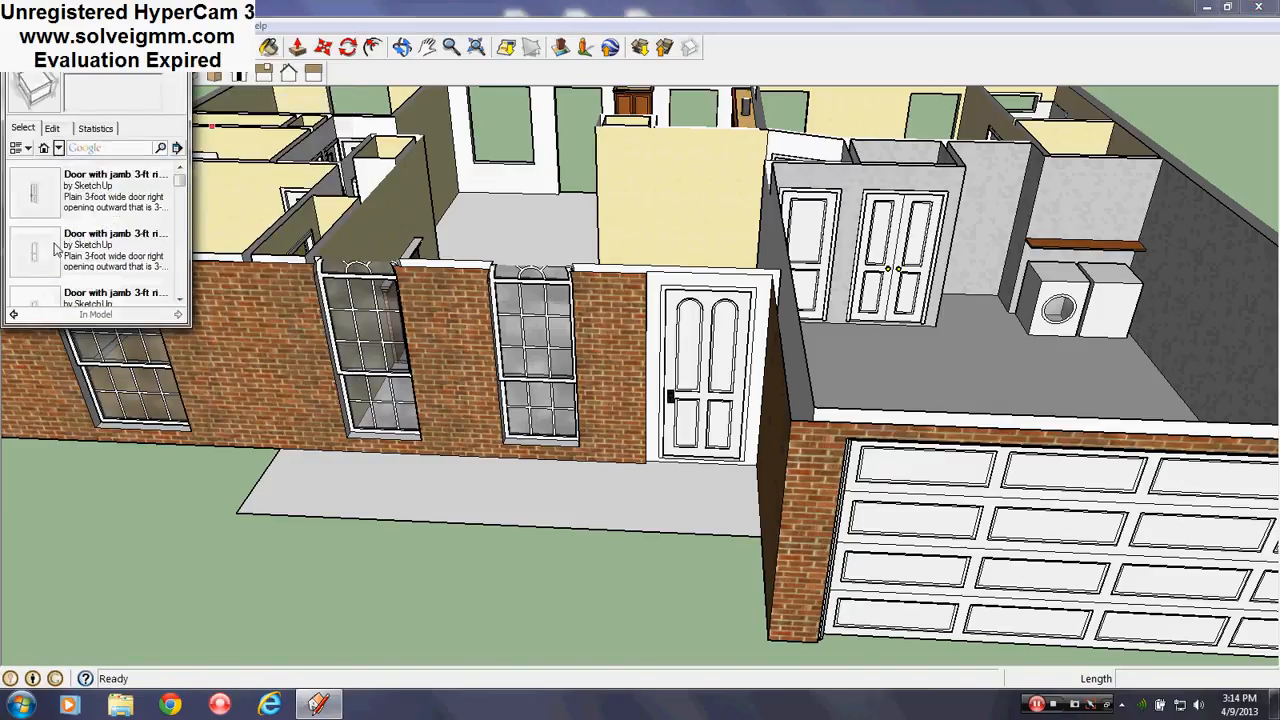
pyautogui.click(180, 301)
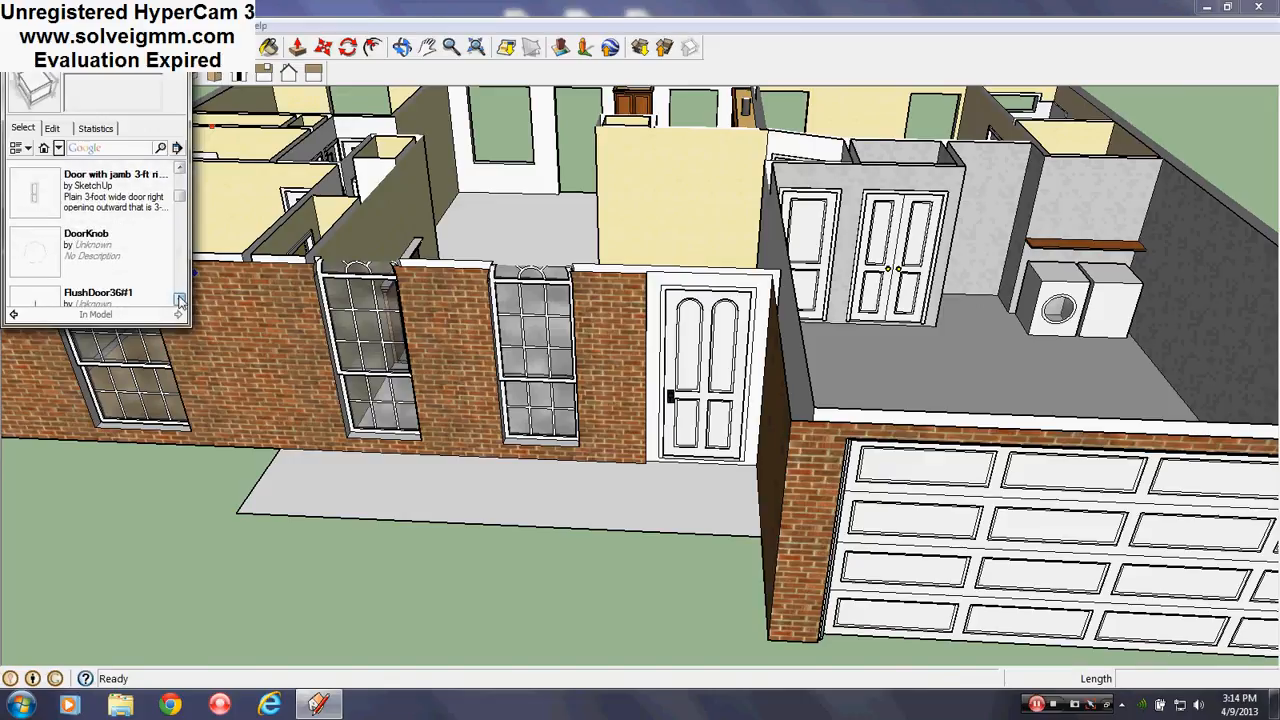
pyautogui.click(180, 301)
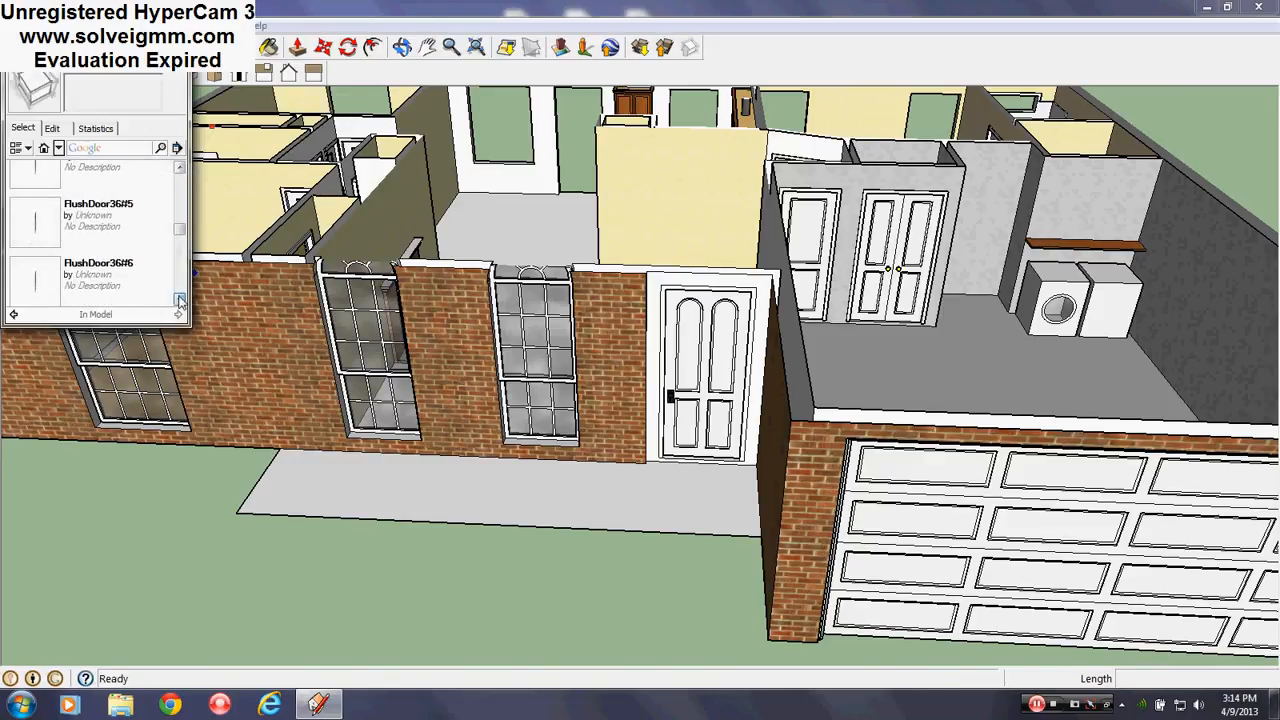
pyautogui.click(180, 301)
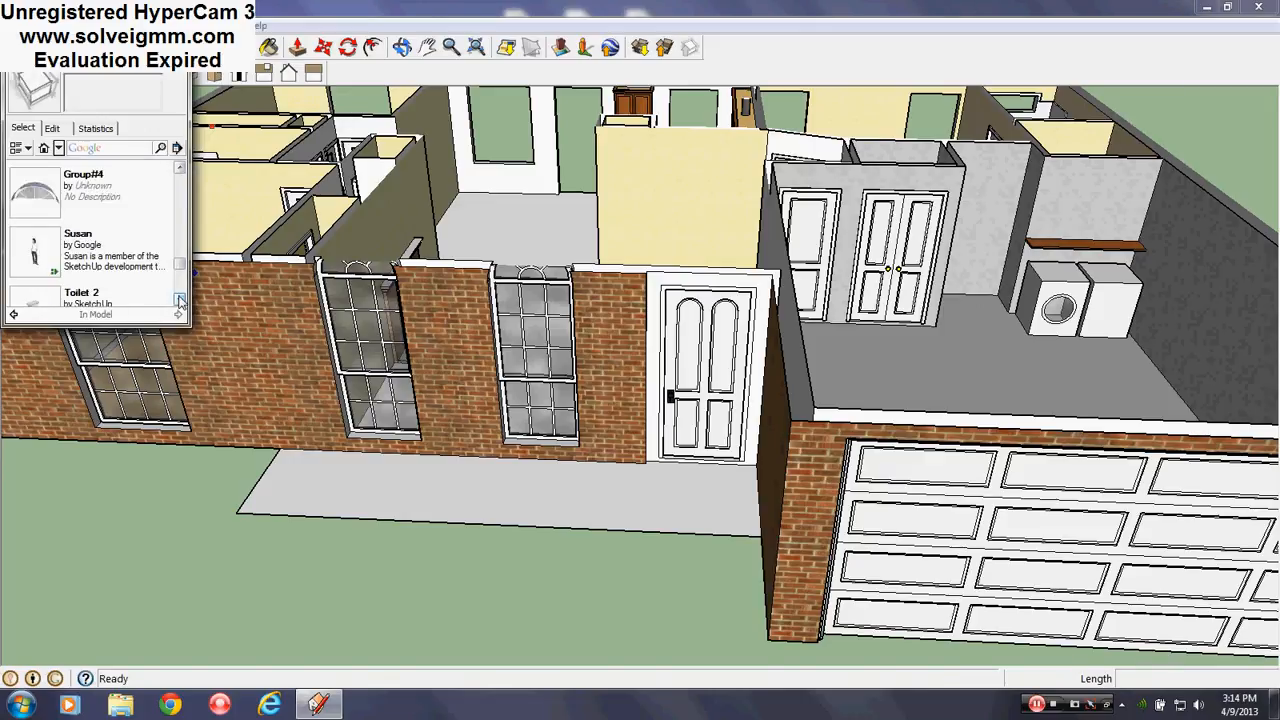
pyautogui.click(180, 170)
pyautogui.click(42, 200)
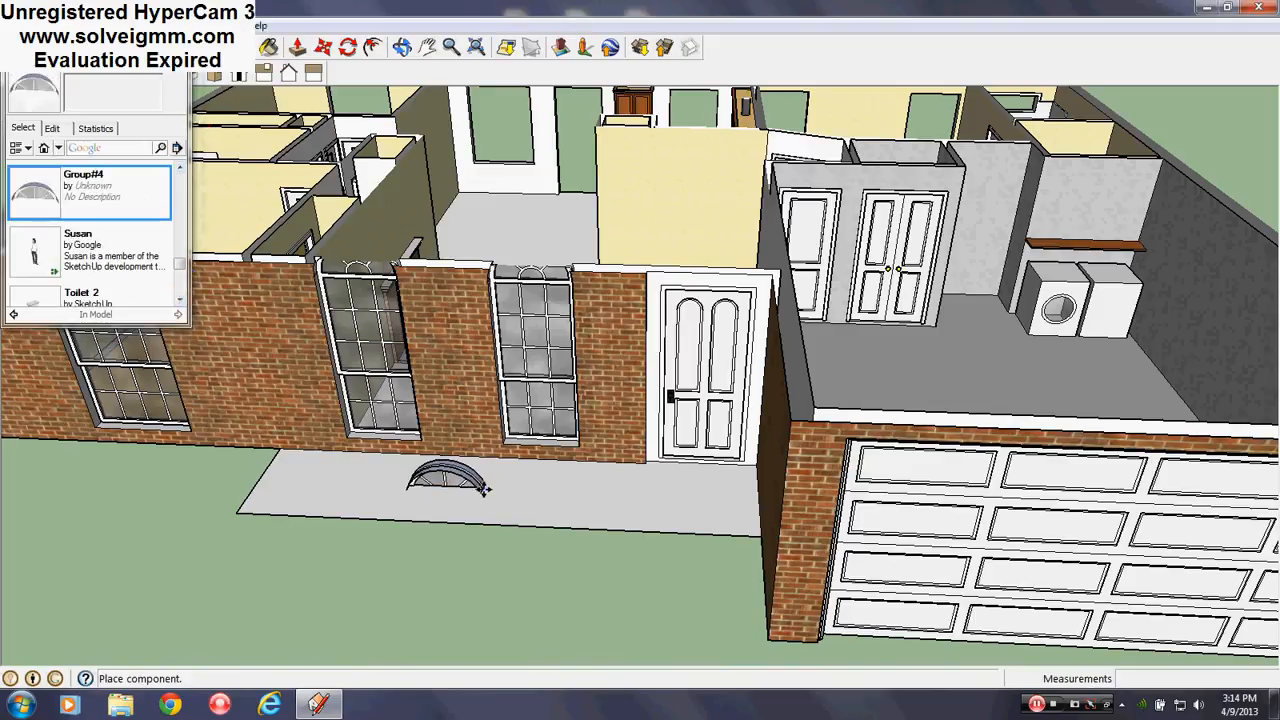
pyautogui.click(448, 490)
# Place the Group#1 window component in front of the house
pyautogui.scroll(-5, 500, 400)
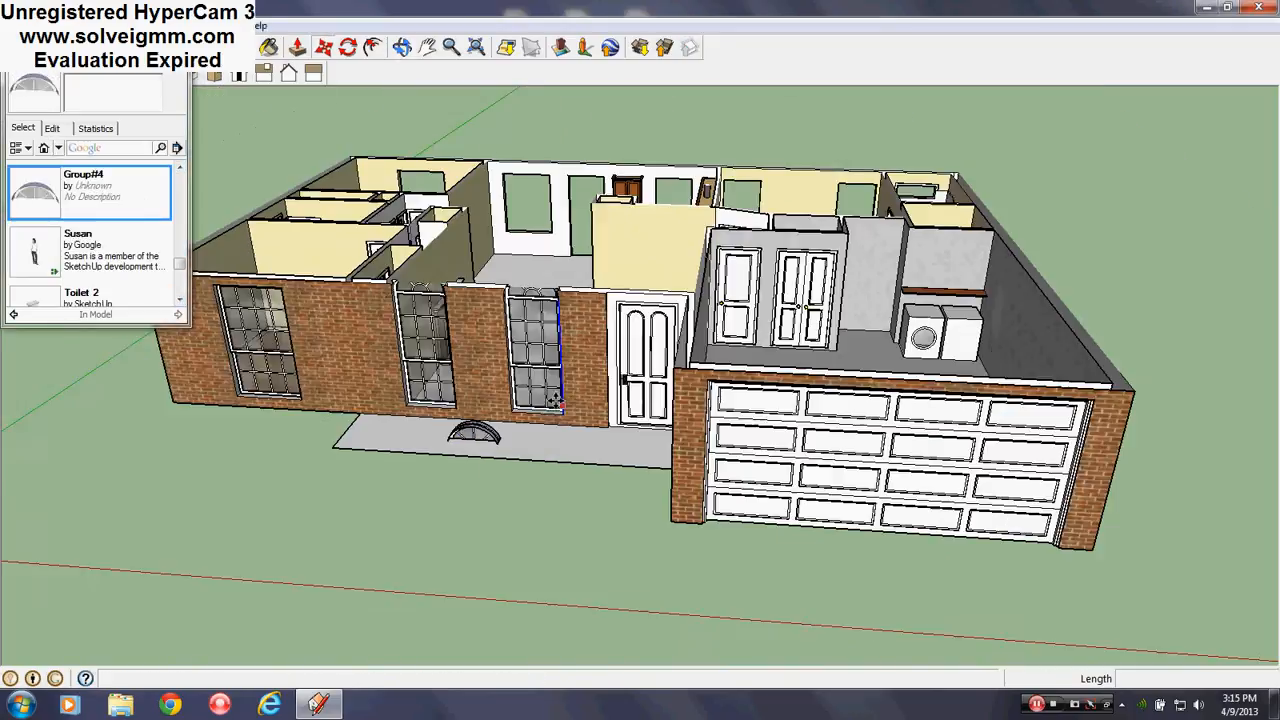
pyautogui.click(181, 300)
pyautogui.click(181, 300)
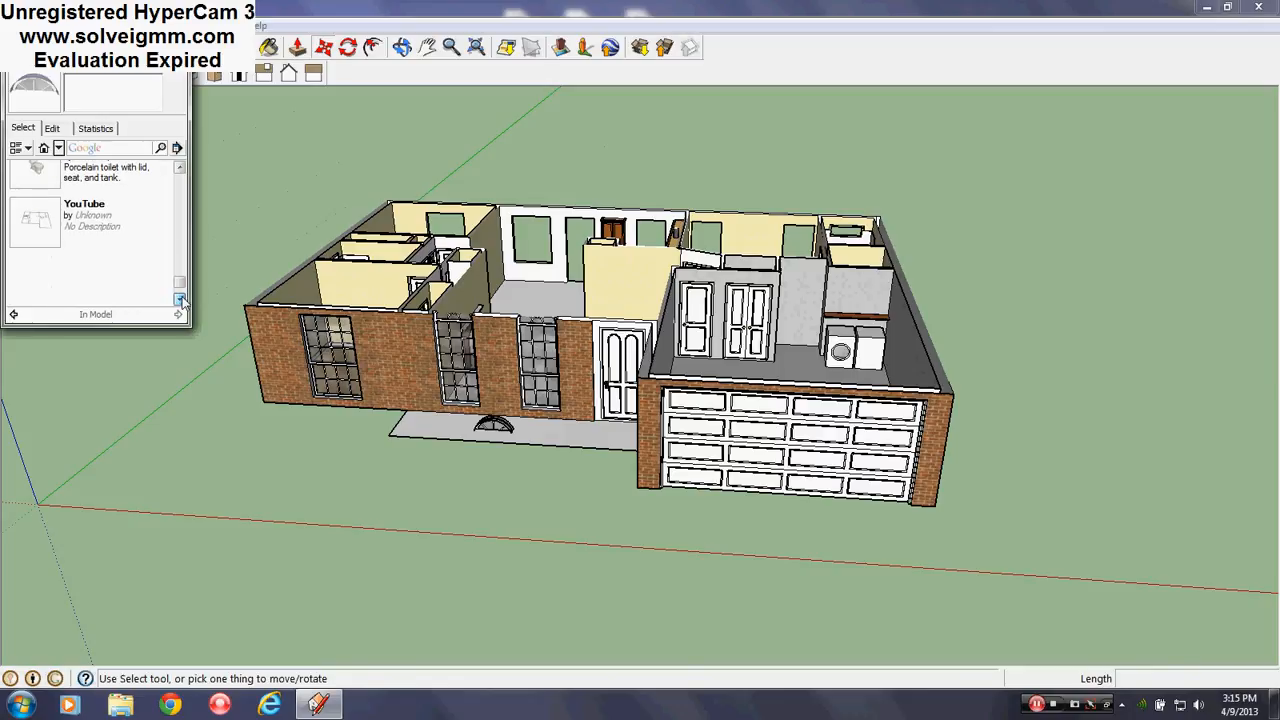
pyautogui.click(179, 170)
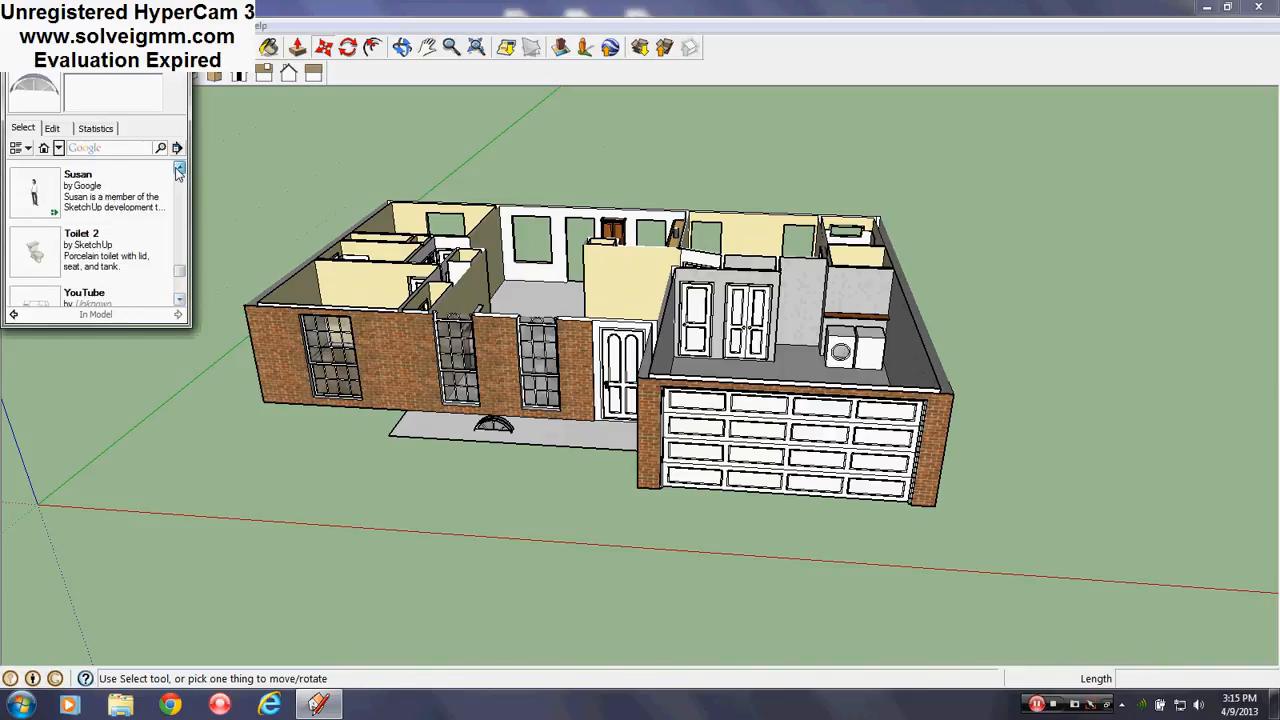
pyautogui.click(179, 170)
pyautogui.click(179, 170)
pyautogui.click(179, 170)
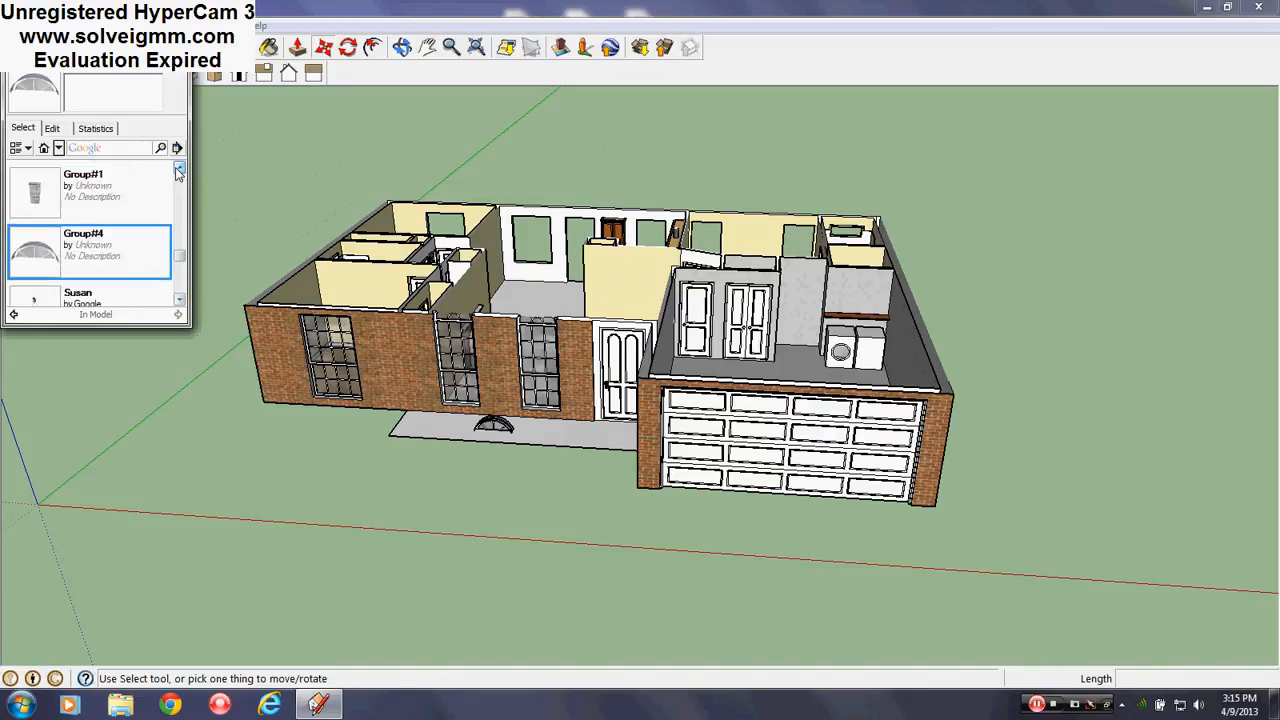
pyautogui.click(37, 193)
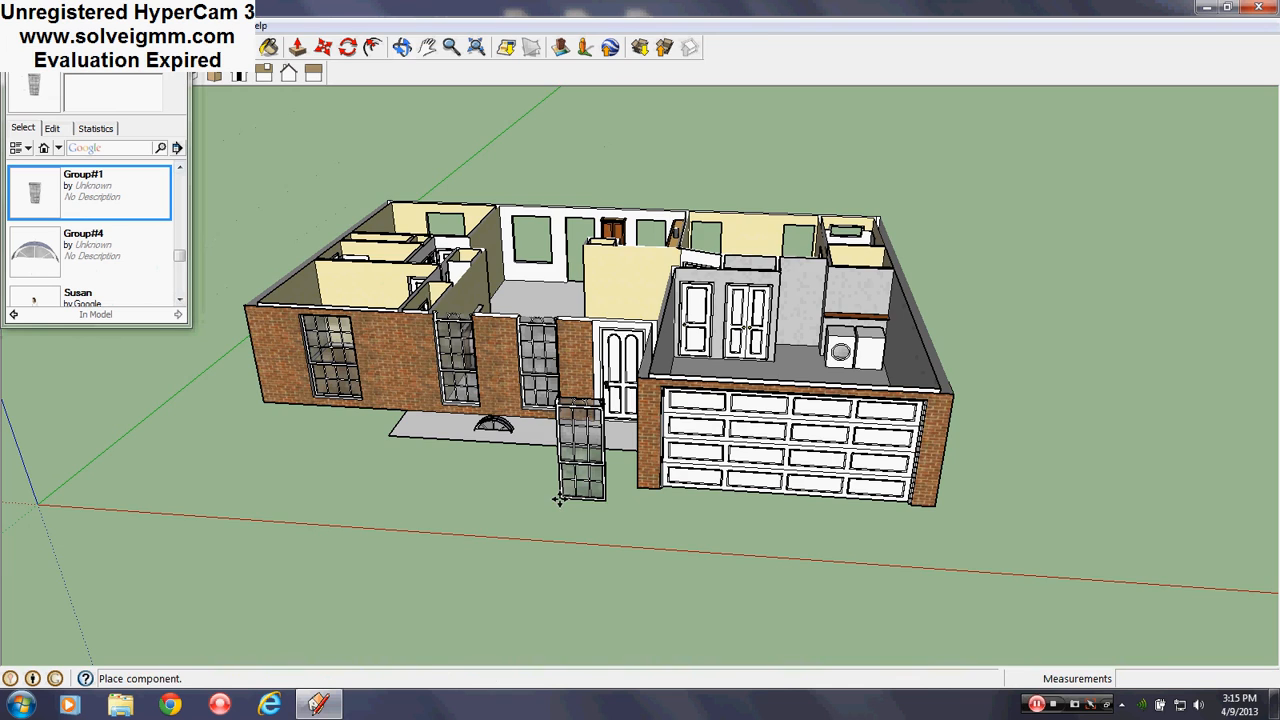
pyautogui.click(558, 500)
pyautogui.scroll(5, 648, 375)
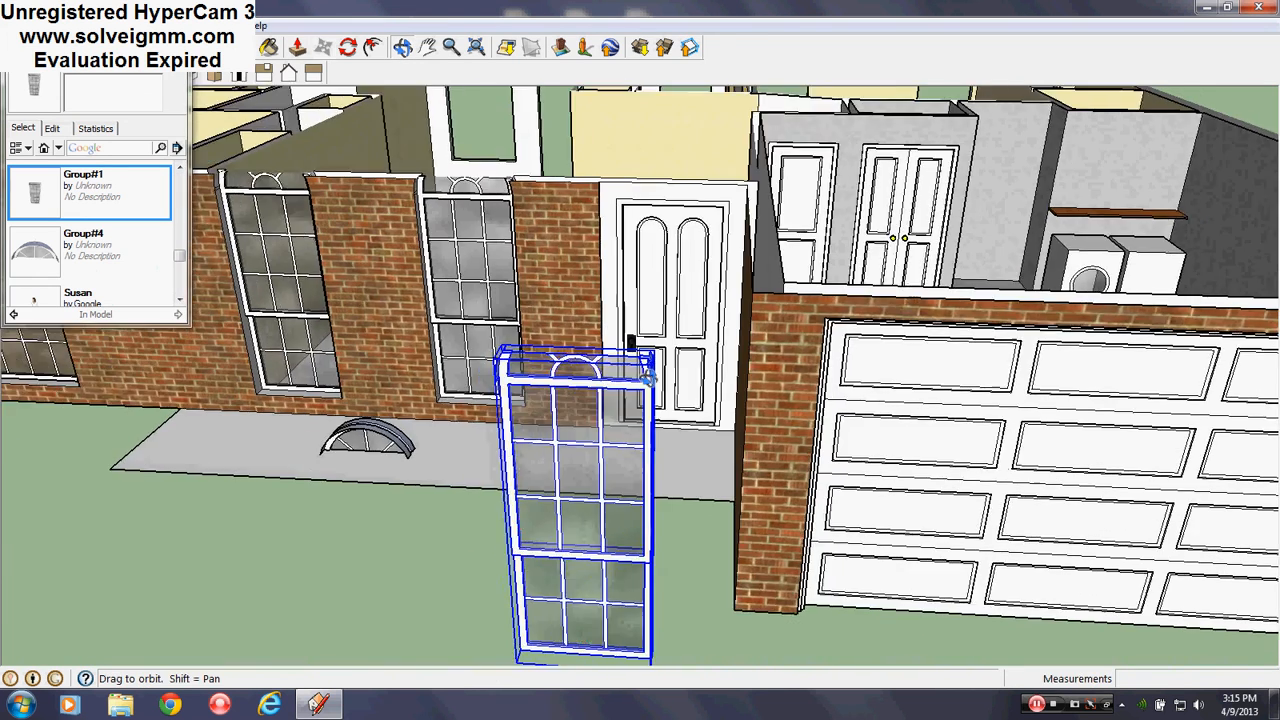
pyautogui.moveTo(648, 375); pyautogui.dragTo(460, 226, button='middle')
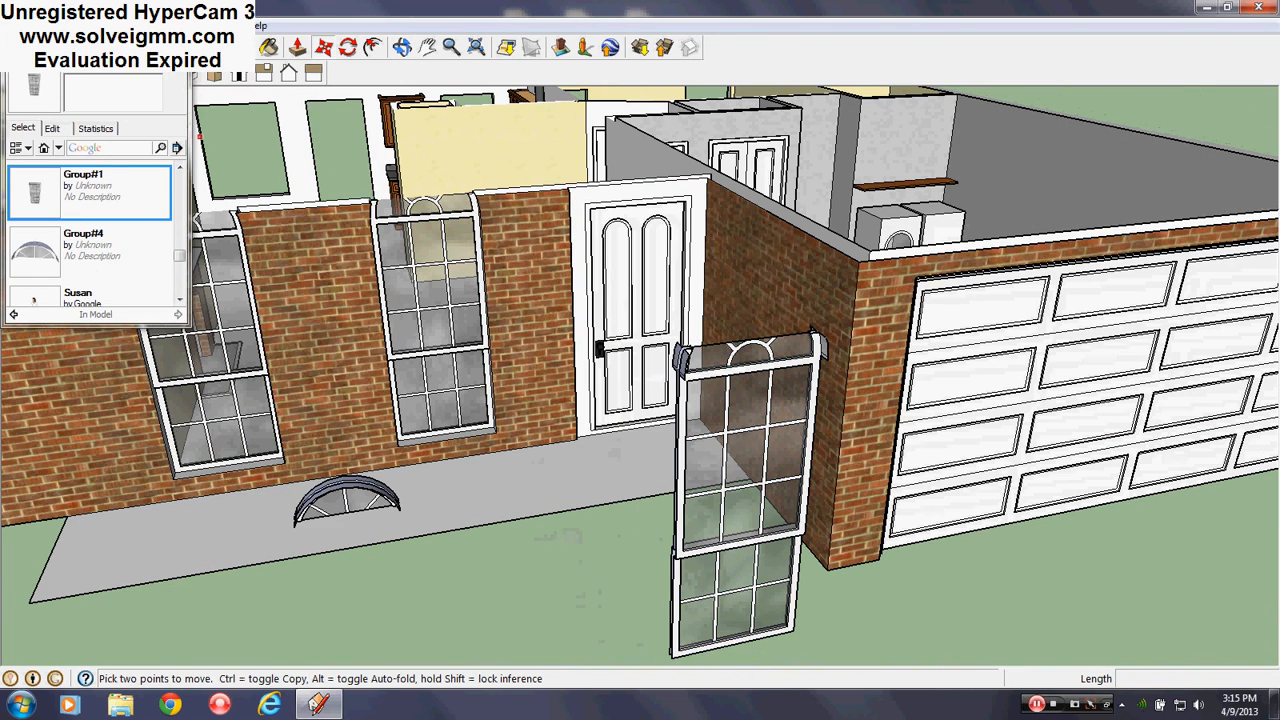
# Close the components browser and orbit around the placed window
pyautogui.click(175, 42)
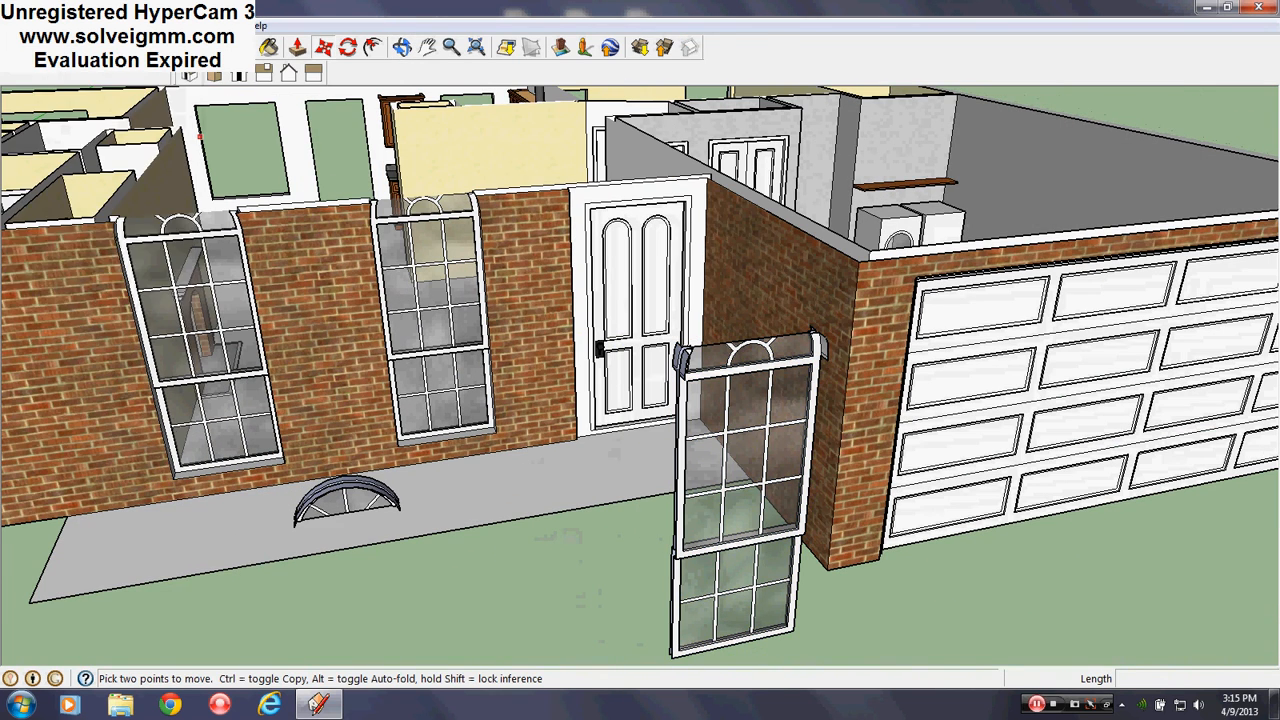
pyautogui.press('l')
pyautogui.scroll(-2, 322, 314)
pyautogui.scroll(5, 632, 385)
pyautogui.moveTo(626, 275); pyautogui.dragTo(475, 400, button='middle')
pyautogui.scroll(-3, 474, 403)
pyautogui.scroll(3, 466, 290)
pyautogui.moveTo(462, 305); pyautogui.dragTo(435, 265, button='middle')
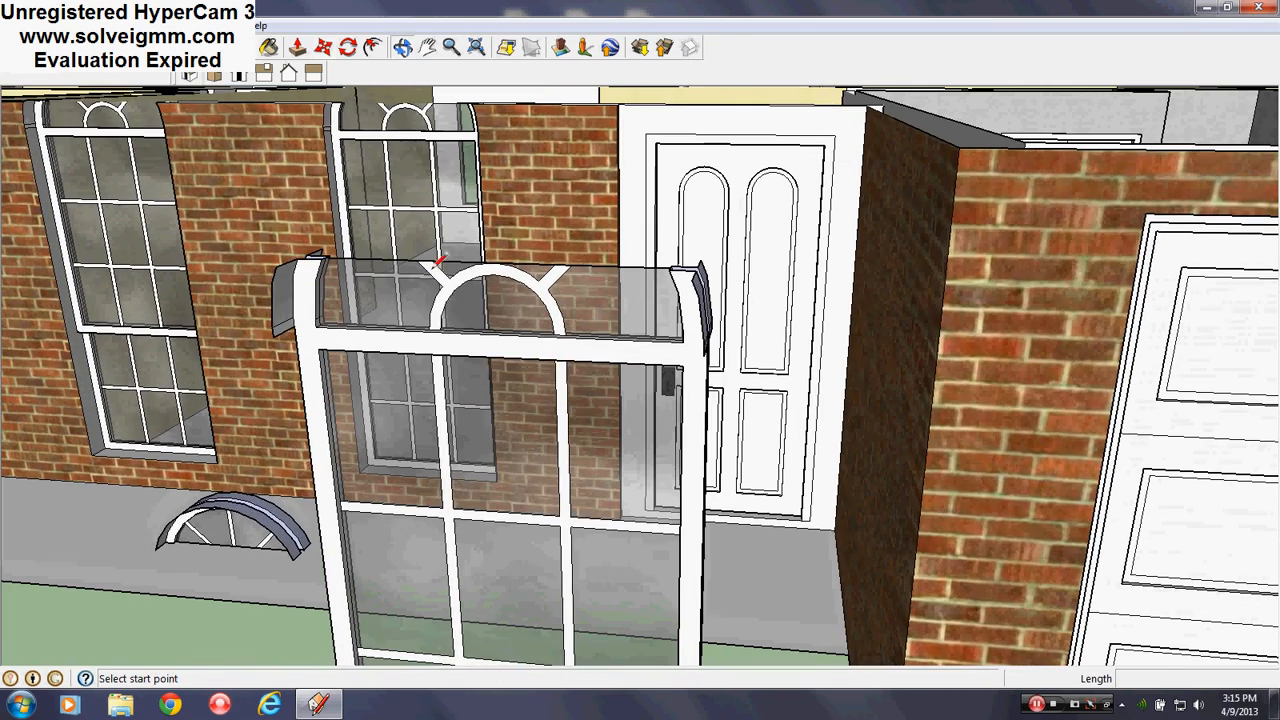
pyautogui.rightClick(431, 265)
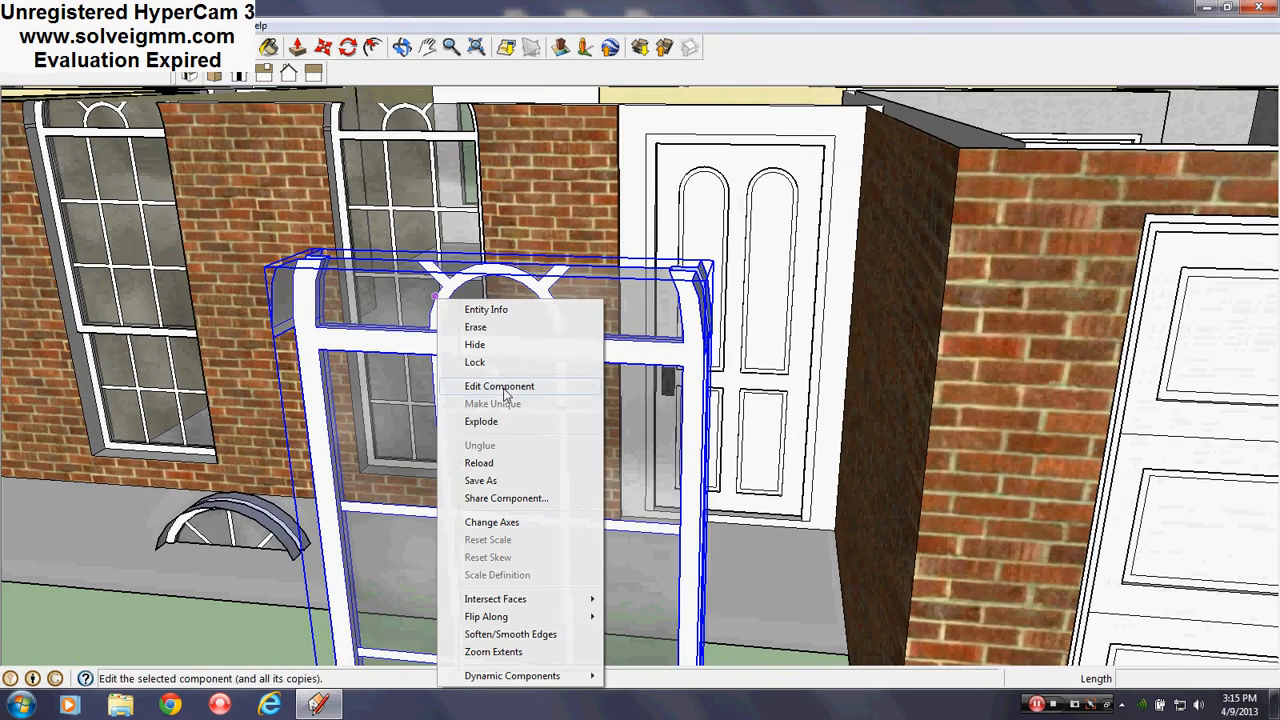
pyautogui.click(505, 388)
pyautogui.scroll(3, 329, 330)
pyautogui.scroll(-5, 449, 289)
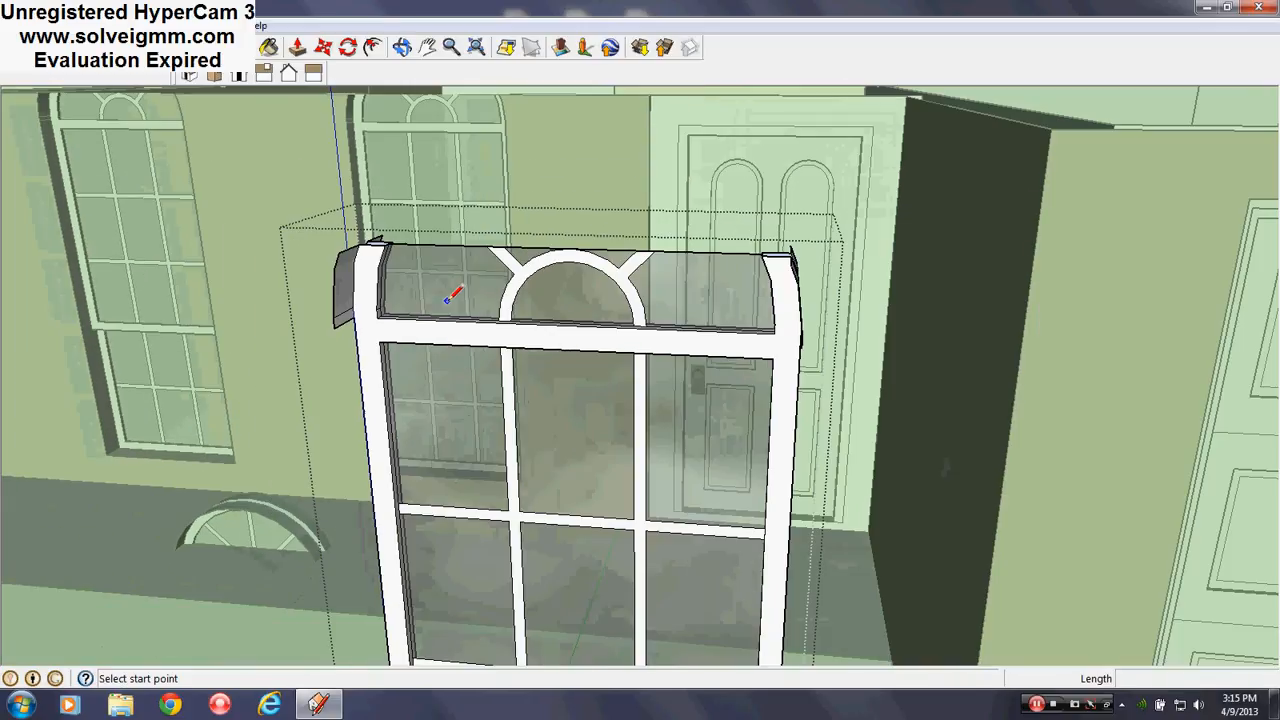
pyautogui.scroll(1, 450, 292)
pyautogui.rightClick(280, 510)
pyautogui.click(316, 530)
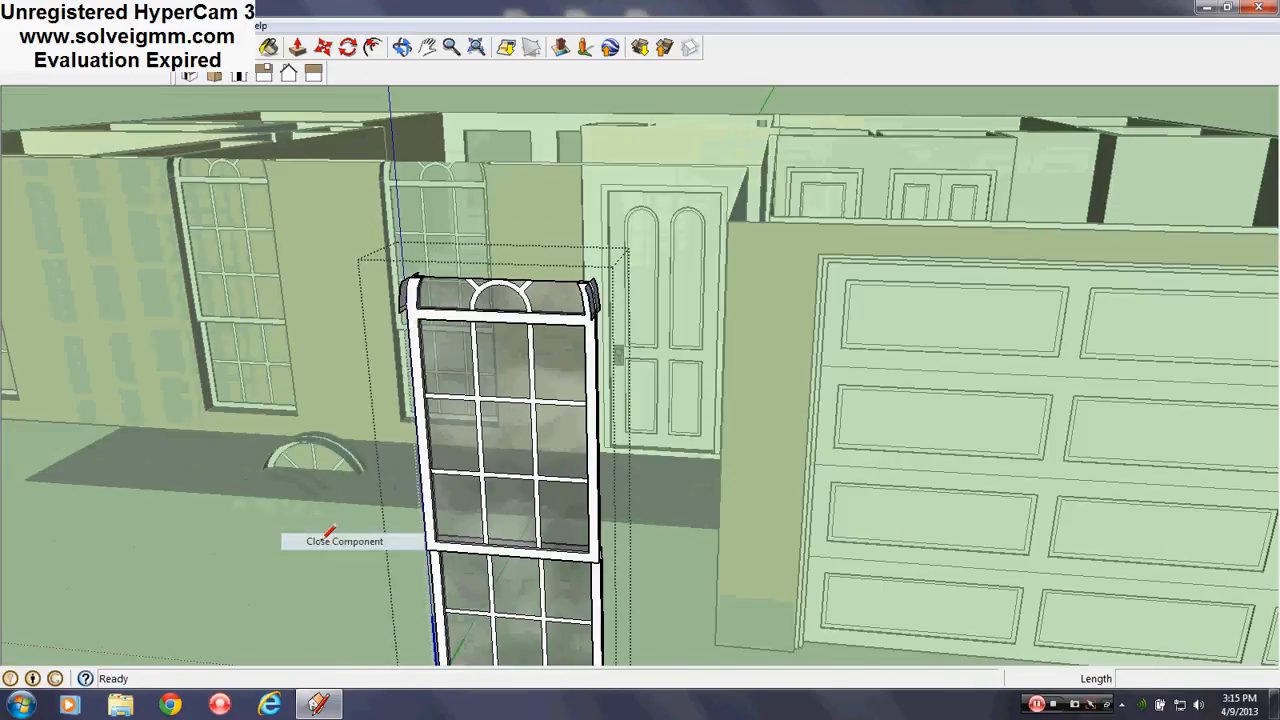
pyautogui.rightClick(517, 300)
pyautogui.click(575, 422)
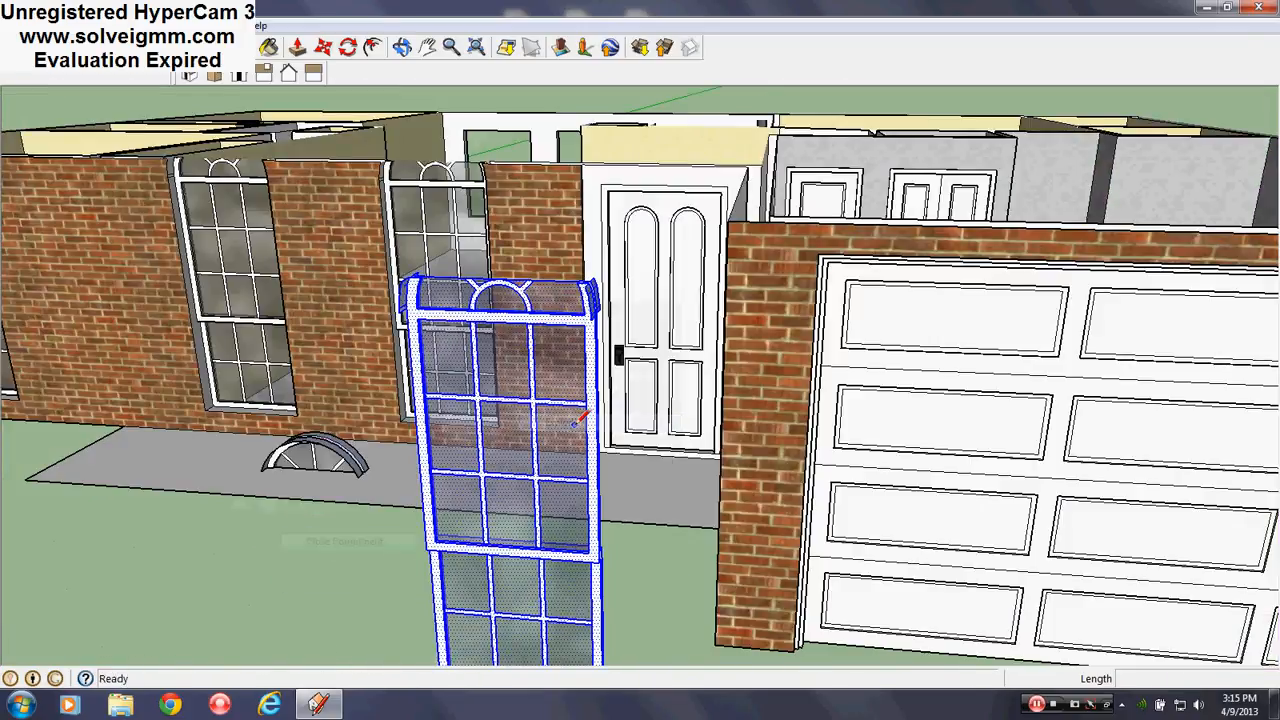
pyautogui.scroll(6, 470, 358)
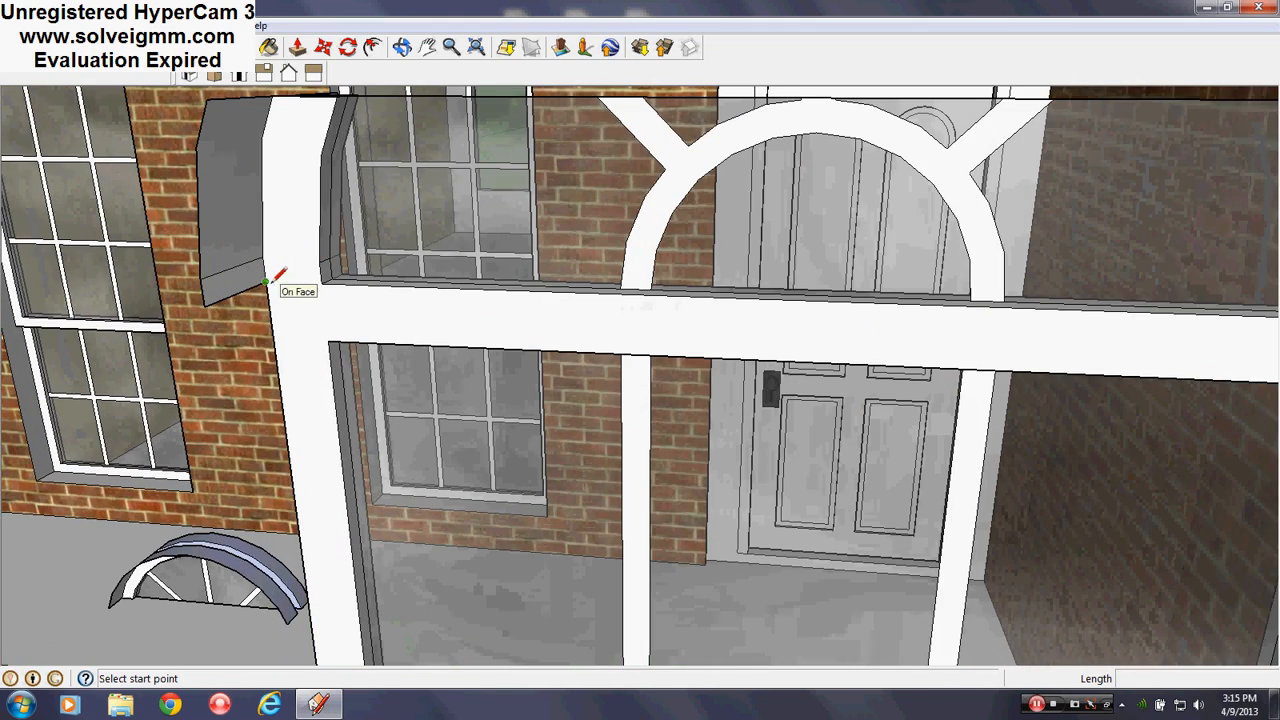
pyautogui.click(270, 283)
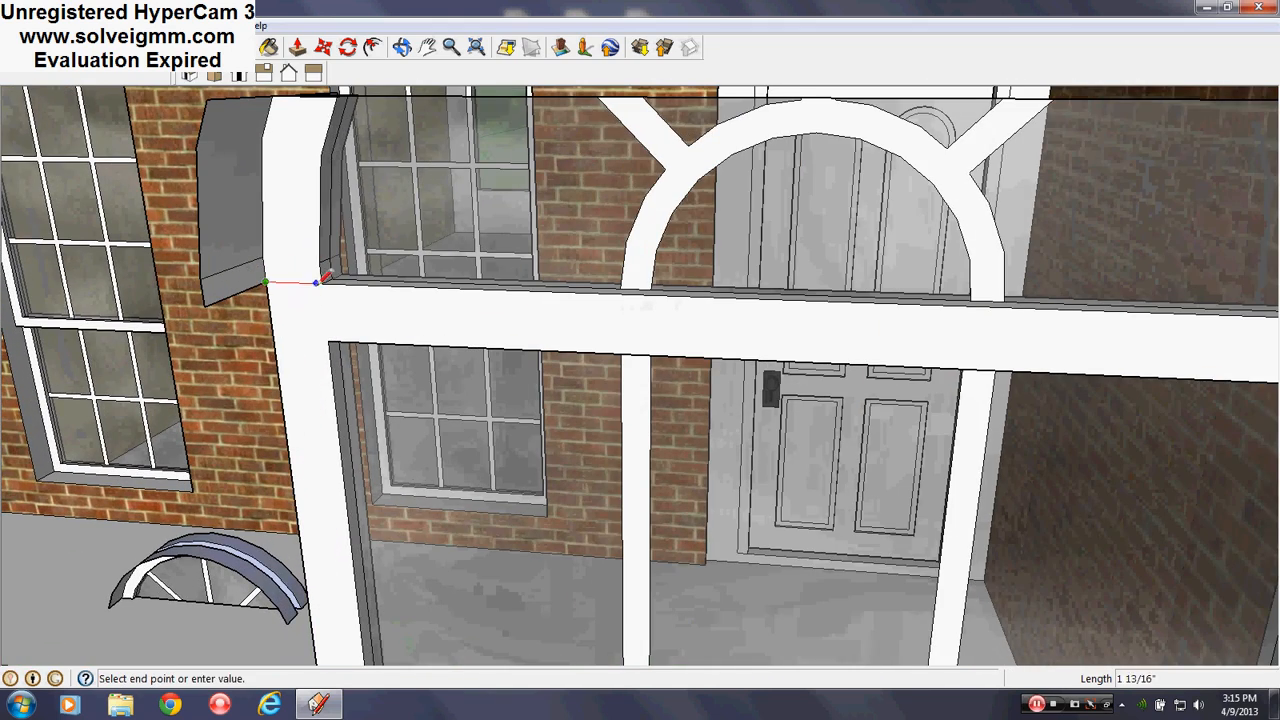
pyautogui.click(320, 284)
pyautogui.scroll(-5, 152, 348)
pyautogui.scroll(4, 530, 346)
pyautogui.moveTo(552, 348)
pyautogui.mouseDown(button='middle')
pyautogui.moveTo(798, 292)
pyautogui.moveTo(734, 383)
pyautogui.moveTo(400, 319)
pyautogui.mouseUp(button='middle')
pyautogui.click(857, 305)
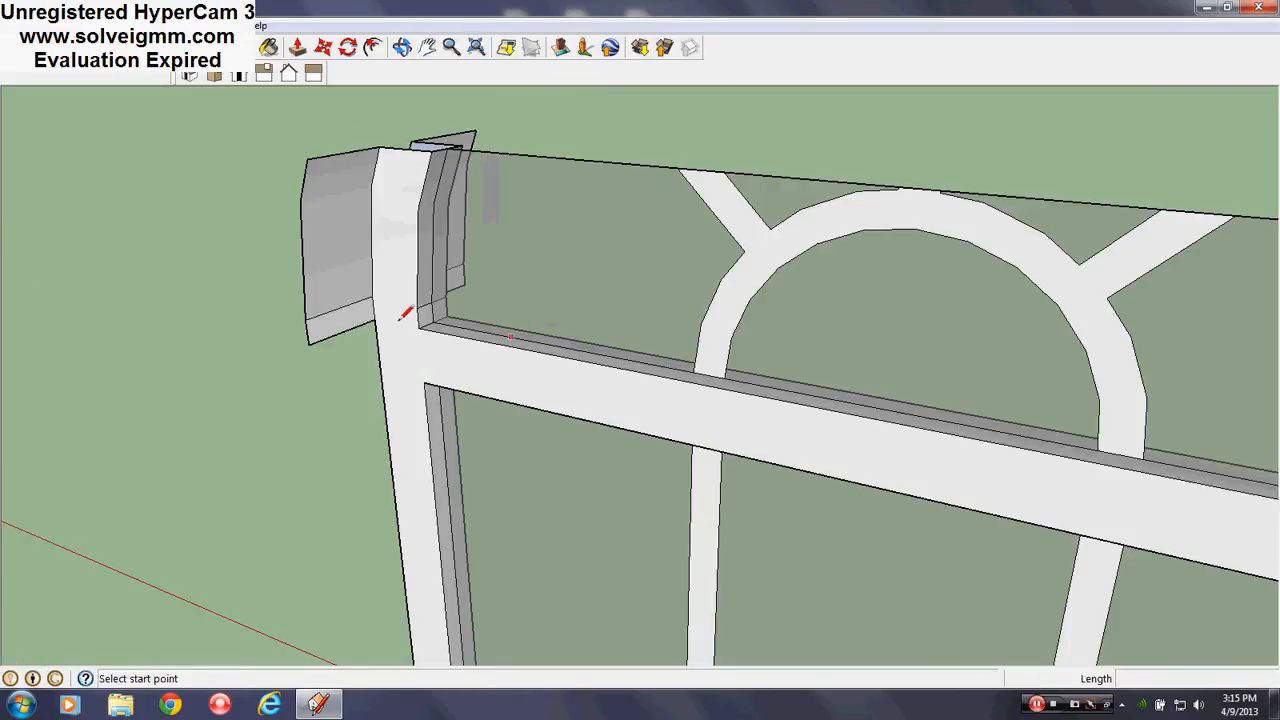
pyautogui.click(418, 320)
pyautogui.press('Escape')
pyautogui.scroll(-5, 354, 266)
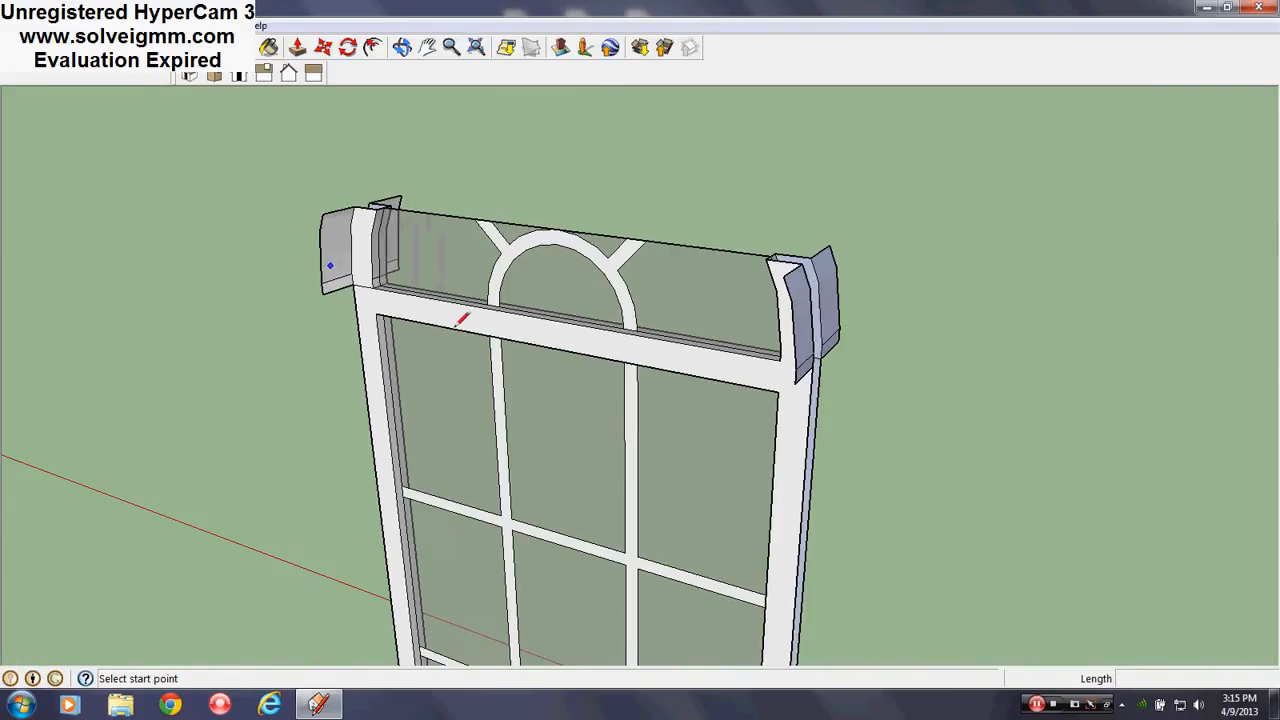
pyautogui.scroll(3, 712, 341)
pyautogui.moveTo(712, 341); pyautogui.dragTo(897, 340, button='middle')
pyautogui.click(905, 338)
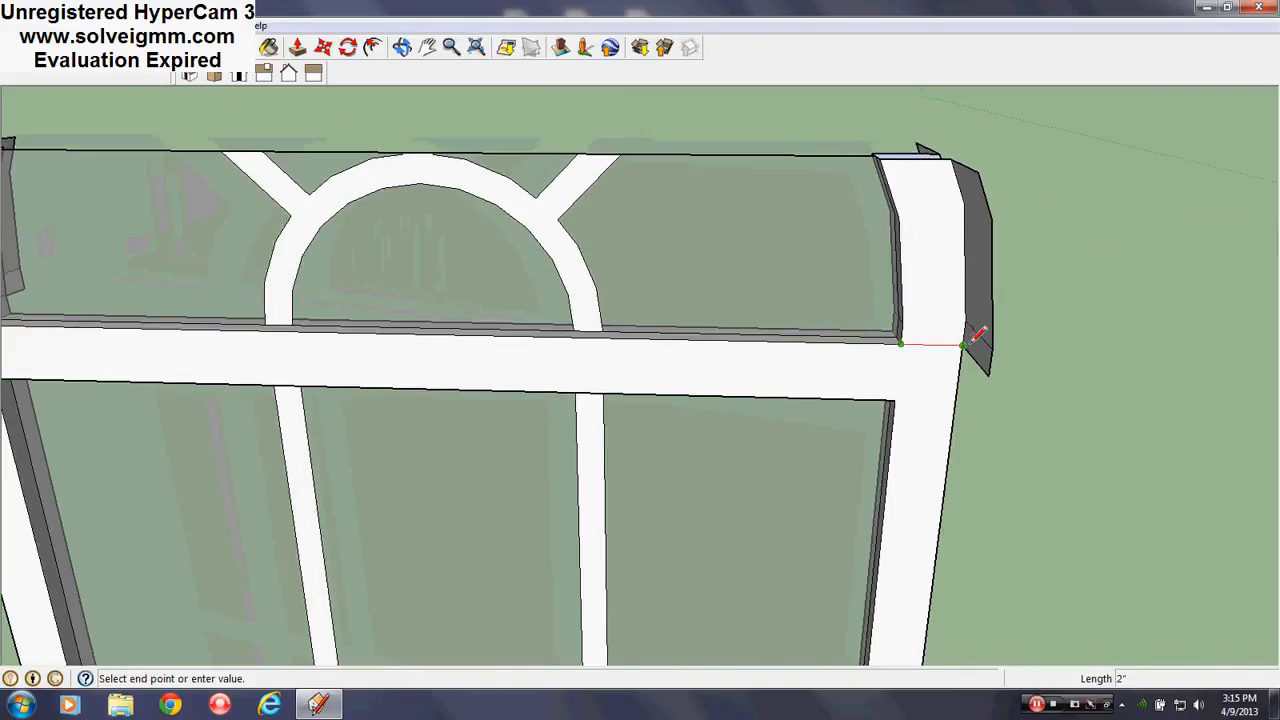
pyautogui.press('Escape')
pyautogui.scroll(-4, 674, 334)
pyautogui.moveTo(674, 334); pyautogui.dragTo(662, 273, button='middle')
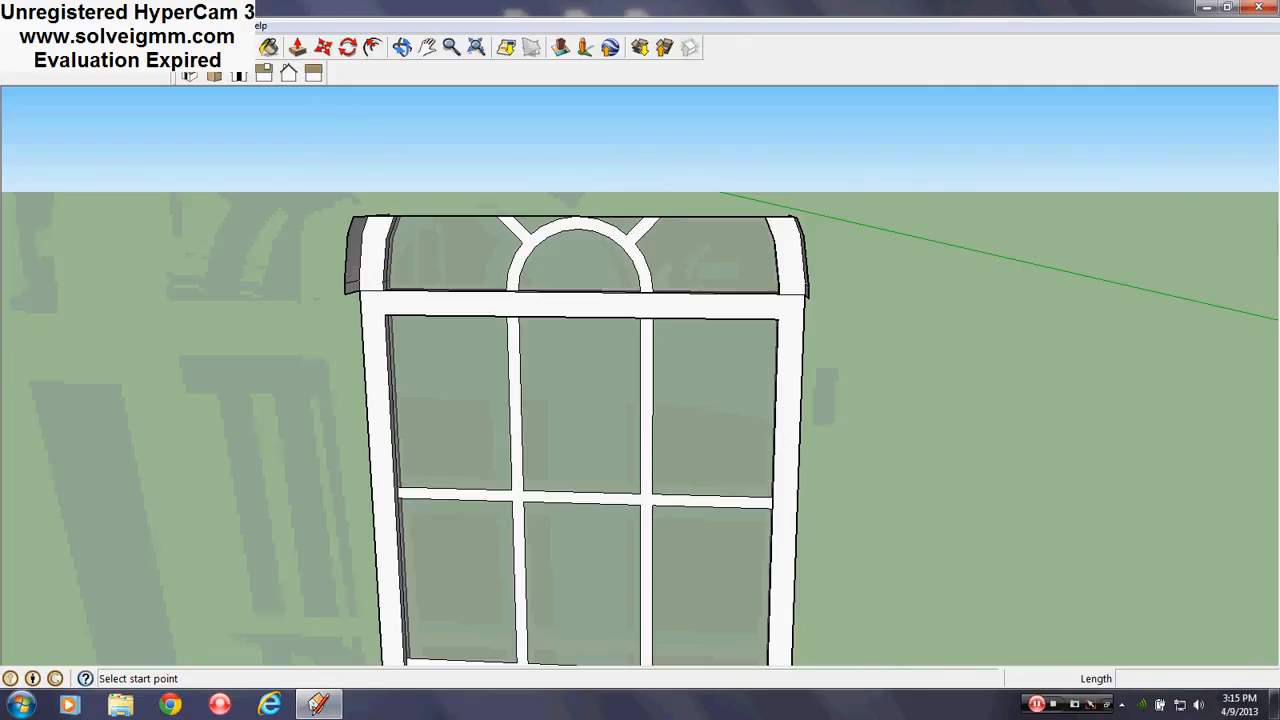
pyautogui.scroll(-2, 486, 406)
pyautogui.moveTo(486, 406); pyautogui.dragTo(545, 319, button='middle')
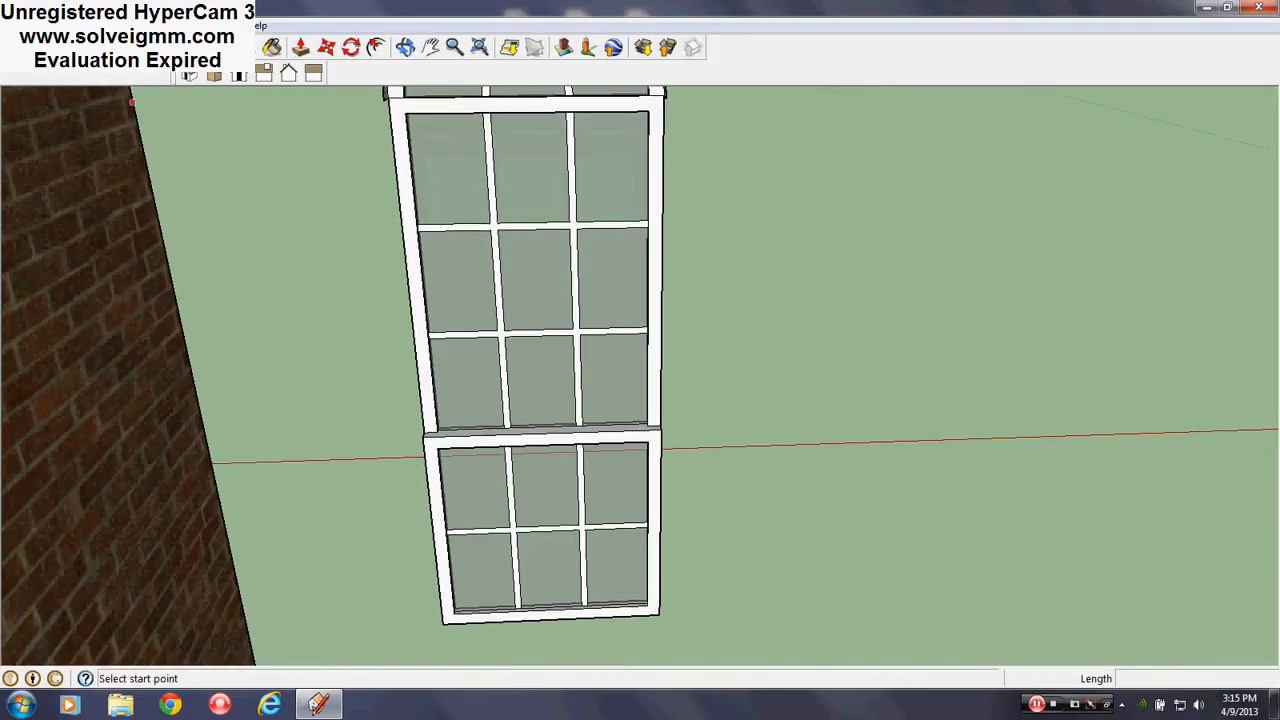
# Select the two gridded glass sashes below the arched transom and delete them
pyautogui.press('space')
pyautogui.moveTo(377, 648); pyautogui.dragTo(389, 553)
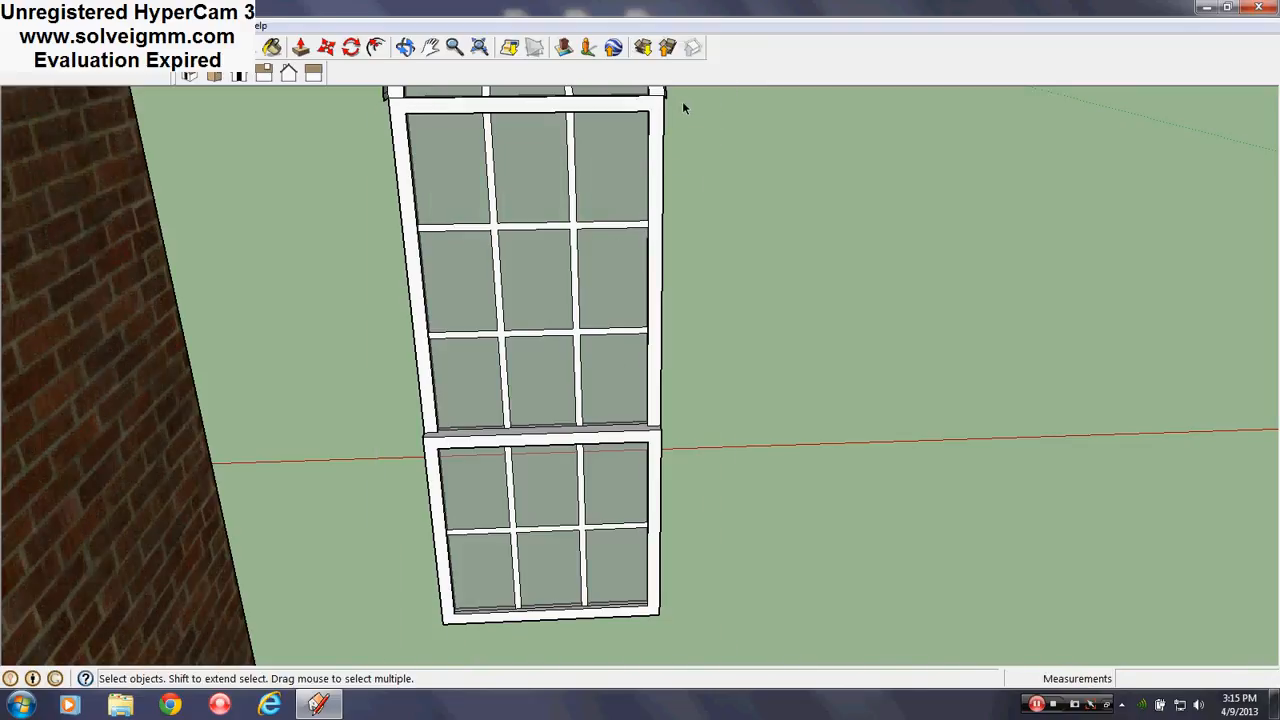
pyautogui.moveTo(681, 102); pyautogui.dragTo(413, 455)
pyautogui.moveTo(357, 649); pyautogui.dragTo(357, 650)
pyautogui.press('Delete')
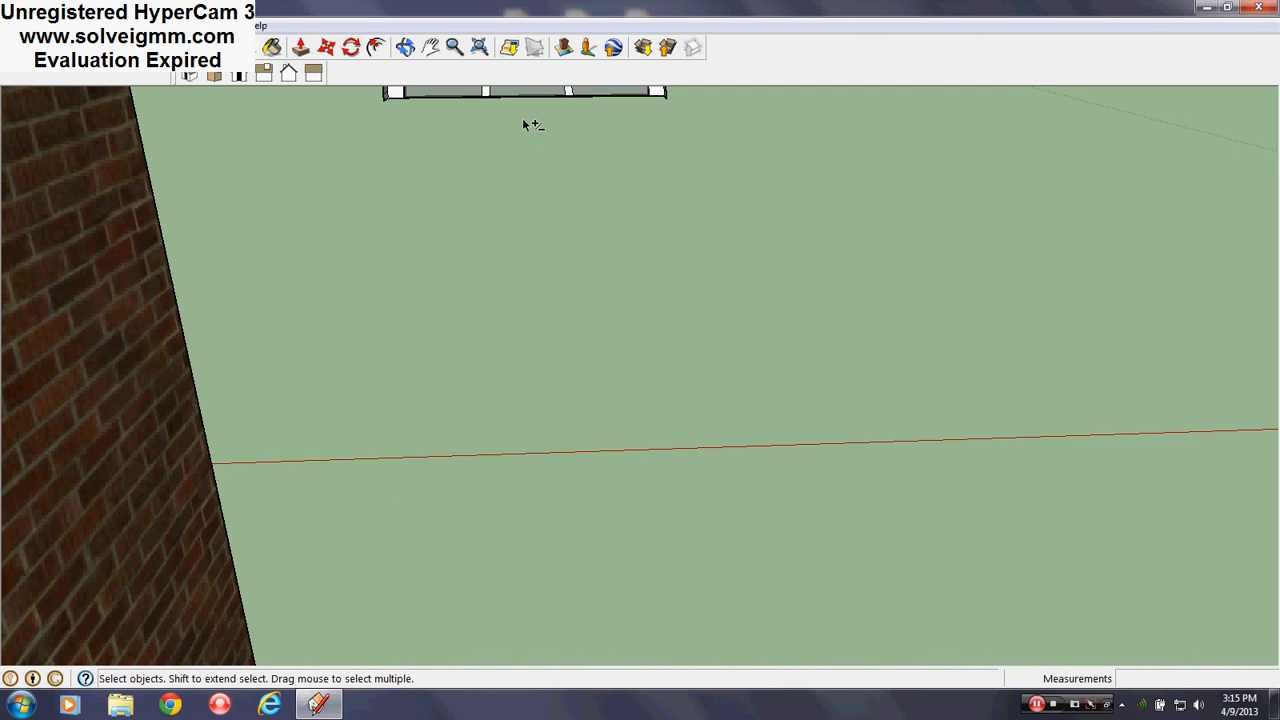
pyautogui.keyDown('shift'); pyautogui.moveTo(526, 123); pyautogui.dragTo(645, 366, button='middle'); pyautogui.keyUp('shift')
pyautogui.scroll(7, 637, 288)
pyautogui.moveTo(637, 290)
pyautogui.mouseDown(button='middle')
pyautogui.moveTo(531, 357)
pyautogui.moveTo(703, 329)
pyautogui.moveTo(142, 365)
pyautogui.moveTo(623, 343)
pyautogui.moveTo(606, 289)
pyautogui.moveTo(569, 380)
pyautogui.moveTo(591, 418)
pyautogui.mouseUp(button='middle')
# Draw a 3' line joining the bottom corners of the transom's two end posts
pyautogui.press('l')
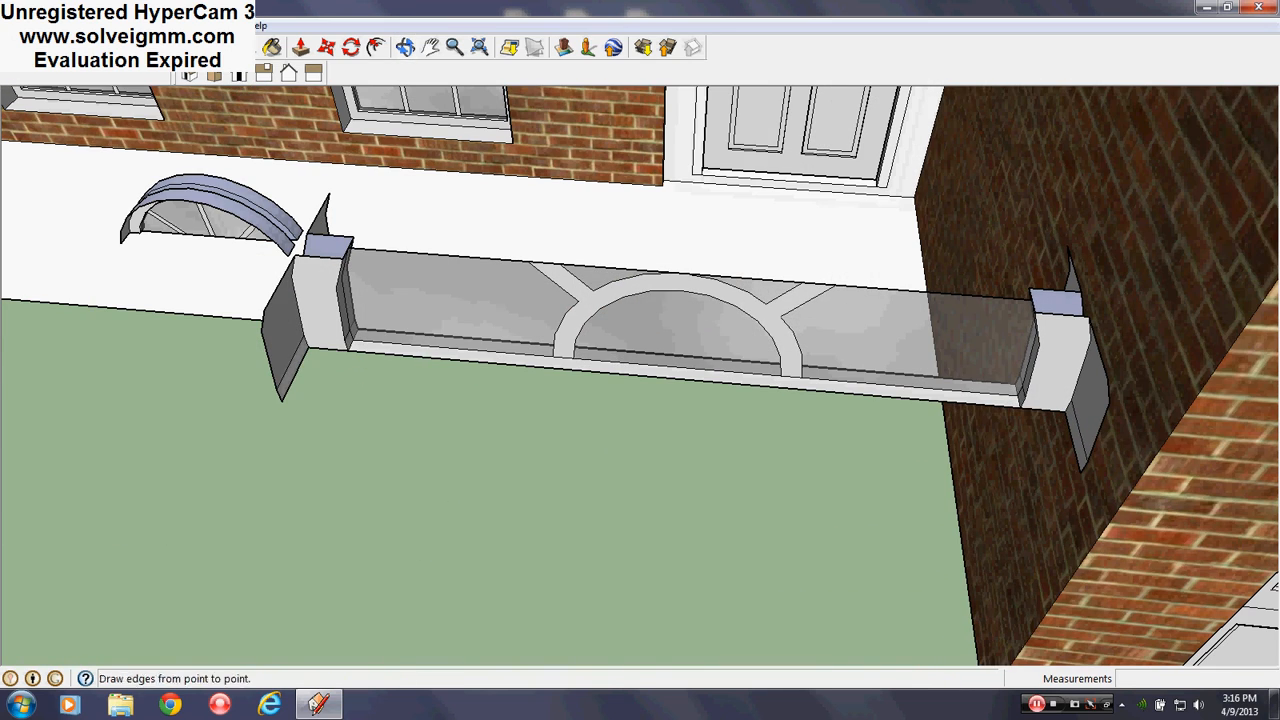
pyautogui.click(282, 400)
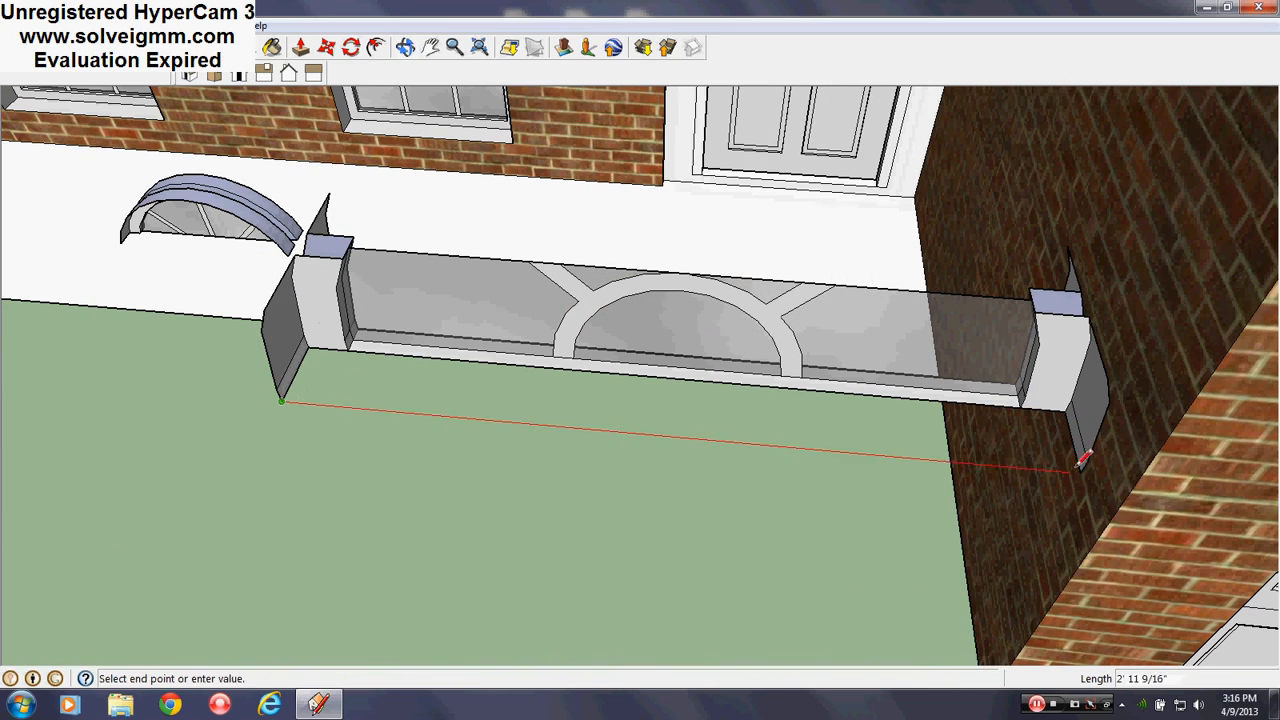
pyautogui.click(1081, 466)
pyautogui.moveTo(530, 387)
pyautogui.mouseDown(button='middle')
pyautogui.moveTo(562, 401)
pyautogui.moveTo(843, 390)
pyautogui.mouseUp(button='middle')
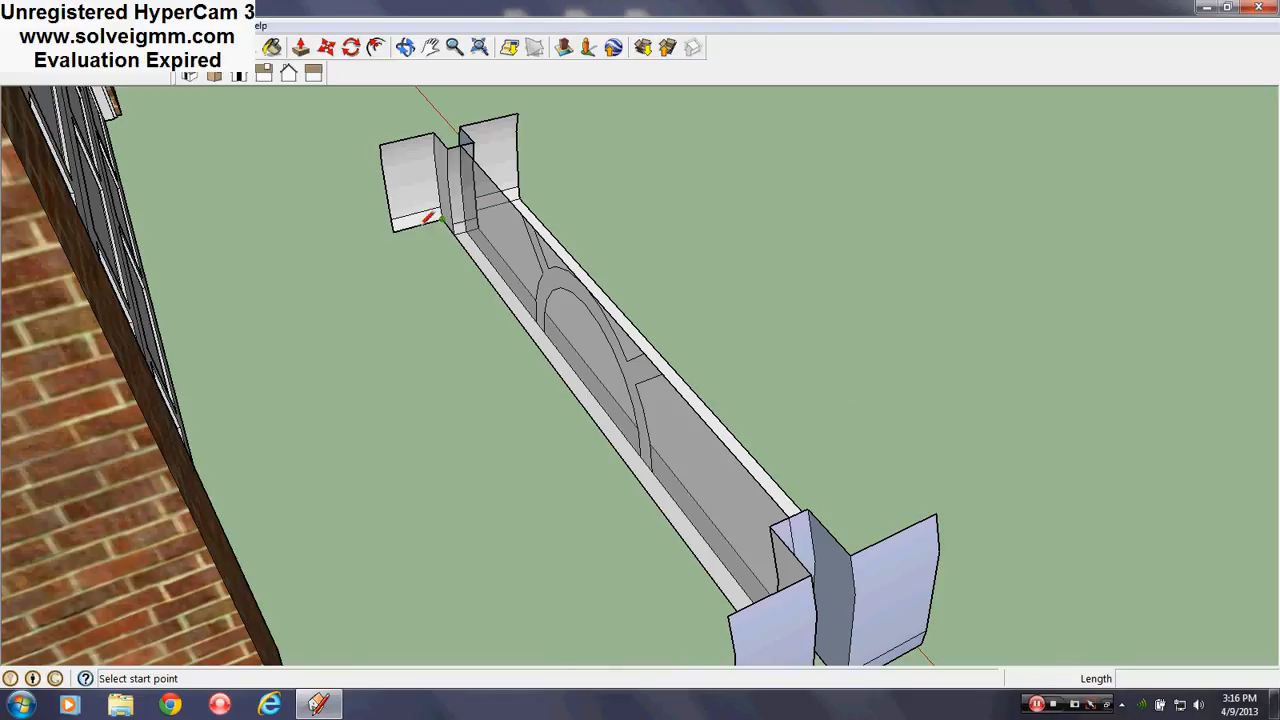
pyautogui.click(393, 228)
pyautogui.moveTo(600, 300); pyautogui.dragTo(940, 468, button='middle')
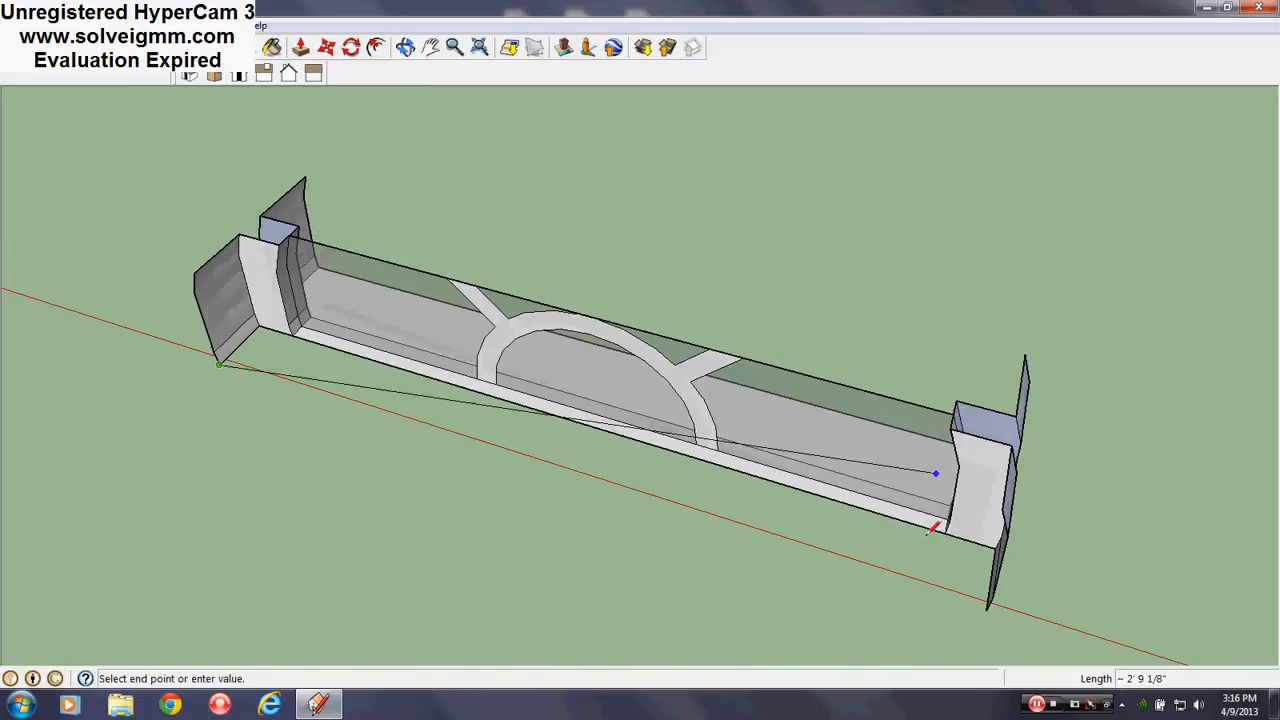
pyautogui.click(986, 606)
pyautogui.moveTo(880, 565)
pyautogui.mouseDown(button='middle')
pyautogui.moveTo(626, 529)
pyautogui.moveTo(240, 430)
pyautogui.mouseUp(button='middle')
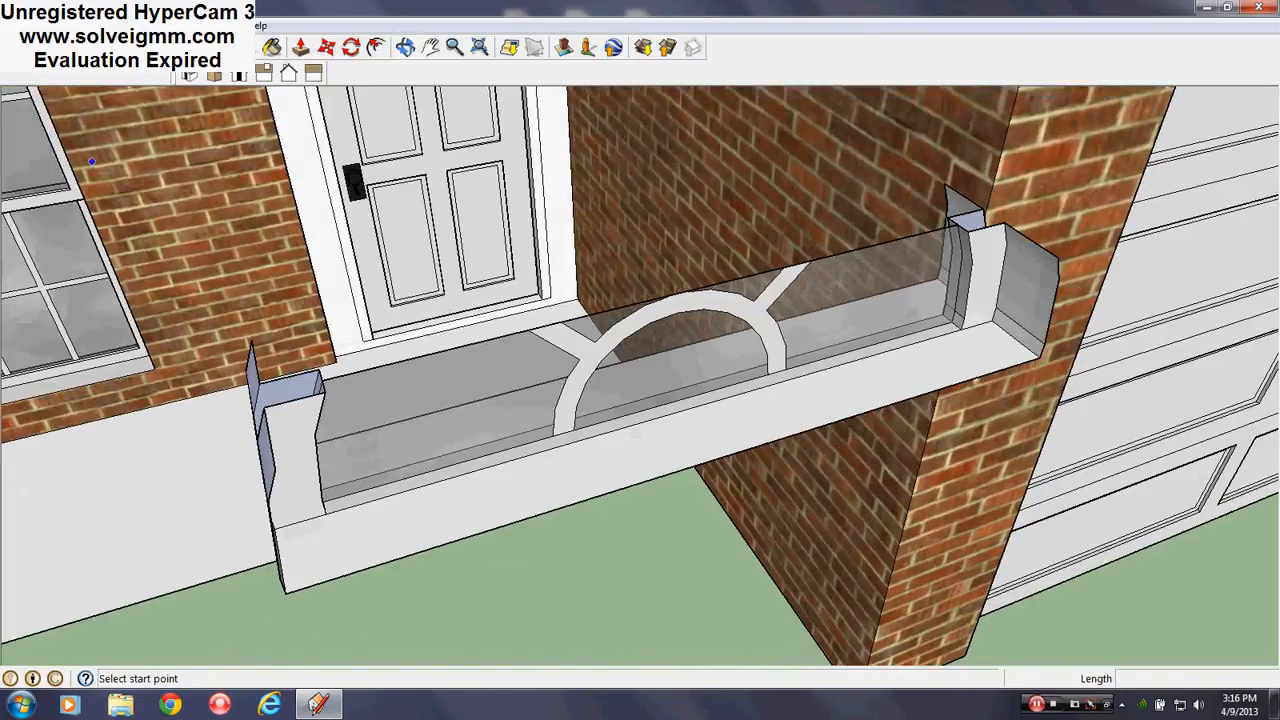
# Erase the long stray inner edge of the transom piece
pyautogui.press('e')
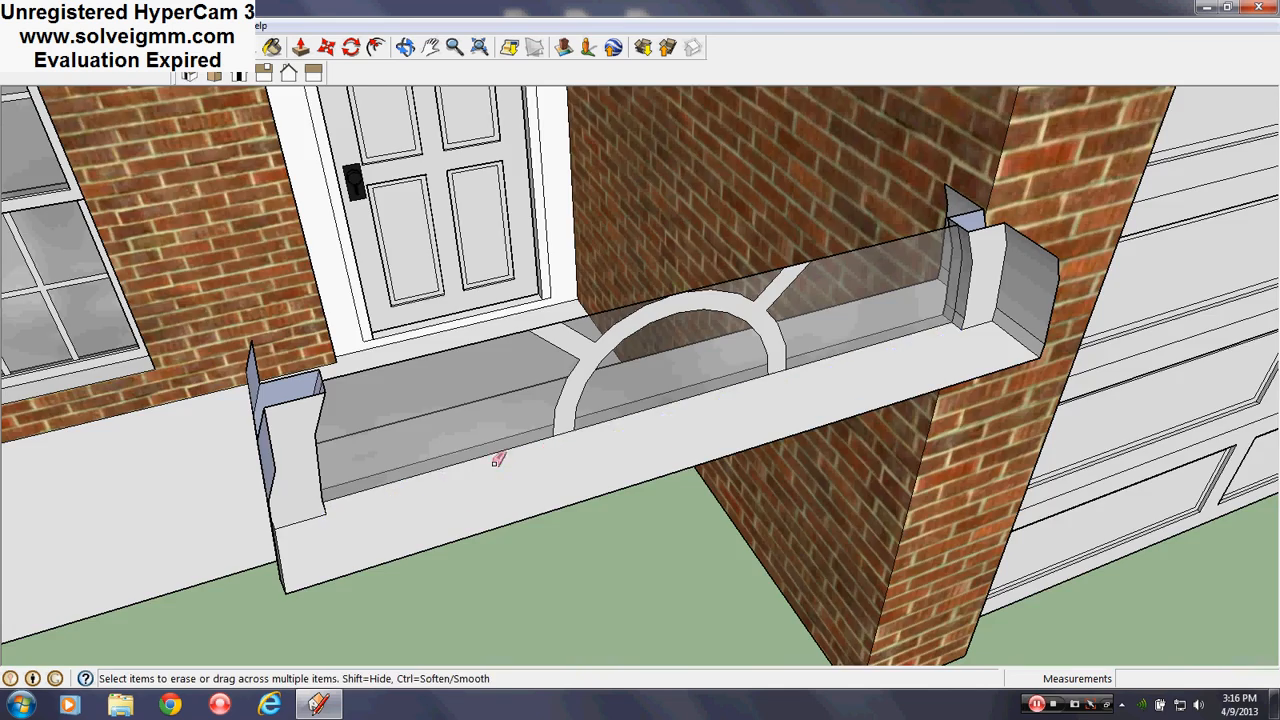
pyautogui.moveTo(486, 449); pyautogui.dragTo(997, 461, button='middle')
pyautogui.click(612, 402)
pyautogui.moveTo(612, 402); pyautogui.dragTo(8, 459, button='middle')
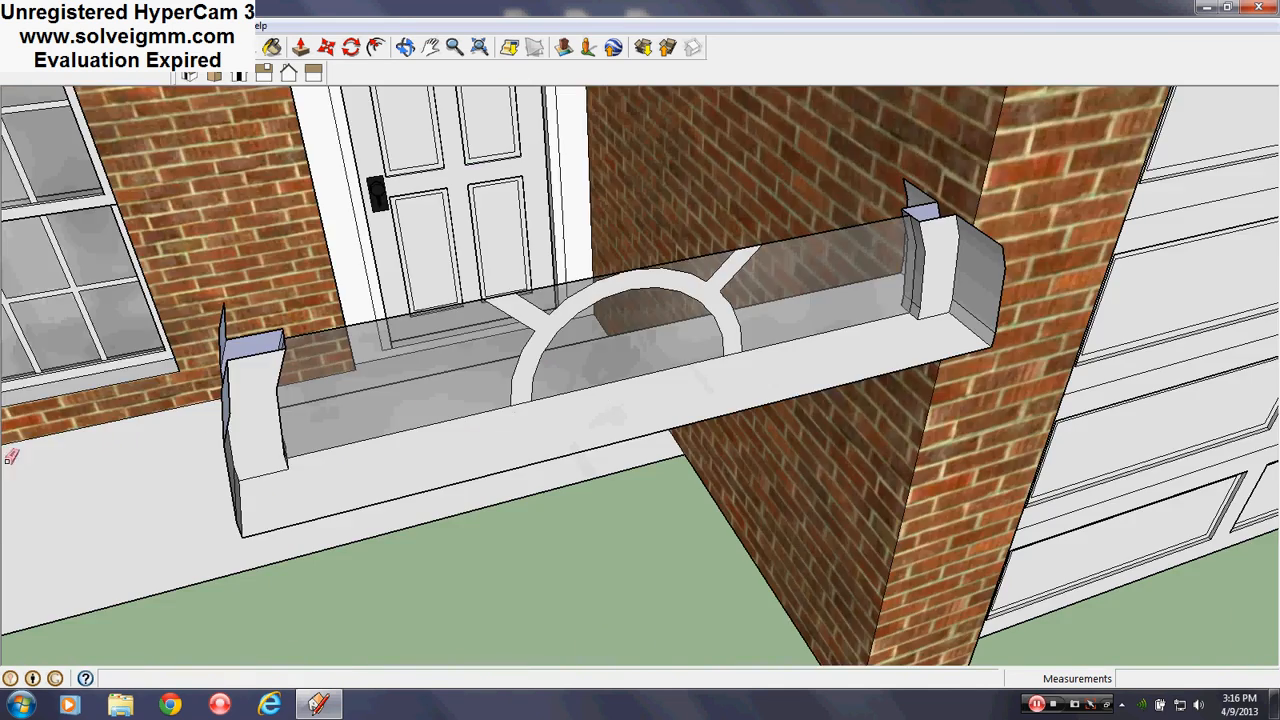
pyautogui.scroll(-4, 689, 361)
pyautogui.scroll(-4, 667, 508)
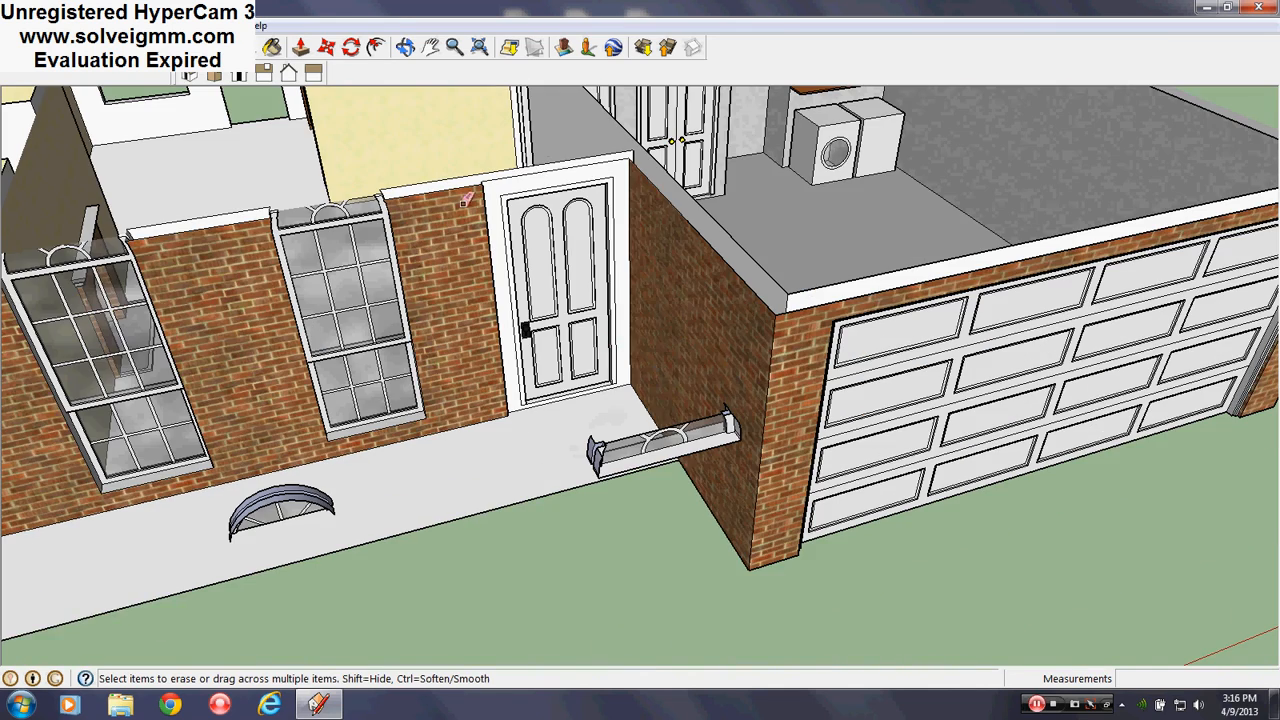
pyautogui.moveTo(577, 239); pyautogui.dragTo(457, 274, button='middle')
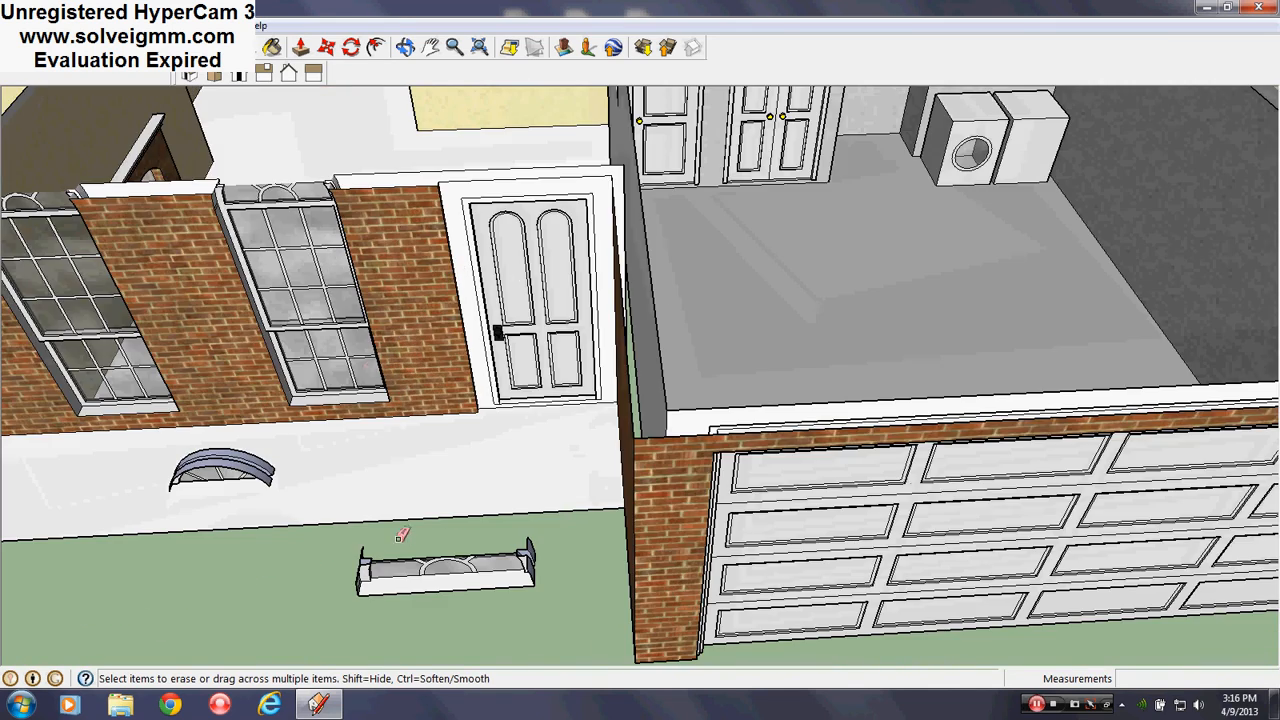
pyautogui.scroll(10, 418, 574)
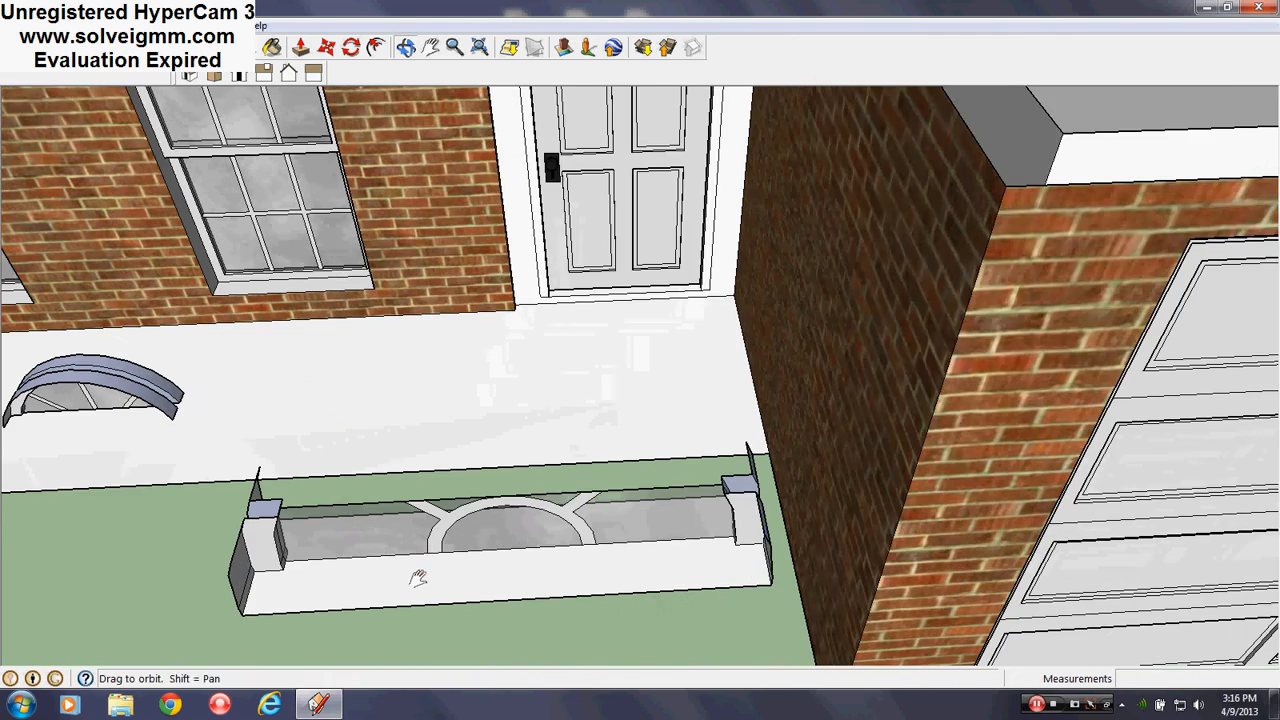
# Close the bottom face with a line, push it 2 inches, and erase the top front edge
pyautogui.press('l')
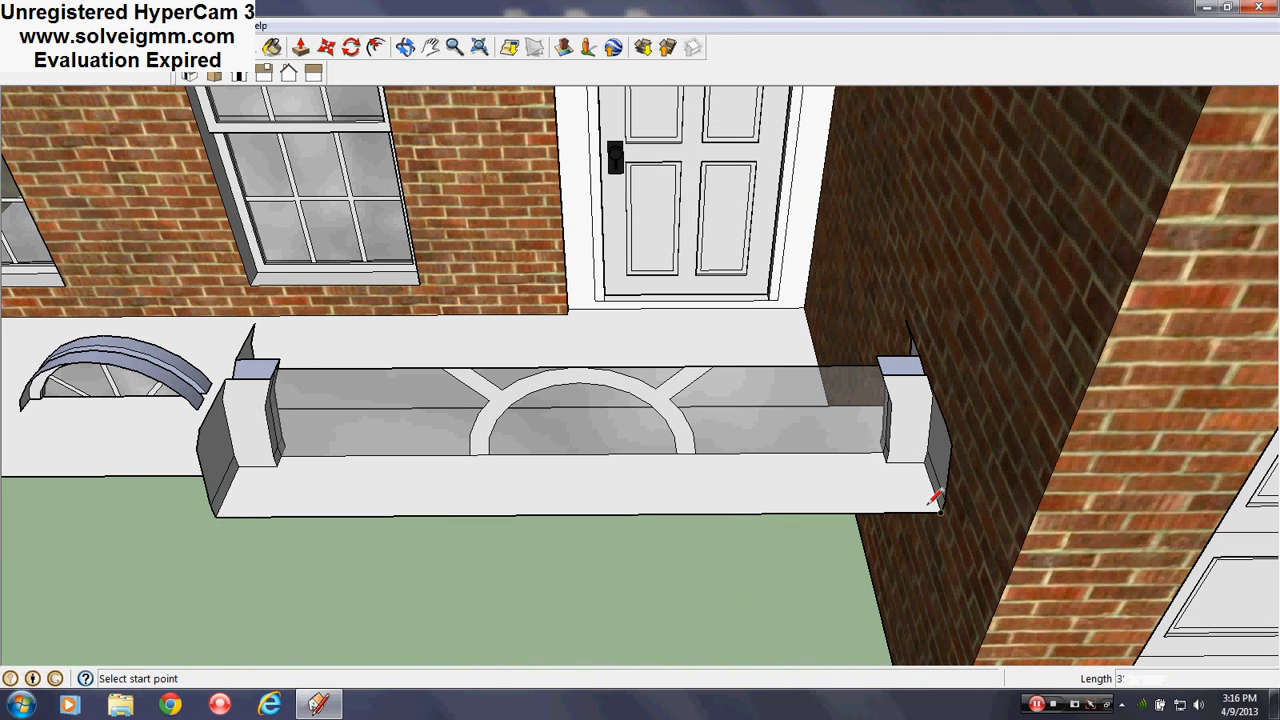
pyautogui.moveTo(855, 458); pyautogui.dragTo(951, 360, button='middle')
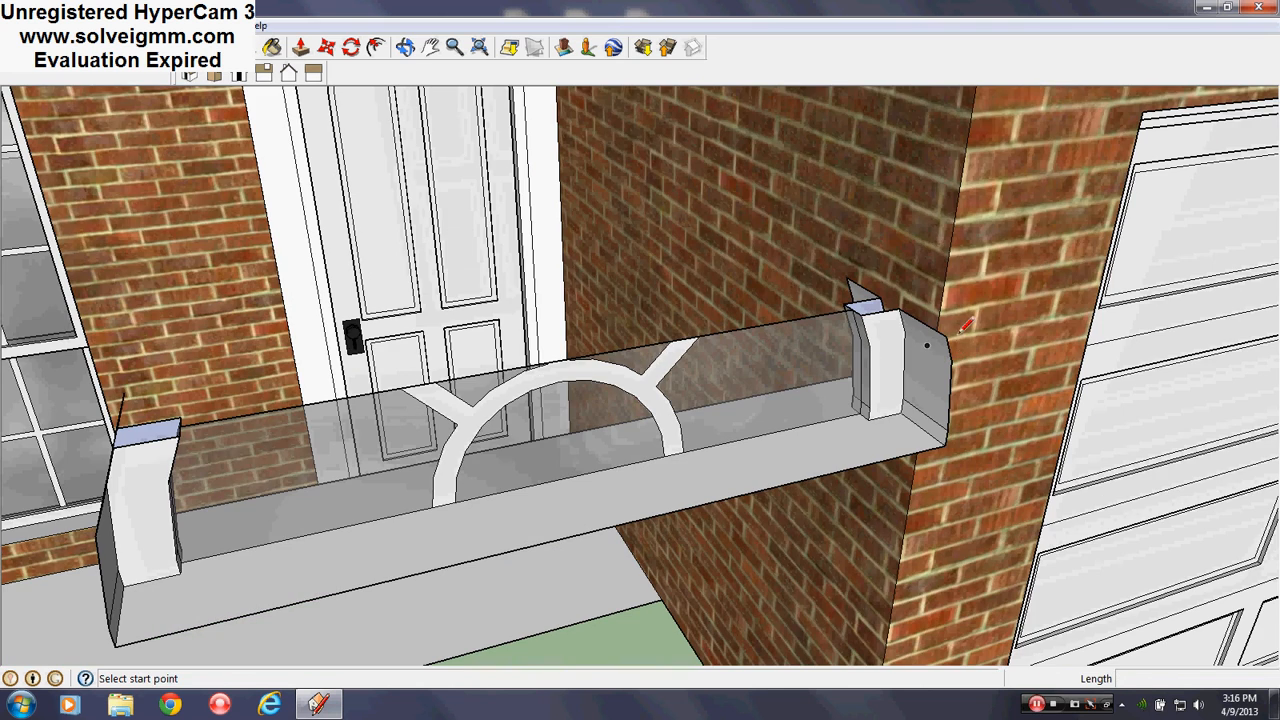
pyautogui.click(950, 333)
pyautogui.moveTo(186, 500); pyautogui.dragTo(134, 569, button='middle')
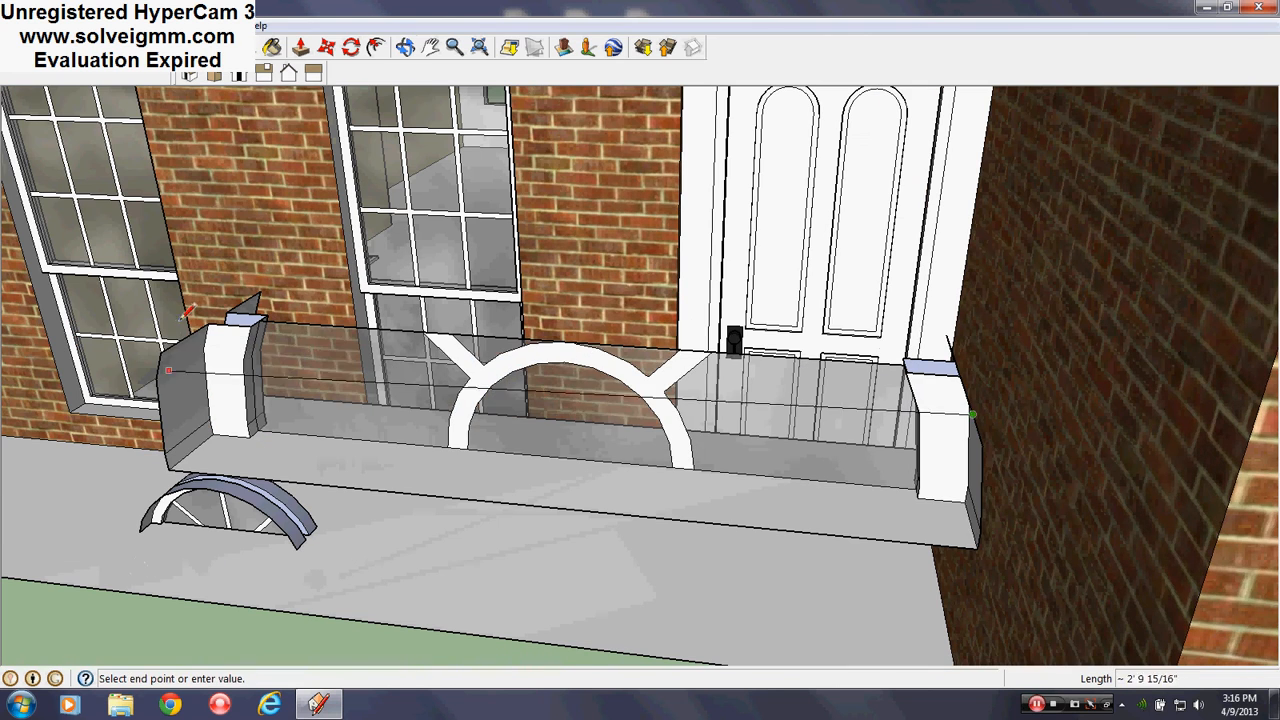
pyautogui.click(163, 349)
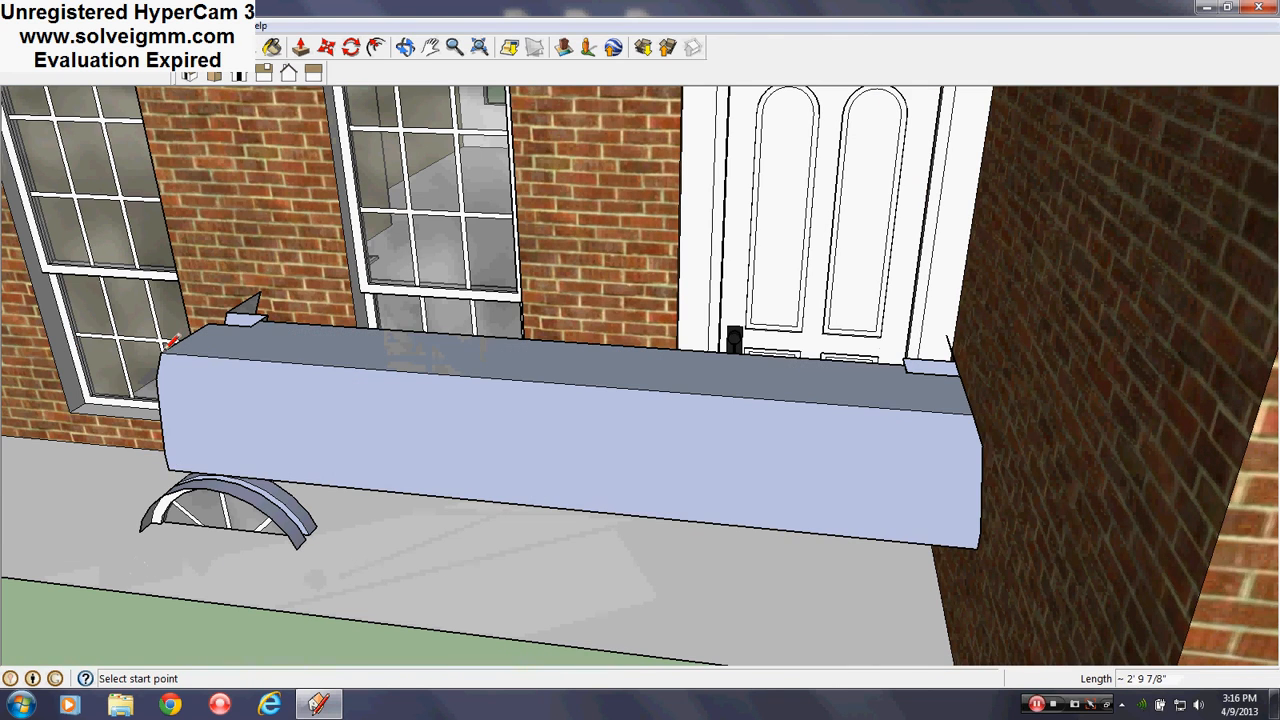
pyautogui.click(300, 47)
pyautogui.moveTo(346, 443); pyautogui.dragTo(369, 437)
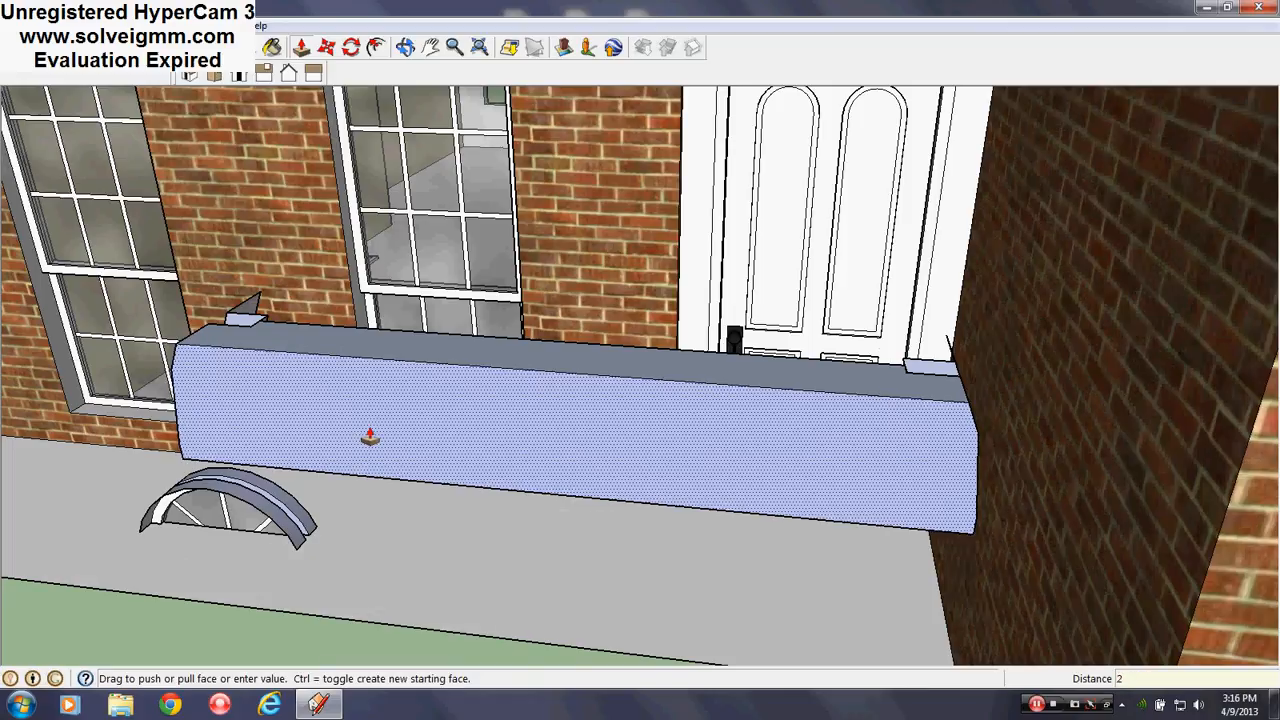
pyautogui.press('Return')
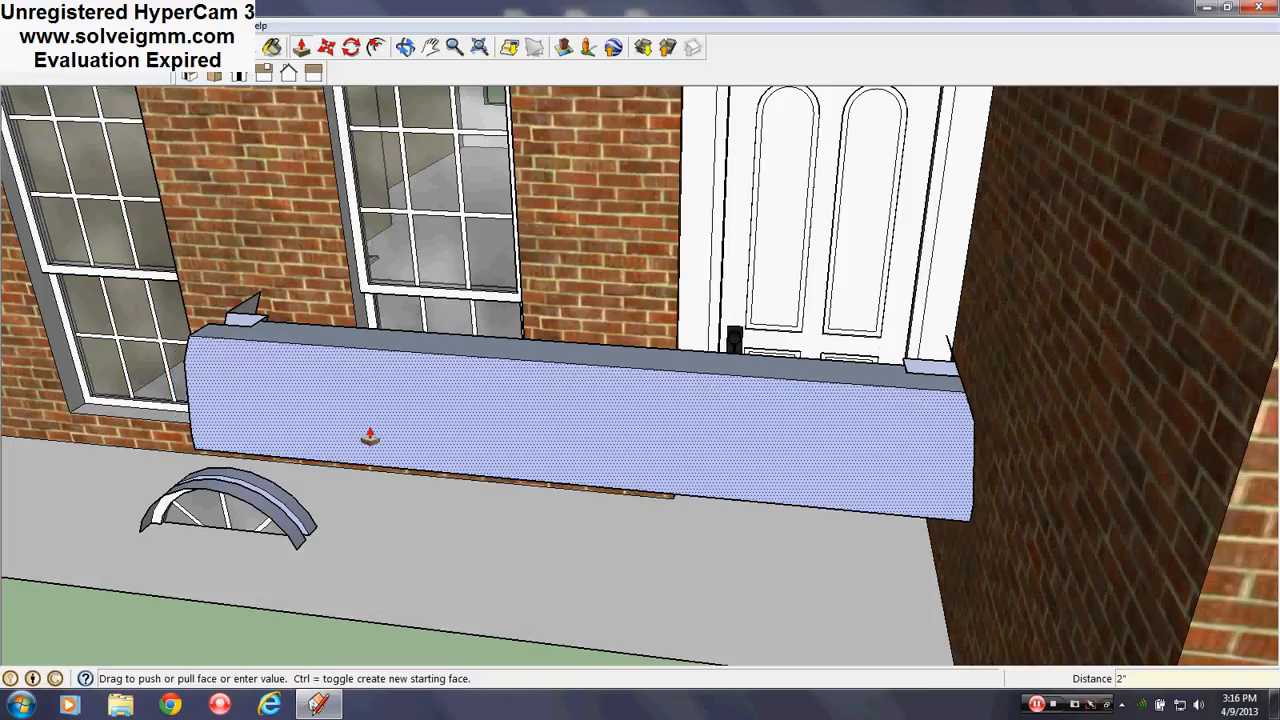
pyautogui.press('e')
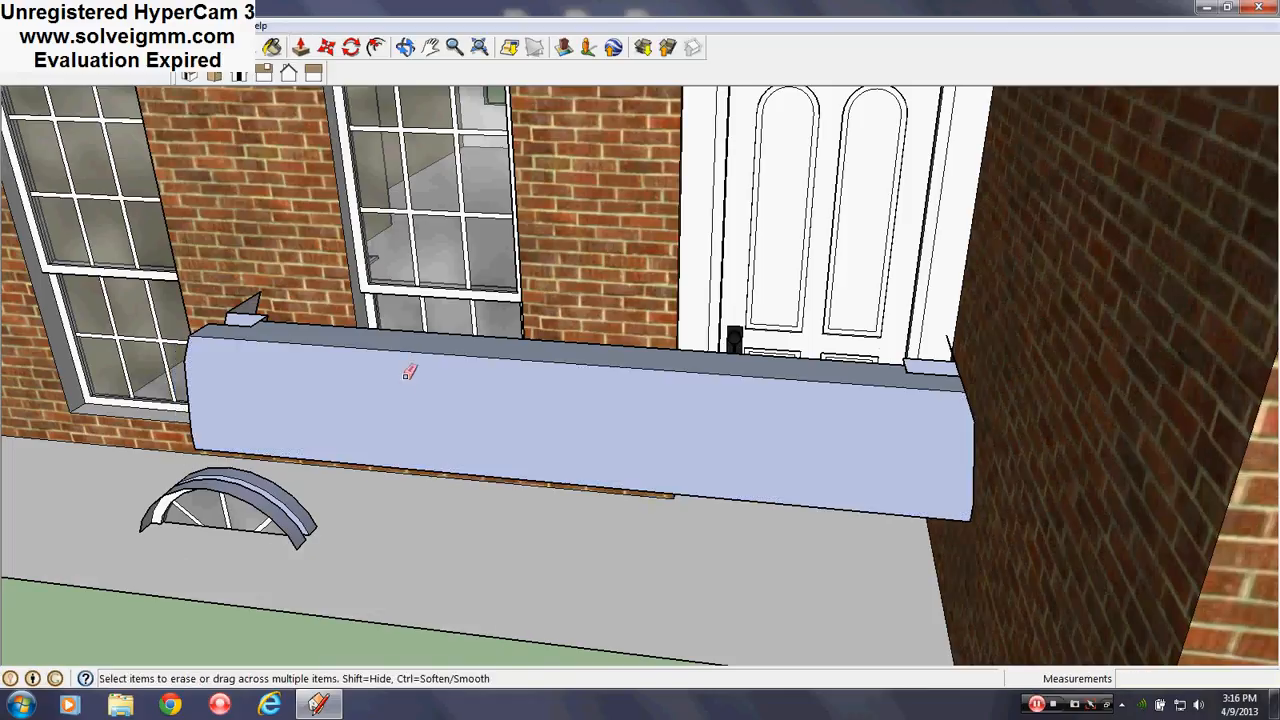
pyautogui.click(416, 353)
pyautogui.moveTo(414, 366); pyautogui.dragTo(414, 506, button='middle')
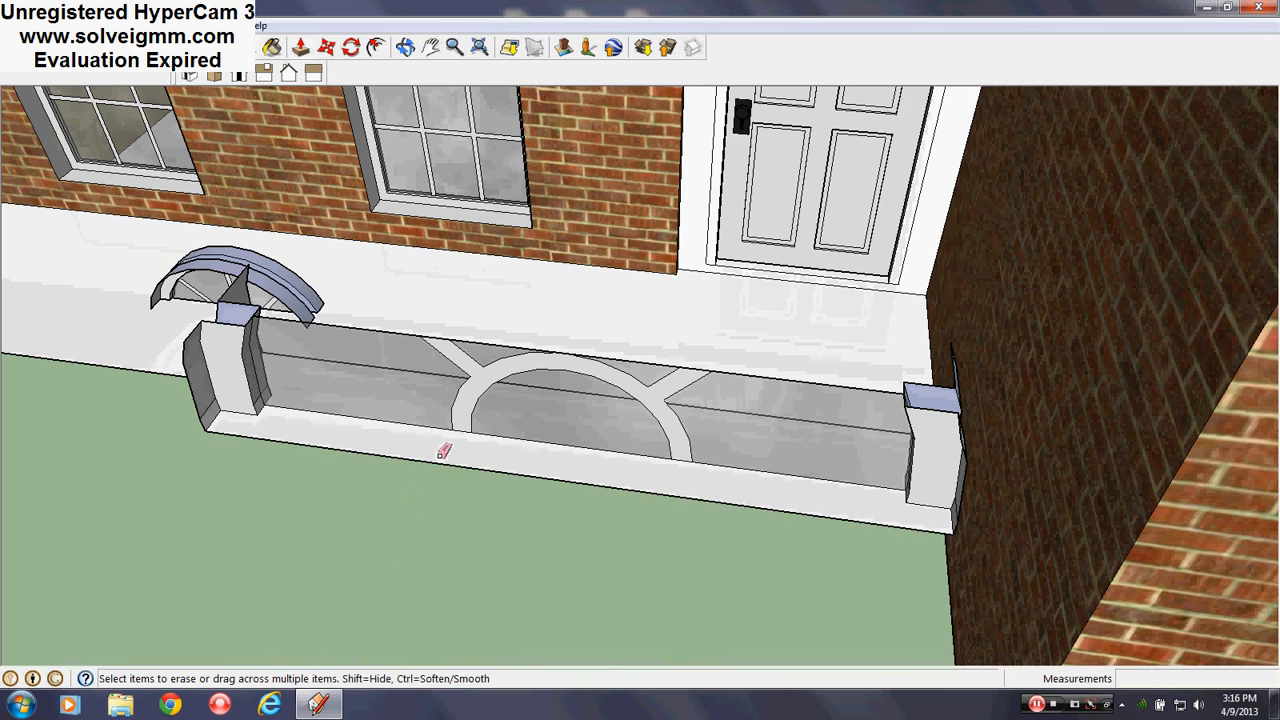
# Zoom out to the house front and bring up the right-click menu on the arched transom piece
pyautogui.scroll(-2, 447, 414)
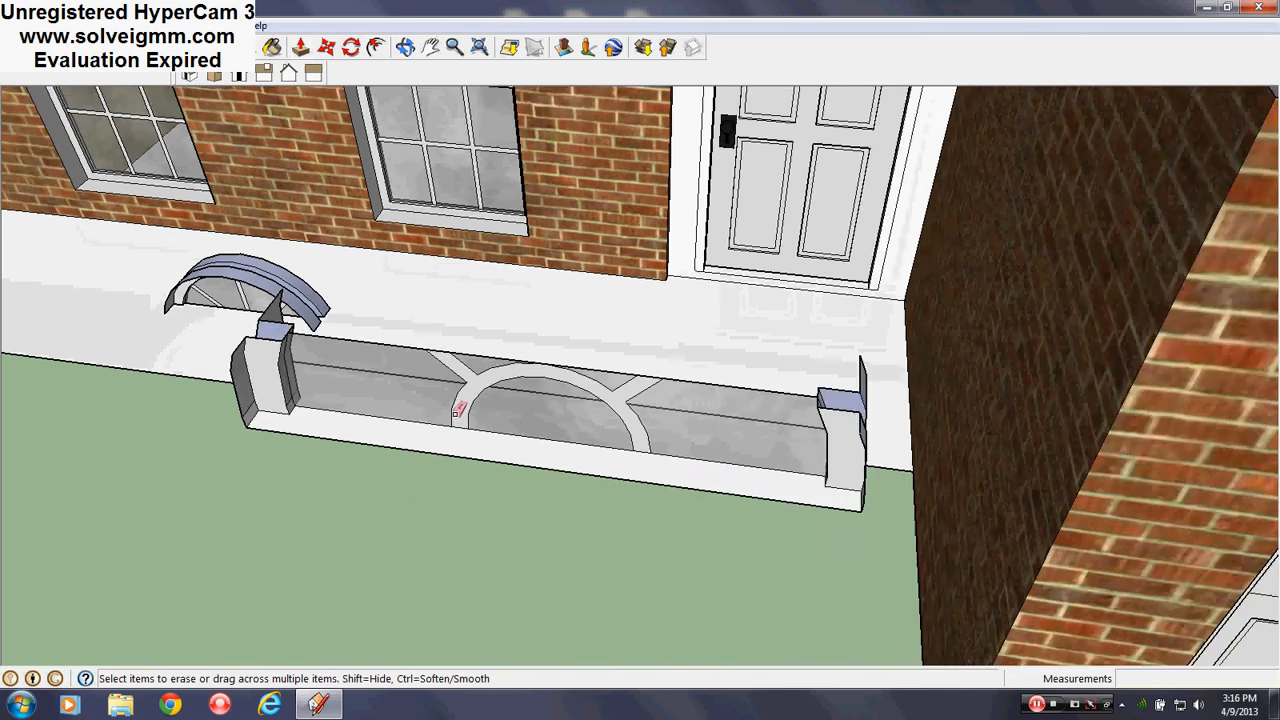
pyautogui.scroll(-4, 459, 410)
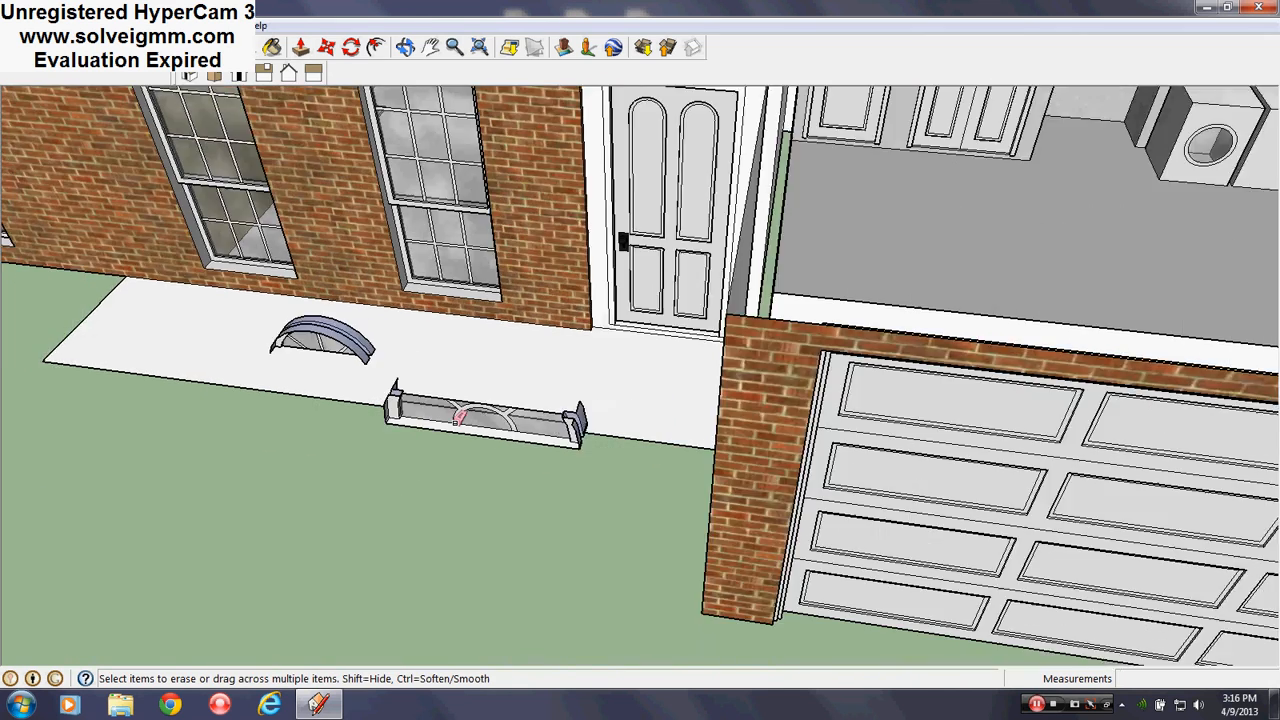
pyautogui.scroll(5, 459, 414)
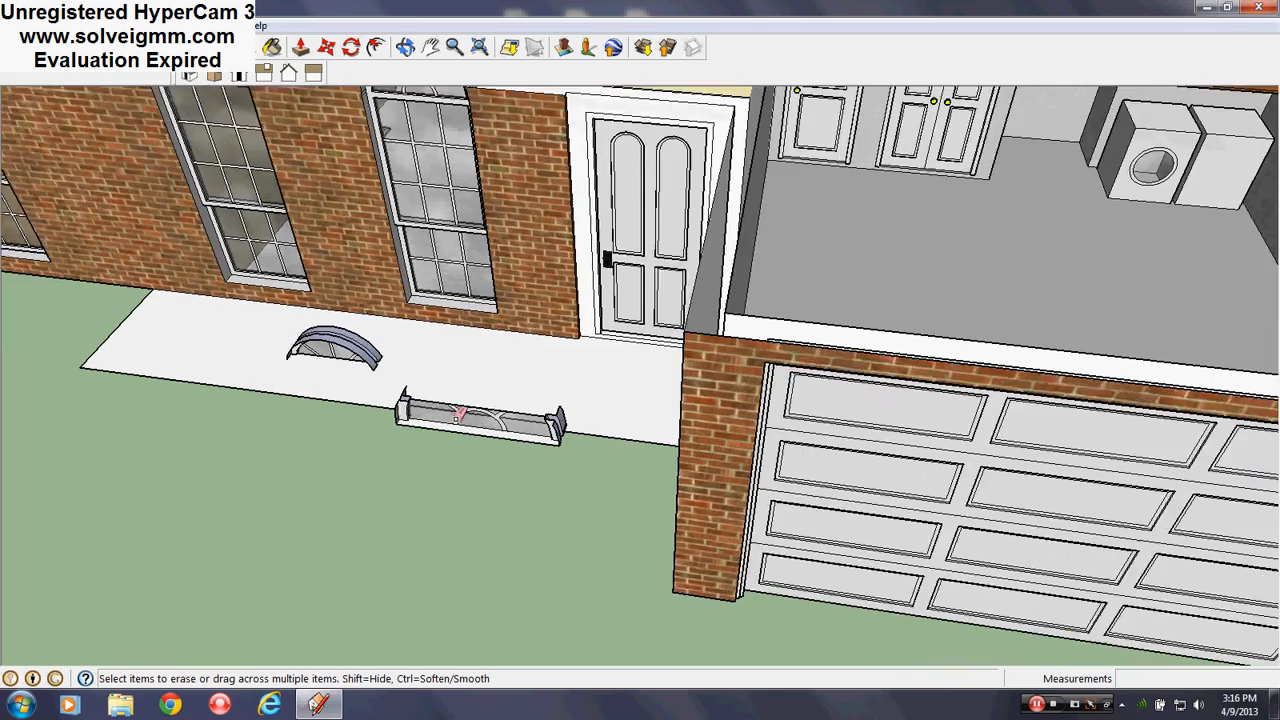
pyautogui.moveTo(447, 414); pyautogui.dragTo(574, 410, button='middle')
pyautogui.scroll(-4, 575, 410)
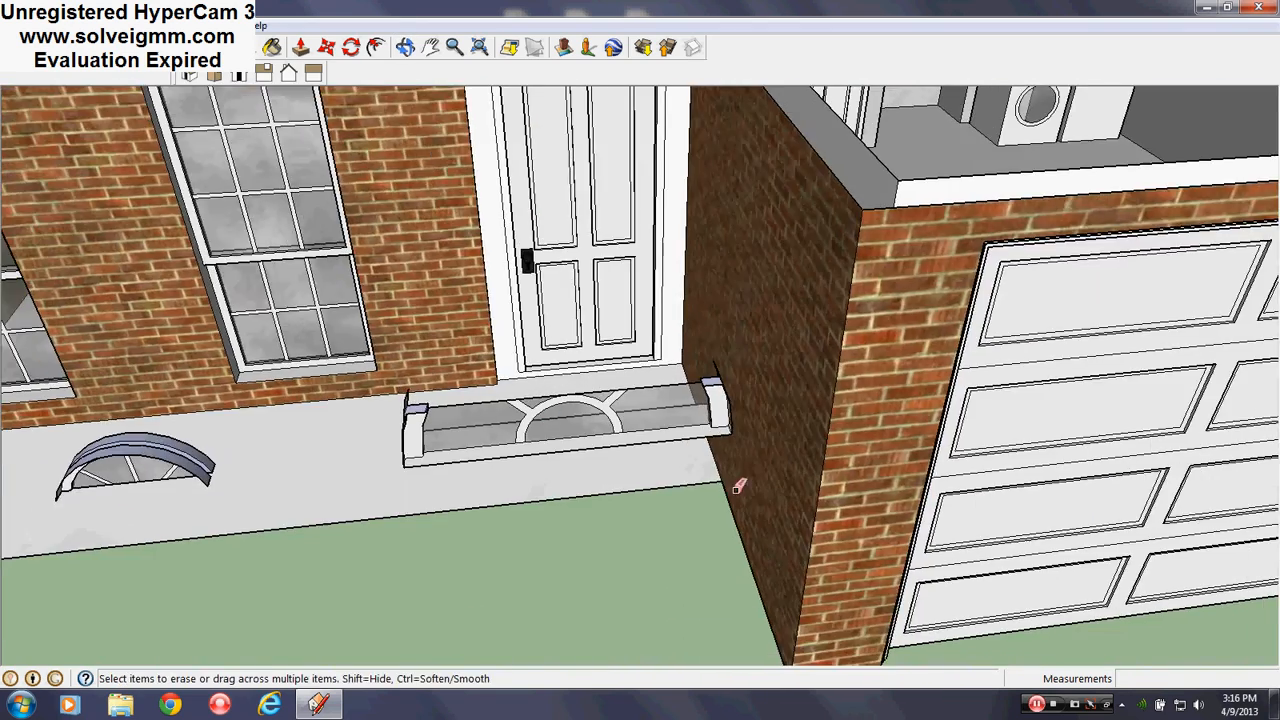
pyautogui.scroll(-4, 880, 504)
pyautogui.moveTo(880, 504); pyautogui.dragTo(738, 496, button='middle')
pyautogui.scroll(1, 765, 486)
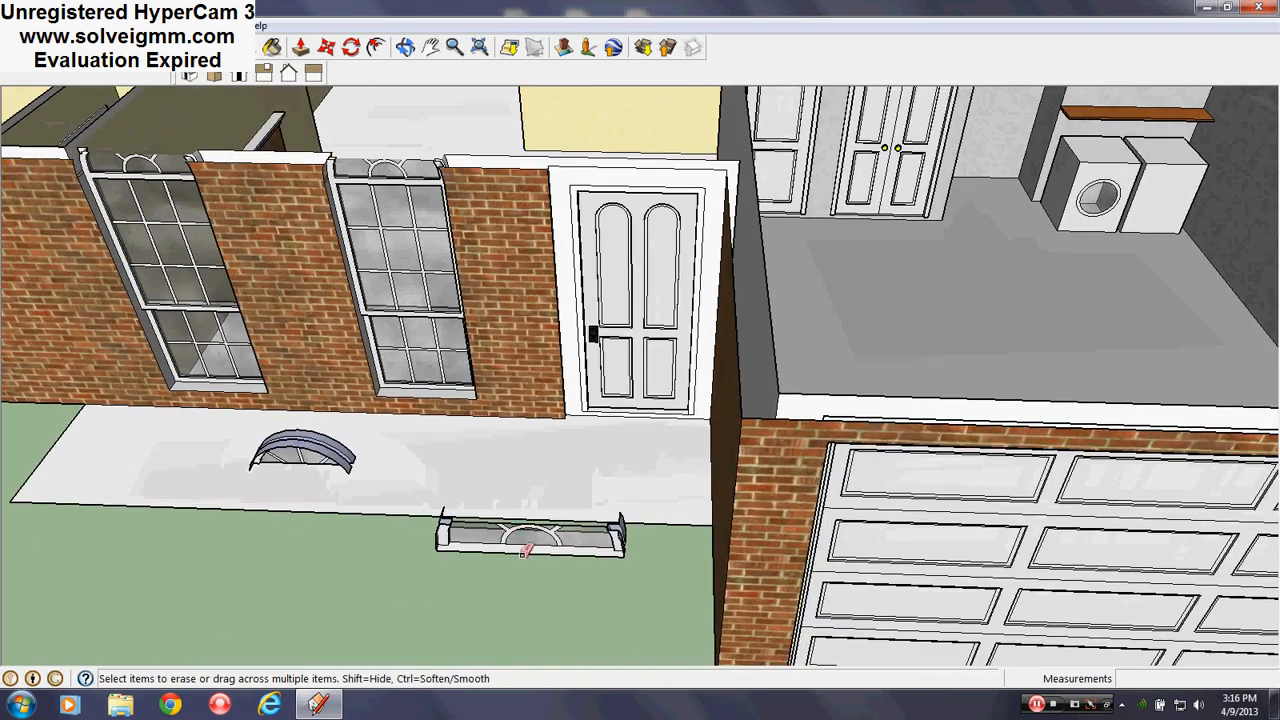
pyautogui.rightClick(538, 538)
pyautogui.click(565, 446)
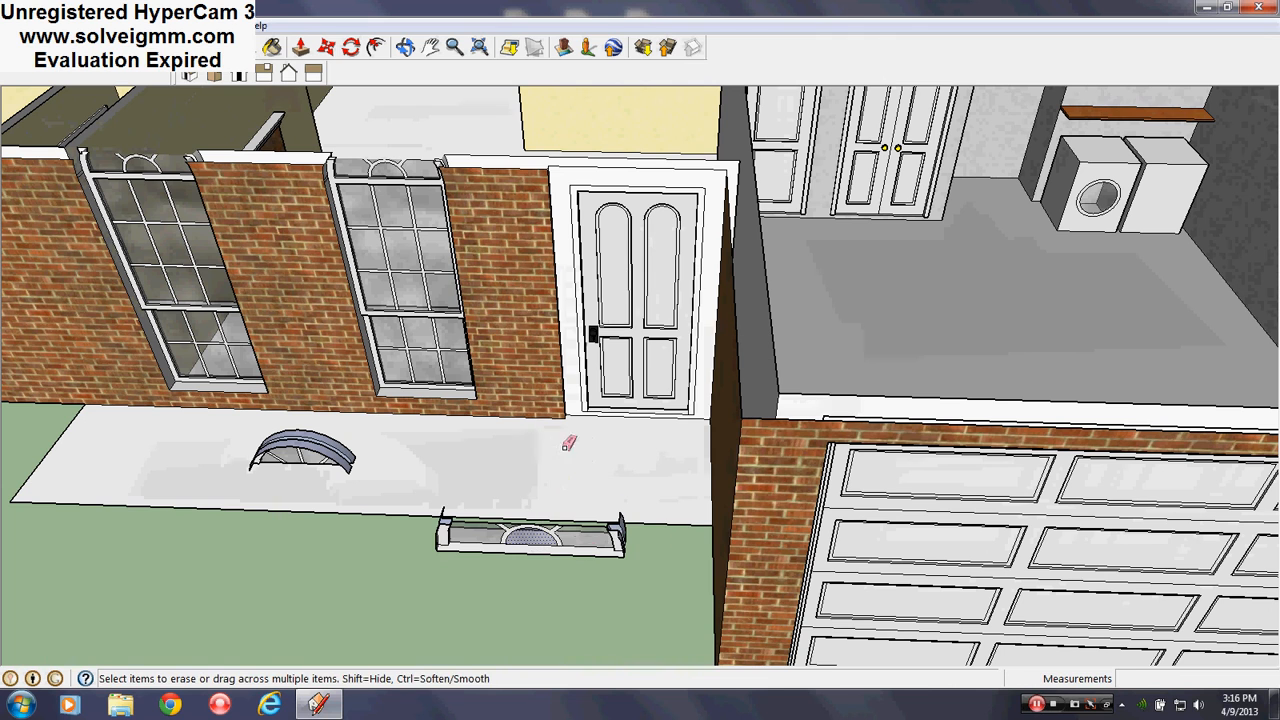
pyautogui.rightClick(569, 546)
# Select all geometry connected to the transom and try moving it, then cancel and clear the selection
pyautogui.moveTo(630, 614)
pyautogui.click(786, 636)
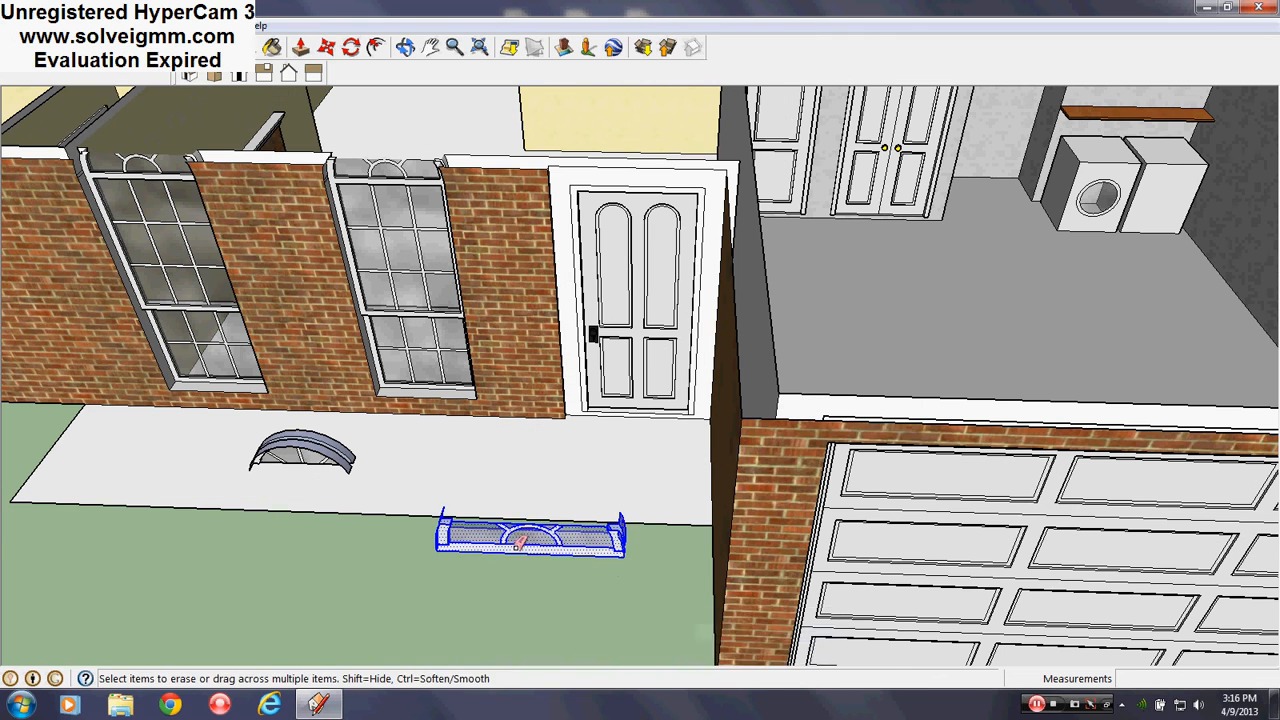
pyautogui.scroll(3, 530, 530)
pyautogui.moveTo(530, 530); pyautogui.dragTo(458, 81, button='middle')
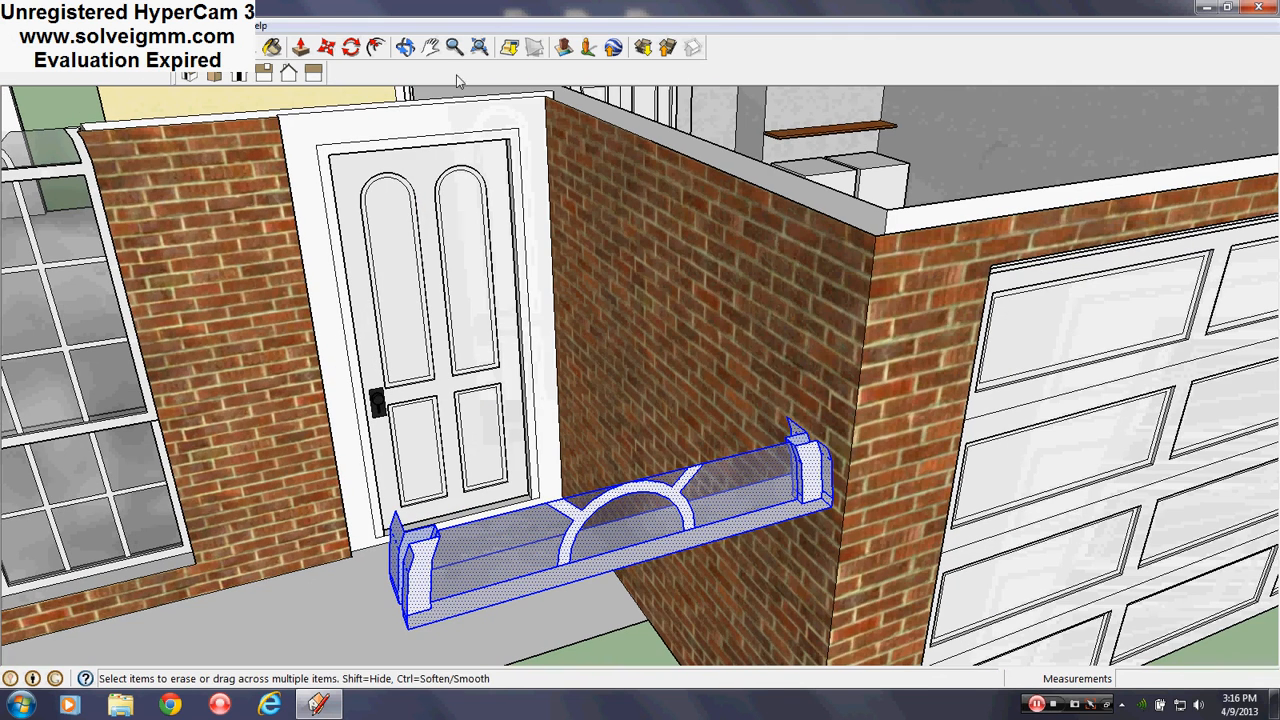
pyautogui.click(327, 48)
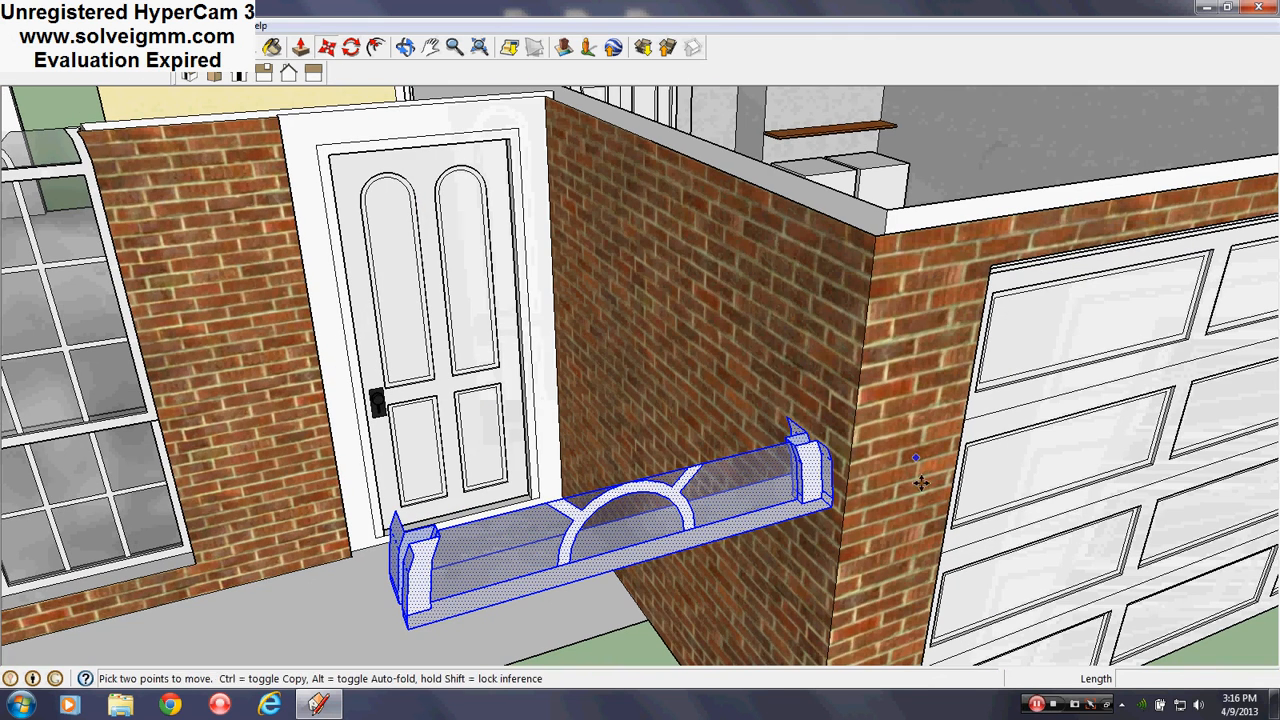
pyautogui.click(831, 511)
pyautogui.scroll(3, 486, 103)
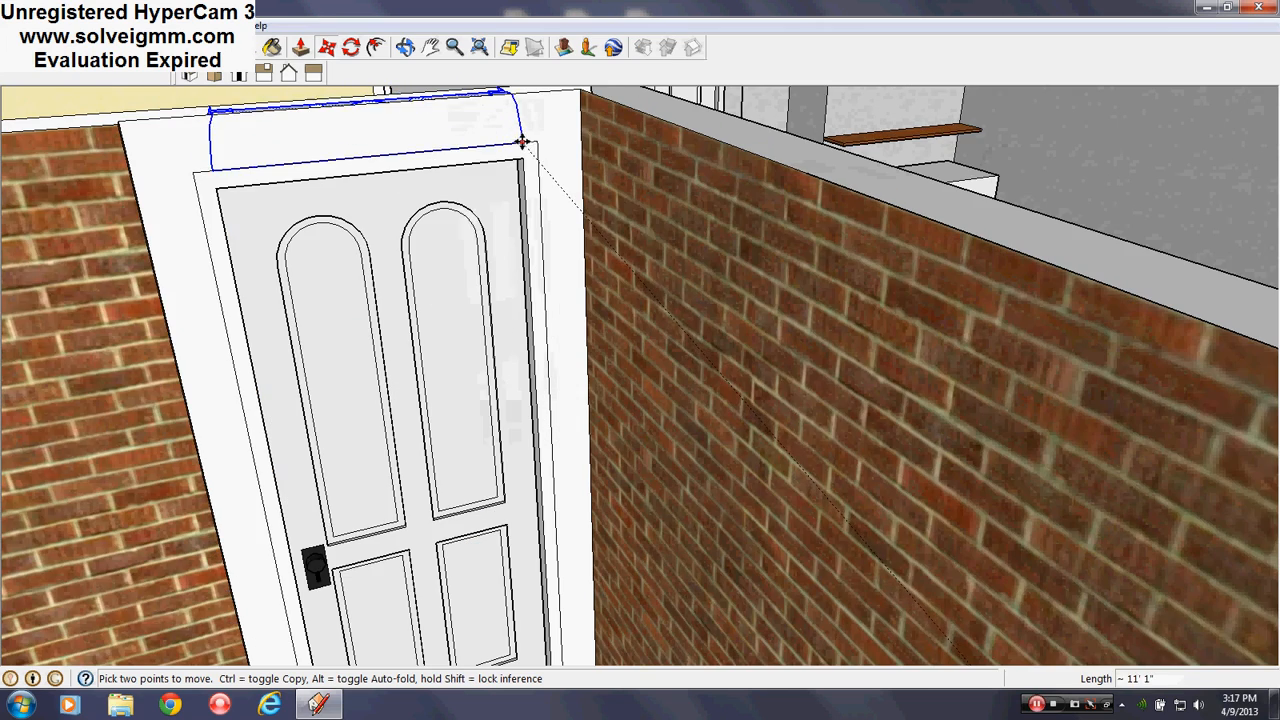
pyautogui.press('Escape')
pyautogui.scroll(-5, 520, 140)
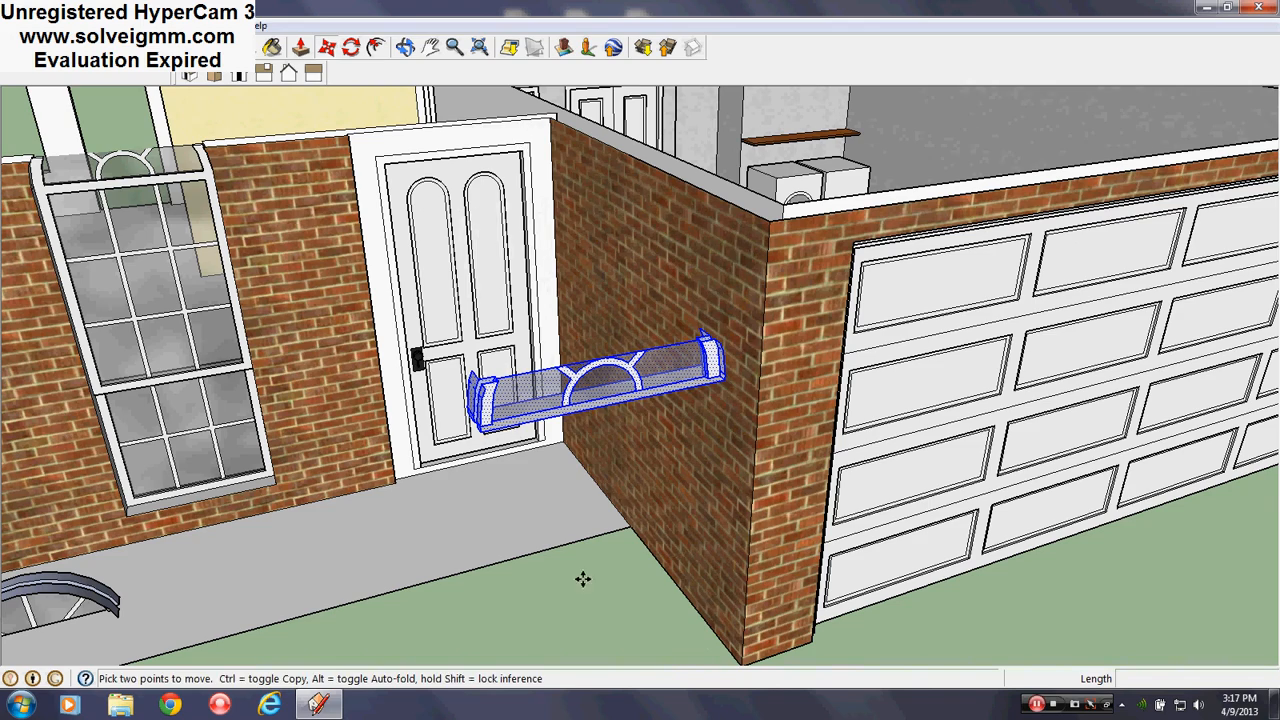
pyautogui.moveTo(583, 579); pyautogui.dragTo(758, 615, button='middle')
pyautogui.press('Escape')
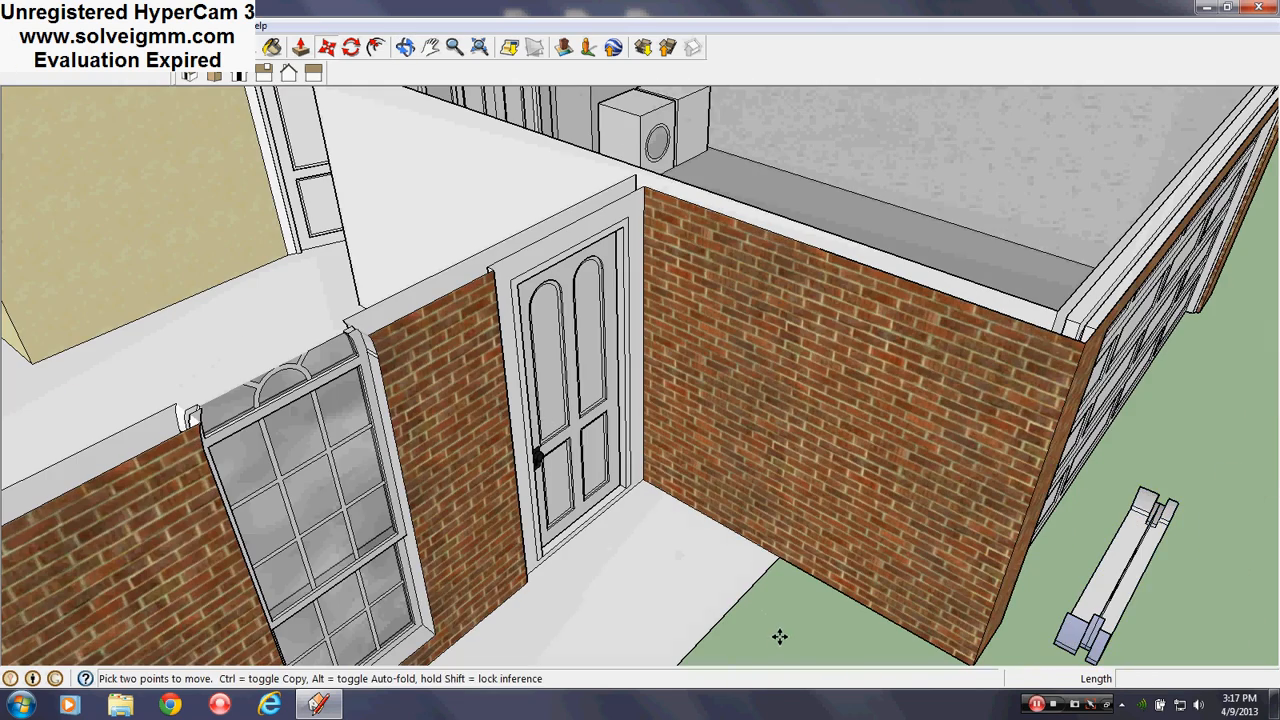
# Start a line at the door frame corner while orbiting around the door top
pyautogui.click(88, 47)
pyautogui.scroll(4, 523, 221)
pyautogui.moveTo(523, 221)
pyautogui.mouseDown(button='middle')
pyautogui.moveTo(377, 171)
pyautogui.moveTo(401, 199)
pyautogui.mouseUp(button='middle')
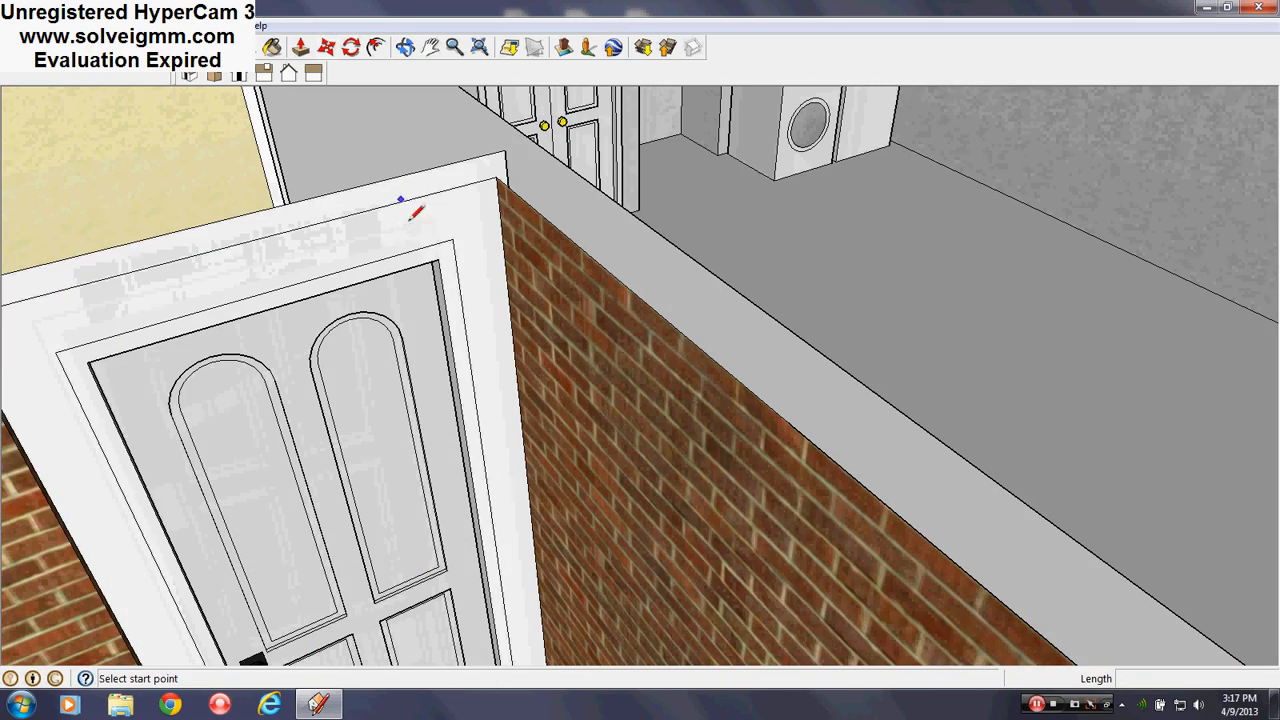
pyautogui.click(437, 260)
pyautogui.scroll(-5, 526, 166)
pyautogui.moveTo(538, 270); pyautogui.dragTo(520, 236, button='middle')
# Reselect the connected transom and move it by its corner onto the door-frame top
pyautogui.rightClick(643, 423)
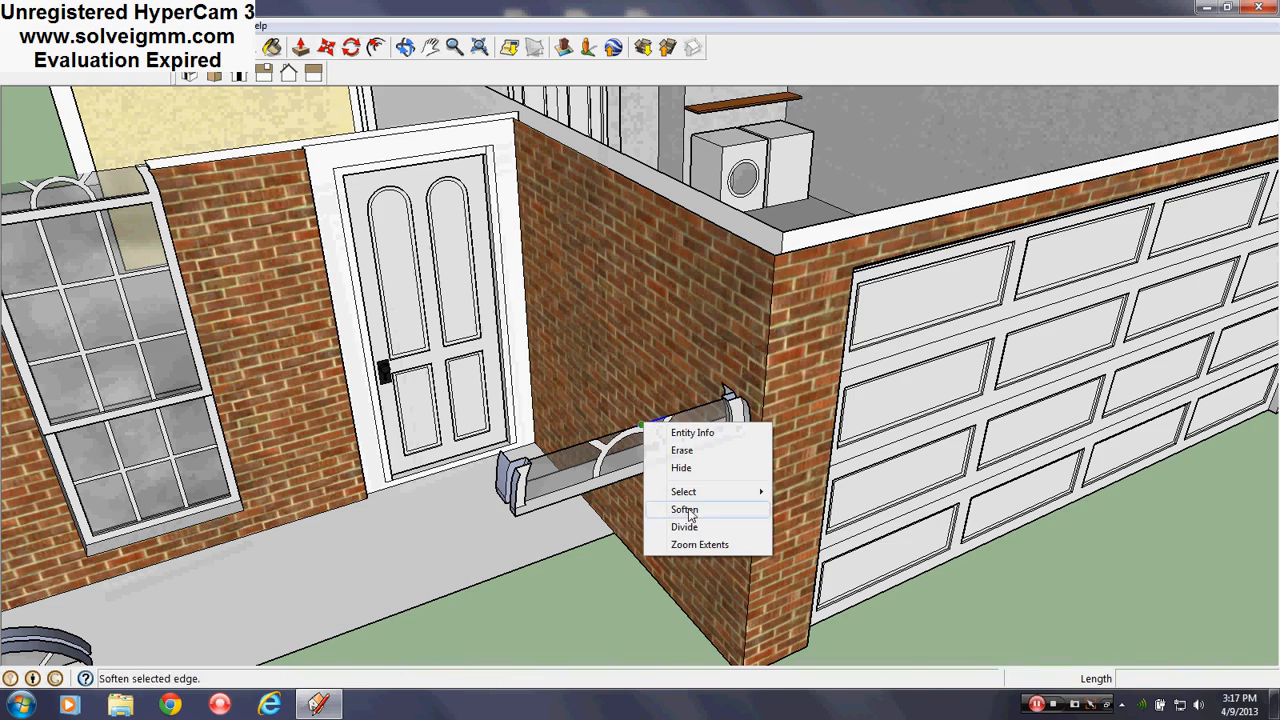
pyautogui.click(840, 511)
pyautogui.scroll(3, 731, 440)
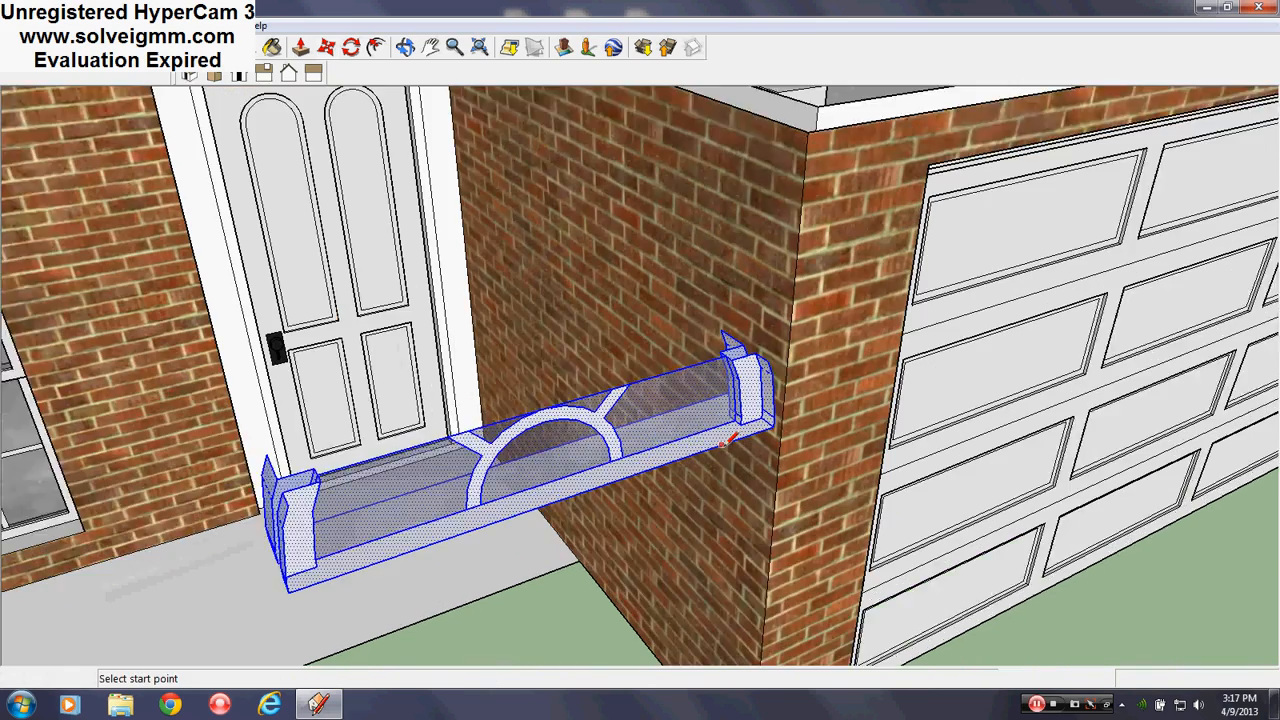
pyautogui.moveTo(731, 440); pyautogui.dragTo(691, 423, button='middle')
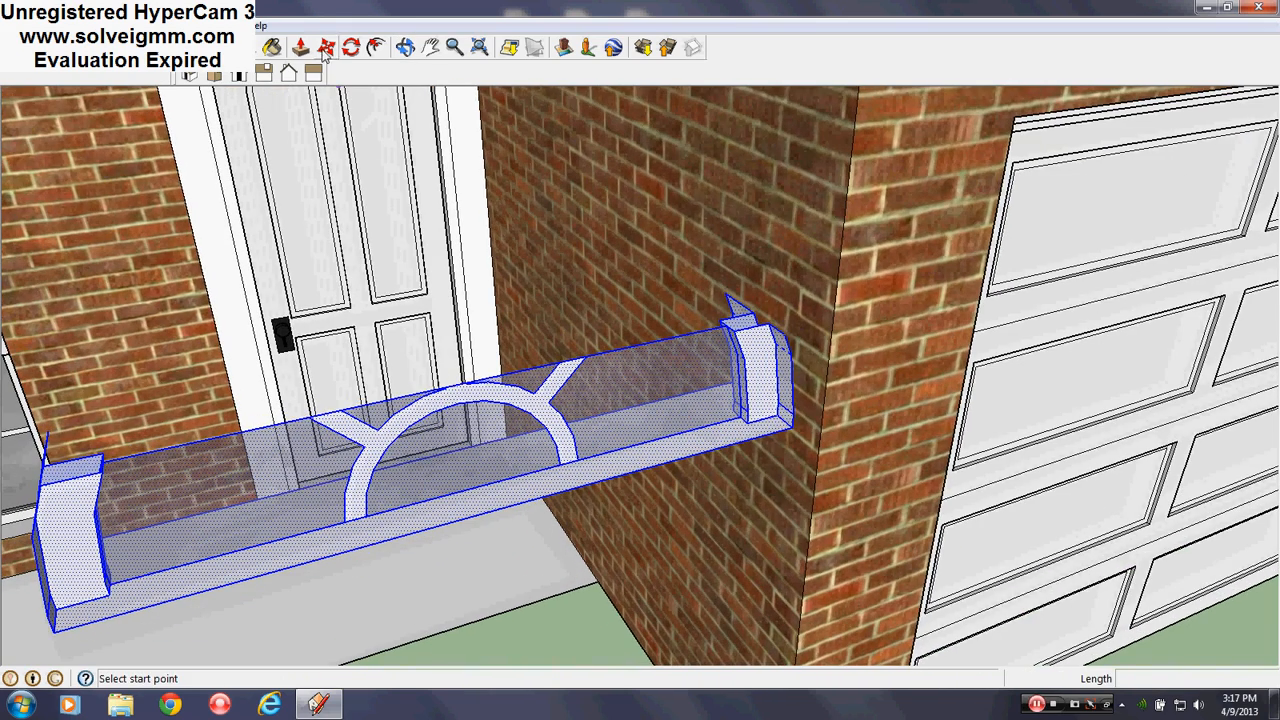
pyautogui.click(326, 48)
pyautogui.click(790, 429)
pyautogui.scroll(-5, 971, 540)
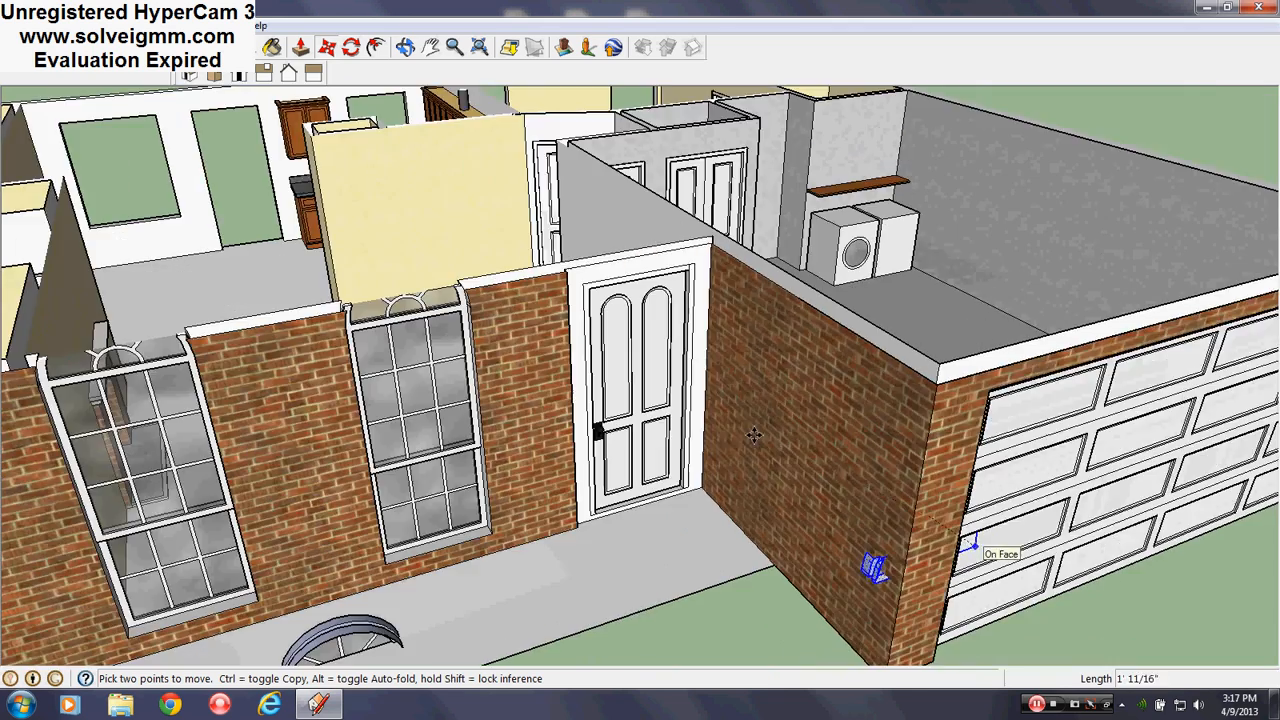
pyautogui.scroll(4, 583, 208)
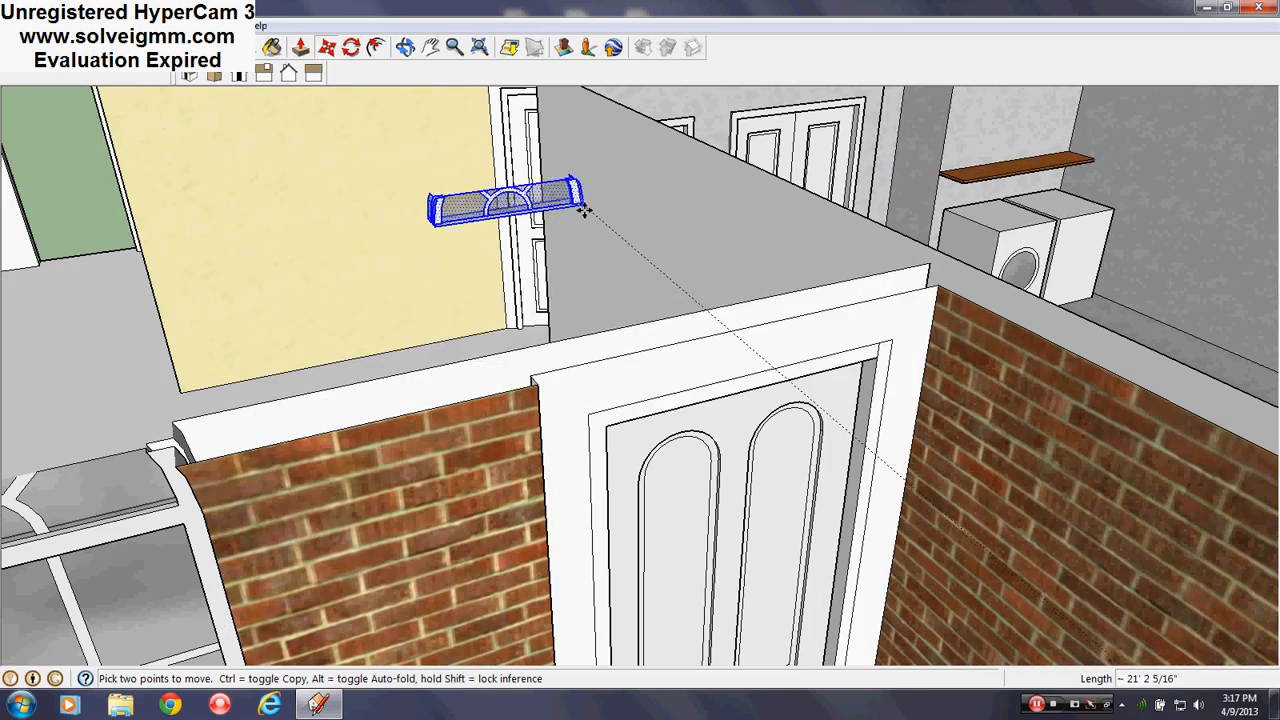
pyautogui.click(879, 343)
pyautogui.moveTo(720, 354); pyautogui.dragTo(574, 362, button='middle')
pyautogui.press('e')
pyautogui.scroll(2, 885, 415)
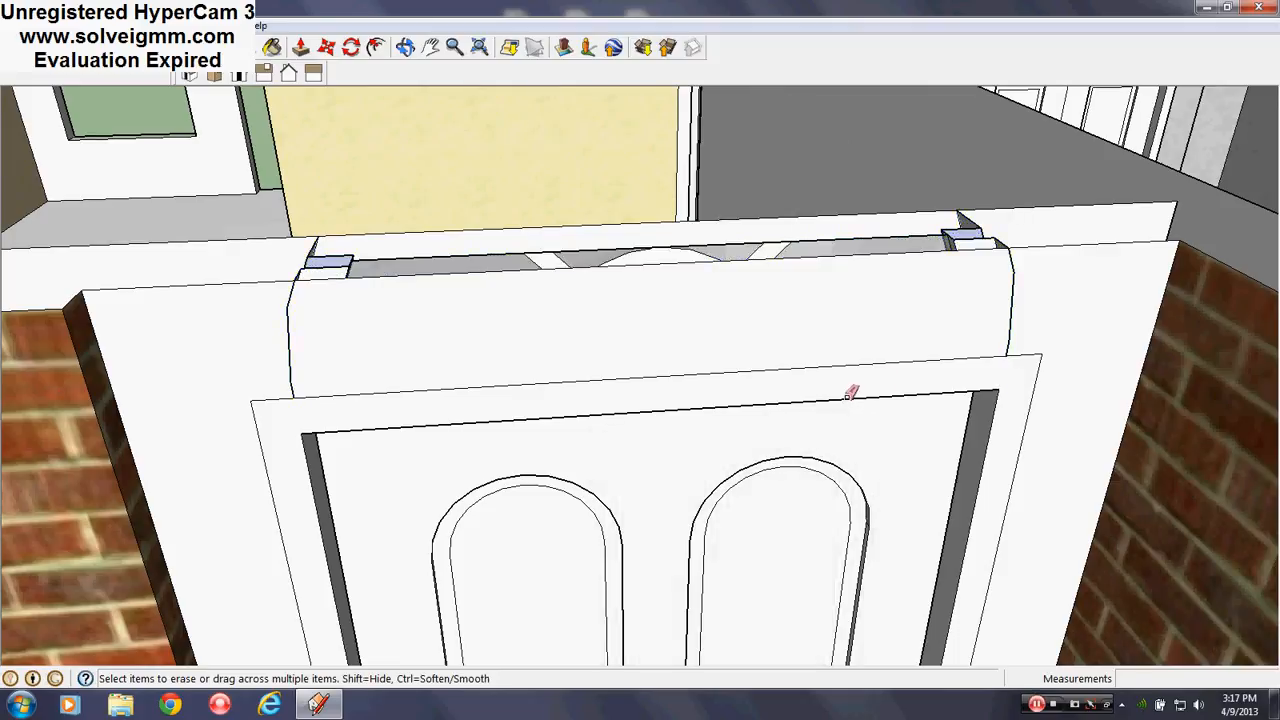
# Erase the wall face above the door, redraw the transom's left edge, and erase the refilled face
pyautogui.moveTo(849, 394)
pyautogui.mouseDown(button='middle')
pyautogui.moveTo(720, 371)
pyautogui.moveTo(440, 240)
pyautogui.mouseUp(button='middle')
pyautogui.press('l')
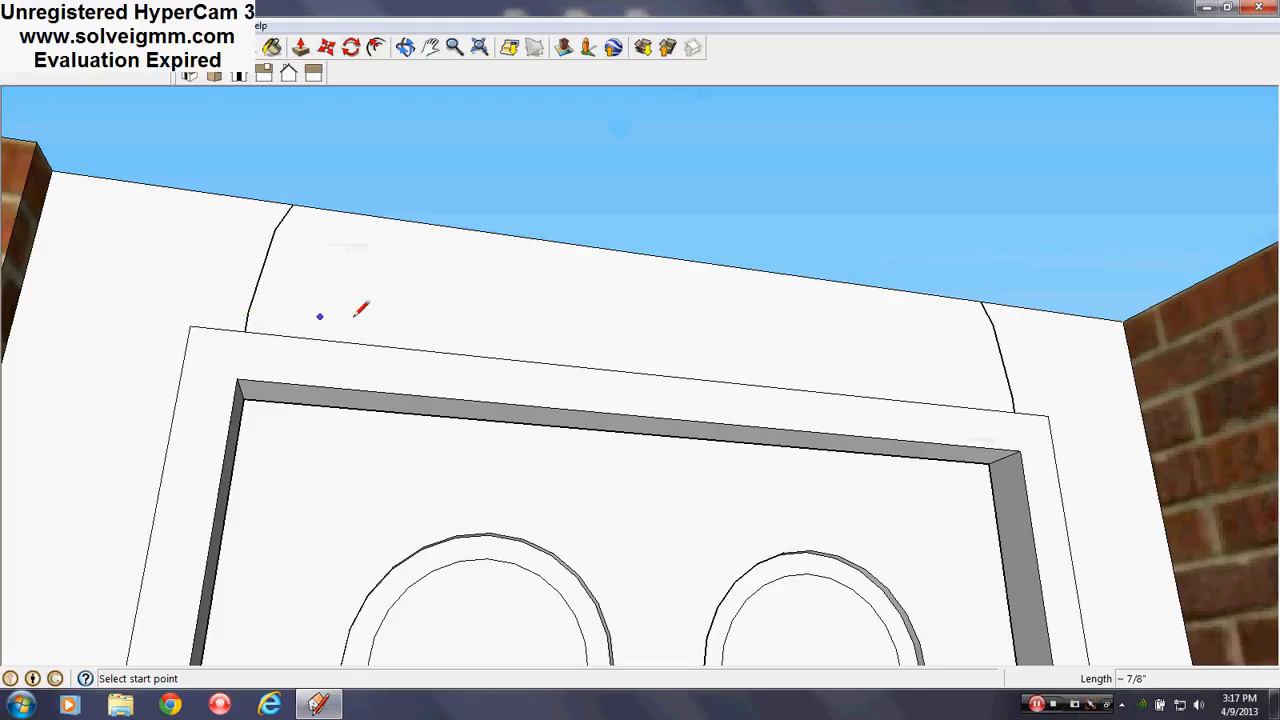
pyautogui.rightClick(382, 290)
pyautogui.click(415, 314)
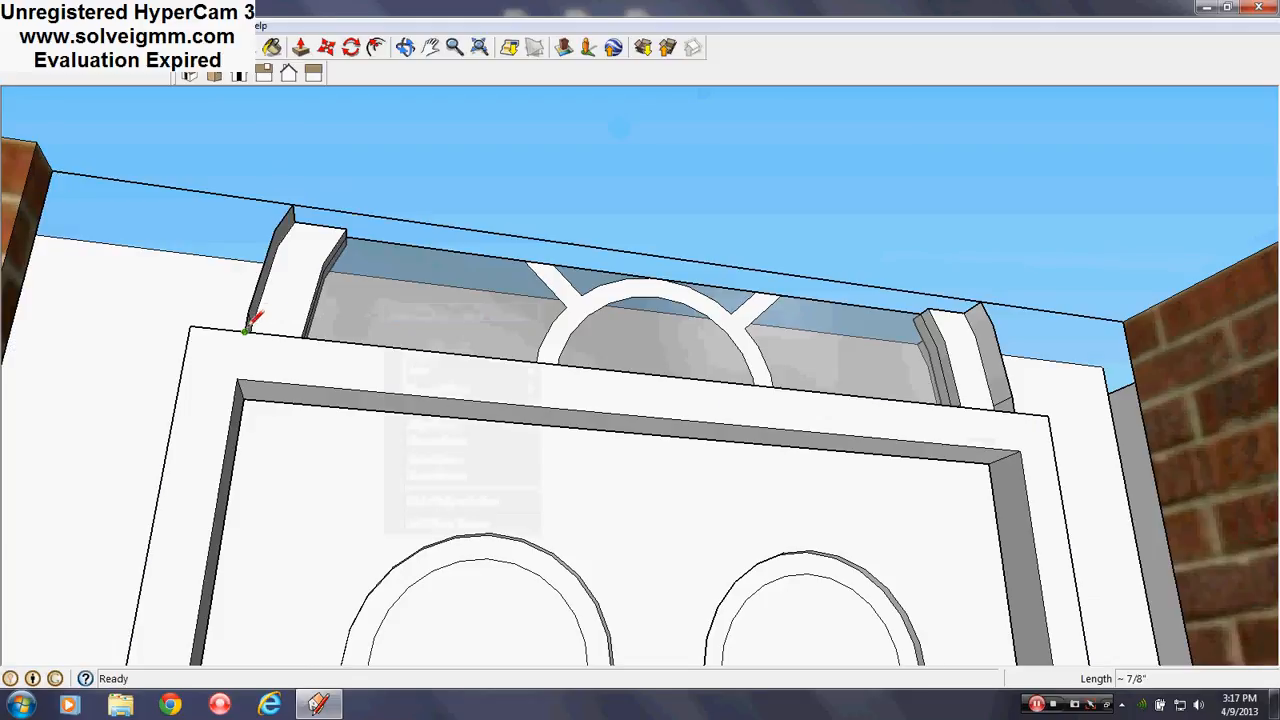
pyautogui.click(245, 331)
pyautogui.click(248, 312)
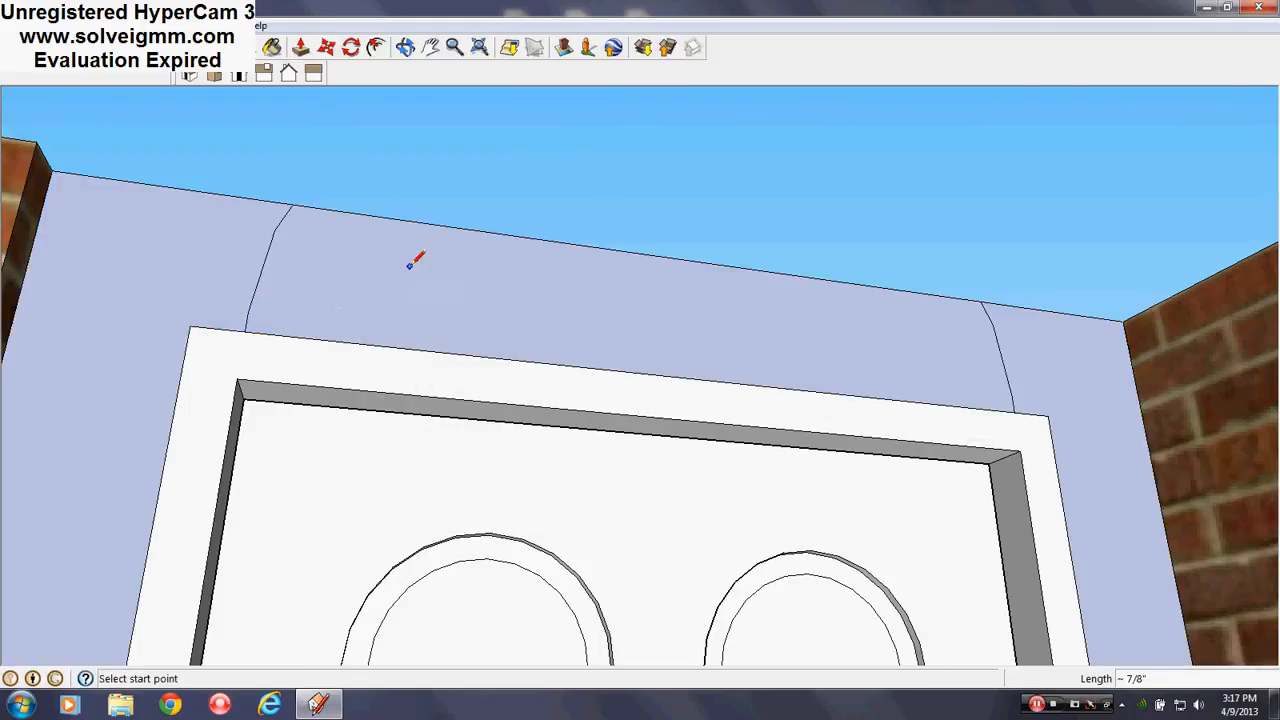
pyautogui.rightClick(410, 266)
pyautogui.click(444, 297)
# Erase the remaining face over the door's transom and view the door from outside
pyautogui.moveTo(860, 424)
pyautogui.mouseDown(button='middle')
pyautogui.moveTo(844, 541)
pyautogui.moveTo(760, 351)
pyautogui.moveTo(640, 383)
pyautogui.moveTo(1140, 523)
pyautogui.moveTo(1228, 506)
pyautogui.mouseUp(button='middle')
pyautogui.scroll(-3, 844, 541)
pyautogui.scroll(-4, 640, 383)
pyautogui.scroll(3, 911, 177)
pyautogui.scroll(3, 700, 348)
pyautogui.moveTo(911, 177)
pyautogui.keyDown('shift'); pyautogui.mouseDown(button='middle')
pyautogui.moveTo(700, 348)
pyautogui.moveTo(894, 251)
pyautogui.moveTo(771, 269)
pyautogui.mouseUp(button='middle'); pyautogui.keyUp('shift')
pyautogui.scroll(2, 700, 348)
pyautogui.rightClick(769, 271)
pyautogui.click(845, 298)
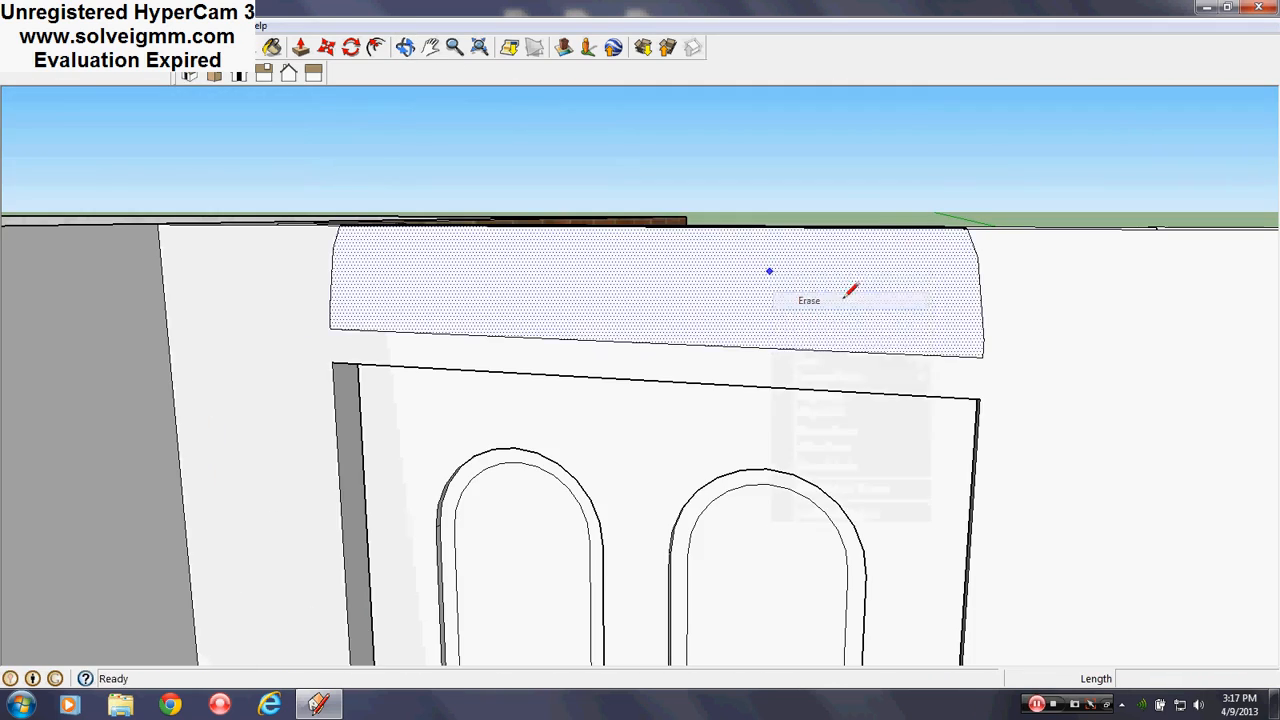
pyautogui.moveTo(845, 298)
pyautogui.mouseDown(button='middle')
pyautogui.moveTo(400, 403)
pyautogui.moveTo(609, 389)
pyautogui.moveTo(511, 320)
pyautogui.moveTo(631, 299)
pyautogui.moveTo(695, 304)
pyautogui.mouseUp(button='middle')
pyautogui.scroll(-4, 609, 389)
pyautogui.scroll(-3, 631, 299)
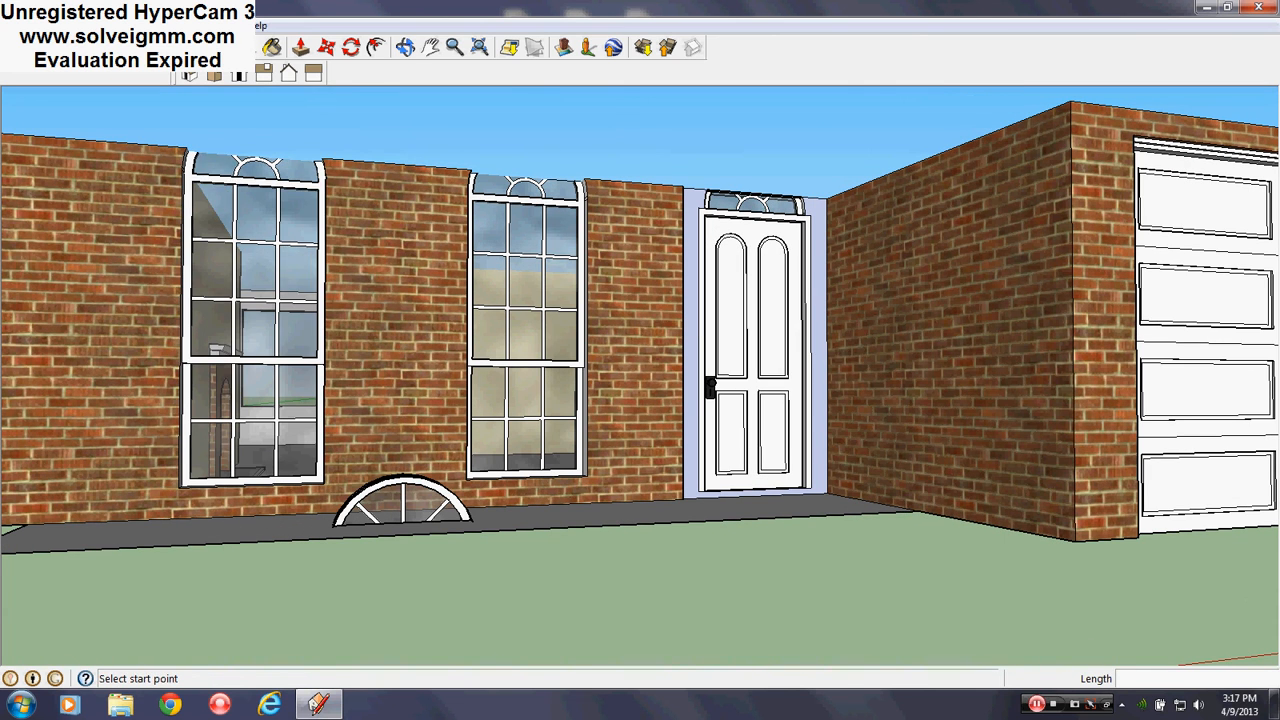
pyautogui.click(222, 25)
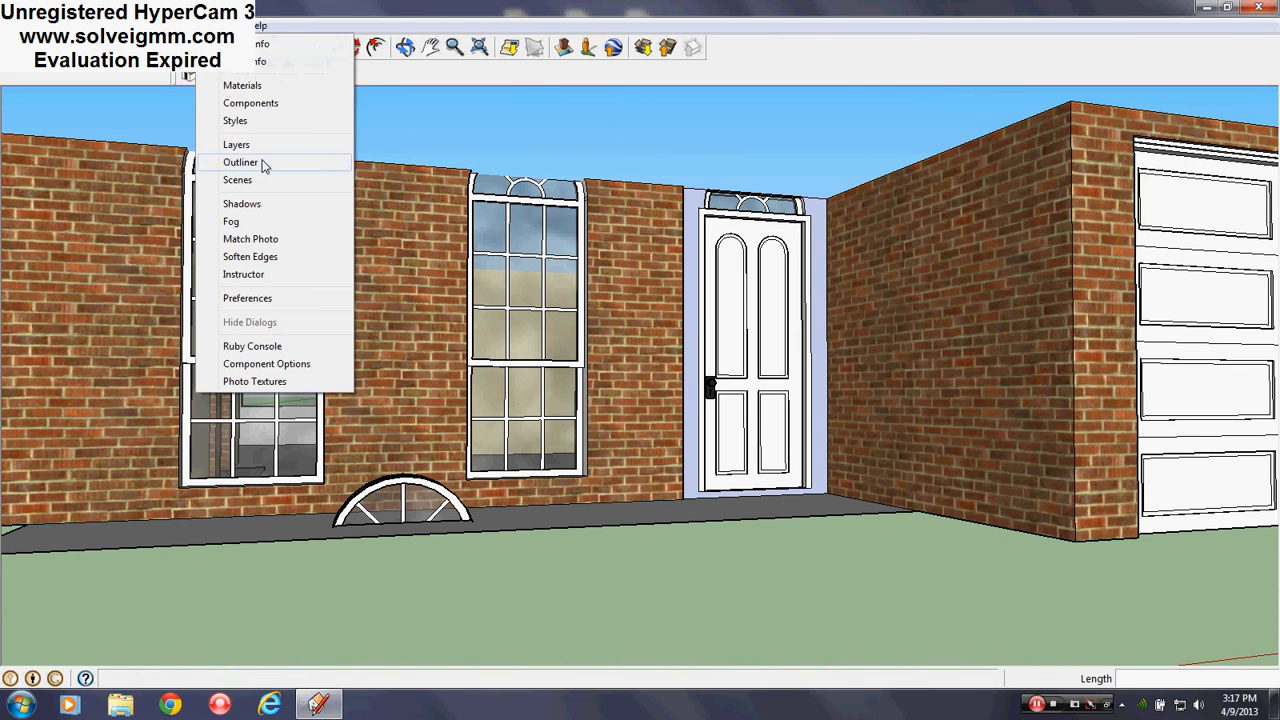
# Assign the arch piece on the walkway to the Roof layer through Entity Info
pyautogui.click(513, 167)
pyautogui.moveTo(413, 523); pyautogui.dragTo(482, 515, button='middle')
pyautogui.rightClick(478, 520)
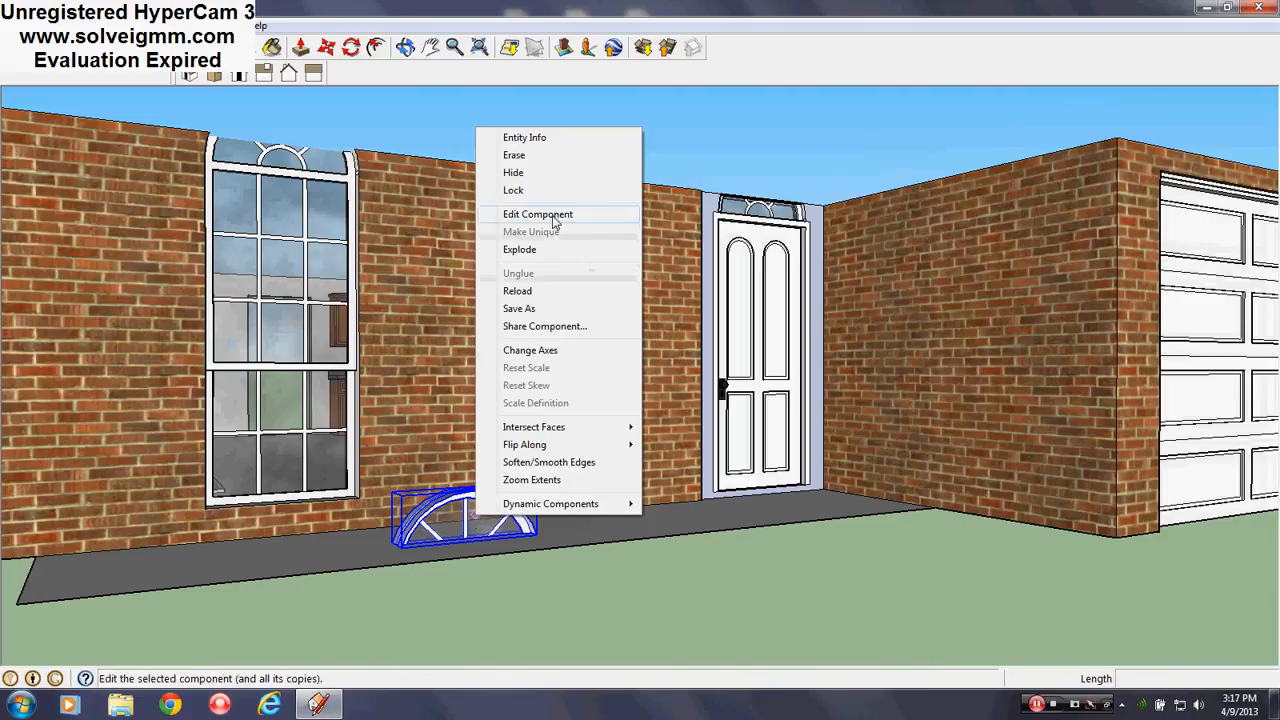
pyautogui.click(527, 137)
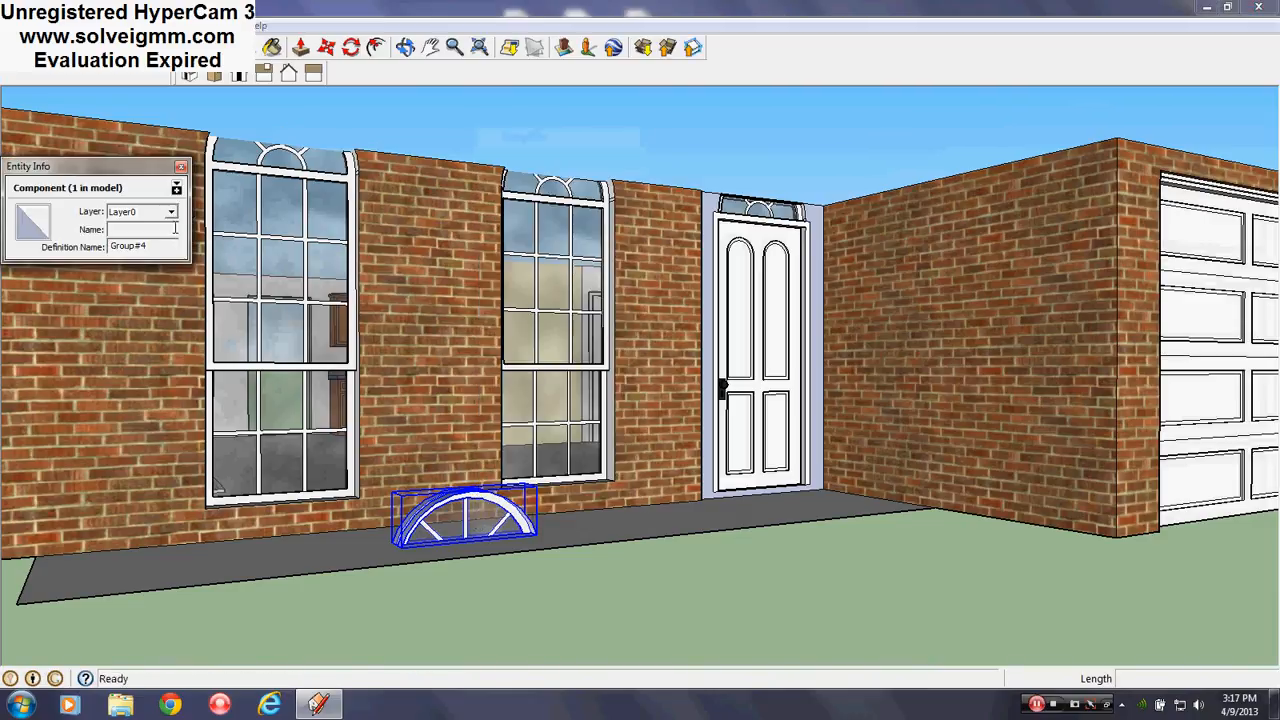
pyautogui.click(172, 213)
pyautogui.click(156, 241)
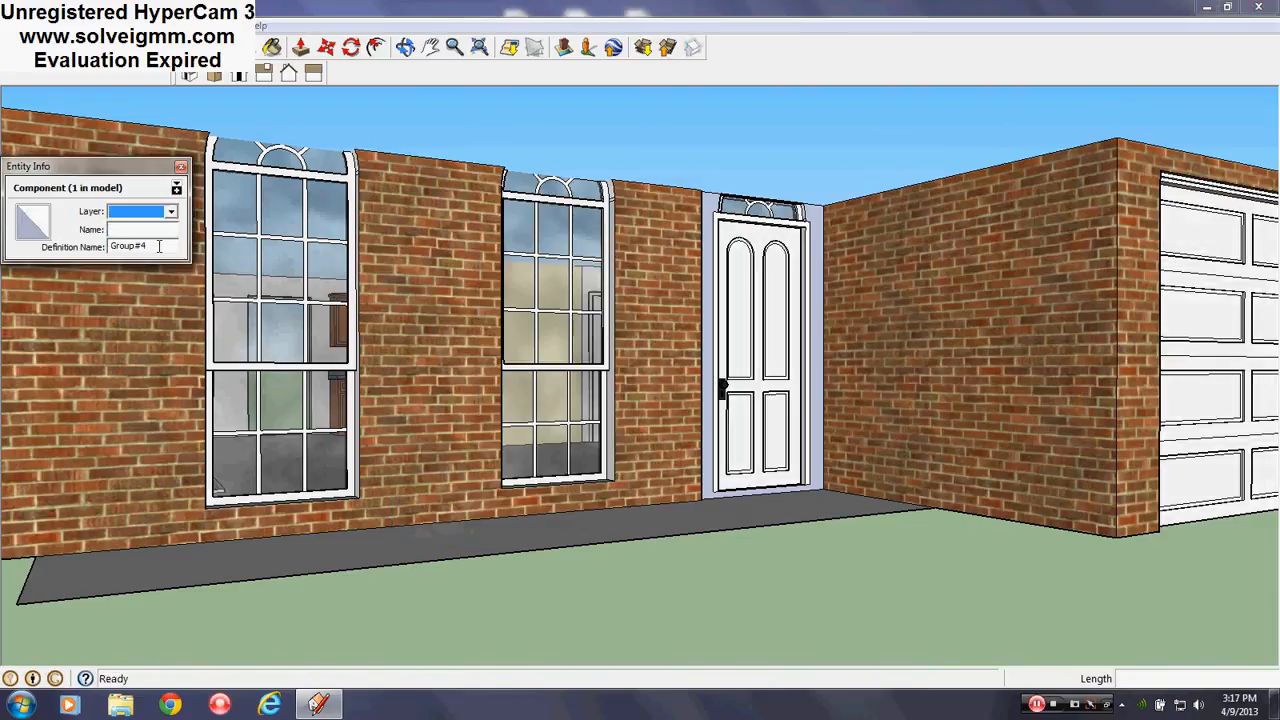
pyautogui.click(181, 167)
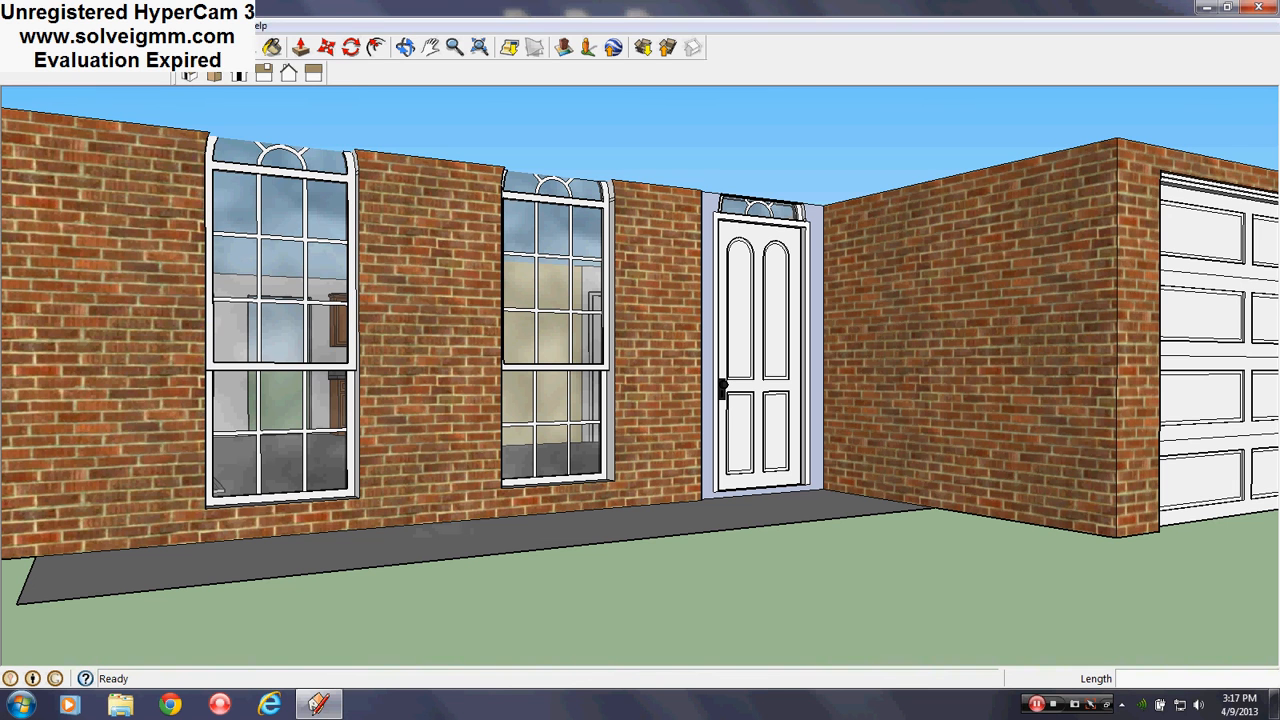
# Make Roof the current, visible layer in the Layers panel
pyautogui.click(215, 25)
pyautogui.click(300, 145)
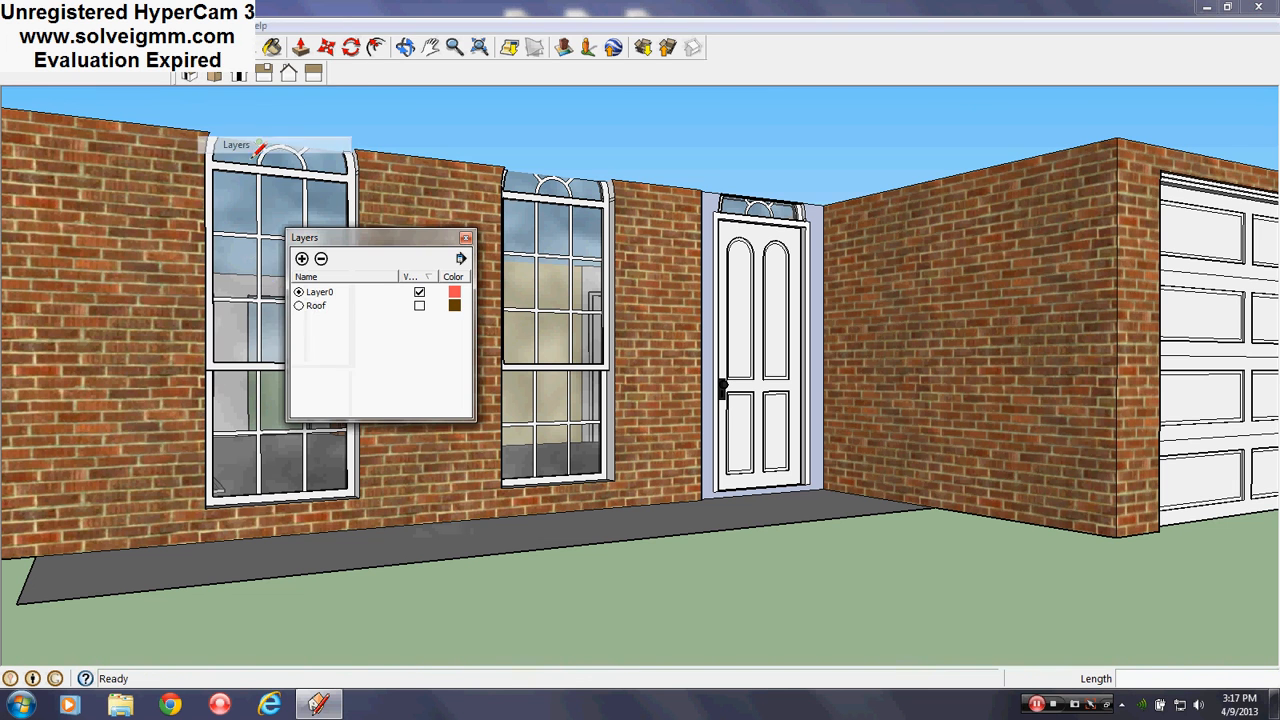
pyautogui.click(299, 306)
# Pick up the arch component by its lower-right corner with Move
pyautogui.scroll(5, 615, 585)
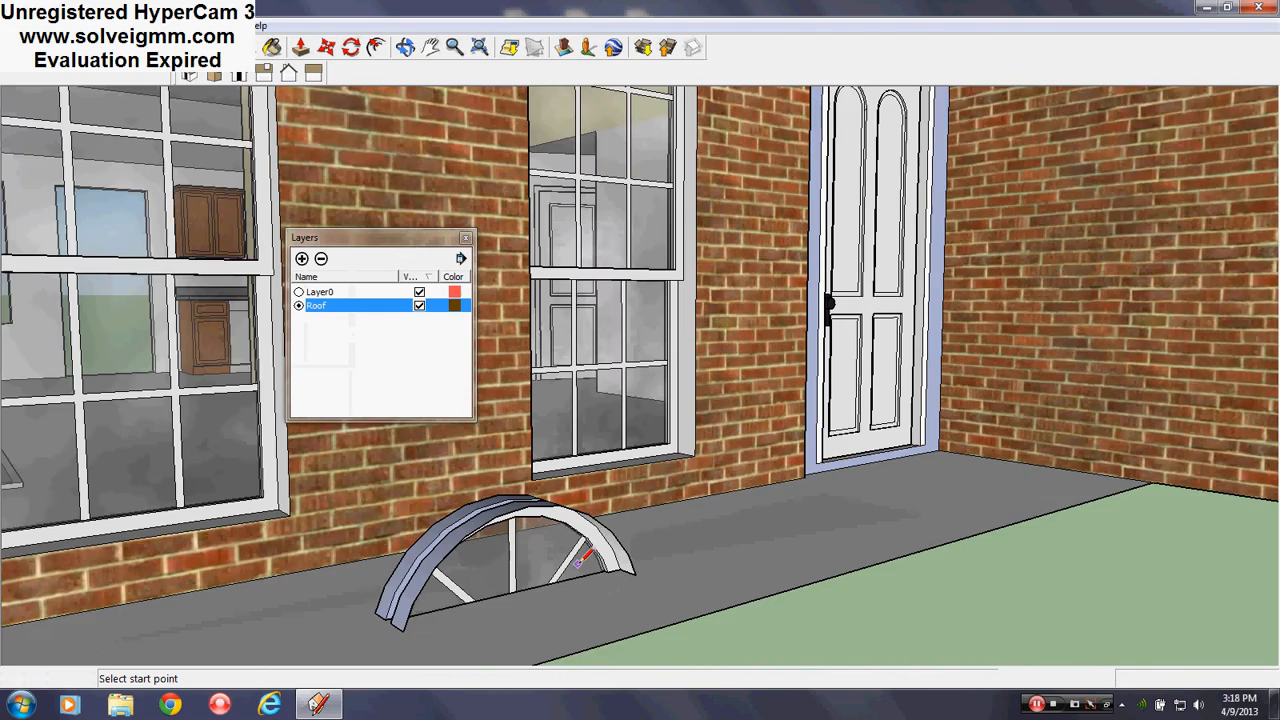
pyautogui.rightClick(575, 560)
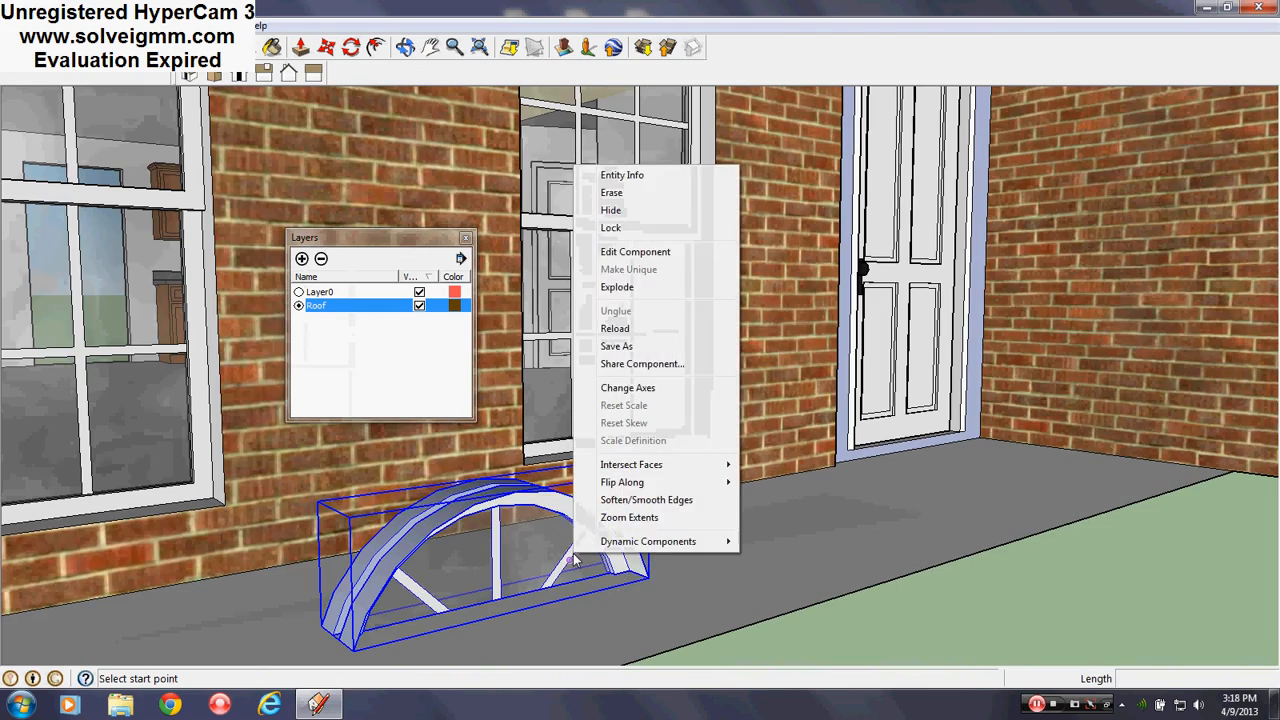
pyautogui.click(328, 50)
pyautogui.scroll(4, 636, 586)
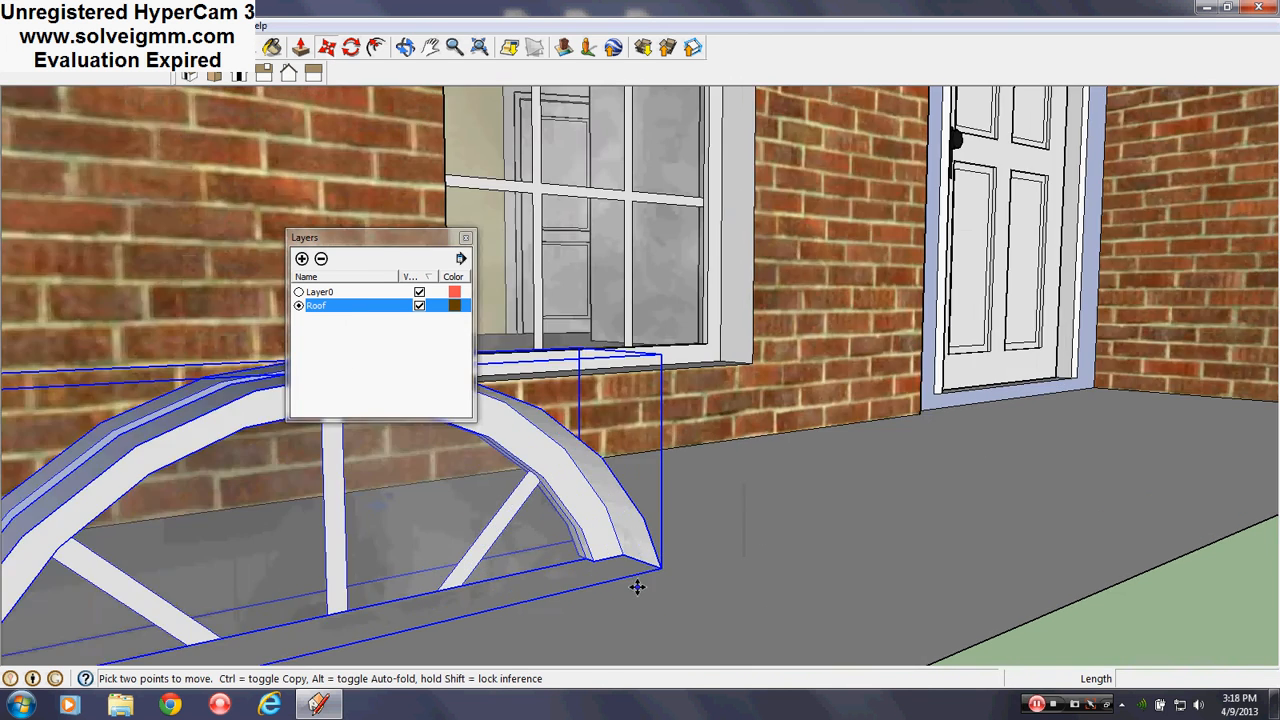
pyautogui.scroll(2, 606, 577)
pyautogui.moveTo(606, 577); pyautogui.dragTo(526, 520, button='middle')
pyautogui.click(935, 509)
pyautogui.scroll(-2, 540, 530)
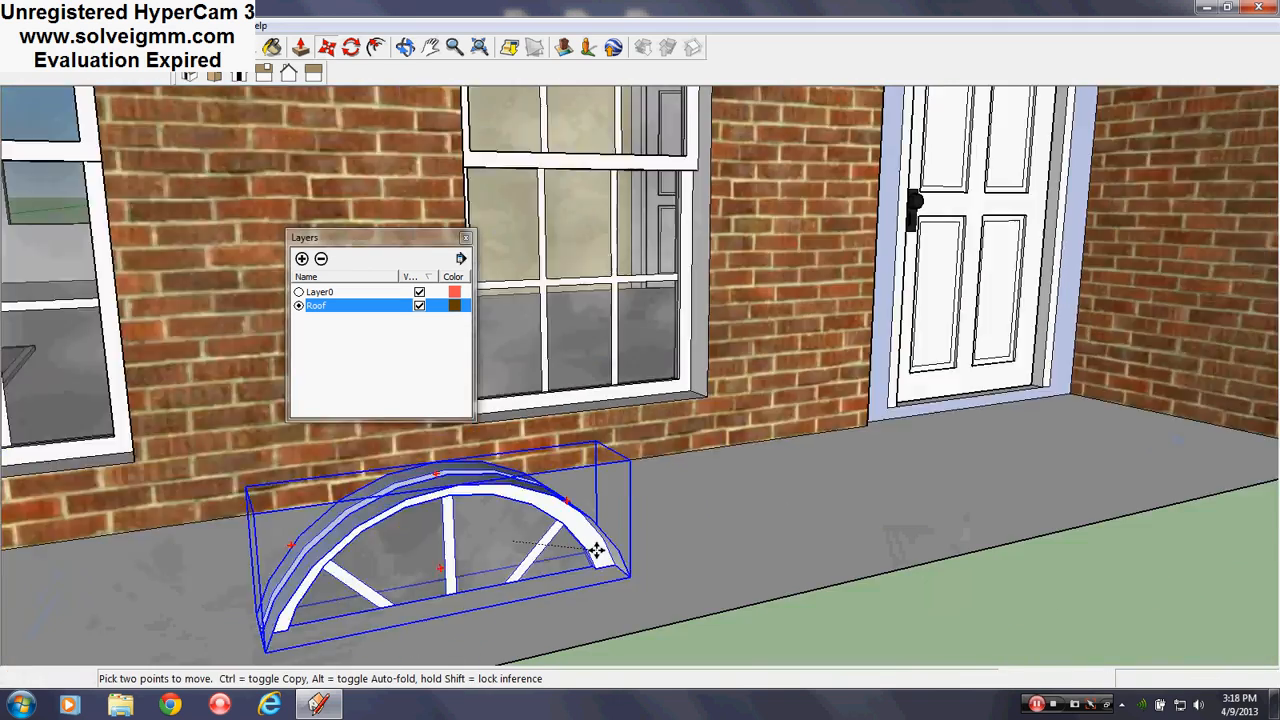
pyautogui.scroll(-5, 595, 546)
pyautogui.scroll(4, 927, 88)
pyautogui.scroll(3, 785, 234)
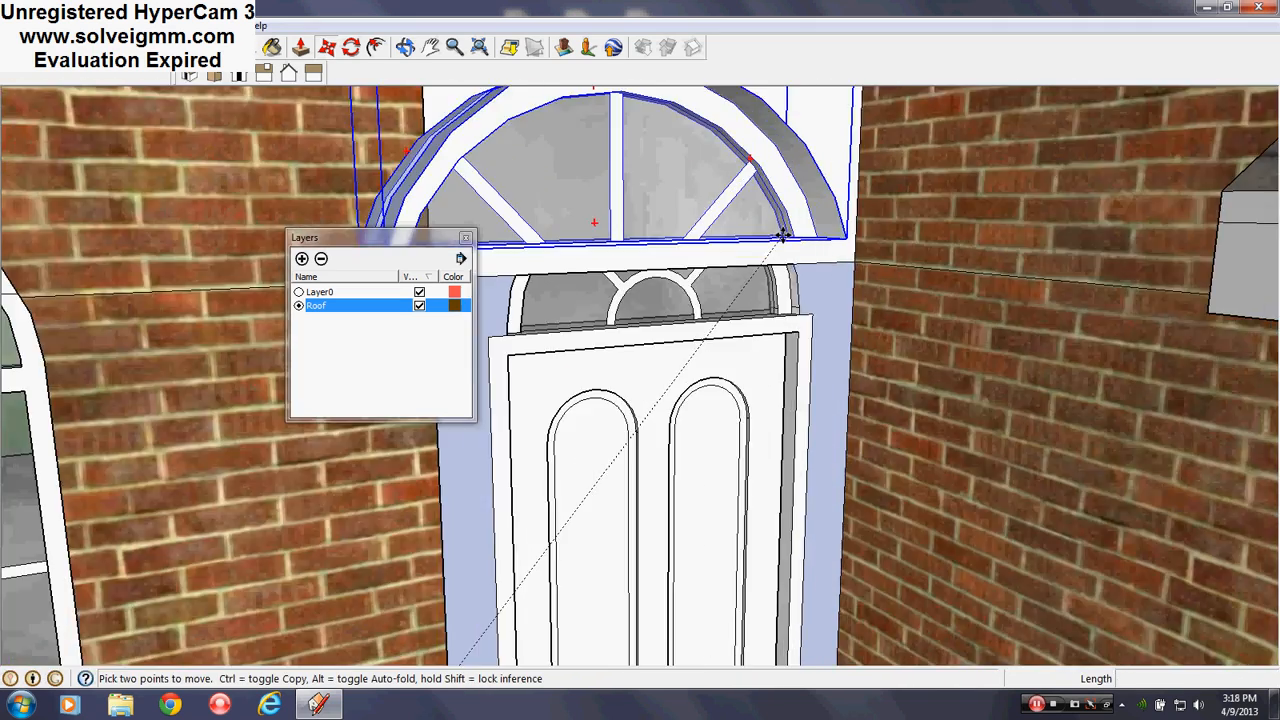
pyautogui.scroll(2, 783, 235)
# Set the arch above the front door's arched transom and enter Edit Component
pyautogui.moveTo(737, 289); pyautogui.dragTo(1180, 286, button='middle')
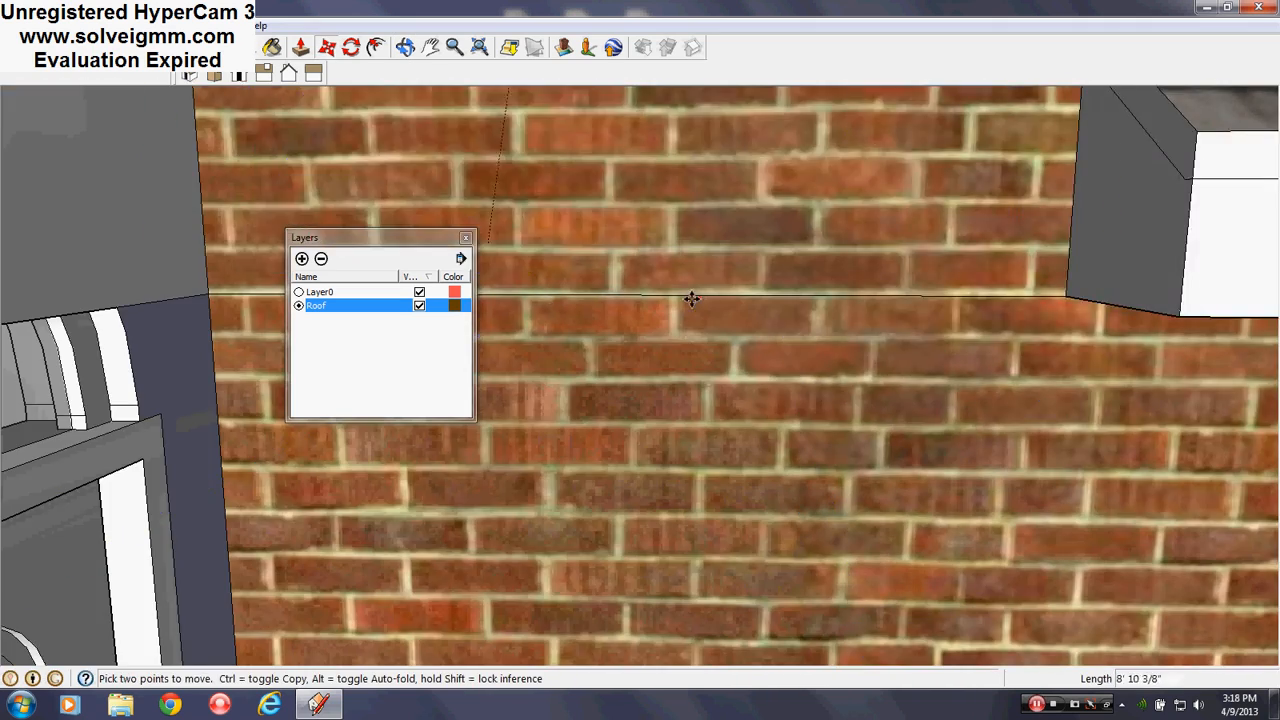
pyautogui.moveTo(730, 345); pyautogui.dragTo(1060, 332, button='middle')
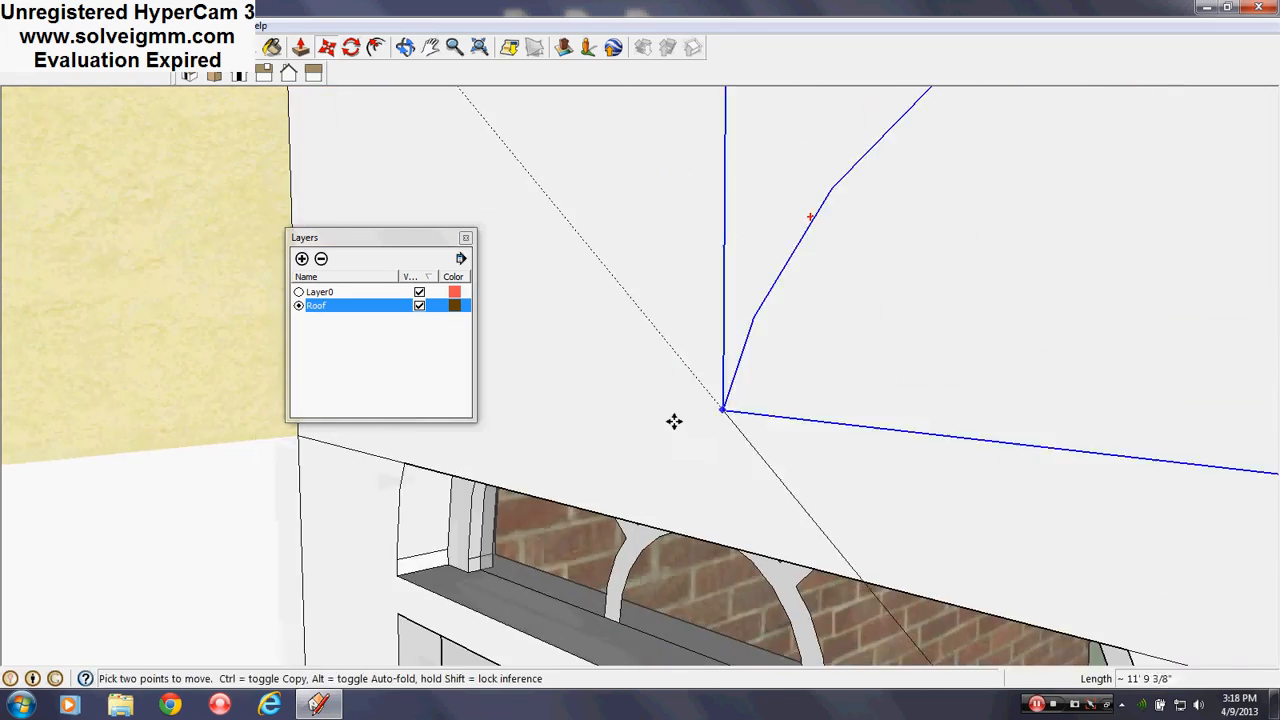
pyautogui.moveTo(674, 421); pyautogui.dragTo(821, 200, button='middle')
pyautogui.scroll(-1, 805, 238)
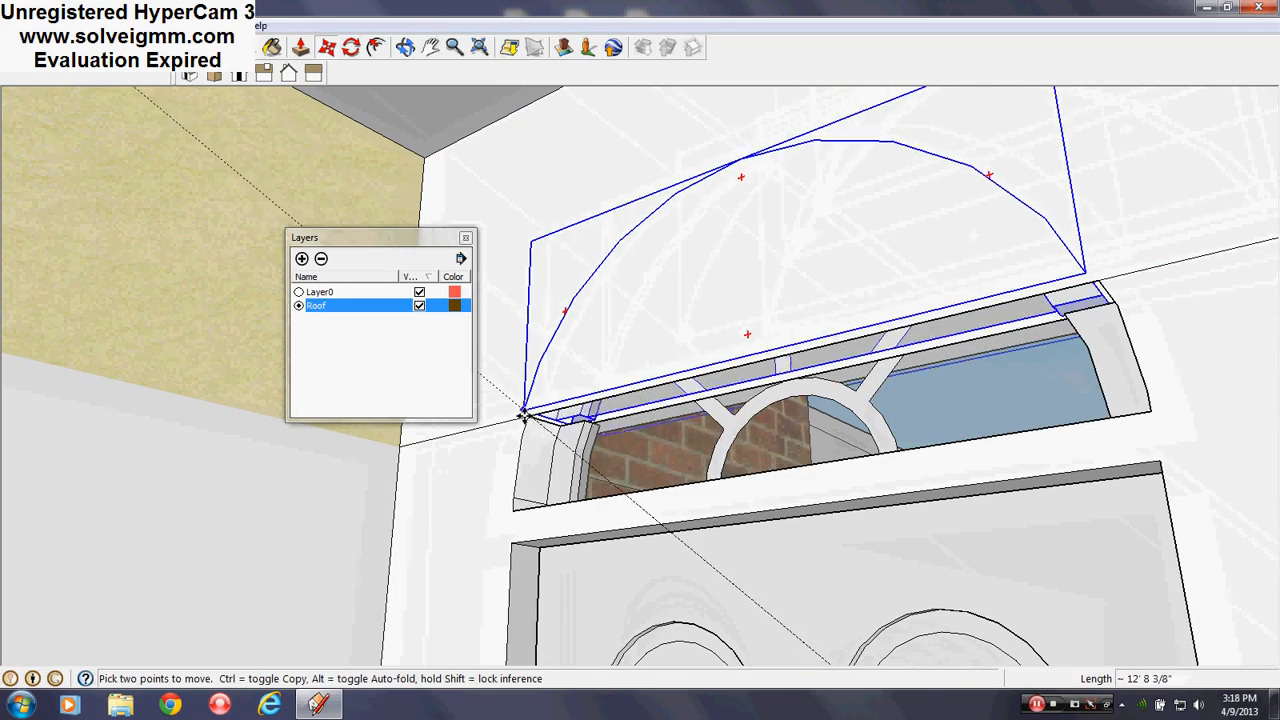
pyautogui.moveTo(874, 266); pyautogui.dragTo(866, 297, button='middle')
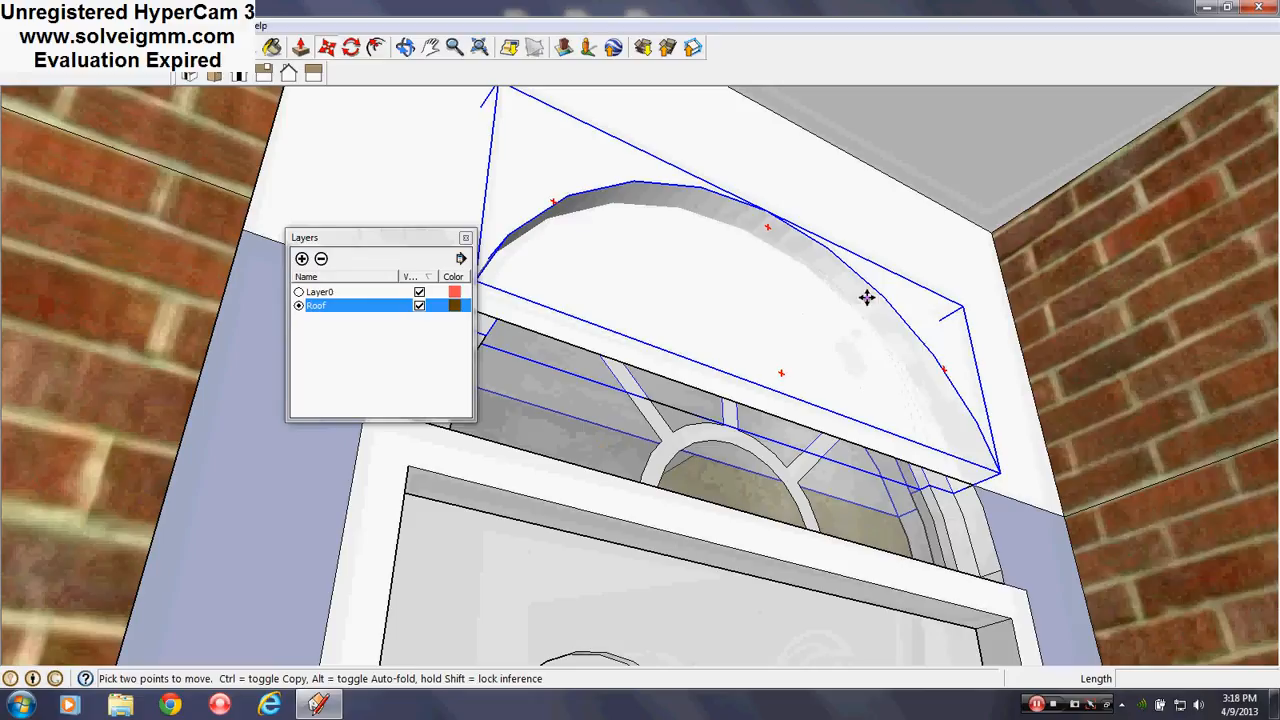
pyautogui.rightClick(866, 297)
pyautogui.click(949, 386)
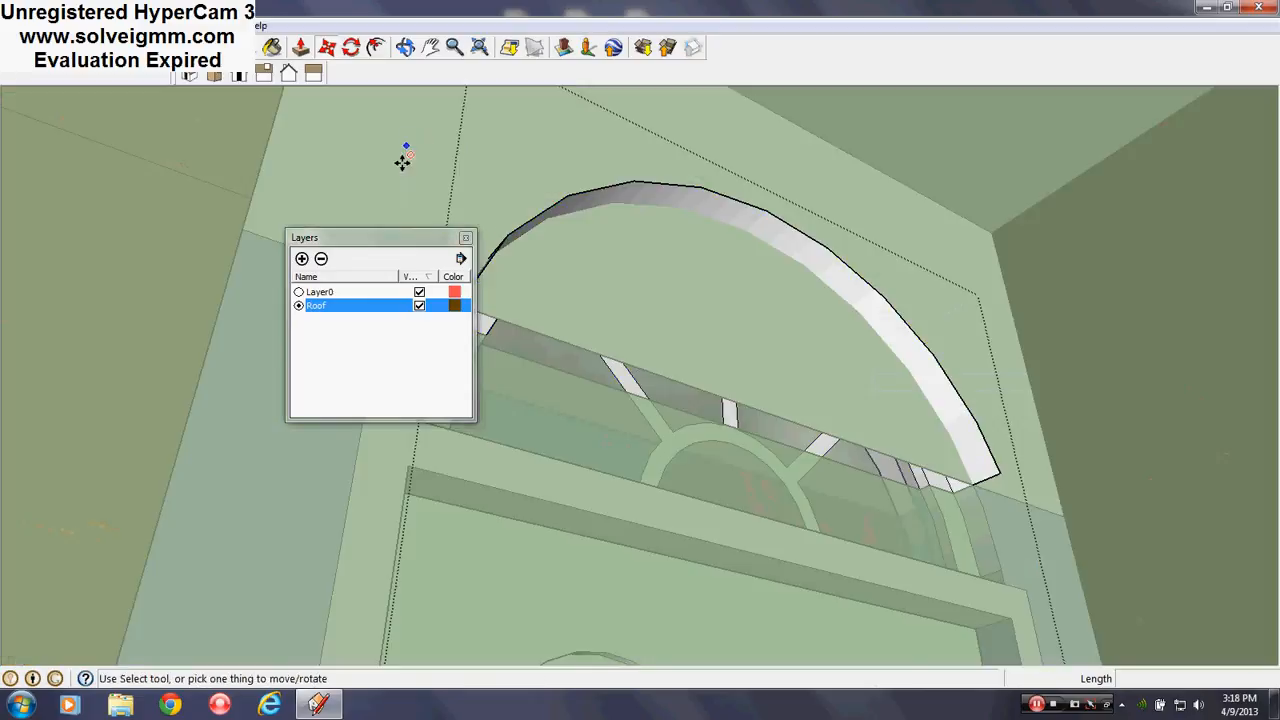
# Close the arch with a line between its ends and push its face down 2 inches
pyautogui.click(466, 238)
pyautogui.press('l')
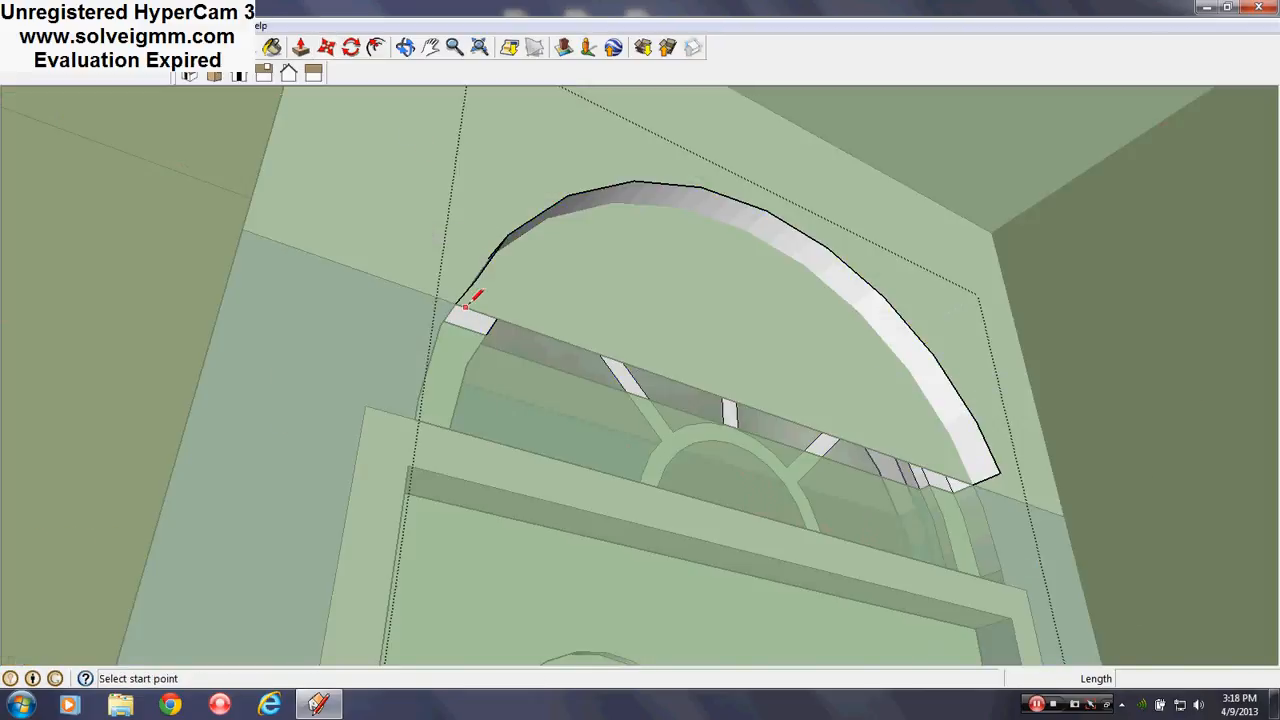
pyautogui.moveTo(471, 286); pyautogui.dragTo(358, 236, button='middle')
pyautogui.click(407, 303)
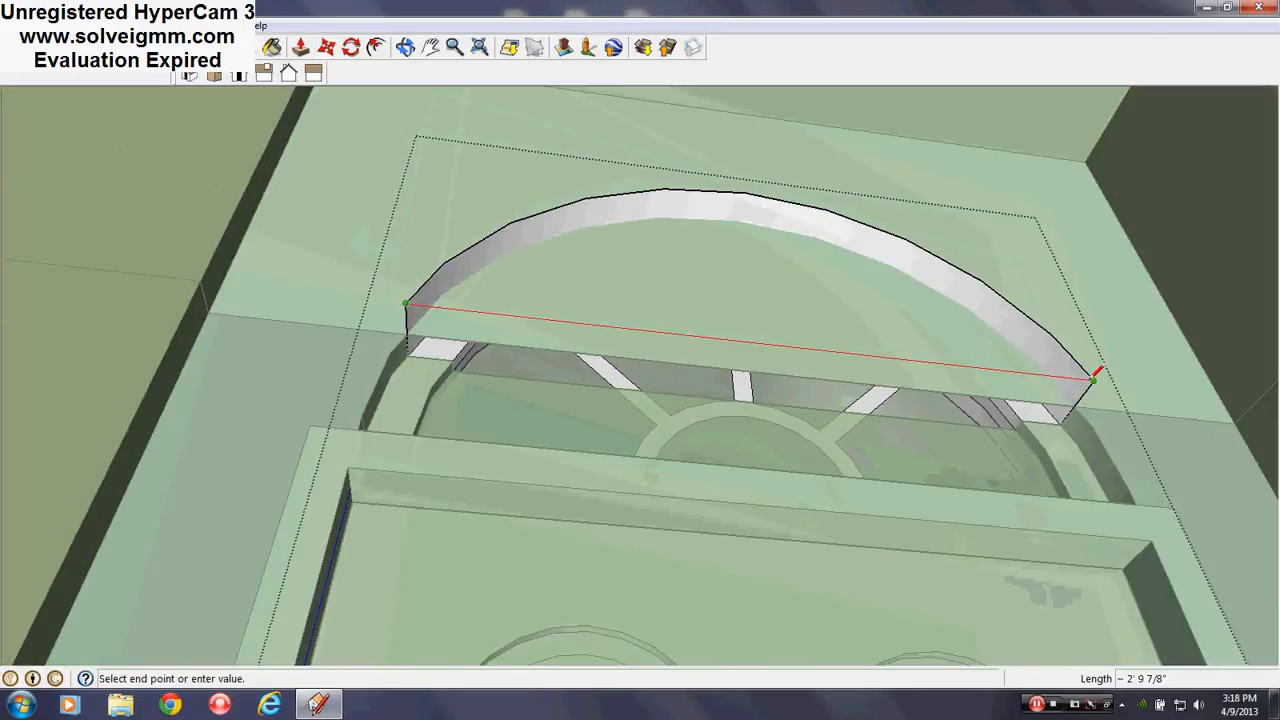
pyautogui.click(1093, 379)
pyautogui.click(300, 47)
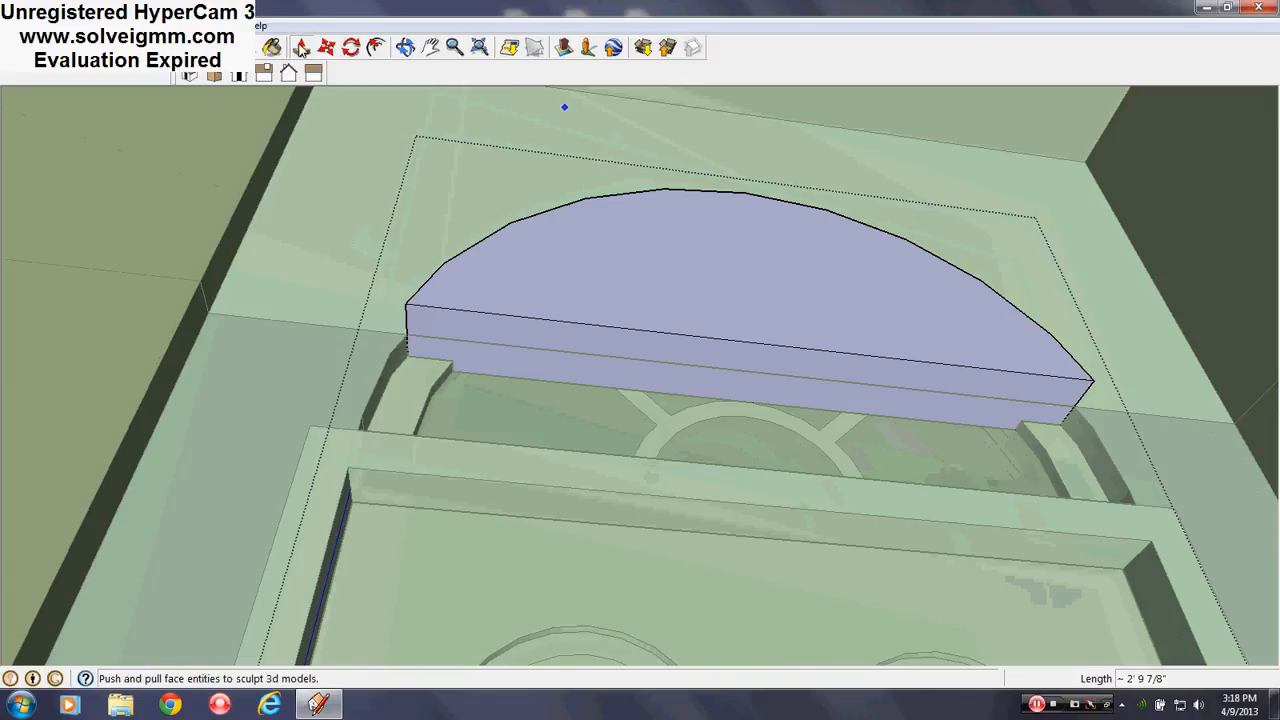
pyautogui.click(480, 306)
pyautogui.click(264, 375)
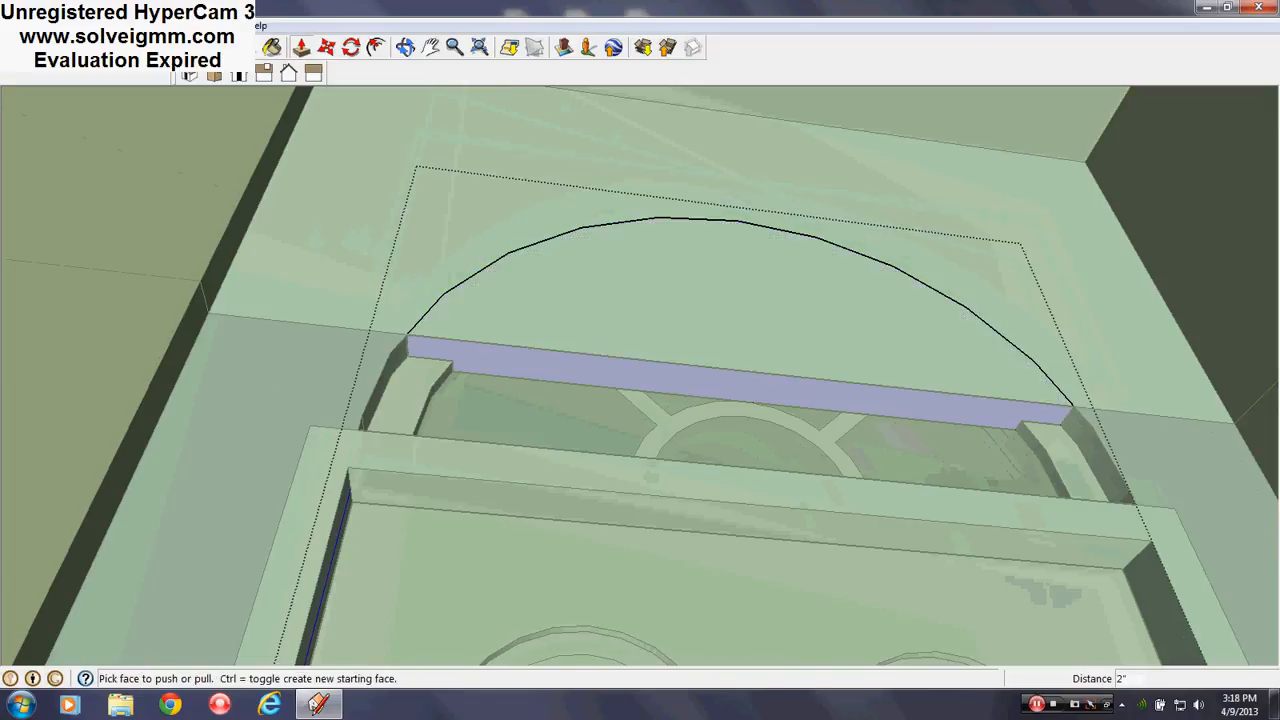
# Erase the leftover strip face inside the arch
pyautogui.press('l')
pyautogui.rightClick(574, 350)
pyautogui.click(612, 383)
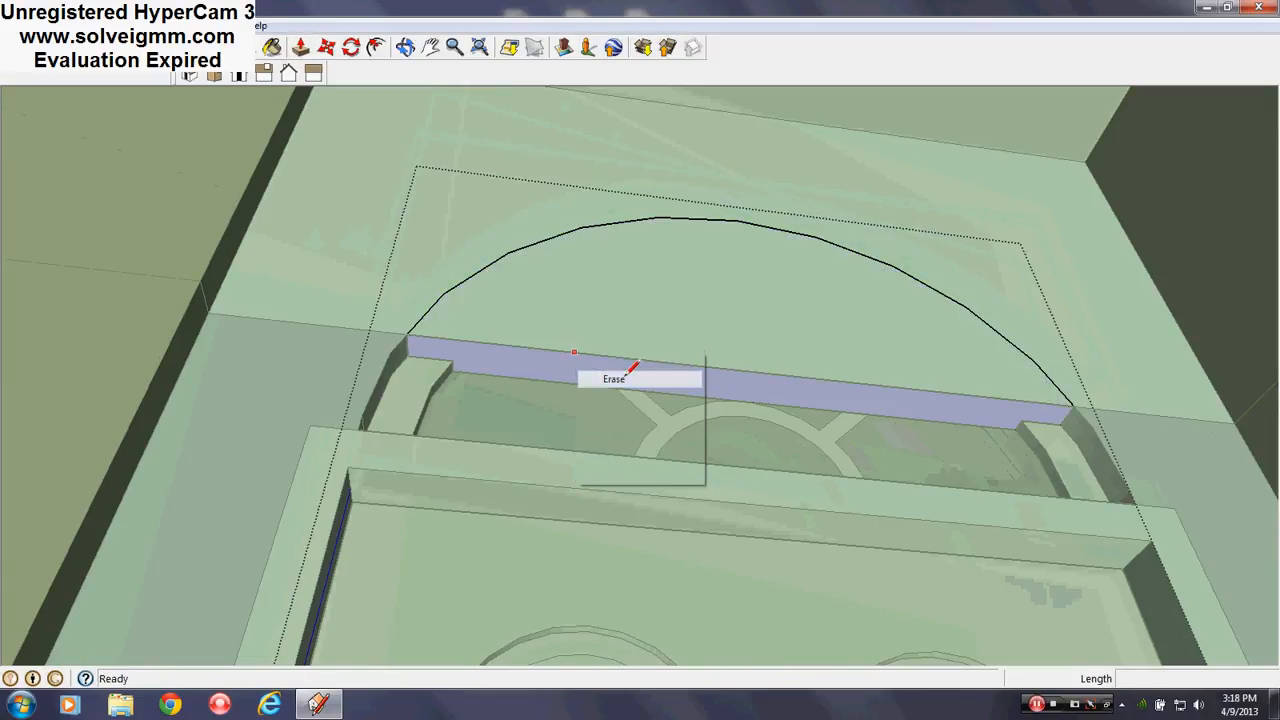
pyautogui.moveTo(403, 230); pyautogui.dragTo(570, 540, button='middle')
pyautogui.scroll(-6, 563, 257)
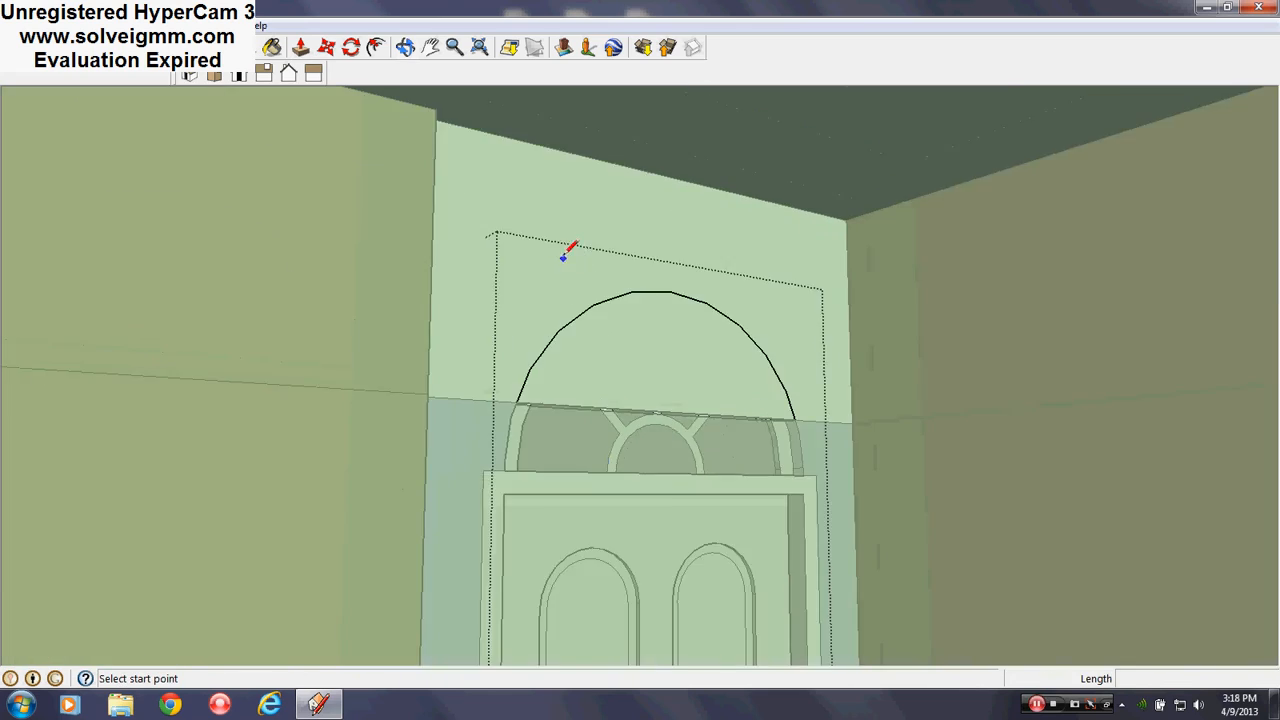
# Close the arch component and inspect the door's arched transom
pyautogui.rightClick(885, 348)
pyautogui.click(943, 361)
pyautogui.scroll(3, 640, 335)
pyautogui.moveTo(632, 350); pyautogui.dragTo(637, 220, button='middle')
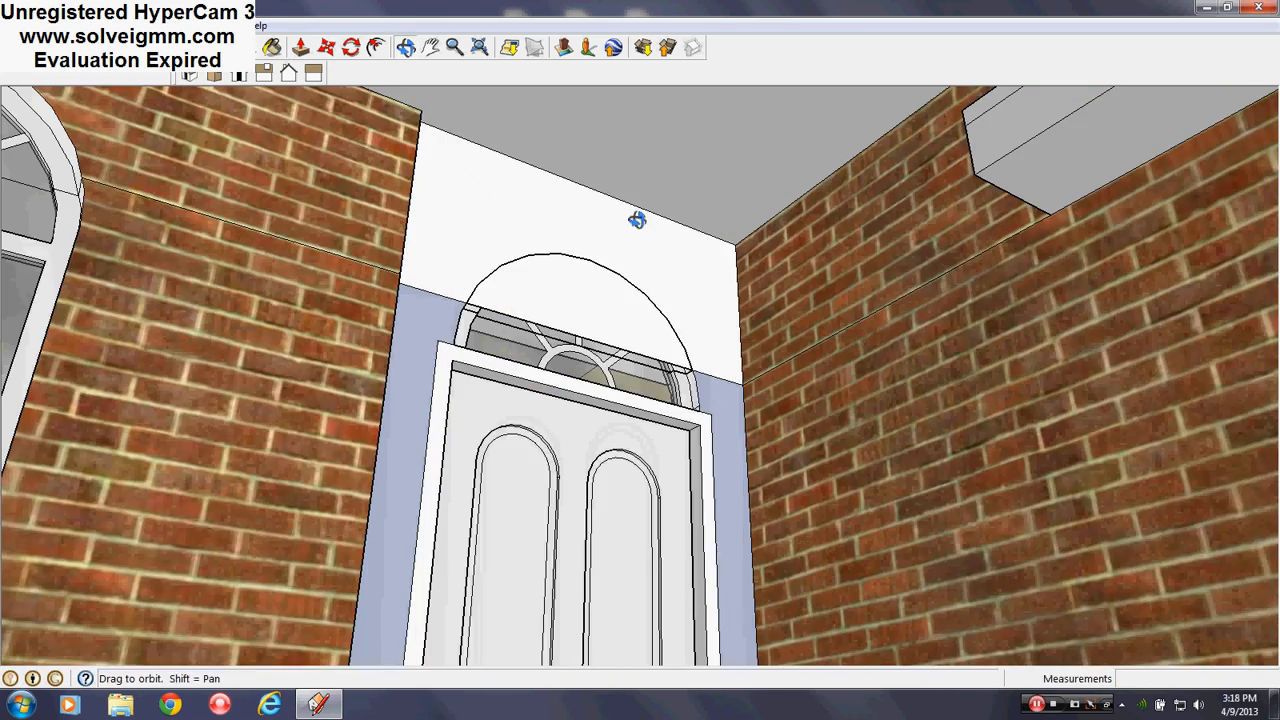
pyautogui.scroll(6, 660, 432)
pyautogui.moveTo(506, 276); pyautogui.dragTo(720, 245, button='middle')
# Explode the arch component into loose geometry
pyautogui.rightClick(647, 223)
pyautogui.click(732, 347)
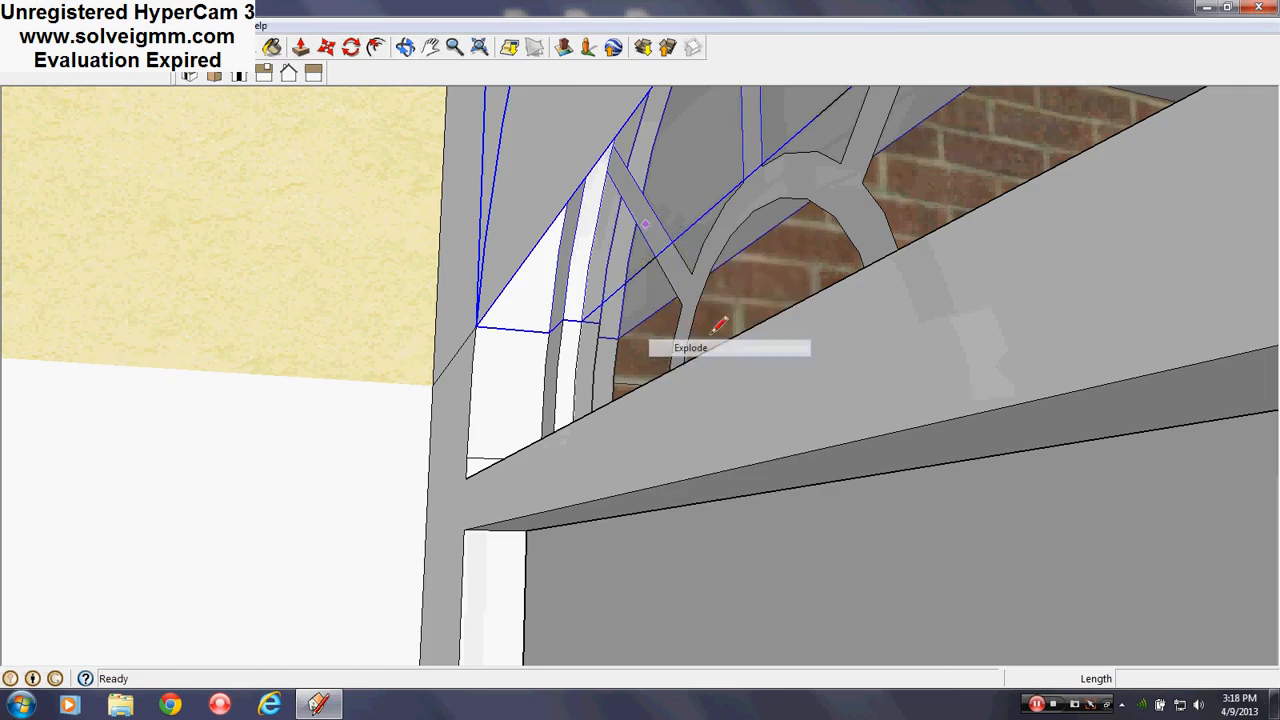
pyautogui.moveTo(732, 347); pyautogui.dragTo(648, 340, button='middle')
pyautogui.scroll(-10, 650, 338)
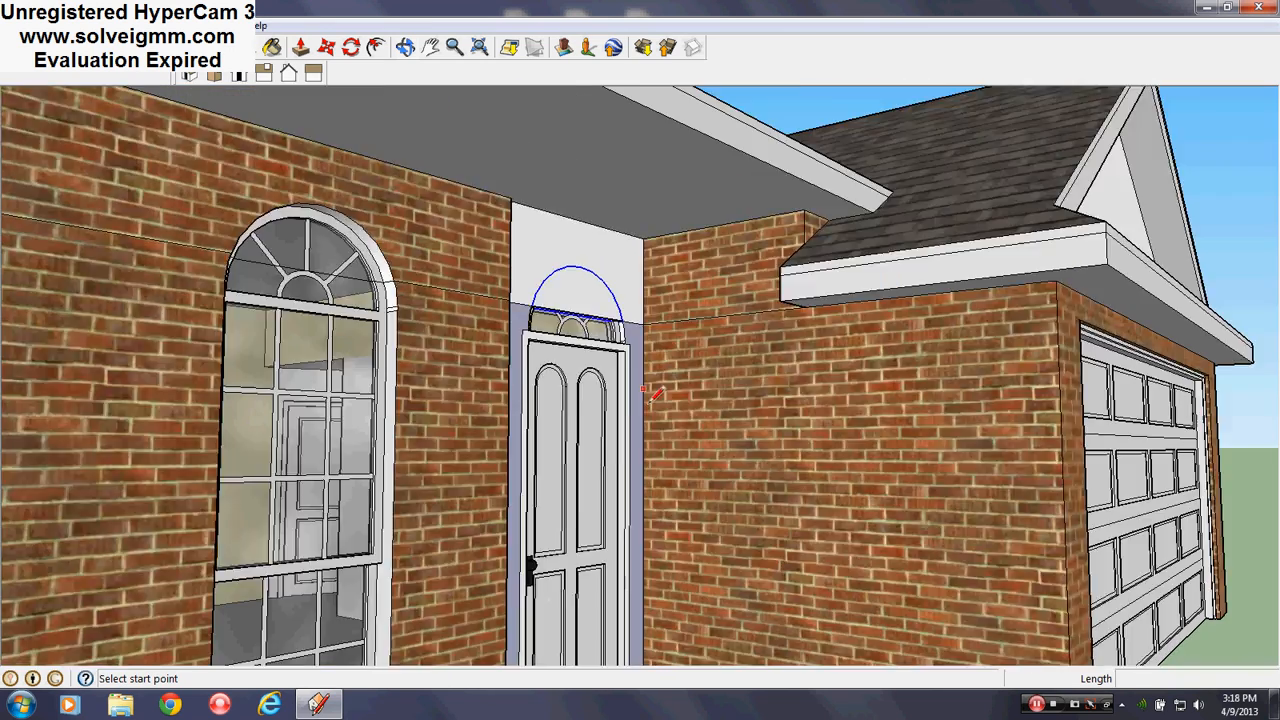
pyautogui.scroll(10, 563, 384)
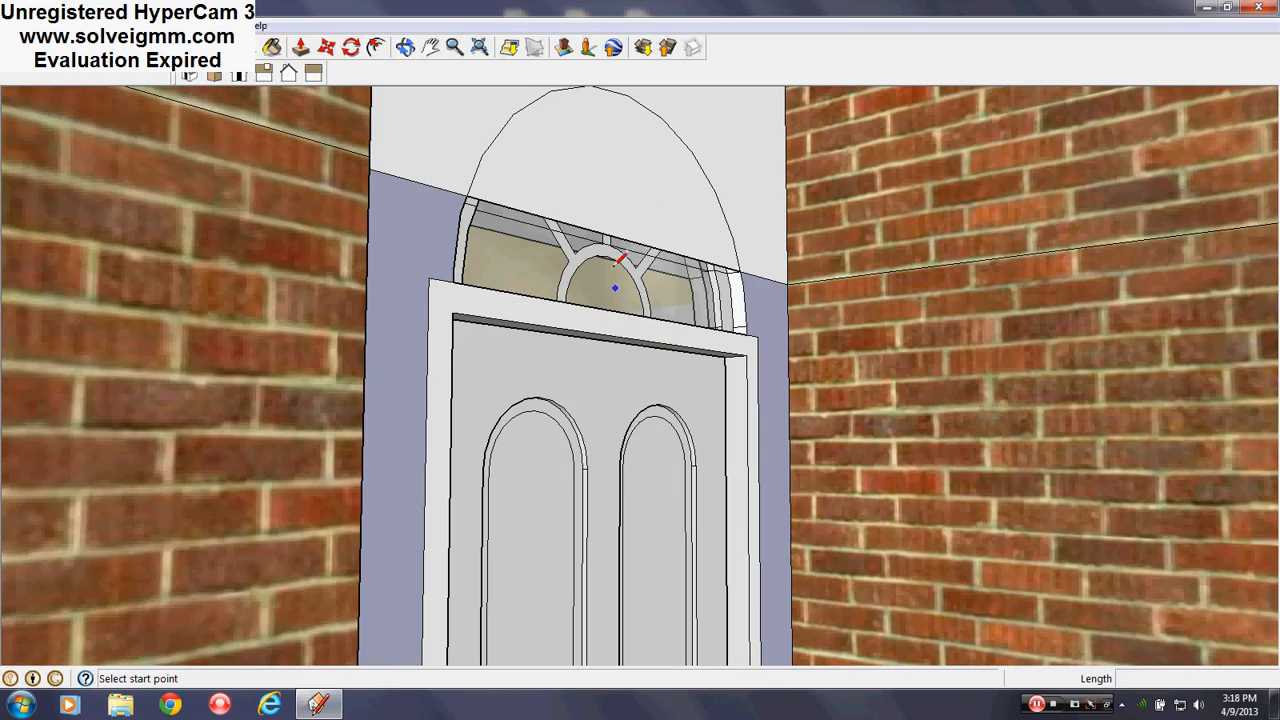
# Erase the crossing line, upper arch face and stray edge across the transom
pyautogui.click(640, 267)
pyautogui.moveTo(612, 270)
pyautogui.mouseDown(button='middle')
pyautogui.moveTo(1057, 289)
pyautogui.moveTo(1146, 249)
pyautogui.mouseUp(button='middle')
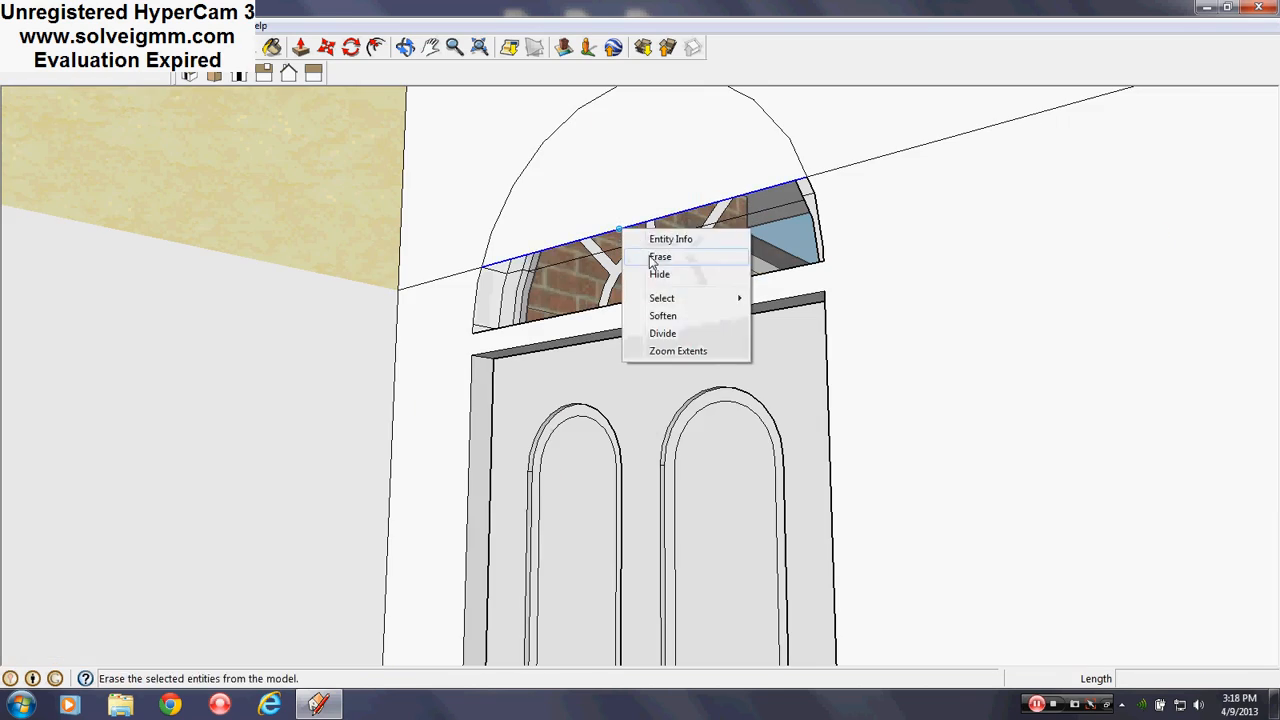
pyautogui.click(660, 256)
pyautogui.moveTo(660, 256)
pyautogui.mouseDown(button='middle')
pyautogui.moveTo(360, 303)
pyautogui.moveTo(614, 251)
pyautogui.mouseUp(button='middle')
pyautogui.scroll(-5, 752, 398)
pyautogui.scroll(-3, 747, 400)
pyautogui.moveTo(747, 400); pyautogui.dragTo(733, 402, button='middle')
pyautogui.scroll(9, 580, 335)
pyautogui.moveTo(632, 318); pyautogui.dragTo(651, 366, button='middle')
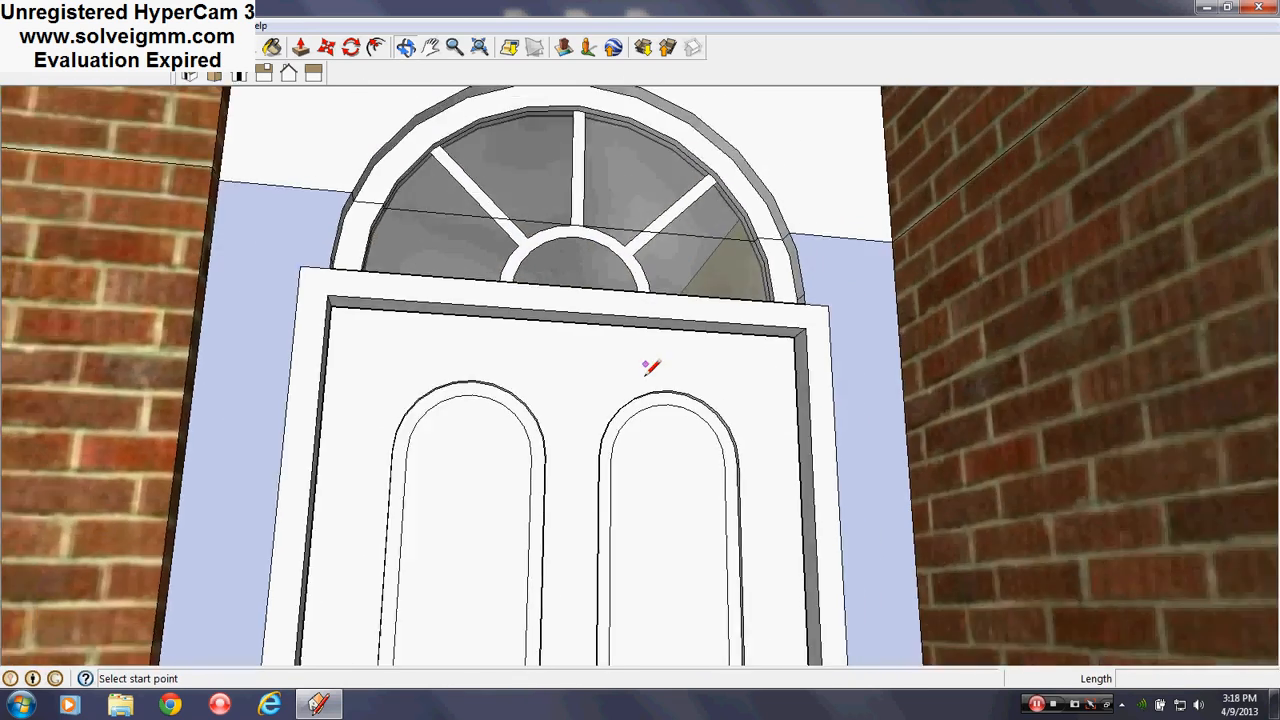
pyautogui.scroll(-6, 737, 220)
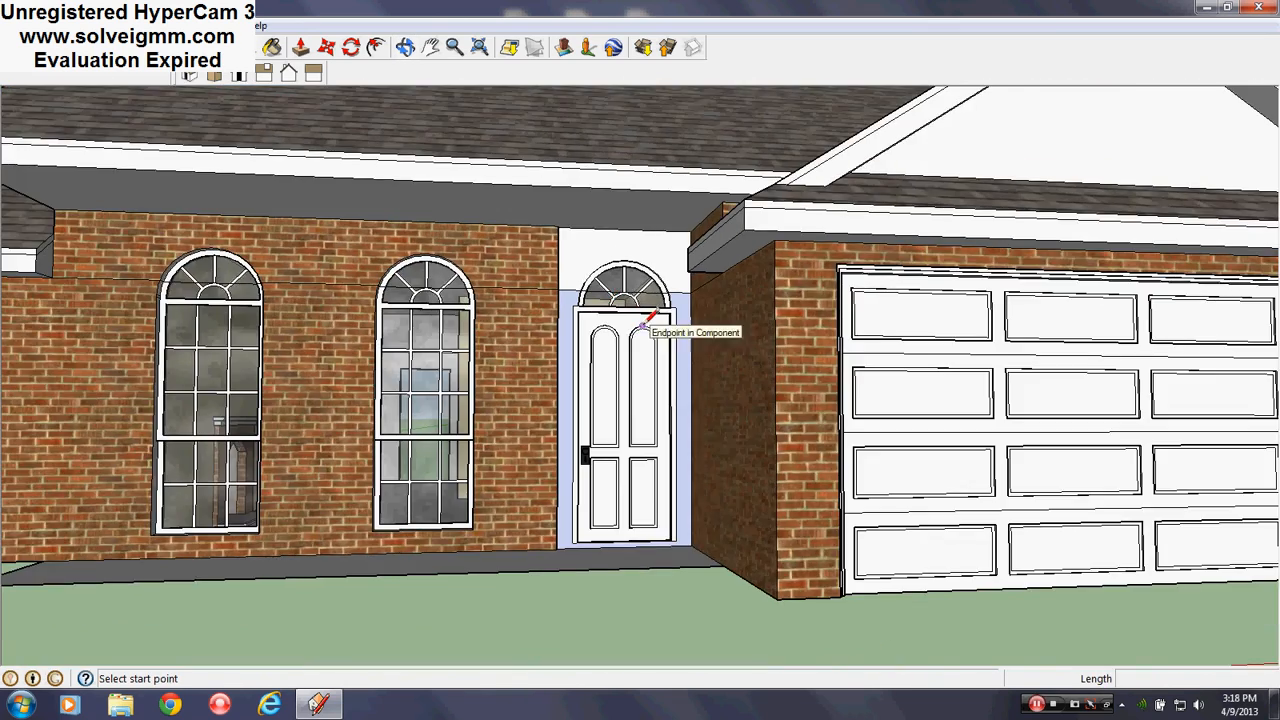
pyautogui.scroll(7, 638, 318)
pyautogui.moveTo(634, 306); pyautogui.dragTo(788, 304, button='middle')
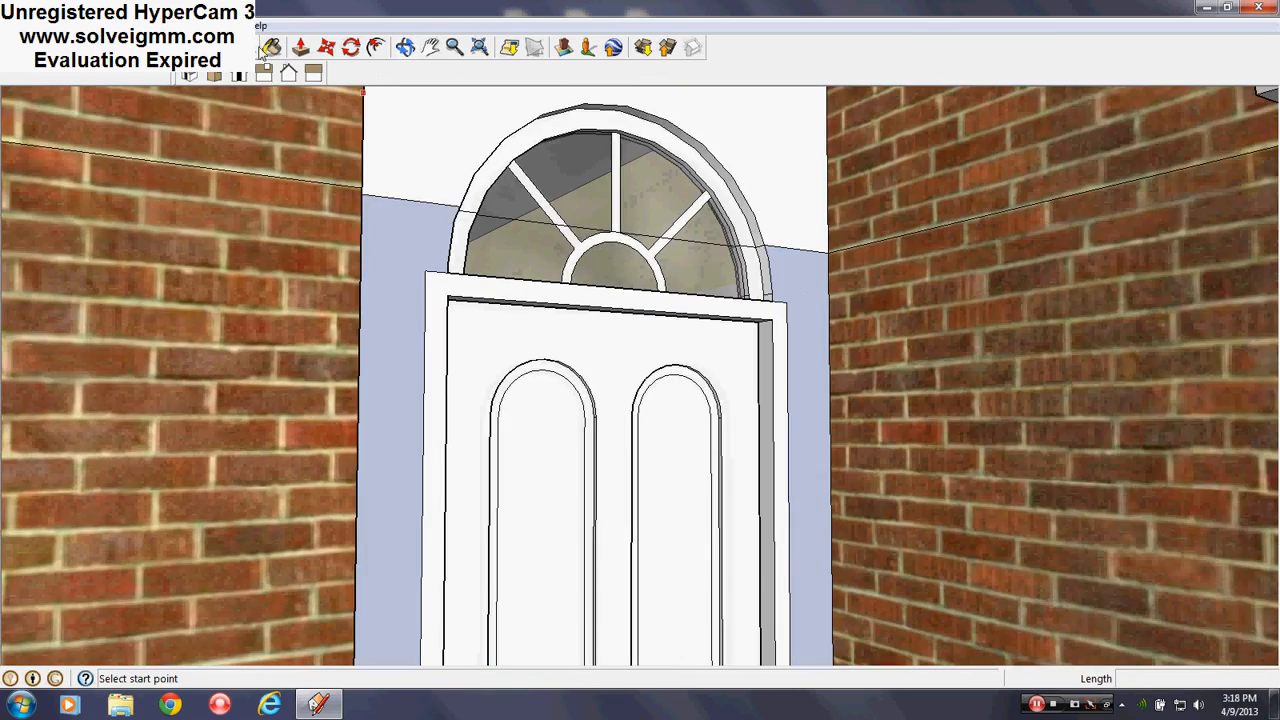
pyautogui.click(269, 48)
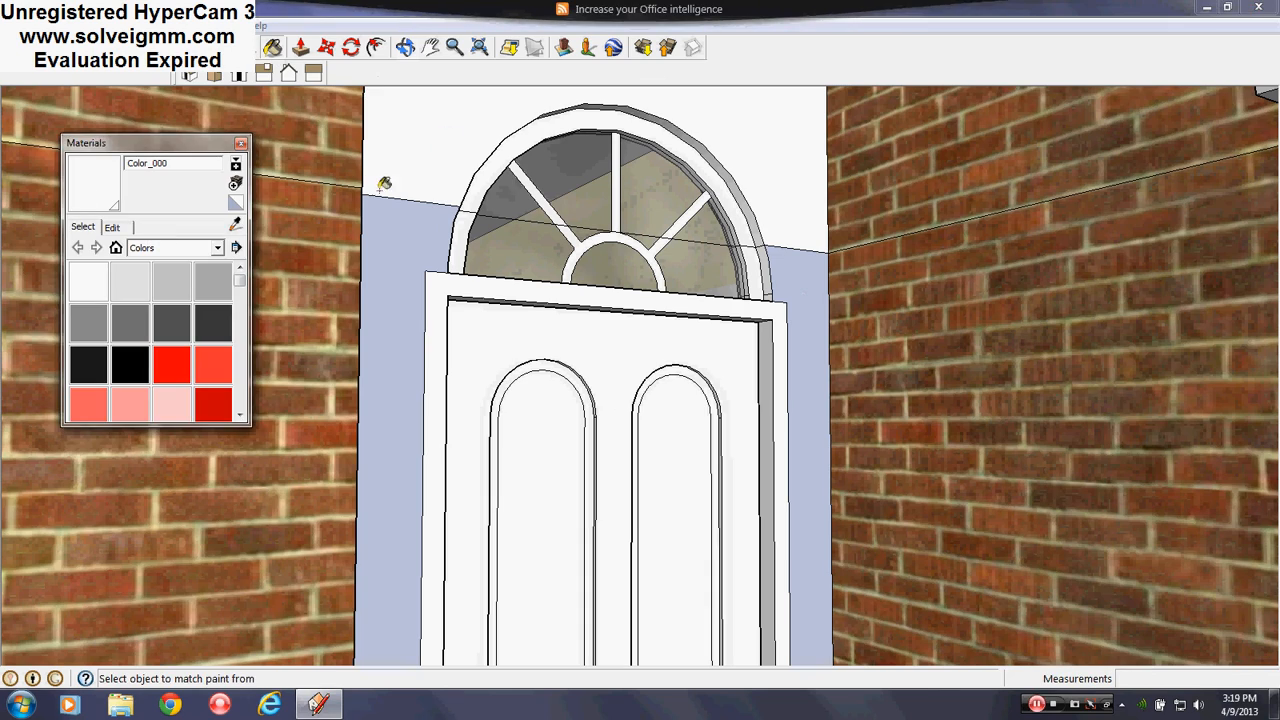
pyautogui.scroll(-10, 409, 211)
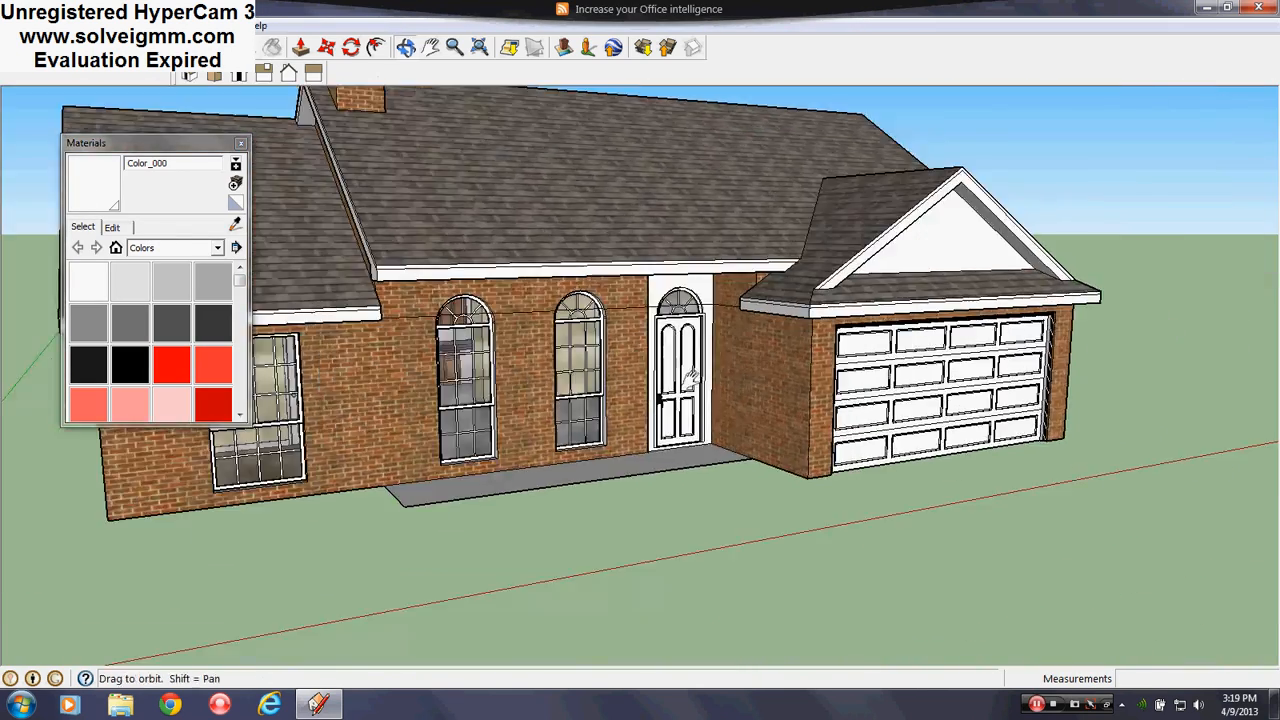
pyautogui.moveTo(690, 378)
pyautogui.mouseDown(button='middle')
pyautogui.moveTo(763, 420)
pyautogui.moveTo(689, 369)
pyautogui.mouseUp(button='middle')
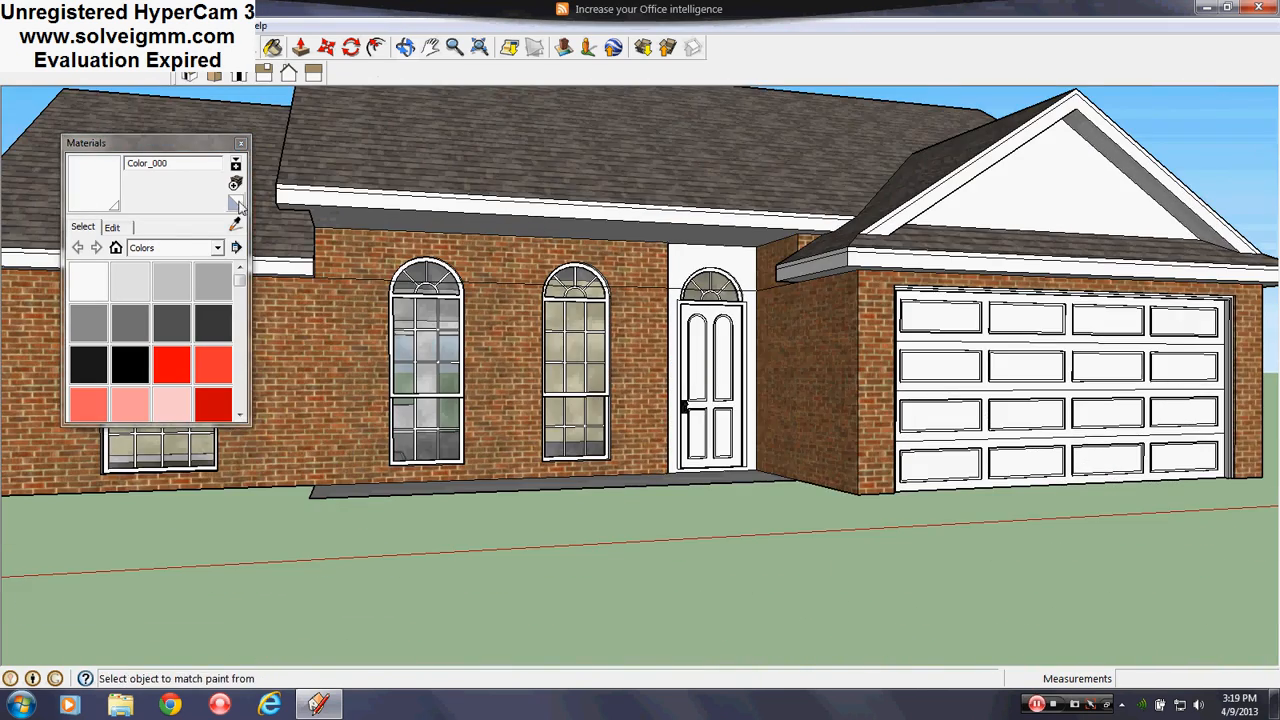
pyautogui.click(240, 143)
pyautogui.press('l')
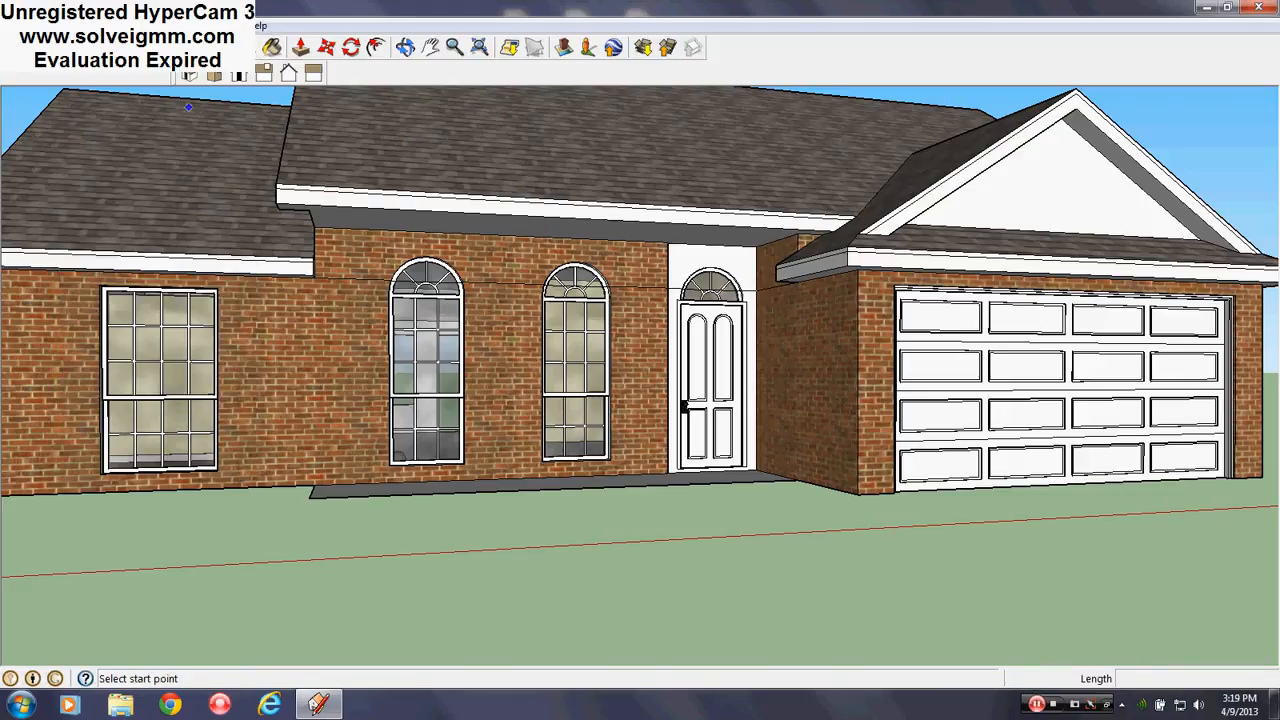
# Make Layer0 current and hide the Roof layer to check the arched transoms disappear
pyautogui.click(215, 25)
pyautogui.click(258, 145)
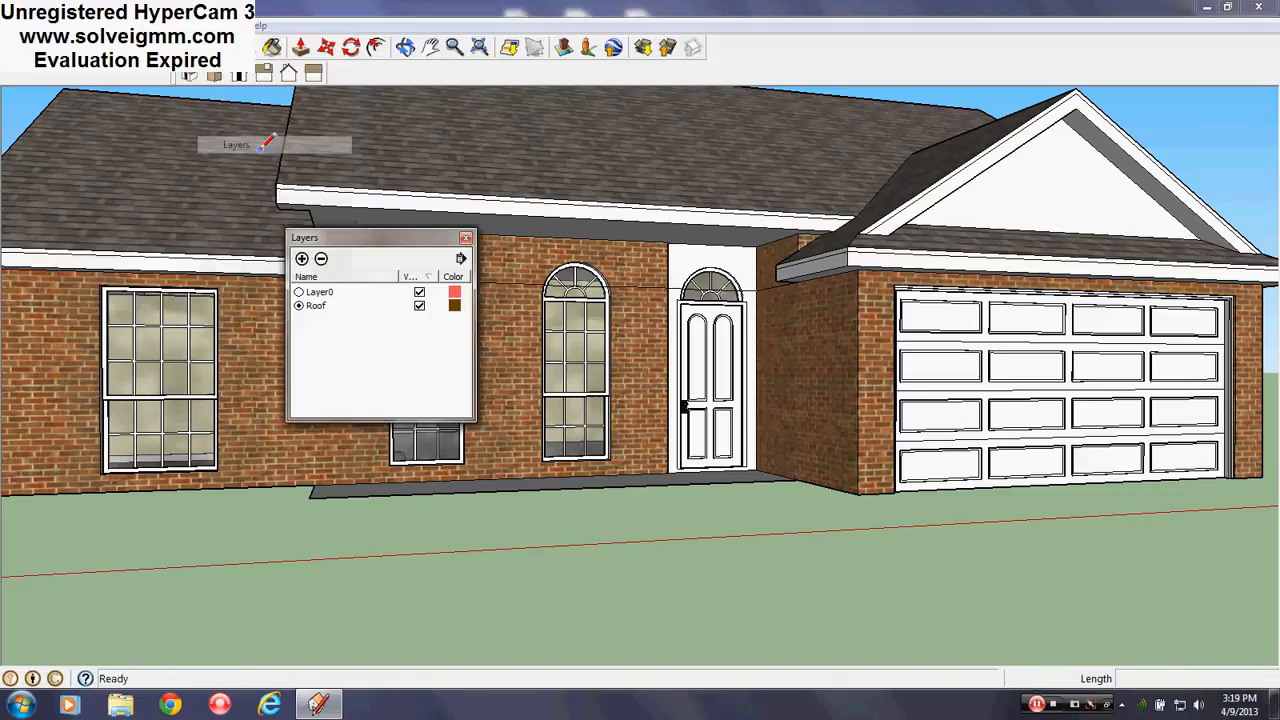
pyautogui.click(299, 292)
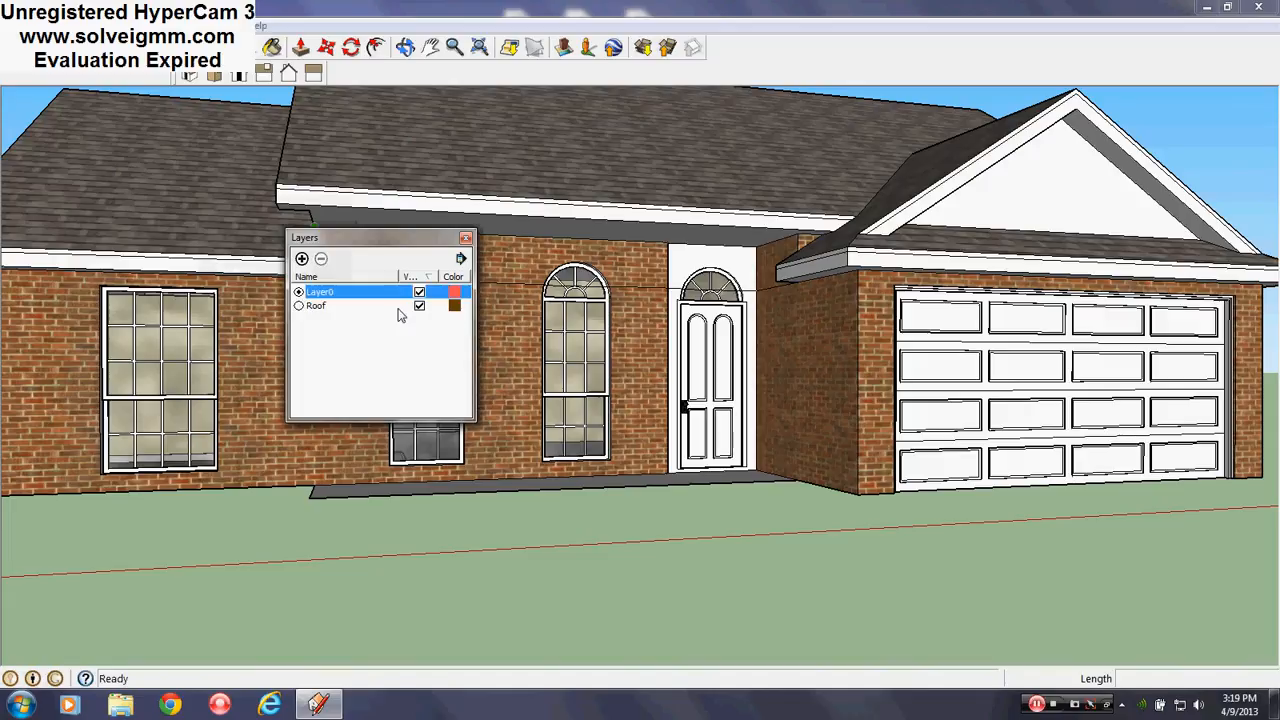
pyautogui.click(419, 306)
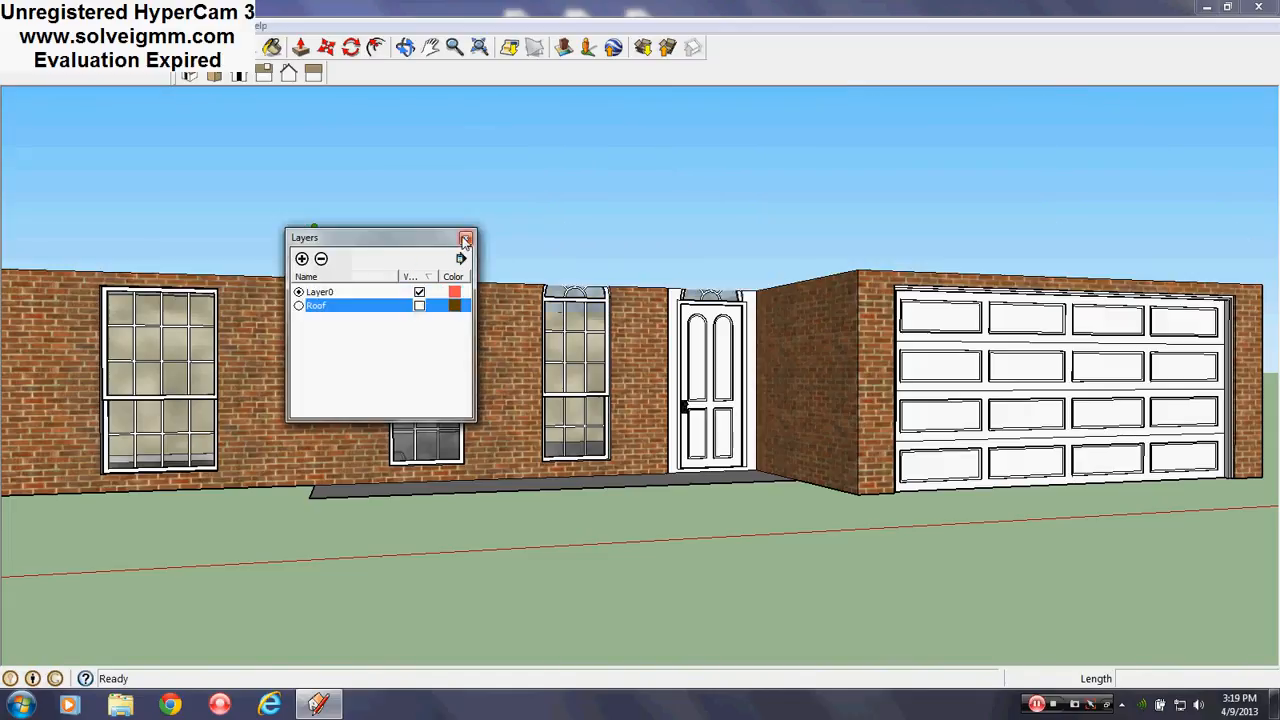
pyautogui.moveTo(752, 372); pyautogui.dragTo(780, 415, button='middle')
pyautogui.scroll(-3, 775, 406)
pyautogui.scroll(6, 465, 360)
pyautogui.scroll(4, 687, 360)
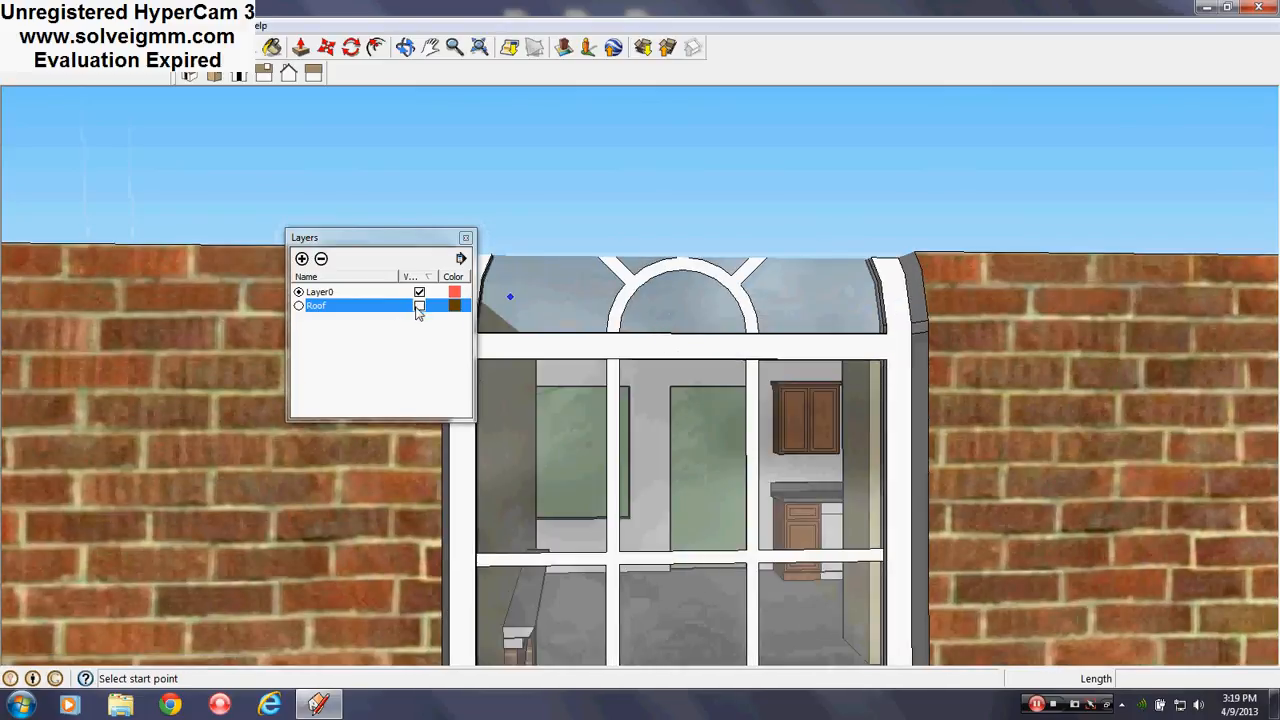
# Turn the Roof layer back on, close Layers, and switch to the Front view
pyautogui.click(419, 307)
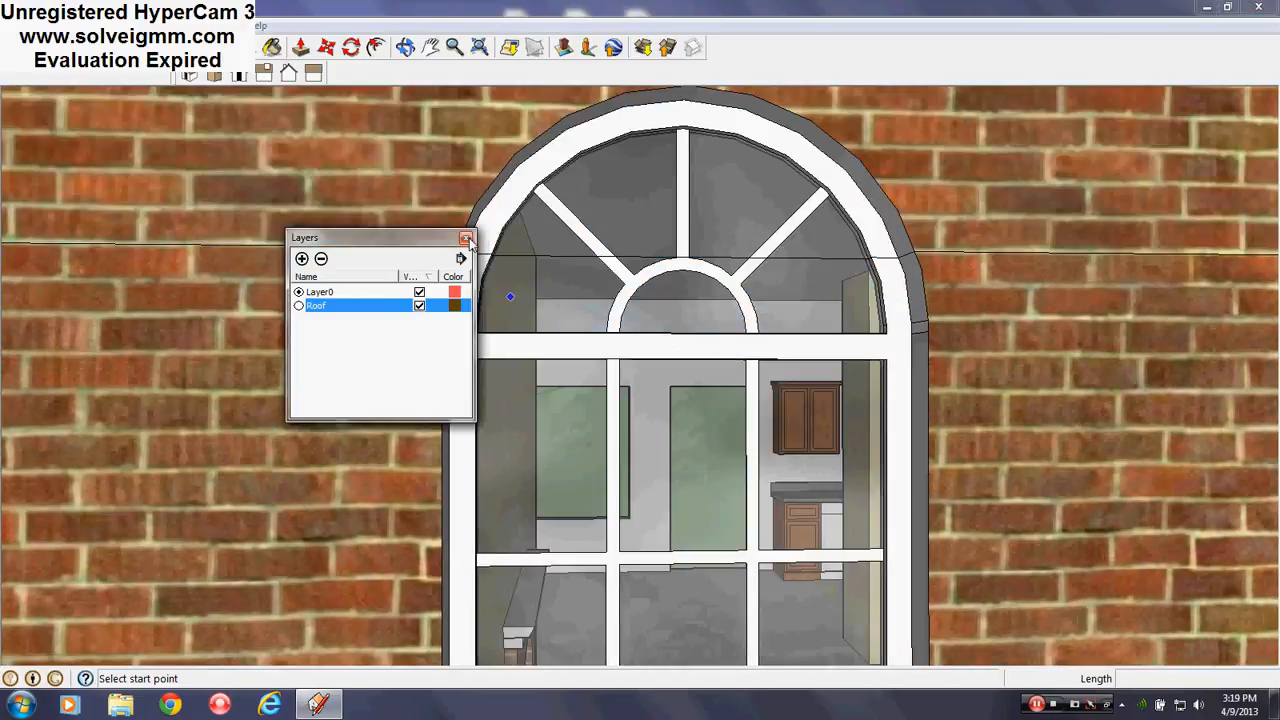
pyautogui.click(466, 238)
pyautogui.moveTo(663, 326); pyautogui.dragTo(674, 353, button='middle')
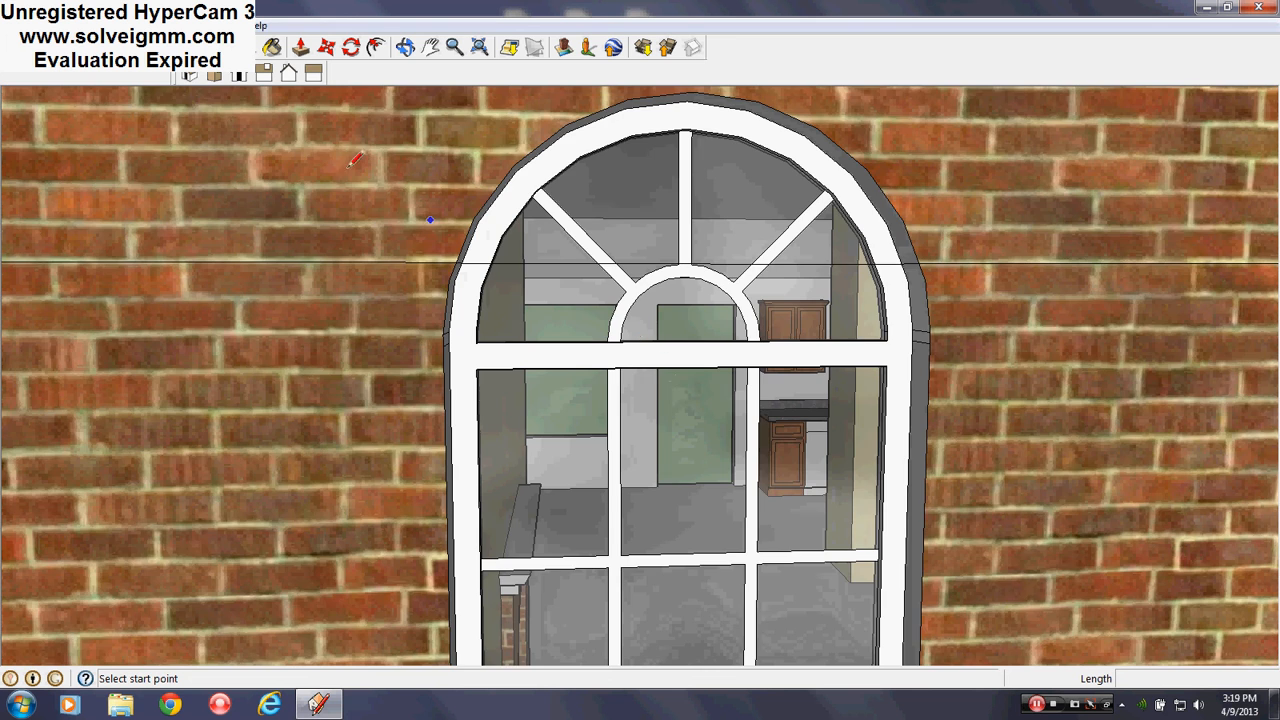
pyautogui.scroll(-3, 238, 140)
pyautogui.click(238, 78)
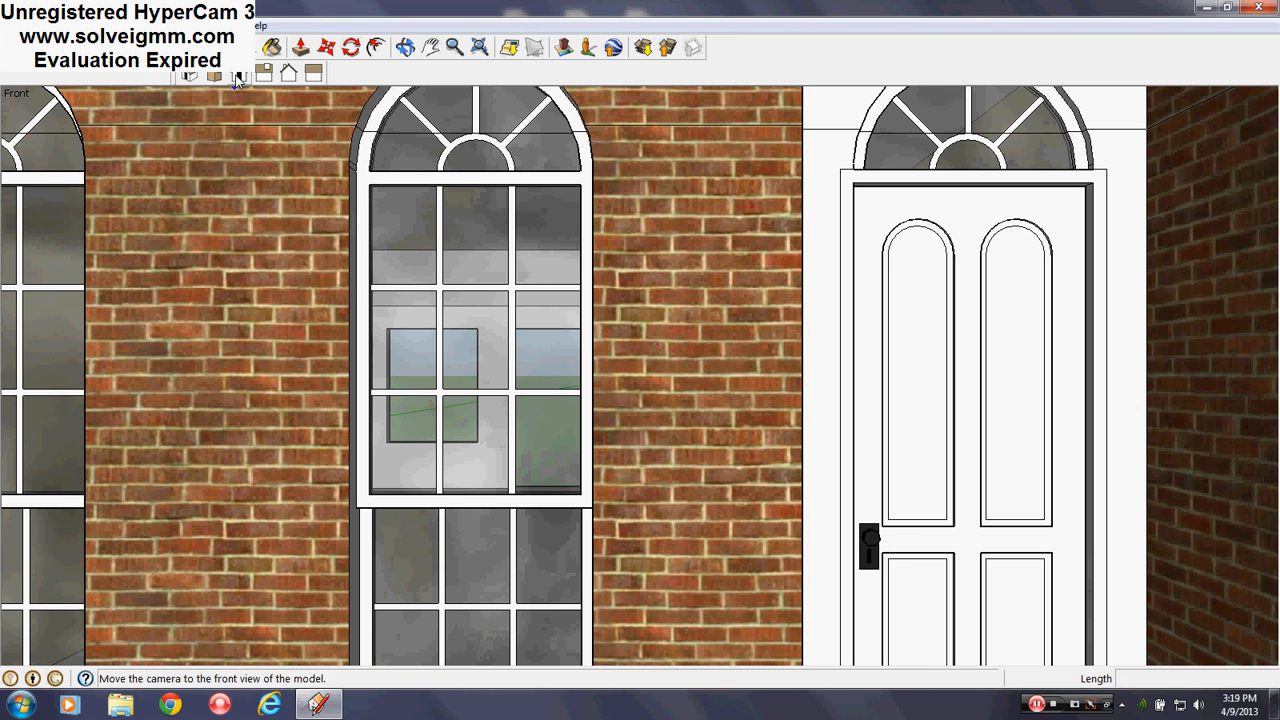
pyautogui.click(108, 25)
pyautogui.click(143, 104)
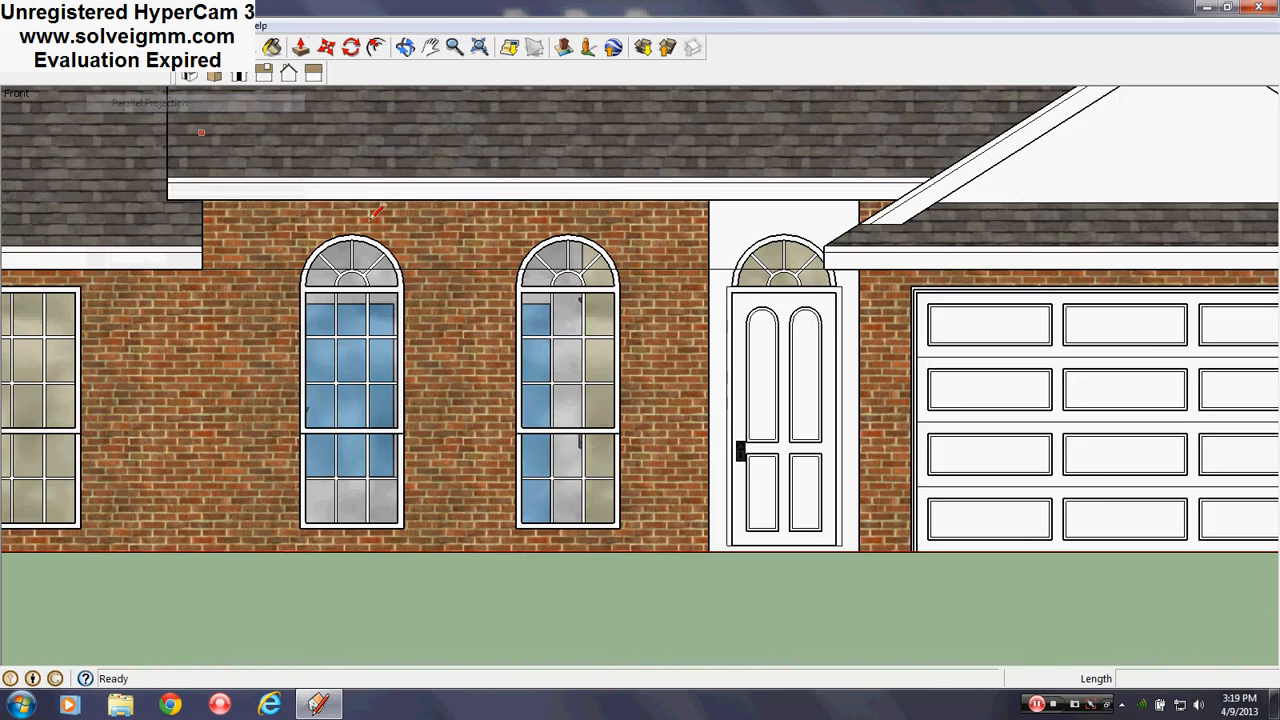
pyautogui.scroll(2, 535, 338)
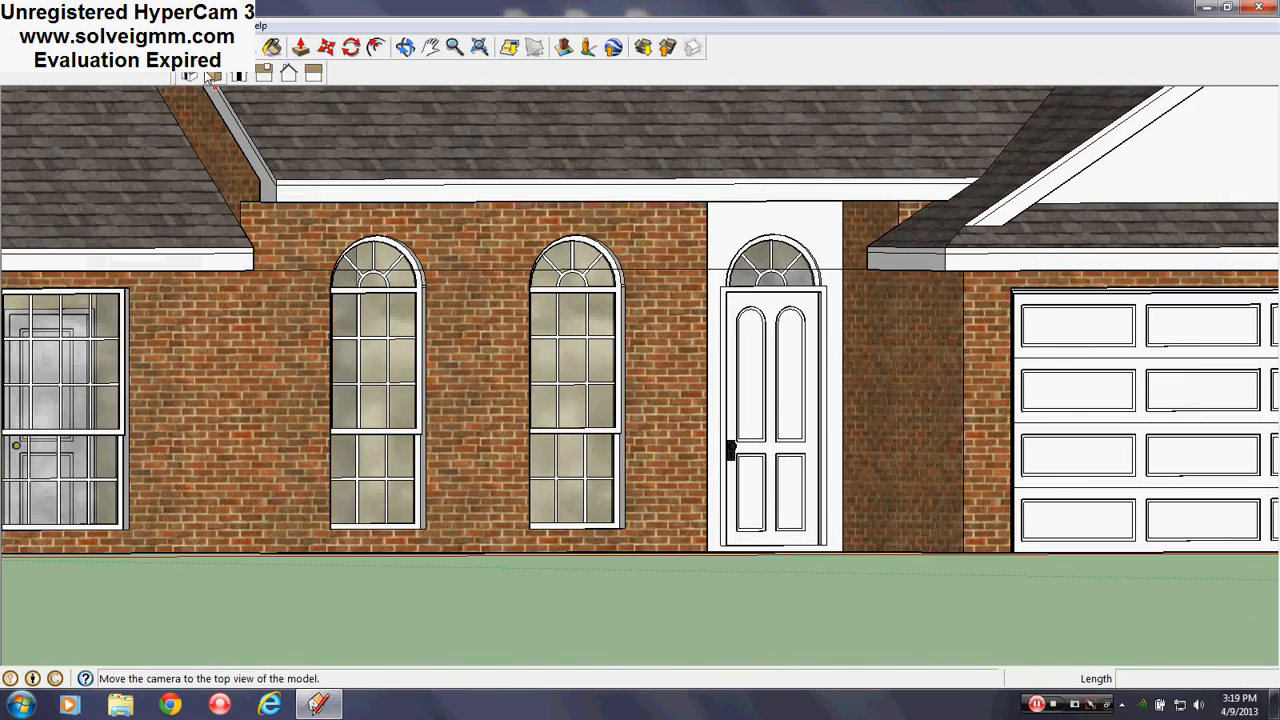
pyautogui.moveTo(350, 365); pyautogui.dragTo(489, 434, button='middle')
pyautogui.scroll(-4, 487, 434)
pyautogui.moveTo(358, 410)
pyautogui.mouseDown(button='middle')
pyautogui.moveTo(197, 446)
pyautogui.moveTo(26, 449)
pyautogui.moveTo(364, 456)
pyautogui.moveTo(356, 432)
pyautogui.mouseUp(button='middle')
pyautogui.scroll(-1, 360, 430)
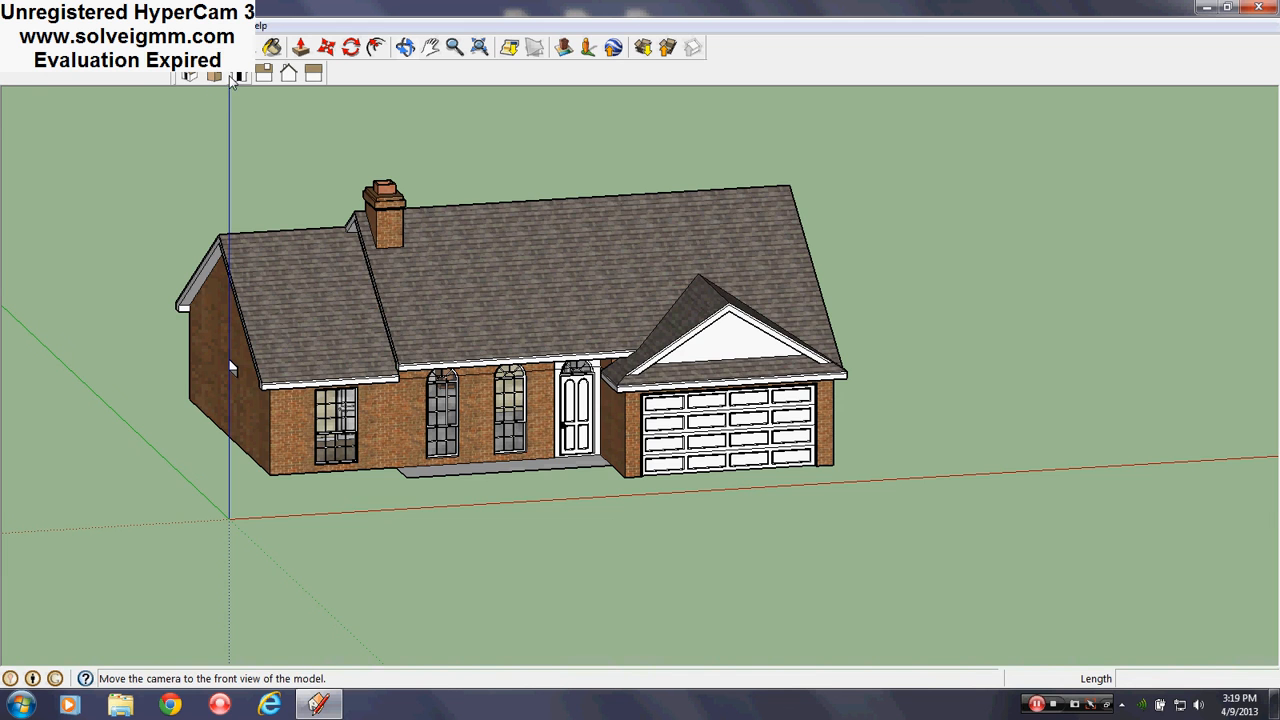
pyautogui.click(238, 77)
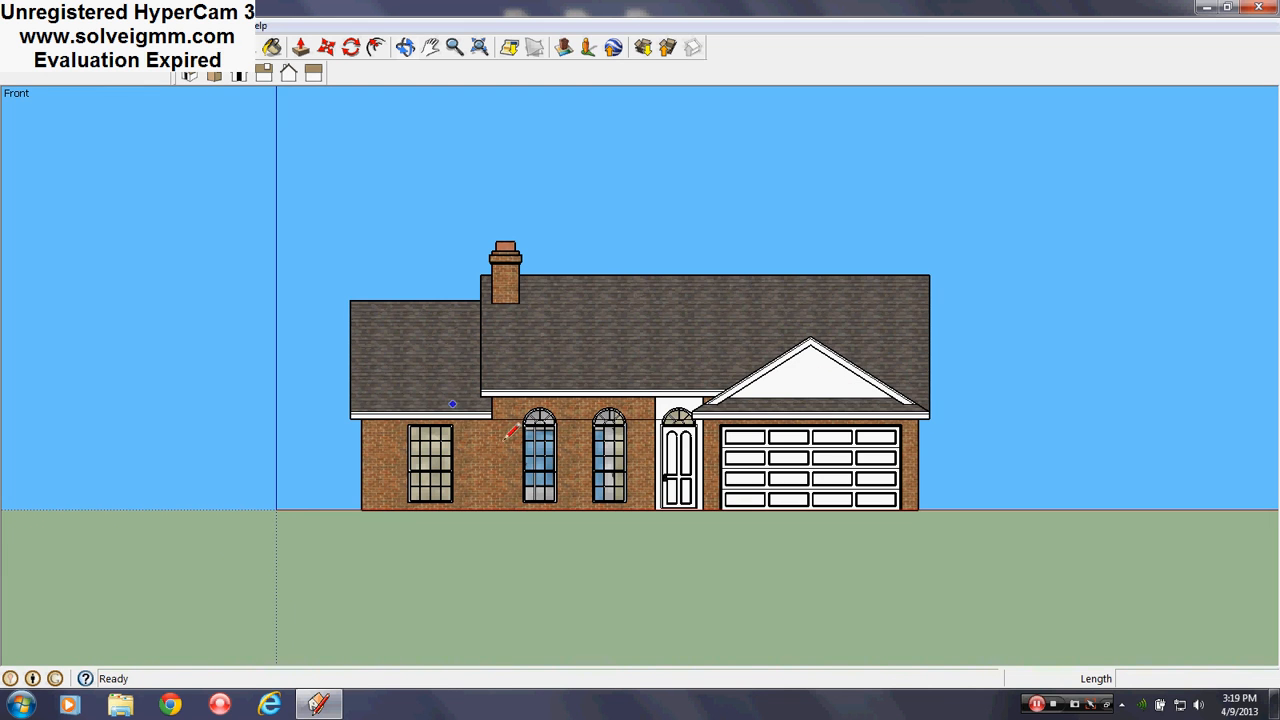
pyautogui.scroll(6, 595, 460)
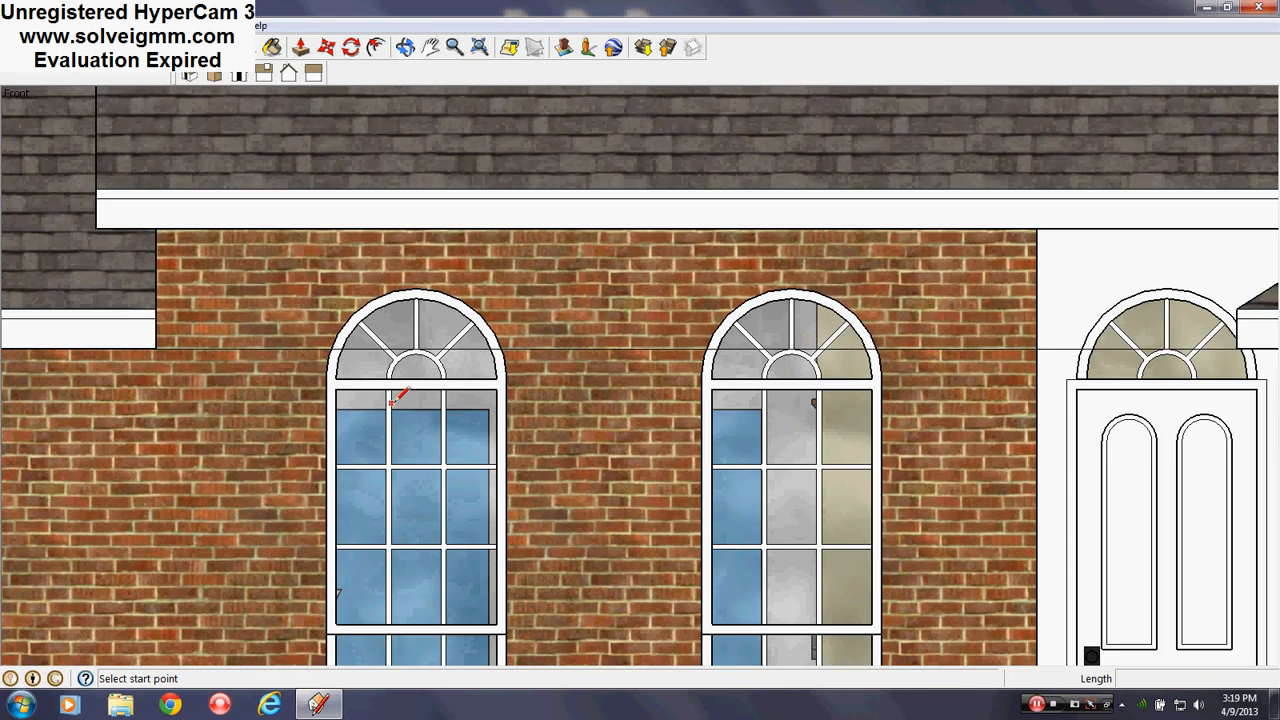
pyautogui.scroll(4, 397, 398)
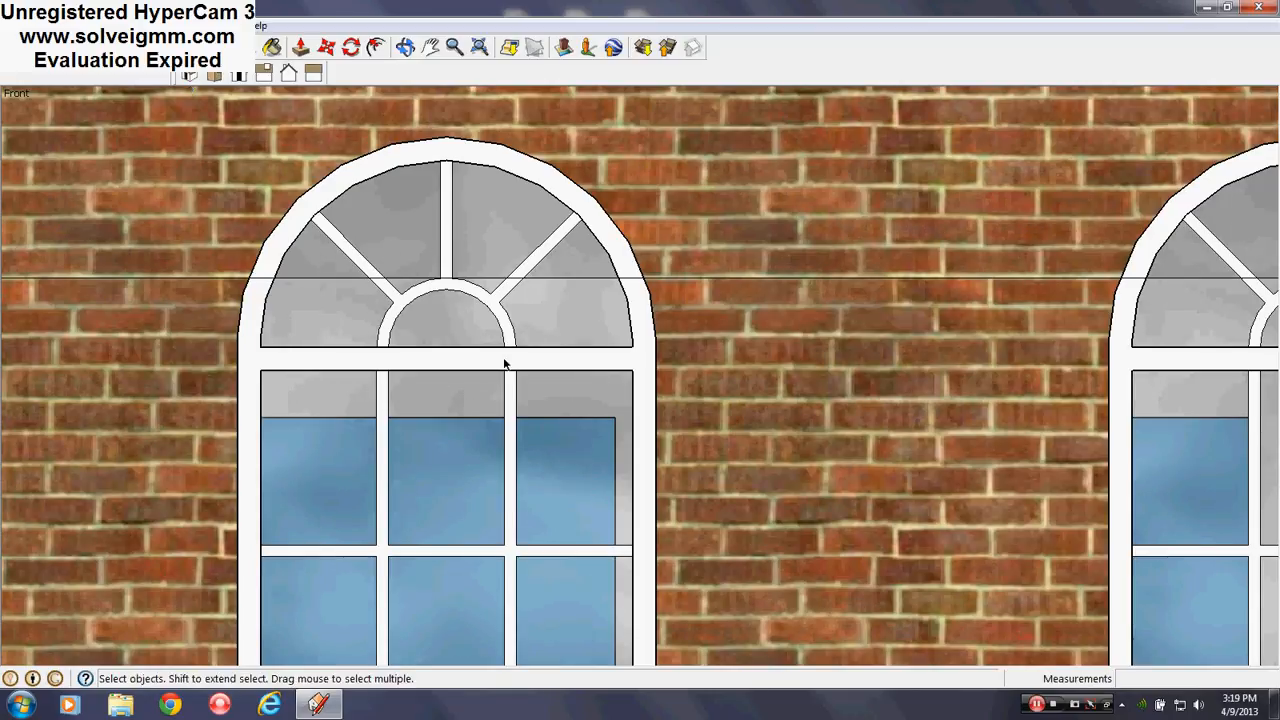
# Select the horizontal line crossing the left window's arched fanlight
pyautogui.scroll(5, 323, 294)
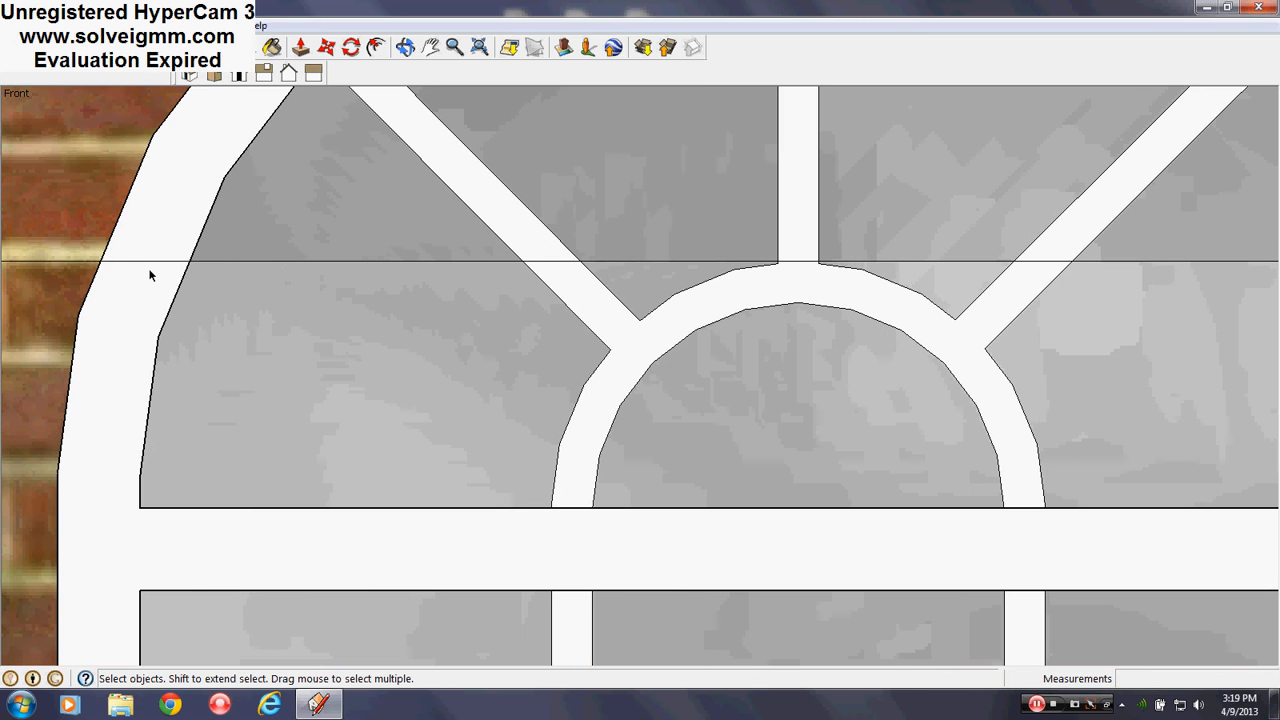
pyautogui.scroll(-4, 150, 275)
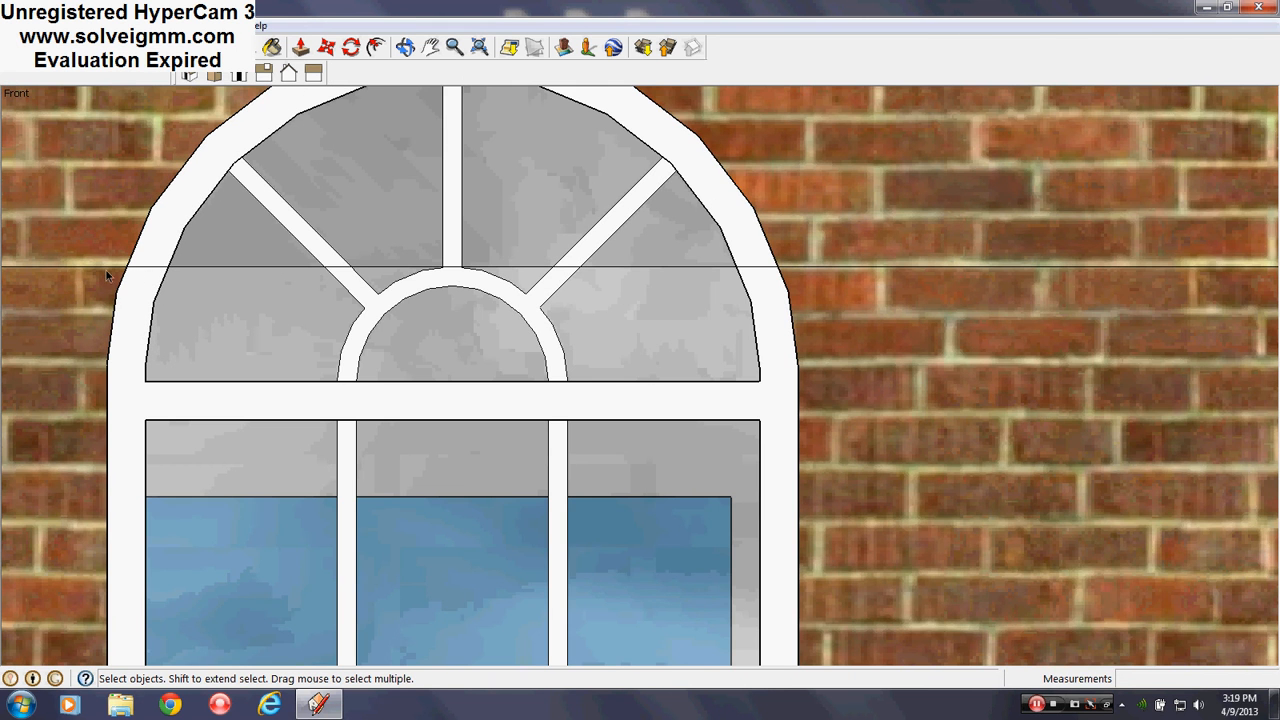
pyautogui.moveTo(112, 273); pyautogui.dragTo(243, 245)
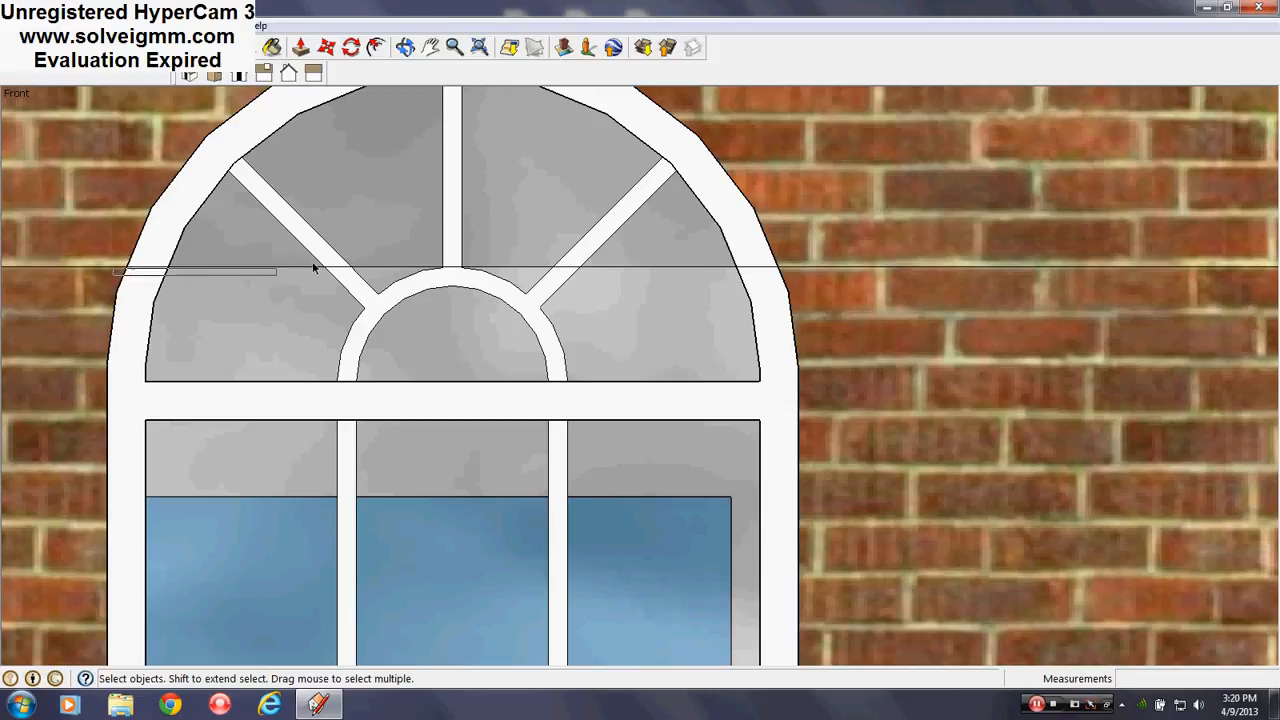
pyautogui.moveTo(312, 262)
pyautogui.mouseDown()
pyautogui.moveTo(787, 262)
pyautogui.moveTo(409, 251)
pyautogui.moveTo(401, 264)
pyautogui.moveTo(448, 274)
pyautogui.mouseUp()
# Hide the short edge below the central mullion and the edges on either side of it
pyautogui.scroll(5, 446, 270)
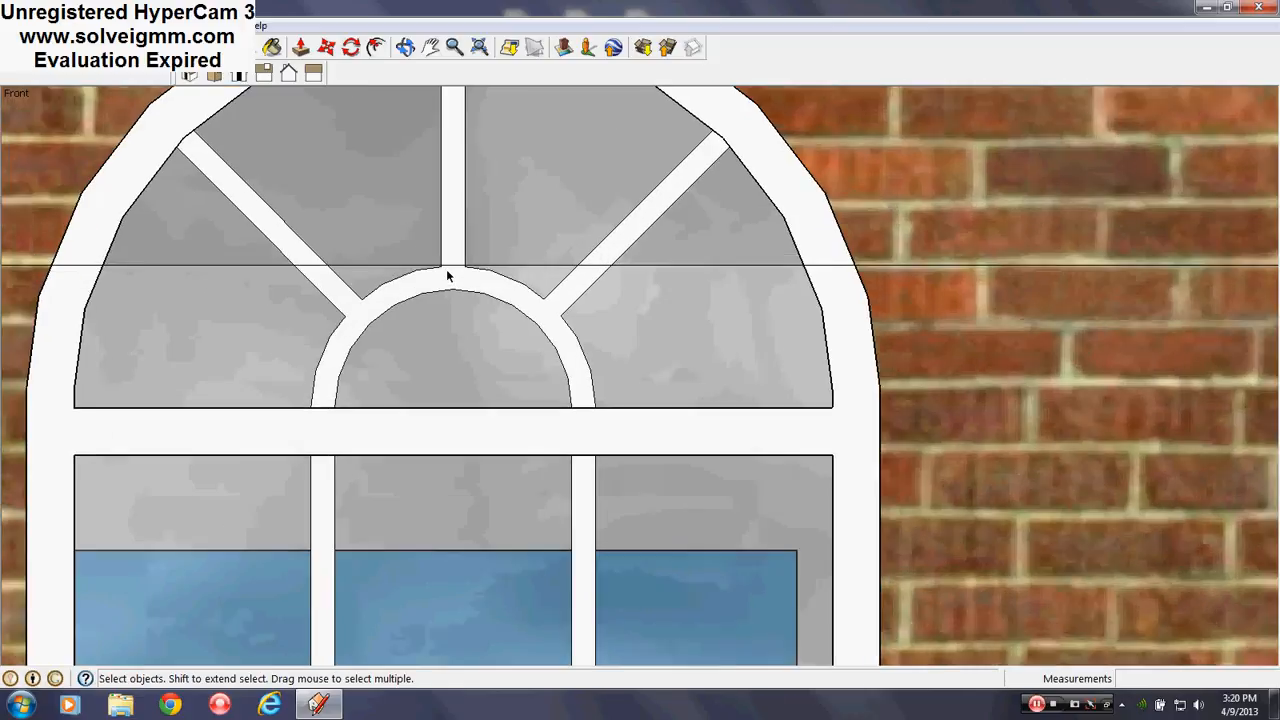
pyautogui.scroll(3, 437, 279)
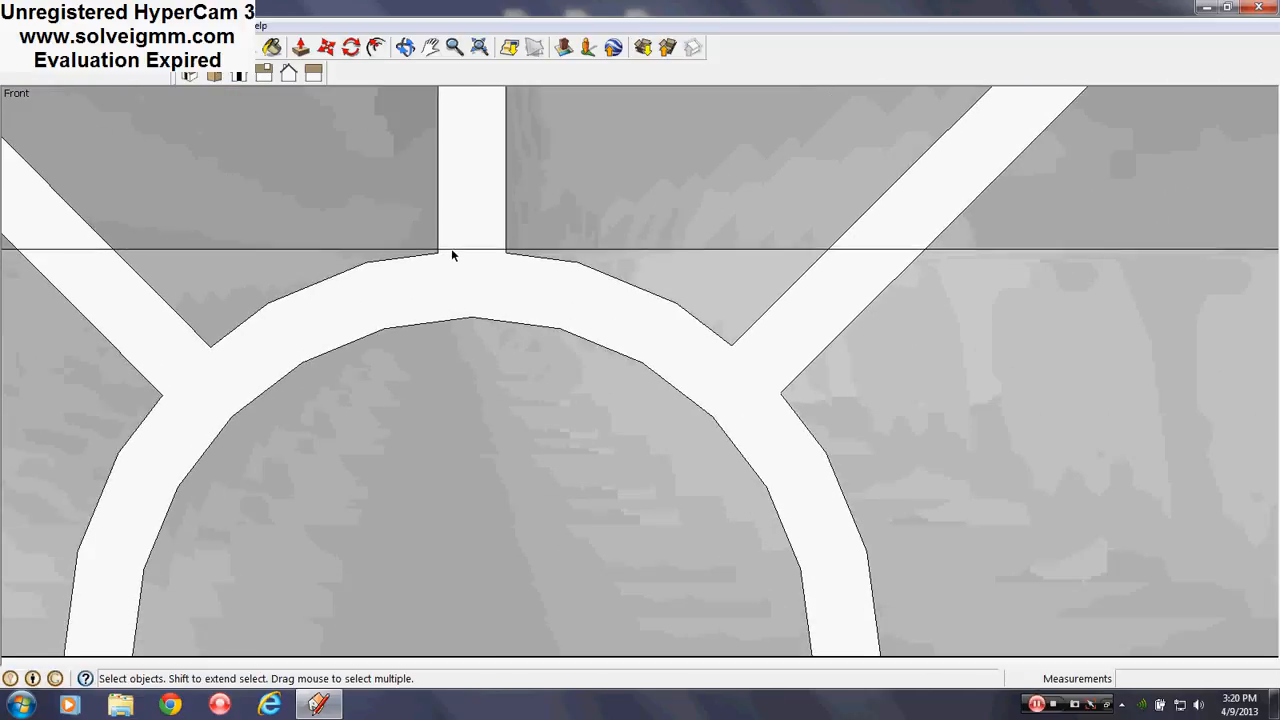
pyautogui.scroll(-3, 485, 315)
pyautogui.scroll(5, 474, 300)
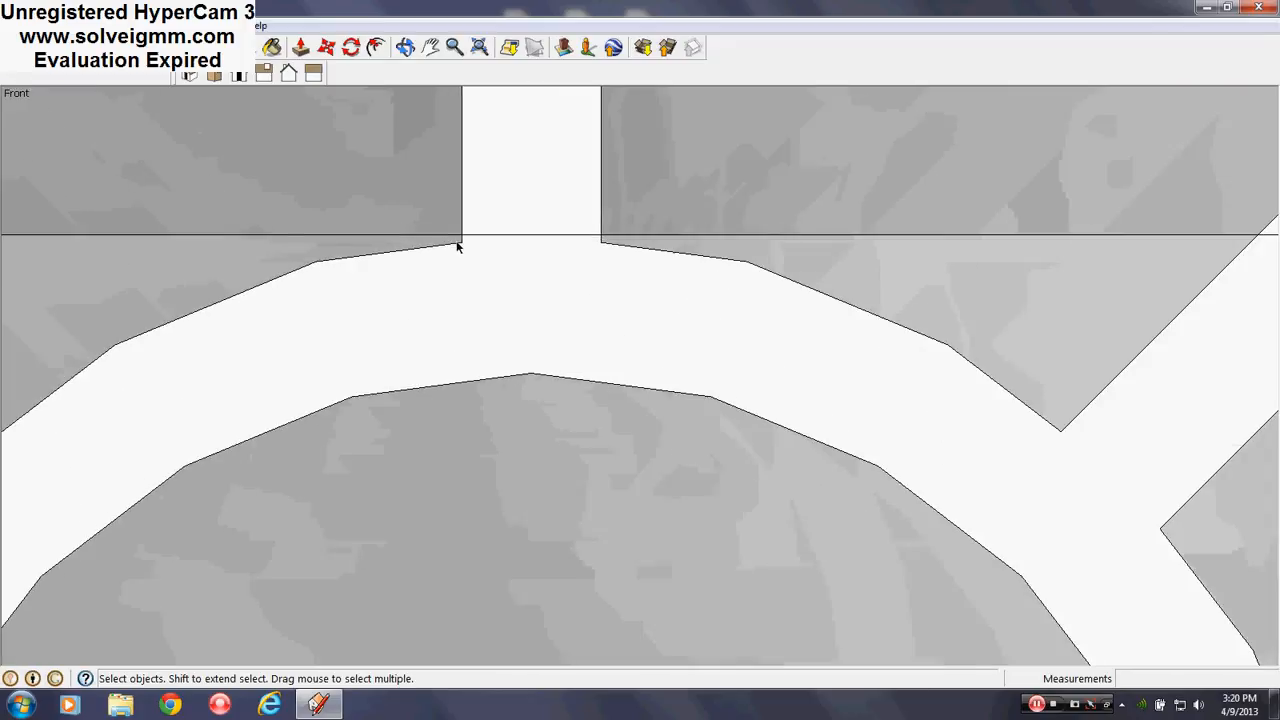
pyautogui.click(598, 236)
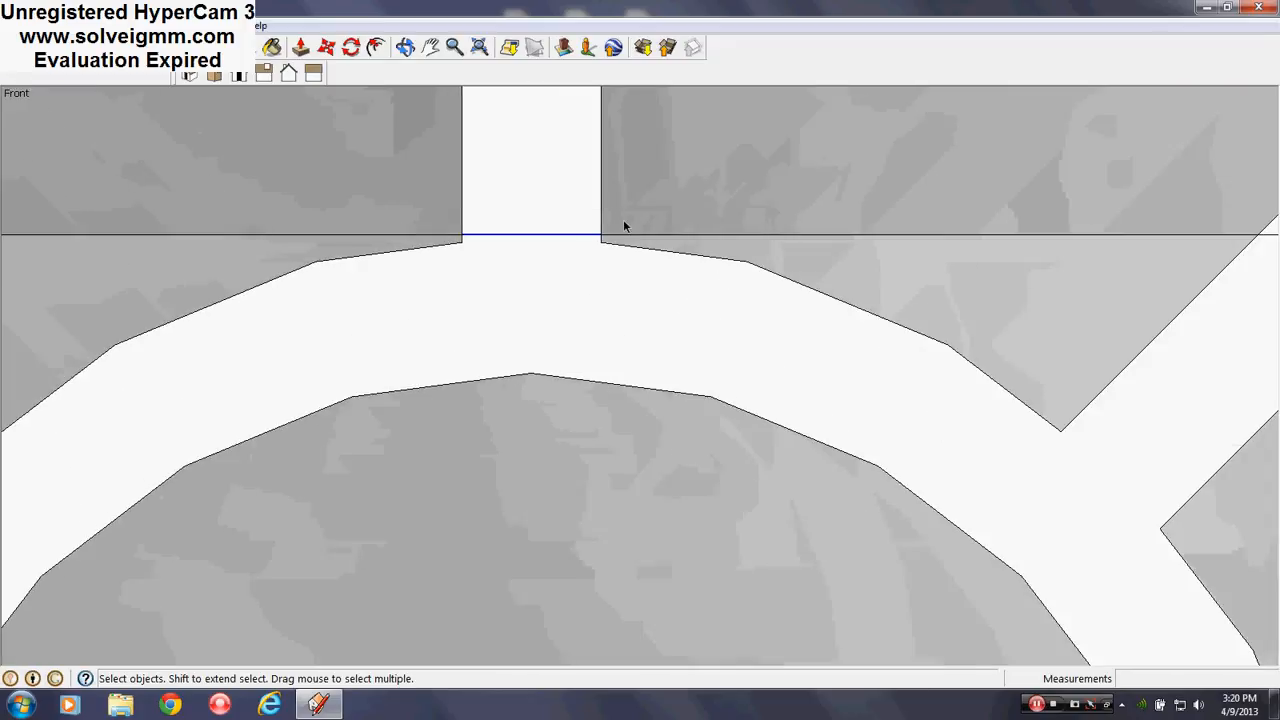
pyautogui.rightClick(571, 239)
pyautogui.click(624, 281)
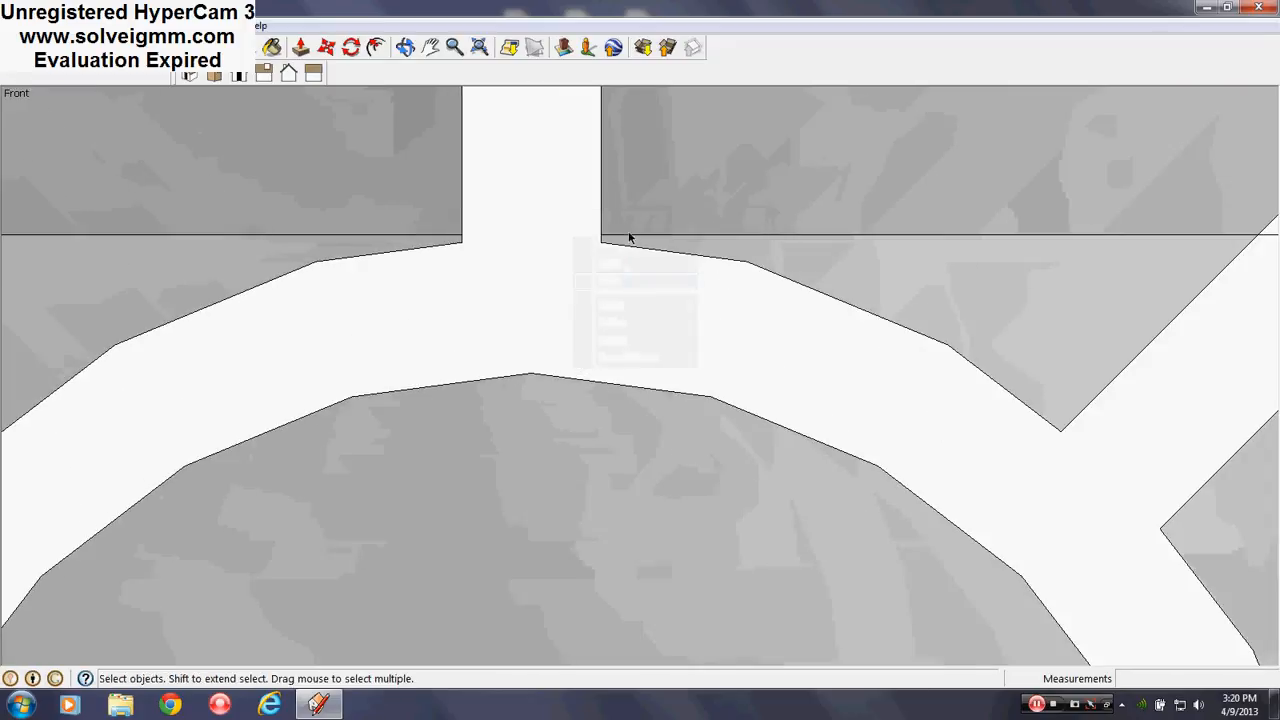
pyautogui.rightClick(630, 238)
pyautogui.click(667, 280)
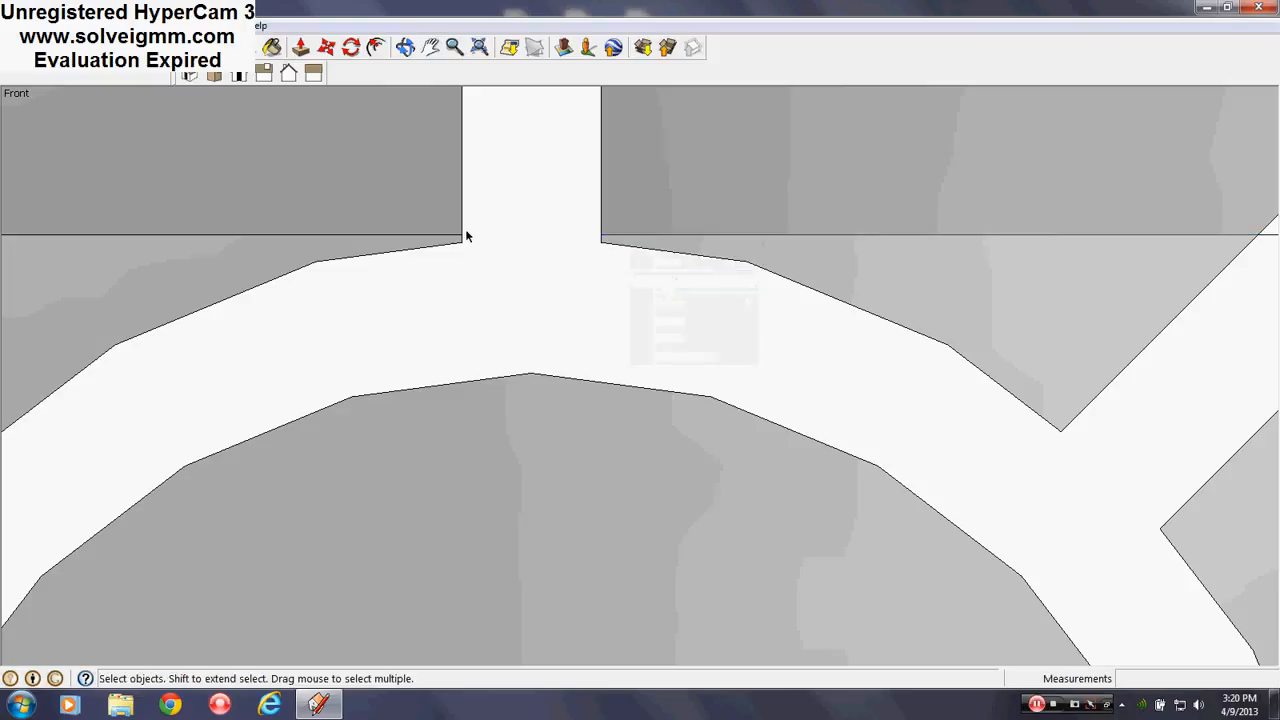
pyautogui.rightClick(456, 240)
pyautogui.click(506, 281)
# Hide the edge segment right of the mullion, then select the piece crossing the fanlight's left side
pyautogui.scroll(-5, 506, 282)
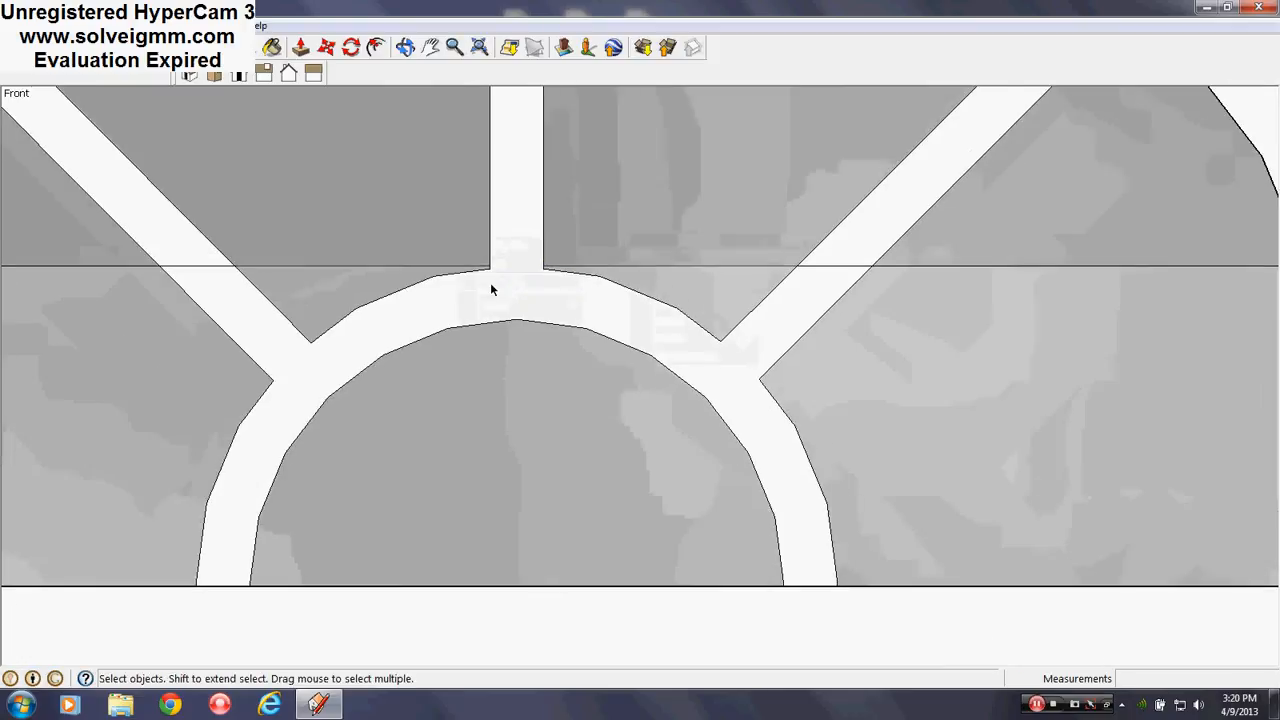
pyautogui.scroll(2, 542, 294)
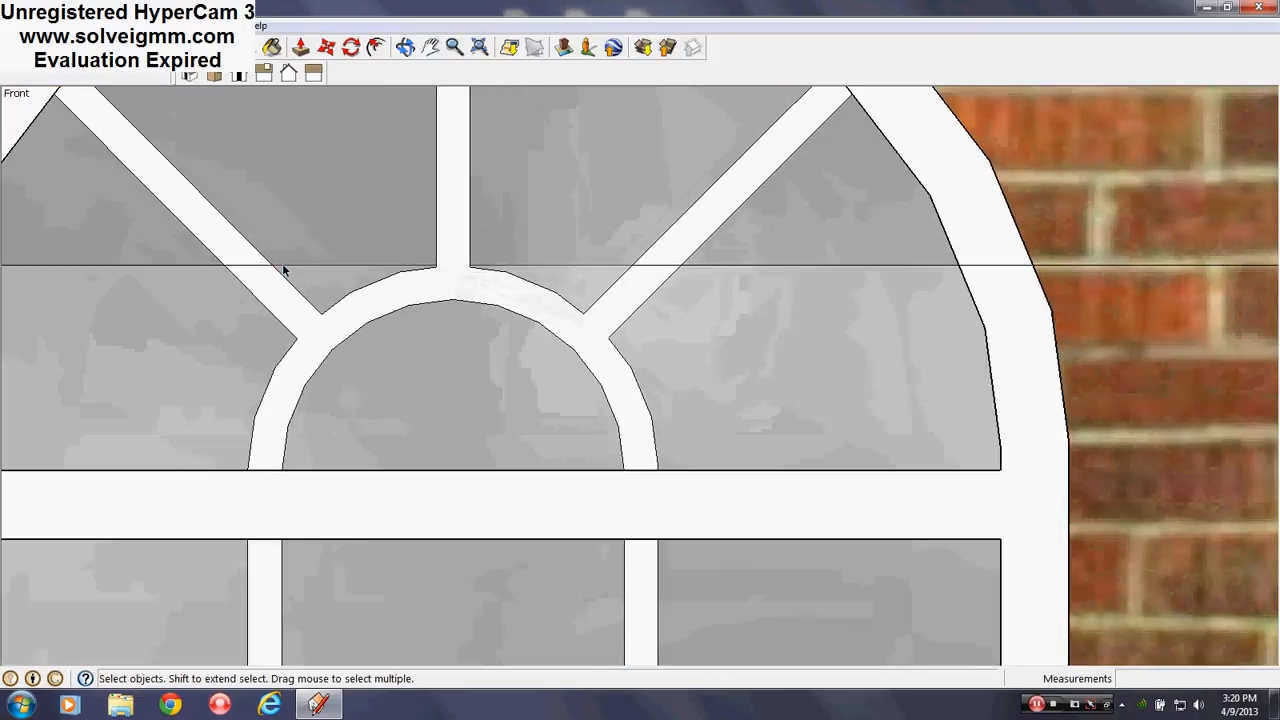
pyautogui.scroll(-3, 505, 290)
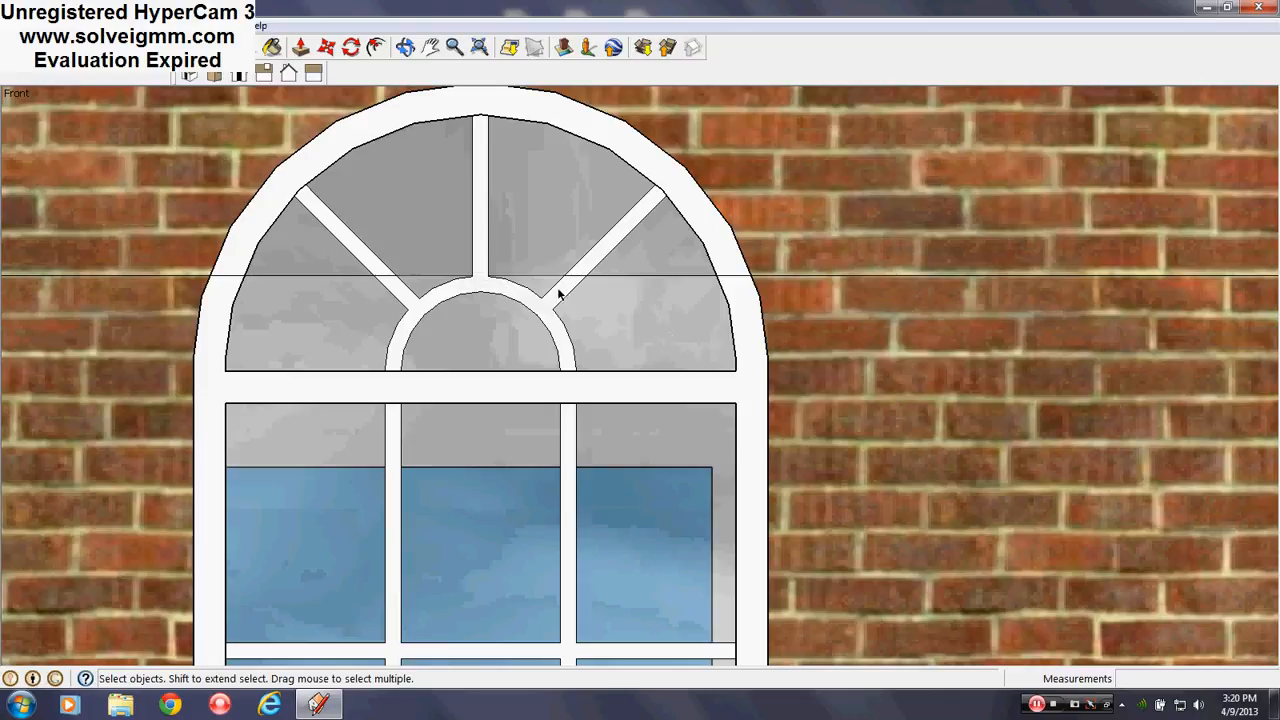
pyautogui.scroll(1, 557, 292)
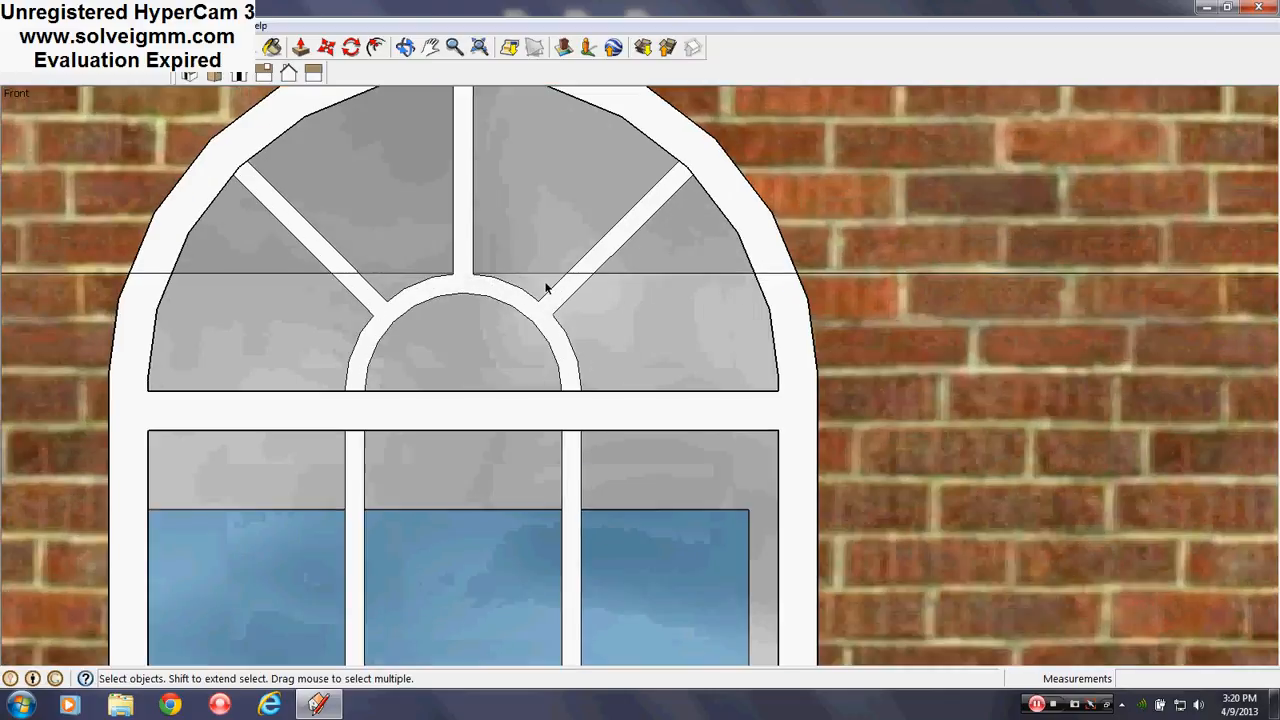
pyautogui.moveTo(546, 289); pyautogui.dragTo(808, 270)
pyautogui.rightClick(750, 277)
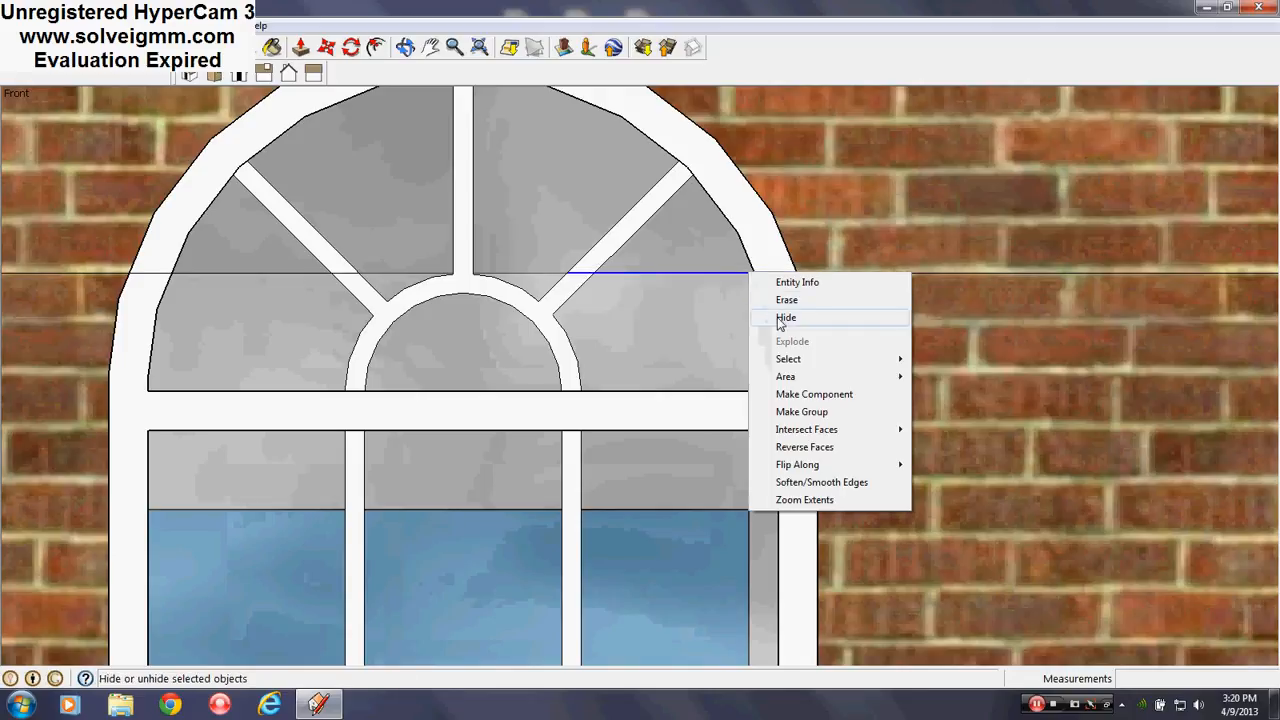
pyautogui.click(815, 320)
pyautogui.scroll(-2, 875, 257)
pyautogui.scroll(2, 484, 279)
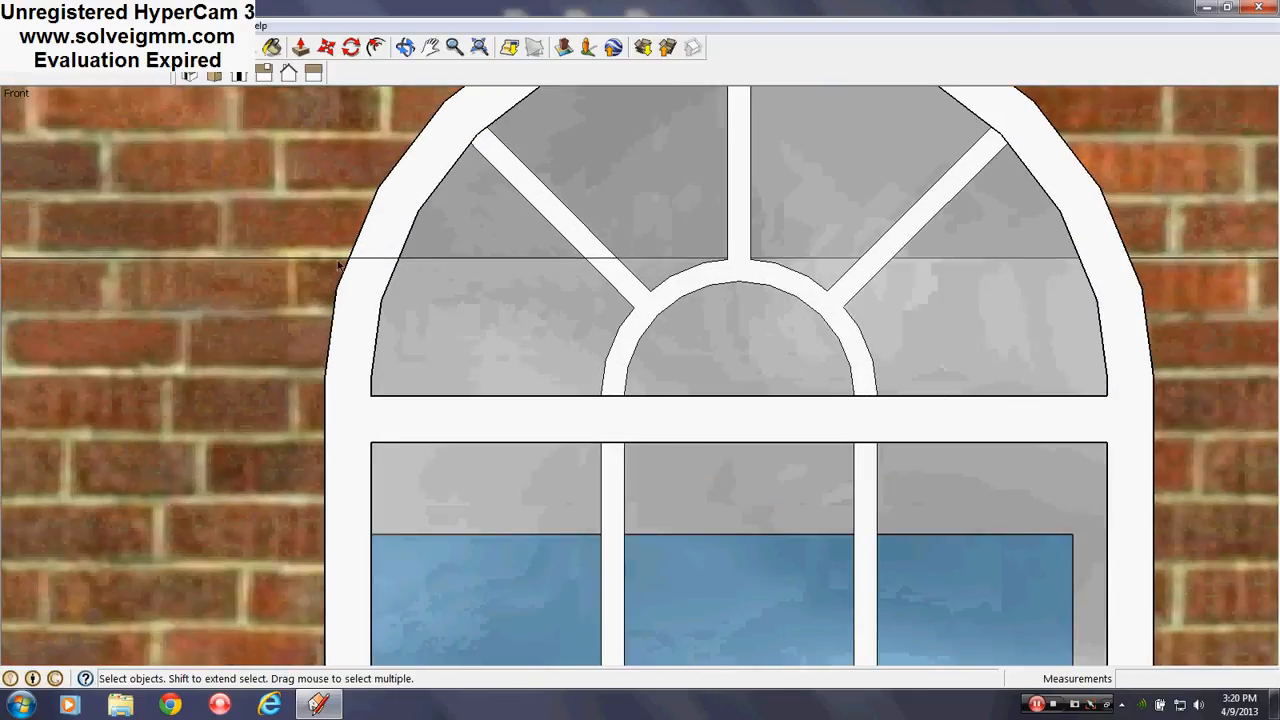
pyautogui.moveTo(340, 265); pyautogui.dragTo(664, 241)
# Hide the edge crossing the fanlight's left side
pyautogui.rightClick(565, 266)
pyautogui.click(545, 303)
pyautogui.scroll(-5, 292, 234)
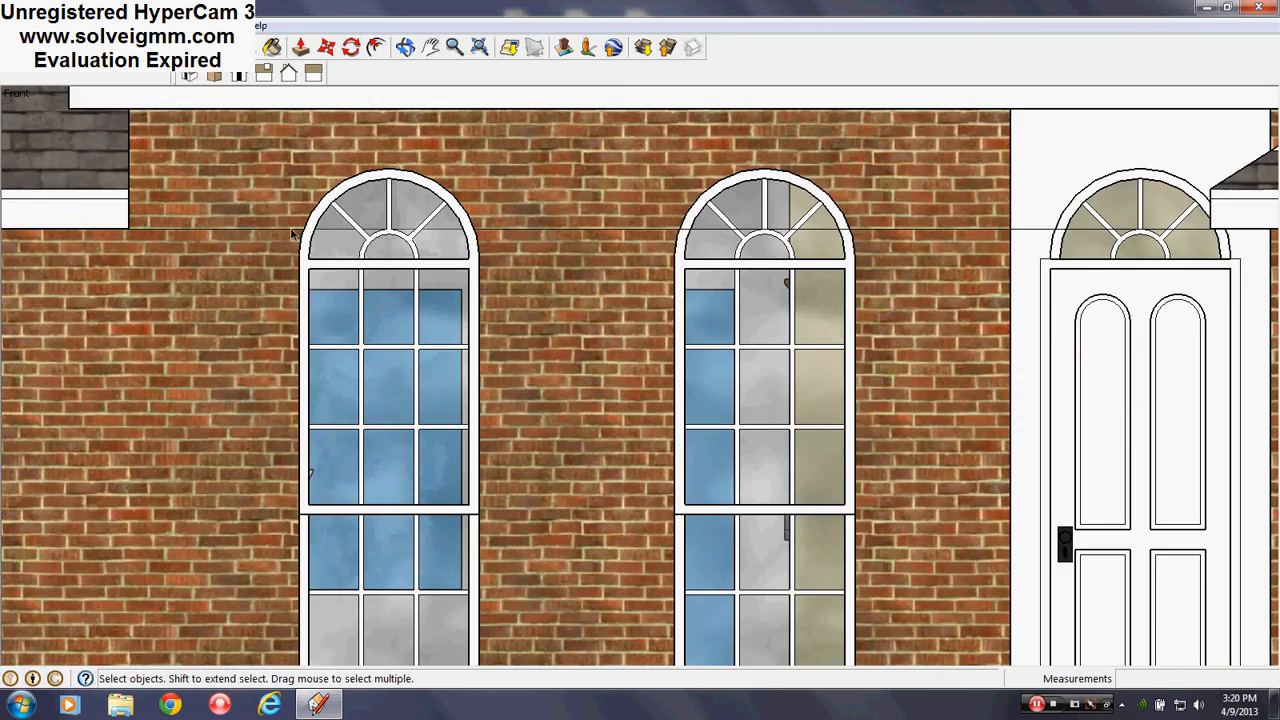
pyautogui.scroll(5, 818, 219)
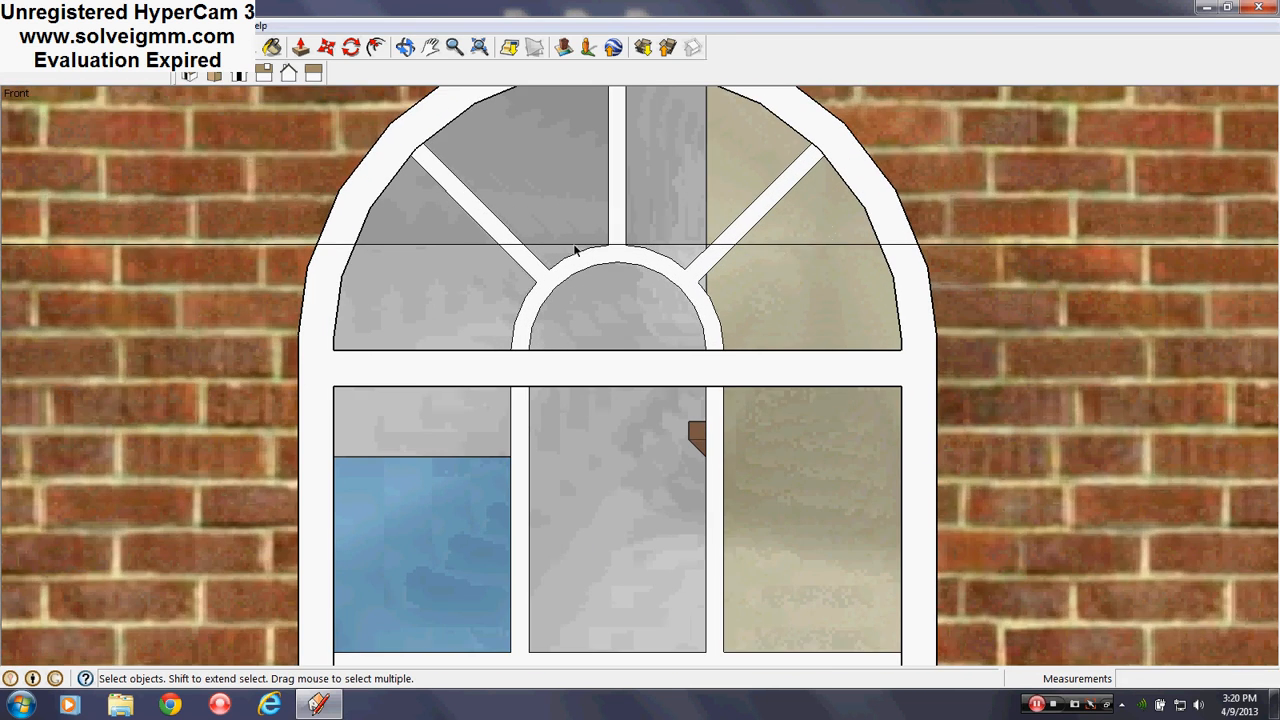
pyautogui.scroll(5, 585, 256)
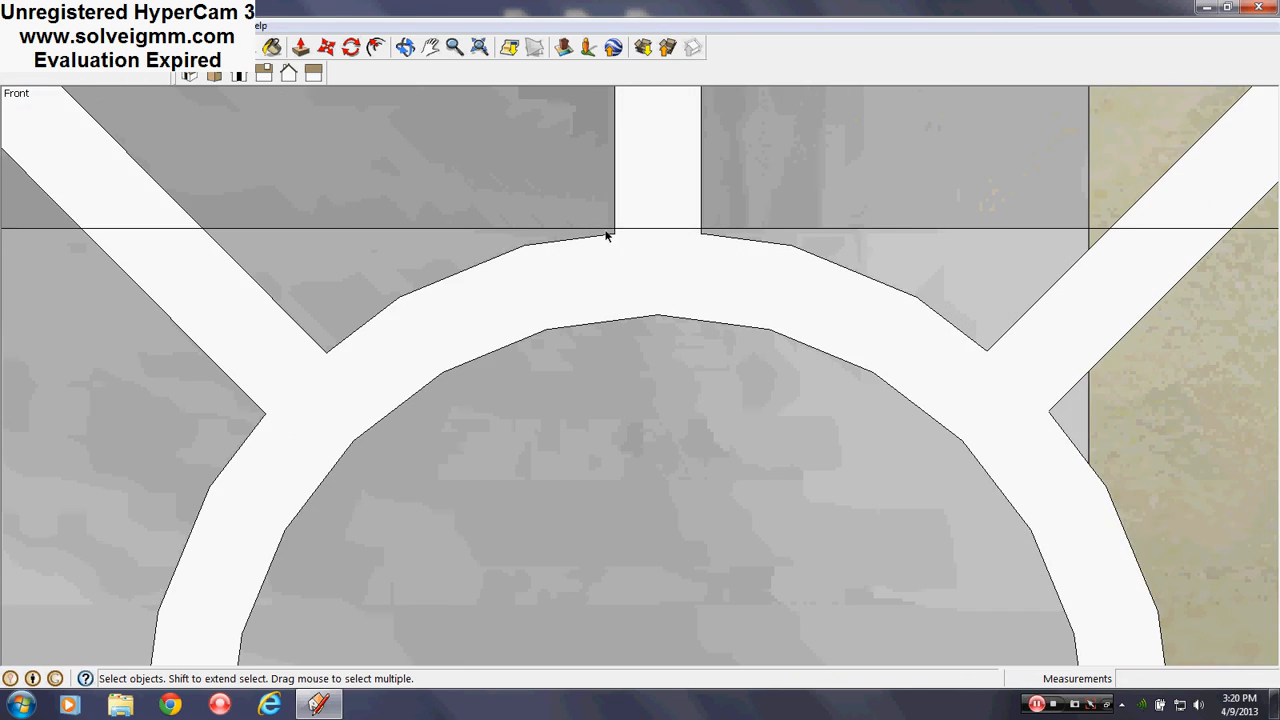
# Hide the short edge under the mullion and the edges to its right and left
pyautogui.click(693, 229)
pyautogui.rightClick(693, 230)
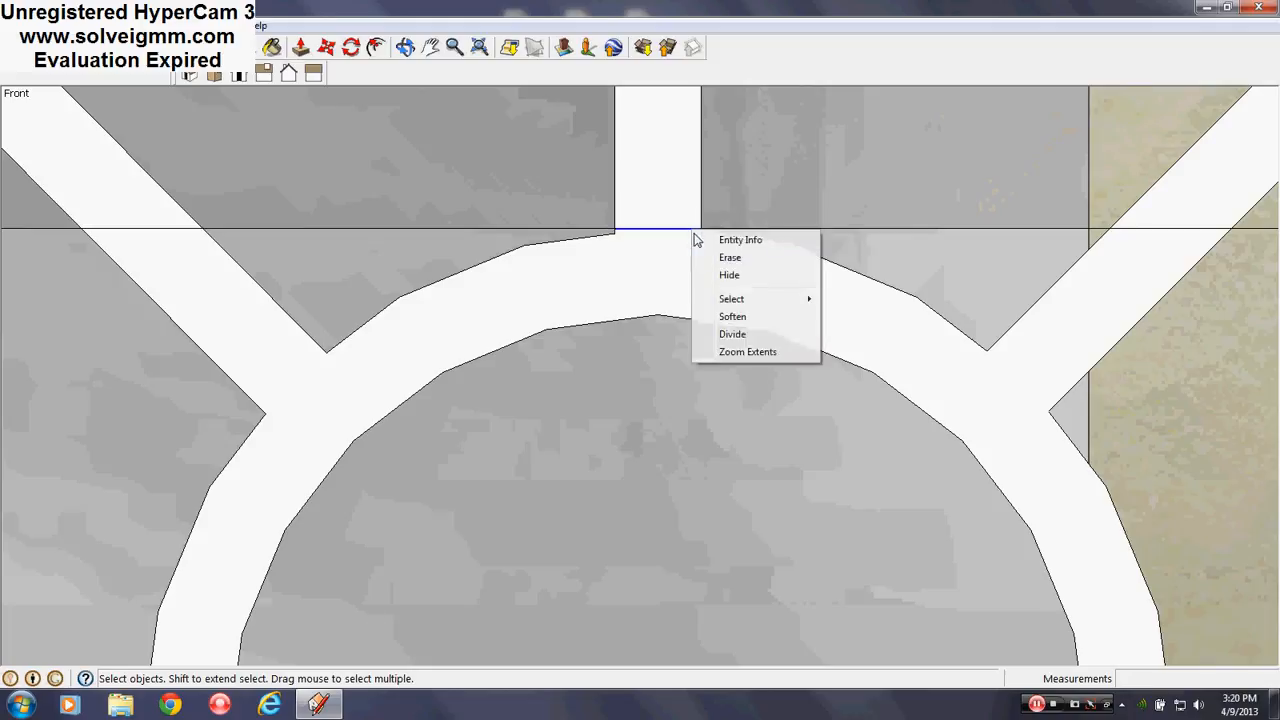
pyautogui.click(727, 276)
pyautogui.rightClick(712, 230)
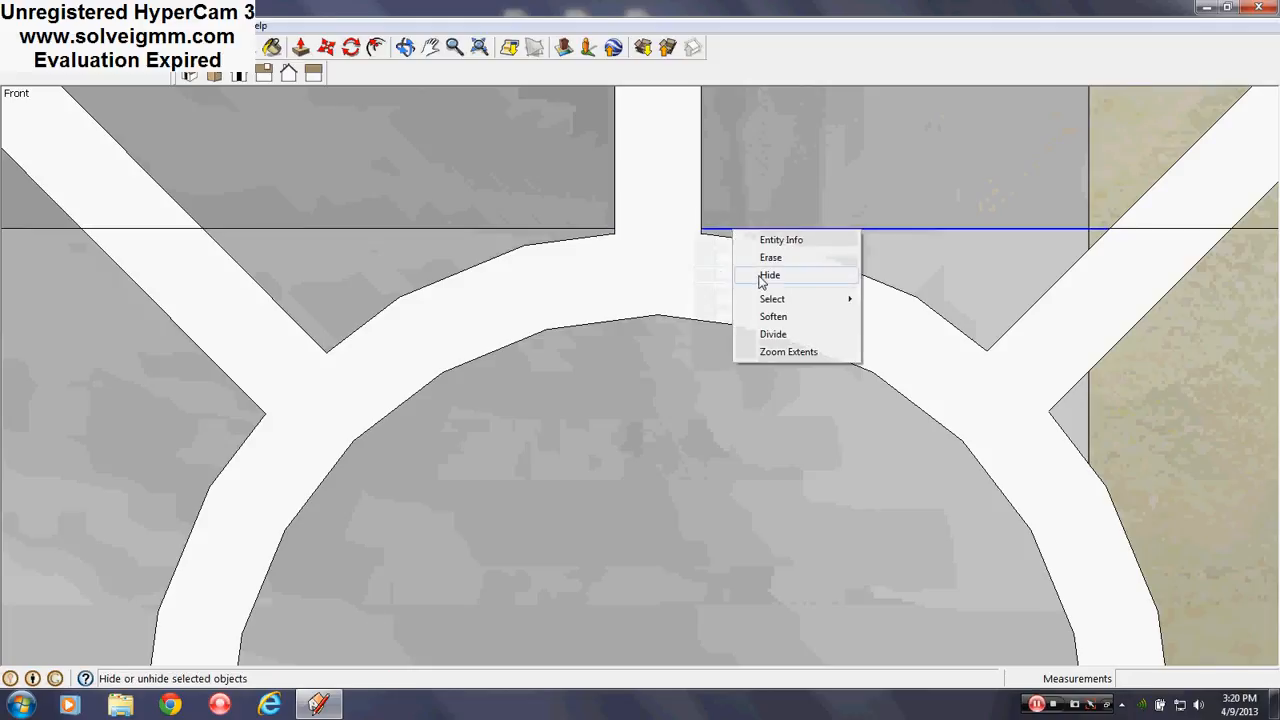
pyautogui.click(725, 276)
pyautogui.rightClick(609, 230)
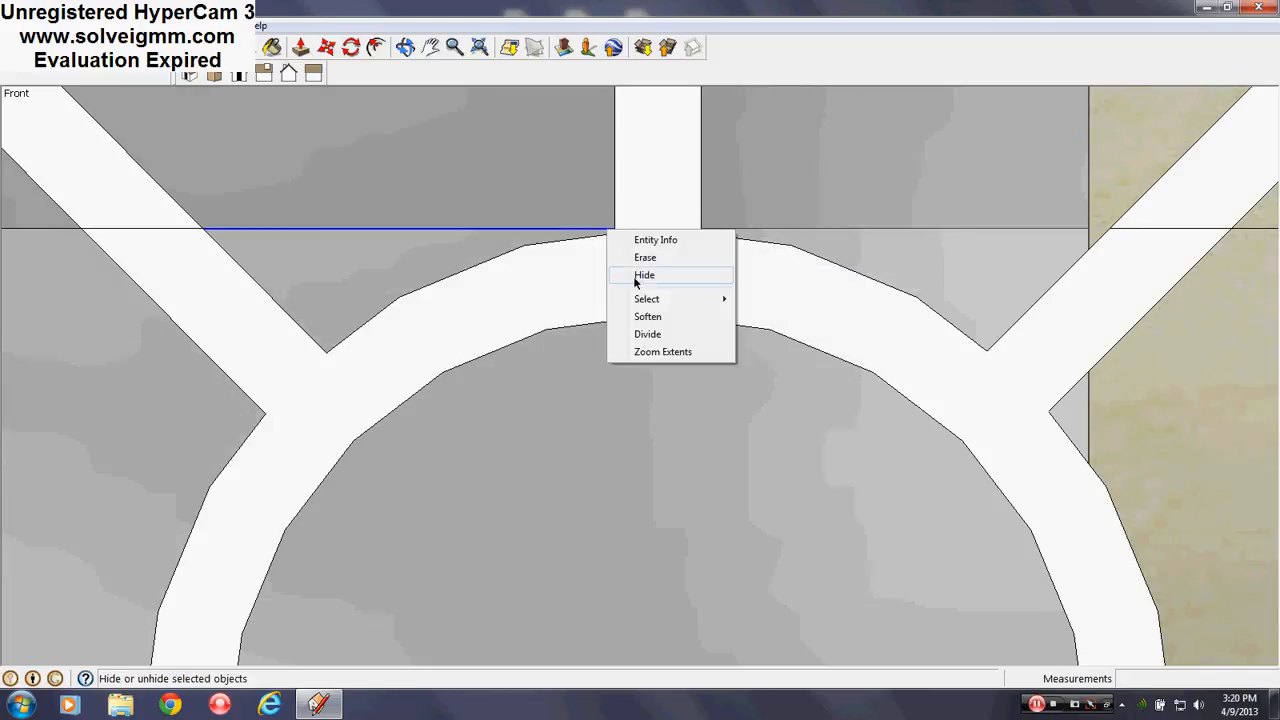
pyautogui.click(637, 271)
pyautogui.scroll(-3, 518, 267)
pyautogui.scroll(-3, 518, 267)
pyautogui.scroll(3, 585, 247)
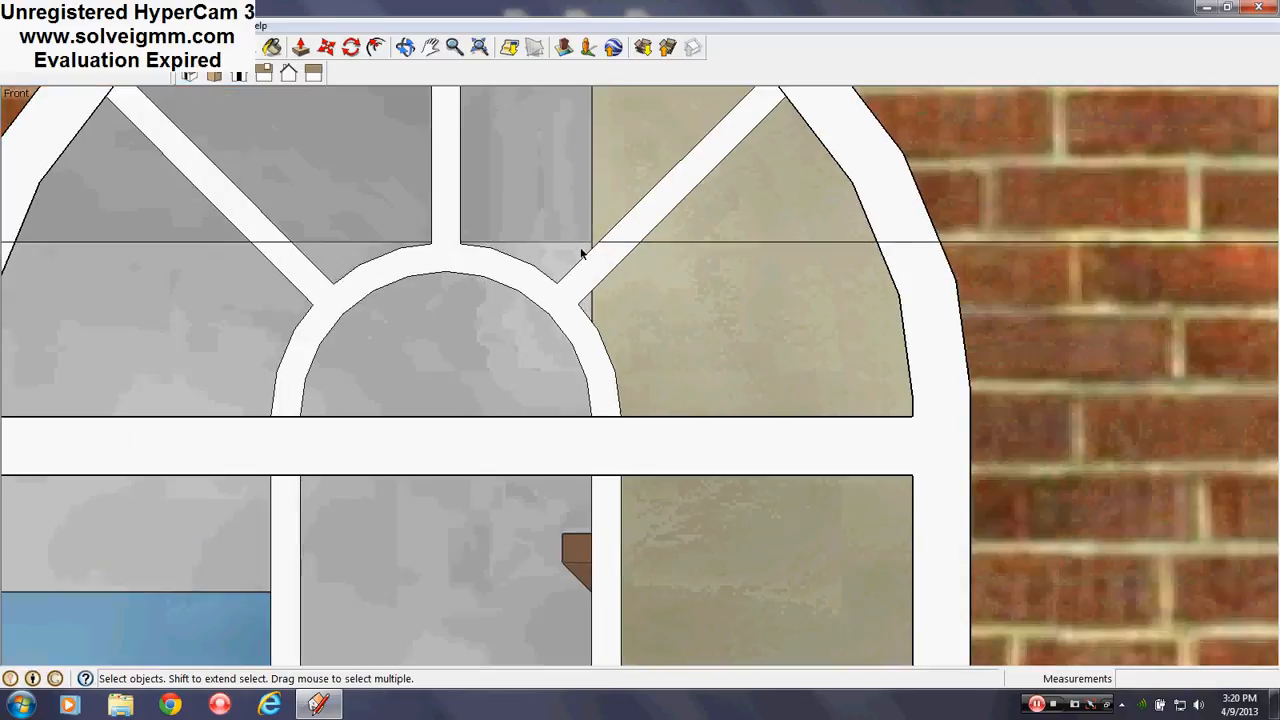
# Hide the edge segments on the fanlight's right and left sides
pyautogui.moveTo(583, 254); pyautogui.dragTo(954, 244)
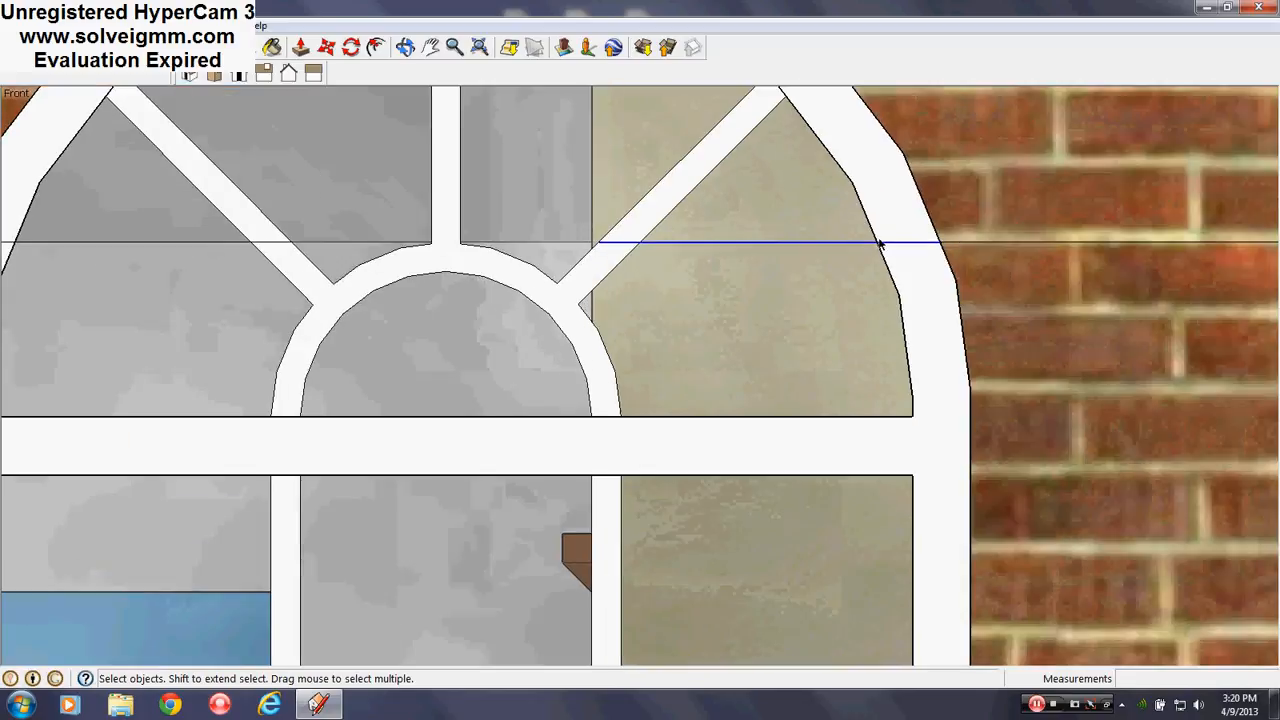
pyautogui.rightClick(855, 249)
pyautogui.click(891, 289)
pyautogui.scroll(-5, 998, 258)
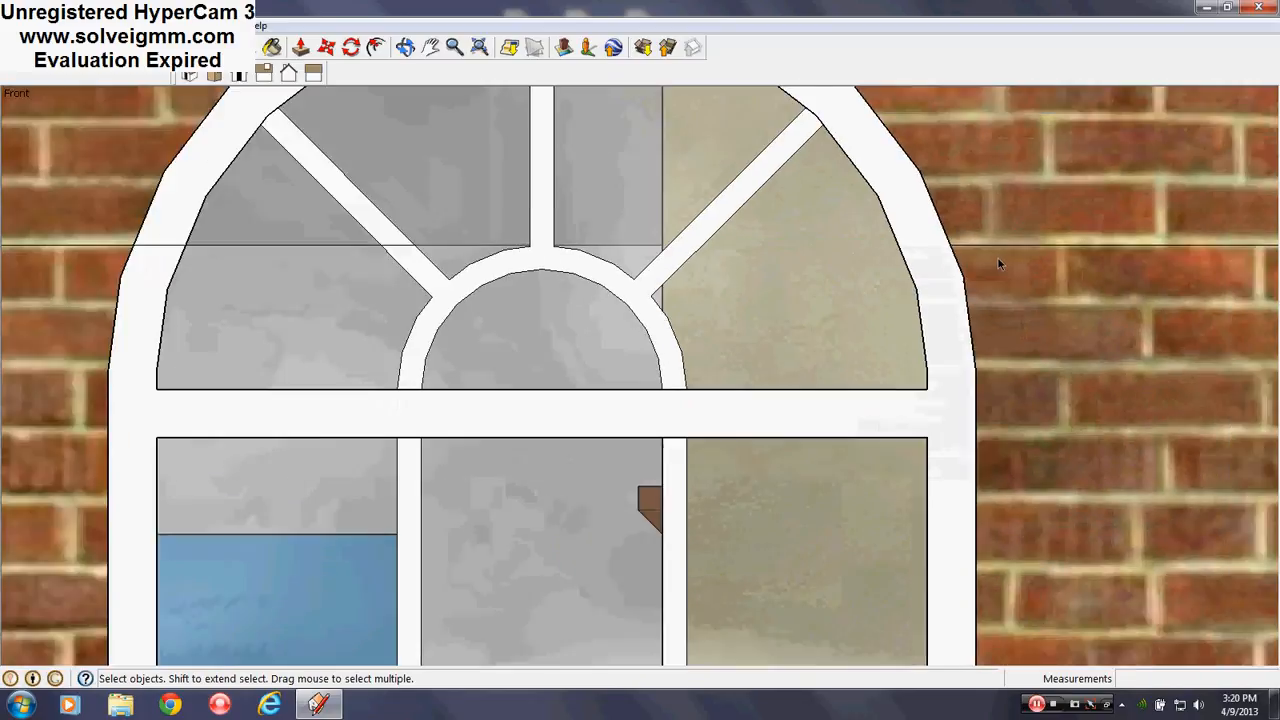
pyautogui.scroll(4, 546, 257)
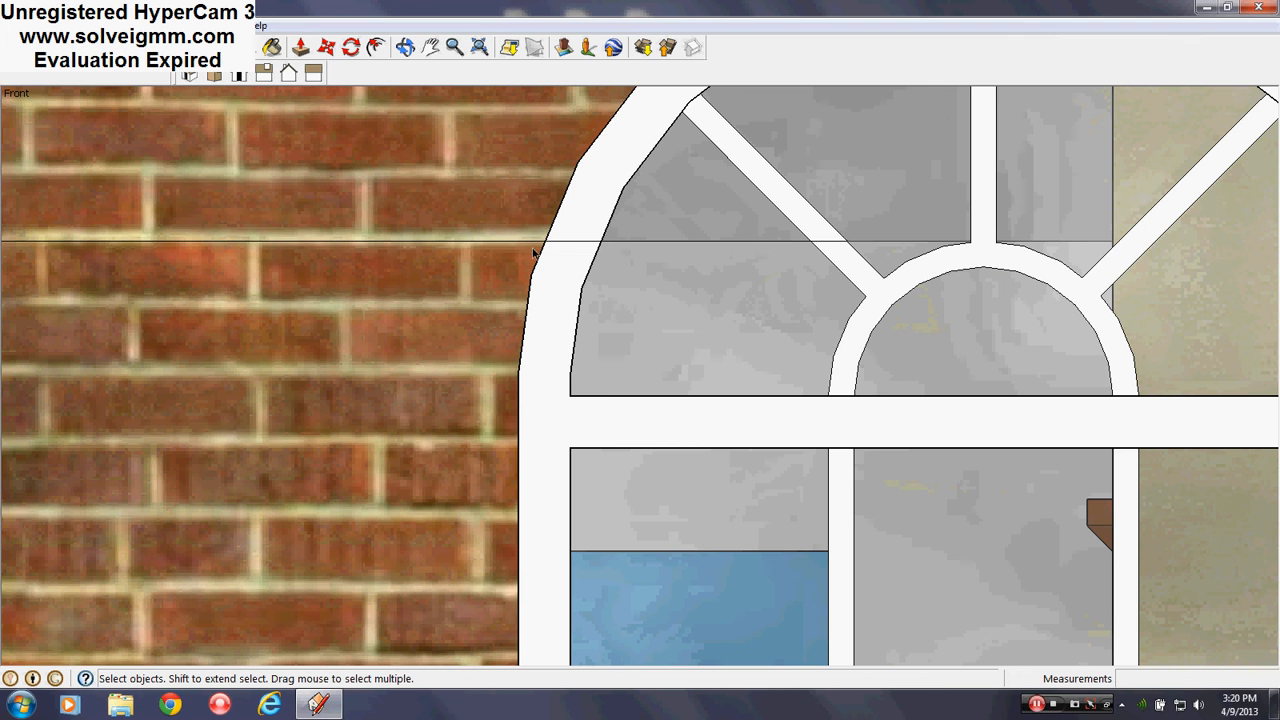
pyautogui.click(797, 241)
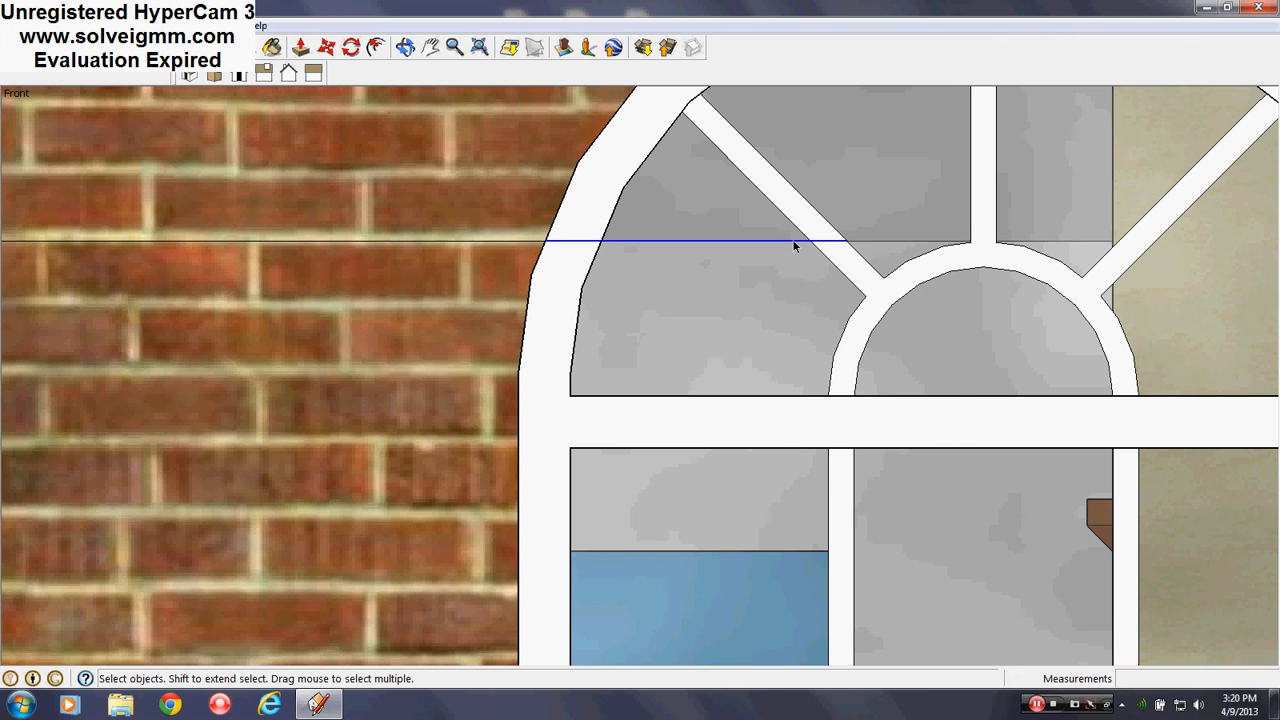
pyautogui.rightClick(795, 246)
pyautogui.click(824, 287)
pyautogui.scroll(-4, 397, 247)
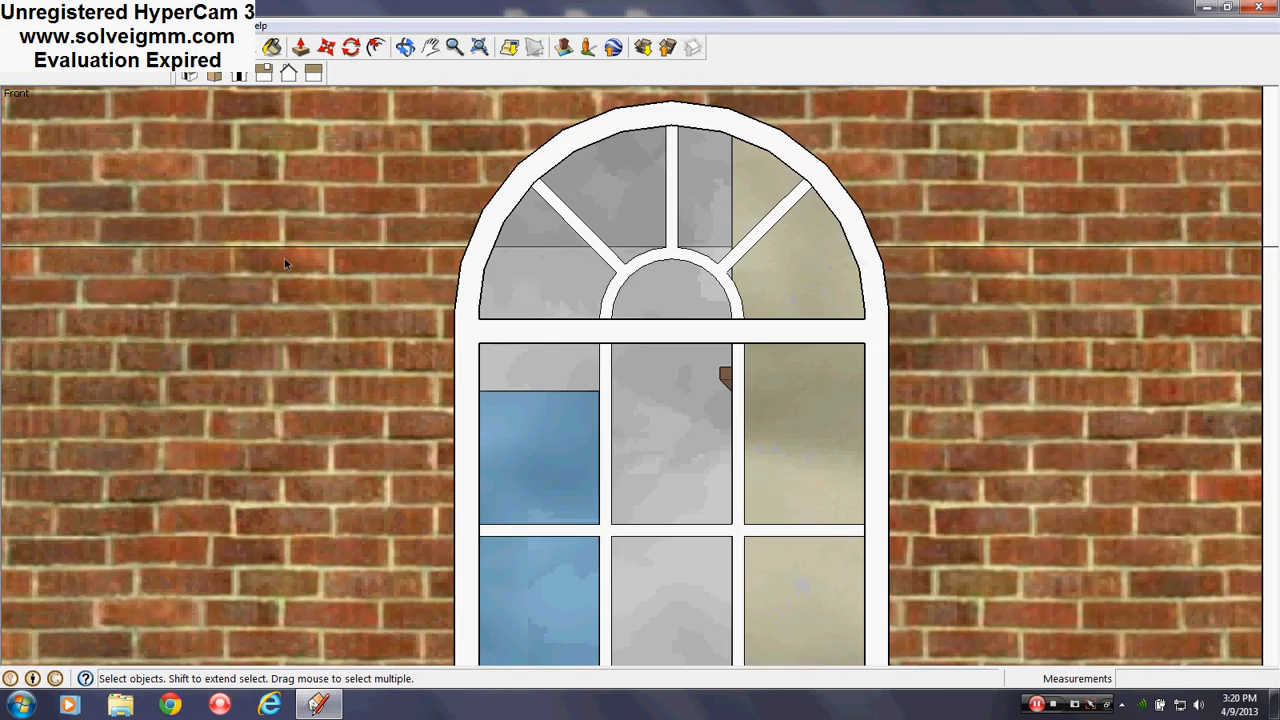
pyautogui.scroll(-3, 284, 258)
pyautogui.scroll(8, 831, 254)
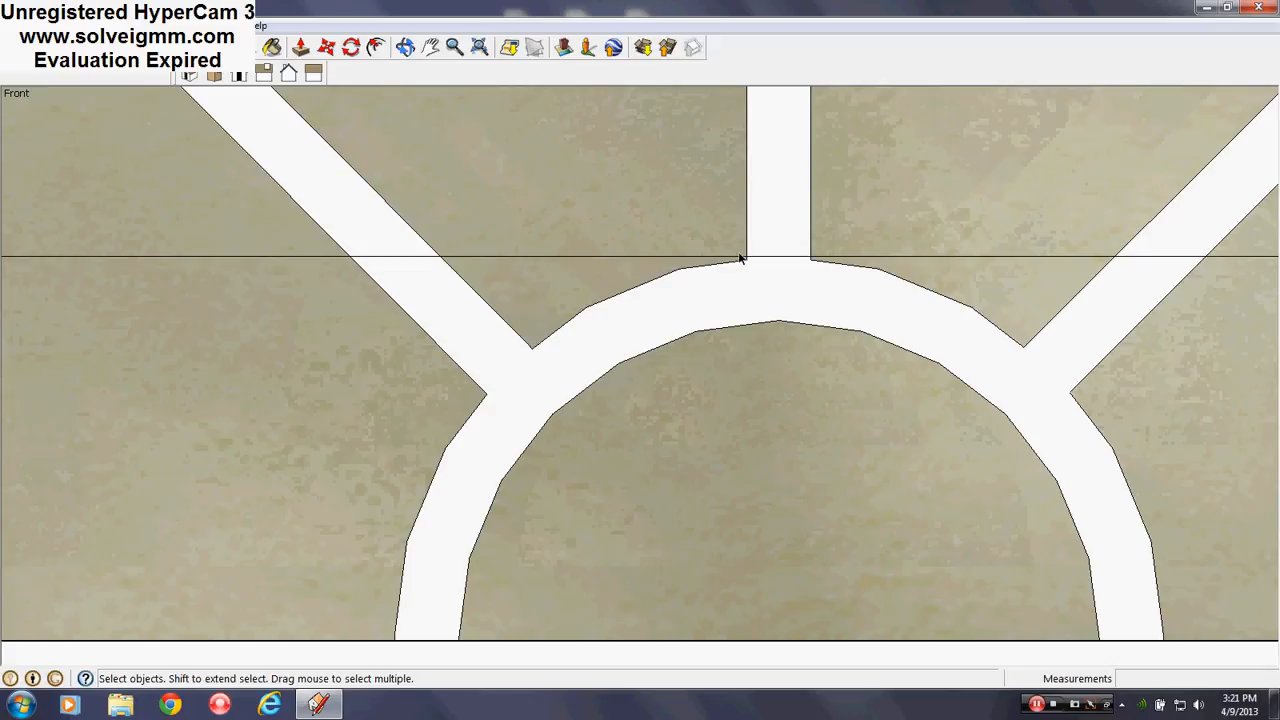
pyautogui.scroll(3, 740, 258)
# Hide the edge under the fanlight's mullion and the horizontal lines left and right of the arch
pyautogui.moveTo(740, 260); pyautogui.dragTo(952, 216)
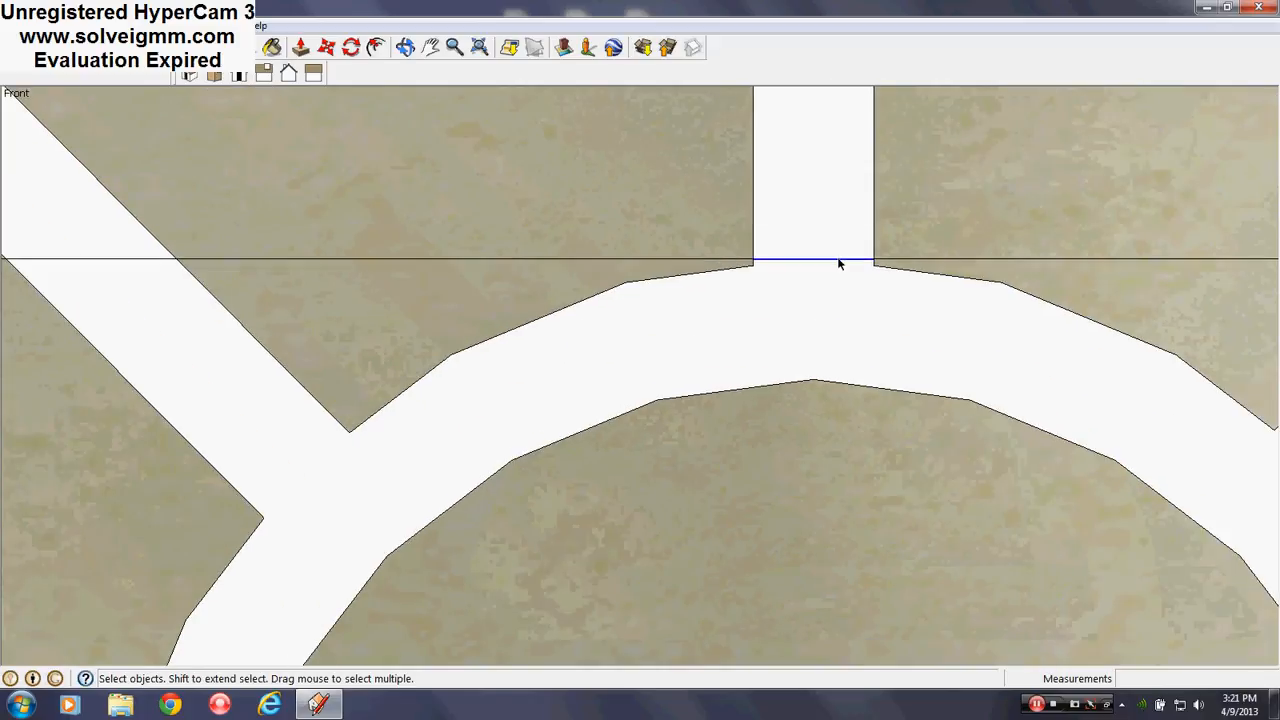
pyautogui.rightClick(840, 263)
pyautogui.click(849, 306)
pyautogui.scroll(-3, 849, 289)
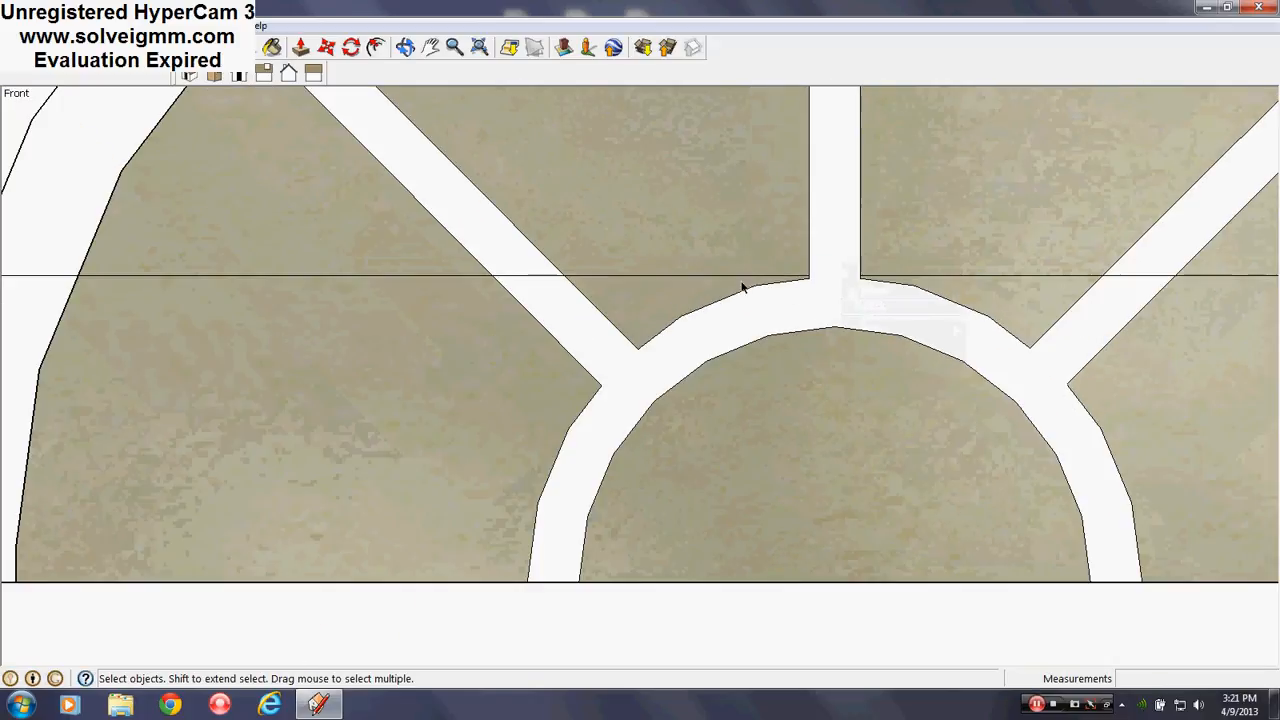
pyautogui.rightClick(749, 279)
pyautogui.click(772, 323)
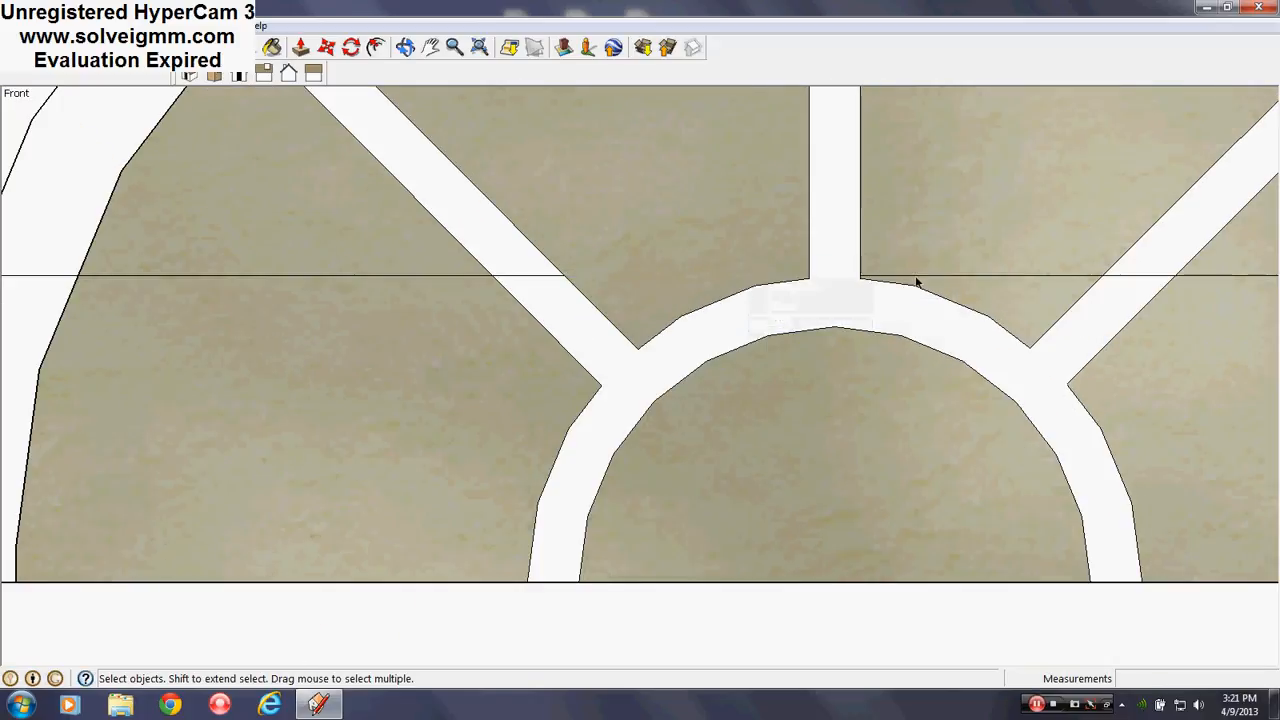
pyautogui.rightClick(918, 276)
pyautogui.rightClick(918, 276)
pyautogui.click(955, 321)
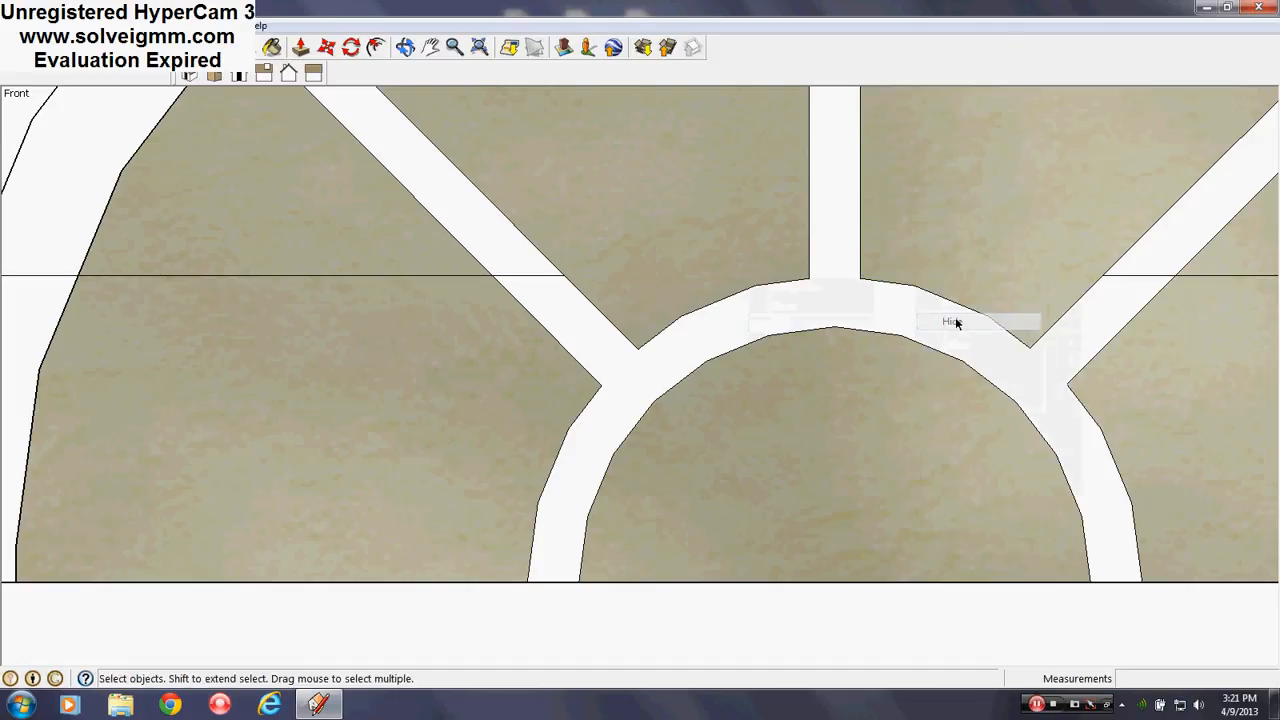
pyautogui.scroll(-5, 634, 289)
pyautogui.scroll(5, 511, 325)
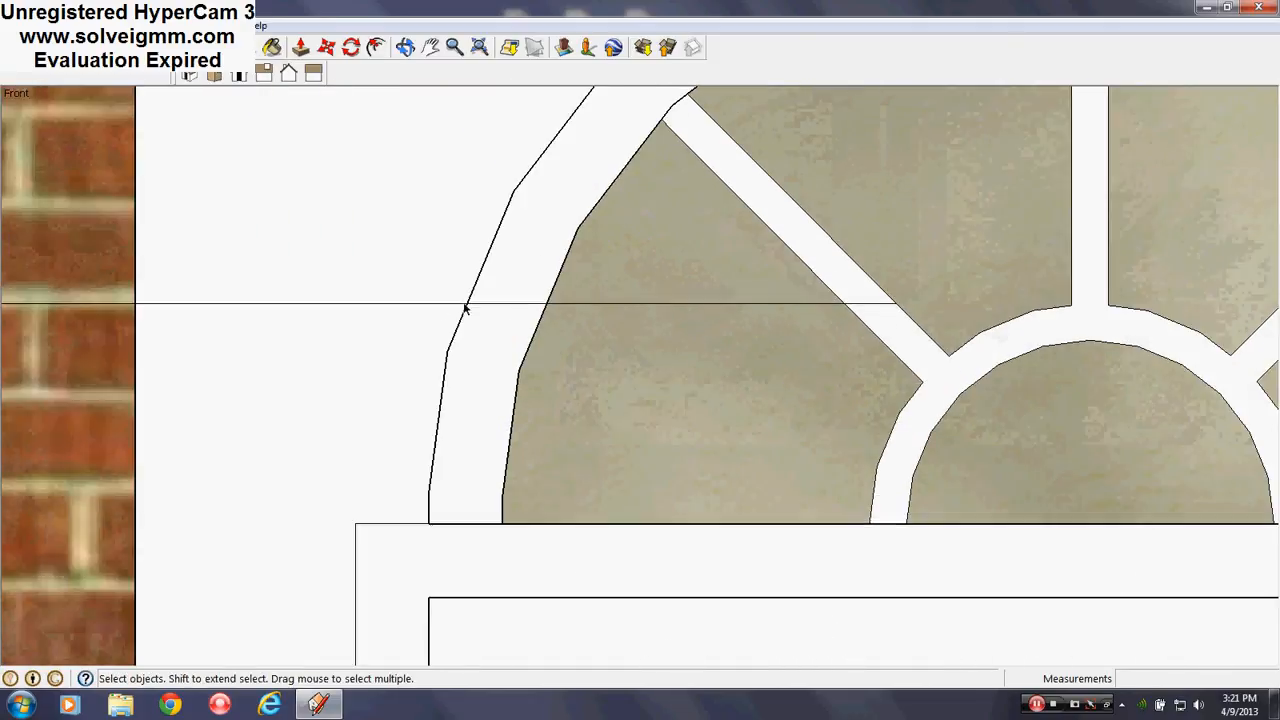
# Hide the remaining line across the left pane, the short segment and the long horizontal line
pyautogui.moveTo(907, 299); pyautogui.dragTo(913, 295)
pyautogui.rightClick(883, 307)
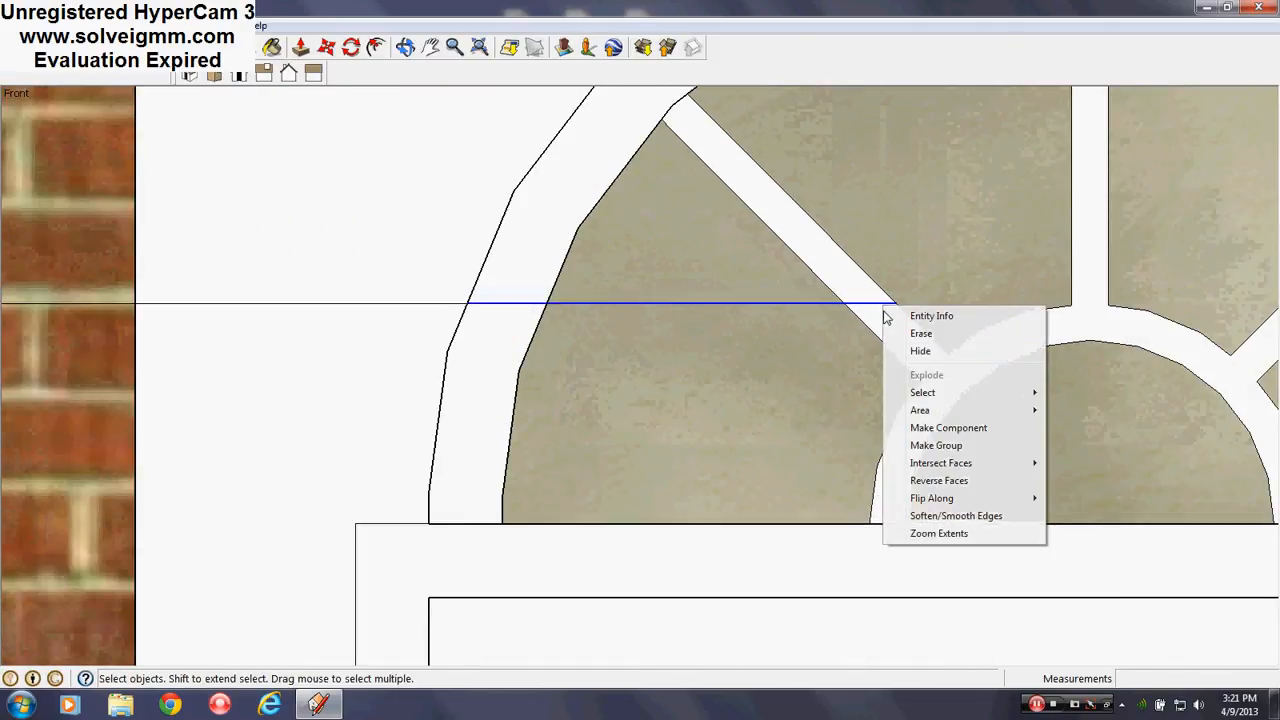
pyautogui.click(914, 351)
pyautogui.scroll(-3, 294, 223)
pyautogui.scroll(3, 835, 287)
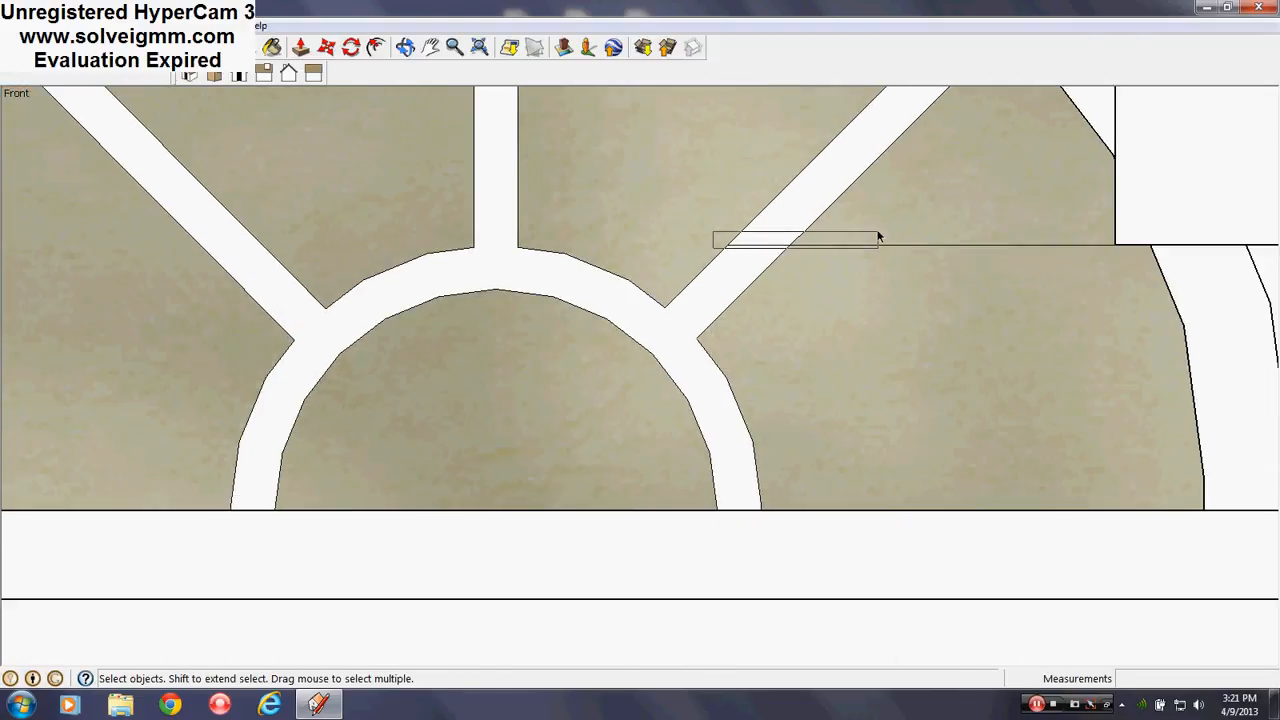
pyautogui.rightClick(775, 251)
pyautogui.click(810, 289)
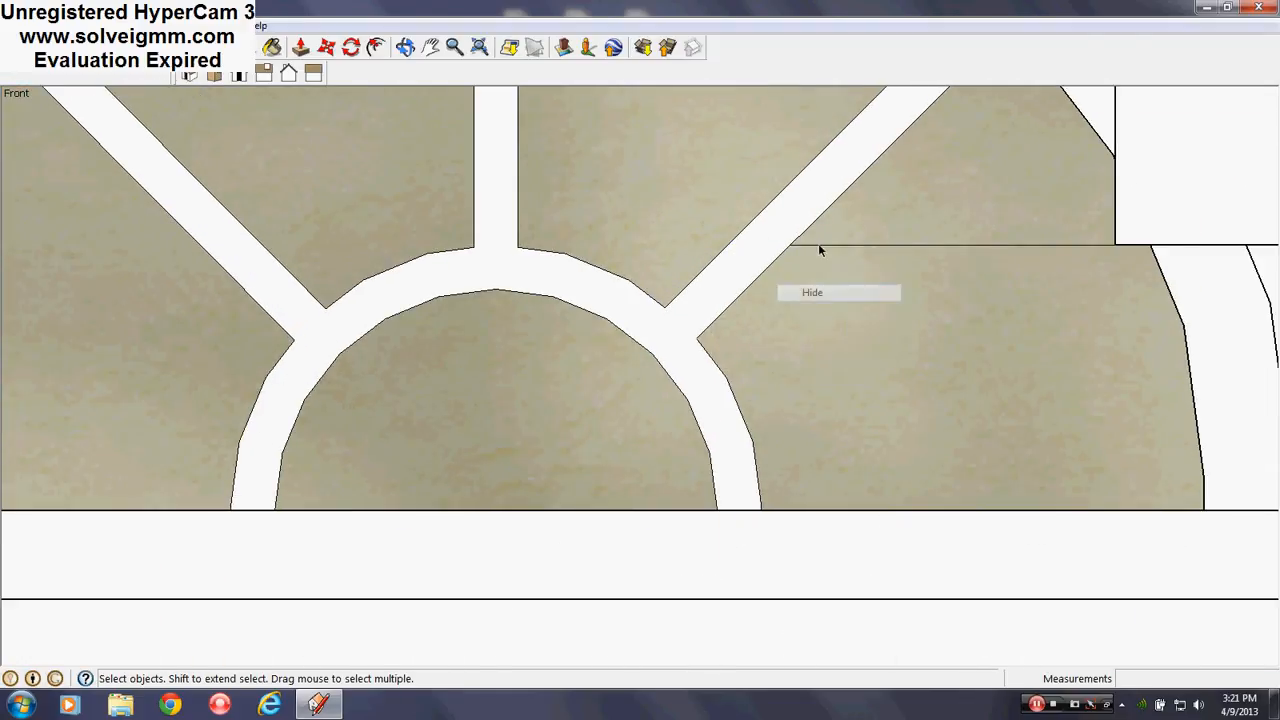
pyautogui.rightClick(819, 246)
pyautogui.rightClick(813, 245)
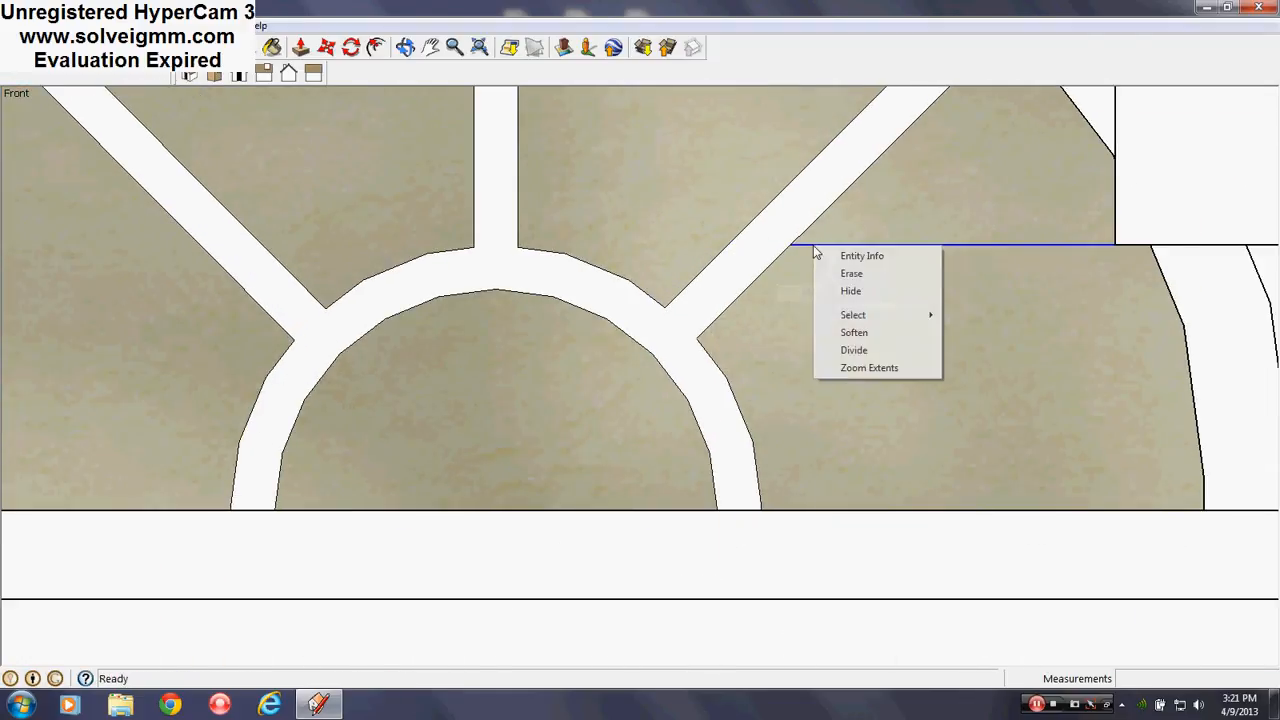
pyautogui.click(850, 290)
pyautogui.click(105, 25)
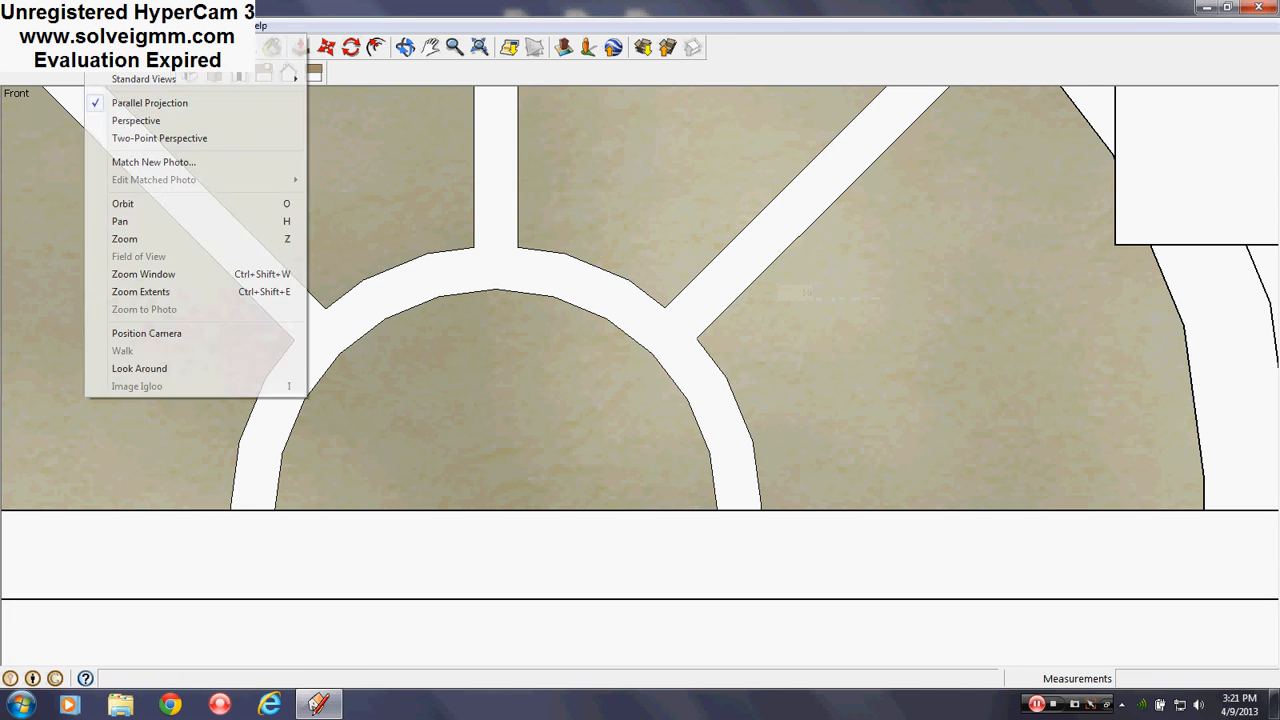
# Switch to Perspective view, orbit to the arched frame, and erase the line across its frame strip
pyautogui.click(124, 121)
pyautogui.moveTo(495, 260); pyautogui.dragTo(700, 270, button='middle')
pyautogui.scroll(12, 790, 367)
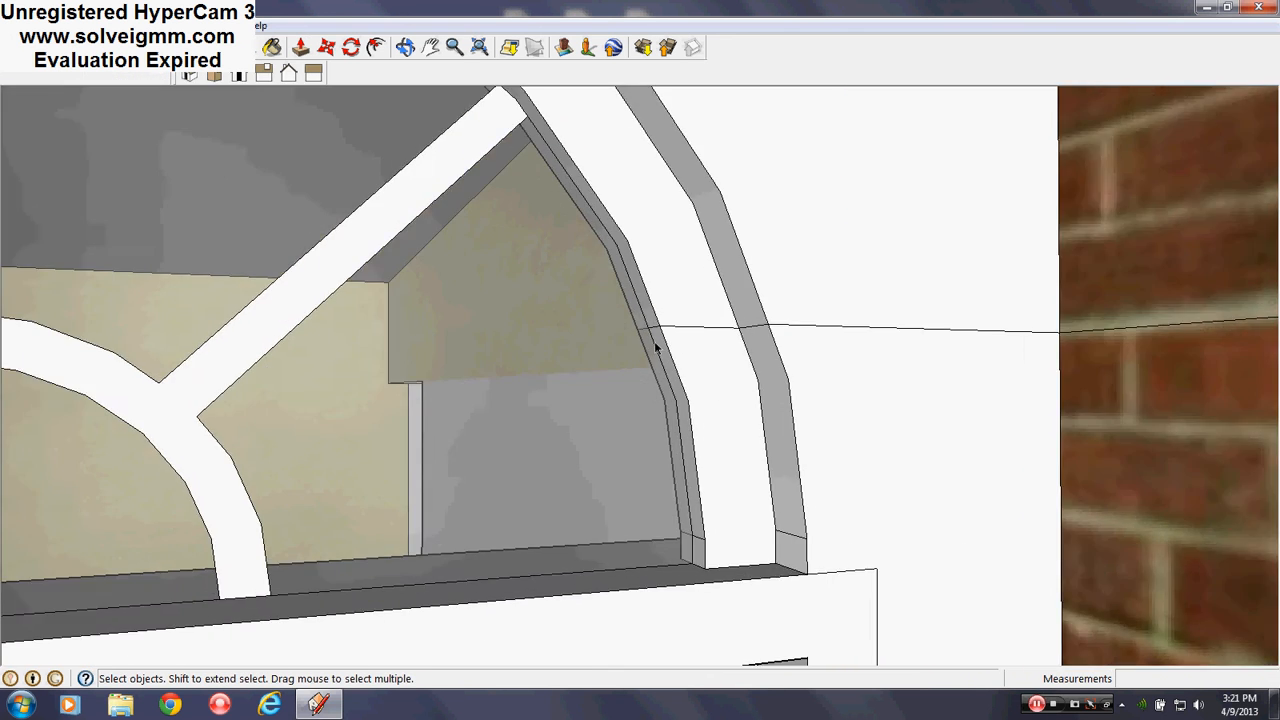
pyautogui.scroll(4, 657, 347)
pyautogui.moveTo(663, 331); pyautogui.dragTo(786, 322, button='middle')
pyautogui.rightClick(756, 319)
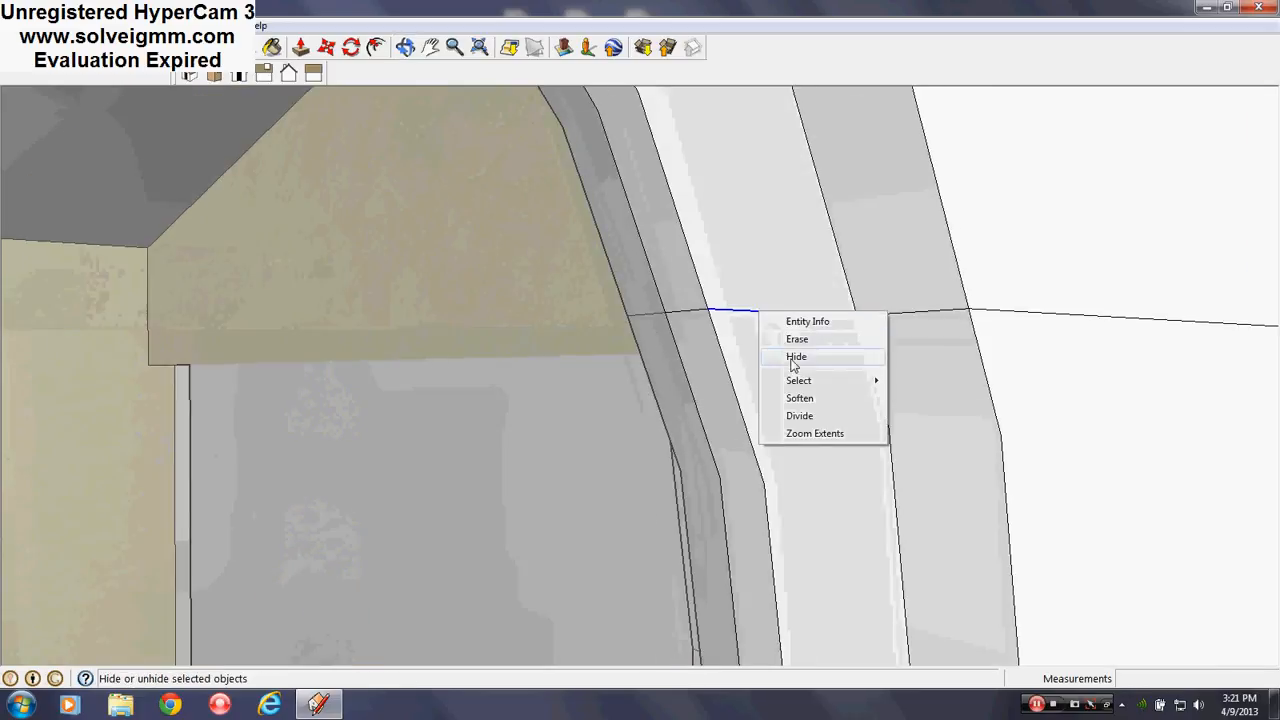
pyautogui.click(723, 300)
pyautogui.rightClick(697, 313)
pyautogui.rightClick(683, 313)
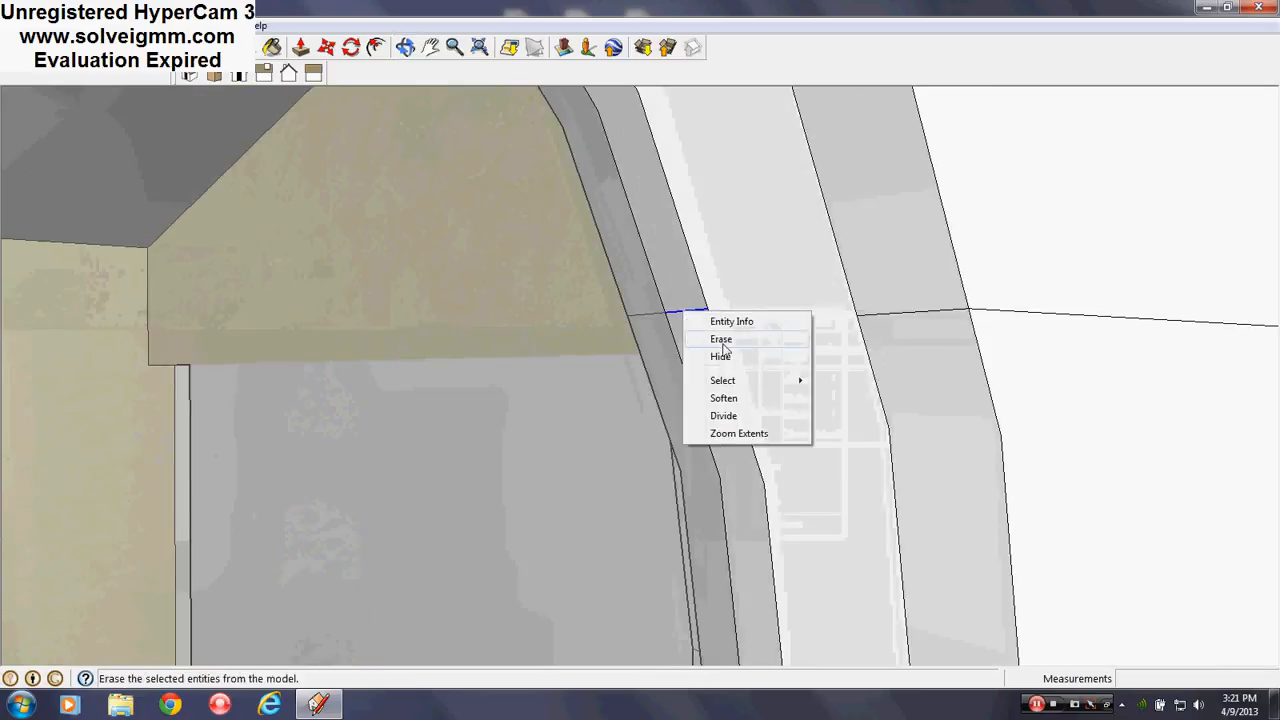
pyautogui.click(733, 340)
# Hide the remaining line pieces between the strips and across the grey and white frame strips
pyautogui.rightClick(904, 312)
pyautogui.click(945, 357)
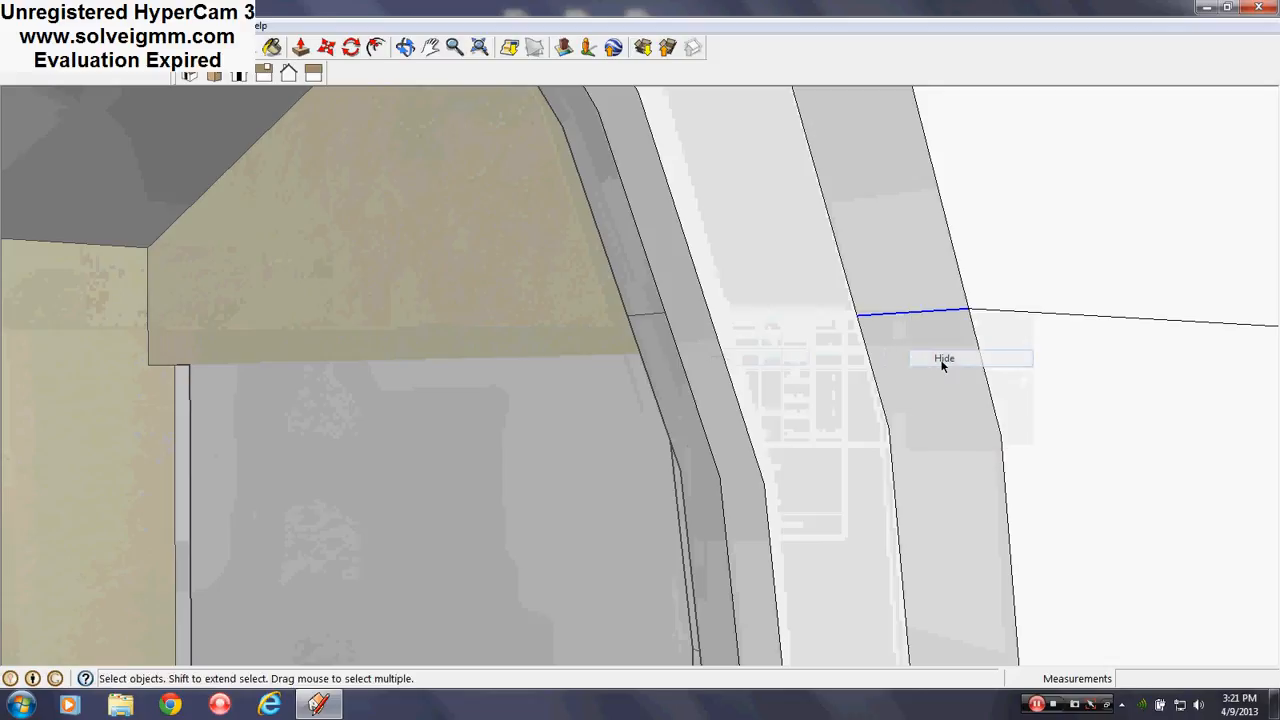
pyautogui.moveTo(940, 363); pyautogui.dragTo(746, 340, button='middle')
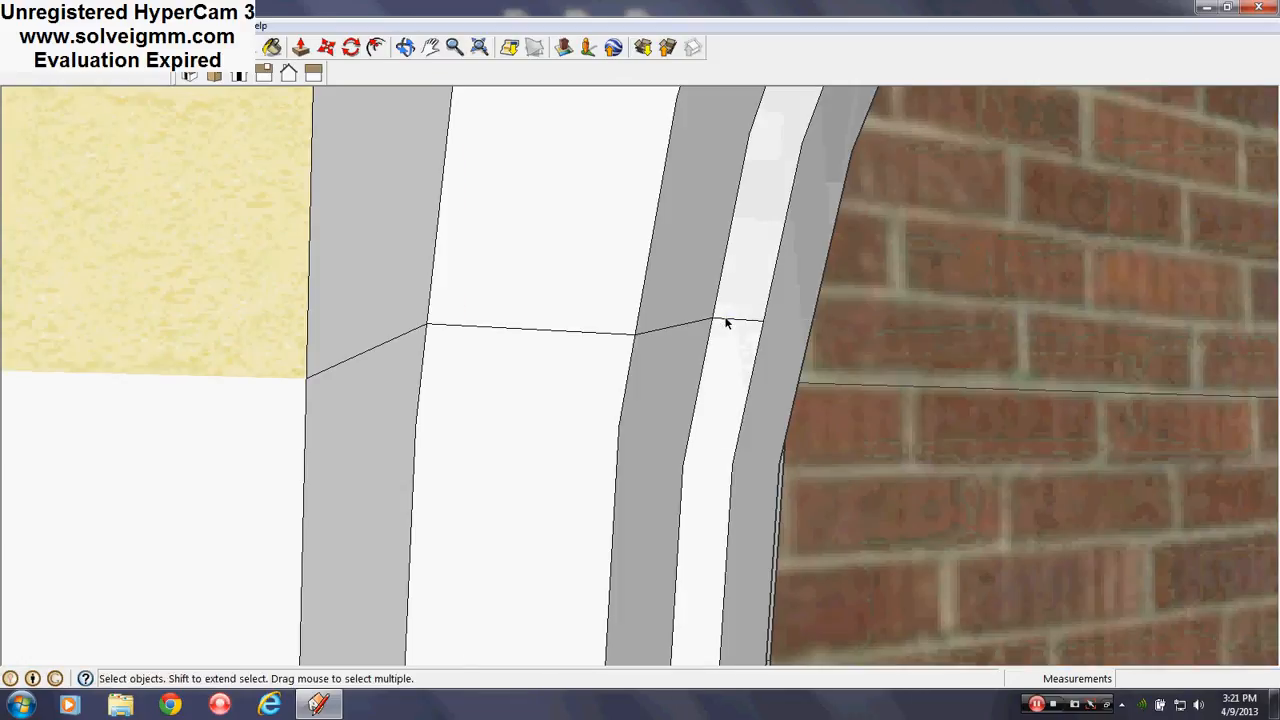
pyautogui.rightClick(726, 322)
pyautogui.click(790, 364)
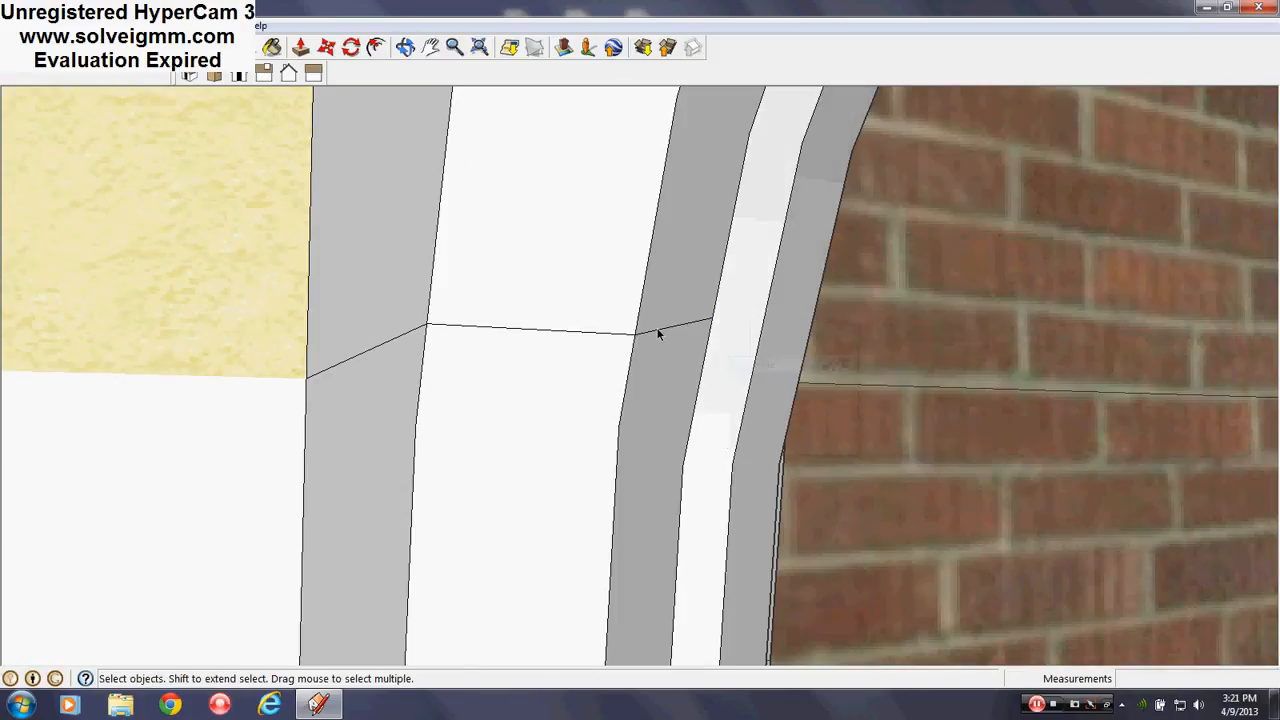
pyautogui.rightClick(636, 331)
pyautogui.click(702, 375)
pyautogui.rightClick(574, 333)
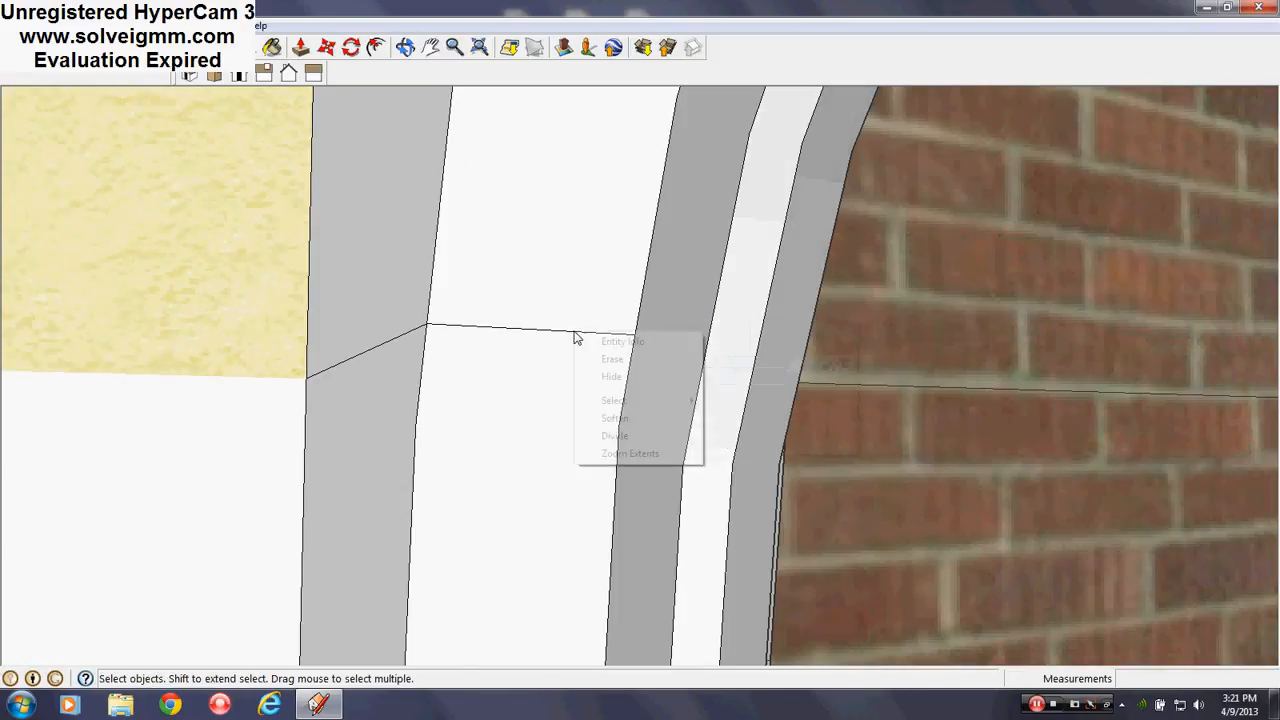
pyautogui.click(610, 376)
pyautogui.moveTo(610, 376); pyautogui.dragTo(528, 332, button='middle')
pyautogui.scroll(-8, 843, 377)
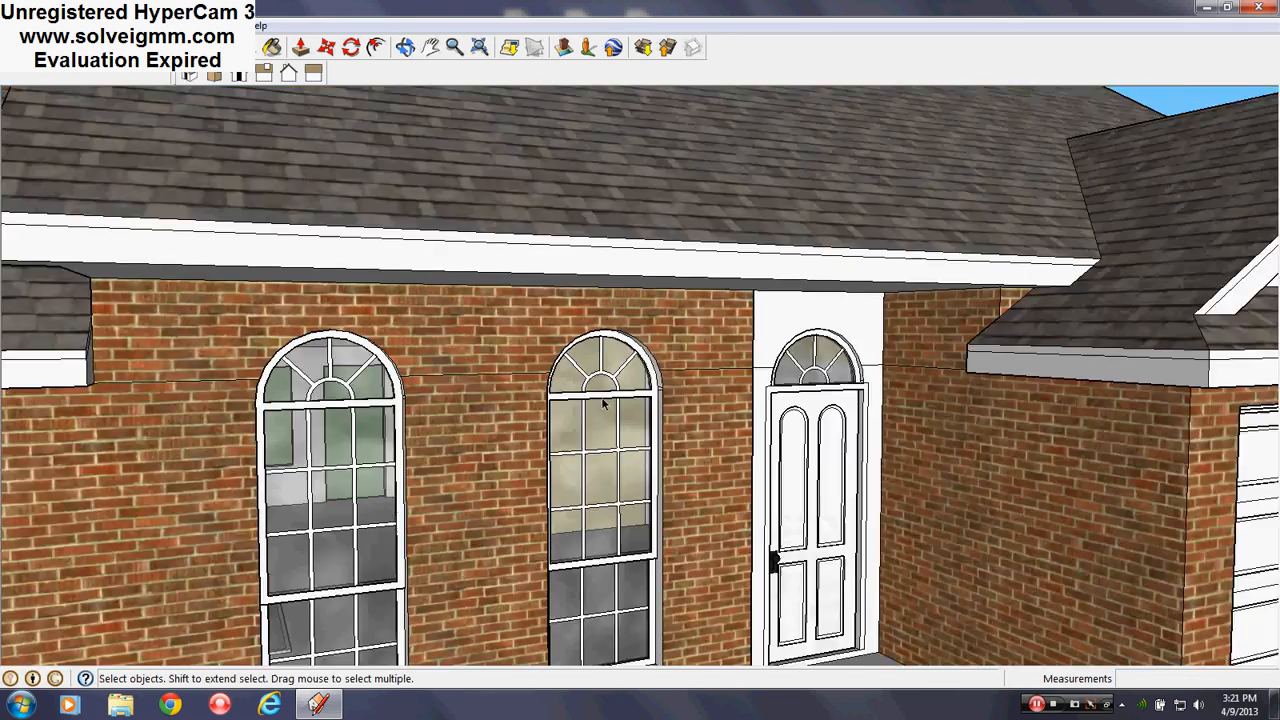
pyautogui.scroll(5, 603, 403)
pyautogui.moveTo(603, 403); pyautogui.dragTo(743, 380, button='middle')
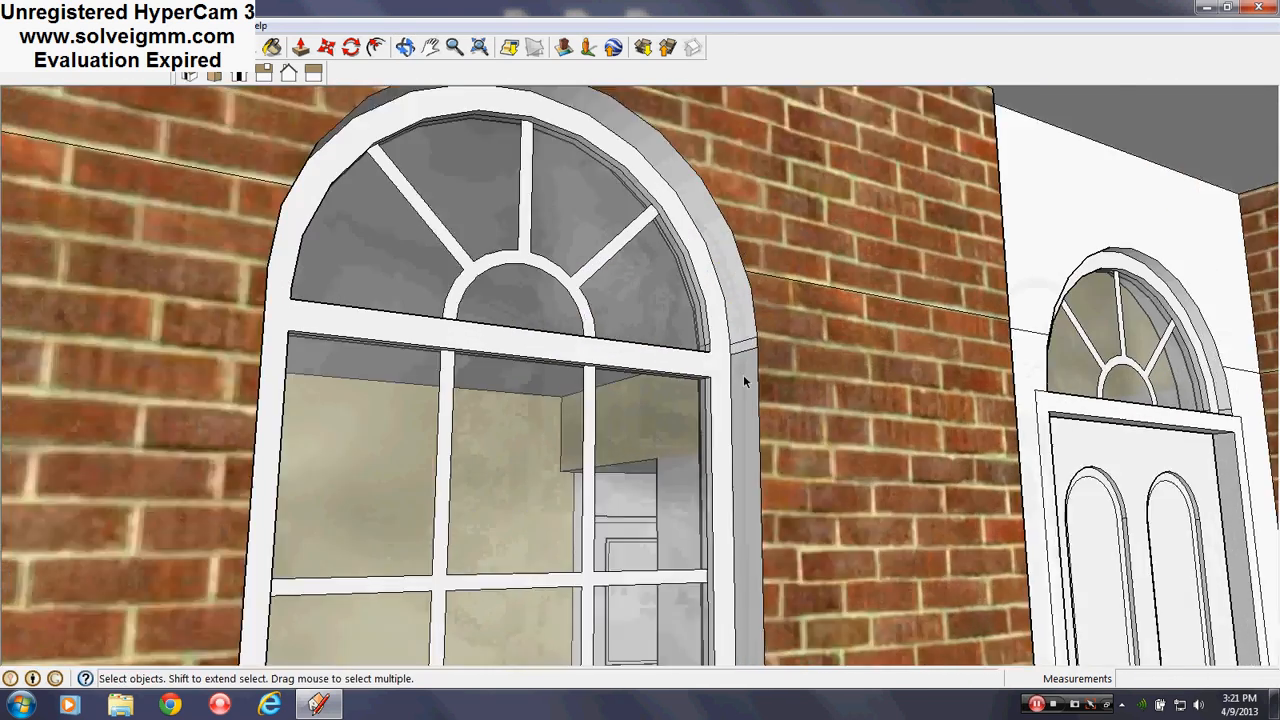
pyautogui.scroll(2, 743, 380)
pyautogui.moveTo(788, 332); pyautogui.dragTo(327, 370, button='middle')
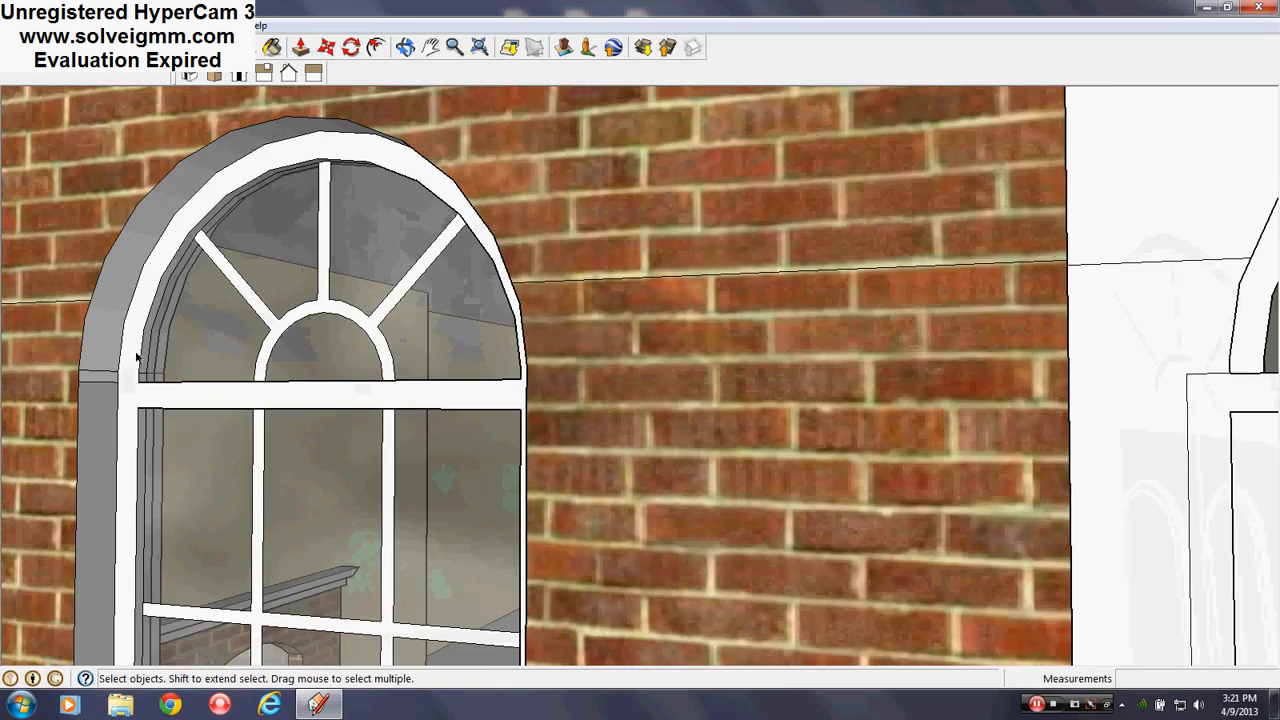
pyautogui.scroll(-10, 779, 331)
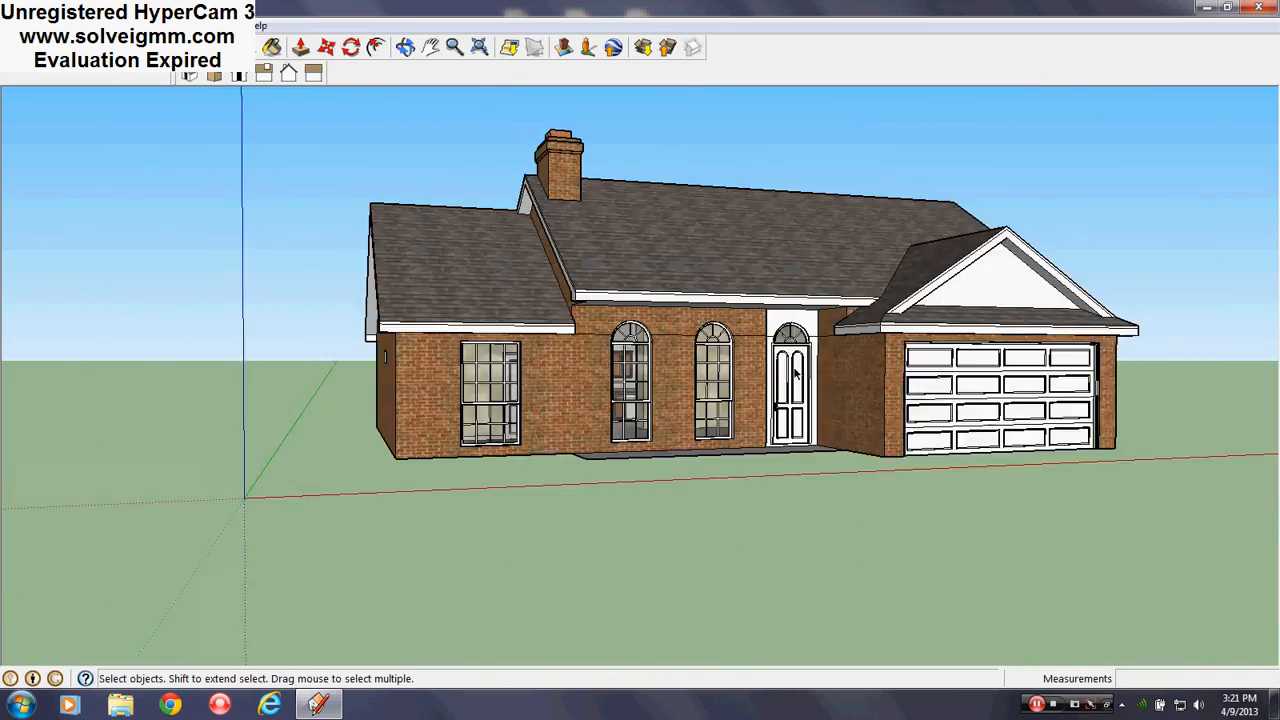
pyautogui.scroll(3, 795, 373)
pyautogui.moveTo(795, 373); pyautogui.dragTo(585, 350, button='middle')
pyautogui.scroll(-3, 610, 360)
pyautogui.scroll(3, 620, 370)
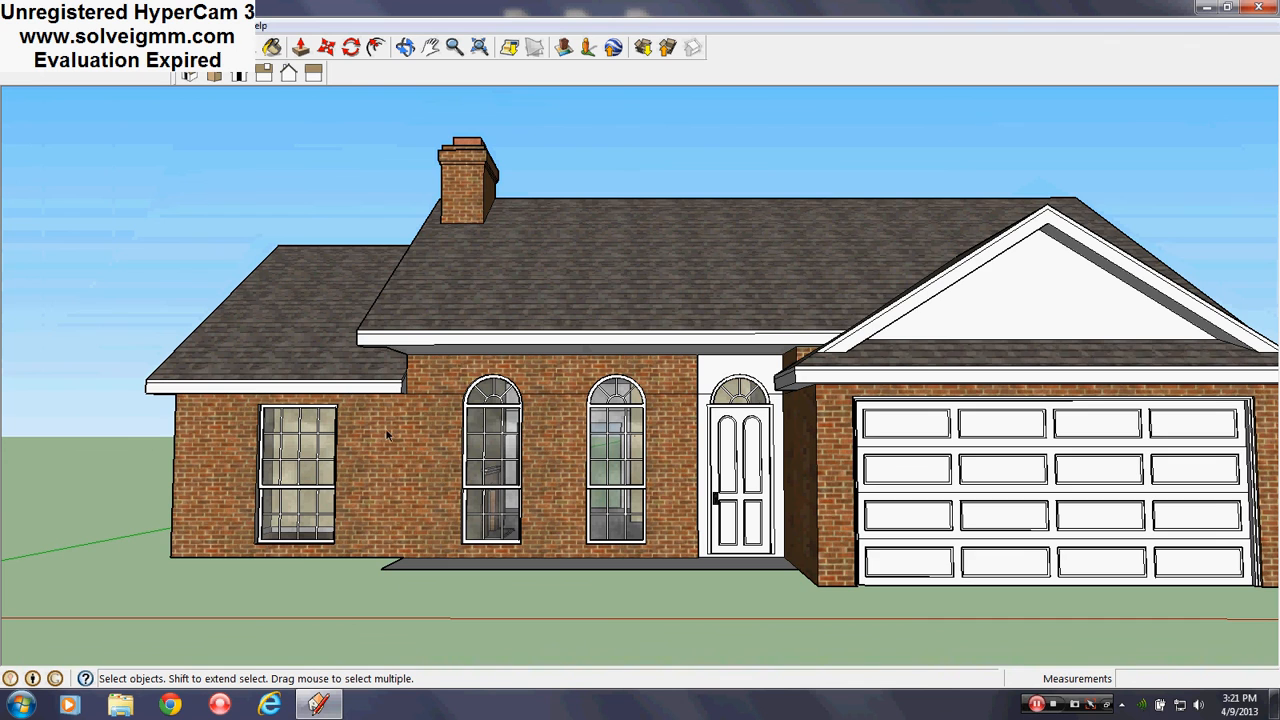
pyautogui.scroll(2, 563, 501)
pyautogui.scroll(2, 566, 495)
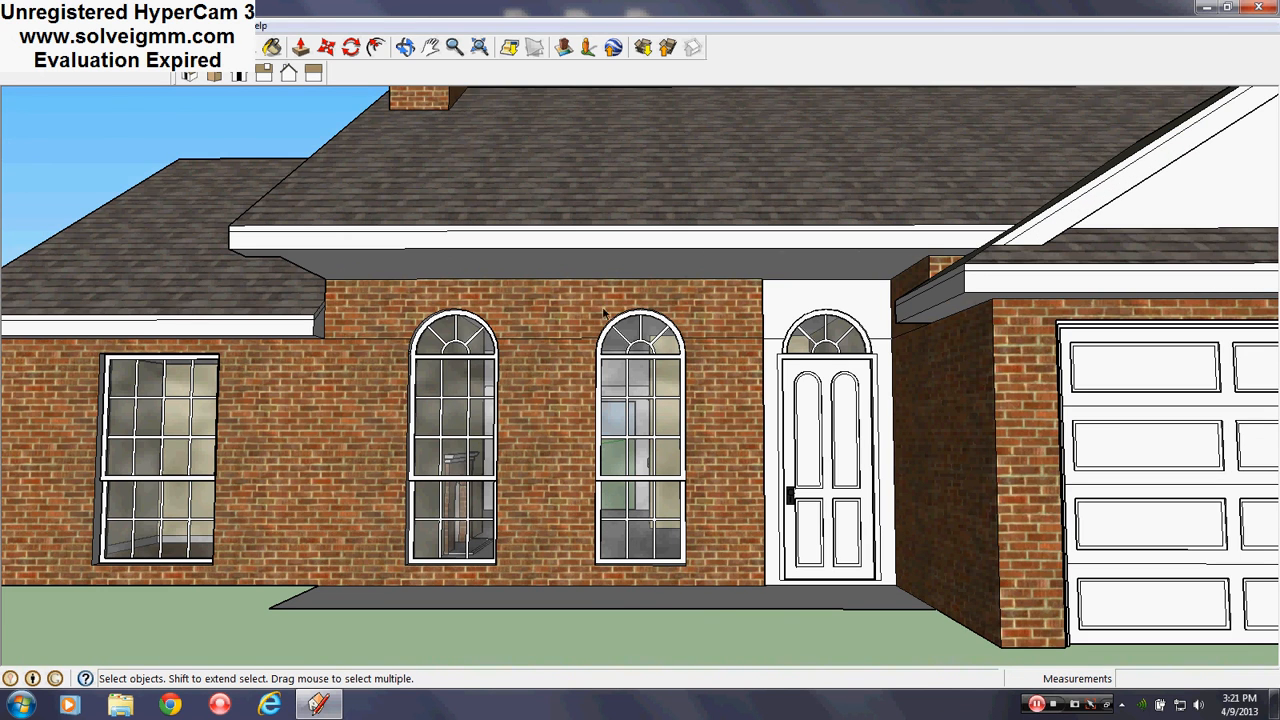
pyautogui.scroll(3, 430, 330)
pyautogui.scroll(3, 629, 366)
pyautogui.moveTo(629, 366)
pyautogui.mouseDown(button='middle')
pyautogui.moveTo(563, 380)
pyautogui.moveTo(698, 388)
pyautogui.mouseUp(button='middle')
pyautogui.moveTo(300, 370)
pyautogui.mouseDown(button='middle')
pyautogui.moveTo(555, 361)
pyautogui.moveTo(385, 350)
pyautogui.moveTo(758, 466)
pyautogui.moveTo(869, 371)
pyautogui.moveTo(1137, 400)
pyautogui.moveTo(840, 327)
pyautogui.moveTo(771, 377)
pyautogui.moveTo(664, 326)
pyautogui.mouseUp(button='middle')
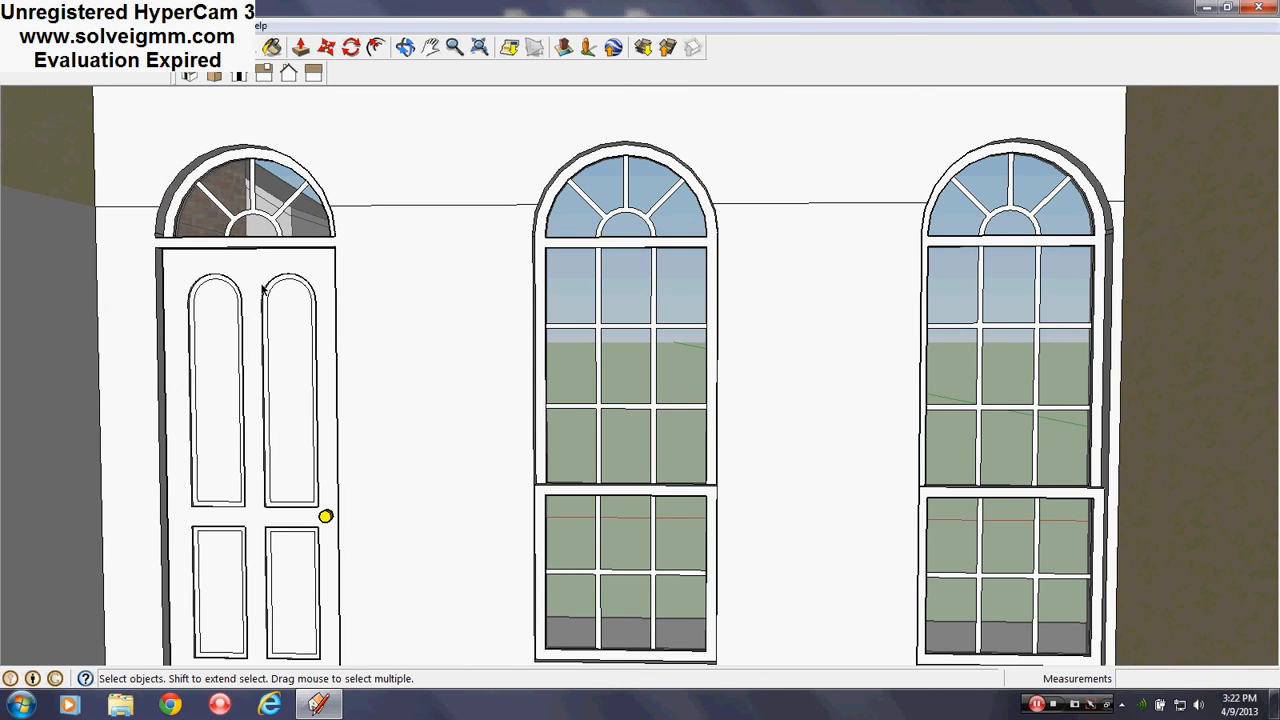
pyautogui.moveTo(400, 530)
pyautogui.mouseDown(button='middle')
pyautogui.moveTo(443, 449)
pyautogui.moveTo(563, 509)
pyautogui.moveTo(109, 446)
pyautogui.moveTo(1086, 627)
pyautogui.moveTo(697, 551)
pyautogui.moveTo(831, 496)
pyautogui.mouseUp(button='middle')
pyautogui.moveTo(540, 430)
pyautogui.mouseDown(button='middle')
pyautogui.moveTo(443, 452)
pyautogui.moveTo(657, 476)
pyautogui.moveTo(134, 486)
pyautogui.moveTo(689, 457)
pyautogui.moveTo(742, 486)
pyautogui.moveTo(610, 460)
pyautogui.mouseUp(button='middle')
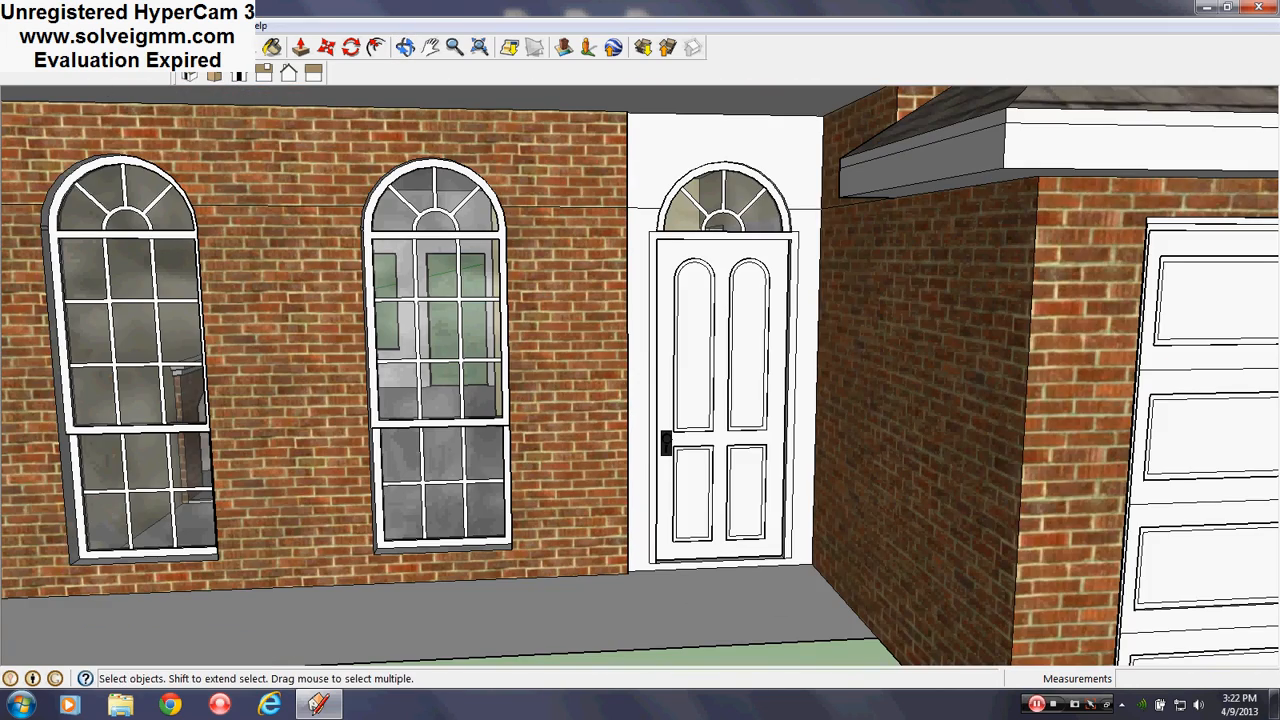
pyautogui.moveTo(383, 203)
pyautogui.mouseDown(button='middle')
pyautogui.moveTo(669, 437)
pyautogui.moveTo(580, 429)
pyautogui.moveTo(862, 525)
pyautogui.moveTo(277, 500)
pyautogui.moveTo(450, 560)
pyautogui.moveTo(640, 651)
pyautogui.moveTo(556, 380)
pyautogui.moveTo(771, 326)
pyautogui.moveTo(318, 452)
pyautogui.moveTo(563, 423)
pyautogui.moveTo(609, 549)
pyautogui.moveTo(634, 563)
pyautogui.moveTo(651, 449)
pyautogui.moveTo(609, 531)
pyautogui.moveTo(800, 517)
pyautogui.moveTo(436, 457)
pyautogui.moveTo(316, 459)
pyautogui.mouseUp(button='middle')
pyautogui.scroll(-1, 494, 460)
pyautogui.moveTo(494, 460)
pyautogui.mouseDown(button='middle')
pyautogui.moveTo(854, 486)
pyautogui.moveTo(745, 541)
pyautogui.mouseUp(button='middle')
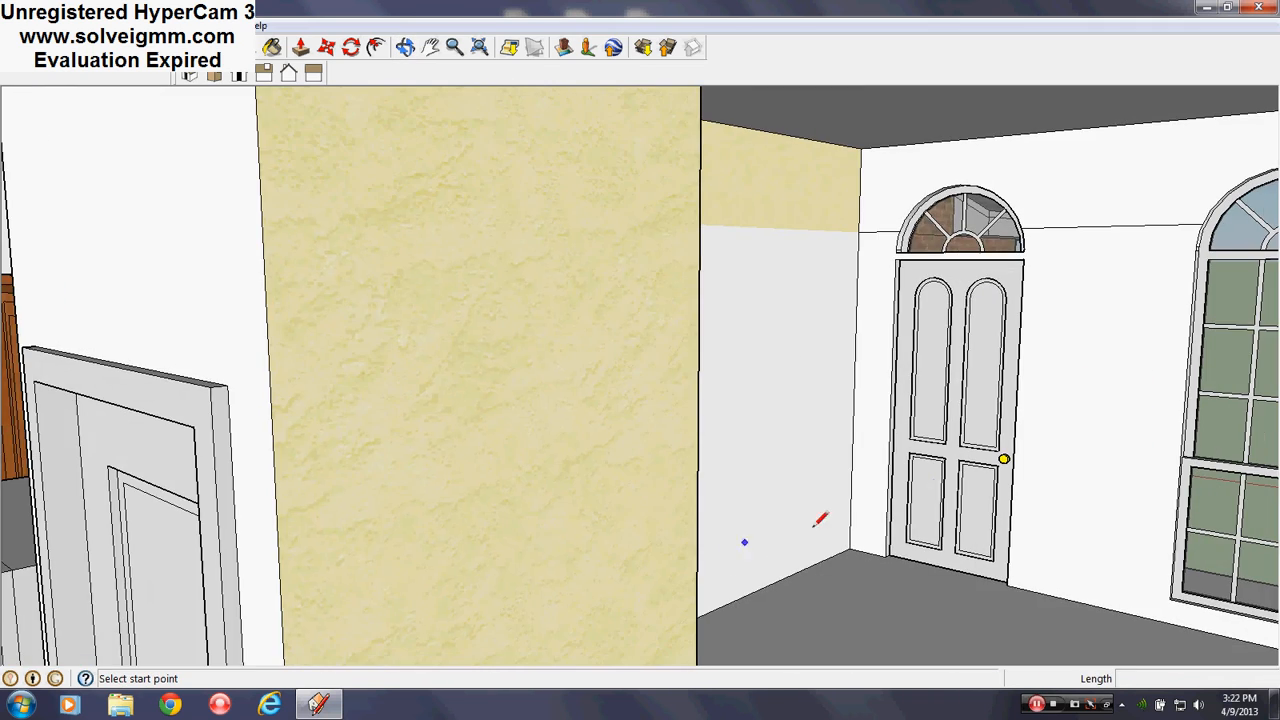
pyautogui.scroll(1, 945, 350)
pyautogui.moveTo(868, 322)
pyautogui.mouseDown(button='middle')
pyautogui.moveTo(463, 274)
pyautogui.moveTo(749, 409)
pyautogui.moveTo(620, 364)
pyautogui.moveTo(280, 371)
pyautogui.moveTo(820, 343)
pyautogui.moveTo(609, 431)
pyautogui.moveTo(741, 379)
pyautogui.moveTo(971, 400)
pyautogui.moveTo(469, 371)
pyautogui.moveTo(449, 437)
pyautogui.moveTo(757, 429)
pyautogui.moveTo(432, 445)
pyautogui.moveTo(749, 480)
pyautogui.moveTo(862, 398)
pyautogui.moveTo(580, 480)
pyautogui.mouseUp(button='middle')
pyautogui.moveTo(749, 523); pyautogui.dragTo(783, 491, button='middle')
pyautogui.moveTo(575, 498)
pyautogui.mouseDown(button='middle')
pyautogui.moveTo(642, 498)
pyautogui.moveTo(633, 460)
pyautogui.mouseUp(button='middle')
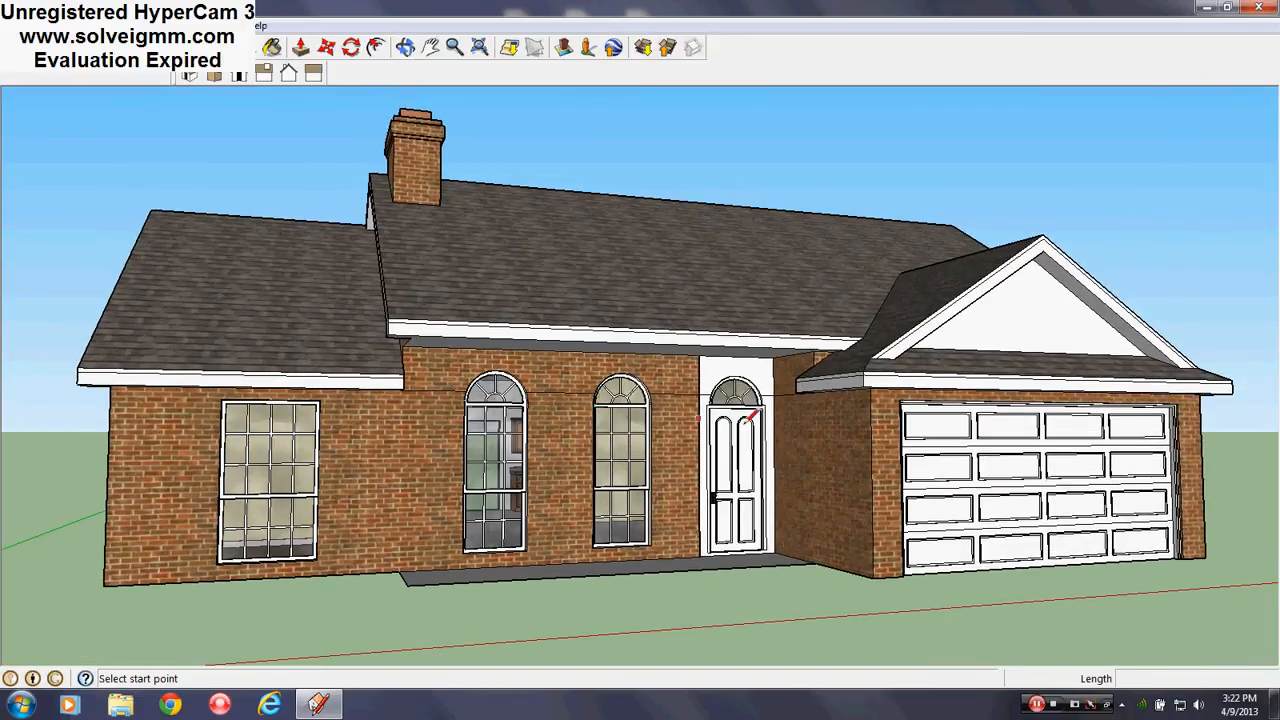
pyautogui.scroll(5, 640, 412)
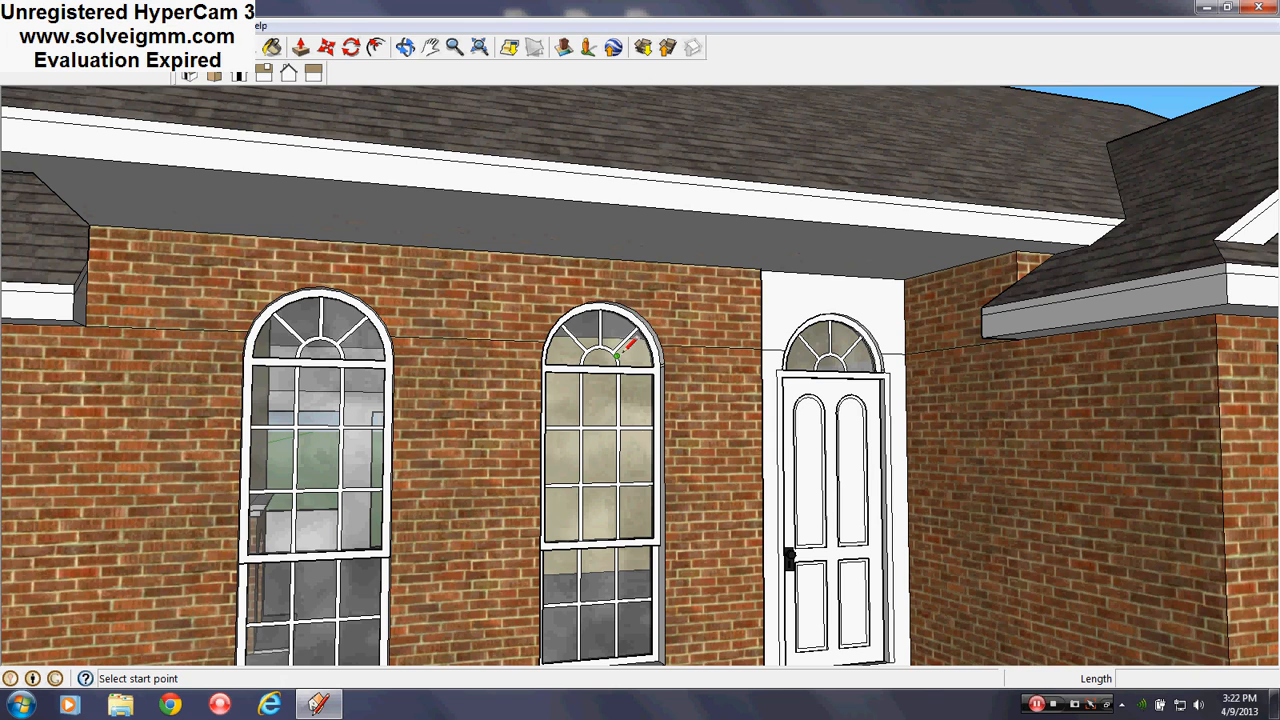
pyautogui.scroll(-5, 630, 350)
pyautogui.scroll(4, 540, 480)
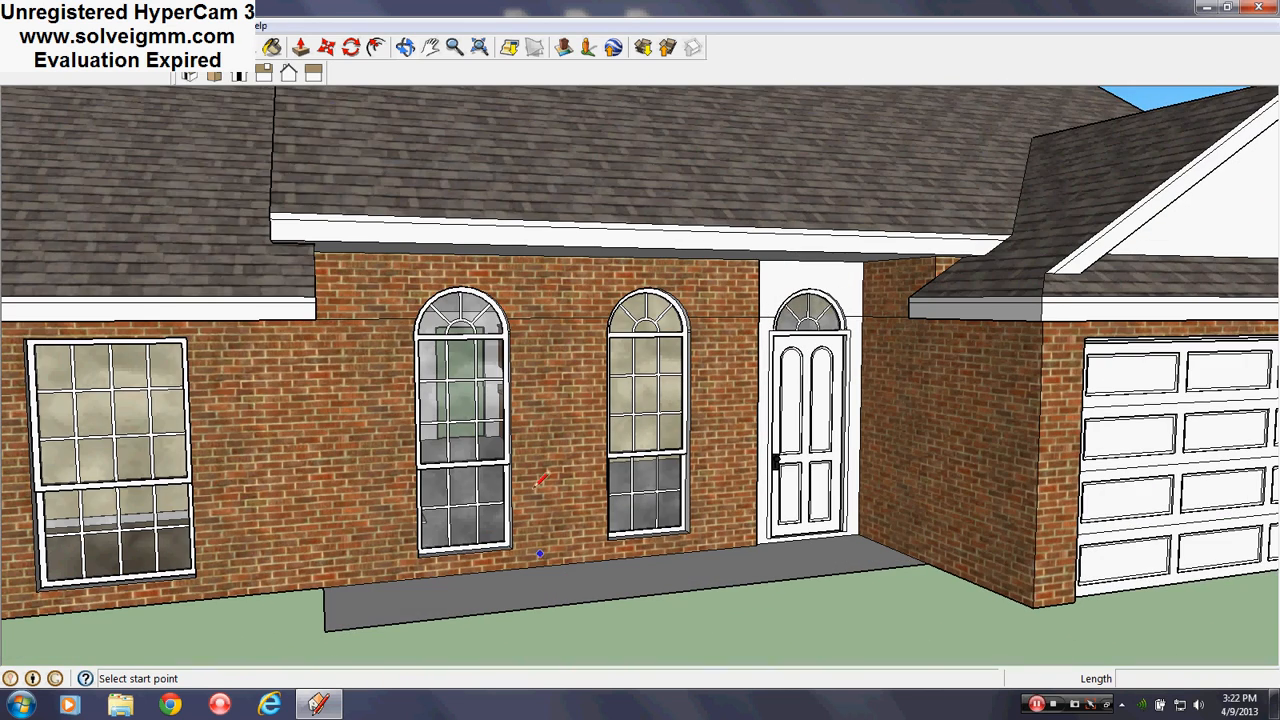
# Hide the Roof layer in the Layers panel and orbit to a bird's-eye view of the interior
pyautogui.click(215, 25)
pyautogui.click(240, 137)
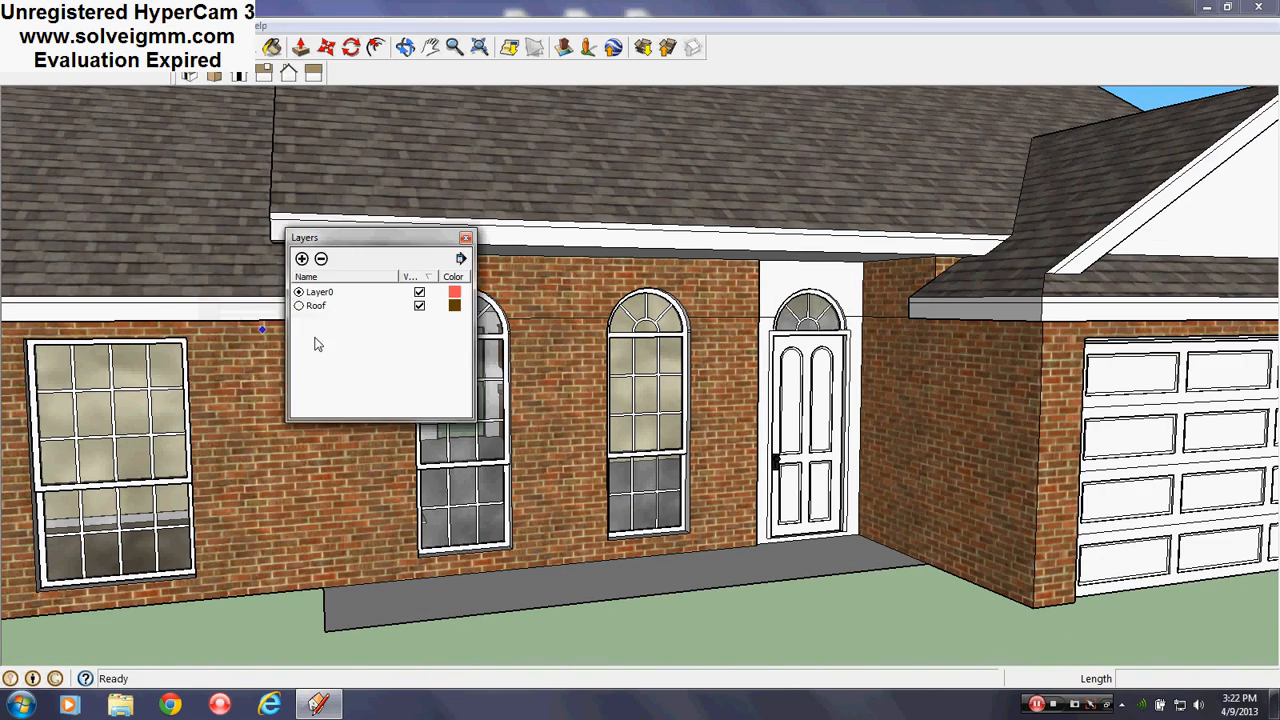
pyautogui.click(418, 307)
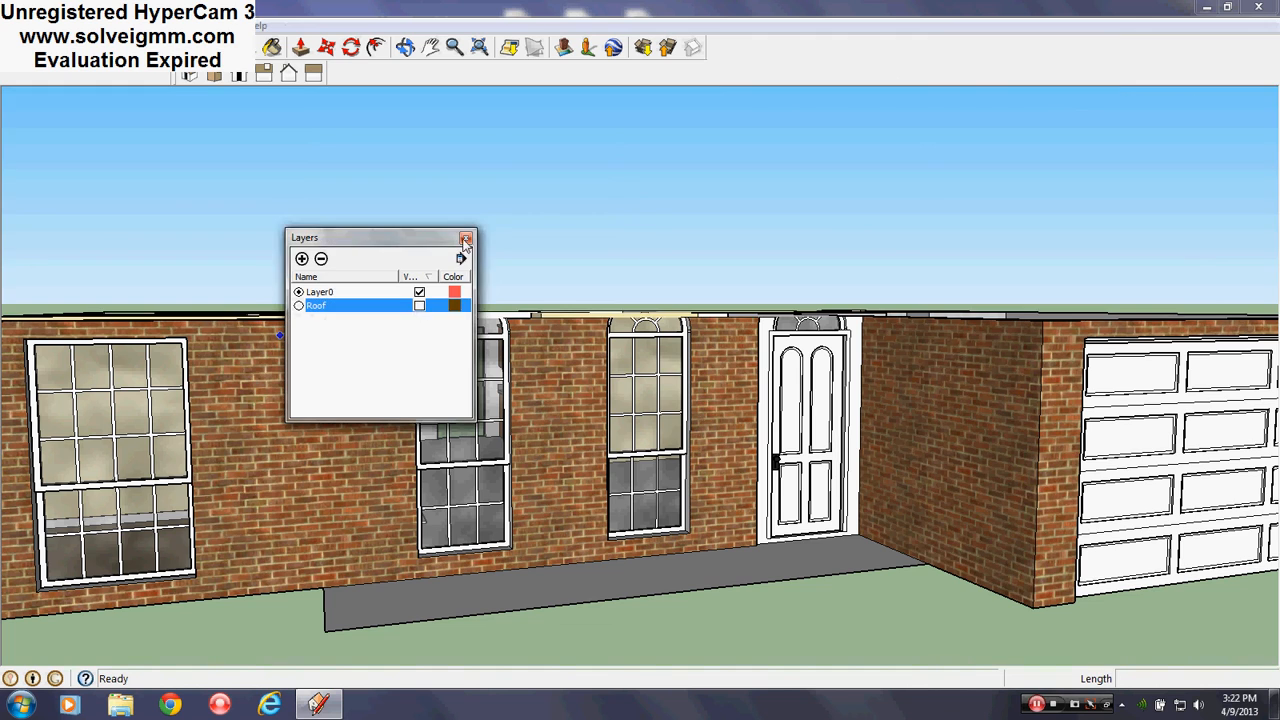
pyautogui.click(466, 238)
pyautogui.moveTo(630, 334); pyautogui.dragTo(474, 537, button='middle')
pyautogui.scroll(-4, 644, 366)
pyautogui.scroll(4, 462, 452)
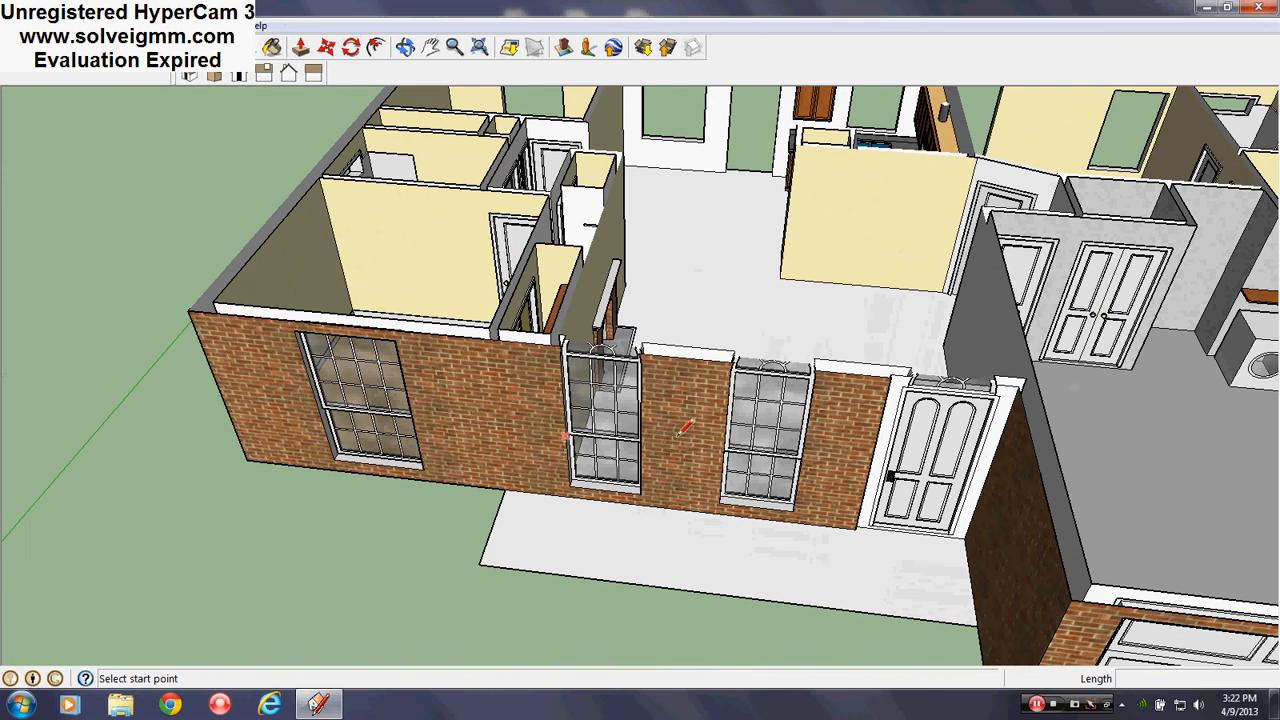
# Open and close the 3D Warehouse window, then bring up the Window menu
pyautogui.click(642, 47)
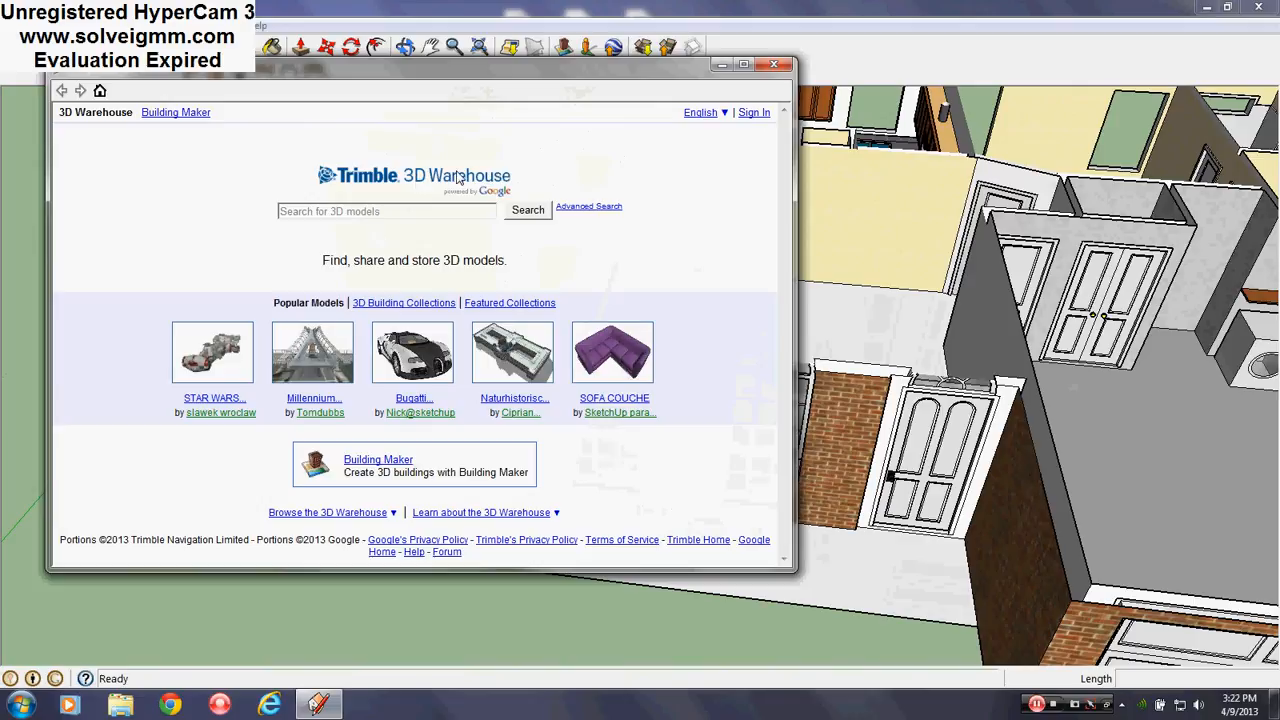
pyautogui.click(773, 64)
pyautogui.click(220, 25)
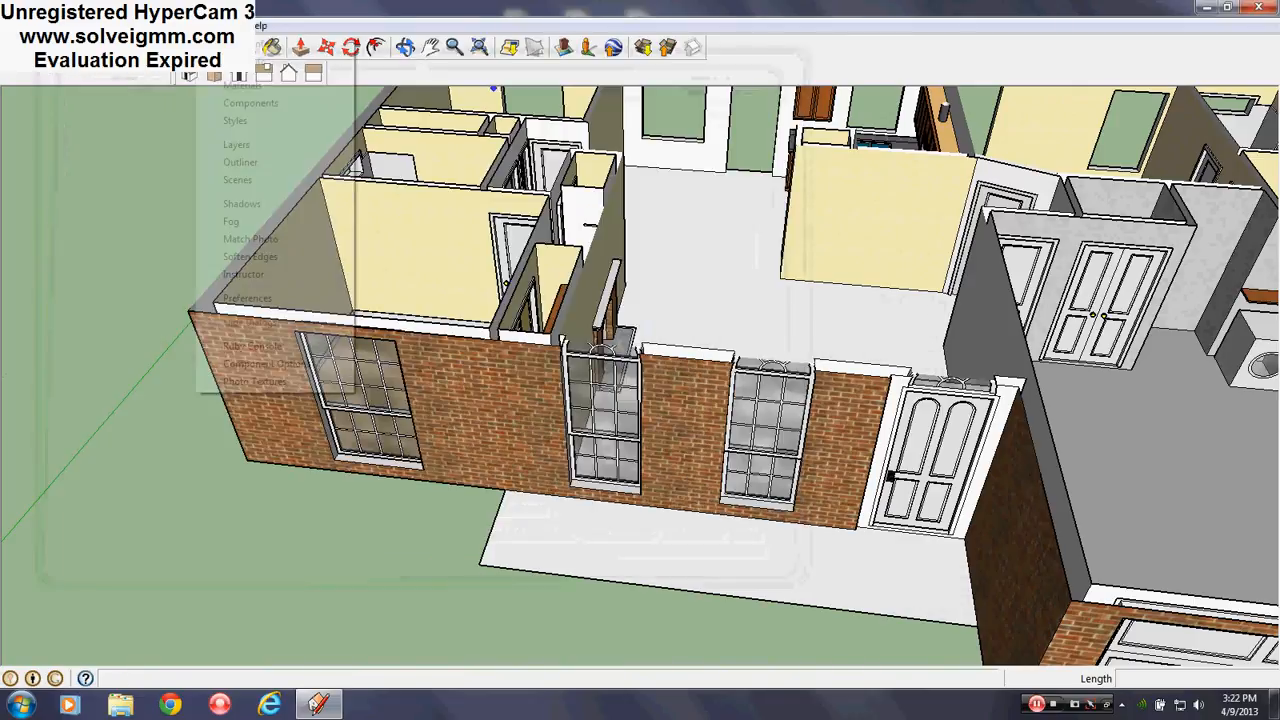
# Open the Components browser and pick the Group#4 arched window
pyautogui.click(250, 103)
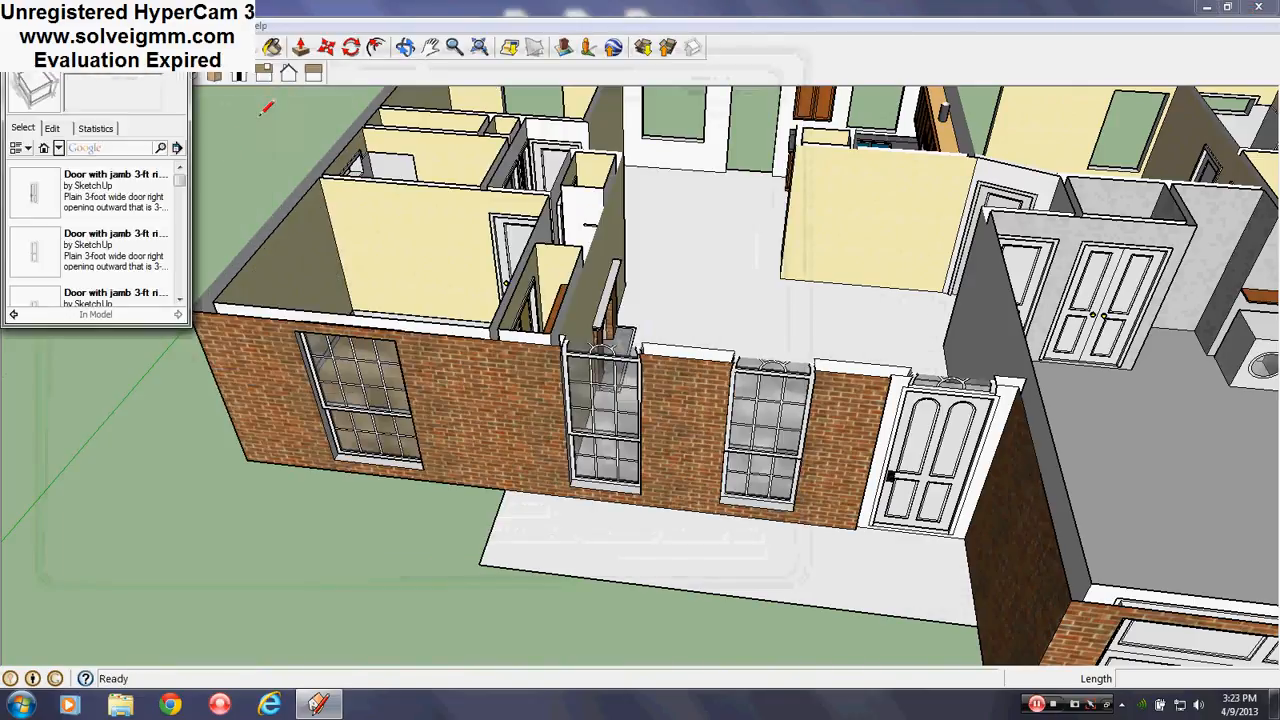
pyautogui.click(180, 300)
pyautogui.click(180, 300)
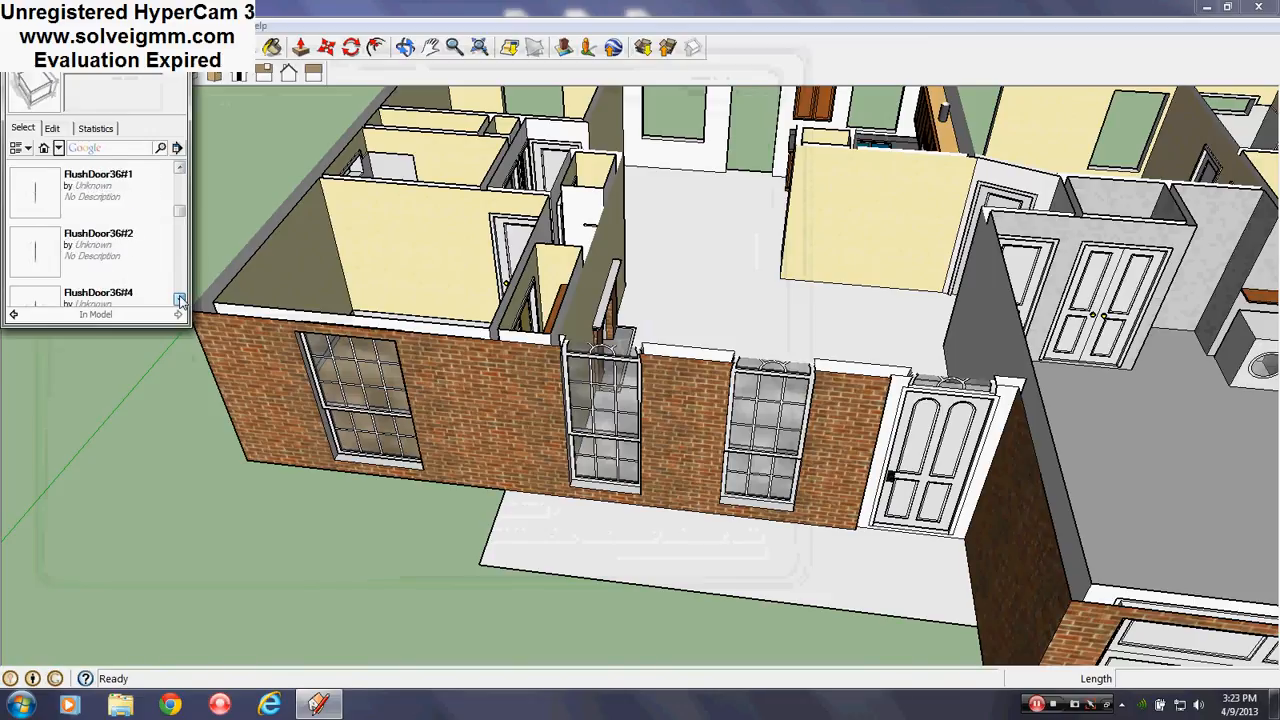
pyautogui.click(180, 300)
pyautogui.click(180, 300)
pyautogui.click(180, 300)
pyautogui.click(180, 300)
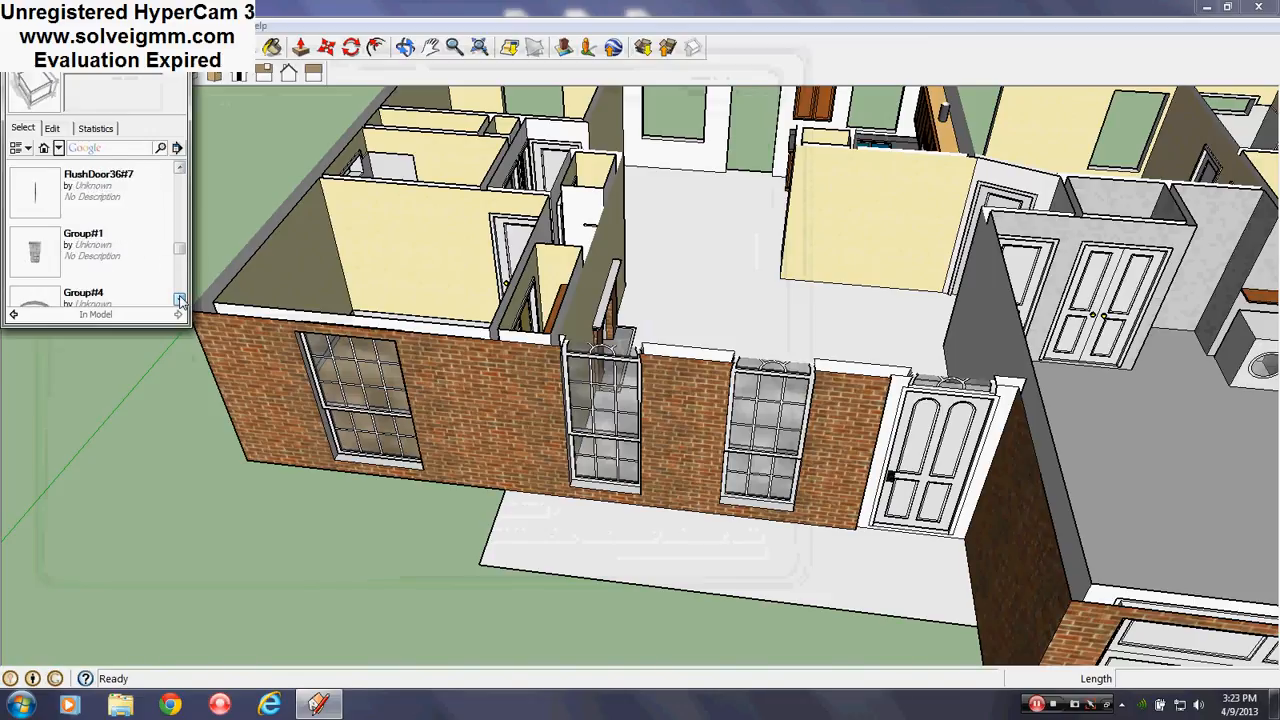
pyautogui.click(180, 300)
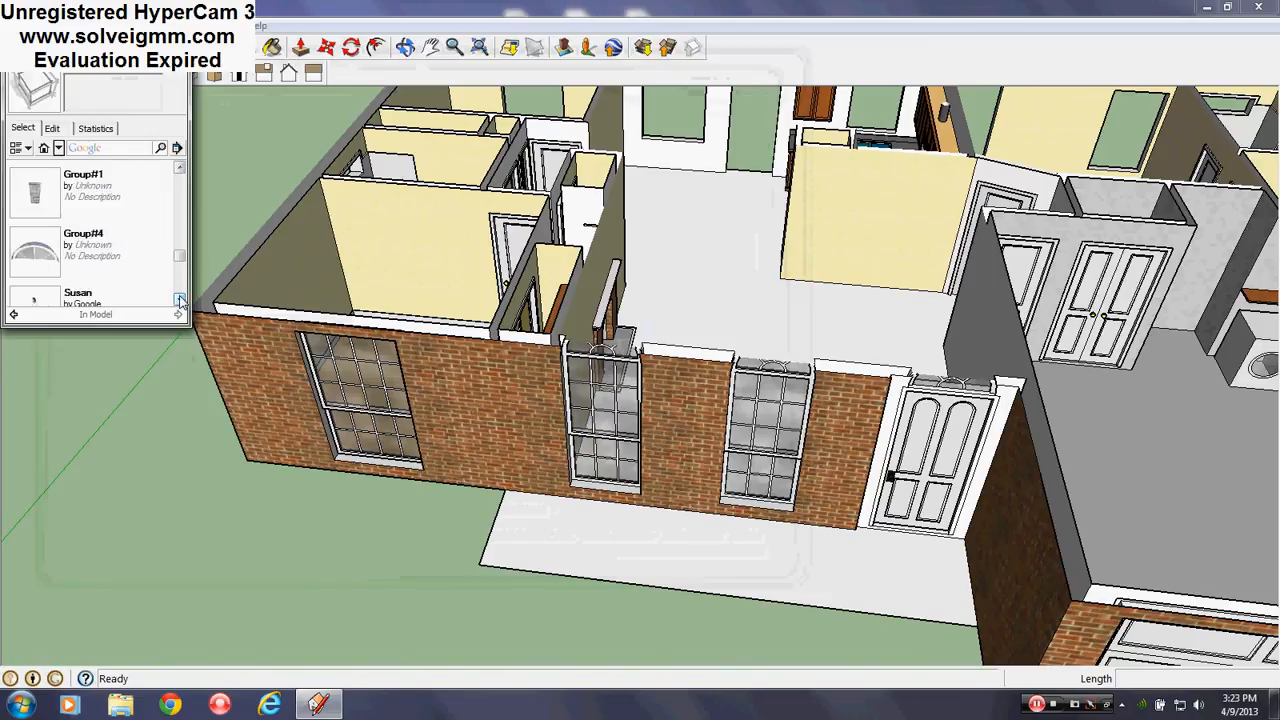
pyautogui.click(44, 255)
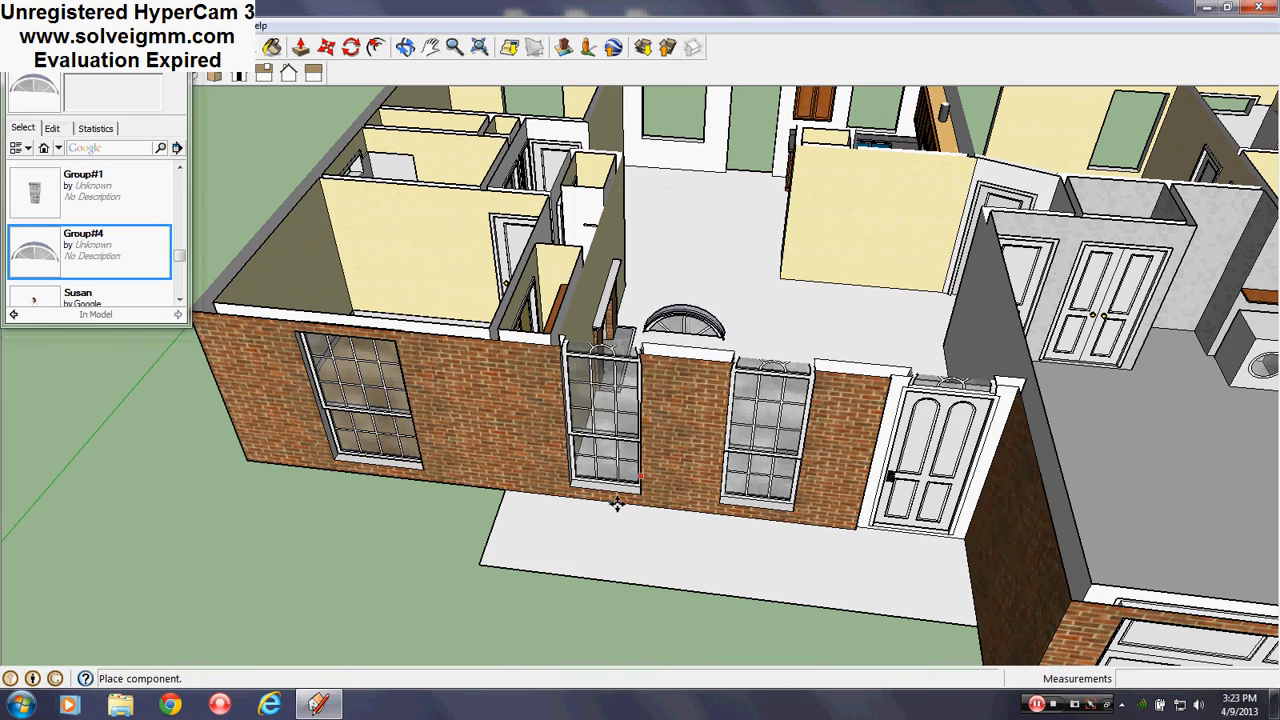
# Place the Group#4 arch on top of the brick pier between the windows, then close the browser
pyautogui.click(646, 552)
pyautogui.scroll(4, 684, 440)
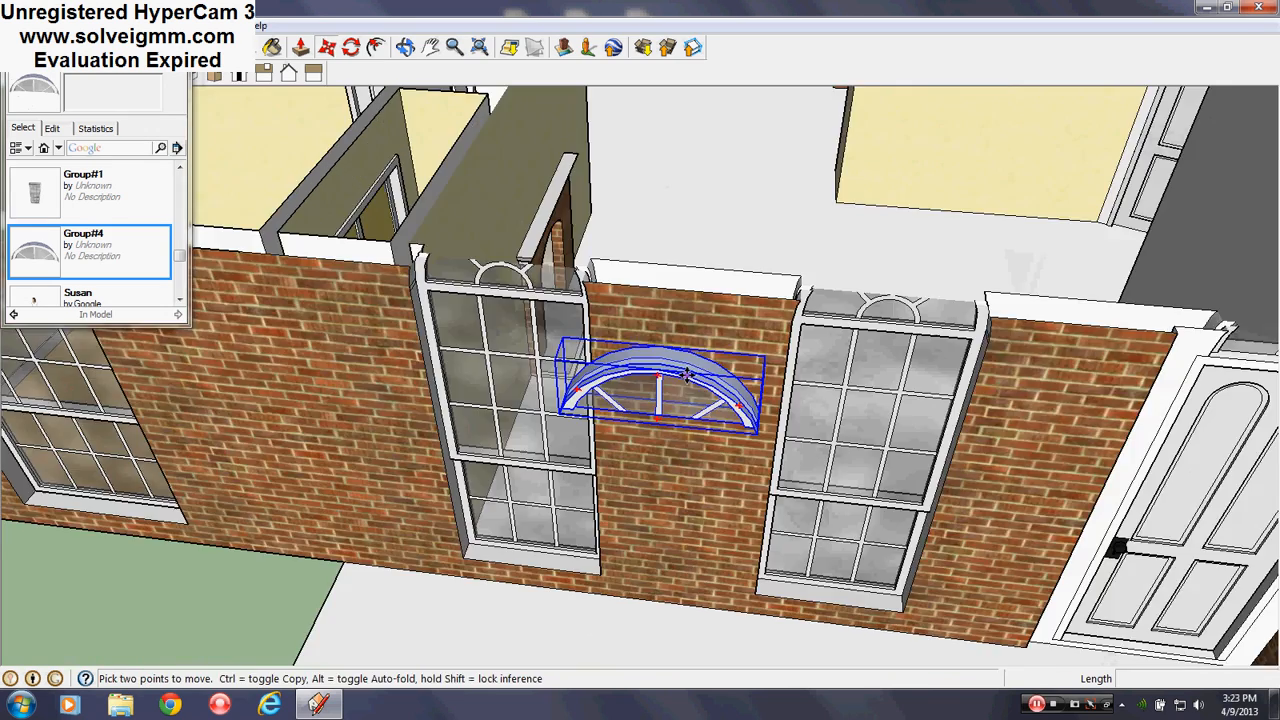
pyautogui.moveTo(687, 374); pyautogui.dragTo(612, 460, button='middle')
pyautogui.scroll(5, 612, 466)
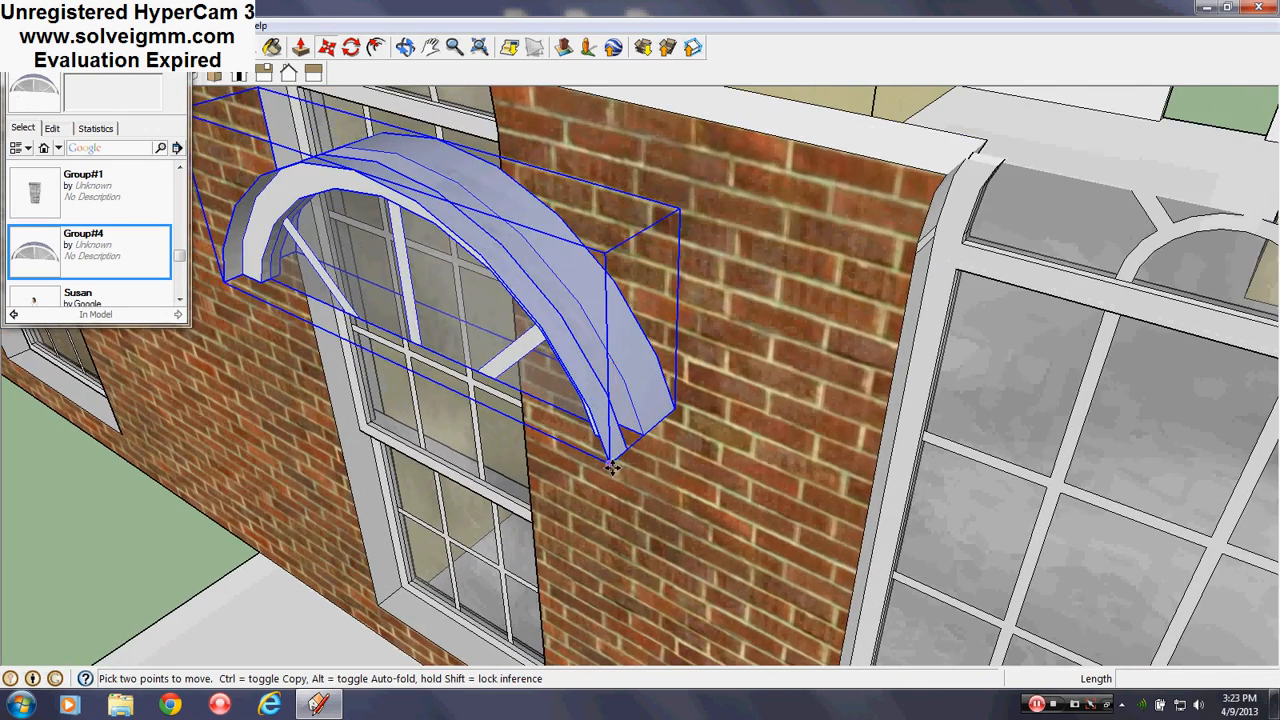
pyautogui.scroll(-3, 573, 541)
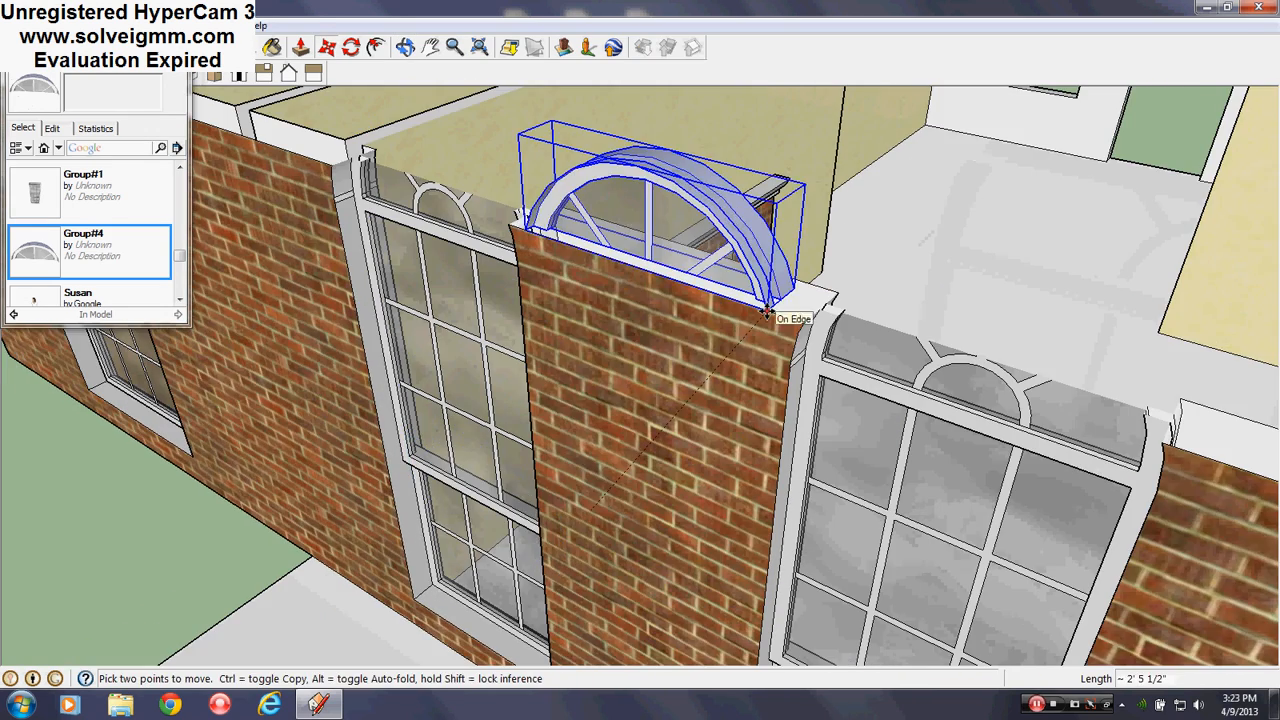
pyautogui.click(767, 312)
pyautogui.moveTo(545, 420); pyautogui.dragTo(614, 343, button='middle')
pyautogui.scroll(-5, 563, 403)
pyautogui.scroll(3, 689, 380)
pyautogui.moveTo(692, 380); pyautogui.dragTo(805, 350, button='middle')
pyautogui.click(178, 50)
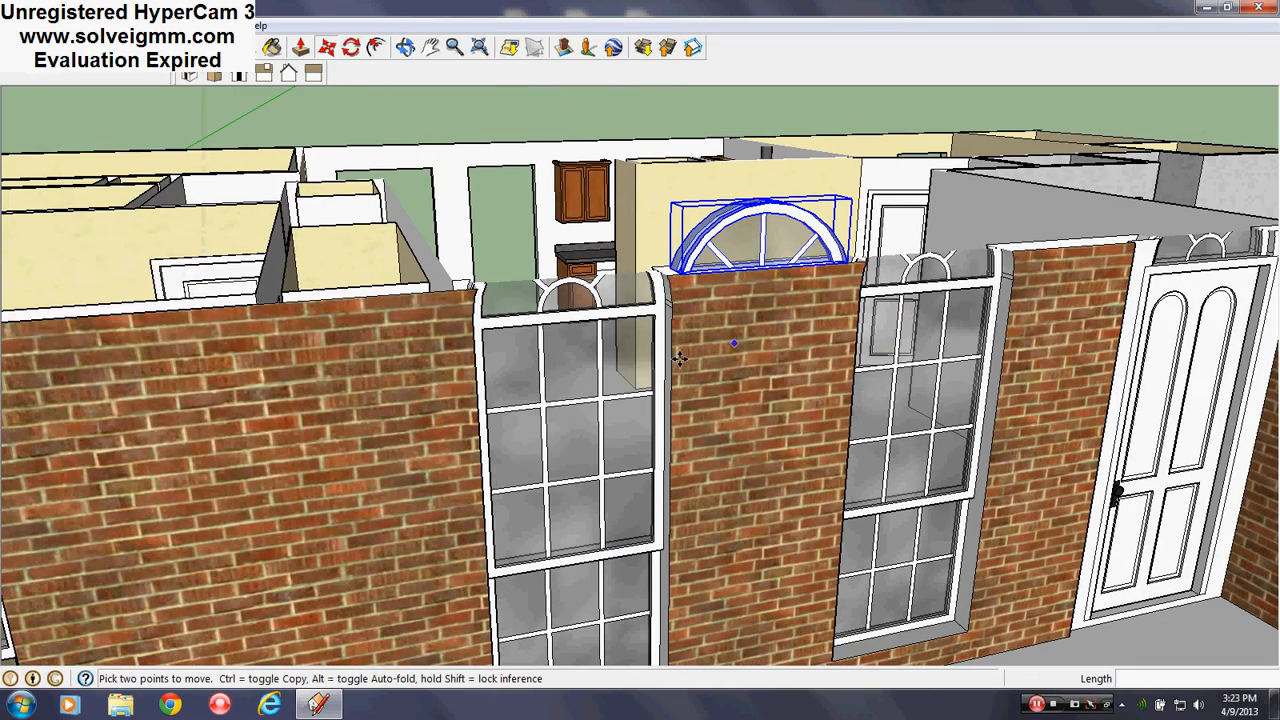
# Explode the placed arched window into loose geometry and dismiss the hidden-layer warning
pyautogui.scroll(-3, 680, 357)
pyautogui.scroll(7, 740, 306)
pyautogui.scroll(-4, 637, 389)
pyautogui.moveTo(655, 425); pyautogui.dragTo(726, 178, button='middle')
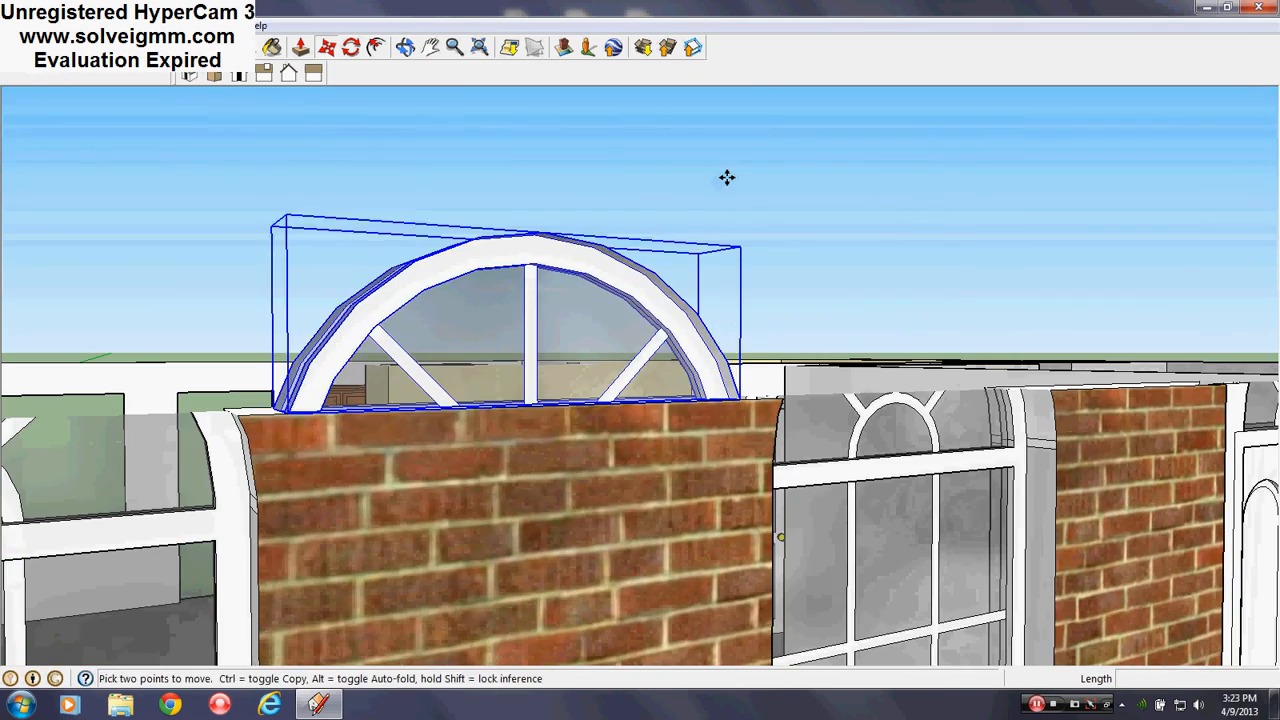
pyautogui.hotkey('ctrl', 't')
pyautogui.moveTo(537, 421); pyautogui.dragTo(581, 236, button='middle')
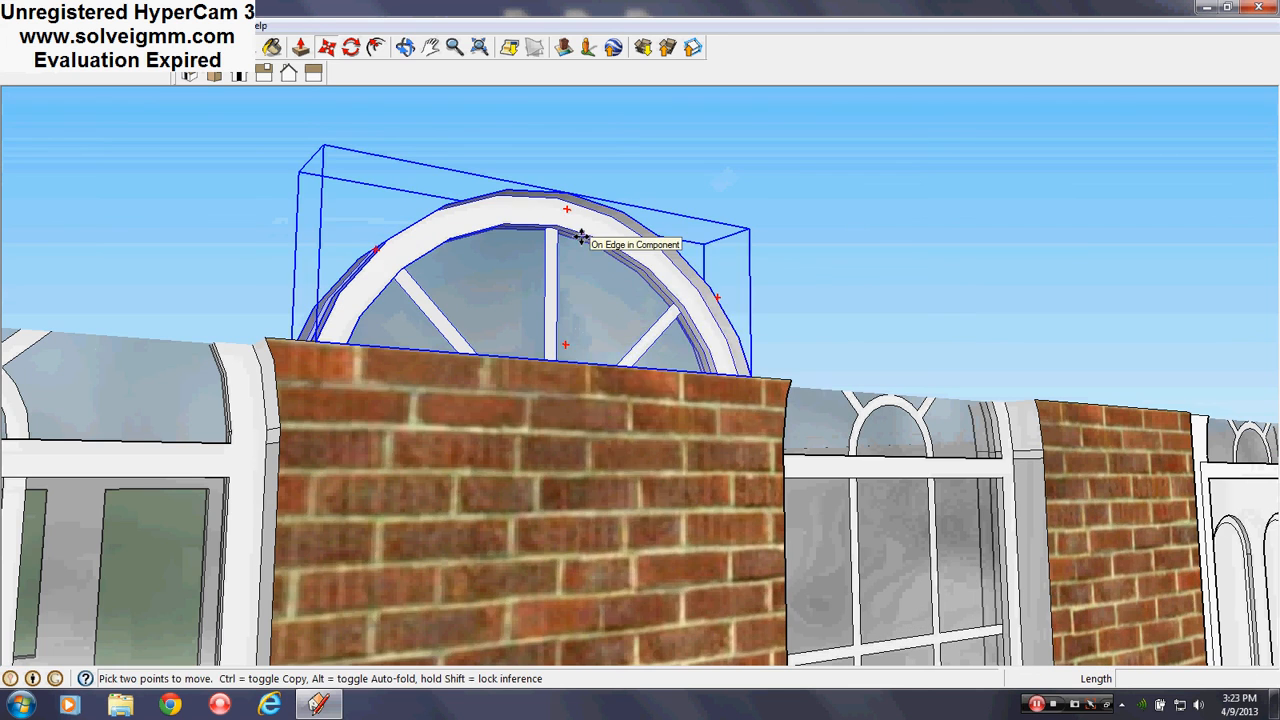
pyautogui.rightClick(581, 236)
pyautogui.click(627, 360)
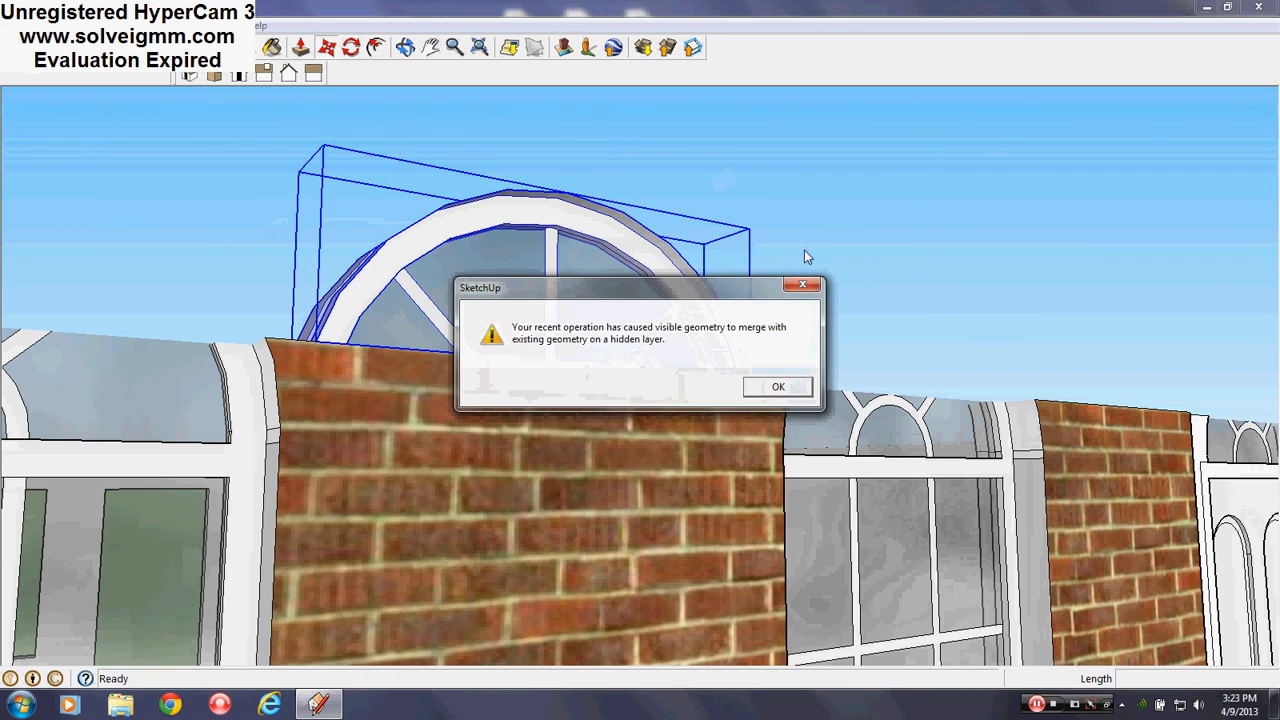
pyautogui.click(778, 386)
# From a level frontal view, select all of the exploded arch geometry
pyautogui.moveTo(620, 309); pyautogui.dragTo(800, 226, button='middle')
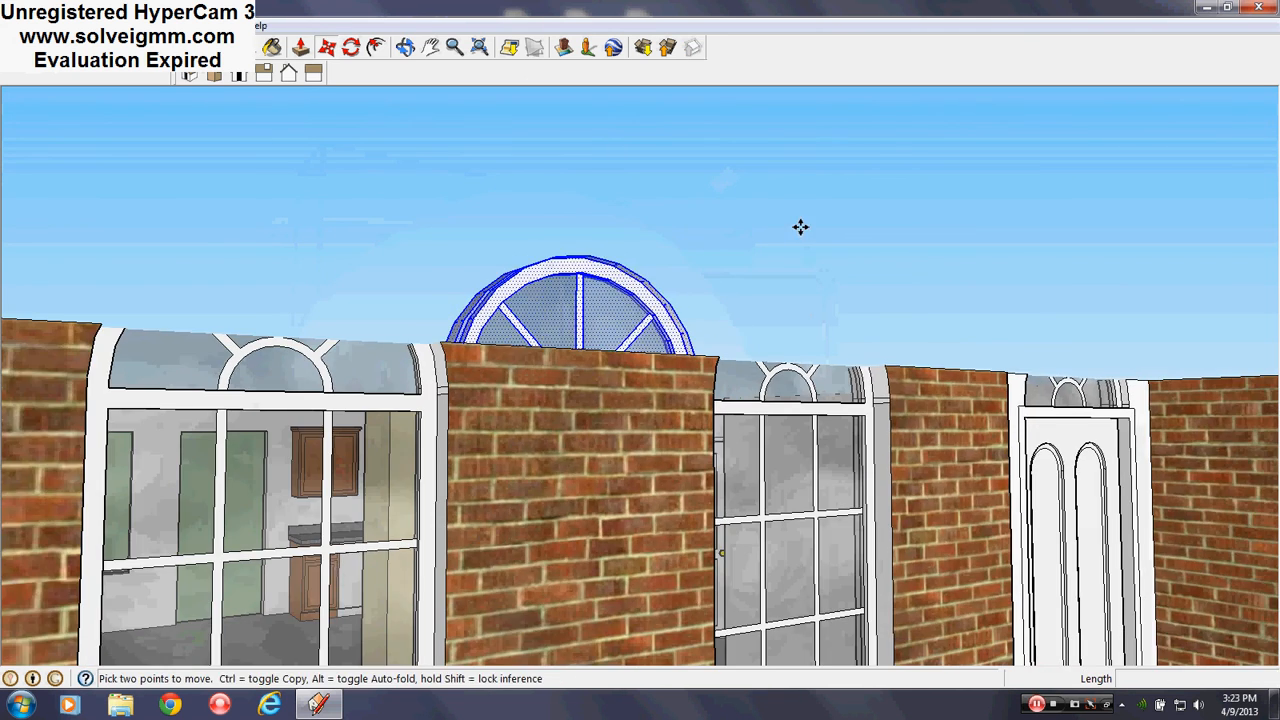
pyautogui.moveTo(626, 356); pyautogui.dragTo(519, 357, button='middle')
pyautogui.scroll(2, 571, 386)
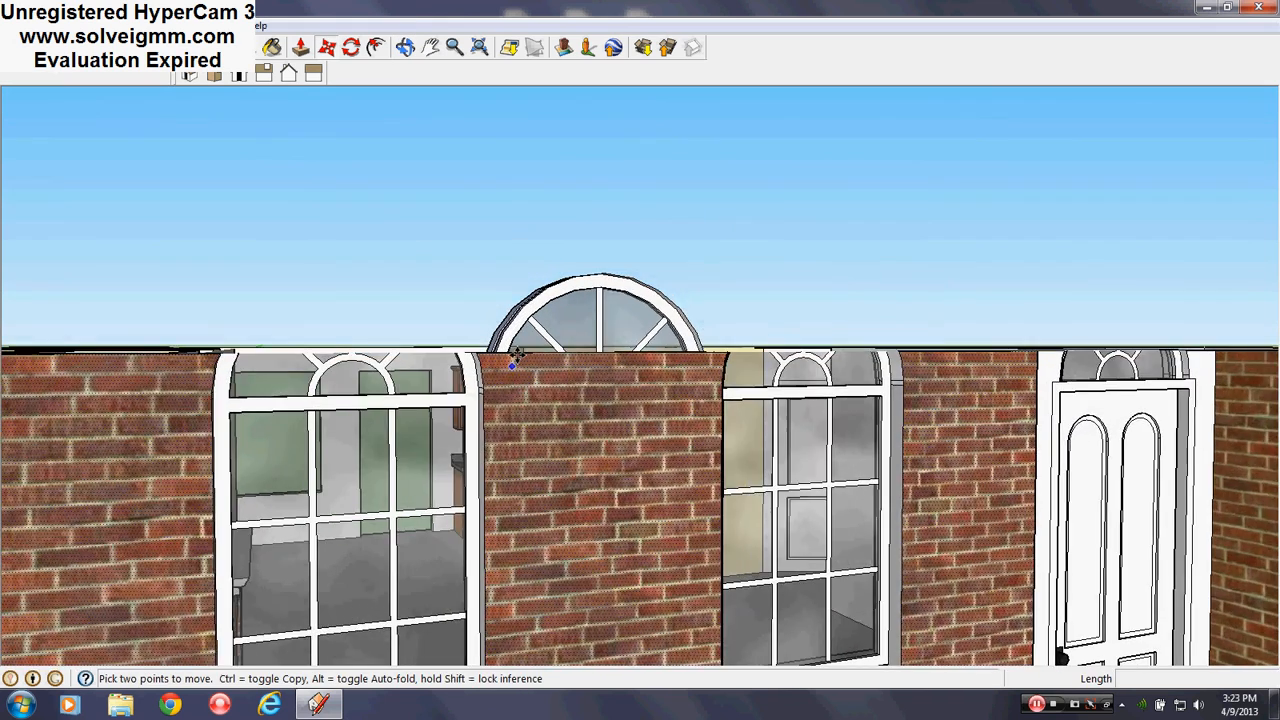
pyautogui.scroll(3, 521, 357)
pyautogui.scroll(1, 640, 373)
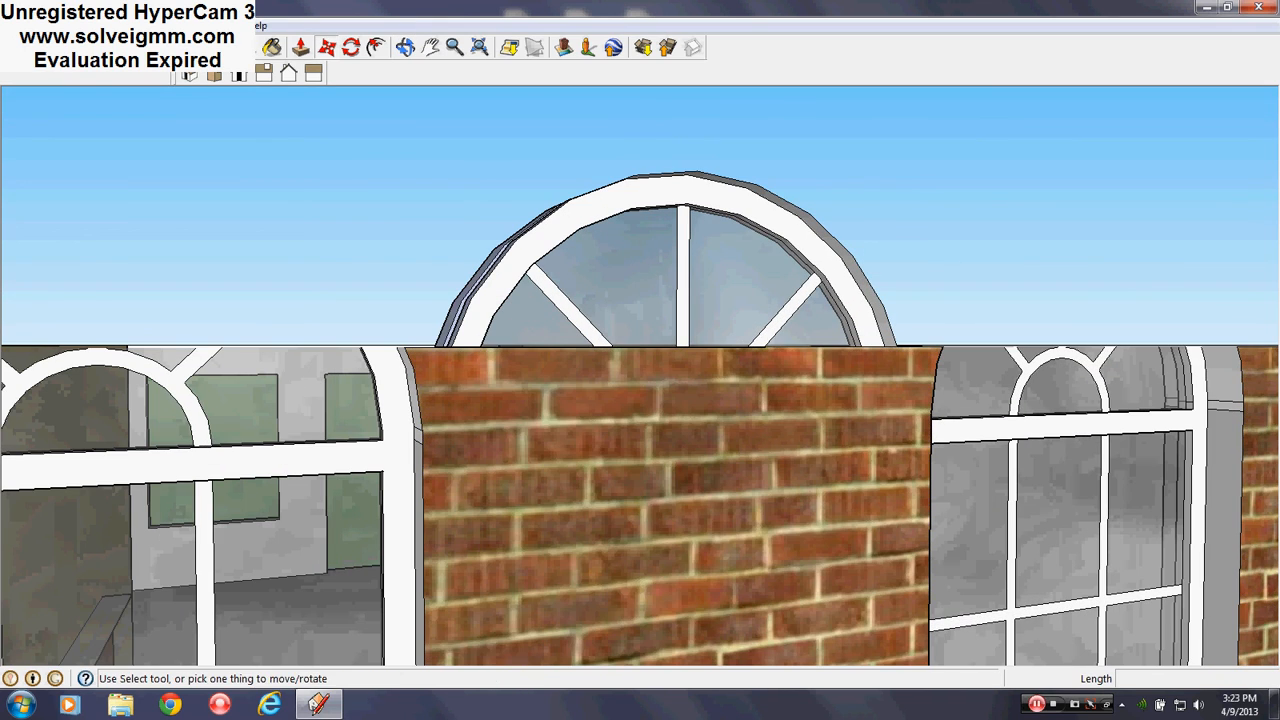
pyautogui.scroll(1, 638, 262)
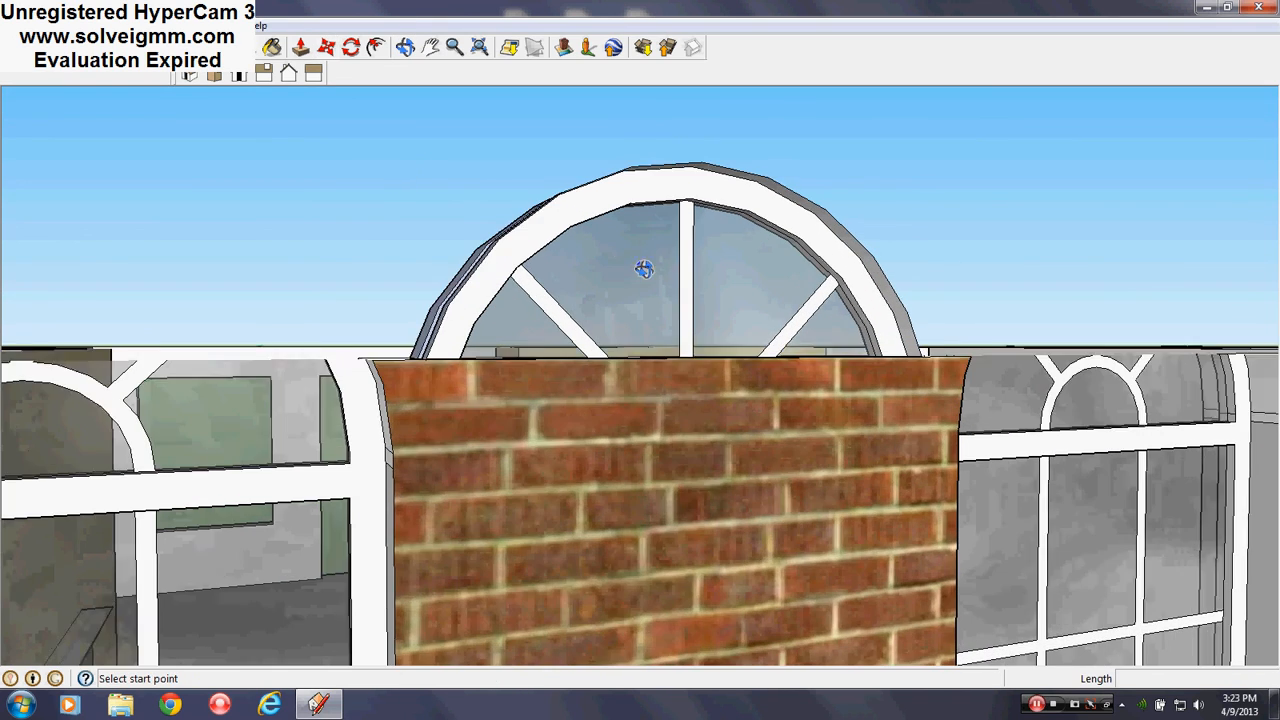
pyautogui.moveTo(643, 267); pyautogui.dragTo(639, 256, button='middle')
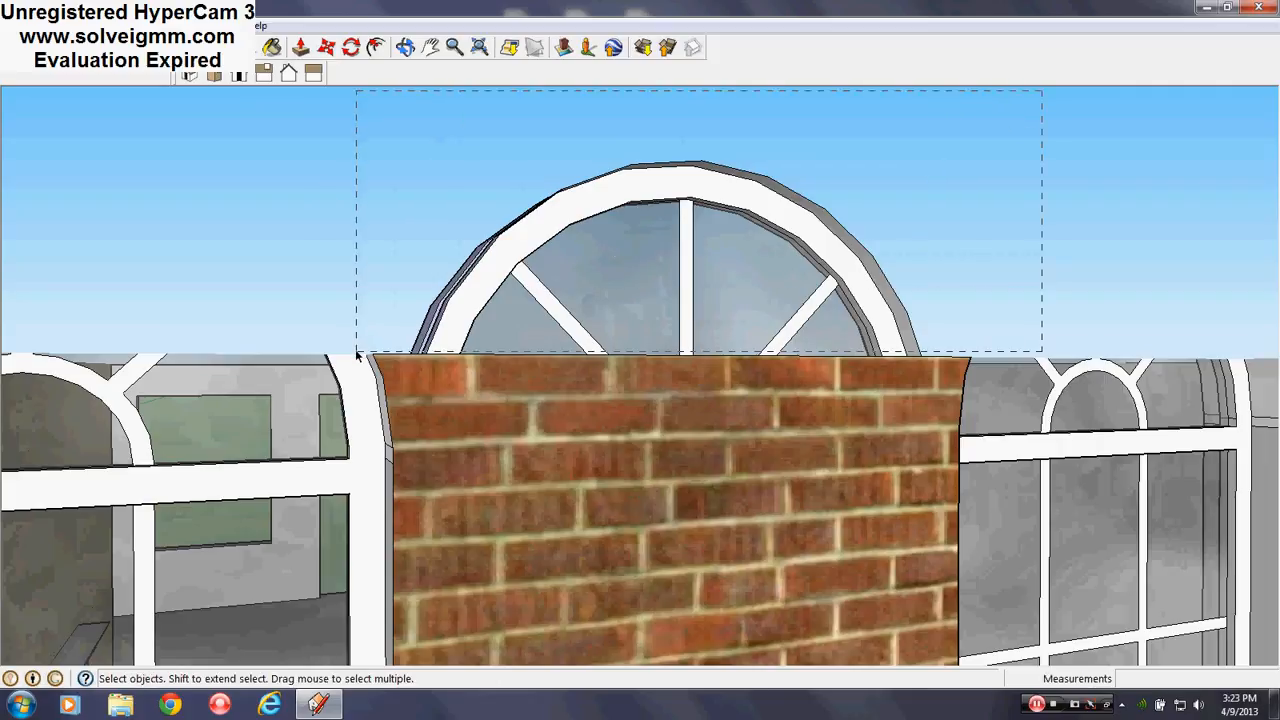
pyautogui.moveTo(357, 354); pyautogui.dragTo(357, 352)
# Set the selected arch's layer to Roof in Entity Info and close the panel
pyautogui.rightClick(642, 288)
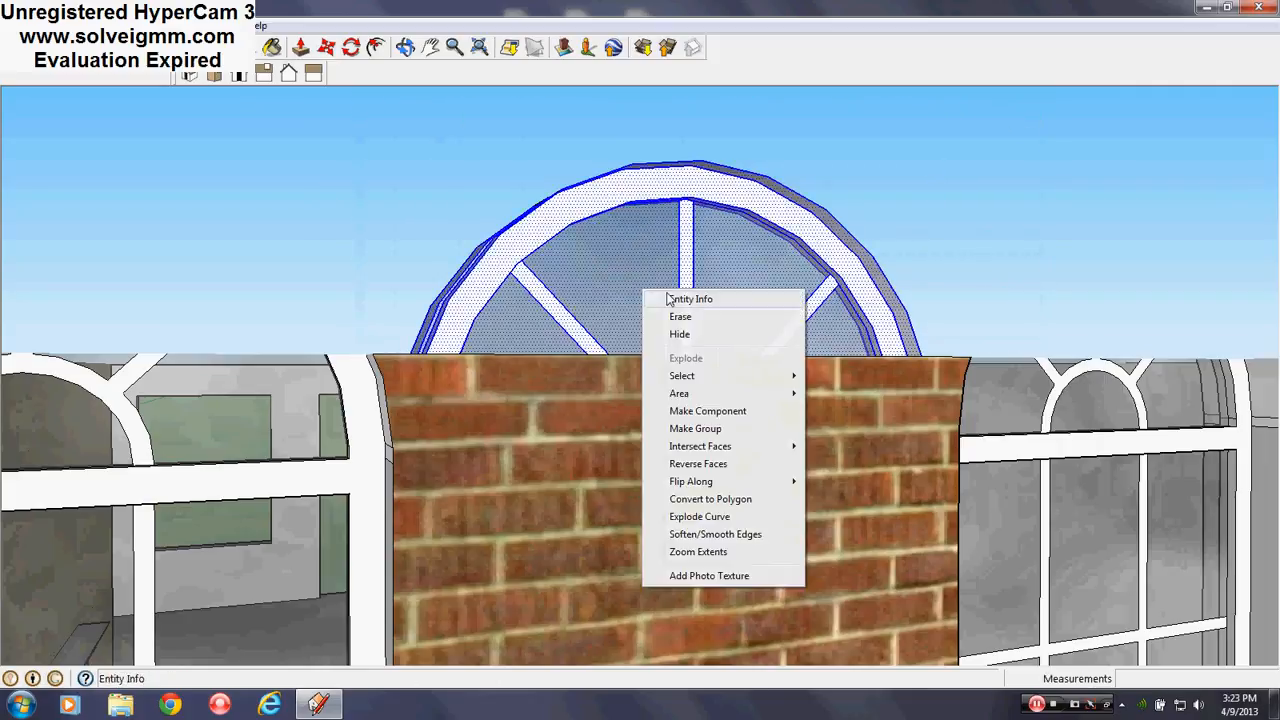
pyautogui.click(668, 297)
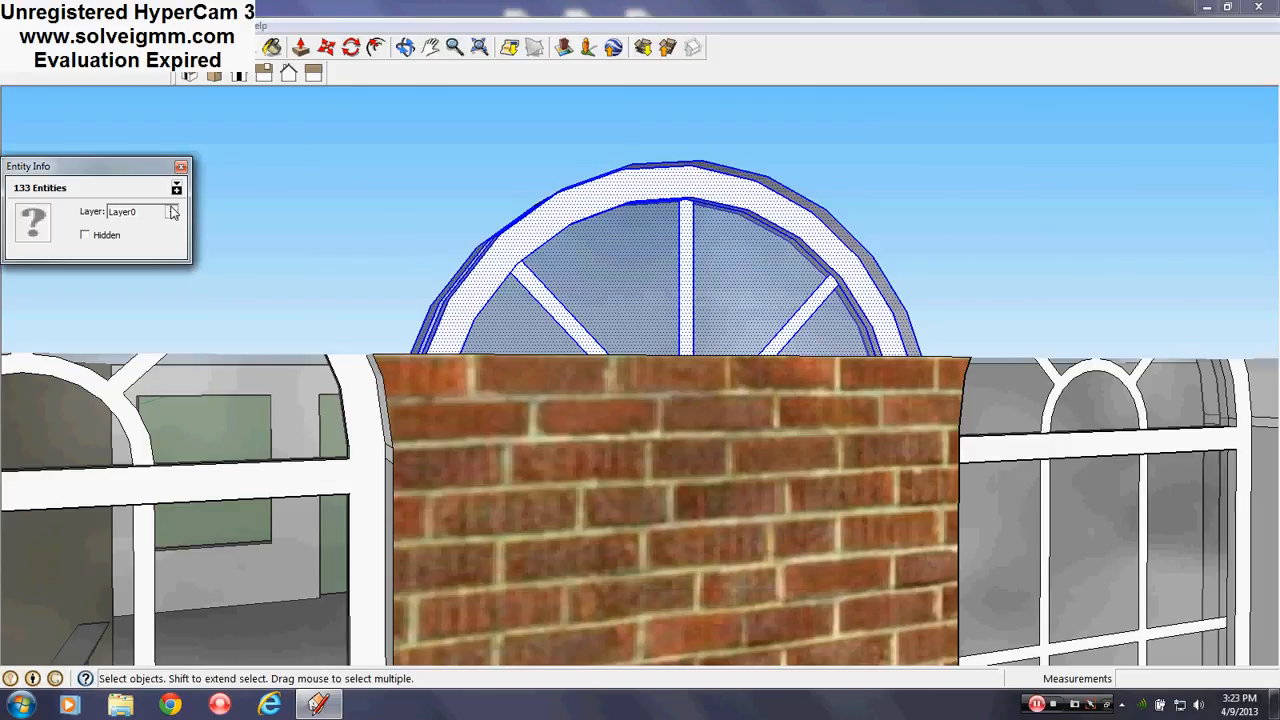
pyautogui.click(155, 238)
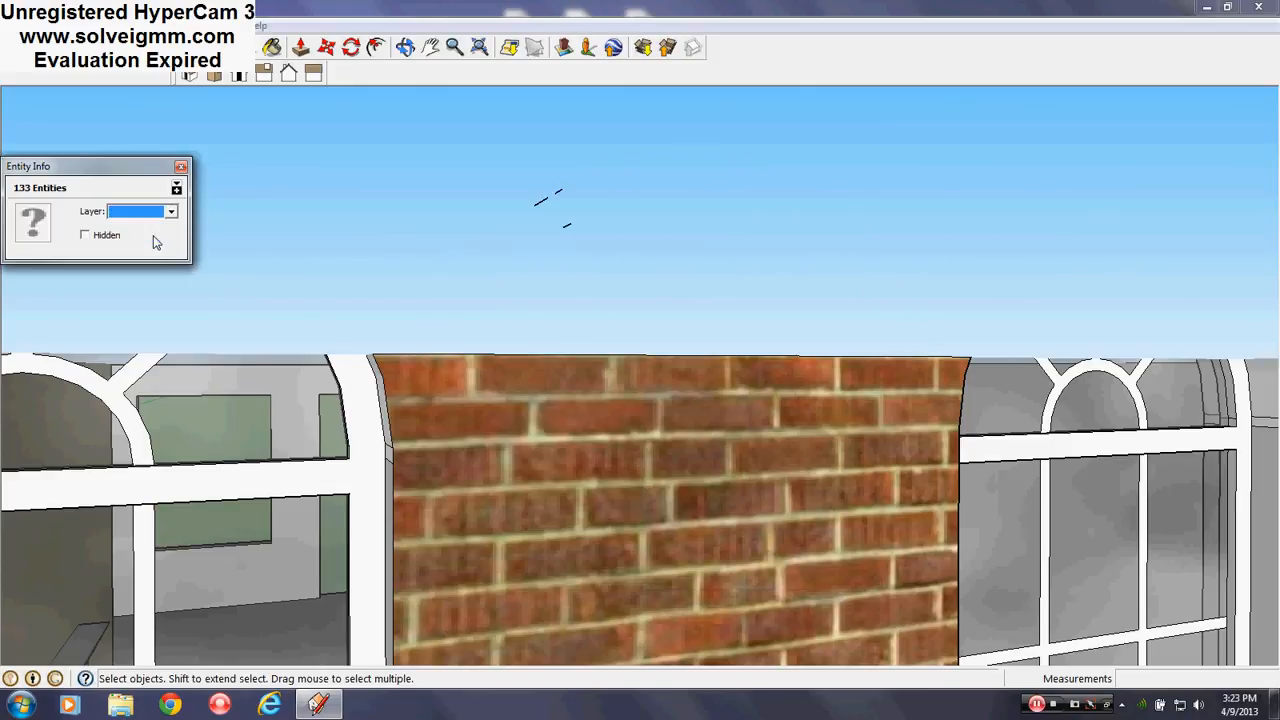
pyautogui.click(180, 167)
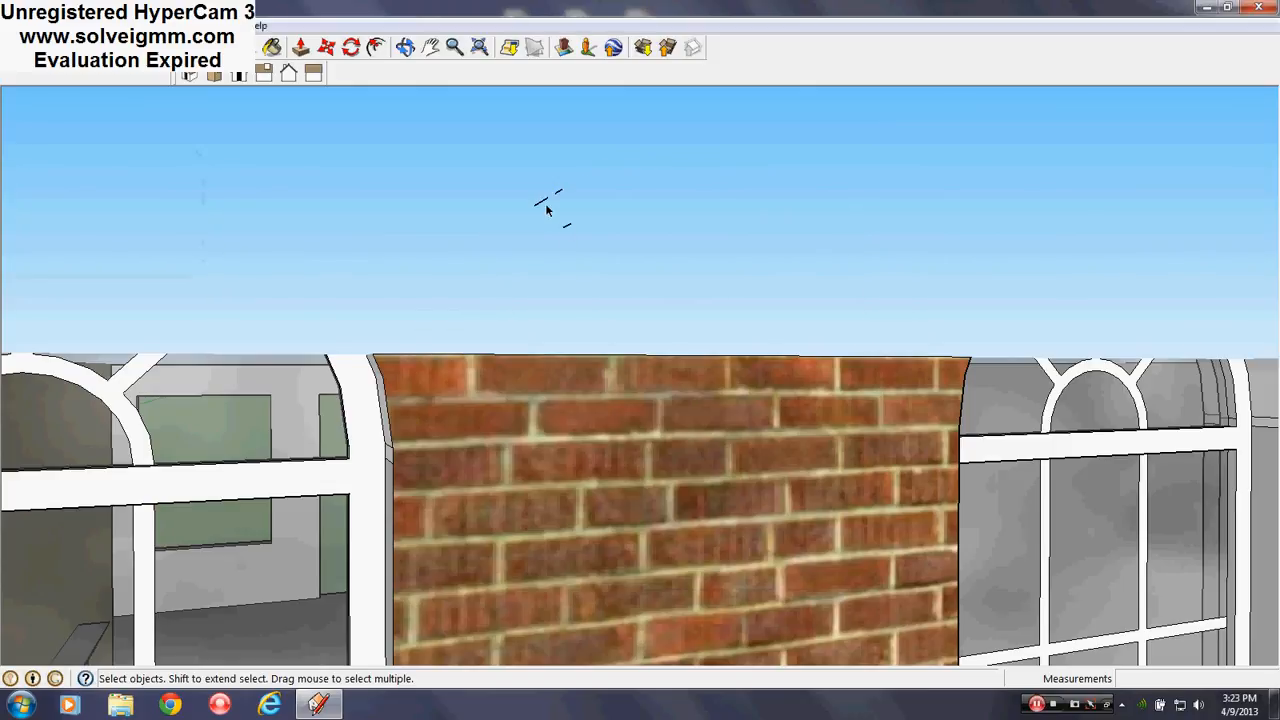
pyautogui.moveTo(546, 209); pyautogui.dragTo(545, 410, button='middle')
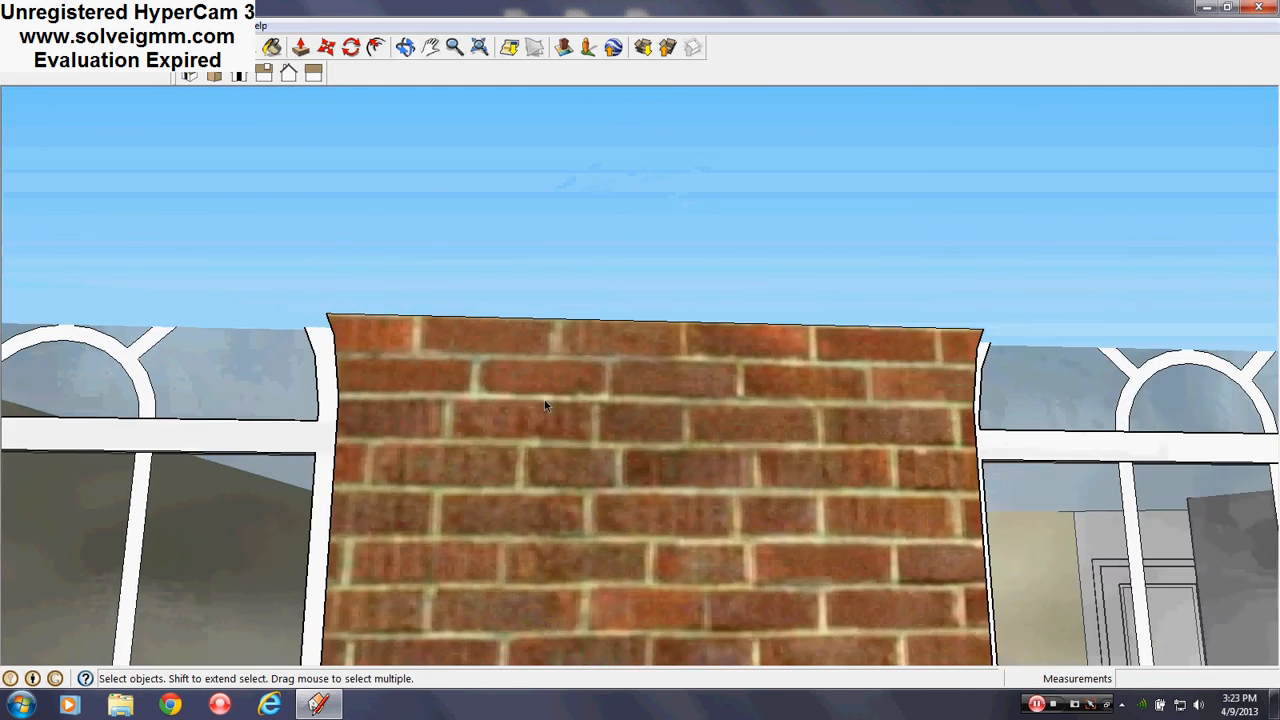
pyautogui.scroll(-3, 545, 410)
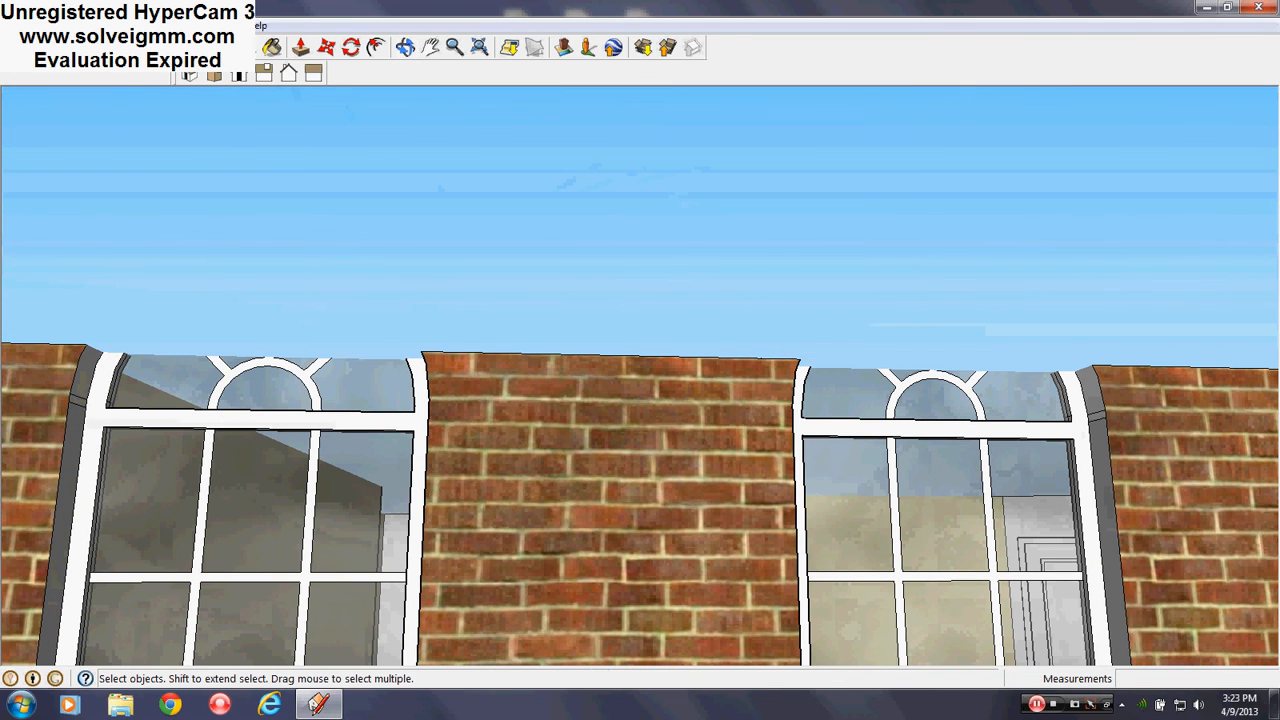
# Show the Roof layer from the Layers list and erase the brick face covering the arched window
pyautogui.click(218, 25)
pyautogui.click(240, 145)
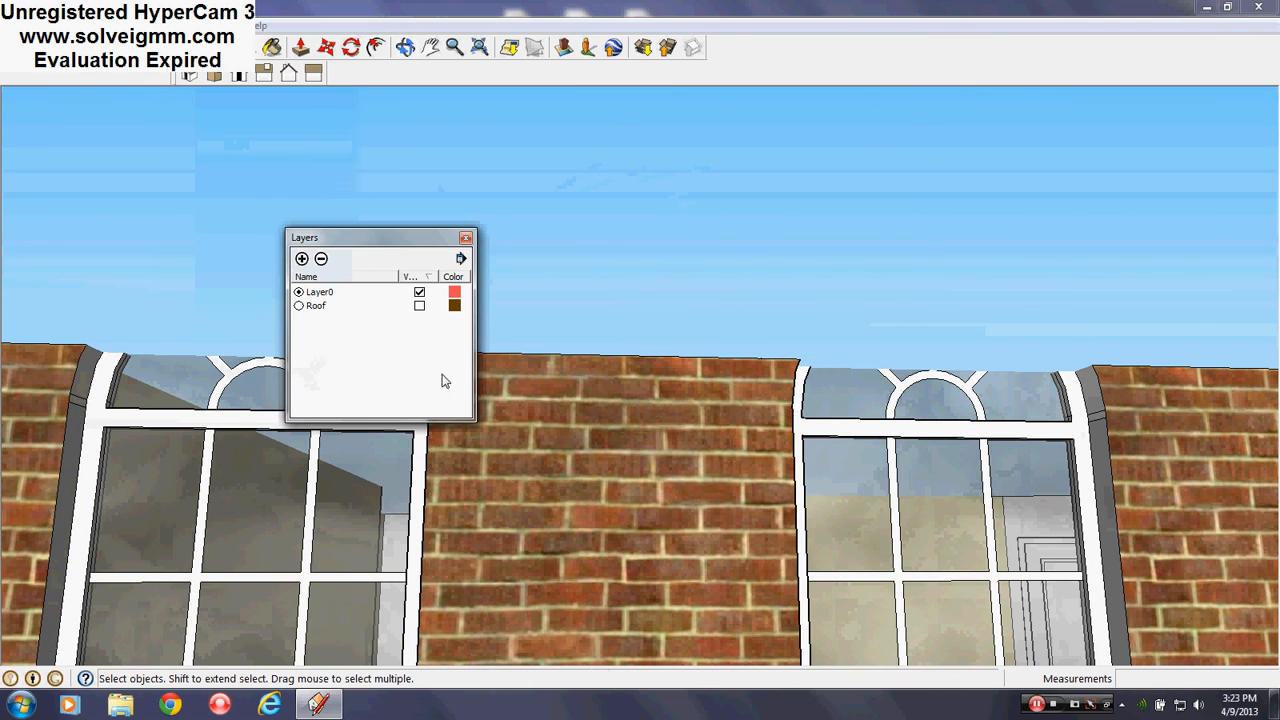
pyautogui.click(419, 305)
pyautogui.moveTo(430, 318); pyautogui.dragTo(729, 335, button='middle')
pyautogui.rightClick(727, 336)
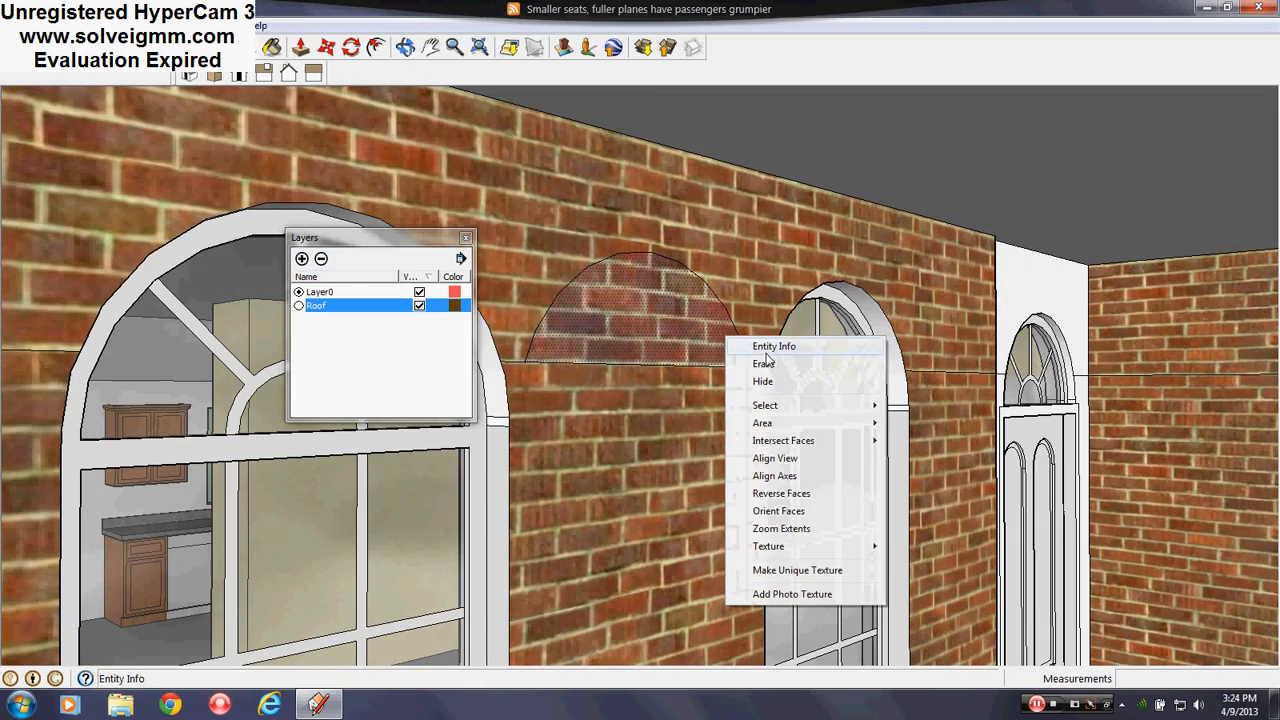
pyautogui.click(769, 366)
# Toggle the Roof layer off and back on while viewing the front wall
pyautogui.moveTo(655, 368); pyautogui.dragTo(697, 346, button='middle')
pyautogui.scroll(-3, 697, 346)
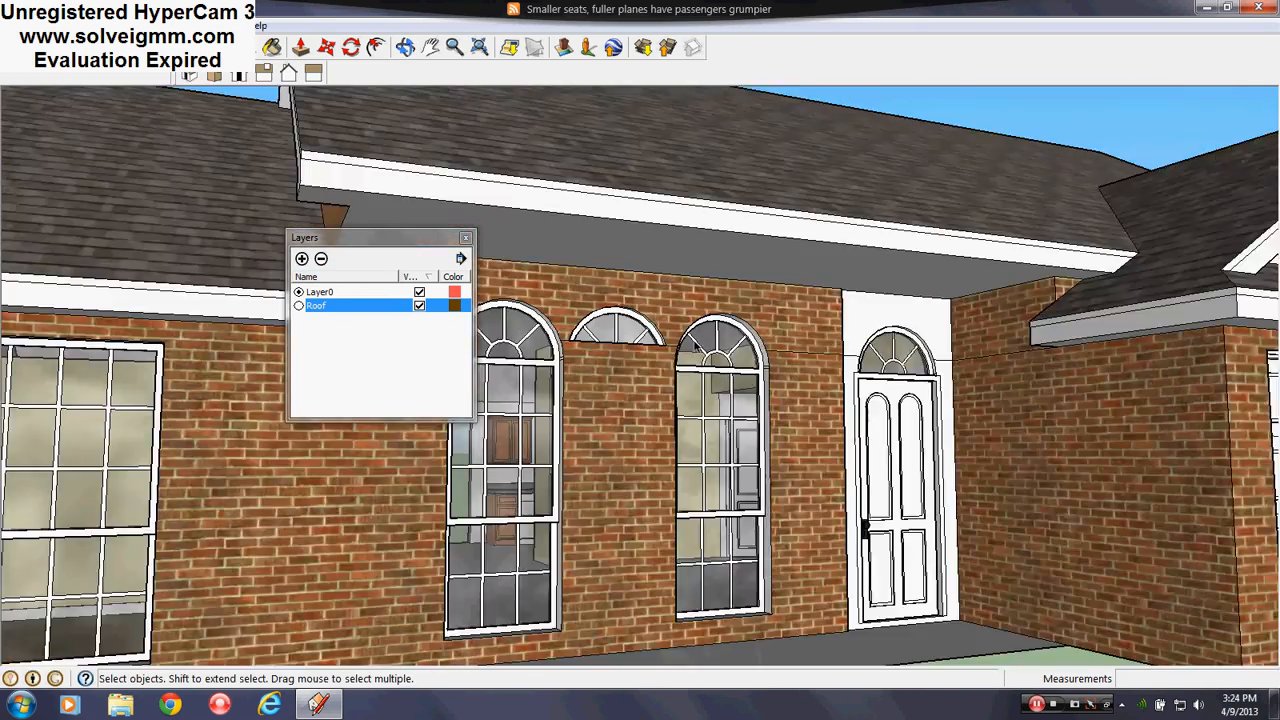
pyautogui.scroll(6, 603, 344)
pyautogui.moveTo(603, 344); pyautogui.dragTo(399, 333, button='middle')
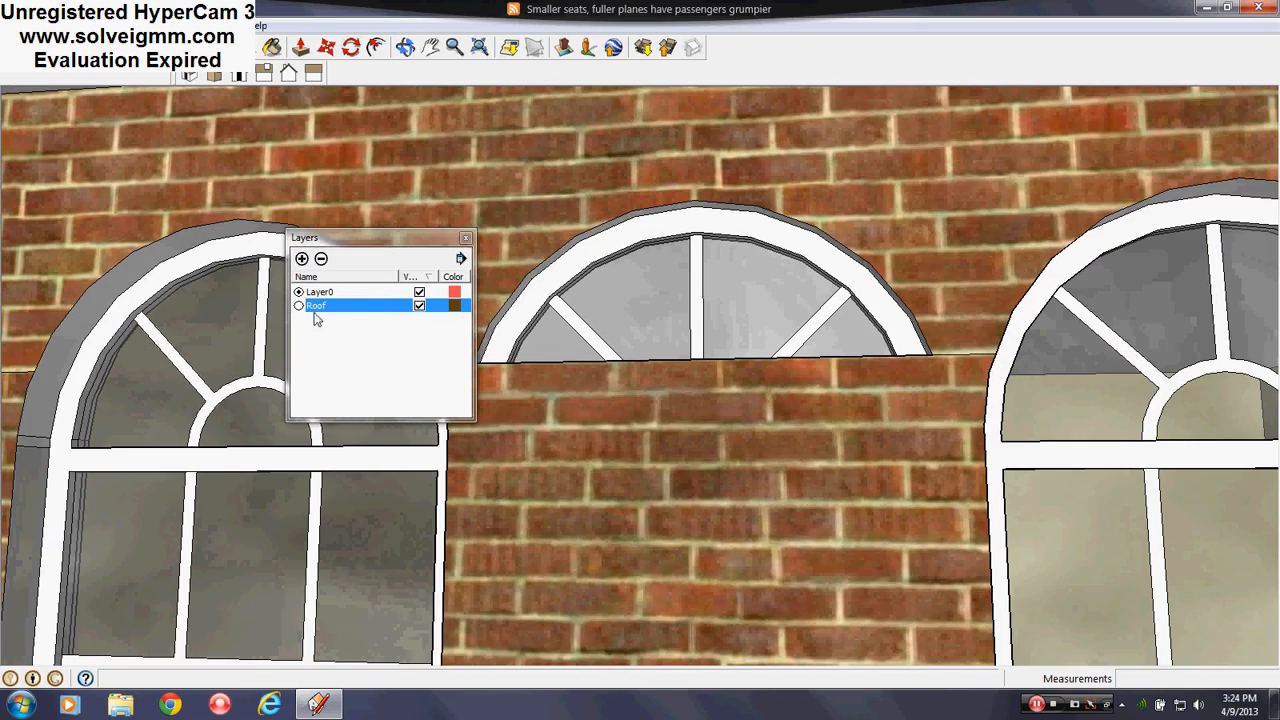
pyautogui.click(420, 306)
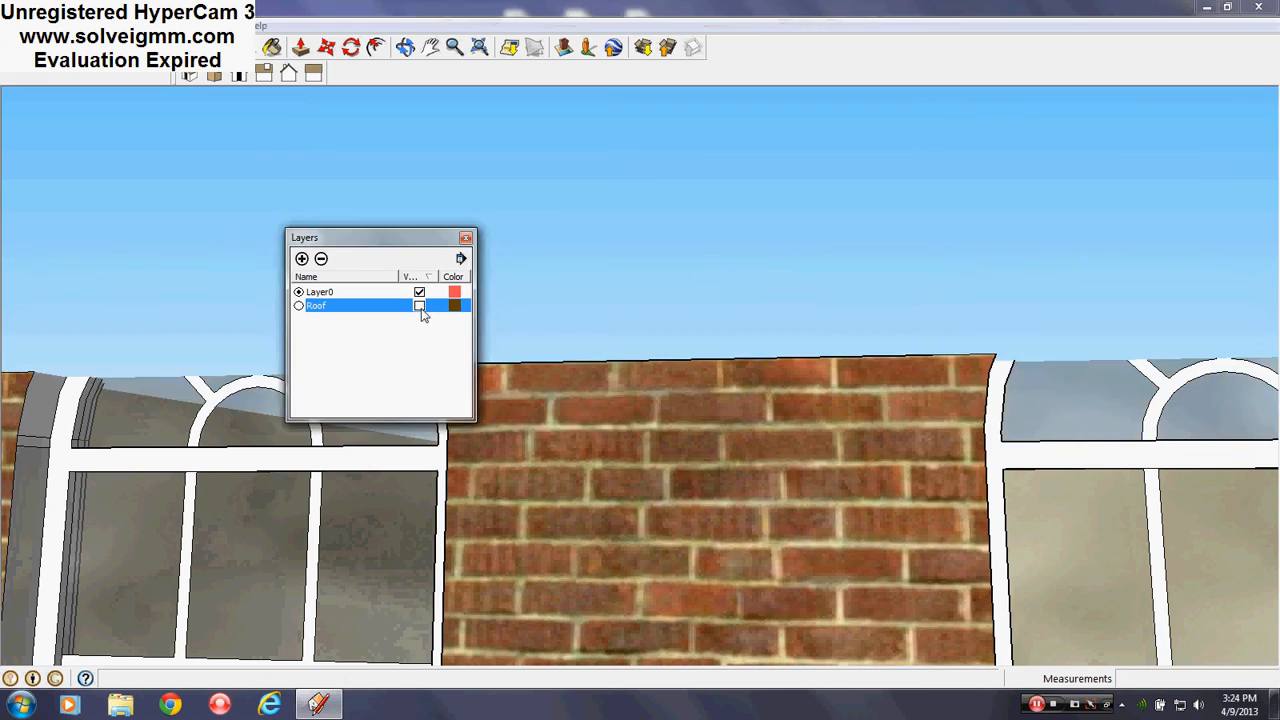
pyautogui.moveTo(780, 390); pyautogui.dragTo(1032, 463, button='middle')
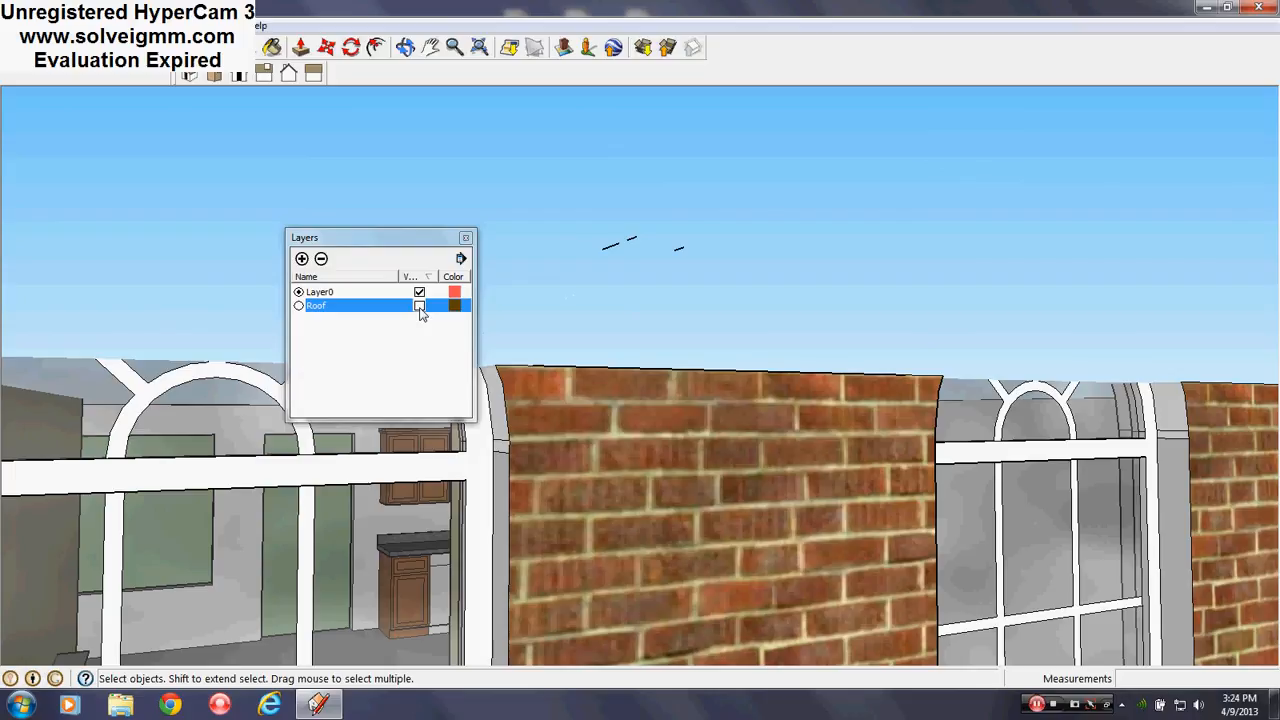
pyautogui.click(420, 306)
pyautogui.moveTo(429, 320); pyautogui.dragTo(571, 263, button='middle')
pyautogui.scroll(3, 560, 178)
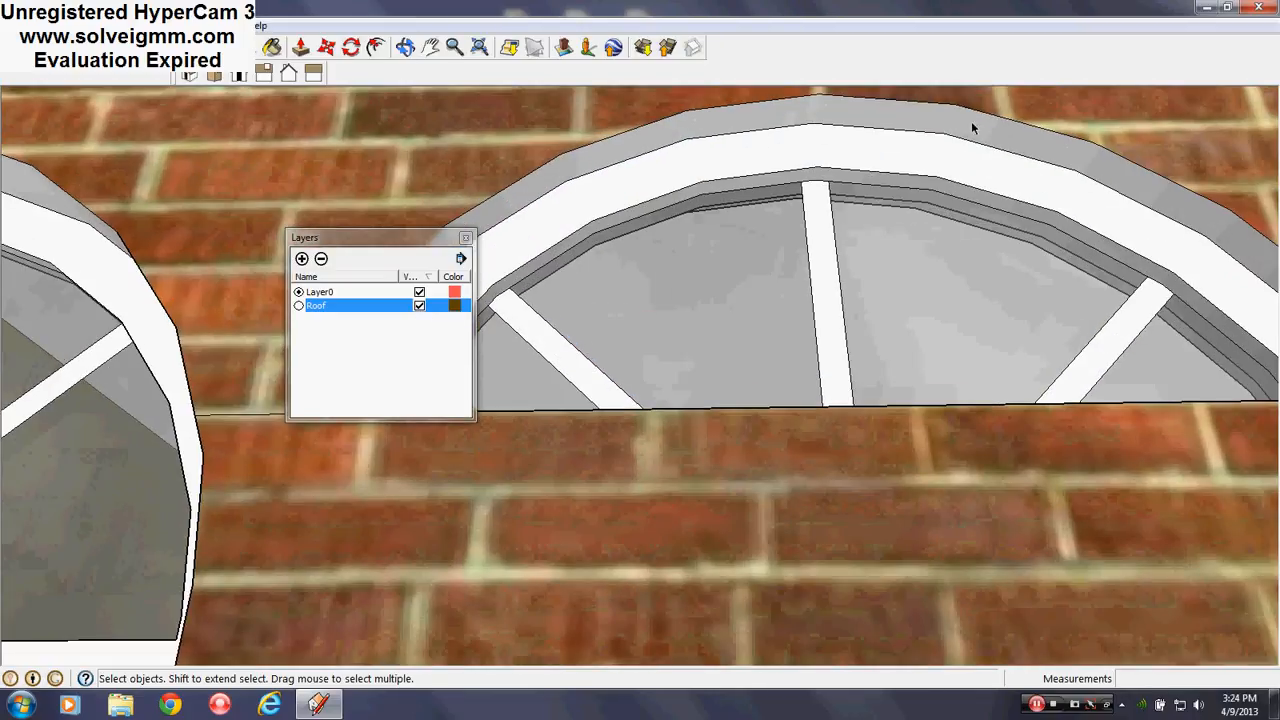
pyautogui.scroll(-3, 1097, 282)
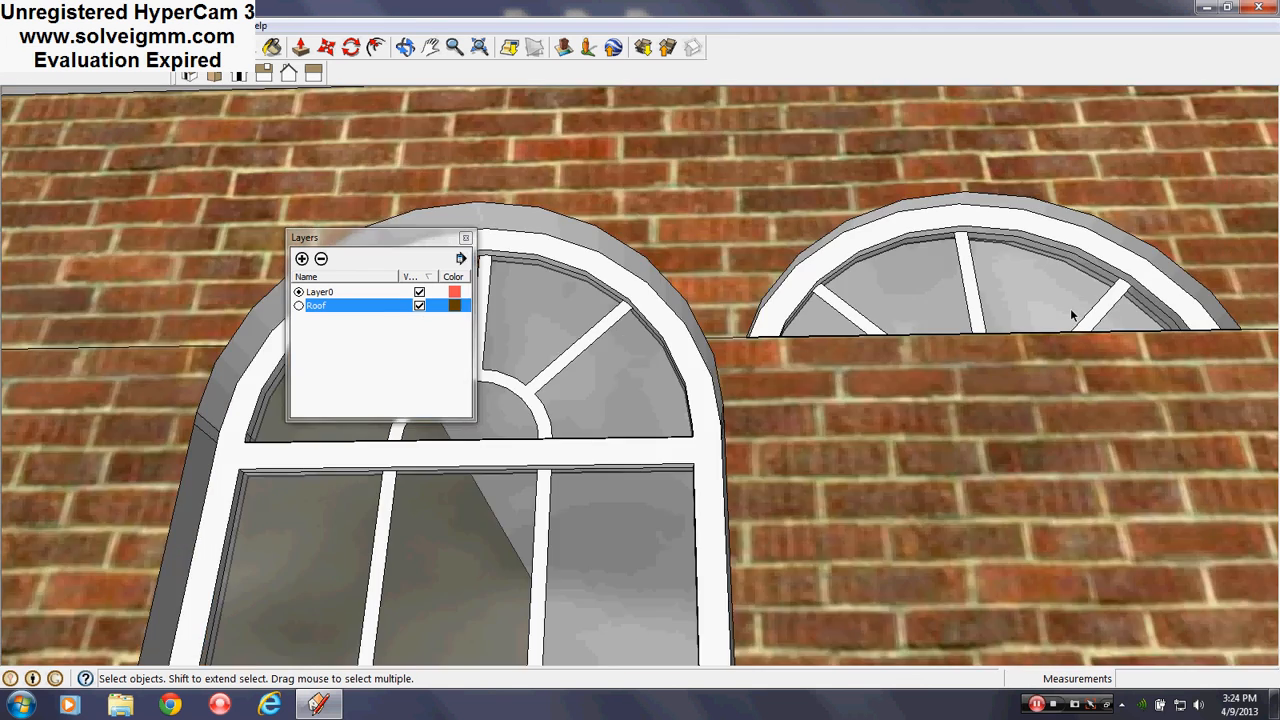
pyautogui.scroll(3, 823, 286)
pyautogui.scroll(2, 829, 300)
# Orbit around the arched transoms to inspect the gap between the arches
pyautogui.moveTo(829, 300); pyautogui.dragTo(331, 486, button='middle')
pyautogui.moveTo(466, 390); pyautogui.dragTo(493, 237, button='middle')
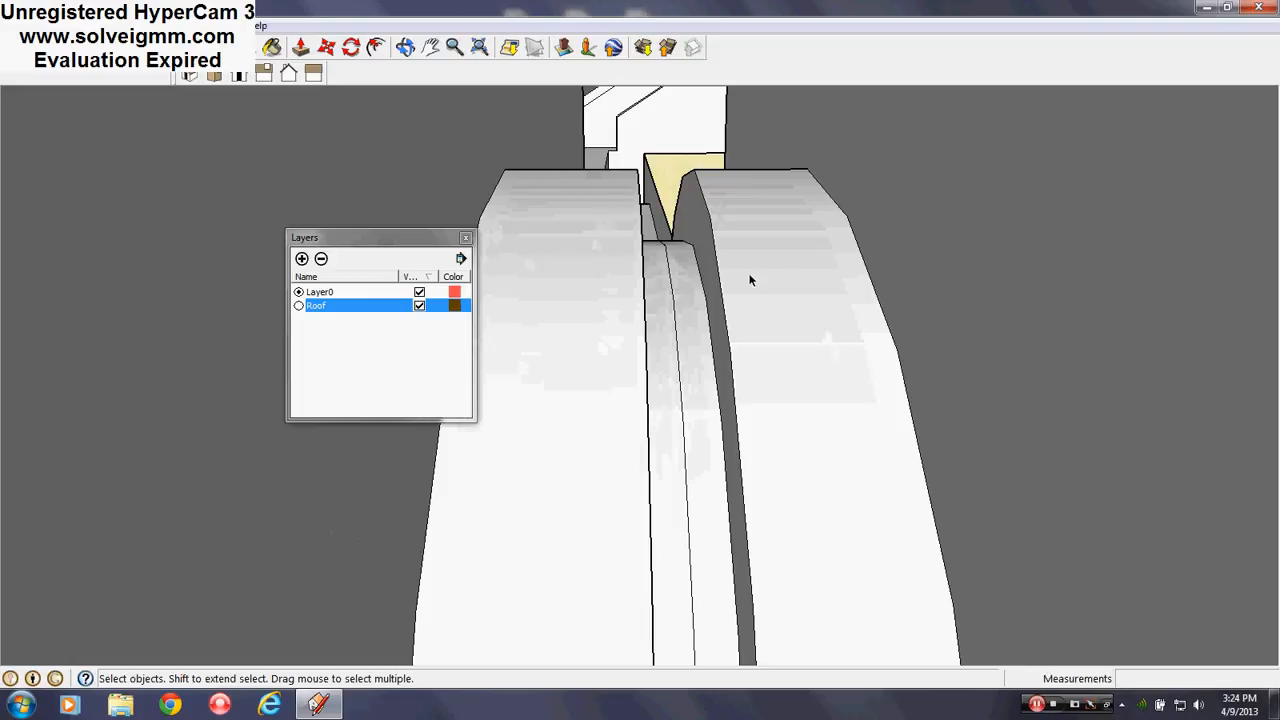
pyautogui.scroll(1, 805, 465)
pyautogui.moveTo(809, 456)
pyautogui.mouseDown(button='middle')
pyautogui.moveTo(806, 357)
pyautogui.moveTo(796, 420)
pyautogui.moveTo(794, 363)
pyautogui.moveTo(615, 267)
pyautogui.mouseUp(button='middle')
pyautogui.moveTo(756, 246)
pyautogui.mouseDown(button='middle')
pyautogui.moveTo(794, 297)
pyautogui.moveTo(794, 206)
pyautogui.moveTo(797, 310)
pyautogui.mouseUp(button='middle')
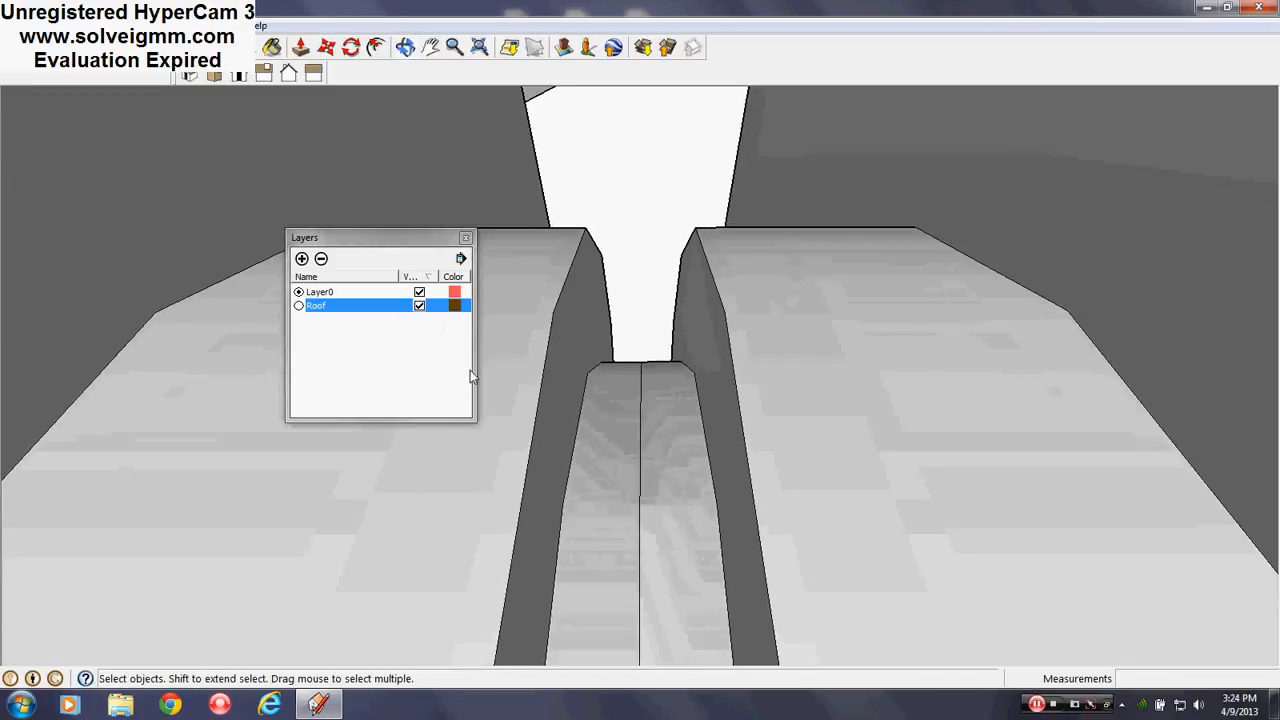
pyautogui.moveTo(580, 402); pyautogui.dragTo(603, 594, button='middle')
pyautogui.scroll(5, 607, 310)
pyautogui.keyDown('shift'); pyautogui.moveTo(668, 452); pyautogui.dragTo(683, 380, button='middle'); pyautogui.keyUp('shift')
pyautogui.scroll(-6, 683, 376)
pyautogui.moveTo(700, 511); pyautogui.dragTo(677, 374, button='middle')
pyautogui.moveTo(697, 475)
pyautogui.mouseDown(button='middle')
pyautogui.moveTo(700, 331)
pyautogui.moveTo(687, 437)
pyautogui.moveTo(711, 426)
pyautogui.moveTo(690, 400)
pyautogui.mouseUp(button='middle')
# Hide the Roof layer and view the brick wall with its arched windows
pyautogui.click(419, 306)
pyautogui.keyDown('shift'); pyautogui.moveTo(690, 400); pyautogui.dragTo(651, 382, button='middle'); pyautogui.keyUp('shift')
pyautogui.scroll(-3, 683, 434)
pyautogui.moveTo(683, 434); pyautogui.dragTo(618, 437, button='middle')
pyautogui.click(419, 306)
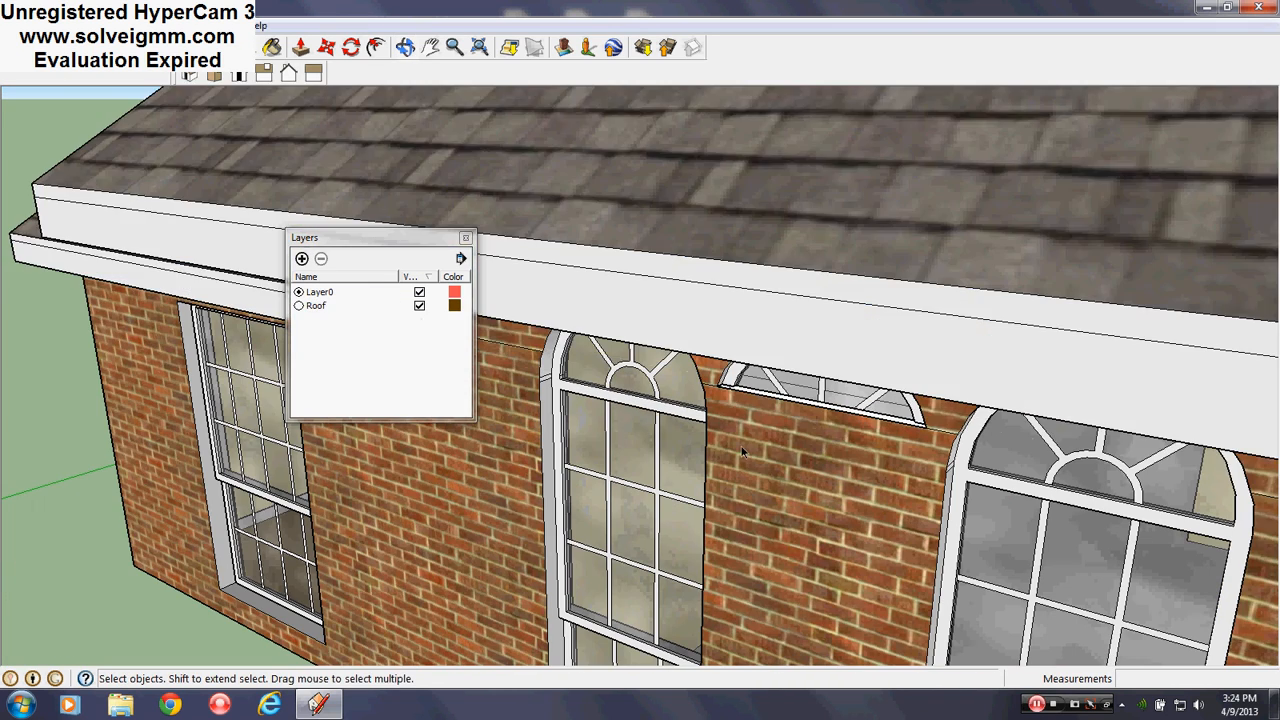
pyautogui.click(419, 306)
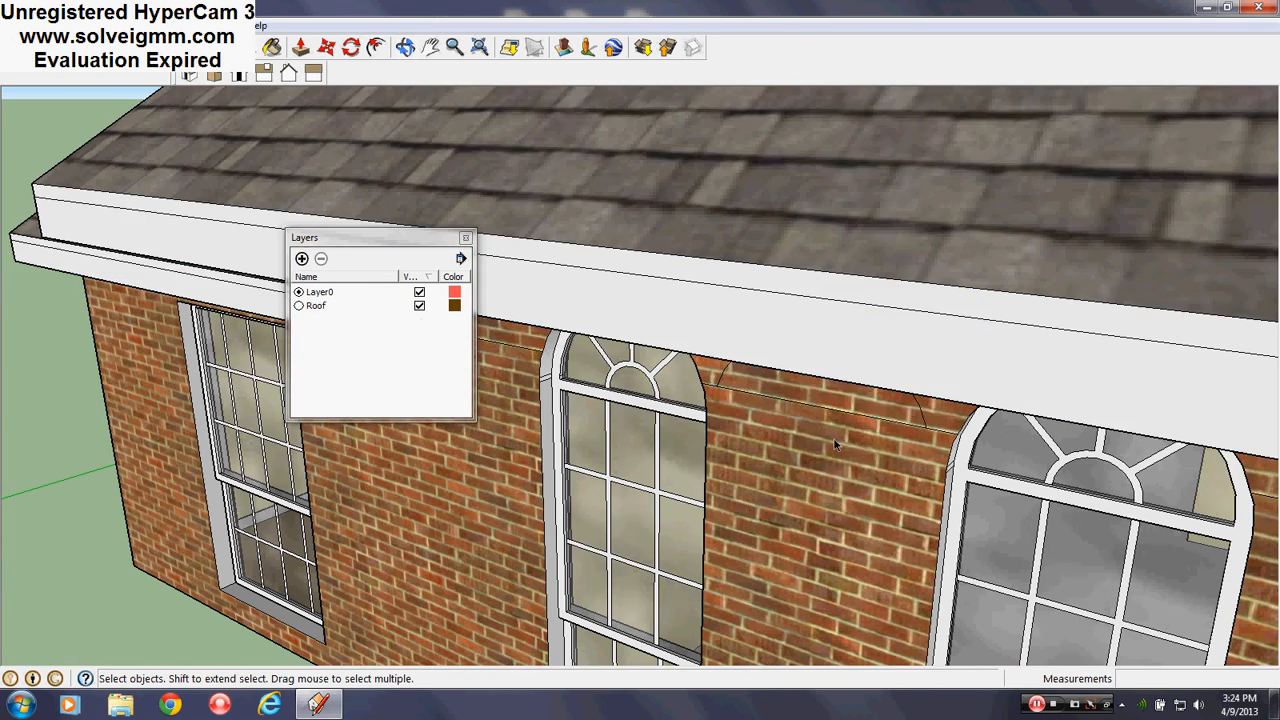
pyautogui.moveTo(834, 439); pyautogui.dragTo(828, 365, button='middle')
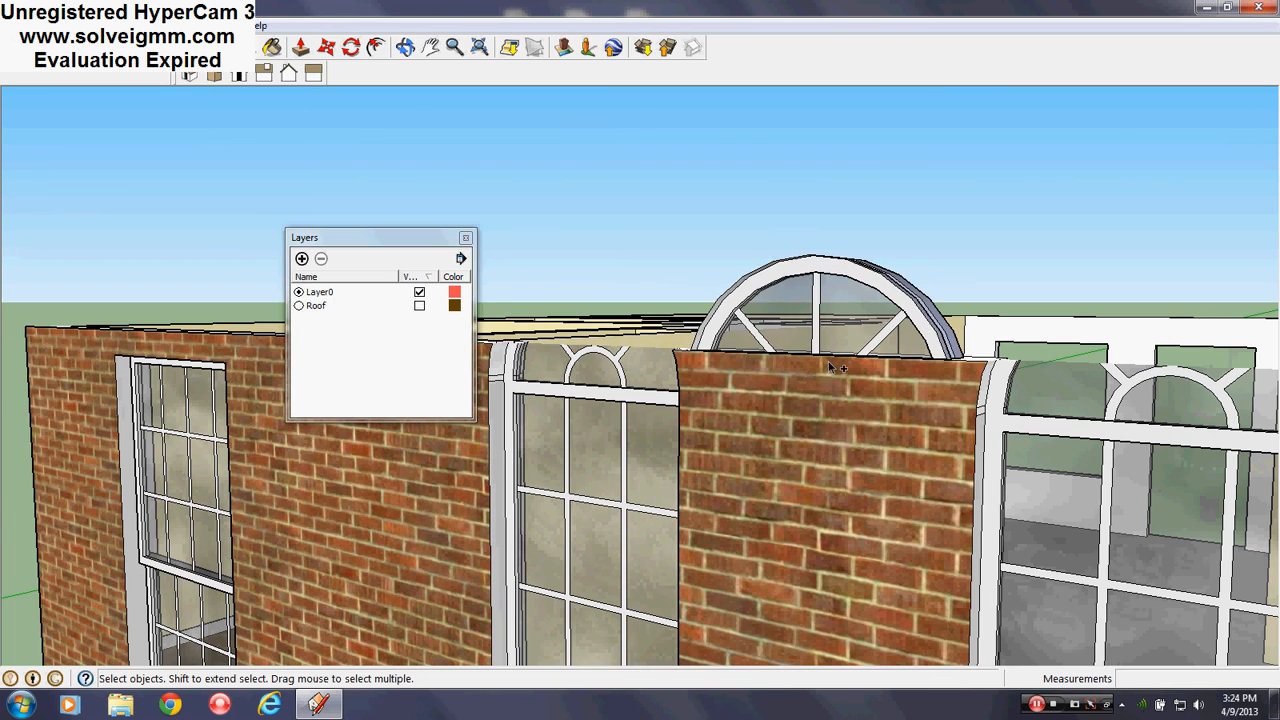
# Undo the copy move, close the layers list, and keep the arched window selected
pyautogui.hotkey('ctrl', 'z')
pyautogui.moveTo(760, 448); pyautogui.dragTo(905, 365, button='middle')
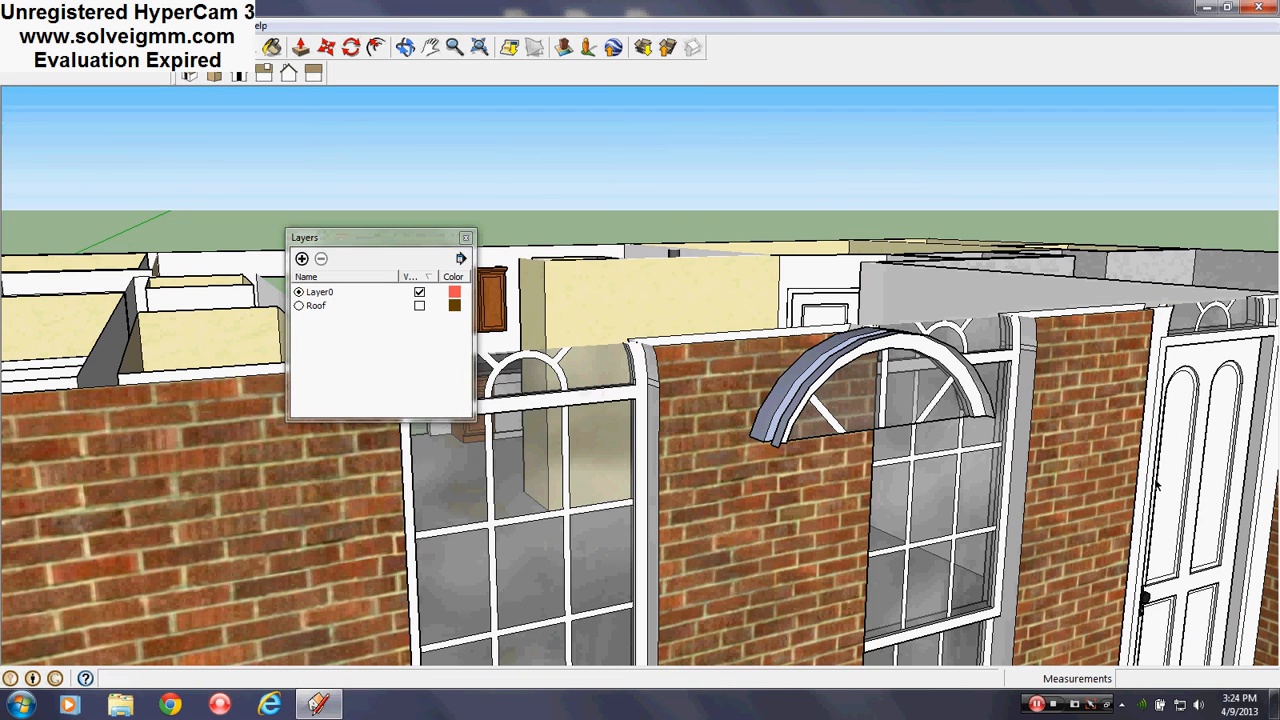
pyautogui.click(465, 237)
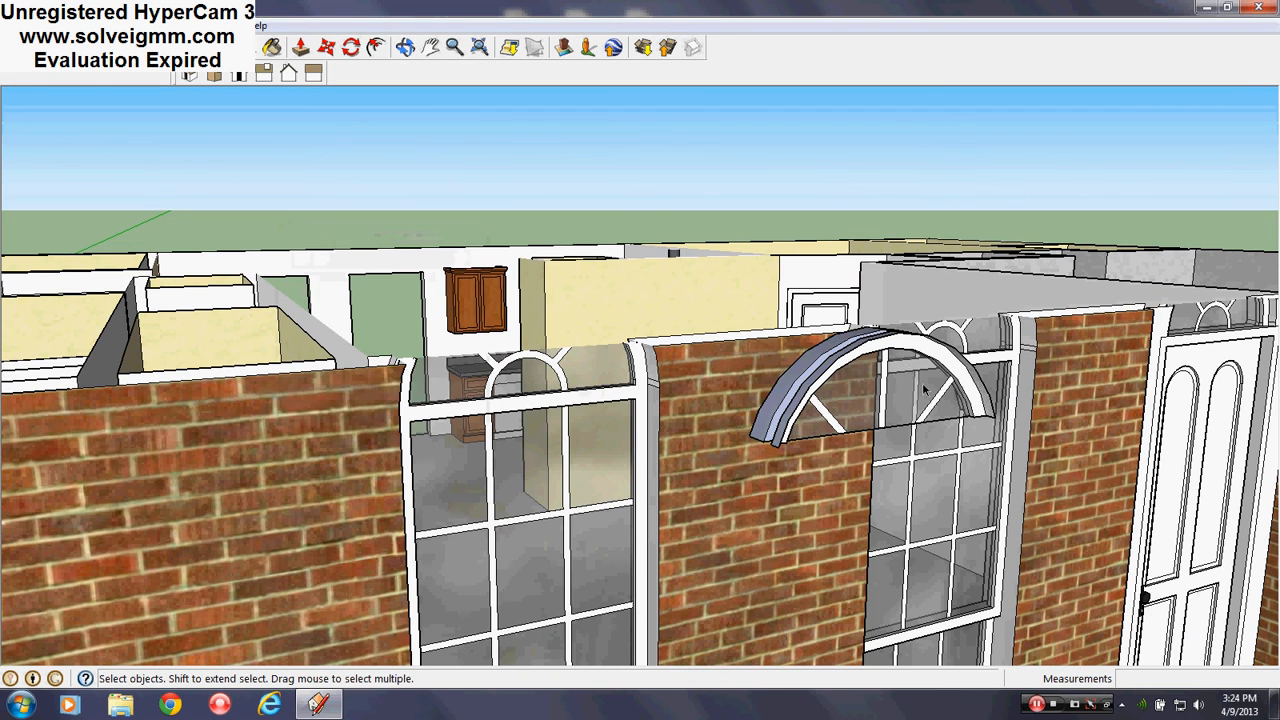
pyautogui.rightClick(862, 378)
pyautogui.click(834, 415)
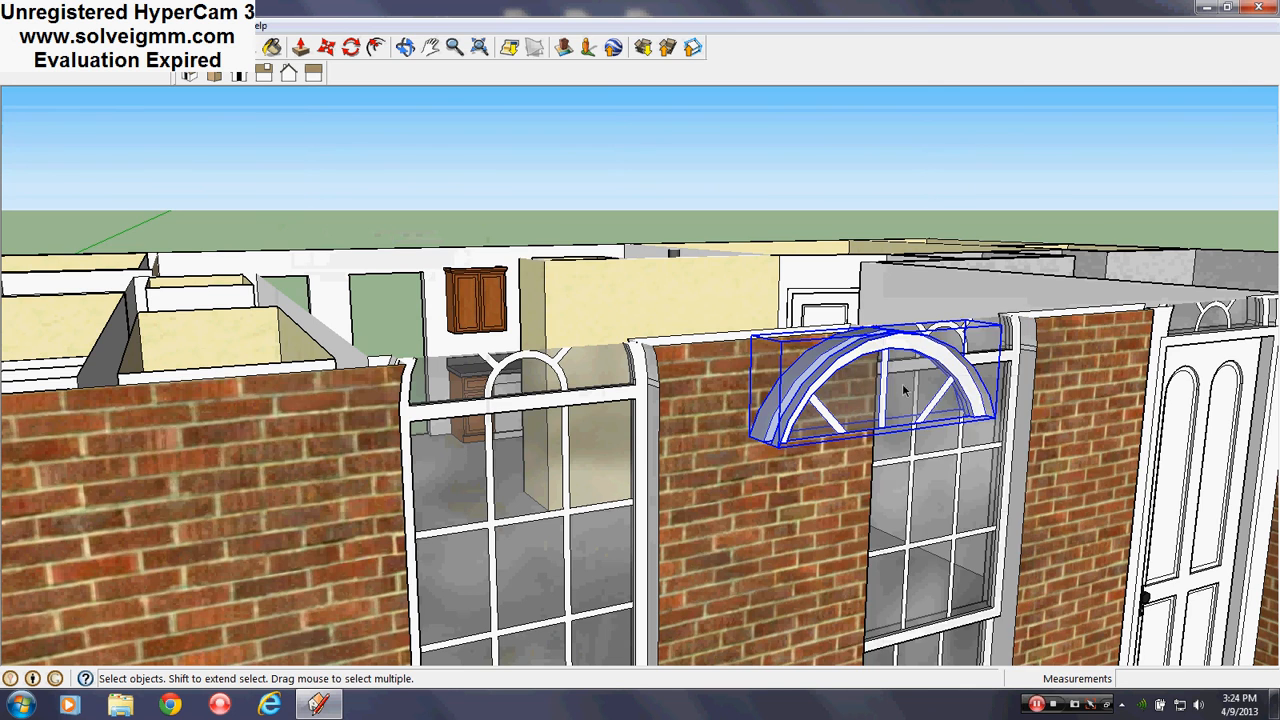
pyautogui.moveTo(905, 387); pyautogui.dragTo(484, 503, button='middle')
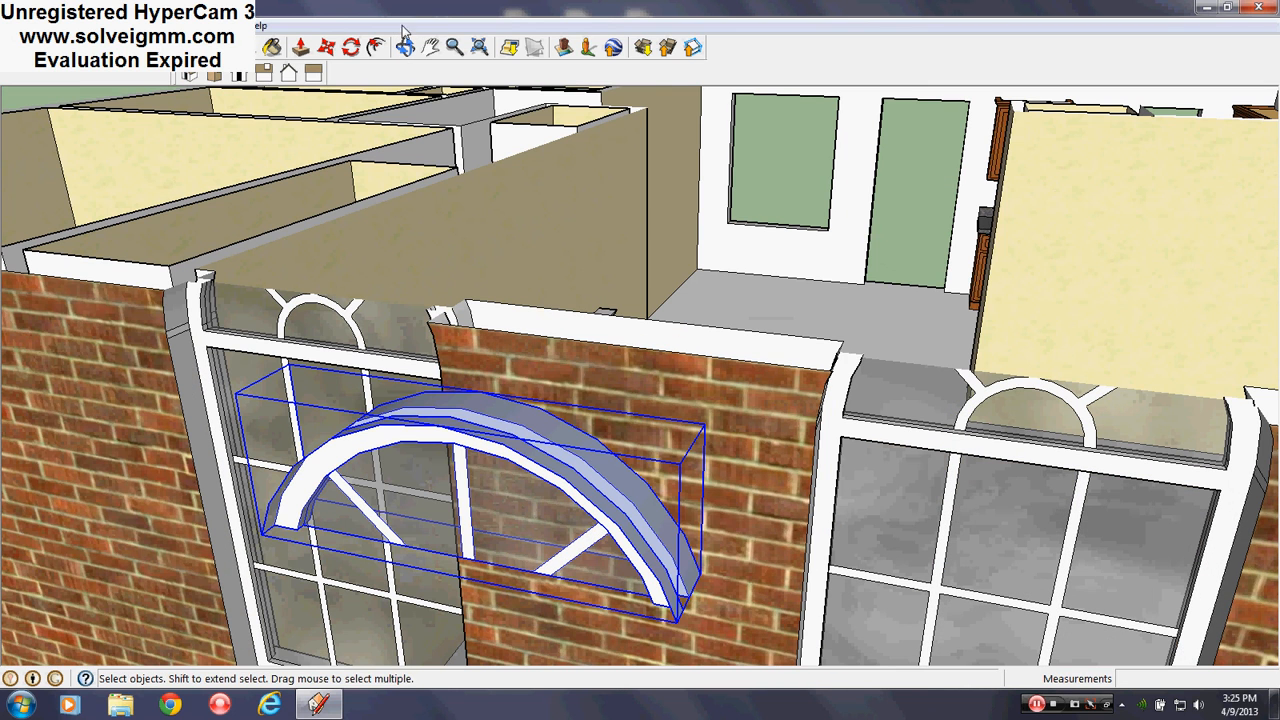
# Move the arch from its bottom corner onto the top of the brick wall
pyautogui.click(326, 47)
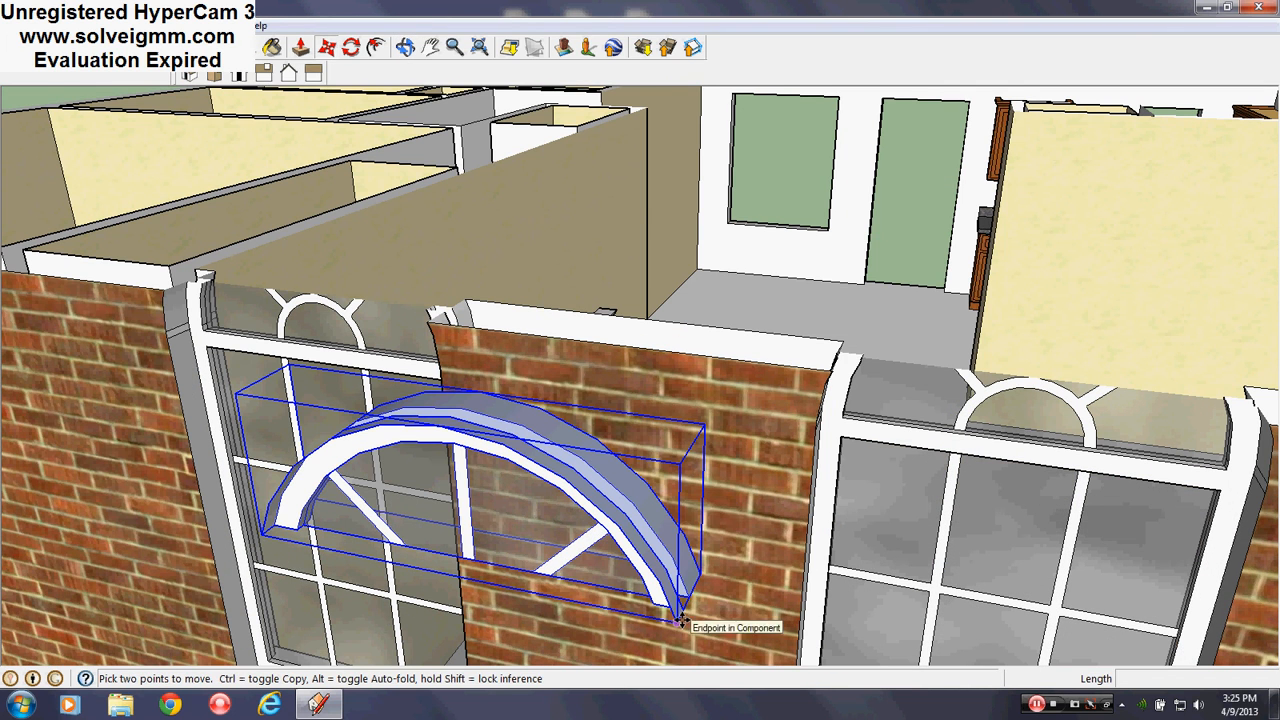
pyautogui.click(680, 620)
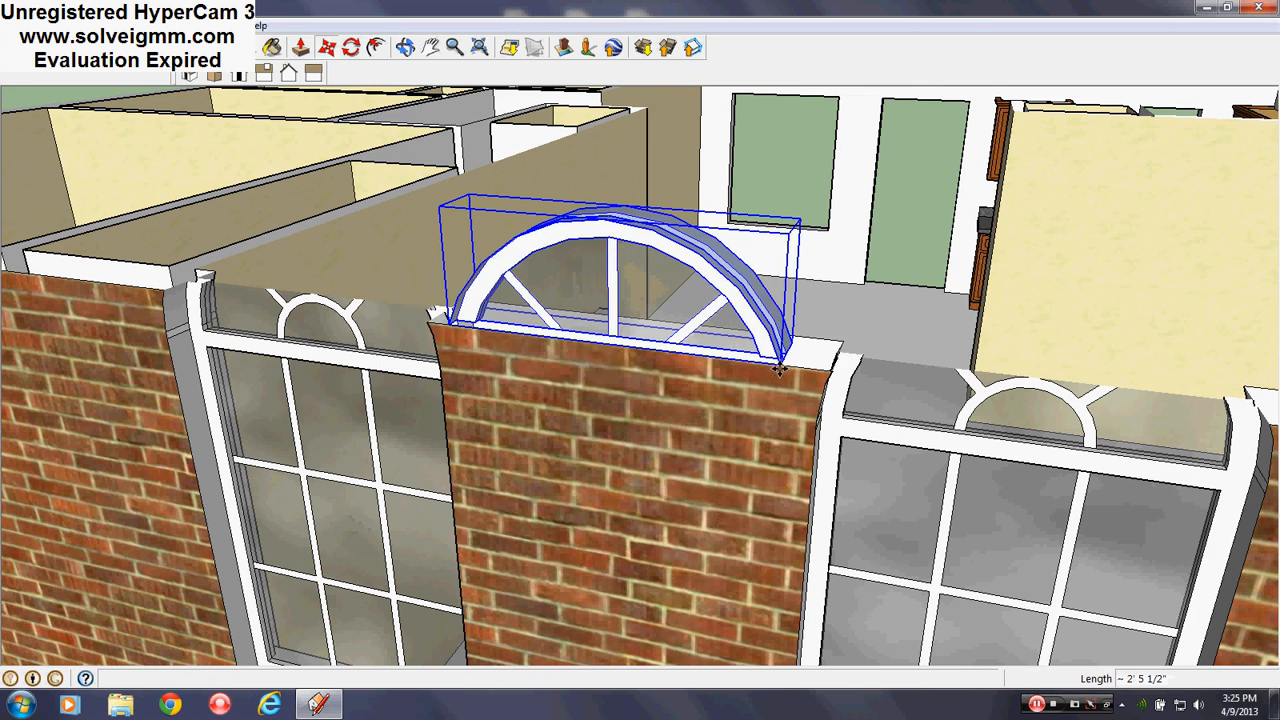
pyautogui.click(779, 370)
pyautogui.moveTo(779, 370); pyautogui.dragTo(838, 250, button='middle')
# Assign the arch to the Roof layer through Entity Info and close the panel
pyautogui.rightClick(746, 240)
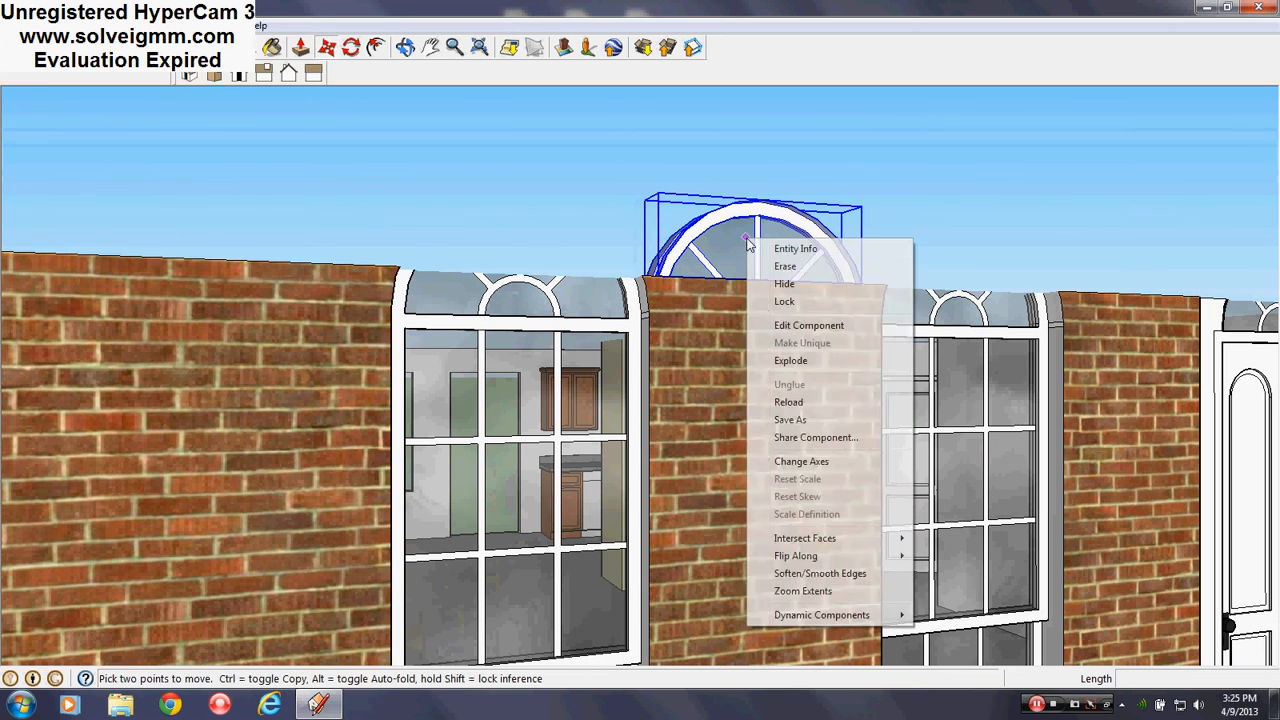
pyautogui.click(796, 249)
pyautogui.click(171, 212)
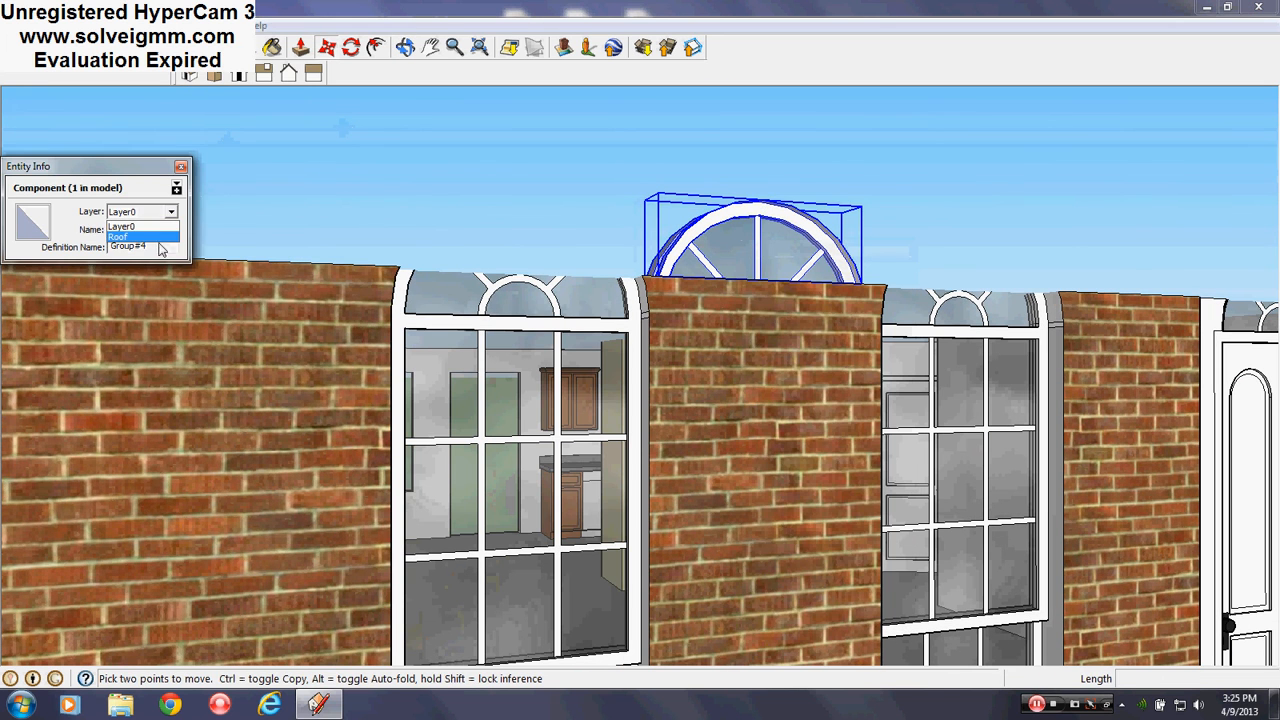
pyautogui.click(157, 238)
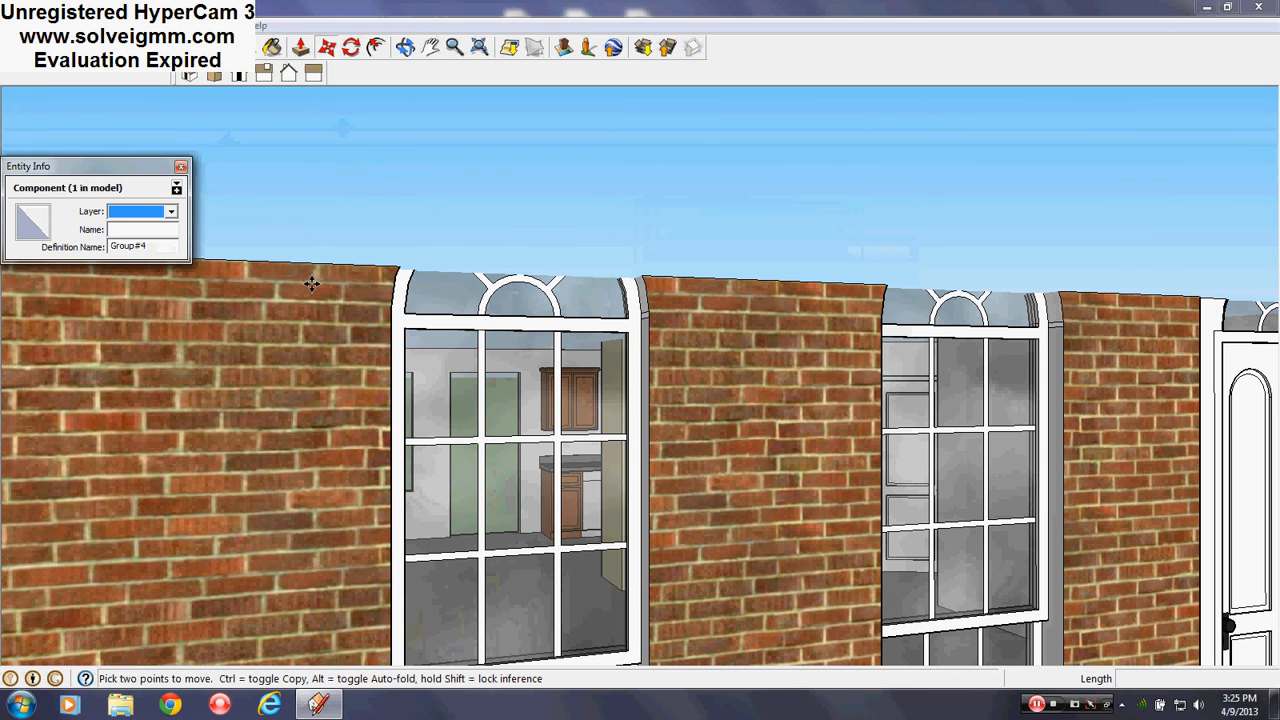
pyautogui.click(180, 166)
pyautogui.moveTo(726, 314); pyautogui.dragTo(462, 458, button='middle')
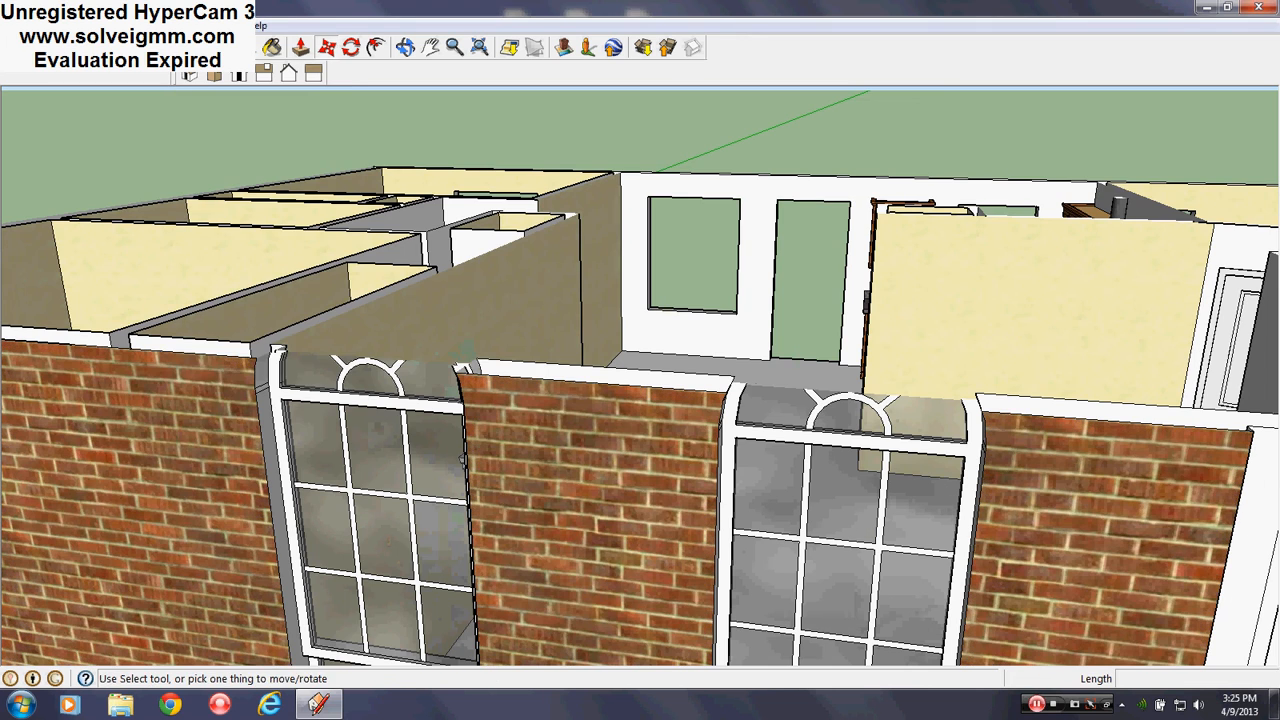
# Make Roof the current layer, explode the arch component and erase its face from the wall
pyautogui.click(218, 25)
pyautogui.click(250, 141)
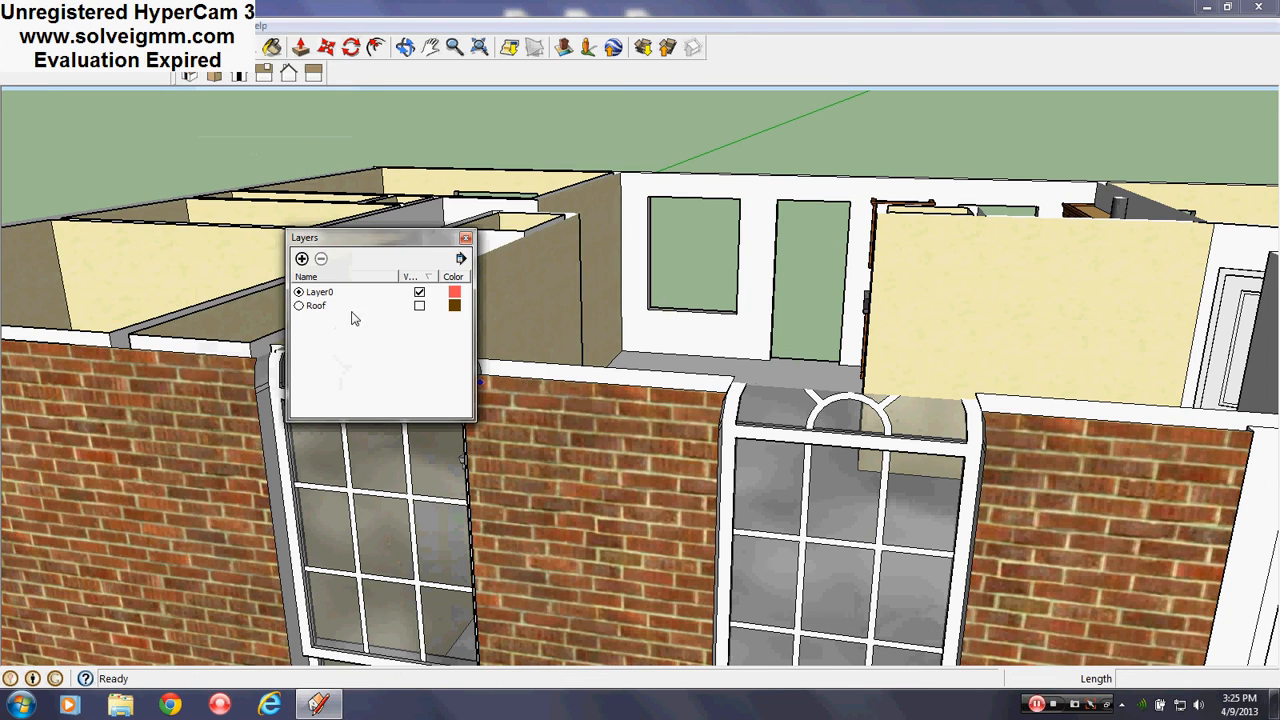
pyautogui.click(298, 305)
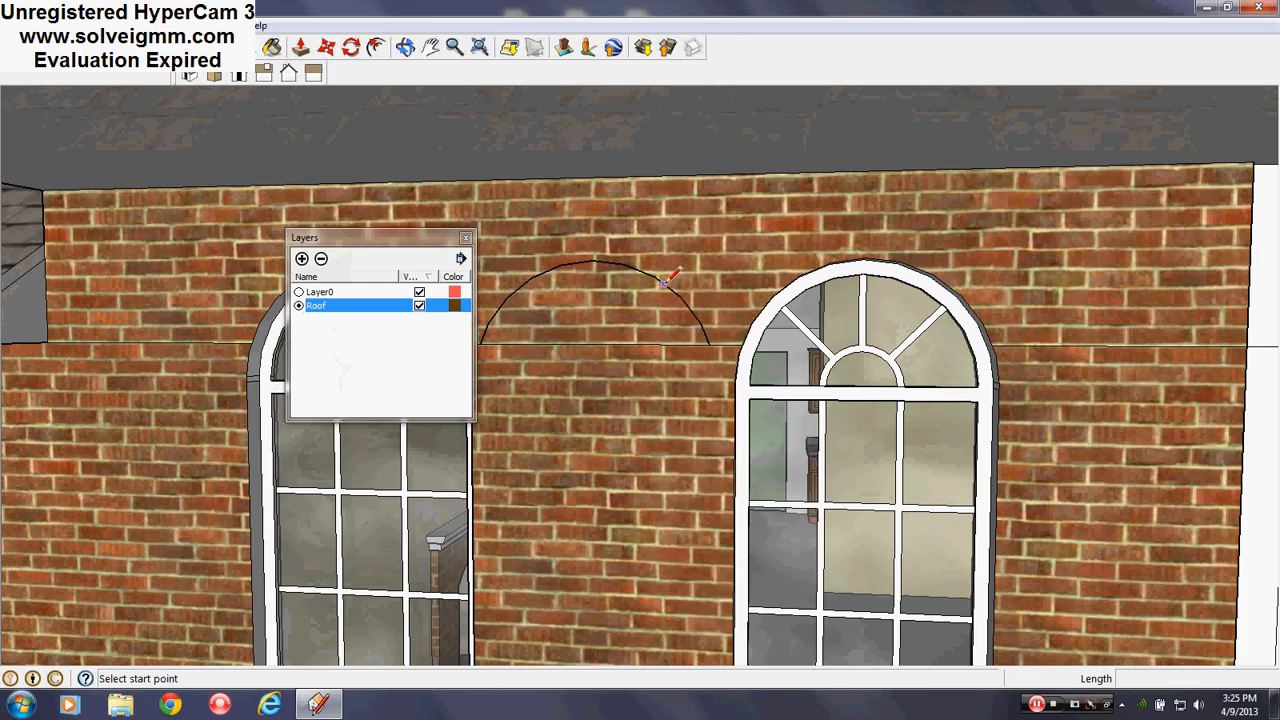
pyautogui.rightClick(663, 283)
pyautogui.click(690, 401)
pyautogui.rightClick(631, 313)
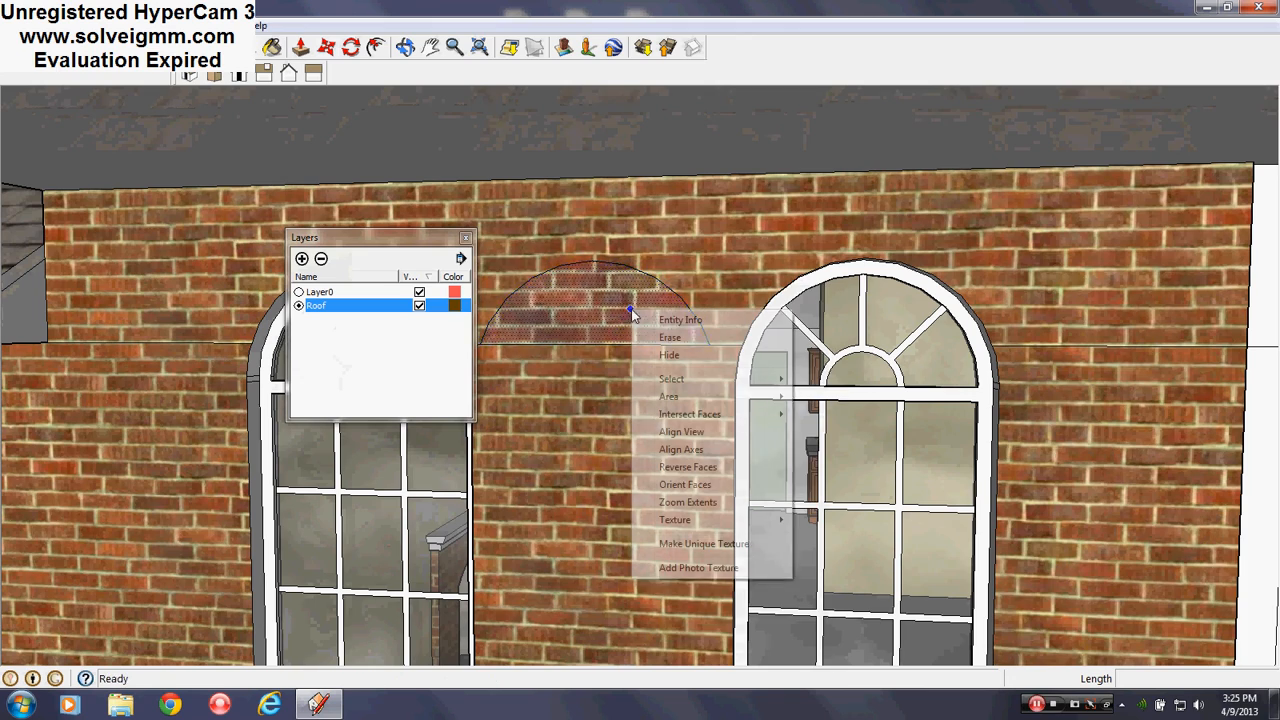
pyautogui.click(670, 337)
pyautogui.moveTo(676, 337)
pyautogui.mouseDown(button='middle')
pyautogui.moveTo(951, 257)
pyautogui.moveTo(745, 292)
pyautogui.moveTo(1103, 346)
pyautogui.moveTo(931, 346)
pyautogui.moveTo(675, 293)
pyautogui.mouseUp(button='middle')
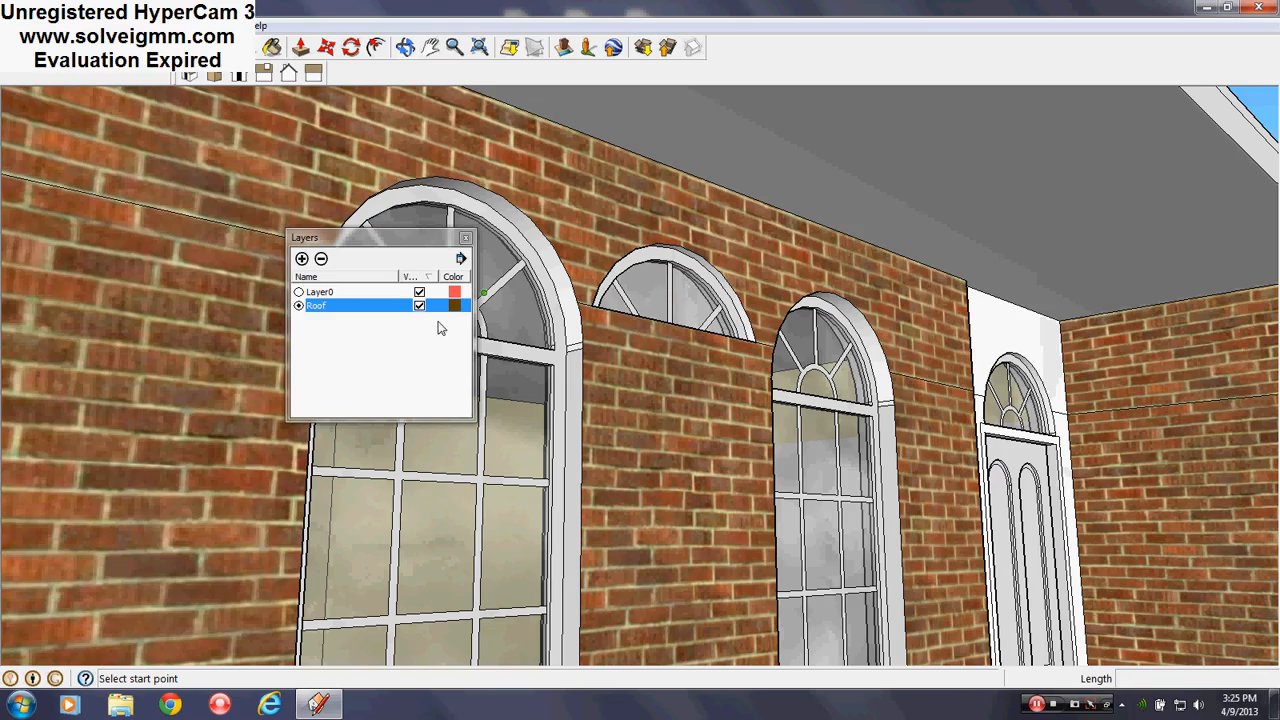
# Set Layer0 current, hide the Roof layer, and hide the leftover arched window atop the wall
pyautogui.click(298, 292)
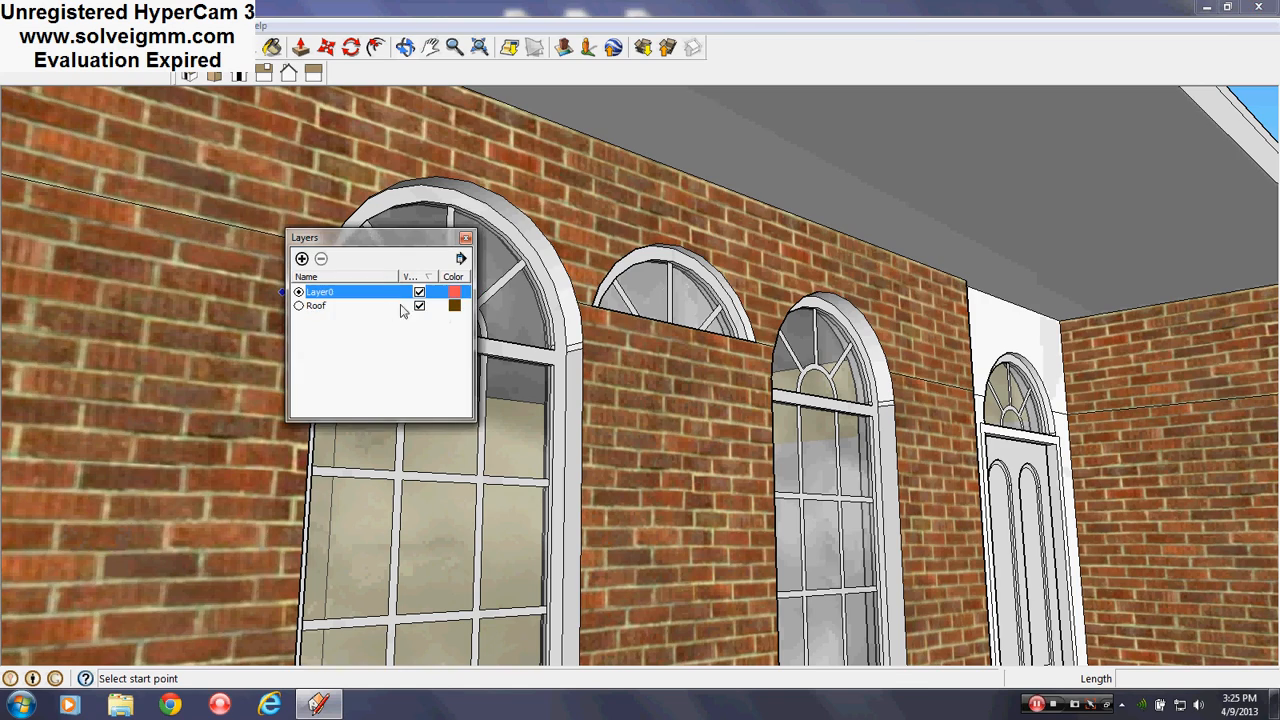
pyautogui.click(420, 306)
pyautogui.moveTo(679, 424); pyautogui.dragTo(557, 409, button='middle')
pyautogui.press('l')
pyautogui.scroll(-2, 555, 425)
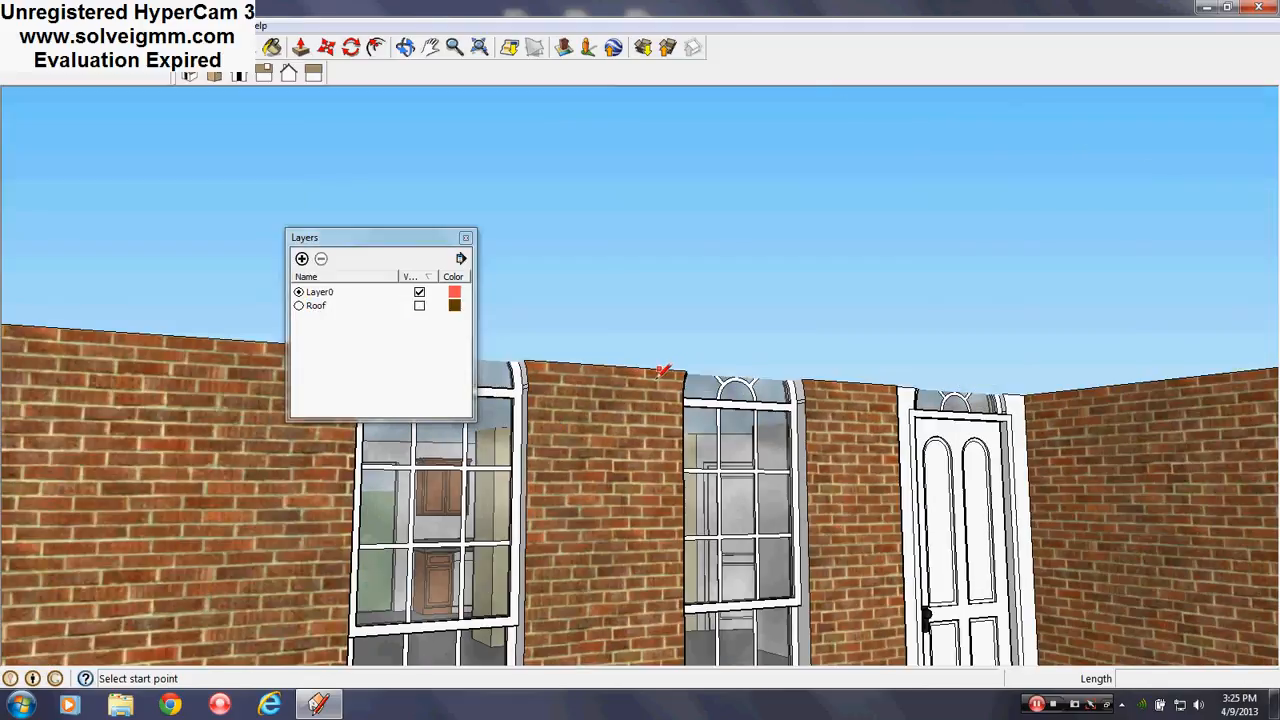
pyautogui.moveTo(662, 370); pyautogui.dragTo(634, 550, button='middle')
pyautogui.rightClick(617, 442)
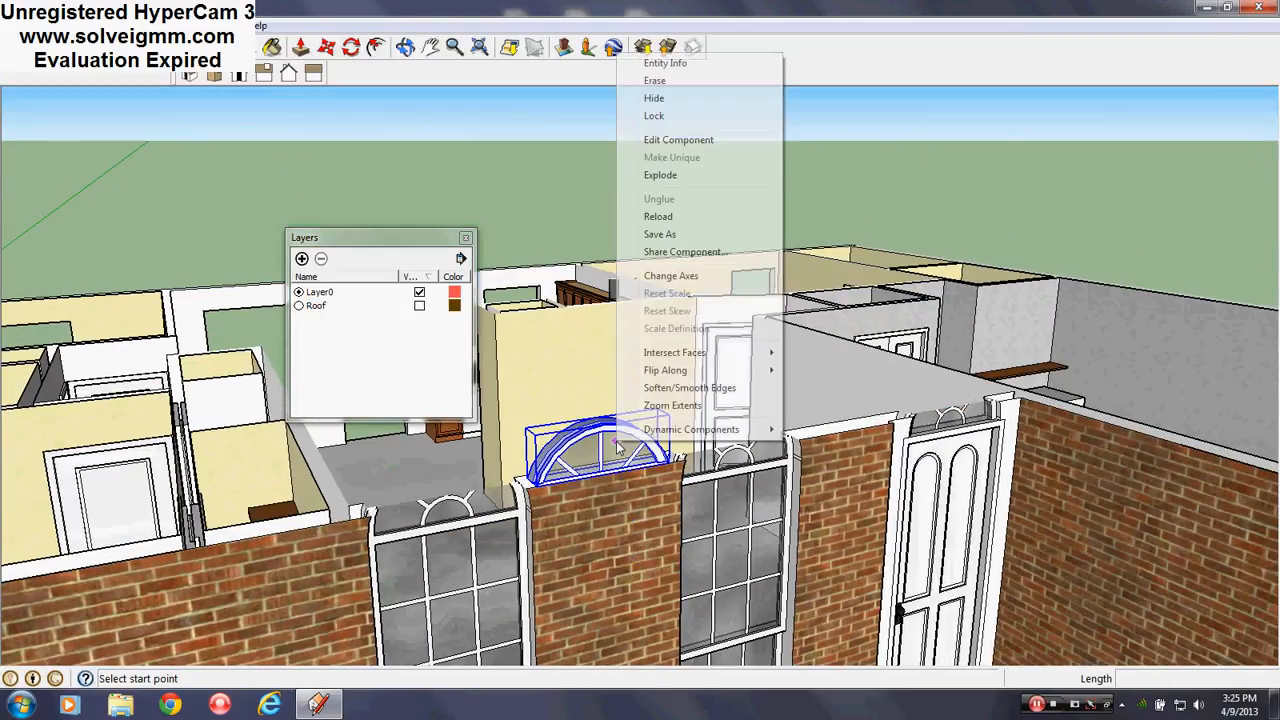
pyautogui.click(655, 100)
pyautogui.moveTo(603, 500); pyautogui.dragTo(440, 270, button='middle')
# Turn the Roof layer back on, close the layers list, and orbit to the house front
pyautogui.click(419, 306)
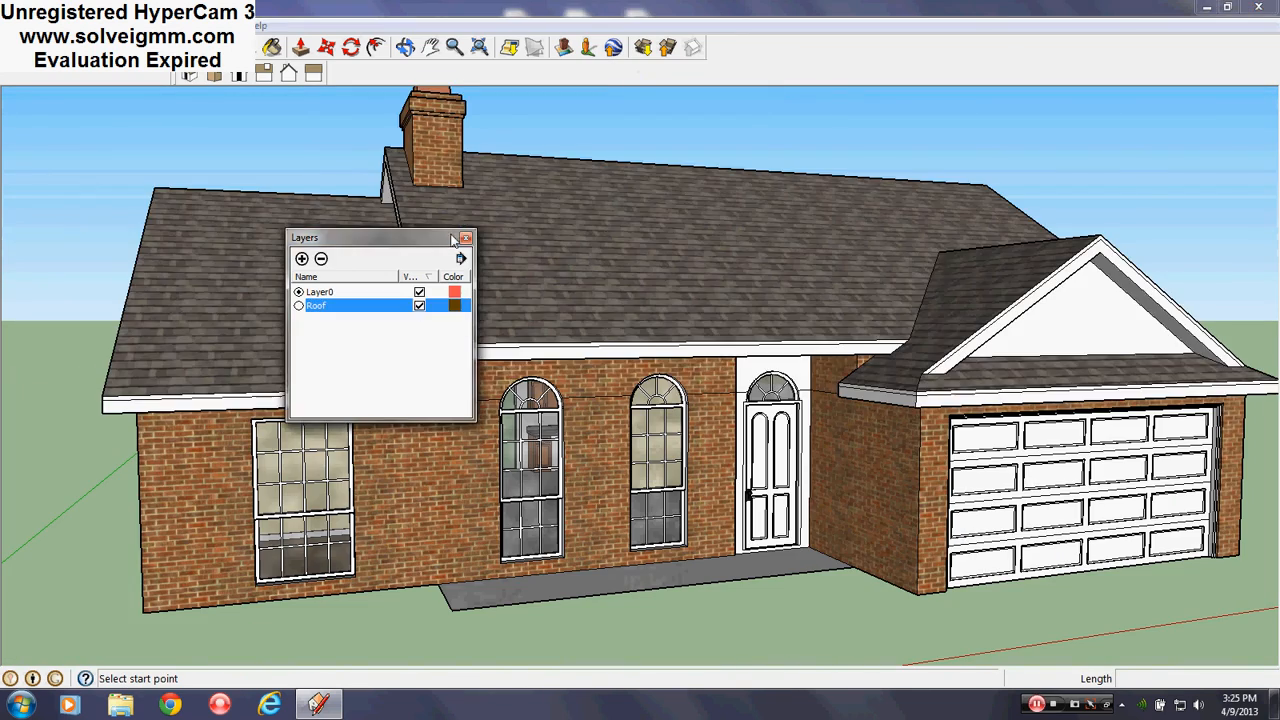
pyautogui.click(465, 237)
pyautogui.scroll(3, 452, 368)
pyautogui.scroll(-3, 446, 374)
pyautogui.moveTo(446, 374); pyautogui.dragTo(471, 431, button='middle')
pyautogui.scroll(1, 557, 451)
pyautogui.moveTo(557, 451)
pyautogui.mouseDown(button='middle')
pyautogui.moveTo(591, 448)
pyautogui.moveTo(560, 460)
pyautogui.mouseUp(button='middle')
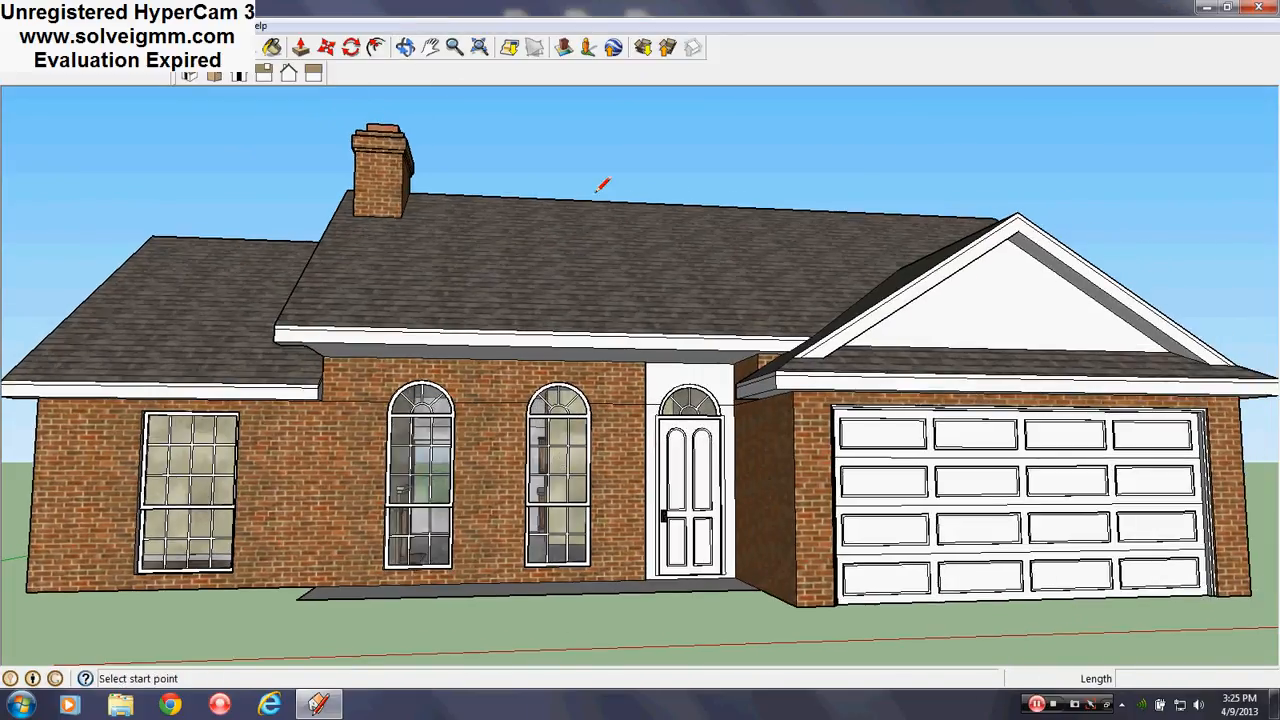